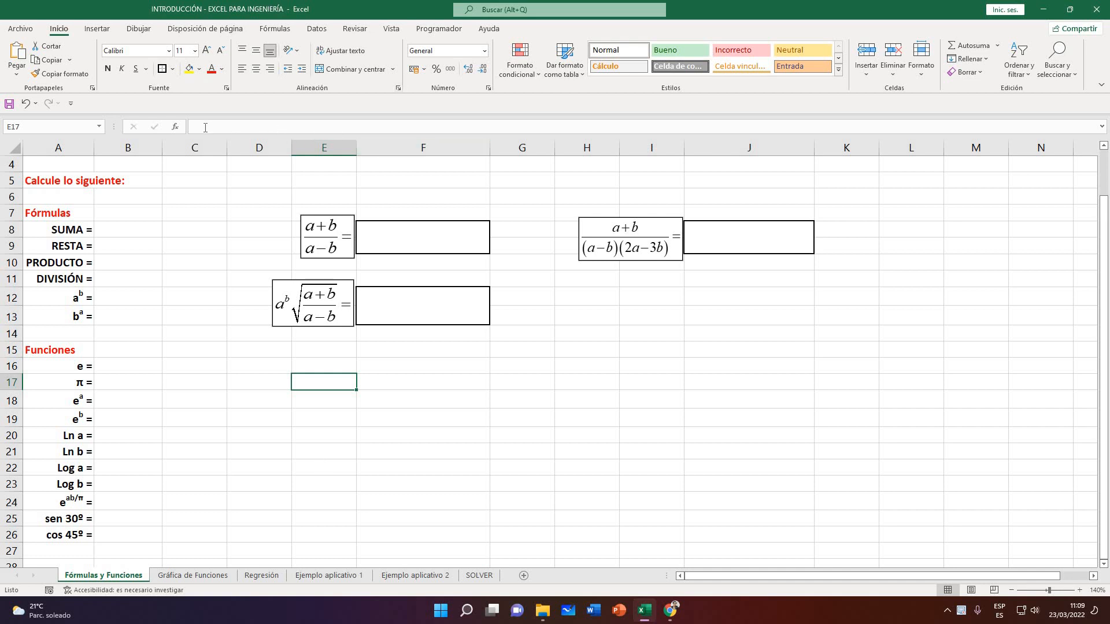
# Examine the result cells of the Fórmulas section from SUMA to bᵃ and the given values of a and b
pyautogui.click(214, 193)
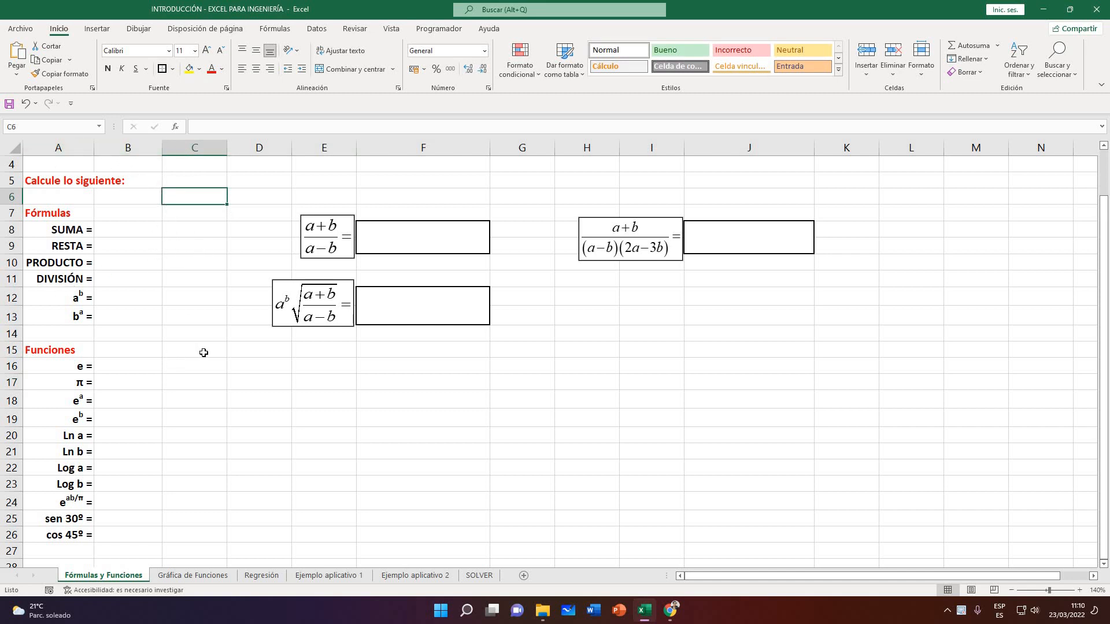
pyautogui.click(183, 292)
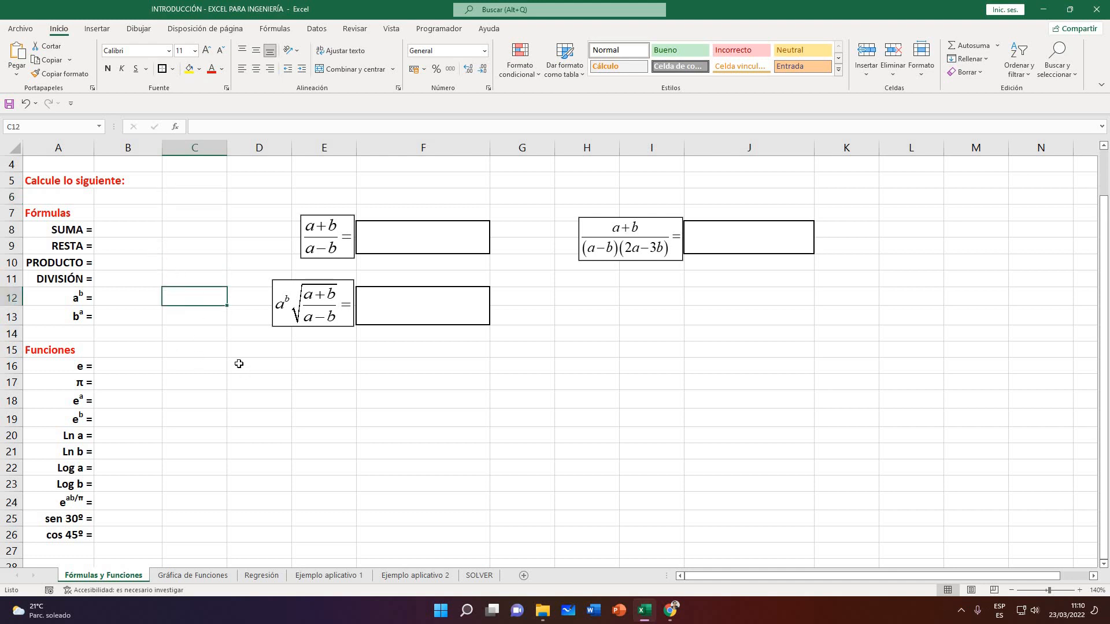
pyautogui.click(140, 230)
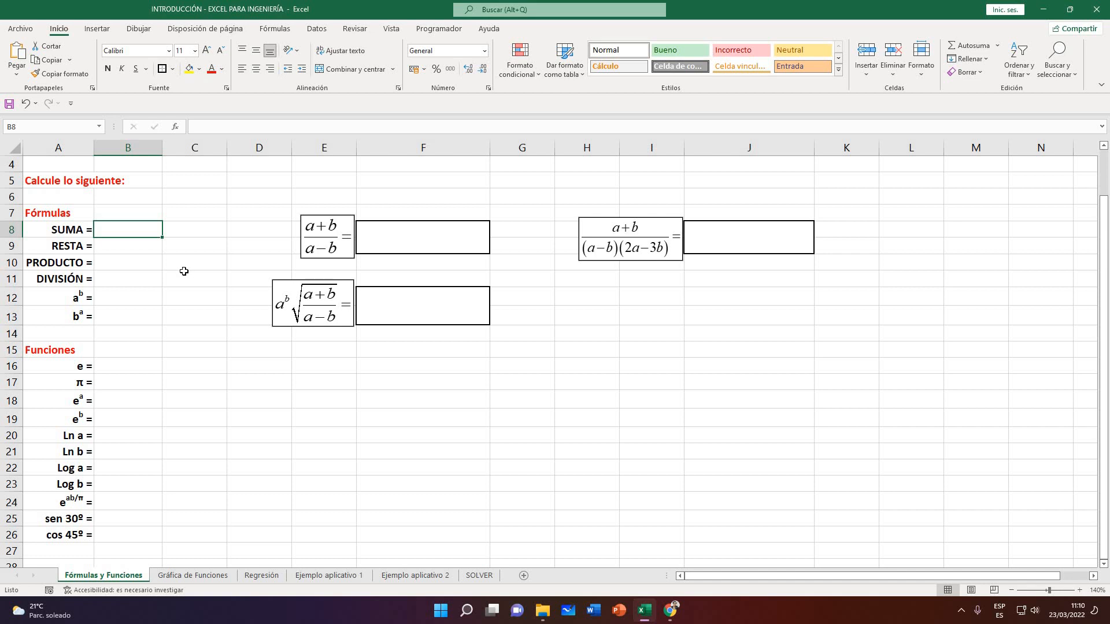
pyautogui.click(139, 251)
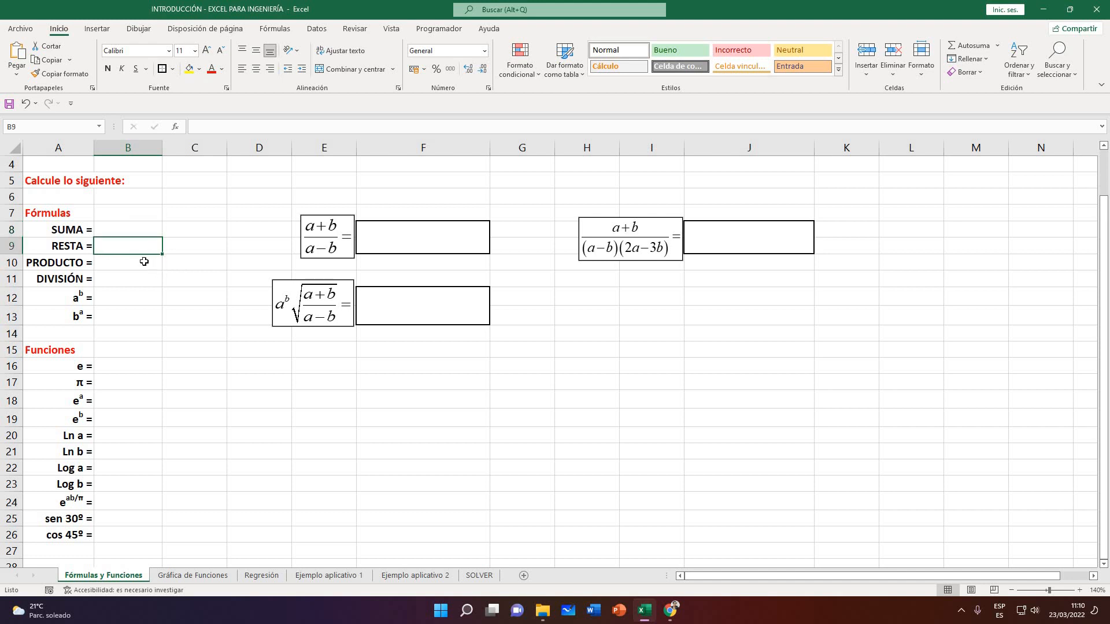
pyautogui.click(144, 263)
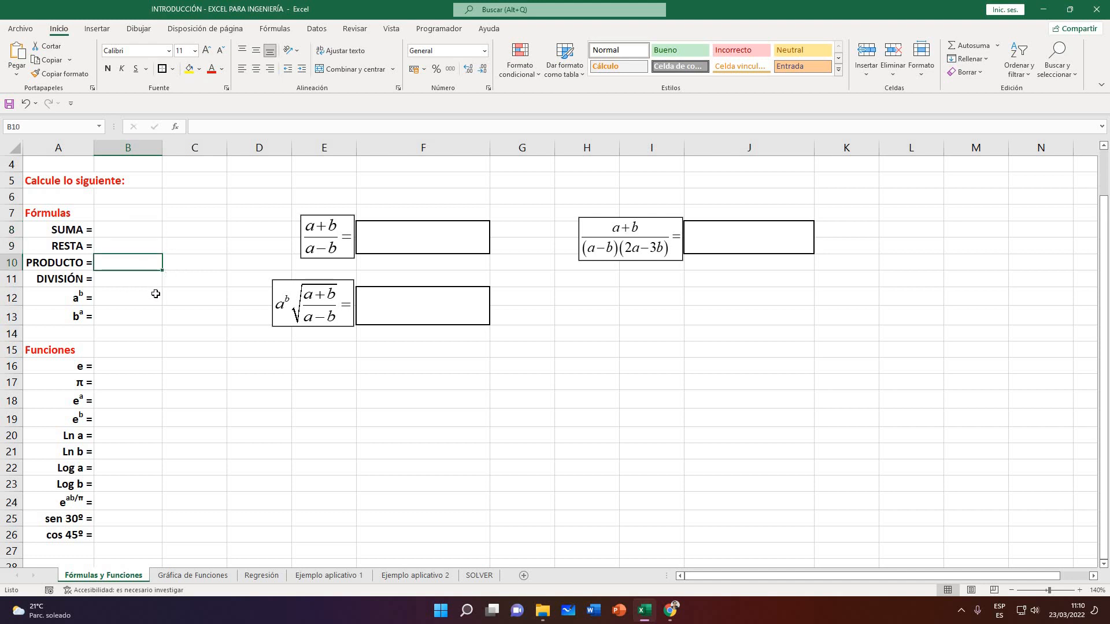
pyautogui.press('Down')
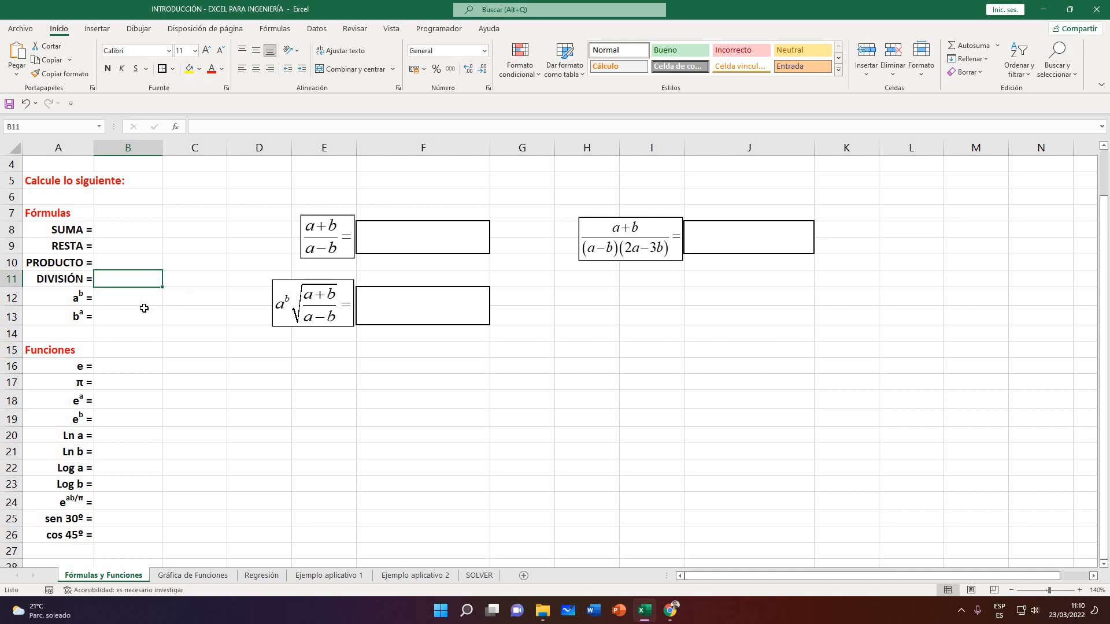
pyautogui.click(89, 303)
pyautogui.press('Down')
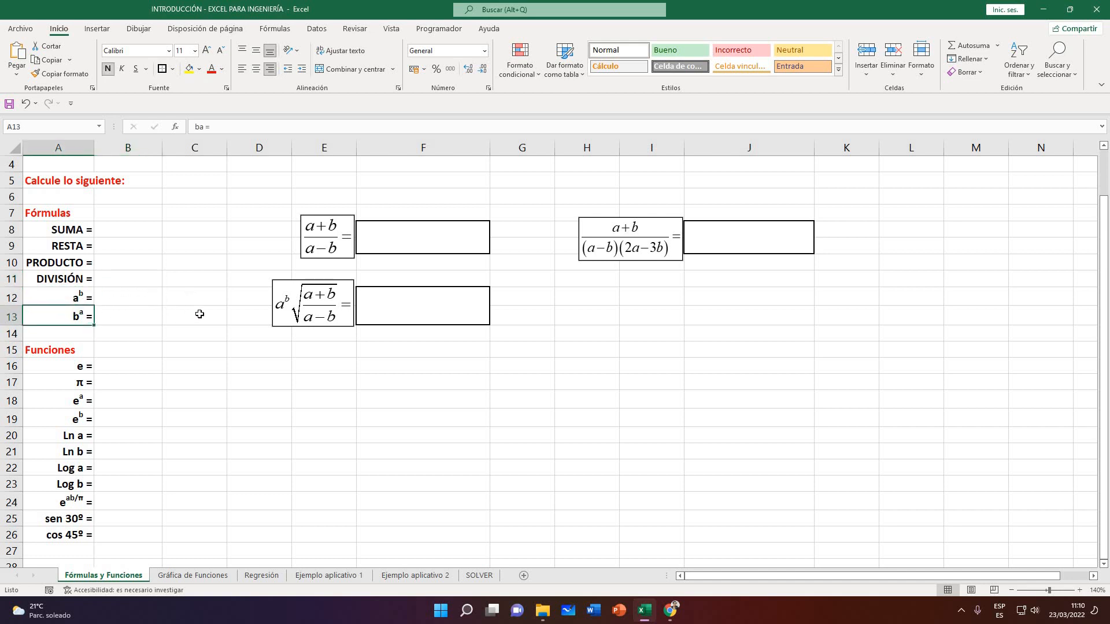
pyautogui.press('Right')
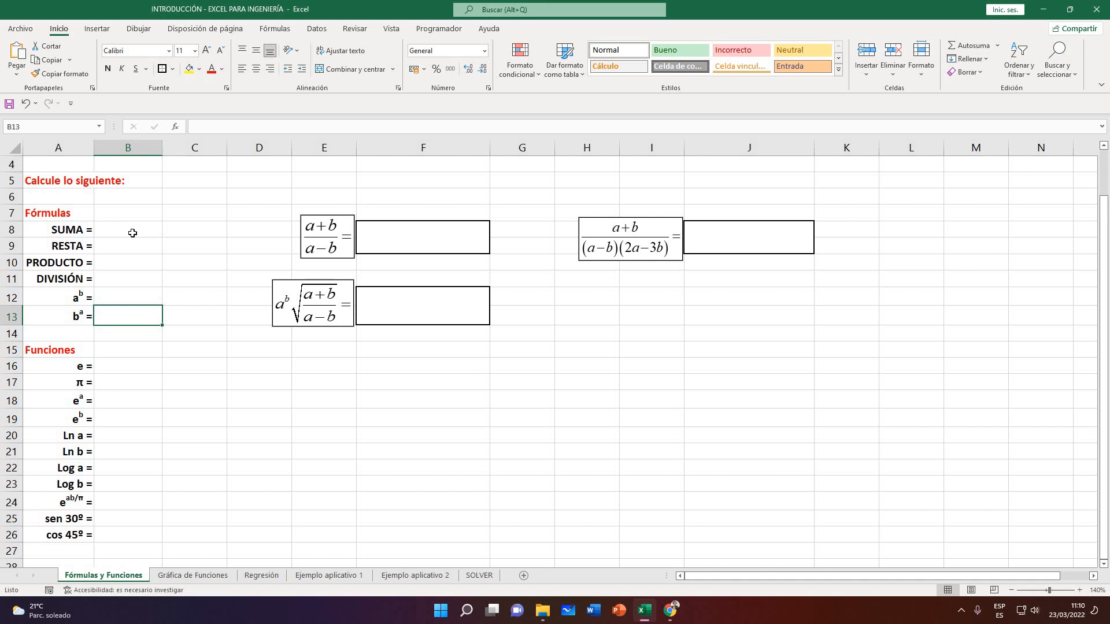
pyautogui.moveTo(128, 231); pyautogui.dragTo(127, 327)
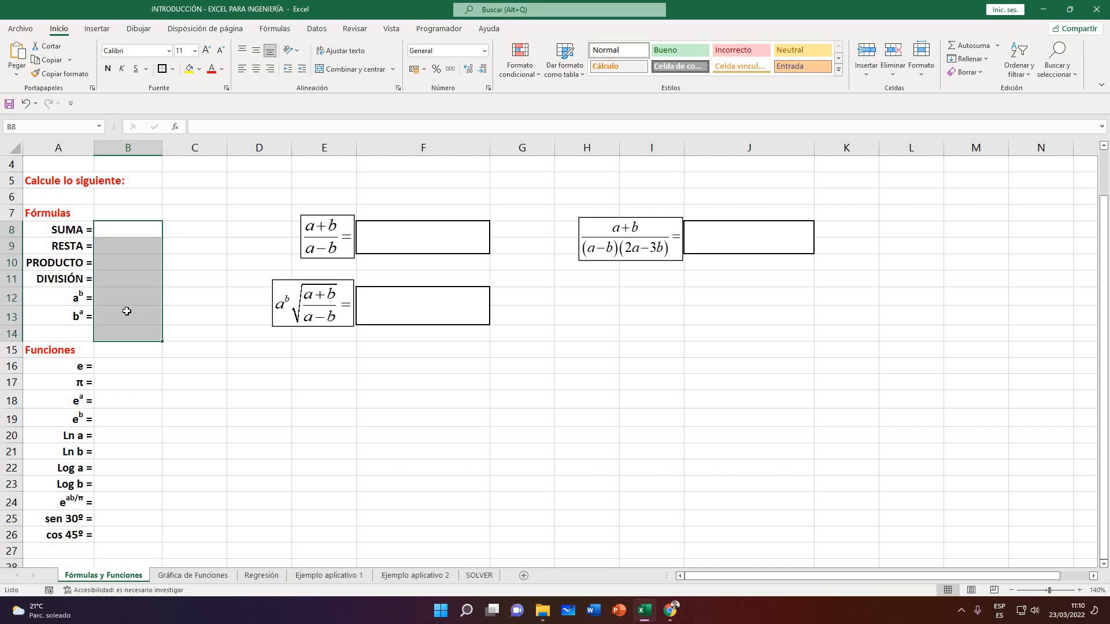
pyautogui.click(127, 312)
pyautogui.moveTo(122, 233); pyautogui.dragTo(133, 309)
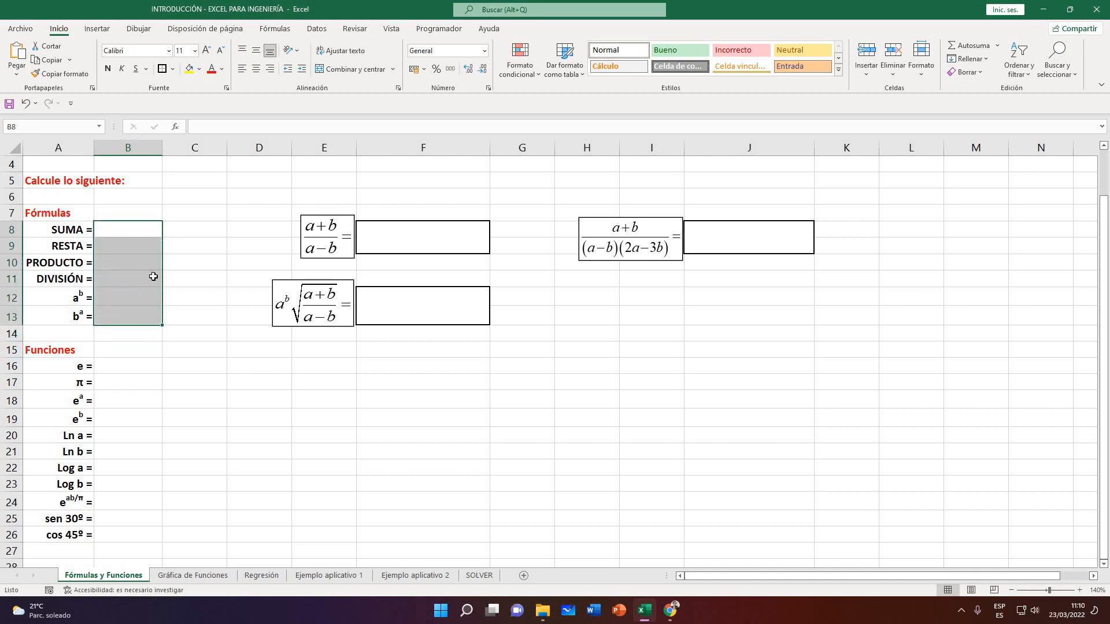
pyautogui.click(135, 228)
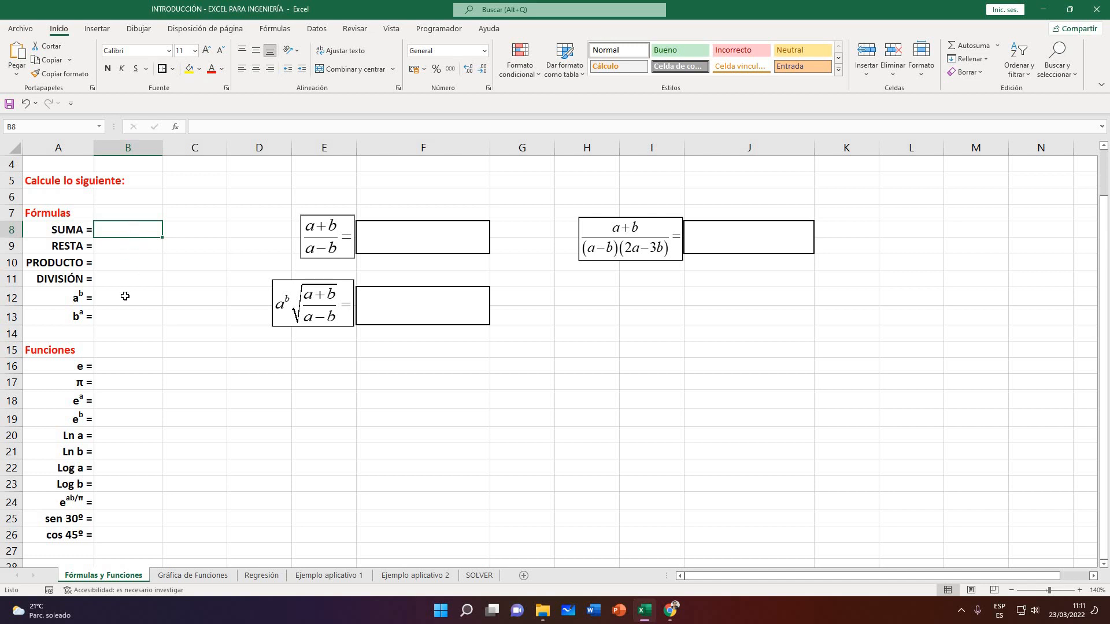
pyautogui.scroll(1, 225, 227)
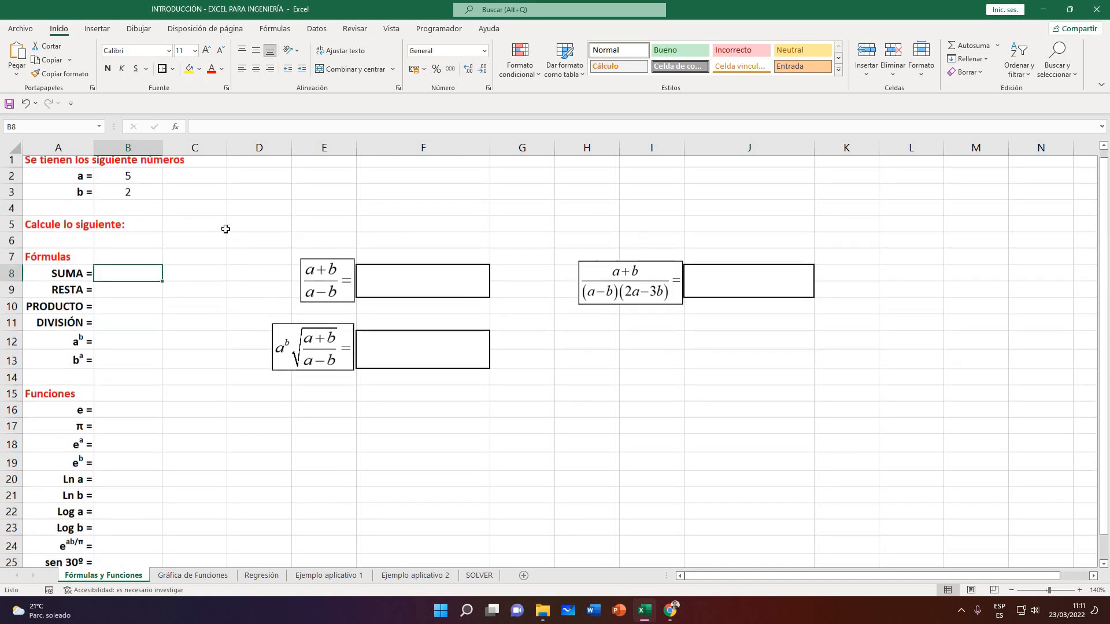
pyautogui.click(198, 259)
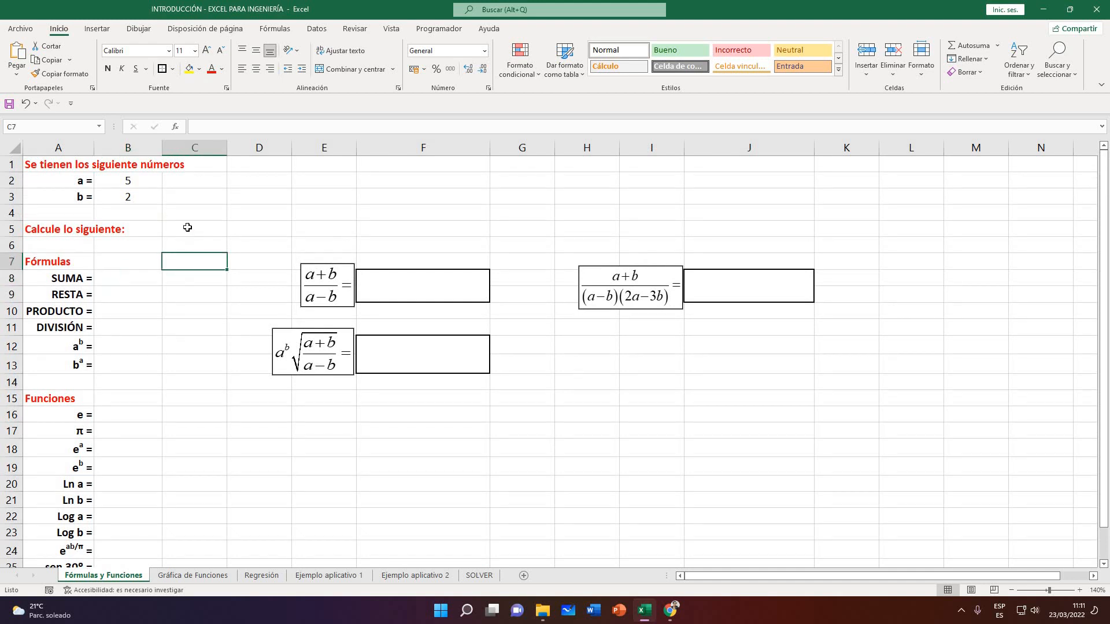
pyautogui.click(82, 183)
pyautogui.click(82, 202)
pyautogui.click(107, 183)
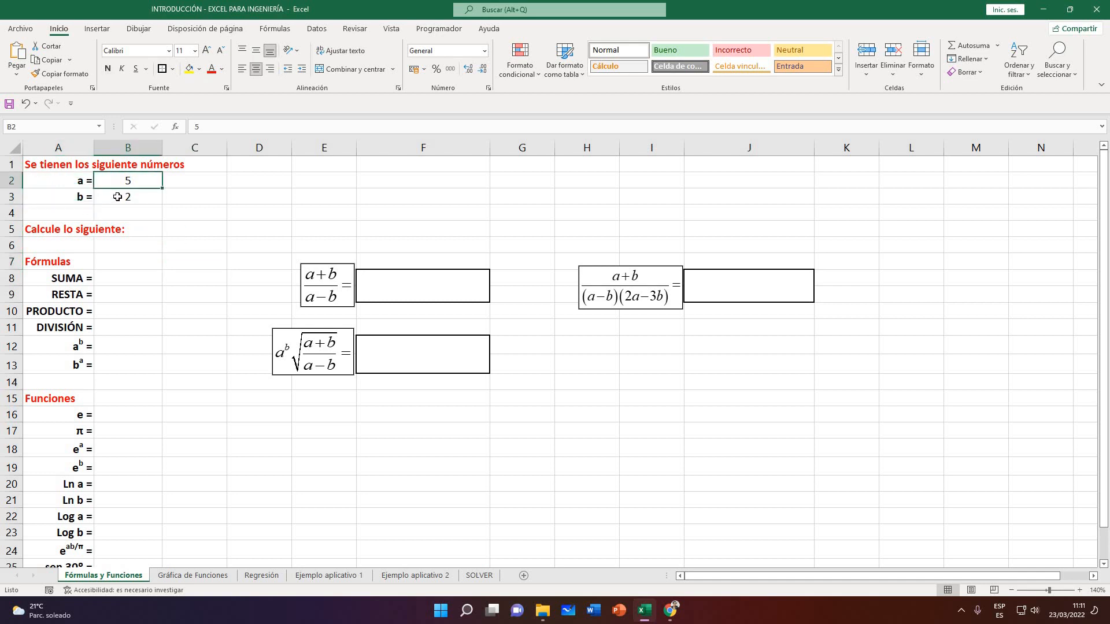
pyautogui.click(118, 196)
# Clear the contents of cells B2:B3, which hold the values of a and b
pyautogui.moveTo(121, 183); pyautogui.dragTo(160, 208)
pyautogui.rightClick(155, 204)
pyautogui.click(199, 346)
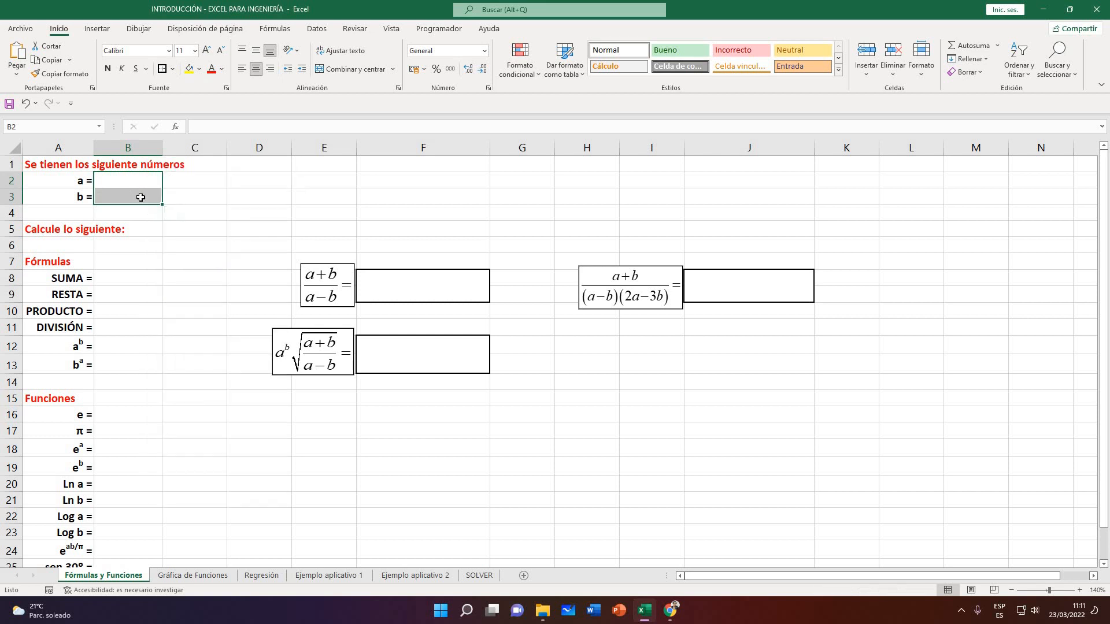
# Enter 5 as the value of a in B2 and 2 as the value of b in B3
pyautogui.click(141, 181)
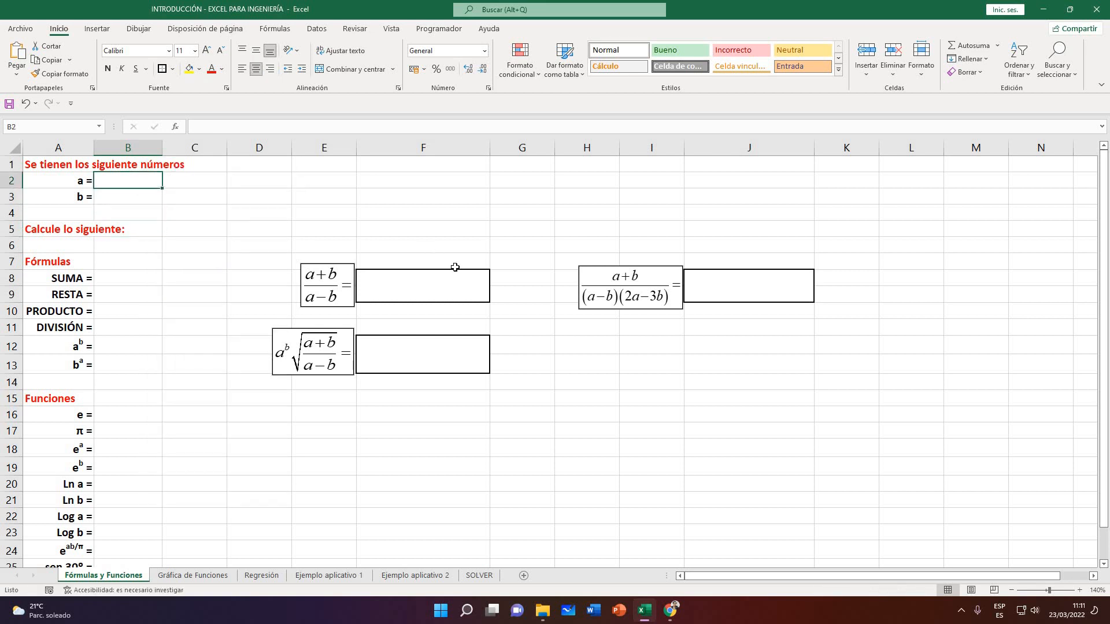
pyautogui.write('5')
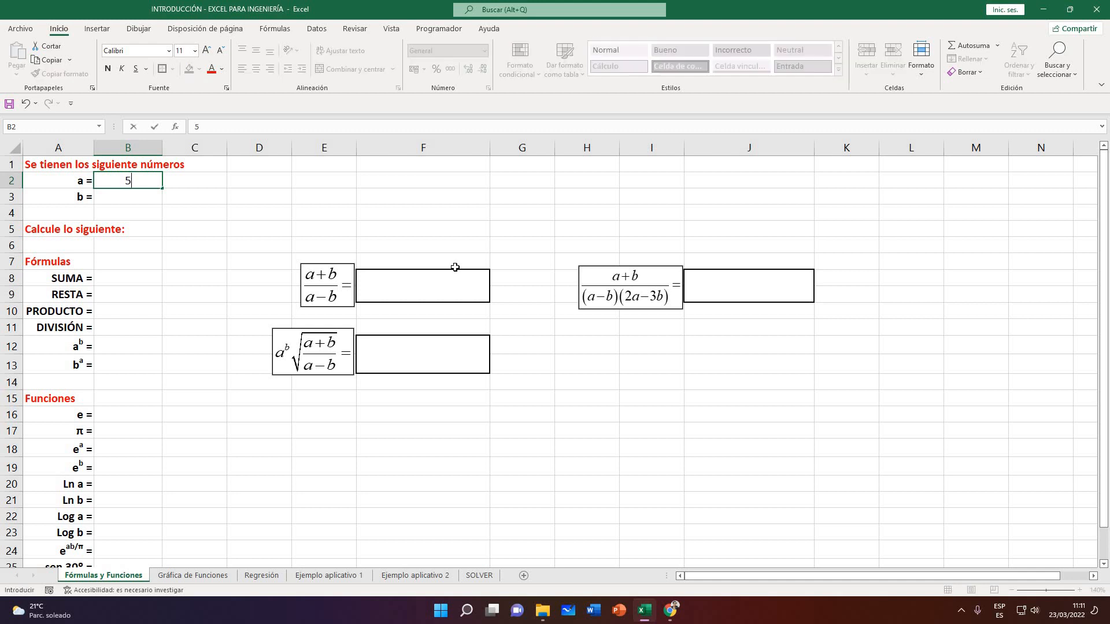
pyautogui.press('Return')
pyautogui.write('2')
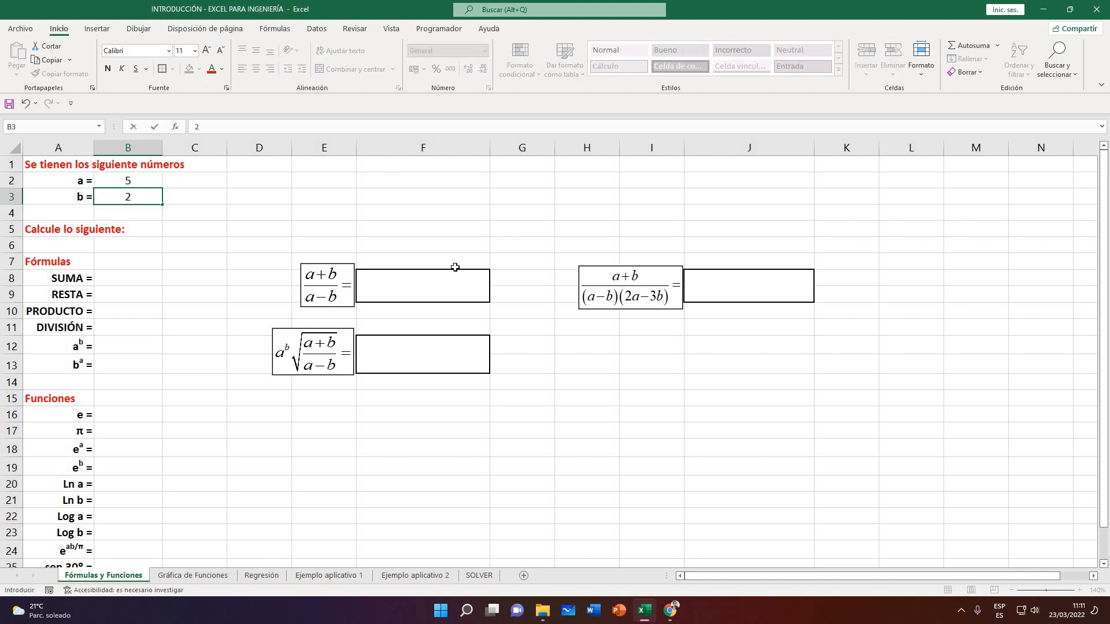
pyautogui.press('Return')
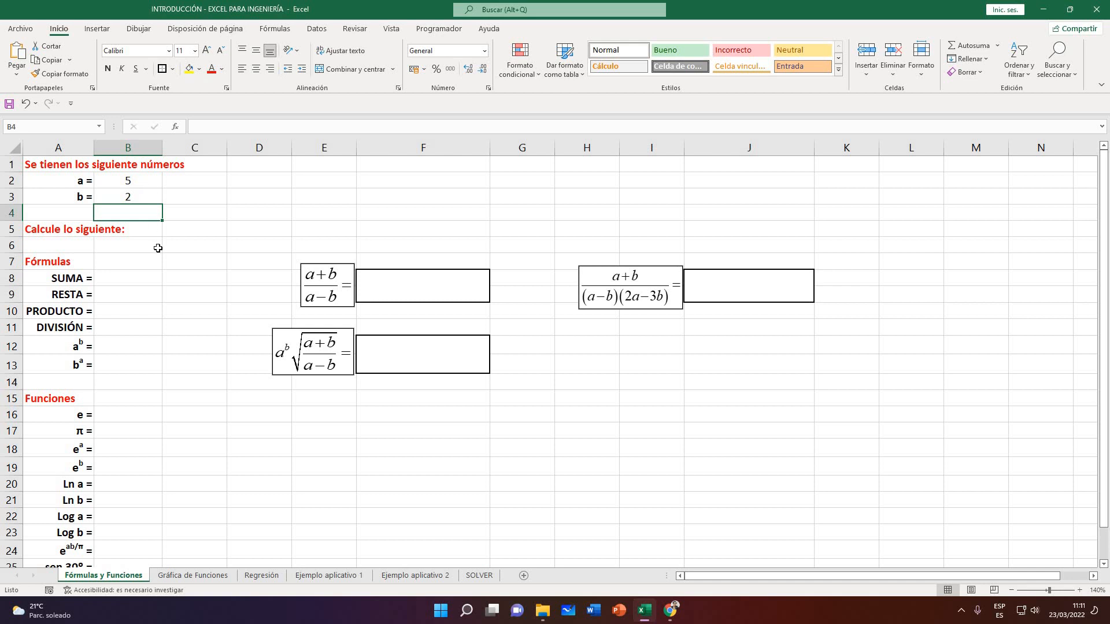
# Calculate the SUMA of a and b in cell B8 with the formula =B2+B3
pyautogui.click(128, 282)
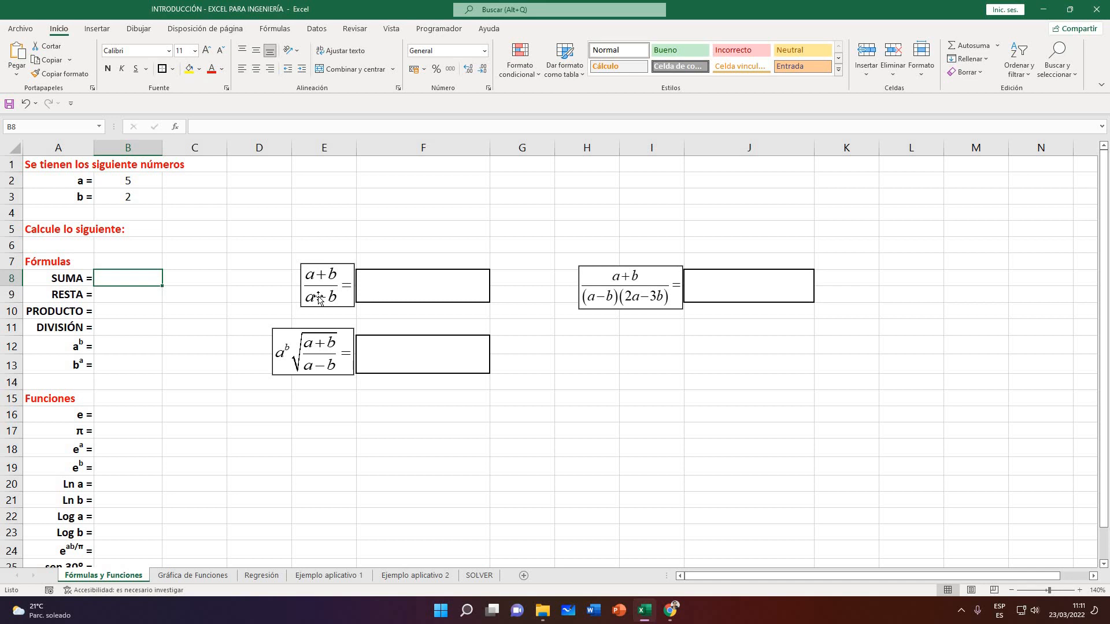
pyautogui.write('=')
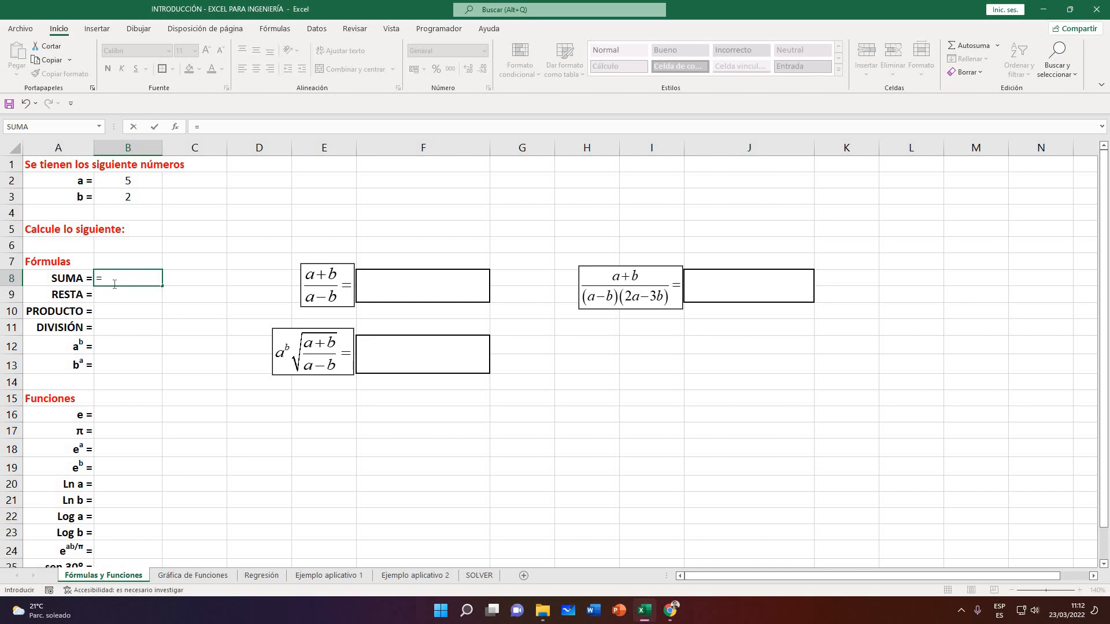
pyautogui.click(122, 182)
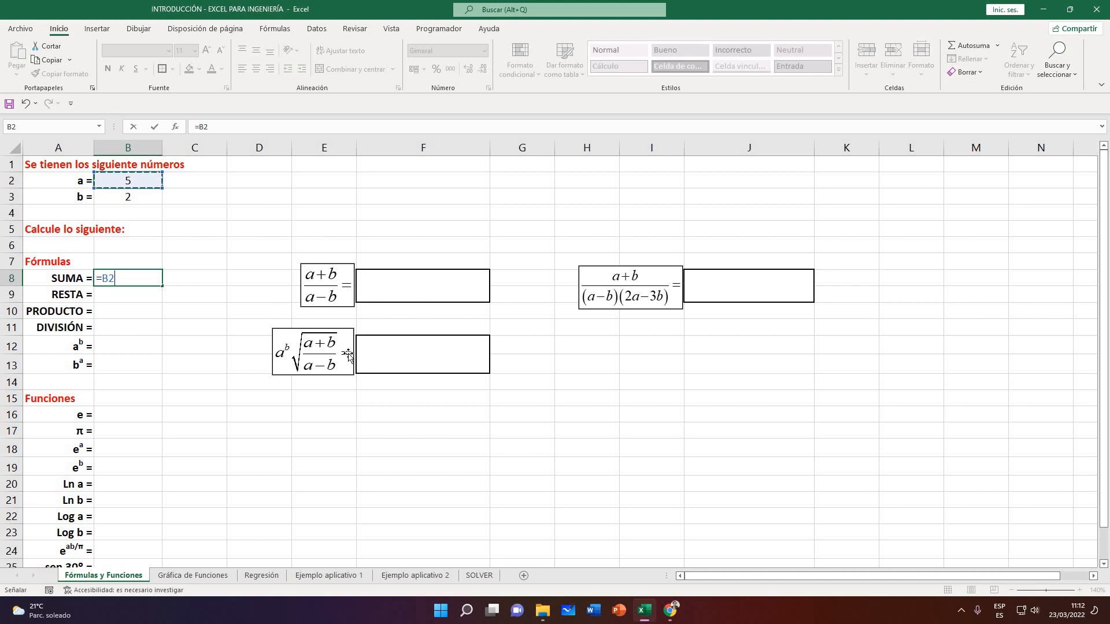
pyautogui.write('+')
pyautogui.click(152, 200)
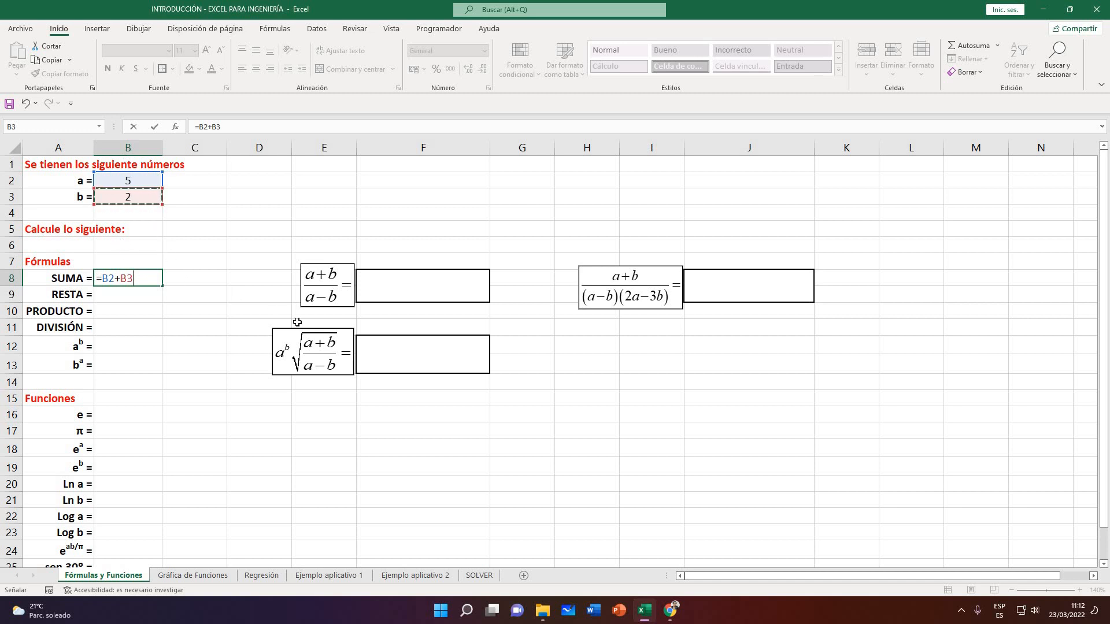
pyautogui.press('Return')
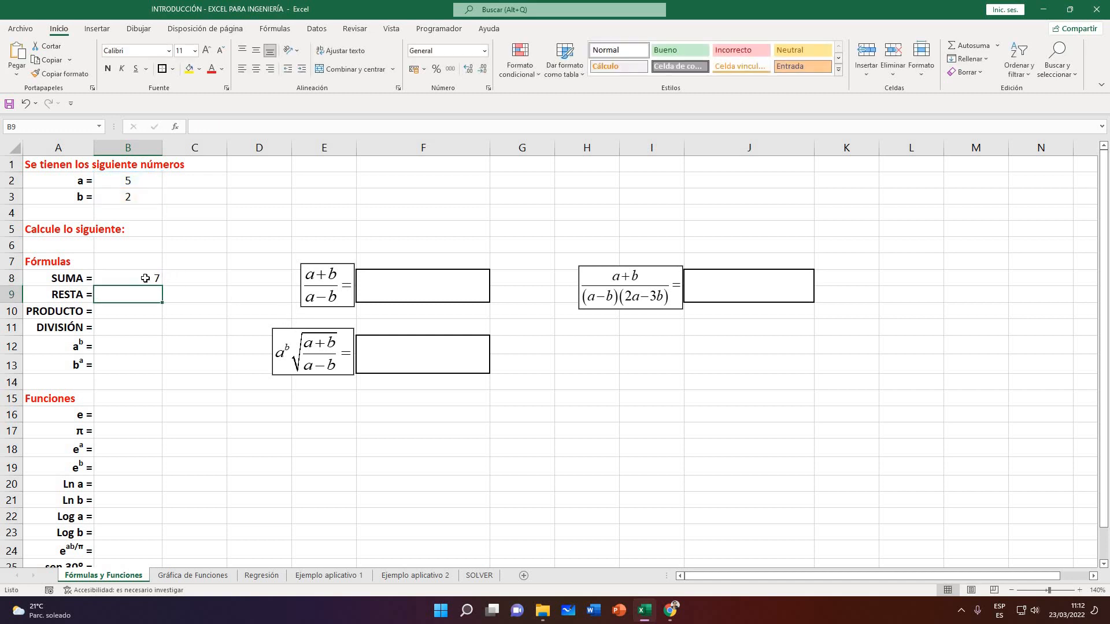
pyautogui.click(149, 279)
# Calculate the RESTA of a and b in cell B9 with the formula =B2-B3
pyautogui.write('=')
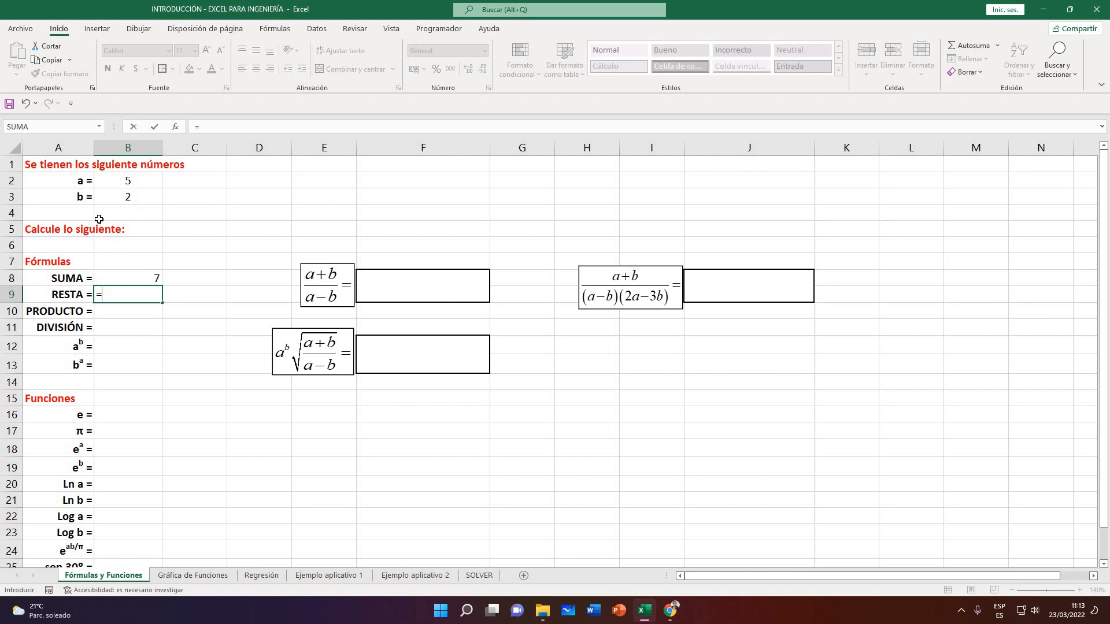
pyautogui.click(144, 181)
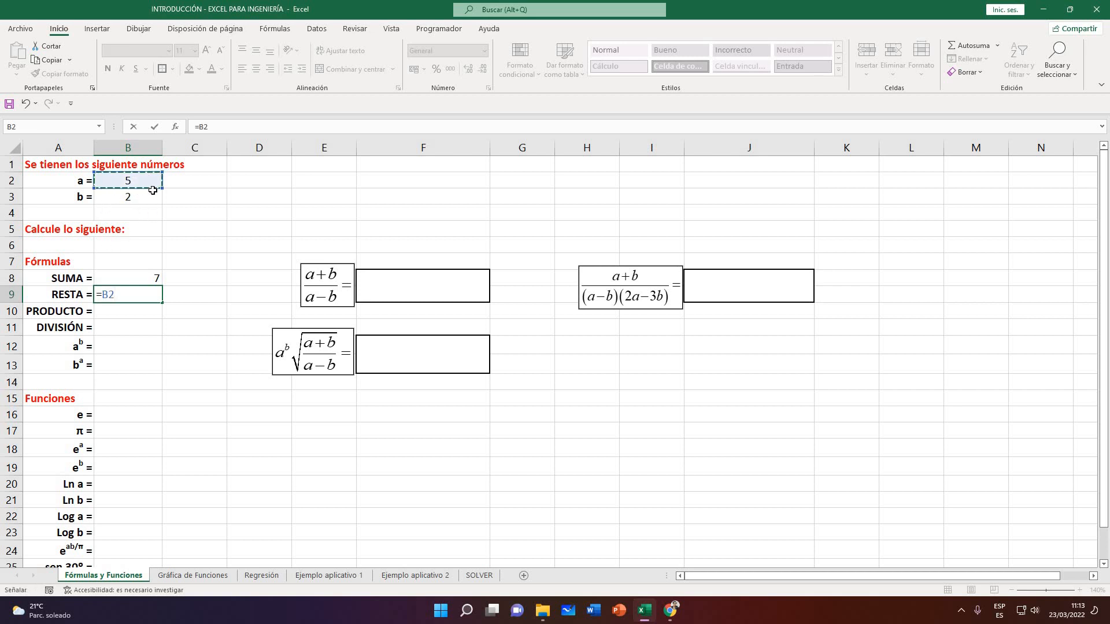
pyautogui.write('-')
pyautogui.click(120, 200)
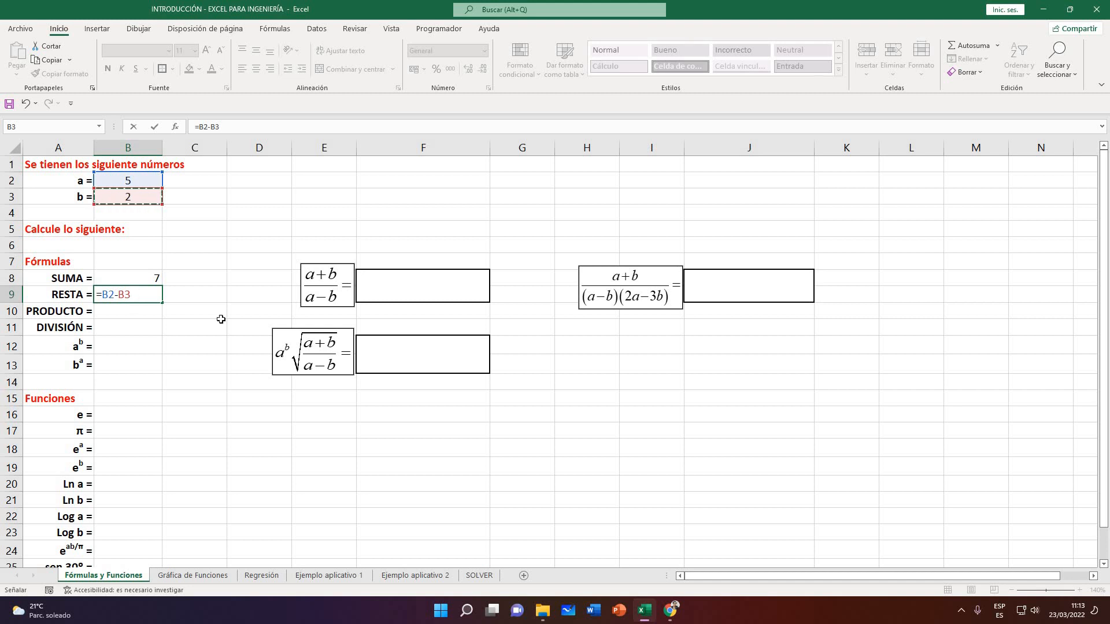
pyautogui.press('Return')
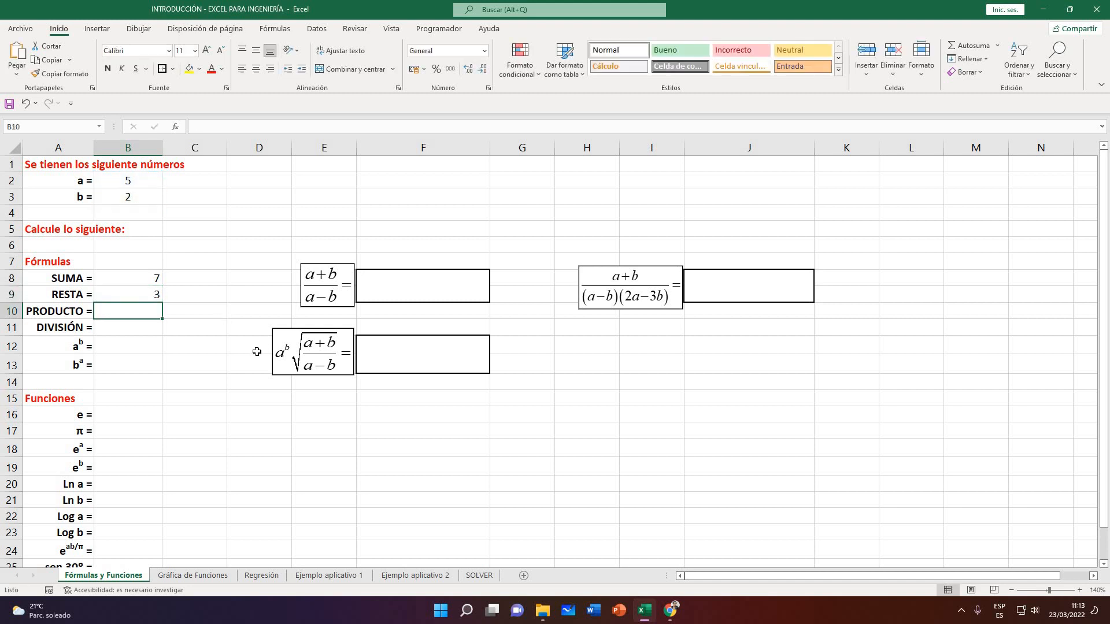
pyautogui.press('Up')
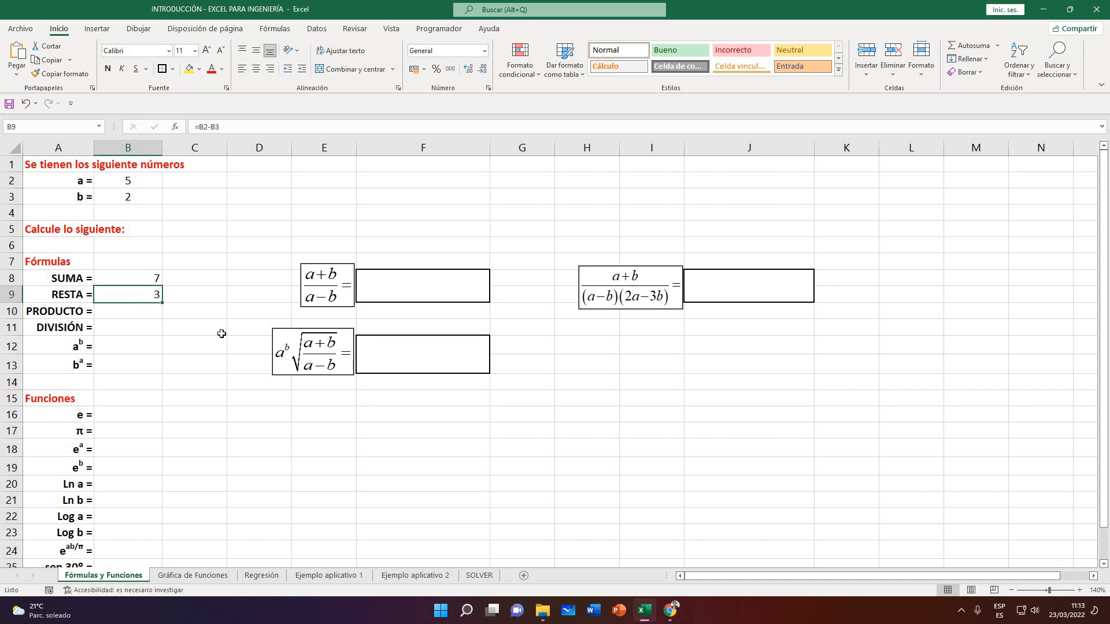
# Calculate the PRODUCTO of a and b in cell B10 with the formula =B2*B3
pyautogui.press('Down')
pyautogui.press('Down')
pyautogui.press('Up')
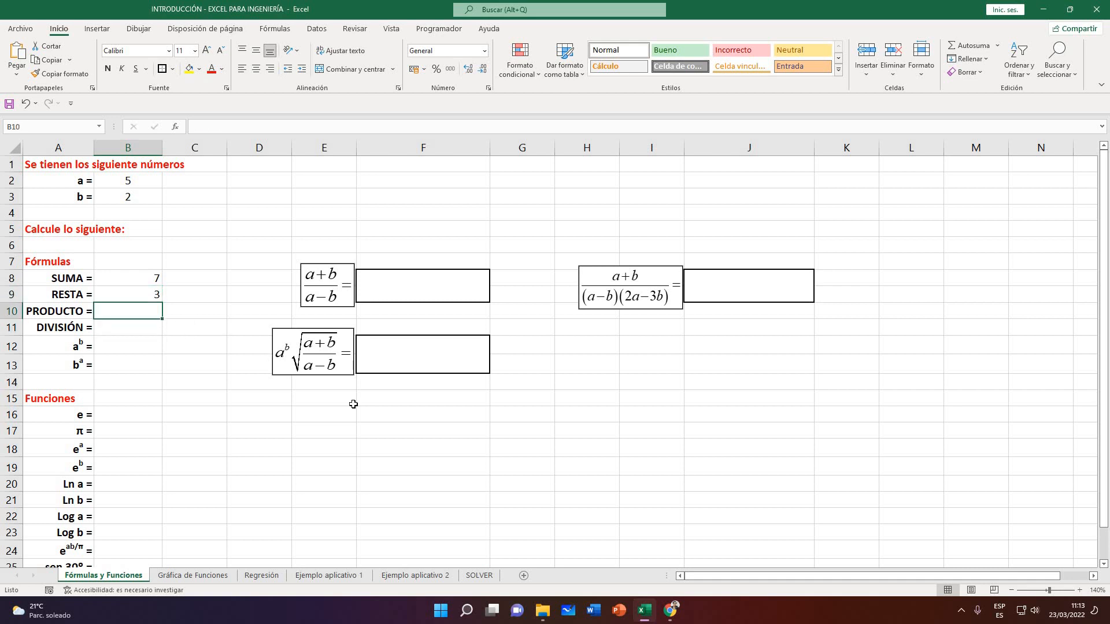
pyautogui.write('=')
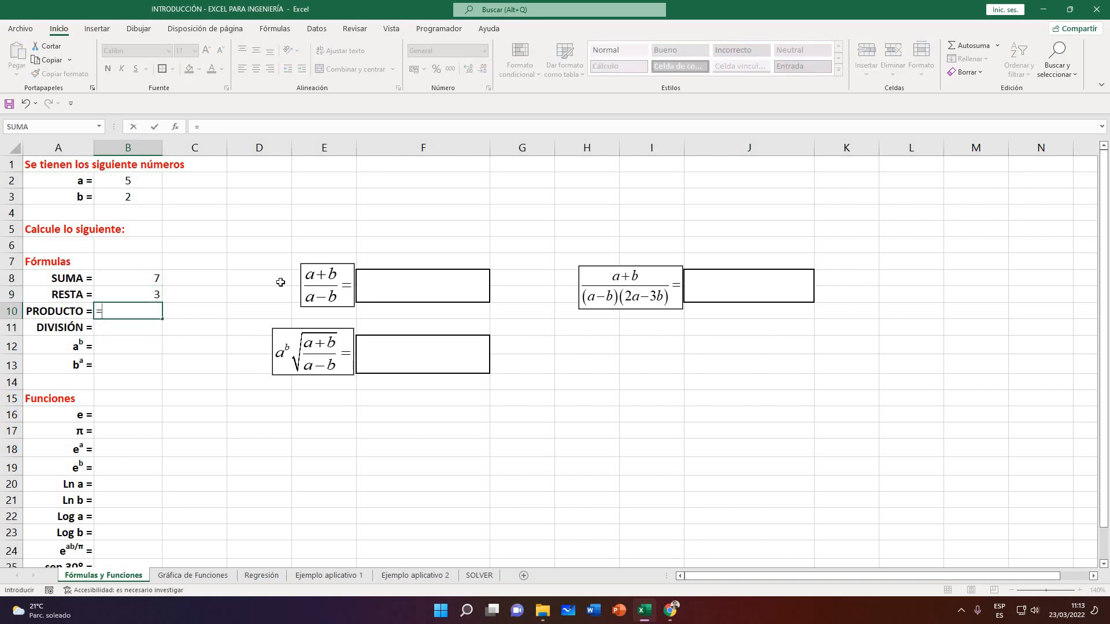
pyautogui.click(122, 181)
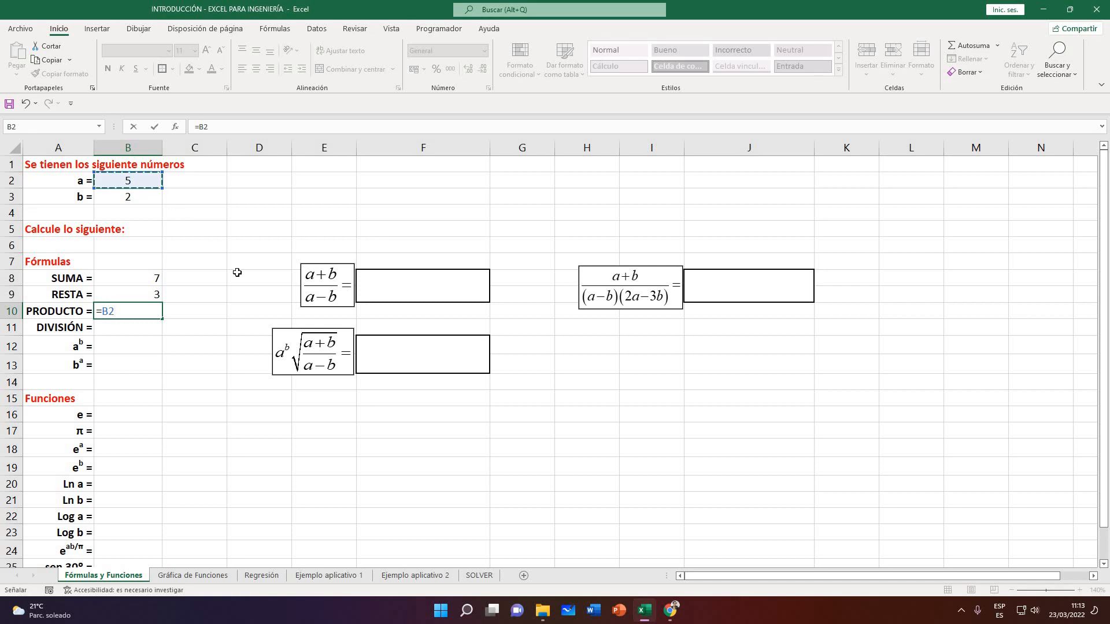
pyautogui.write('*')
pyautogui.click(130, 198)
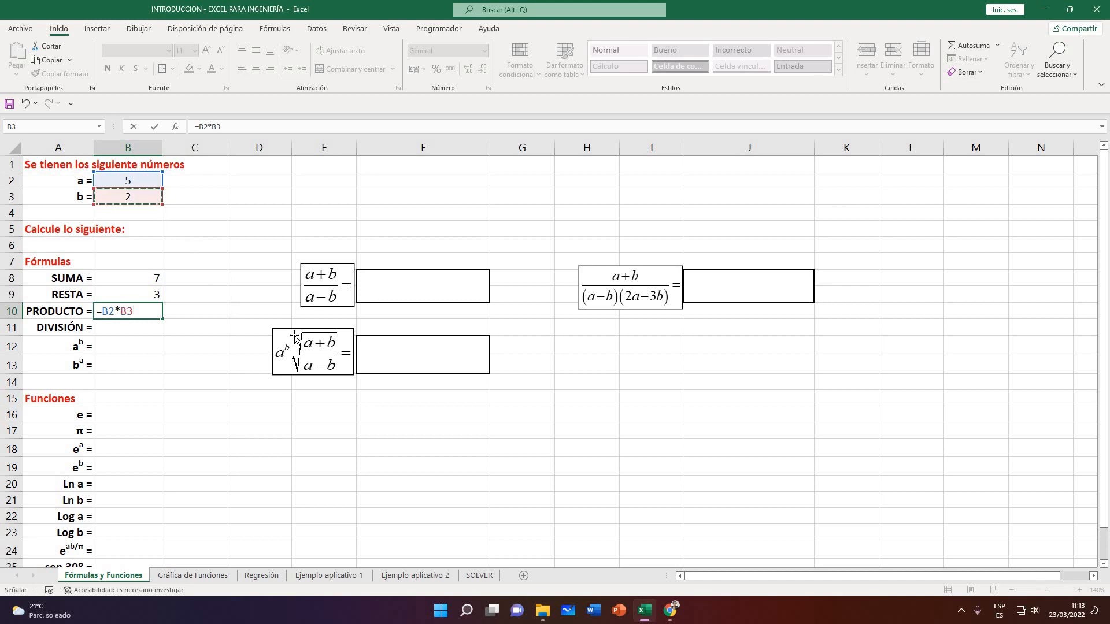
pyautogui.press('Return')
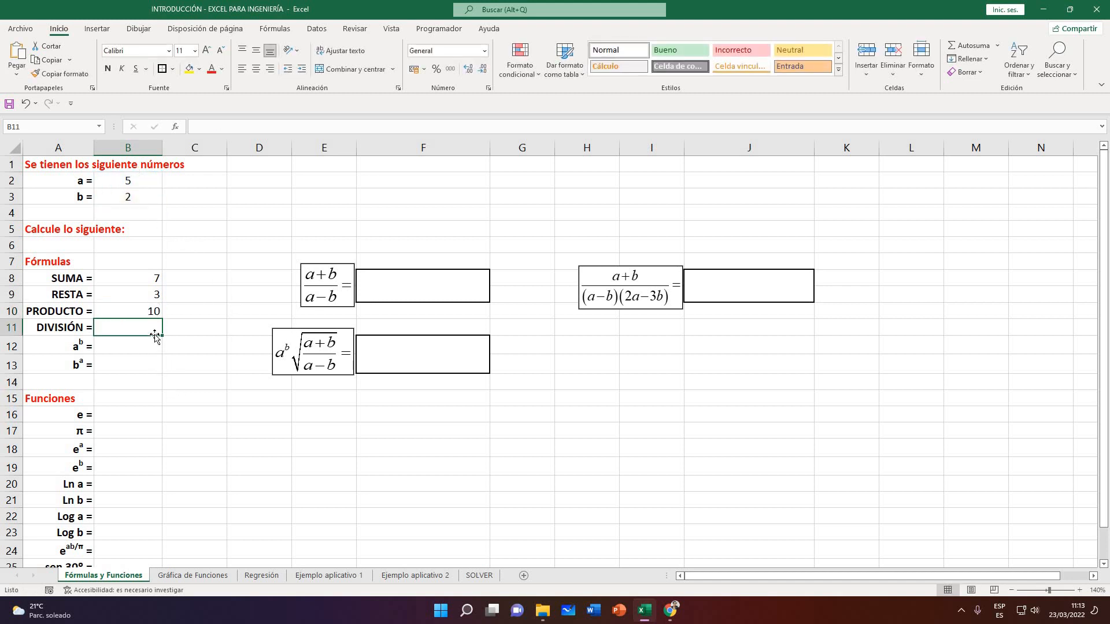
# Calculate the DIVISIÓN of a by b in cell B11 with the formula =B2/B3
pyautogui.write('=')
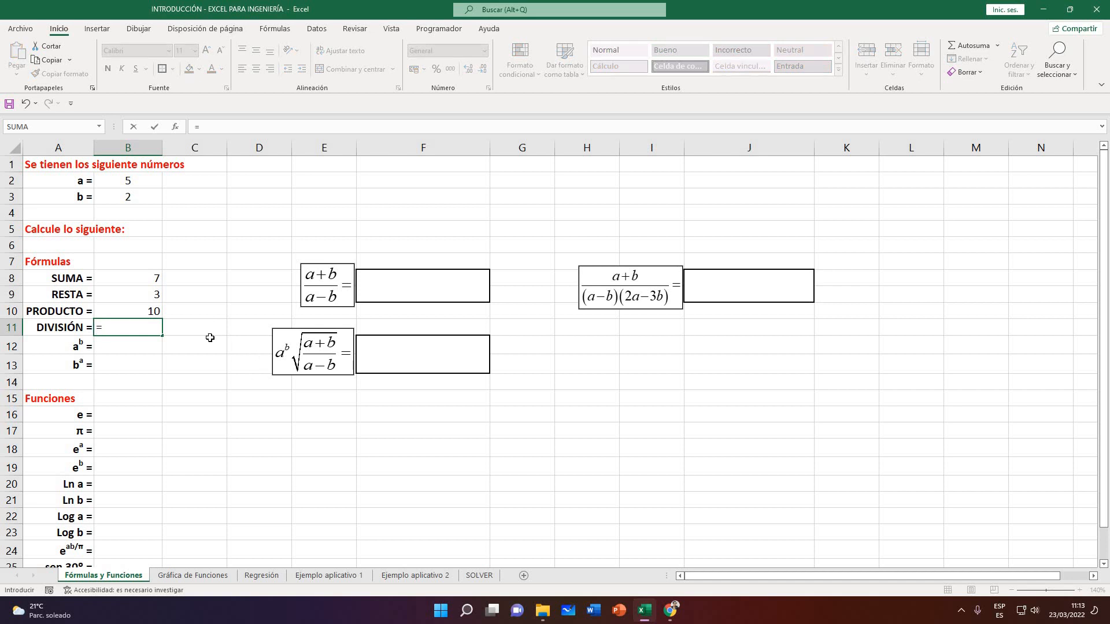
pyautogui.click(128, 183)
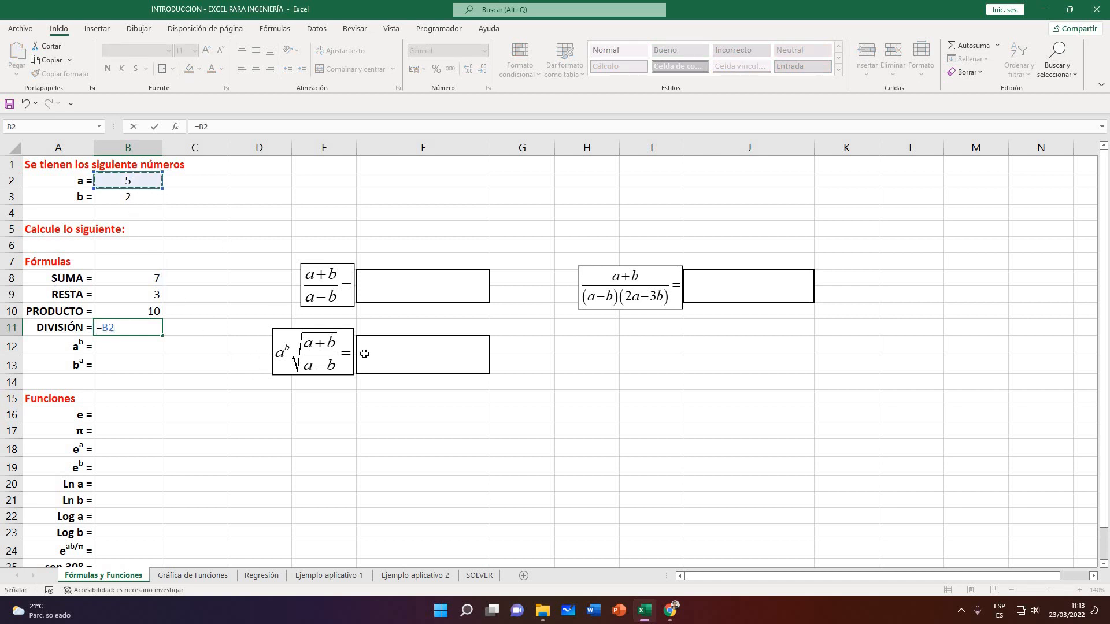
pyautogui.write('/')
pyautogui.click(139, 201)
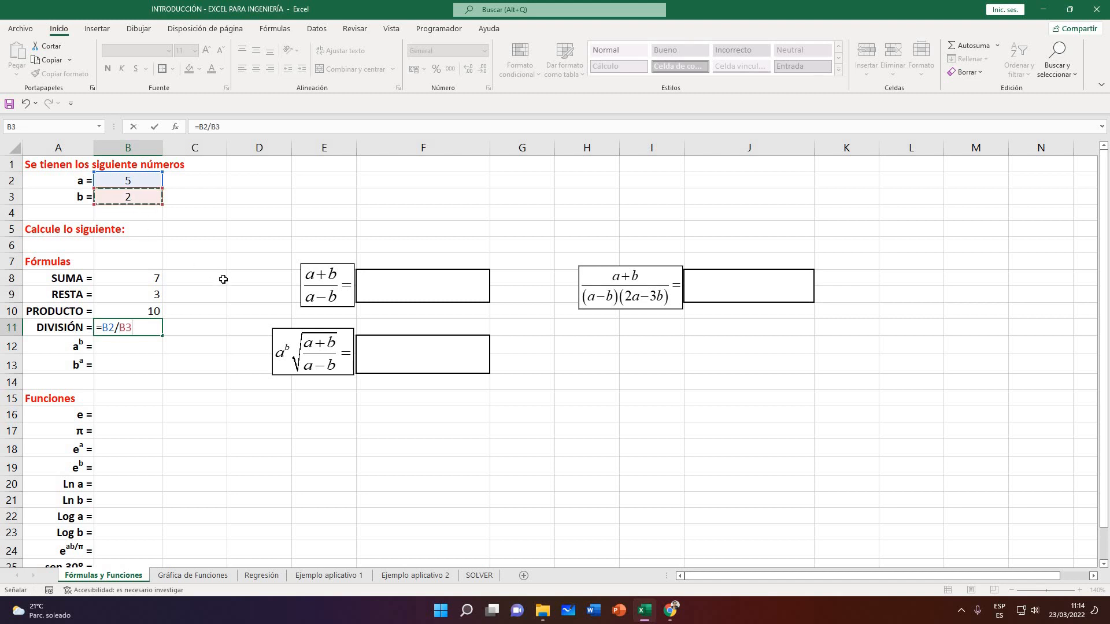
pyautogui.press('Return')
pyautogui.press('Up')
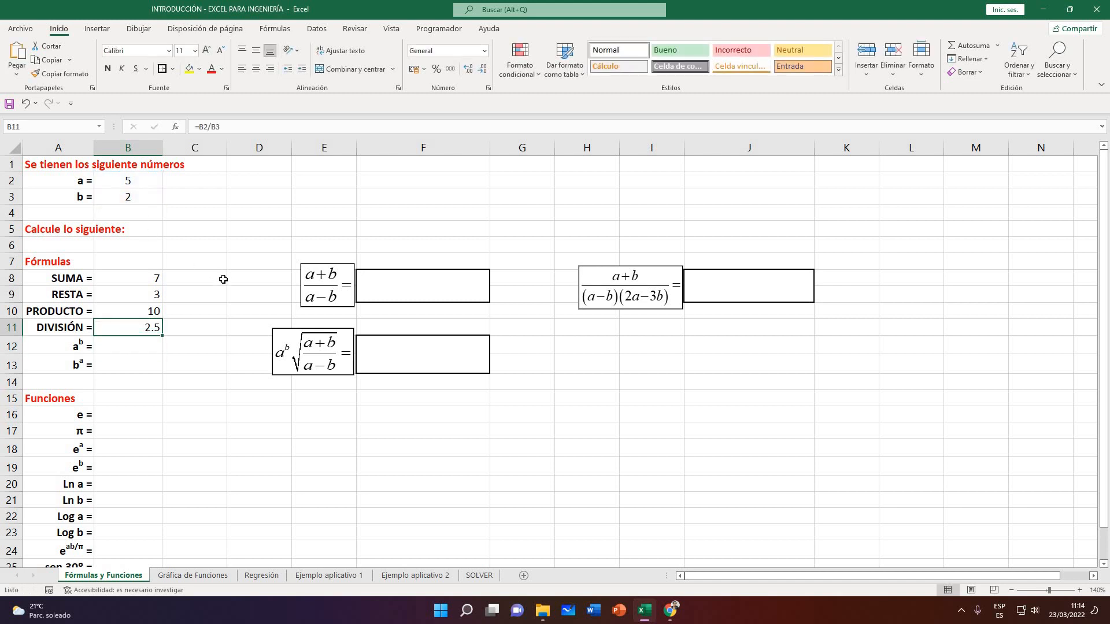
pyautogui.click(161, 347)
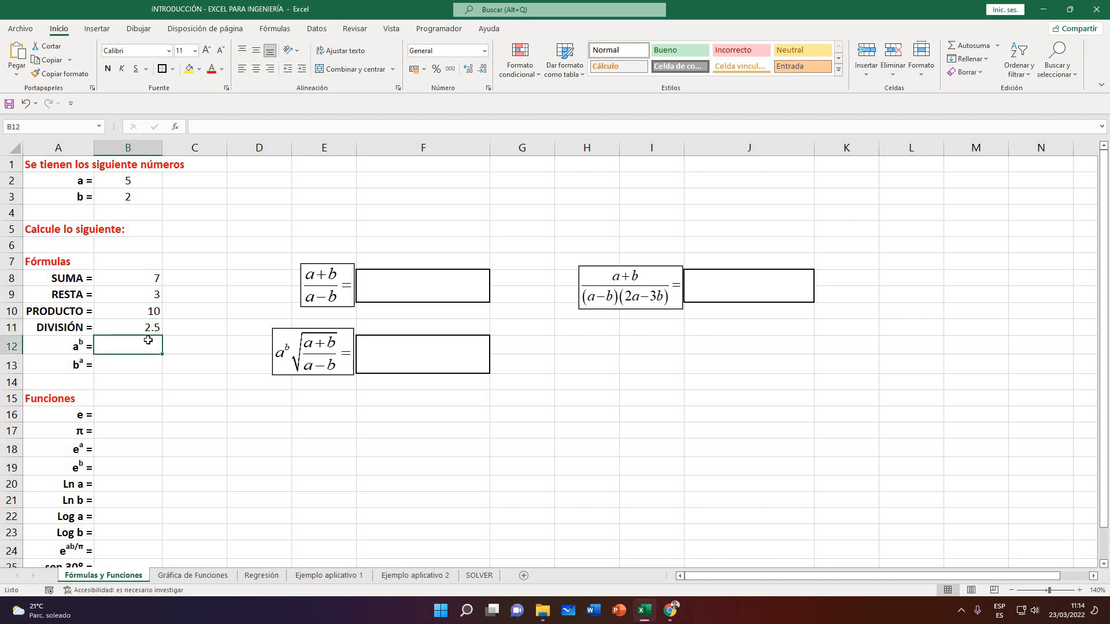
pyautogui.press('Up')
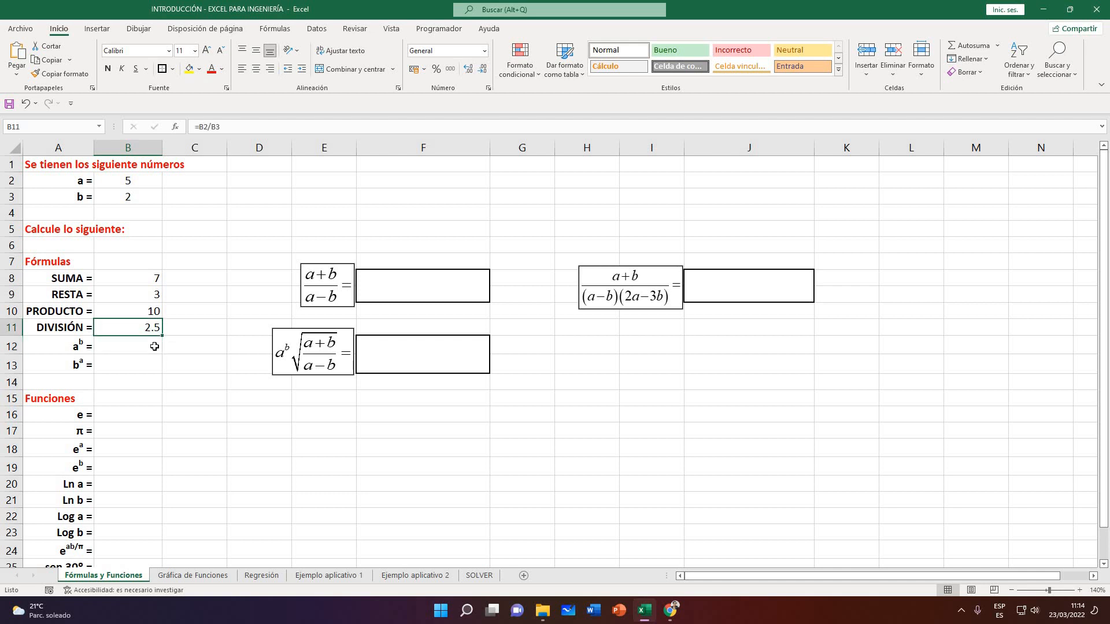
# Switch to the Google Meet call in Chrome, check the call messages, close them and return to the Excel workbook
pyautogui.click(675, 617)
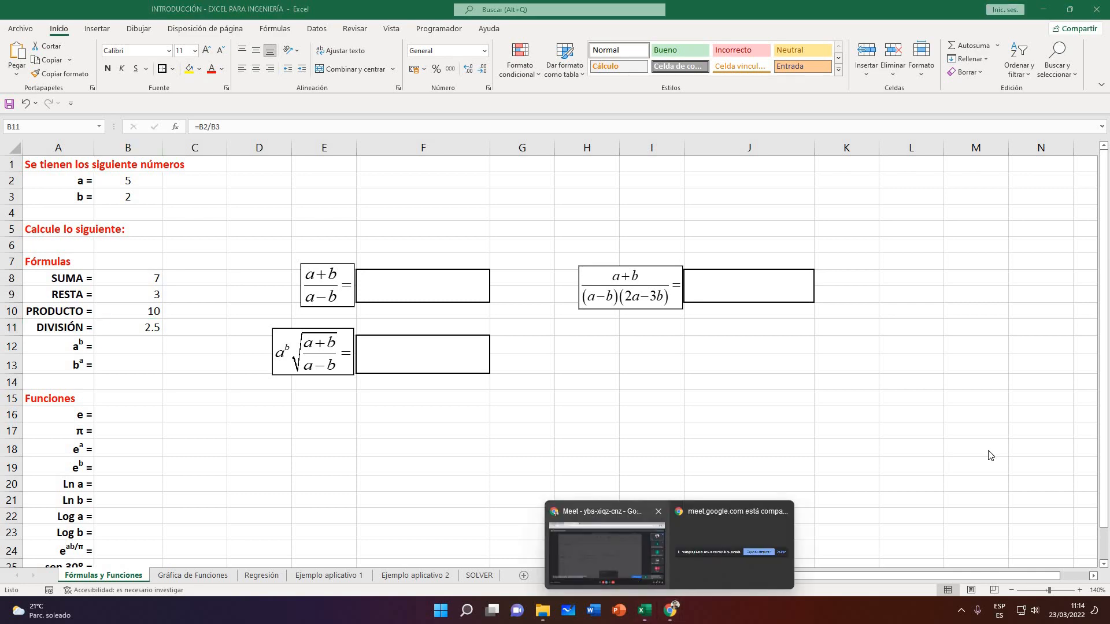
pyautogui.click(629, 569)
pyautogui.click(1059, 575)
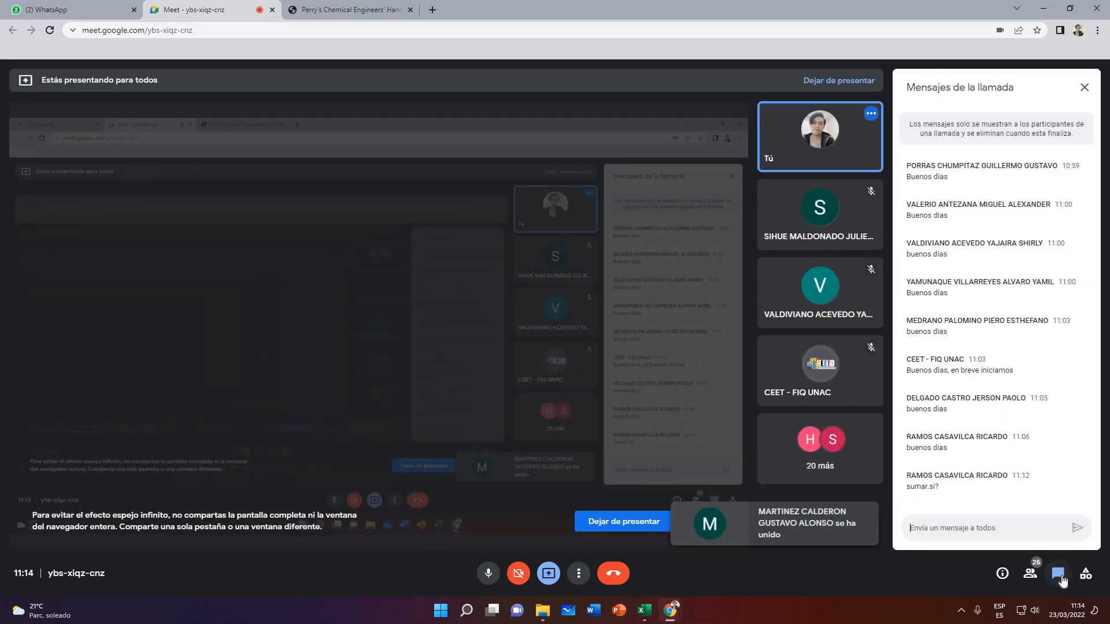
pyautogui.click(1059, 574)
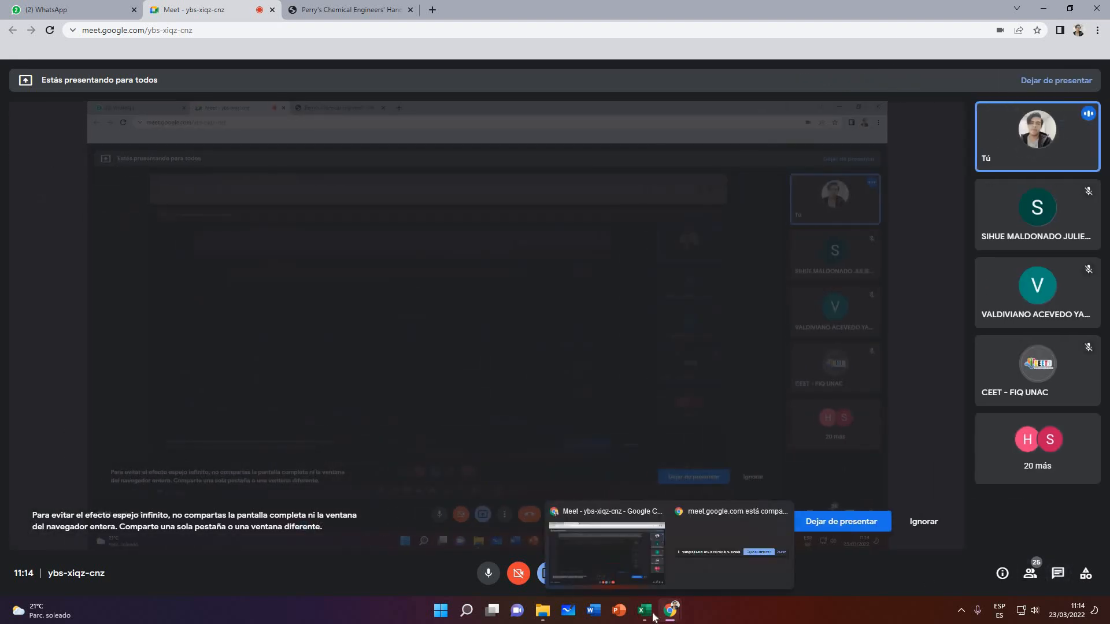
pyautogui.click(646, 612)
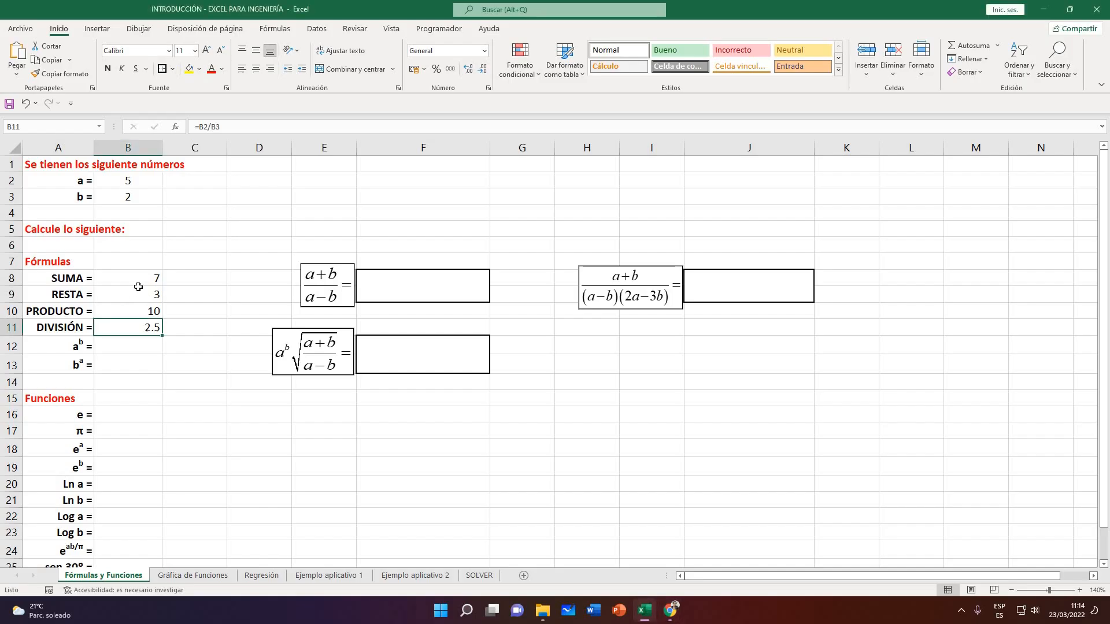
# Review the formulas for the sum, difference, product and quotient in cells B8 to B11
pyautogui.click(77, 403)
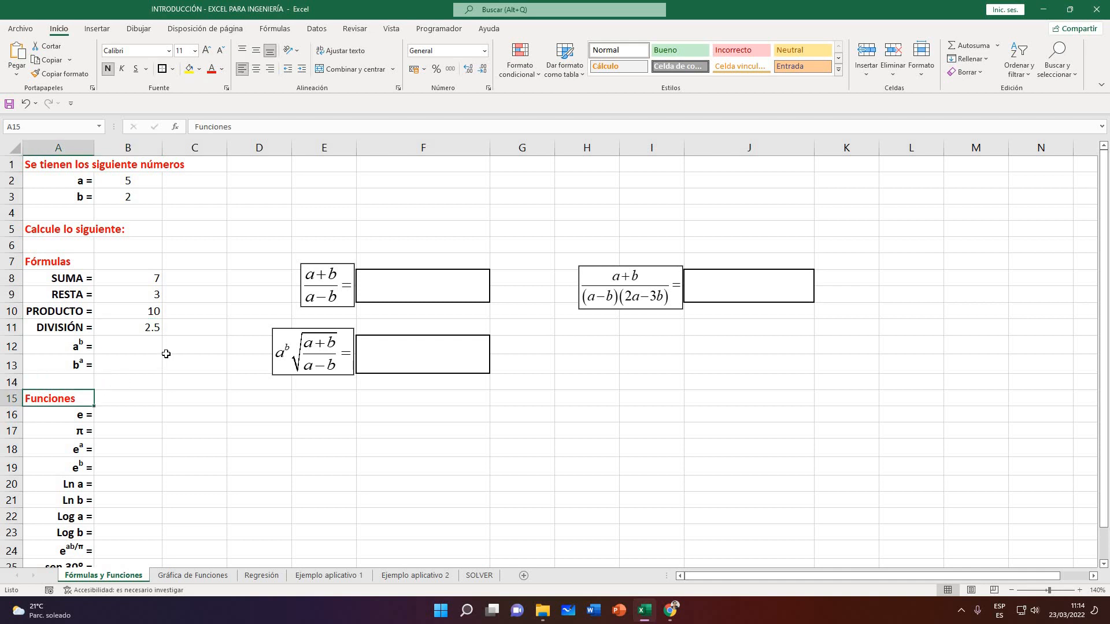
pyautogui.click(134, 280)
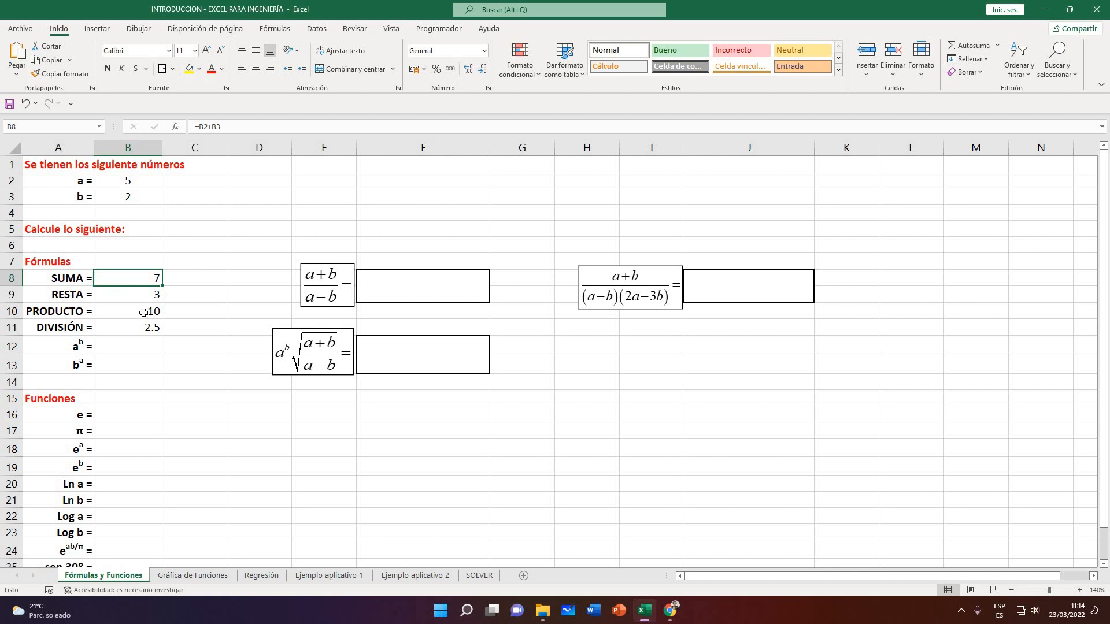
pyautogui.press('Down')
pyautogui.press('Down')
pyautogui.press('Down')
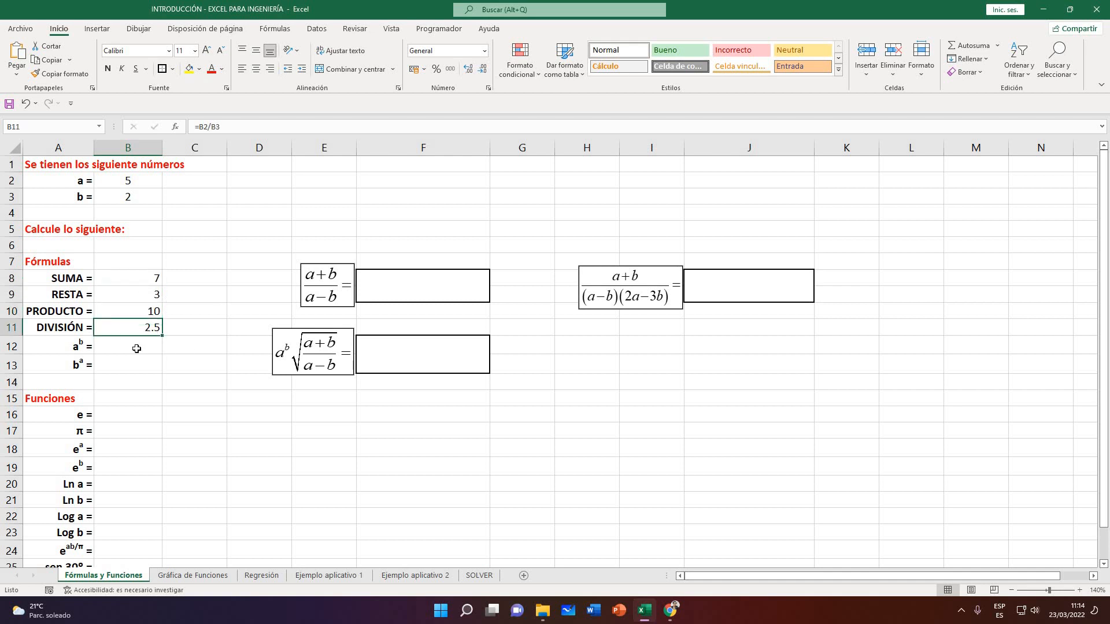
pyautogui.press('Down')
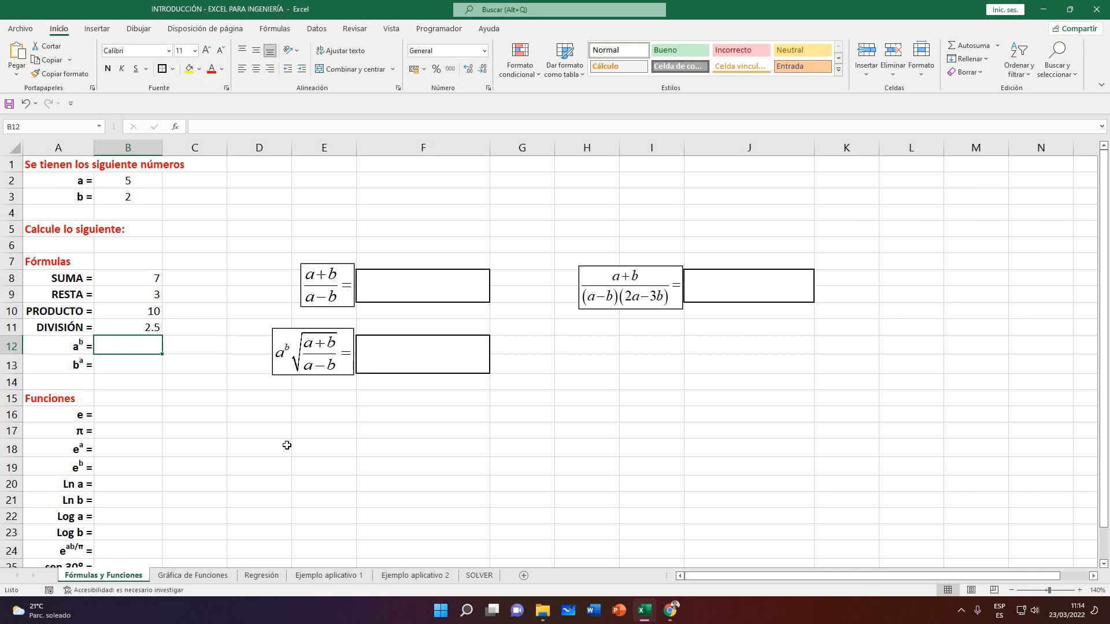
# Calculate a raised to the power b in cell B12 with the formula =B2^B3
pyautogui.press('Left')
pyautogui.click(150, 347)
pyautogui.write('=')
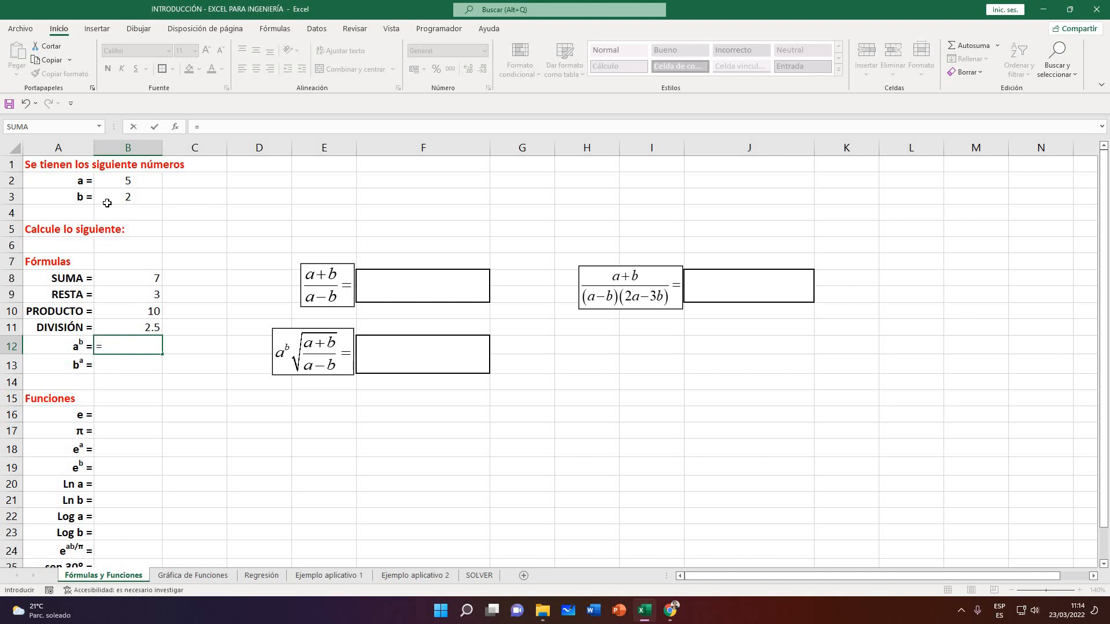
pyautogui.click(112, 179)
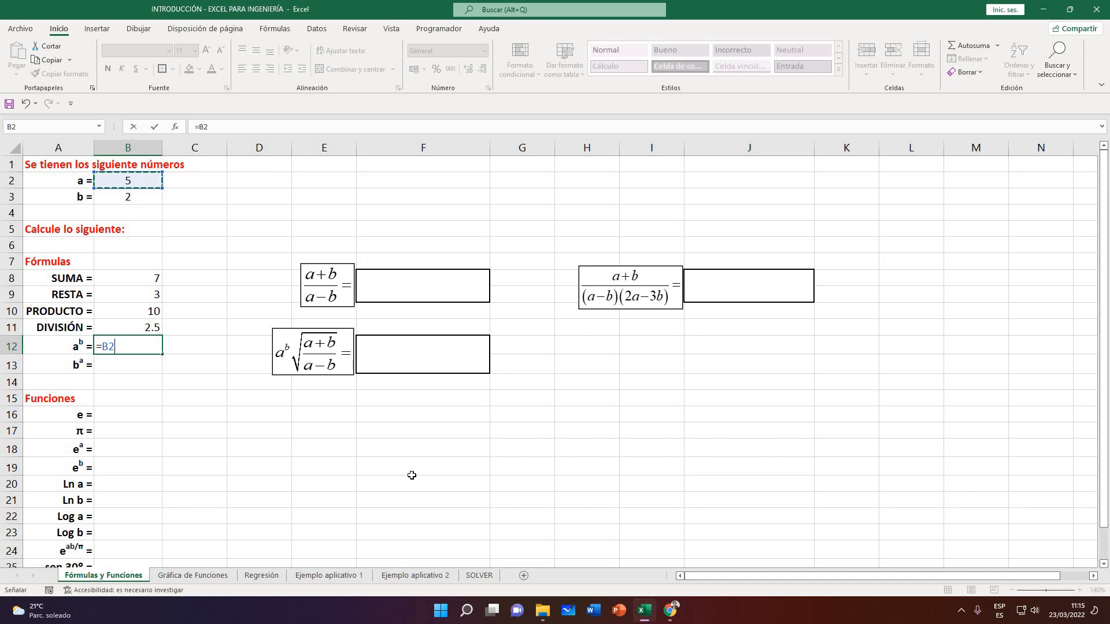
pyautogui.write('^')
pyautogui.click(142, 197)
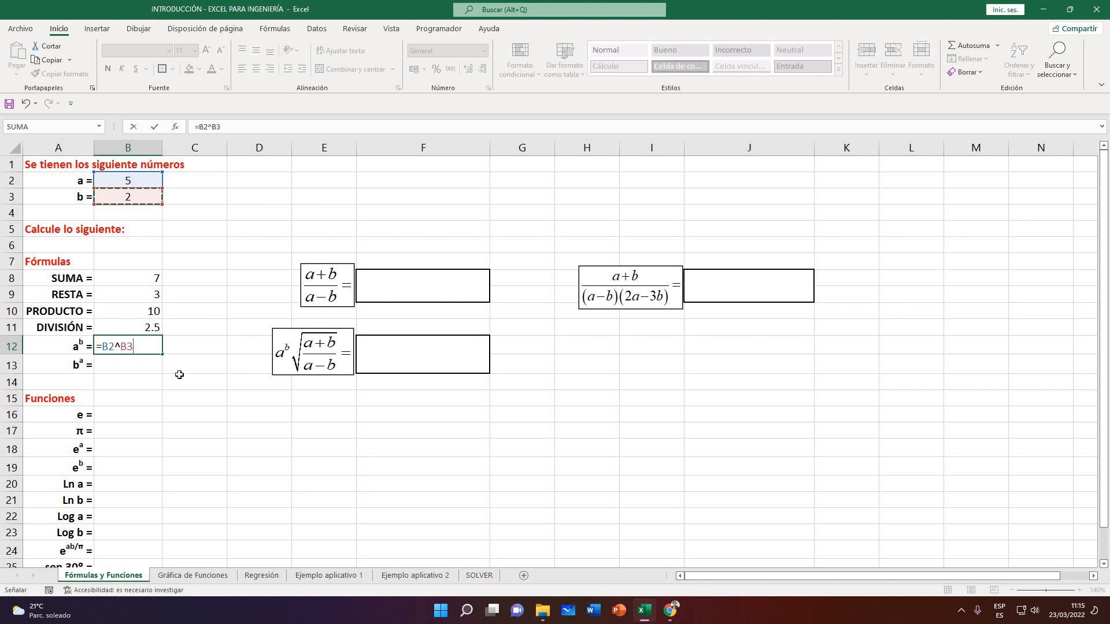
pyautogui.press('Return')
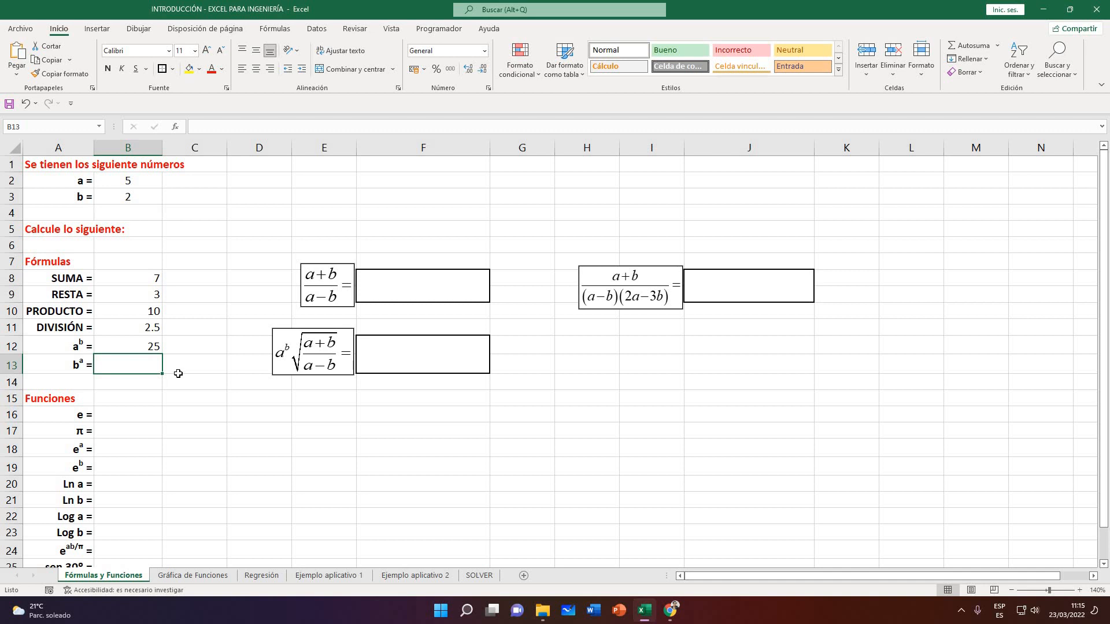
pyautogui.press('Up')
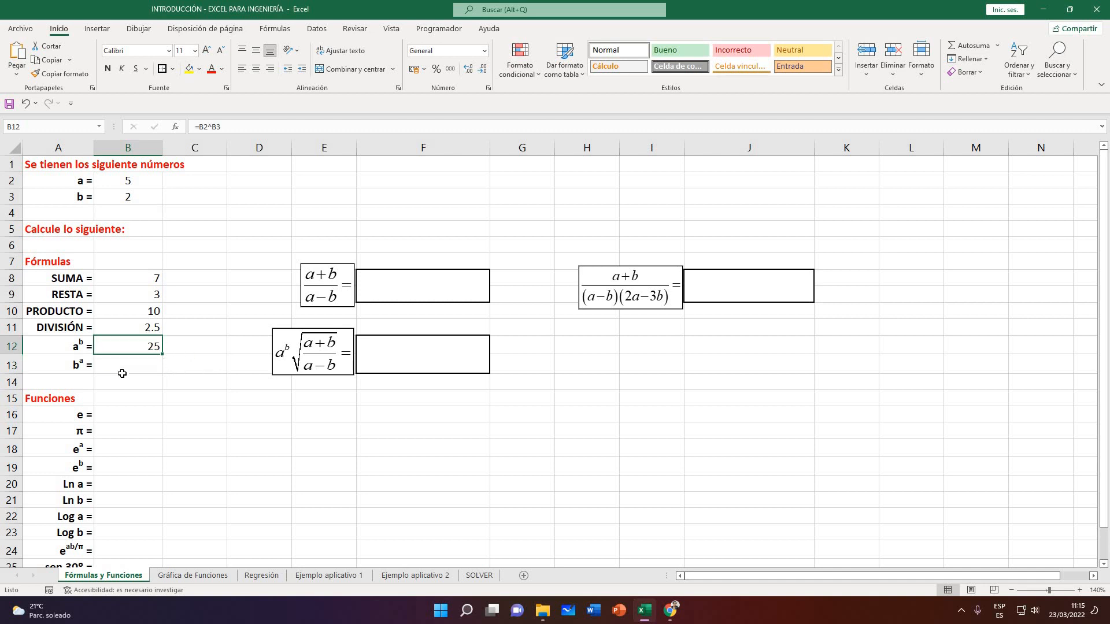
# Calculate b raised to the power a in cell B13 with the formula =B3^B2
pyautogui.press('Down')
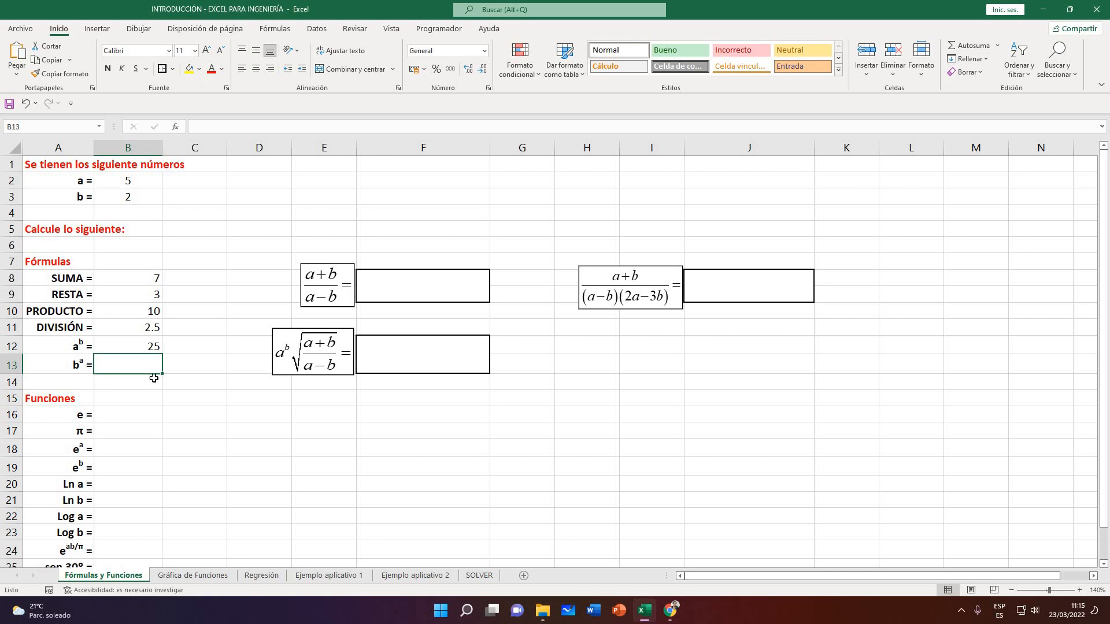
pyautogui.write('=')
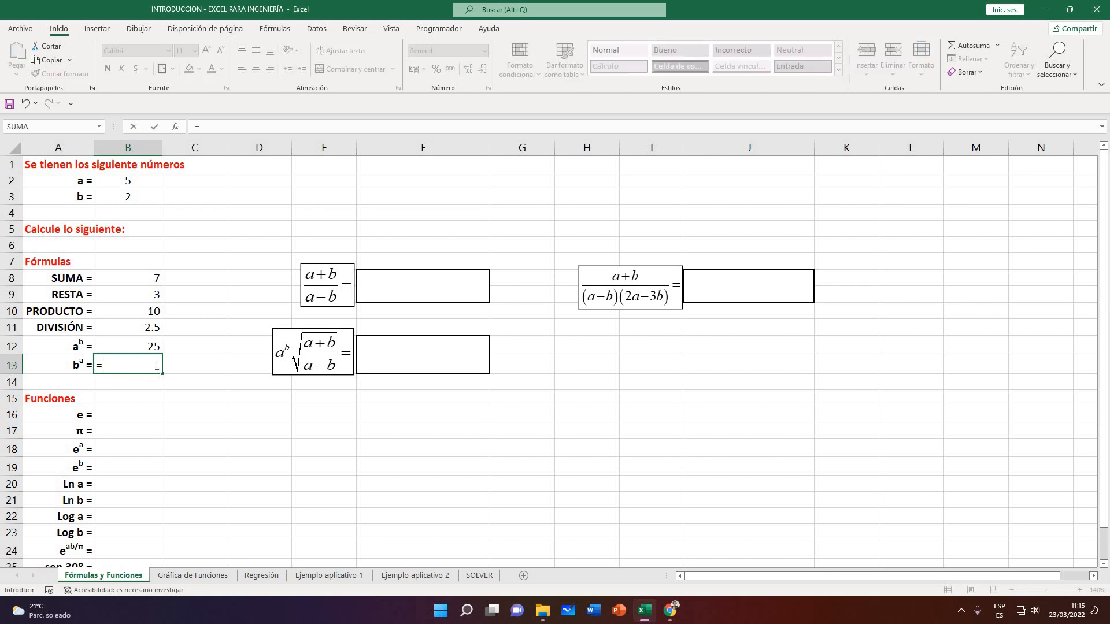
pyautogui.click(110, 197)
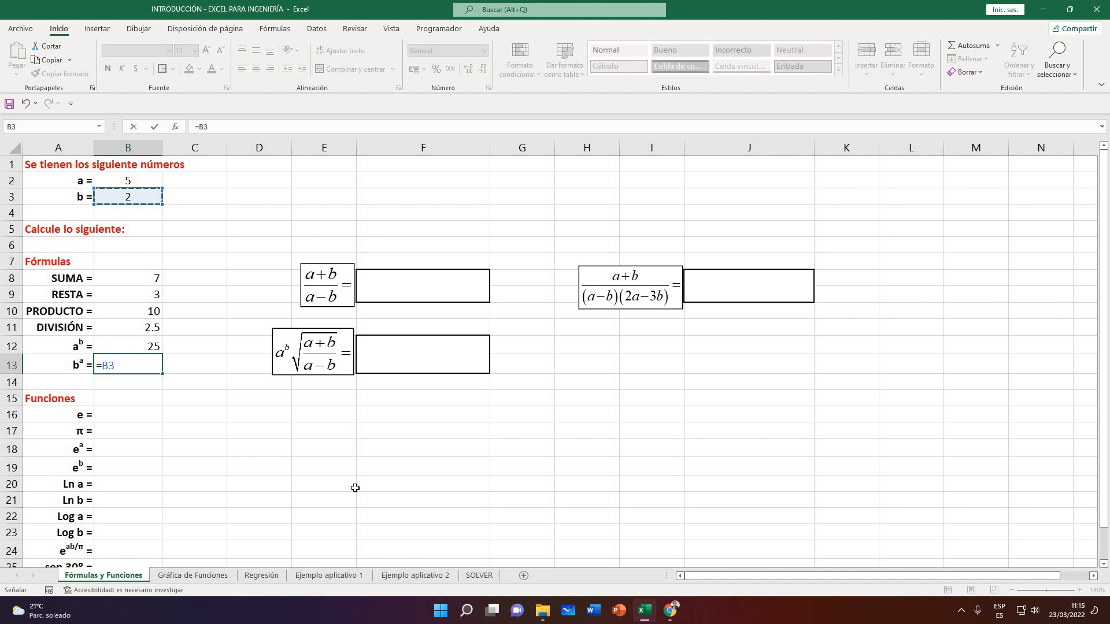
pyautogui.write('^')
pyautogui.click(115, 181)
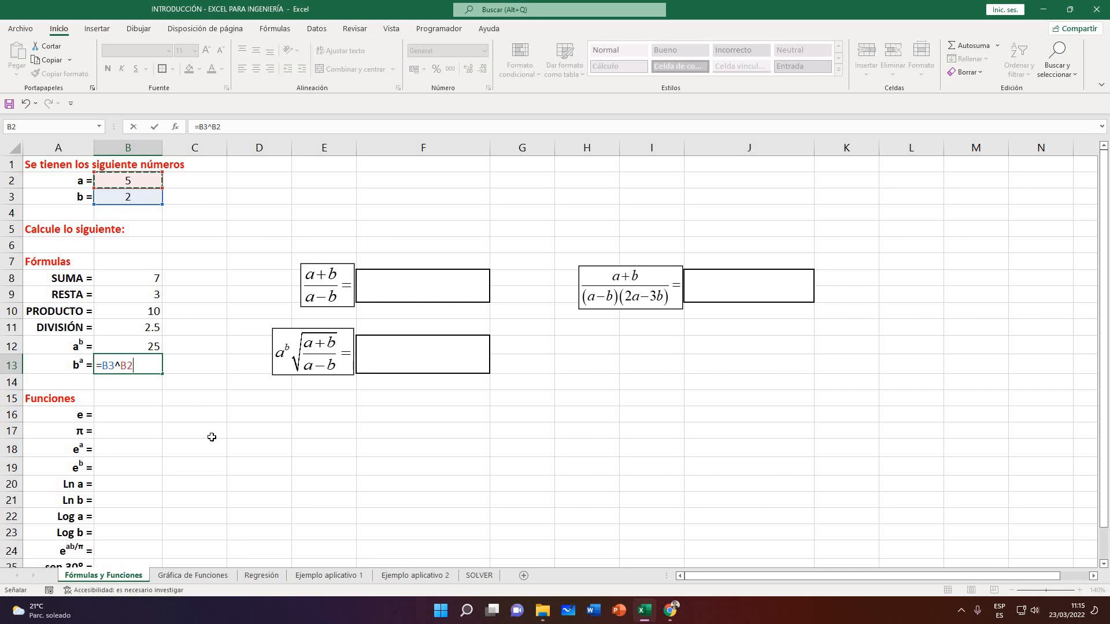
pyautogui.press('Return')
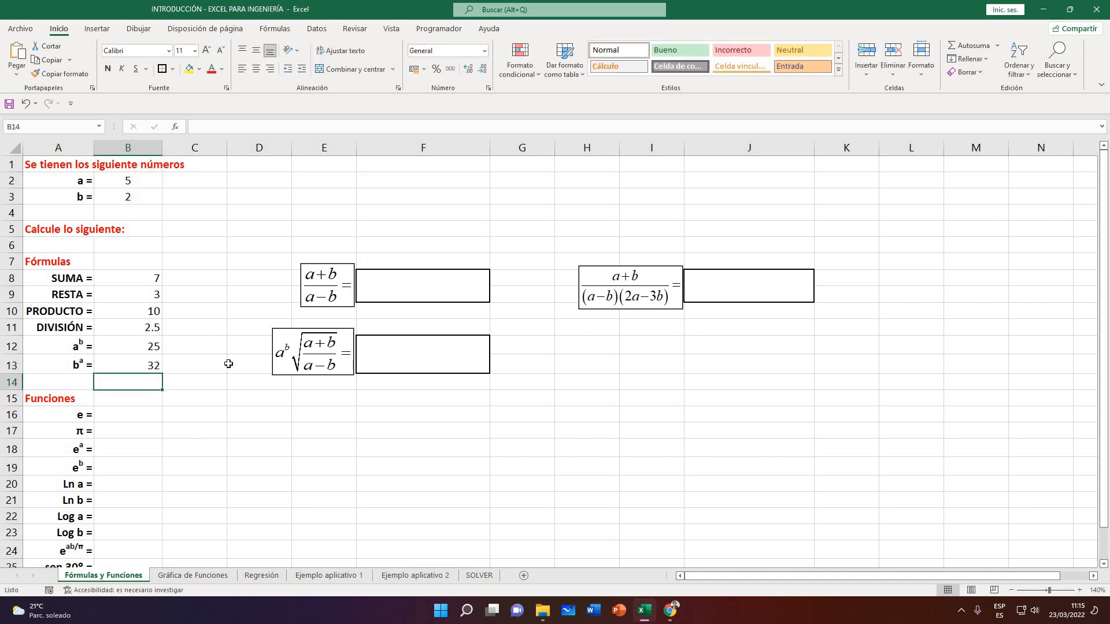
pyautogui.click(195, 365)
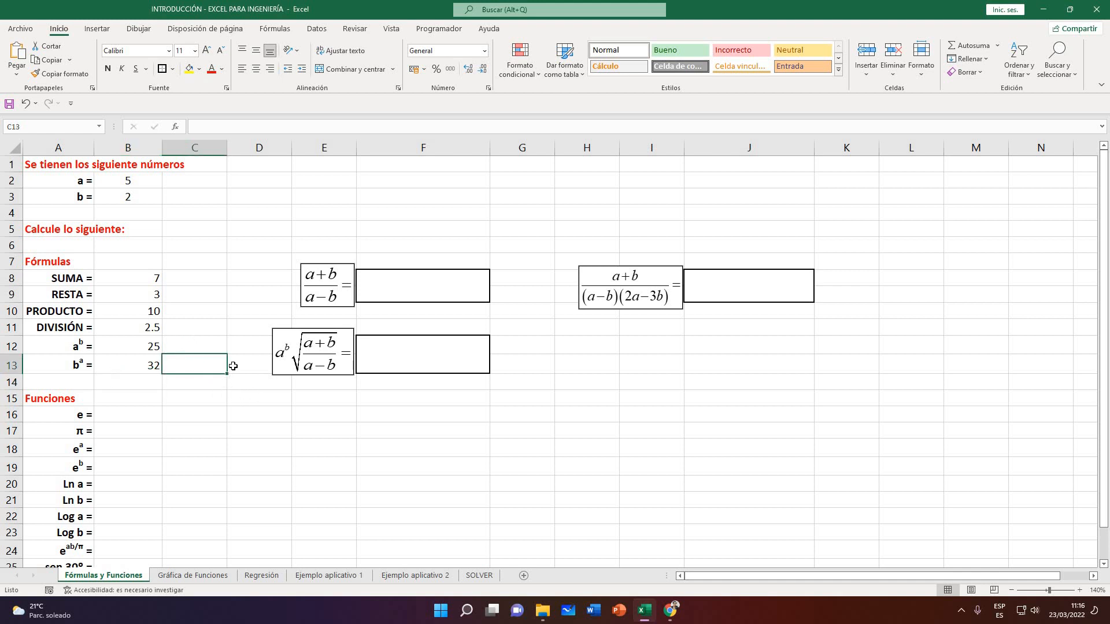
pyautogui.press('Up')
# Switch to the Google Meet call to check for new participant messages, and return to the Excel workbook
pyautogui.click(669, 610)
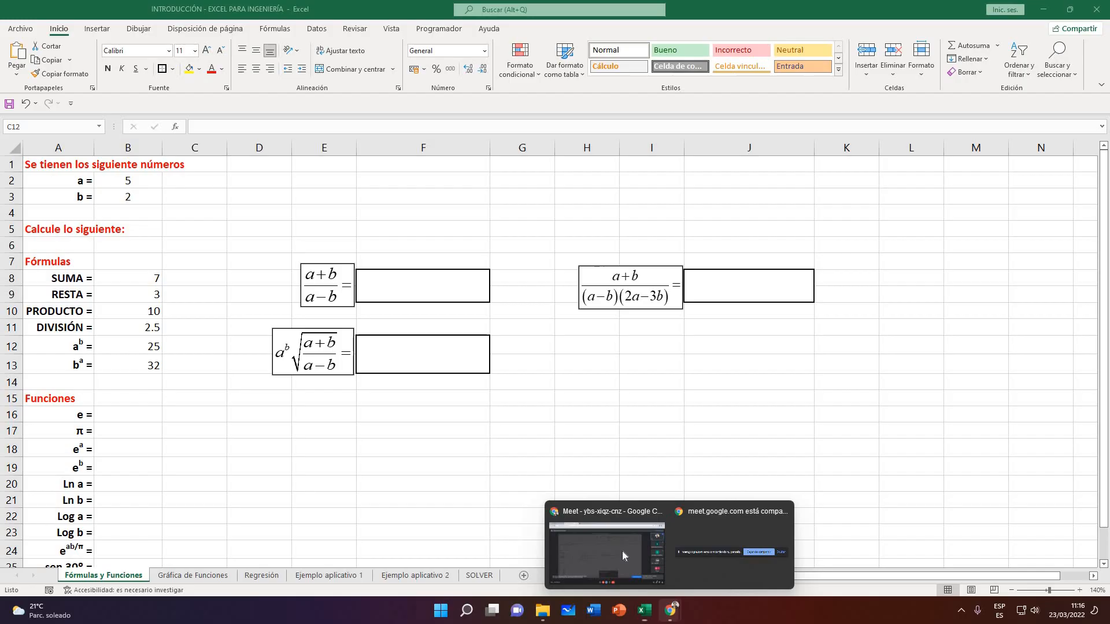
pyautogui.click(772, 546)
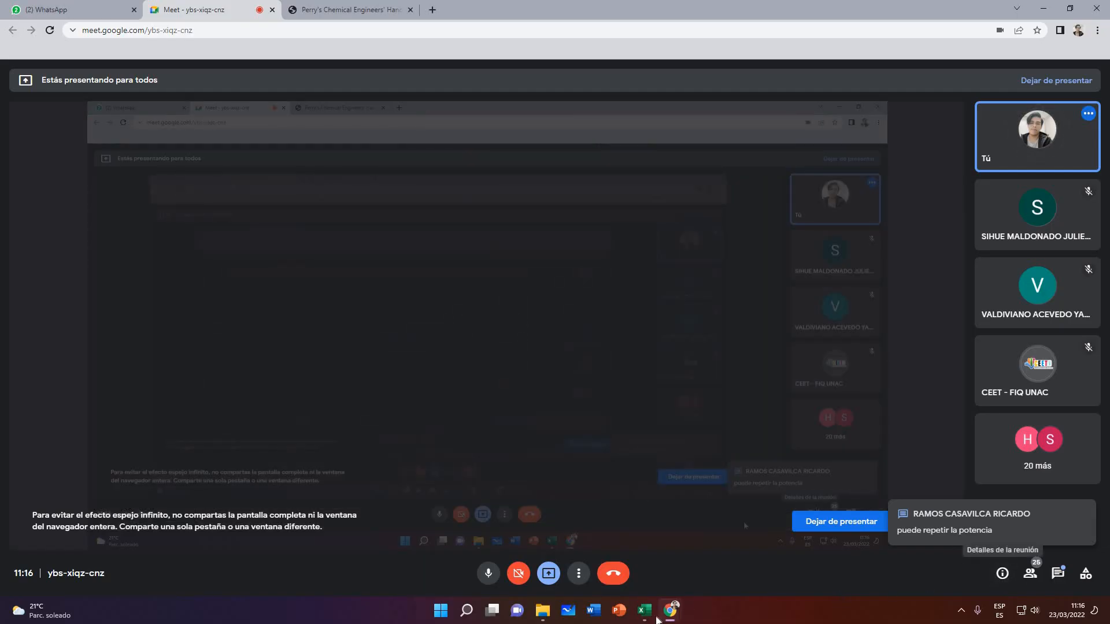
pyautogui.click(645, 611)
# Check the power formula for a raised to b in cell B12 and clear the cell
pyautogui.click(146, 348)
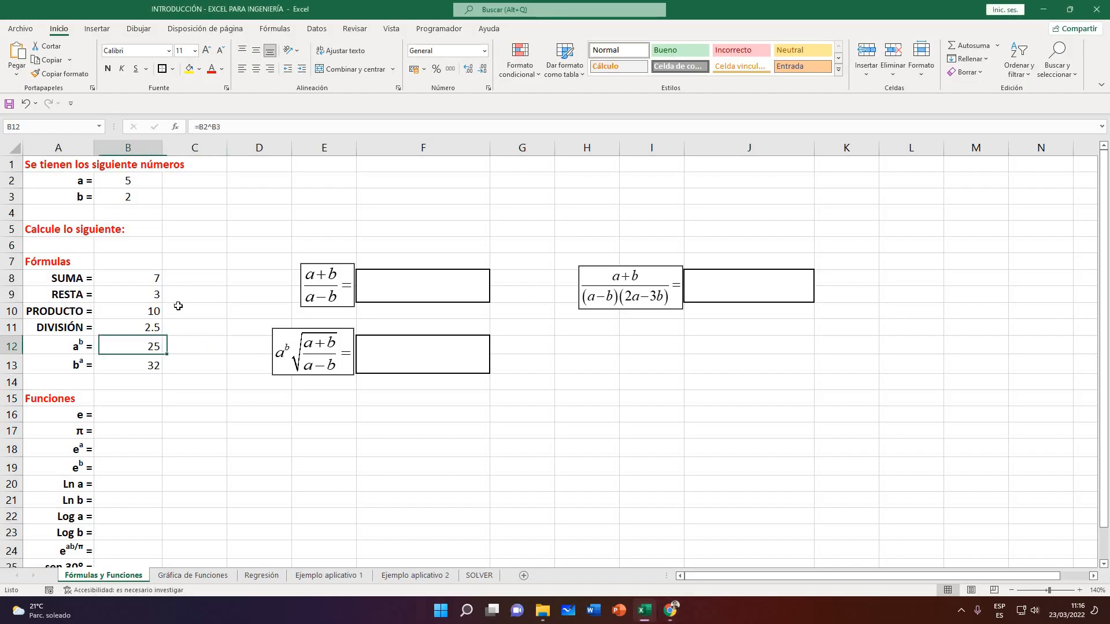
pyautogui.doubleClick(144, 345)
pyautogui.press('Return')
pyautogui.press('Up')
pyautogui.press('Delete')
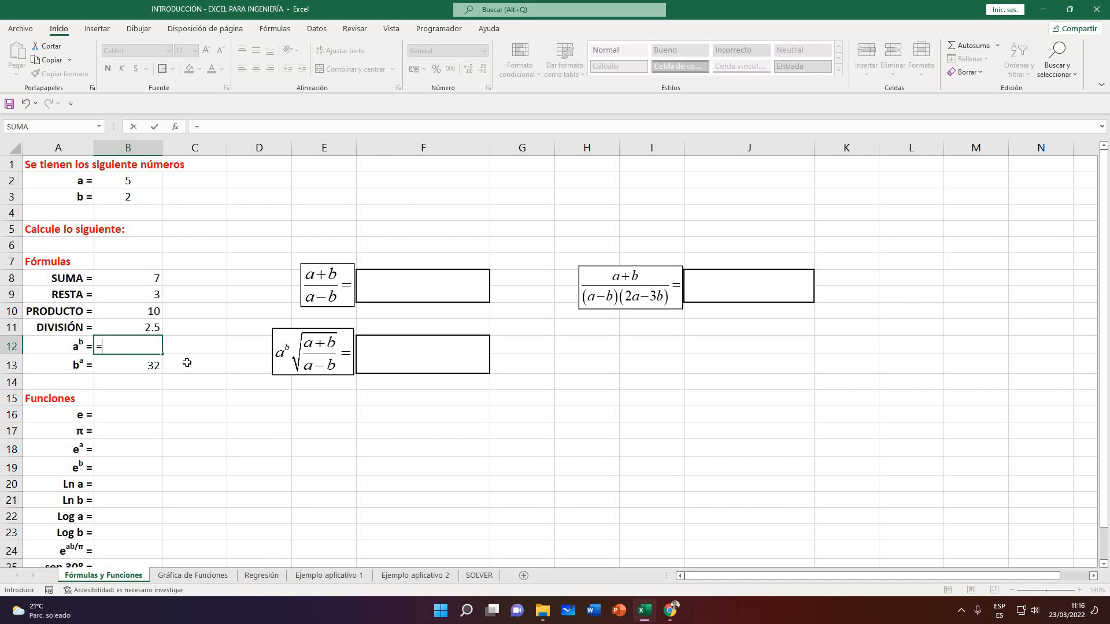
pyautogui.press('BackSpace')
pyautogui.press('Return')
pyautogui.click(258, 450)
# Switch to Chrome, search for images of "teclado de computadora" in a new tab and open the black HP keyboard picture
pyautogui.click(678, 613)
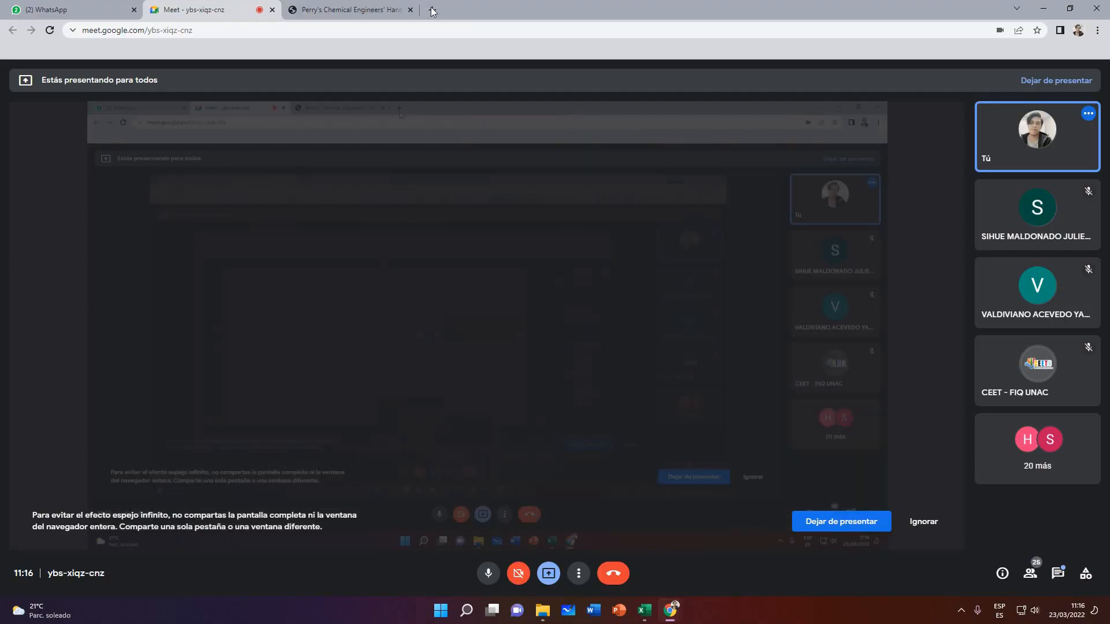
pyautogui.click(433, 10)
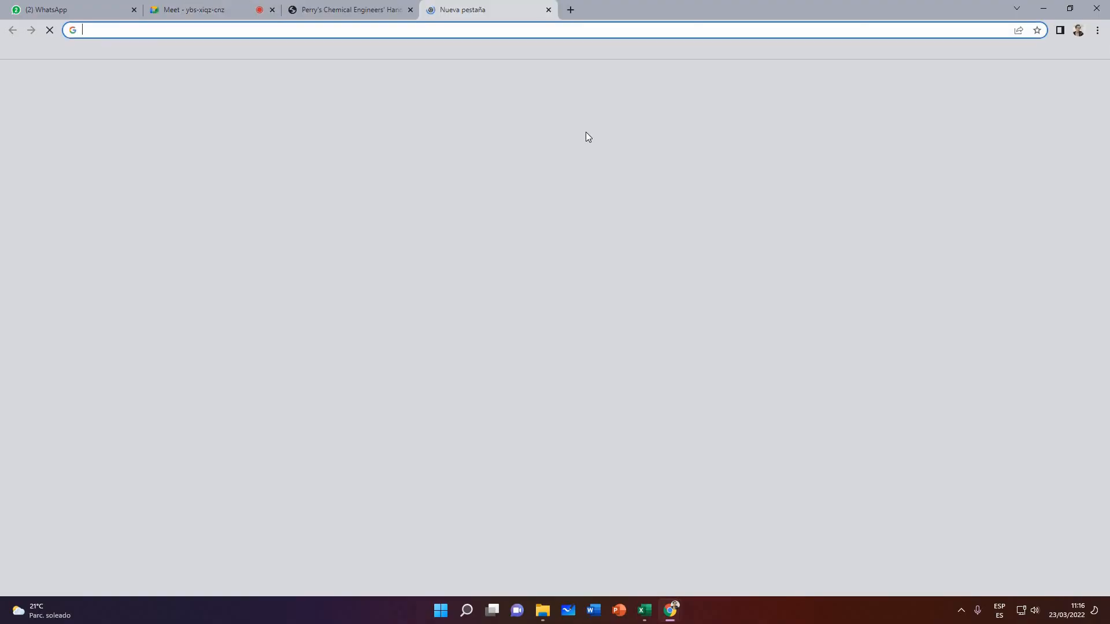
pyautogui.write('teclado')
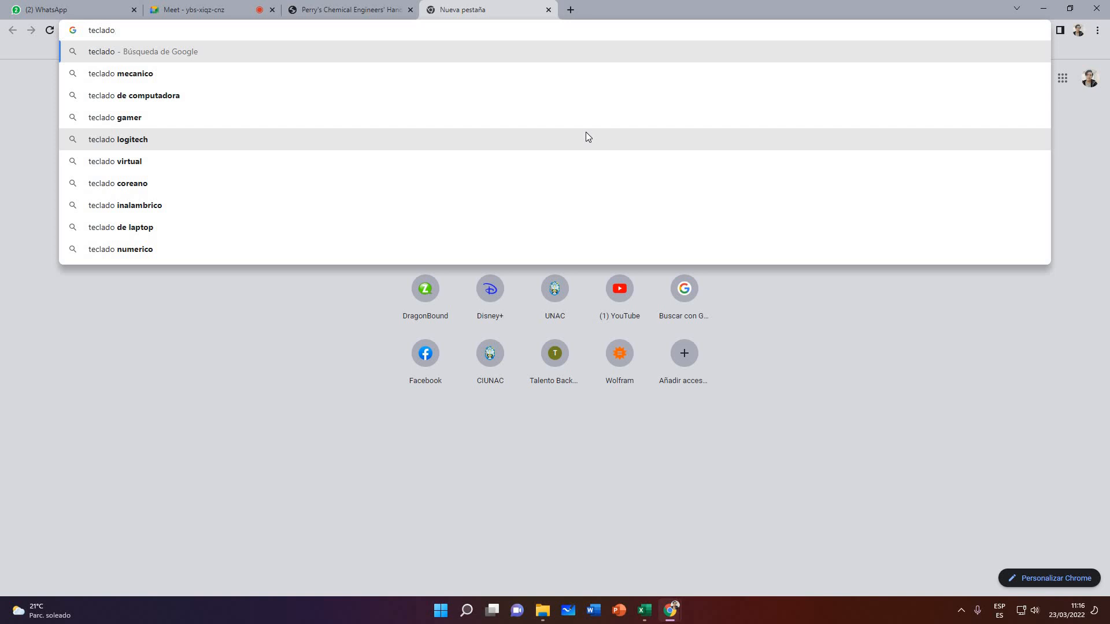
pyautogui.click(218, 95)
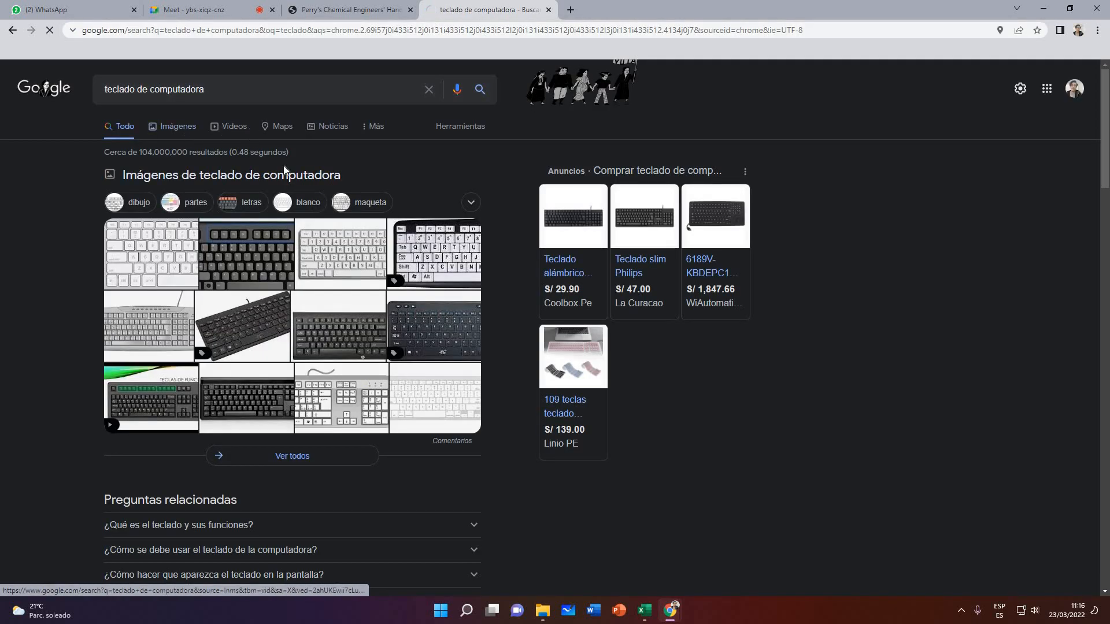
pyautogui.click(284, 172)
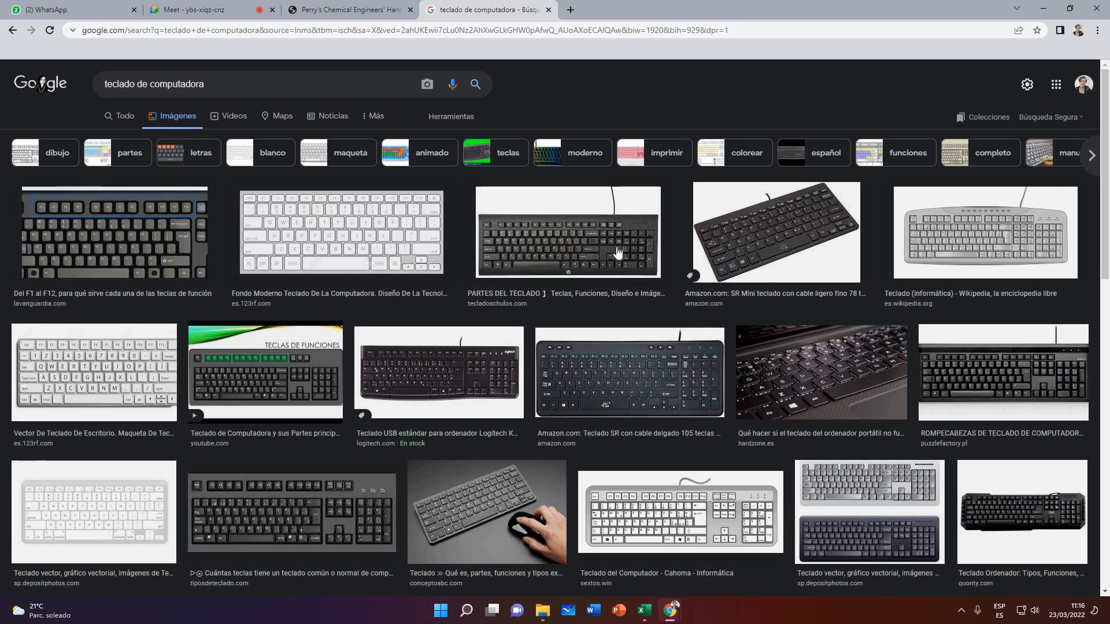
pyautogui.click(616, 251)
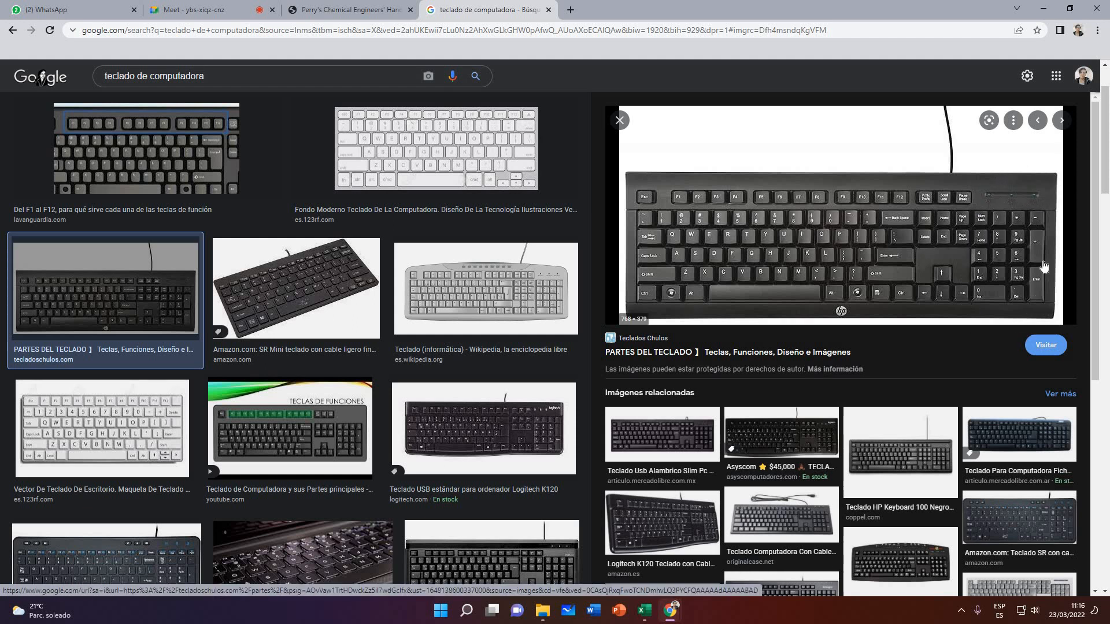
pyautogui.click(982, 235)
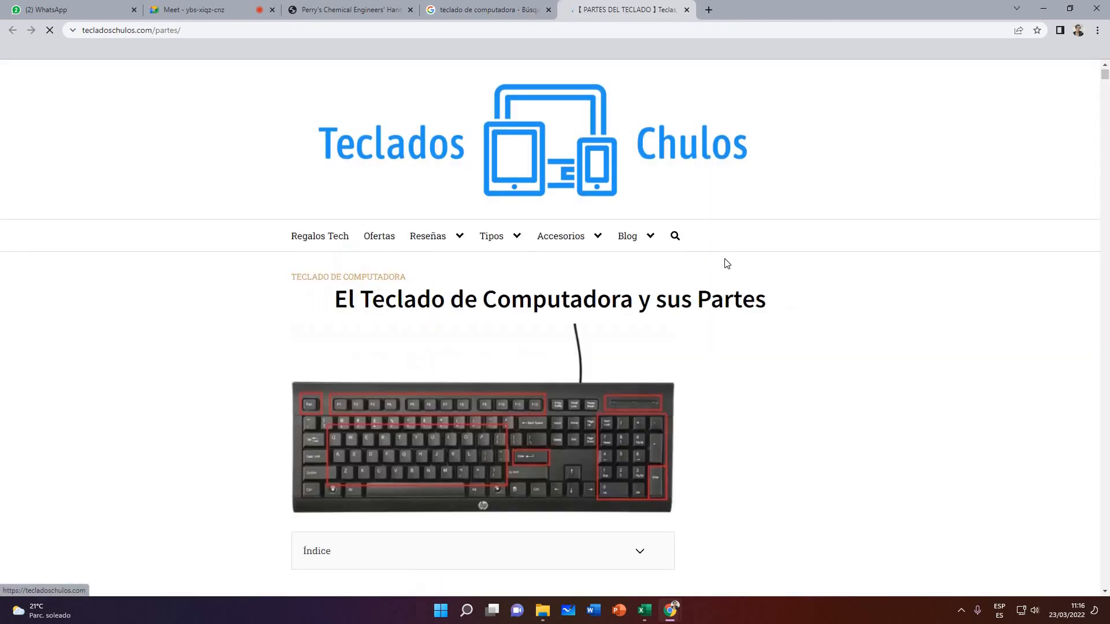
pyautogui.scroll(-5, 728, 263)
pyautogui.scroll(-15, 744, 266)
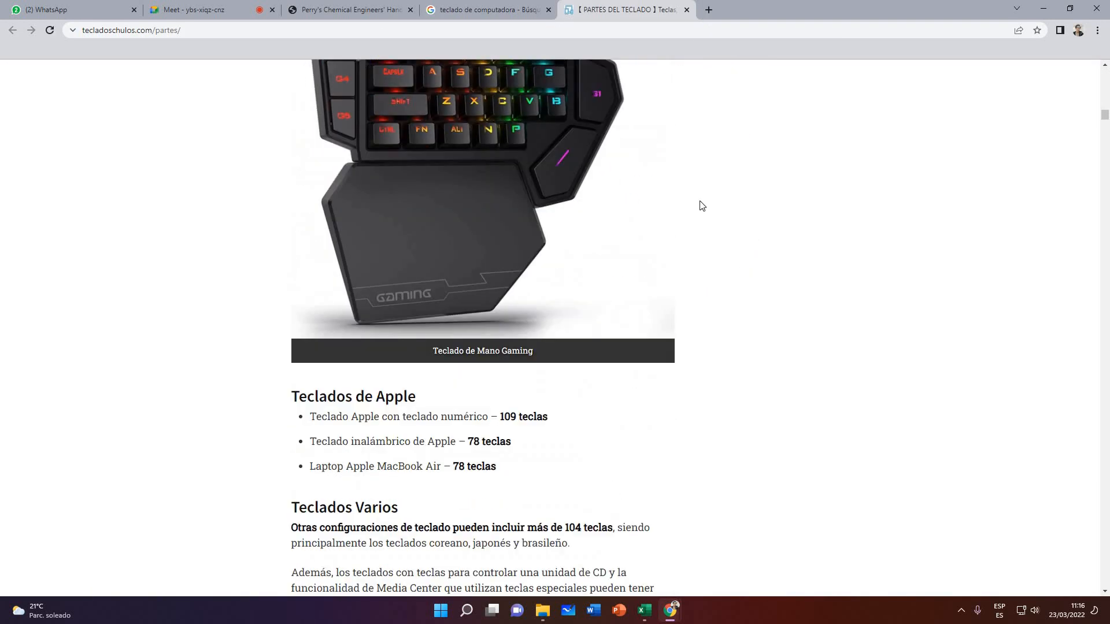
pyautogui.click(686, 9)
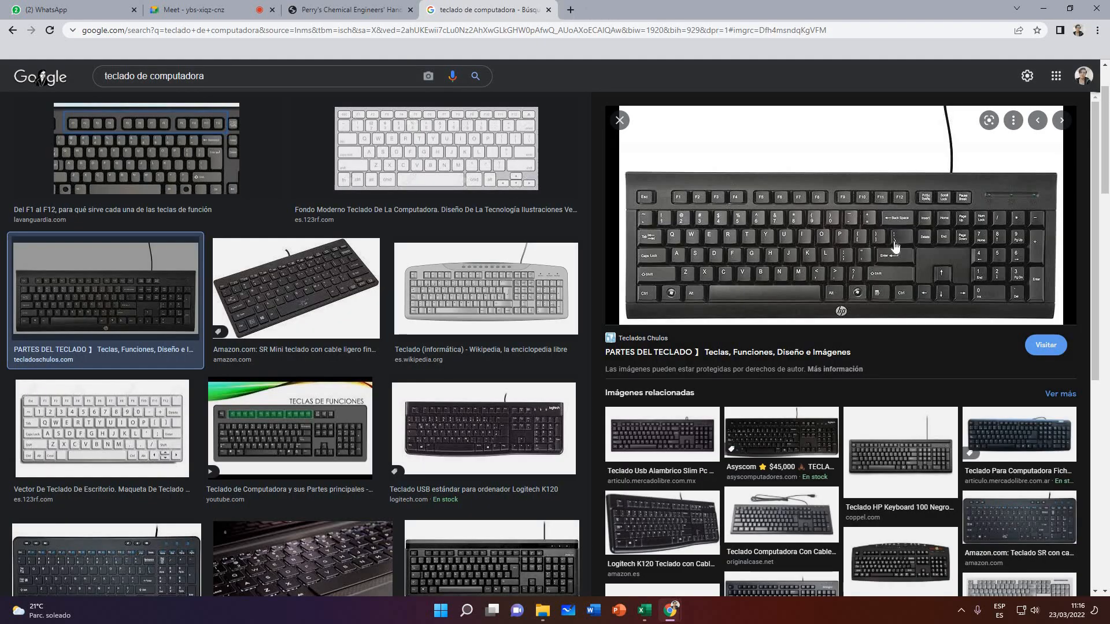
# Open the Logitech K120 keyboard image result and bring up its product page to view the keyboard layout
pyautogui.click(496, 457)
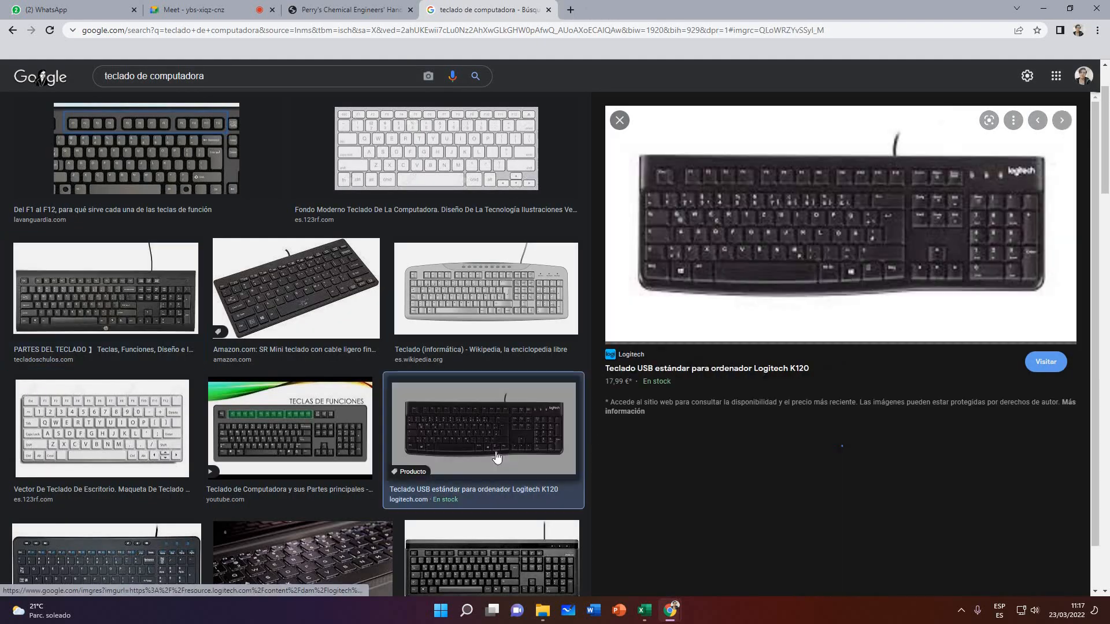
pyautogui.click(909, 234)
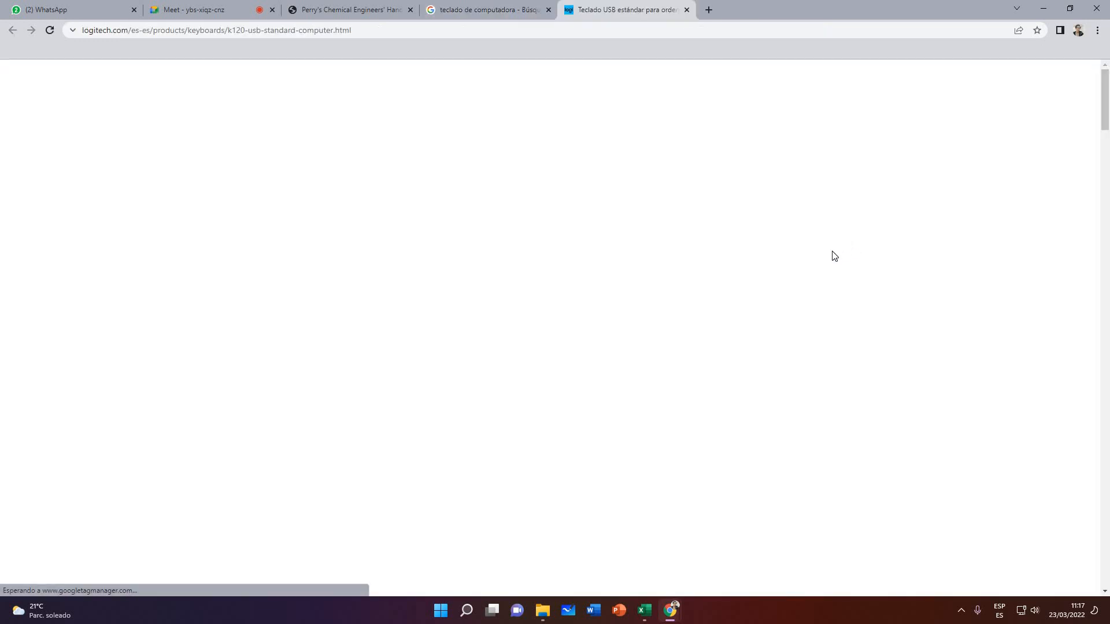
pyautogui.scroll(-2, 879, 284)
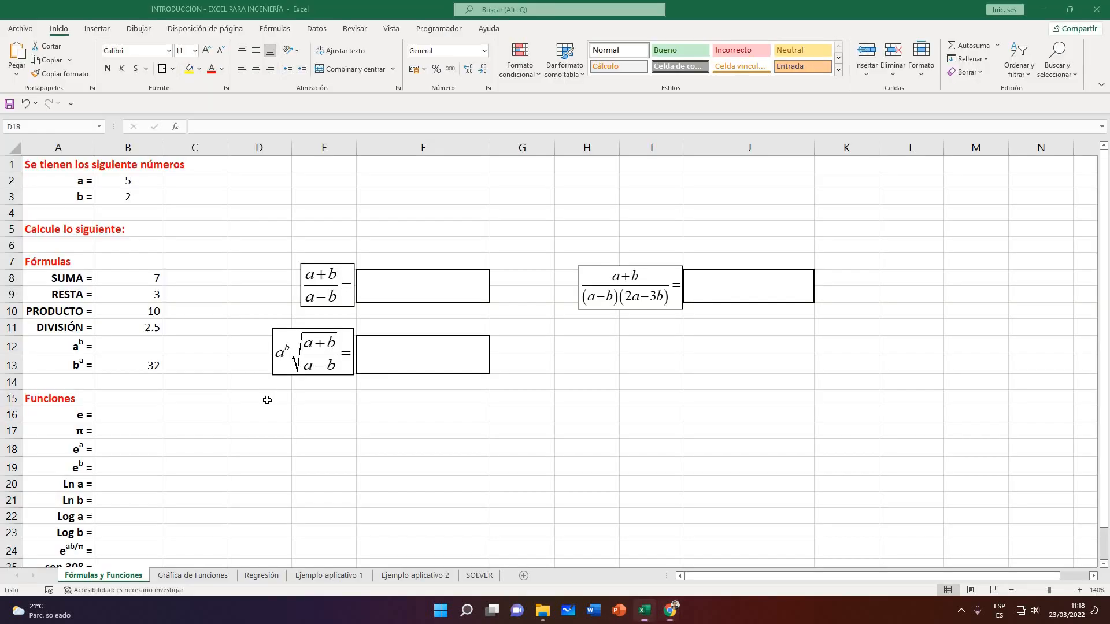
# Return to the Excel workbook and begin the formula for a raised to b in cell B12 with =B2
pyautogui.click(644, 609)
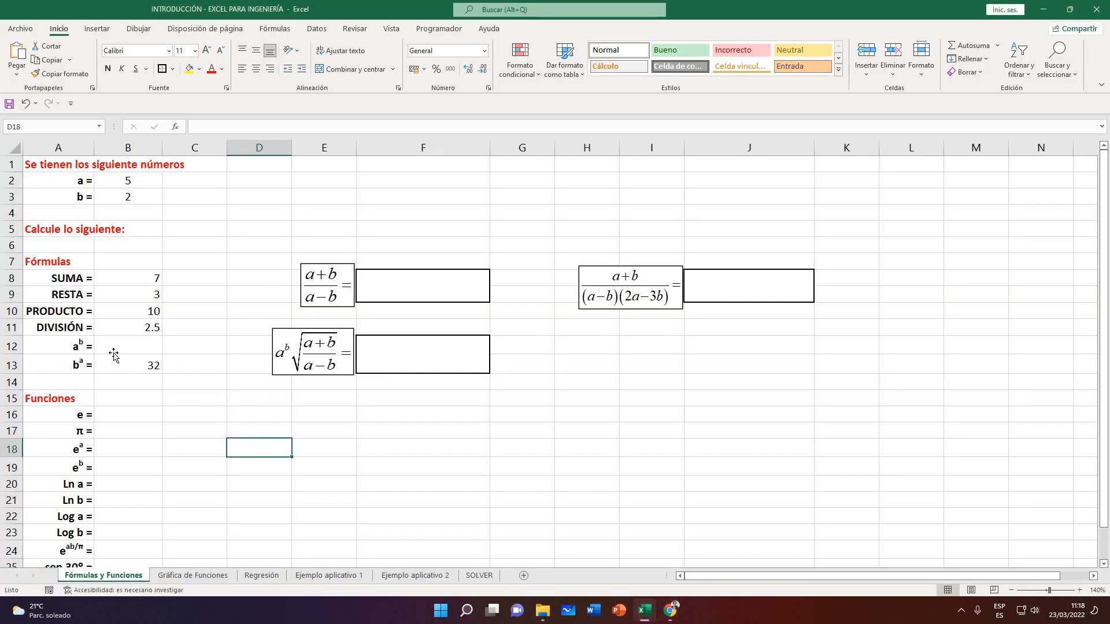
pyautogui.click(112, 356)
pyautogui.click(136, 344)
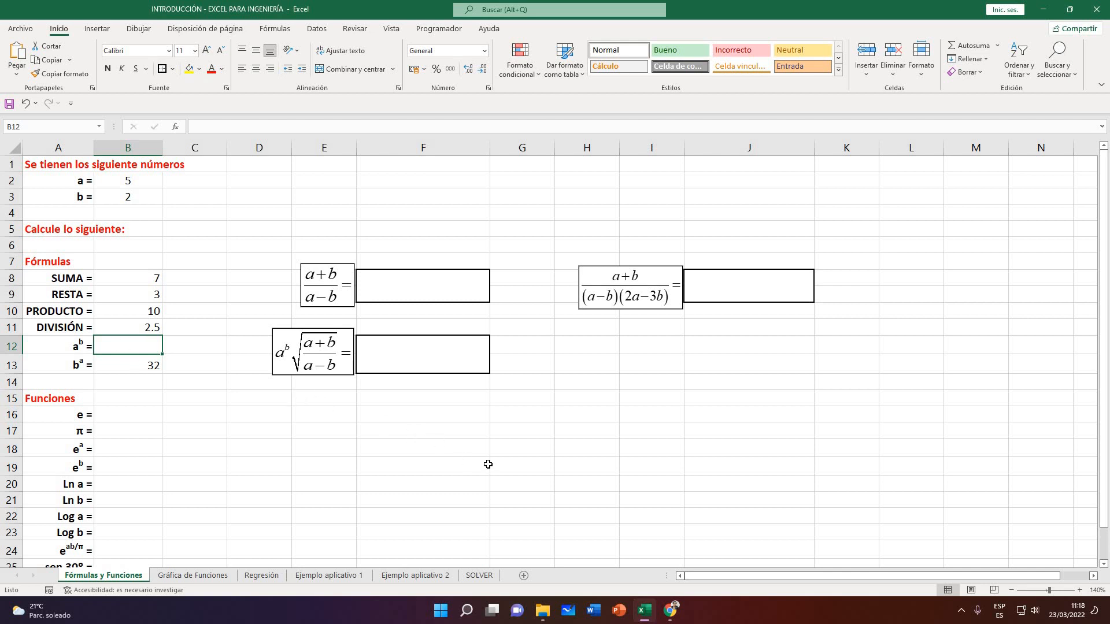
pyautogui.write('=')
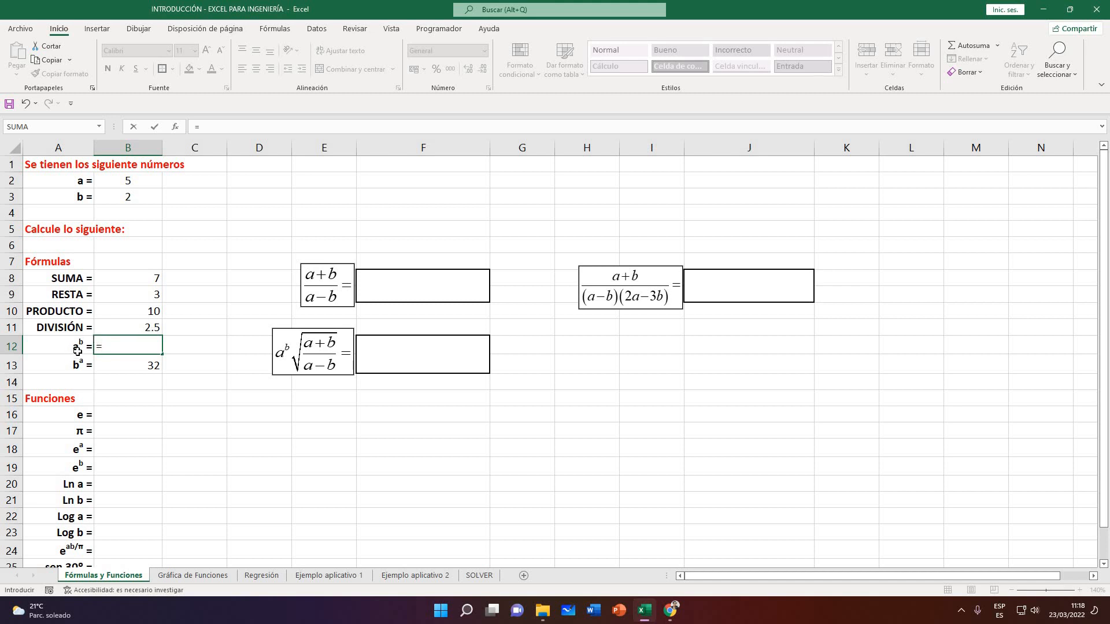
pyautogui.click(137, 184)
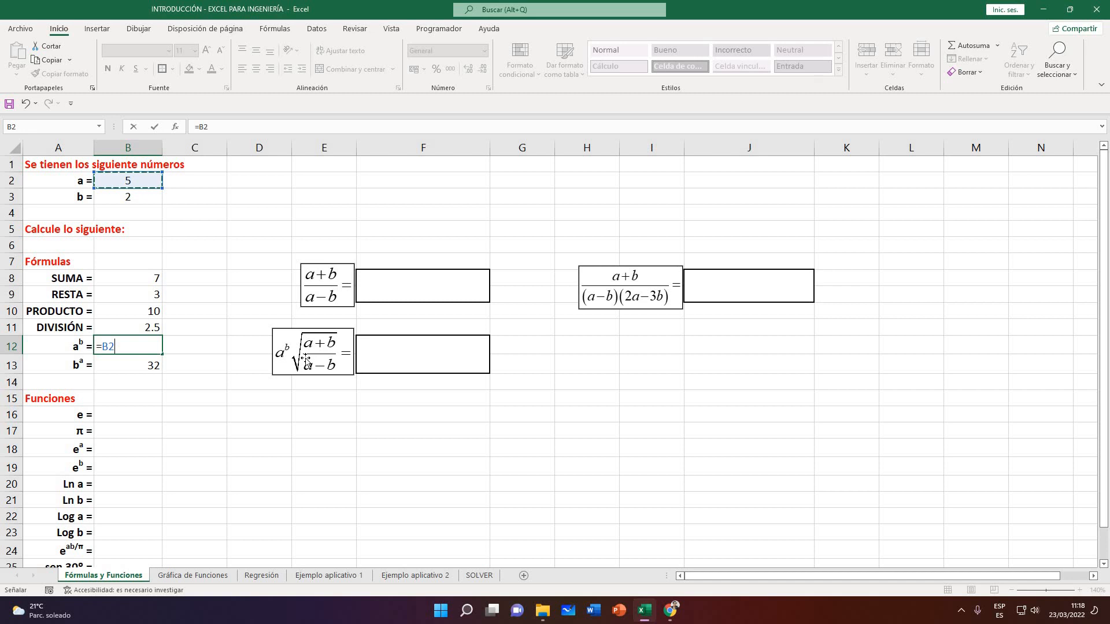
# Check the Logitech keyboard page in Chrome, return to Excel and add the power operator ^ to the B12 formula
pyautogui.moveTo(670, 610)
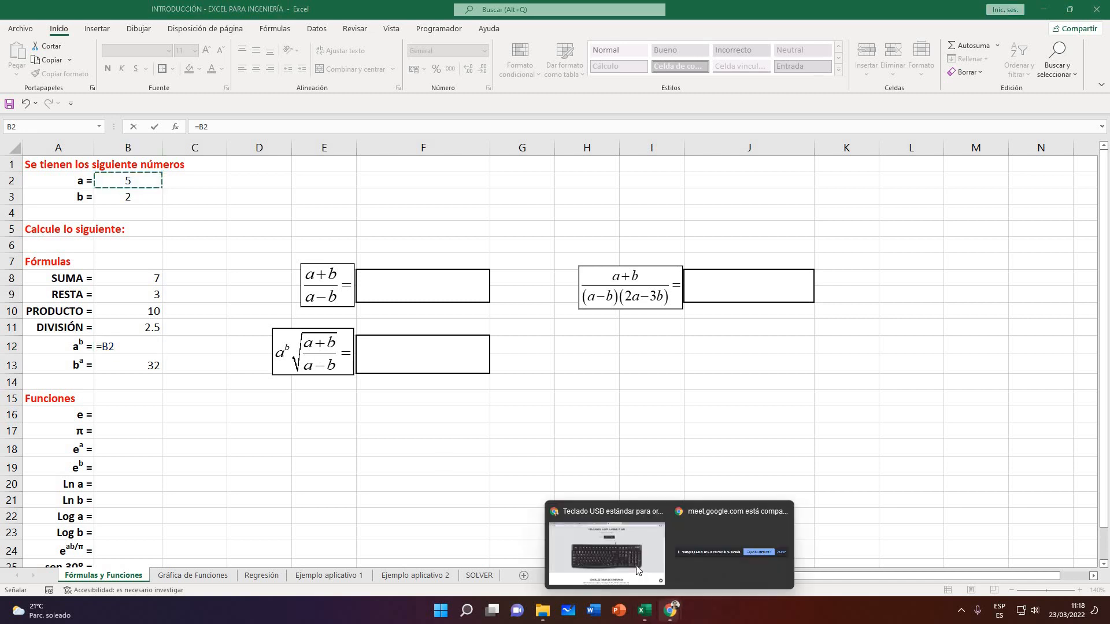
pyautogui.click(607, 555)
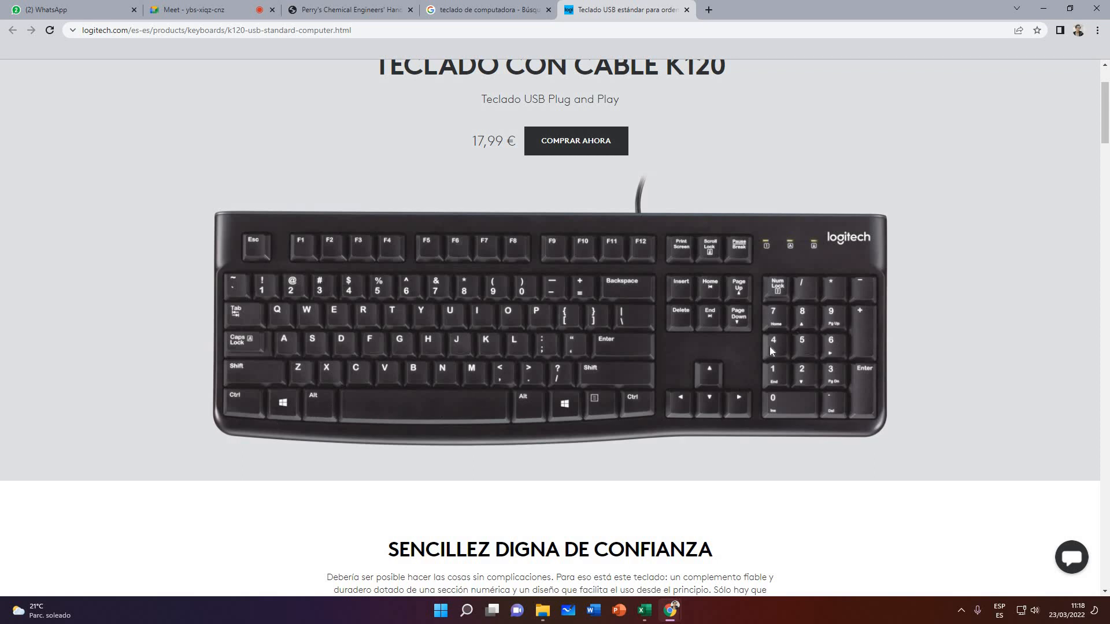
pyautogui.moveTo(644, 610)
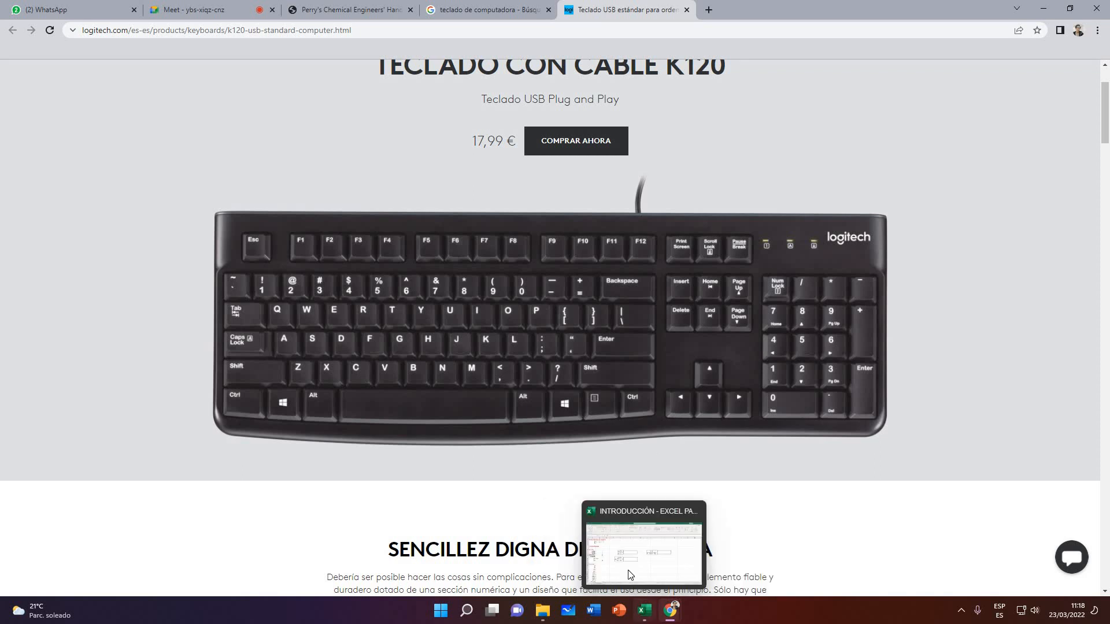
pyautogui.click(631, 575)
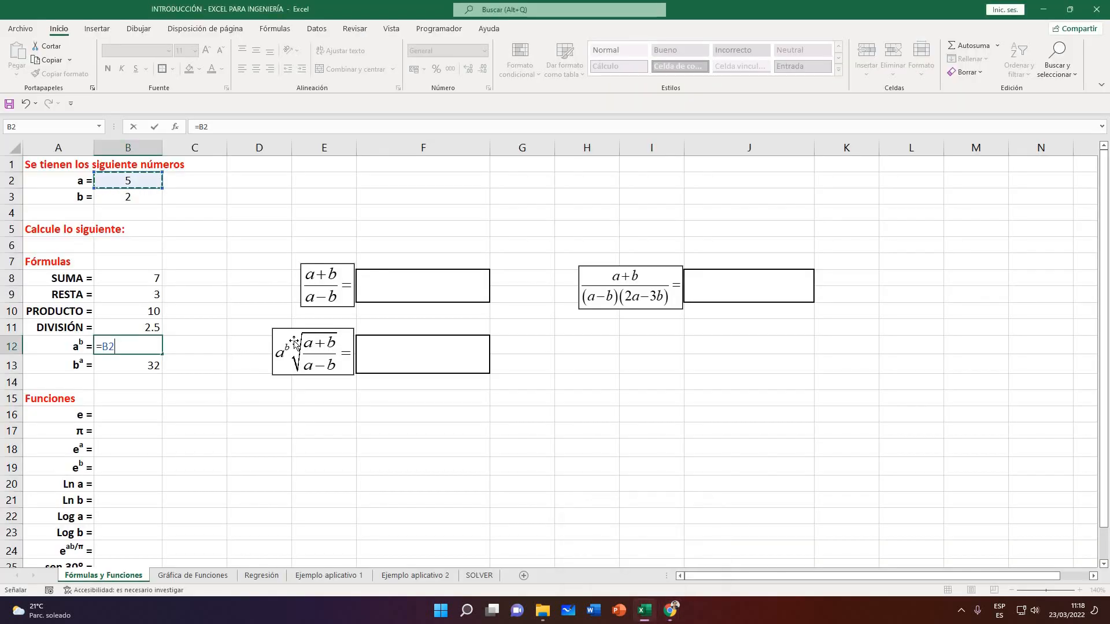
pyautogui.write('^')
# Switch to the Logitech keyboard page in Chrome to examine the keys for the power operator, and return to Excel
pyautogui.moveTo(668, 611)
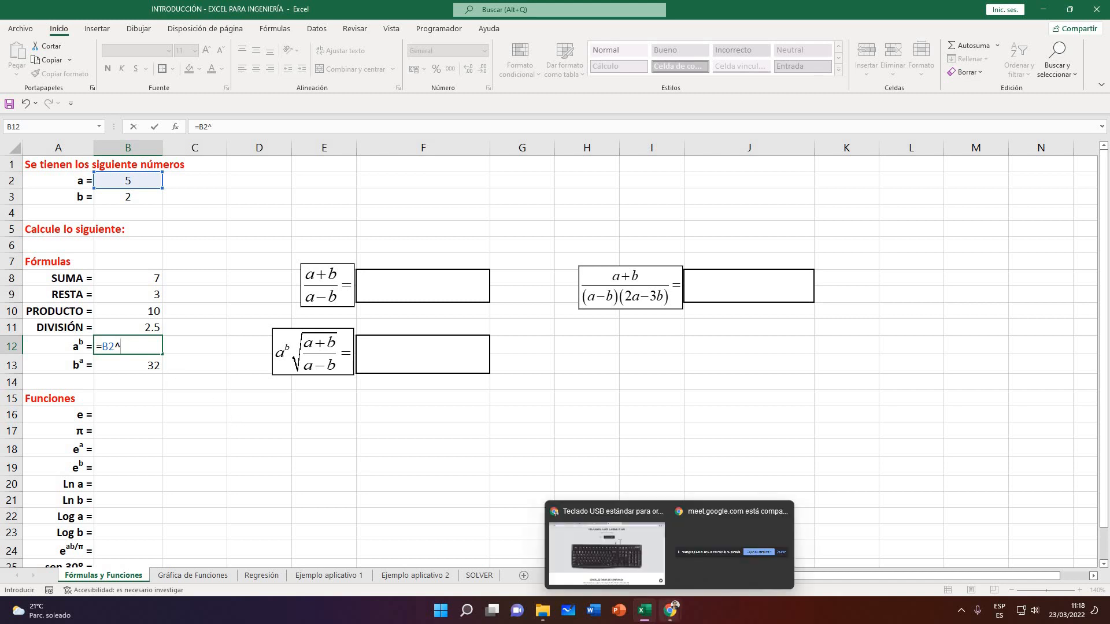
pyautogui.click(614, 554)
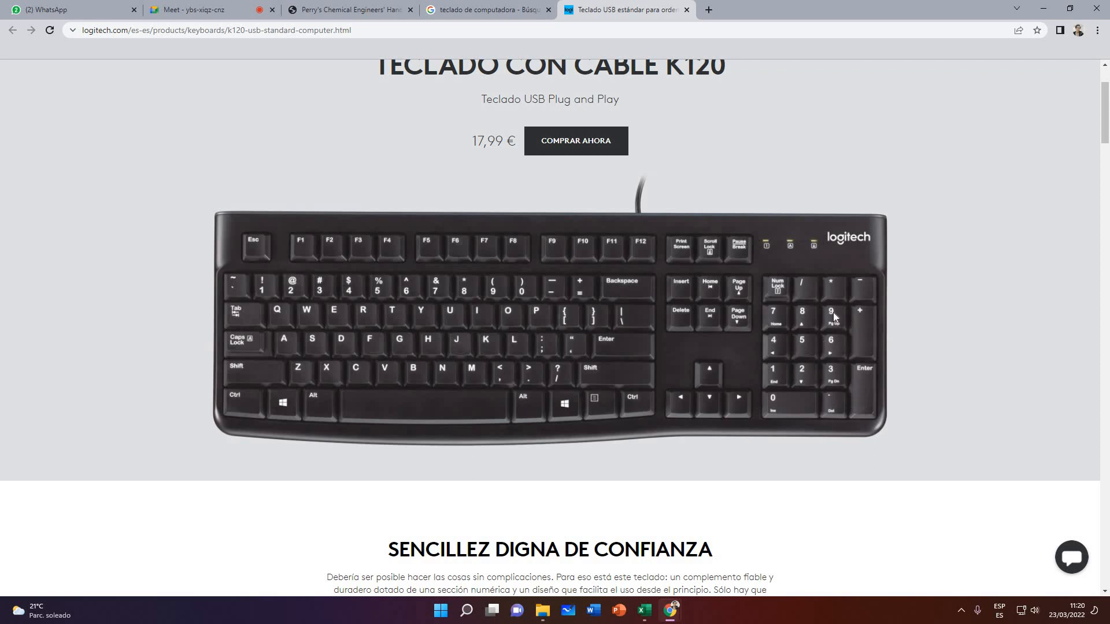
pyautogui.click(644, 610)
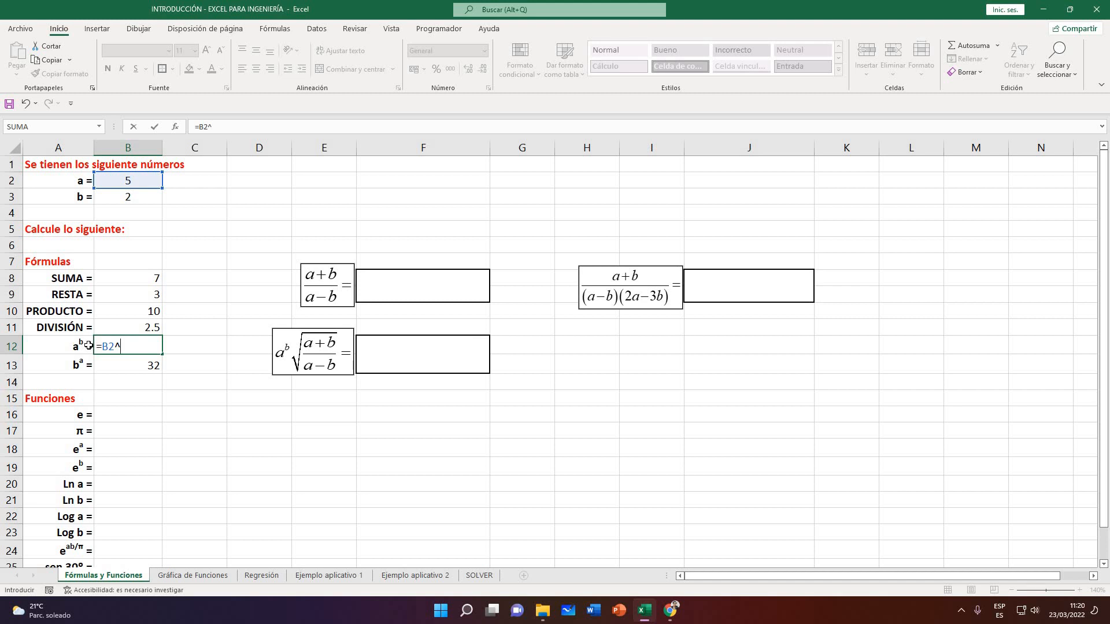
# Complete the power formula in cell B12 with the reference to b, as =B2^B3
pyautogui.click(114, 199)
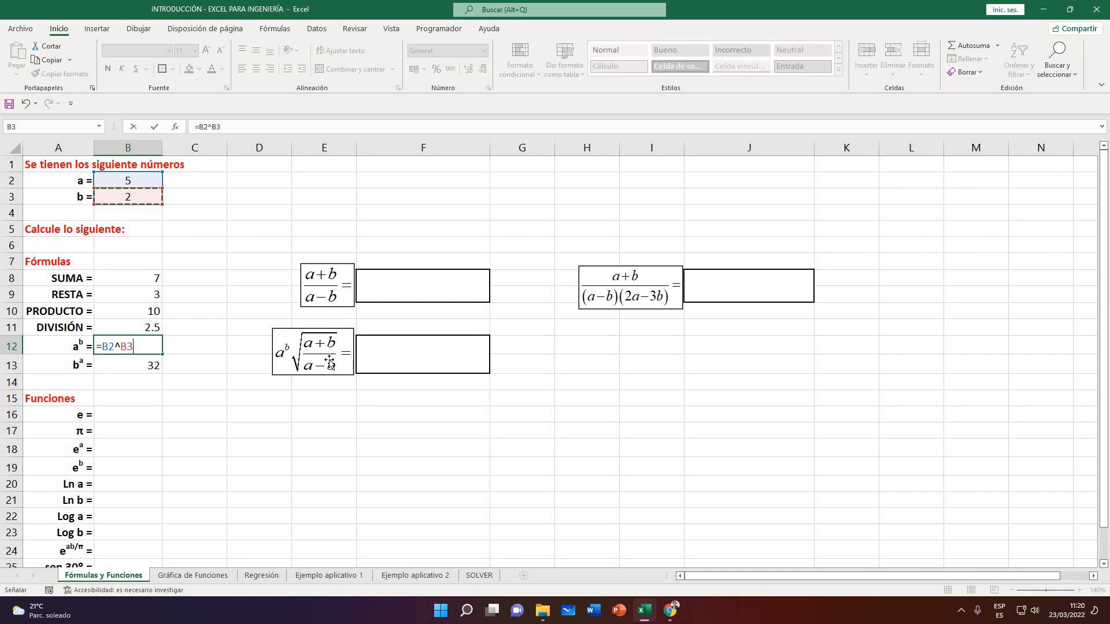
pyautogui.press('BackSpace')
pyautogui.press('BackSpace')
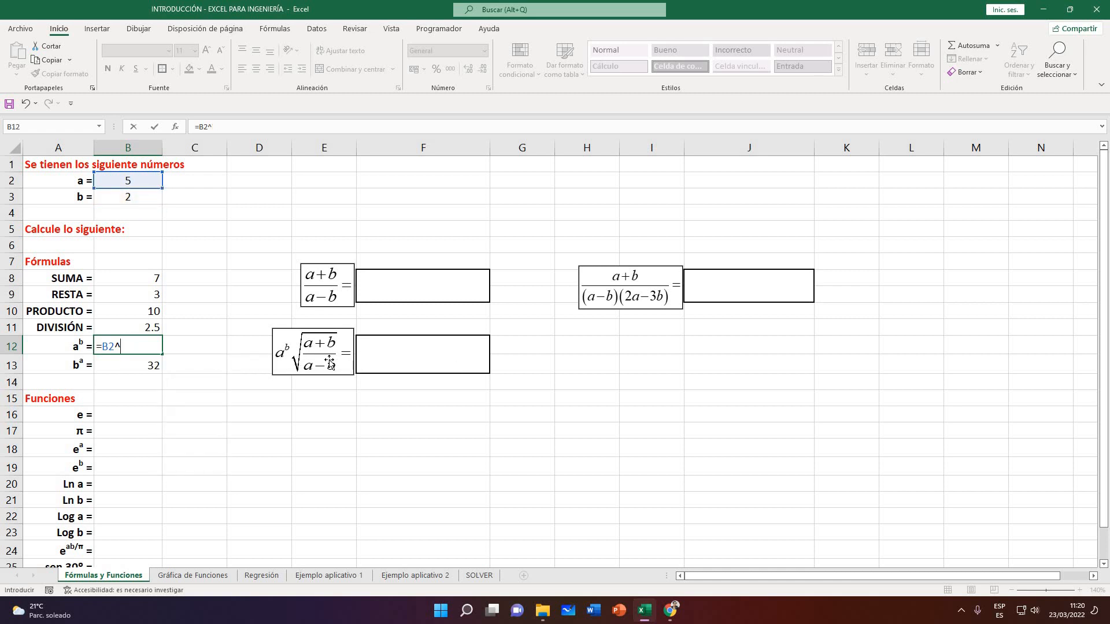
pyautogui.write('b')
pyautogui.press('BackSpace')
pyautogui.write('B3')
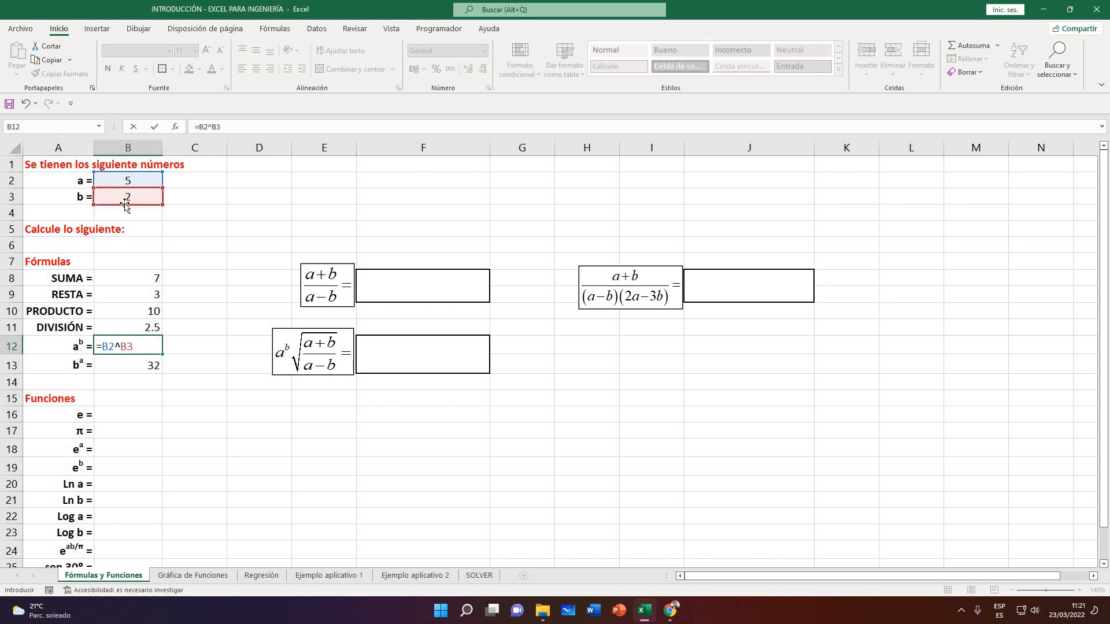
# Remove the equals sign from the formula in cell B12 and enter it as B2^B3
pyautogui.click(103, 346)
pyautogui.press('BackSpace')
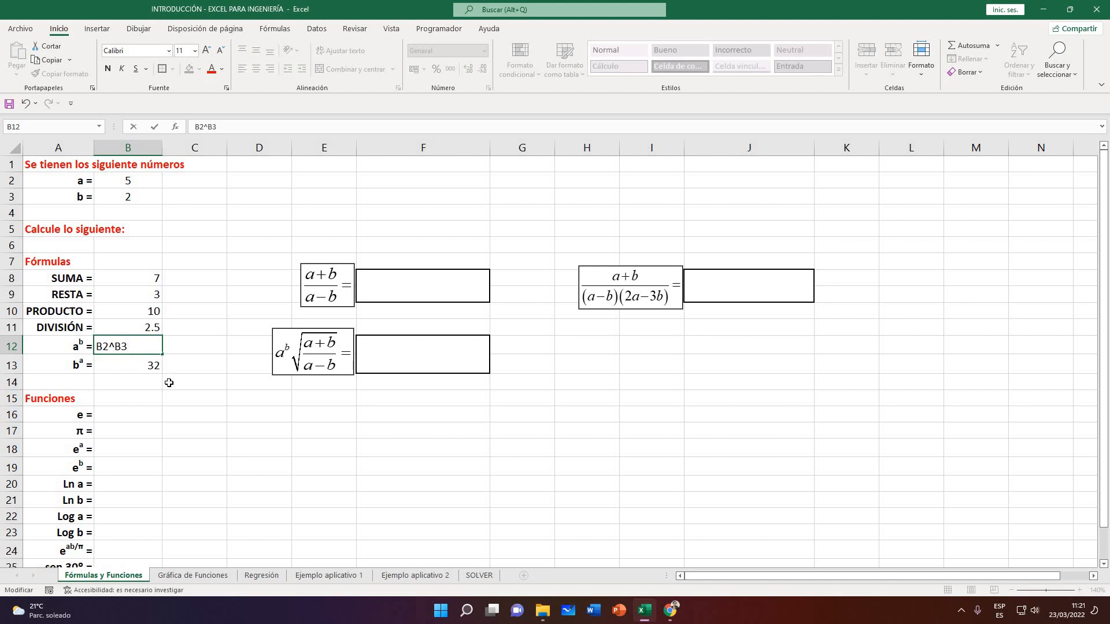
pyautogui.press('Return')
pyautogui.press('Up')
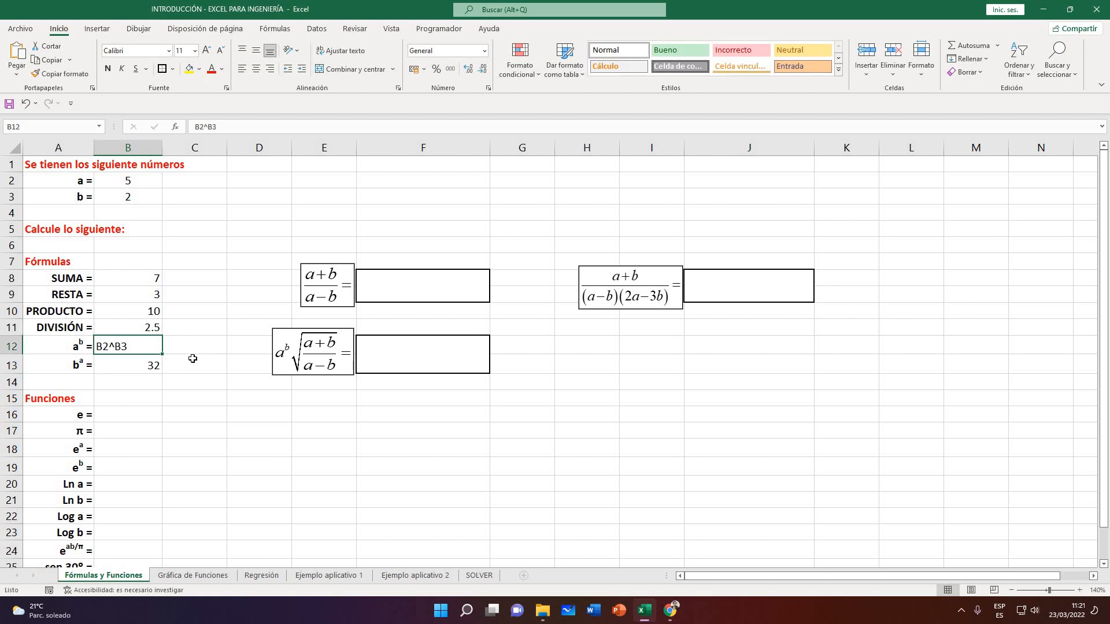
# Put the equals sign at the start of cell B12 and enter the formula =B2^B3
pyautogui.doubleClick(97, 346)
pyautogui.write('=')
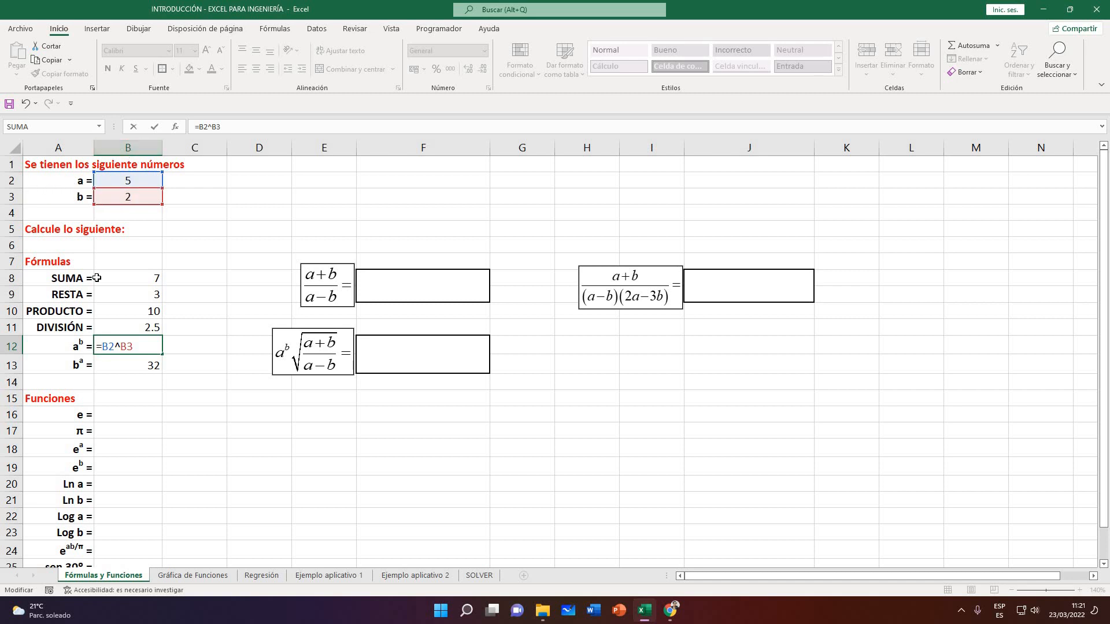
pyautogui.click(137, 347)
pyautogui.press('Return')
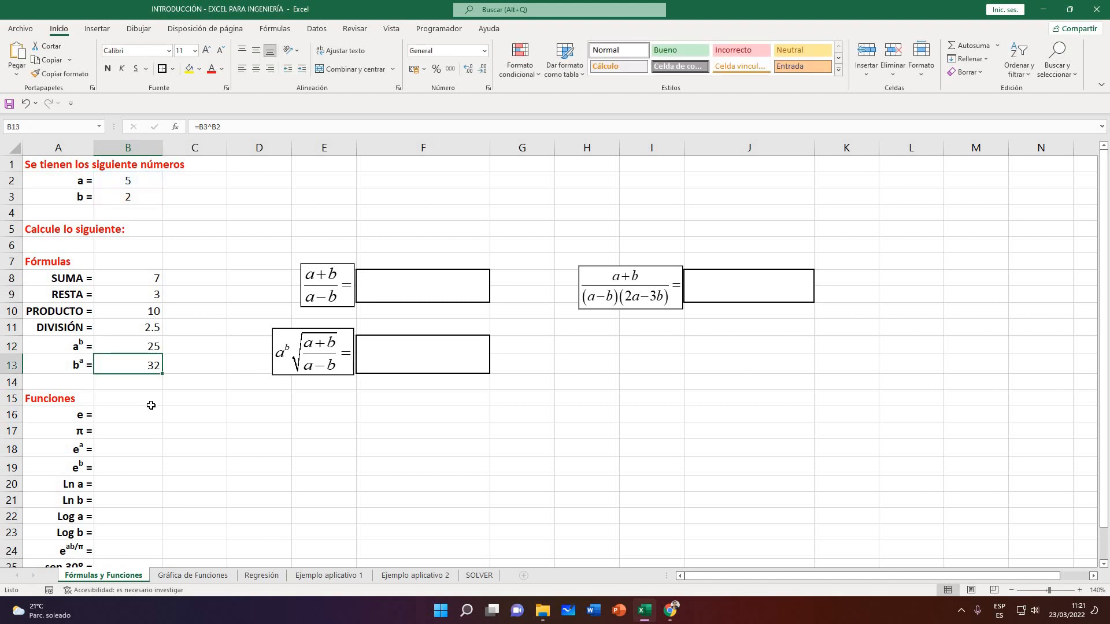
# Clear cell B13 and recalculate b raised to the power a with the formula =B3^B2
pyautogui.doubleClick(125, 364)
pyautogui.press('Return')
pyautogui.press('Up')
pyautogui.press('Delete')
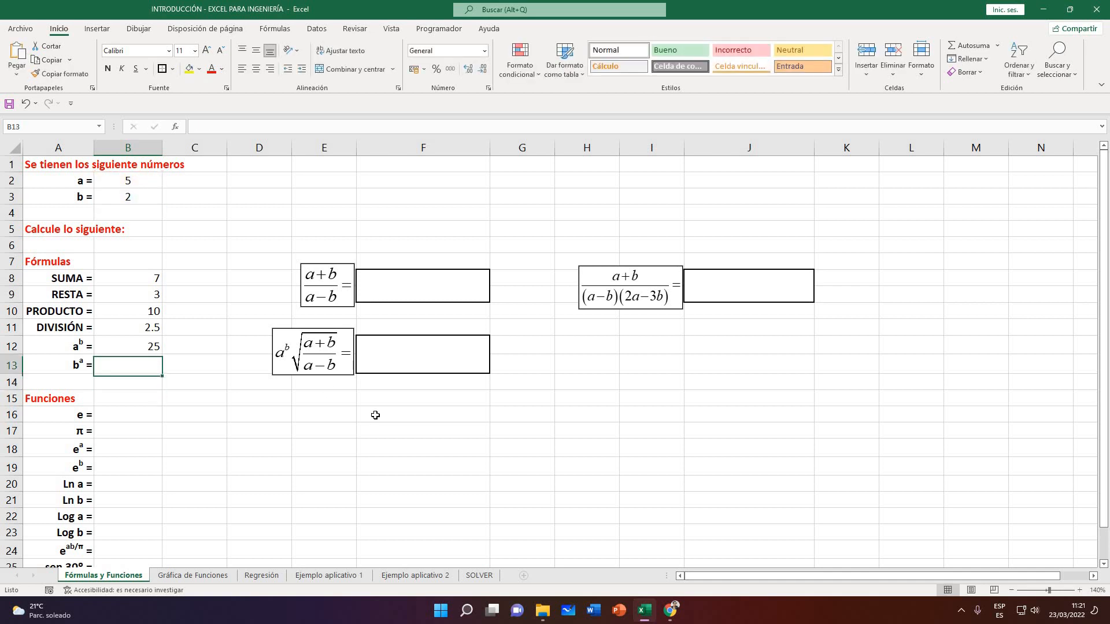
pyautogui.write('=')
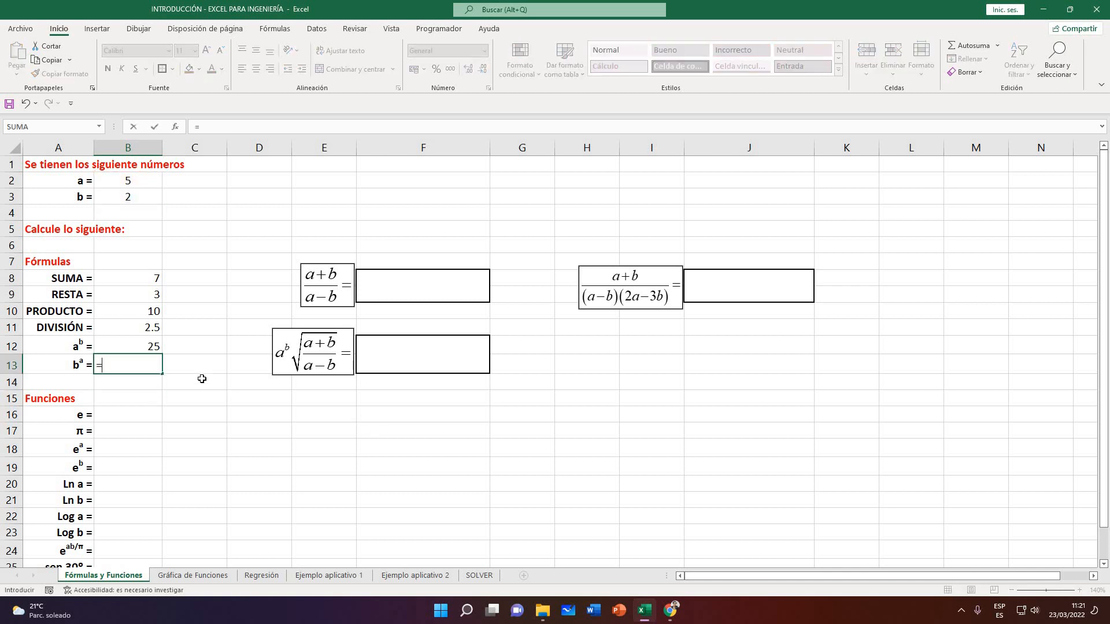
pyautogui.click(142, 198)
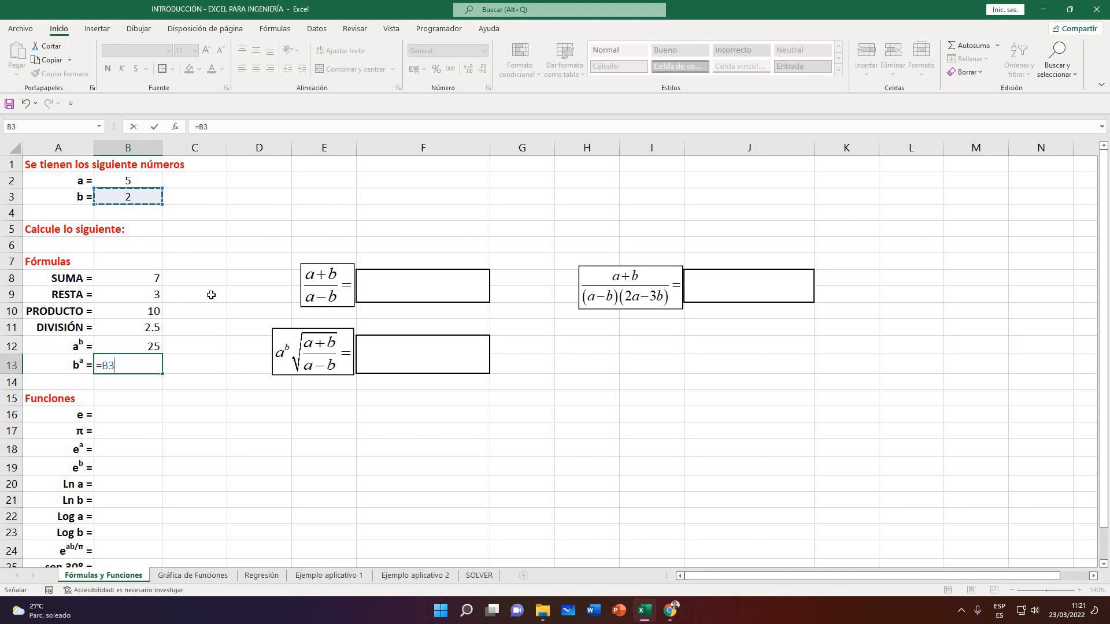
pyautogui.write('^')
pyautogui.click(130, 184)
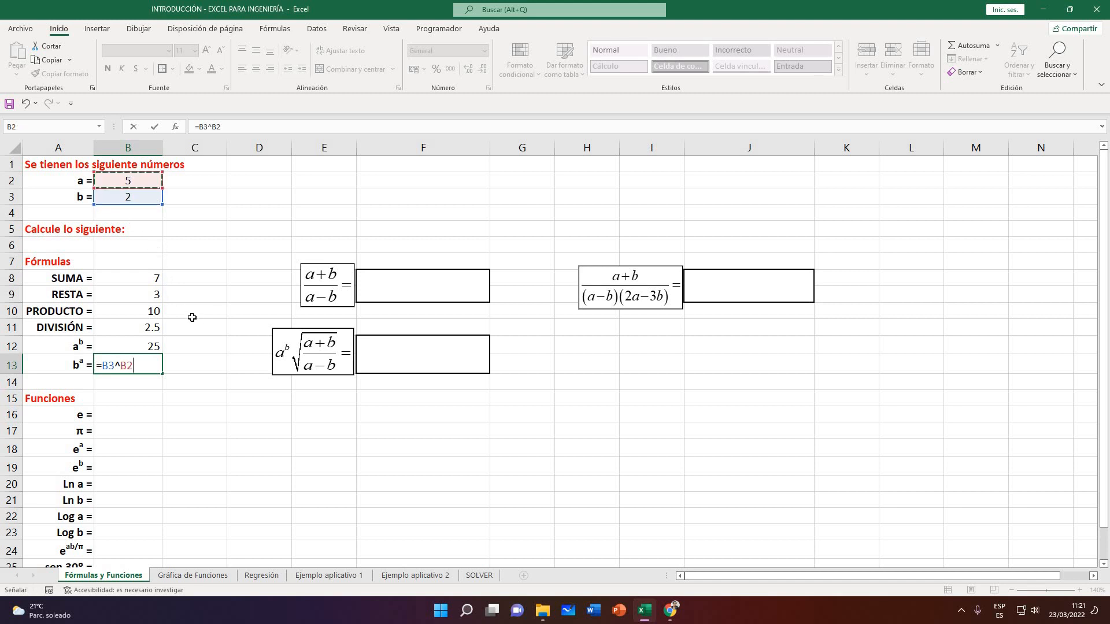
pyautogui.press('Return')
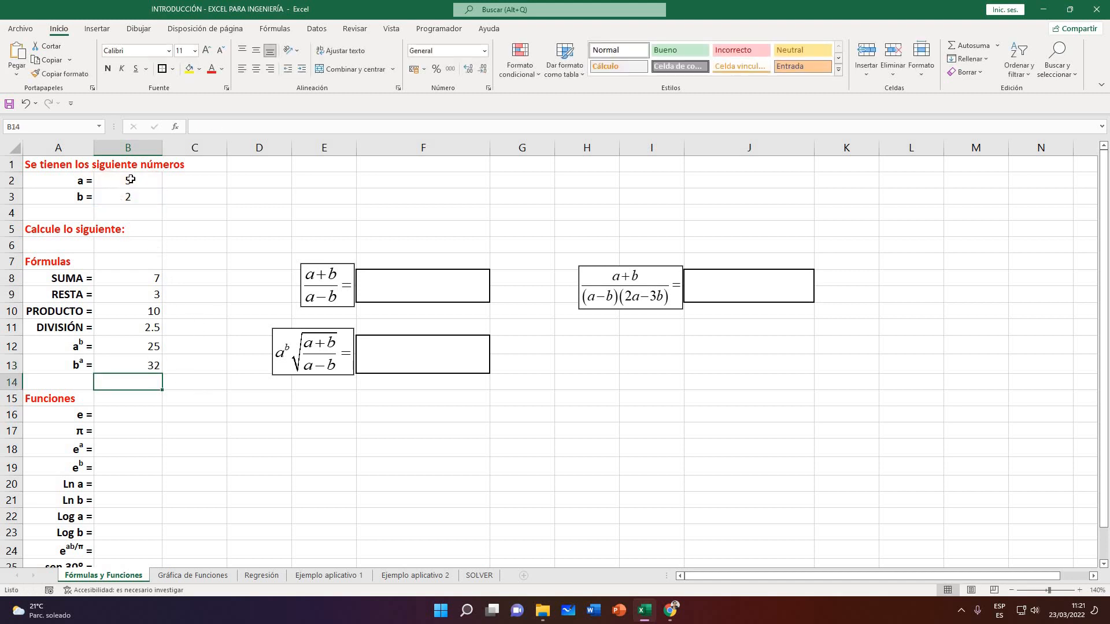
# Highlight the Fórmulas block in A7:B13 to review the calculated operations
pyautogui.press('Up')
pyautogui.click(192, 382)
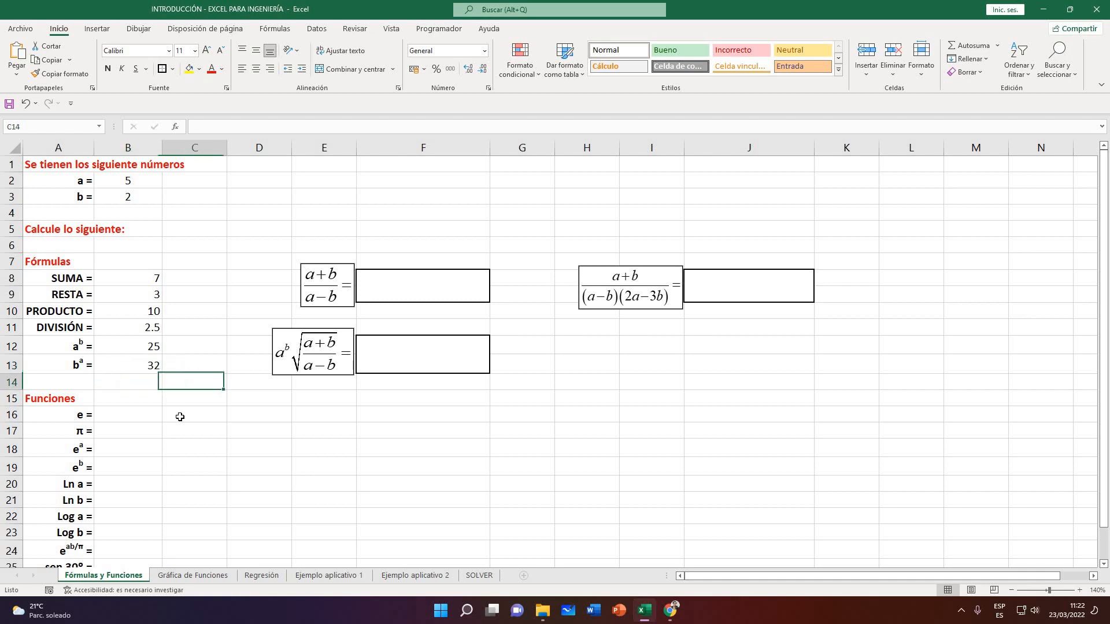
pyautogui.click(147, 417)
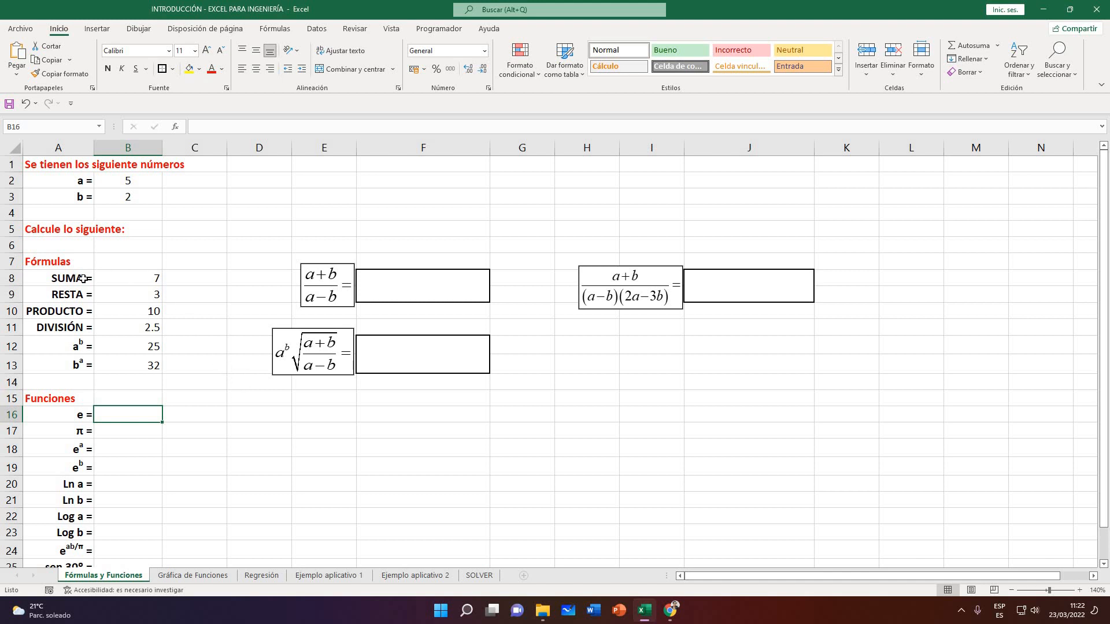
pyautogui.moveTo(70, 278); pyautogui.dragTo(151, 369)
pyautogui.click(177, 328)
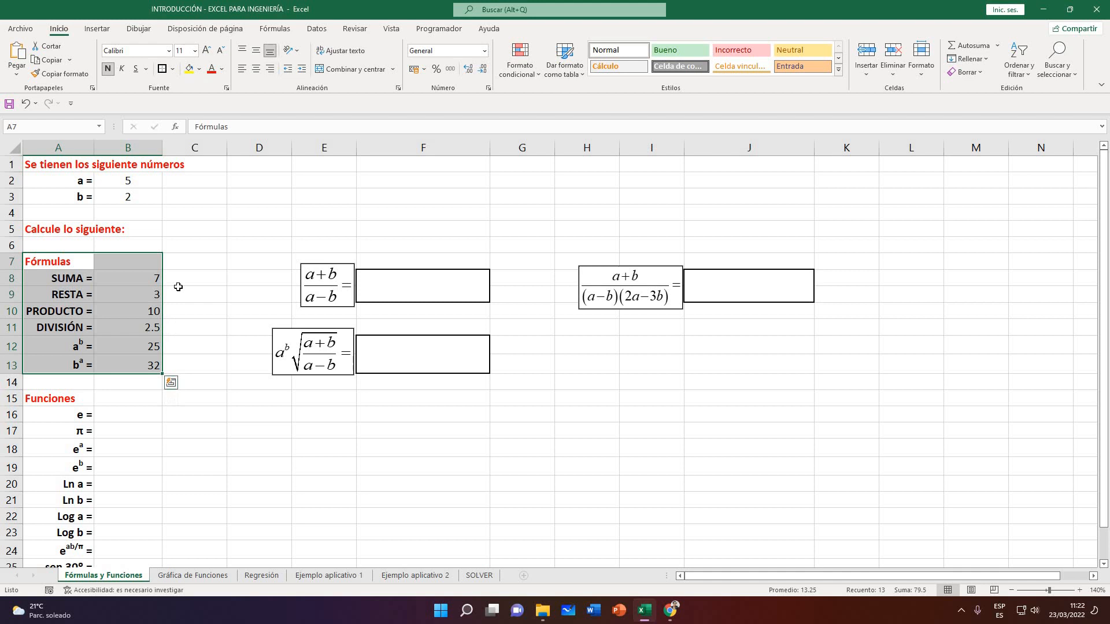
# Note the operators +, - and * beside SUMA, RESTA and PRODUCTO in cells C8 to C10
pyautogui.click(208, 277)
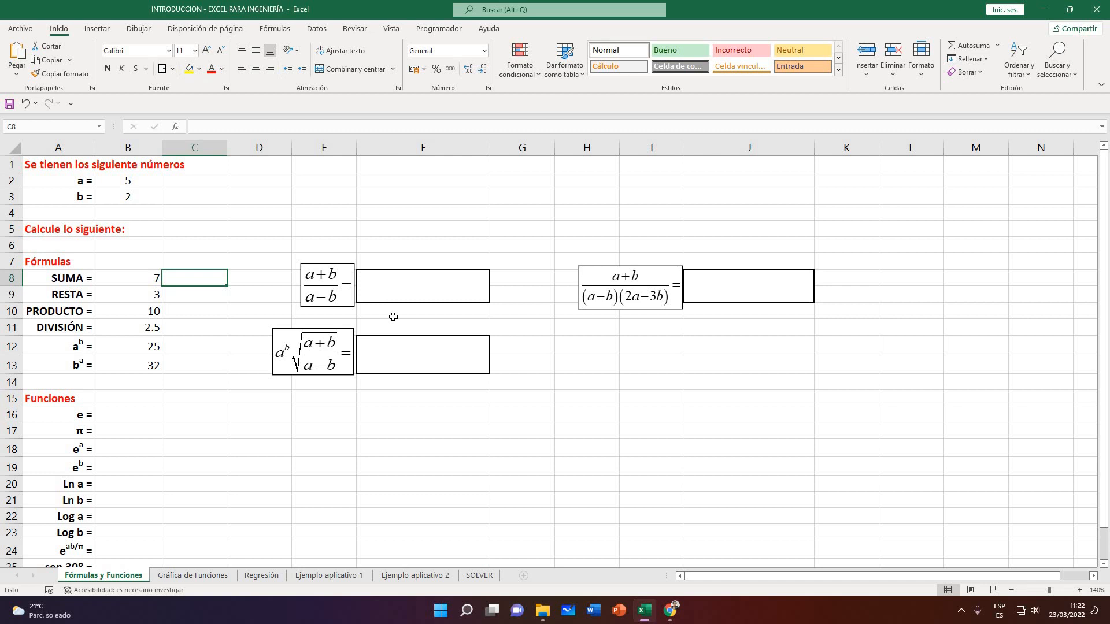
pyautogui.write('+')
pyautogui.press('Return')
pyautogui.write('-')
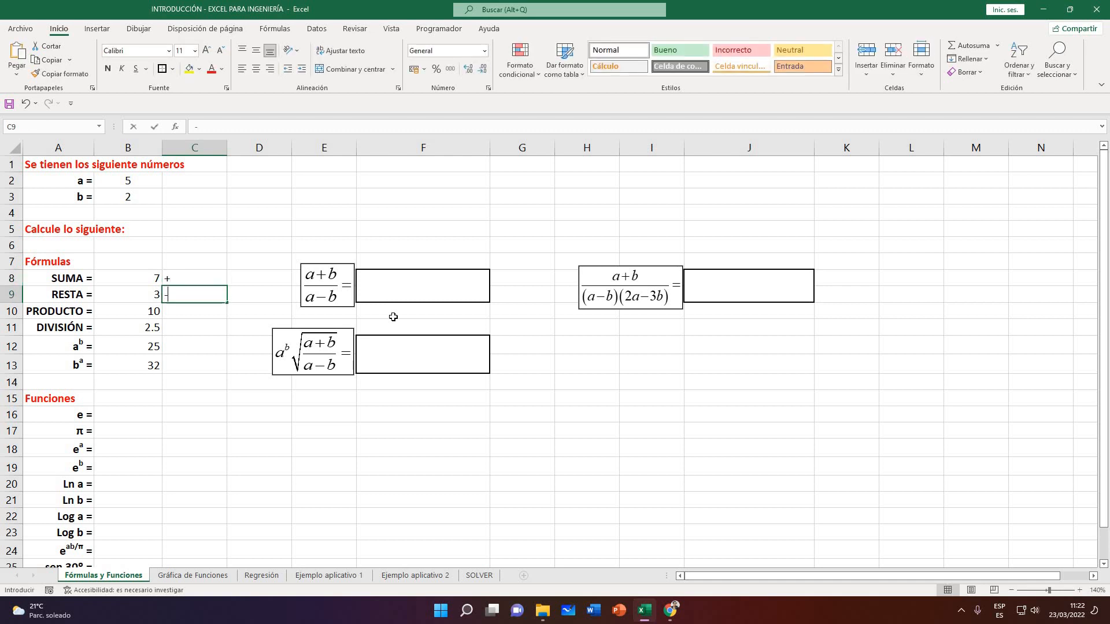
pyautogui.press('Return')
pyautogui.write('*')
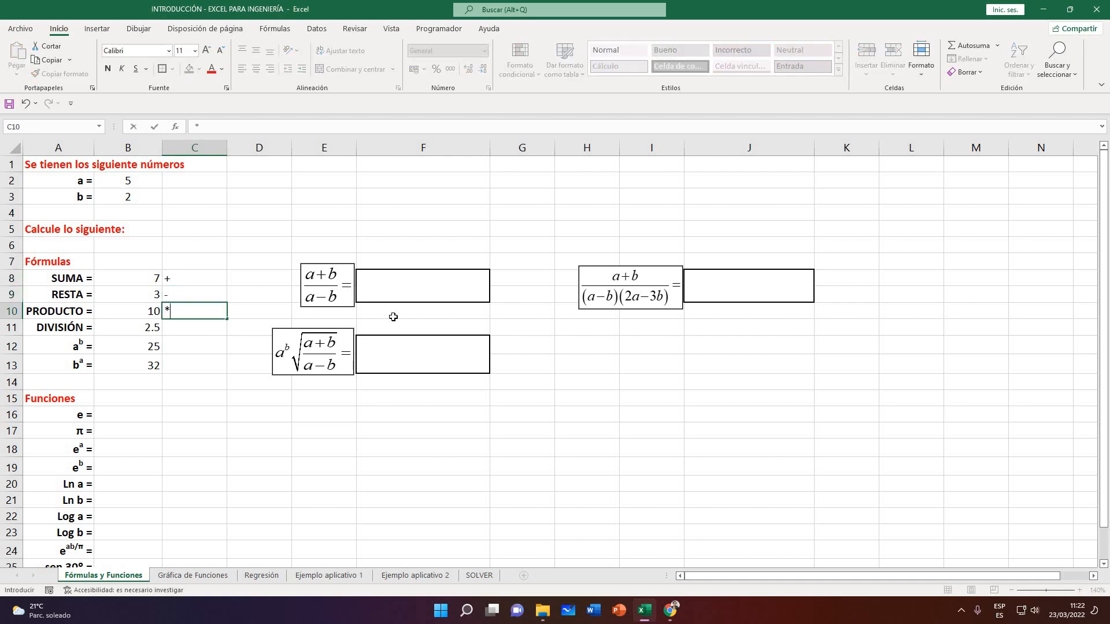
pyautogui.press('Return')
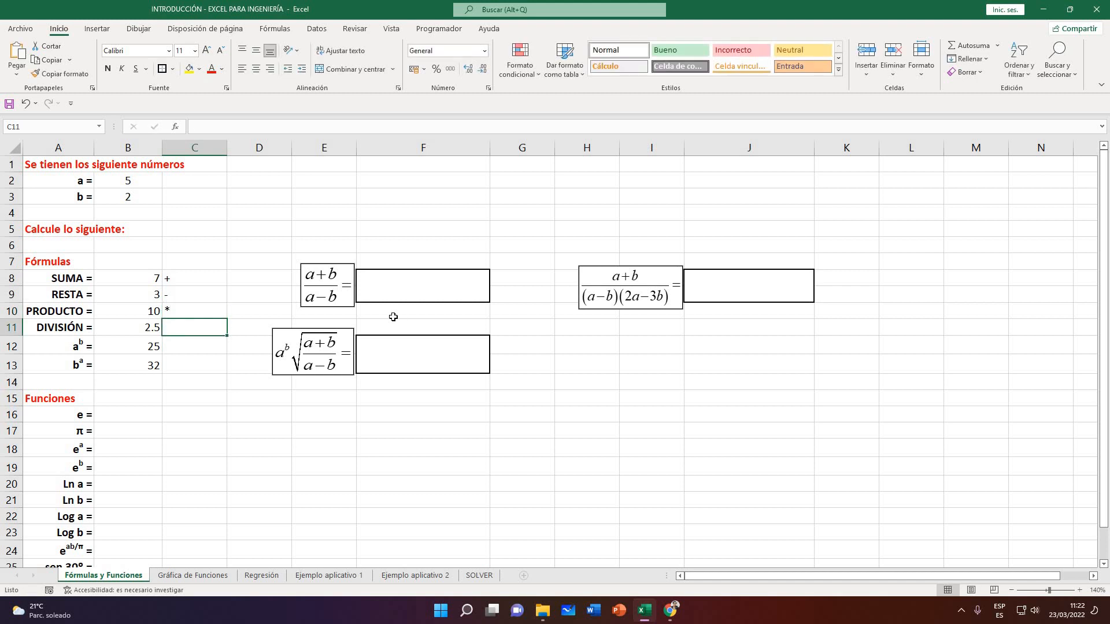
# Note the operator / beside DIVISIÓN in C11 and ^ beside both powers in C12 and C13
pyautogui.press('/')
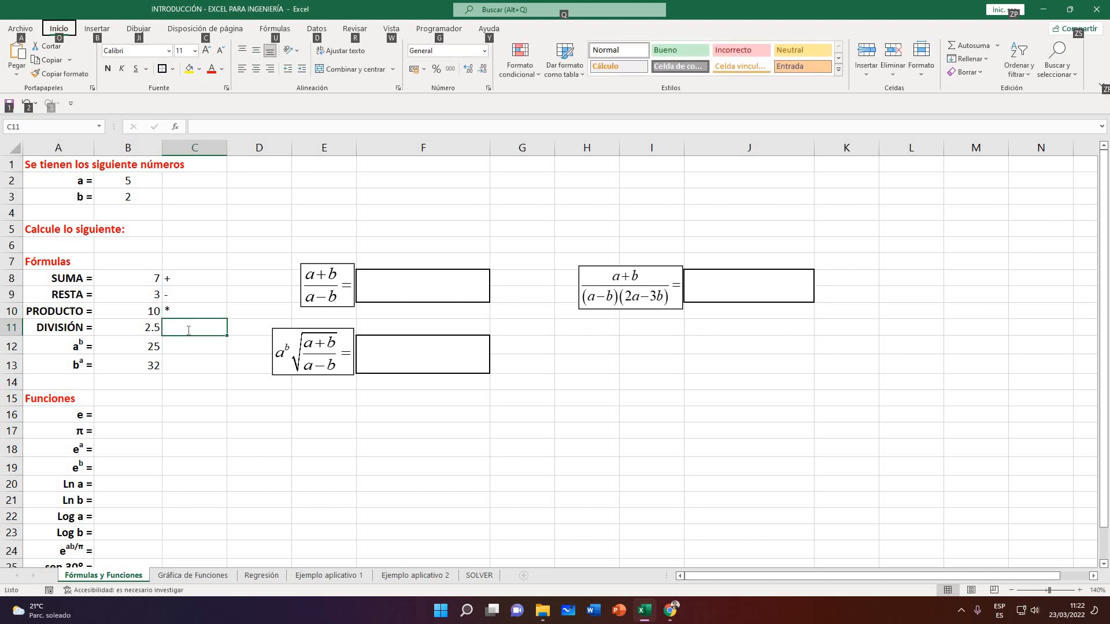
pyautogui.doubleClick(188, 331)
pyautogui.write('/')
pyautogui.press('Return')
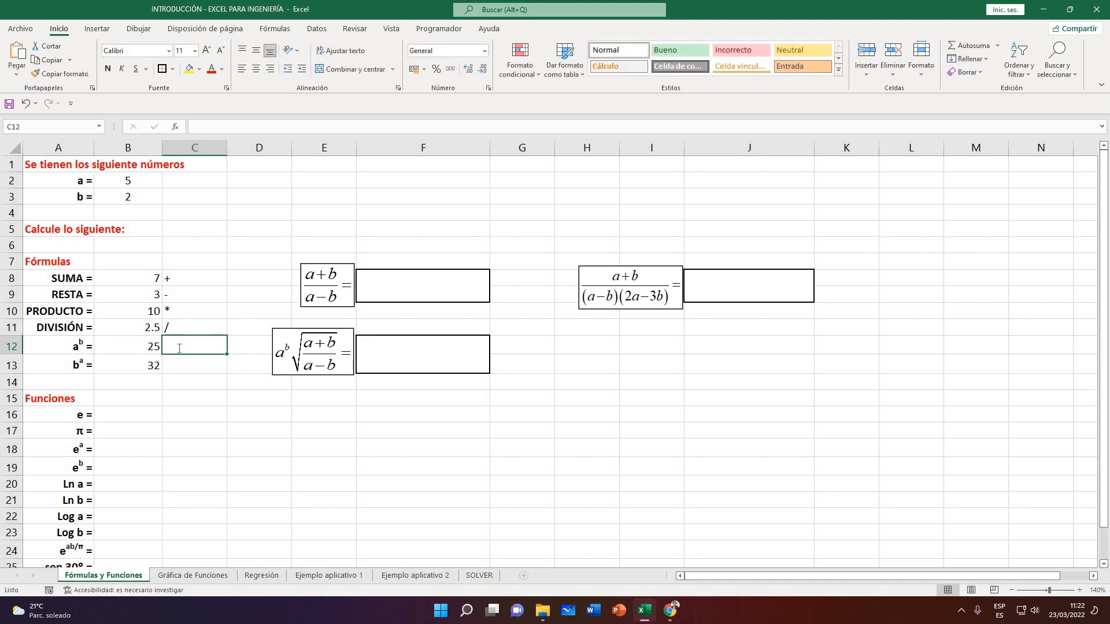
pyautogui.write('^')
pyautogui.press('Return')
pyautogui.moveTo(230, 363); pyautogui.dragTo(225, 370)
pyautogui.click(224, 349)
pyautogui.click(200, 411)
pyautogui.click(193, 381)
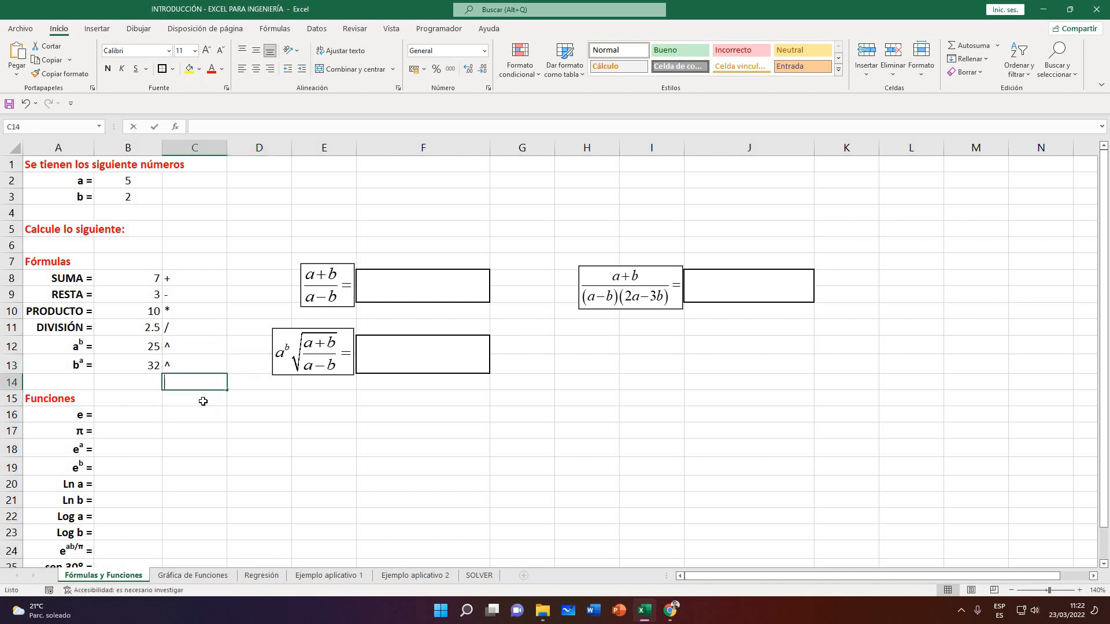
pyautogui.click(201, 396)
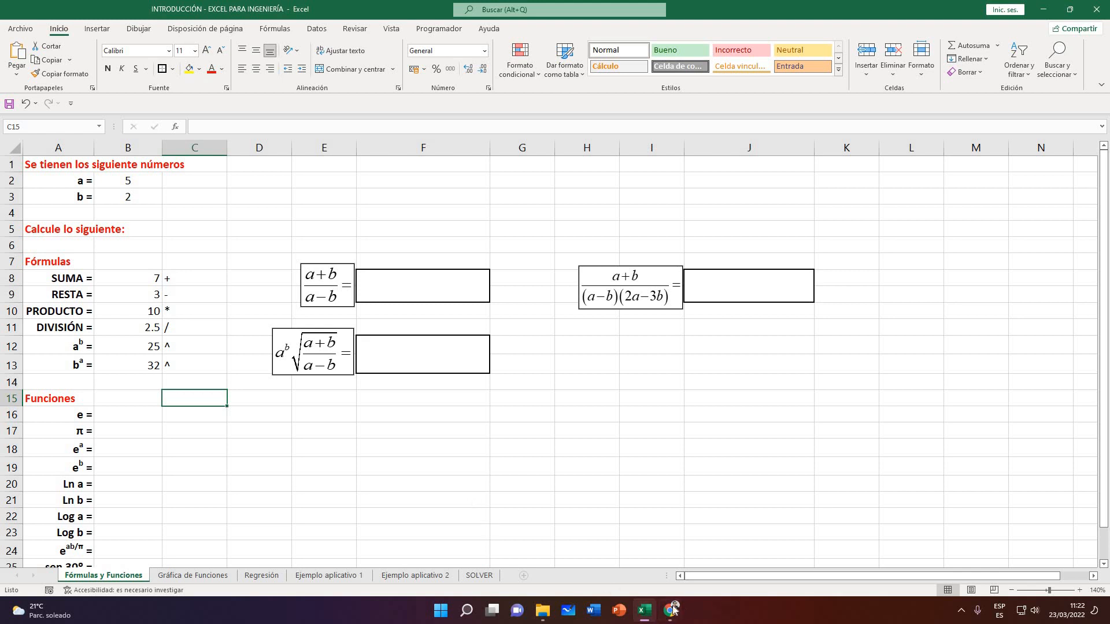
# Switch to the Google Meet call in Chrome, check its chat messages, and return to the Excel workbook
pyautogui.moveTo(671, 610)
pyautogui.click(607, 549)
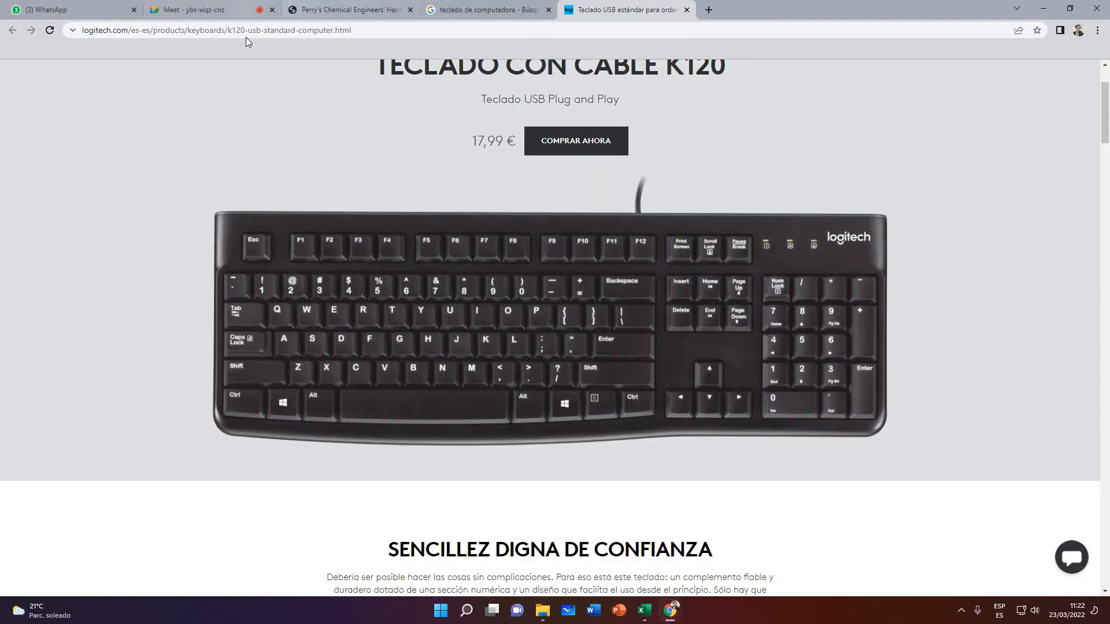
pyautogui.click(255, 8)
pyautogui.click(1058, 575)
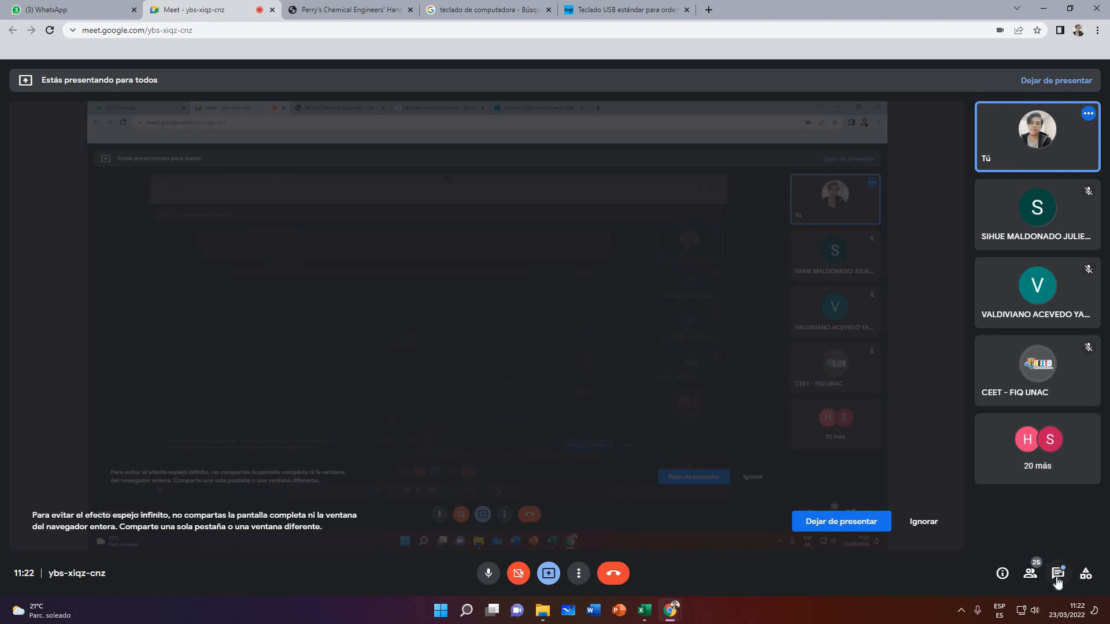
pyautogui.click(1057, 578)
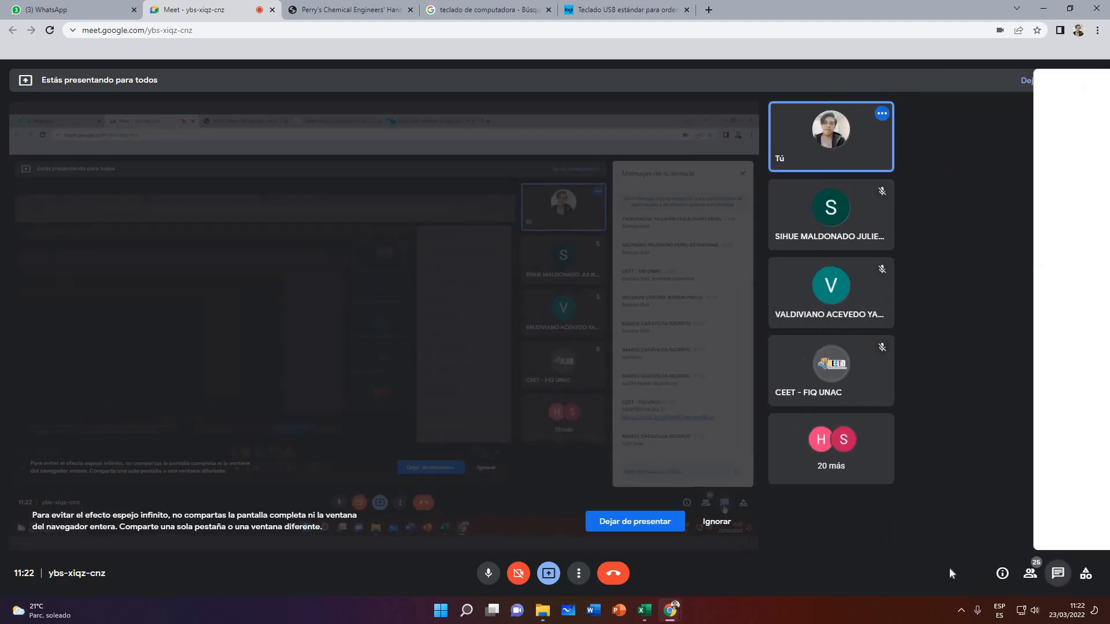
pyautogui.click(646, 611)
pyautogui.click(670, 611)
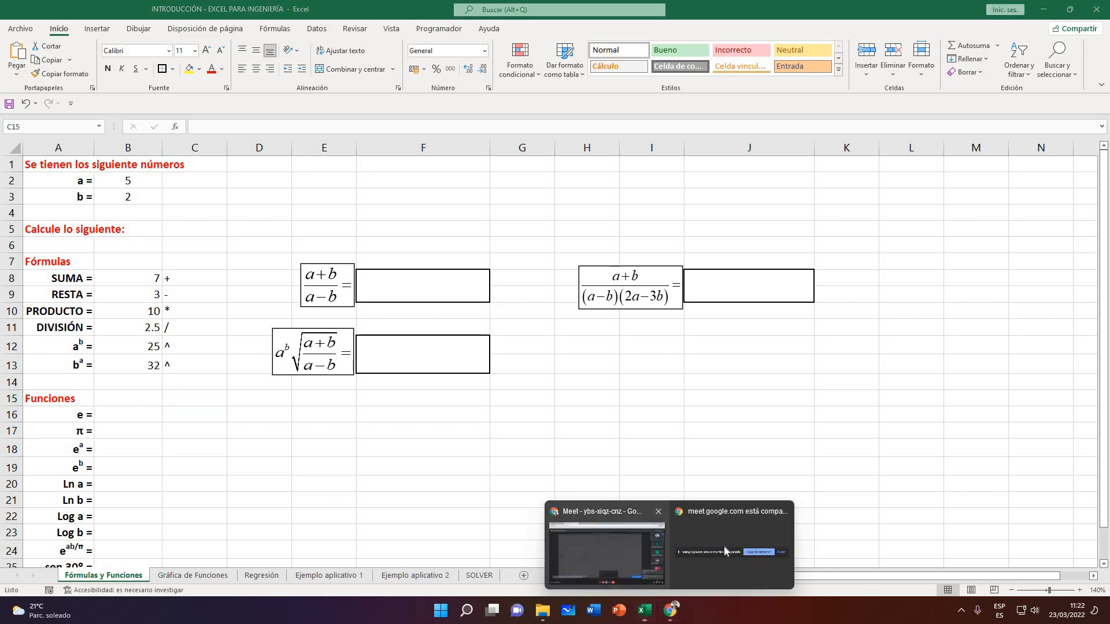
pyautogui.click(616, 550)
pyautogui.click(644, 613)
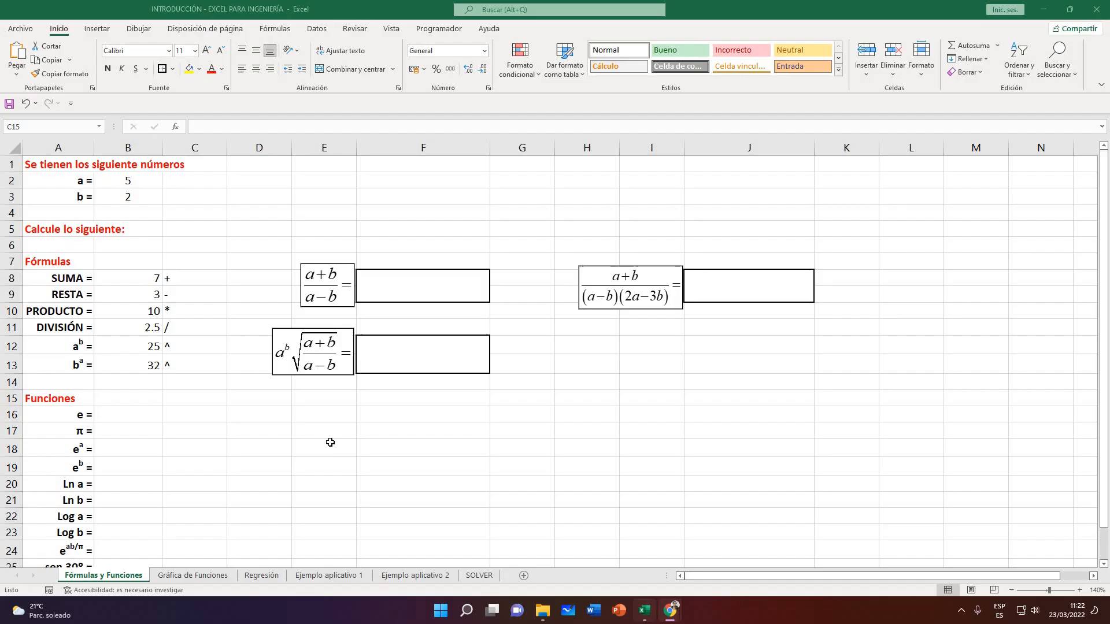
# Review the operations with their operators in A8:C13 and the first labels of the Funciones block
pyautogui.click(329, 442)
pyautogui.moveTo(87, 282); pyautogui.dragTo(181, 365)
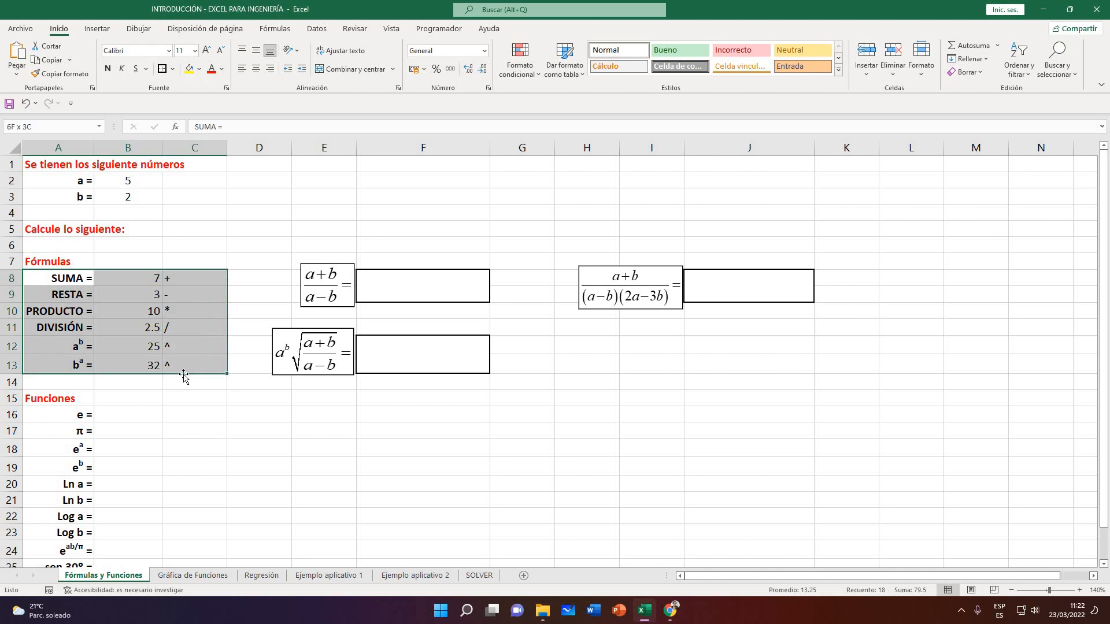
pyautogui.click(133, 401)
pyautogui.click(63, 402)
pyautogui.click(83, 429)
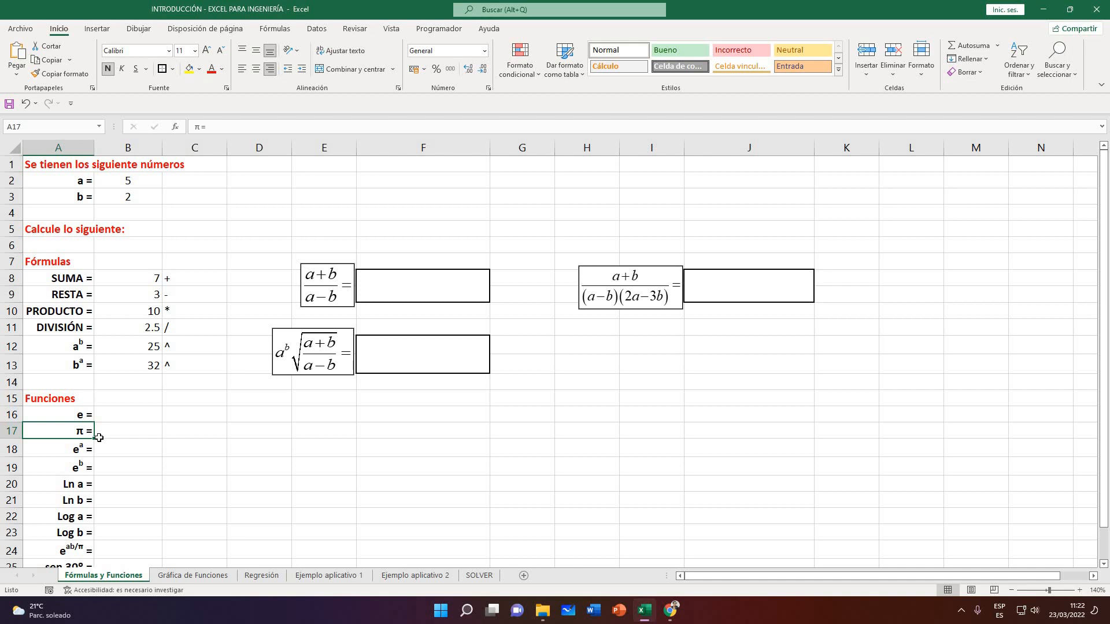
pyautogui.click(141, 412)
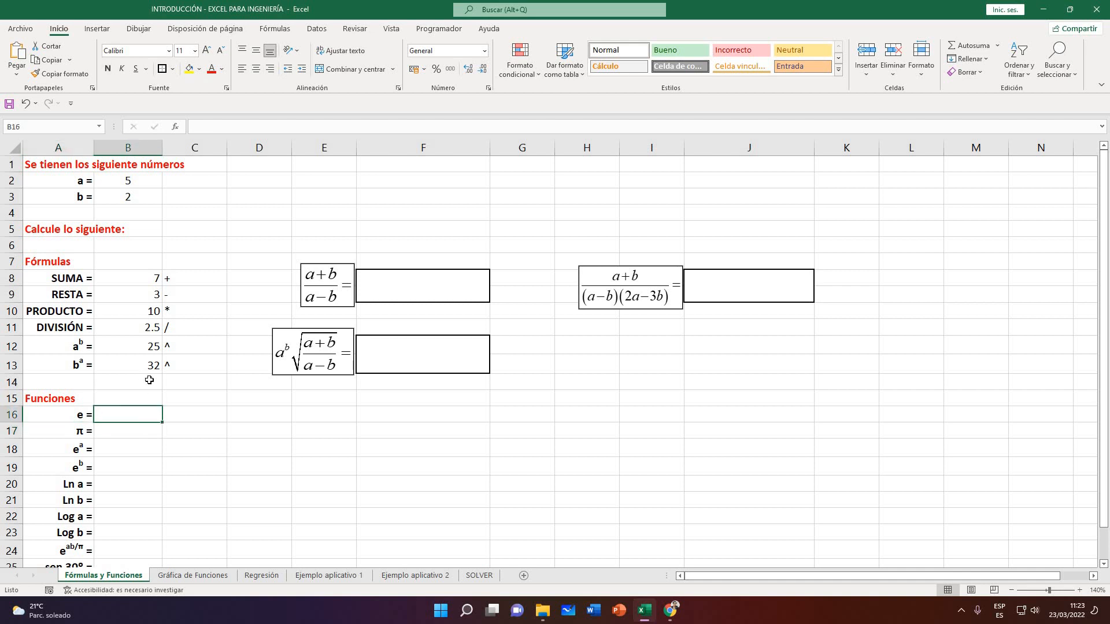
pyautogui.click(145, 379)
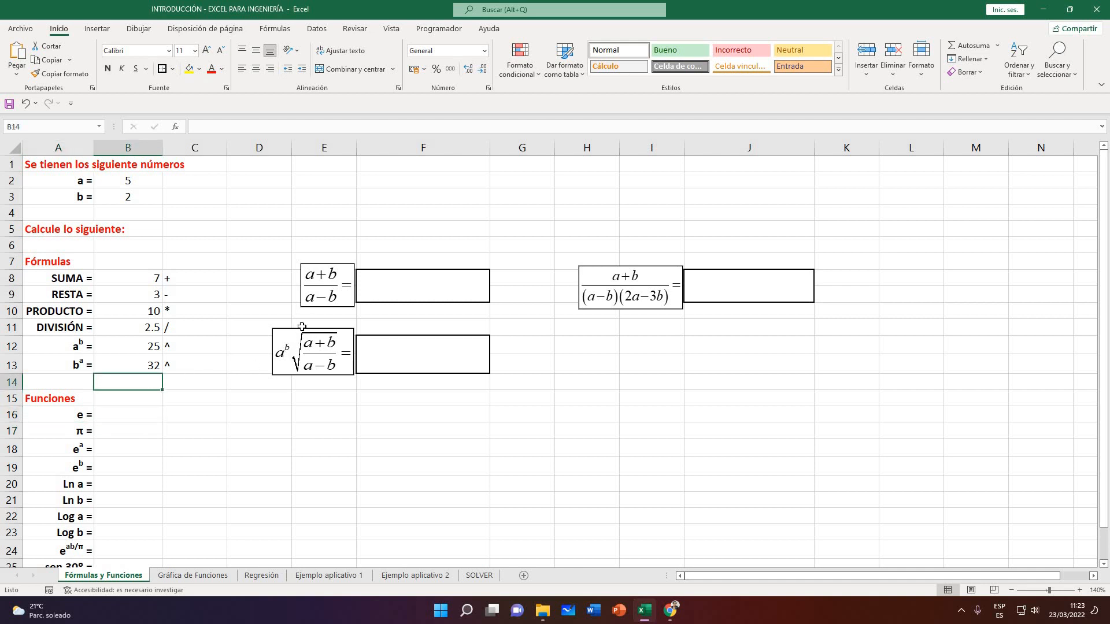
# Enter the formula =B2+B3/B2-B3 without parentheses in F8 beside the (a+b)/(a-b) expression
pyautogui.click(426, 280)
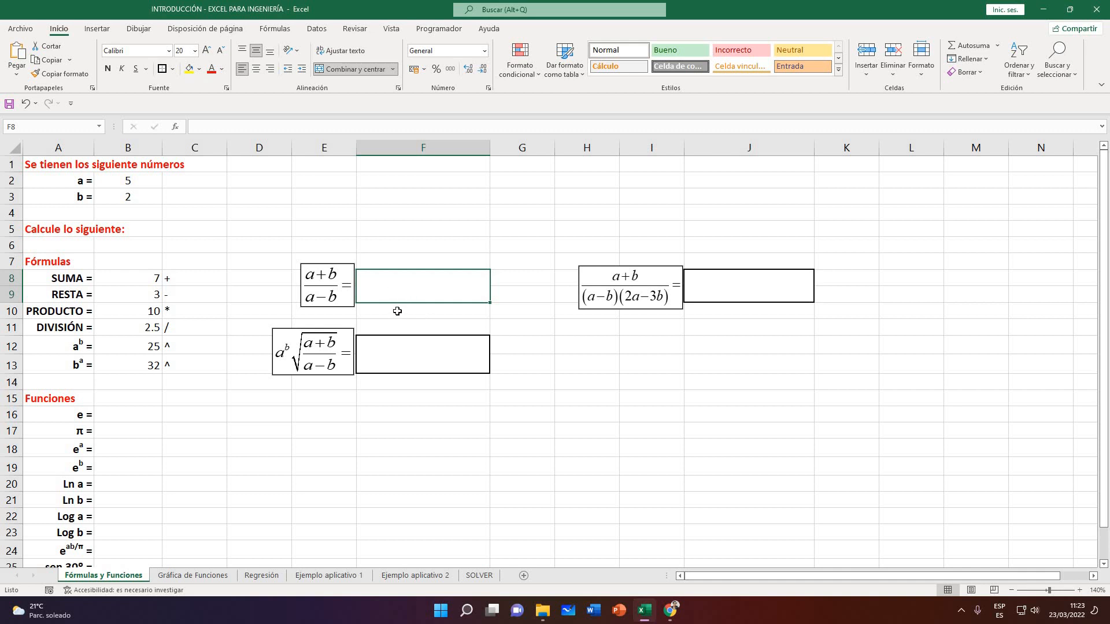
pyautogui.write('=')
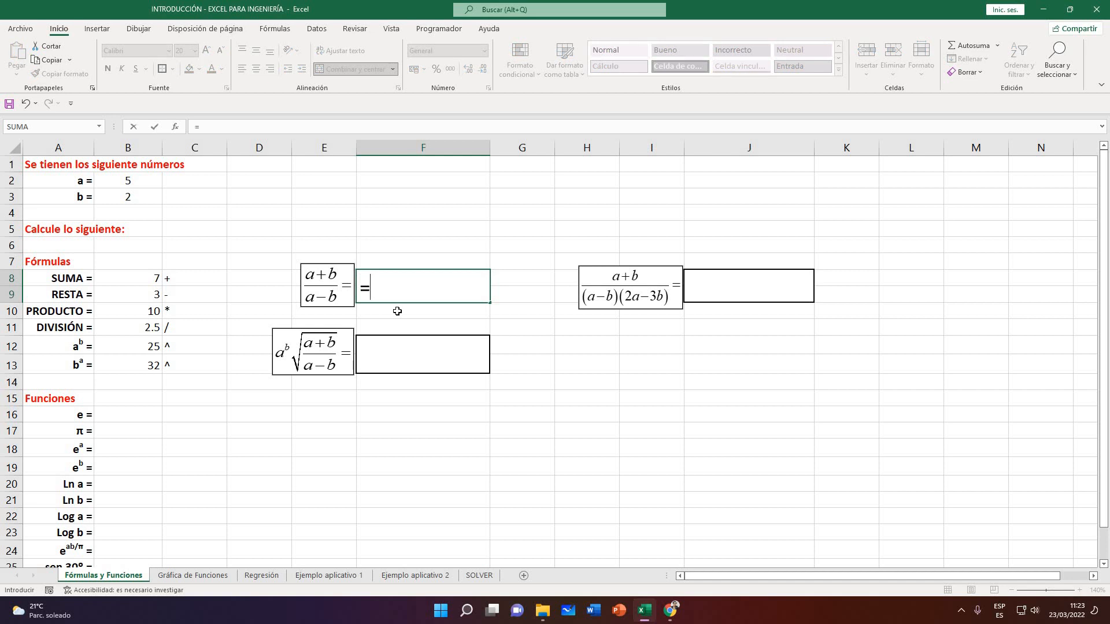
pyautogui.click(130, 181)
pyautogui.write('+')
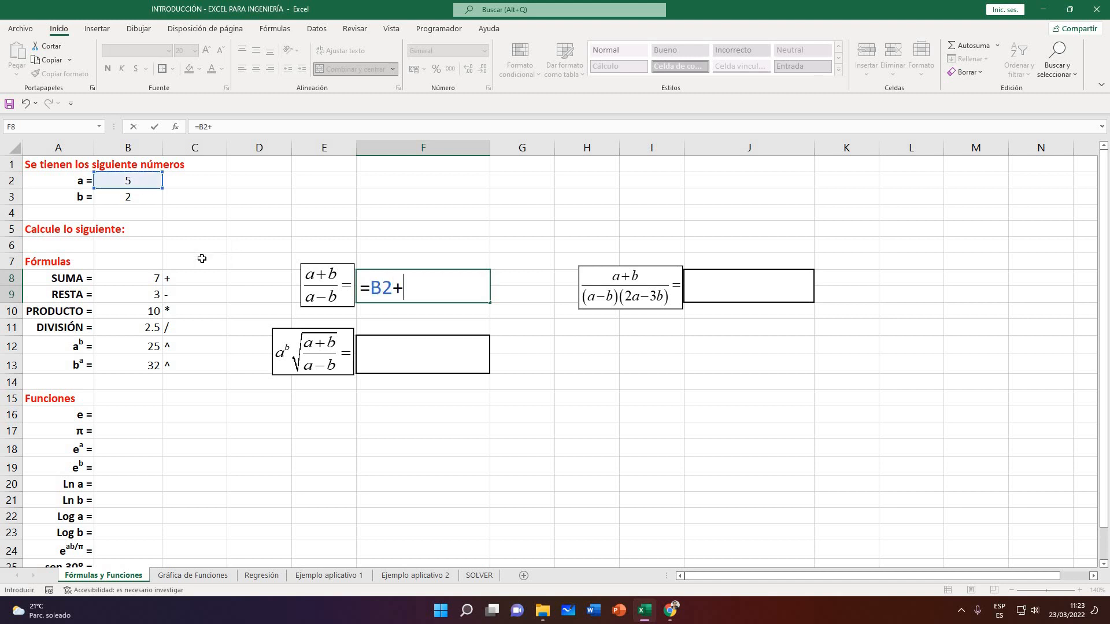
pyautogui.click(130, 195)
pyautogui.write('/')
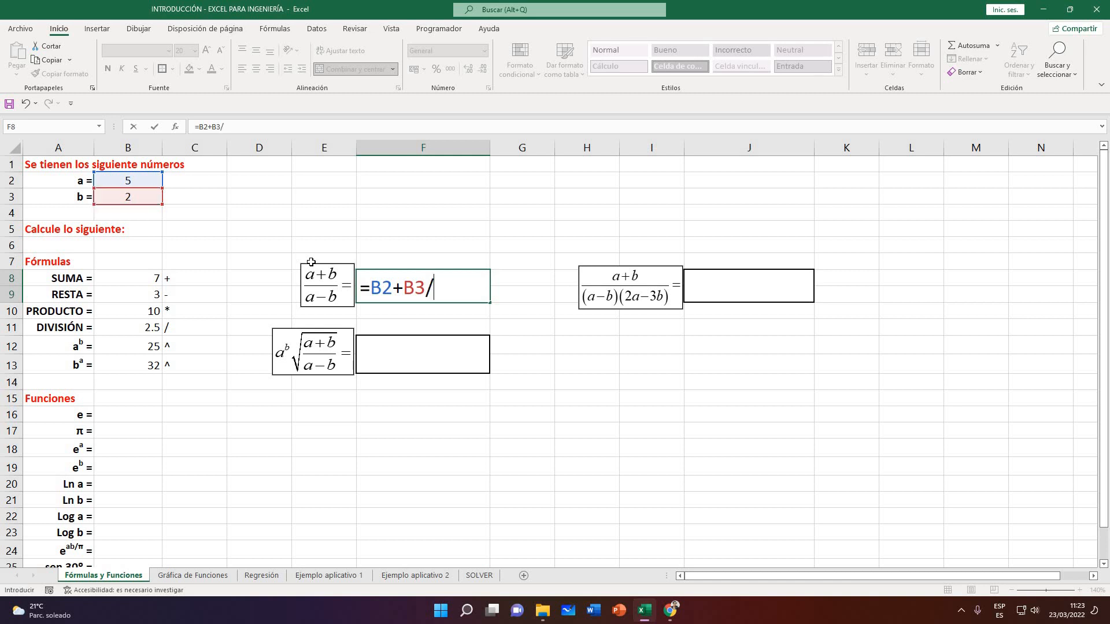
pyautogui.click(110, 181)
pyautogui.write('-')
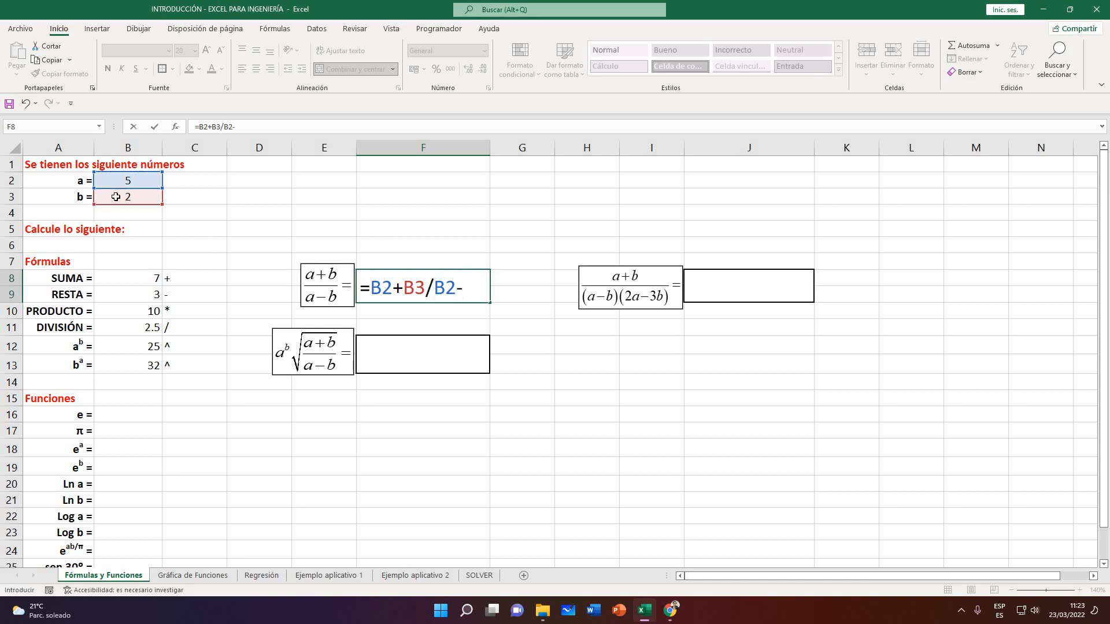
pyautogui.click(115, 196)
pyautogui.hotkey('ctrl', 'Return')
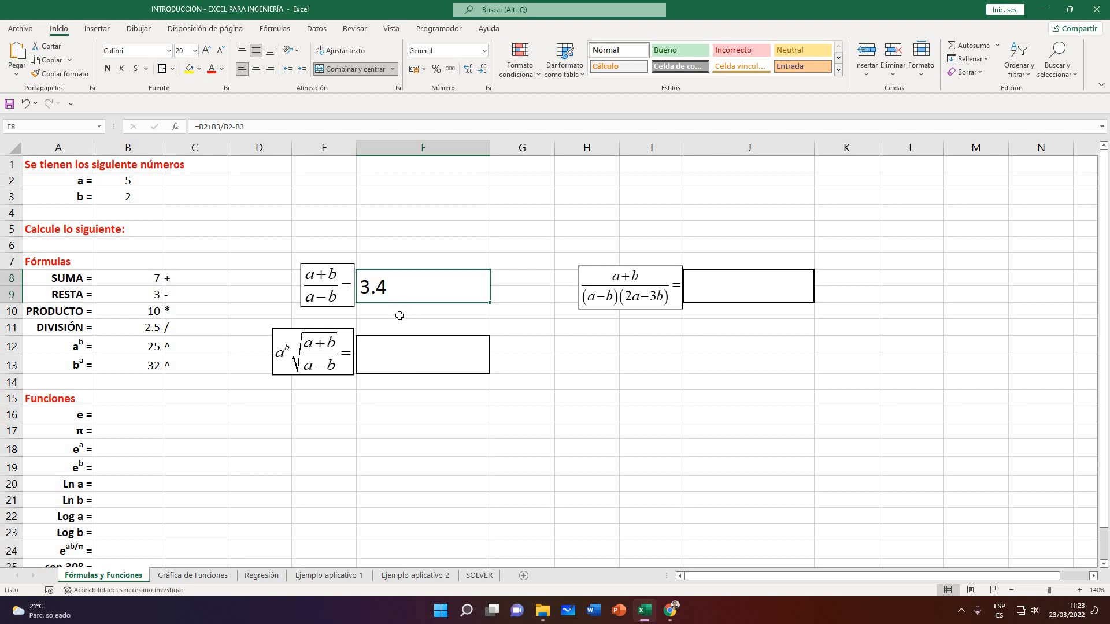
# Convert the F8 formula to visible text with a leading space, =B2+B3/B2-B3, and colour it red
pyautogui.click(254, 126)
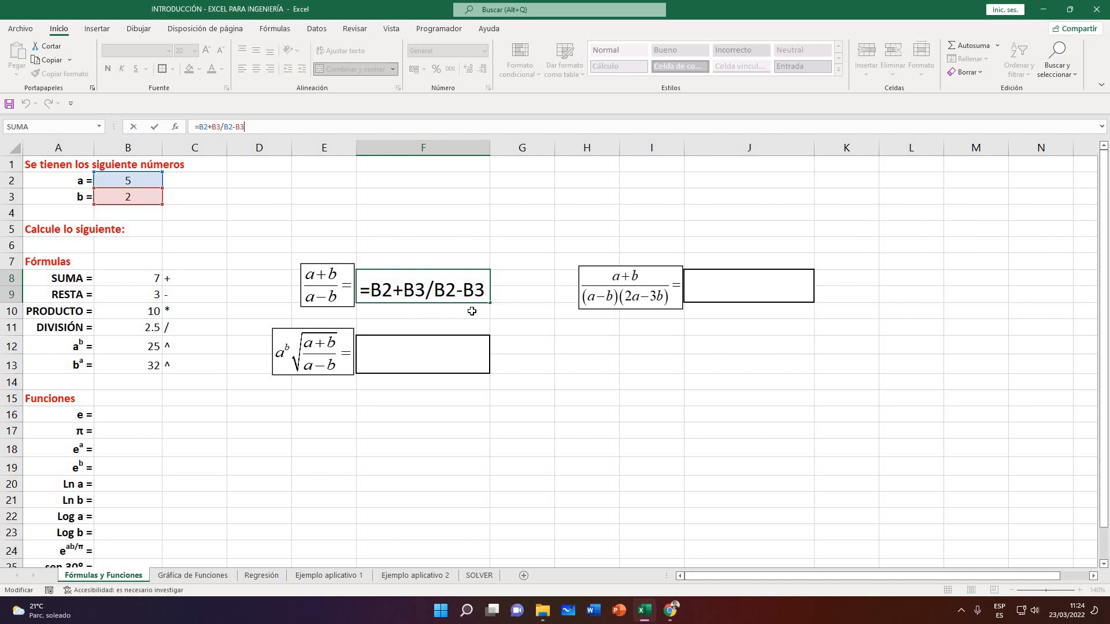
pyautogui.press('Return')
pyautogui.click(393, 290)
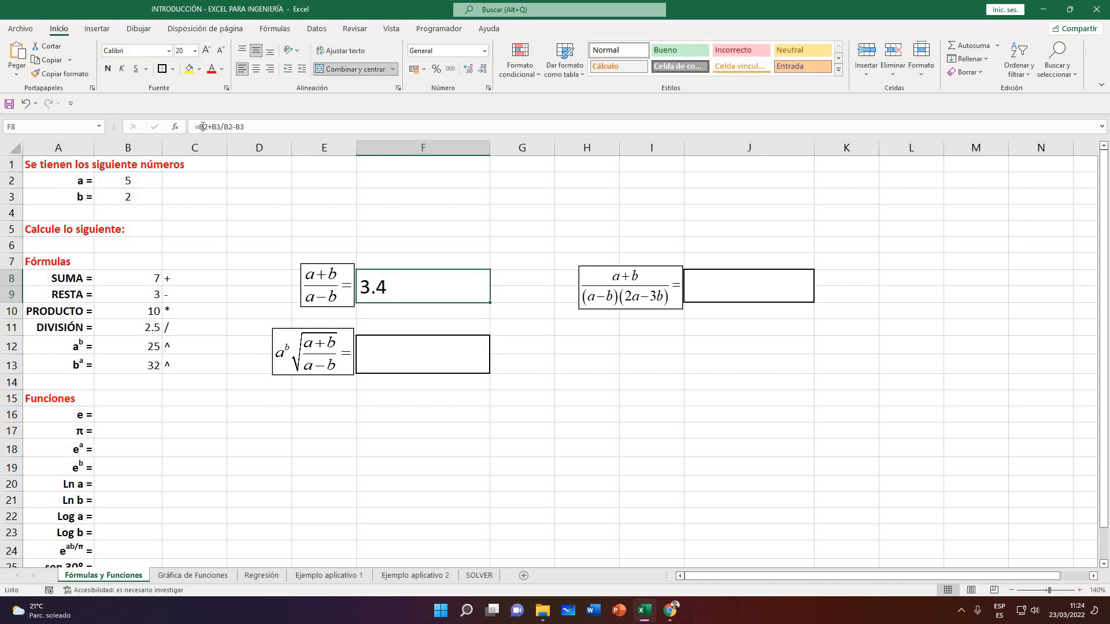
pyautogui.click(191, 126)
pyautogui.press('Return')
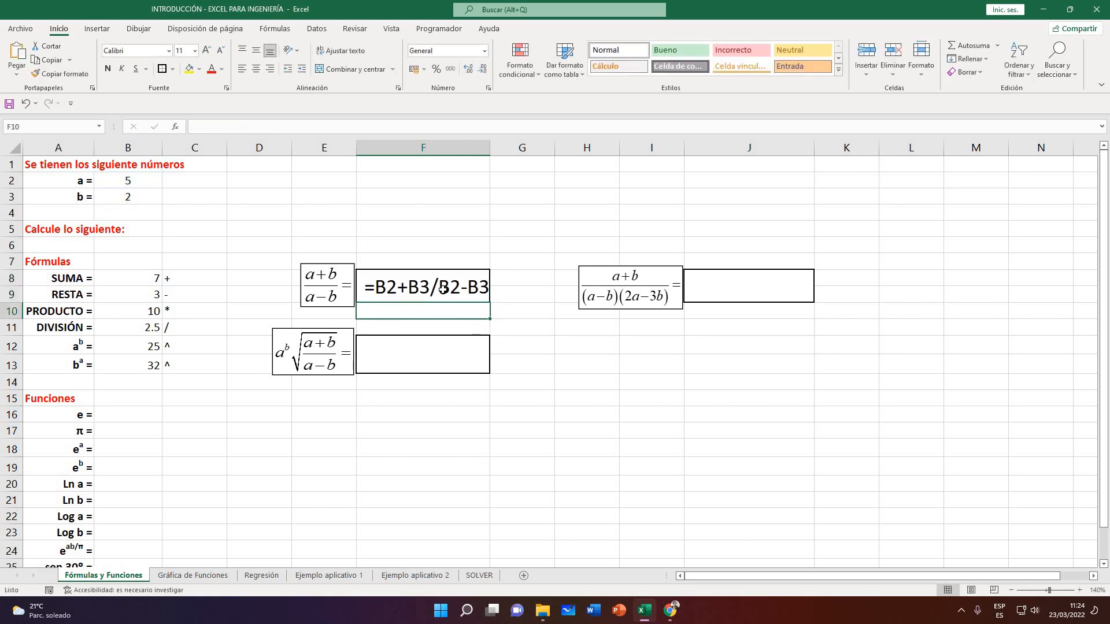
pyautogui.press('Up')
pyautogui.click(211, 69)
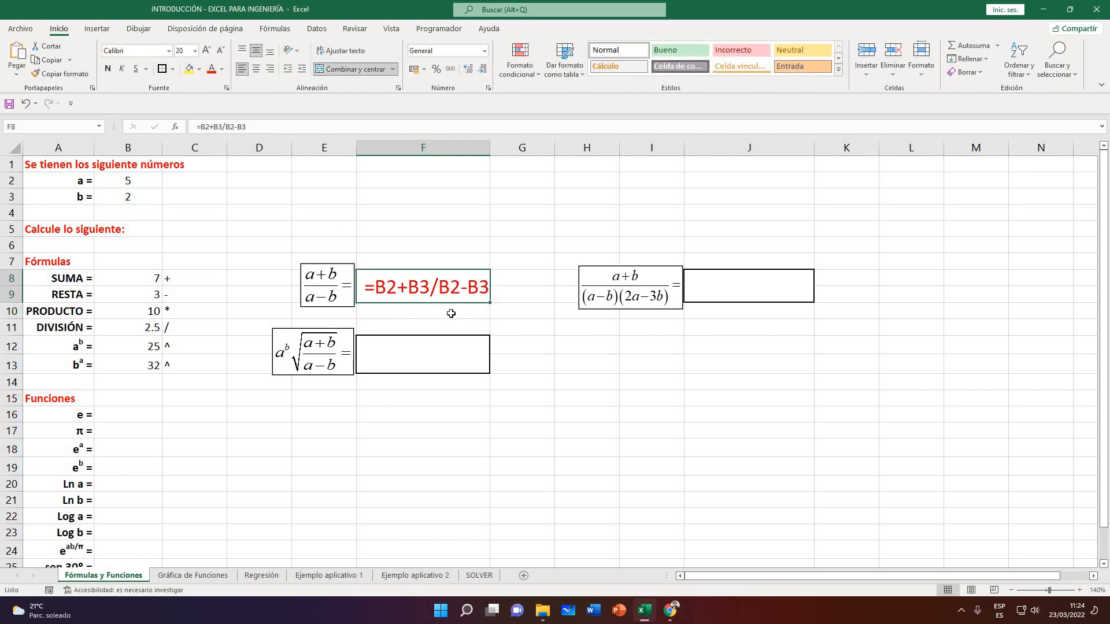
pyautogui.click(451, 314)
# Duplicate the (a+b)/(a-b) equation object and place the copy in the empty area beneath the expressions
pyautogui.click(322, 289)
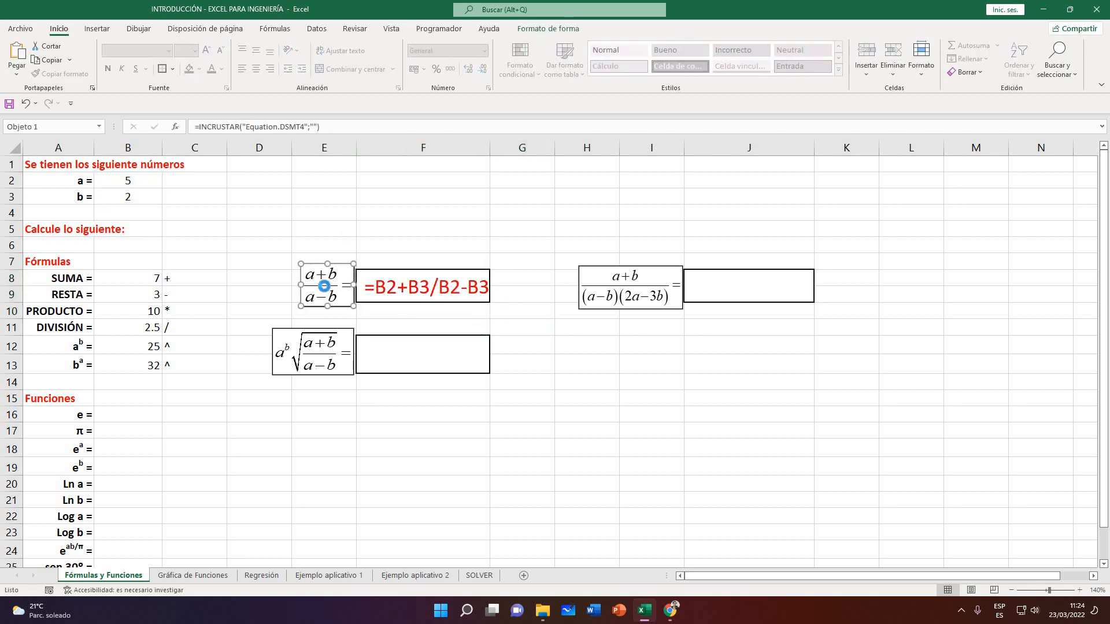
pyautogui.hotkey('ctrl', 'v')
pyautogui.moveTo(345, 310); pyautogui.dragTo(577, 397)
# Open the copied equation in MathType and insert a+ in front of the fraction
pyautogui.doubleClick(577, 397)
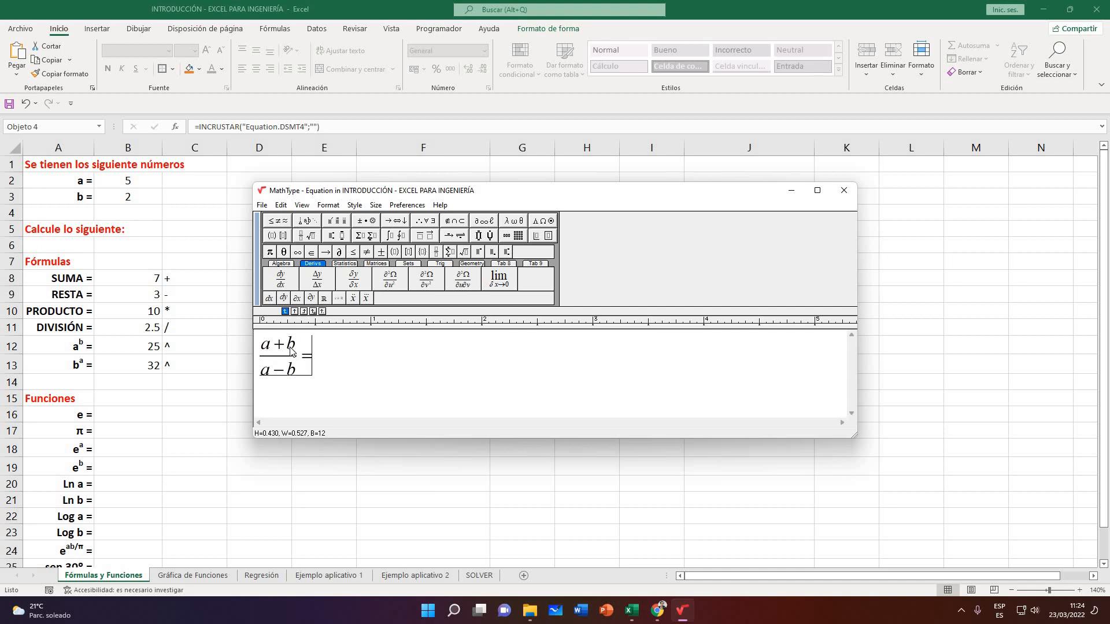
pyautogui.moveTo(276, 344); pyautogui.dragTo(284, 351)
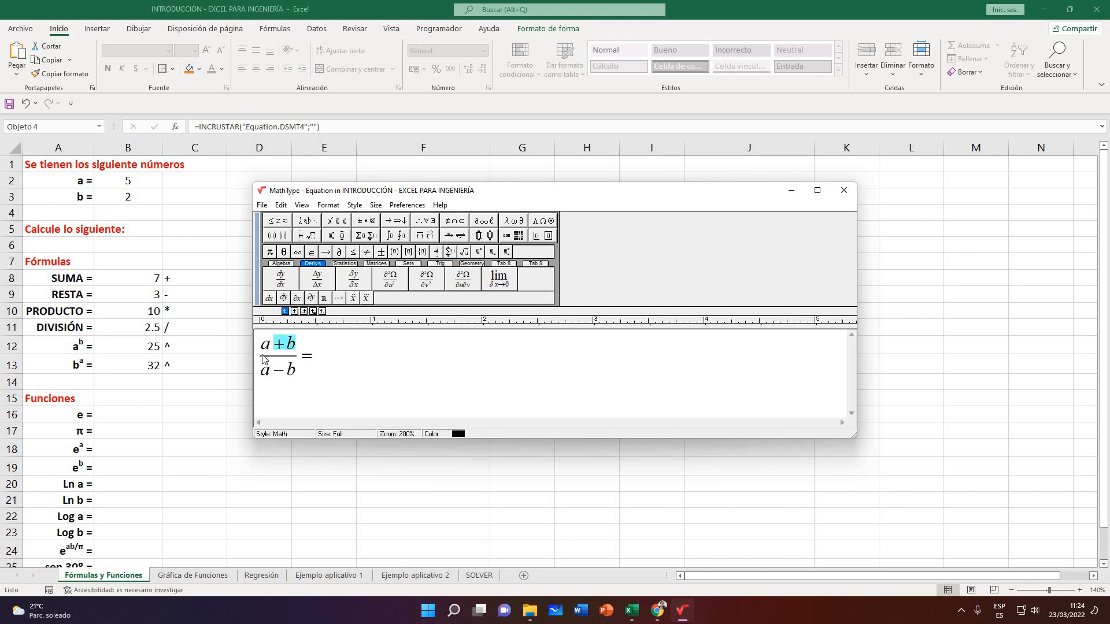
pyautogui.click(262, 358)
pyautogui.write('A')
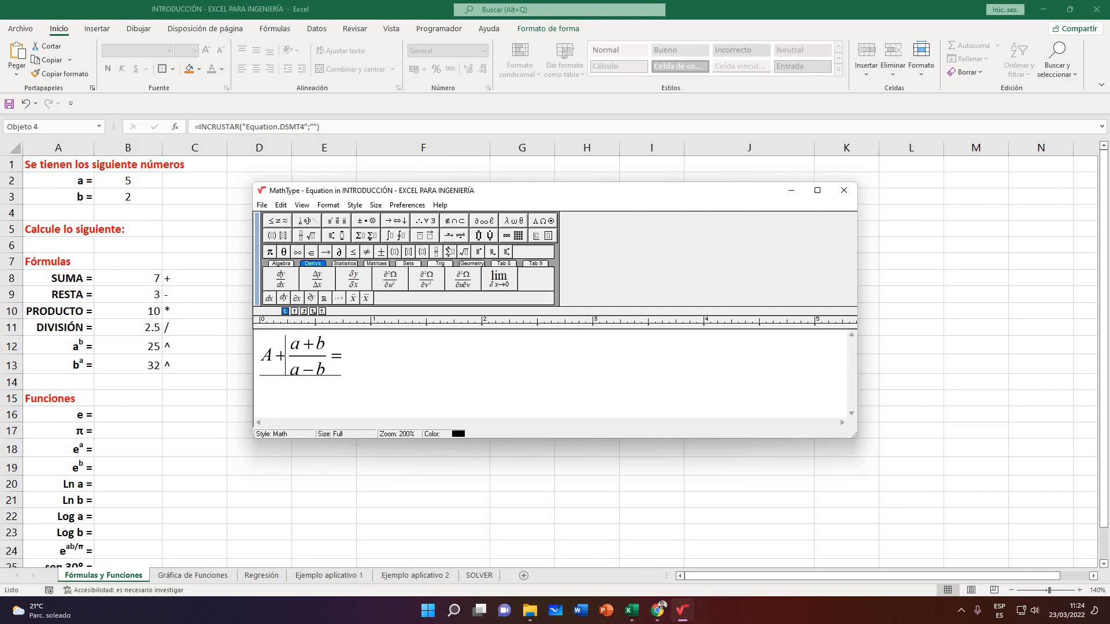
pyautogui.press('BackSpace')
pyautogui.write('a+')
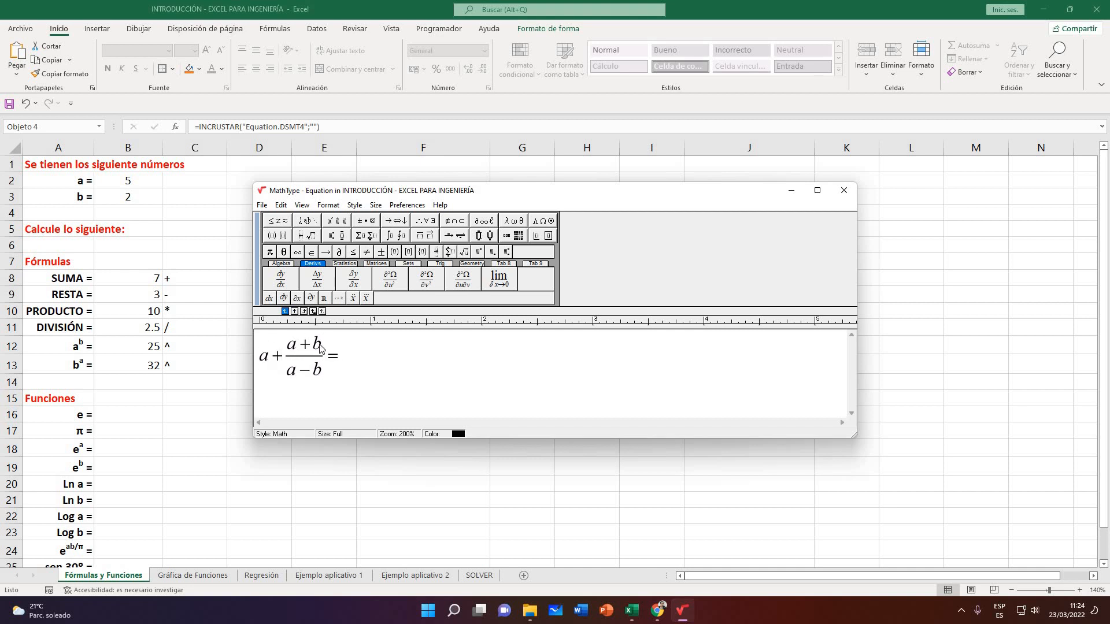
# Set the fraction to b over a, add -b before the equals sign, and save the equation to the sheet
pyautogui.moveTo(322, 346); pyautogui.dragTo(294, 348)
pyautogui.press('BackSpace')
pyautogui.write('b')
pyautogui.moveTo(321, 373); pyautogui.dragTo(292, 375)
pyautogui.write('a=')
pyautogui.press('Tab')
pyautogui.write('-b')
pyautogui.hotkey('alt', 'F4')
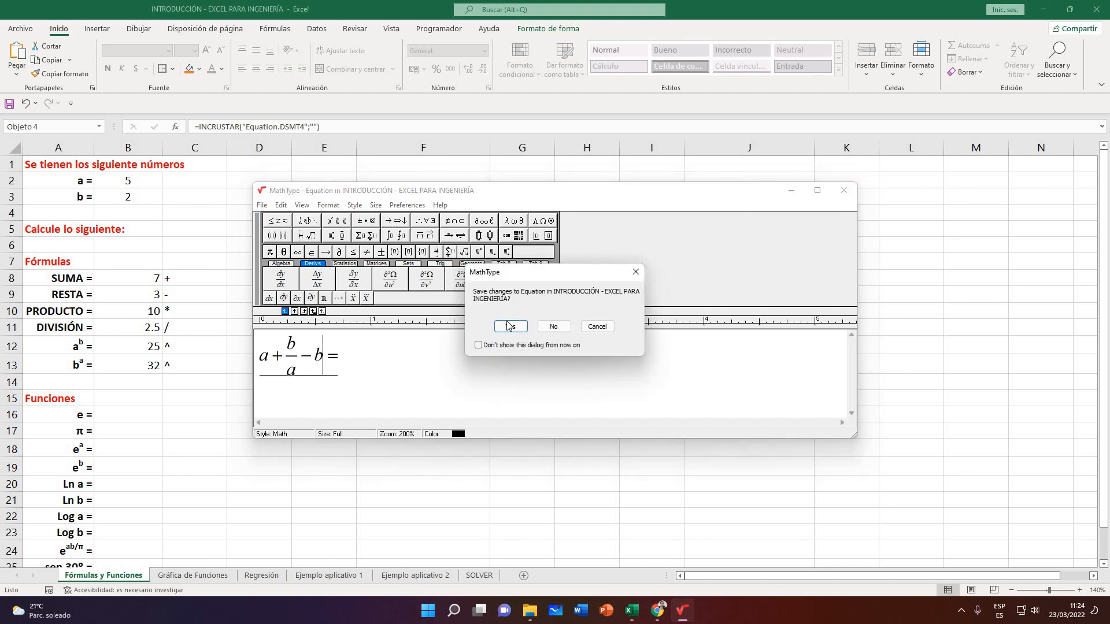
pyautogui.click(507, 327)
# Enlarge the a+b/a-b= equation object and compare it with the formula text in F8 and the original expression
pyautogui.moveTo(584, 364); pyautogui.dragTo(639, 391)
pyautogui.click(469, 298)
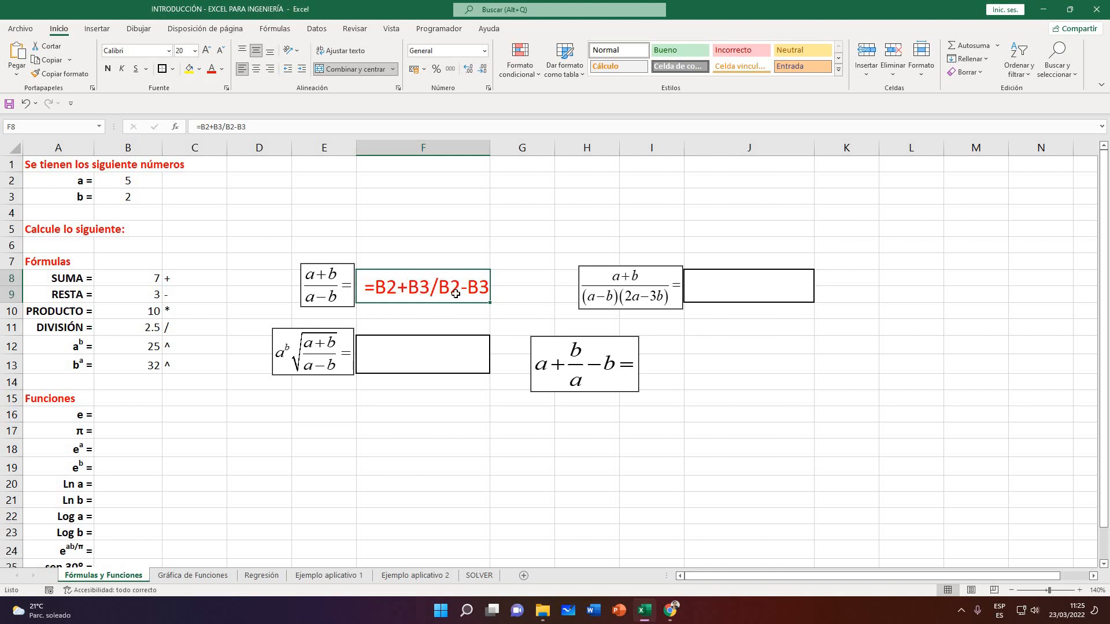
pyautogui.click(344, 289)
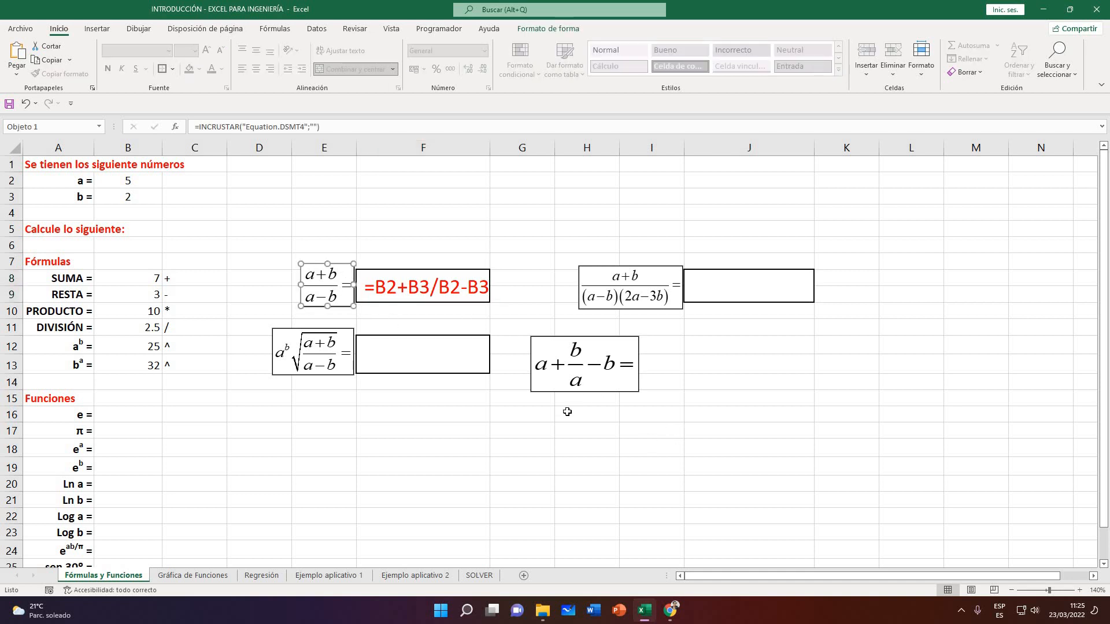
# Enclose the numerator B2+B3 of the formula text in F8 in parentheses
pyautogui.press('Escape')
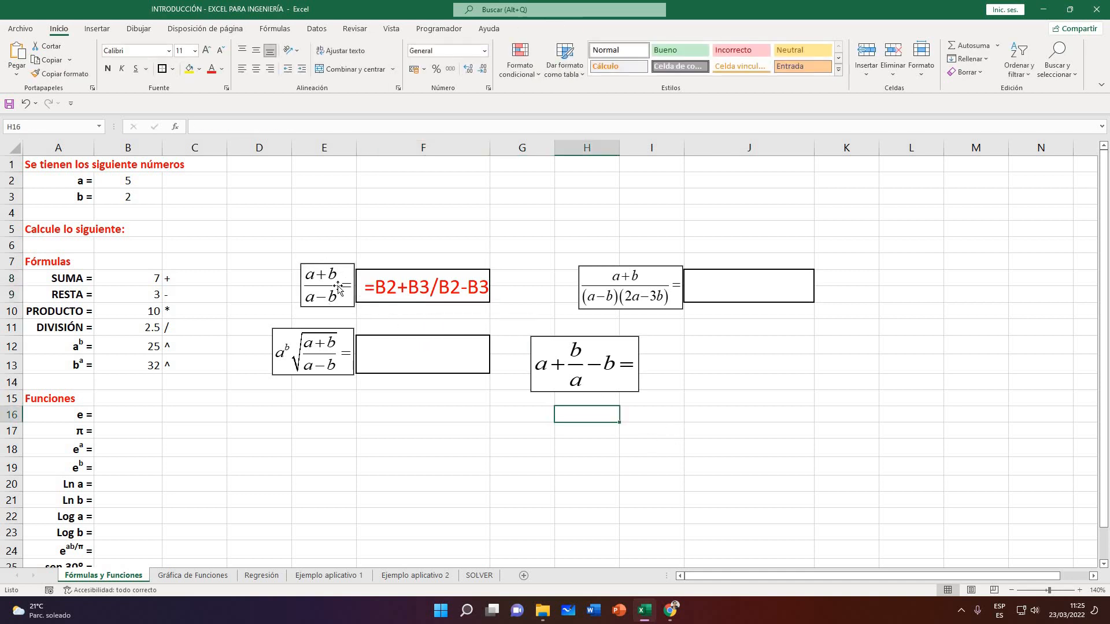
pyautogui.click(373, 289)
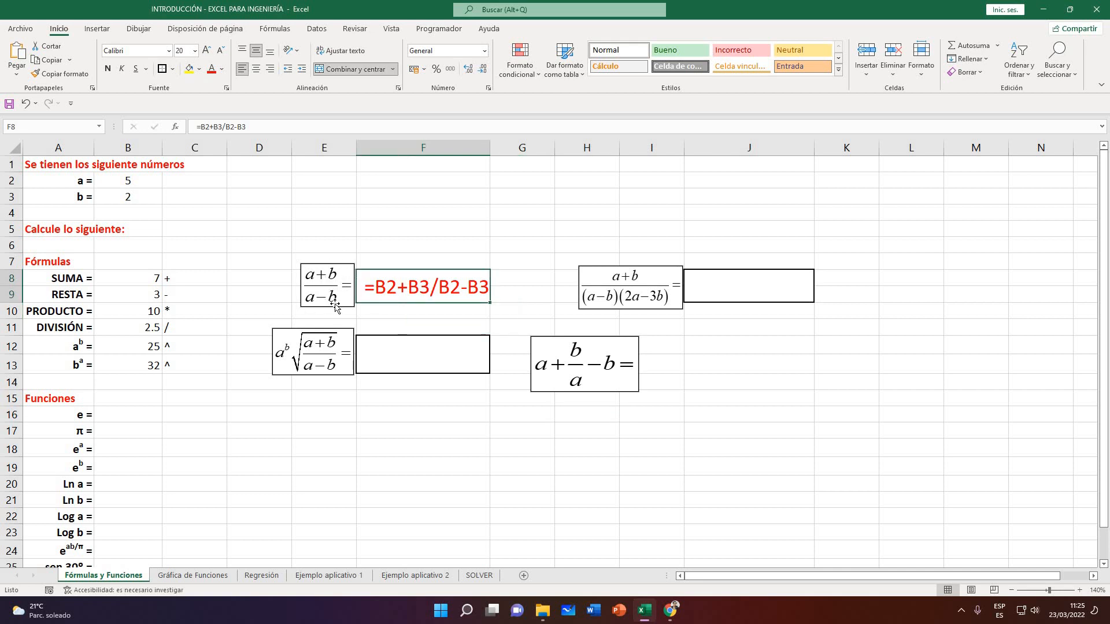
pyautogui.click(196, 127)
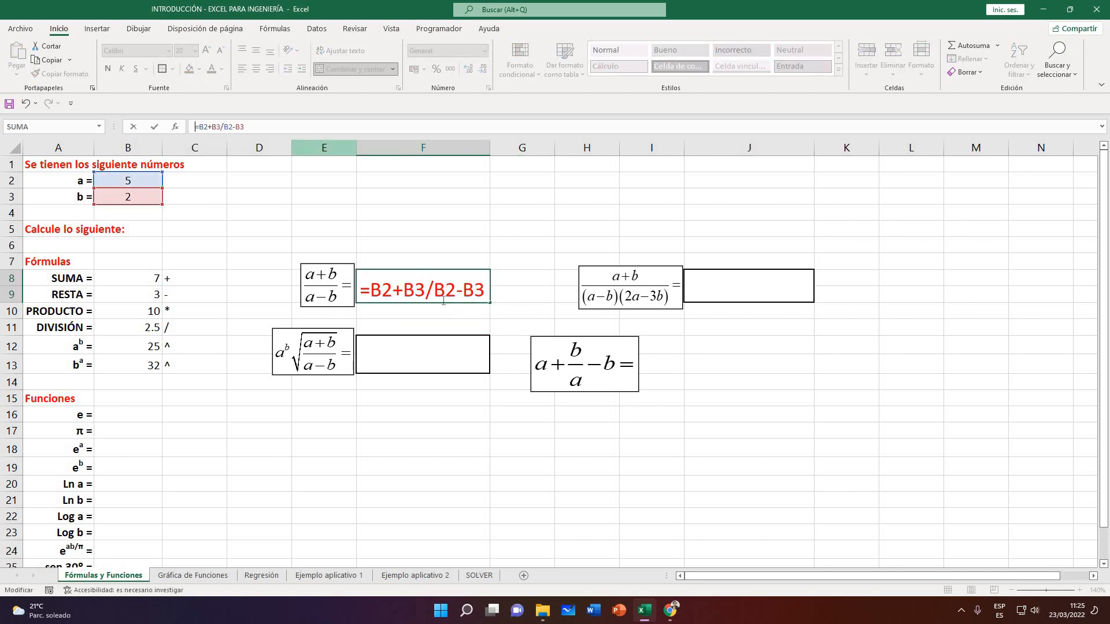
pyautogui.click(392, 289)
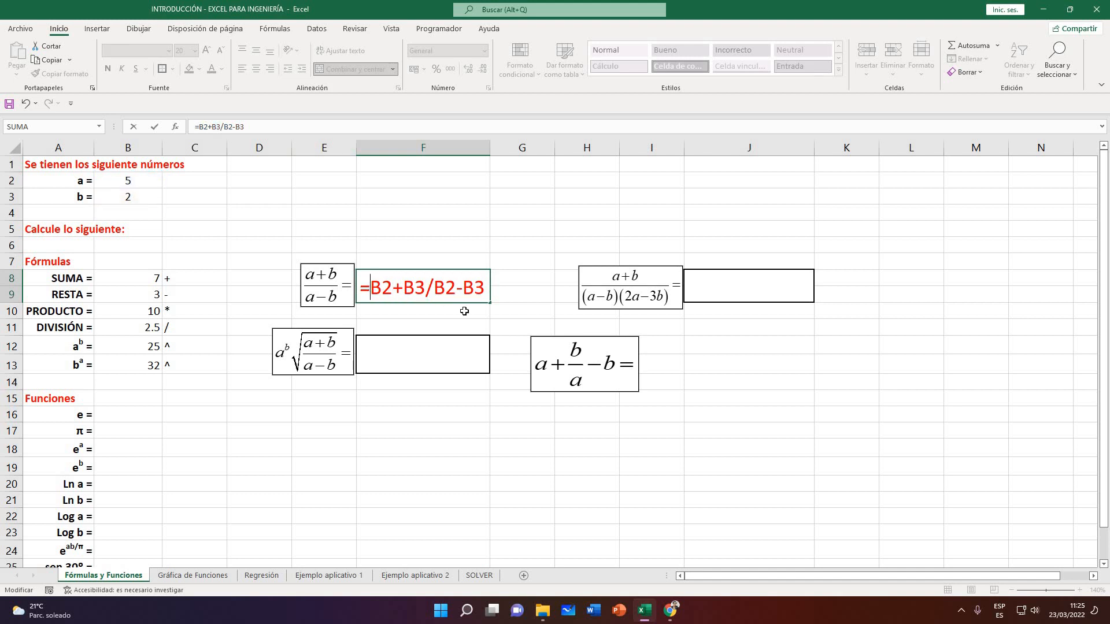
pyautogui.press('Left')
pyautogui.press('Left')
pyautogui.write('(')
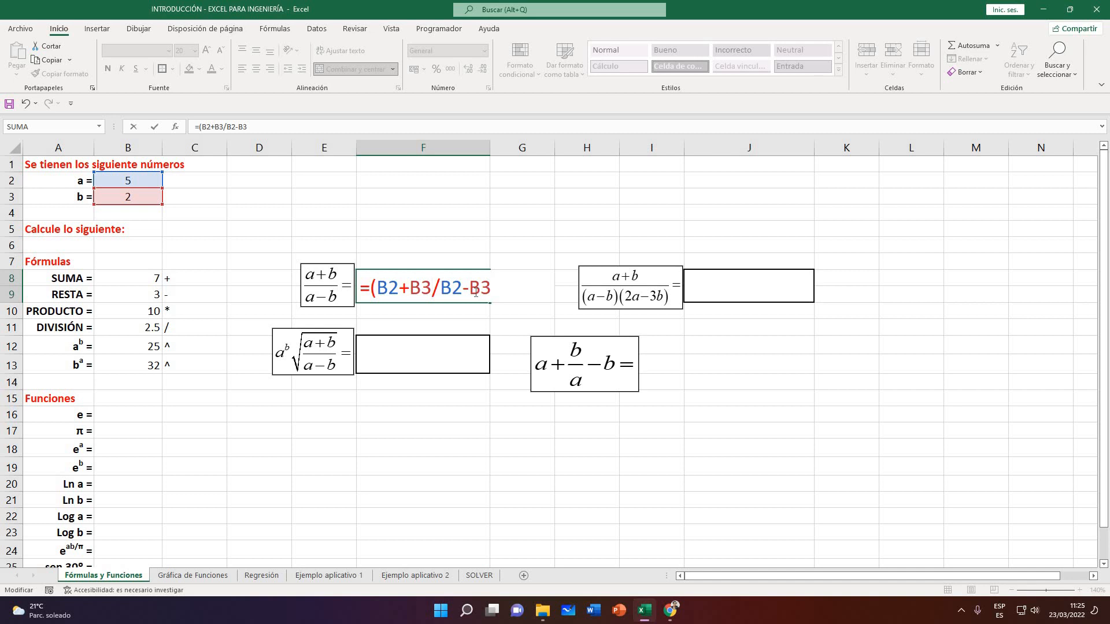
pyautogui.press('Right')
pyautogui.press('Right')
pyautogui.press('Right')
pyautogui.press('Right')
pyautogui.press('Right')
pyautogui.write(')')
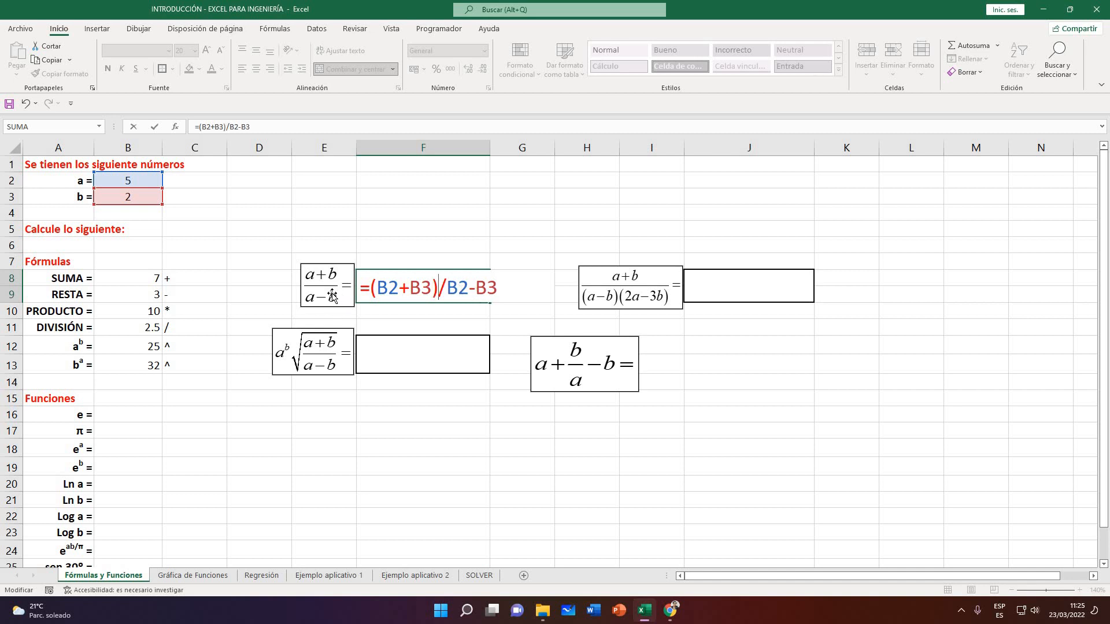
# Enclose the denominator B2-B3 in parentheses and confirm the F8 formula as =(B2+B3)/(B2-B3)
pyautogui.click(451, 293)
pyautogui.write('(')
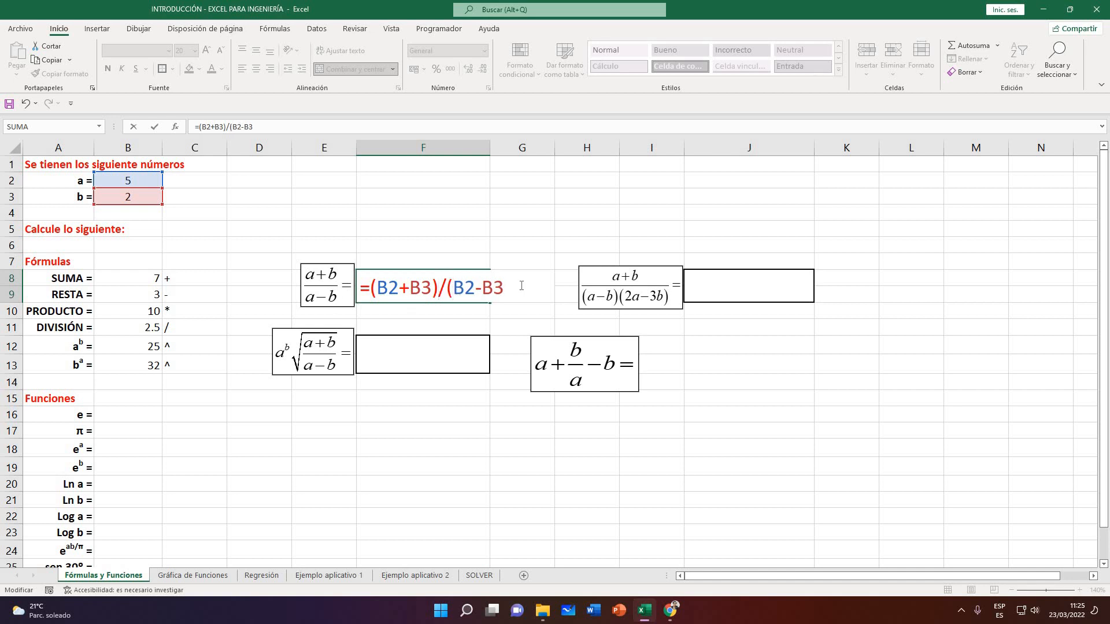
pyautogui.write(')')
pyautogui.hotkey('ctrl', 'Return')
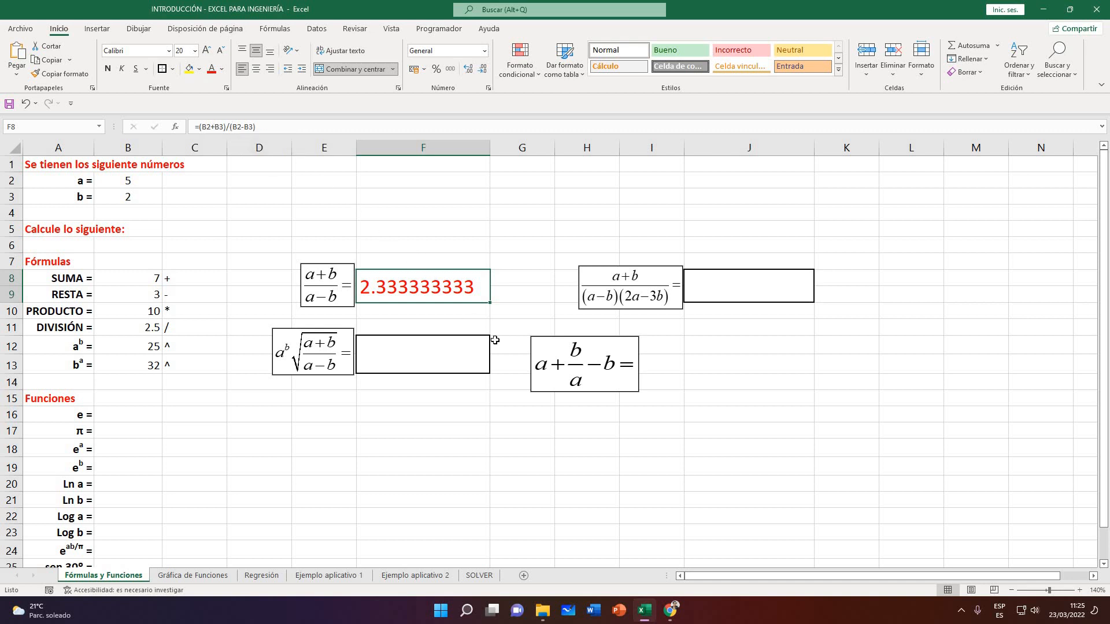
# Compare the a+b/a-b= equation object with the parenthesised formula in F8
pyautogui.click(569, 353)
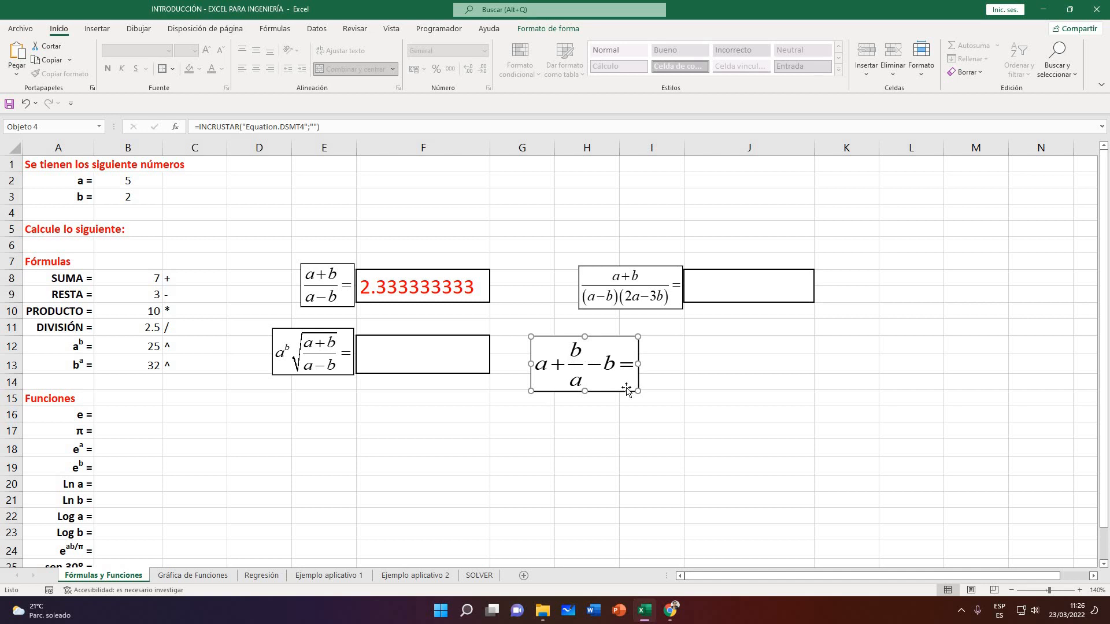
pyautogui.click(512, 382)
pyautogui.click(464, 298)
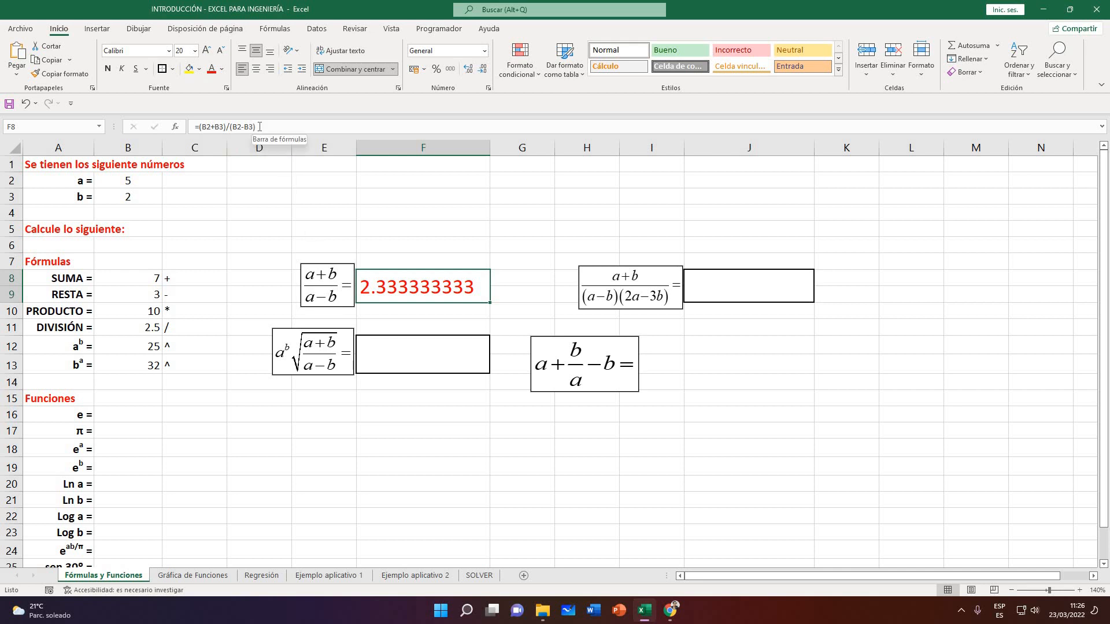
# Format the result cell J8, beside the (a+b)/((a-b)(2a-3b)) expression, with 20-point red text
pyautogui.click(718, 293)
pyautogui.click(643, 307)
pyautogui.click(662, 339)
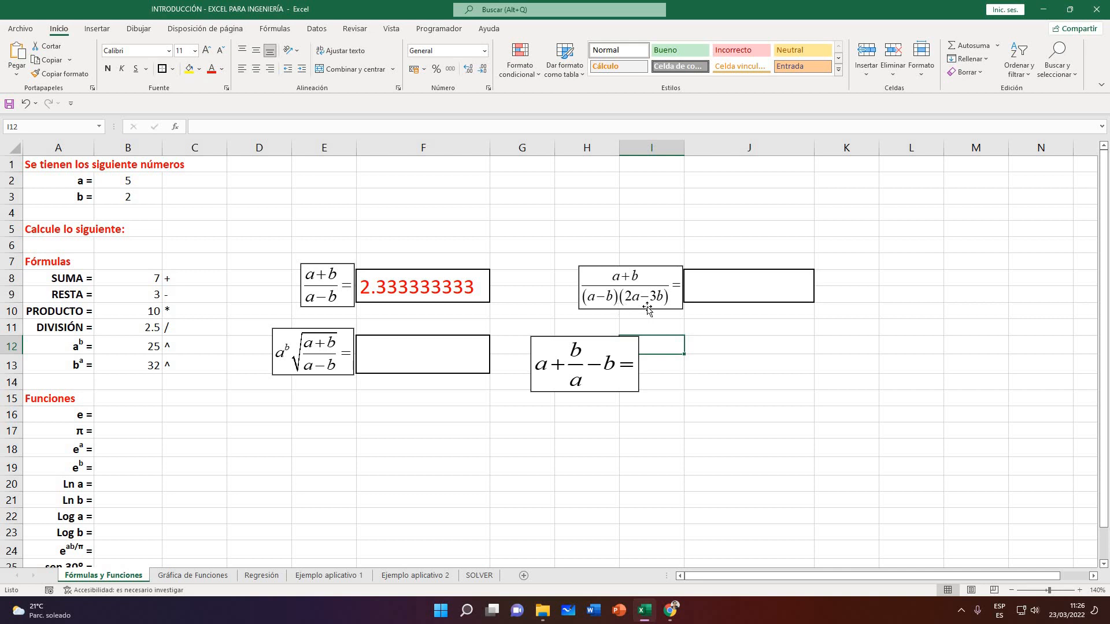
pyautogui.click(701, 302)
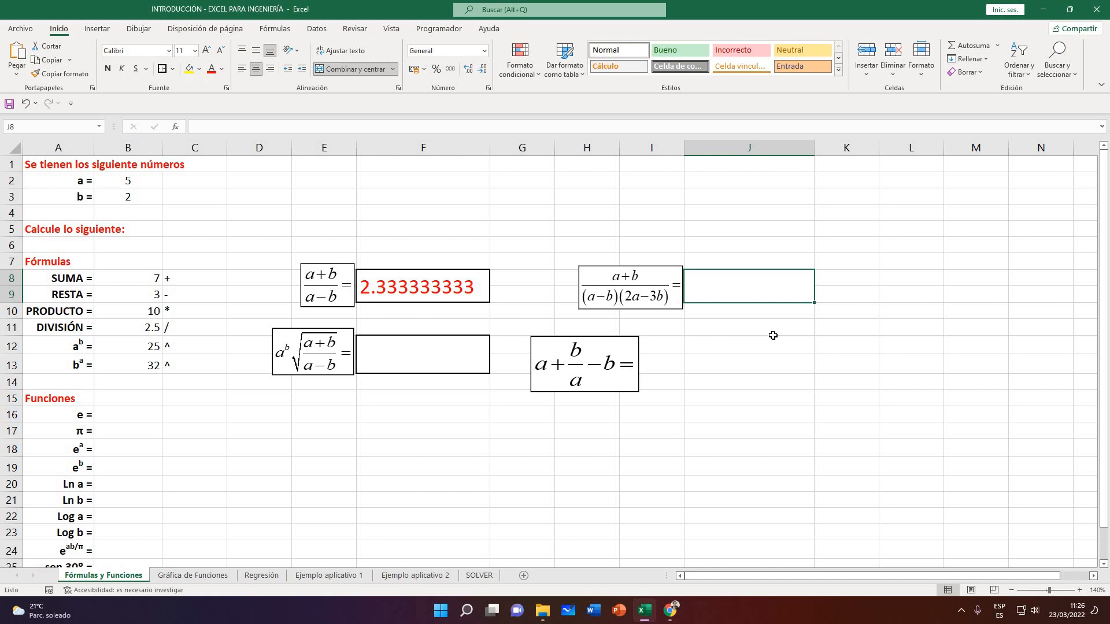
pyautogui.write('=')
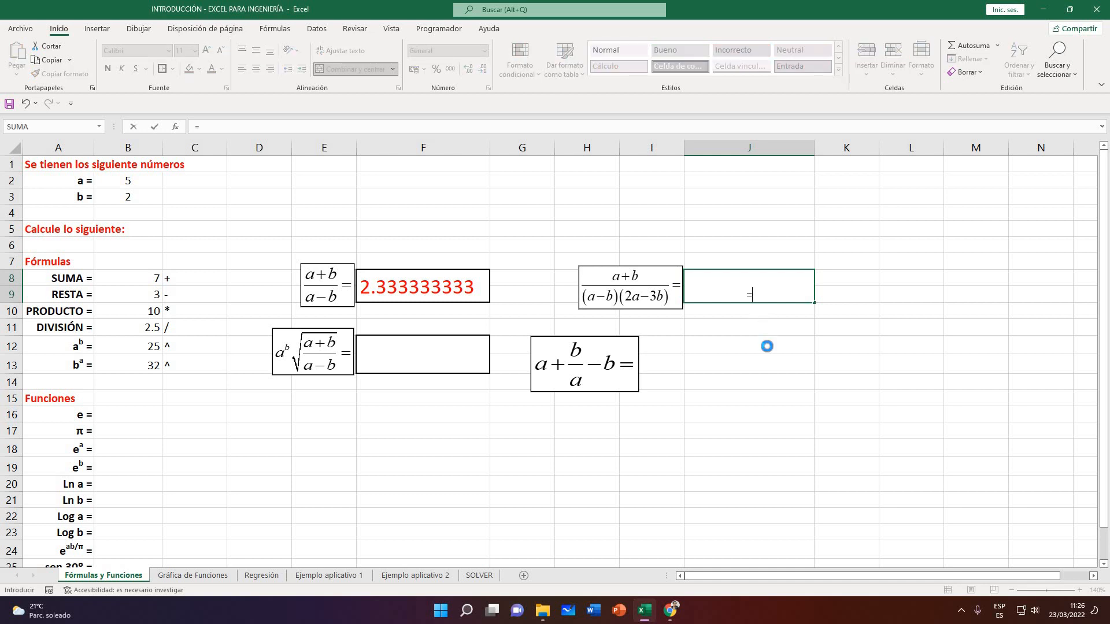
pyautogui.press('Escape')
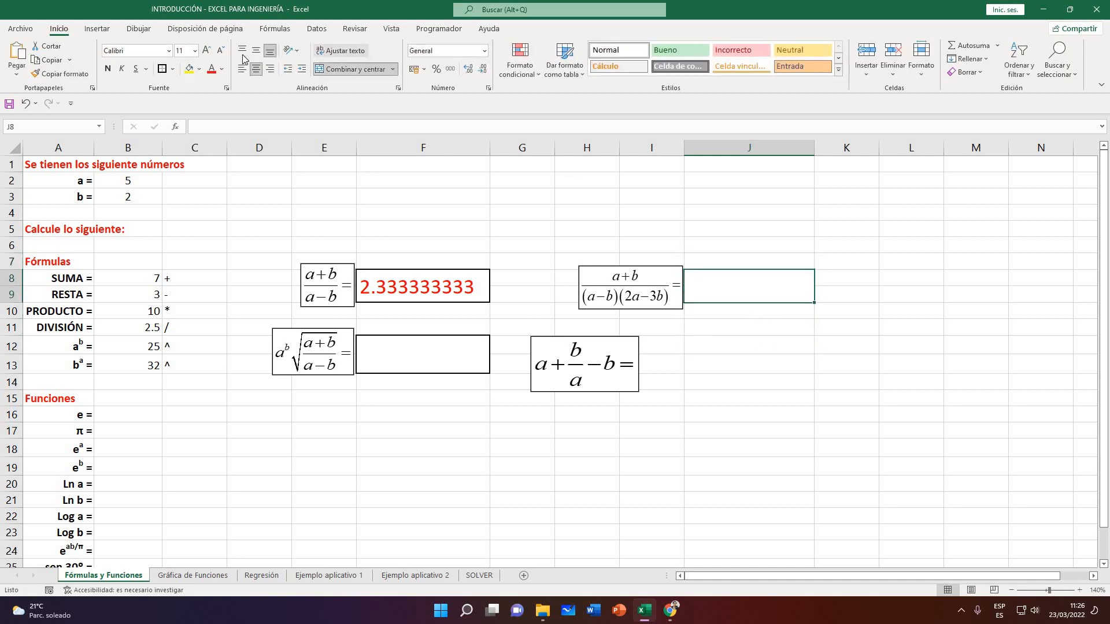
pyautogui.click(206, 51)
pyautogui.click(206, 51)
pyautogui.click(207, 50)
pyautogui.click(206, 51)
pyautogui.click(206, 51)
pyautogui.click(210, 68)
# Start the J8 formula with the parenthesised numerator and an empty denominator: =(B2+B3)/()
pyautogui.write('=')
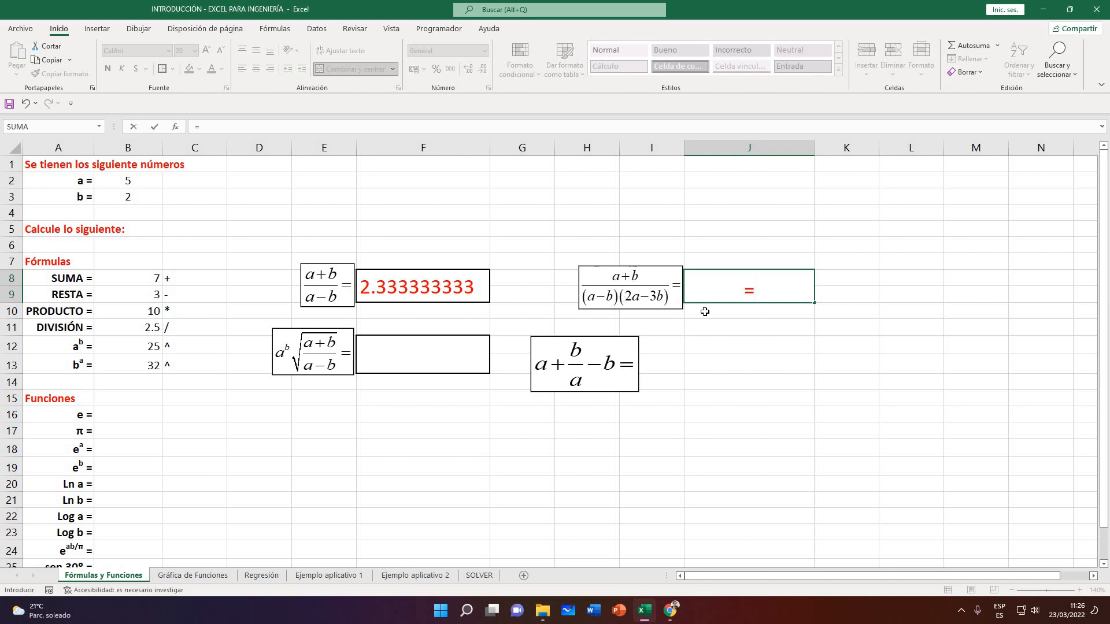
pyautogui.write('(')
pyautogui.click(137, 182)
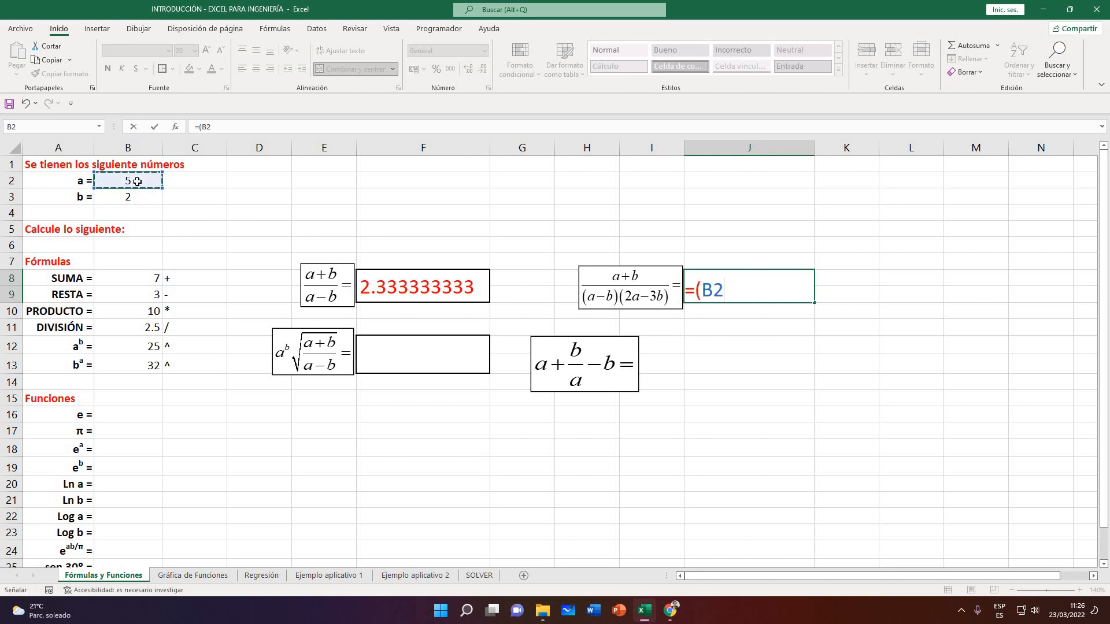
pyautogui.write('+')
pyautogui.click(133, 198)
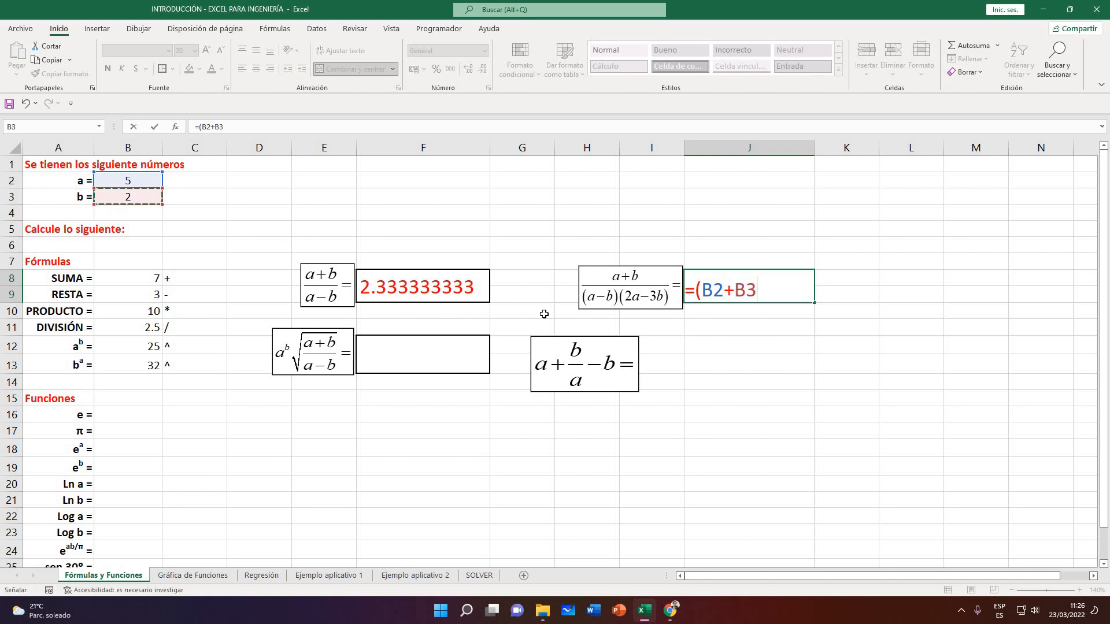
pyautogui.write(')/()')
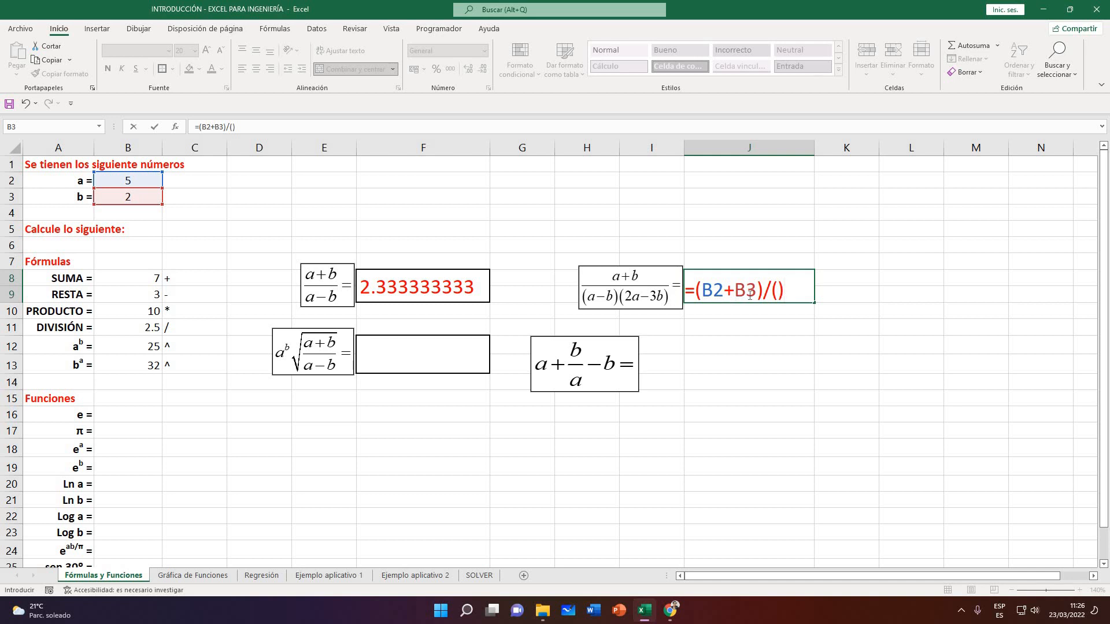
# Insert the factor (B2-B3) inside the denominator's parentheses, confirm the J8 formula, and left-align the cell
pyautogui.click(780, 291)
pyautogui.write('(')
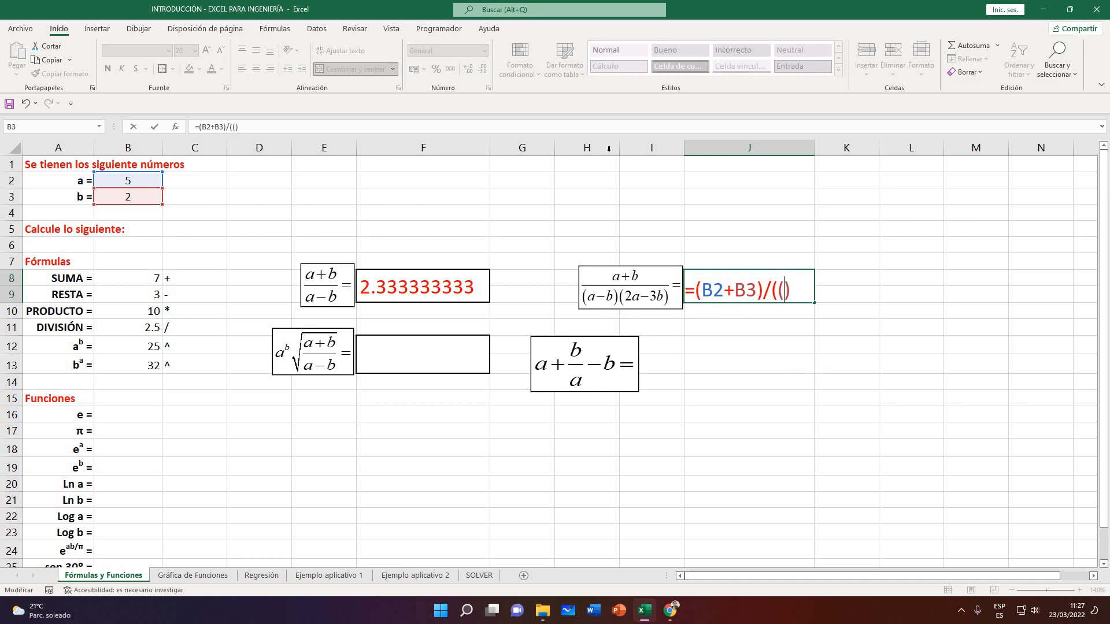
pyautogui.click(125, 181)
pyautogui.write('-')
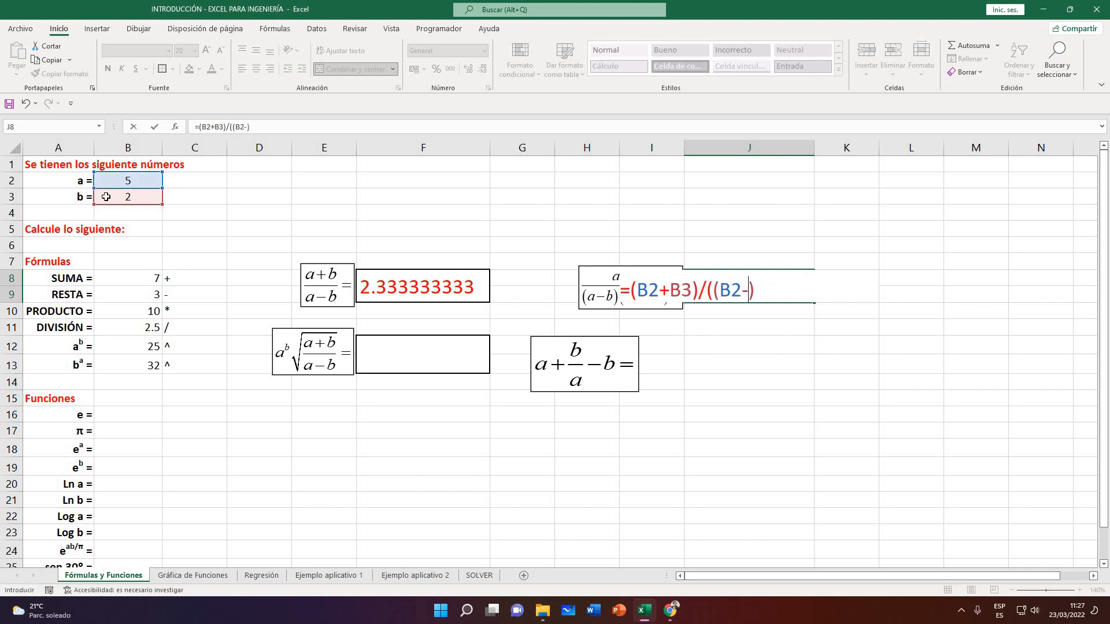
pyautogui.click(138, 196)
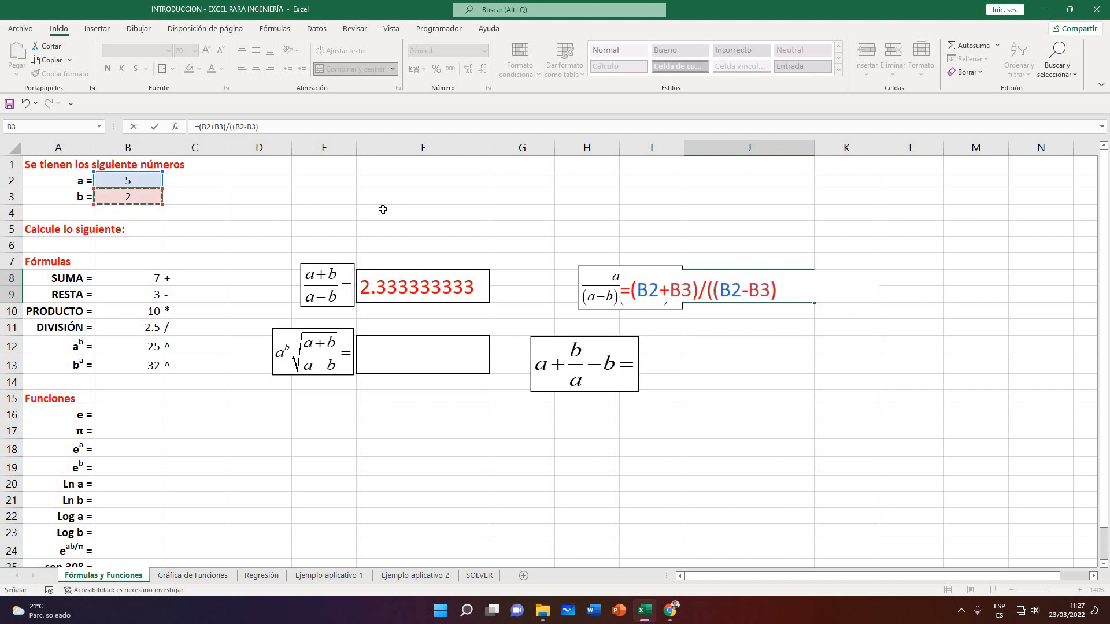
pyautogui.write(')')
pyautogui.press('Return')
pyautogui.click(717, 293)
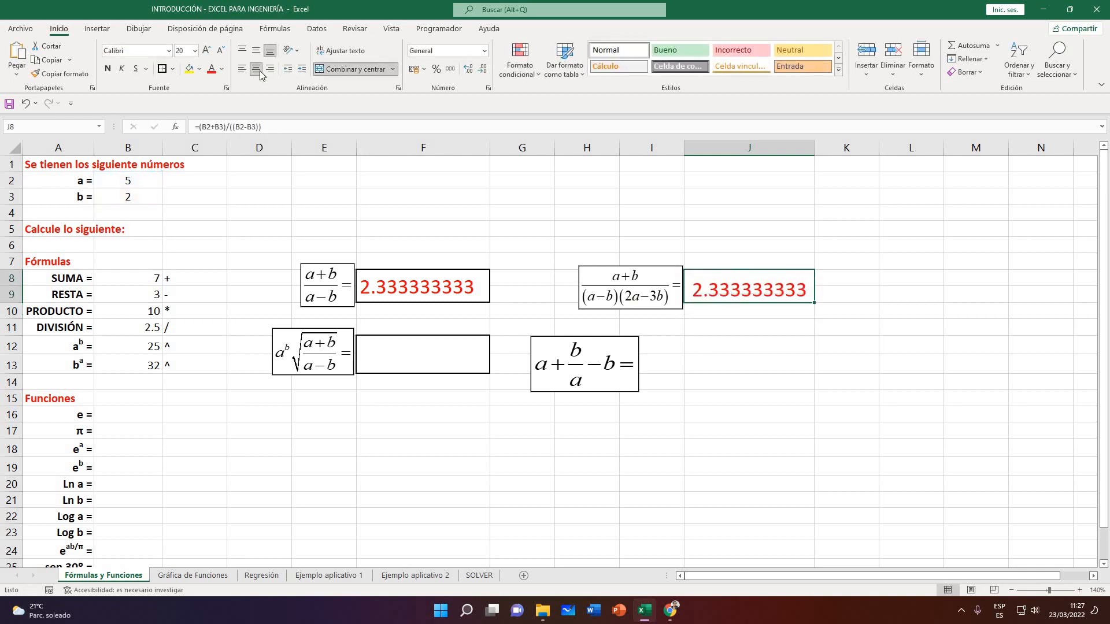
pyautogui.click(242, 69)
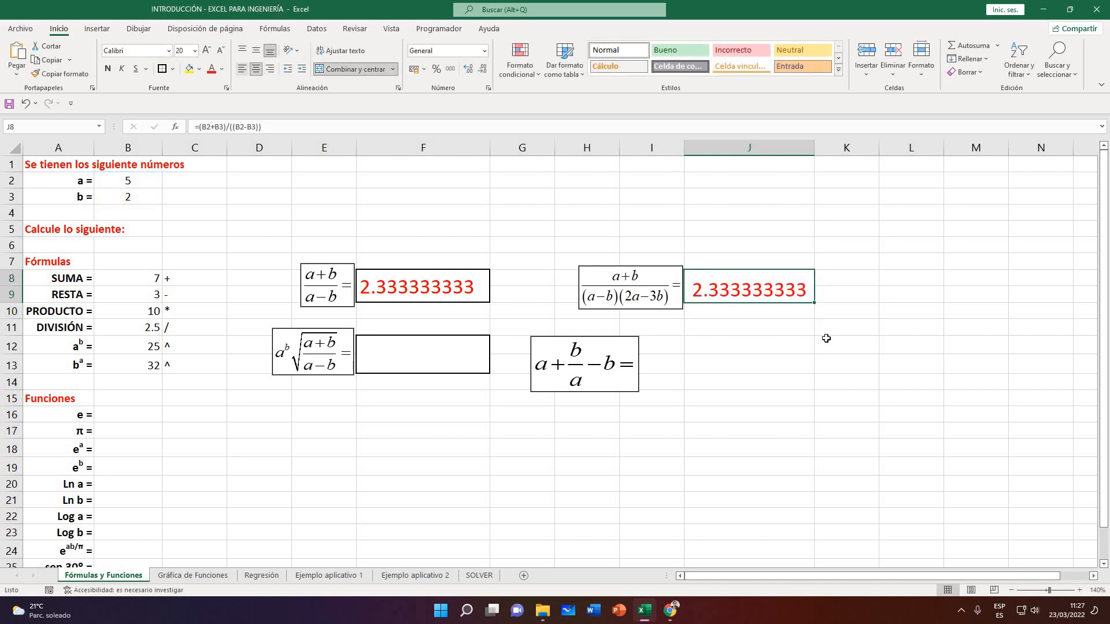
# Multiply the denominator in J8 by (2*B2-3*B3) and confirm the formula as =(B2+B3)/((B2-B3)*(2*B2-3*B3))
pyautogui.doubleClick(754, 289)
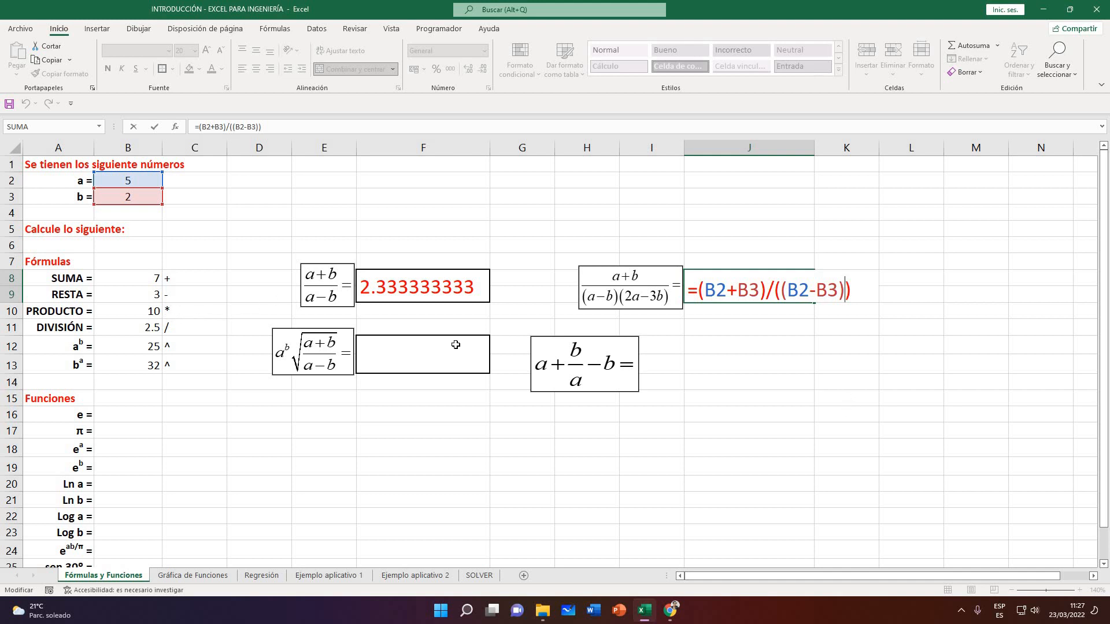
pyautogui.write('*(2*')
pyautogui.click(118, 180)
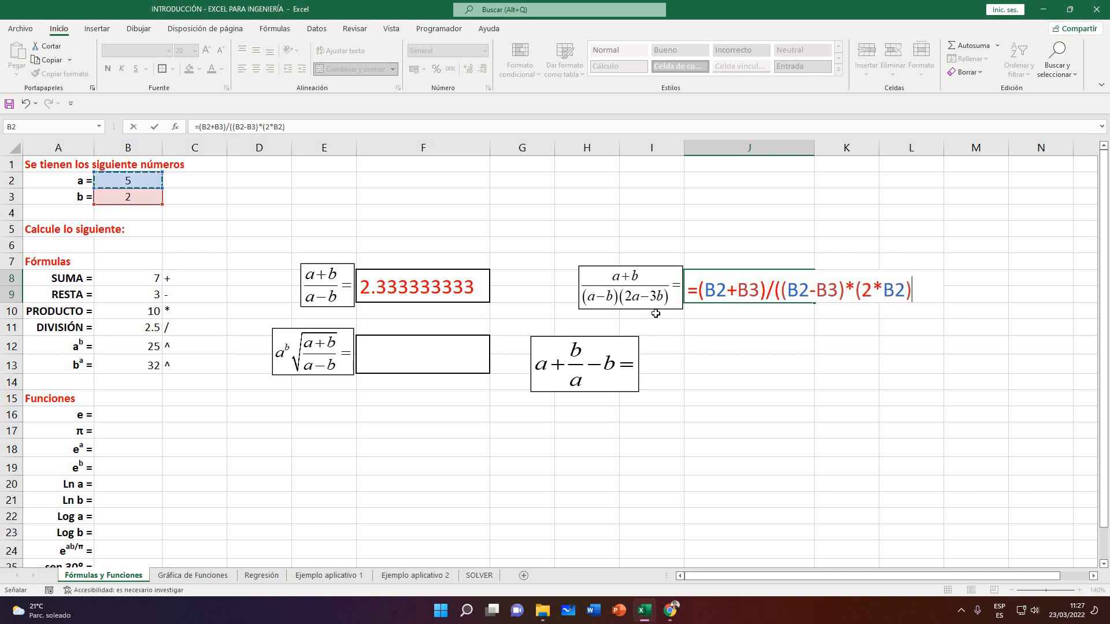
pyautogui.write('-3*')
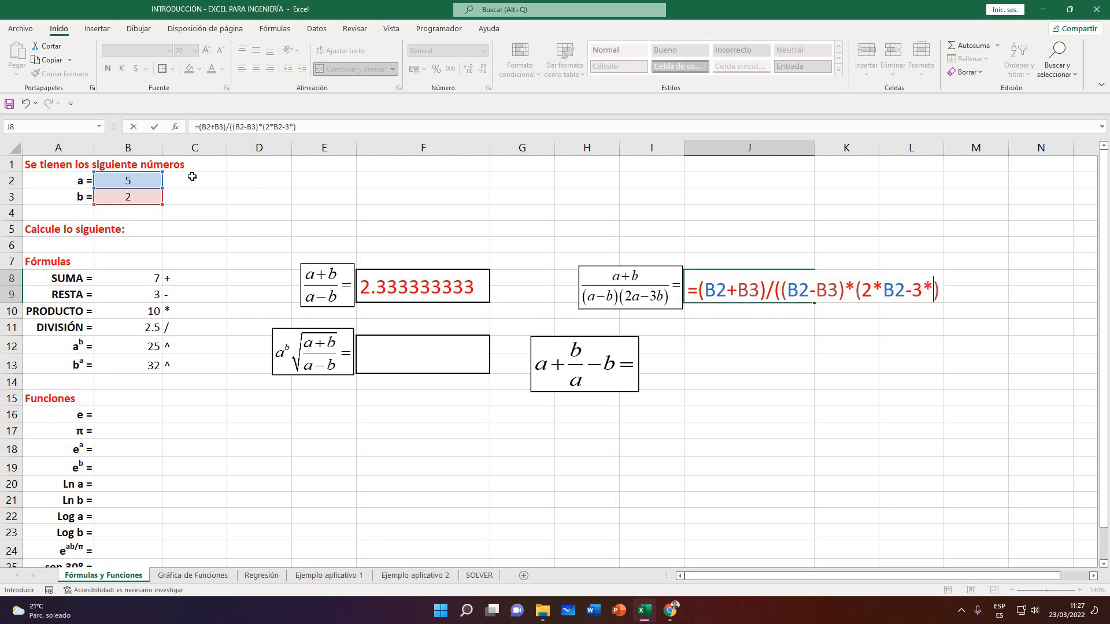
pyautogui.click(121, 197)
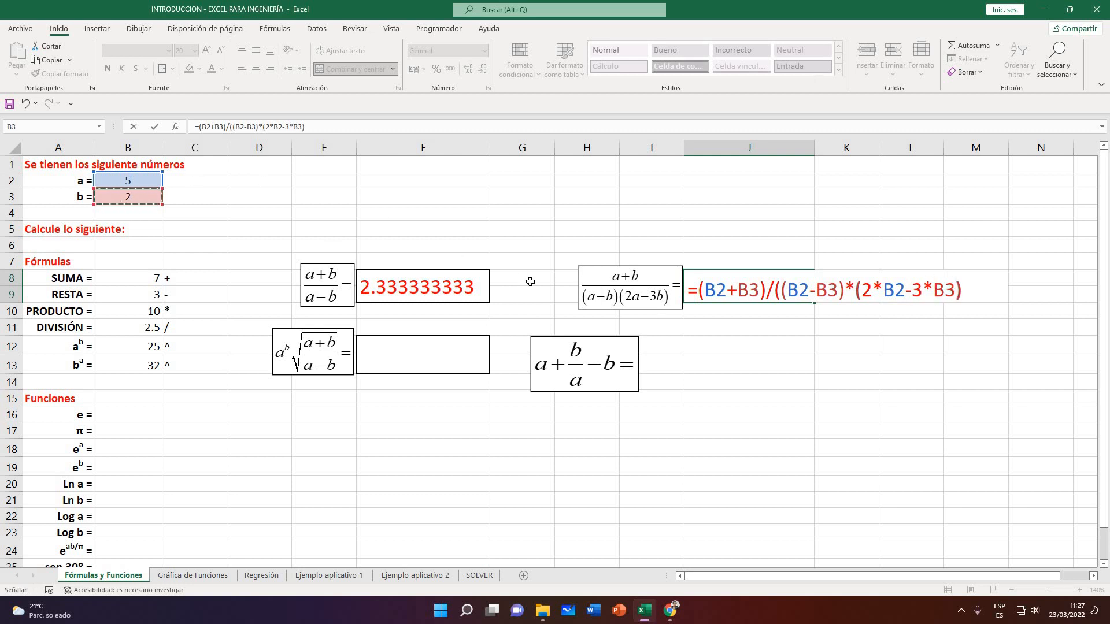
pyautogui.write(')')
pyautogui.press('Return')
pyautogui.press('Up')
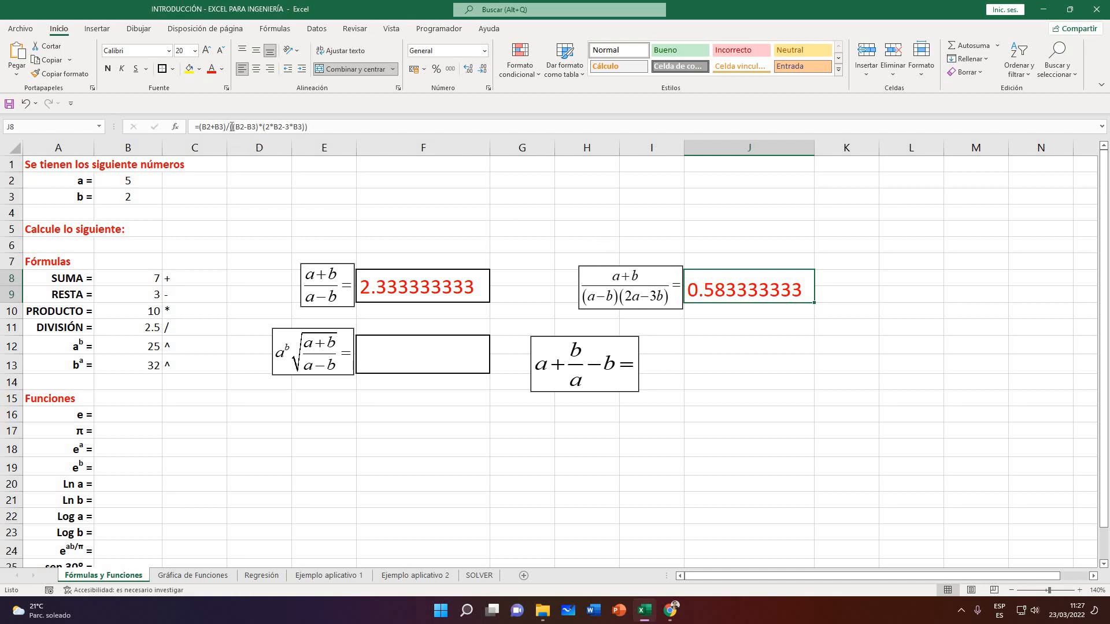
# Remove the outer parentheses around the denominator in J8, leaving =(B2+B3)/(B2-B3)*(2*B2-3*B3), and confirm
pyautogui.doubleClick(744, 277)
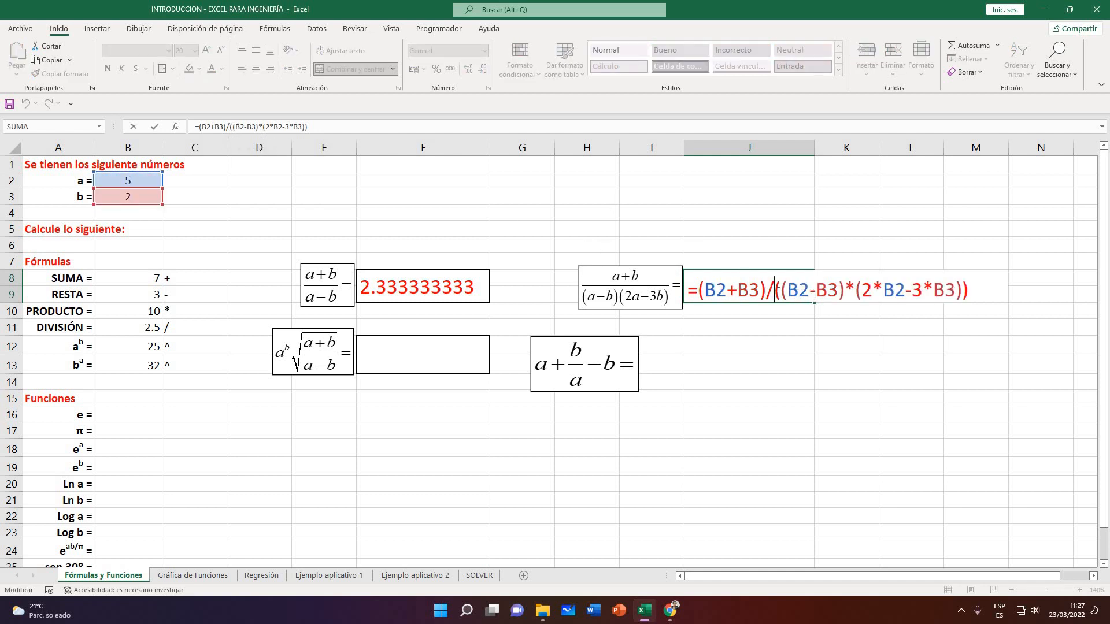
pyautogui.click(781, 292)
pyautogui.press('BackSpace')
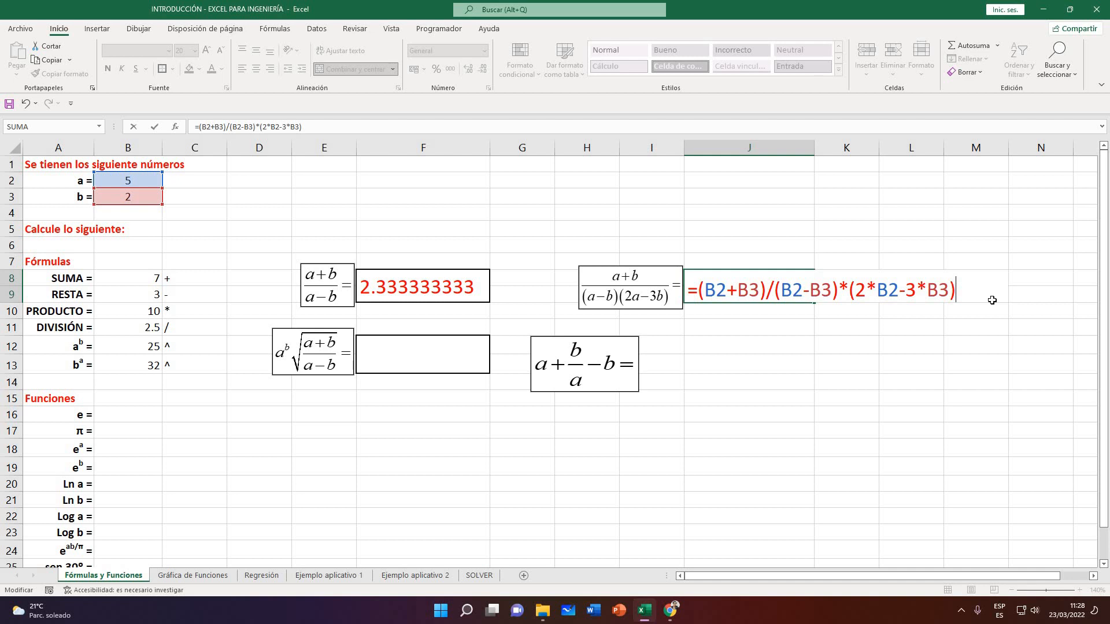
pyautogui.press('Return')
pyautogui.click(694, 287)
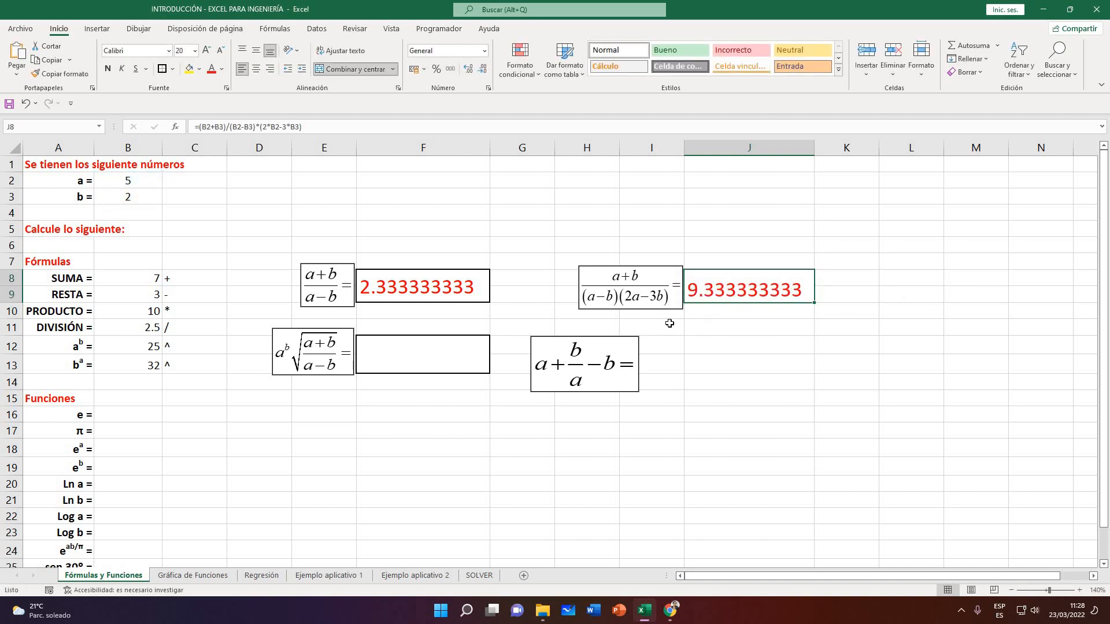
# Duplicate the (a+b)/((a-b)(2a-3b)) equation object into the empty area beneath J8 and open the copy in MathType
pyautogui.click(634, 374)
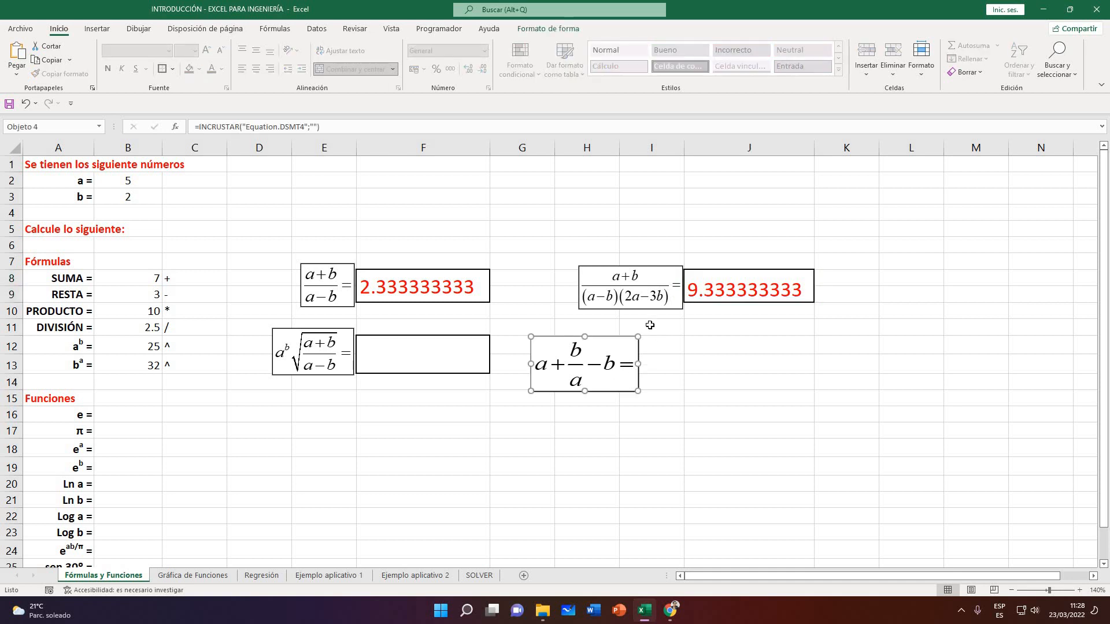
pyautogui.click(635, 309)
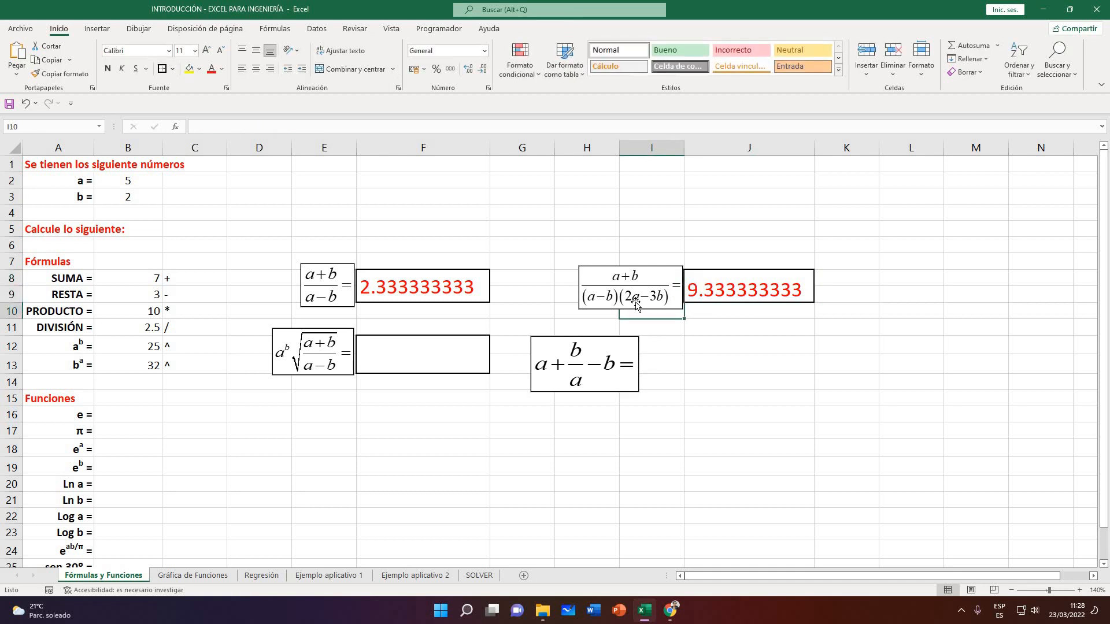
pyautogui.click(705, 368)
pyautogui.hotkey('ctrl', 'v')
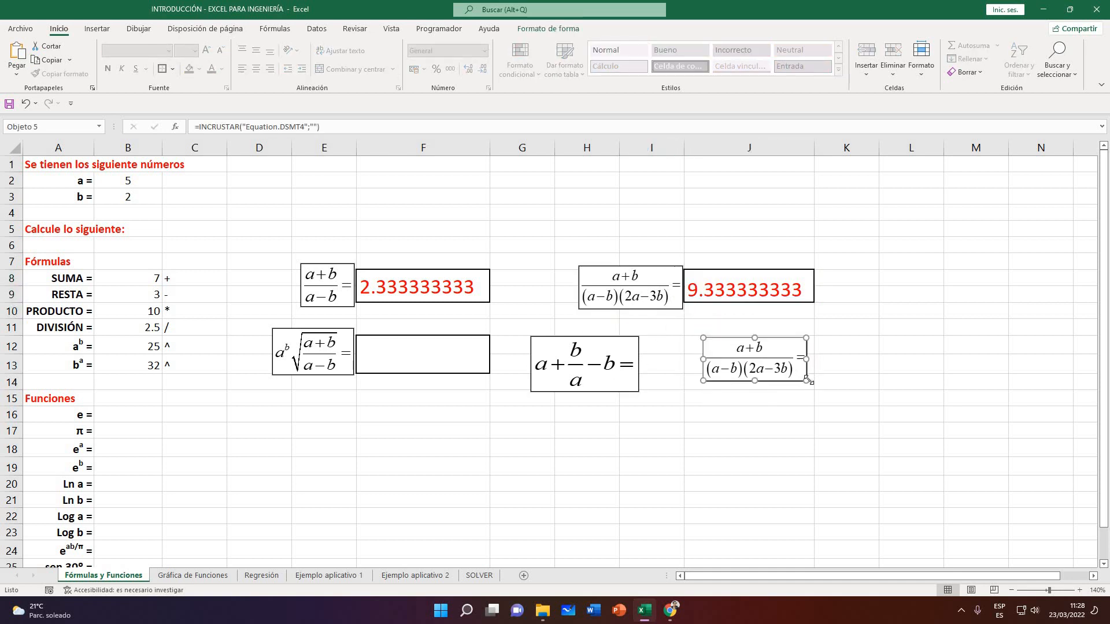
pyautogui.doubleClick(801, 373)
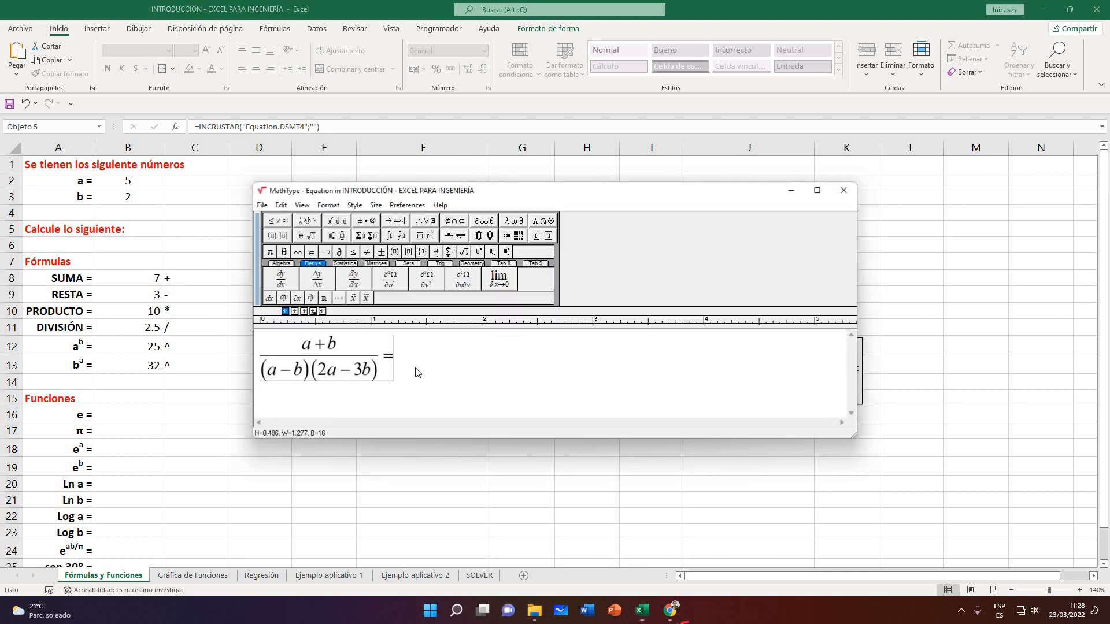
# Move the factor (2a-3b) from the denominator to beside the fraction in the equation copy, and close the equation editor
pyautogui.doubleClick(322, 371)
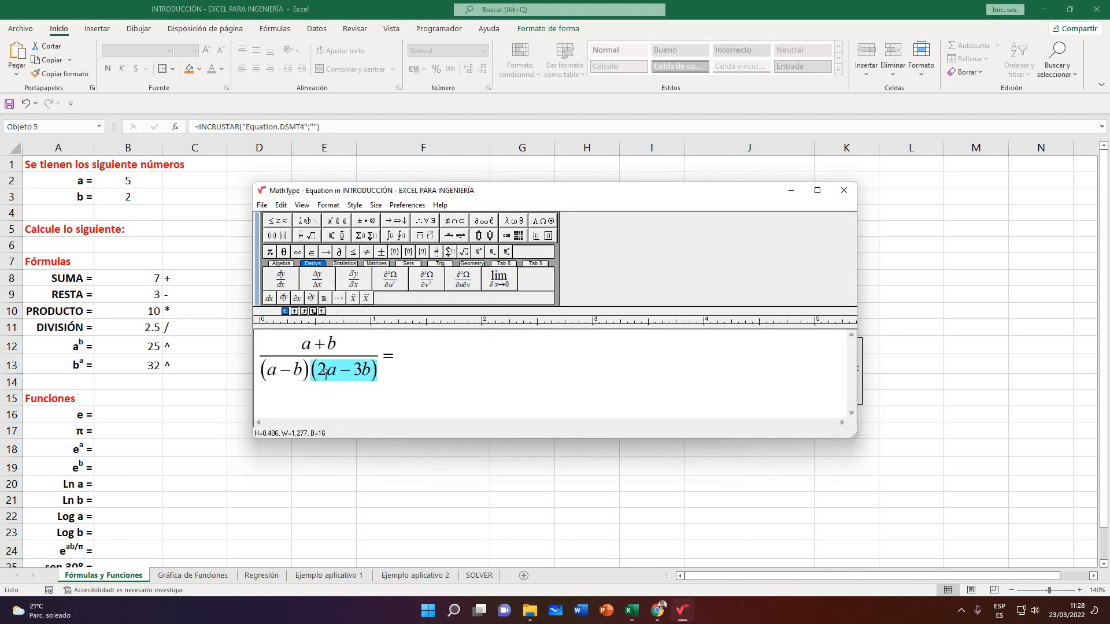
pyautogui.hotkey('ctrl', 'x')
pyautogui.click(319, 364)
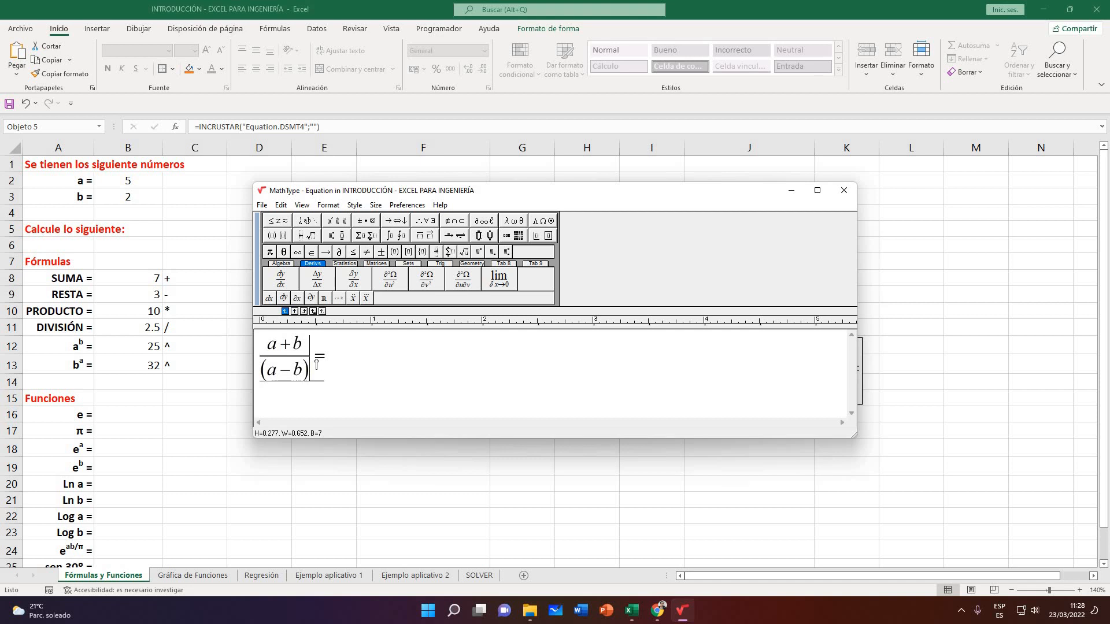
pyautogui.hotkey('ctrl', 'v')
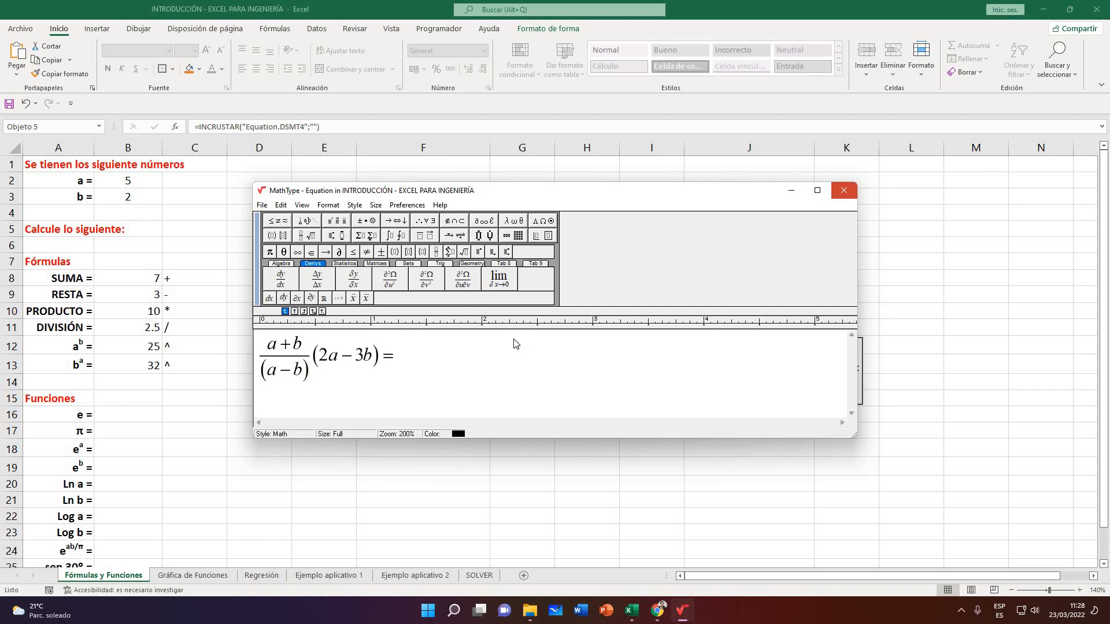
pyautogui.click(844, 191)
pyautogui.press('Return')
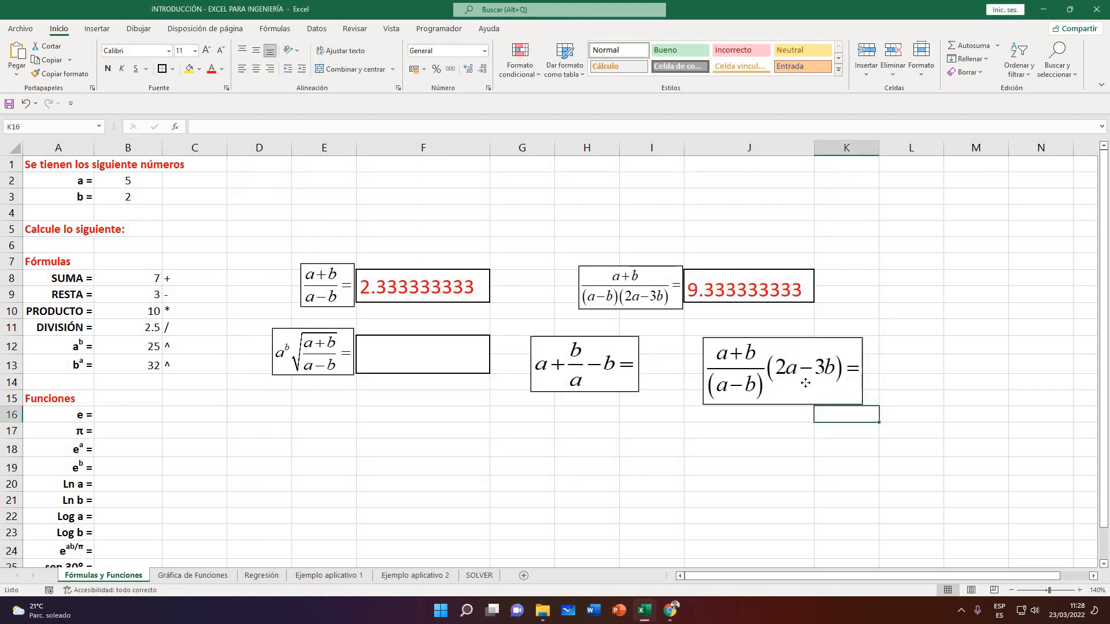
# Examine the J8 formula, comparing its (B2+B3)/(B2-B3) part and the (2*B2-3*B3) factor with the edited equation copy
pyautogui.click(737, 301)
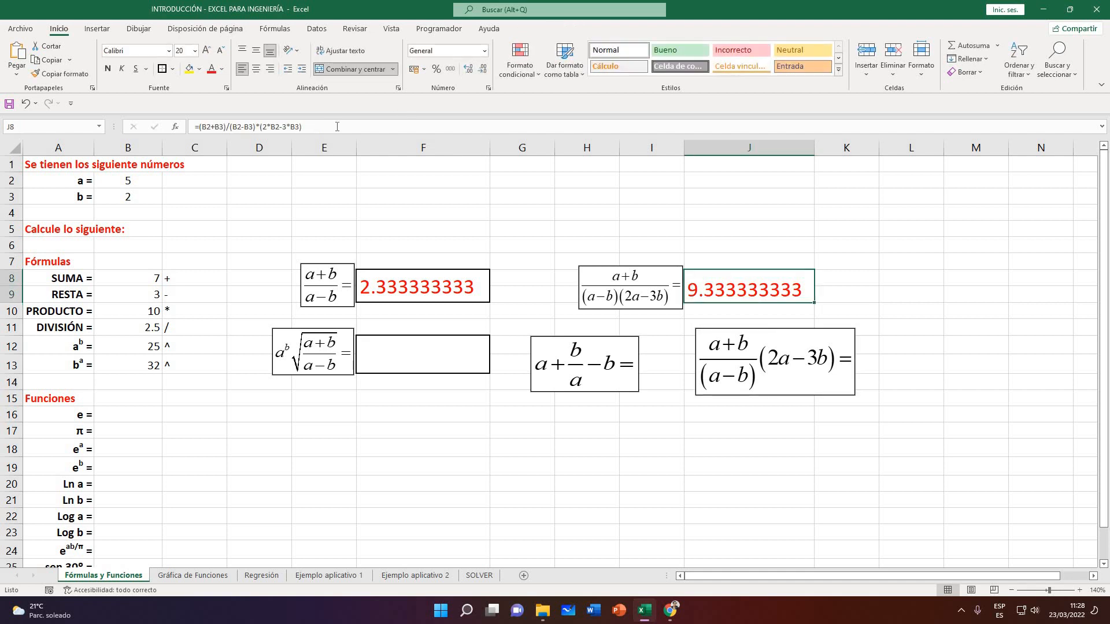
pyautogui.click(337, 127)
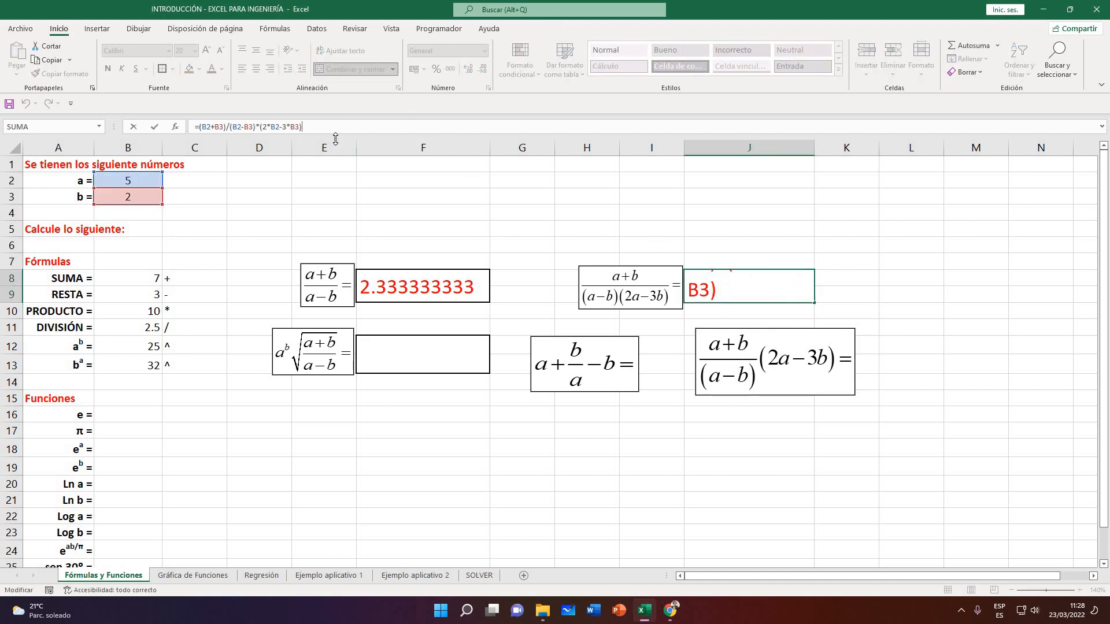
pyautogui.click(244, 127)
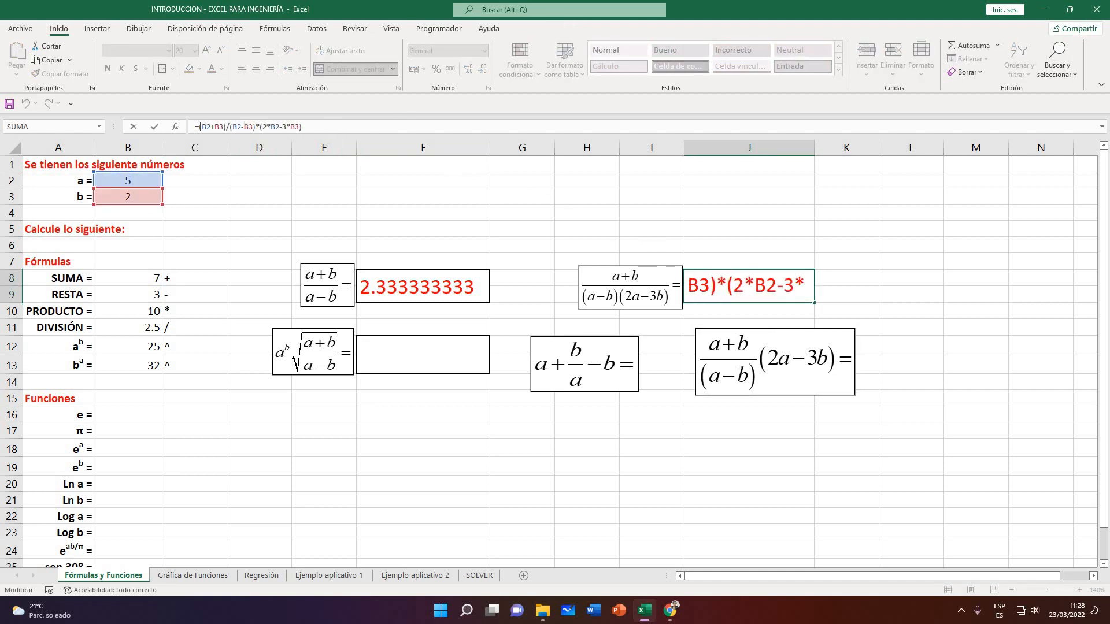
pyautogui.click(199, 127)
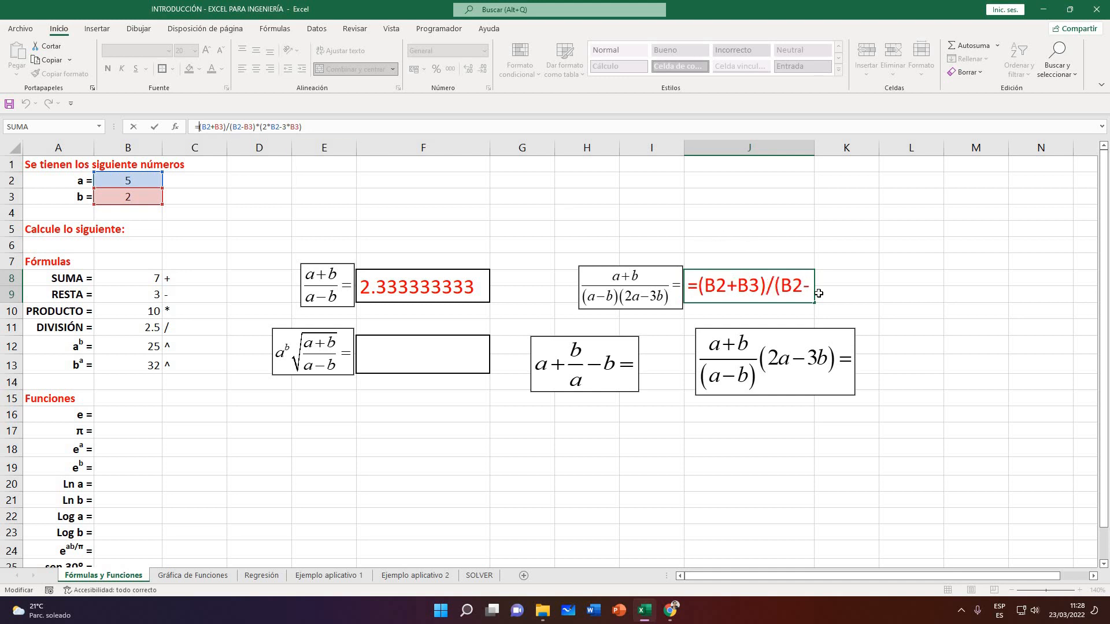
pyautogui.press('Return')
pyautogui.click(735, 293)
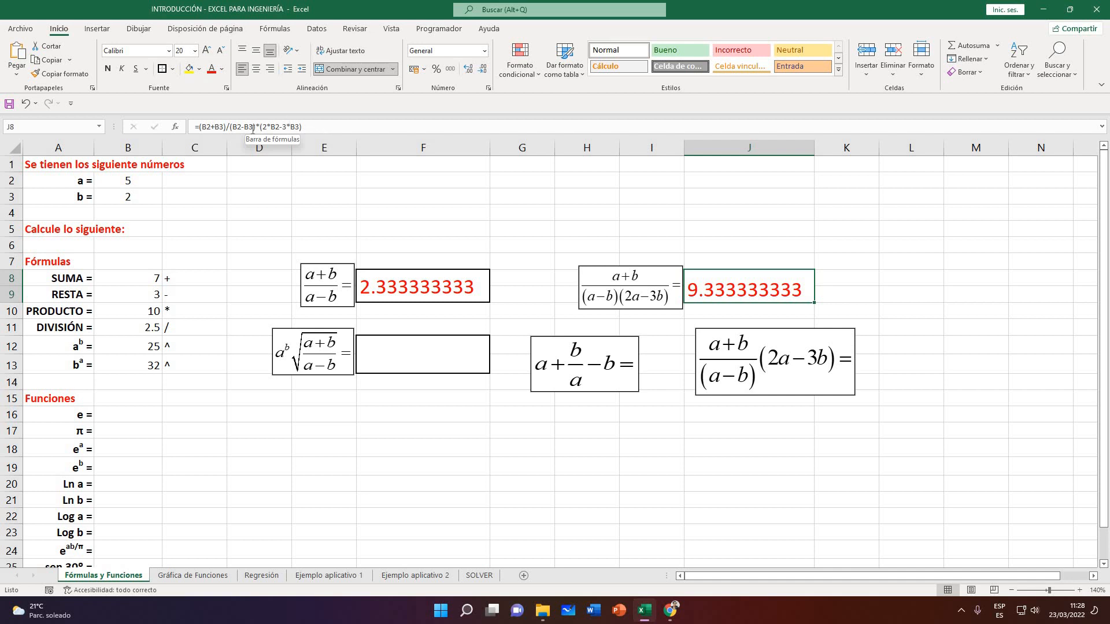
pyautogui.moveTo(255, 126); pyautogui.dragTo(202, 124)
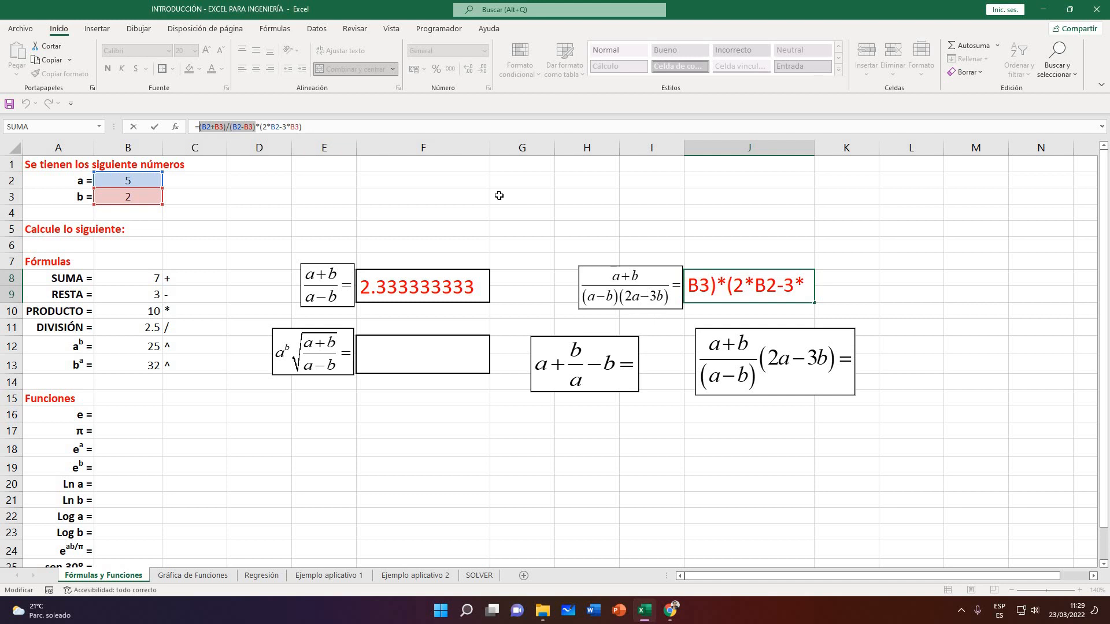
pyautogui.click(230, 126)
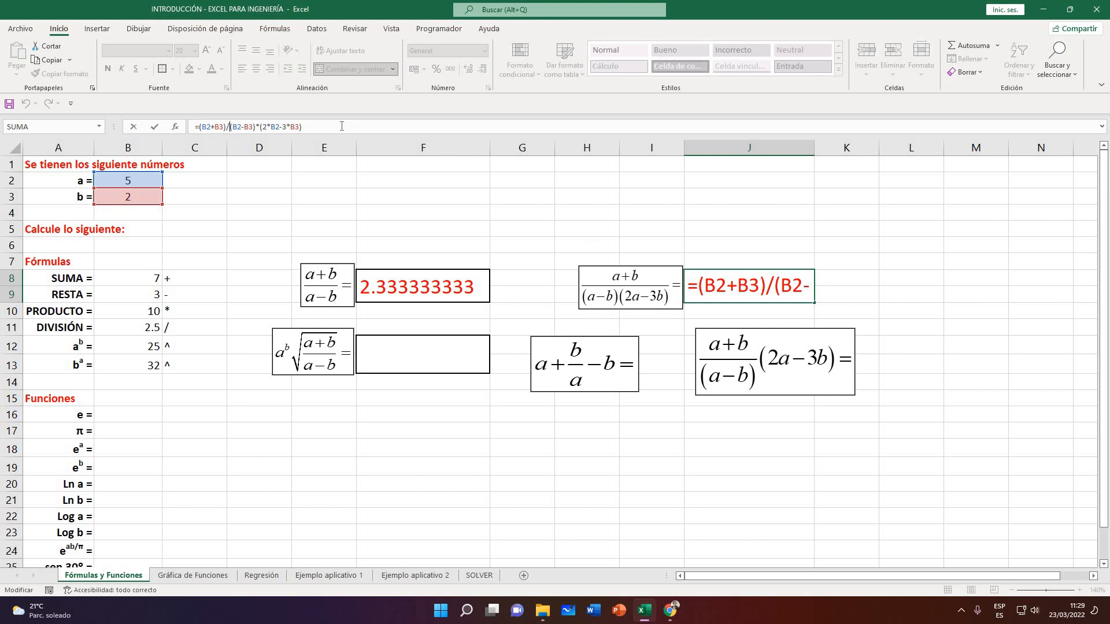
pyautogui.click(372, 131)
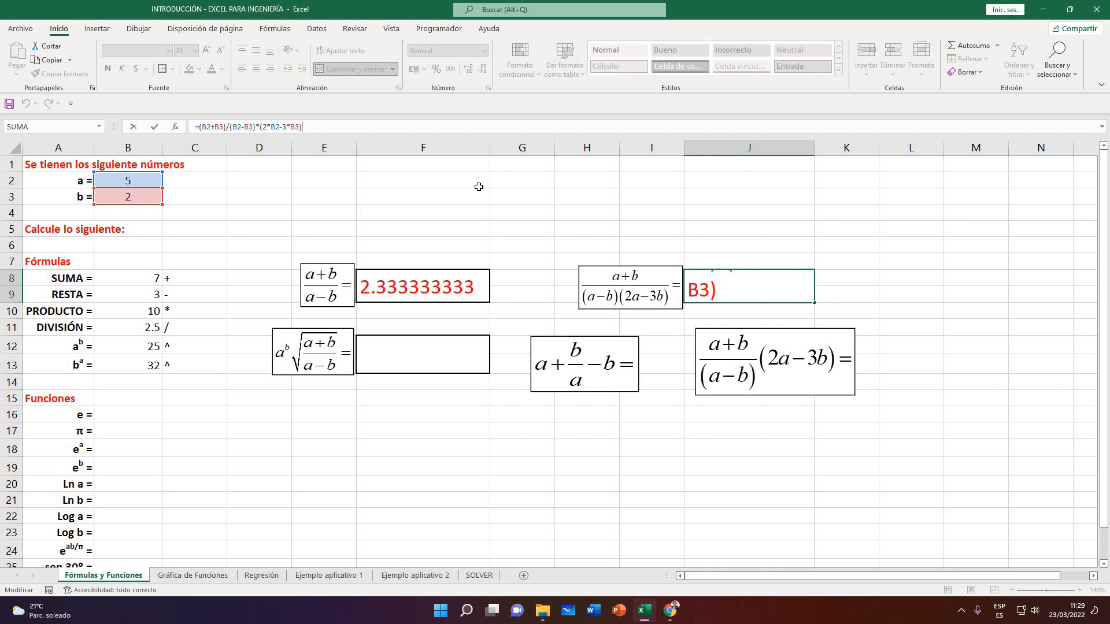
# Restore the outer parentheses around the denominator in J8, confirming the formula as =(B2+B3)/((B2-B3)*(2*B2-3*B3))
pyautogui.click(226, 127)
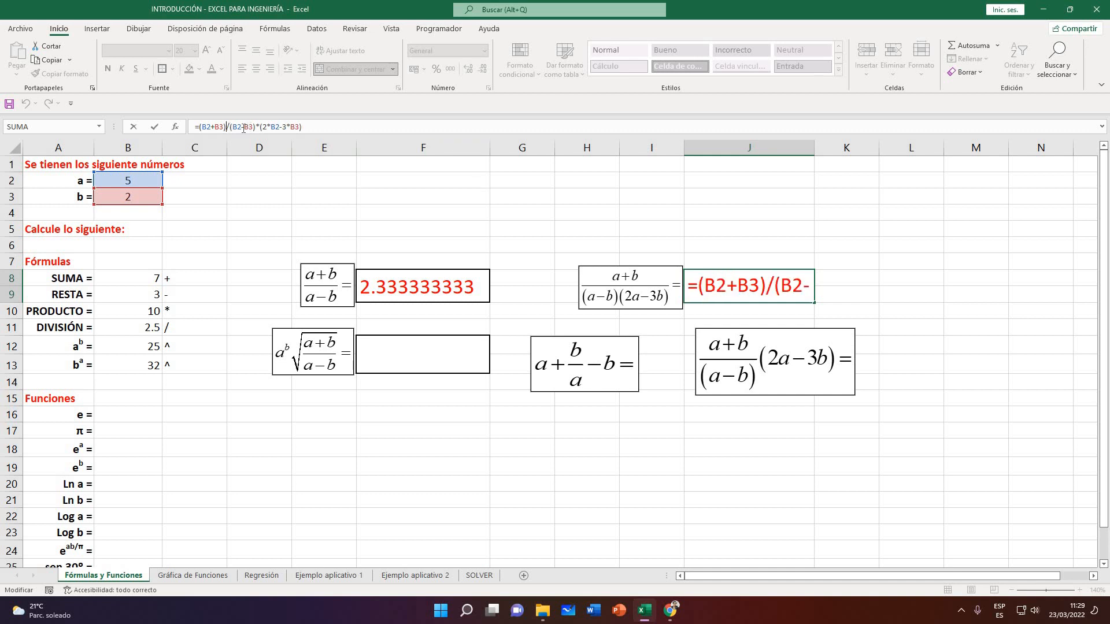
pyautogui.press('Right')
pyautogui.press('Right')
pyautogui.write('(')
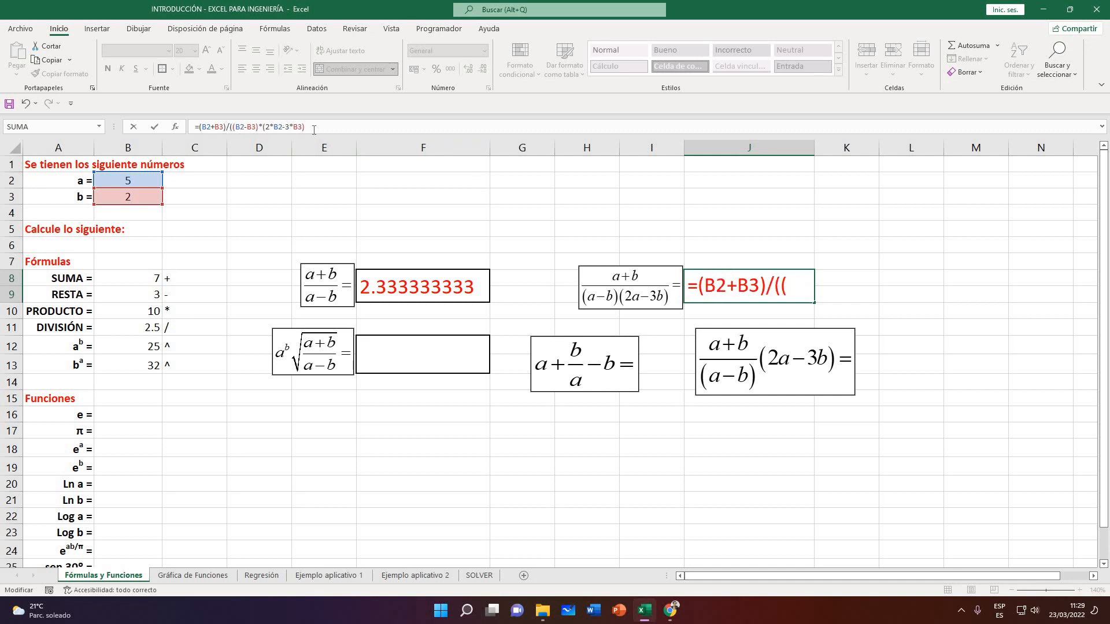
pyautogui.click(314, 127)
pyautogui.write(')')
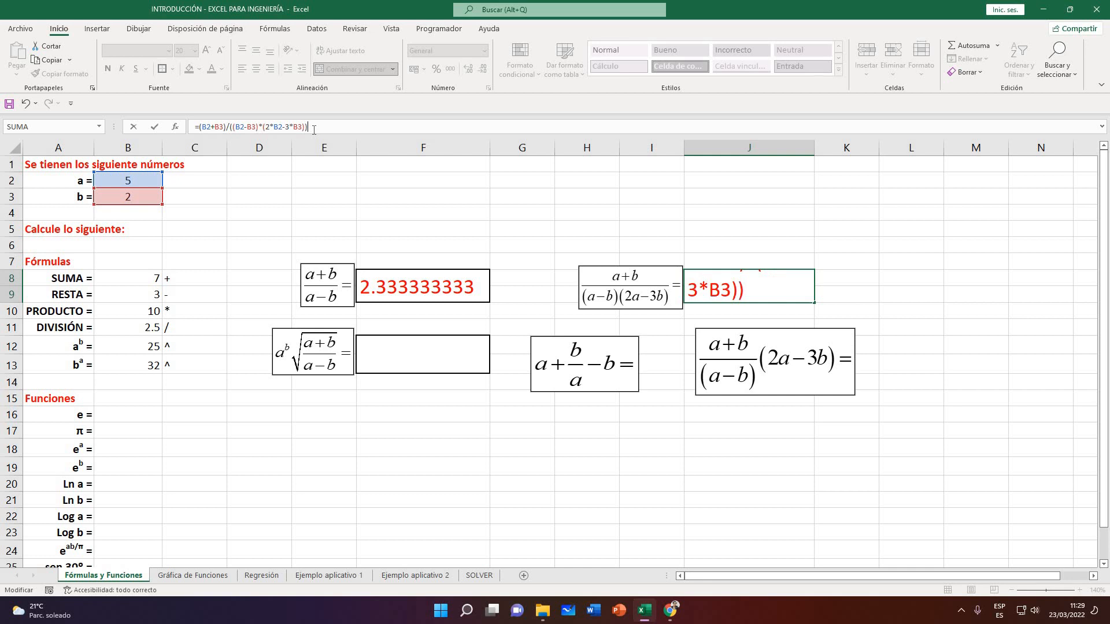
pyautogui.press('Return')
# Shift the two edited equation copies to the right, placing a+b/a-b over columns I-J and the other over columns J-L
pyautogui.click(749, 384)
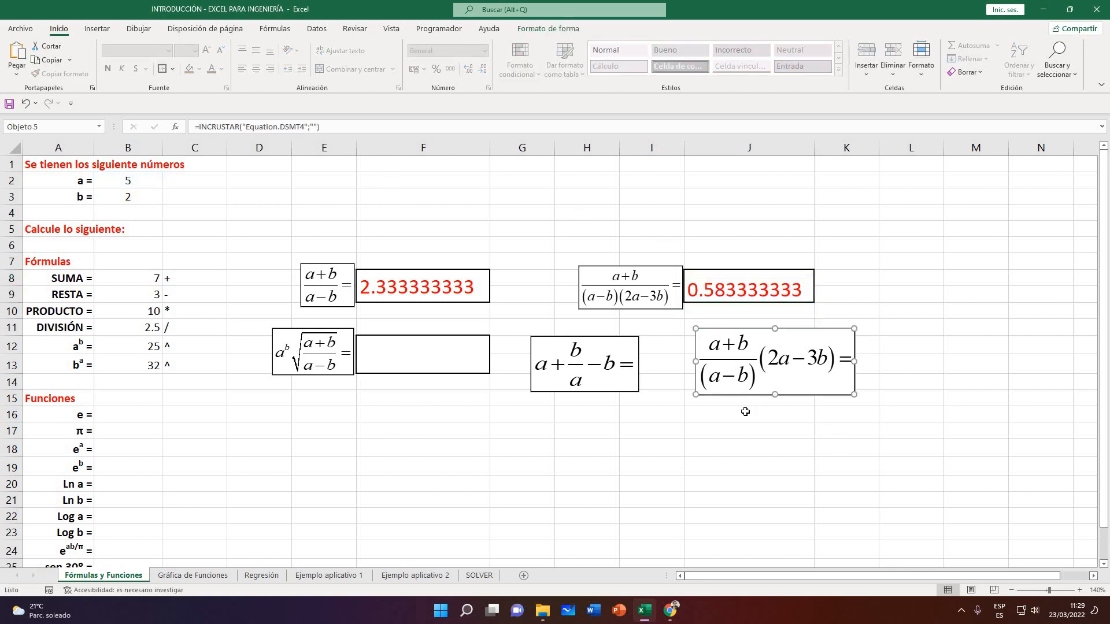
pyautogui.click(833, 448)
pyautogui.moveTo(751, 380); pyautogui.dragTo(825, 387)
pyautogui.click(757, 440)
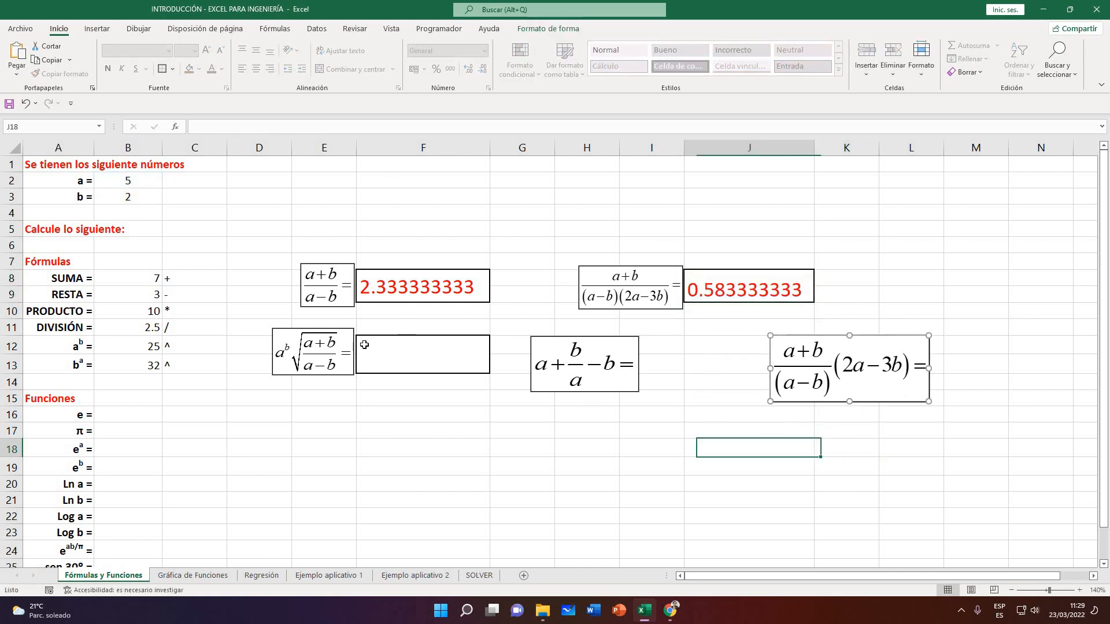
pyautogui.click(391, 358)
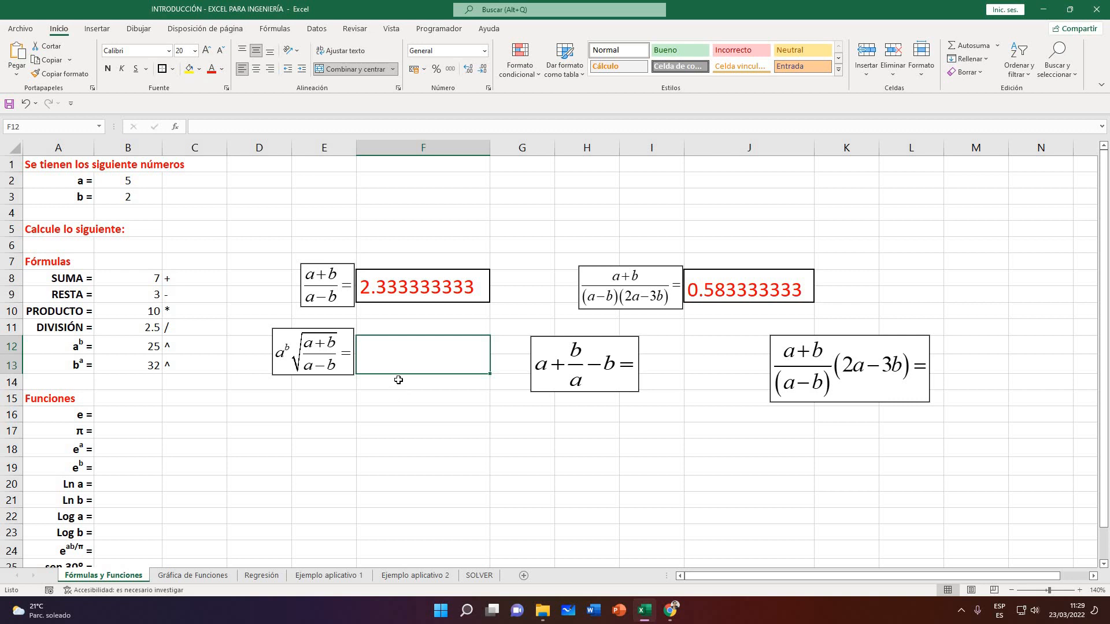
pyautogui.click(399, 380)
pyautogui.click(429, 365)
pyautogui.moveTo(541, 363); pyautogui.dragTo(643, 369)
pyautogui.click(682, 419)
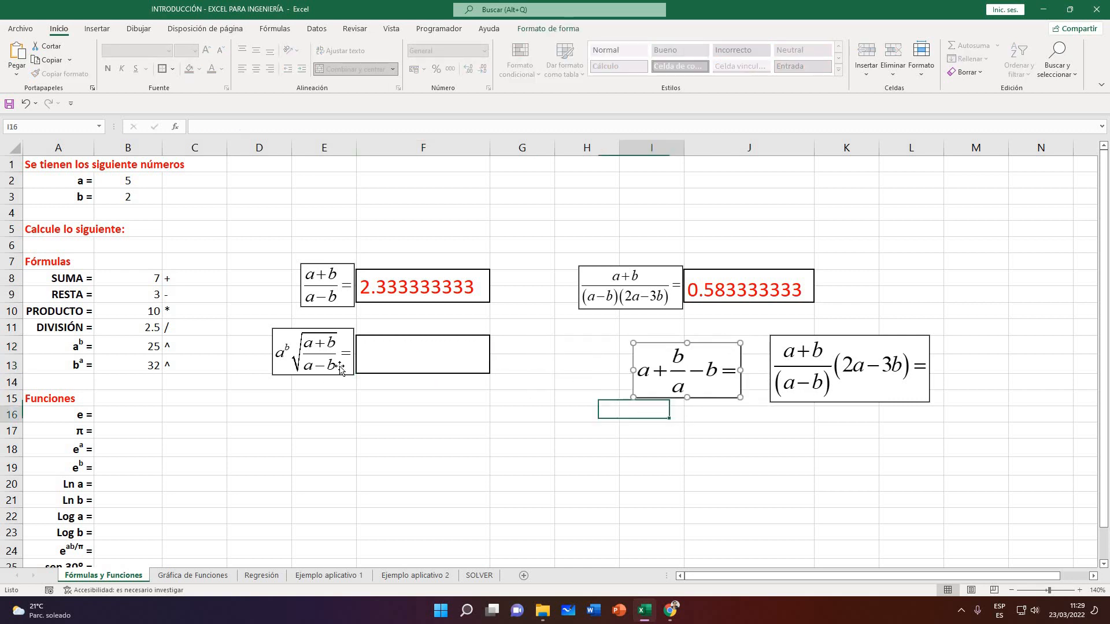
# Start the formula in F12 for a^b times the square root with =B2^B3*
pyautogui.click(281, 354)
pyautogui.click(441, 361)
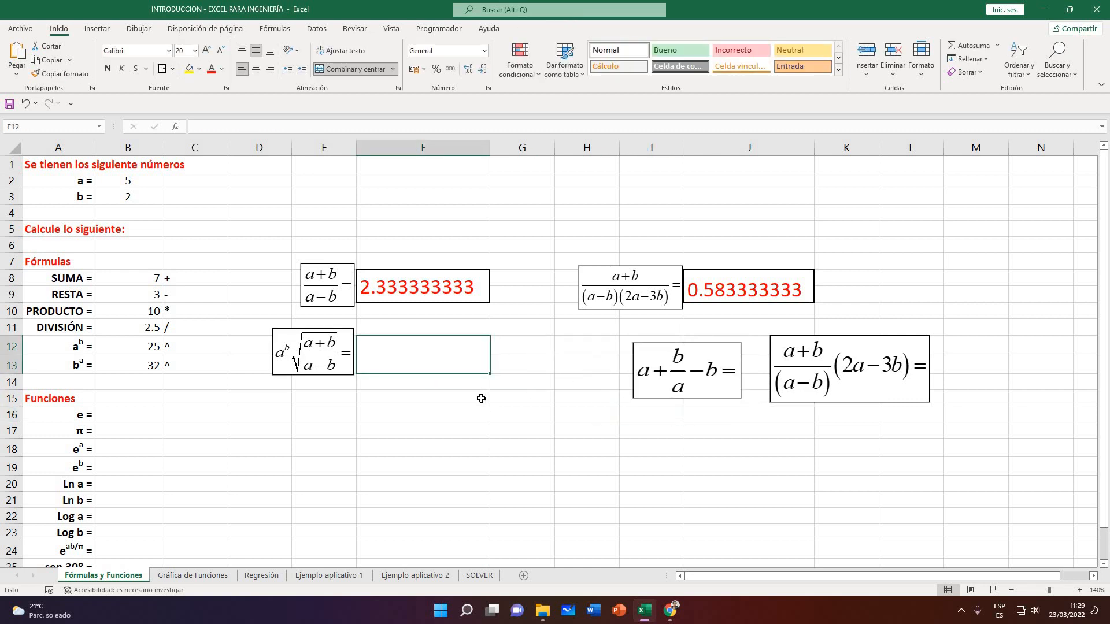
pyautogui.write('=')
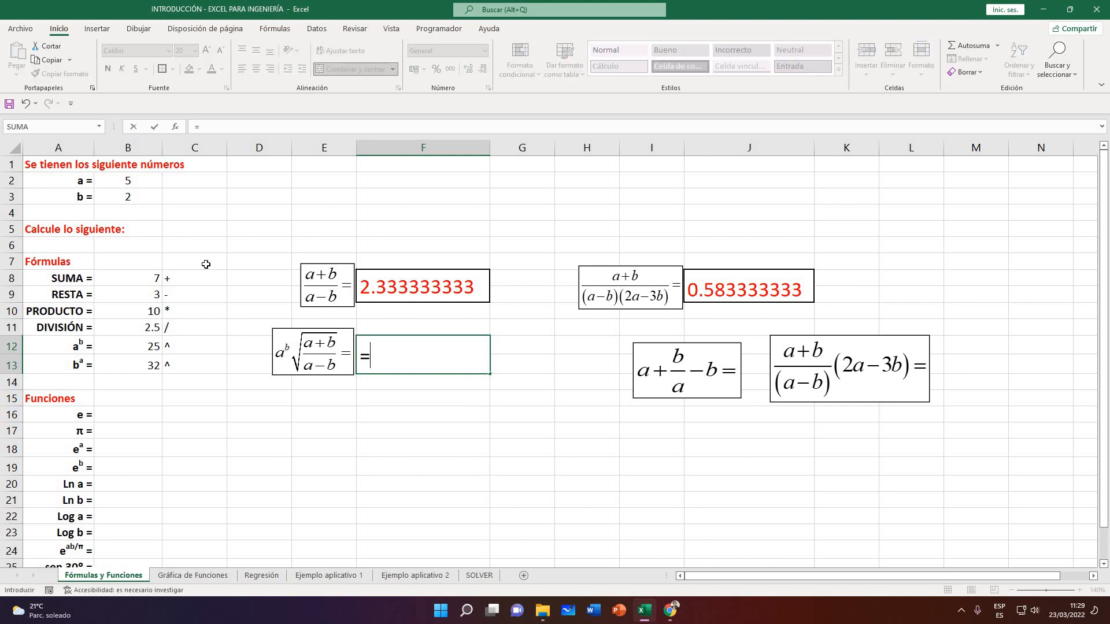
pyautogui.click(128, 182)
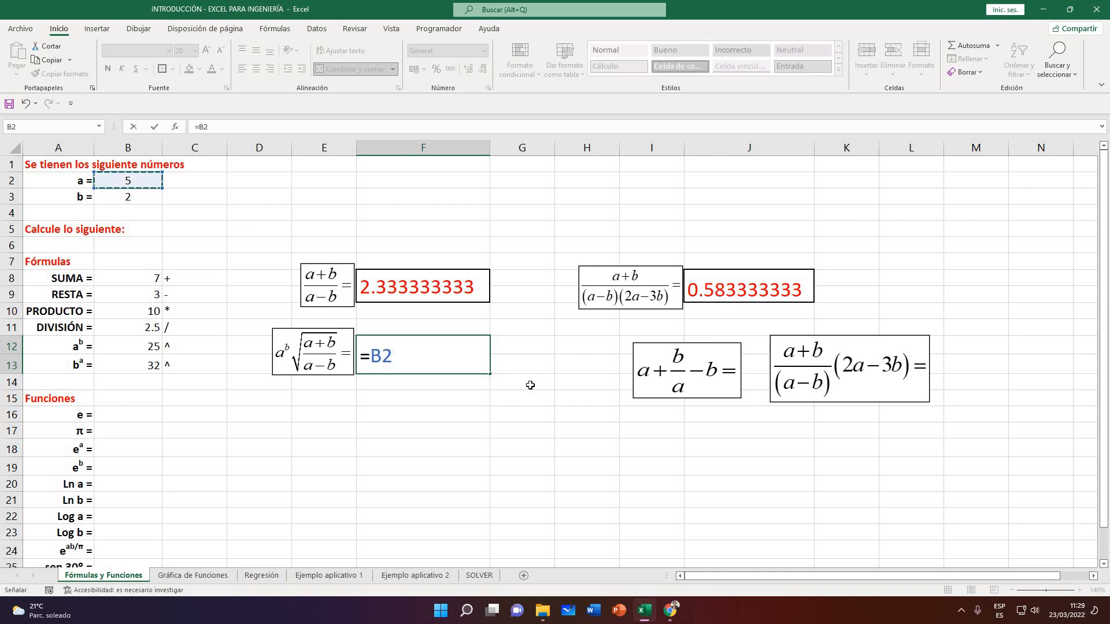
pyautogui.write('^')
pyautogui.click(119, 200)
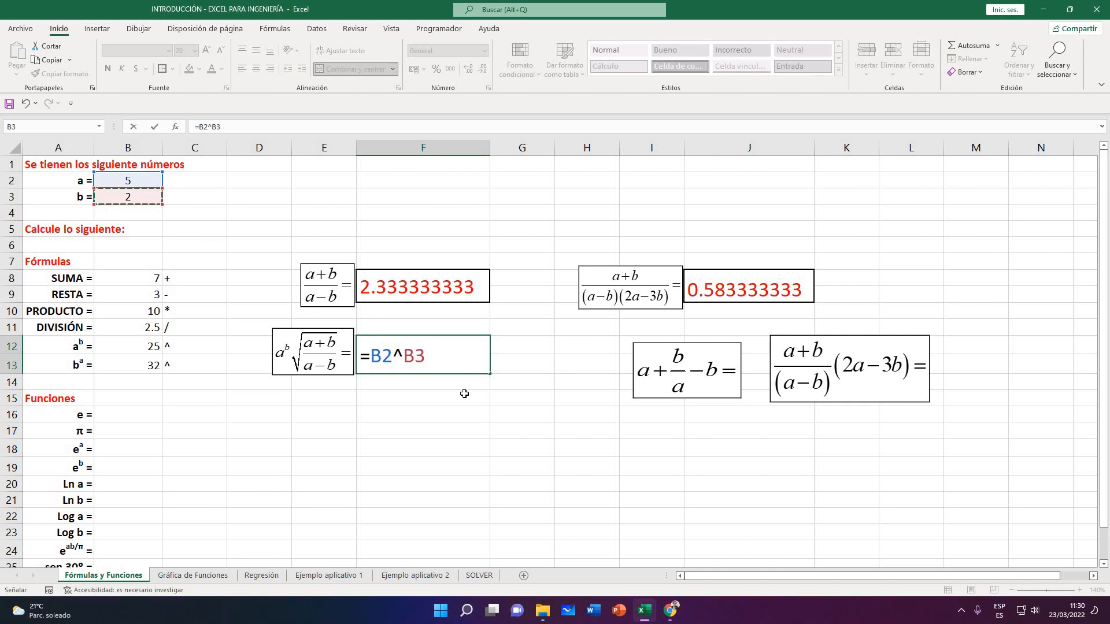
pyautogui.write('*')
# Replace B2^B3 in the F12 formula with the reference B12 and append ()^0.5 for the square root
pyautogui.moveTo(375, 359); pyautogui.dragTo(427, 358)
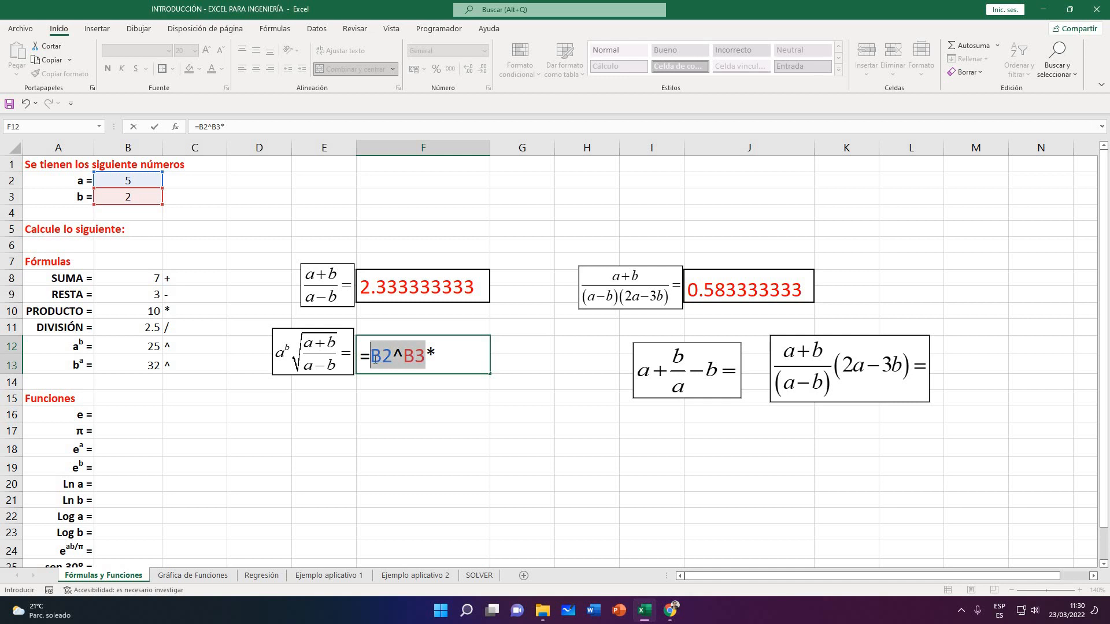
pyautogui.press('BackSpace')
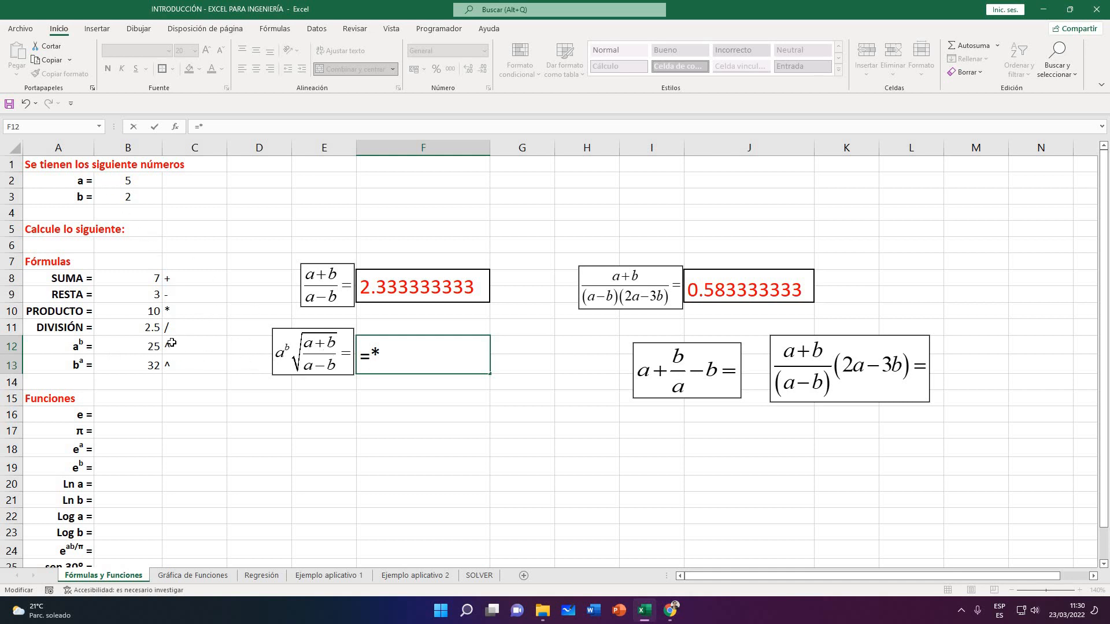
pyautogui.click(135, 347)
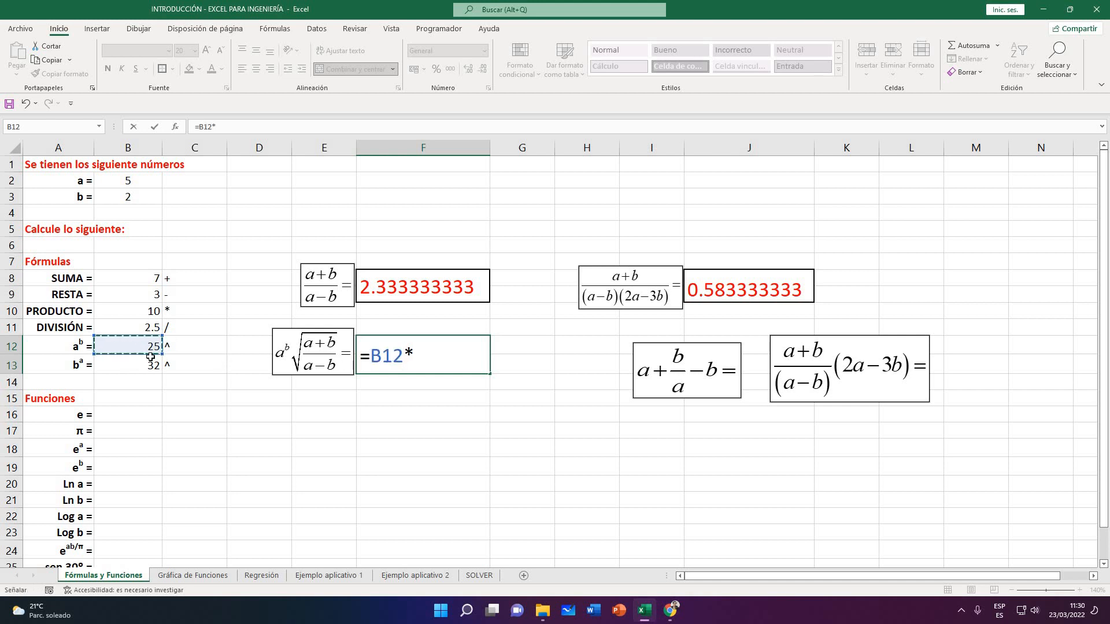
pyautogui.click(430, 352)
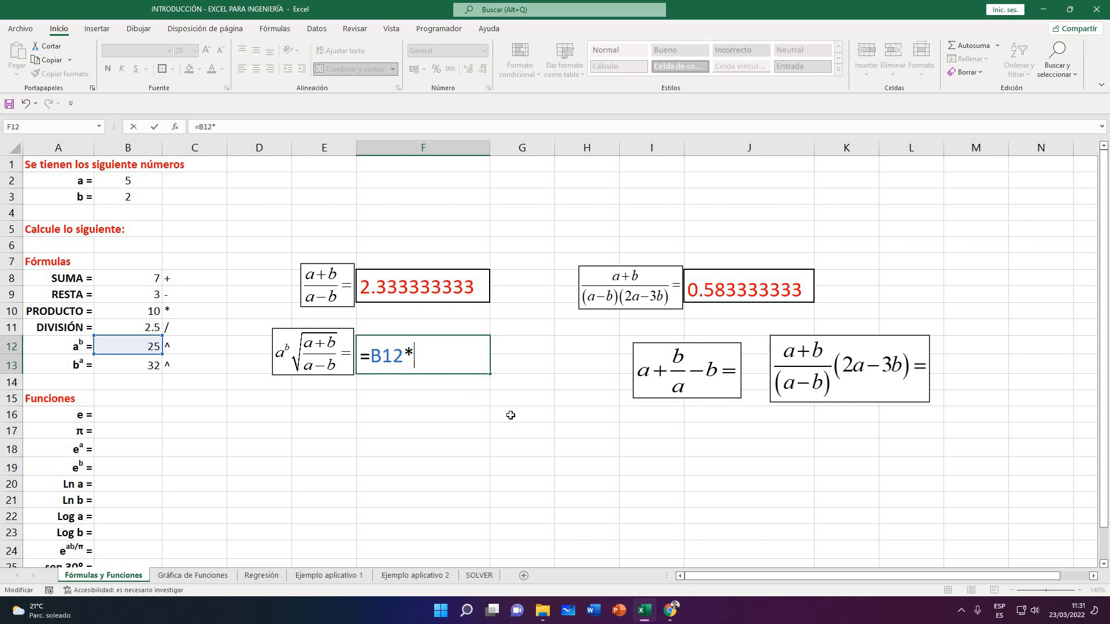
pyautogui.write('()^0.5')
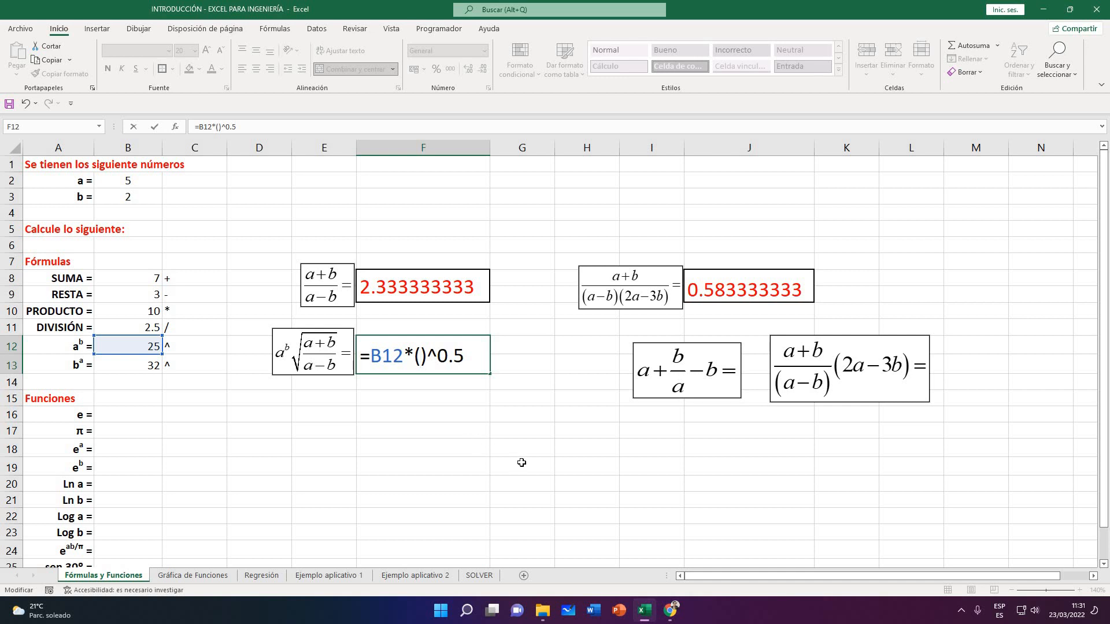
pyautogui.write('()')
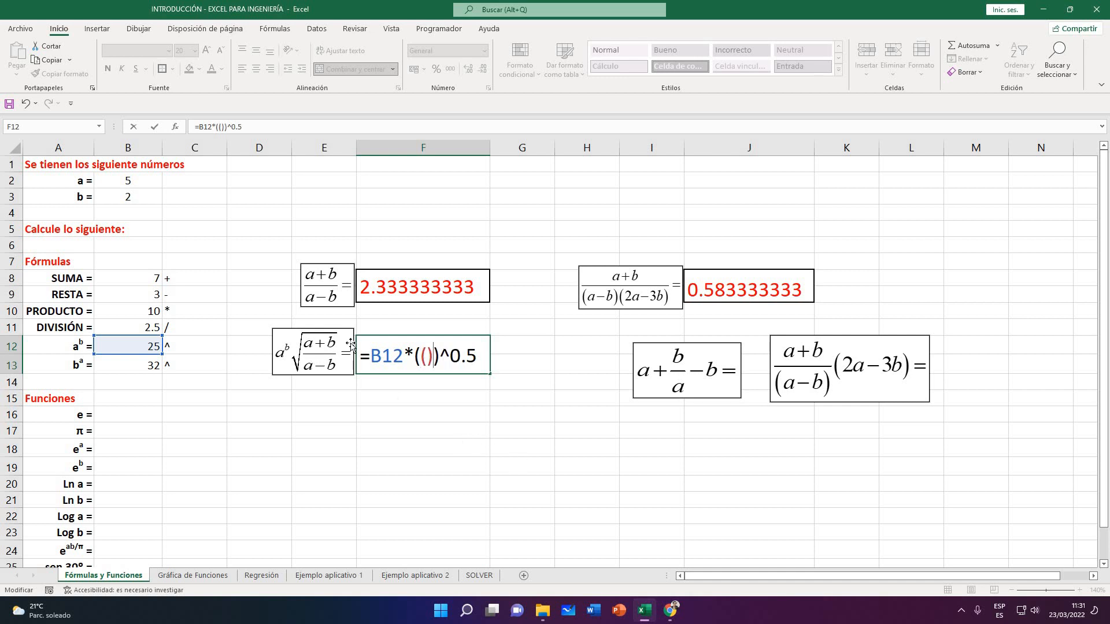
pyautogui.write('/()')
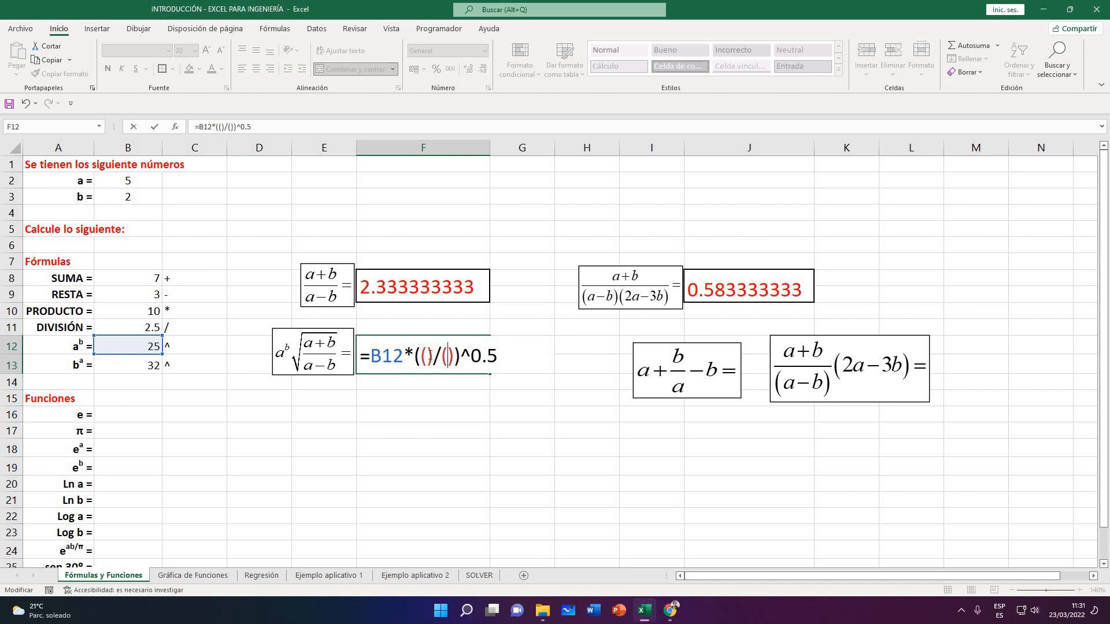
pyautogui.hotkey('shift', 'Left')
pyautogui.hotkey('shift', 'Left')
pyautogui.hotkey('shift', 'Left')
pyautogui.hotkey('shift', 'Left')
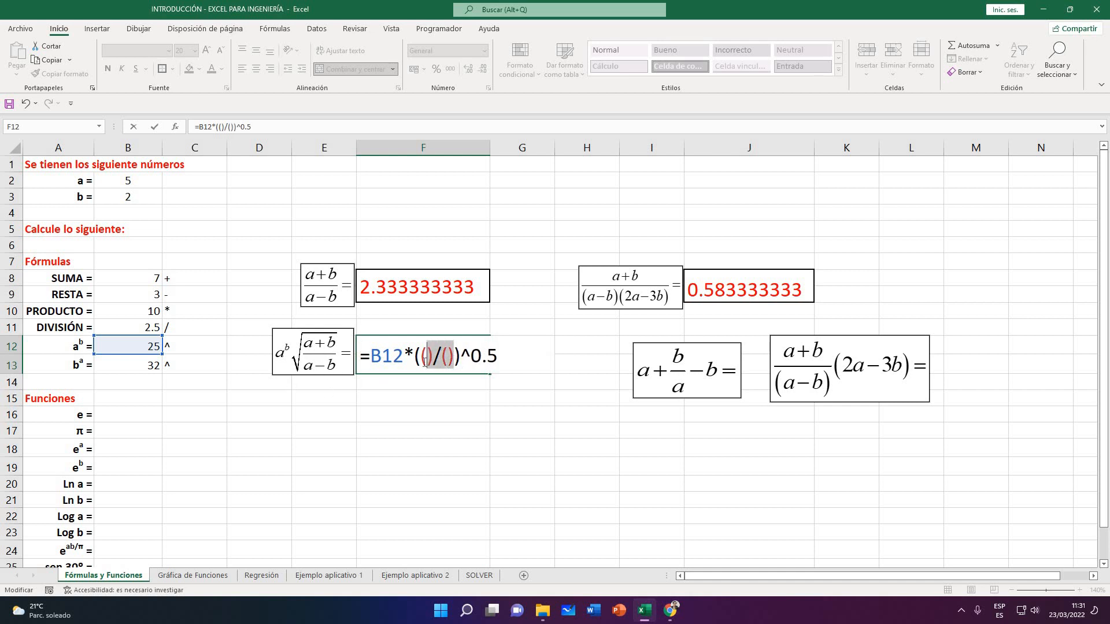
pyautogui.press('BackSpace')
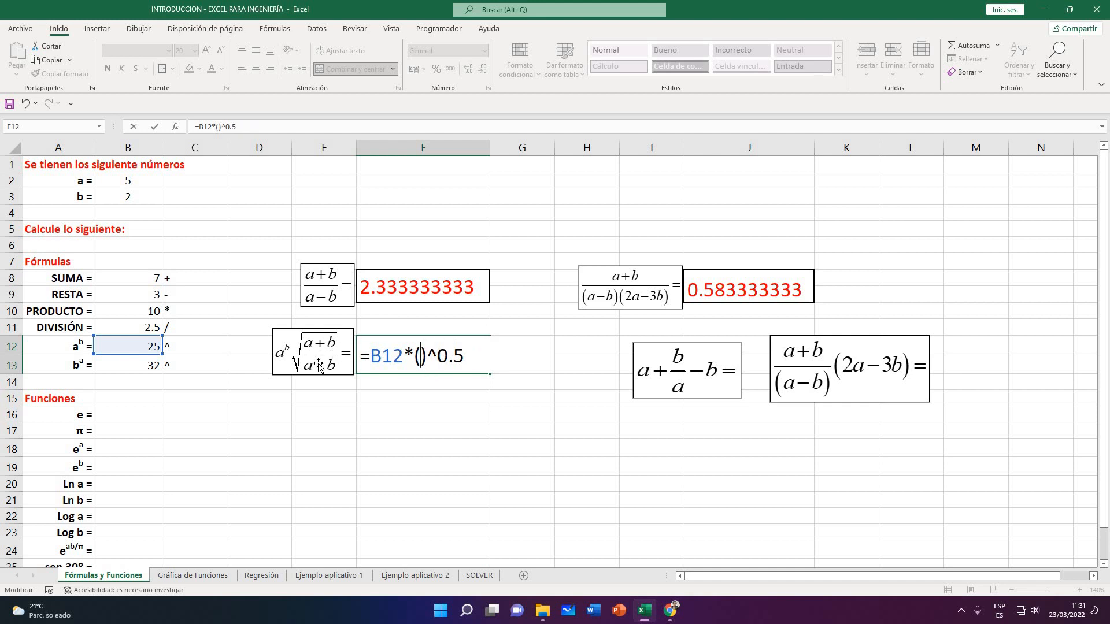
# Insert the reference F8 inside the root's parentheses and confirm the F12 formula as =B12*(F8)^0.5
pyautogui.click(407, 290)
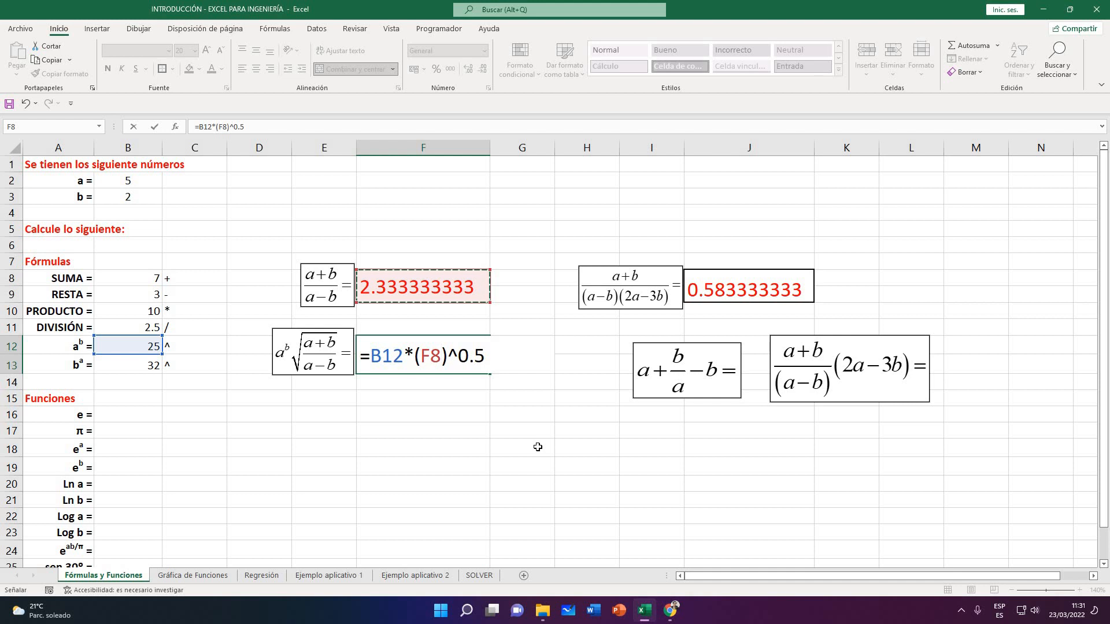
pyautogui.press('Return')
pyautogui.press('Up')
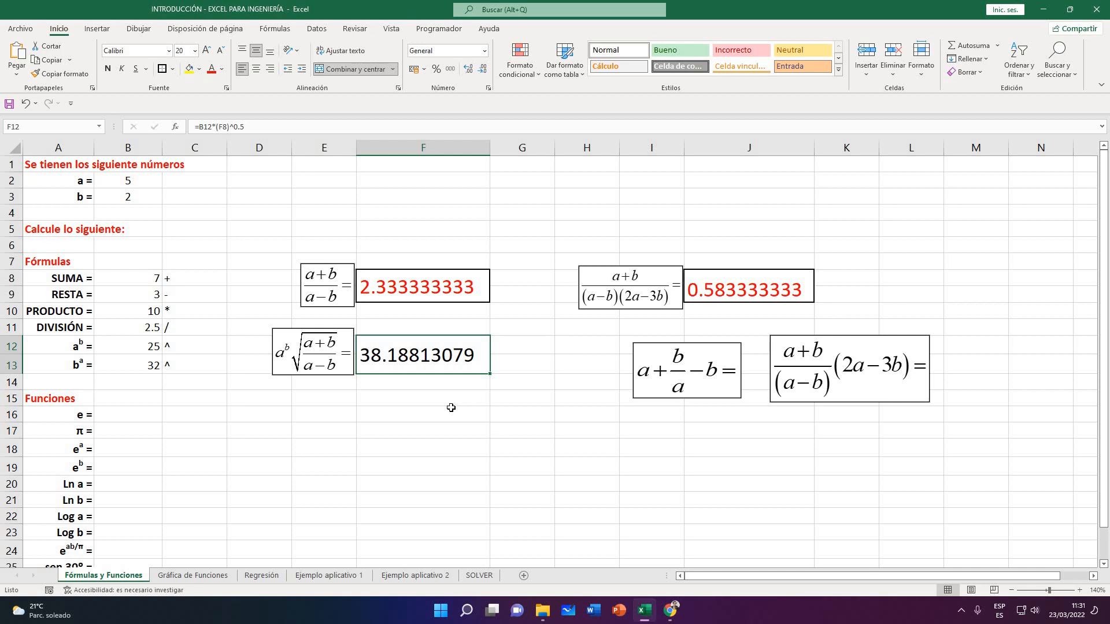
pyautogui.click(421, 398)
pyautogui.click(405, 351)
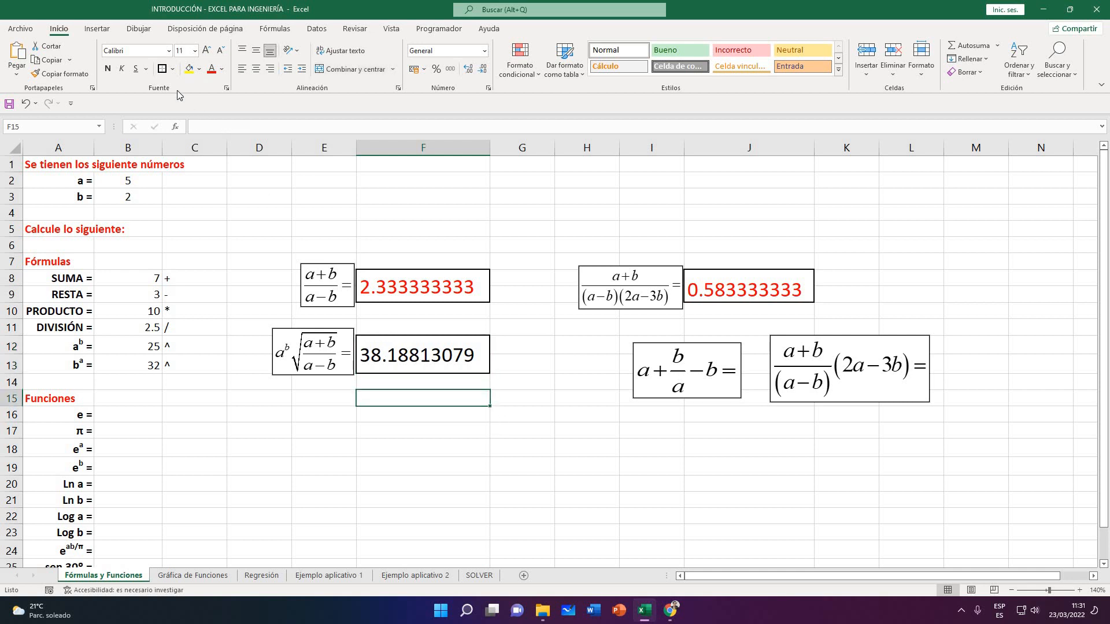
# Apply the red font colour to the a^b square-root result in F12
pyautogui.click(212, 69)
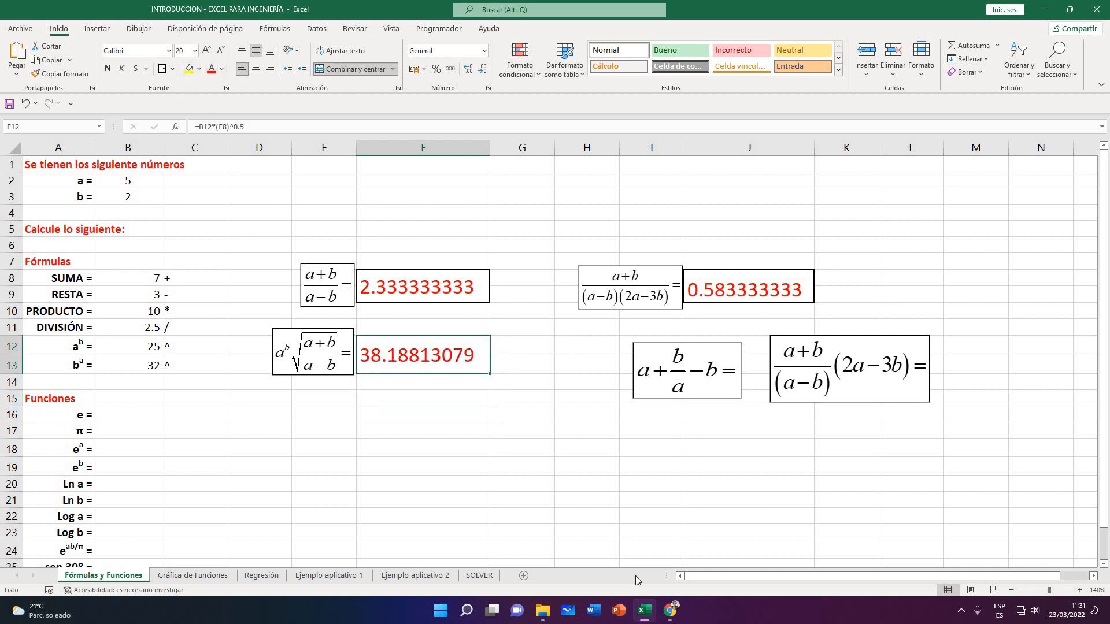
# Switch to the Google Meet call in Chrome, check the chat messages, close the chat and return to the Excel workbook
pyautogui.moveTo(672, 612)
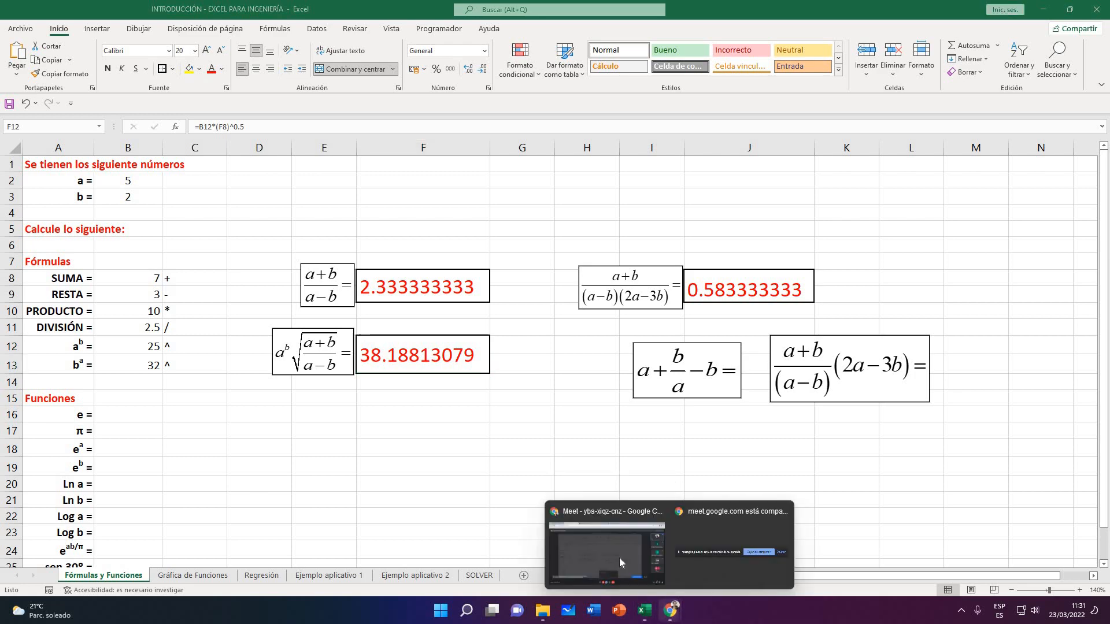
pyautogui.click(619, 558)
pyautogui.click(1051, 575)
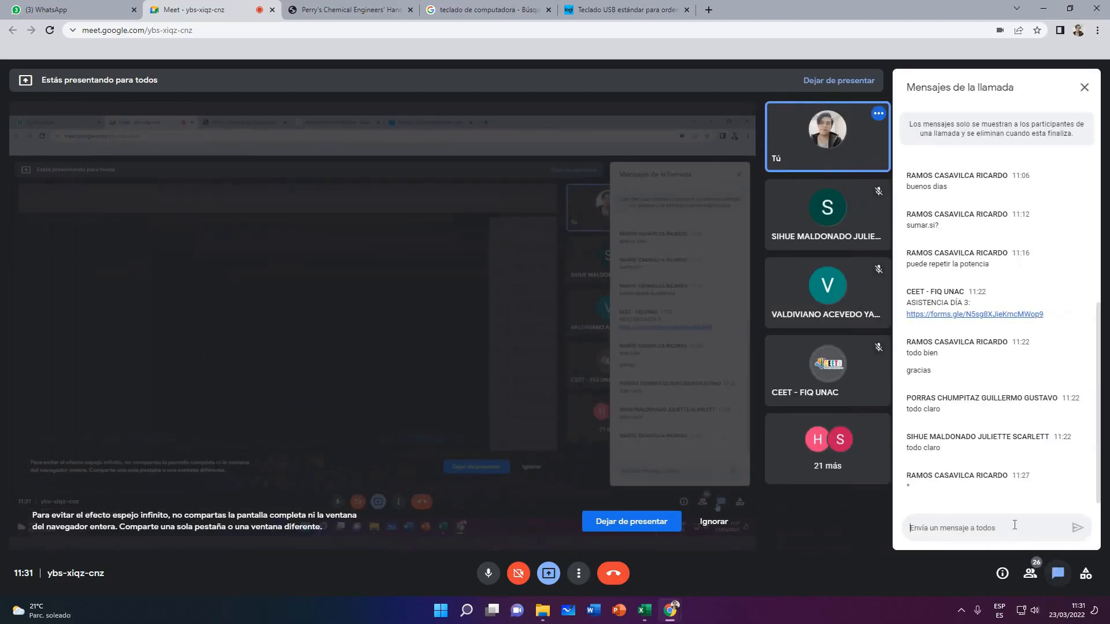
pyautogui.click(1058, 580)
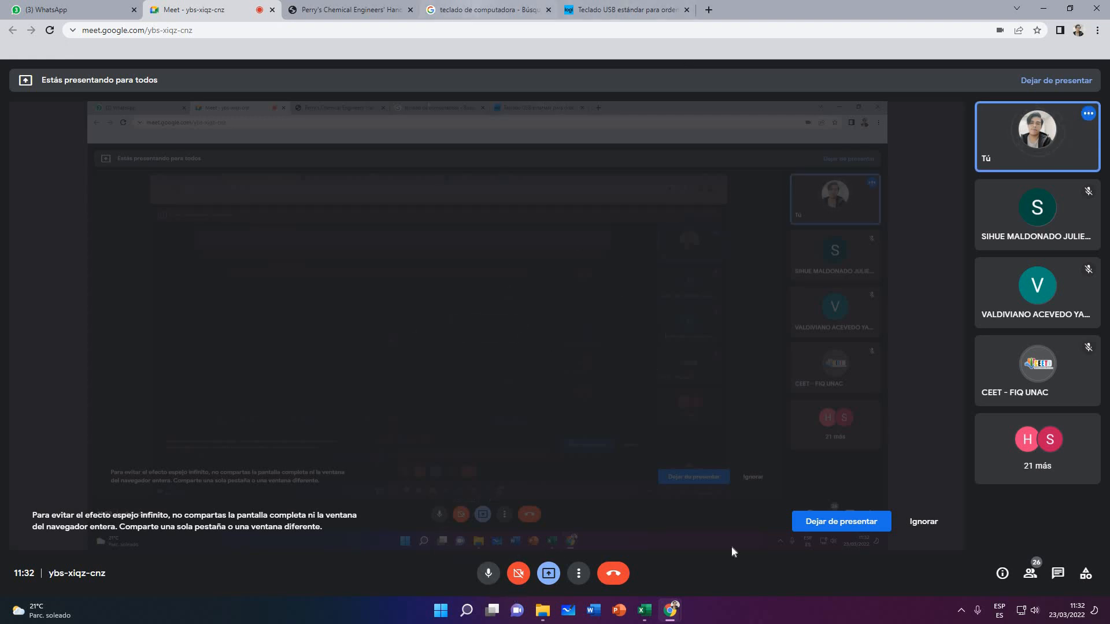
pyautogui.click(654, 613)
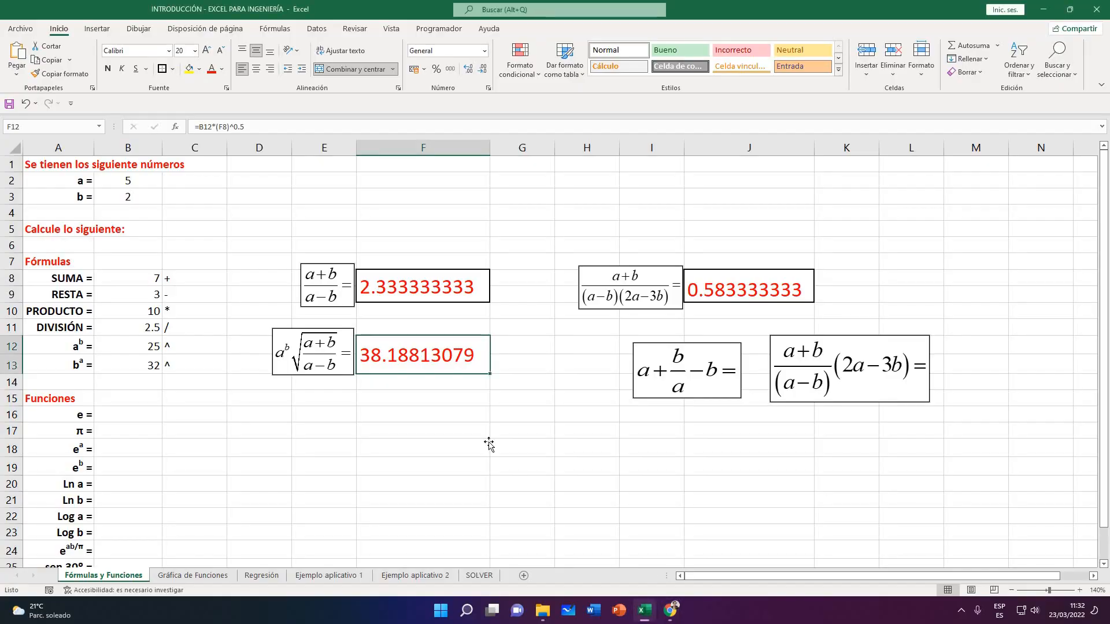
# Review the formulas in F8 and F12, including which cells the F12 formula references
pyautogui.click(489, 446)
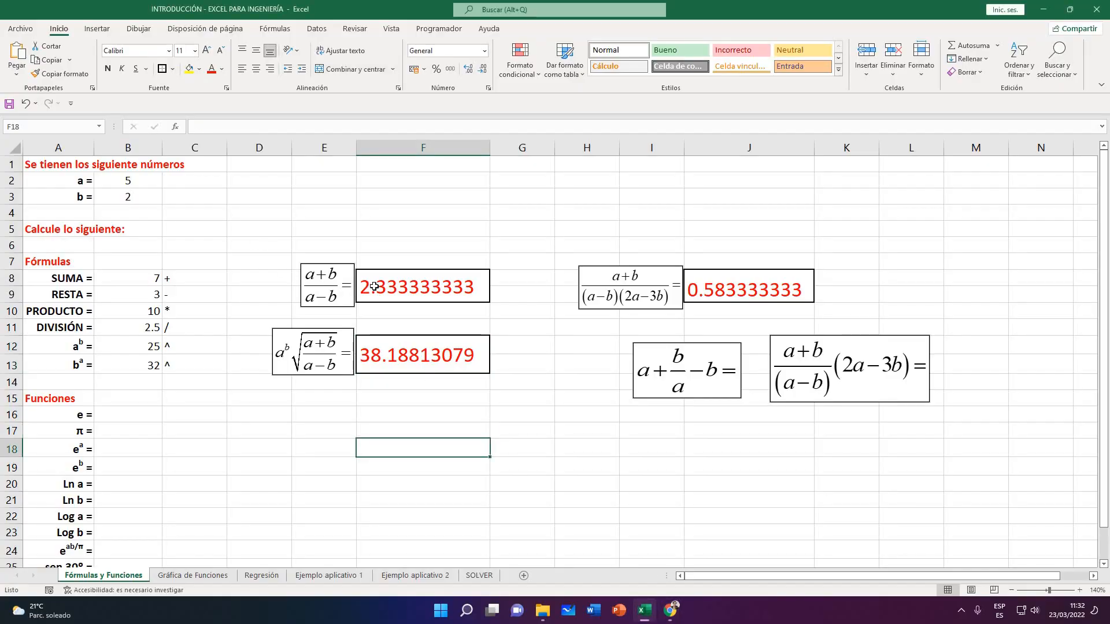
pyautogui.click(443, 296)
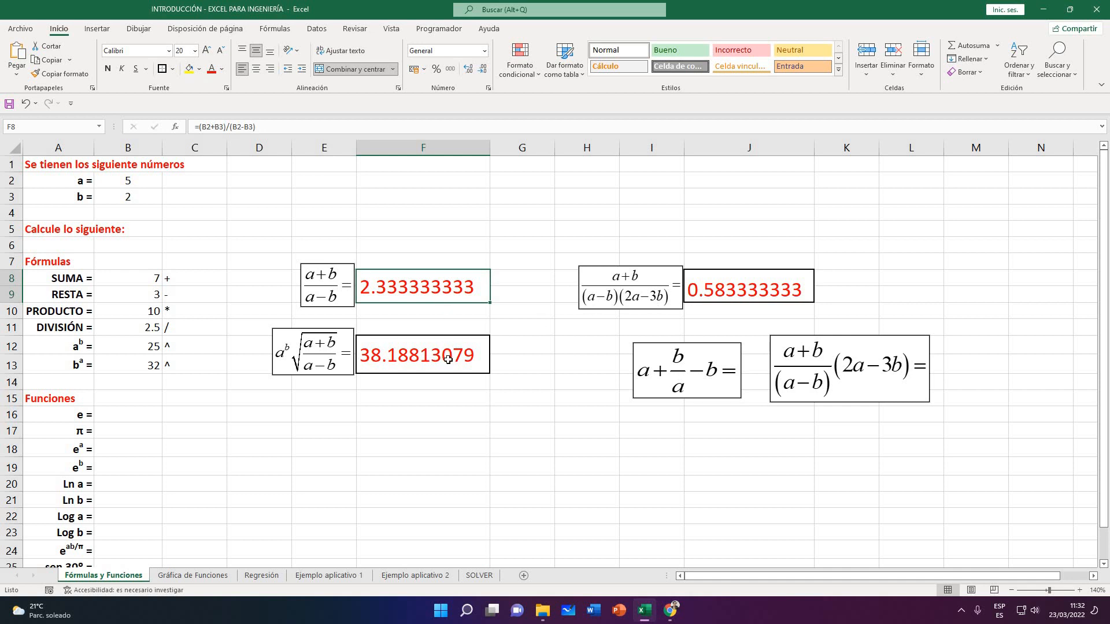
pyautogui.click(513, 377)
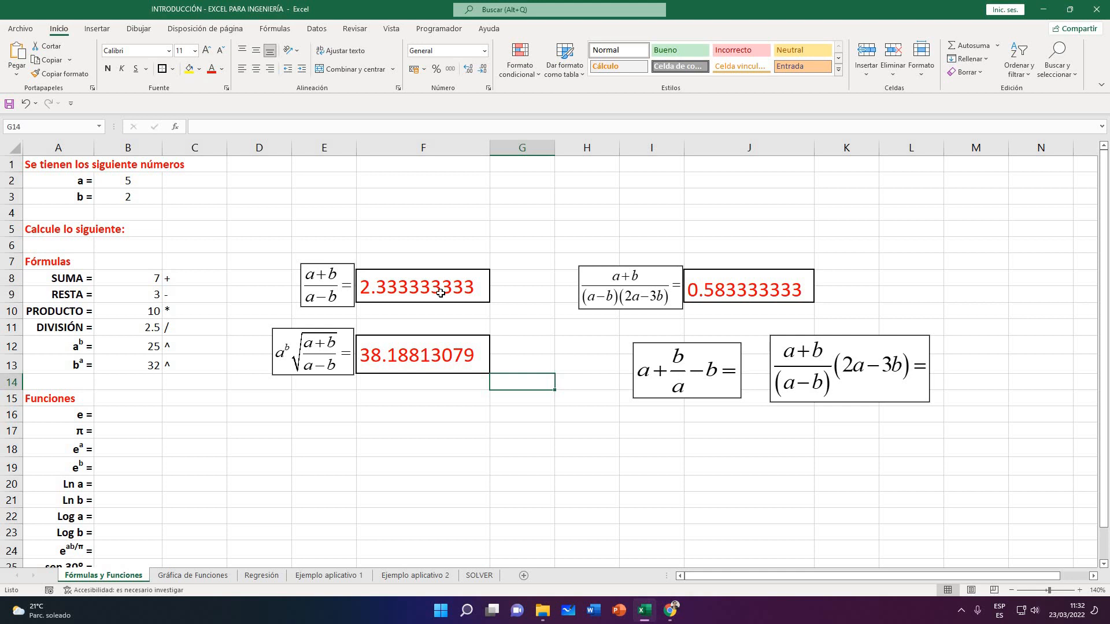
pyautogui.click(443, 294)
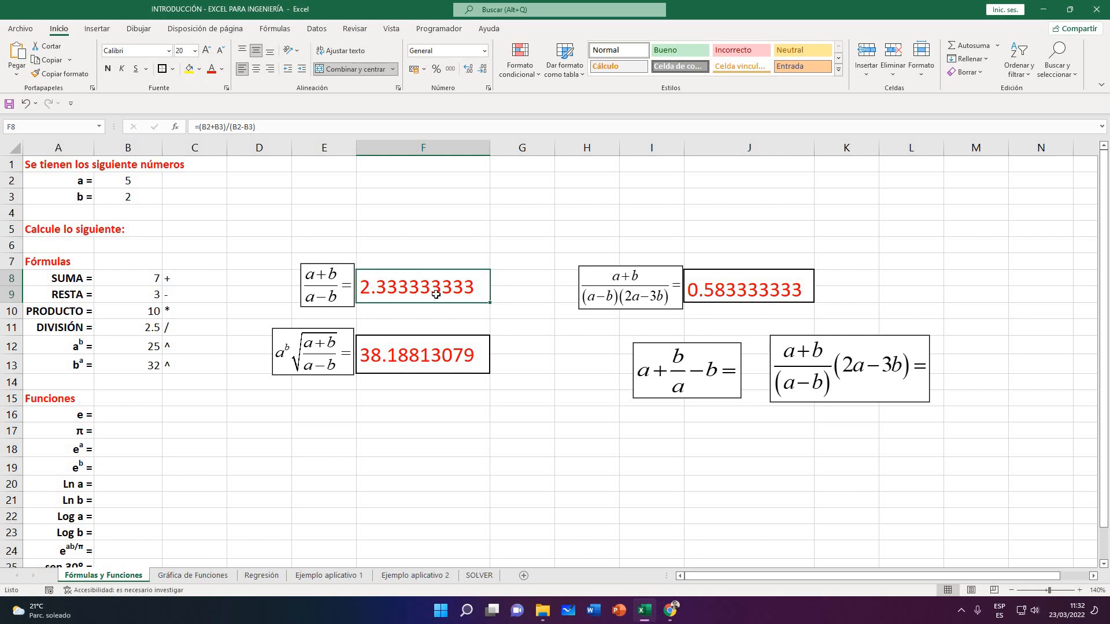
pyautogui.click(405, 370)
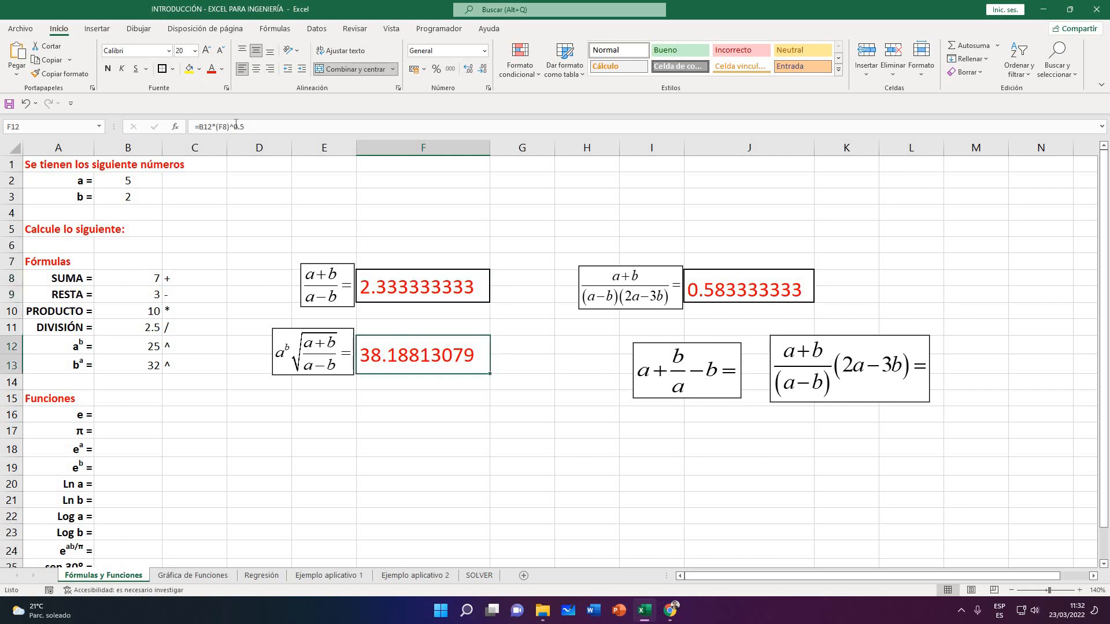
pyautogui.click(256, 125)
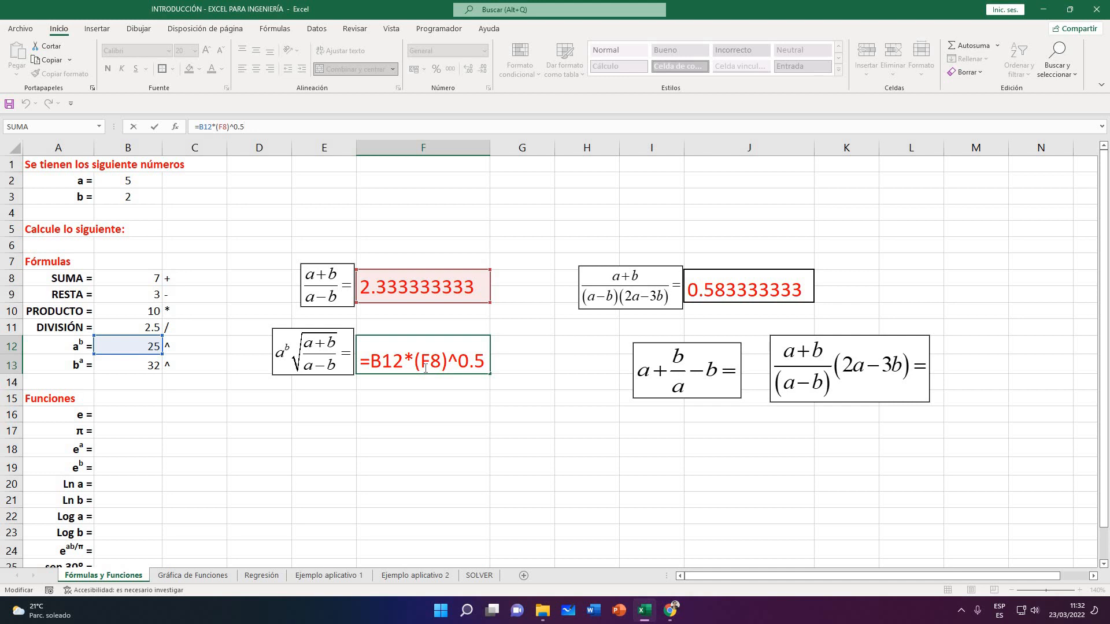
pyautogui.press('Return')
pyautogui.click(417, 293)
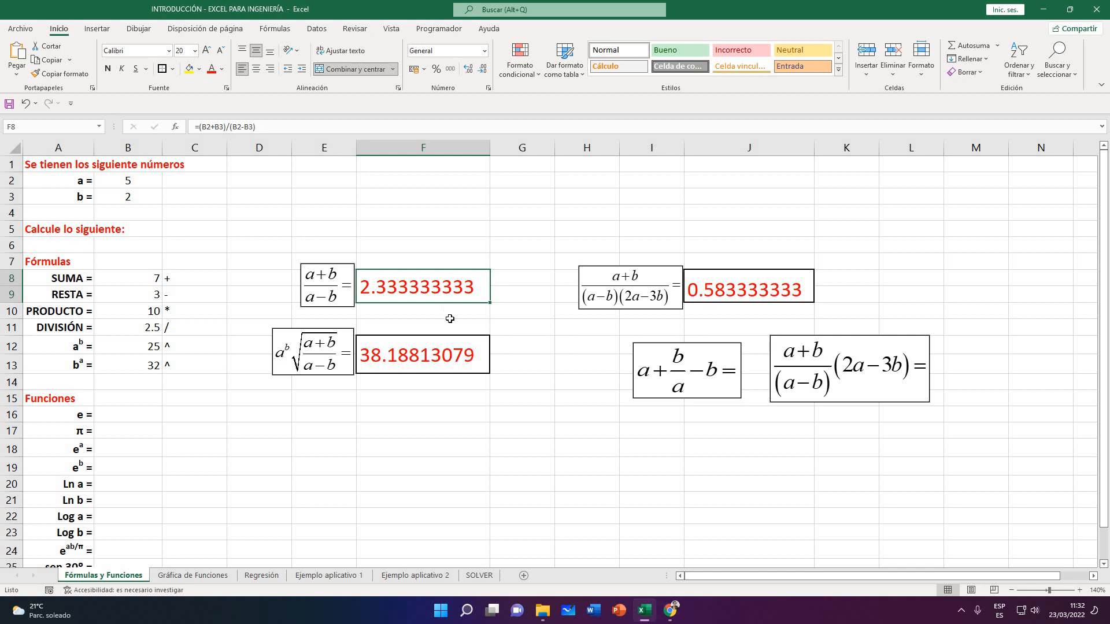
pyautogui.keyDown('ctrl'); pyautogui.click(442, 348); pyautogui.keyUp('ctrl')
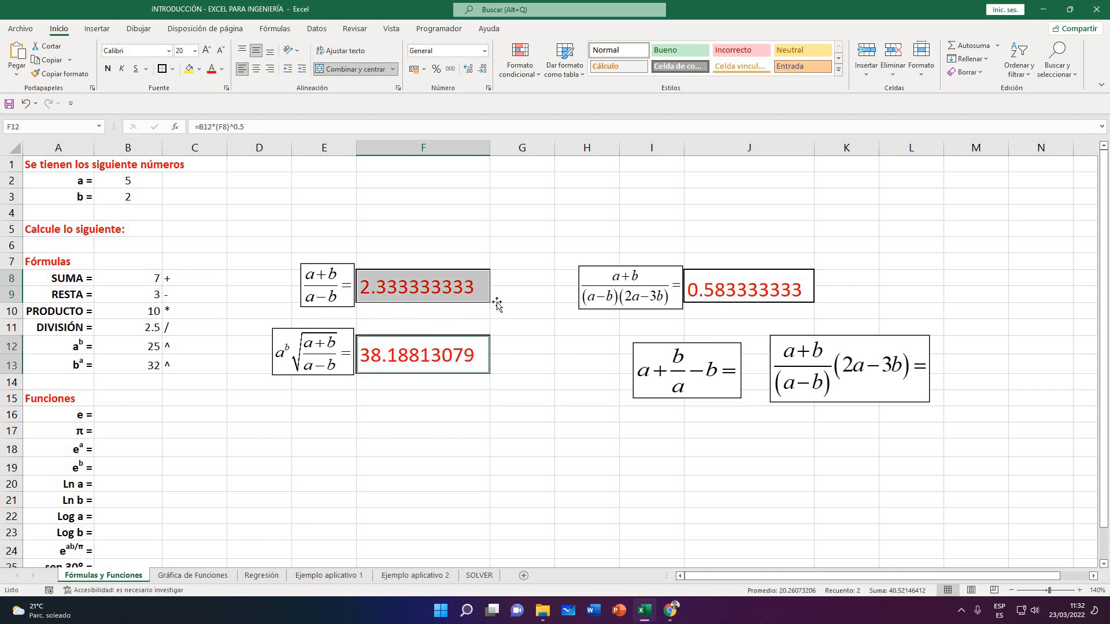
pyautogui.click(496, 301)
# Reduce the displayed decimals of the (a+b)/(a-b) result in F8 to four places
pyautogui.click(416, 294)
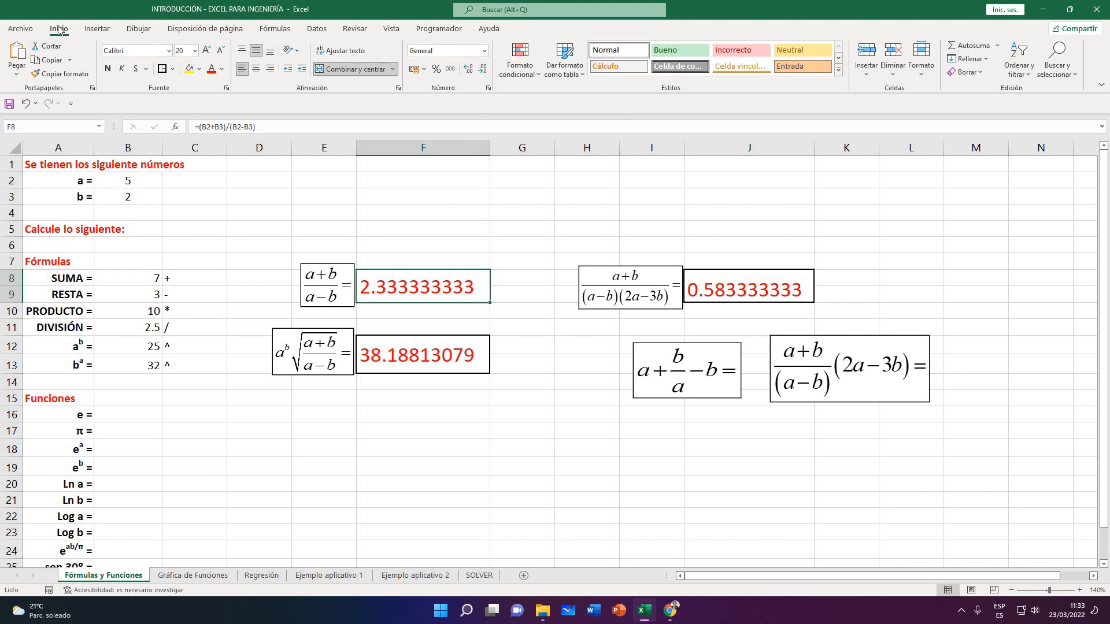
pyautogui.click(484, 75)
pyautogui.click(484, 75)
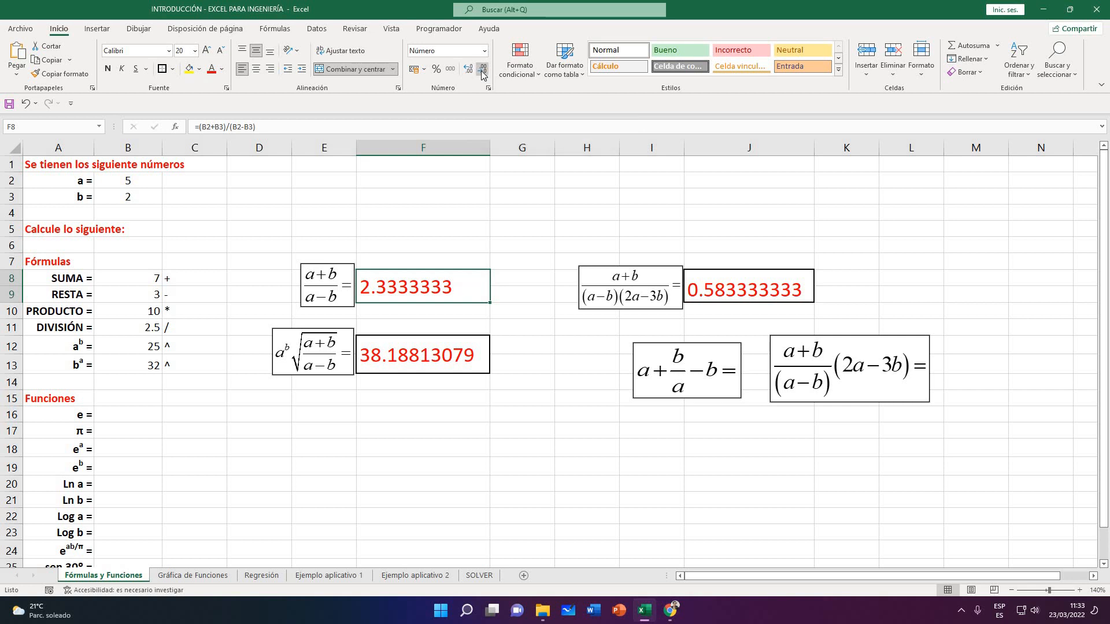
pyautogui.click(484, 75)
pyautogui.click(483, 76)
pyautogui.click(483, 75)
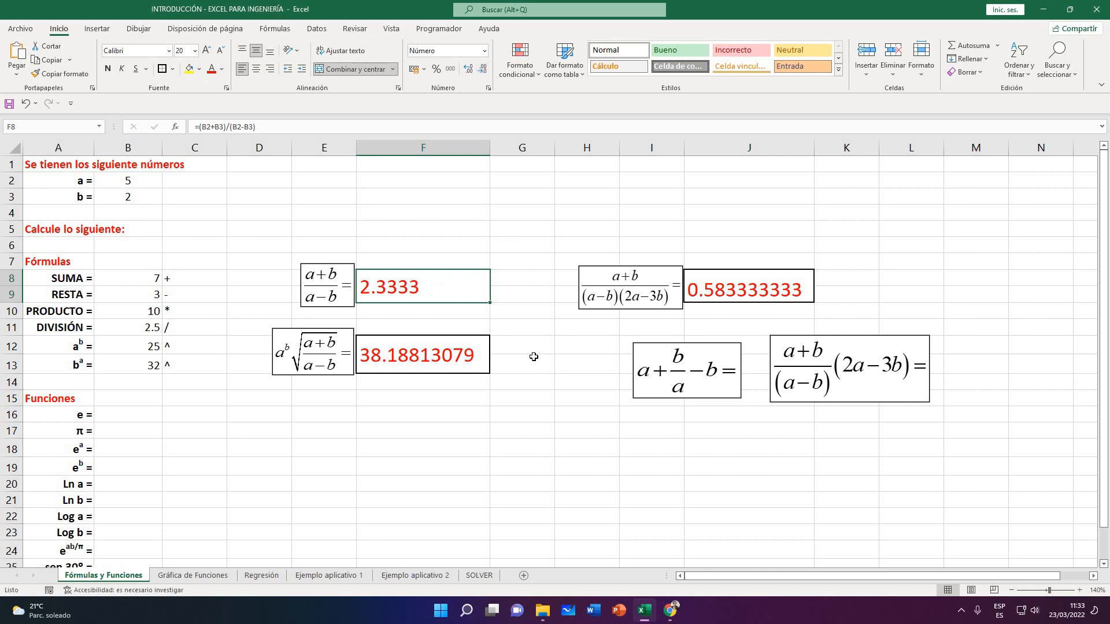
# Reduce the displayed decimals of the square-root result in F12 to four places
pyautogui.click(468, 368)
pyautogui.click(422, 395)
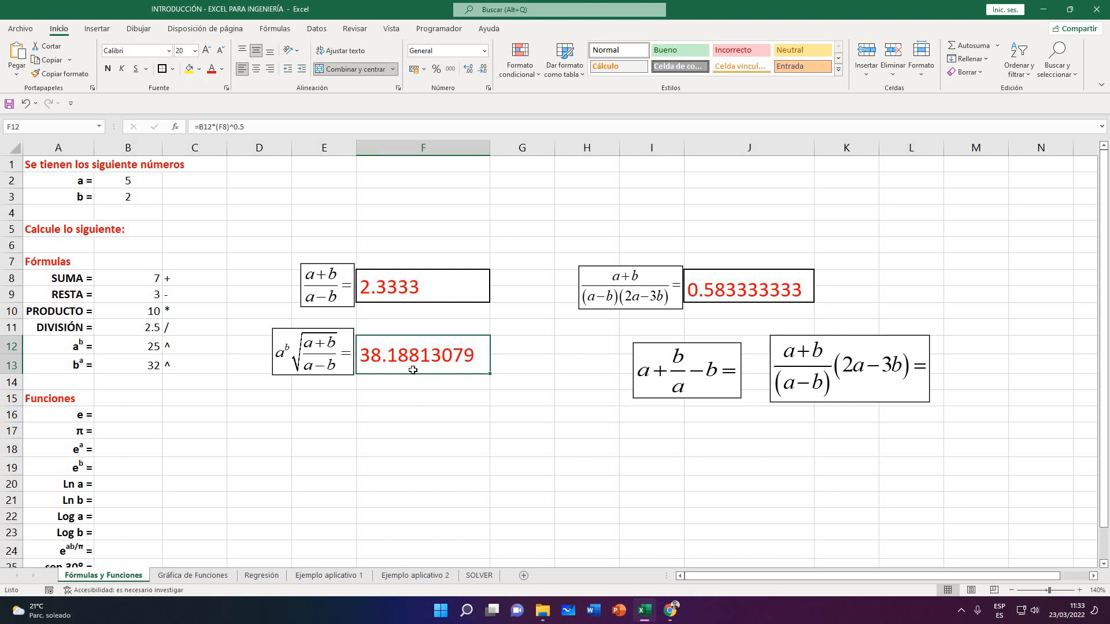
pyautogui.click(415, 370)
pyautogui.click(482, 73)
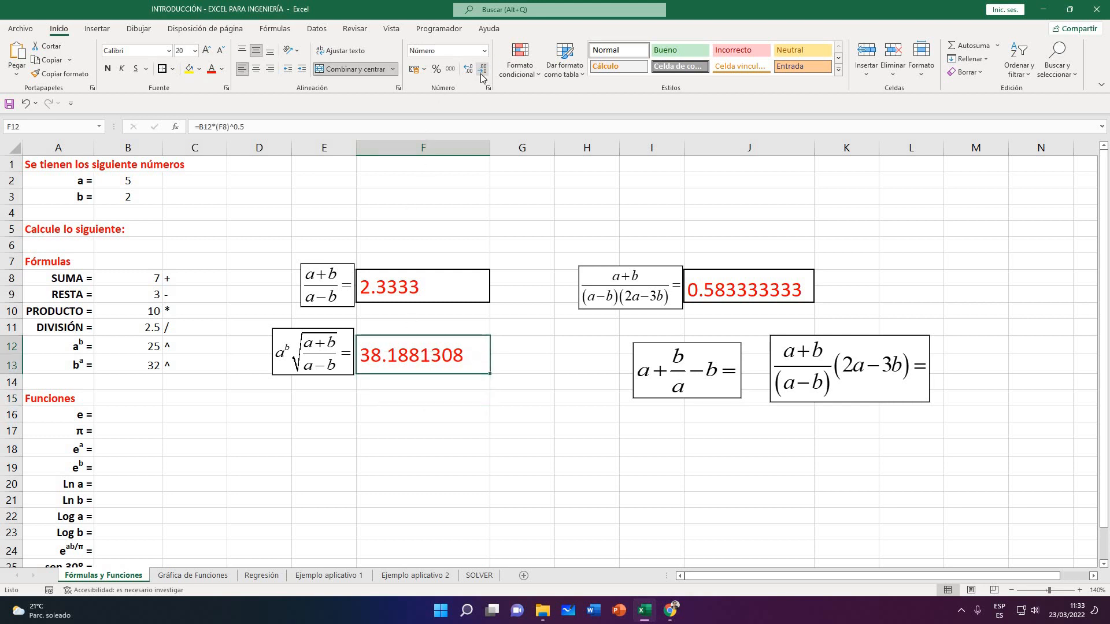
pyautogui.click(483, 73)
pyautogui.click(482, 73)
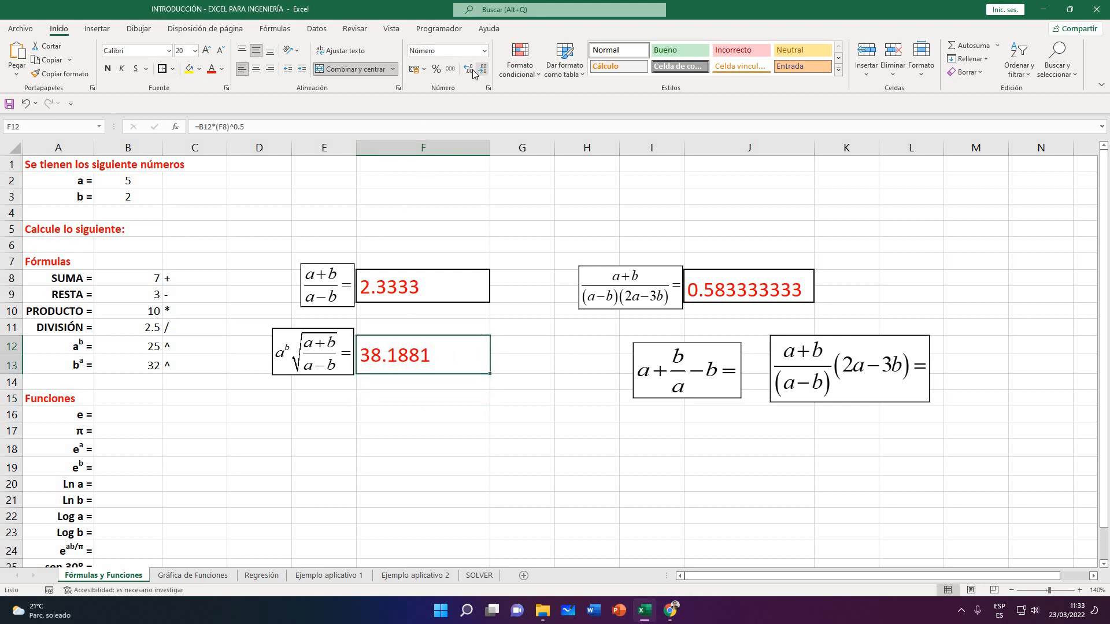
# Show extra decimal places in F12, and return its display to four decimals
pyautogui.click(468, 71)
pyautogui.click(467, 71)
pyautogui.click(468, 71)
pyautogui.click(480, 70)
pyautogui.click(480, 70)
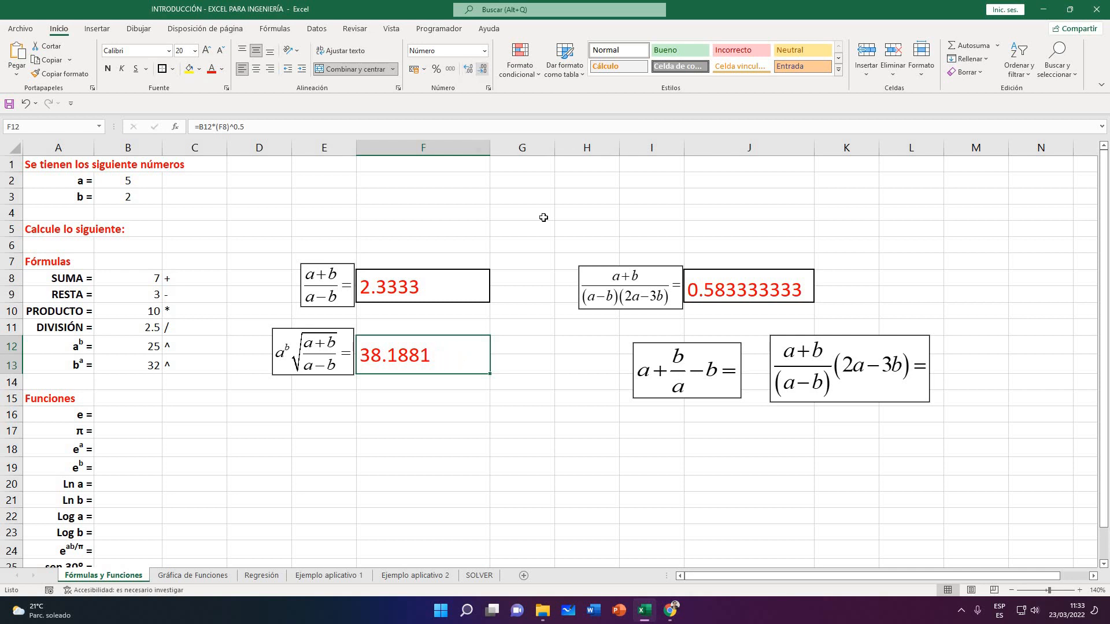
# Reduce the displayed decimals of the (a+b)/((a-b)(2a-3b)) result in J8 to four places
pyautogui.click(752, 289)
pyautogui.click(480, 71)
pyautogui.click(480, 70)
pyautogui.click(480, 70)
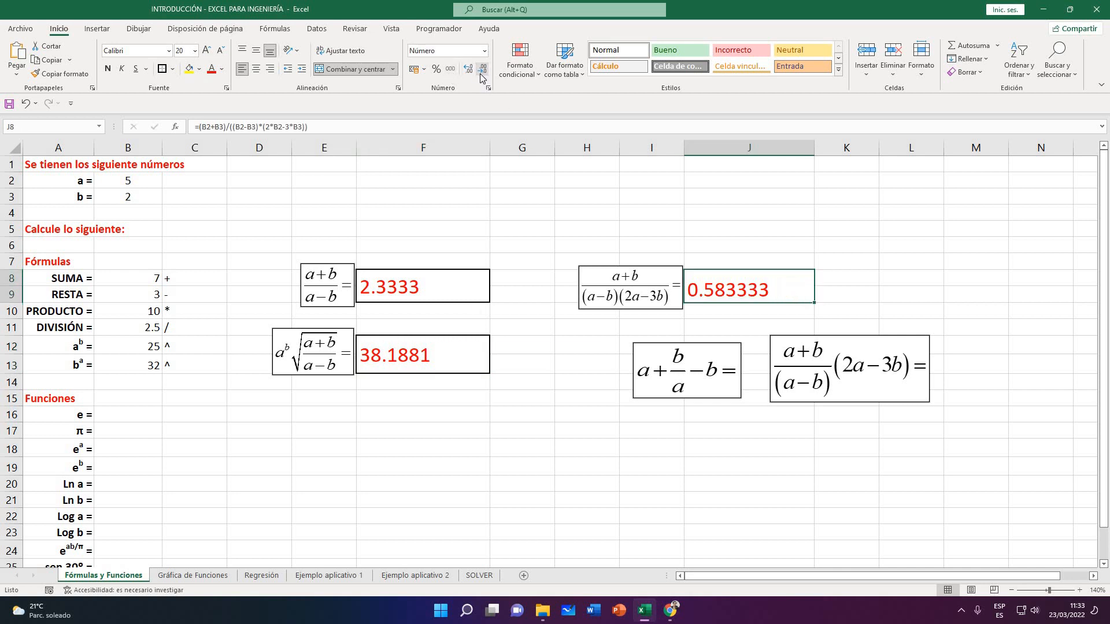
pyautogui.click(480, 70)
pyautogui.click(481, 71)
pyautogui.click(507, 235)
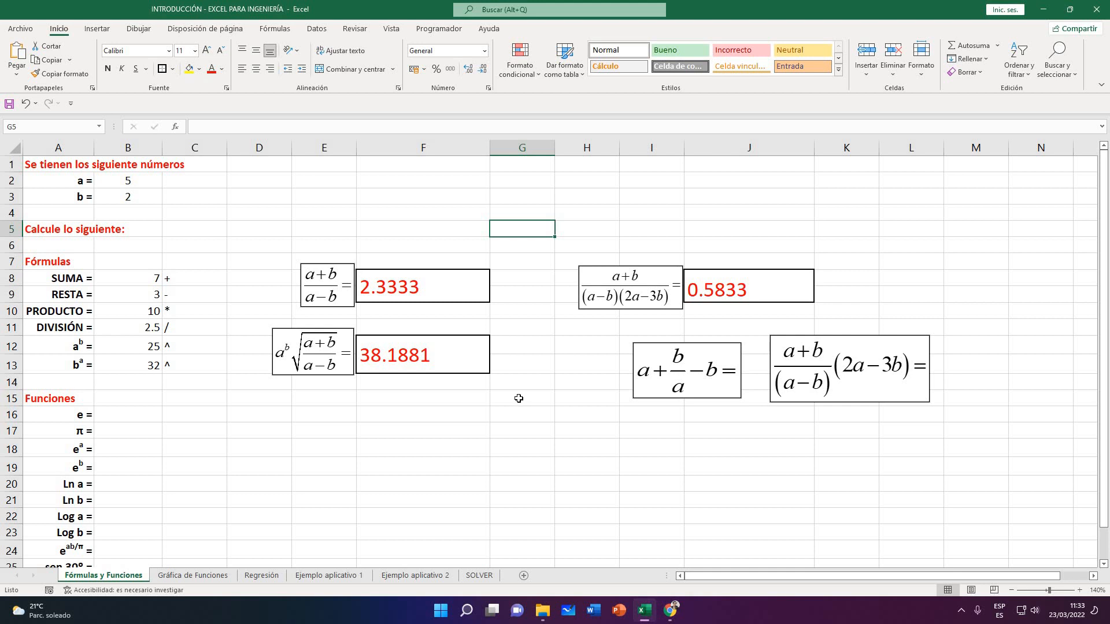
# Wrap the F8 formula in the rounding function as =REDONDEAR((B2+B3)/(B2-B3))
pyautogui.click(405, 295)
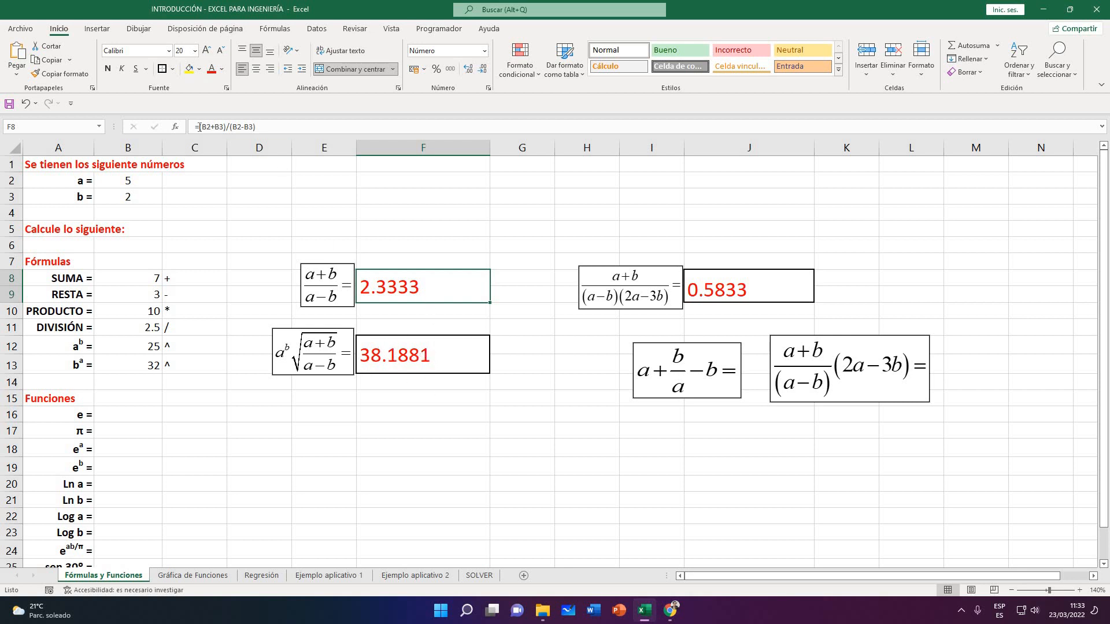
pyautogui.press('F2')
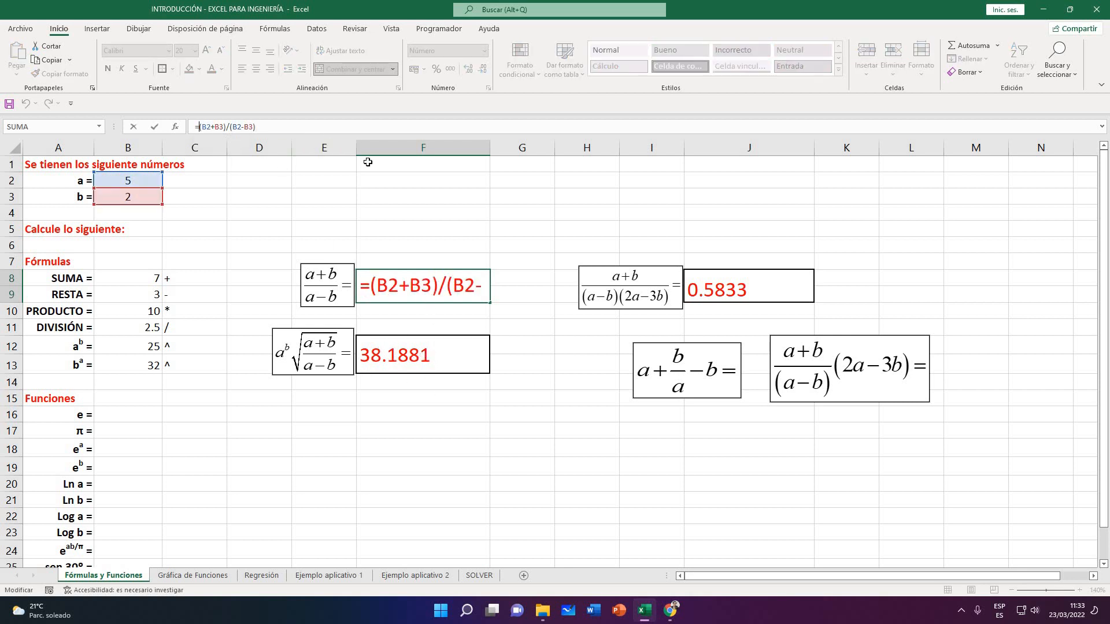
pyautogui.write('re')
pyautogui.press('BackSpace')
pyautogui.press('BackSpace')
pyautogui.write('RED')
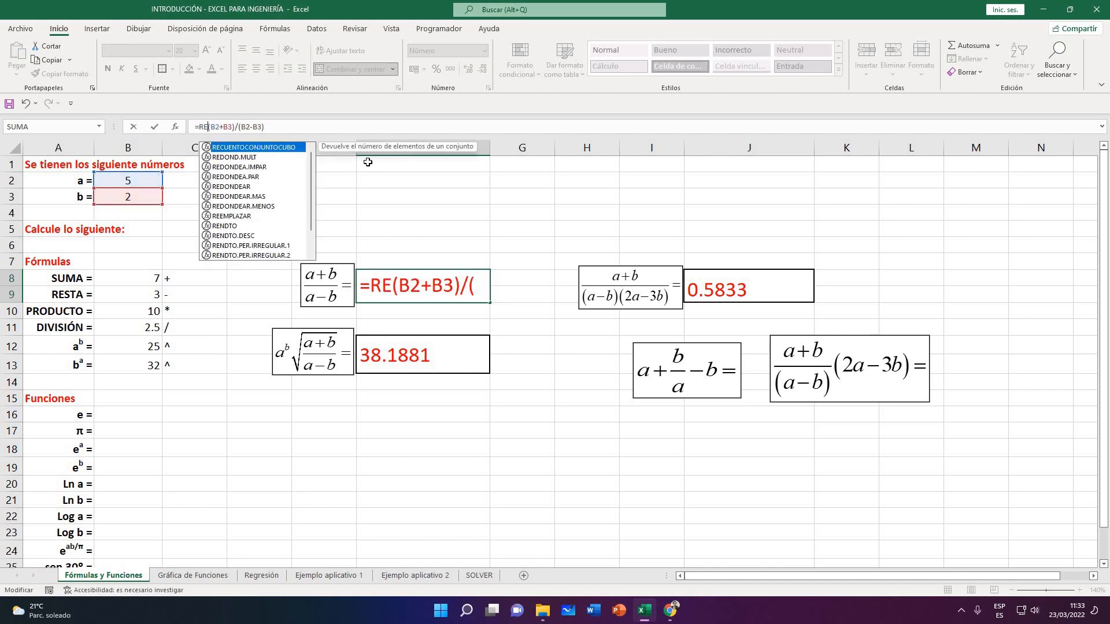
pyautogui.write('ONDEAR')
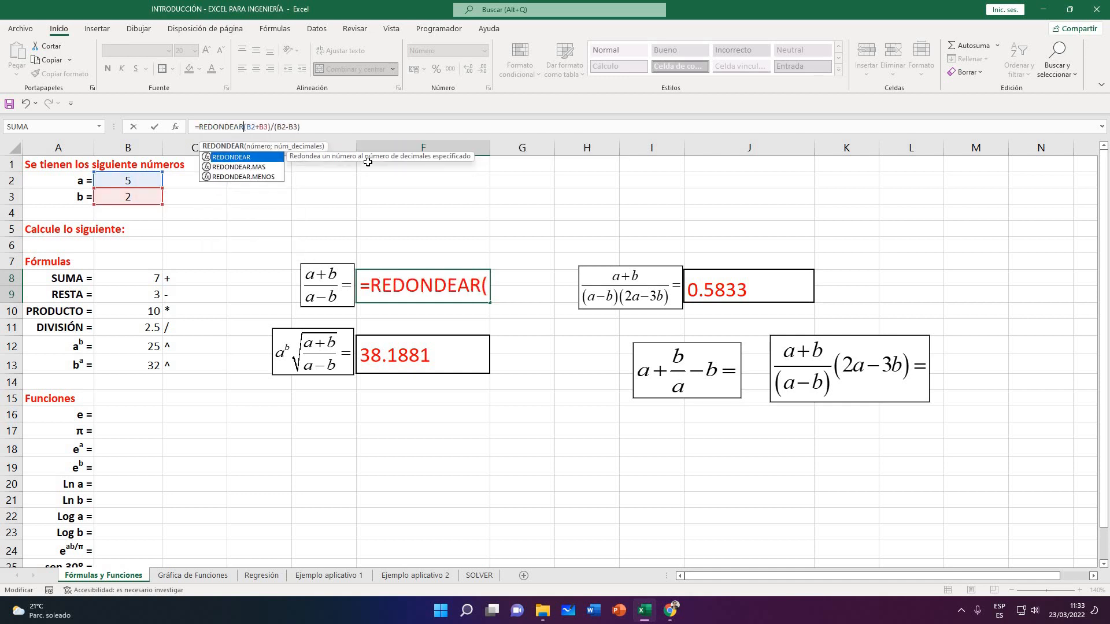
pyautogui.write('(')
pyautogui.press('End')
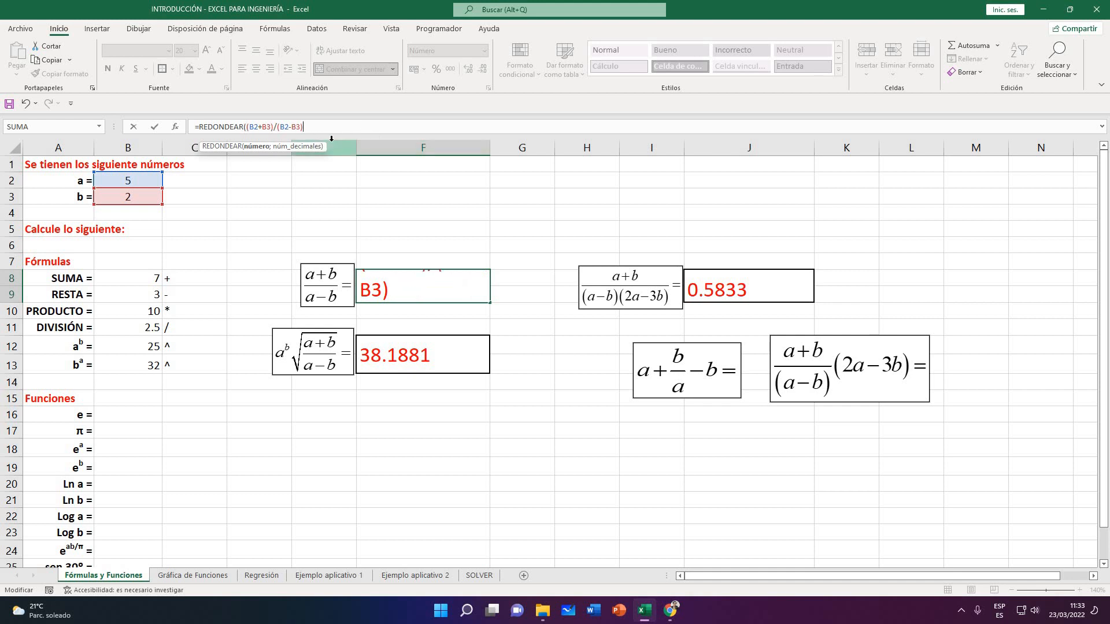
pyautogui.write(')')
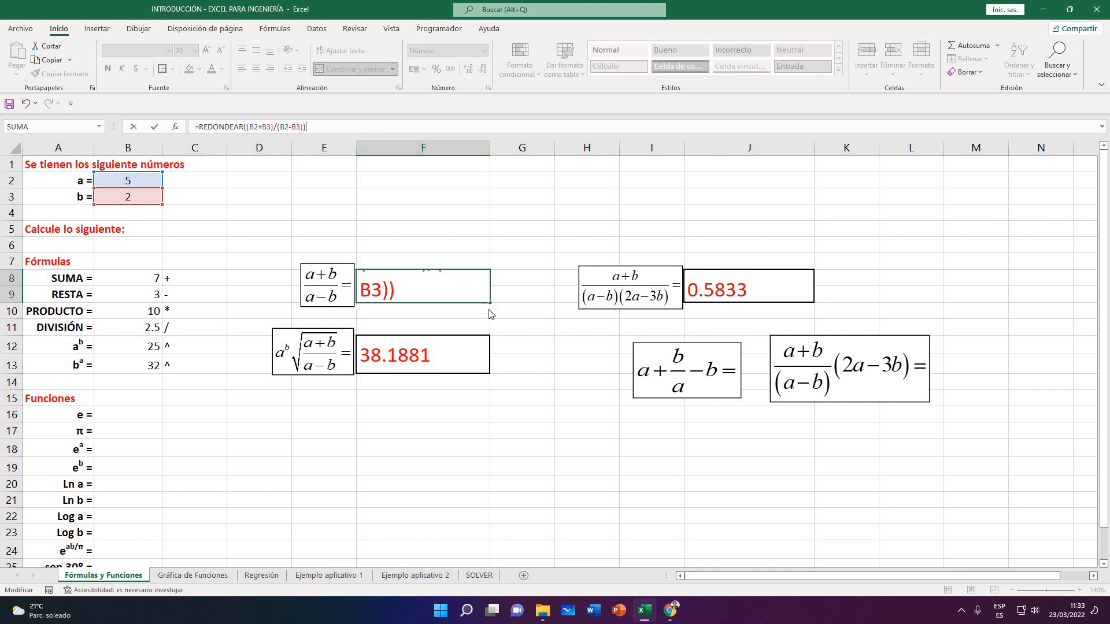
# Try to confirm the F8 rounding formula without a number-of-decimals argument
pyautogui.press('Return')
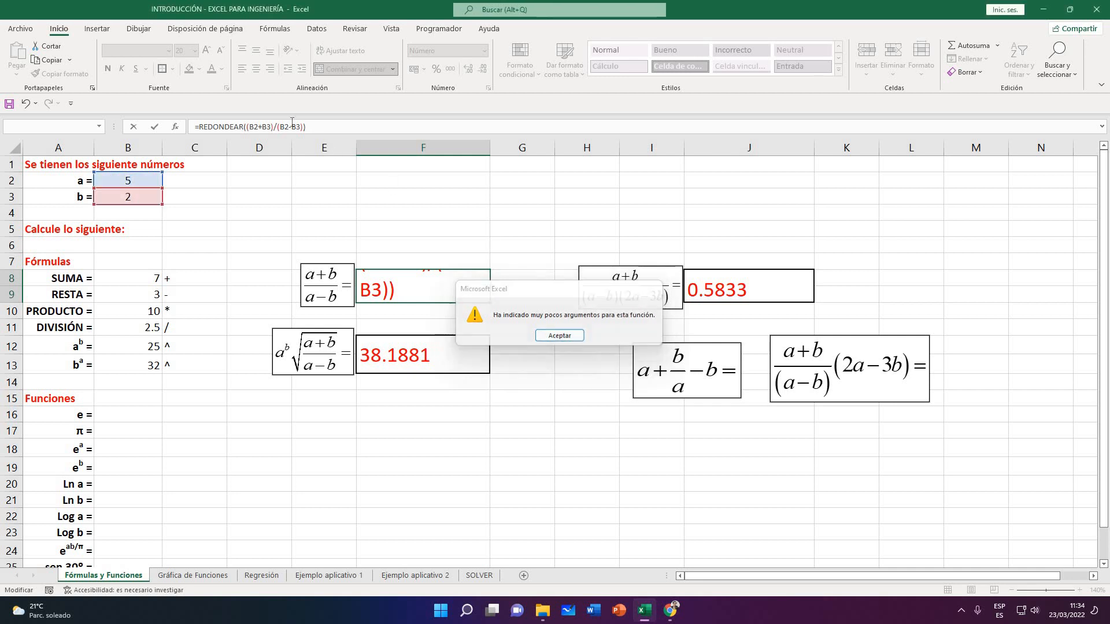
pyautogui.press('Return')
pyautogui.click(329, 125)
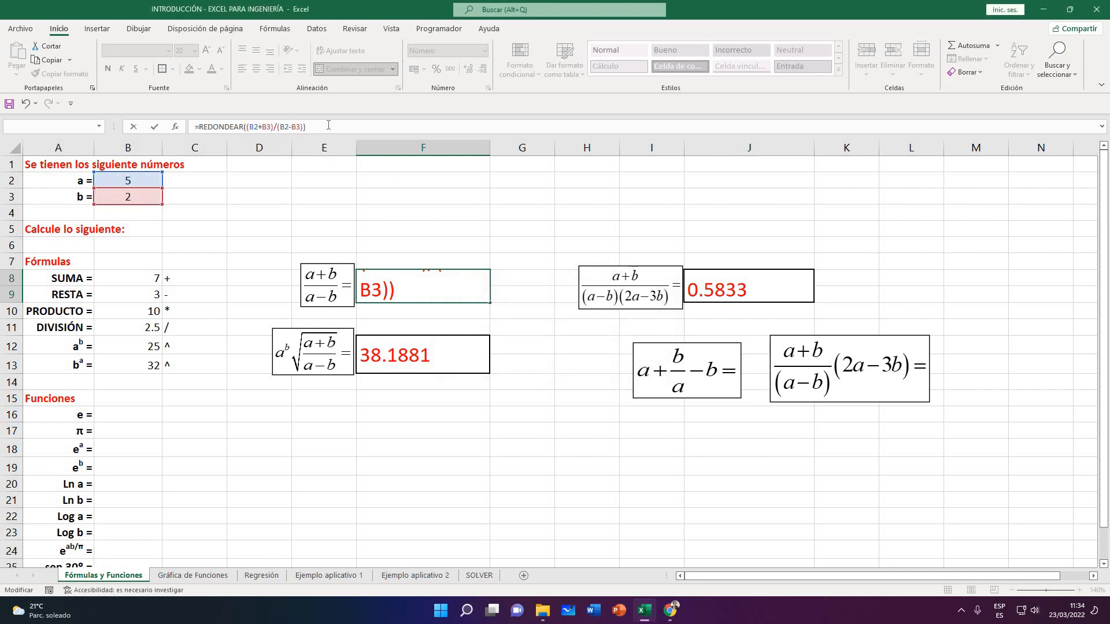
pyautogui.press('Return')
pyautogui.click(567, 334)
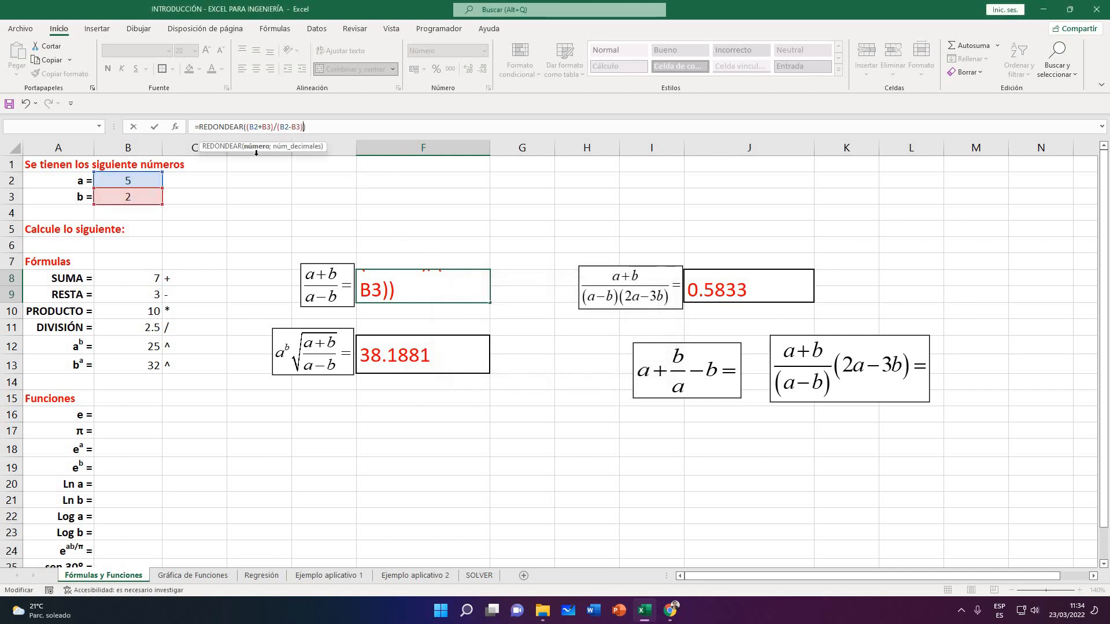
# Add 2 as the number of decimals and confirm the F8 formula as =REDONDEAR((B2+B3)/(B2-B3);2)
pyautogui.click(244, 126)
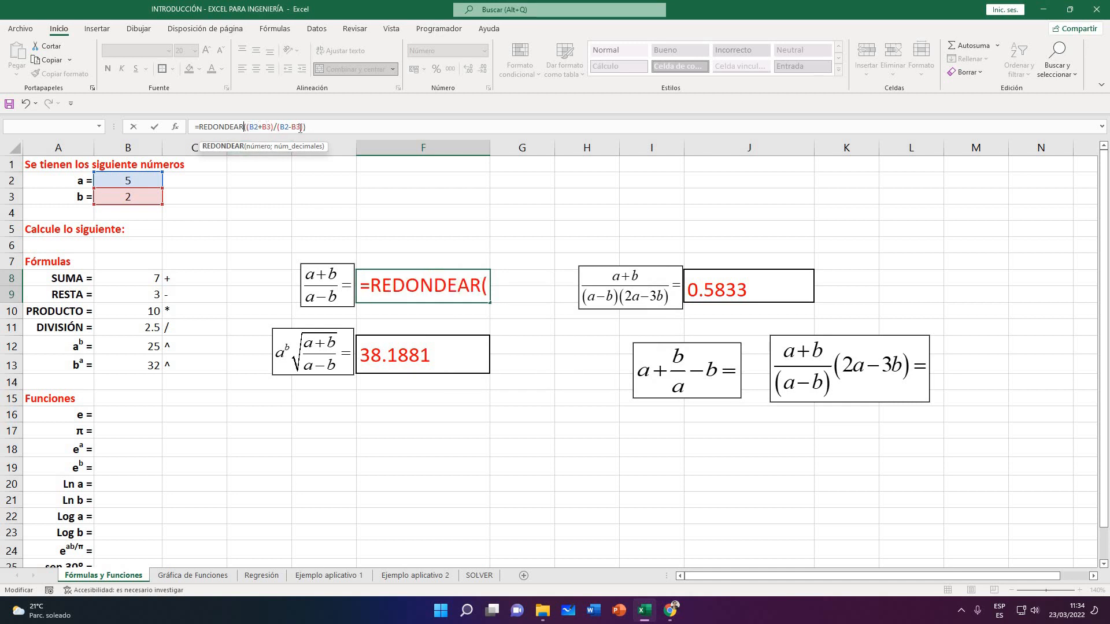
pyautogui.click(348, 134)
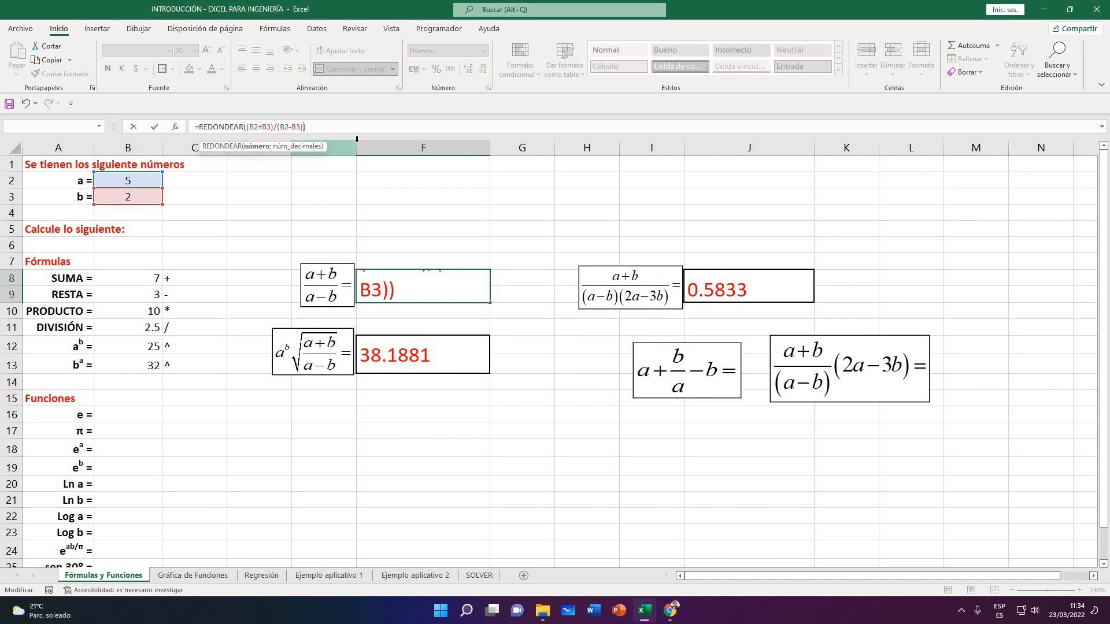
pyautogui.press('Left')
pyautogui.write(';')
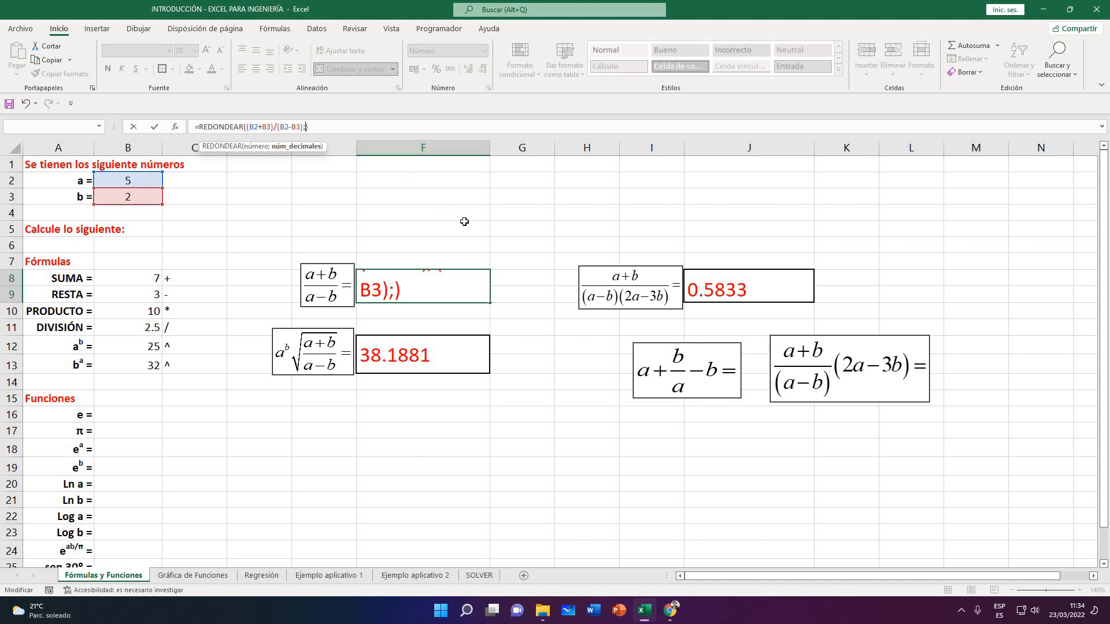
pyautogui.write('2')
pyautogui.press('Return')
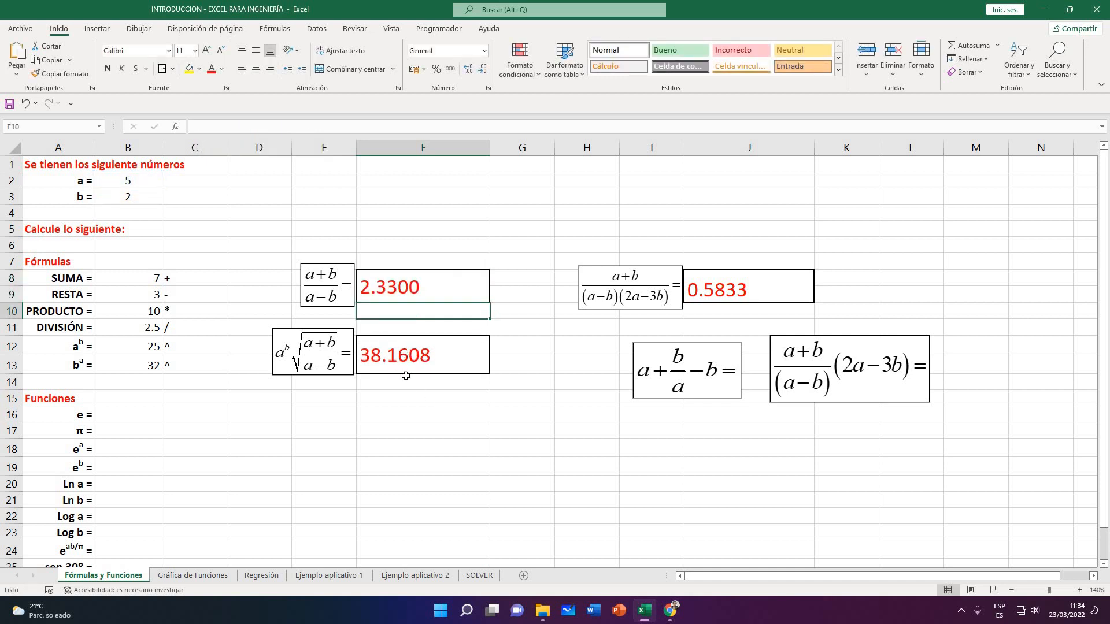
# Compare the rounded F8 formula with the F12 formula that references it, inspecting the cell references used in F12
pyautogui.click(408, 358)
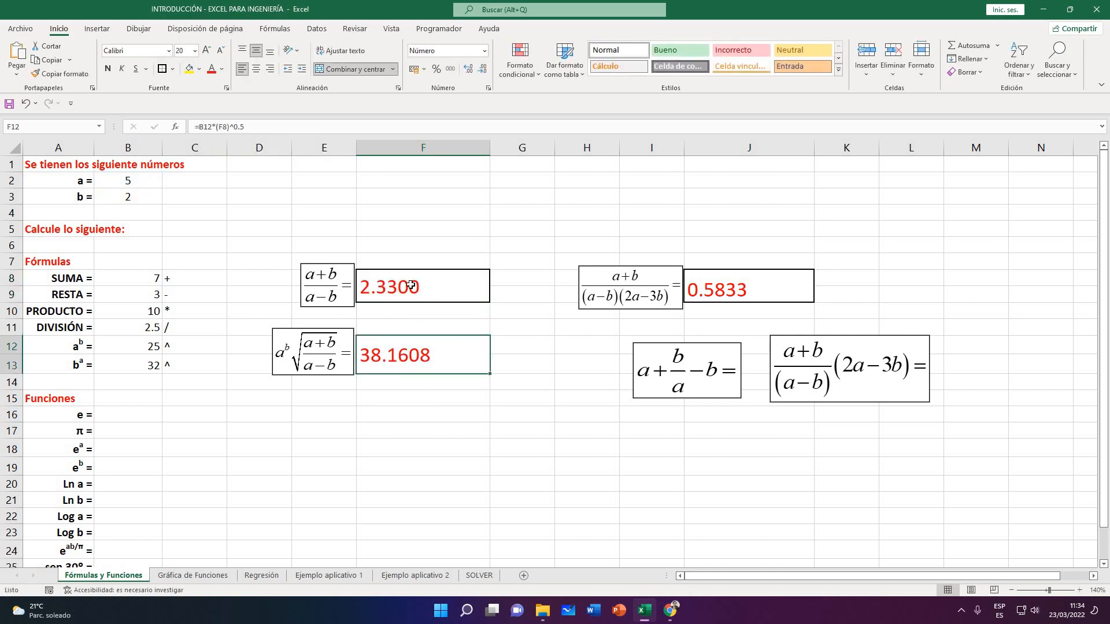
pyautogui.click(434, 290)
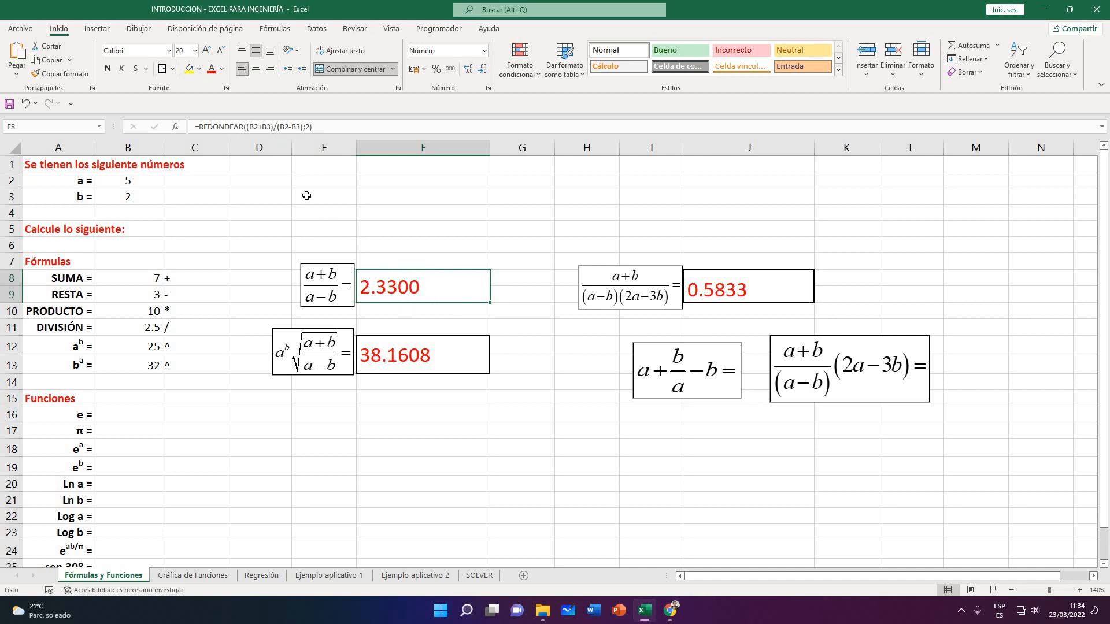
pyautogui.click(413, 364)
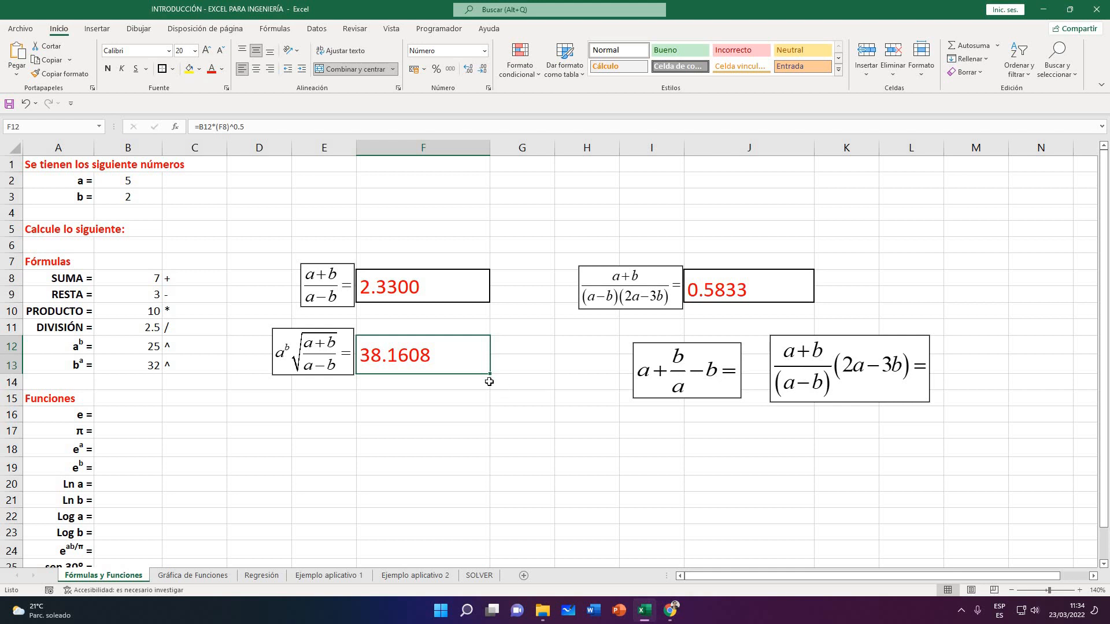
pyautogui.click(416, 380)
pyautogui.click(416, 368)
pyautogui.click(414, 310)
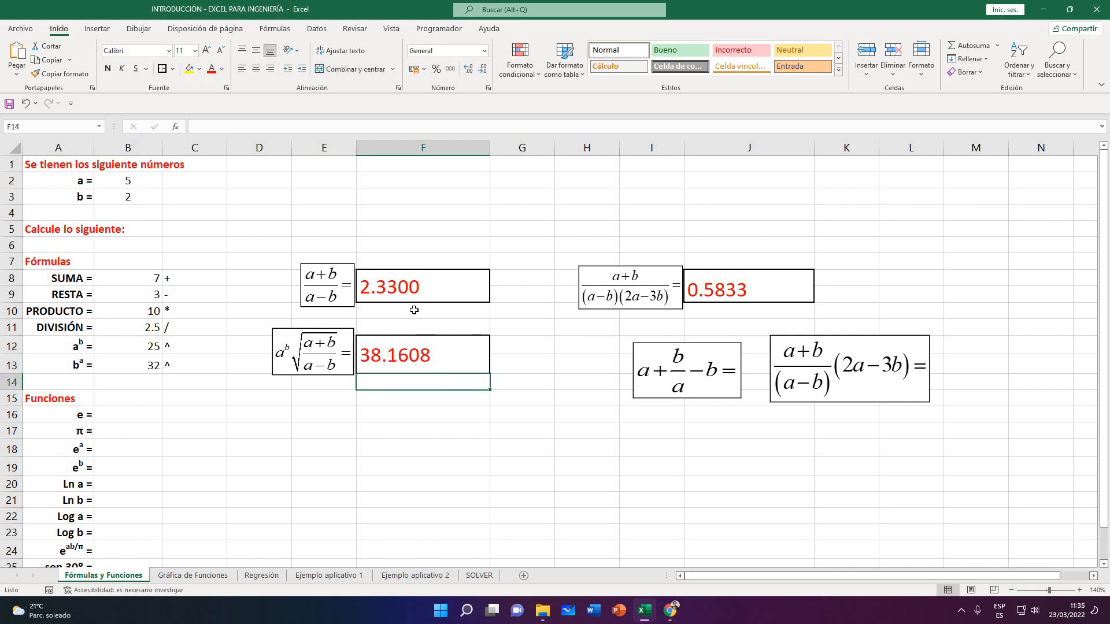
pyautogui.click(419, 296)
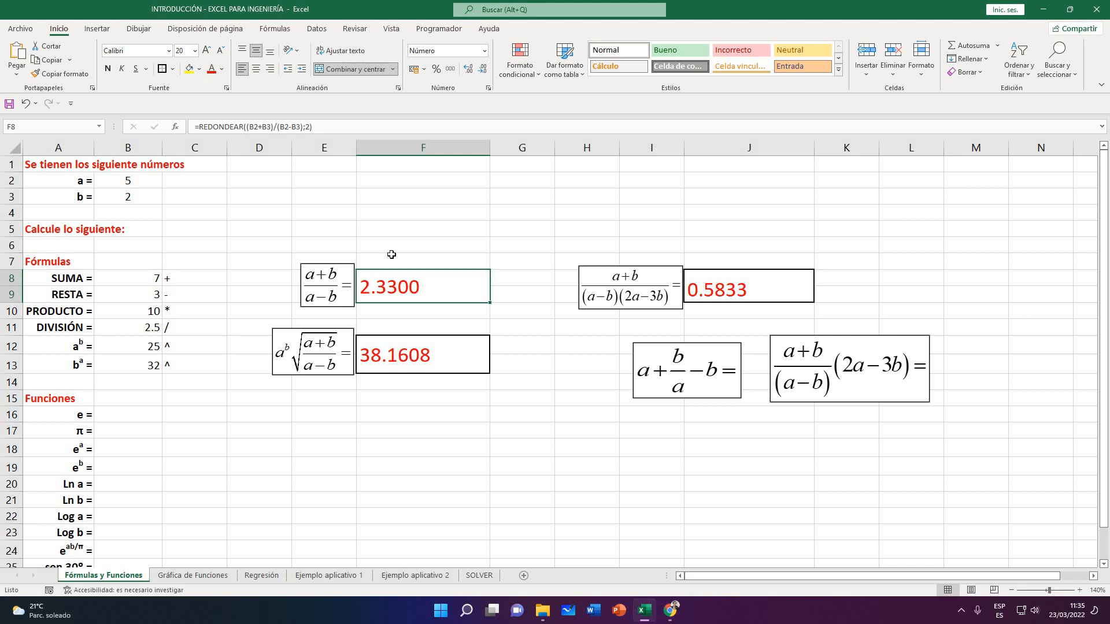
pyautogui.click(440, 321)
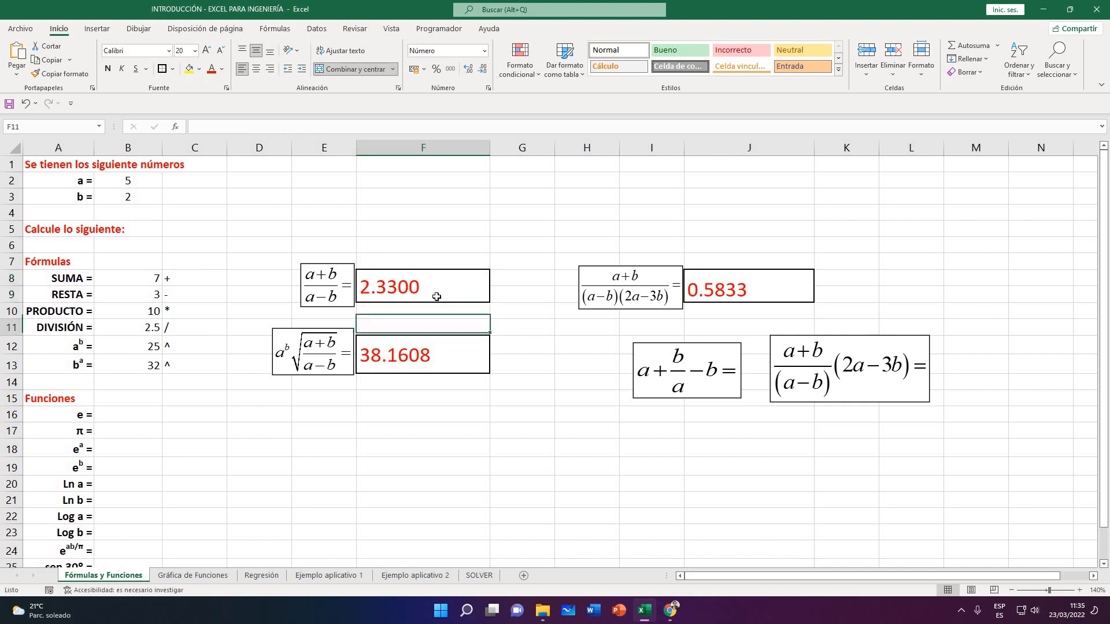
pyautogui.click(437, 297)
pyautogui.click(426, 368)
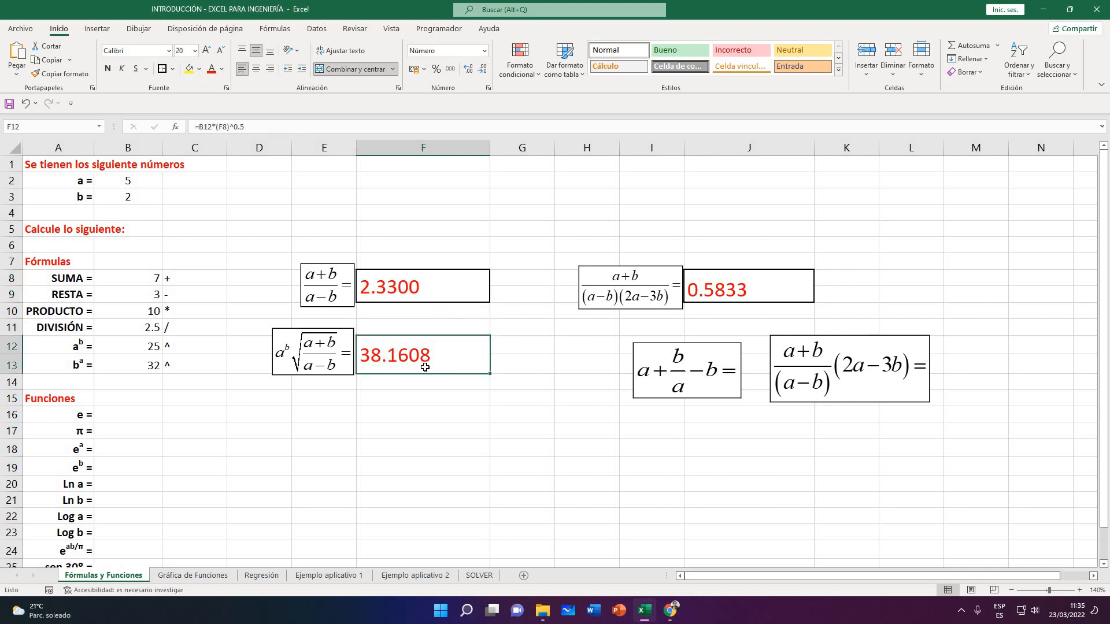
pyautogui.click(291, 127)
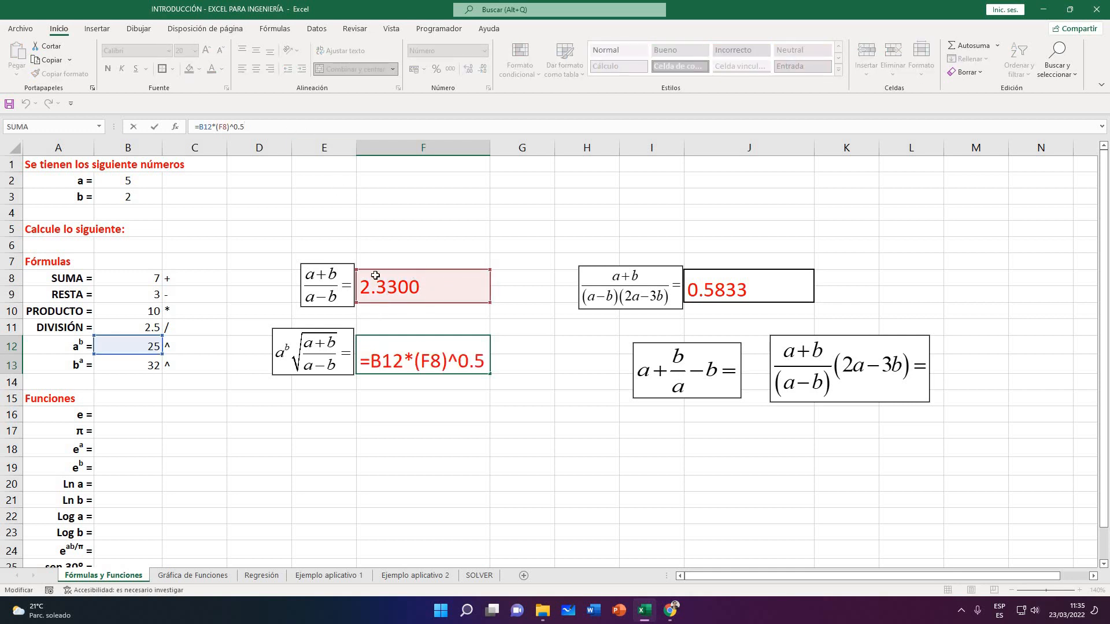
pyautogui.press('Return')
# Remove the REDONDEAR function and its decimals argument from F8, leaving =(B2+B3)/(B2-B3)
pyautogui.click(431, 288)
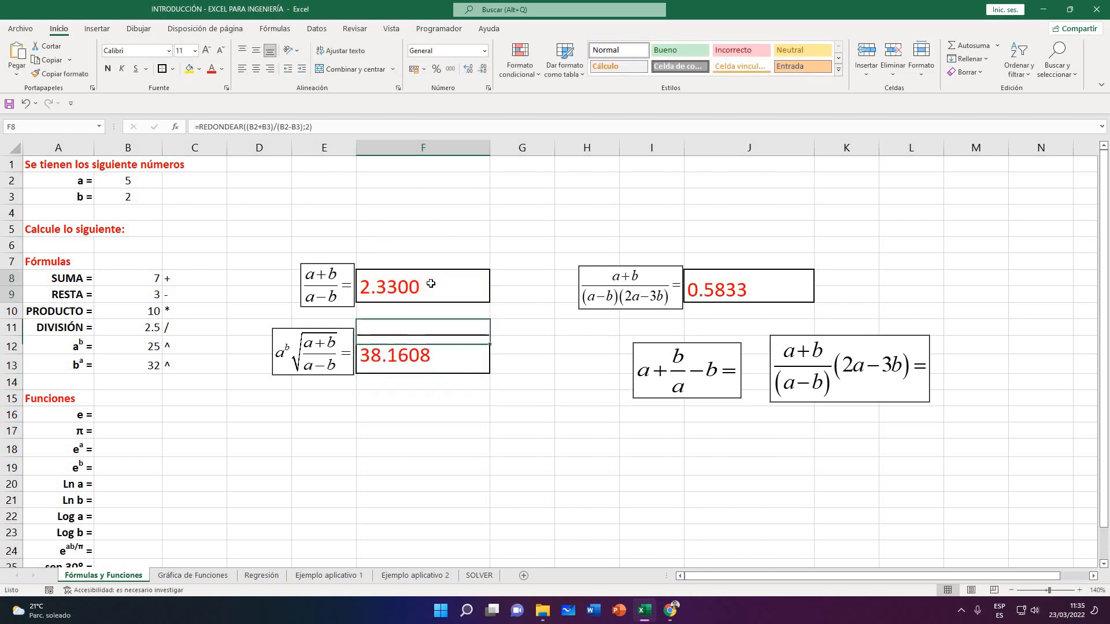
pyautogui.moveTo(245, 127); pyautogui.dragTo(198, 127)
pyautogui.press('BackSpace')
pyautogui.click(300, 128)
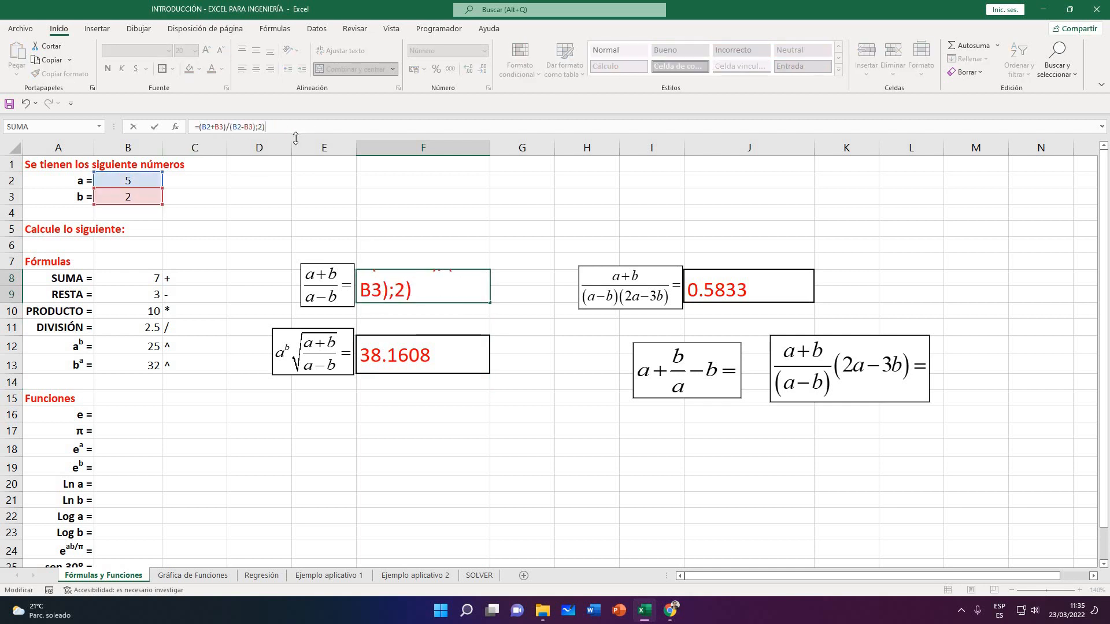
pyautogui.press('BackSpace')
pyautogui.press('BackSpace')
pyautogui.press('BackSpace')
pyautogui.press('Return')
# Review the results and formulas in F8, F12 and J8 with the rounding function removed
pyautogui.click(428, 293)
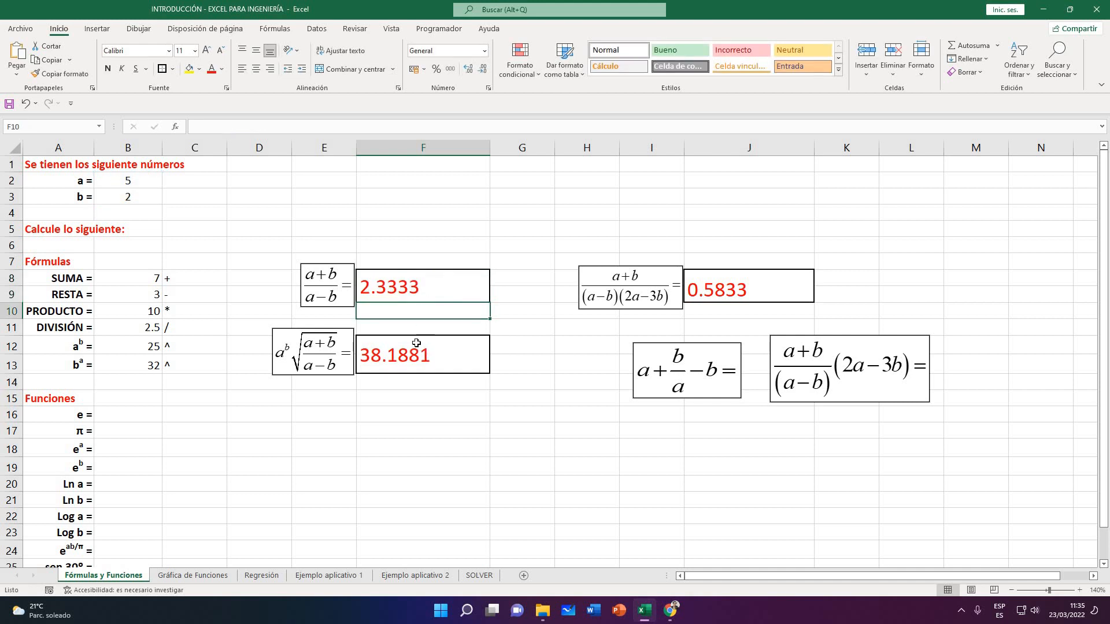
pyautogui.click(405, 354)
pyautogui.click(719, 300)
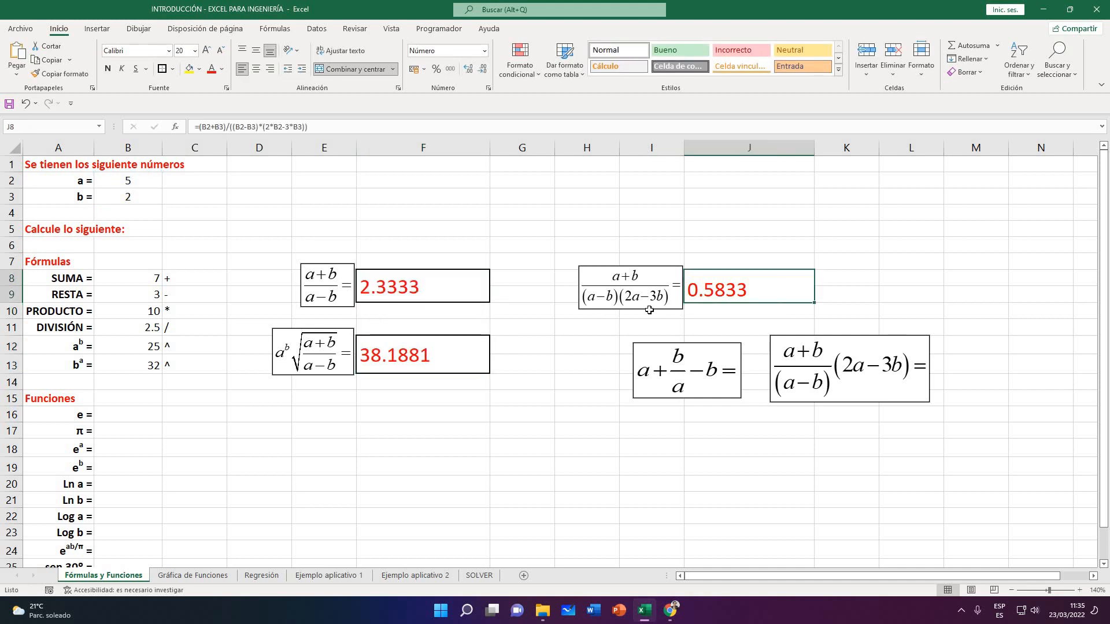
pyautogui.click(518, 369)
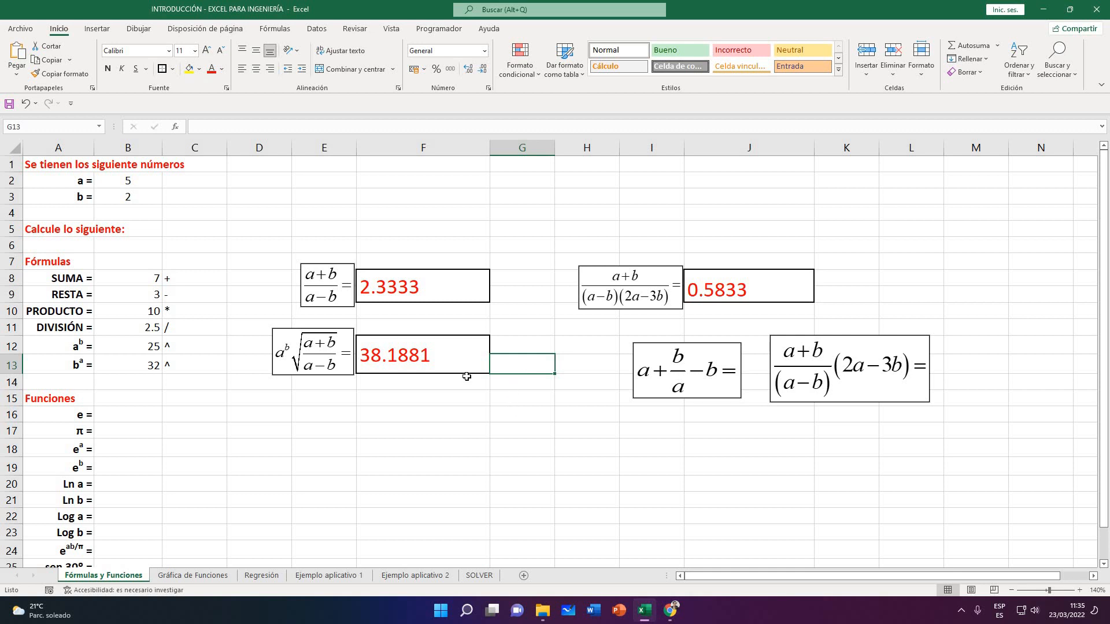
pyautogui.click(450, 363)
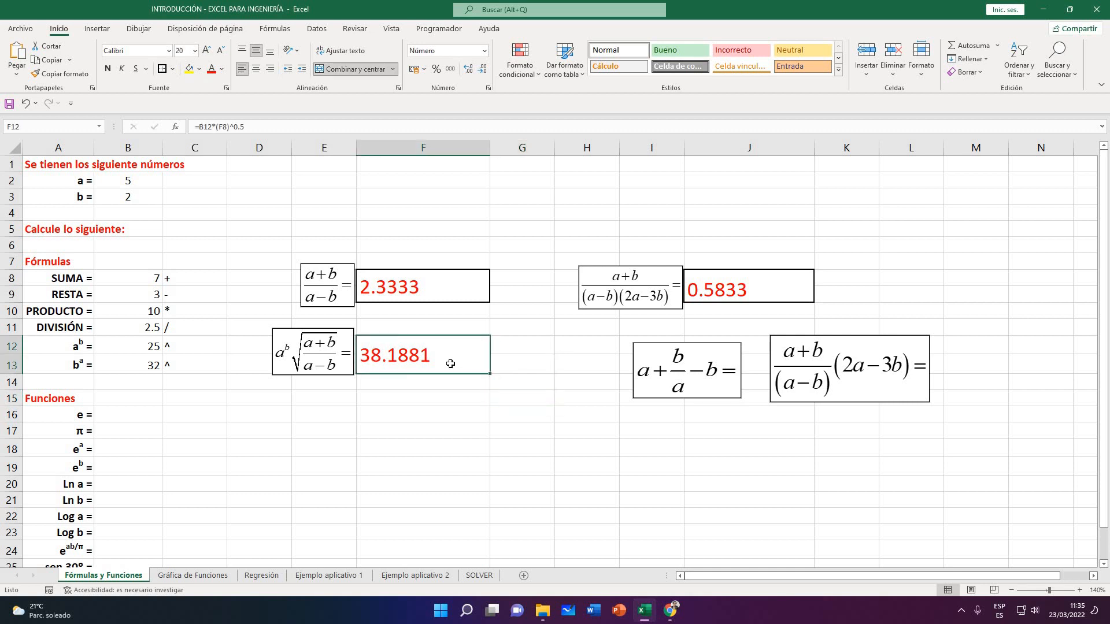
pyautogui.click(489, 449)
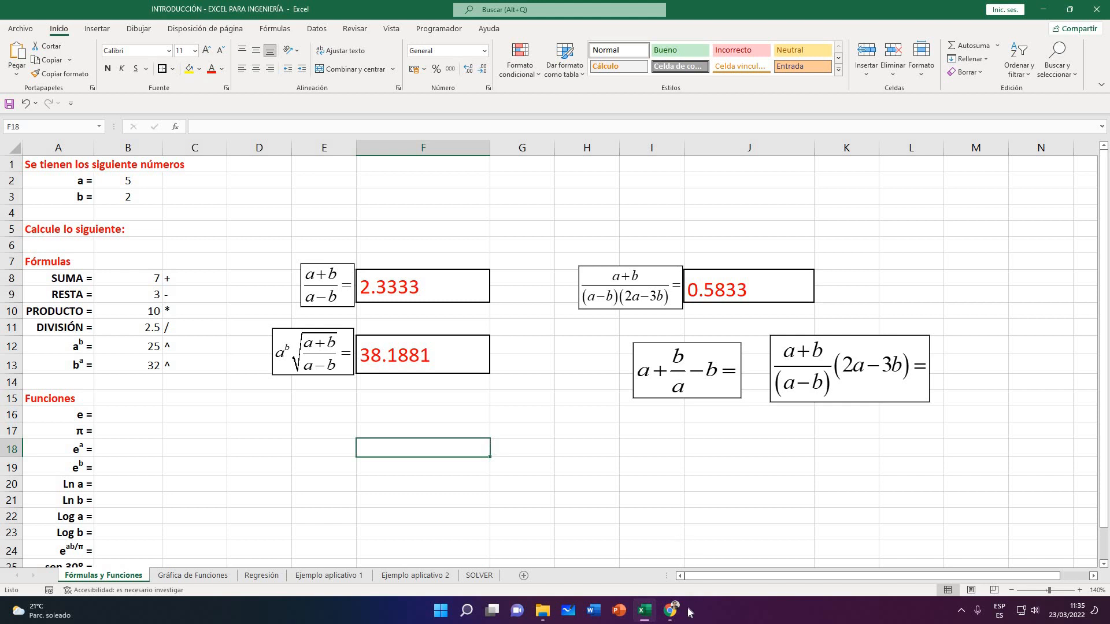
# Switch to the Google Meet call in Chrome, mute and reactivate the microphone, and return to the Excel workbook
pyautogui.moveTo(670, 611)
pyautogui.click(626, 553)
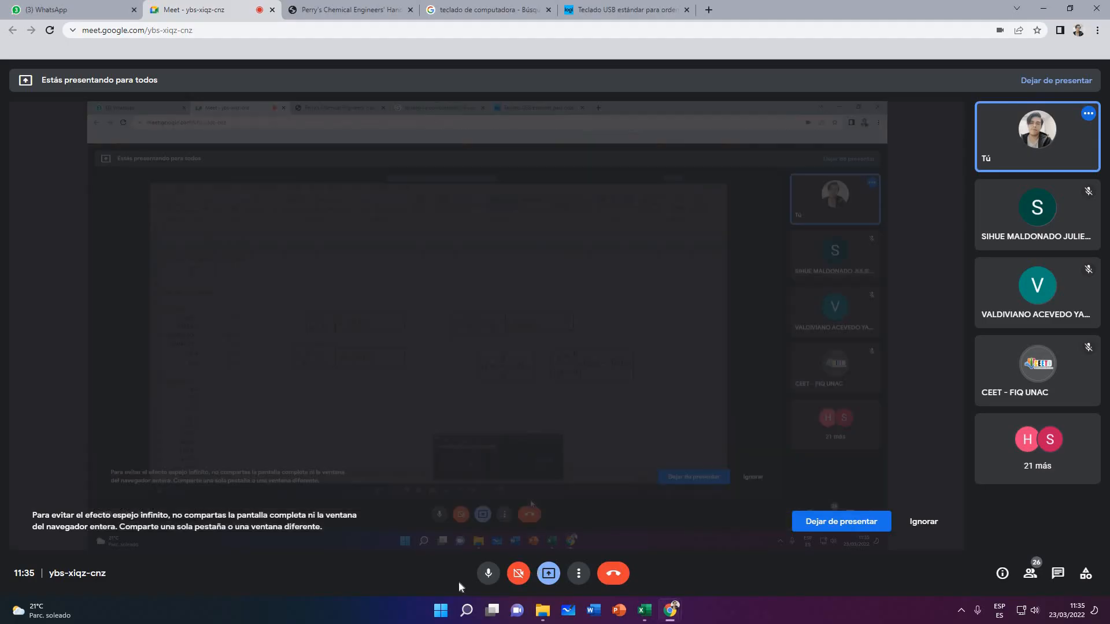
pyautogui.click(489, 577)
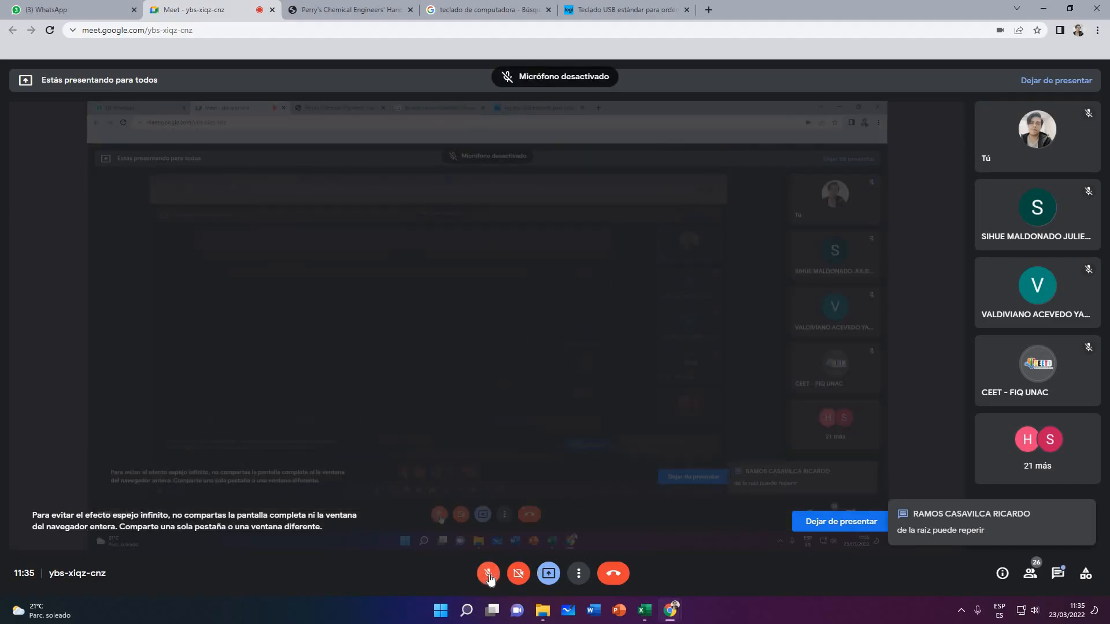
pyautogui.hotkey('ctrl', 'd')
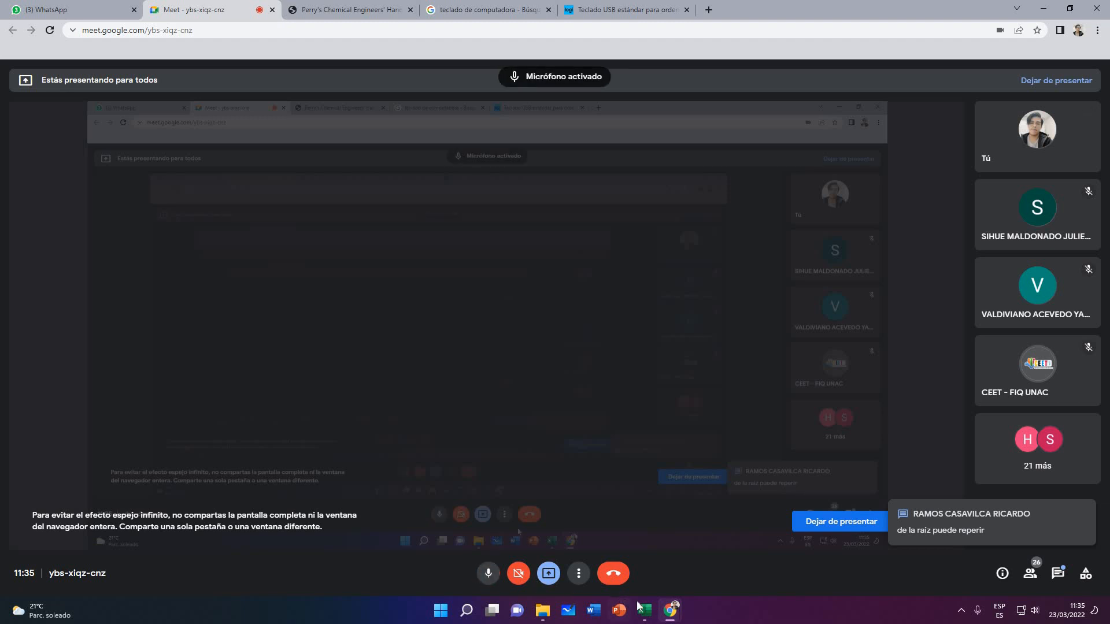
pyautogui.click(644, 610)
pyautogui.click(425, 428)
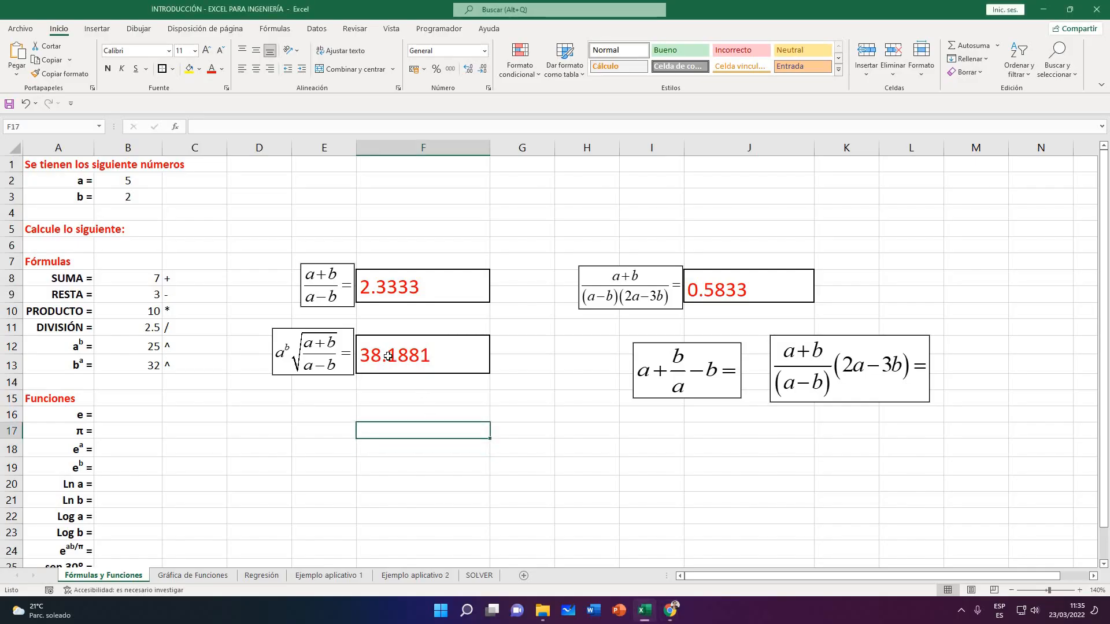
# Calculate the square root of 25 in G3 with the power formula =(25)^0.5
pyautogui.click(521, 197)
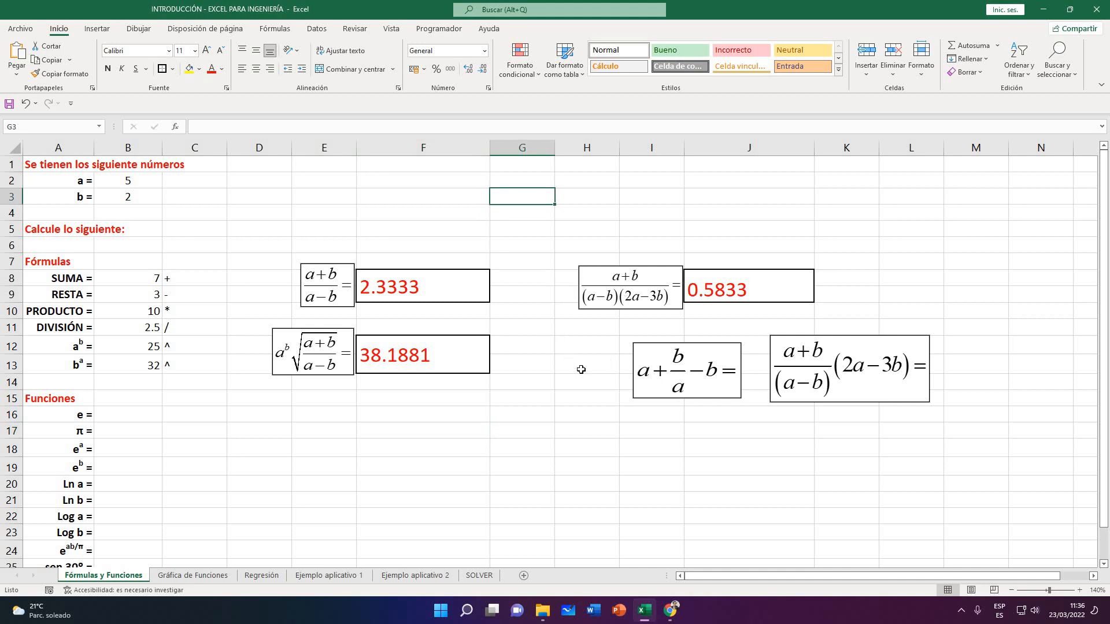
pyautogui.write('=')
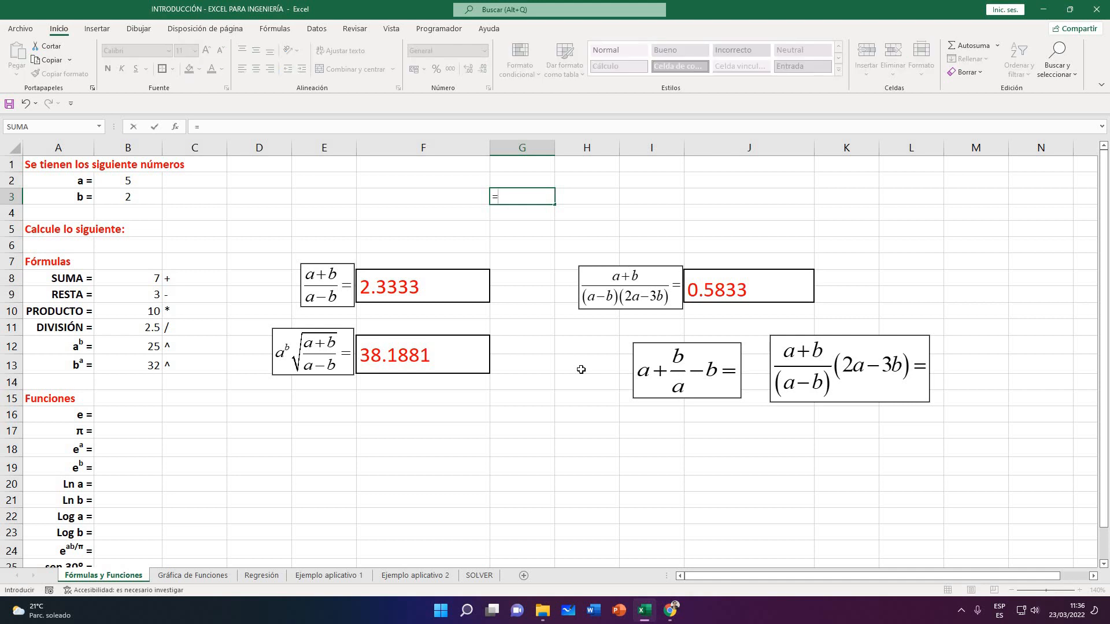
pyautogui.write('(')
pyautogui.write('25)^0.')
pyautogui.write('5')
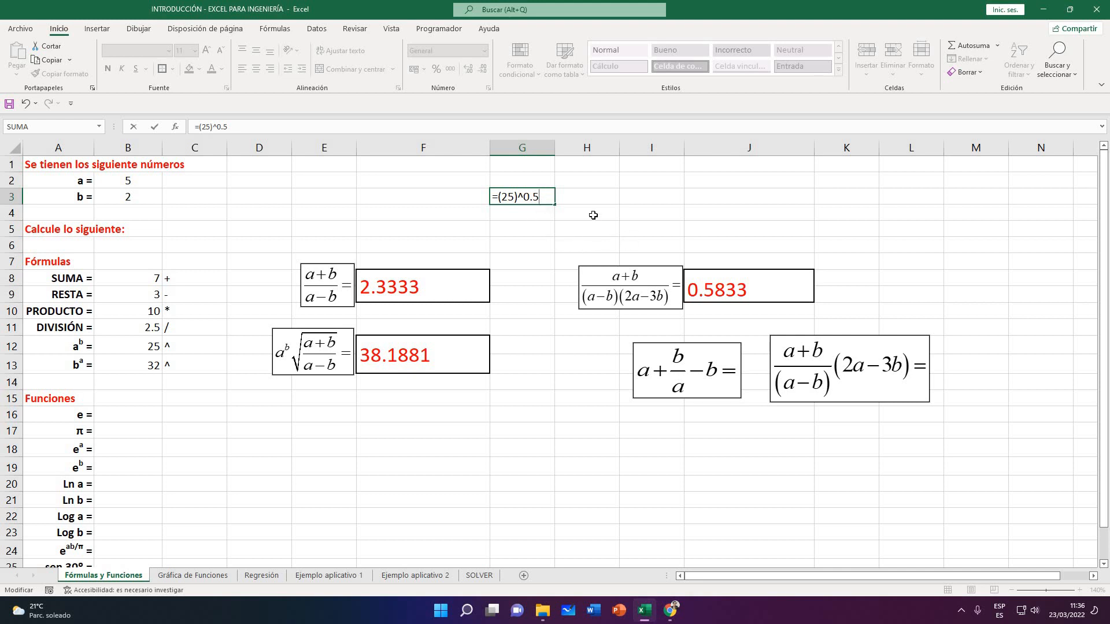
pyautogui.press('Return')
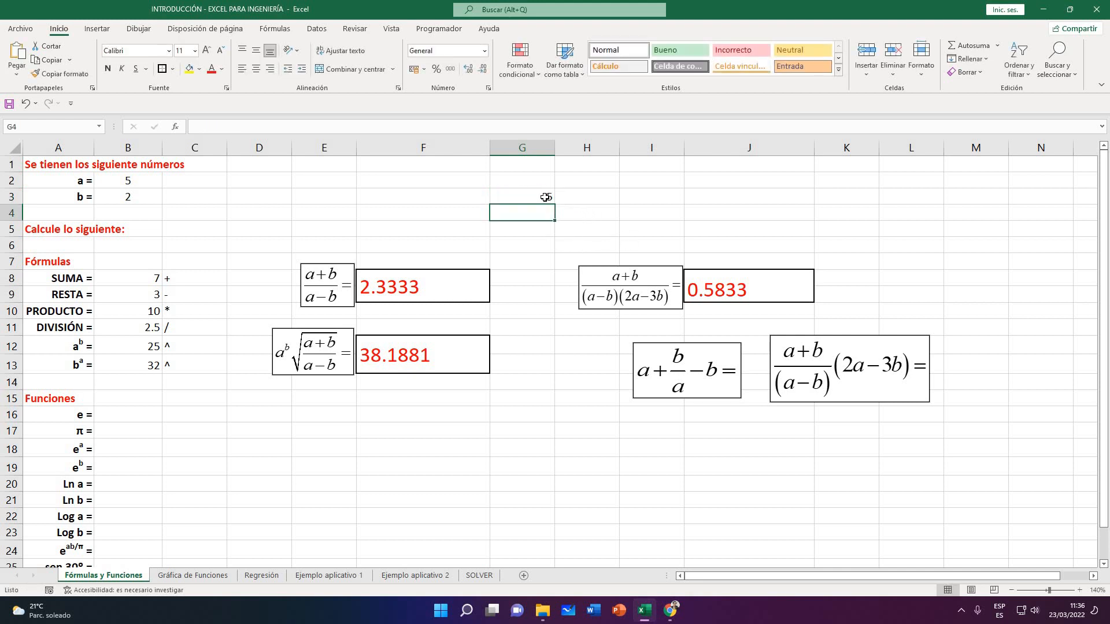
pyautogui.click(545, 194)
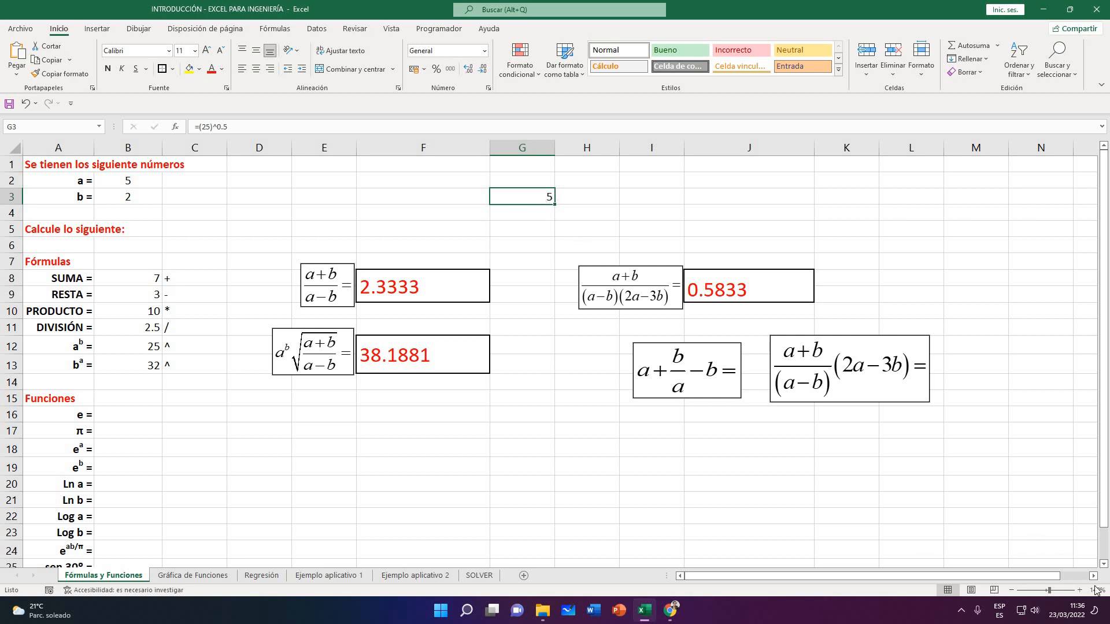
# Clear the square-root example formula from G3
pyautogui.scroll(3, 565, 303)
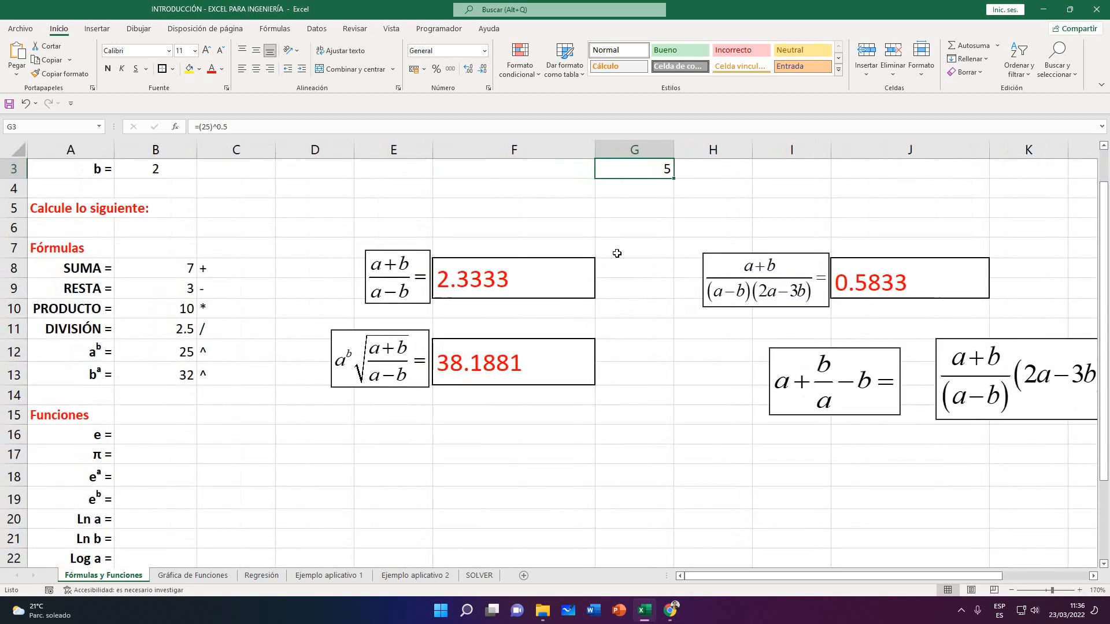
pyautogui.scroll(1, 616, 253)
pyautogui.click(631, 250)
pyautogui.click(630, 213)
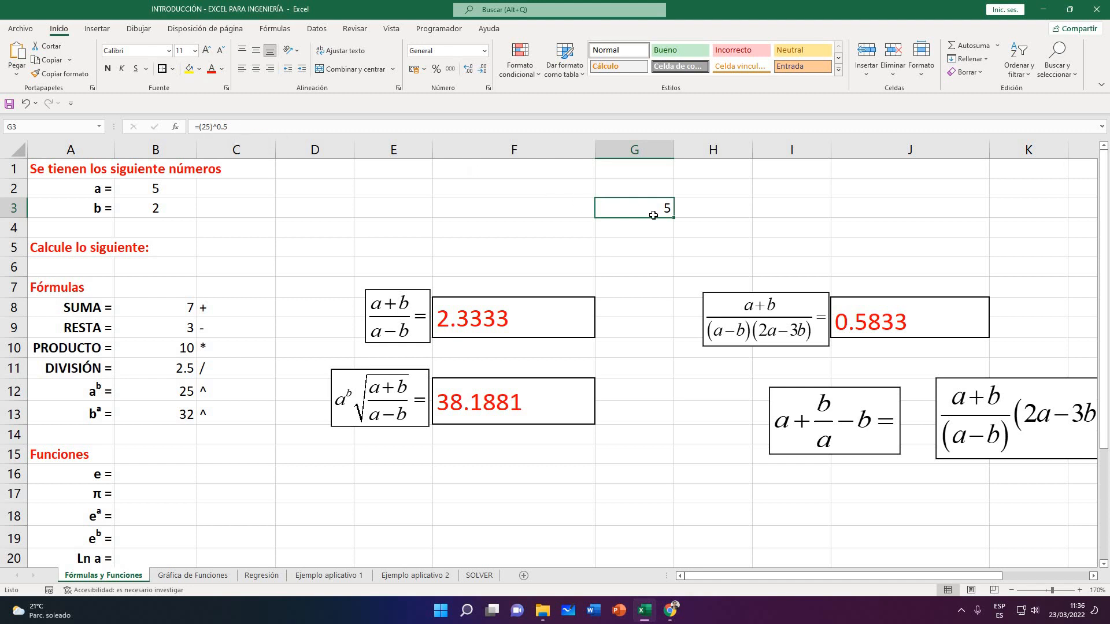
pyautogui.press('BackSpace')
pyautogui.press('Return')
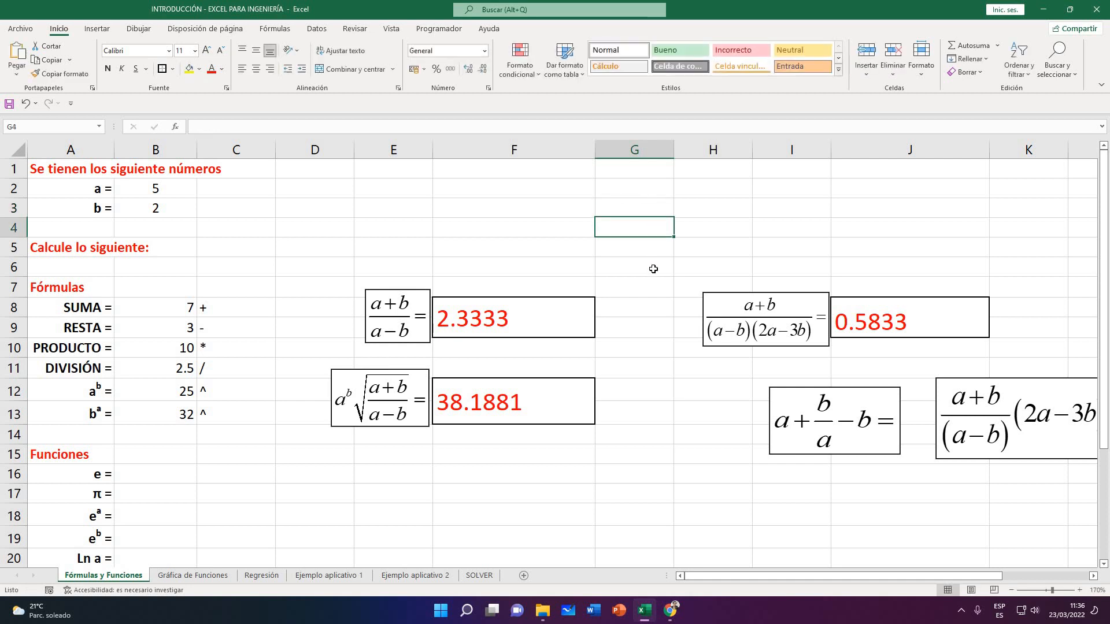
# Enter the formula =(25*25)^0.5 in H4 to take the square root of a product
pyautogui.click(625, 261)
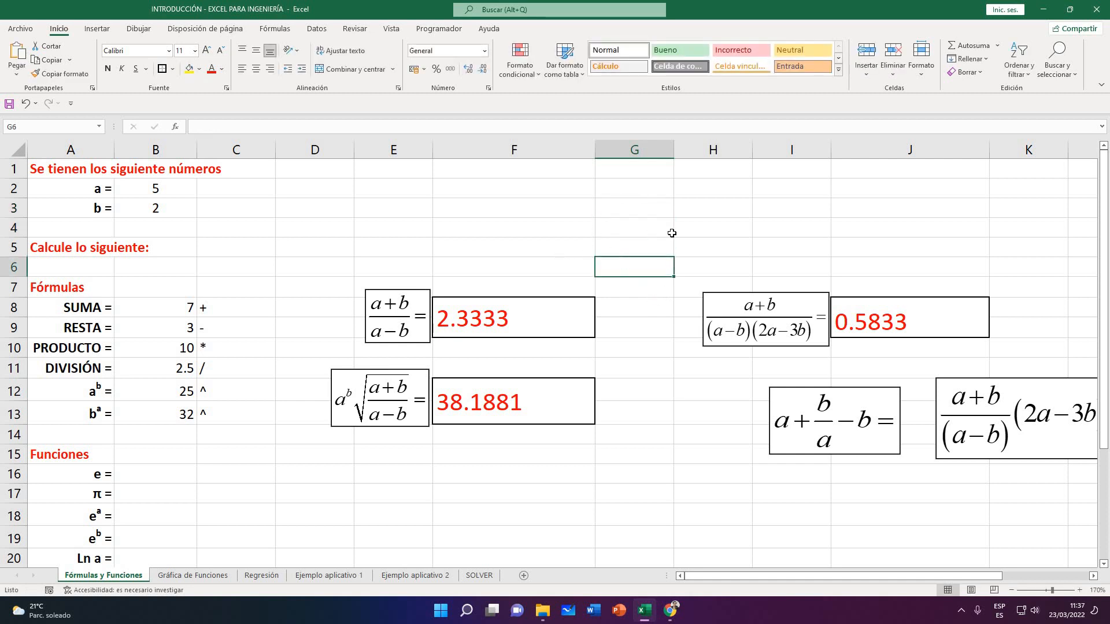
pyautogui.click(723, 236)
pyautogui.write('=')
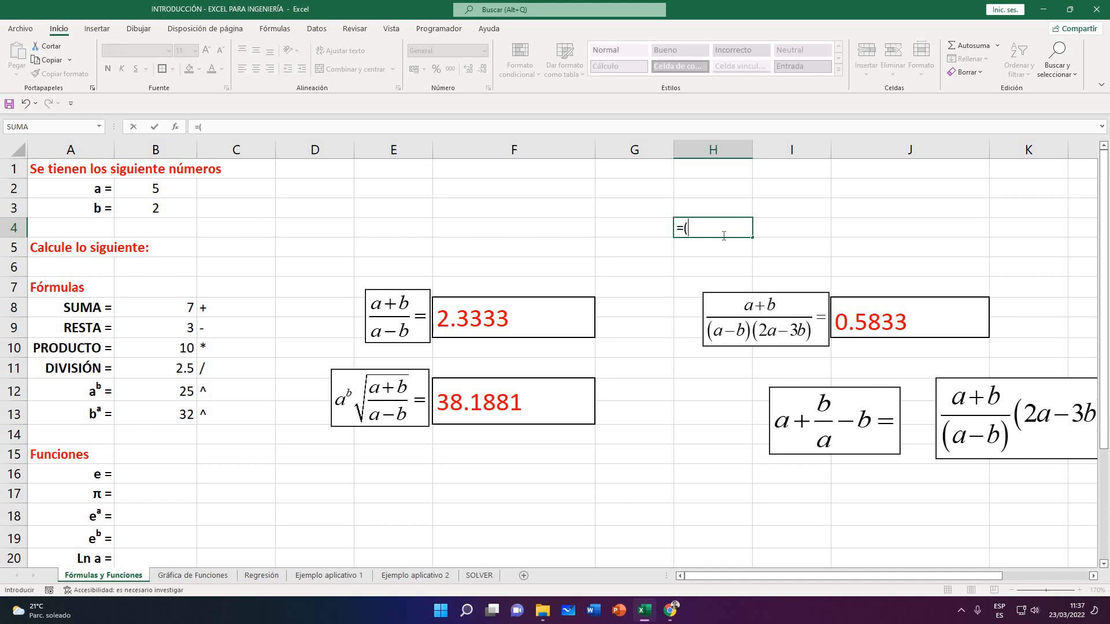
pyautogui.write('(25*25)^0.5')
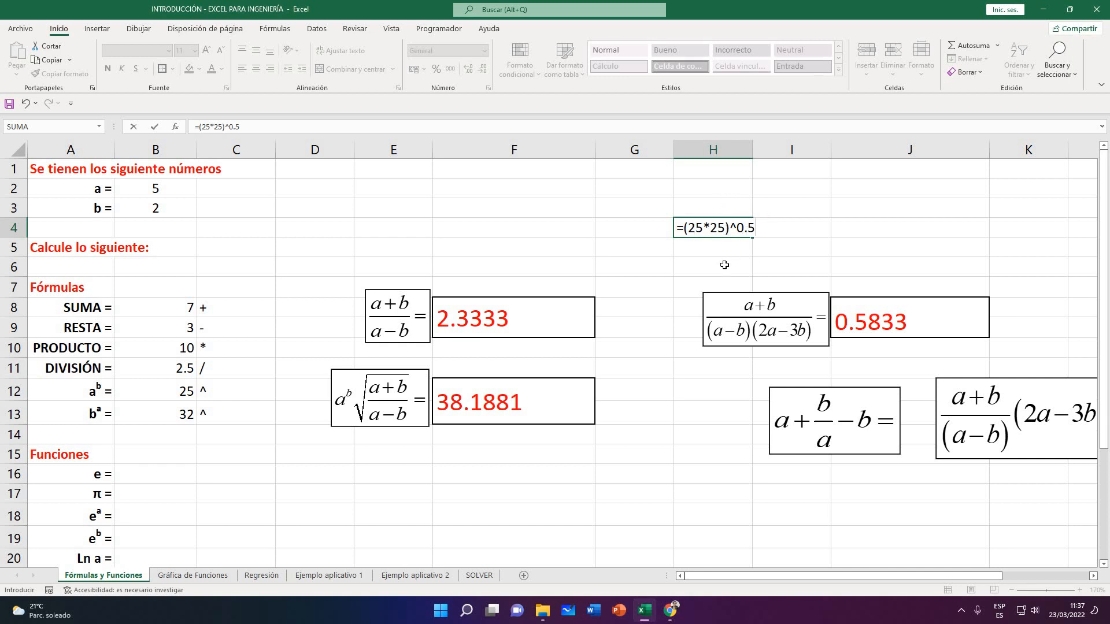
pyautogui.press('Return')
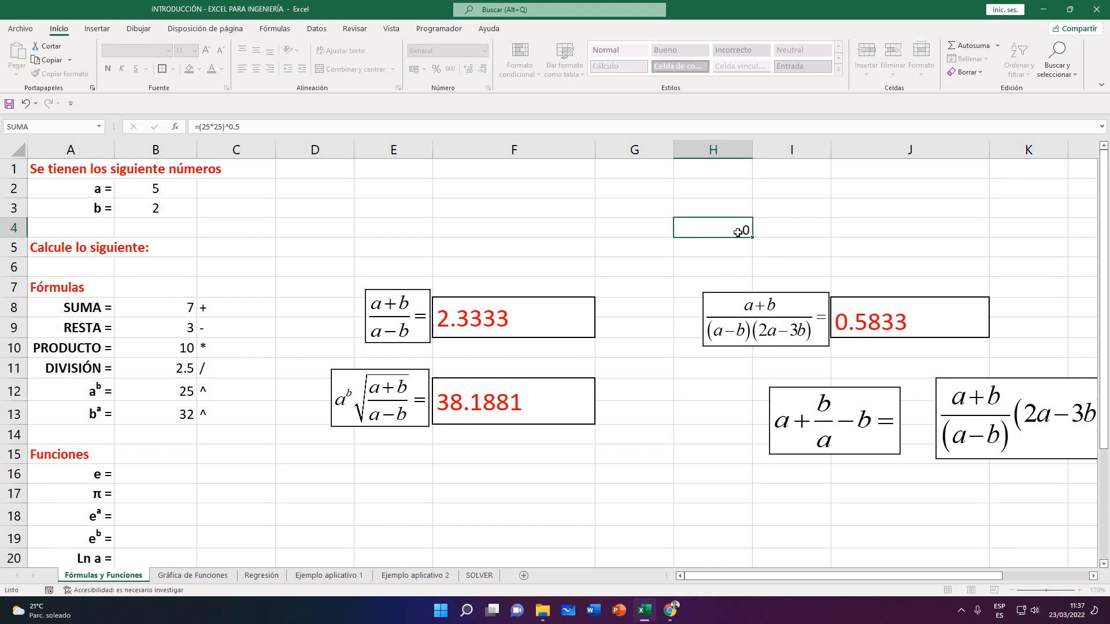
pyautogui.press('Up')
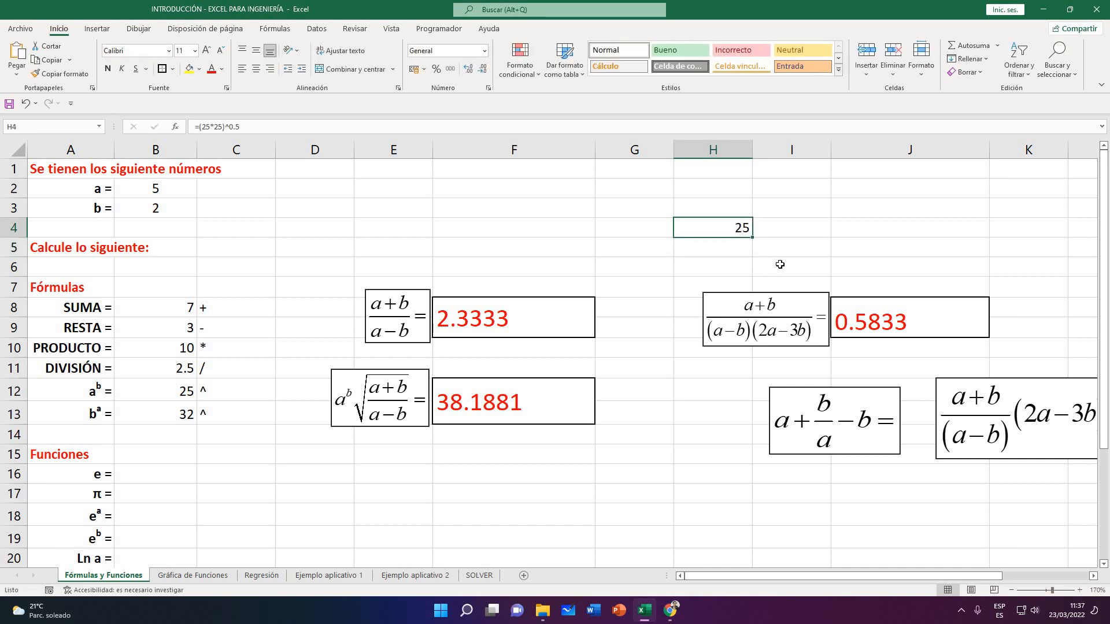
# Turn the H4 formula into visible text by putting an apostrophe before =(25*25)^0.5
pyautogui.click(73, 286)
pyautogui.click(701, 228)
pyautogui.click(201, 128)
pyautogui.write("'")
pyautogui.press('Return')
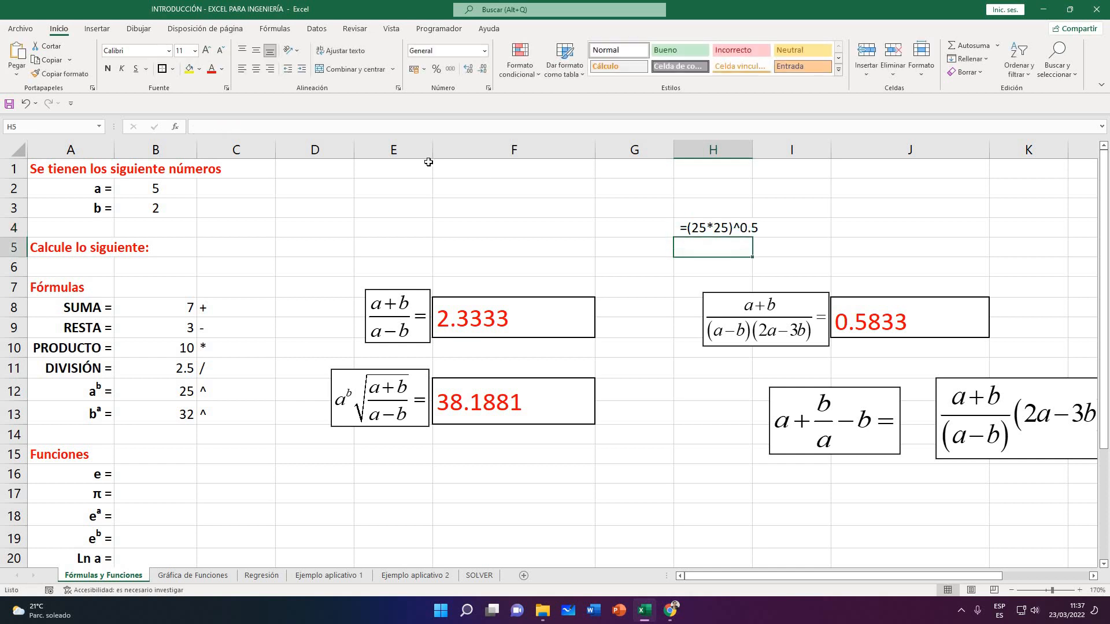
# Color the =(25*25)^0.5 text in H4 red and enlarge its font by three size increments
pyautogui.click(694, 228)
pyautogui.click(213, 71)
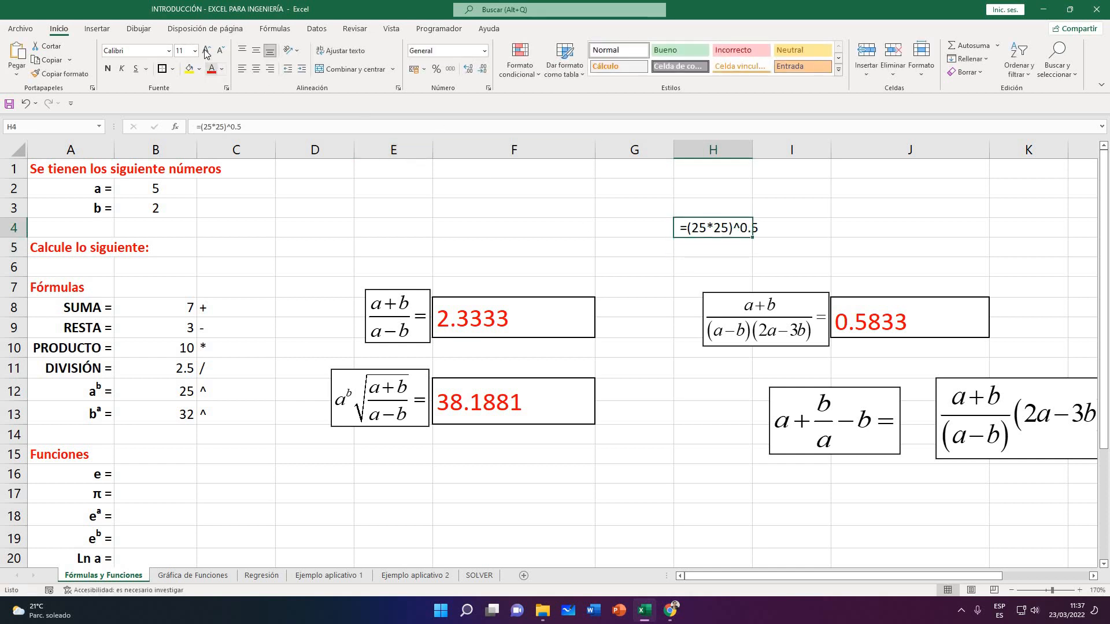
pyautogui.click(206, 51)
pyautogui.click(206, 51)
pyautogui.click(206, 51)
pyautogui.press('Down')
pyautogui.press('Down')
pyautogui.press('Down')
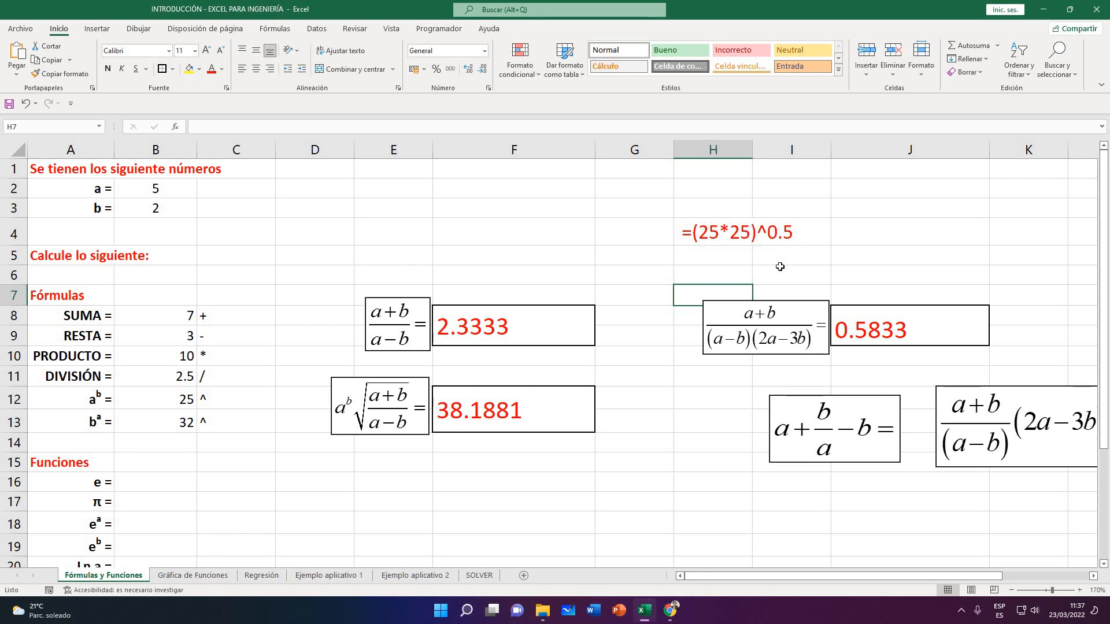
pyautogui.click(666, 323)
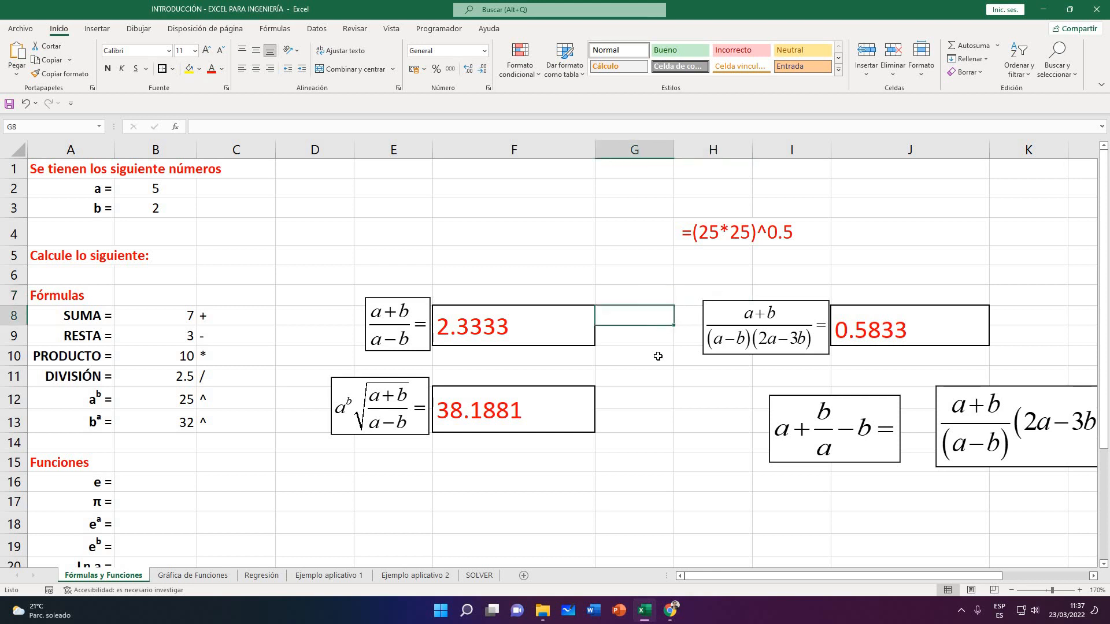
pyautogui.scroll(-1, 642, 361)
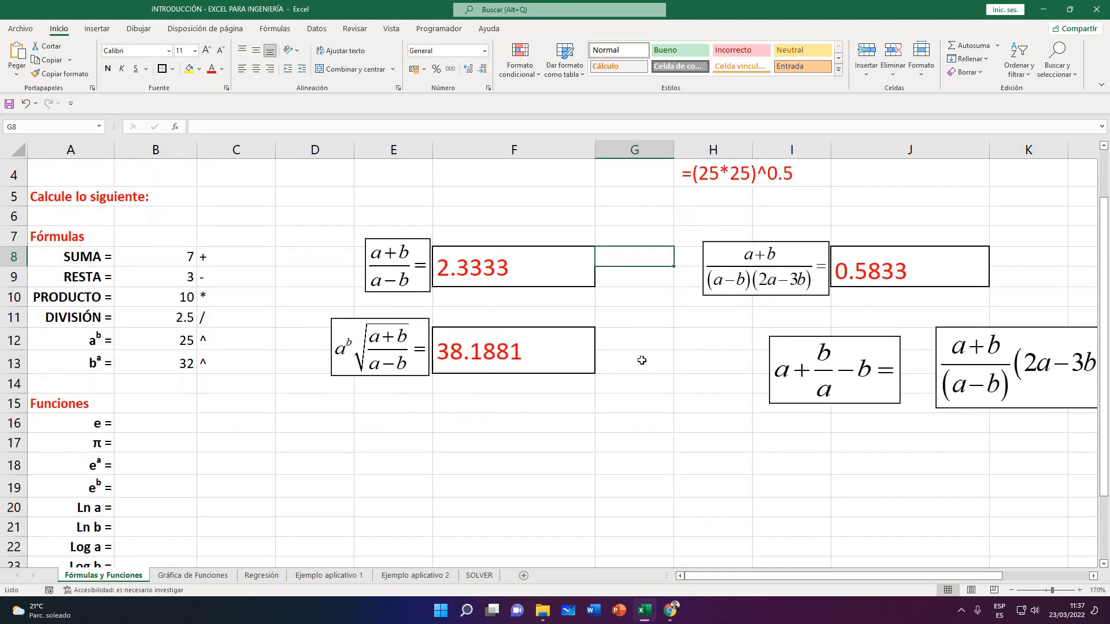
pyautogui.click(610, 372)
pyautogui.scroll(1, 545, 377)
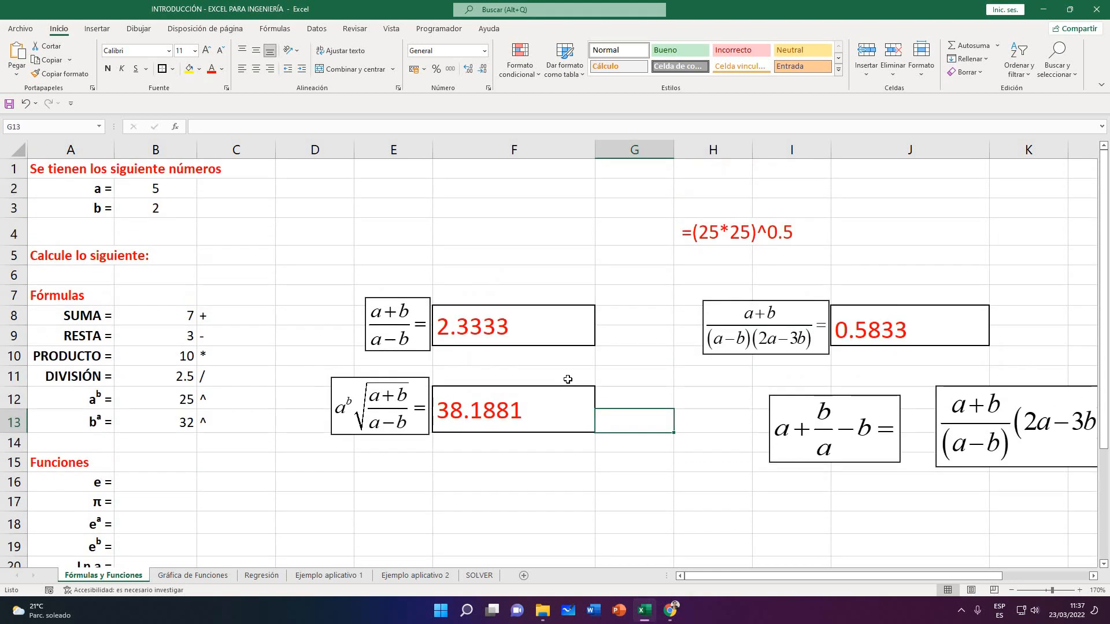
# Begin a formula in H5 with the square-root function name, =RAIZ
pyautogui.click(694, 254)
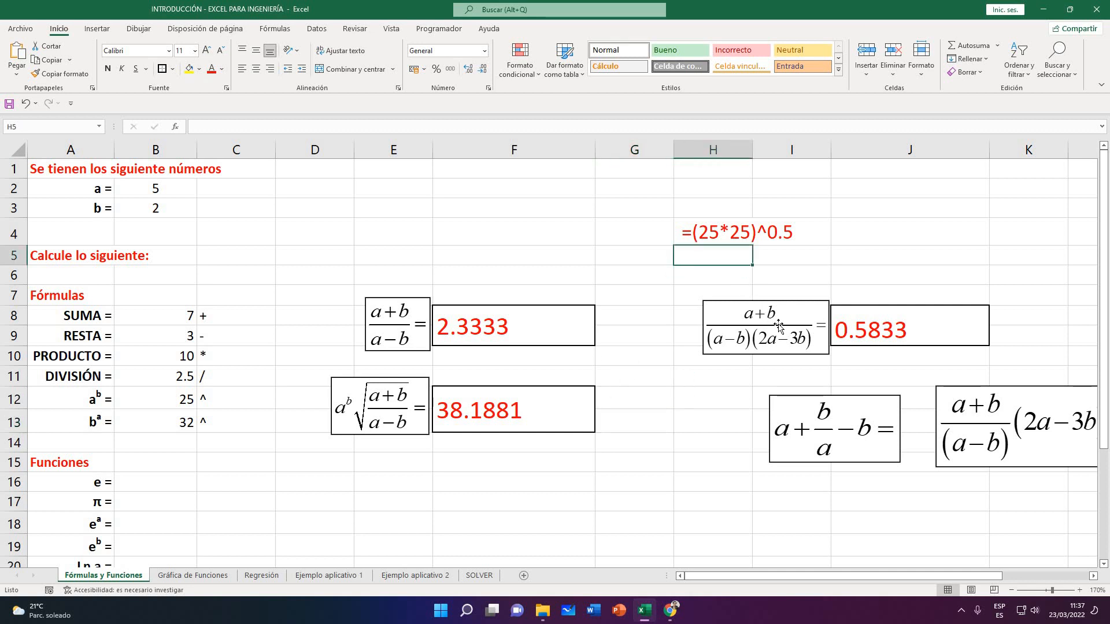
pyautogui.write('=')
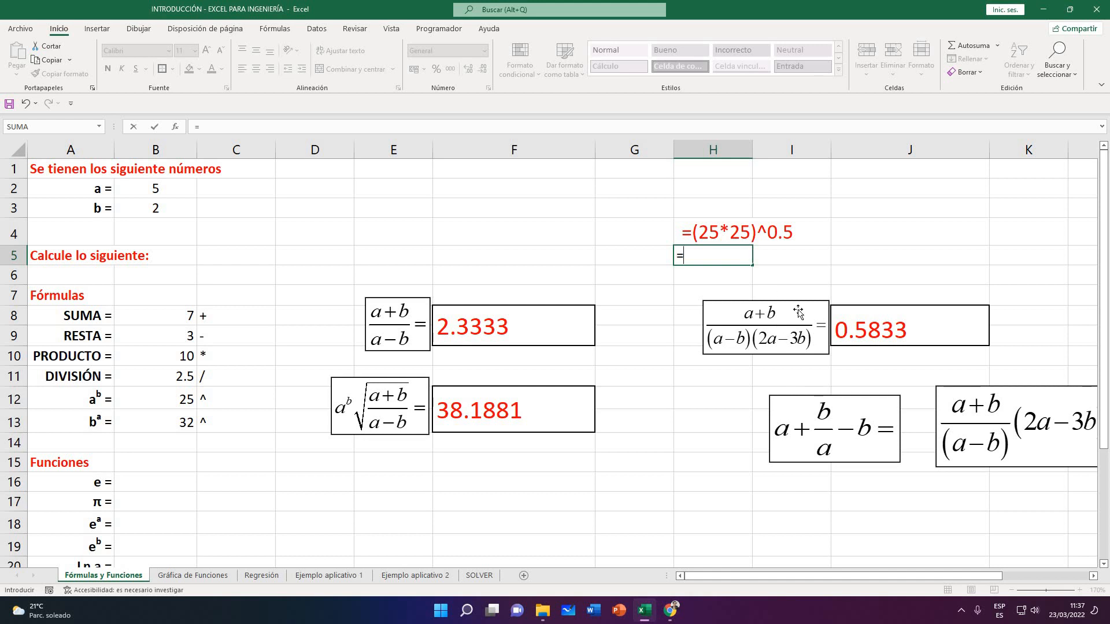
pyautogui.write('ra')
pyautogui.press('BackSpace')
pyautogui.press('BackSpace')
pyautogui.write('RA')
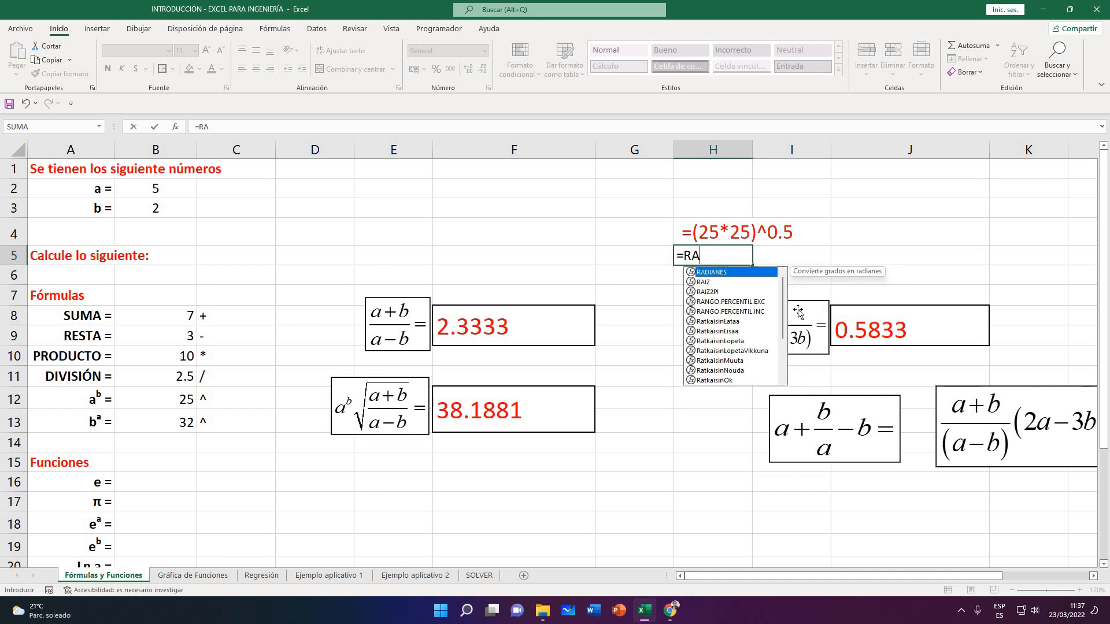
pyautogui.write('IZ')
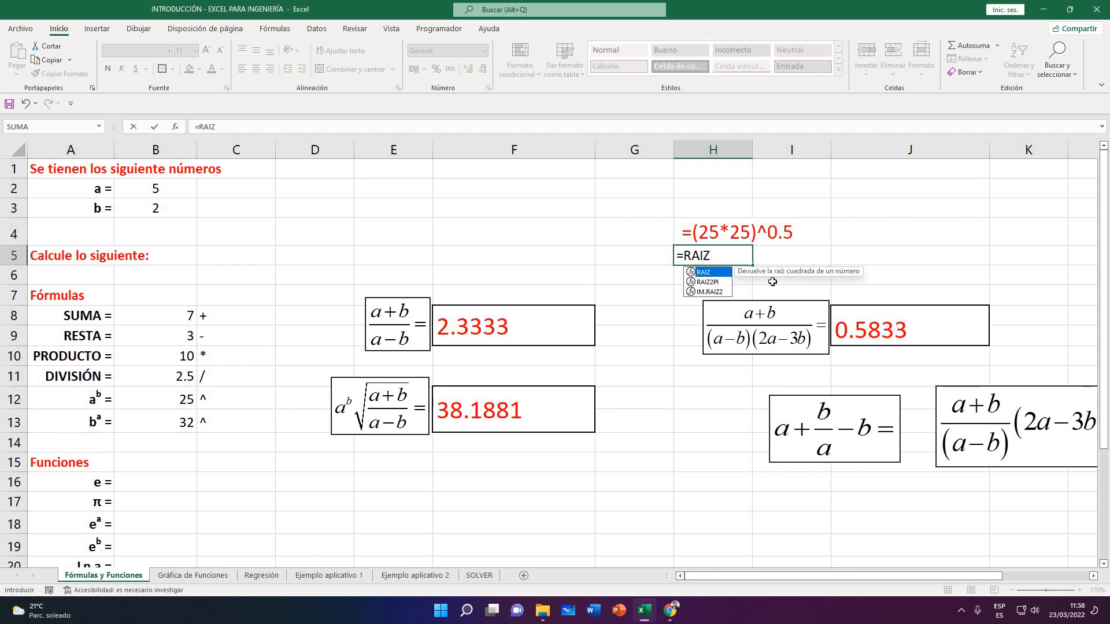
# Check the descriptions of the suggested functions RAIZ2PI and IM.RAIZ2, returning to RAIZ in the suggestions
pyautogui.click(709, 283)
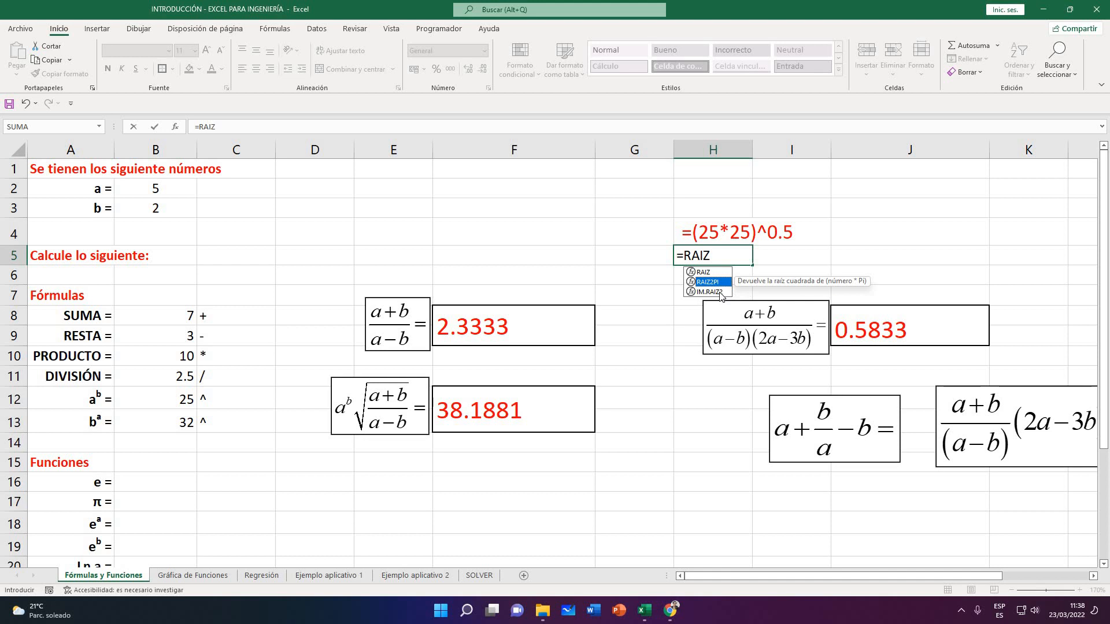
pyautogui.click(720, 292)
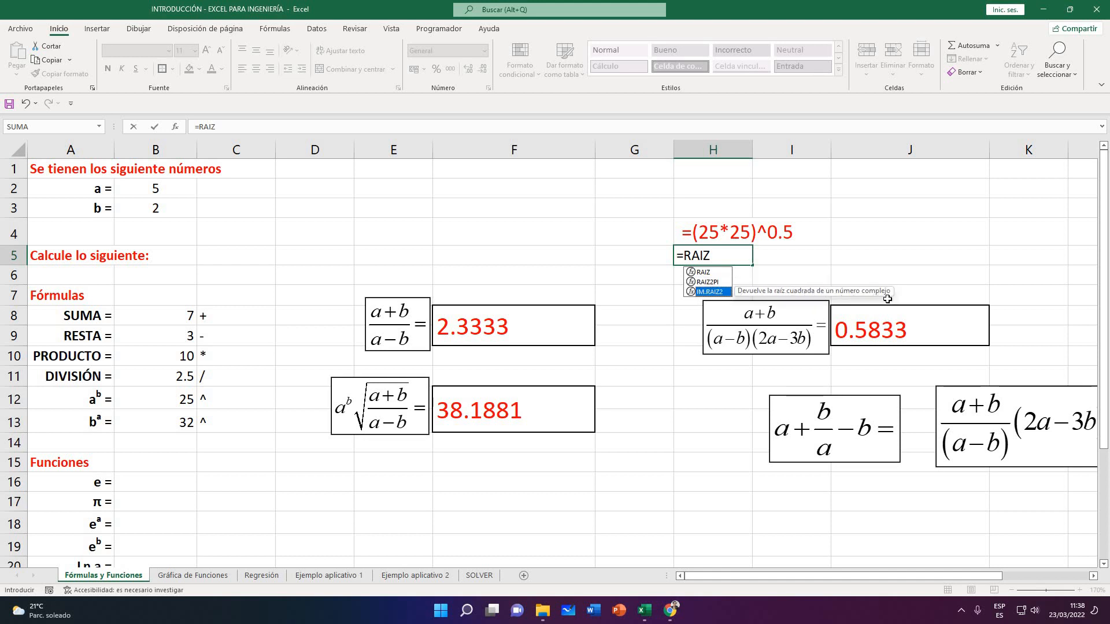
pyautogui.press('Up')
pyautogui.press('Up')
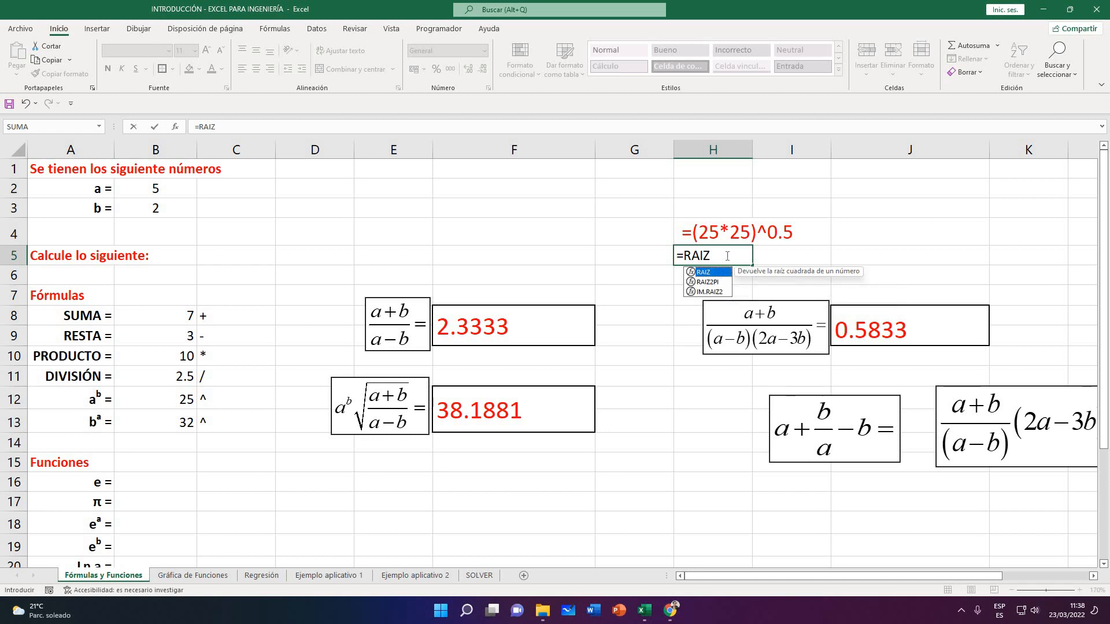
# Complete the H5 formula as =RAIZ(25), keeping the cell selected
pyautogui.click(728, 256)
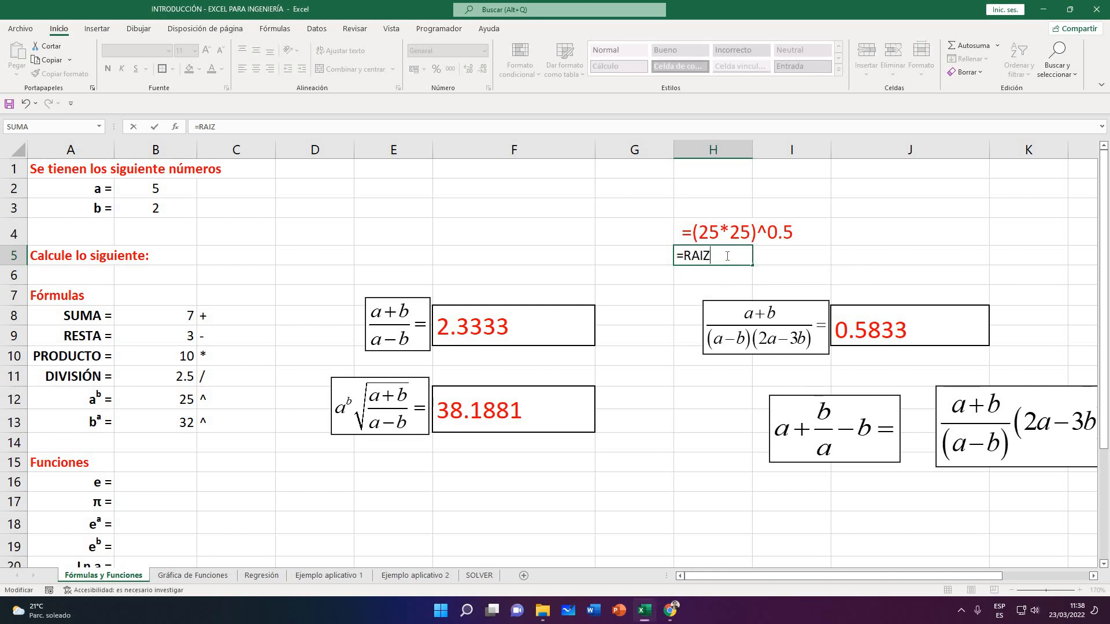
pyautogui.write('(')
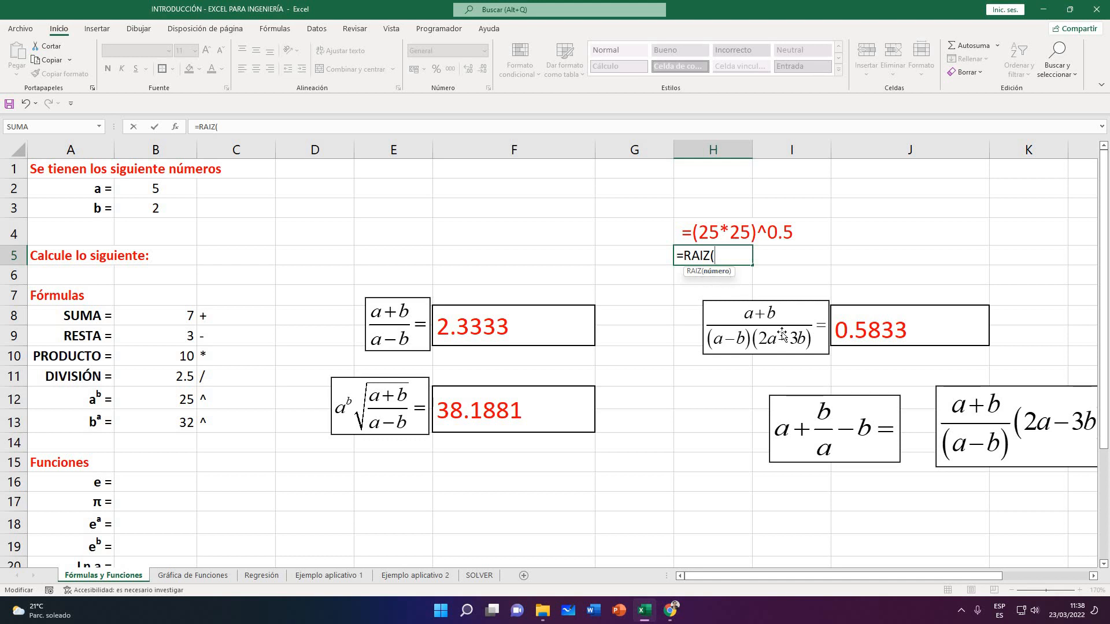
pyautogui.write('25)')
pyautogui.hotkey('ctrl', 'Return')
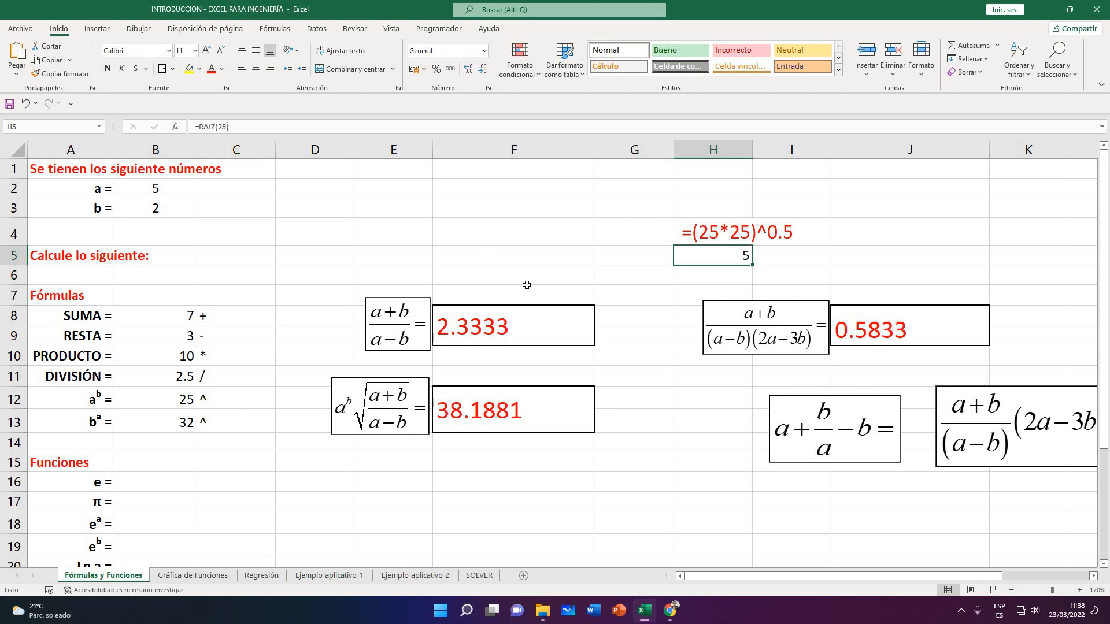
# Extend the RAIZ formula in H5 to take the root of a product, =RAIZ(25*25)
pyautogui.press('F2')
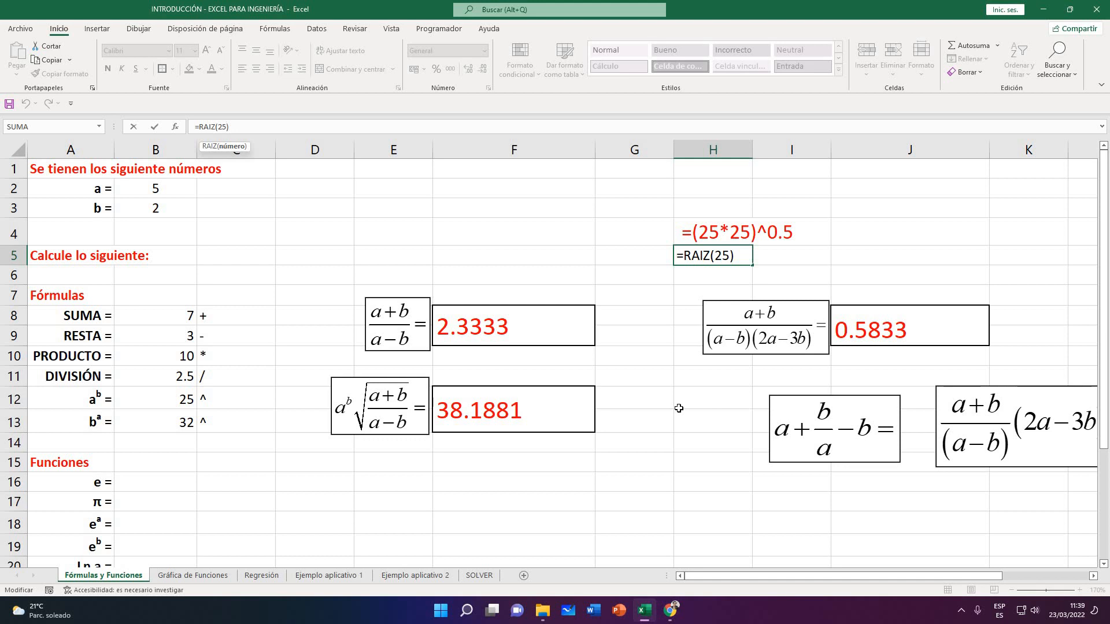
pyautogui.write('*25')
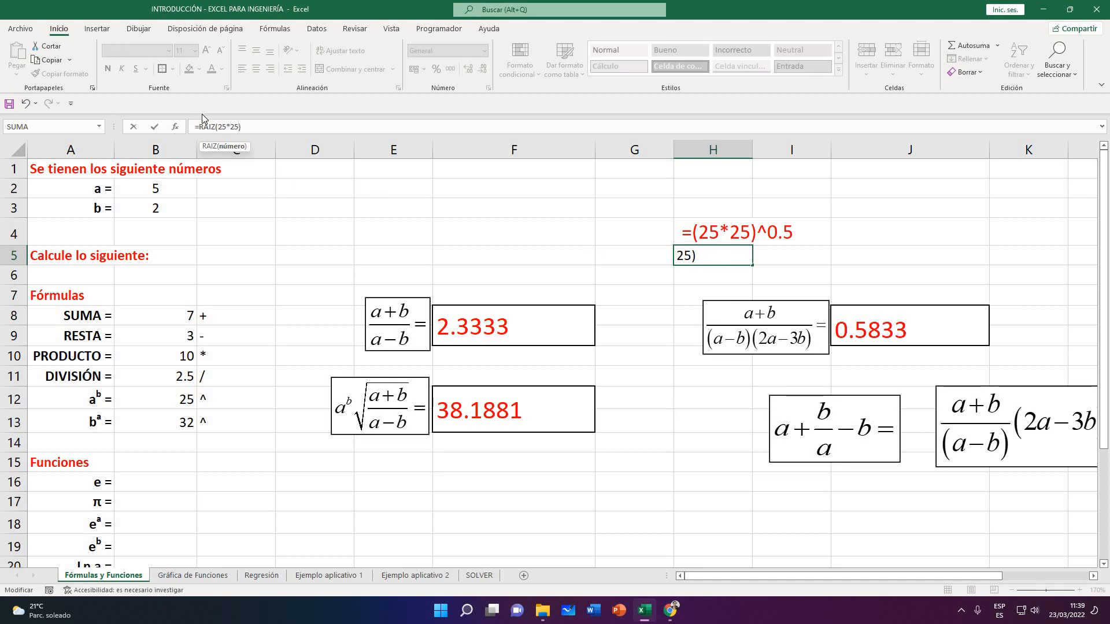
pyautogui.press('Return')
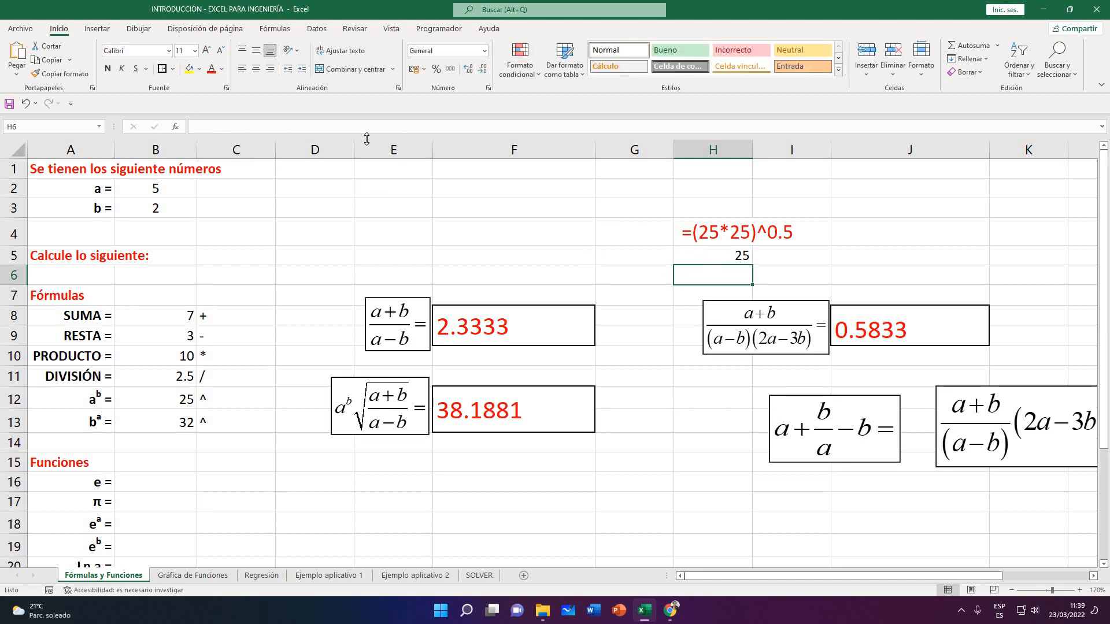
# Turn the H5 formula into visible text by putting an apostrophe before =RAIZ(25*25)
pyautogui.press('Up')
pyautogui.click(197, 126)
pyautogui.write("'")
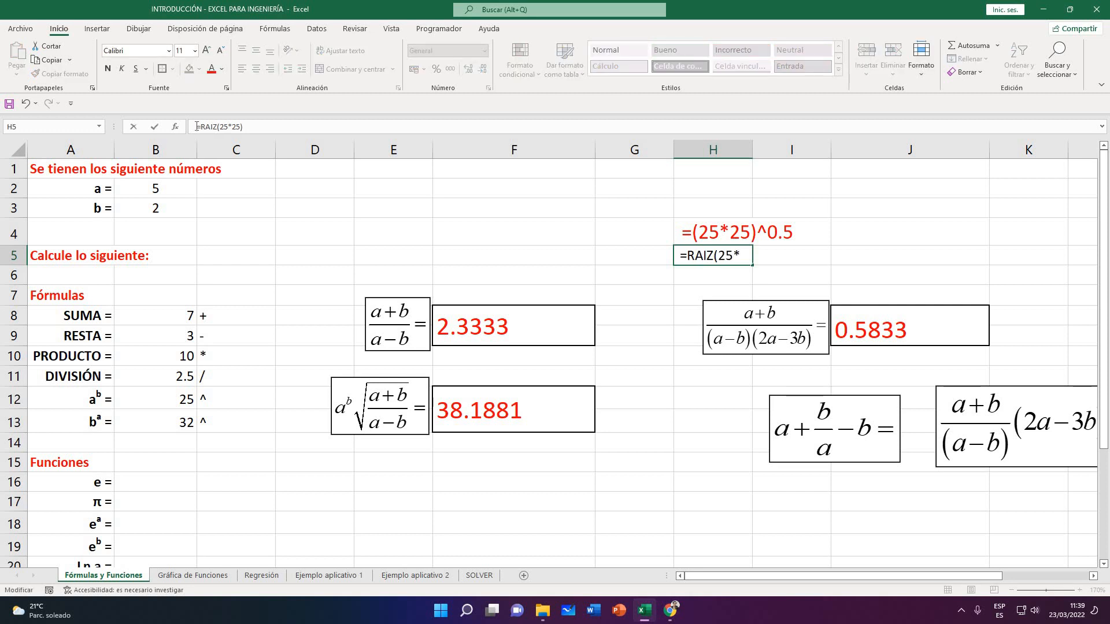
pyautogui.press('Return')
# Color the =RAIZ(25*25) text in H5 red and enlarge its font by three size increments to 16
pyautogui.press('Up')
pyautogui.click(211, 68)
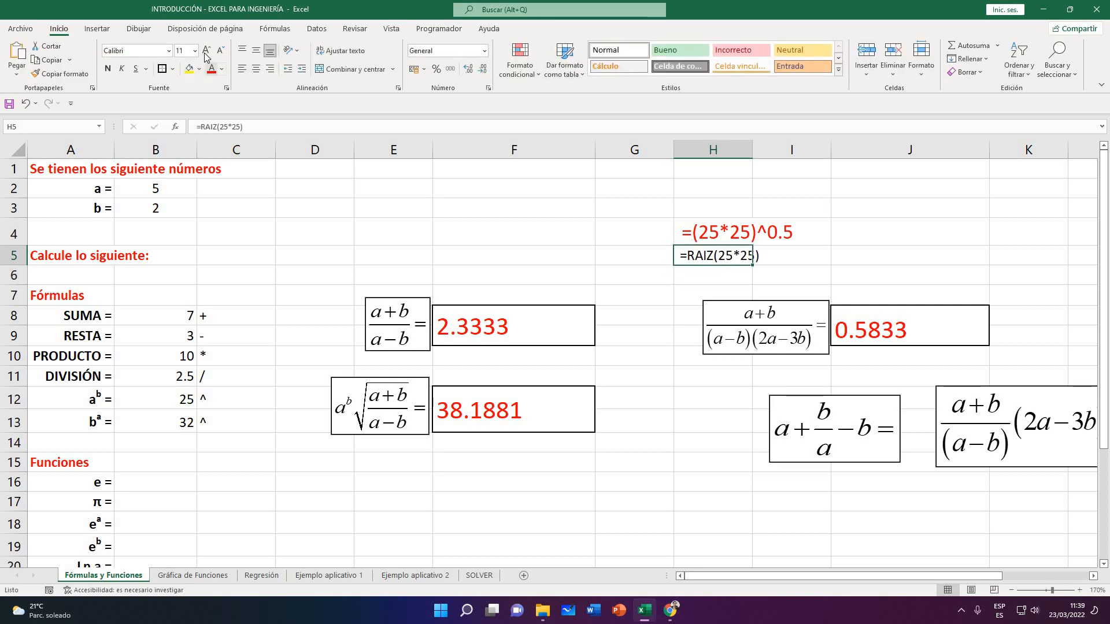
pyautogui.click(206, 50)
pyautogui.click(205, 51)
pyautogui.click(206, 51)
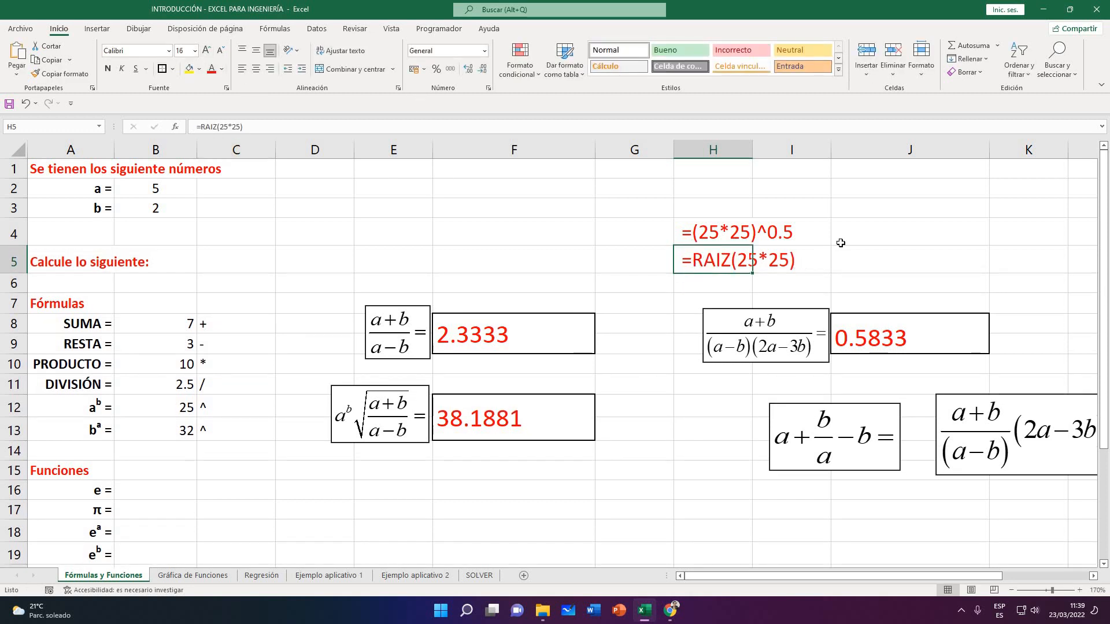
# Compare the two square-root notations in H4 and H5 with the root expression beside cell F12
pyautogui.click(862, 239)
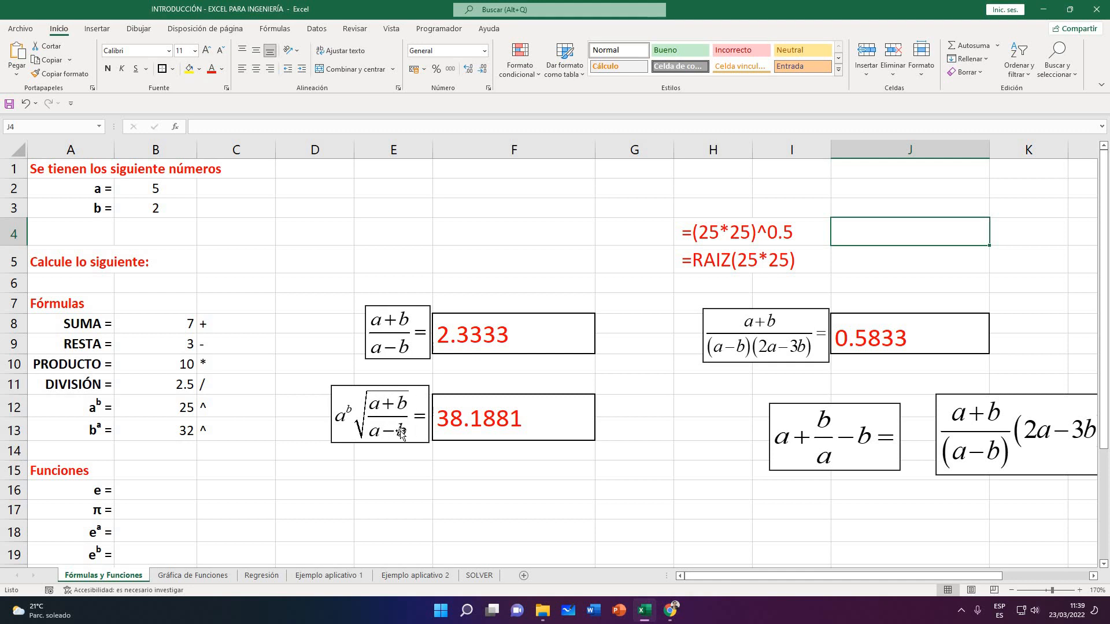
pyautogui.click(654, 375)
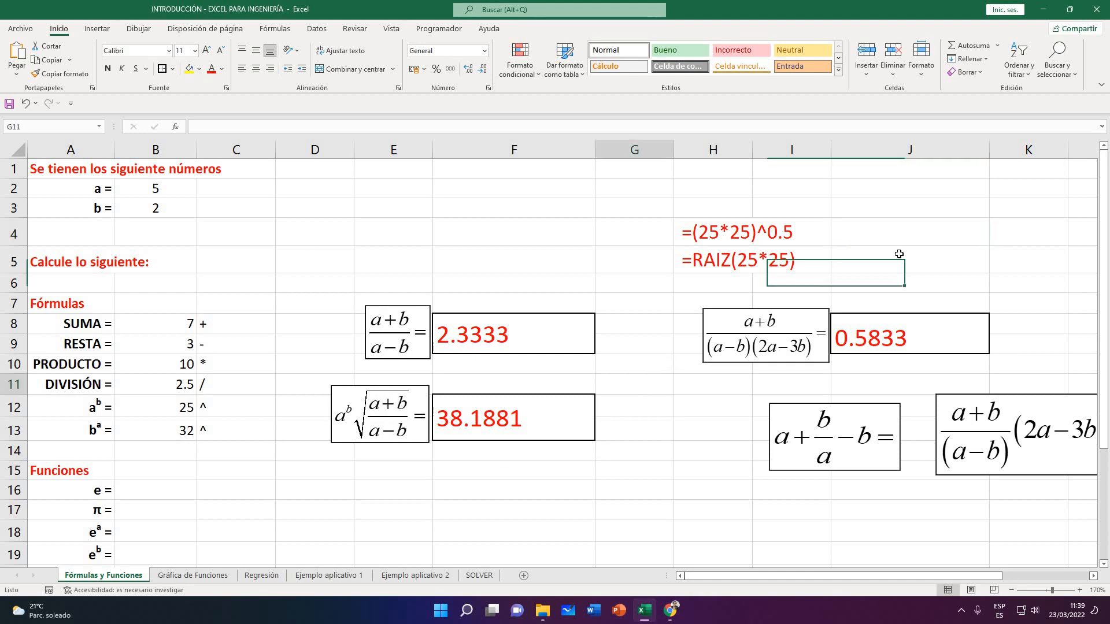
pyautogui.scroll(-1, 717, 277)
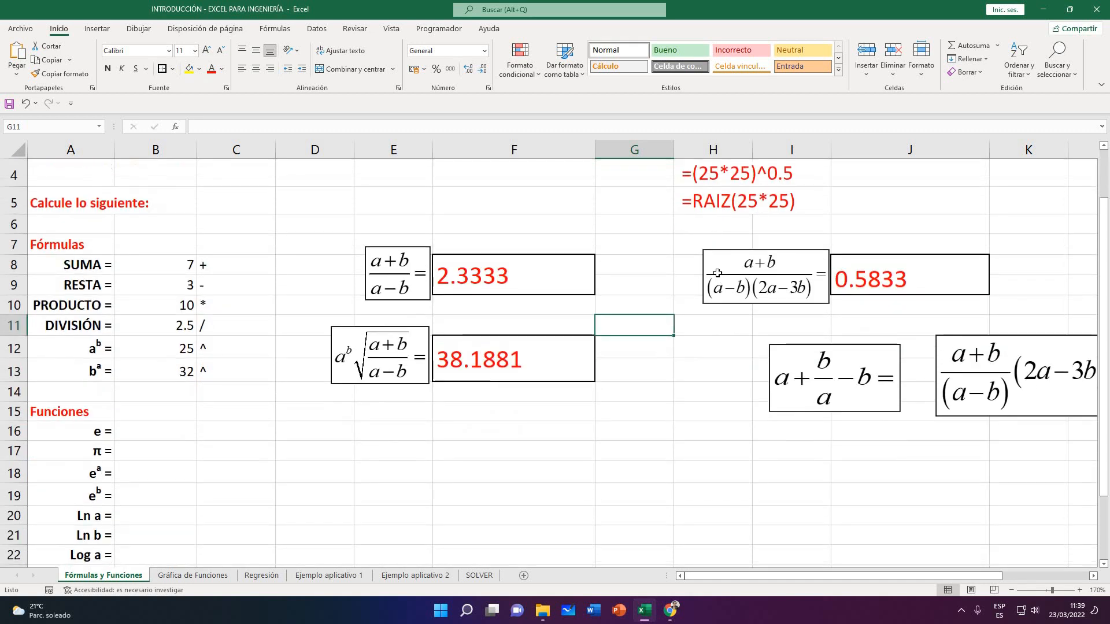
pyautogui.scroll(1, 711, 254)
pyautogui.moveTo(707, 236); pyautogui.dragTo(706, 260)
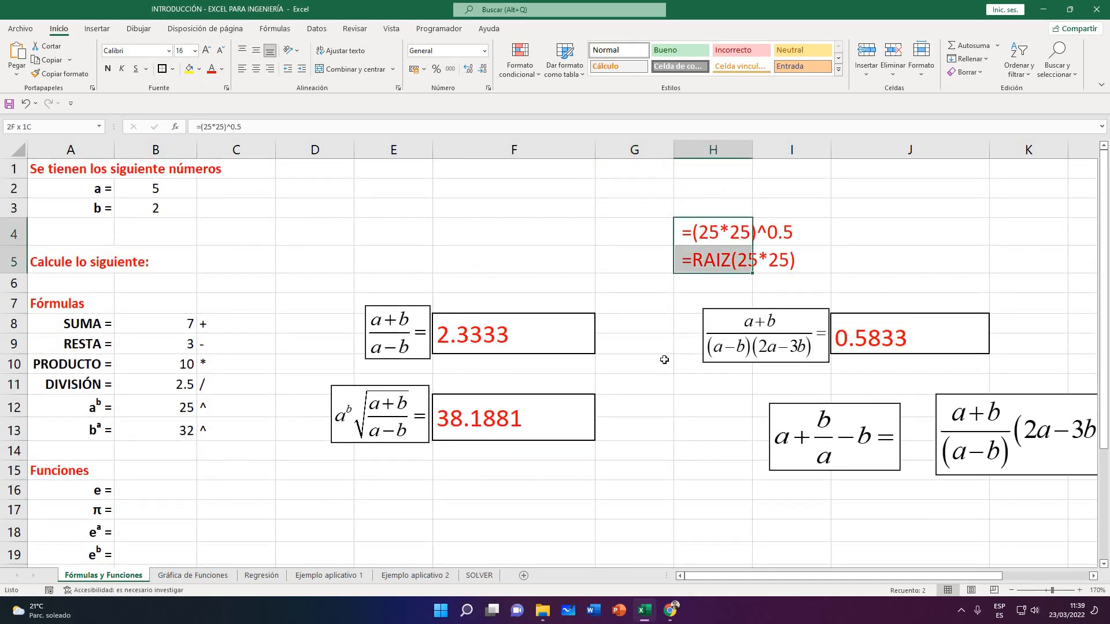
pyautogui.click(616, 361)
pyautogui.scroll(-1, 616, 360)
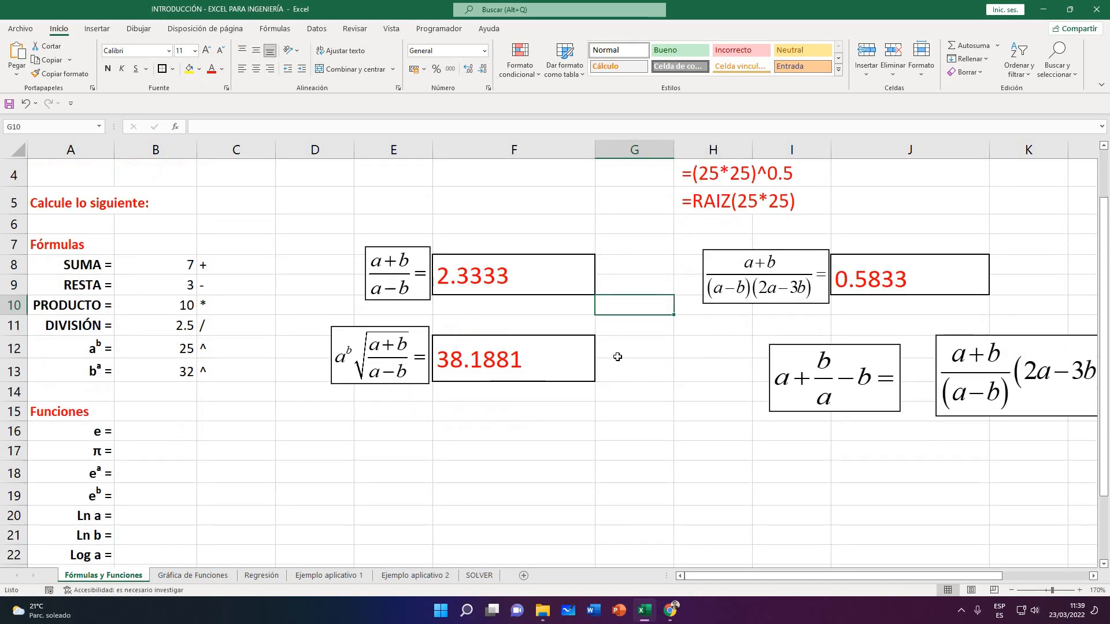
pyautogui.scroll(-1, 617, 356)
pyautogui.scroll(1, 636, 355)
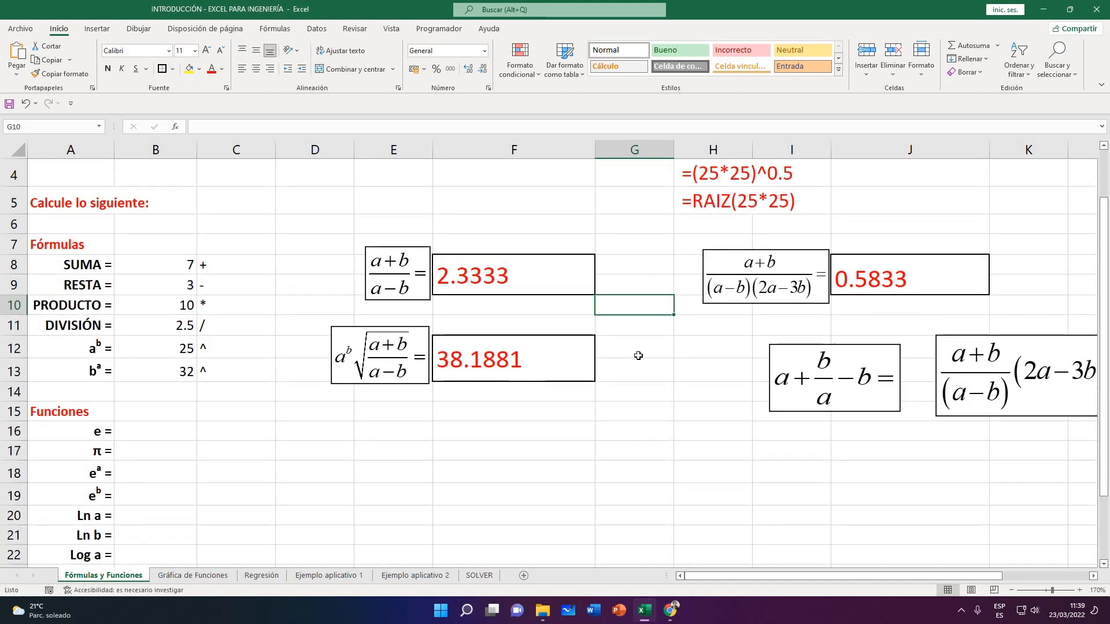
pyautogui.scroll(1, 189, 382)
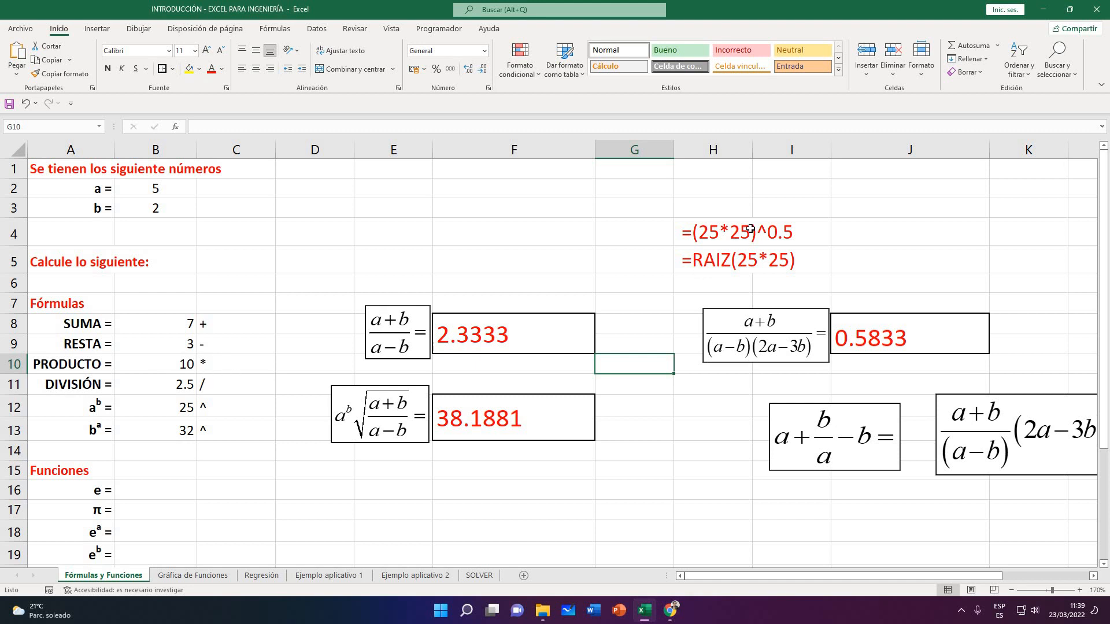
pyautogui.scroll(-1, 751, 229)
pyautogui.click(702, 197)
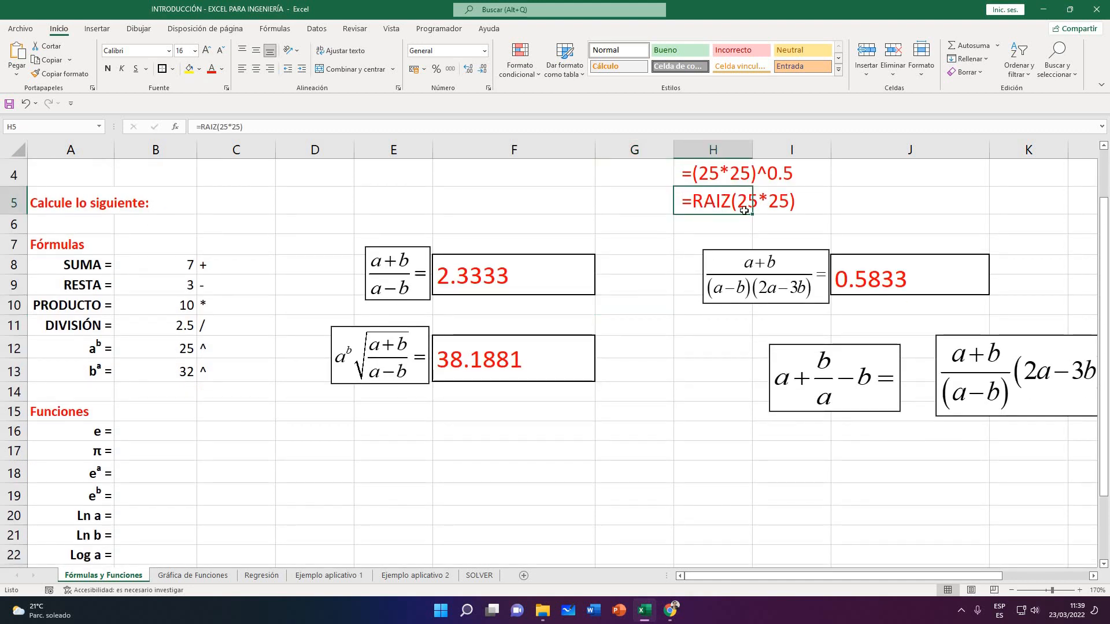
pyautogui.click(689, 223)
pyautogui.click(691, 206)
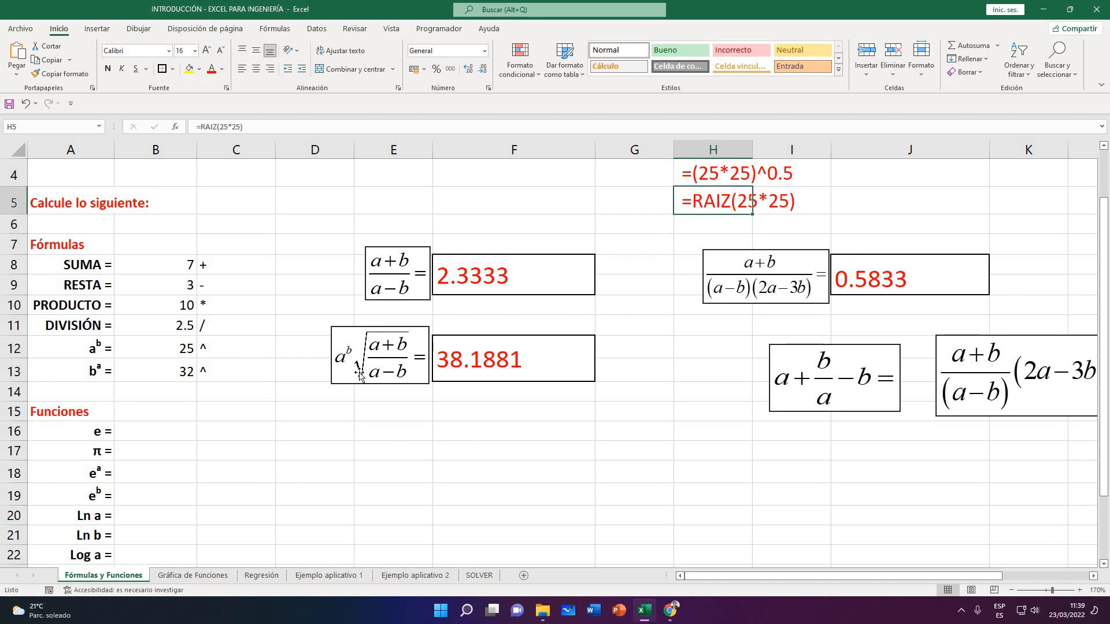
# Examine the e and π labels in A16:A17 under Funciones and the empty result cell B16
pyautogui.click(145, 445)
pyautogui.click(163, 434)
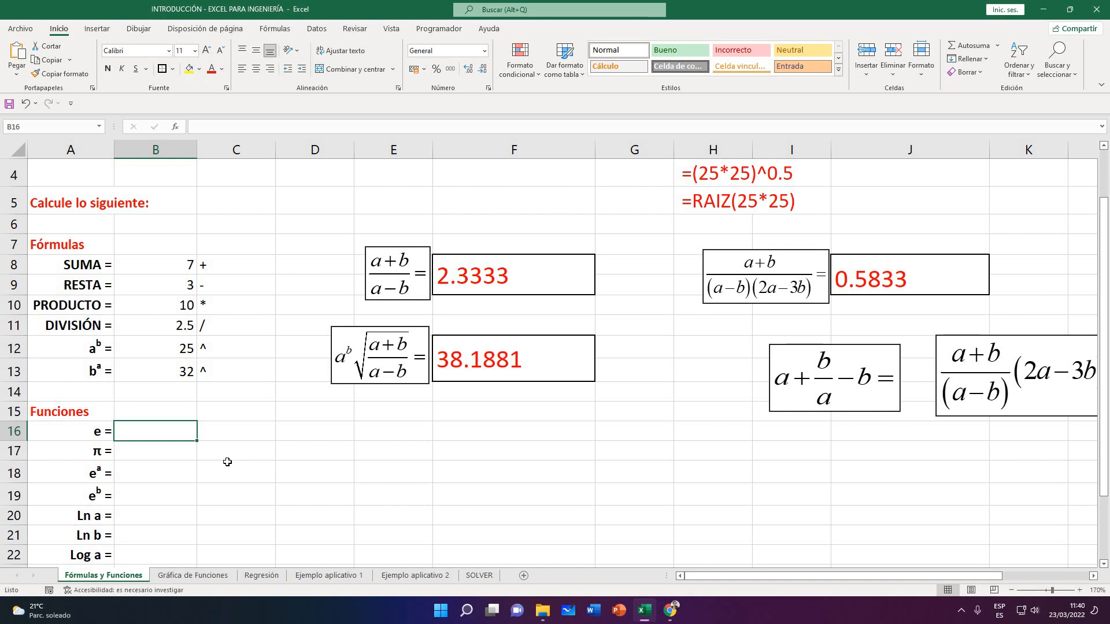
pyautogui.click(78, 432)
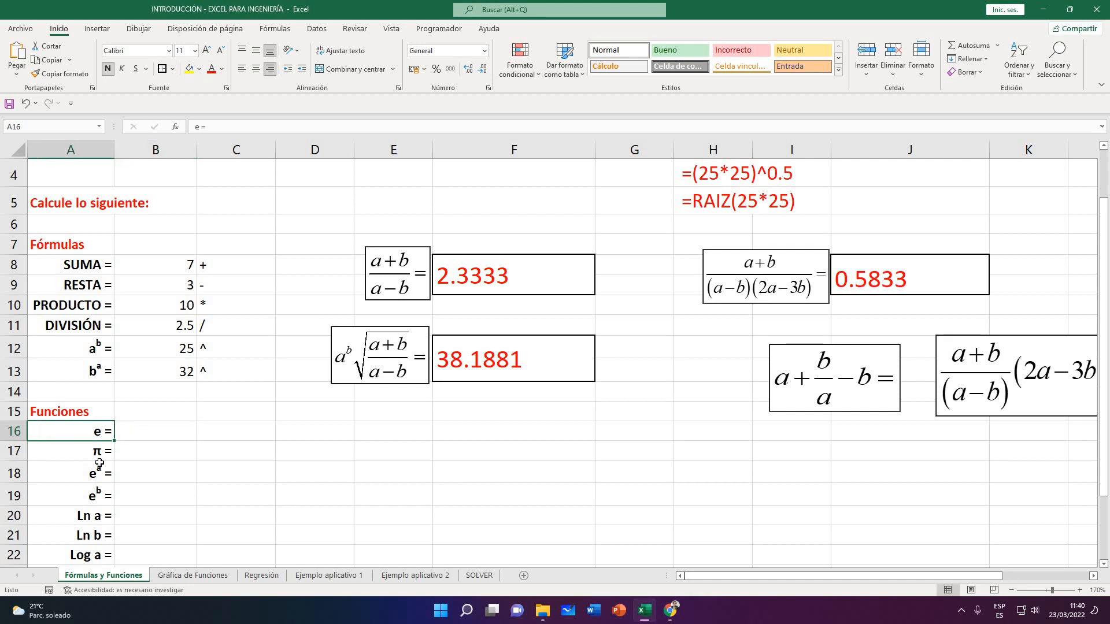
pyautogui.press('Down')
pyautogui.click(128, 432)
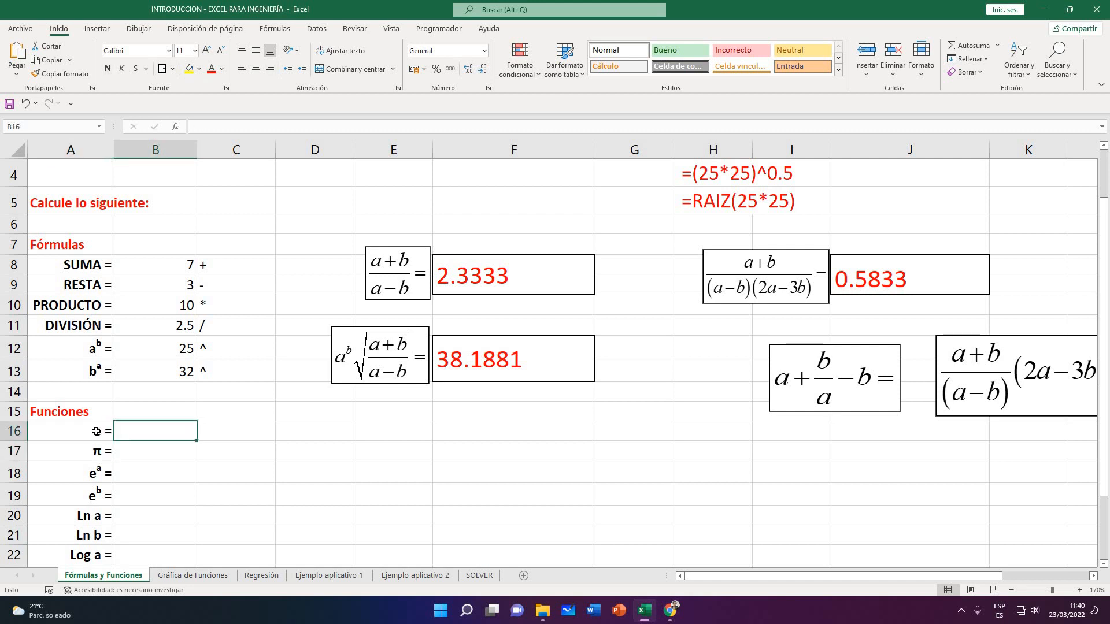
pyautogui.click(75, 434)
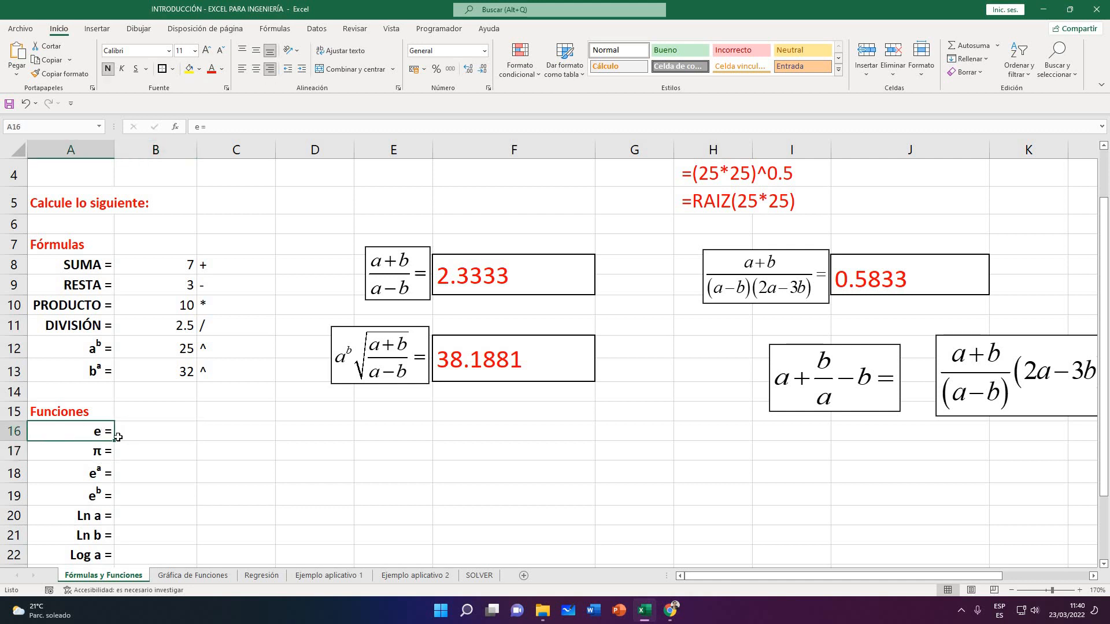
pyautogui.click(161, 432)
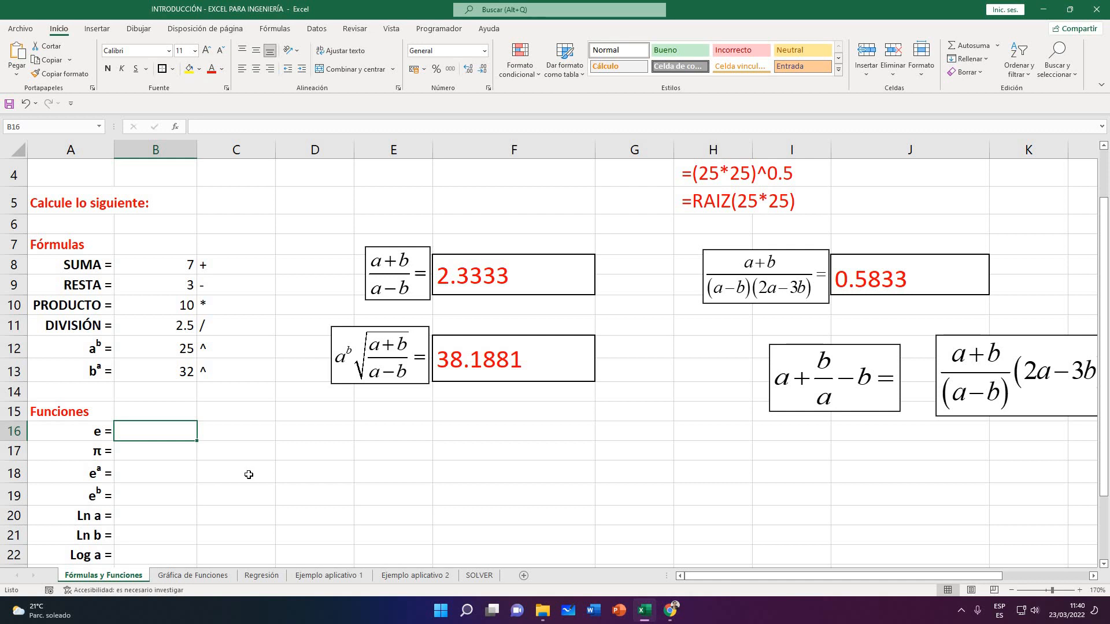
pyautogui.moveTo(72, 434); pyautogui.dragTo(93, 450)
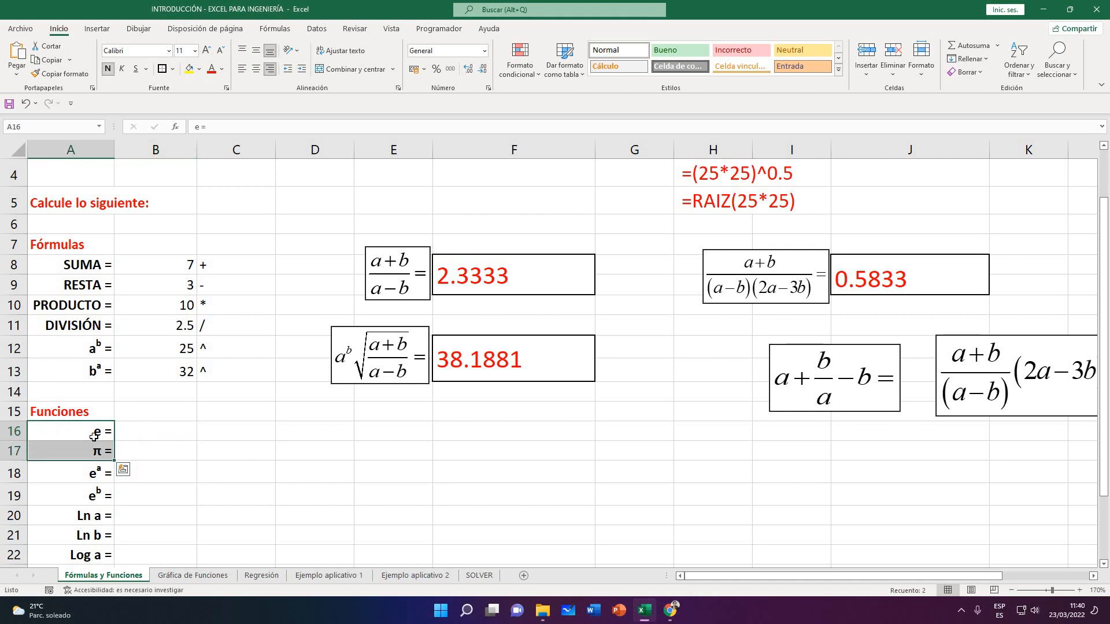
pyautogui.click(146, 431)
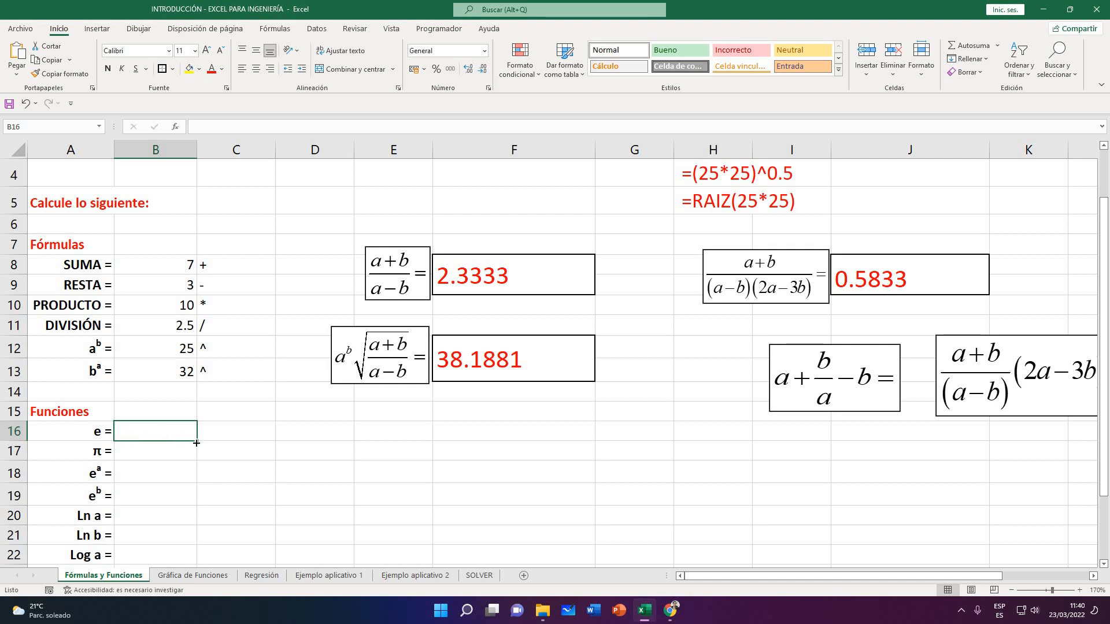
# Enter 2.78 as the value of e in B16 and 3.14159242 as the value of π in B17
pyautogui.write('2.')
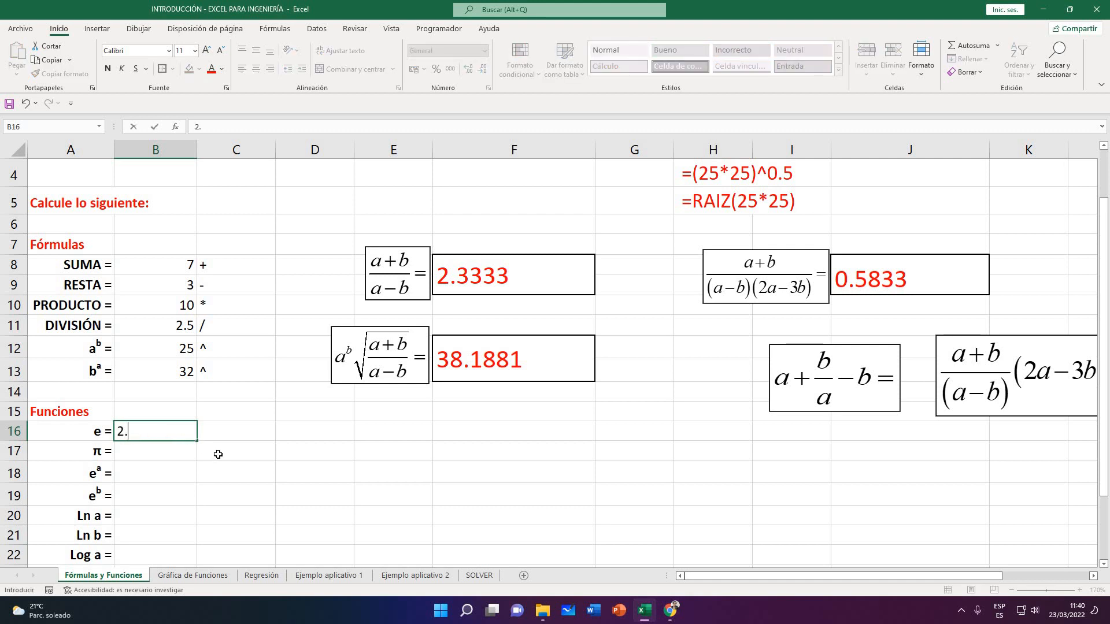
pyautogui.write('78')
pyautogui.press('Return')
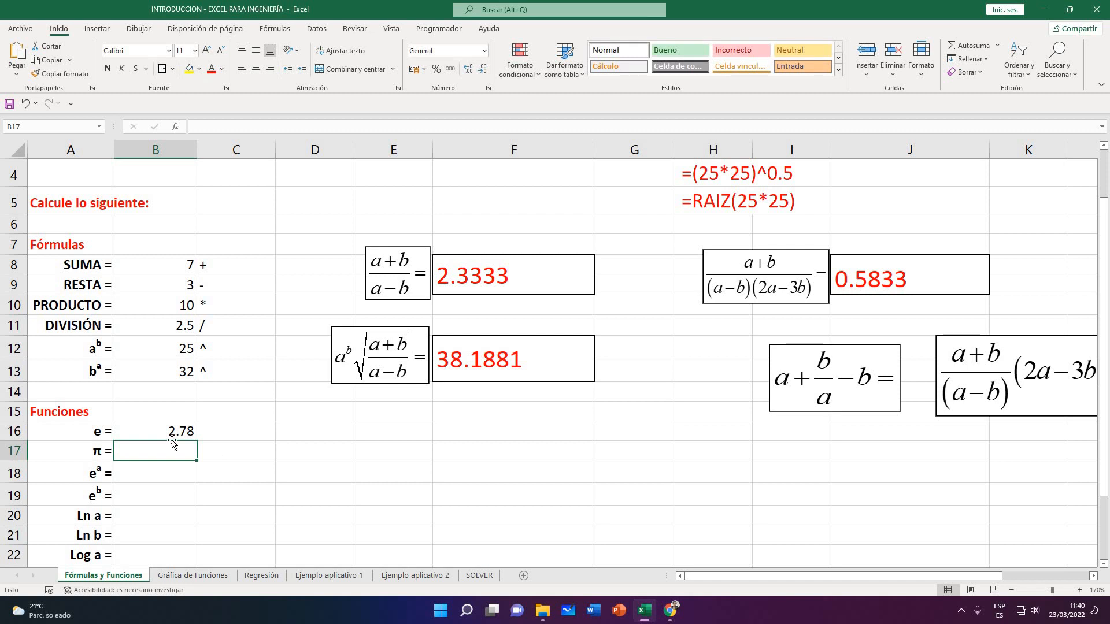
pyautogui.write('3.1')
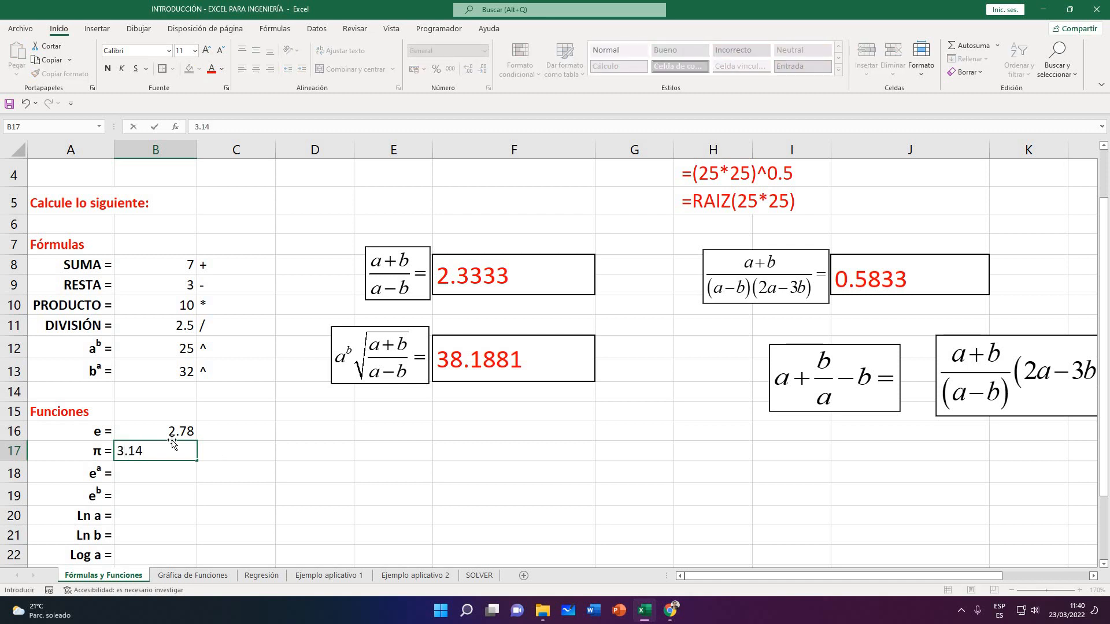
pyautogui.write('4159242')
pyautogui.press('Return')
pyautogui.click(172, 444)
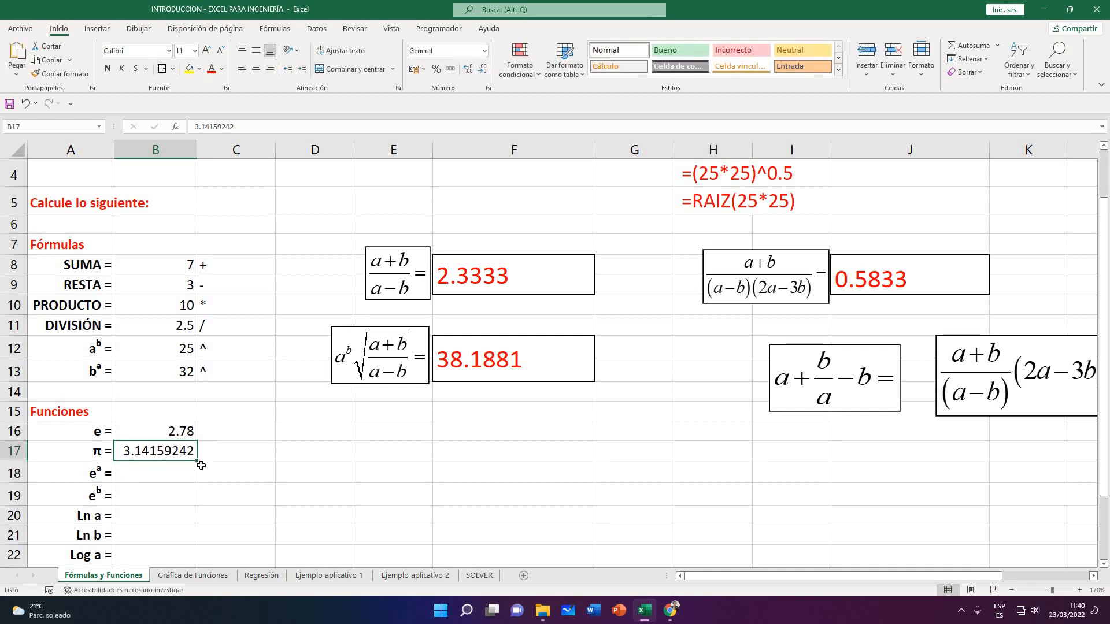
pyautogui.click(183, 464)
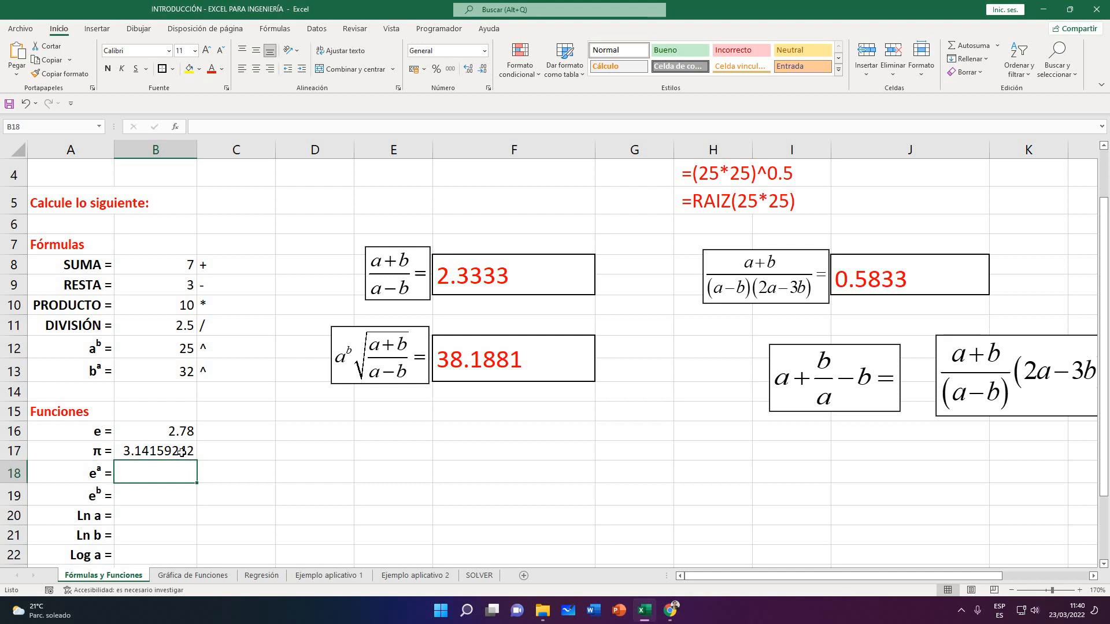
pyautogui.click(167, 454)
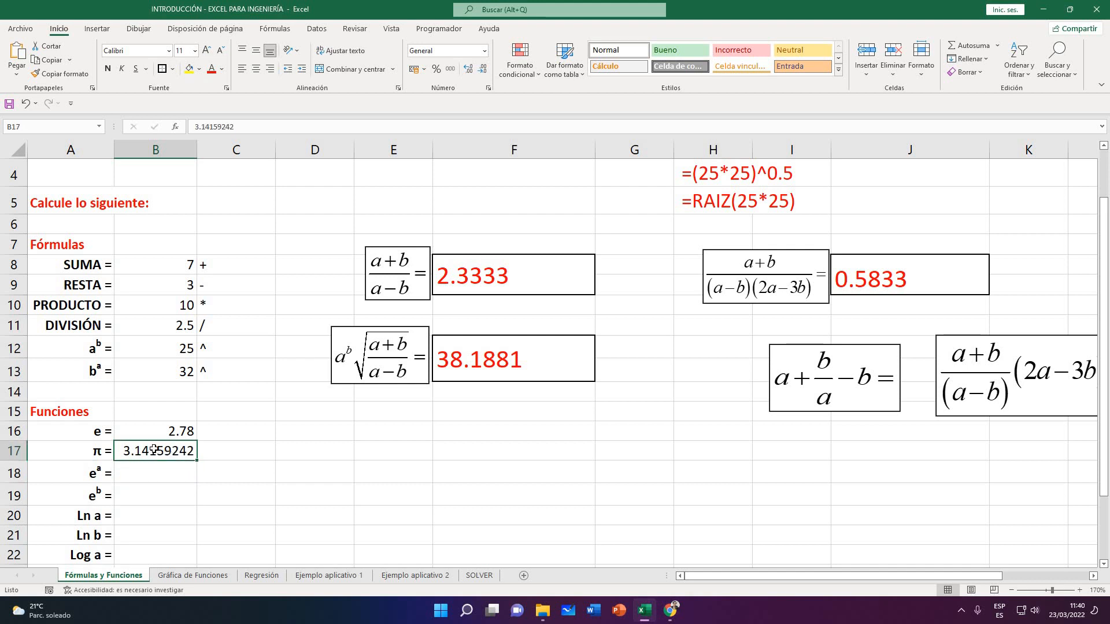
# Clear the contents of the e and π result cells B16:B17
pyautogui.moveTo(151, 433); pyautogui.dragTo(150, 452)
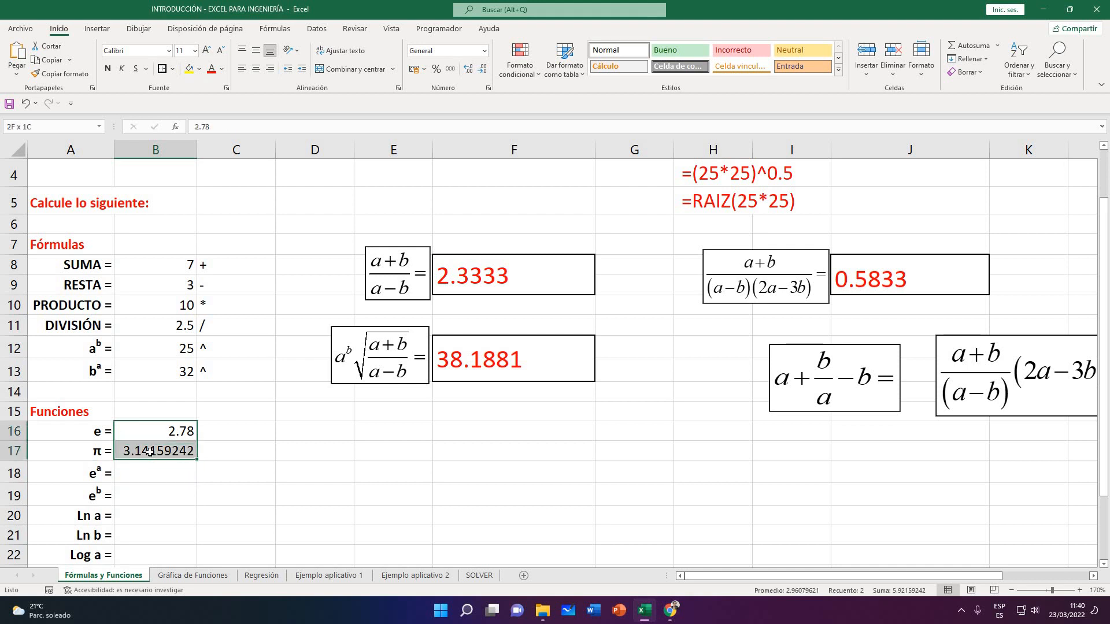
pyautogui.rightClick(150, 452)
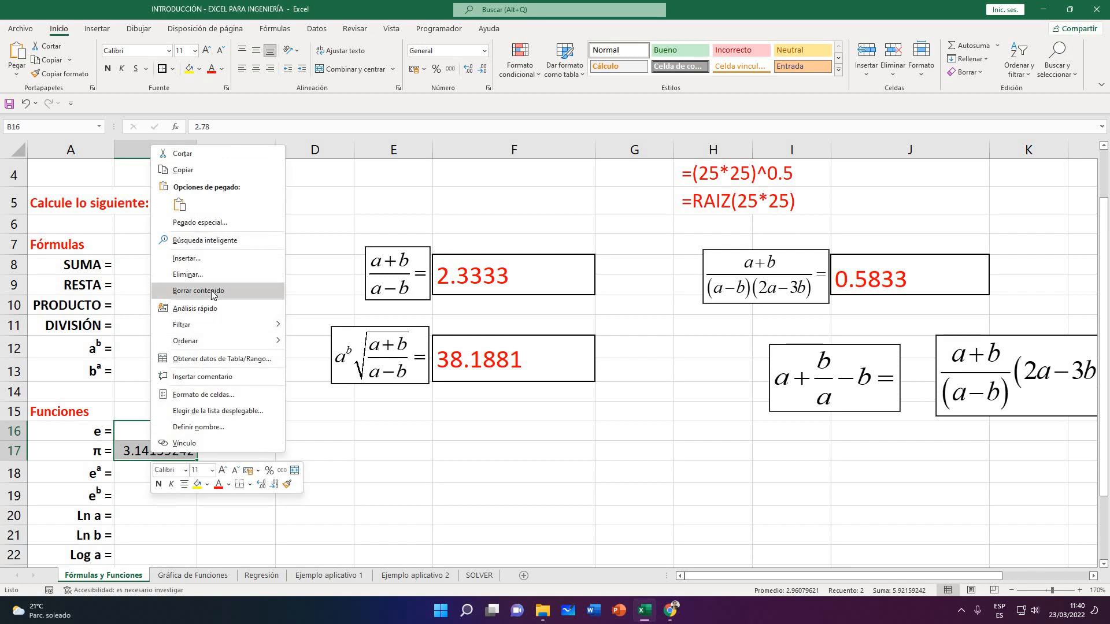
pyautogui.click(199, 291)
pyautogui.click(200, 454)
pyautogui.click(176, 445)
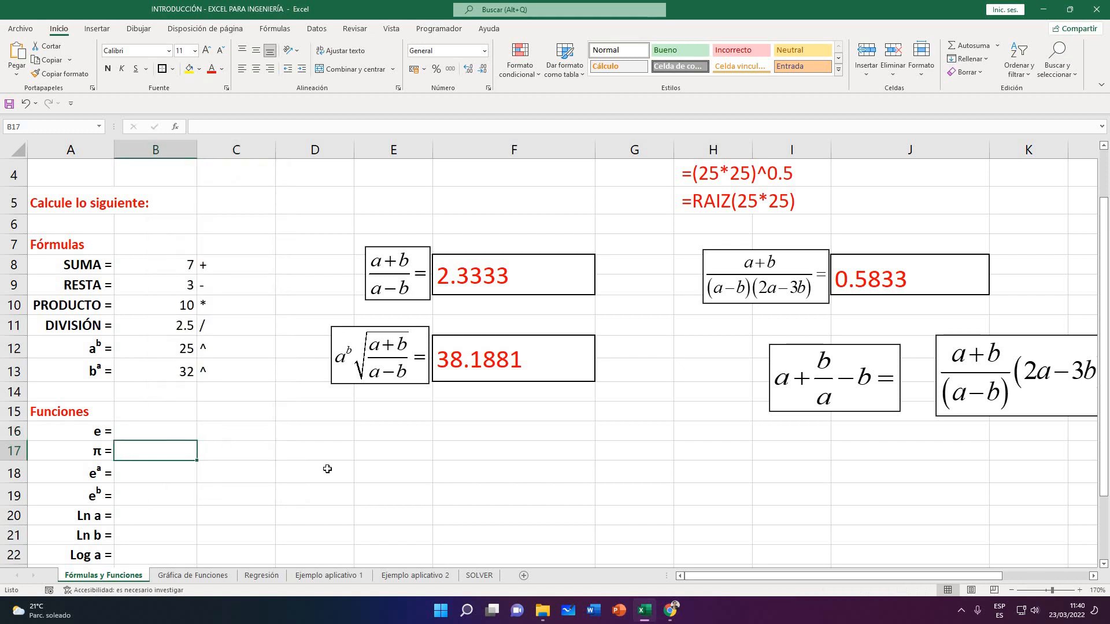
# Calculate e in B16 with the formula =EXP(1)
pyautogui.click(171, 437)
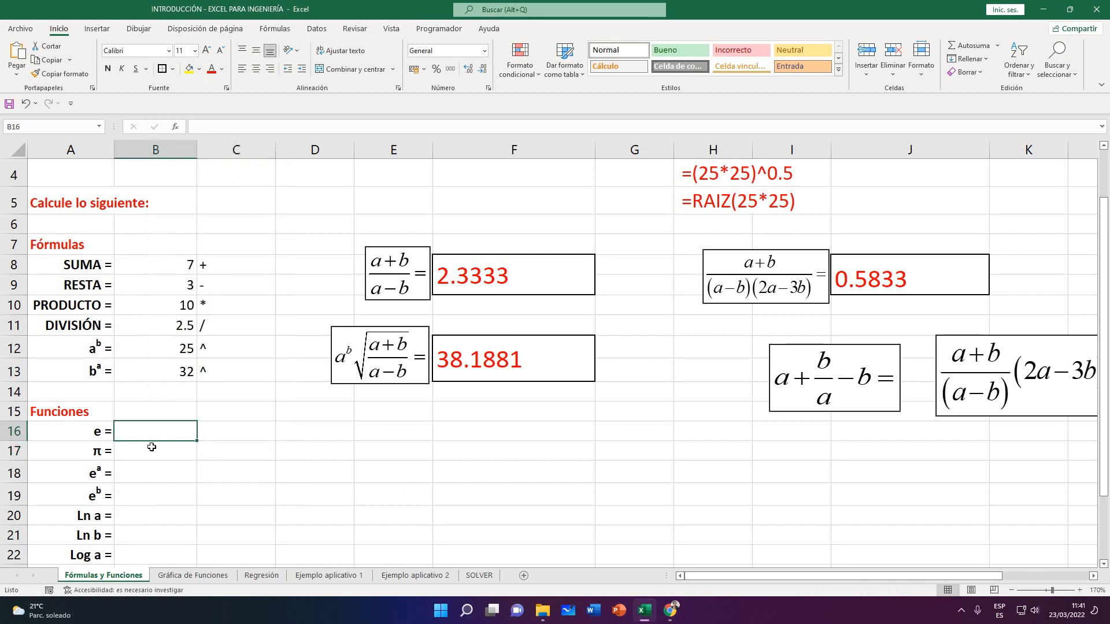
pyautogui.write('=')
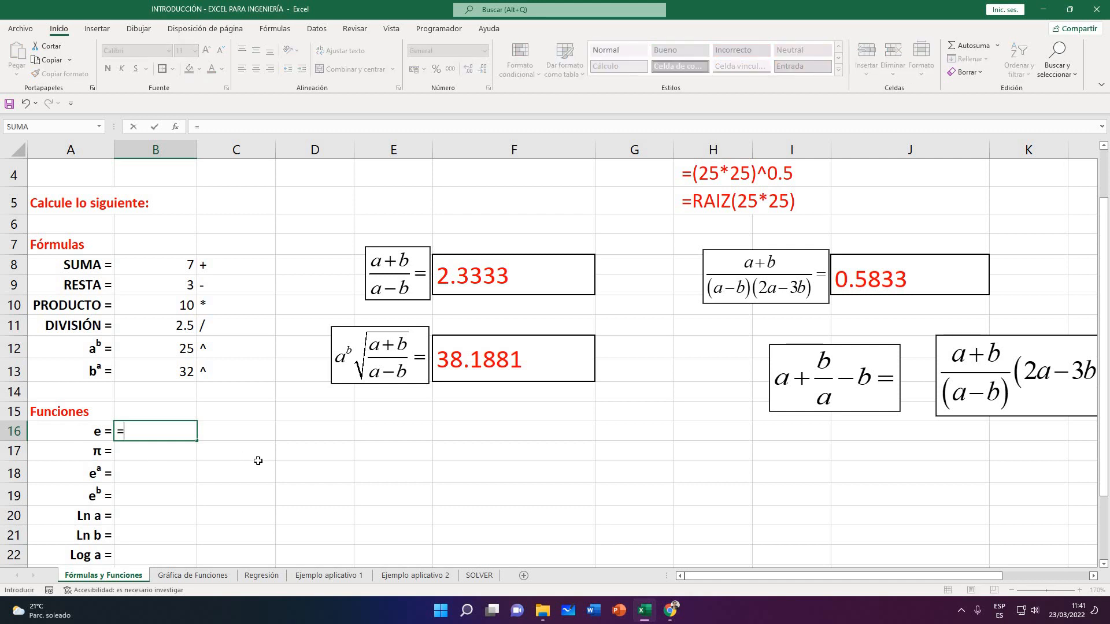
pyautogui.write('e')
pyautogui.press('BackSpace')
pyautogui.write('E')
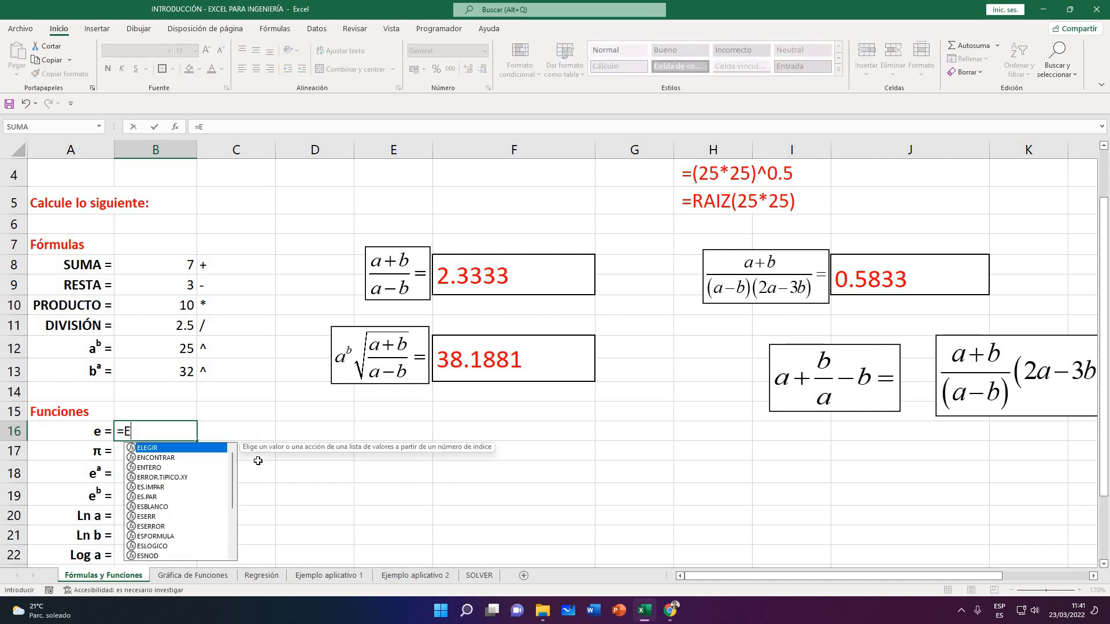
pyautogui.write('XP(')
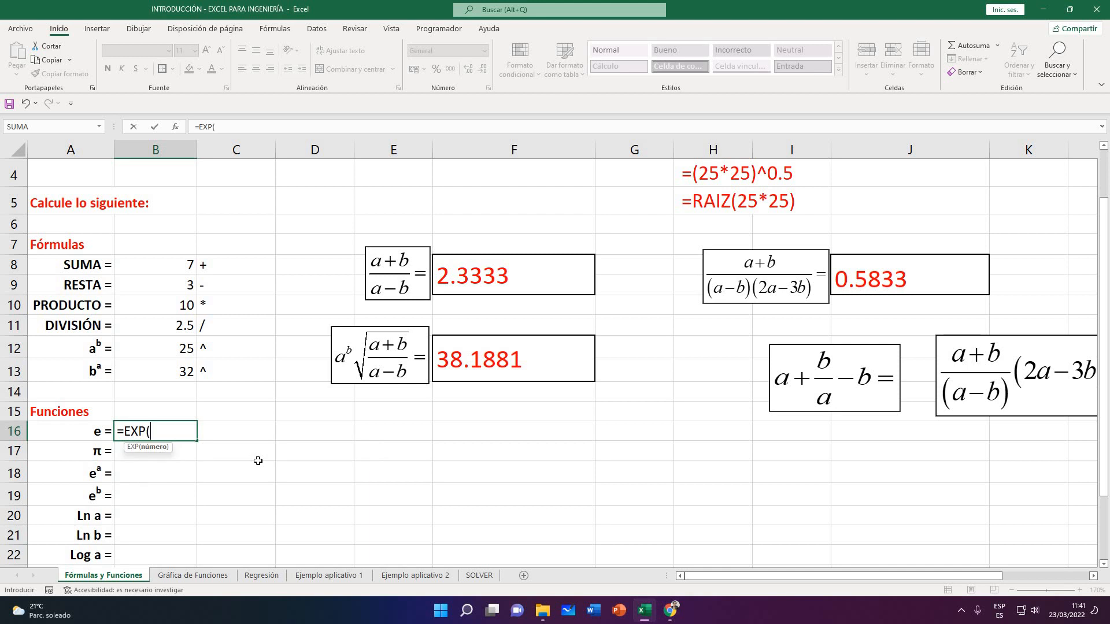
pyautogui.press('BackSpace')
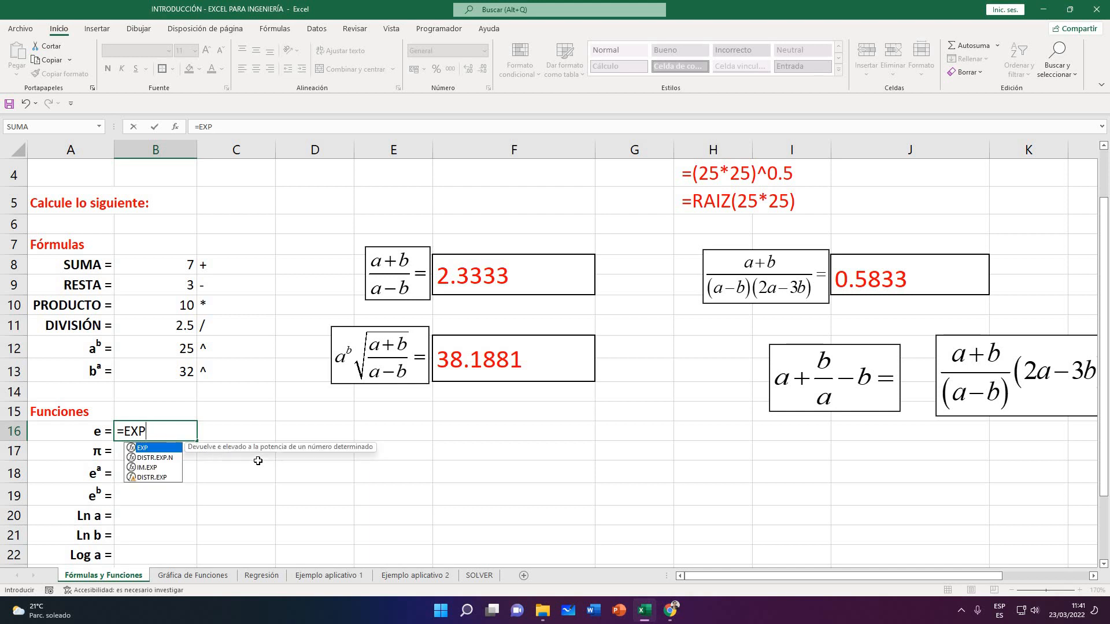
pyautogui.write('(')
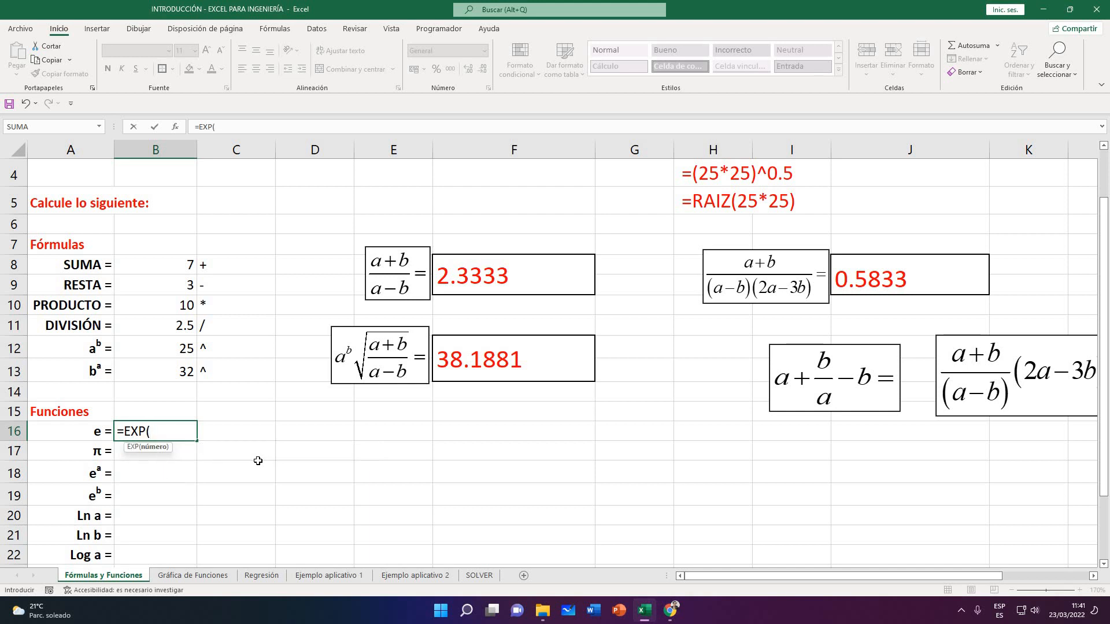
pyautogui.write('1')
pyautogui.write(')')
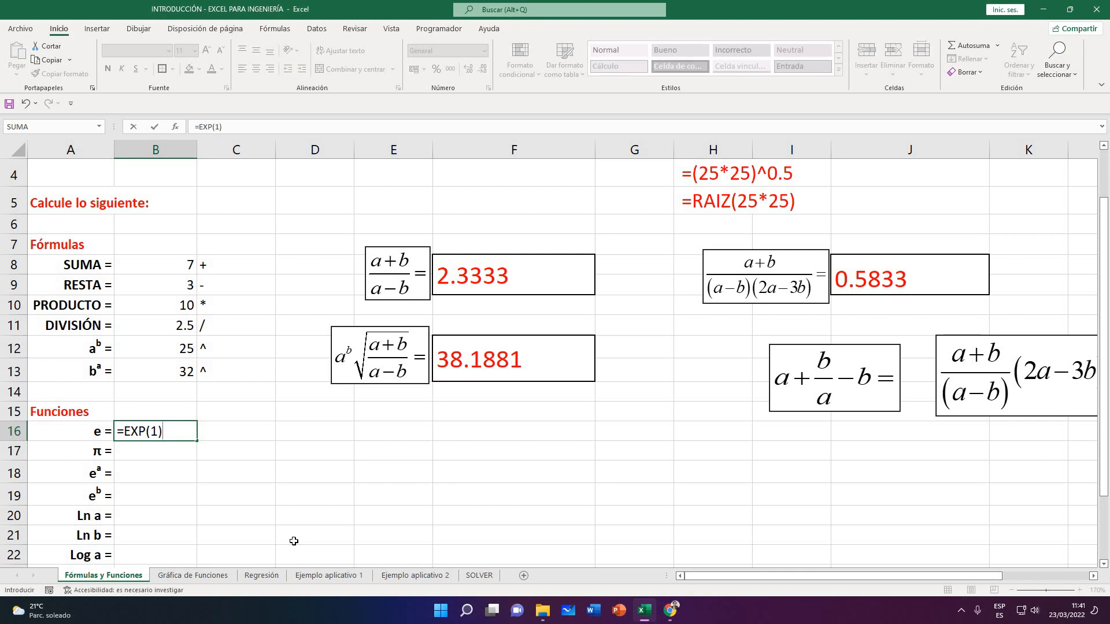
pyautogui.press('Return')
pyautogui.press('Up')
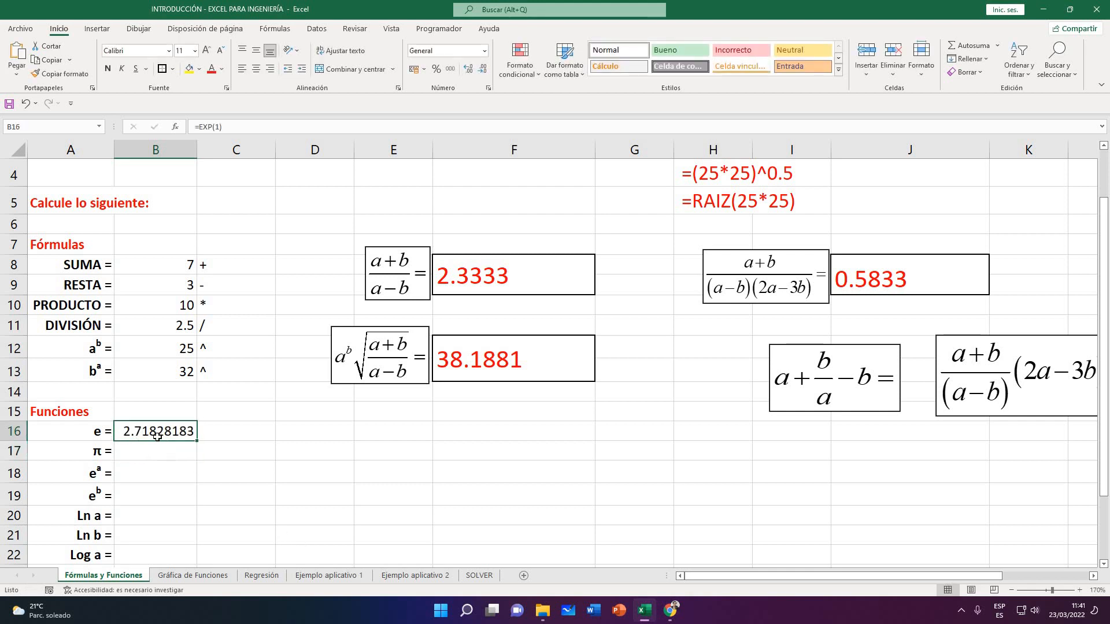
pyautogui.press('Down')
pyautogui.press('Up')
# Widen column B and increase the number format of B16 to 15 decimals
pyautogui.moveTo(197, 150); pyautogui.dragTo(260, 149)
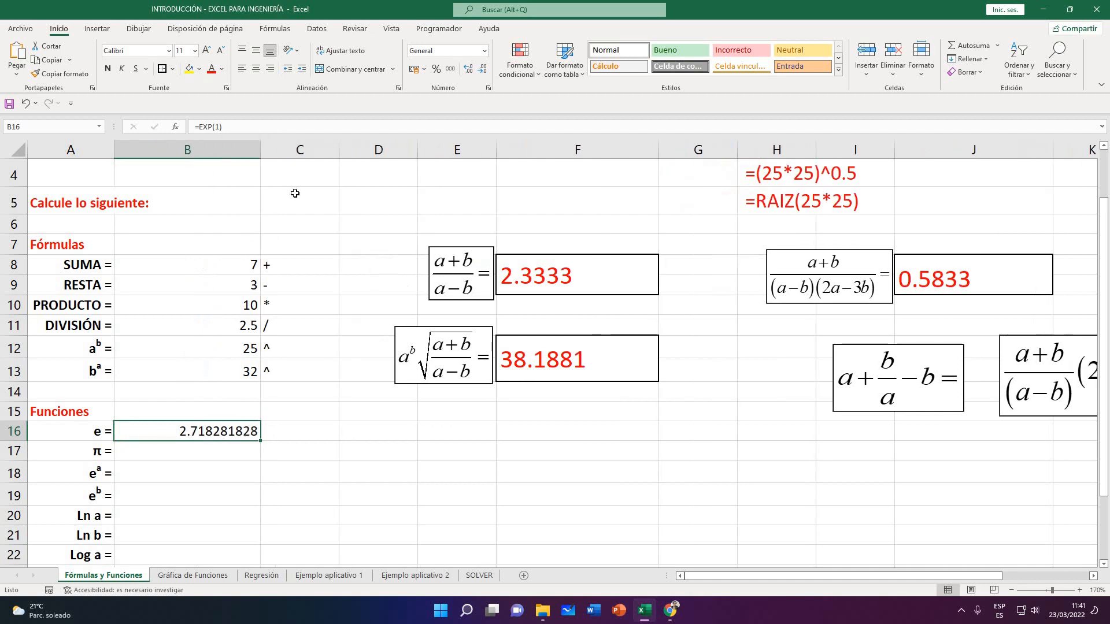
pyautogui.click(469, 69)
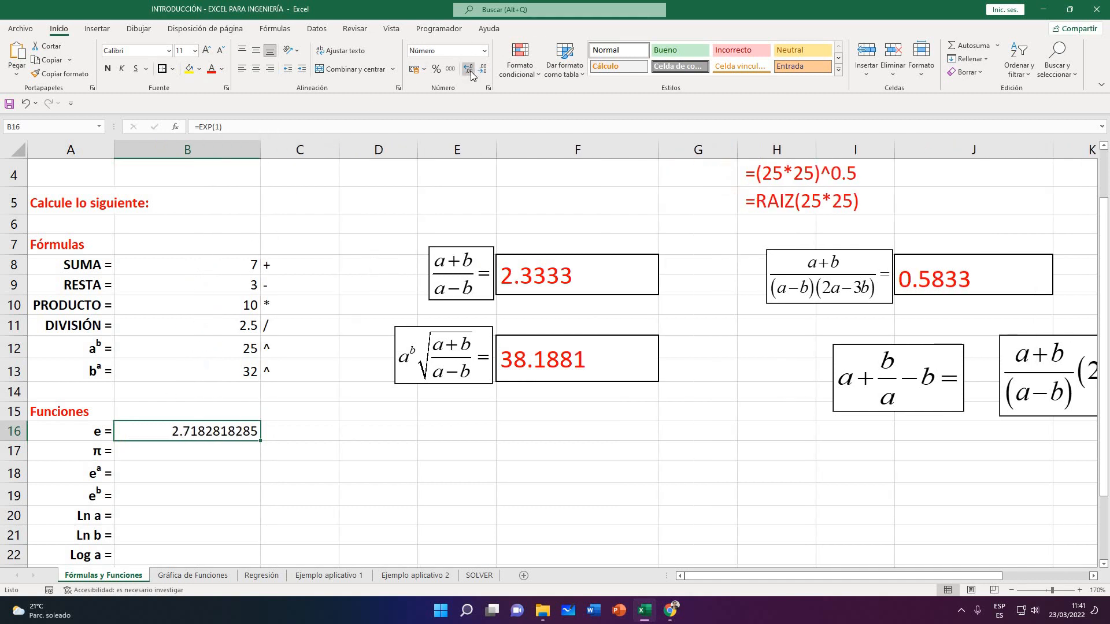
pyautogui.click(468, 69)
pyautogui.click(468, 69)
pyautogui.click(469, 69)
pyautogui.click(468, 69)
pyautogui.click(468, 69)
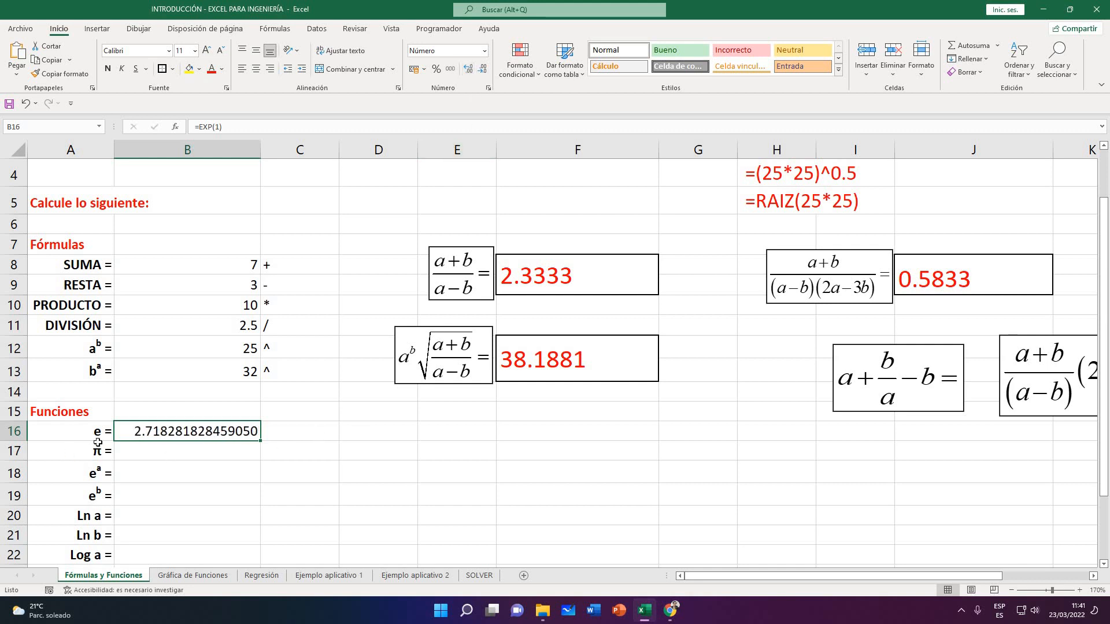
pyautogui.moveTo(103, 435); pyautogui.dragTo(105, 448)
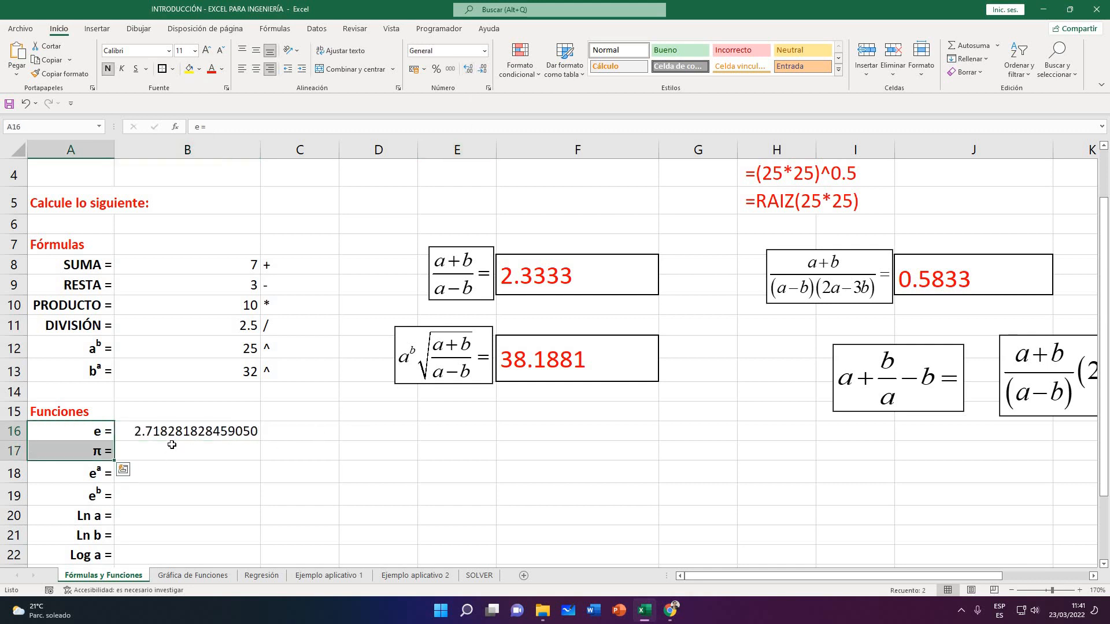
pyautogui.click(171, 446)
pyautogui.click(174, 437)
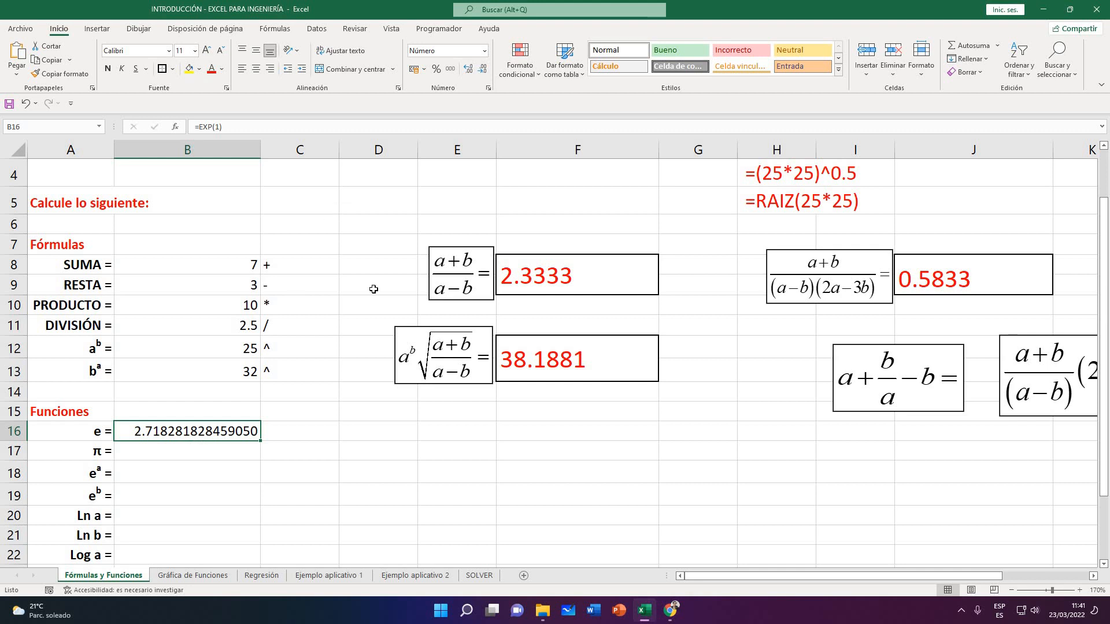
# Undo the added decimals in B16 and the widening of column B
pyautogui.hotkey('ctrl', 'z')
pyautogui.hotkey('ctrl', 'z')
pyautogui.hotkey('ctrl', 'z')
pyautogui.hotkey('ctrl', 'z')
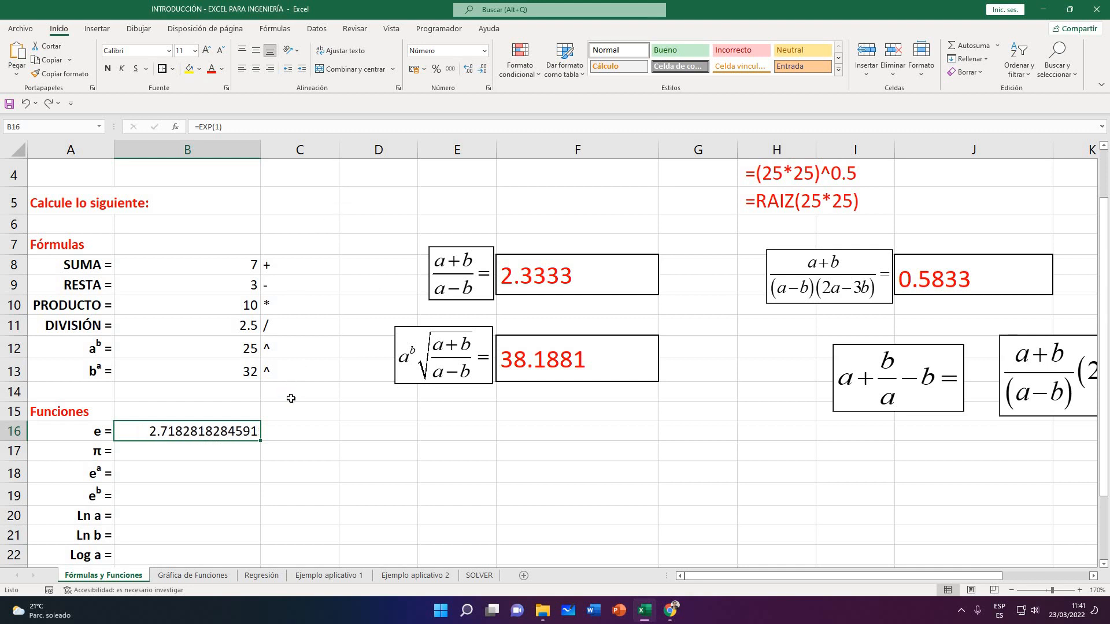
pyautogui.hotkey('ctrl', 'z')
pyautogui.hotkey('ctrl', 'z')
pyautogui.hotkey('ctrl', 'z')
pyautogui.hotkey('ctrl', 'z')
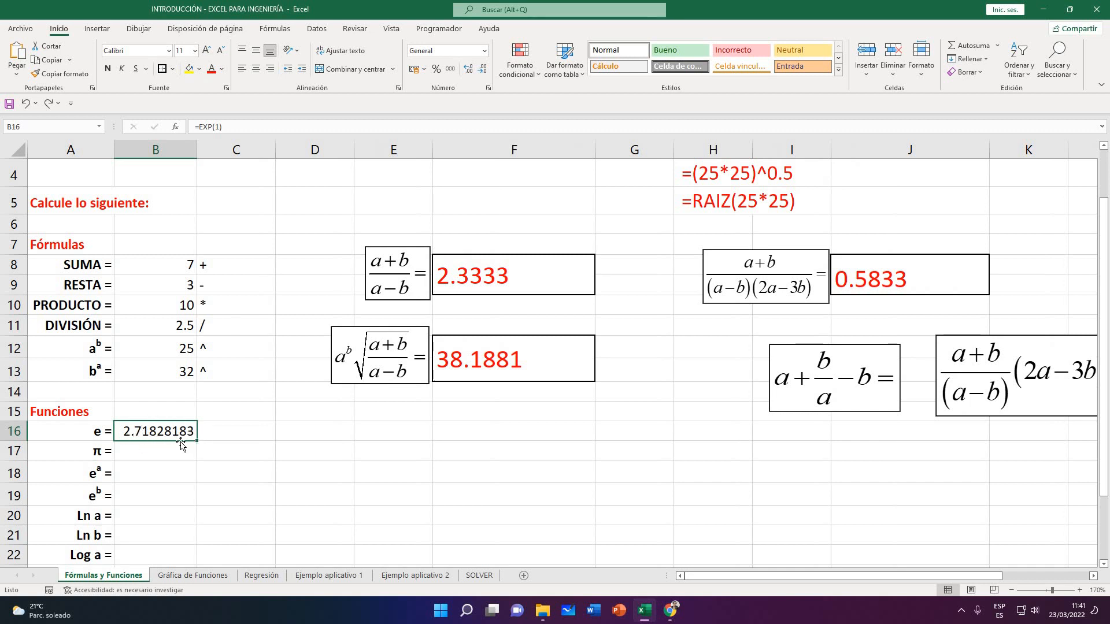
# Multiply the value of e by two in D17 with the formula =2*B16
pyautogui.click(315, 451)
pyautogui.write('=')
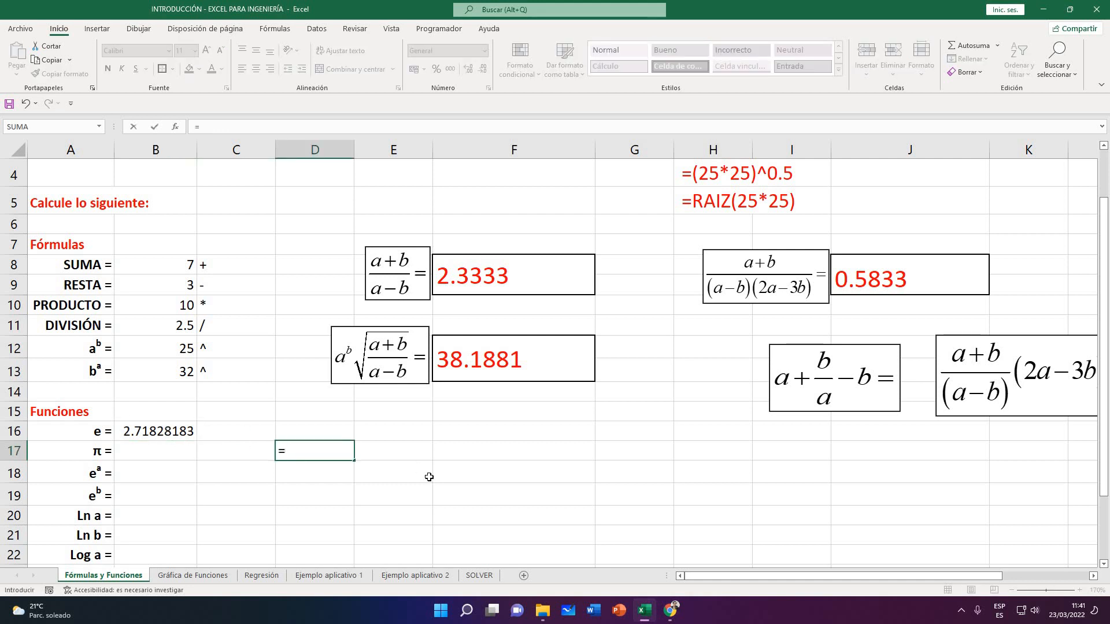
pyautogui.write('2*')
pyautogui.click(168, 430)
pyautogui.press('Return')
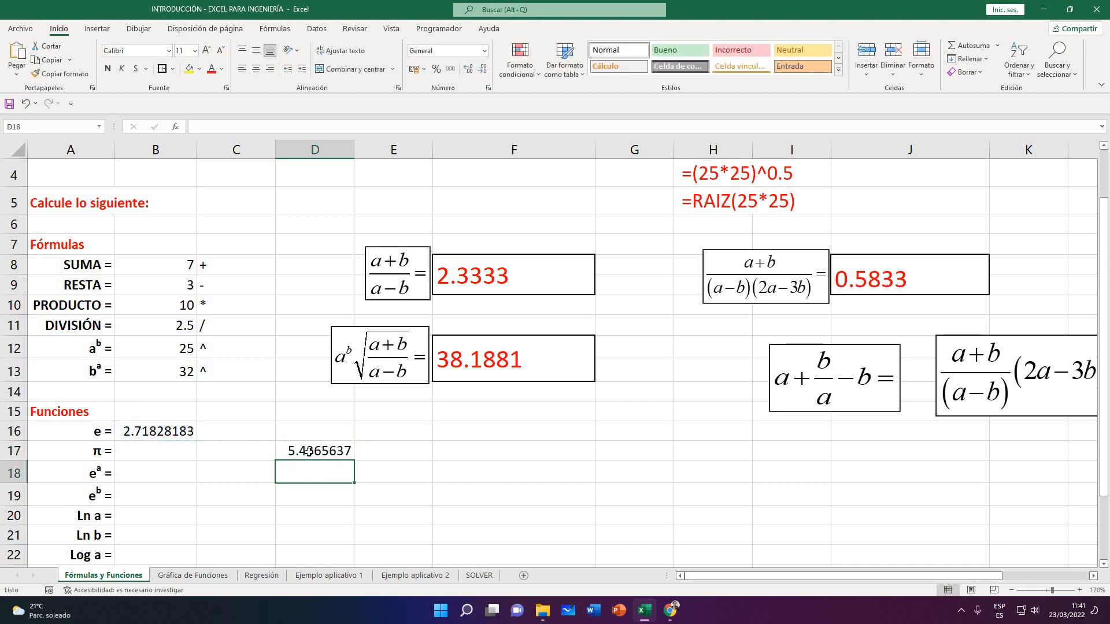
pyautogui.press('Up')
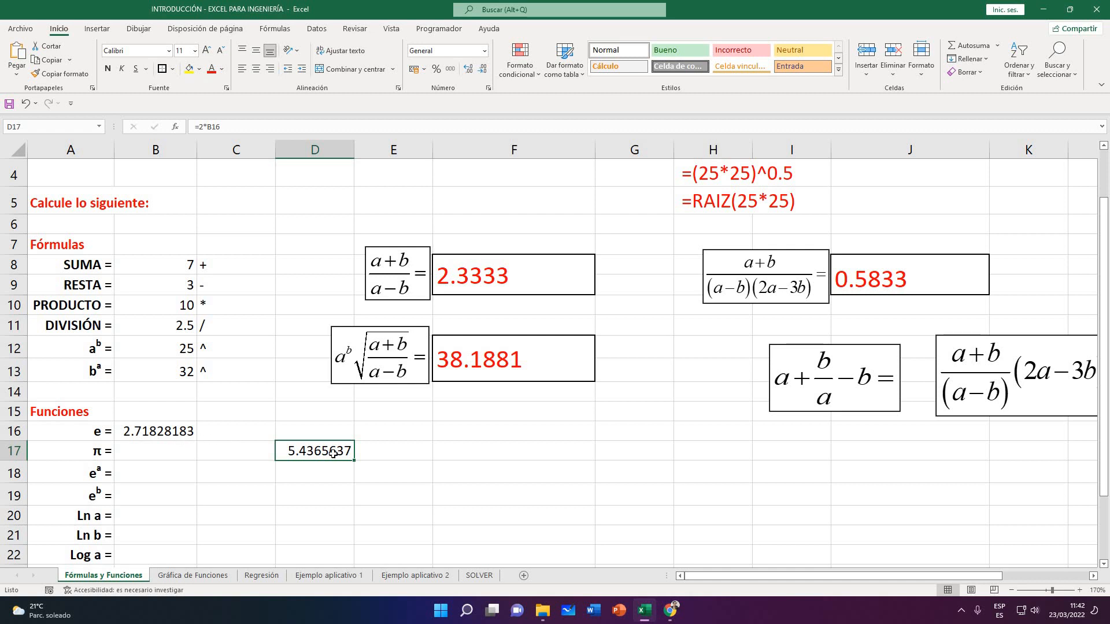
# Review the e formula in B16 and delete the doubling formula from D17
pyautogui.click(173, 435)
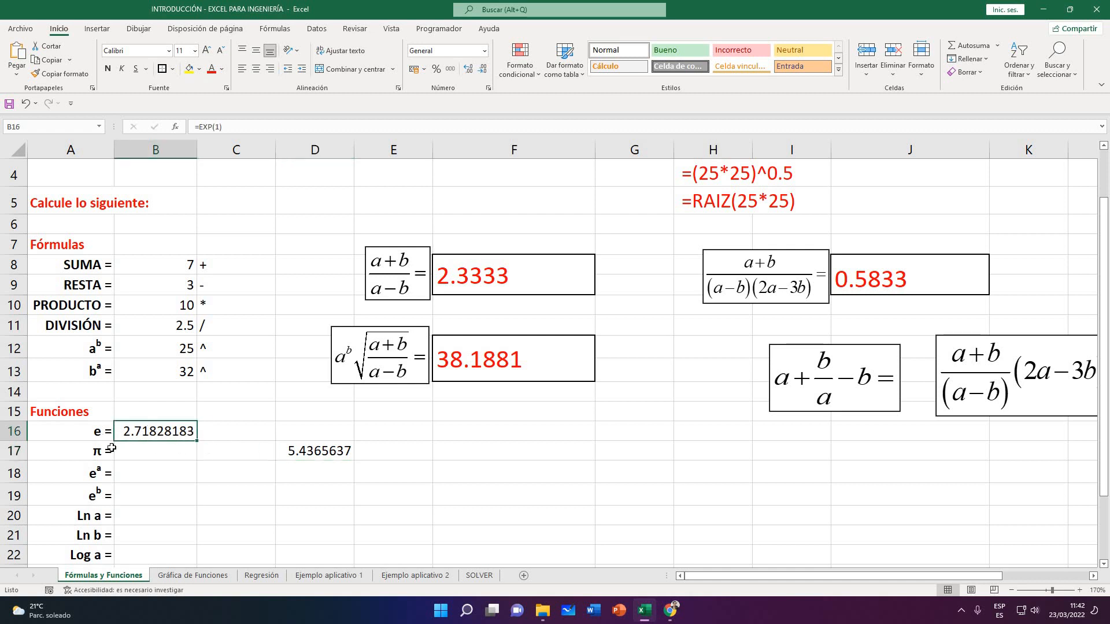
pyautogui.click(309, 454)
pyautogui.press('BackSpace')
pyautogui.press('Return')
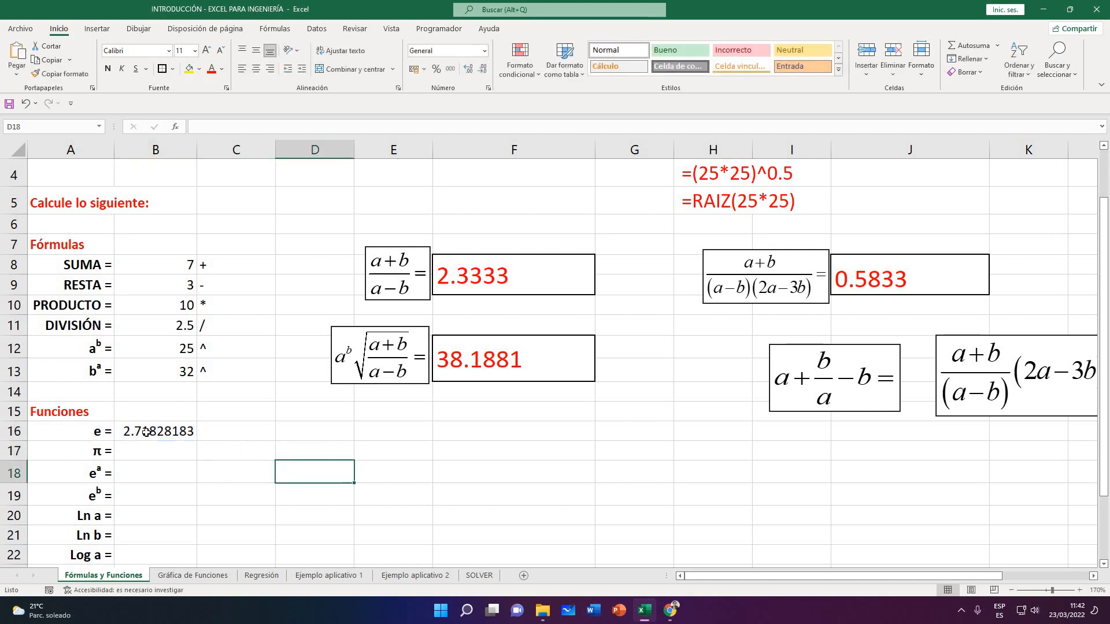
# Round the value of e to three decimals in C16 with the formula =REDONDEAR(B16;3)
pyautogui.click(179, 430)
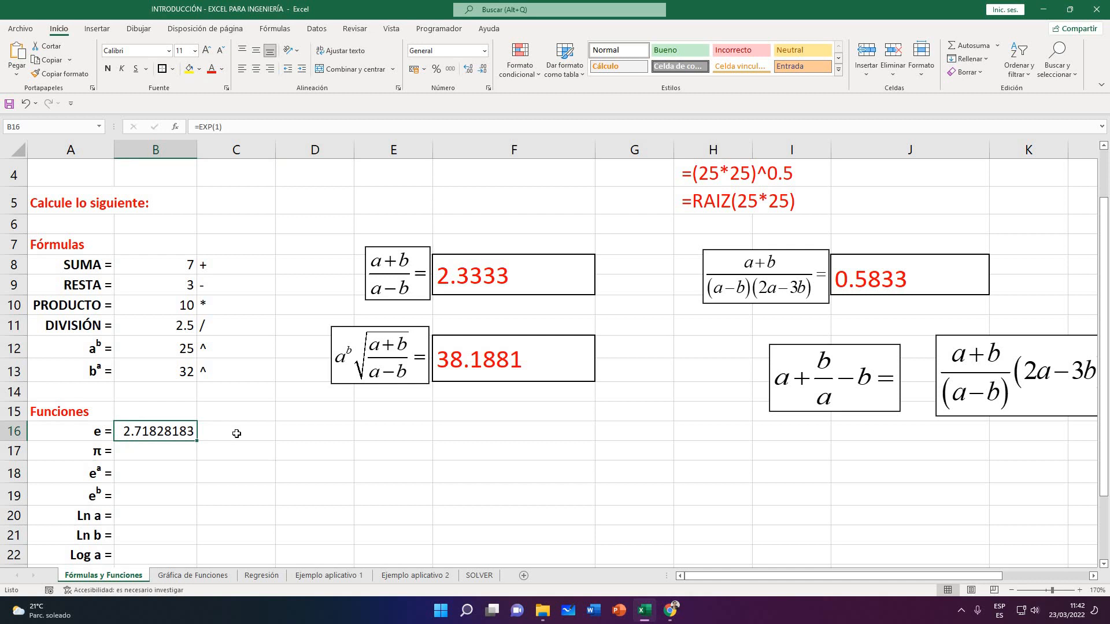
pyautogui.press('Right')
pyautogui.write('=')
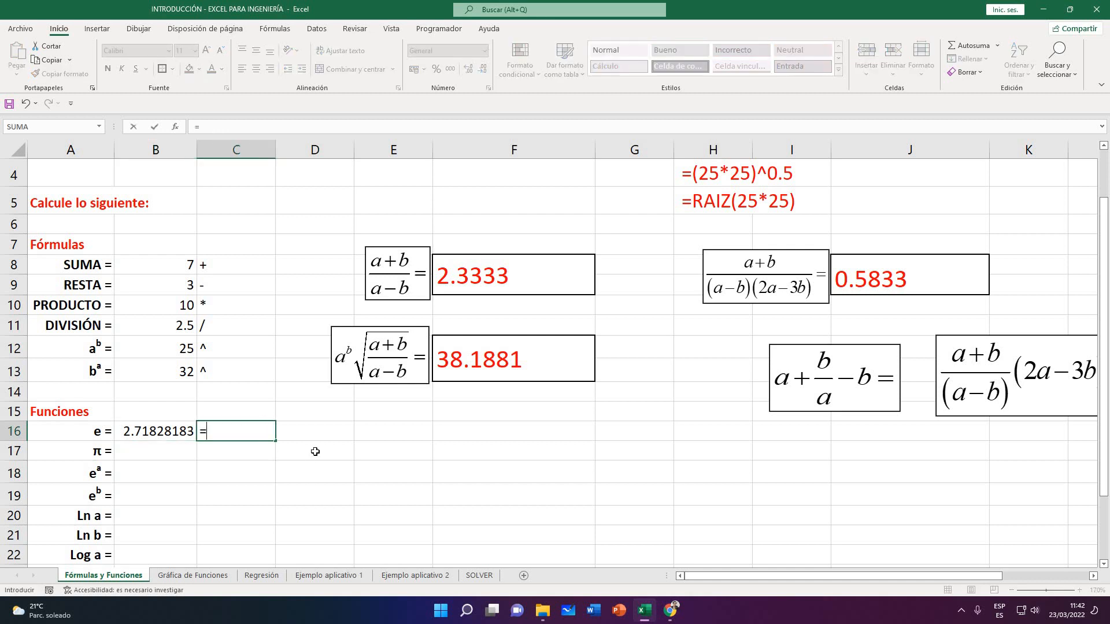
pyautogui.write('REDONDEAR')
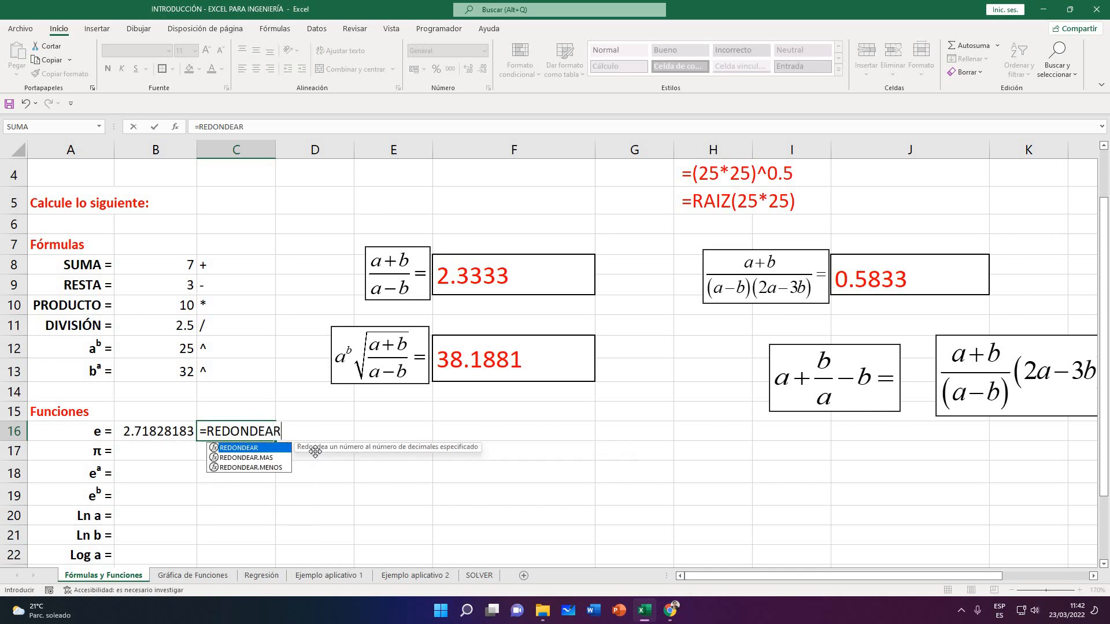
pyautogui.write('(')
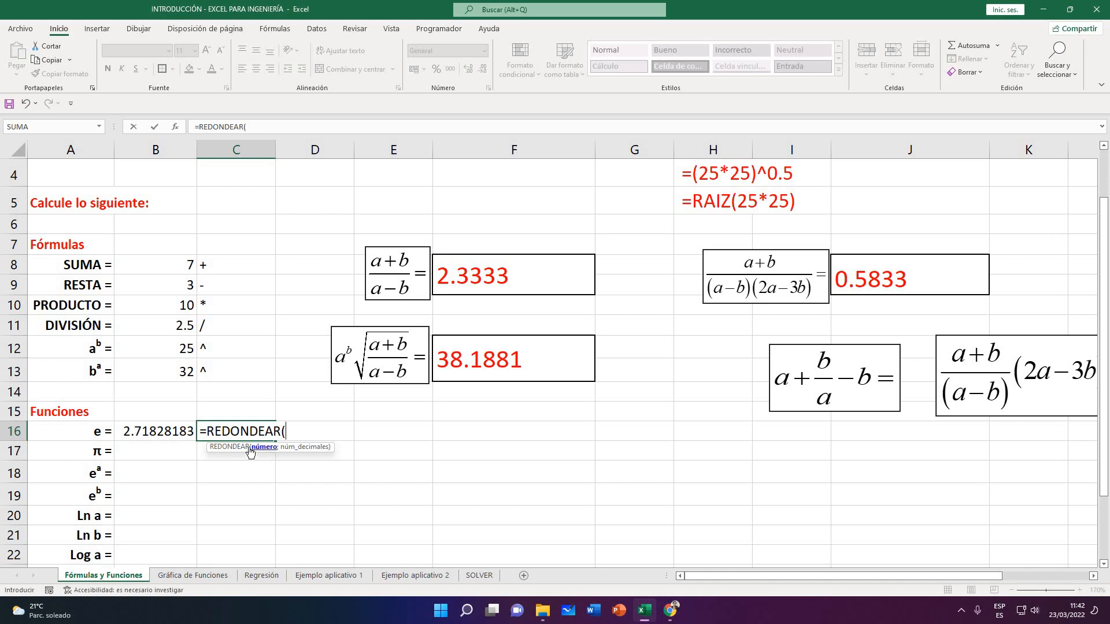
pyautogui.click(158, 431)
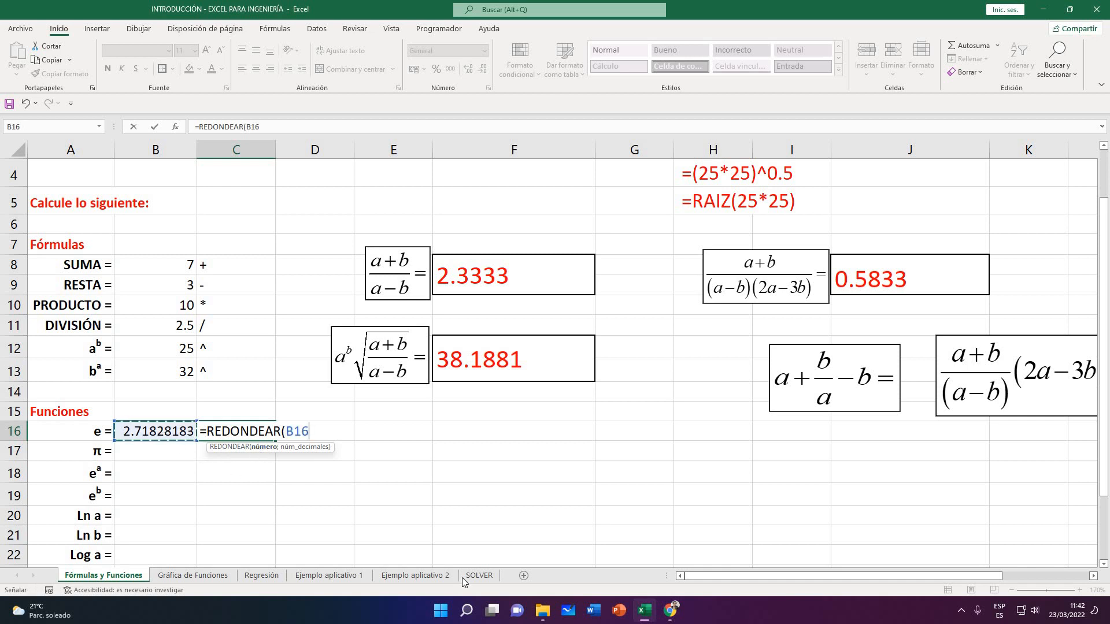
pyautogui.write(';3')
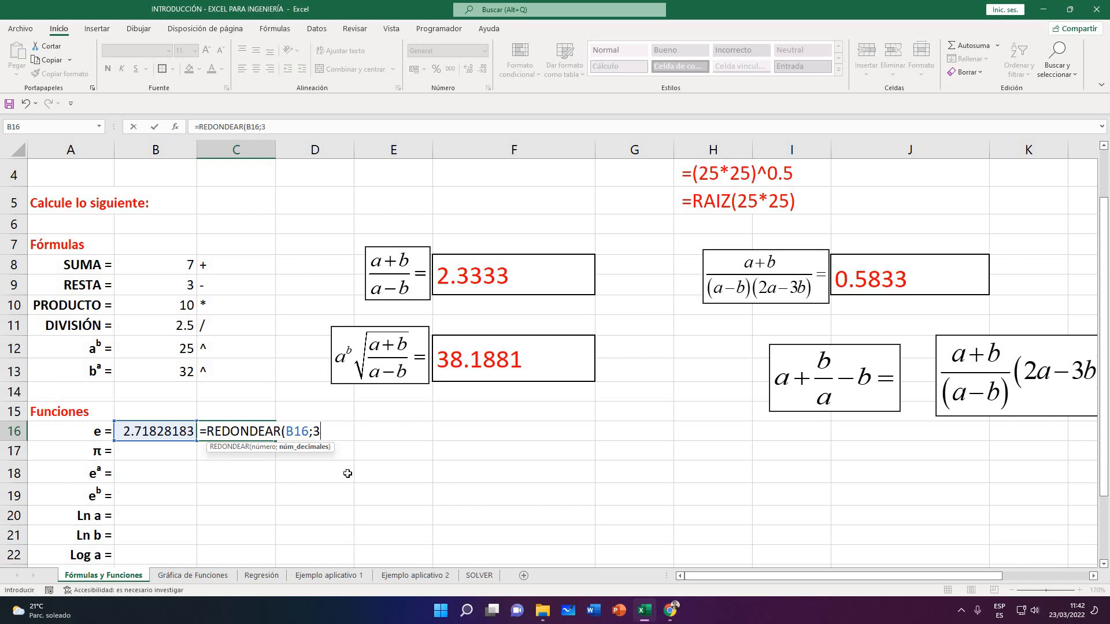
pyautogui.click(267, 444)
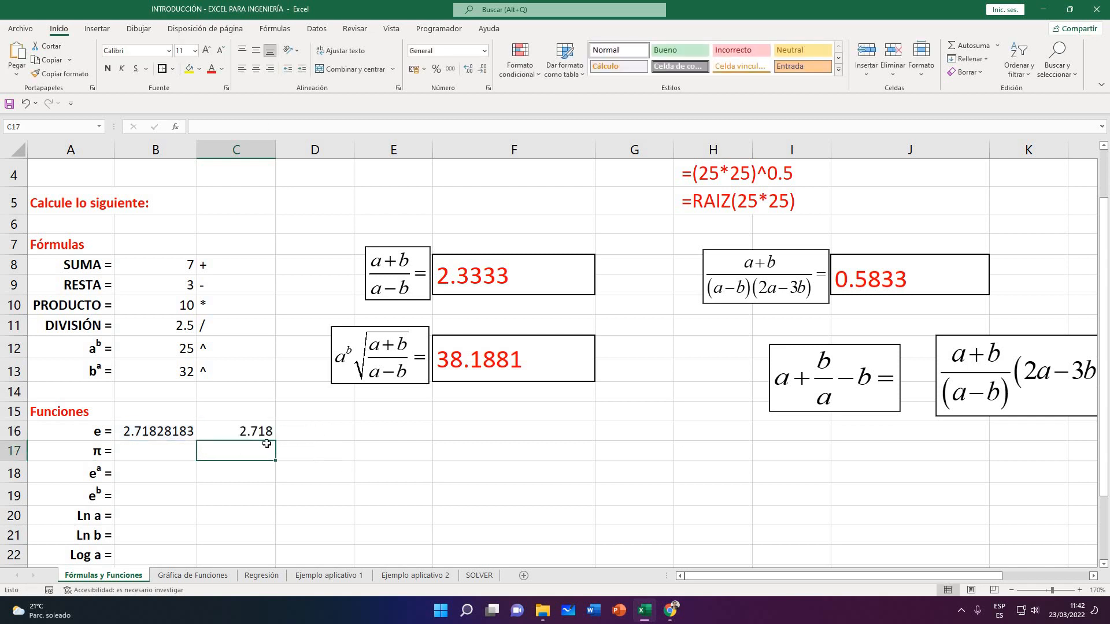
pyautogui.click(237, 430)
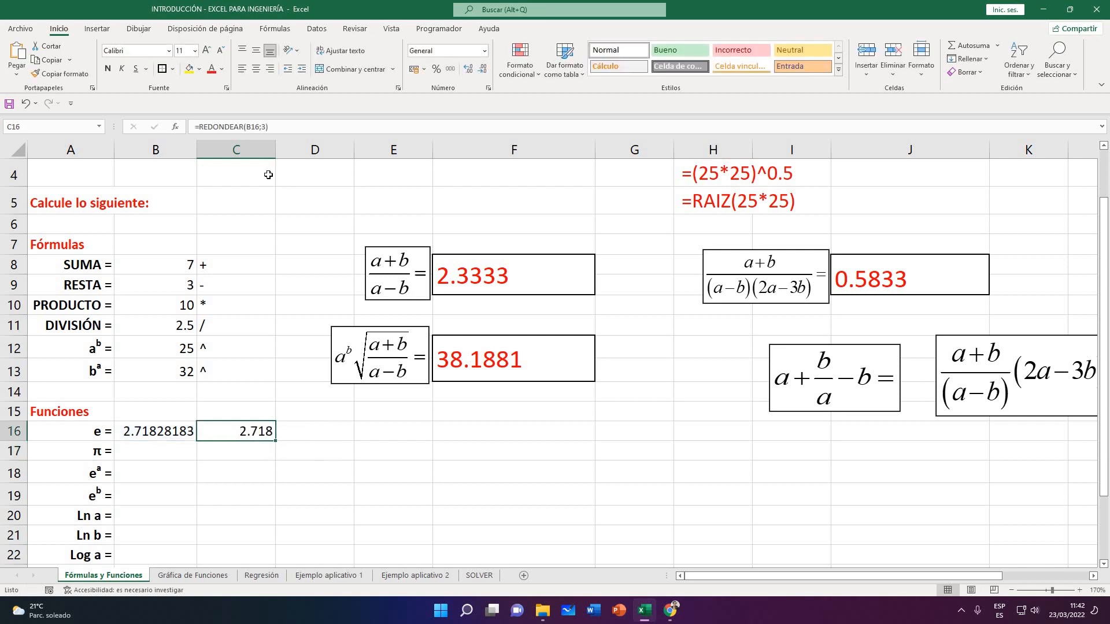
# Increase the displayed decimals of C16 by two and undo the change
pyautogui.click(467, 70)
pyautogui.click(467, 70)
pyautogui.hotkey('ctrl', 'z')
pyautogui.hotkey('ctrl', 'z')
pyautogui.click(280, 443)
# Double the unrounded and rounded values of e with =2*B16 in E17 and =2*C16 in E18
pyautogui.click(389, 449)
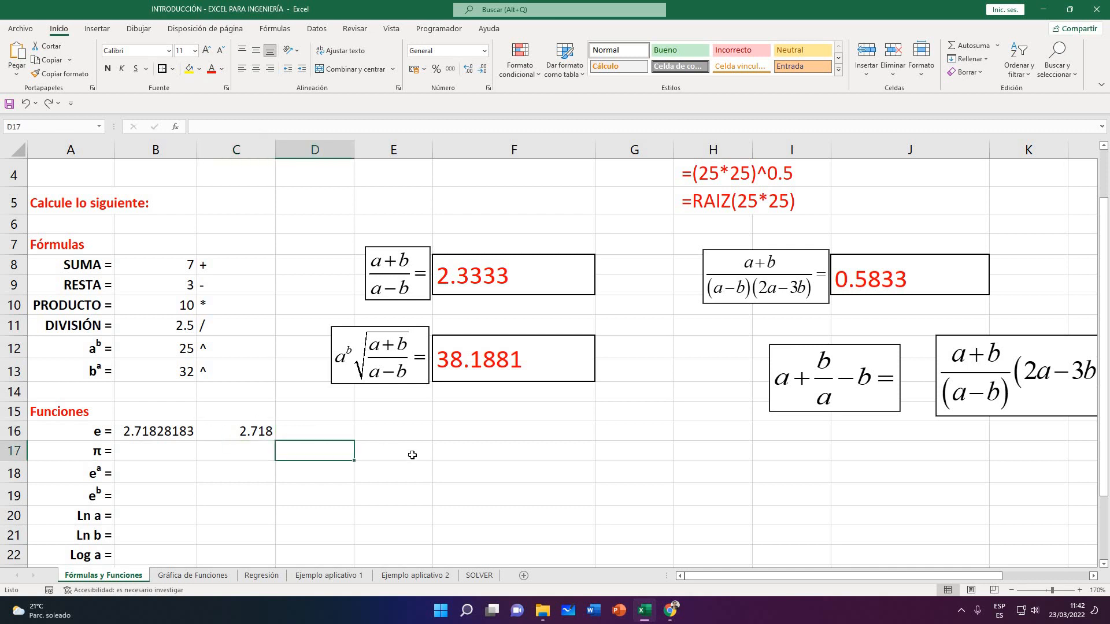
pyautogui.write('=')
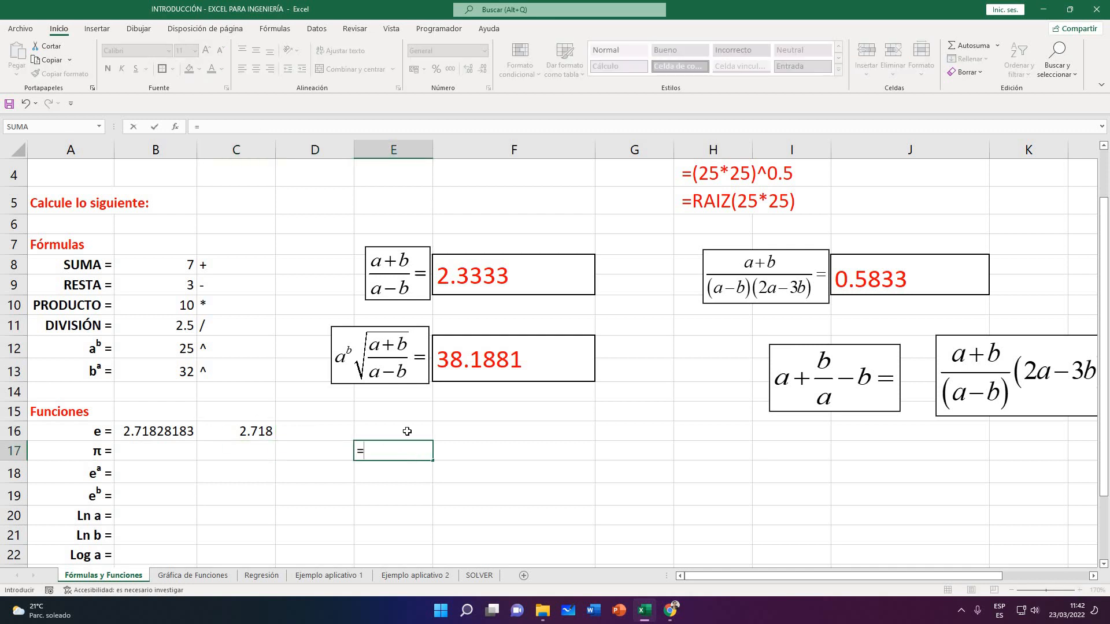
pyautogui.write('2*')
pyautogui.click(155, 434)
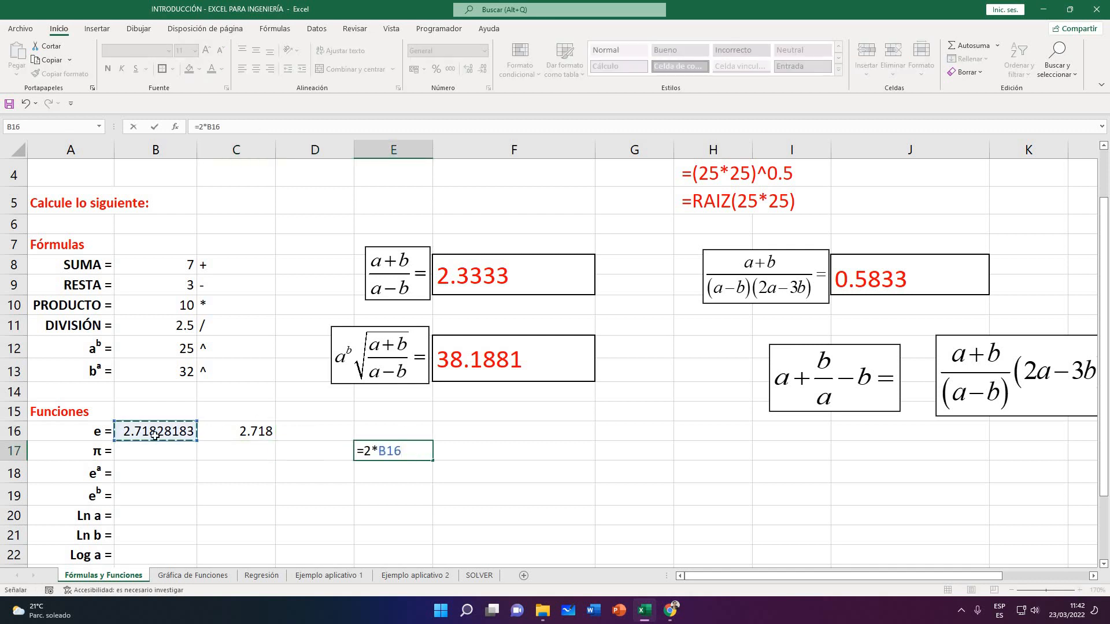
pyautogui.press('Return')
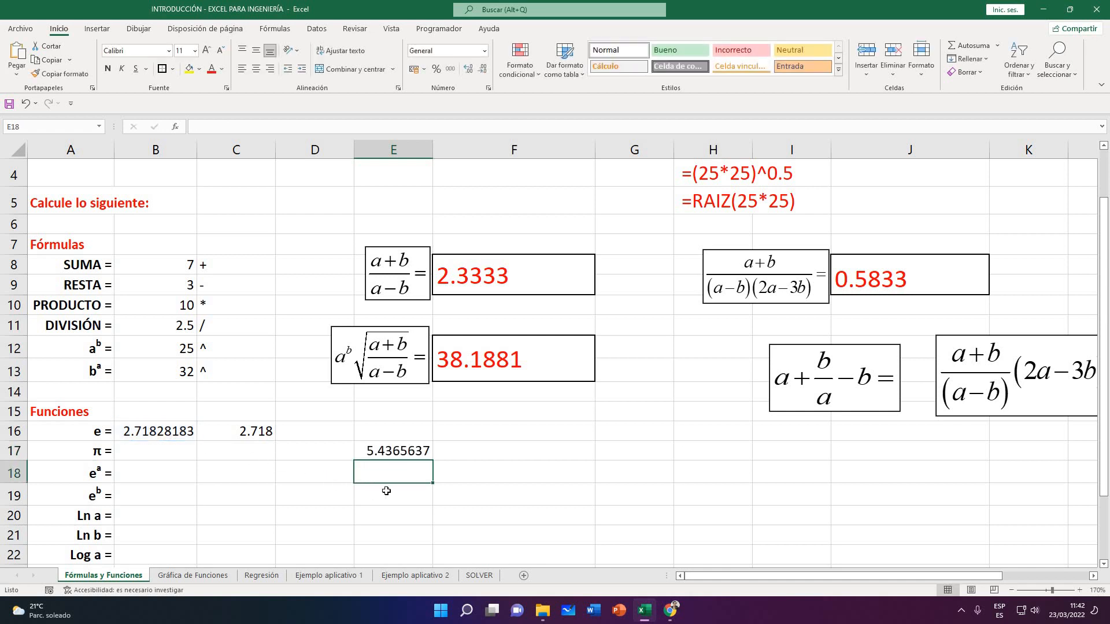
pyautogui.write('=2*')
pyautogui.click(236, 429)
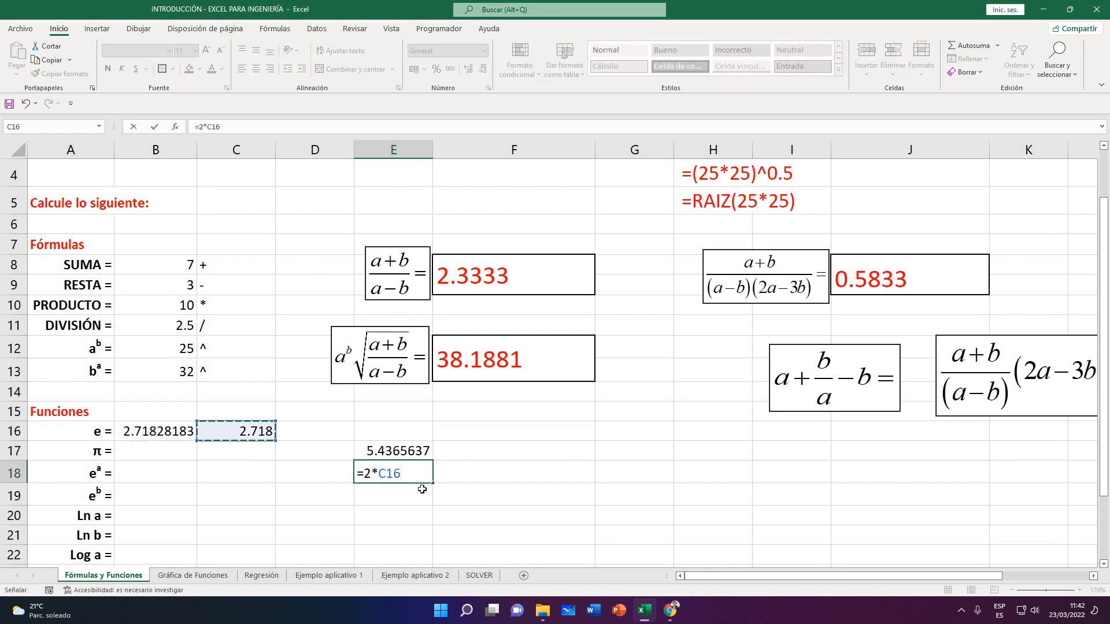
pyautogui.press('Return')
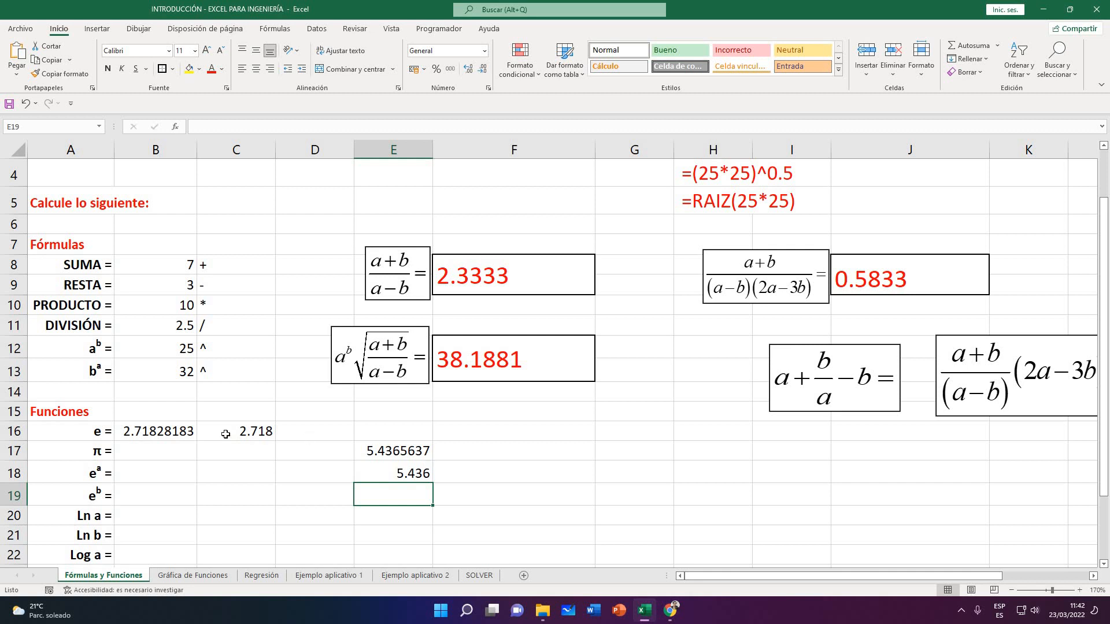
# Reduce the number format of B16 to three displayed decimals
pyautogui.click(168, 434)
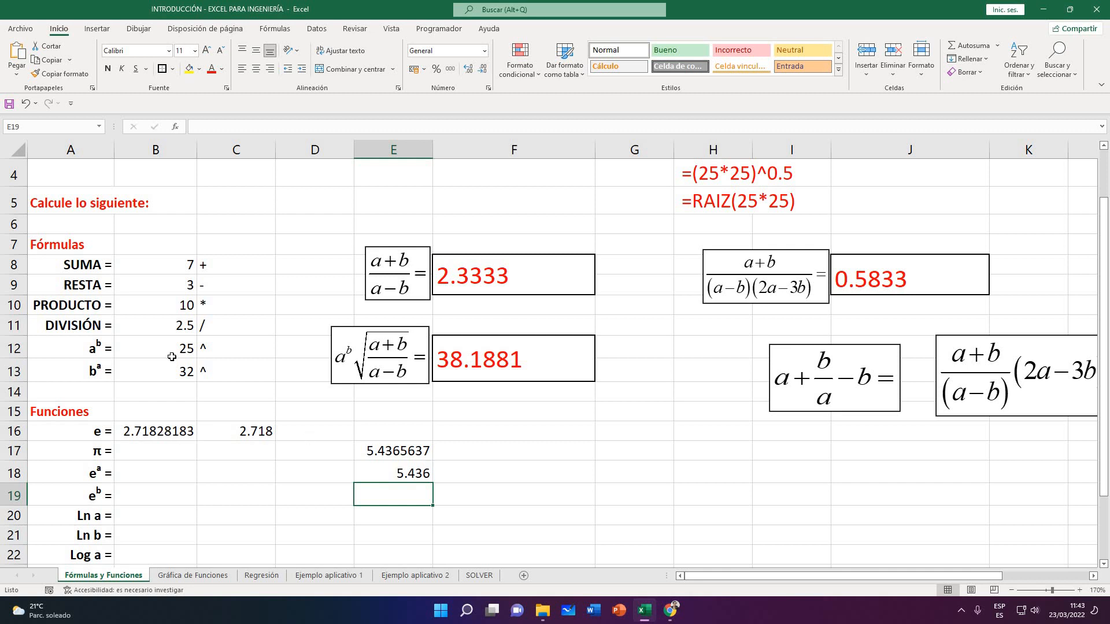
pyautogui.click(483, 68)
pyautogui.click(484, 67)
pyautogui.click(483, 67)
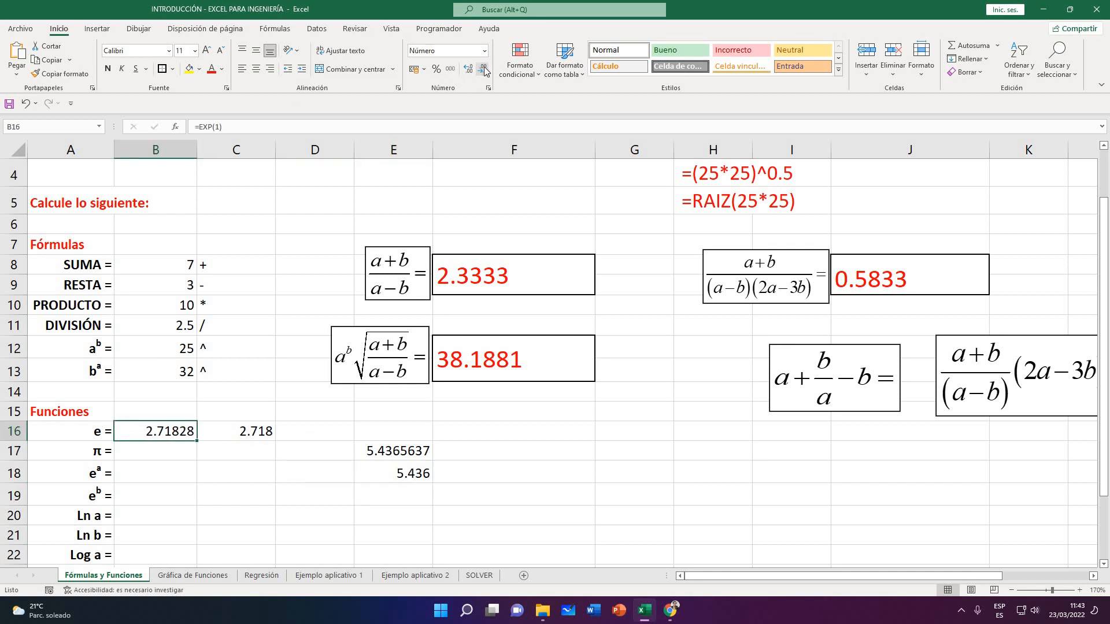
pyautogui.click(483, 68)
pyautogui.click(483, 68)
# Compare the formulas behind B16 and C16 with the doubled results in E17 and E18
pyautogui.click(216, 431)
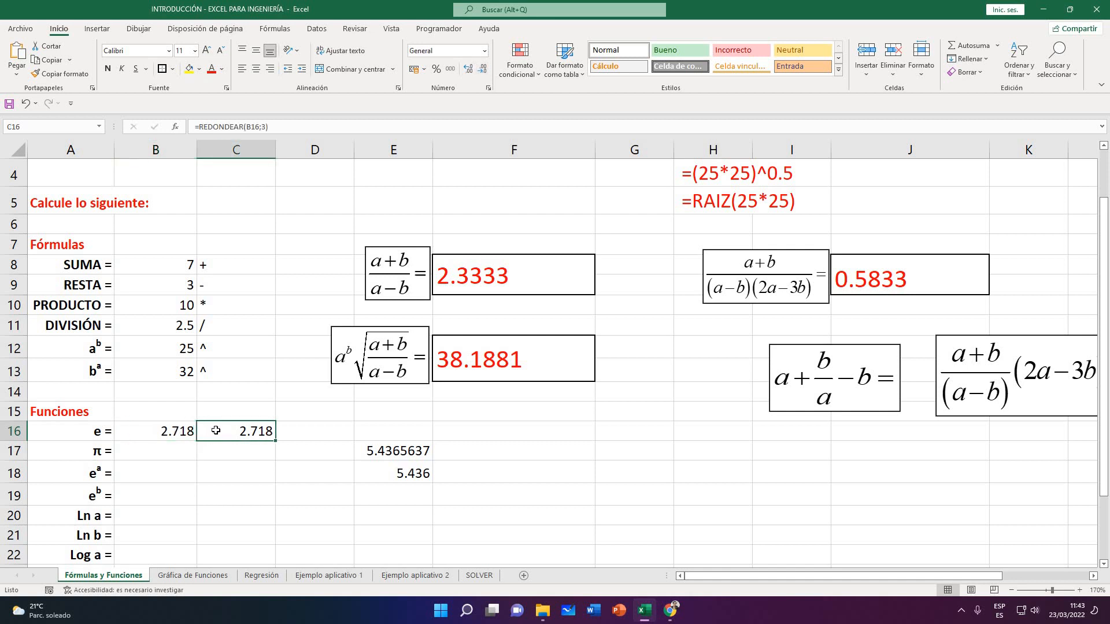
pyautogui.click(177, 431)
pyautogui.click(214, 435)
pyautogui.click(177, 433)
pyautogui.click(213, 435)
pyautogui.click(183, 433)
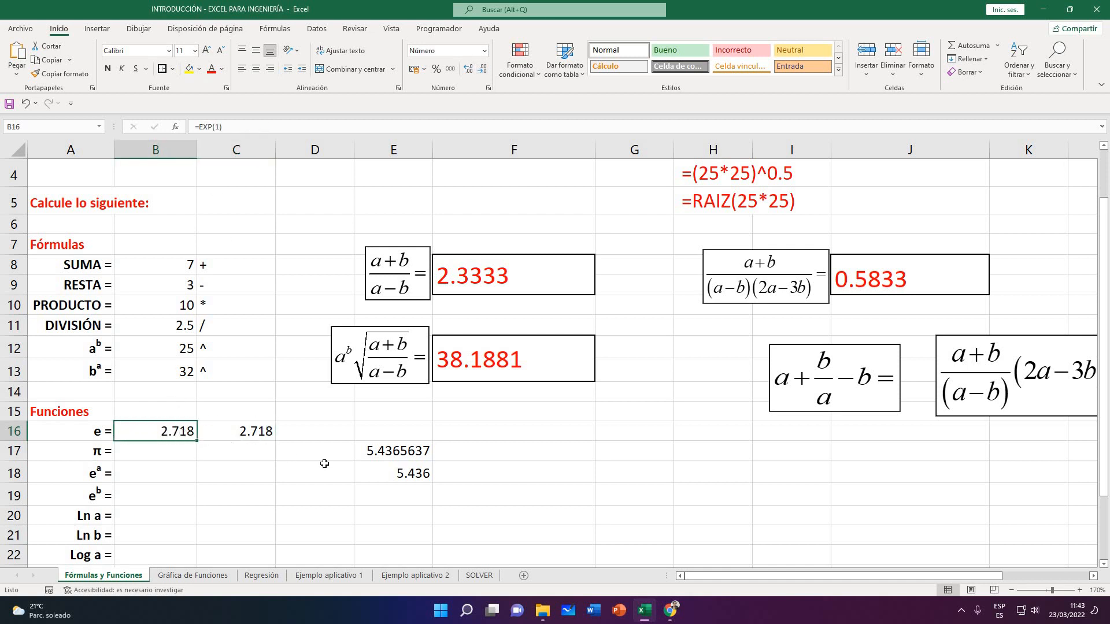
pyautogui.moveTo(381, 456); pyautogui.dragTo(382, 458)
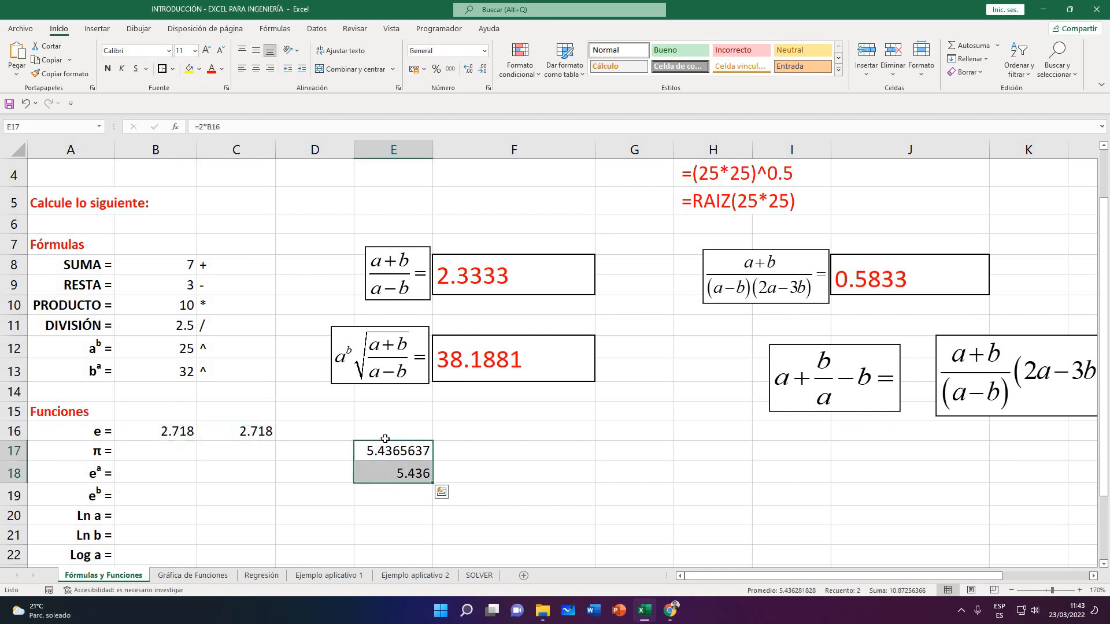
pyautogui.click(381, 465)
pyautogui.press('Up')
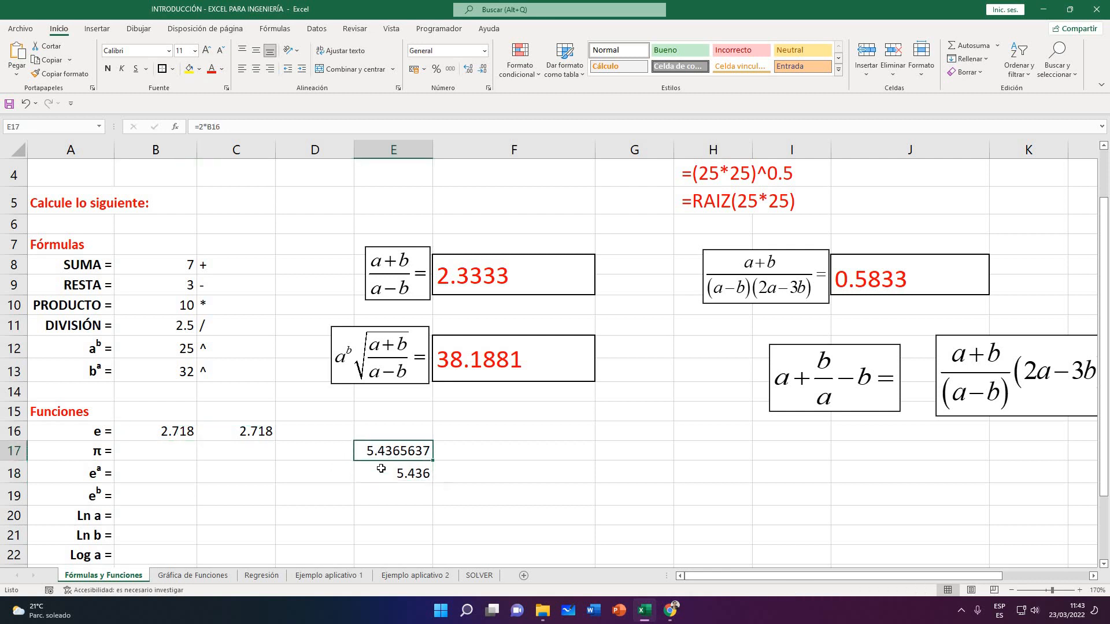
pyautogui.click(381, 469)
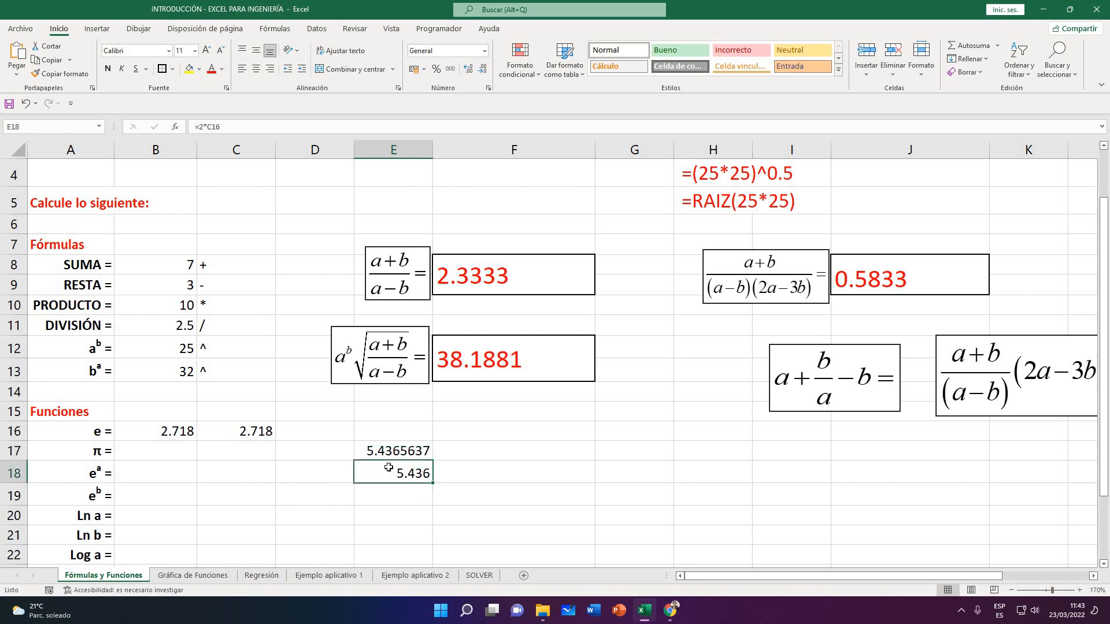
pyautogui.click(214, 436)
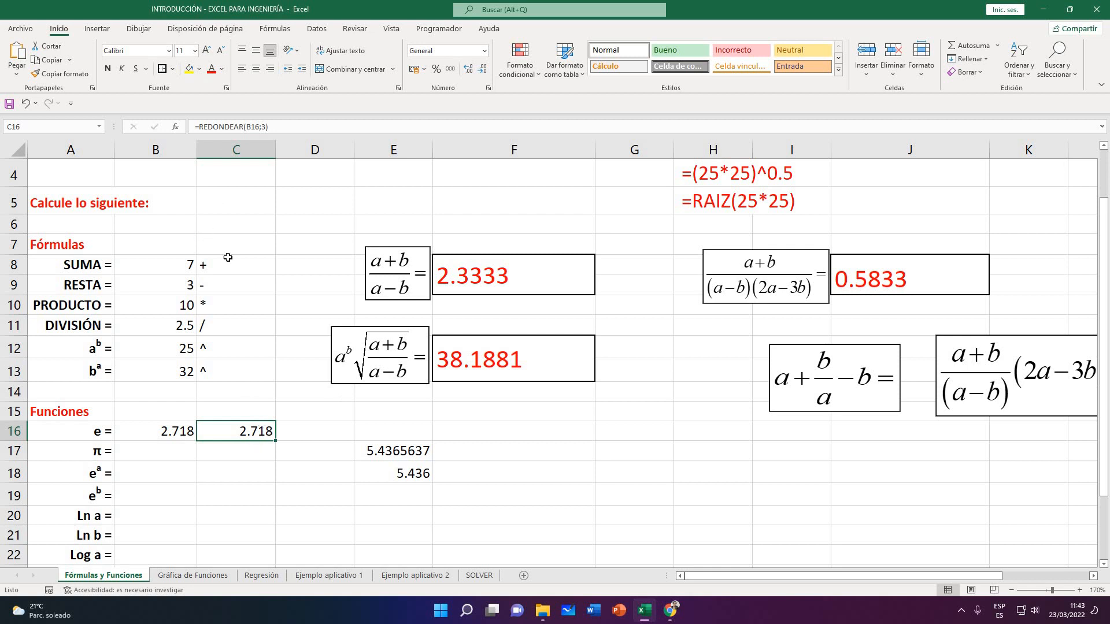
pyautogui.click(176, 429)
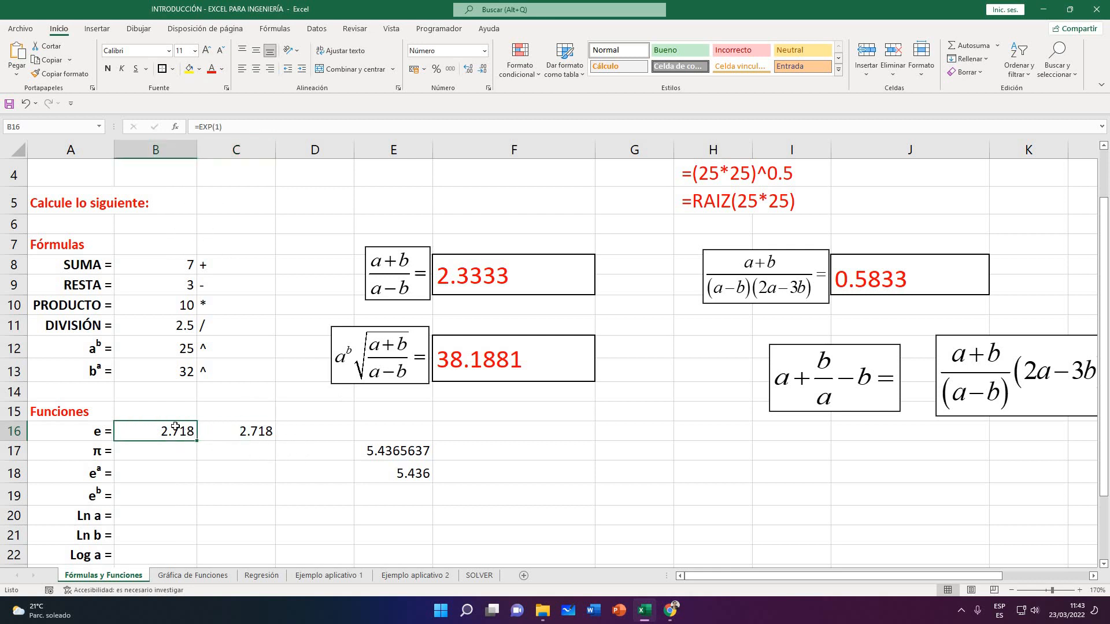
# Clear the doubling formulas from E17:E18 and the rounding formula from C16
pyautogui.click(370, 454)
pyautogui.keyDown('shift'); pyautogui.click(376, 470); pyautogui.keyUp('shift')
pyautogui.rightClick(376, 468)
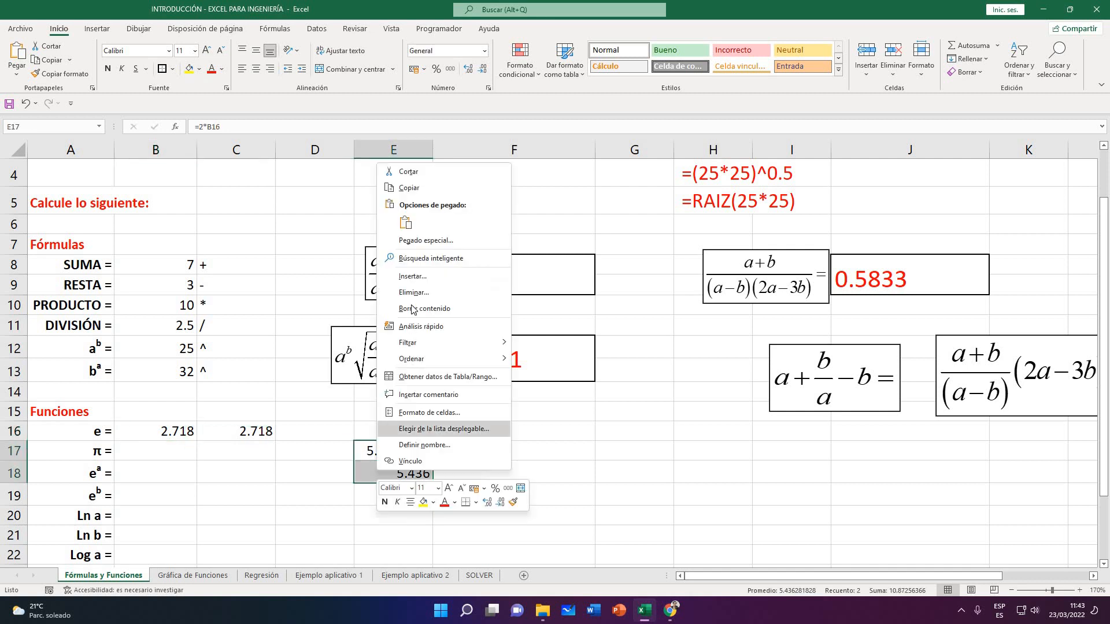
pyautogui.click(405, 309)
pyautogui.click(319, 468)
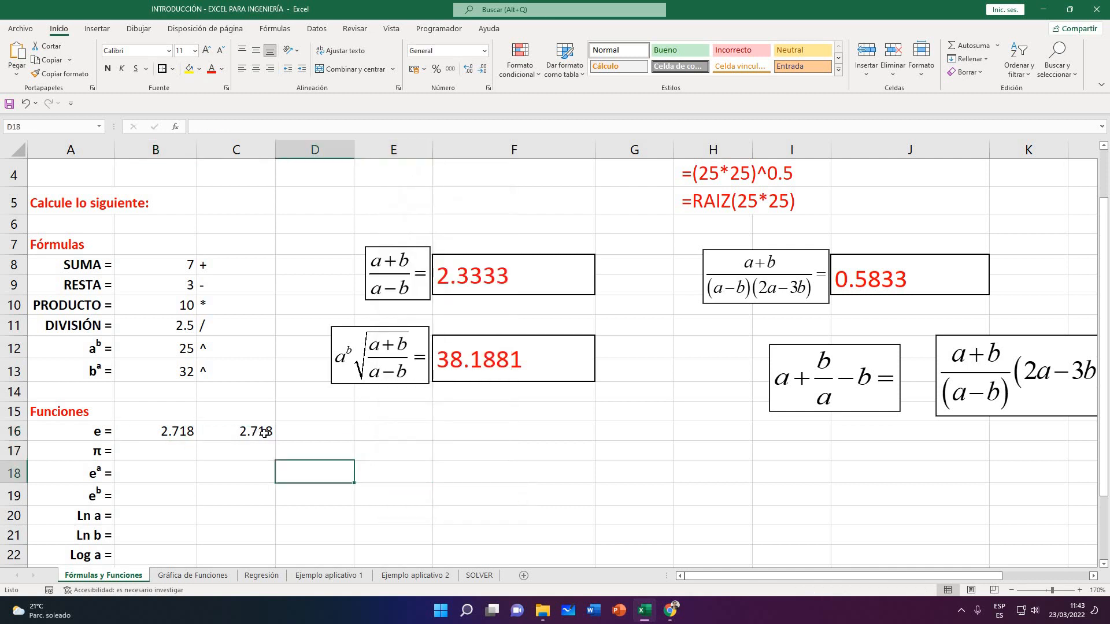
pyautogui.doubleClick(260, 434)
pyautogui.press('Escape')
pyautogui.click(180, 435)
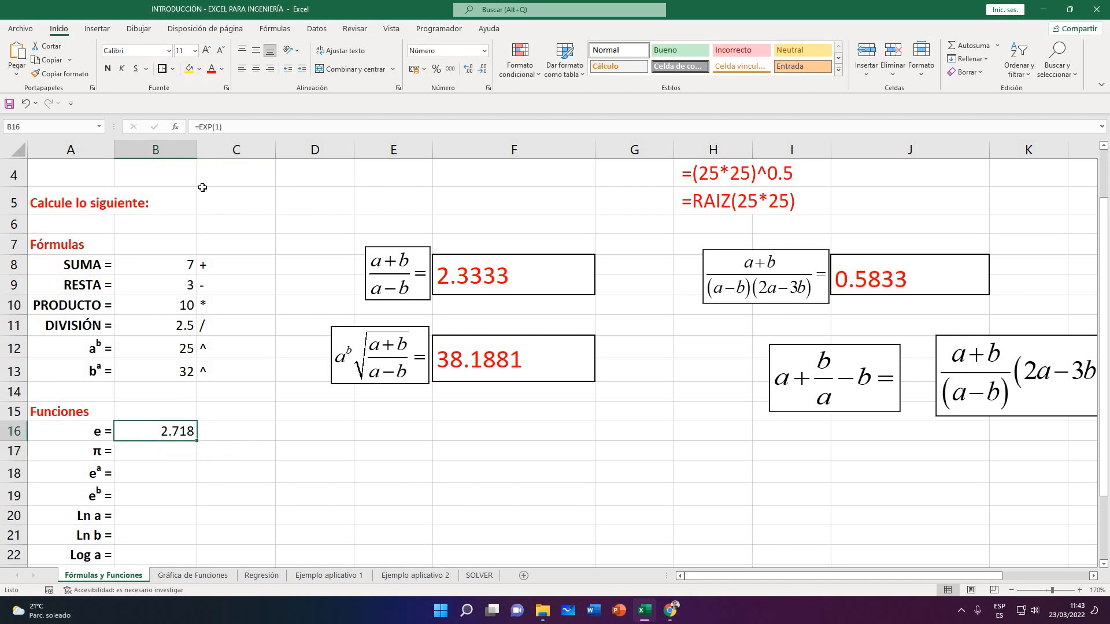
# Change the formula in B16 to =EXP(2) and set the cell's number format to General
pyautogui.doubleClick(154, 437)
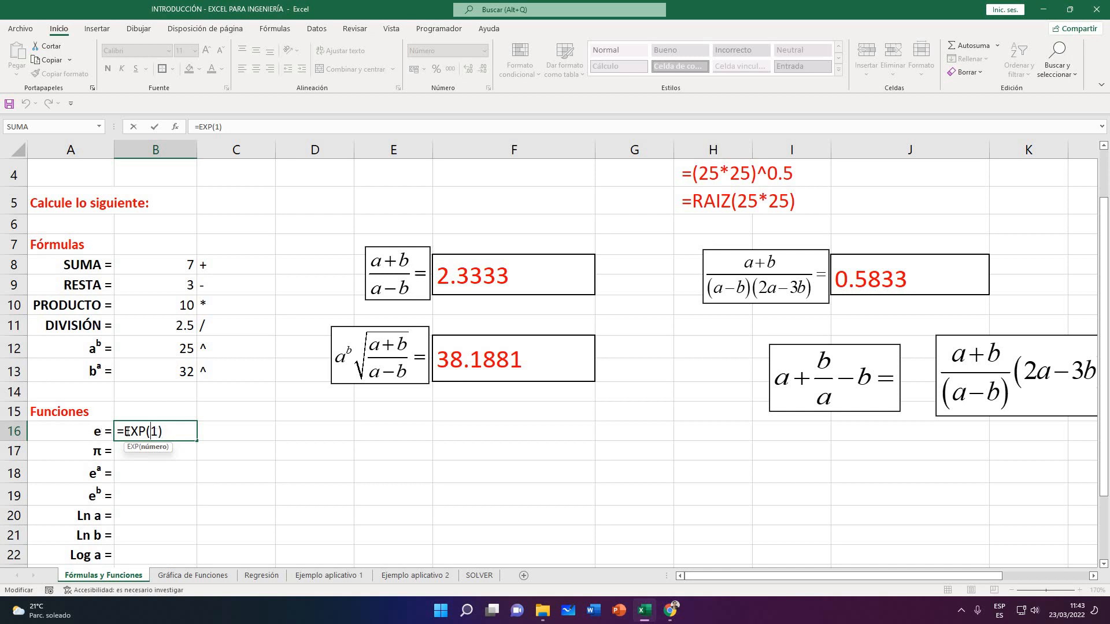
pyautogui.press('BackSpace')
pyautogui.write('2')
pyautogui.press('Return')
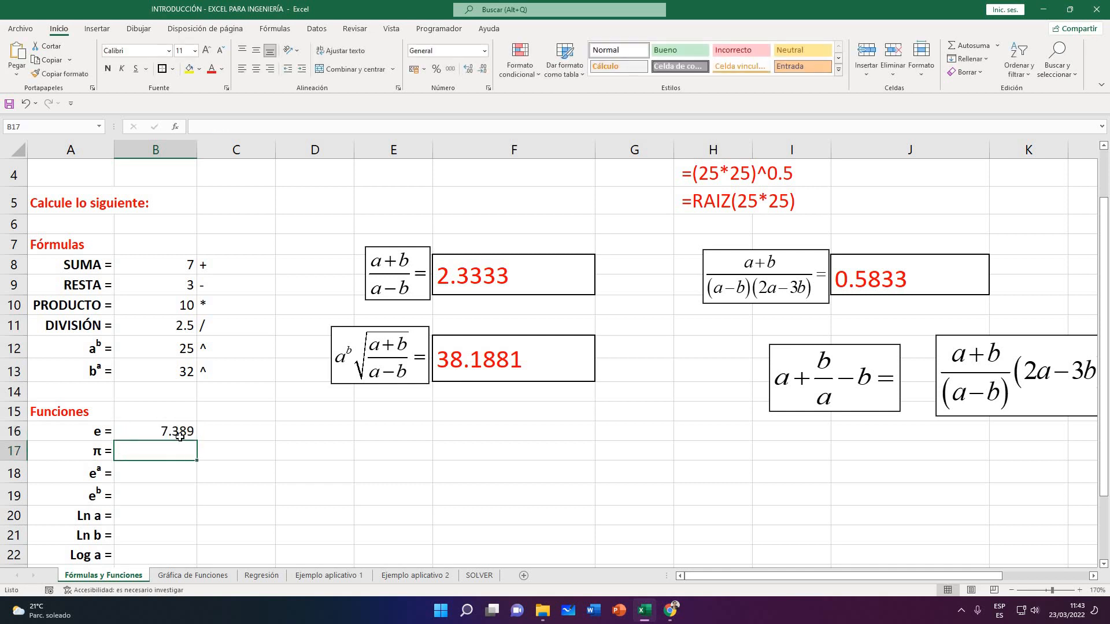
pyautogui.click(180, 436)
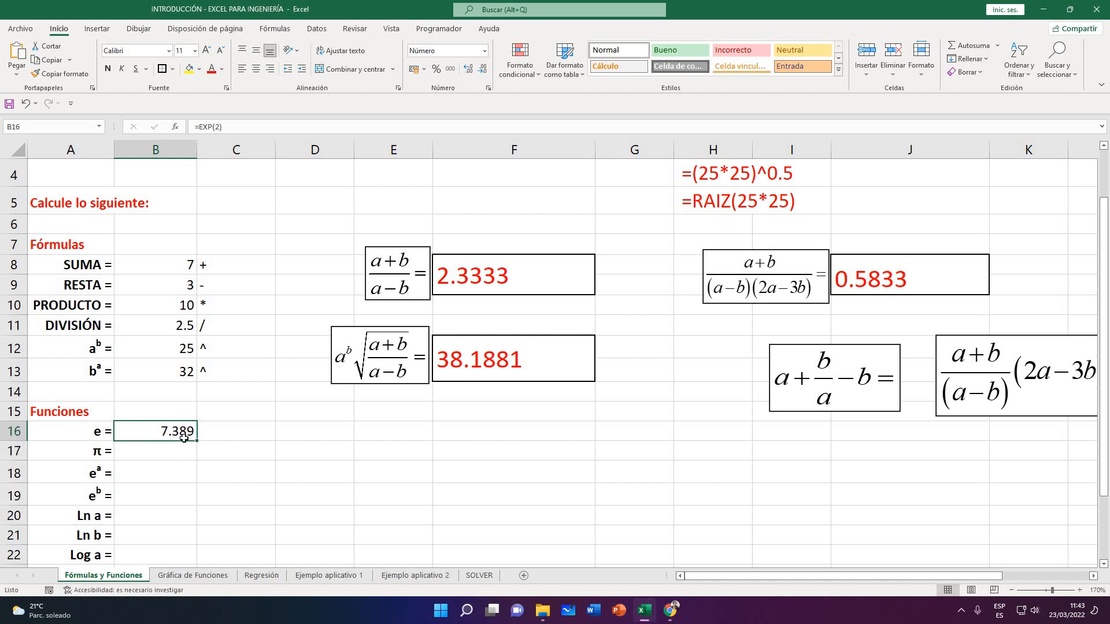
pyautogui.click(484, 51)
pyautogui.click(456, 72)
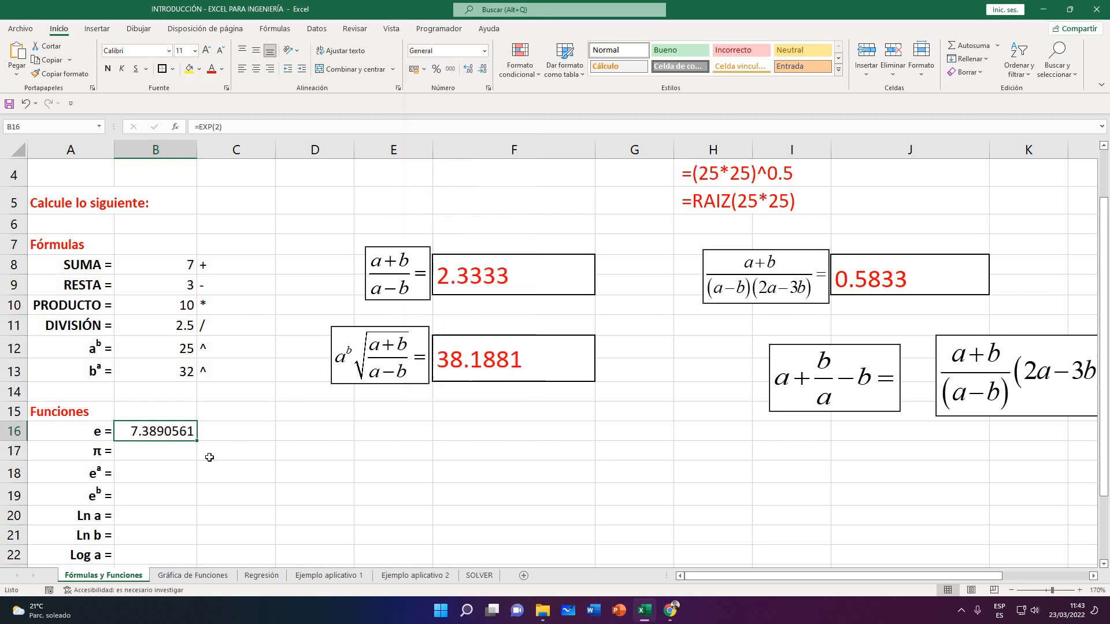
pyautogui.click(210, 457)
pyautogui.click(142, 432)
# Calculate π in B17 with the formula =PI()
pyautogui.click(159, 454)
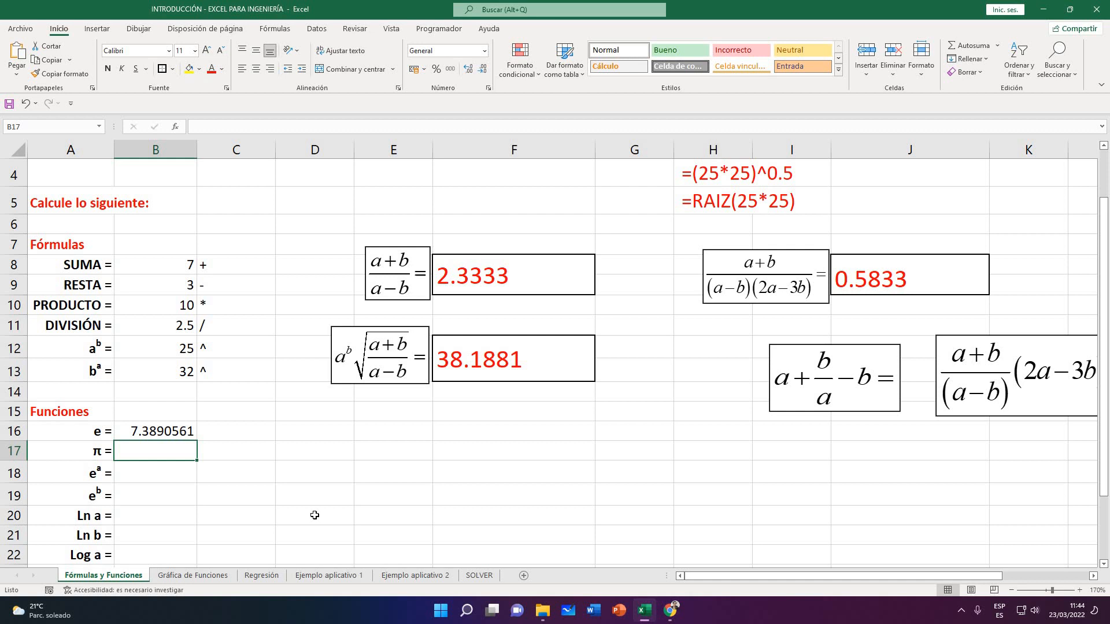
pyautogui.write('=')
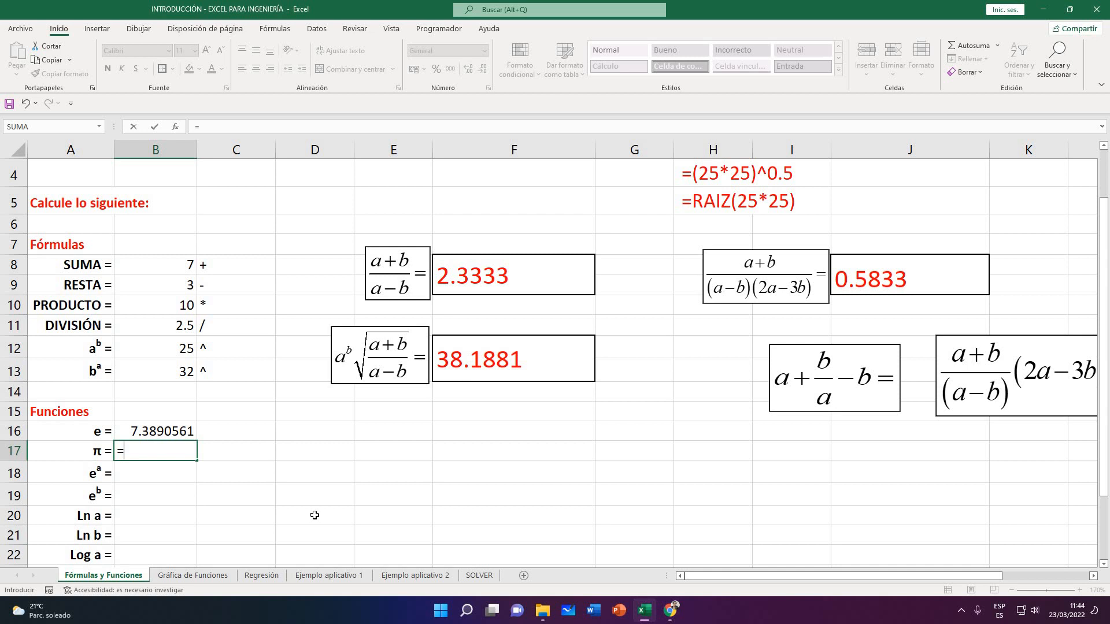
pyautogui.write('PI')
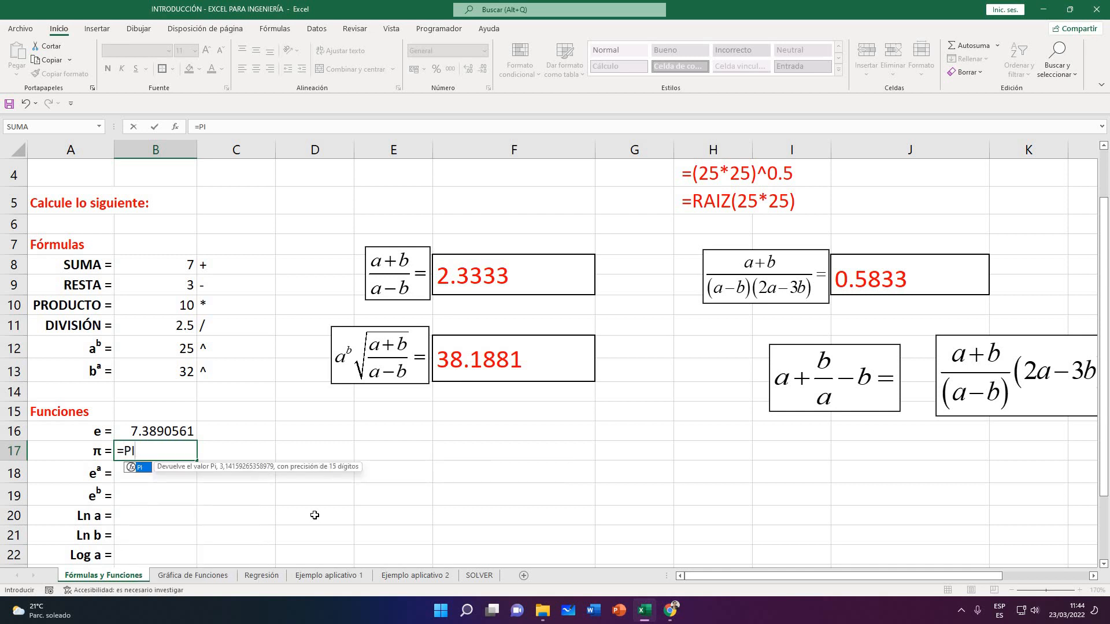
pyautogui.write('()')
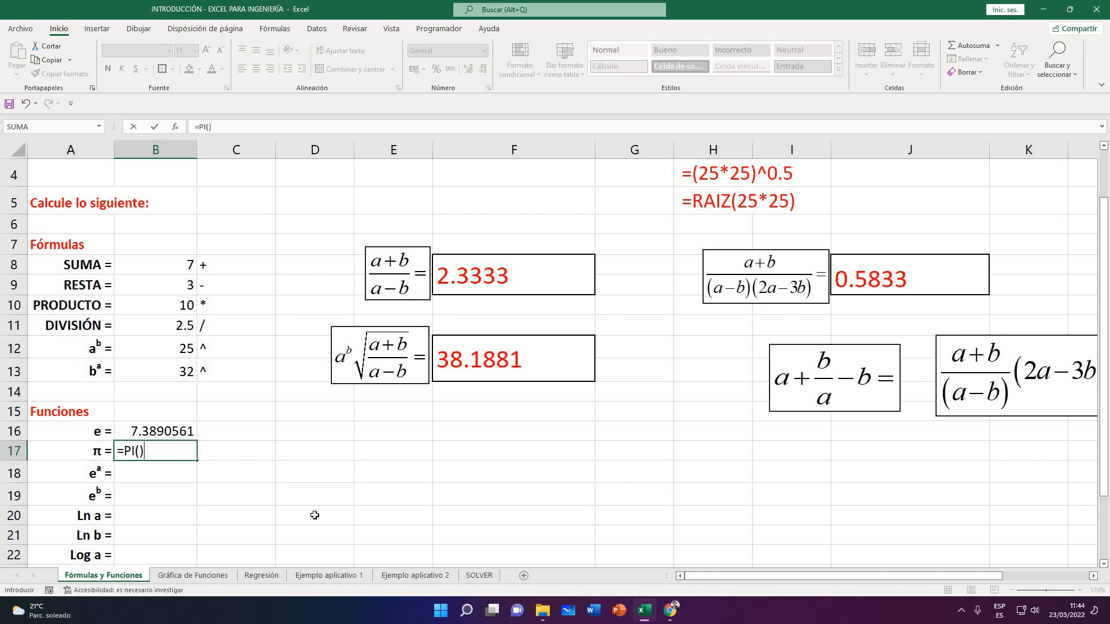
pyautogui.press('Return')
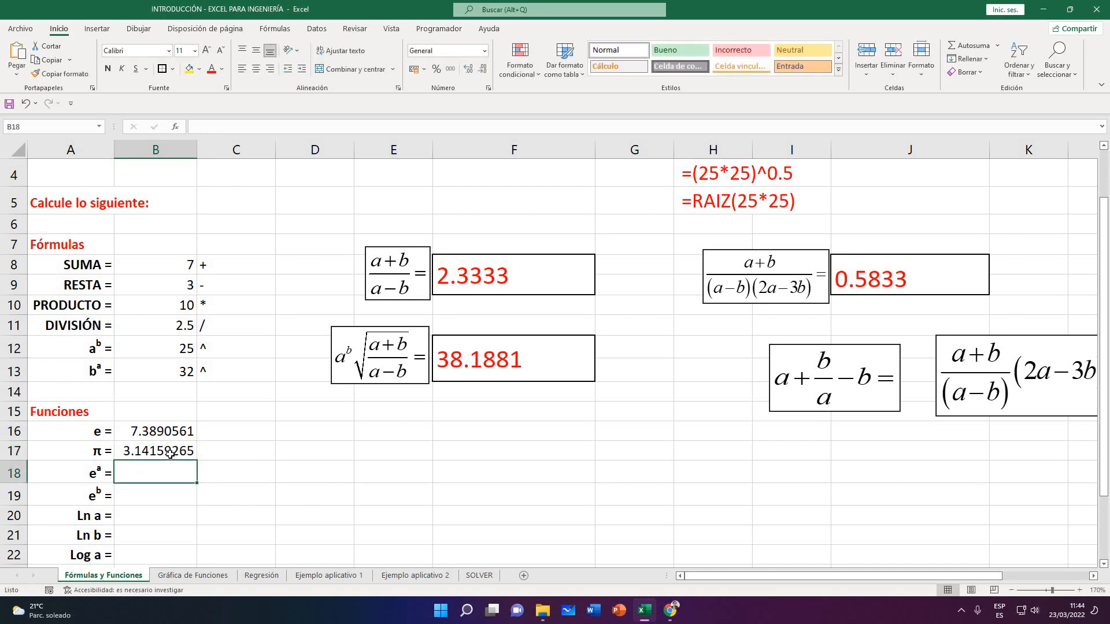
# Increase the π value in B17 to eleven decimals and widen column B well beyond the number's length
pyautogui.press('Up')
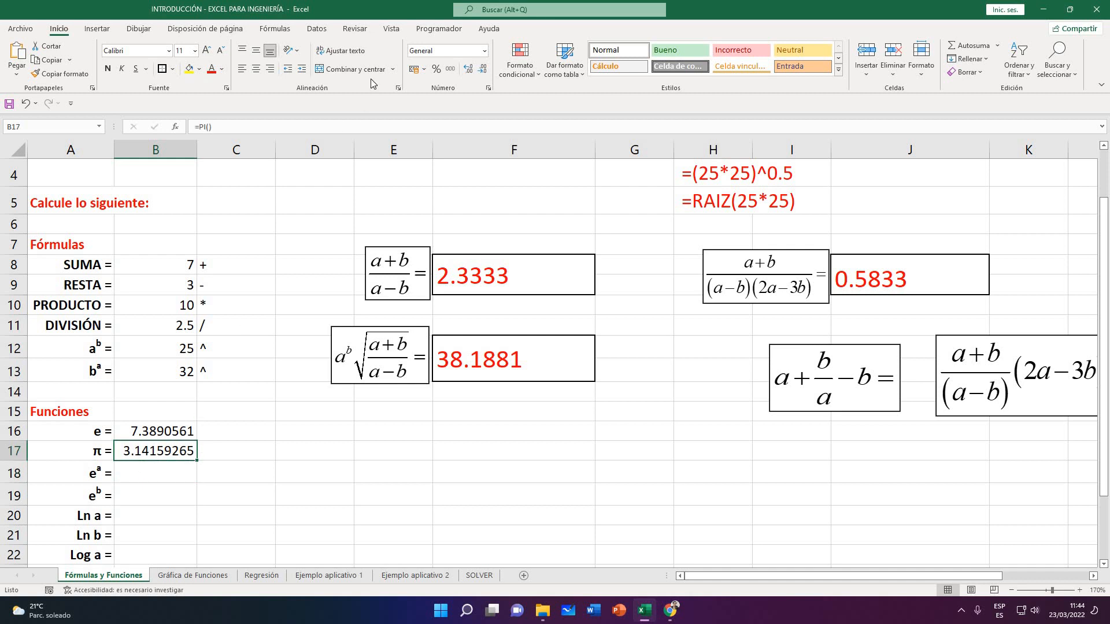
pyautogui.click(468, 69)
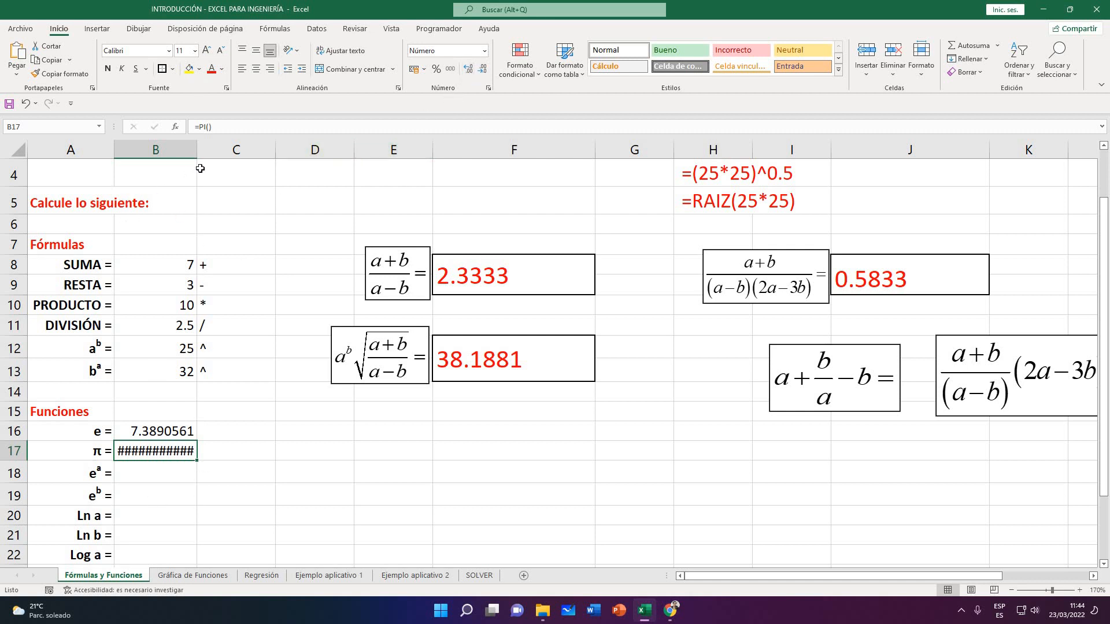
pyautogui.click(162, 464)
pyautogui.click(159, 451)
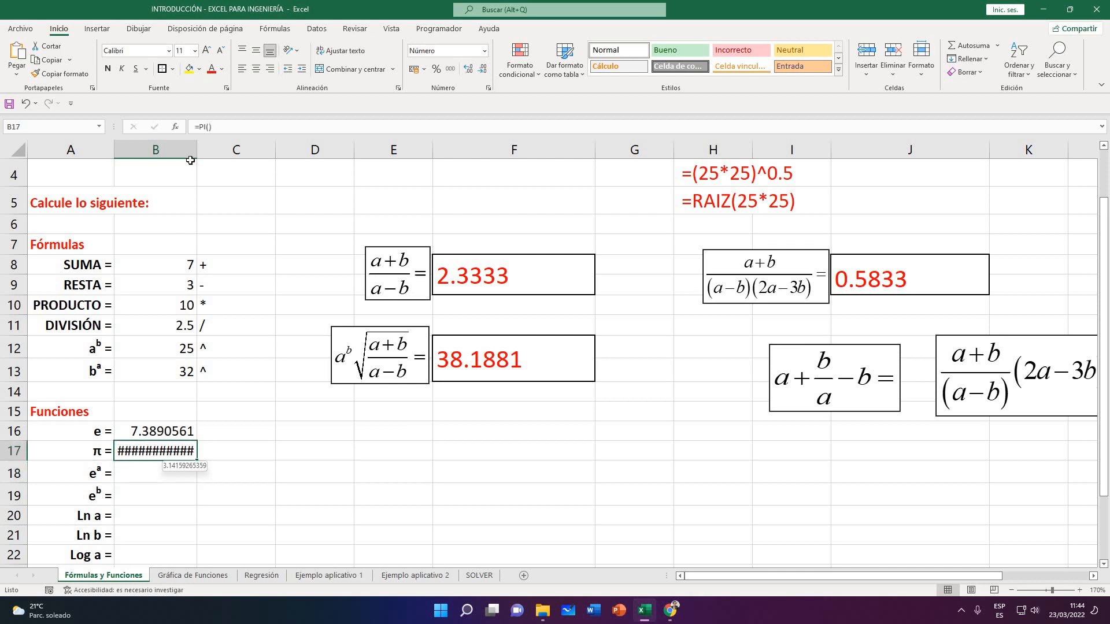
pyautogui.doubleClick(196, 145)
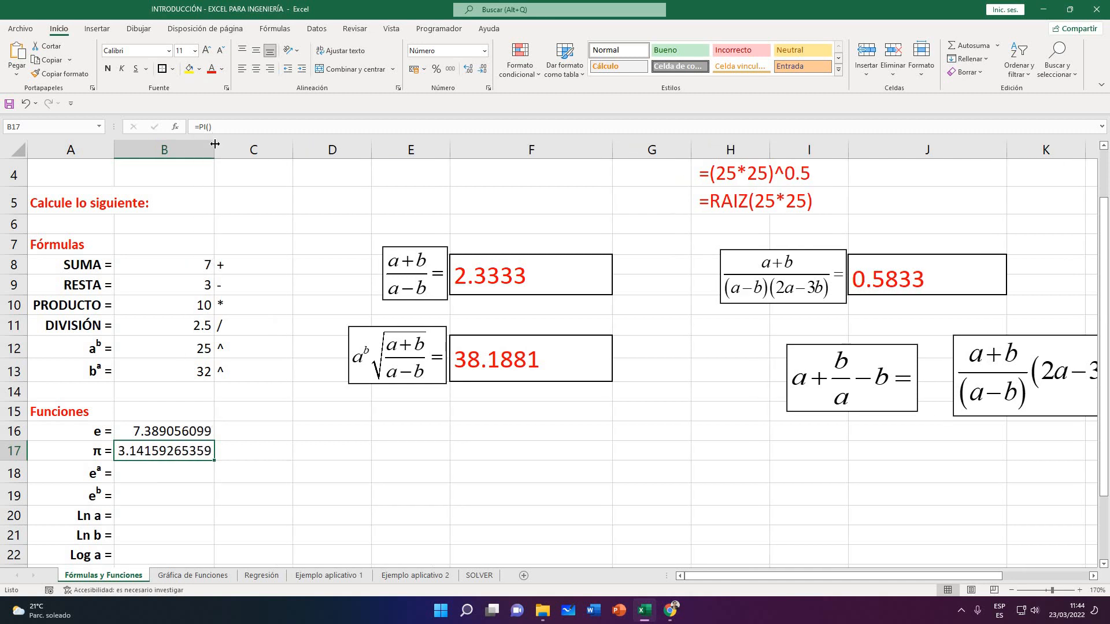
pyautogui.moveTo(214, 144); pyautogui.dragTo(292, 144)
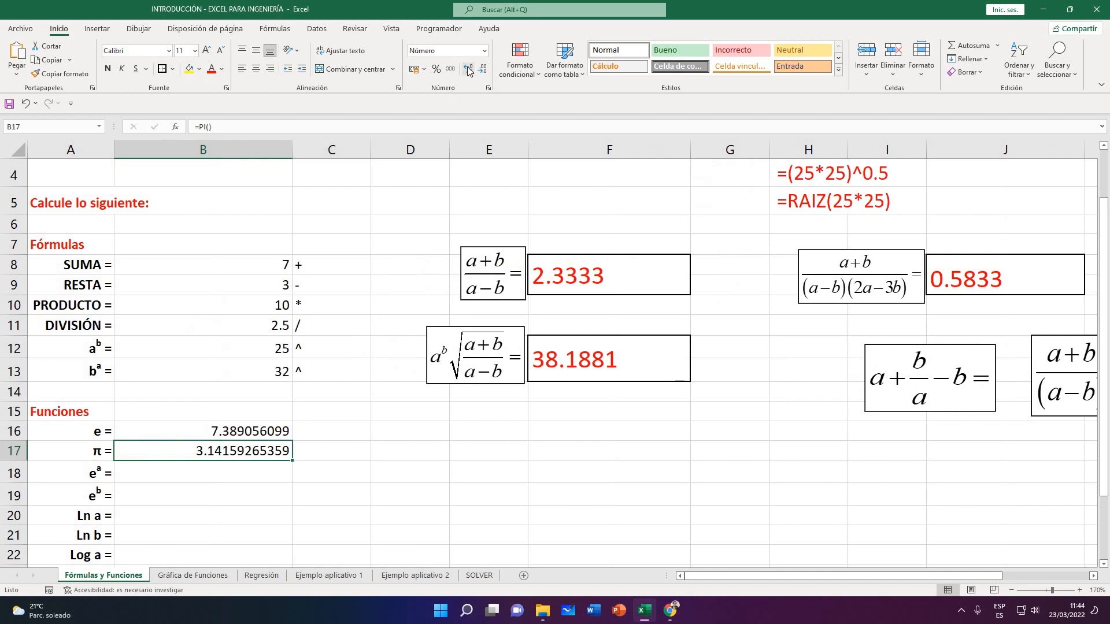
# Increase the displayed decimals of π in B17 to nineteen
pyautogui.click(468, 69)
pyautogui.click(468, 69)
pyautogui.click(468, 69)
pyautogui.click(469, 69)
pyautogui.click(468, 69)
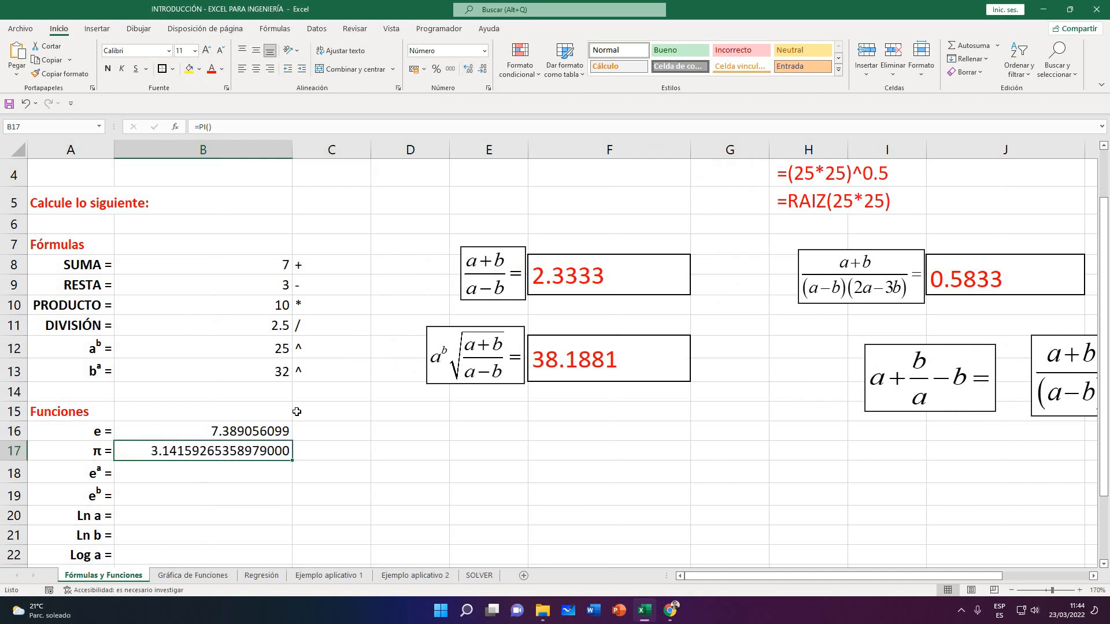
pyautogui.click(468, 69)
pyautogui.click(469, 69)
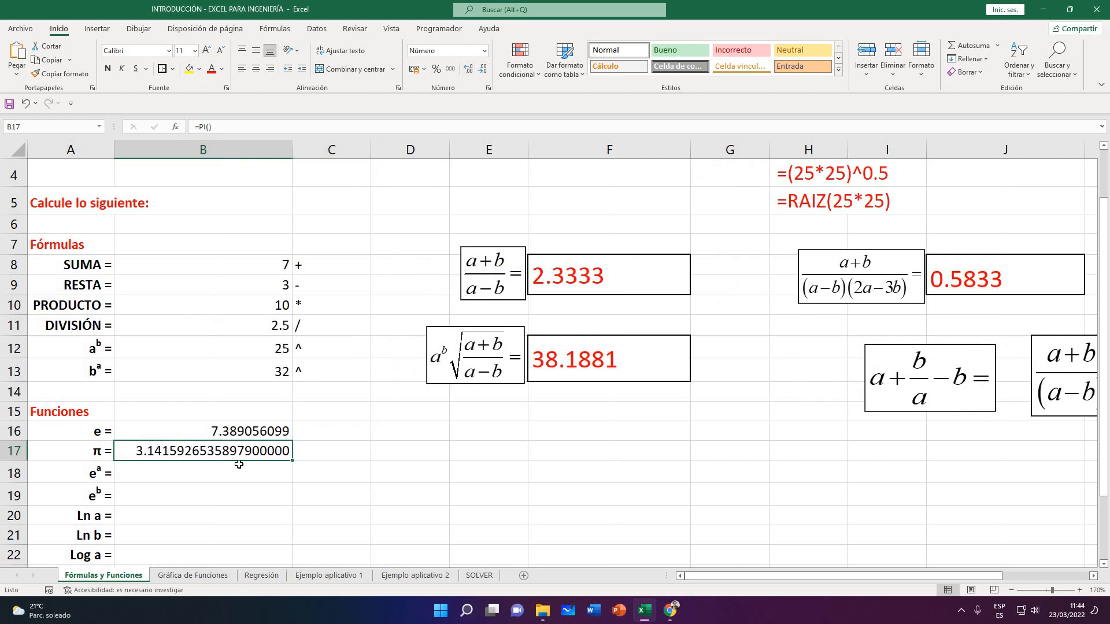
pyautogui.press('BackSpace')
pyautogui.press('Return')
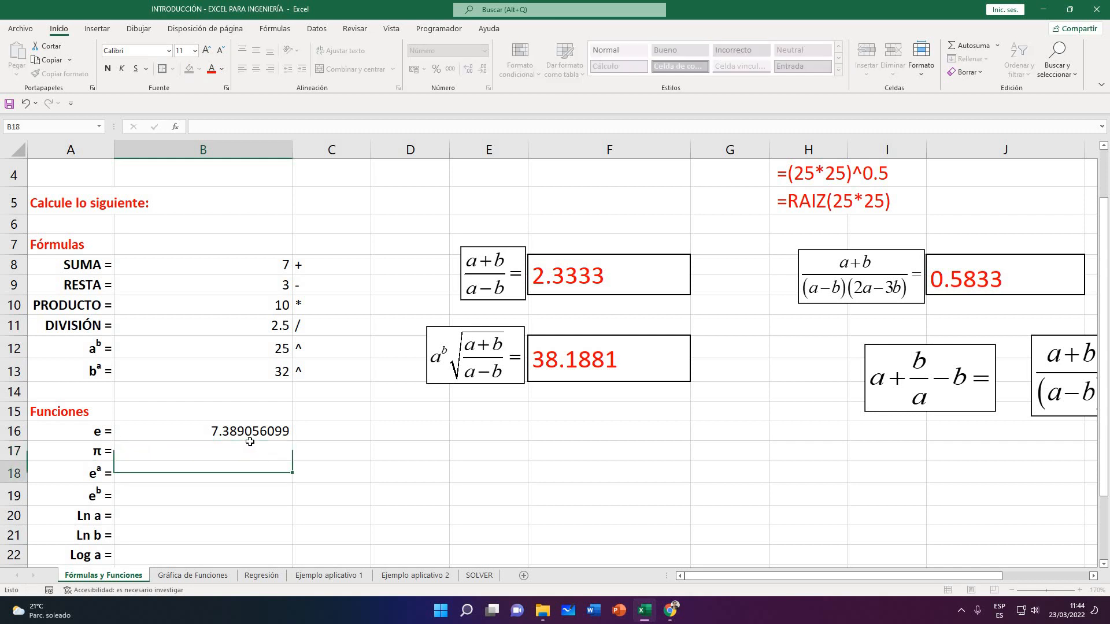
pyautogui.click(266, 457)
pyautogui.hotkey('ctrl', 'z')
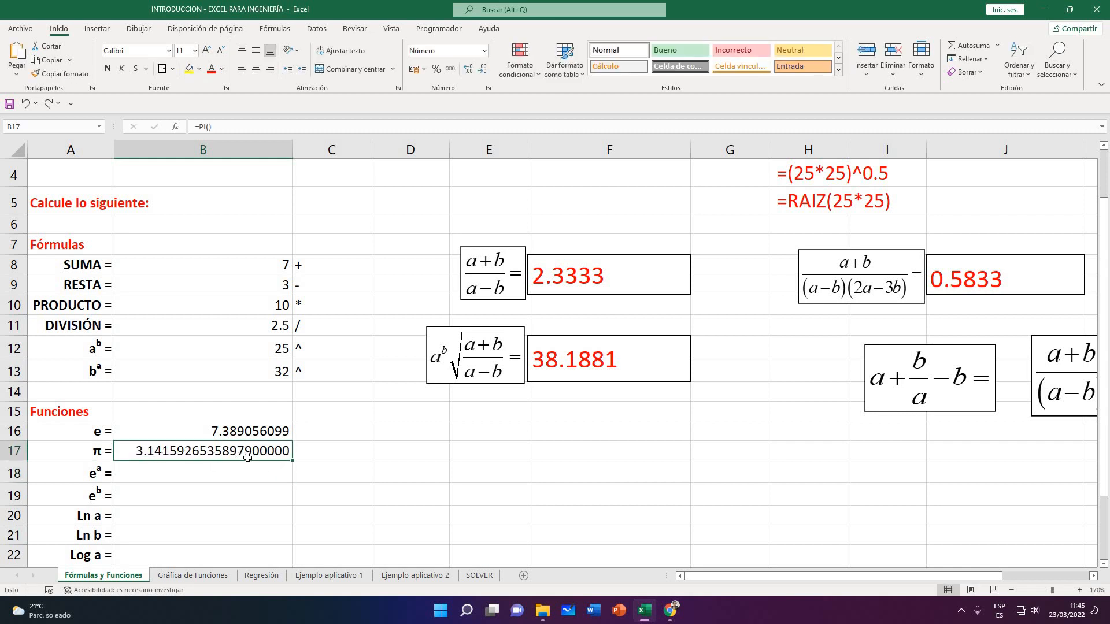
# Examine the formula behind the π value in B17 and close it unchanged
pyautogui.doubleClick(250, 451)
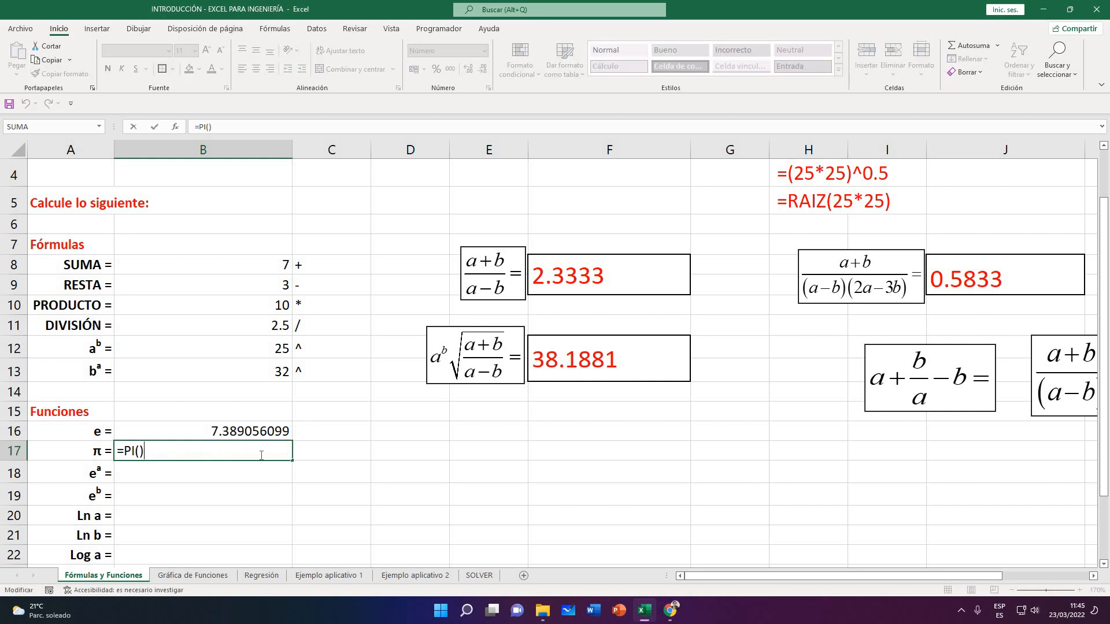
pyautogui.press('Return')
pyautogui.click(251, 454)
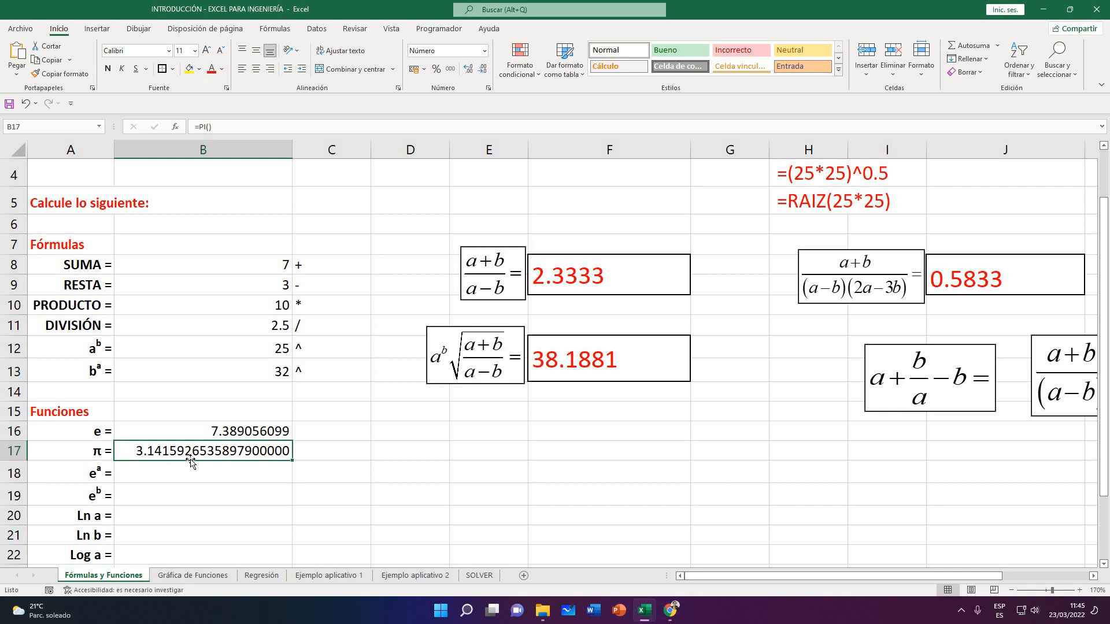
# Clear the contents of B16:B17 and narrow column B to about half its width
pyautogui.moveTo(252, 434); pyautogui.dragTo(252, 458)
pyautogui.rightClick(253, 460)
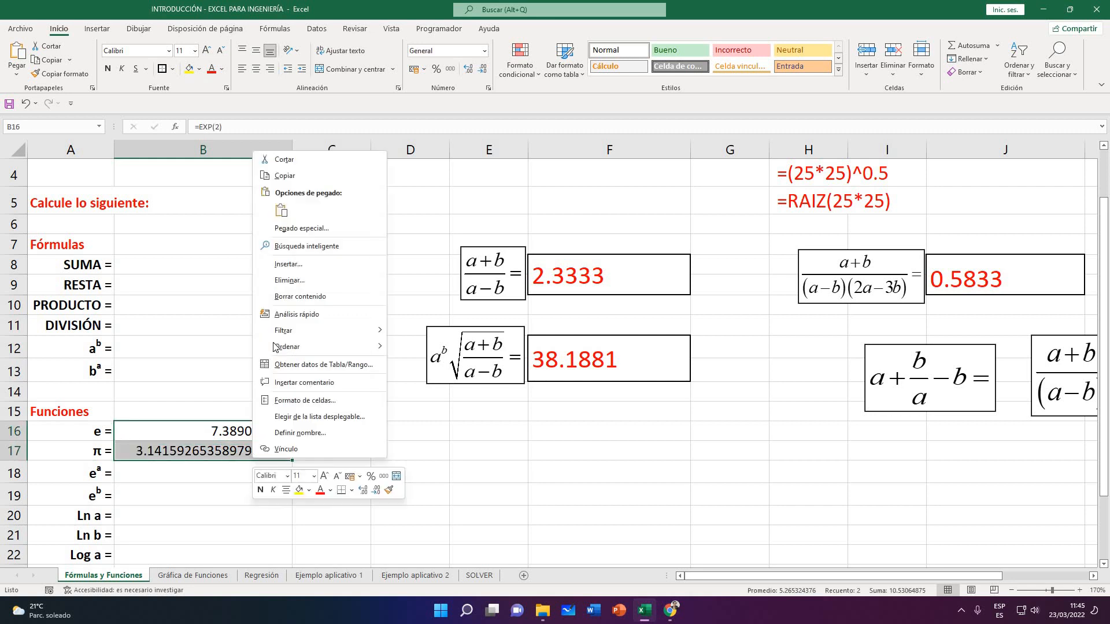
pyautogui.click(290, 301)
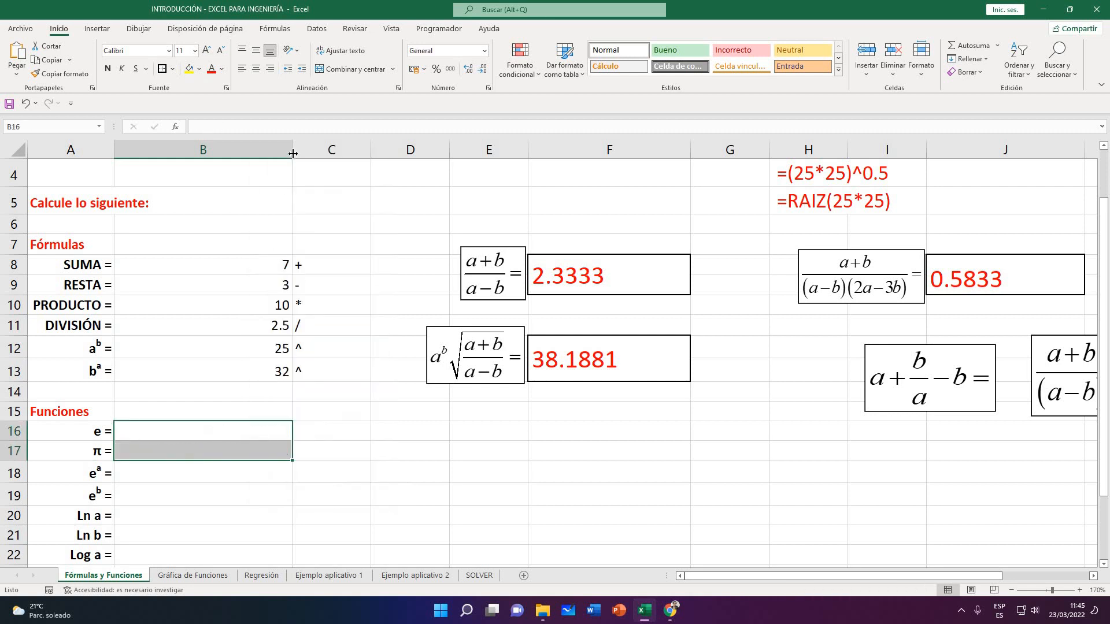
pyautogui.moveTo(235, 164); pyautogui.dragTo(202, 167)
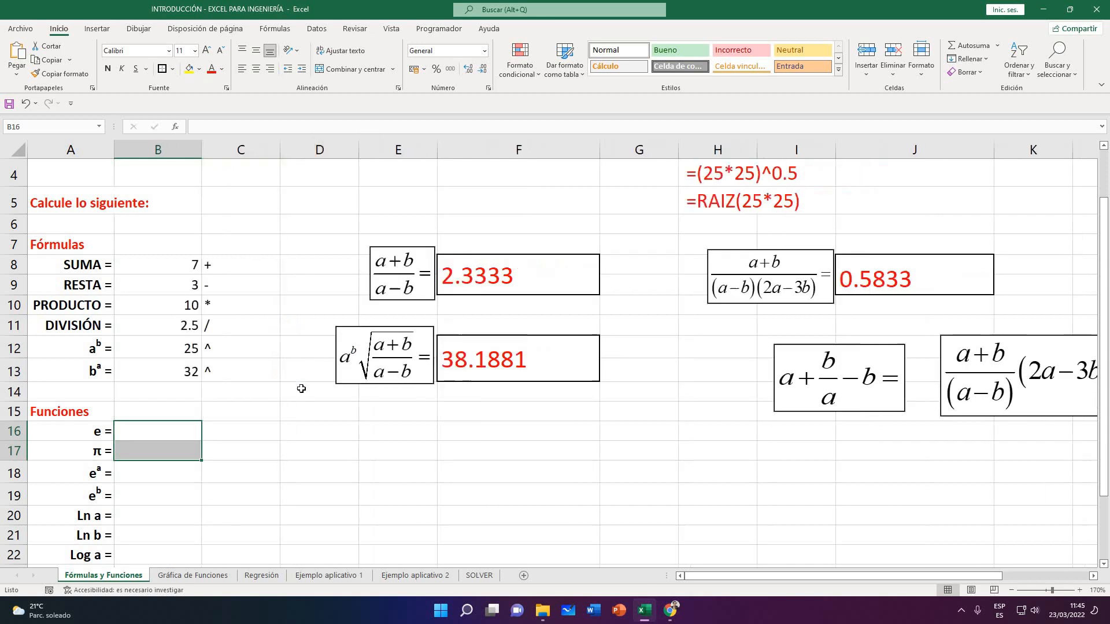
pyautogui.click(259, 445)
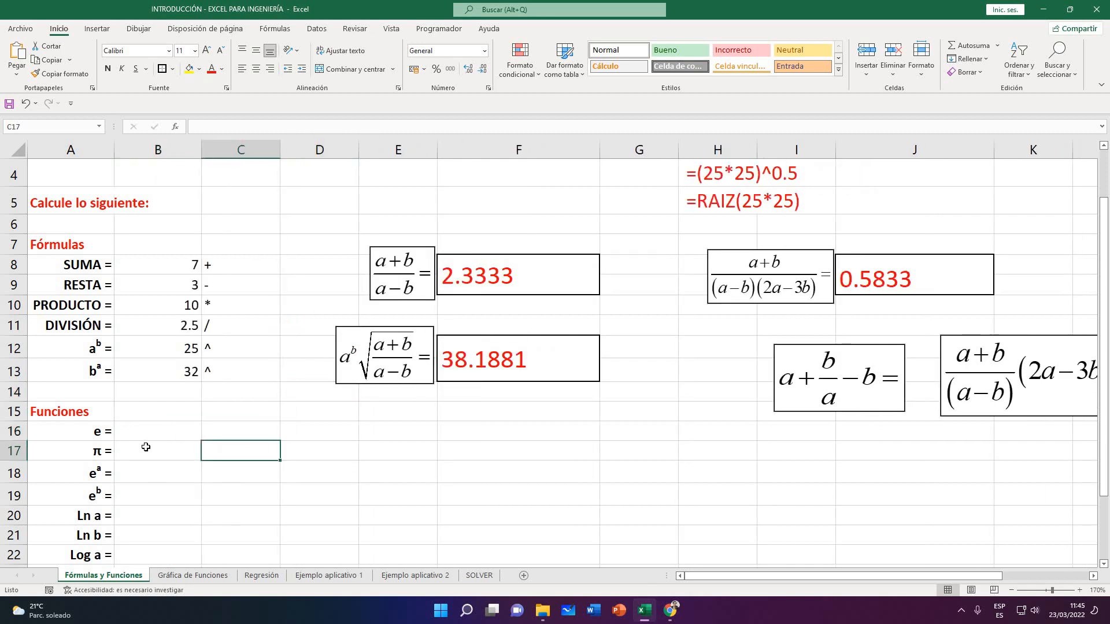
# Calculate the constant e in cell B16 with the formula =EXP(1)
pyautogui.click(172, 431)
pyautogui.write('e')
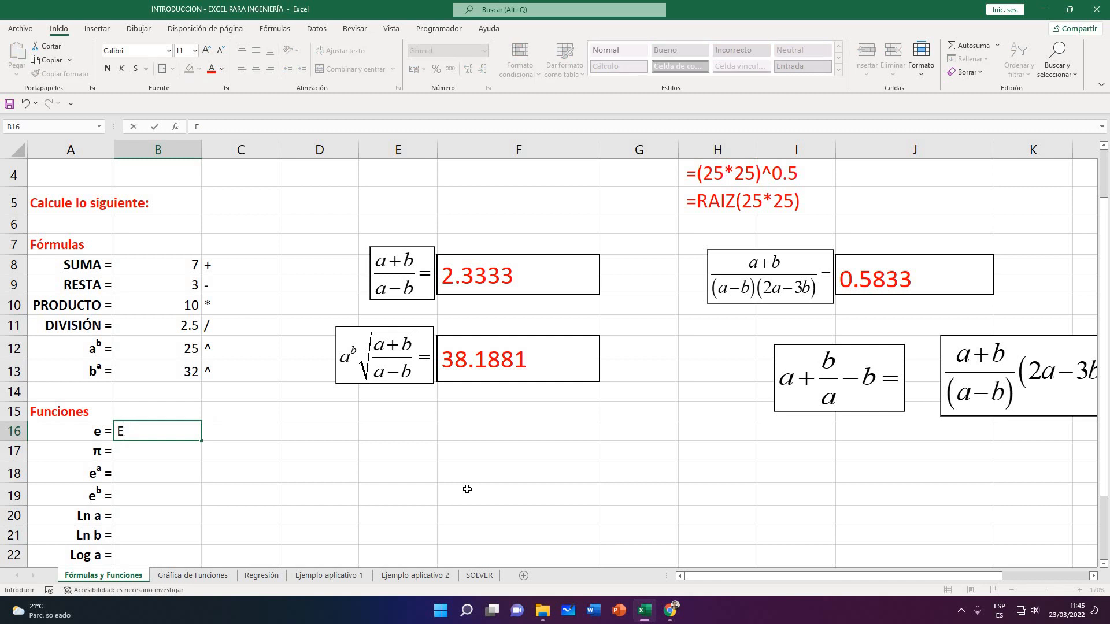
pyautogui.write('=EXP')
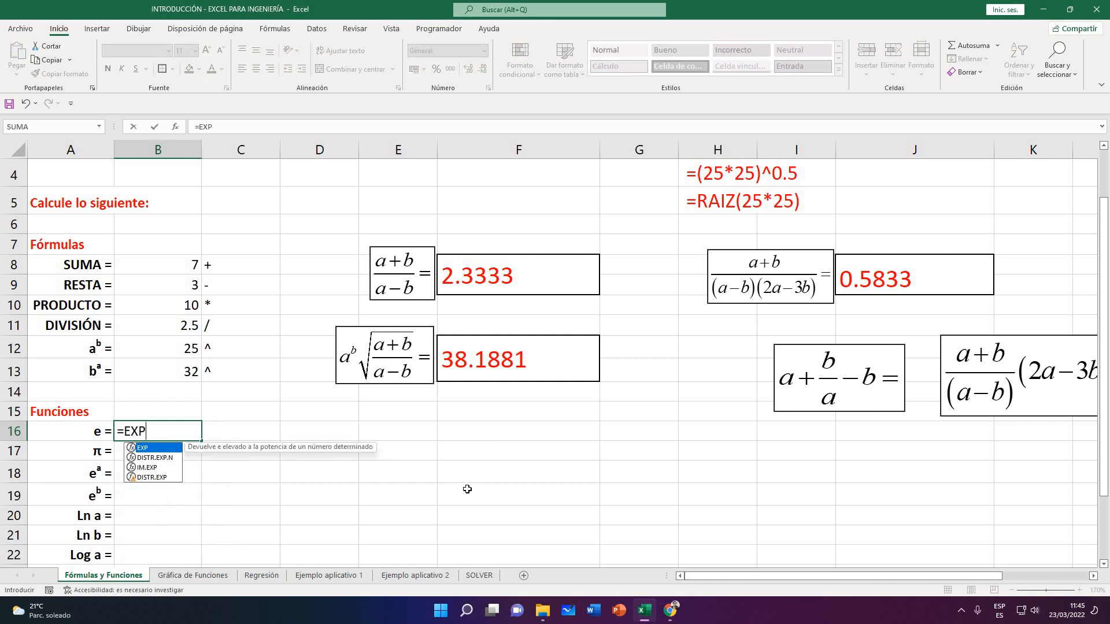
pyautogui.write('(1')
pyautogui.press('Return')
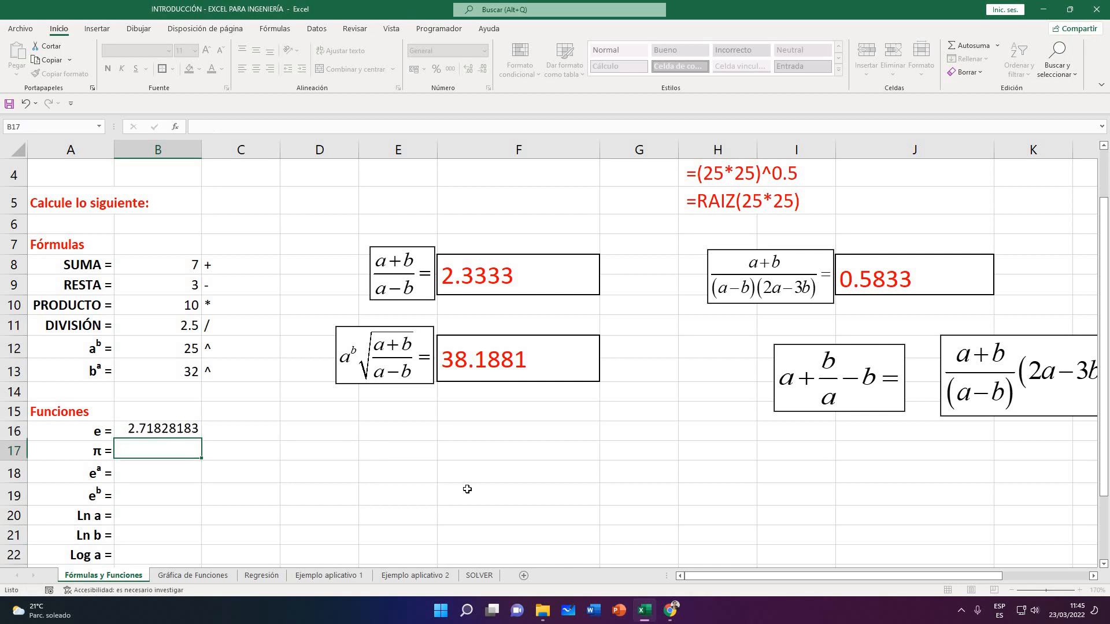
# Calculate π in cell B17 with =PI() and set that cell's number format to General
pyautogui.write('=PI')
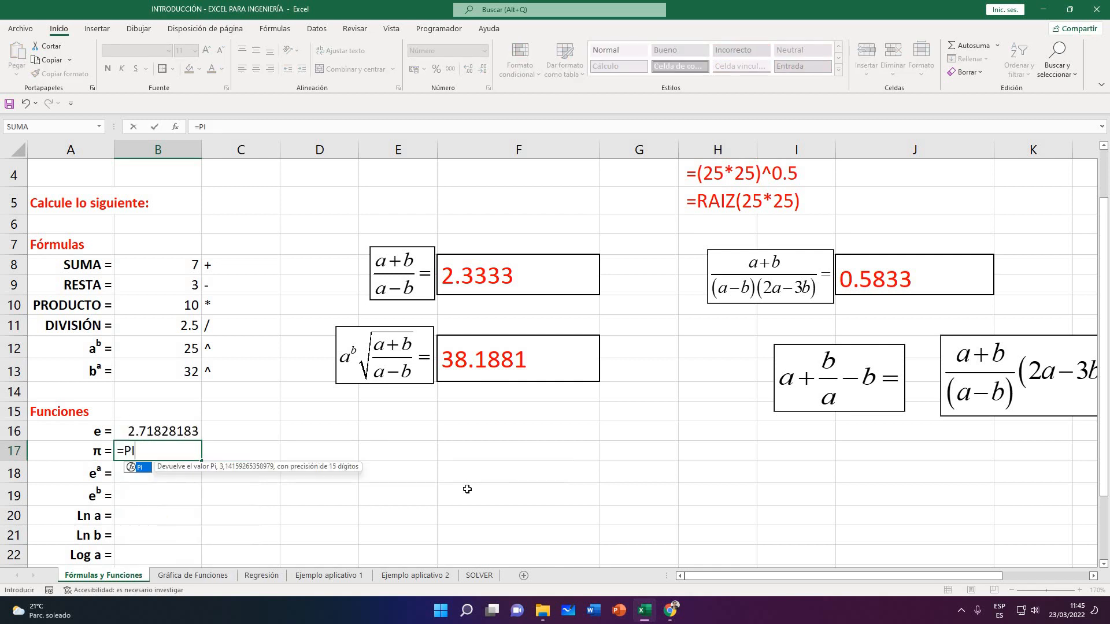
pyautogui.write('()')
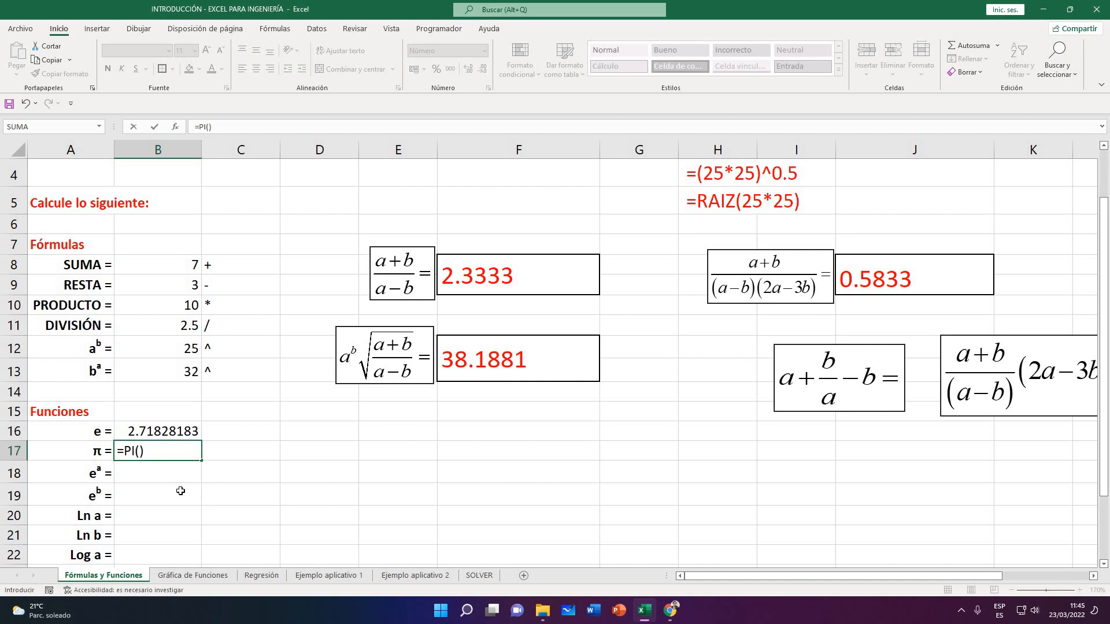
pyautogui.press('Return')
pyautogui.press('Up')
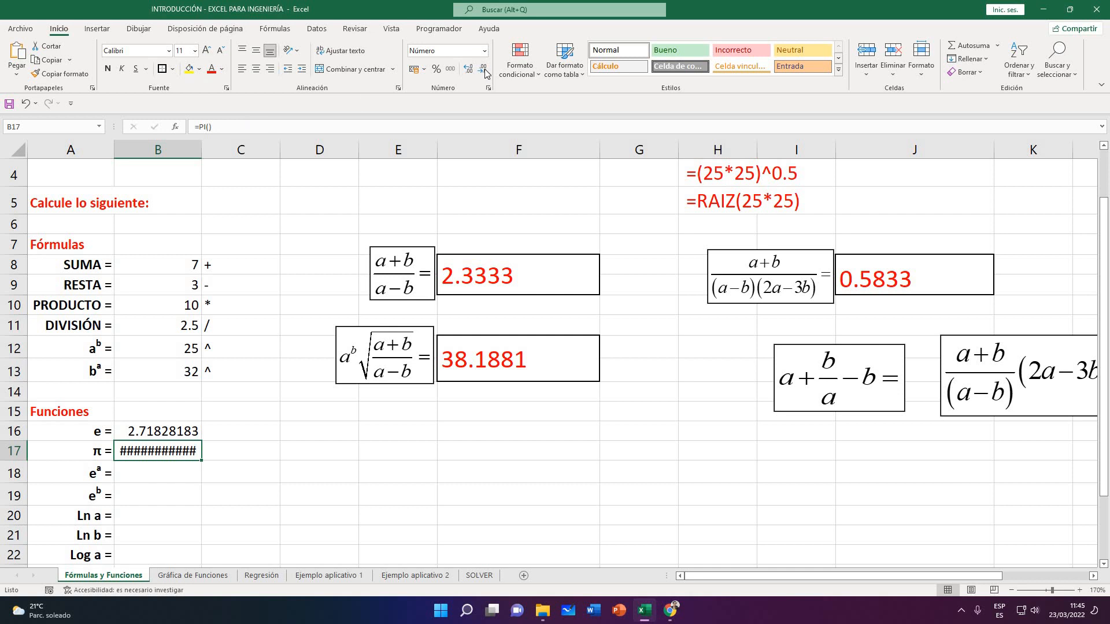
pyautogui.click(484, 51)
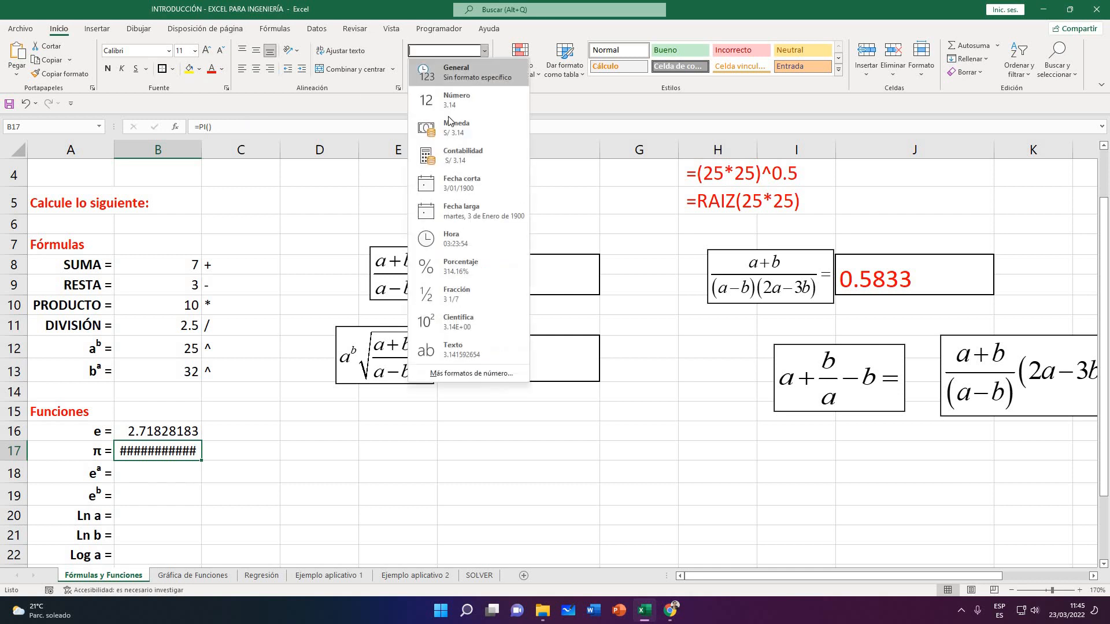
pyautogui.click(456, 73)
pyautogui.click(238, 510)
# Calculate e raised to a in cell B18 with =EXP(B2), referencing the value of a
pyautogui.click(163, 488)
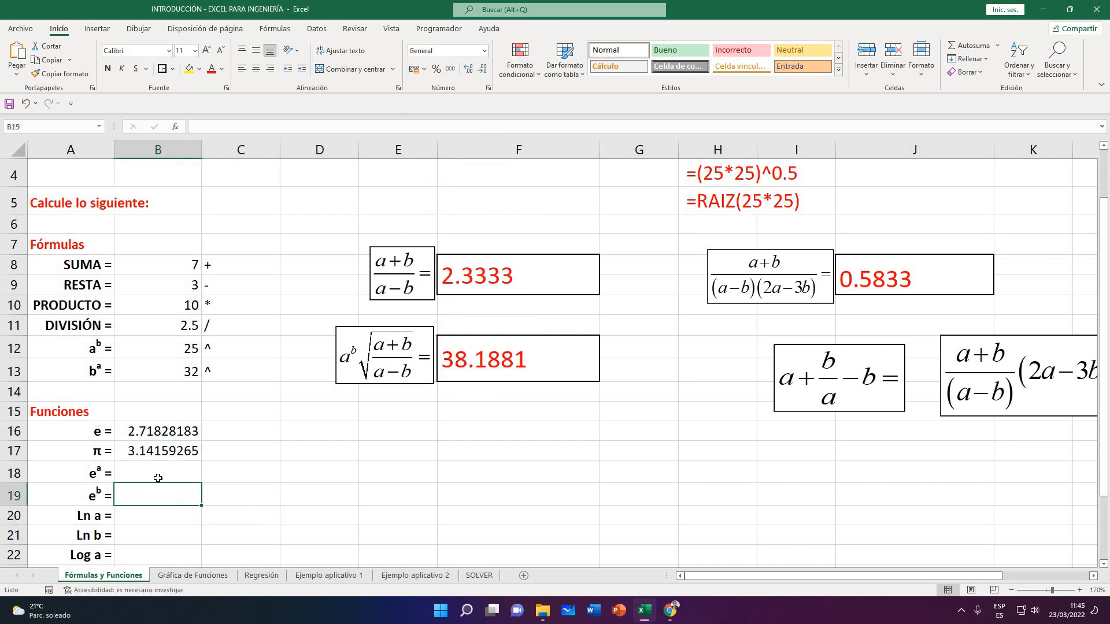
pyautogui.click(157, 478)
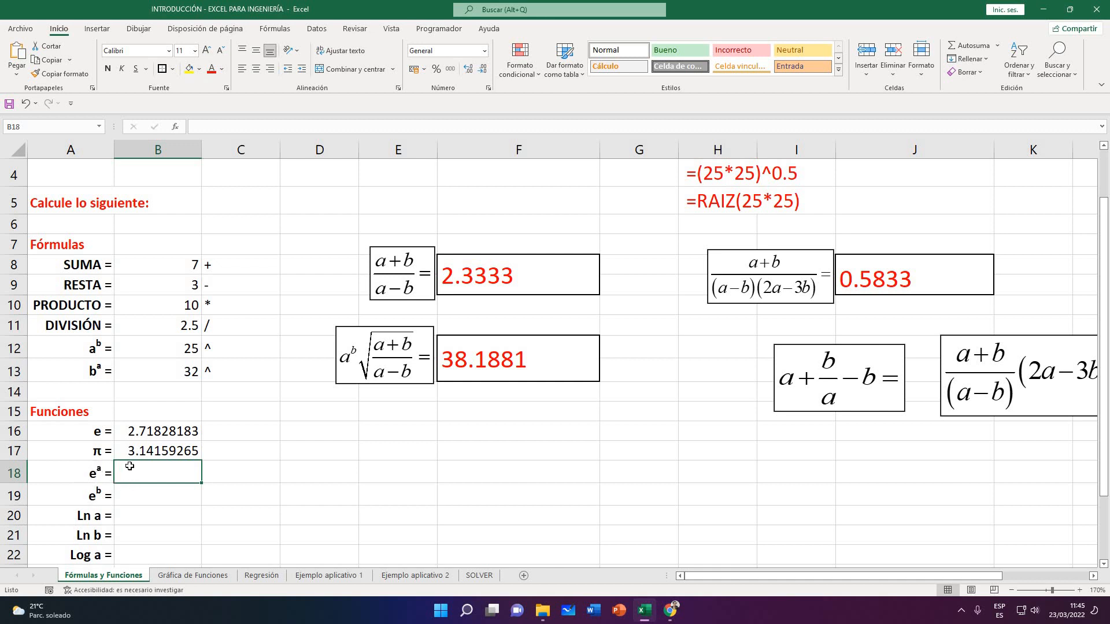
pyautogui.scroll(1, 130, 465)
pyautogui.click(155, 195)
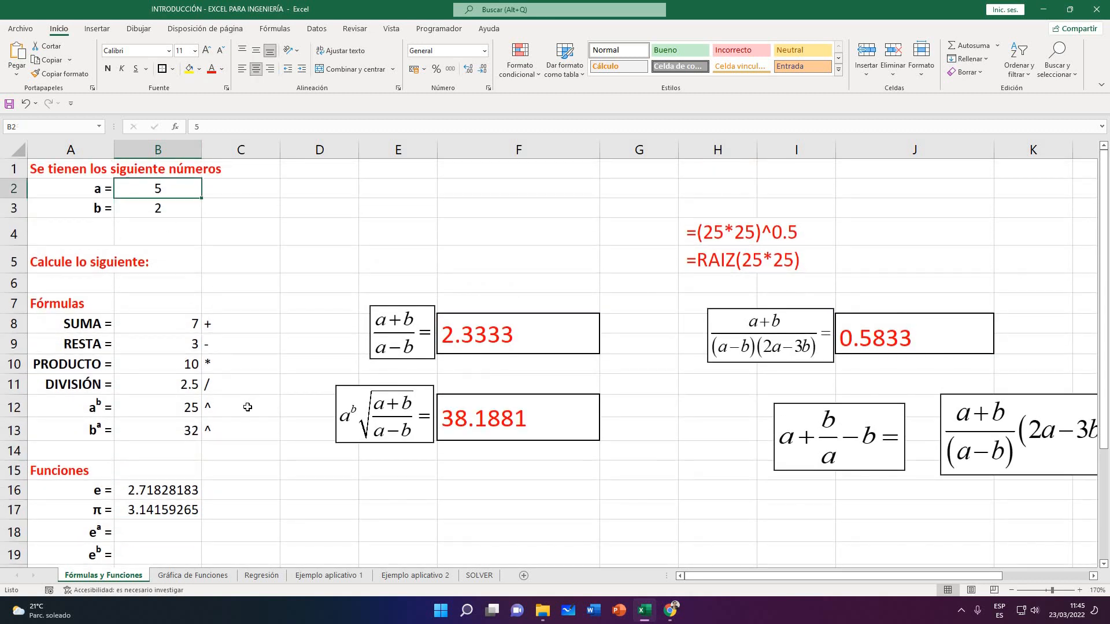
pyautogui.scroll(-1, 145, 439)
pyautogui.scroll(1, 173, 529)
pyautogui.click(200, 536)
pyautogui.write('=')
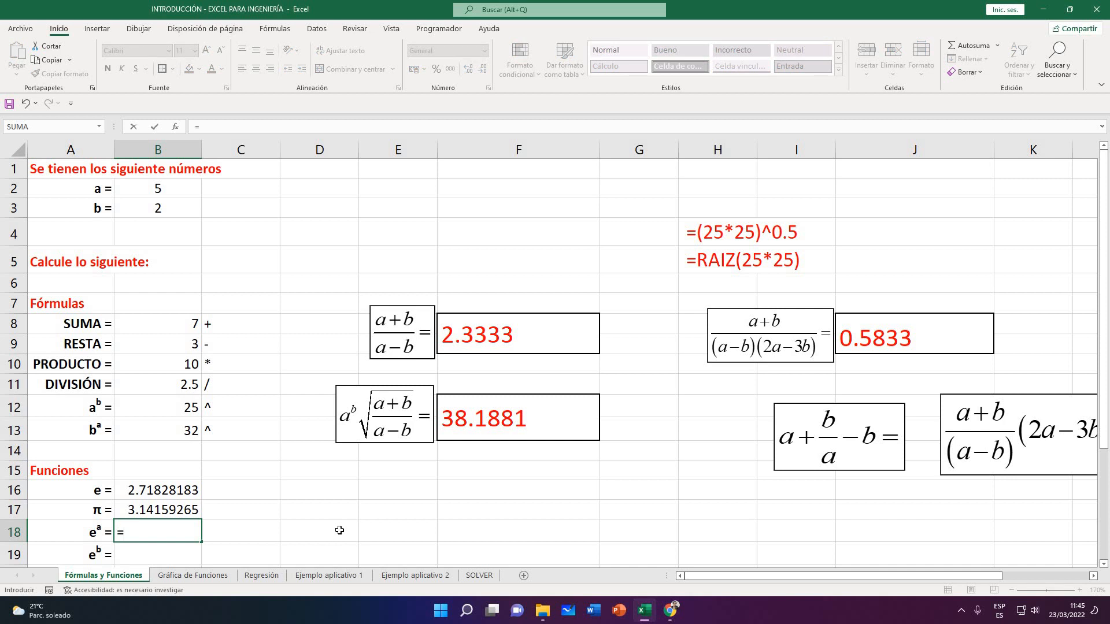
pyautogui.write('EXP')
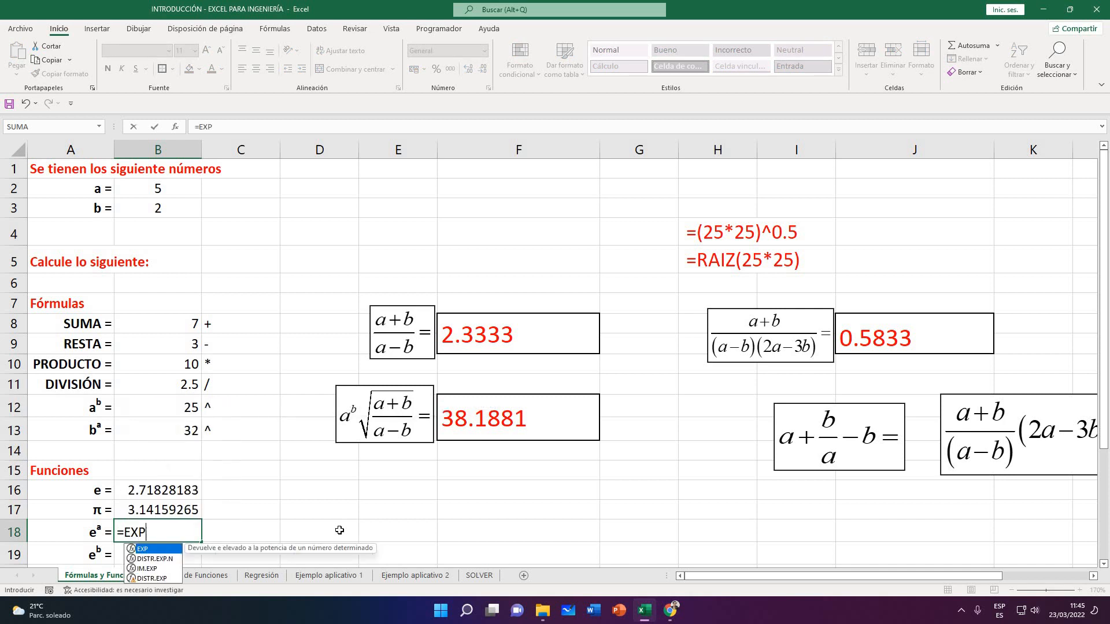
pyautogui.write('(')
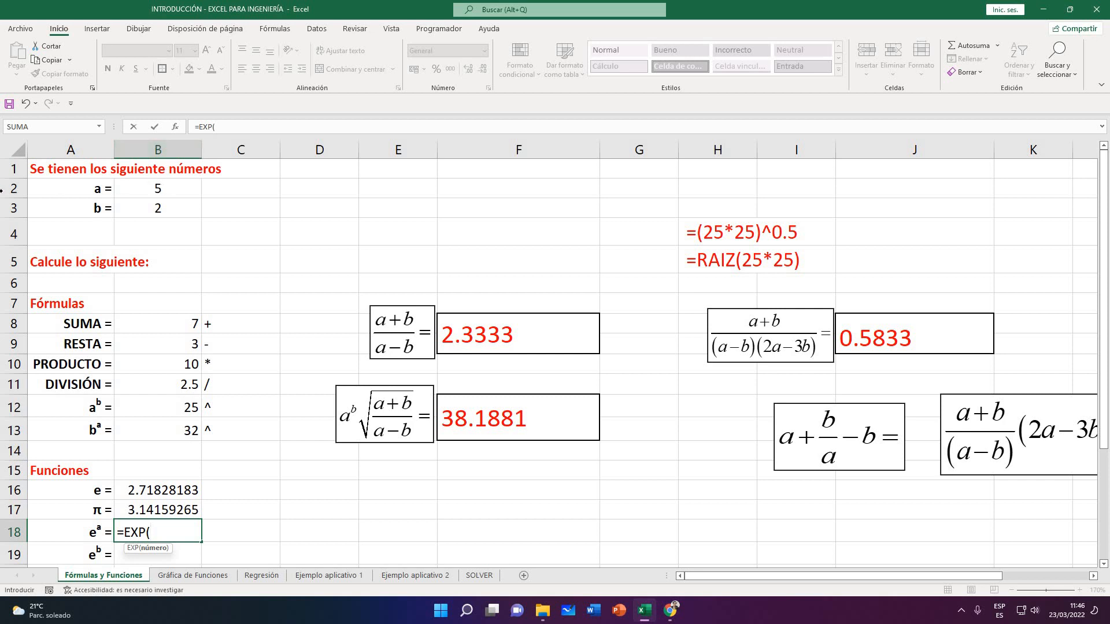
pyautogui.click(158, 188)
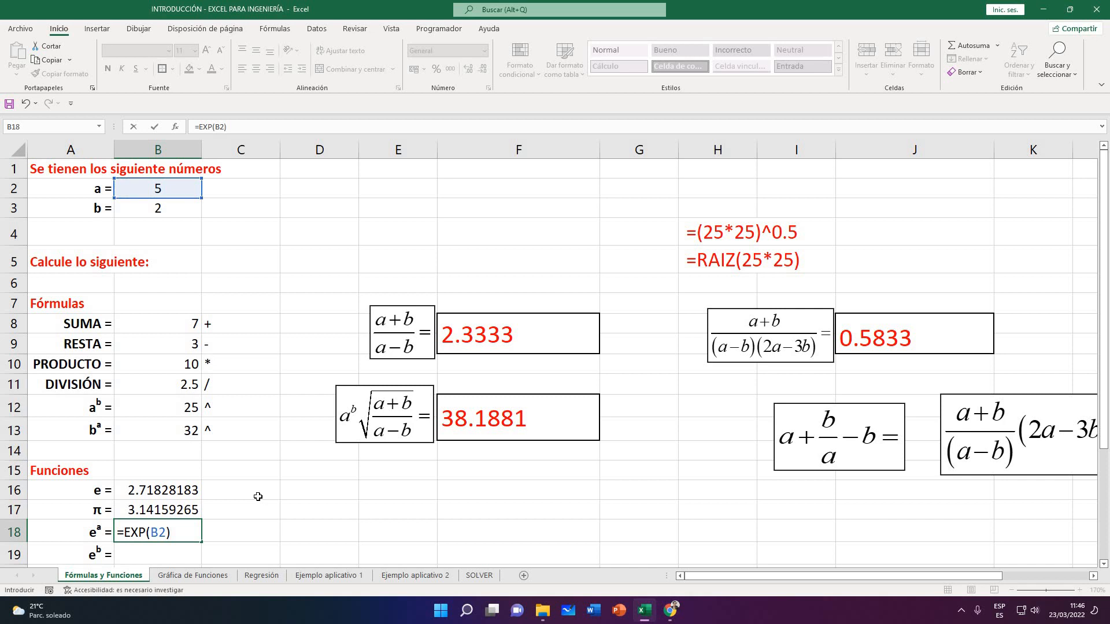
pyautogui.press('Return')
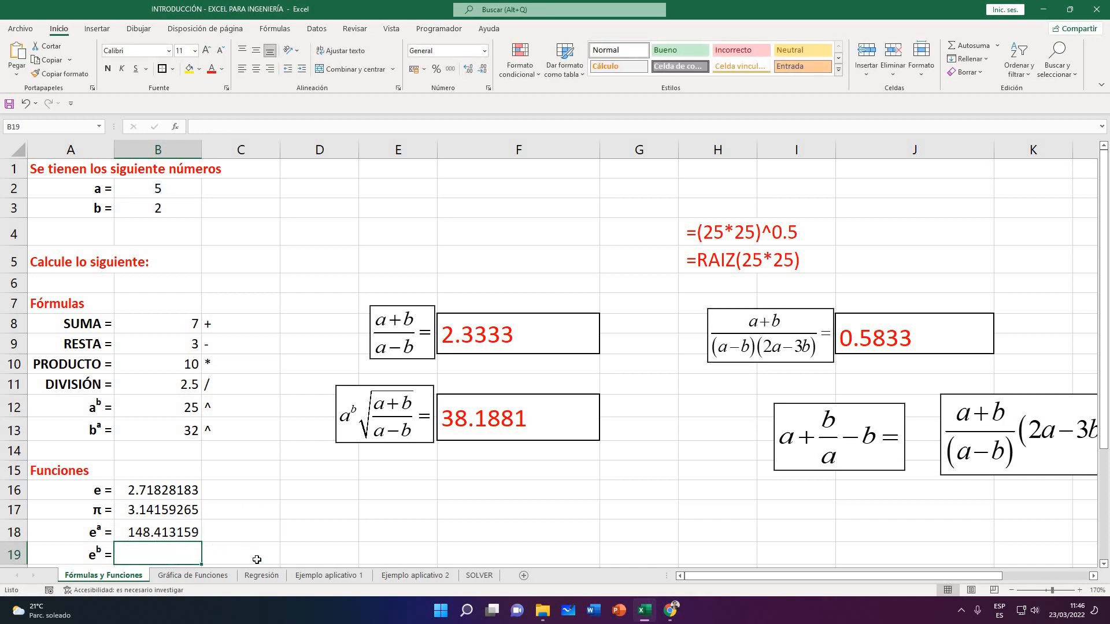
pyautogui.write('=')
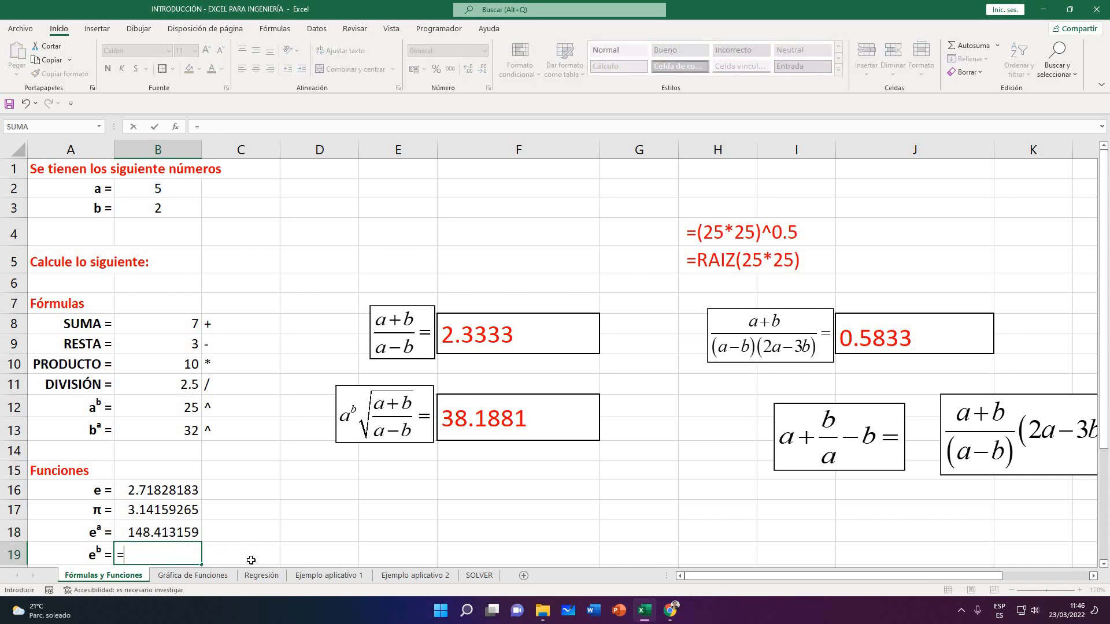
pyautogui.press('Escape')
pyautogui.press('Down')
pyautogui.scroll(-1, 252, 496)
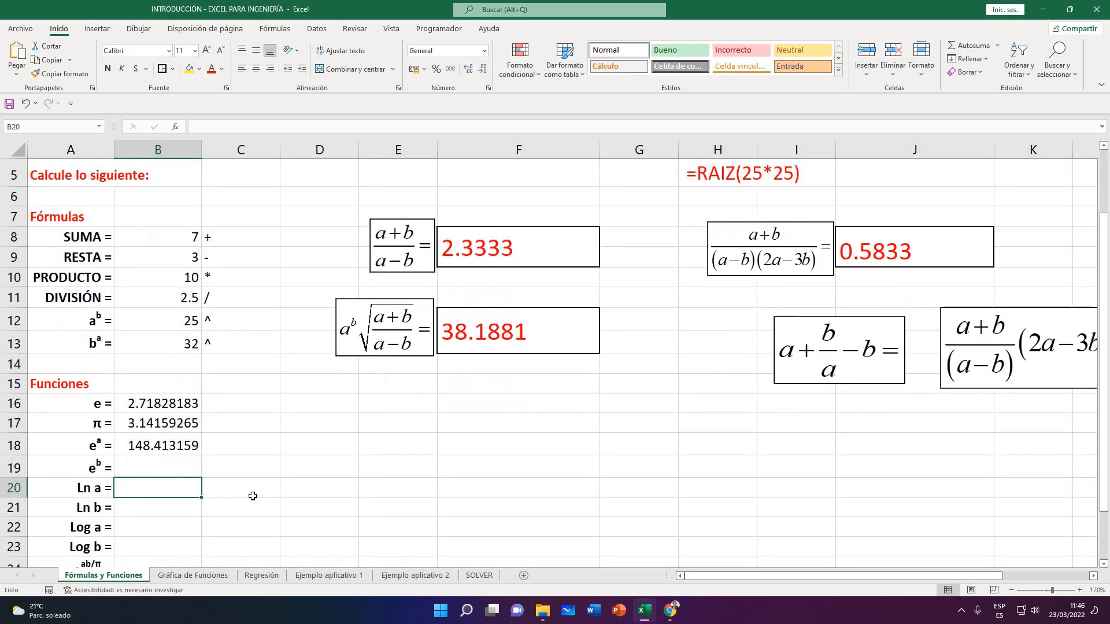
pyautogui.click(179, 455)
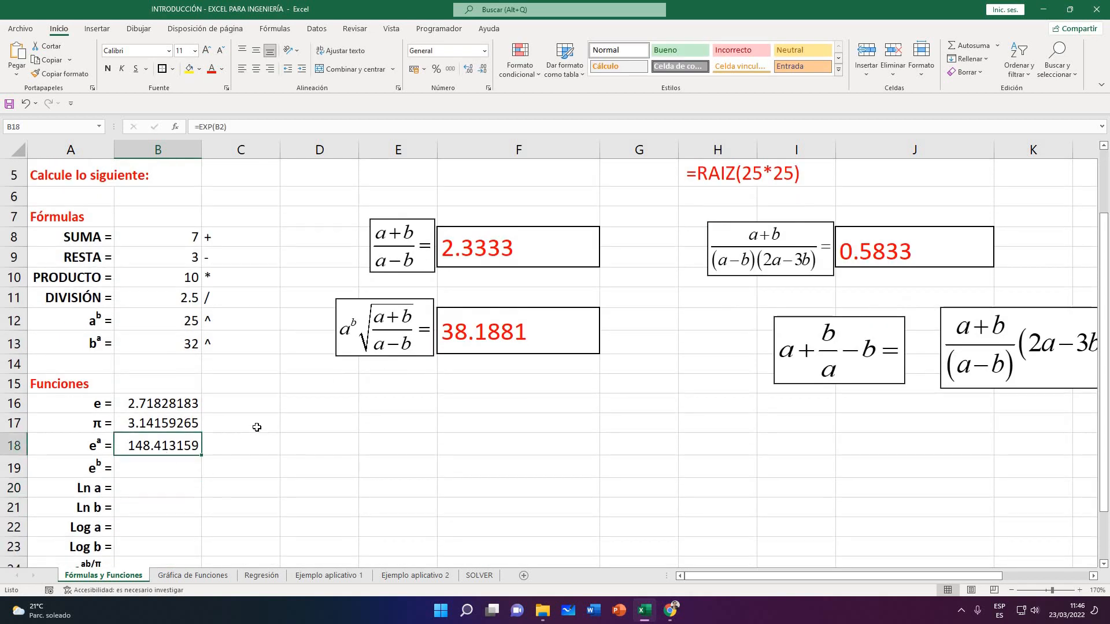
pyautogui.scroll(1, 257, 427)
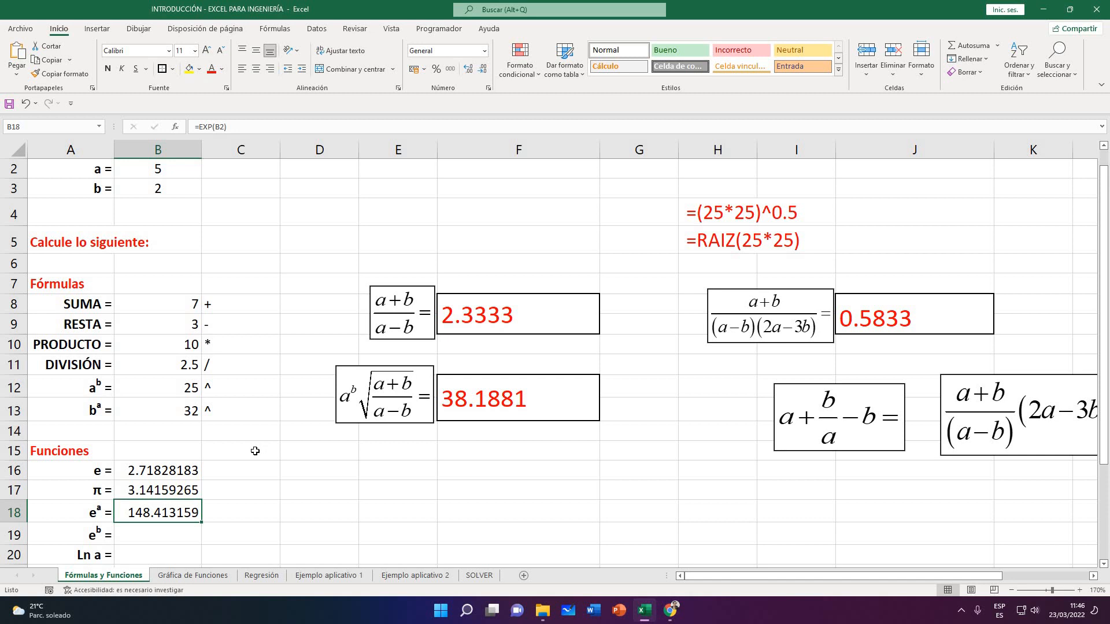
# Enter the weekday LUNES in cell F17
pyautogui.click(546, 497)
pyautogui.write('LUN')
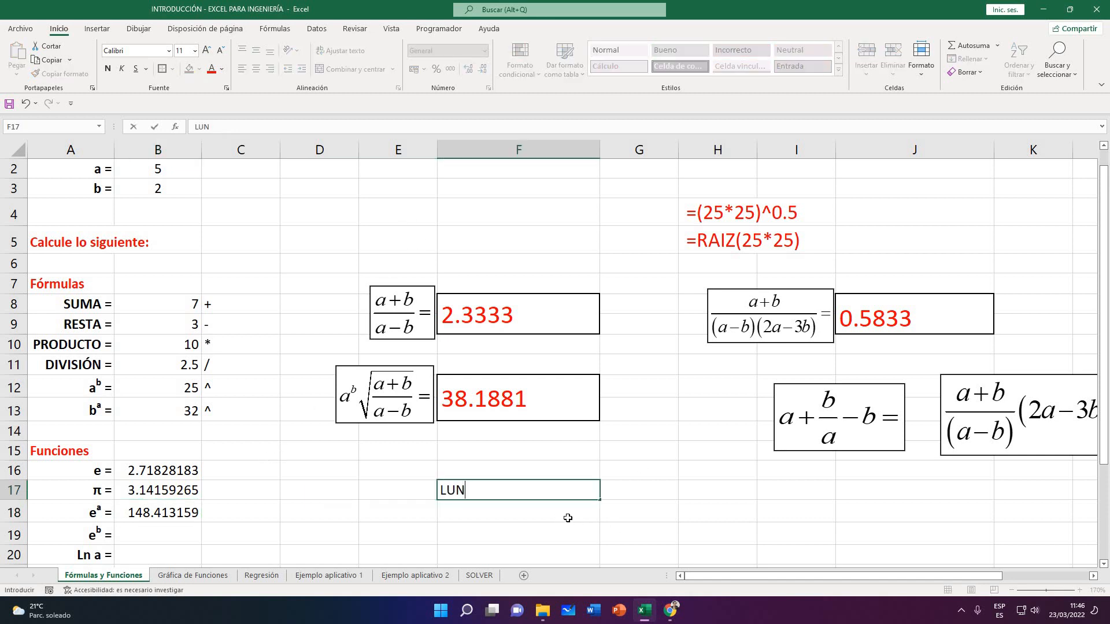
pyautogui.write('ES')
pyautogui.press('Return')
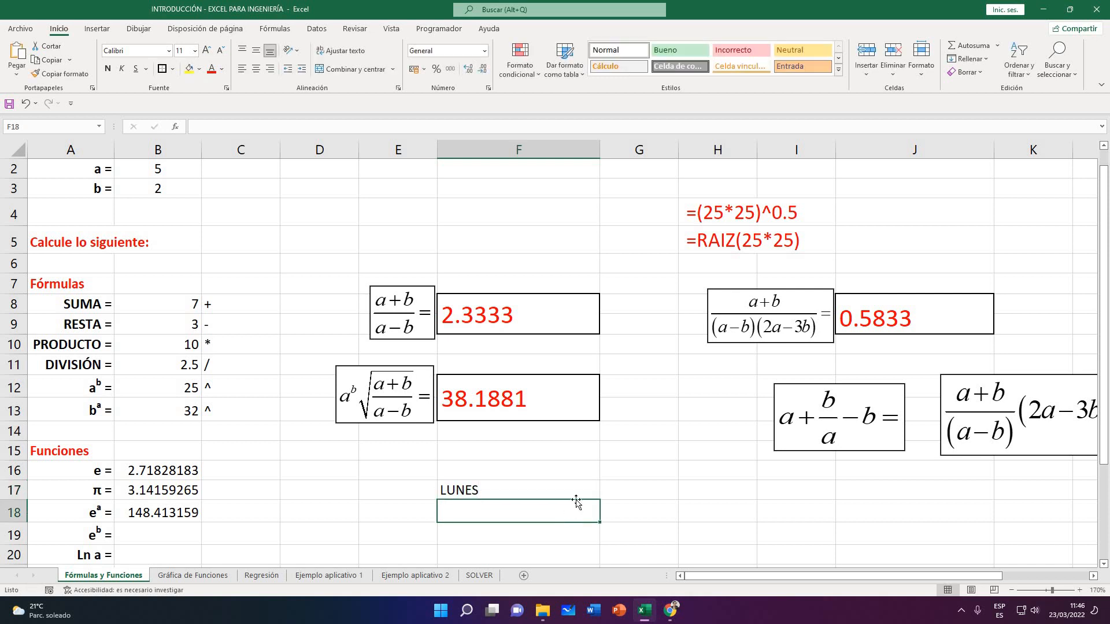
# Autofill the weekday series from LUNES in F17 down to F23, ending at DOMINGO
pyautogui.click(589, 487)
pyautogui.scroll(-1, 594, 473)
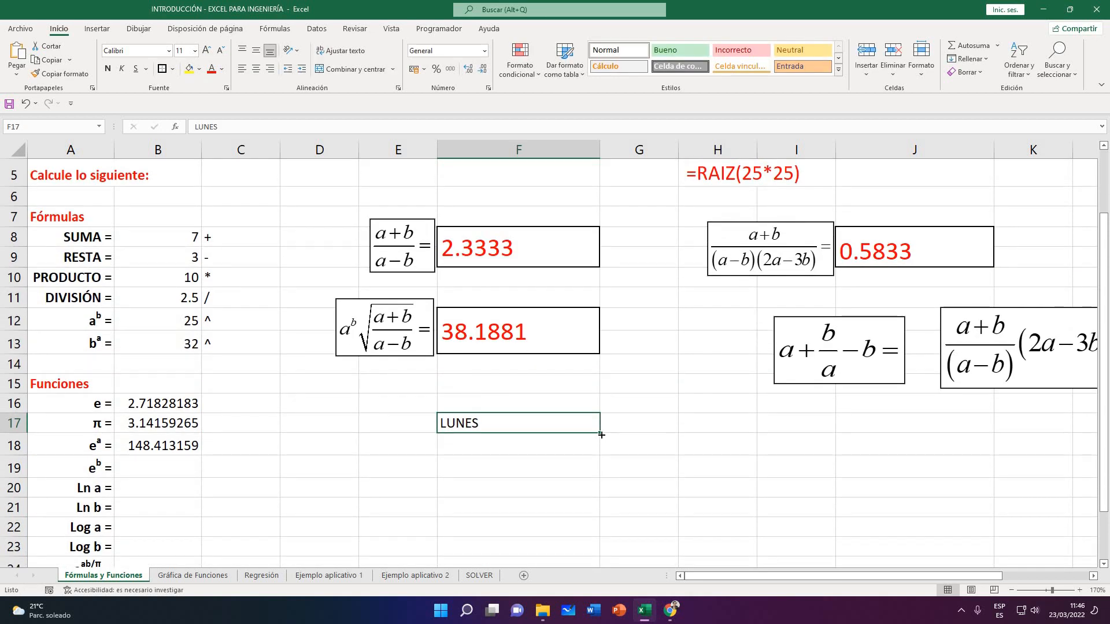
pyautogui.moveTo(601, 435); pyautogui.dragTo(638, 439)
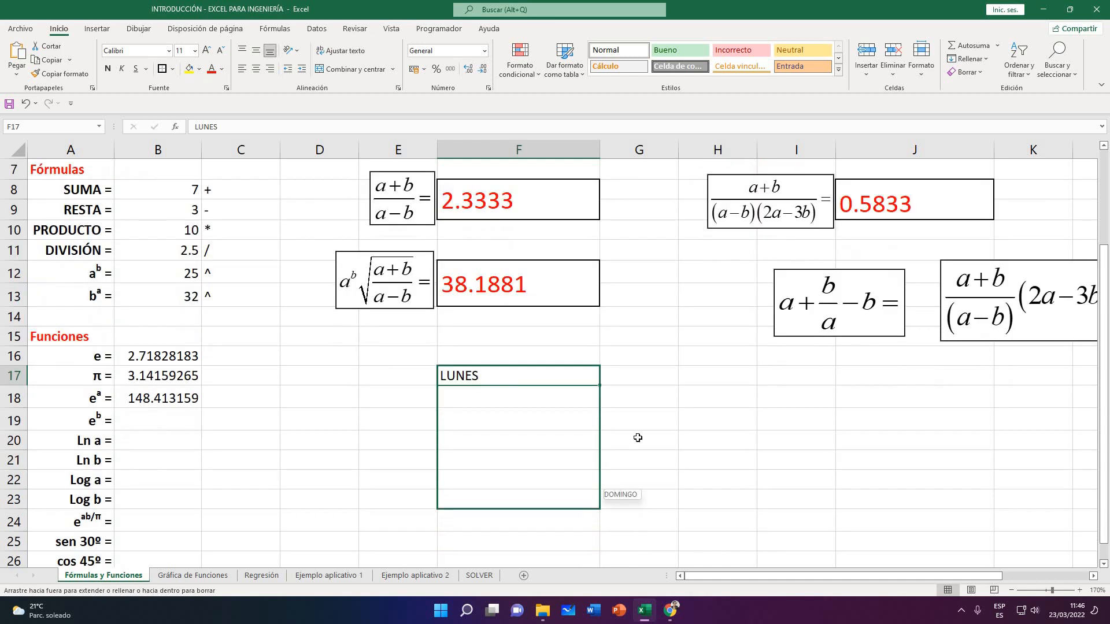
pyautogui.scroll(1, 634, 440)
pyautogui.click(644, 455)
pyautogui.scroll(-1, 543, 415)
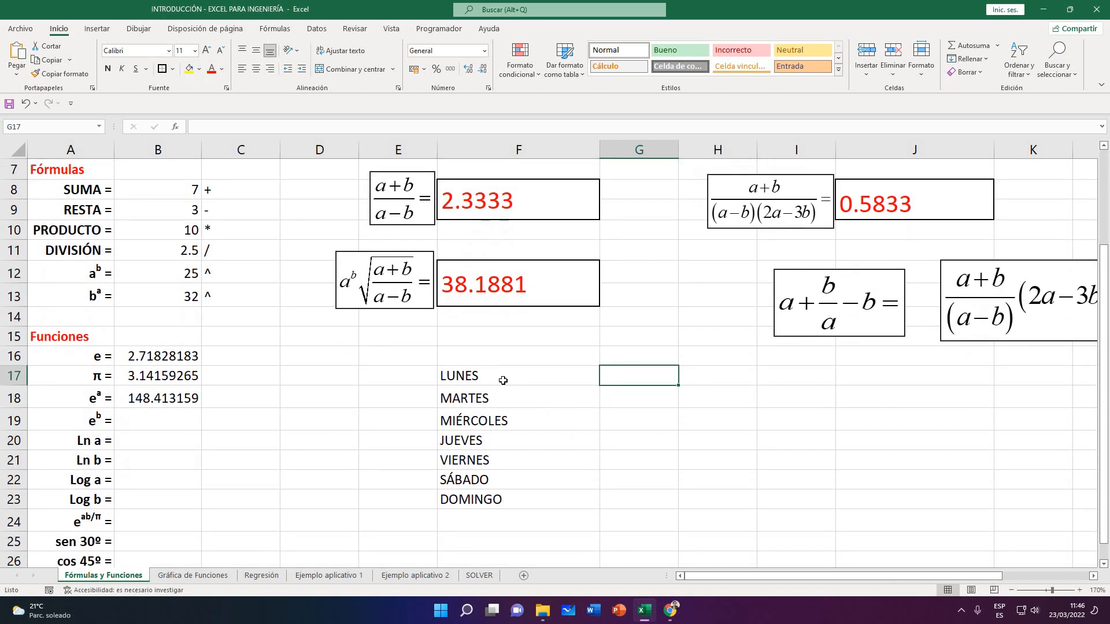
pyautogui.click(501, 402)
pyautogui.click(495, 447)
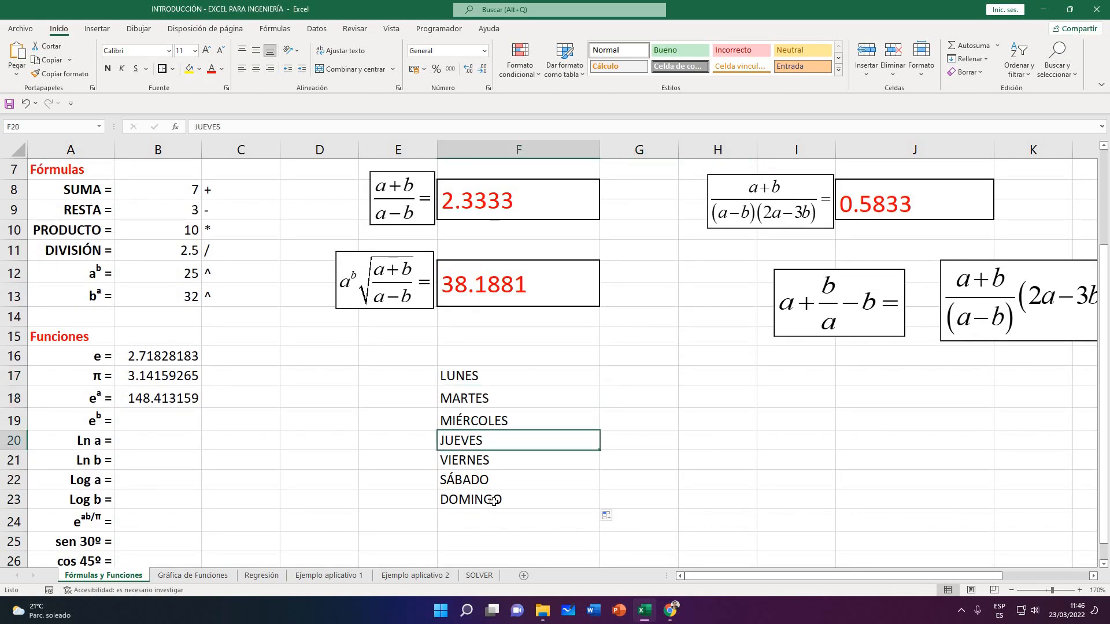
pyautogui.click(494, 500)
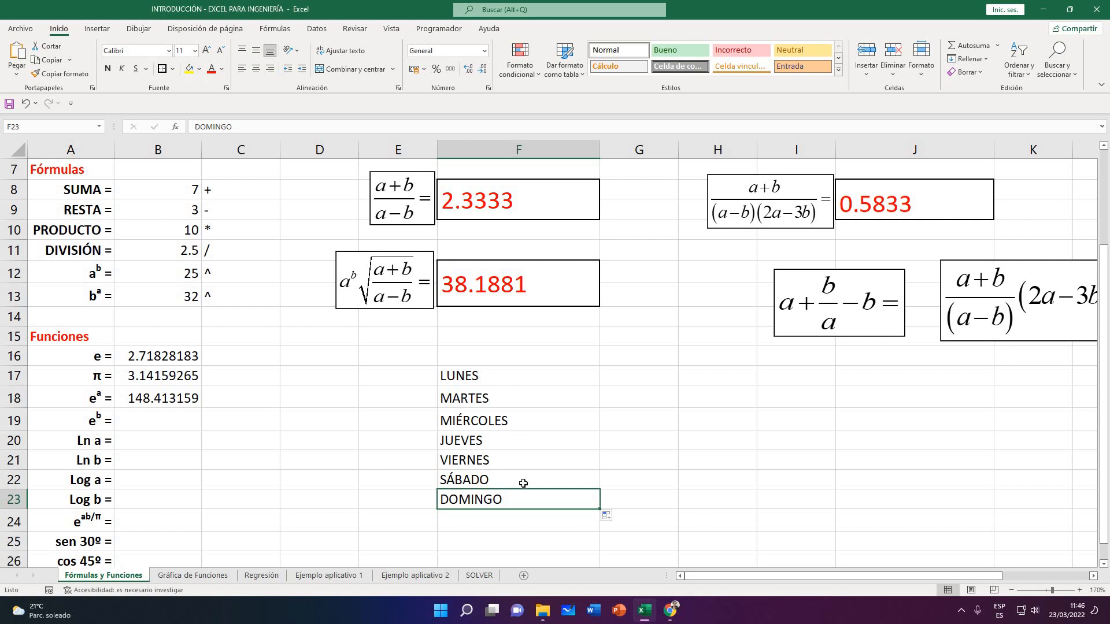
# Extend the weekday list in F17:F23 by autofilling the series further down column F, past row 28
pyautogui.click(558, 376)
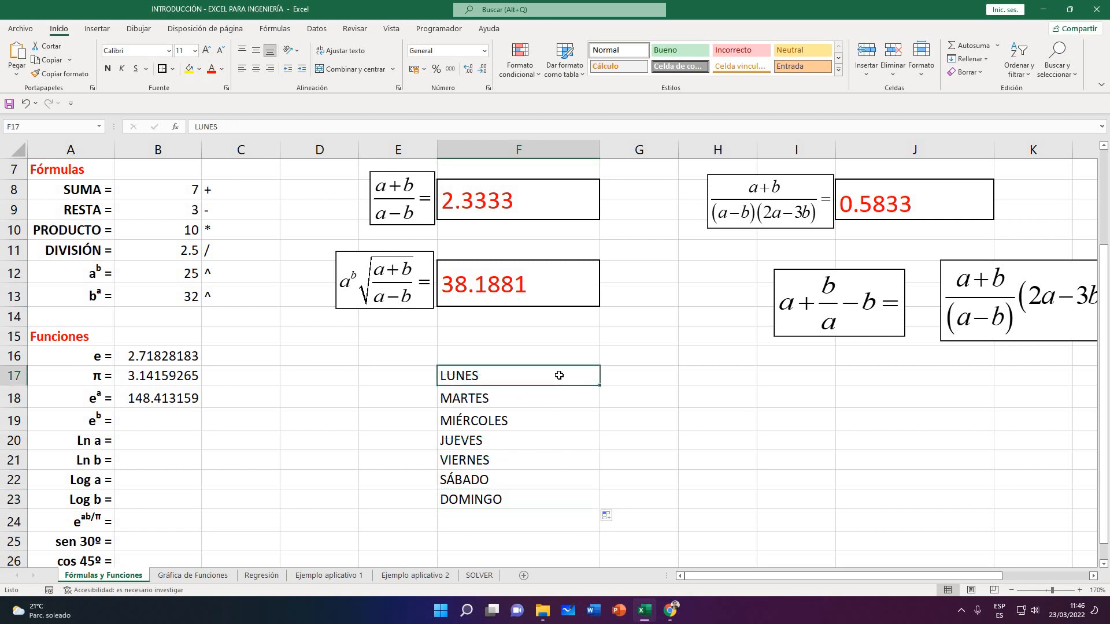
pyautogui.keyDown('shift'); pyautogui.click(570, 504); pyautogui.keyUp('shift')
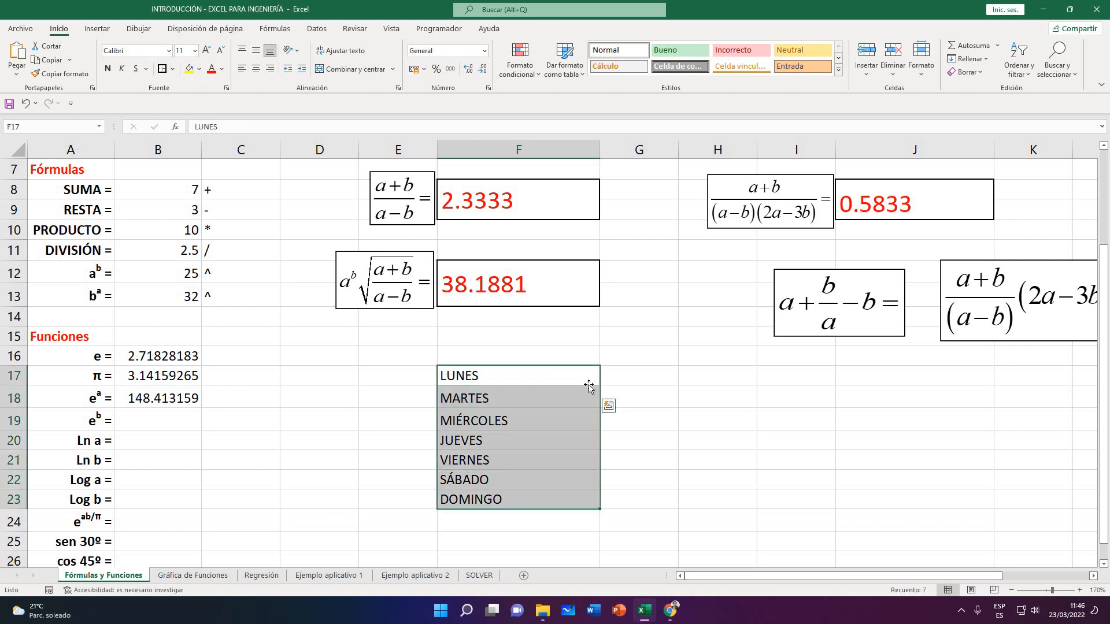
pyautogui.scroll(-2, 596, 383)
pyautogui.moveTo(604, 383); pyautogui.dragTo(586, 524)
pyautogui.scroll(1, 662, 399)
pyautogui.click(662, 400)
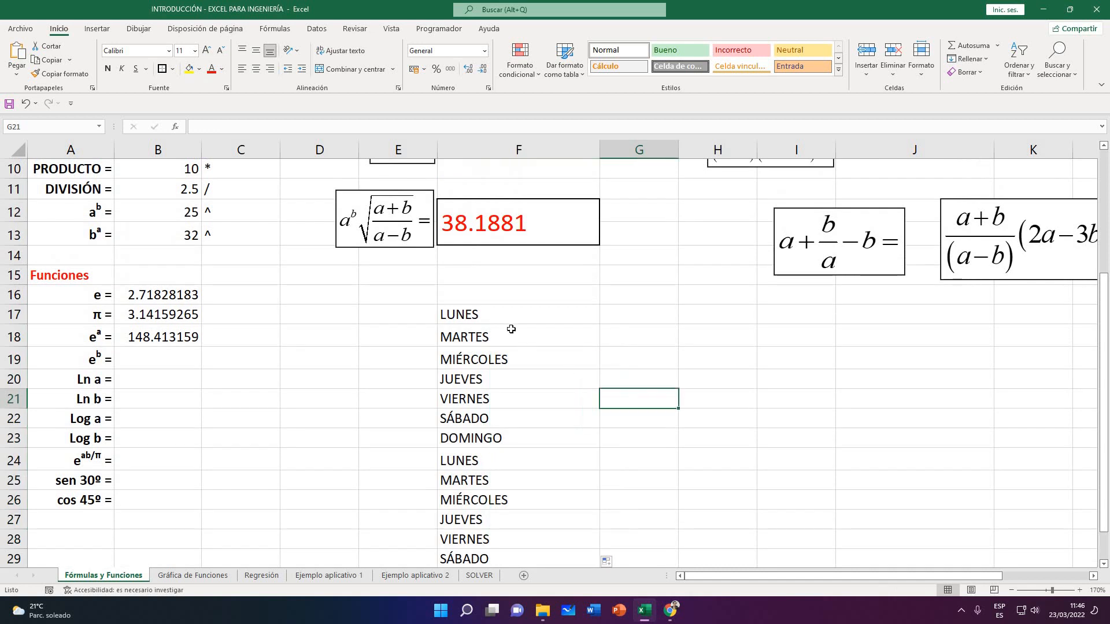
pyautogui.scroll(1, 534, 327)
pyautogui.click(670, 373)
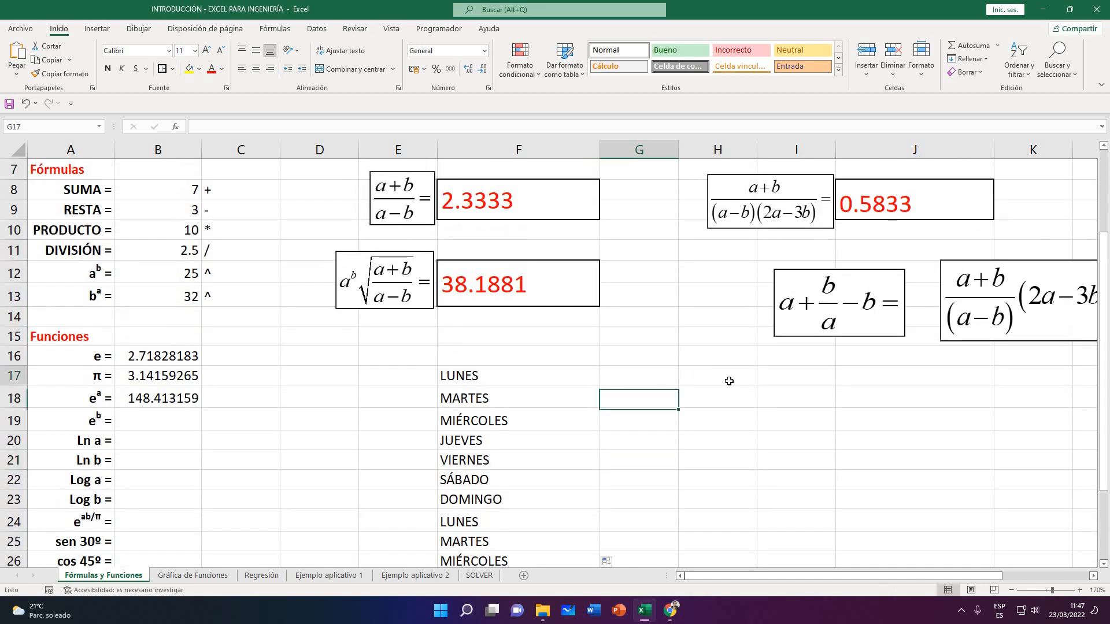
# Enter the number 1 in cell H17
pyautogui.click(729, 379)
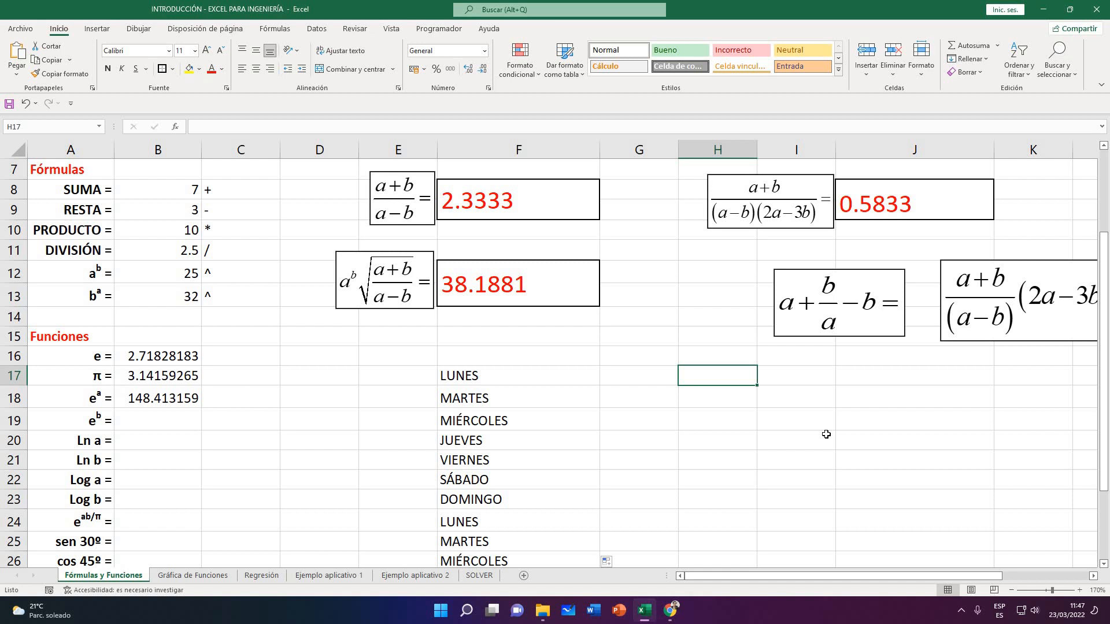
pyautogui.write('2')
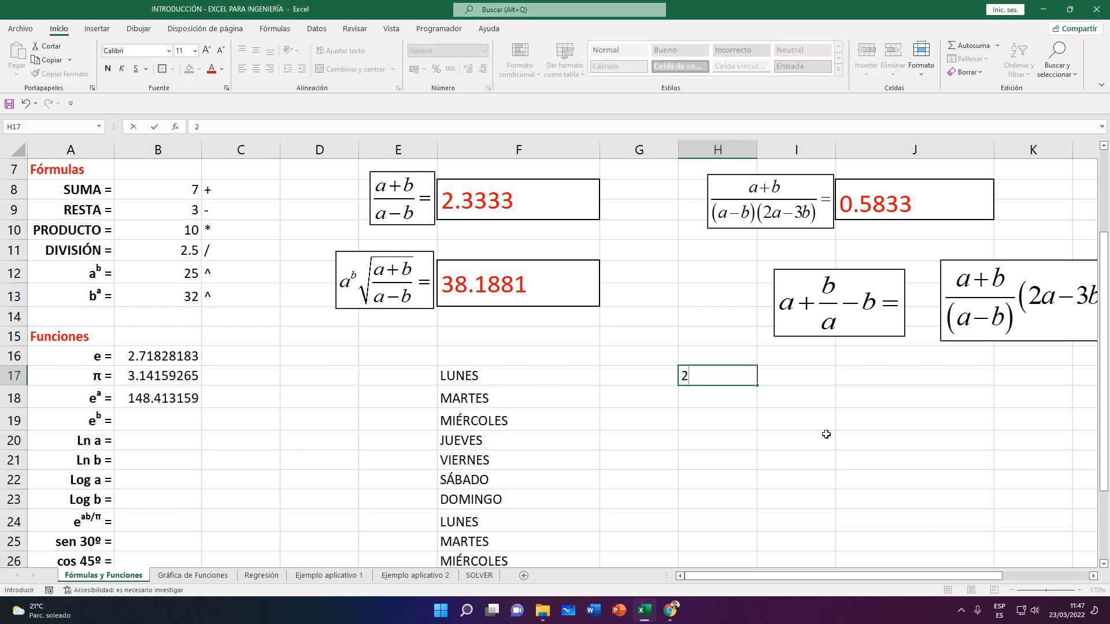
pyautogui.press('Return')
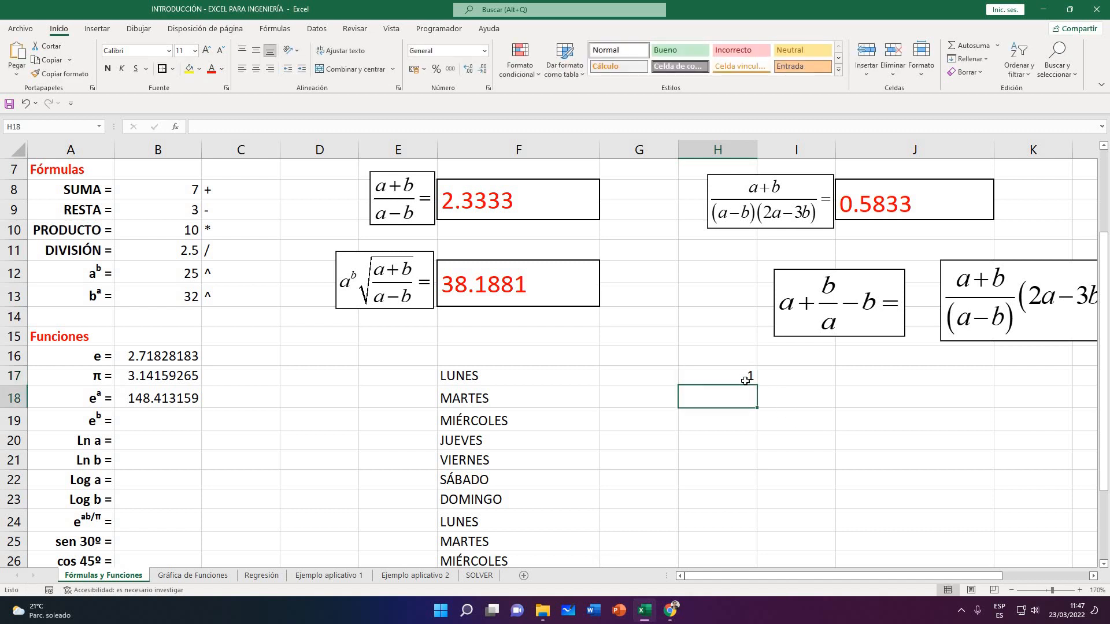
# Autofill the number from H17 down column H to H25
pyautogui.click(749, 381)
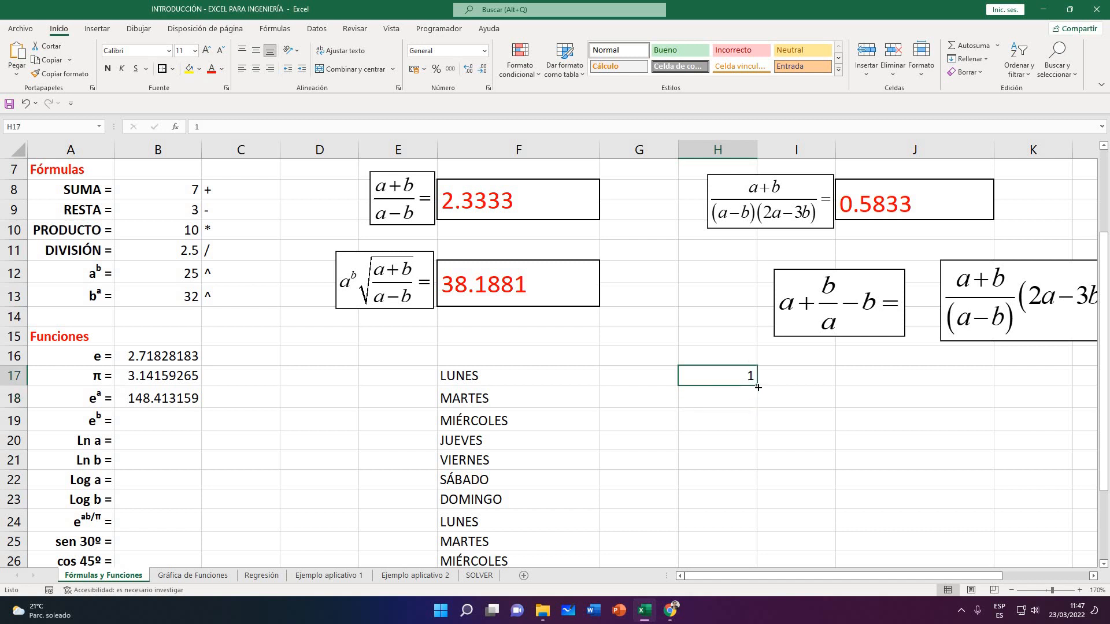
pyautogui.moveTo(758, 391); pyautogui.dragTo(746, 542)
pyautogui.click(733, 397)
pyautogui.click(733, 418)
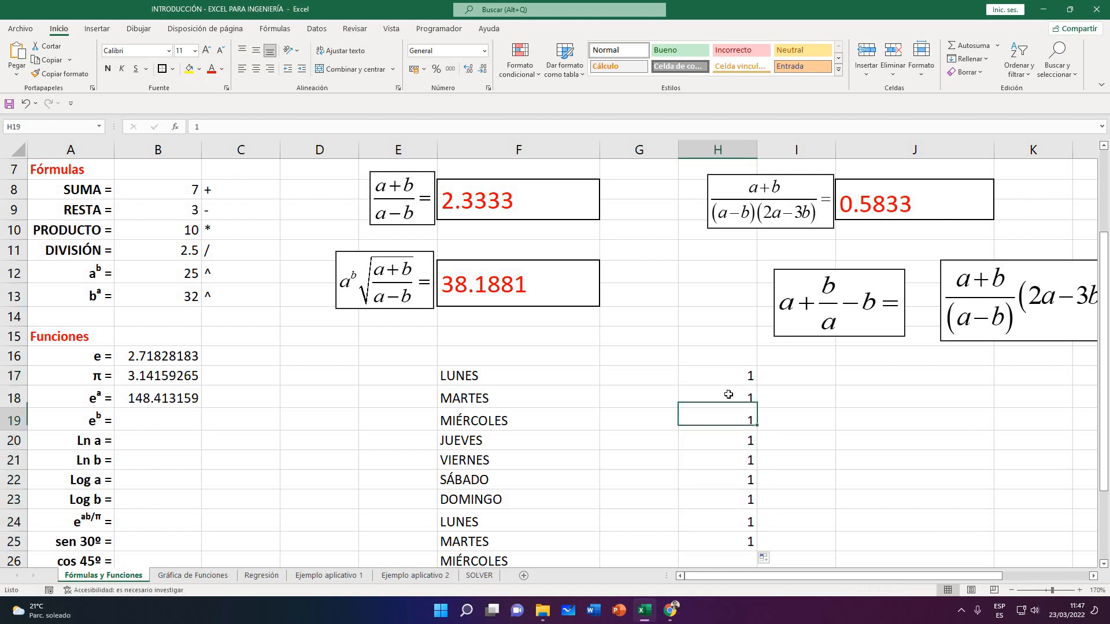
# Undo the autofill of the number 1 down column H, keeping only the entry in H17
pyautogui.click(729, 380)
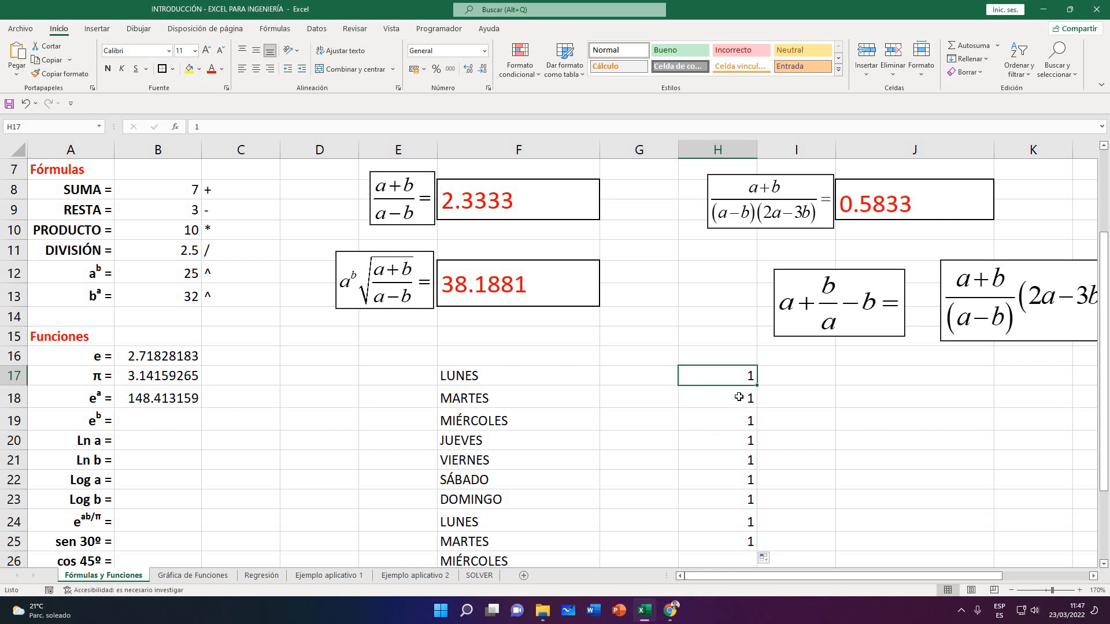
pyautogui.click(738, 397)
pyautogui.press('Up')
pyautogui.press('Down')
pyautogui.press('Down')
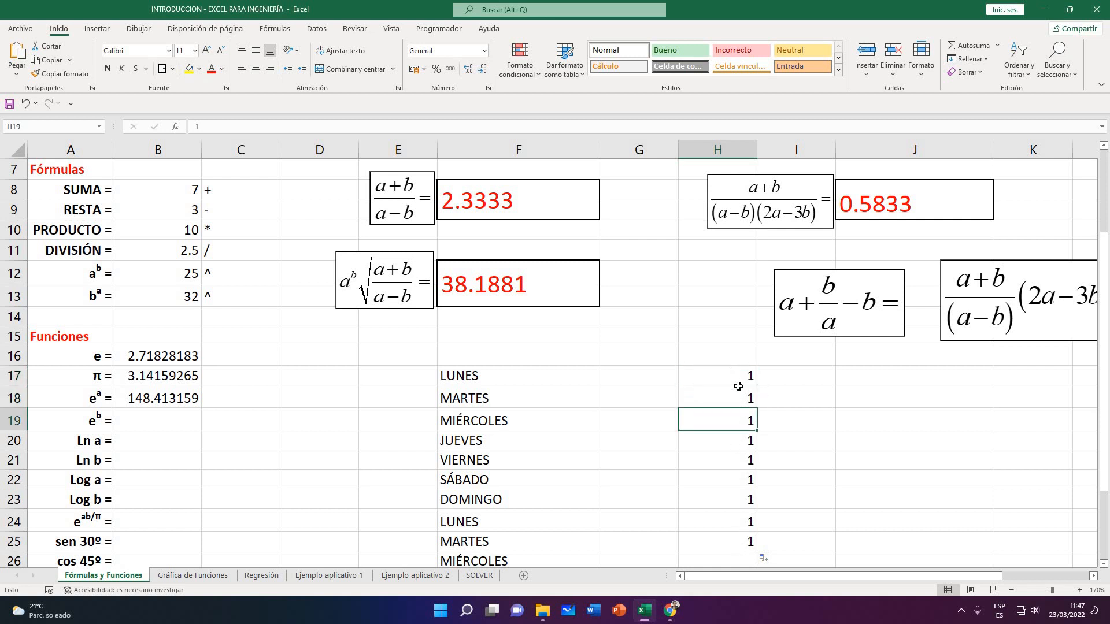
pyautogui.hotkey('ctrl', 'z')
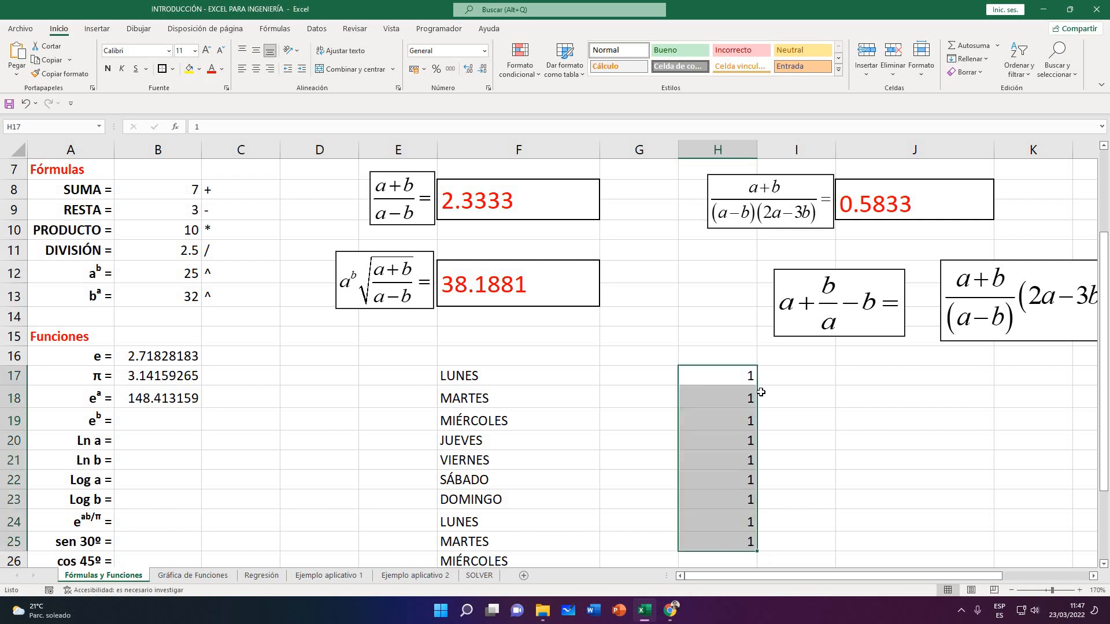
# Enter 2 in H18 and autofill the series from H17:H18 down to H26
pyautogui.press('Down')
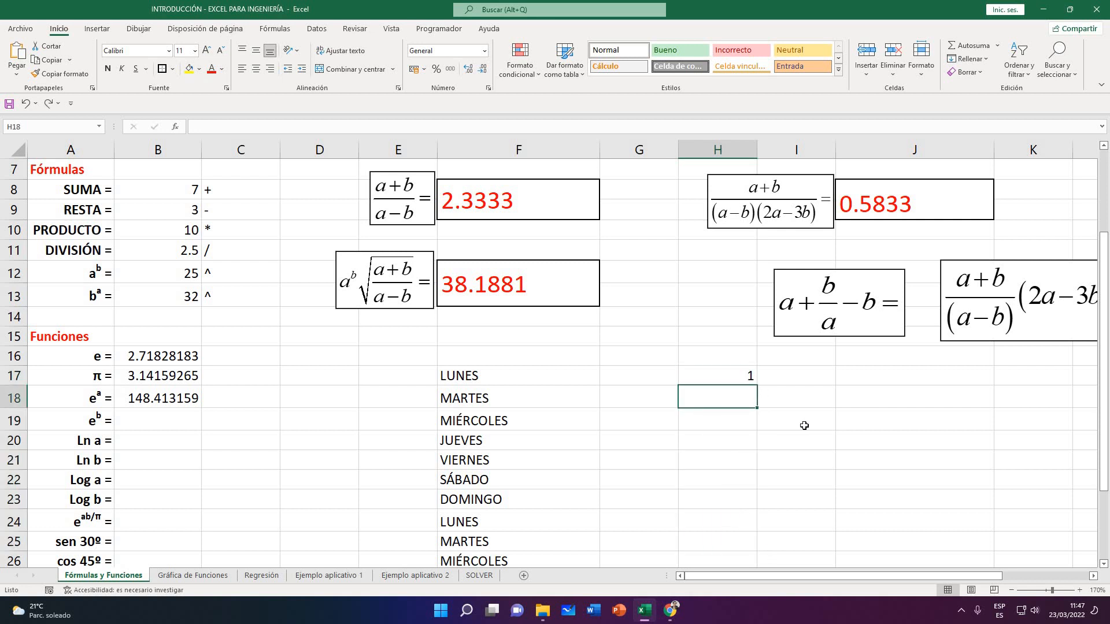
pyautogui.write('2')
pyautogui.press('Return')
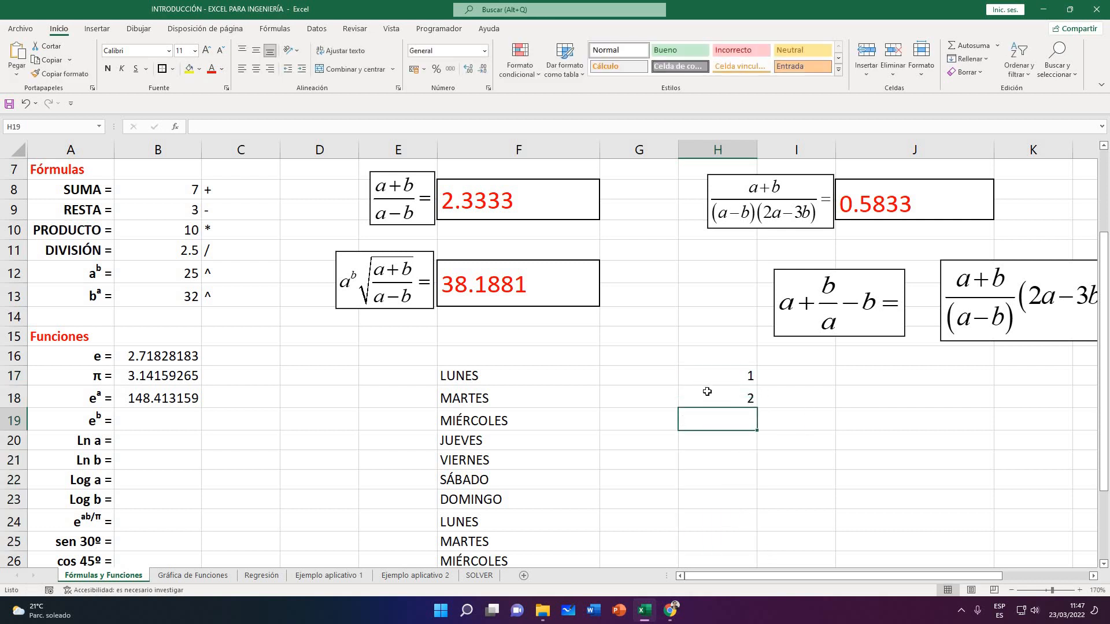
pyautogui.moveTo(717, 375); pyautogui.dragTo(735, 393)
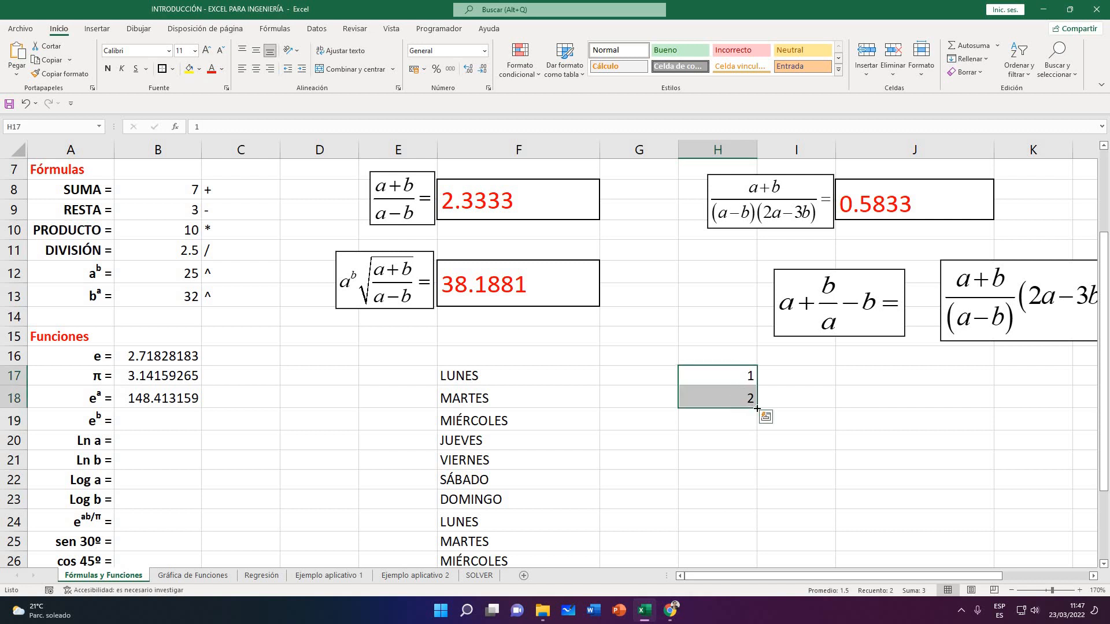
pyautogui.moveTo(757, 428); pyautogui.dragTo(751, 565)
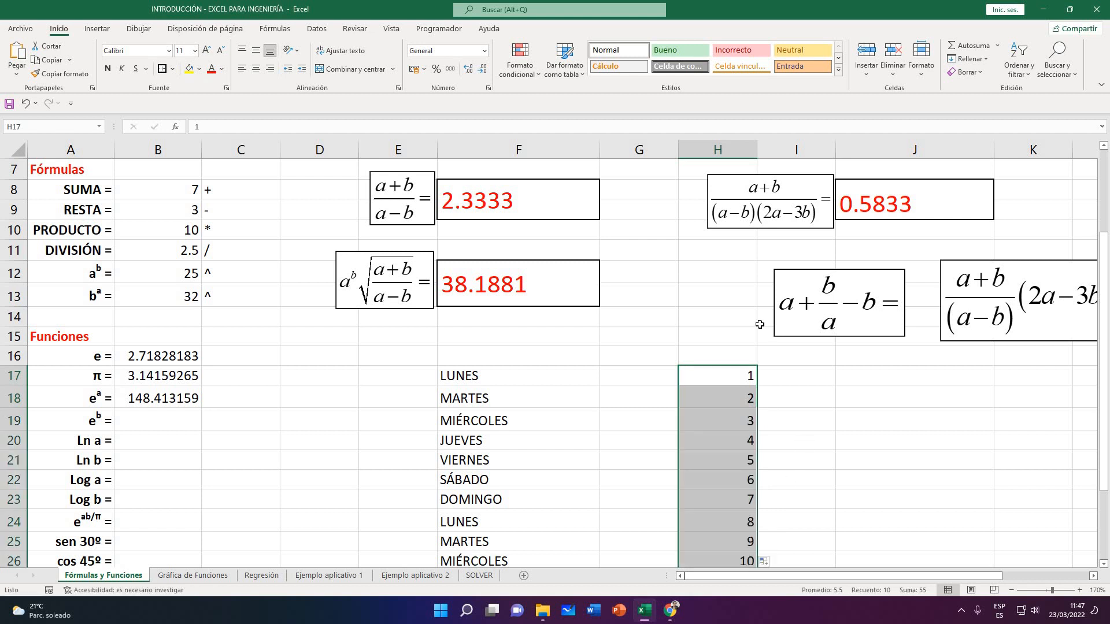
# Extend the number series in H17:H26 by autofilling it down to H47, ending at 31
pyautogui.scroll(-1, 757, 324)
pyautogui.click(741, 346)
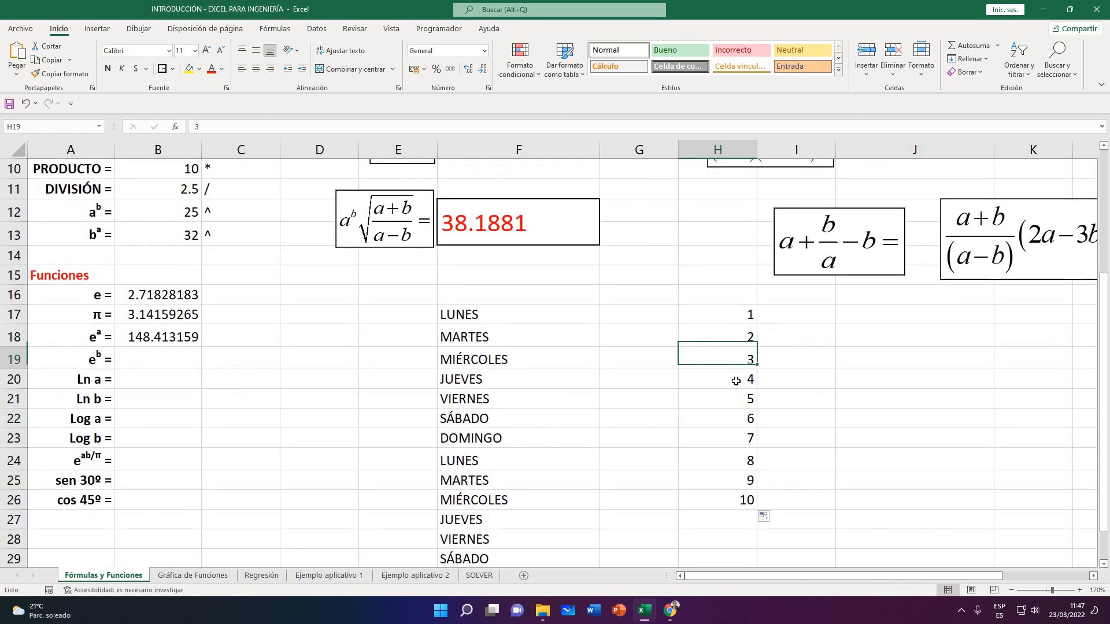
pyautogui.click(738, 360)
pyautogui.click(746, 385)
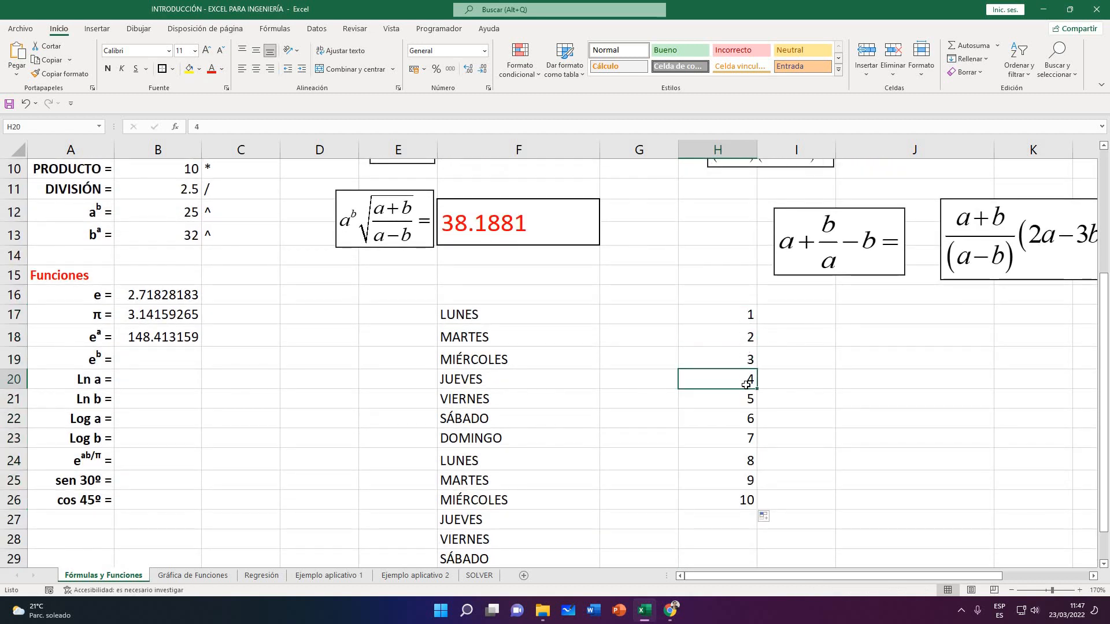
pyautogui.click(736, 500)
pyautogui.moveTo(741, 319); pyautogui.dragTo(753, 512)
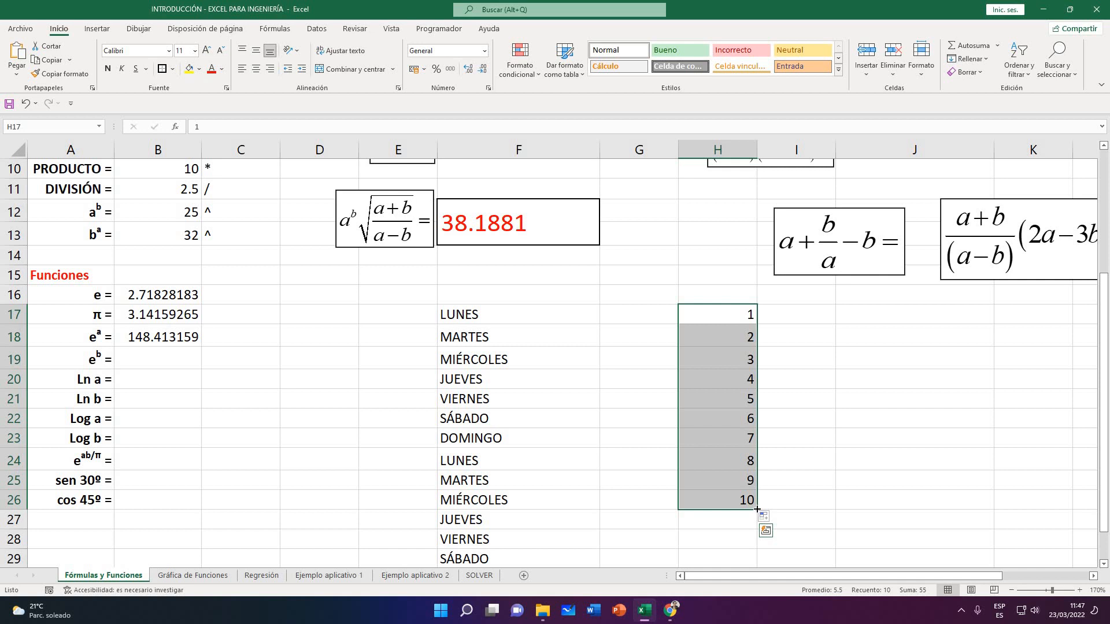
pyautogui.moveTo(756, 511); pyautogui.dragTo(798, 426)
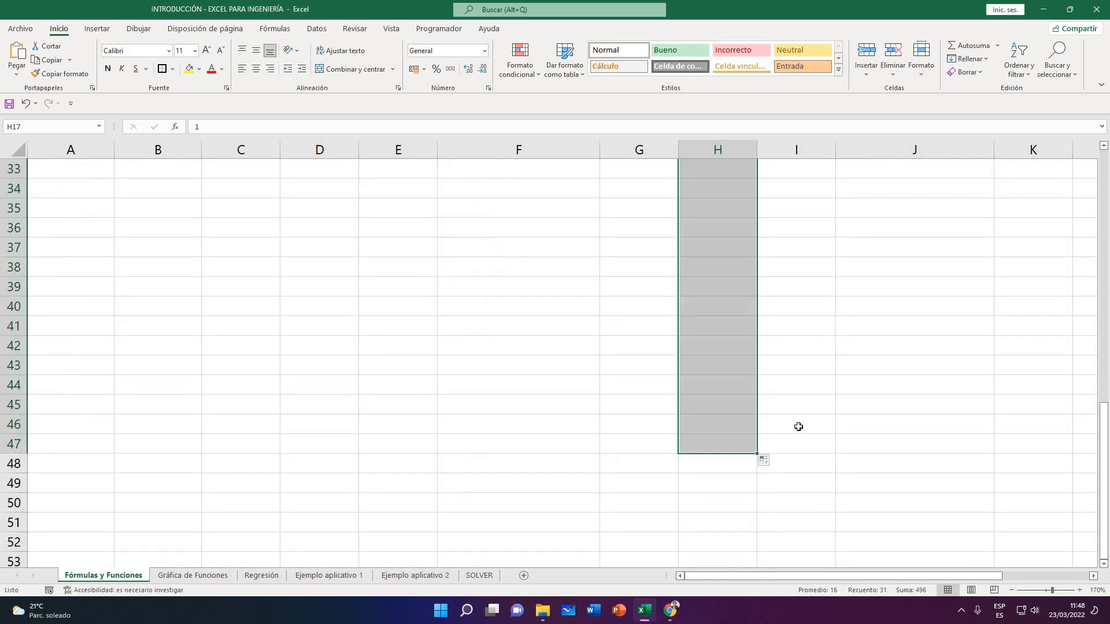
# Clear the contents of the number series in H17:H47
pyautogui.scroll(2, 812, 396)
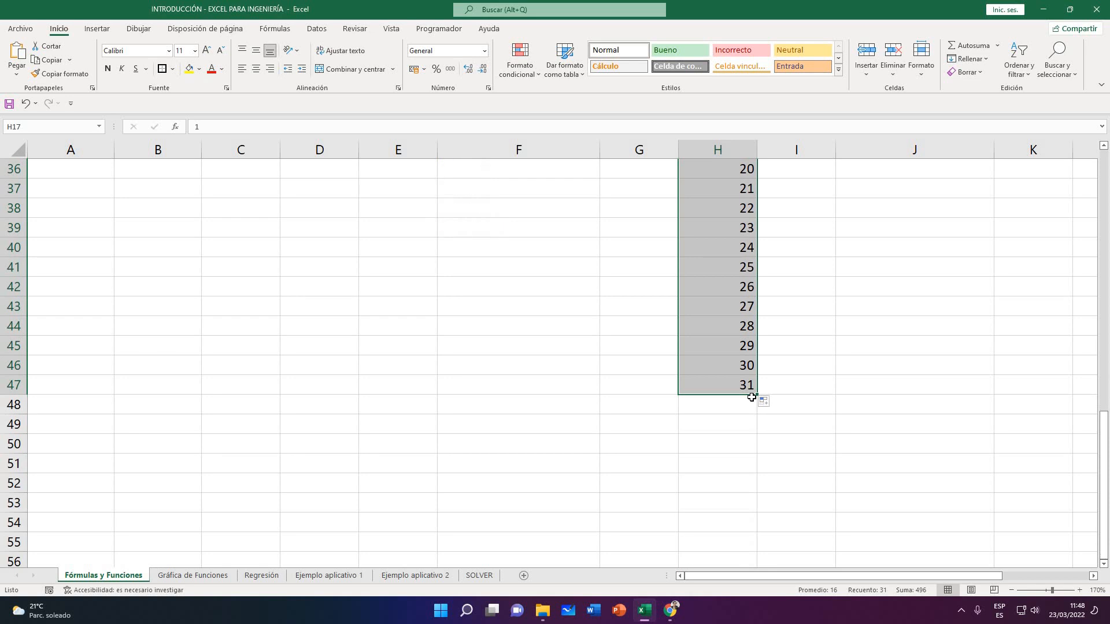
pyautogui.scroll(4, 752, 372)
pyautogui.rightClick(723, 382)
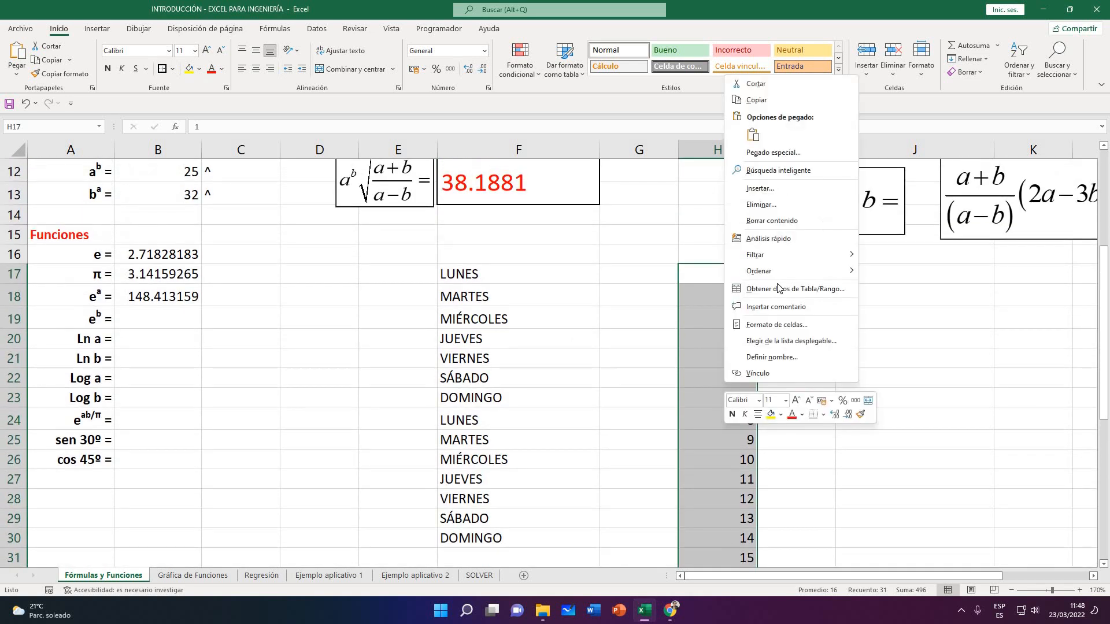
pyautogui.click(780, 230)
# Enter 0 in H17 and 2 in H18, and autofill the series down to H30
pyautogui.click(740, 273)
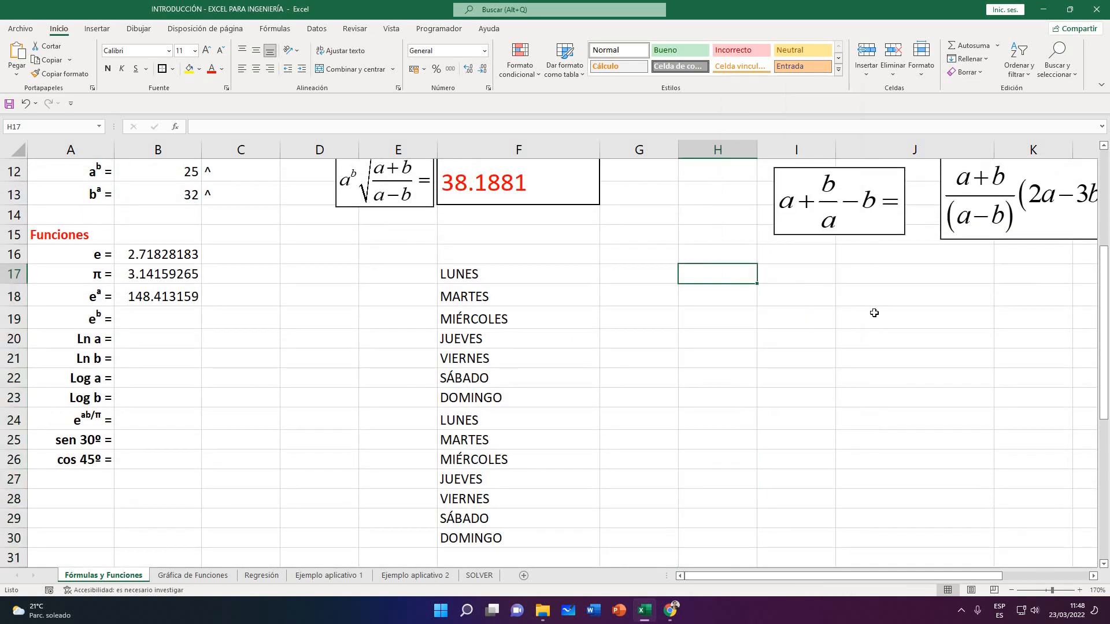
pyautogui.write('0')
pyautogui.press('Return')
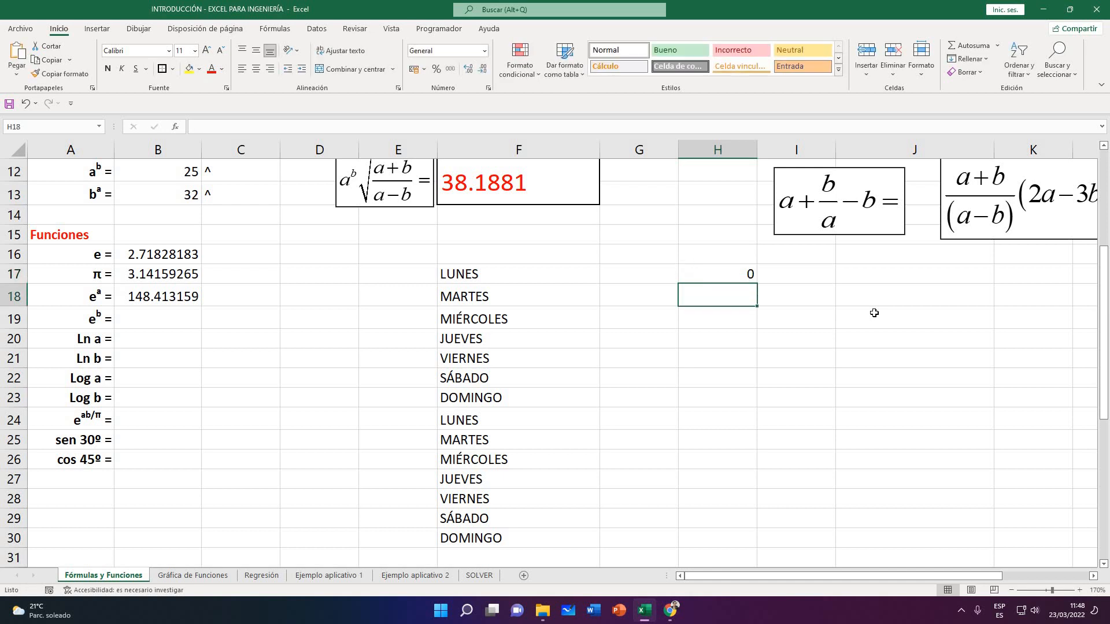
pyautogui.write('2')
pyautogui.press('Return')
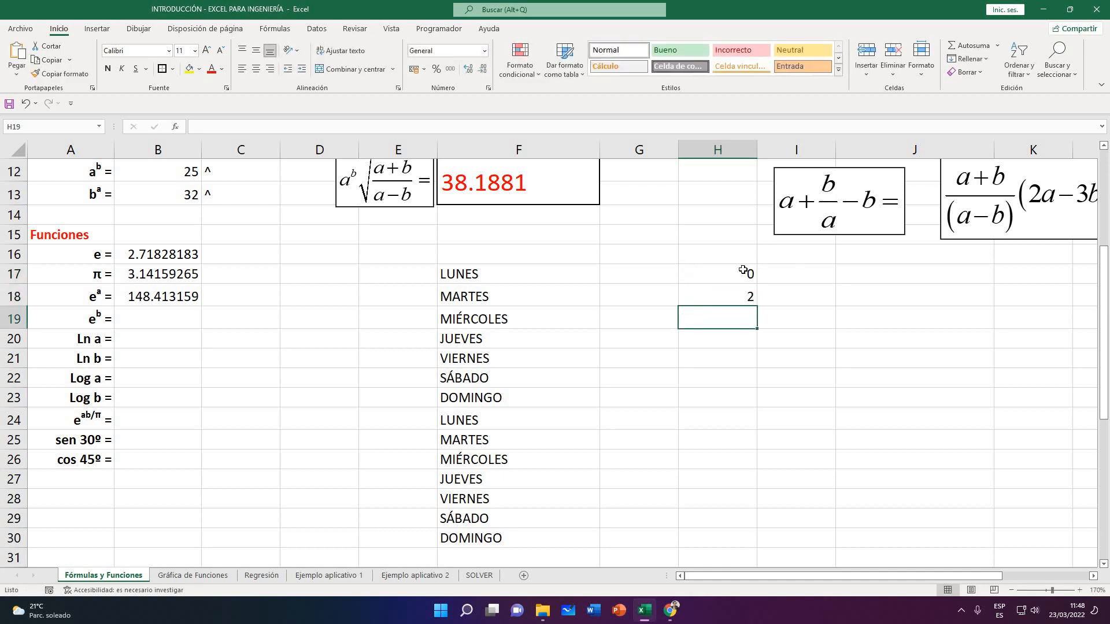
pyautogui.click(744, 273)
pyautogui.moveTo(744, 274); pyautogui.dragTo(747, 296)
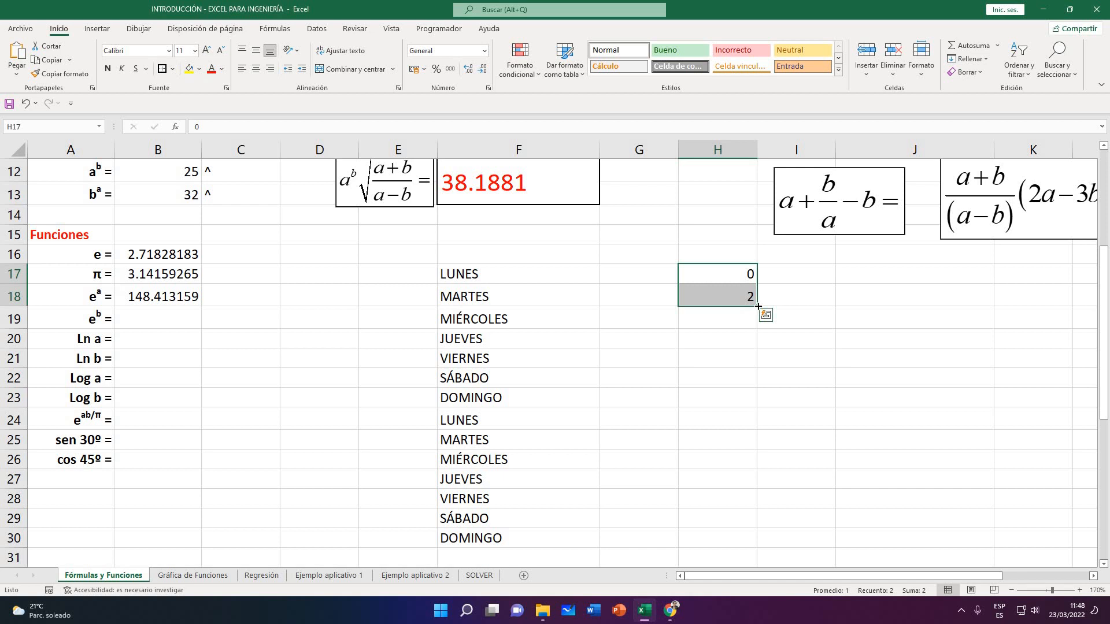
pyautogui.moveTo(758, 306); pyautogui.dragTo(756, 540)
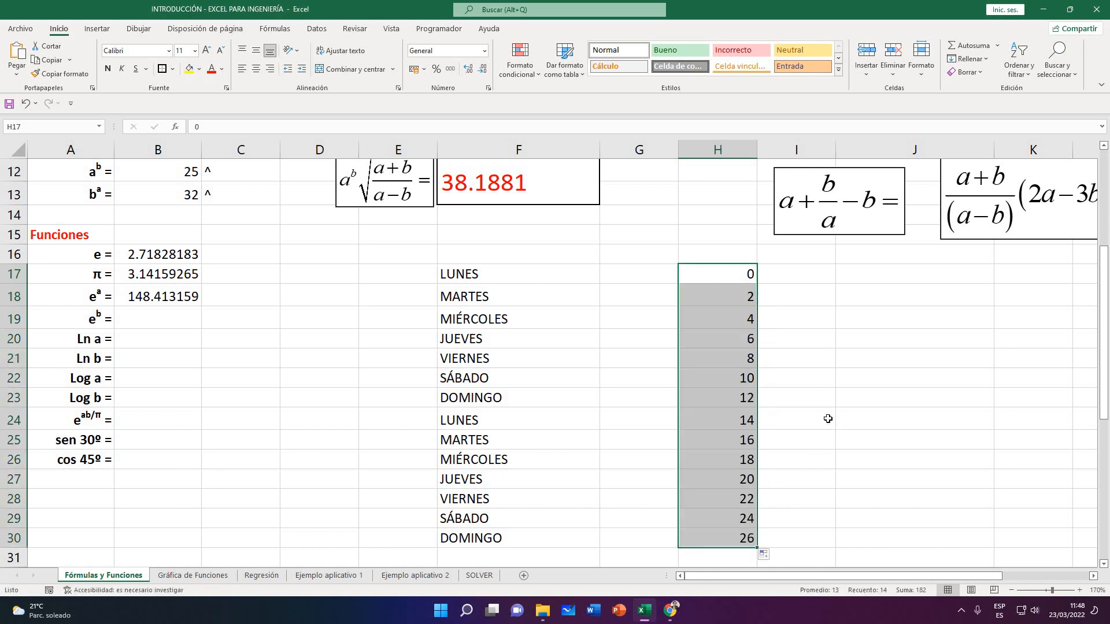
# Review the autofilled number series in column H cell by cell
pyautogui.click(801, 389)
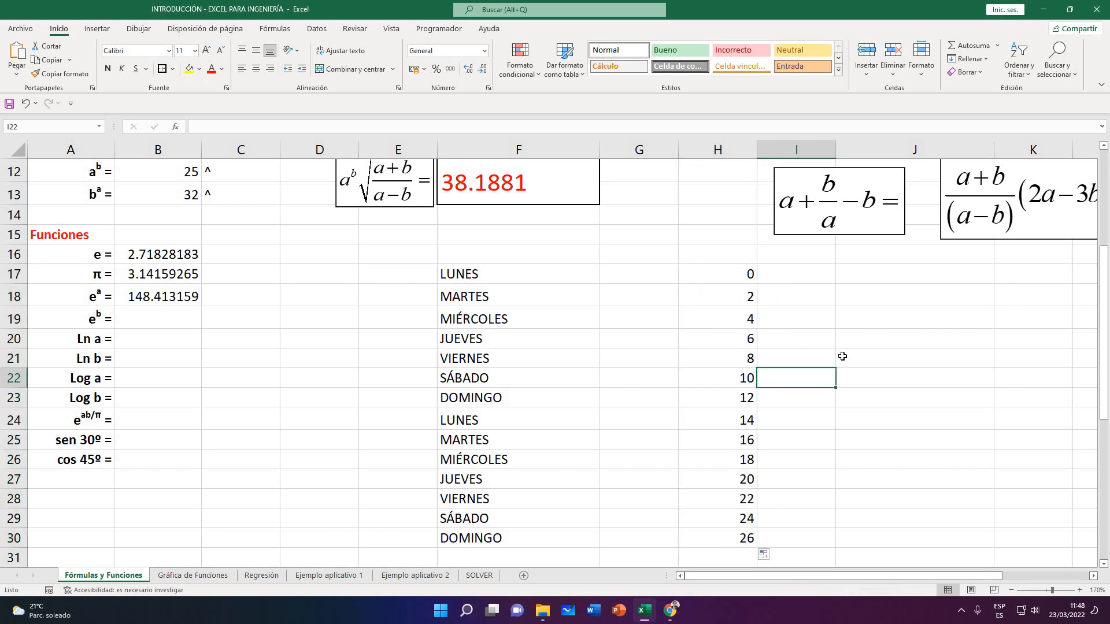
pyautogui.press('Left')
pyautogui.press('Up')
pyautogui.press('Up')
pyautogui.press('Up')
pyautogui.press('Up')
pyautogui.press('Down')
pyautogui.press('Down')
pyautogui.press('Down')
pyautogui.press('Down')
pyautogui.press('Down')
pyautogui.press('Down')
pyautogui.press('Down')
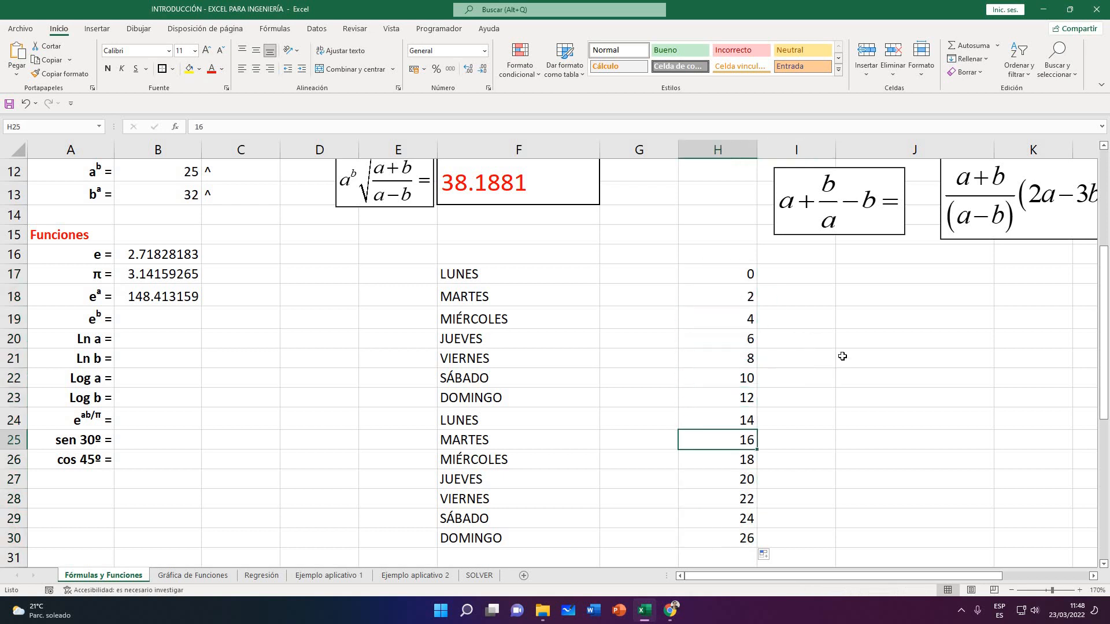
pyautogui.press('Down')
pyautogui.press('Down')
pyautogui.click(845, 354)
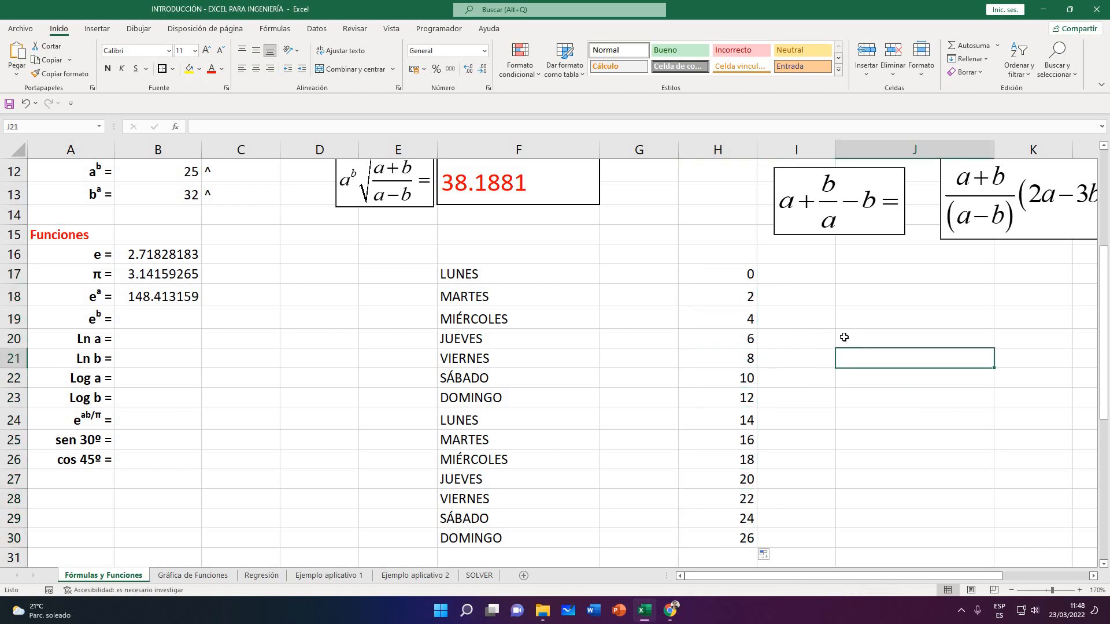
# Clear the weekday and number series from the range F17:H30
pyautogui.moveTo(716, 272); pyautogui.dragTo(534, 360)
pyautogui.moveTo(491, 274); pyautogui.dragTo(751, 540)
pyautogui.rightClick(743, 353)
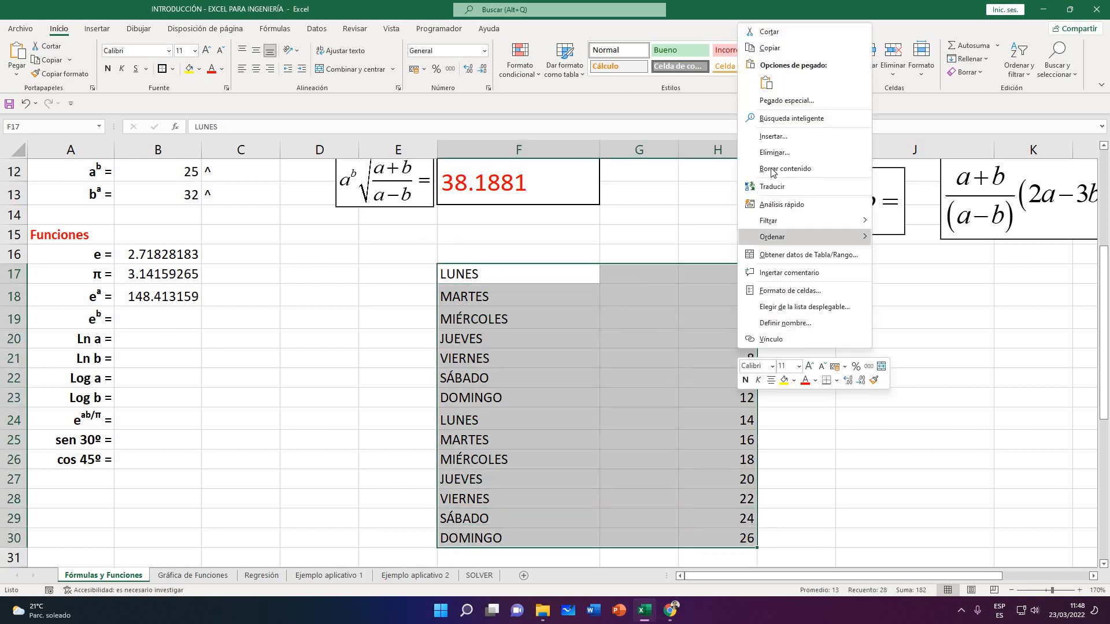
pyautogui.click(774, 169)
pyautogui.click(398, 318)
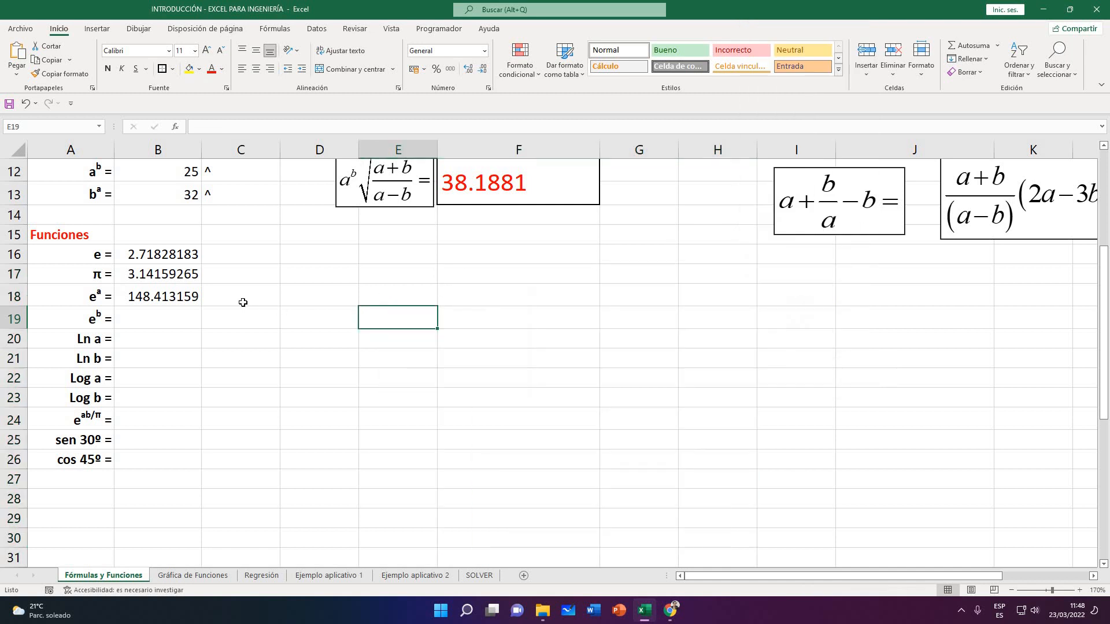
pyautogui.scroll(3, 243, 302)
pyautogui.scroll(1, 283, 283)
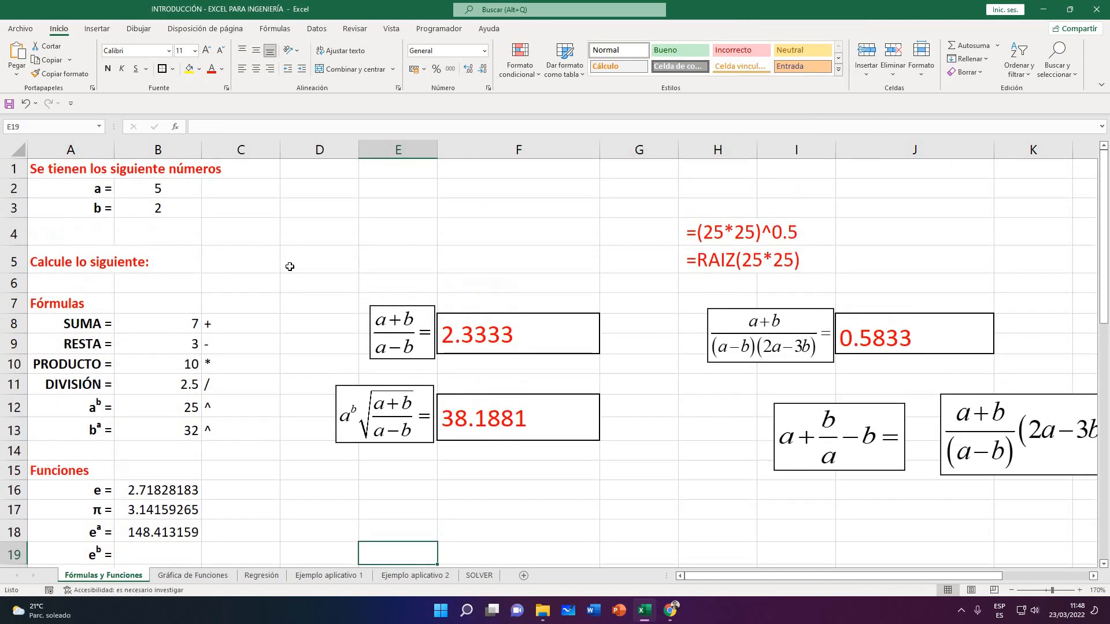
pyautogui.scroll(-1, 300, 277)
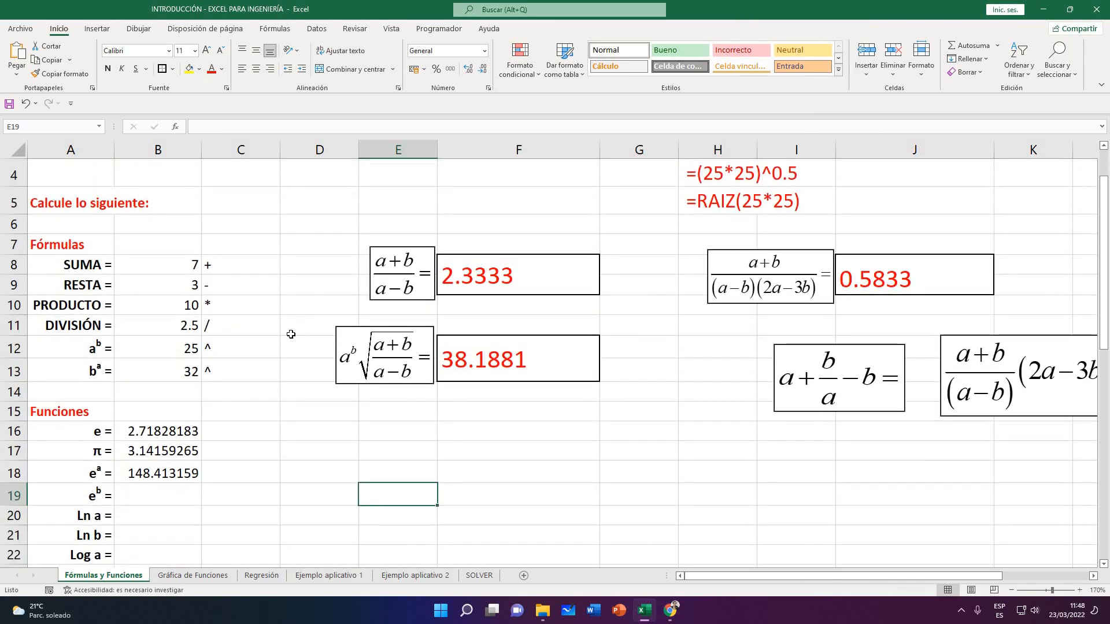
pyautogui.scroll(1, 300, 300)
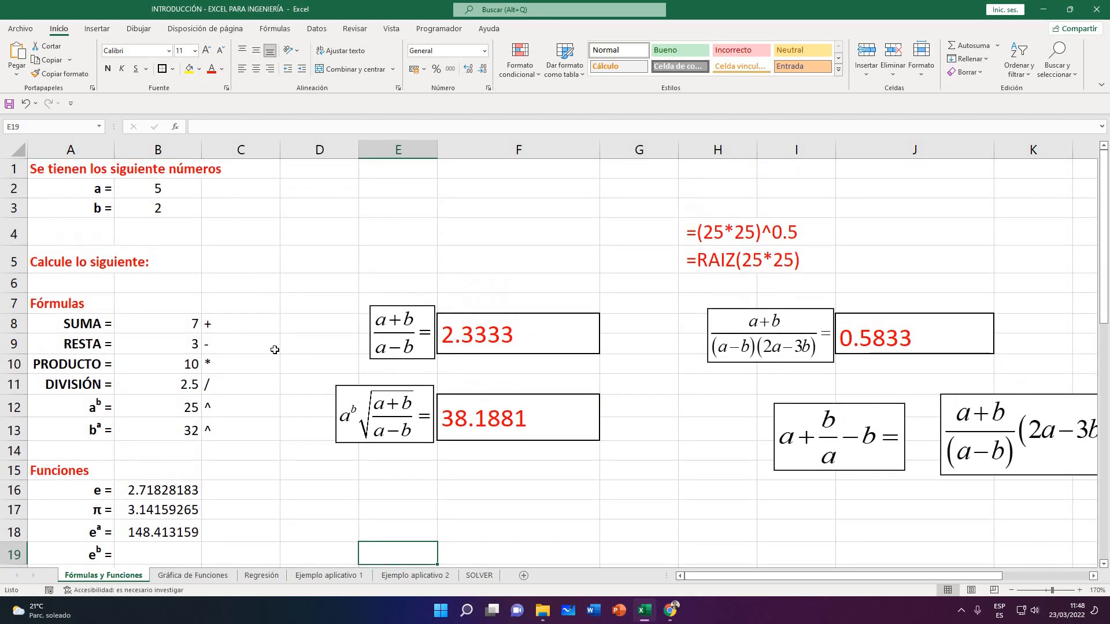
pyautogui.scroll(-1, 491, 427)
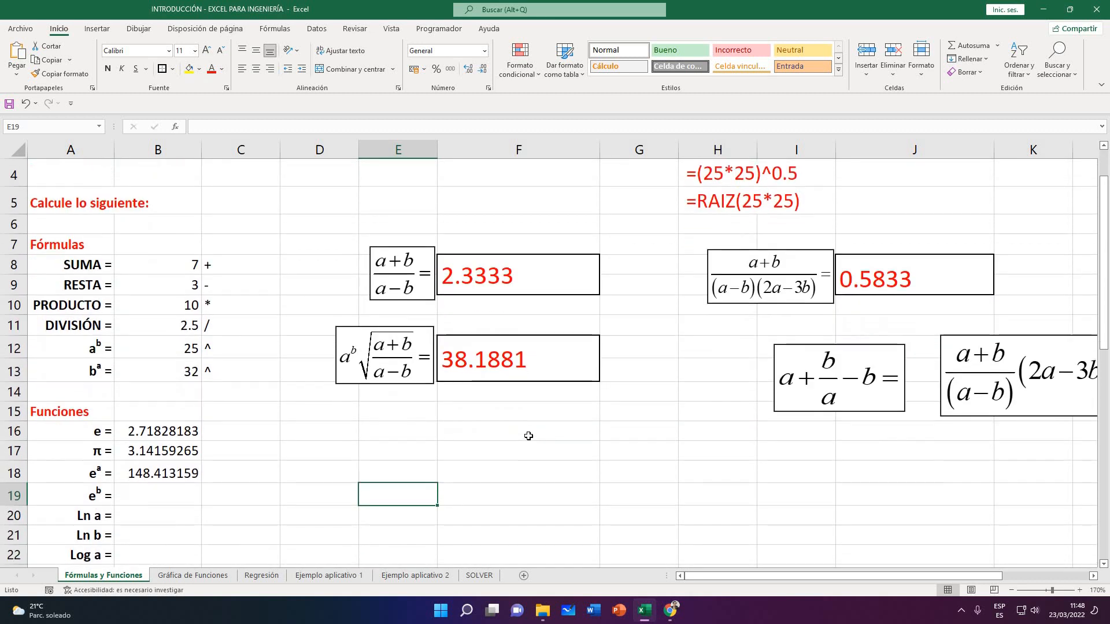
# Enter 1 in F19 and 2 in F20, and autofill the series down to F23
pyautogui.scroll(-1, 528, 436)
pyautogui.click(529, 440)
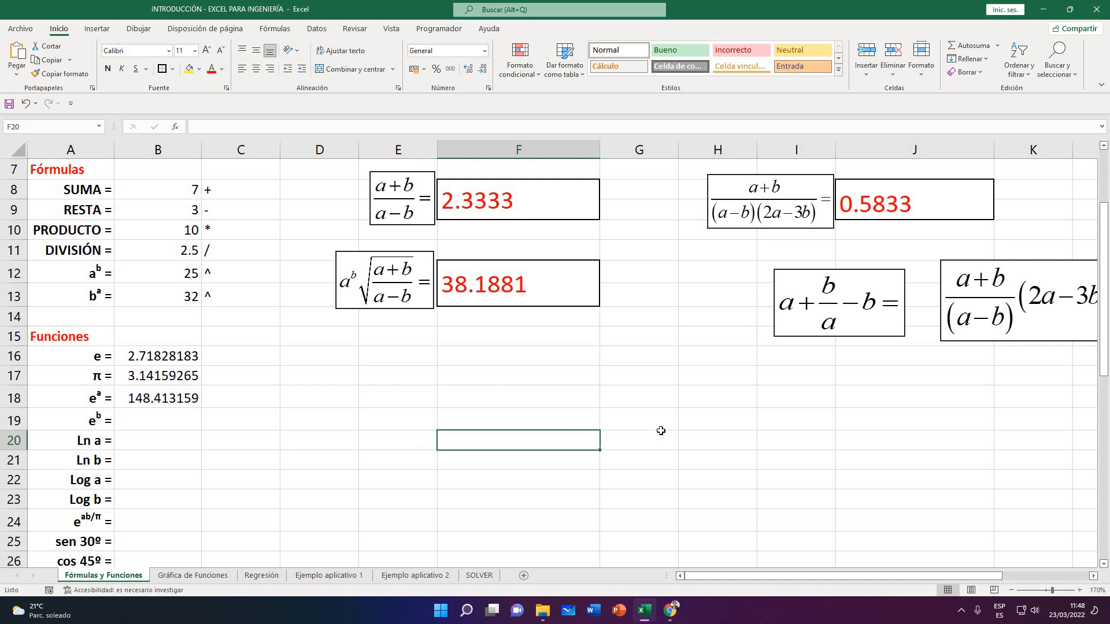
pyautogui.press('Up')
pyautogui.write('1')
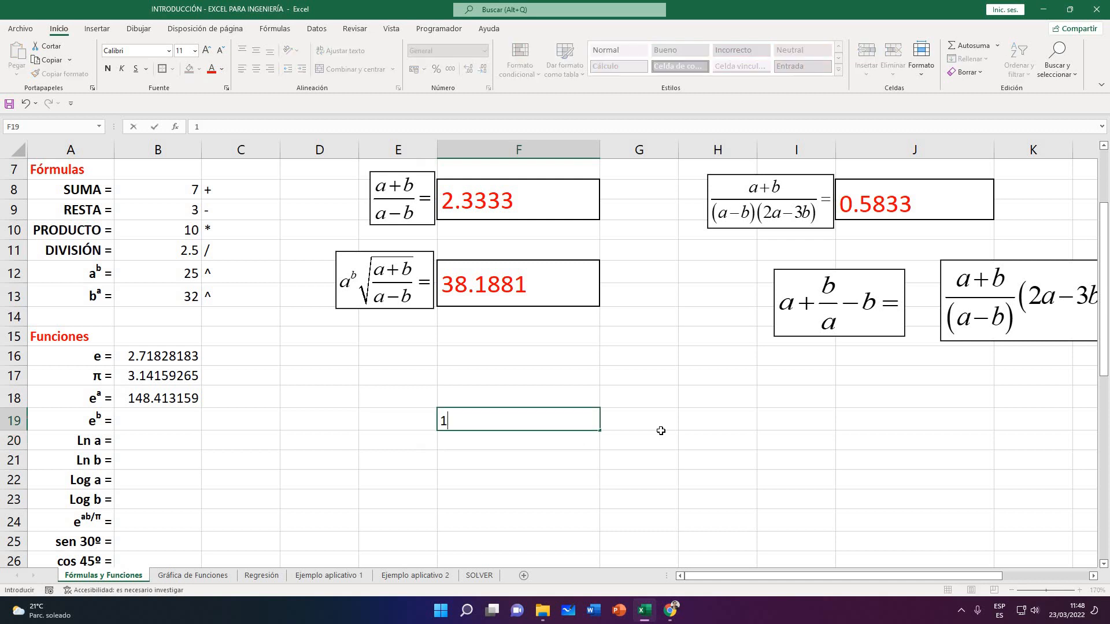
pyautogui.press('Return')
pyautogui.write('5')
pyautogui.press('Return')
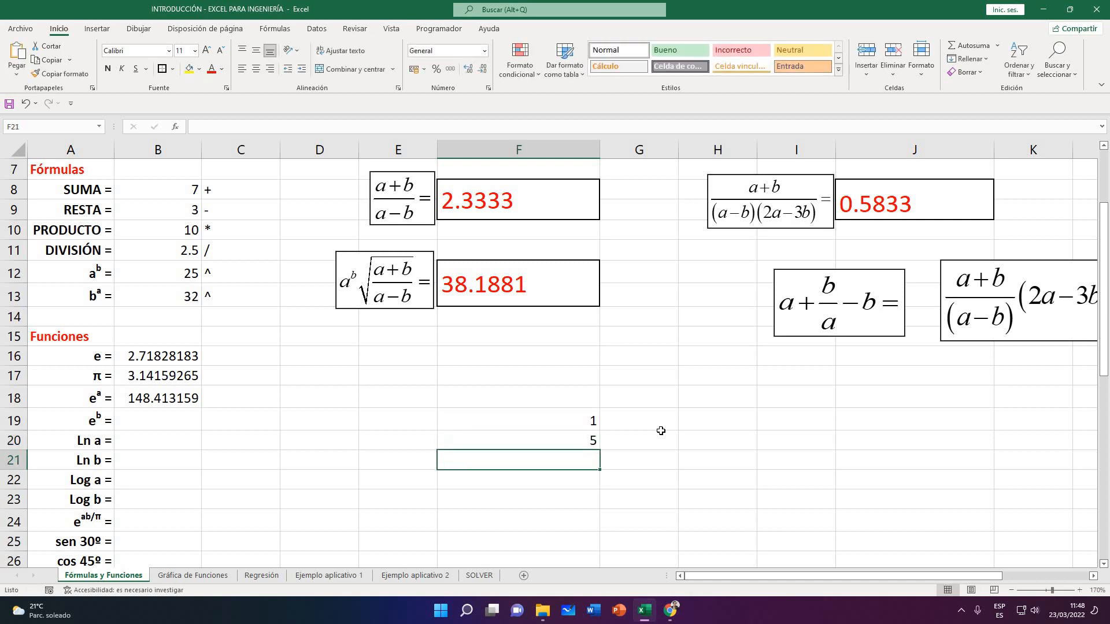
pyautogui.press('Up')
pyautogui.write('2')
pyautogui.press('Return')
pyautogui.moveTo(564, 422); pyautogui.dragTo(596, 505)
# Enter the formula =3*F19 in cell G19
pyautogui.click(651, 412)
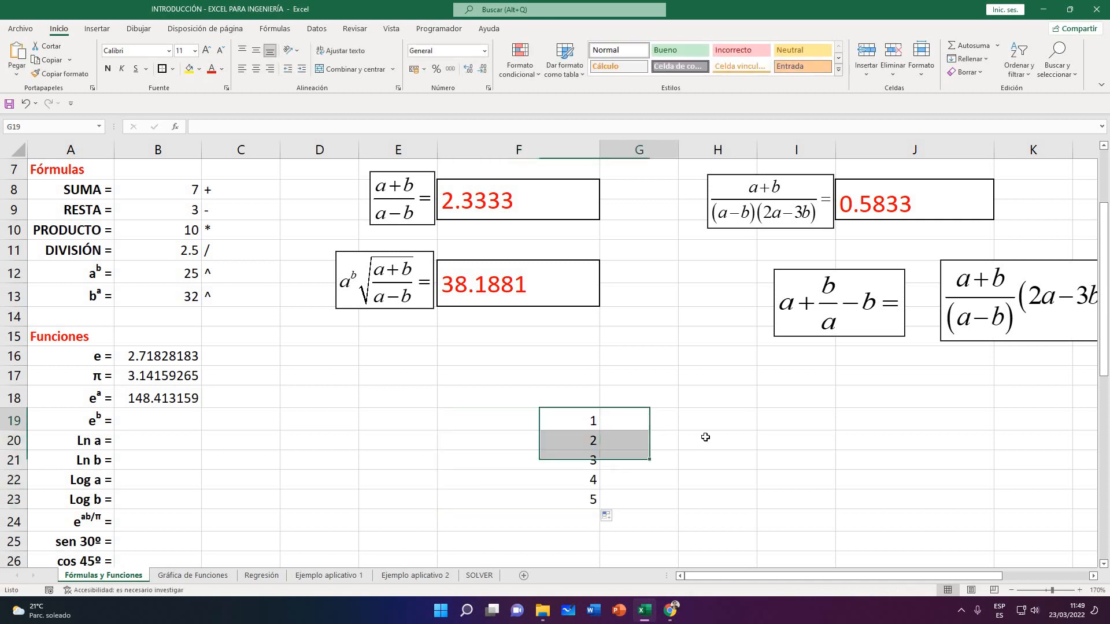
pyautogui.write('=')
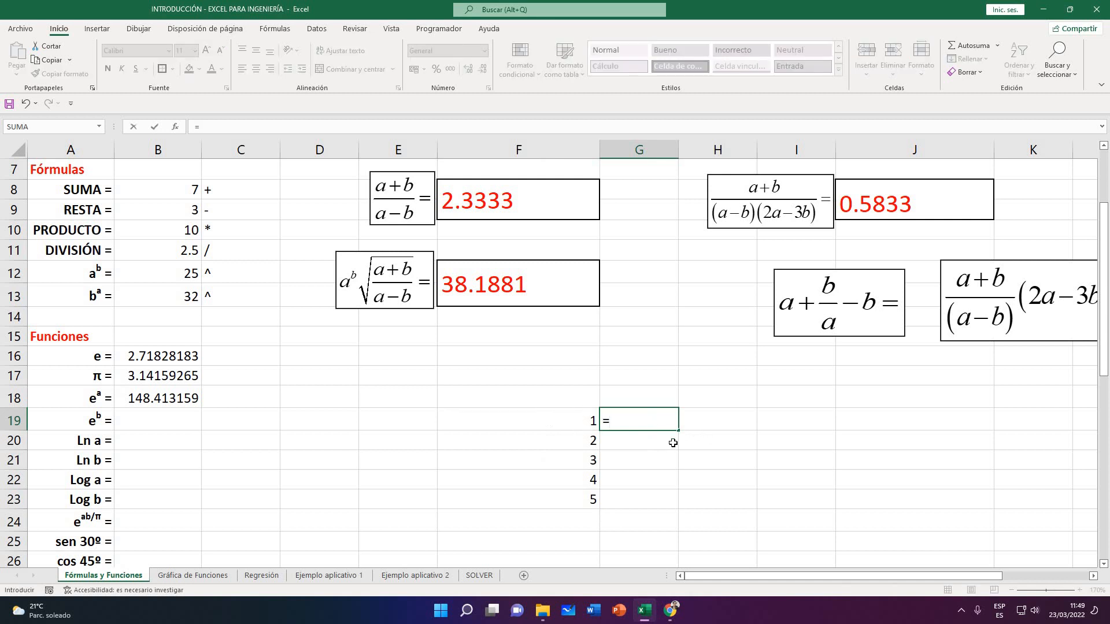
pyautogui.write('3*')
pyautogui.click(513, 426)
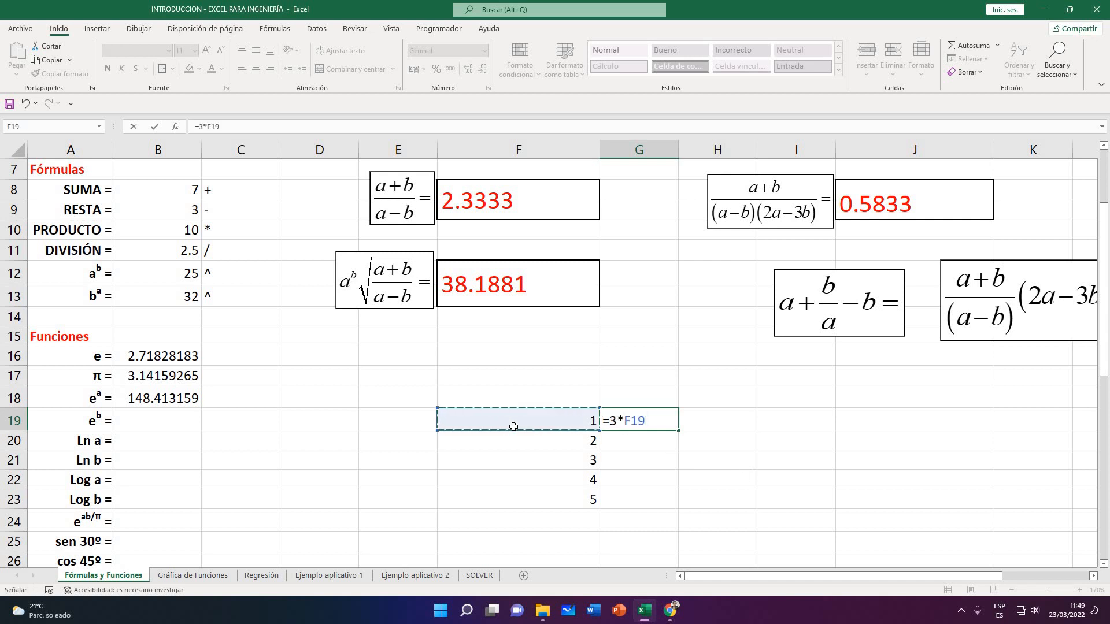
pyautogui.press('Return')
pyautogui.click(667, 422)
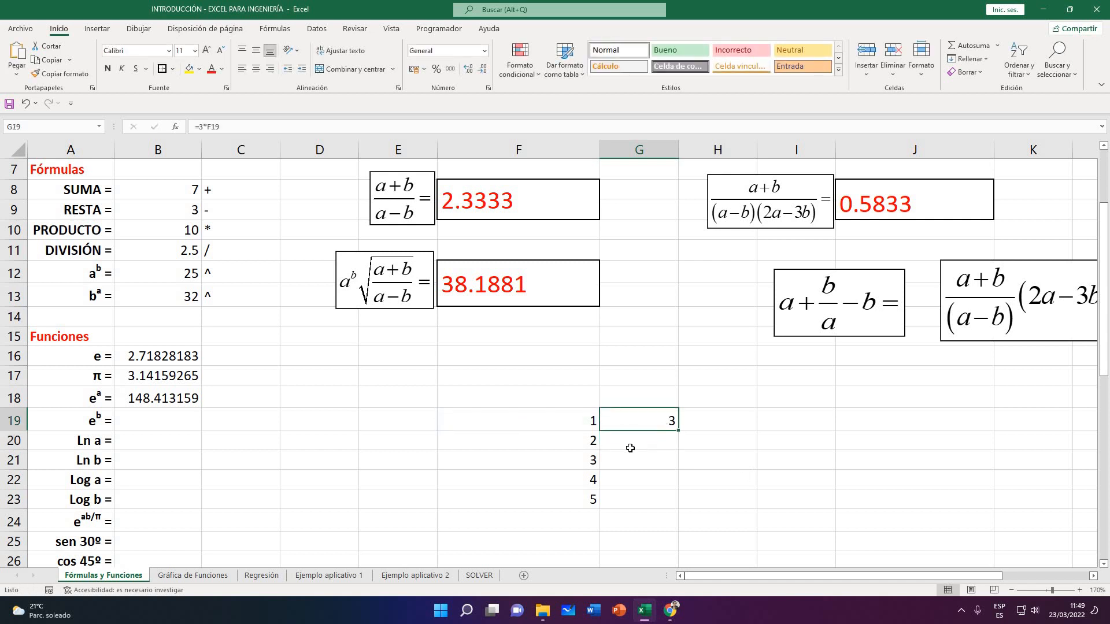
pyautogui.click(562, 445)
pyautogui.click(562, 463)
pyautogui.click(562, 485)
pyautogui.click(565, 499)
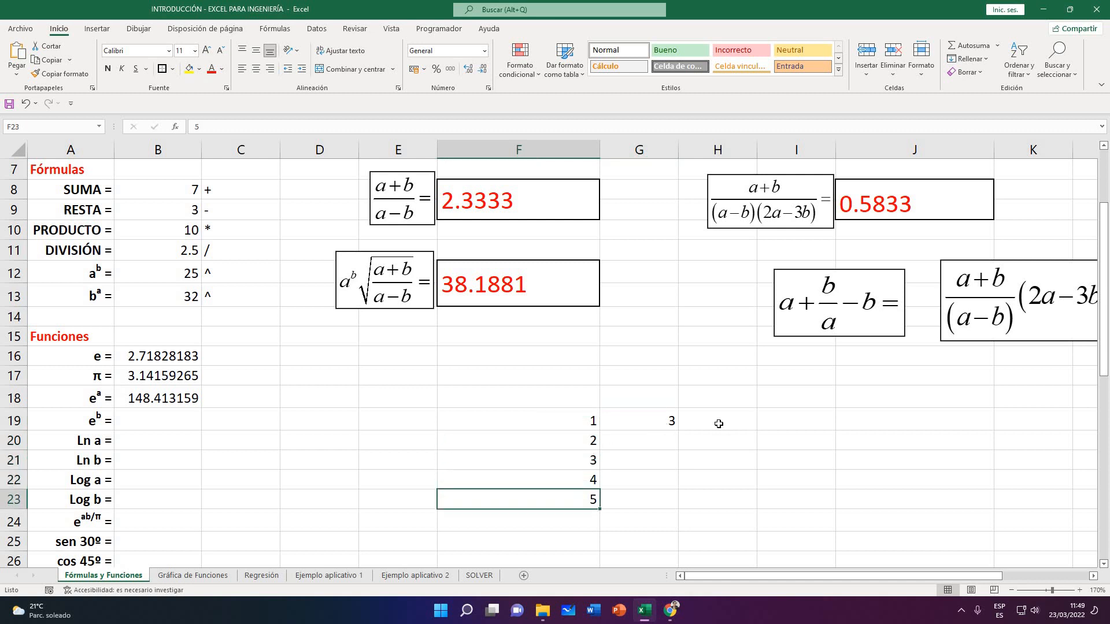
# Autofill the formula in G19 down to G23
pyautogui.click(657, 422)
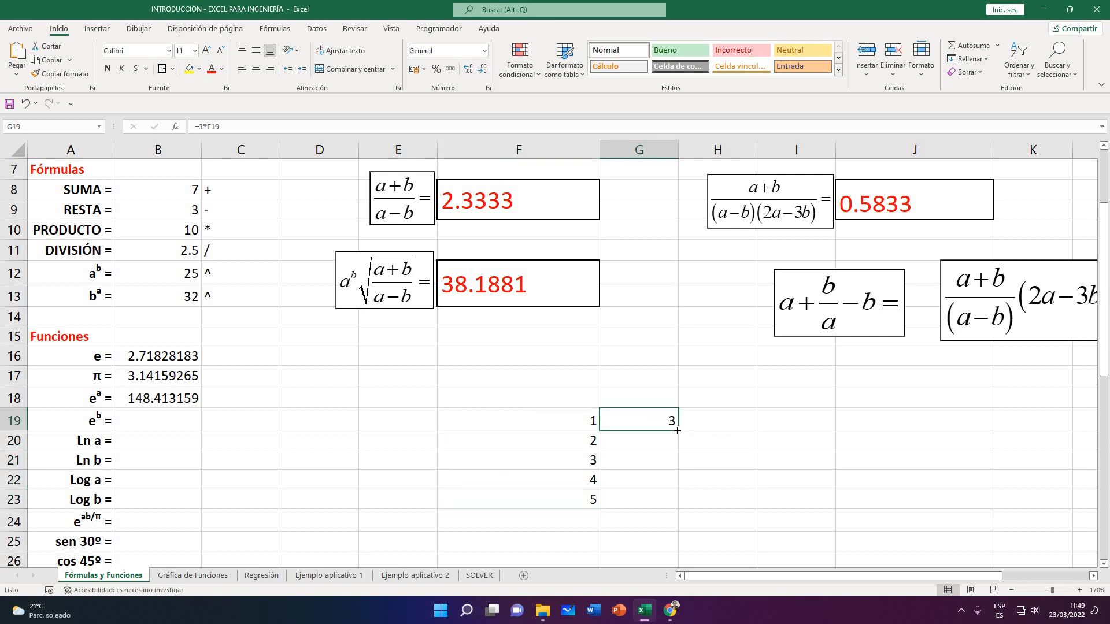
pyautogui.moveTo(678, 430); pyautogui.dragTo(679, 502)
pyautogui.click(735, 455)
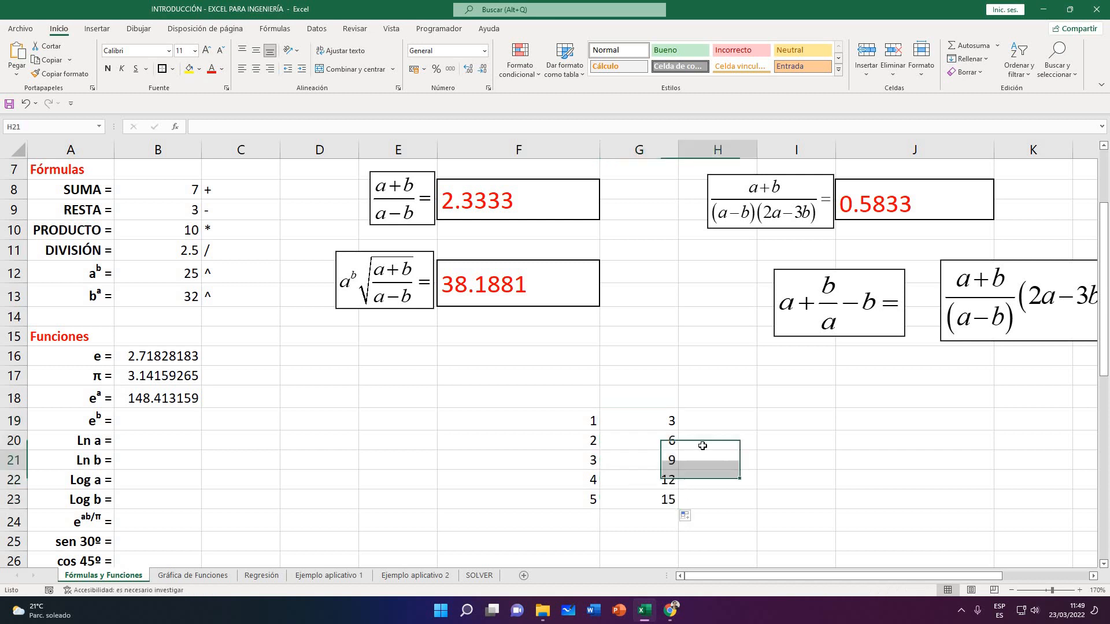
# Examine the formulas in G19 through G22 one by one, checking which column F cell each refers to
pyautogui.click(666, 442)
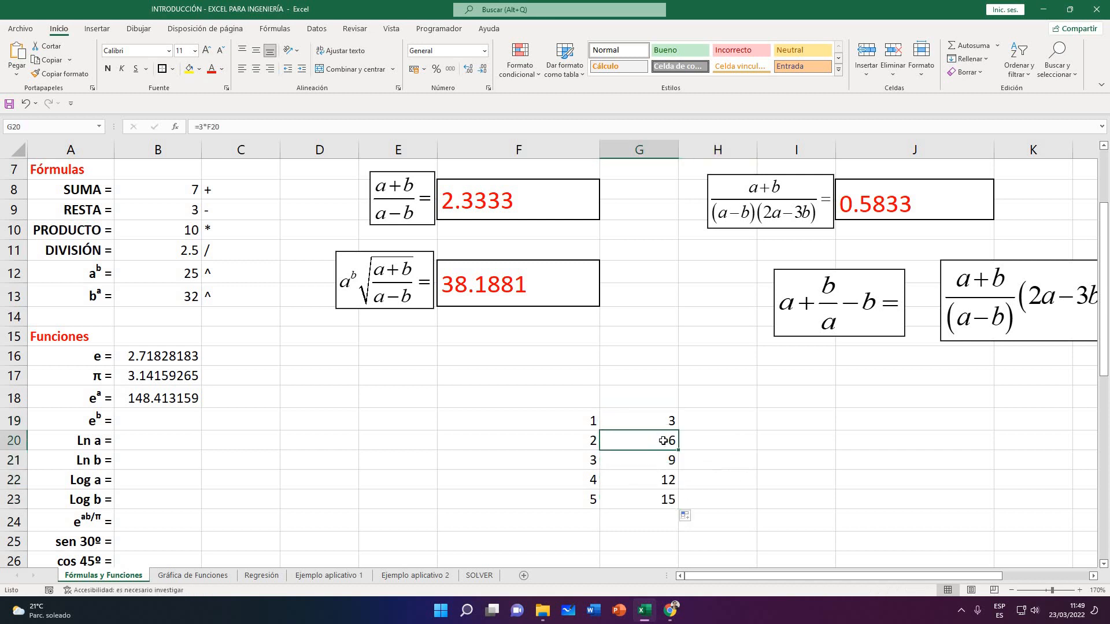
pyautogui.click(654, 424)
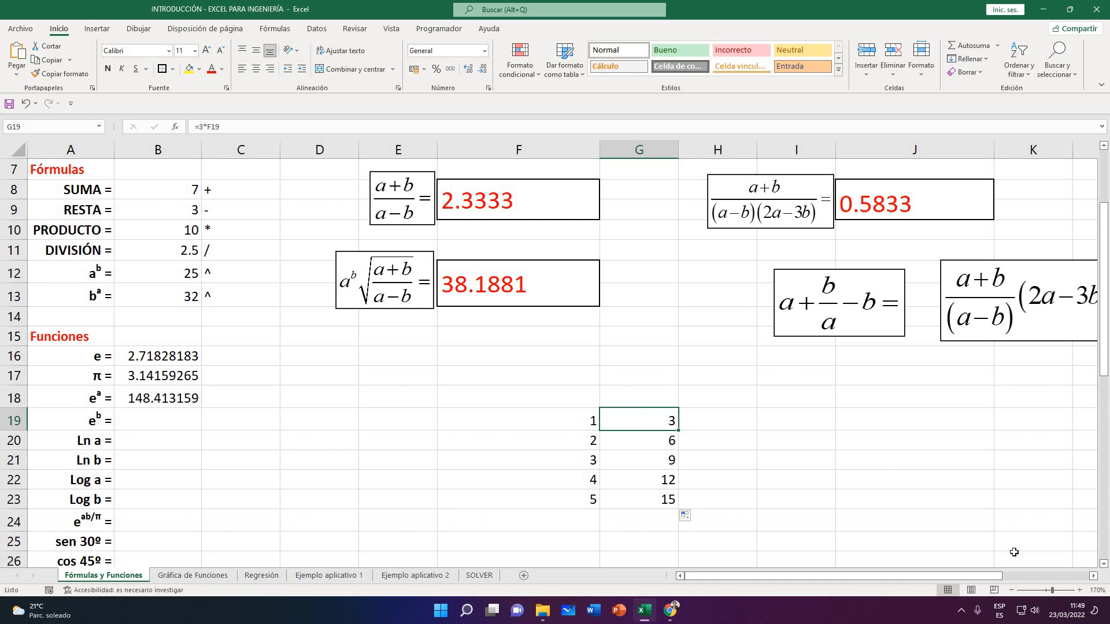
pyautogui.click(1081, 590)
pyautogui.click(1081, 590)
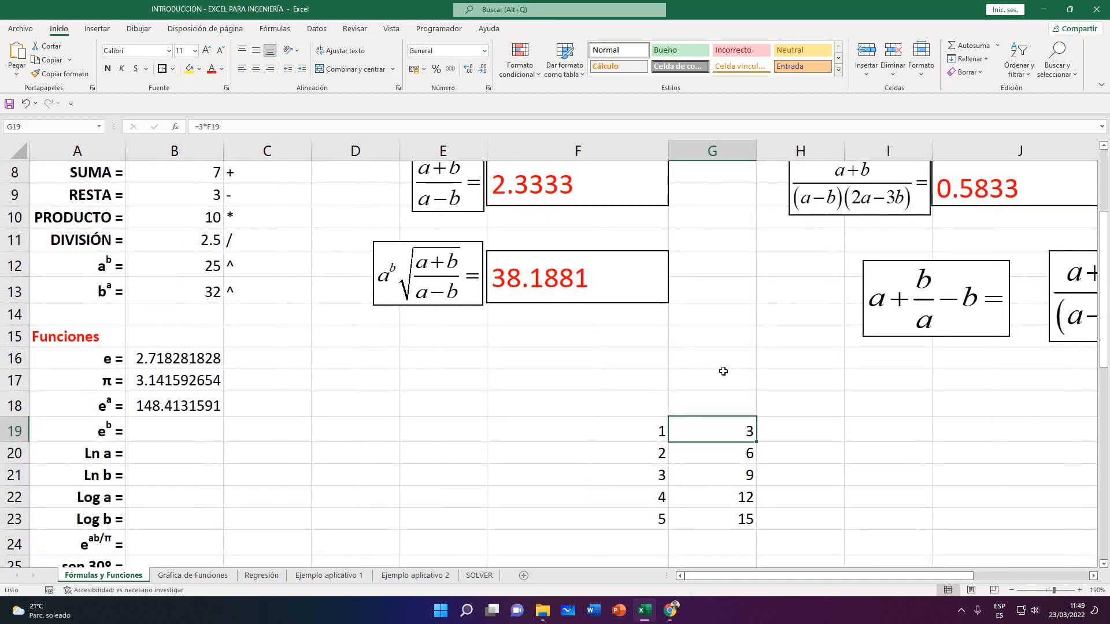
pyautogui.click(617, 372)
pyautogui.click(709, 384)
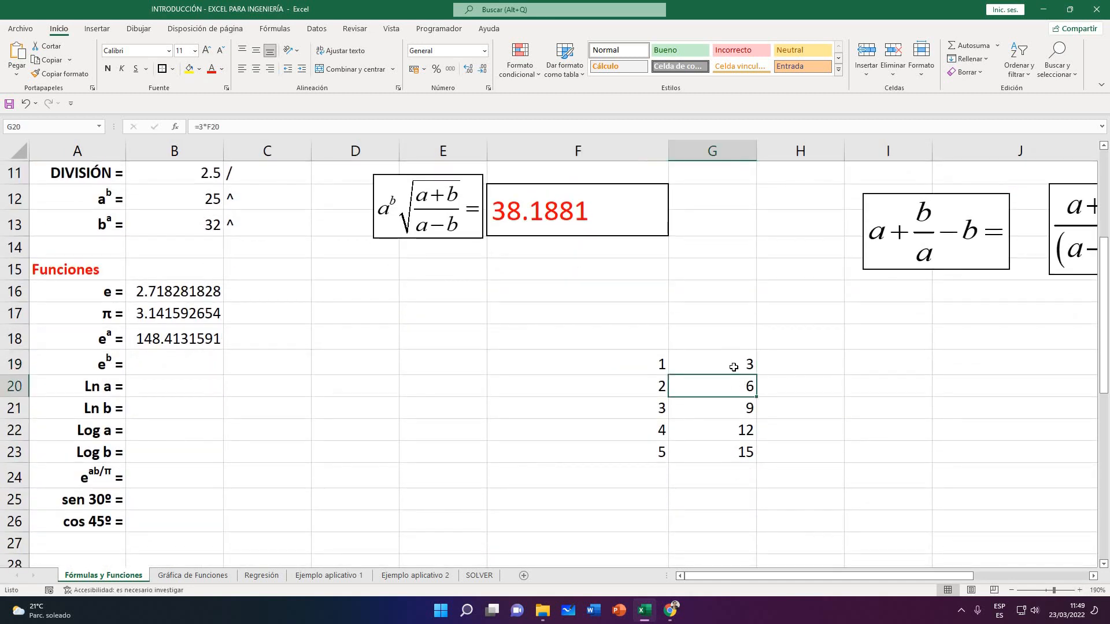
pyautogui.click(702, 363)
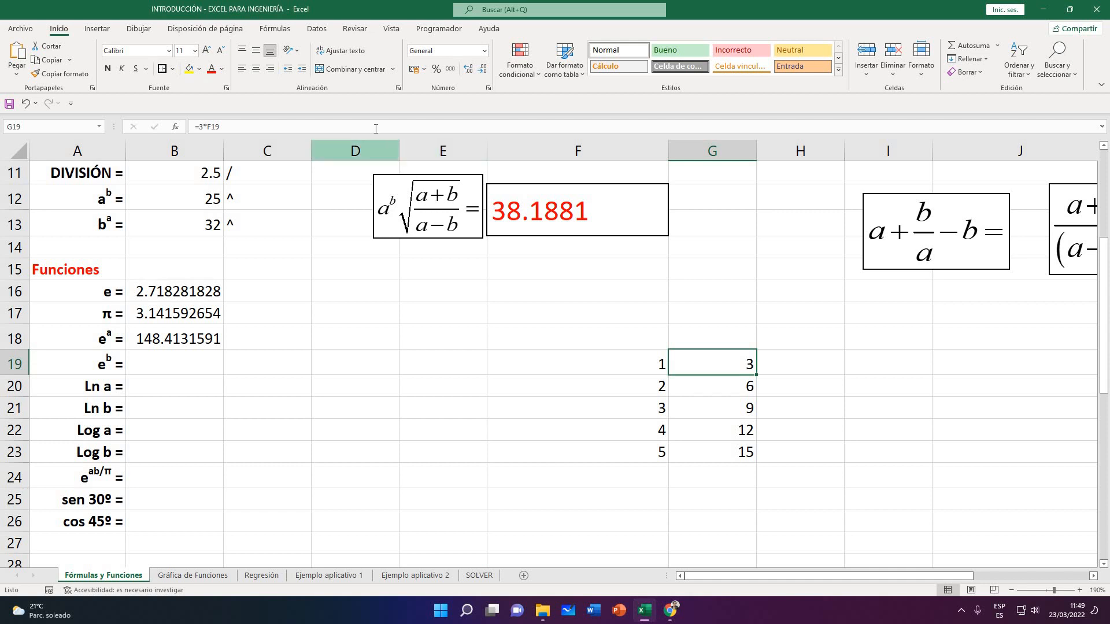
pyautogui.press('F2')
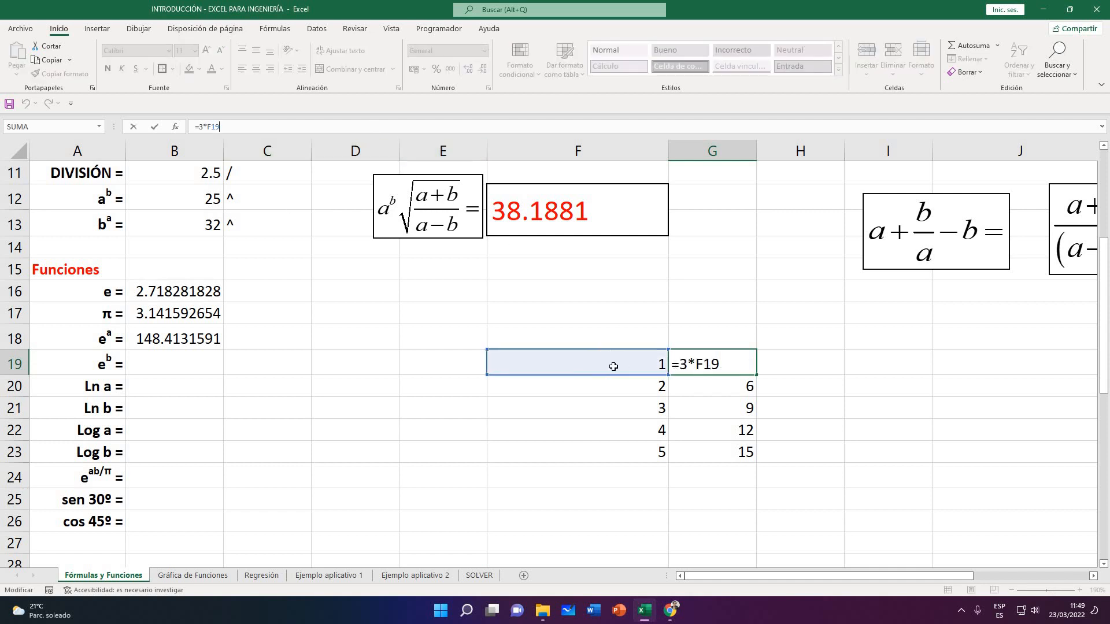
pyautogui.press('Return')
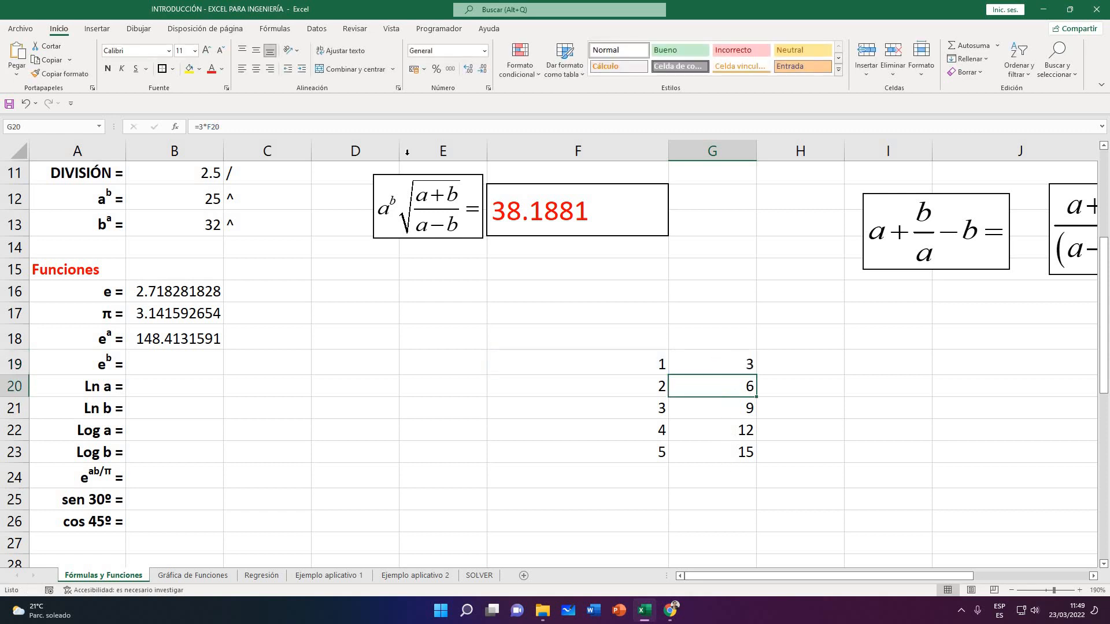
pyautogui.click(324, 128)
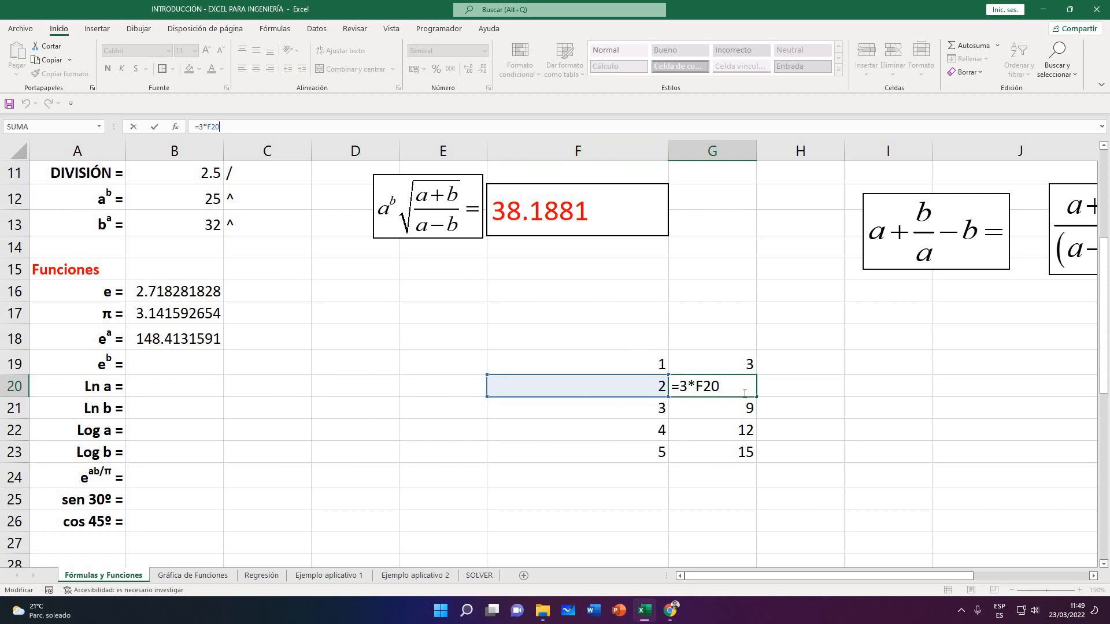
pyautogui.press('Return')
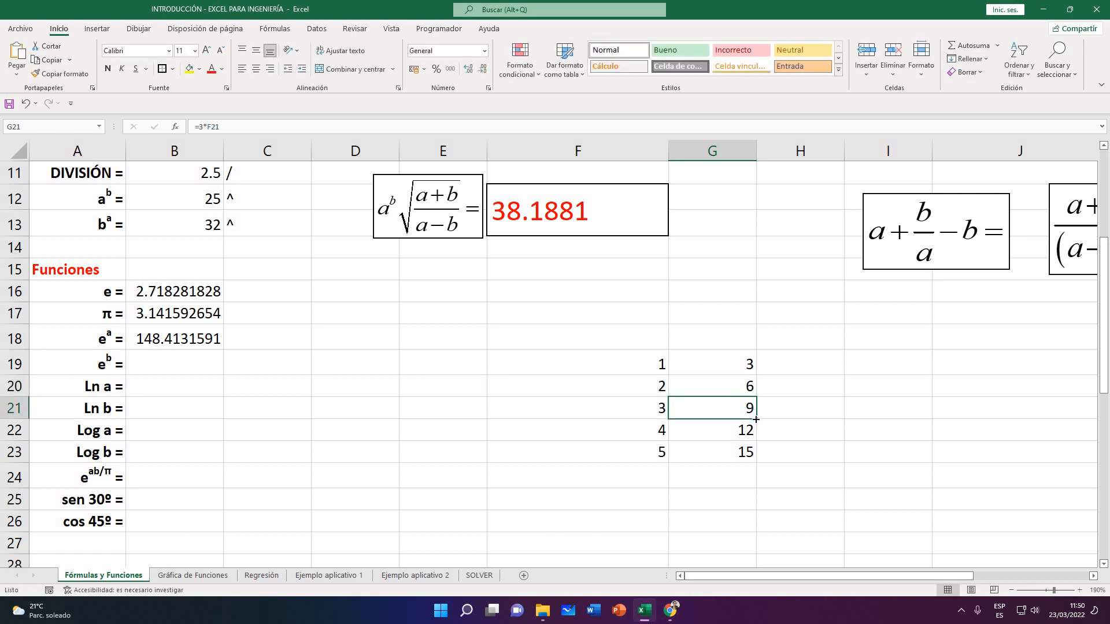
pyautogui.click(420, 127)
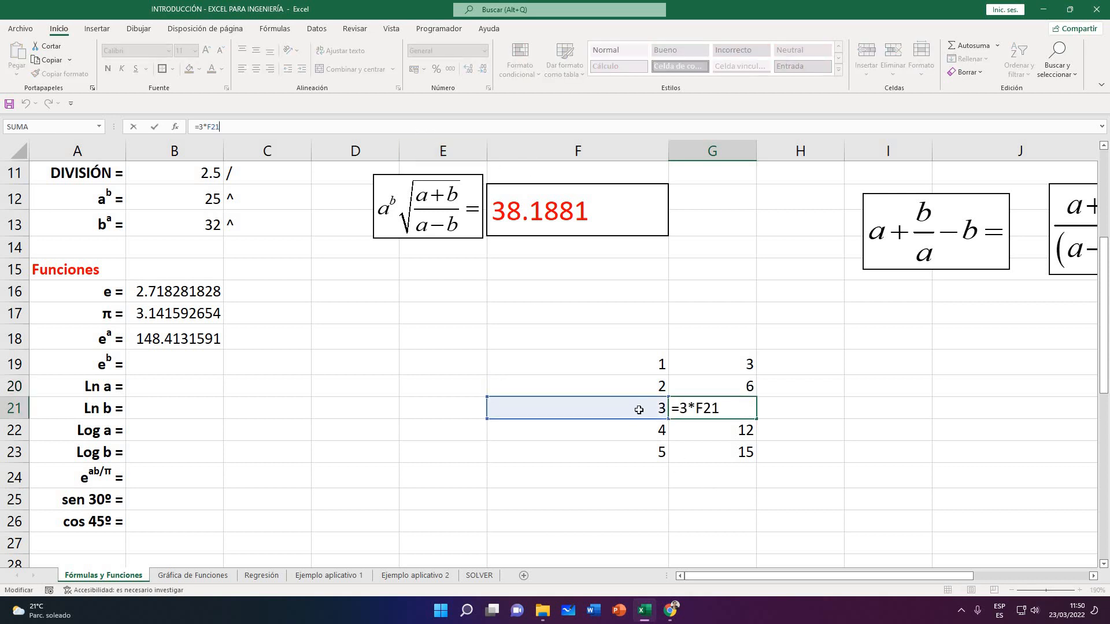
pyautogui.press('Return')
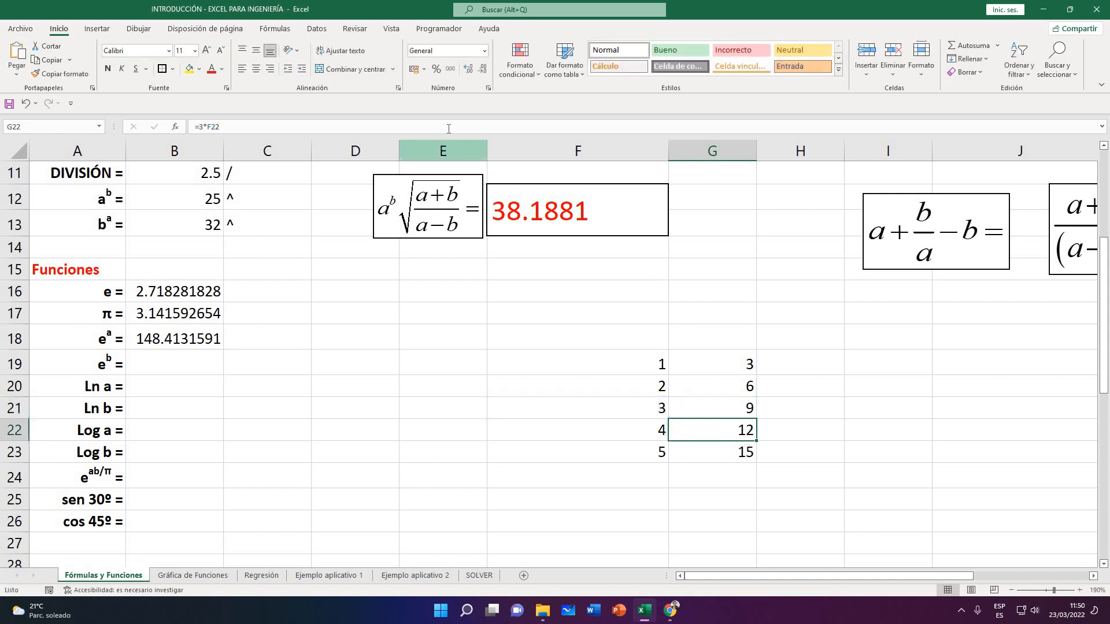
pyautogui.write('=3*')
pyautogui.click(617, 437)
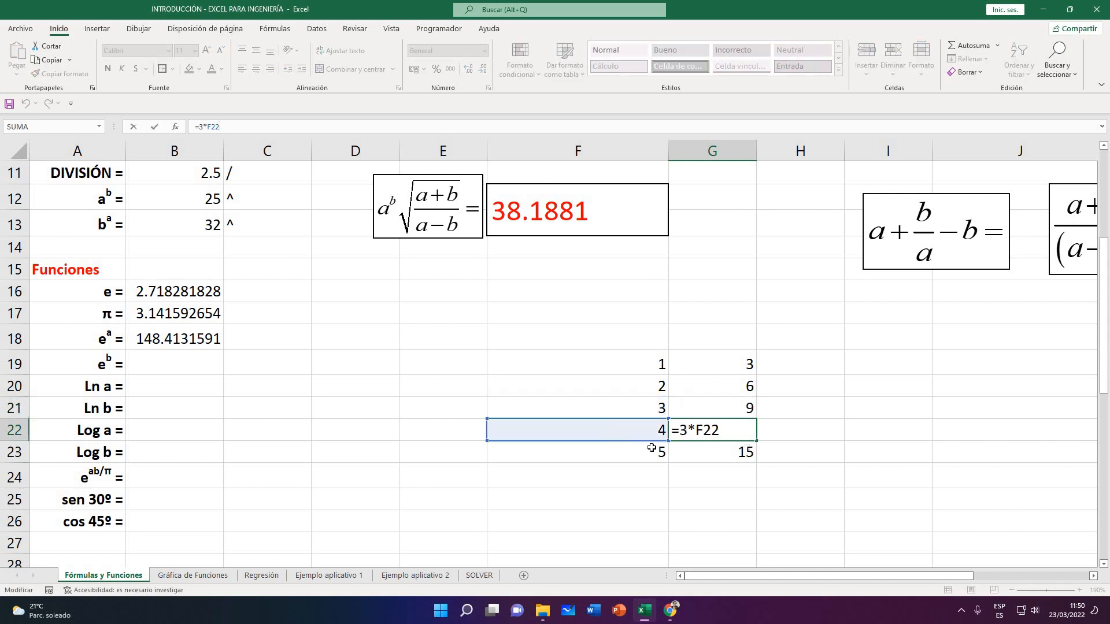
pyautogui.press('Return')
# Enter 6 in F24 and check the formula in G24 and the cell it refers to
pyautogui.press('Down')
pyautogui.press('Left')
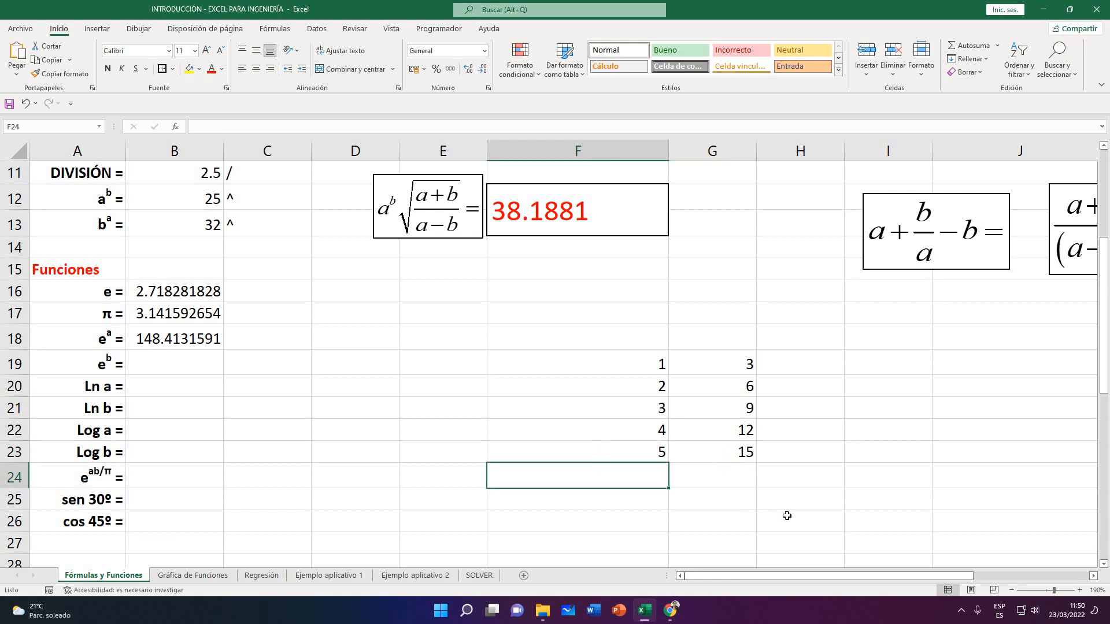
pyautogui.write('6')
pyautogui.press('Return')
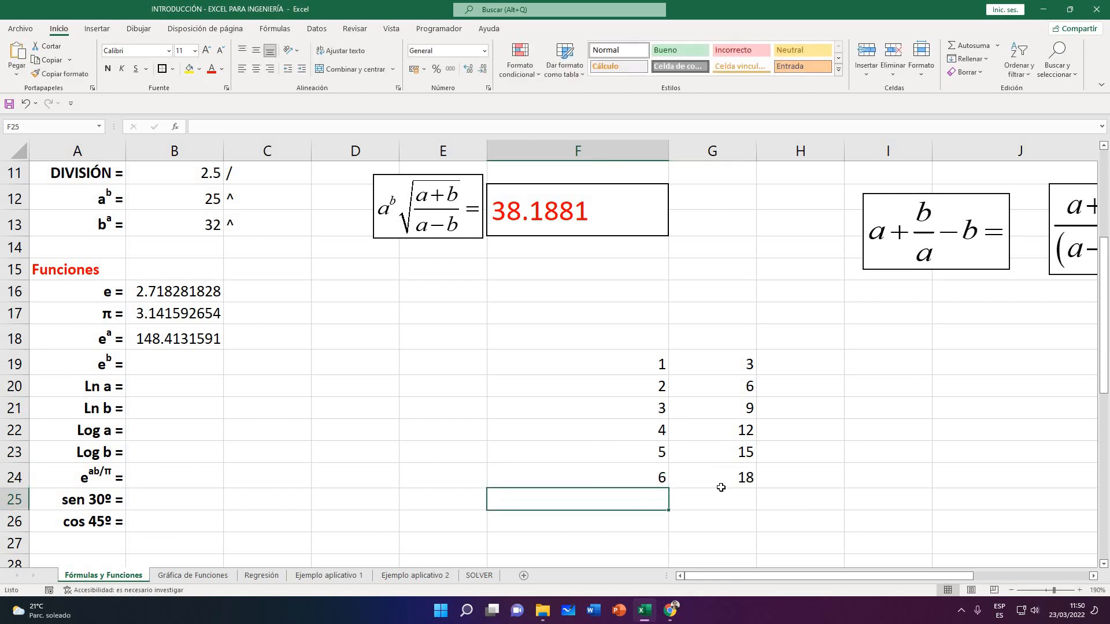
pyautogui.click(719, 478)
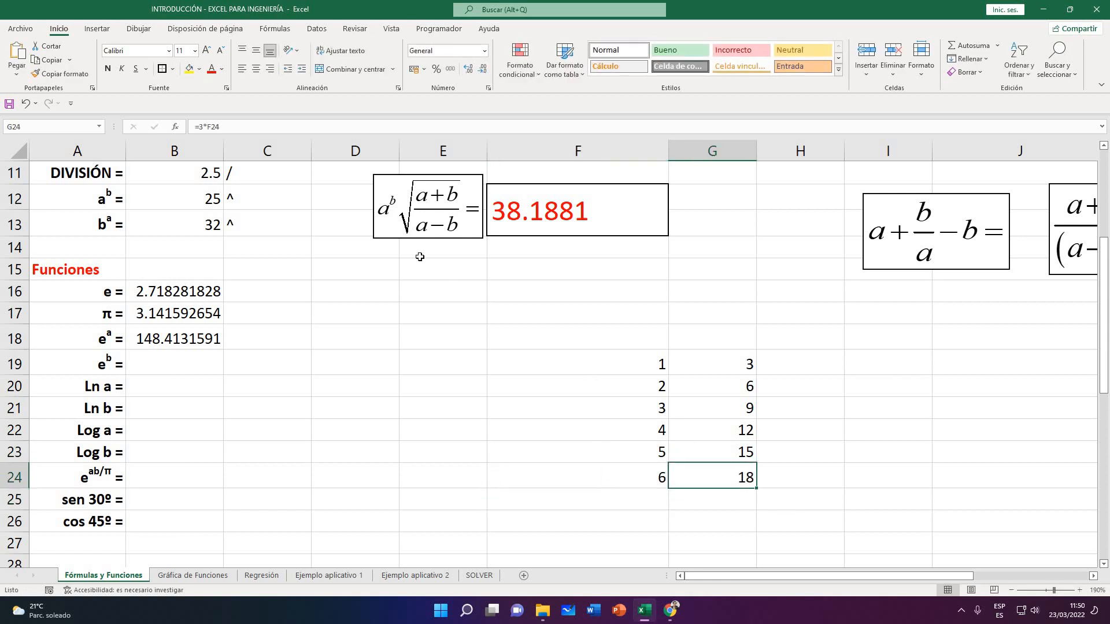
pyautogui.press('F2')
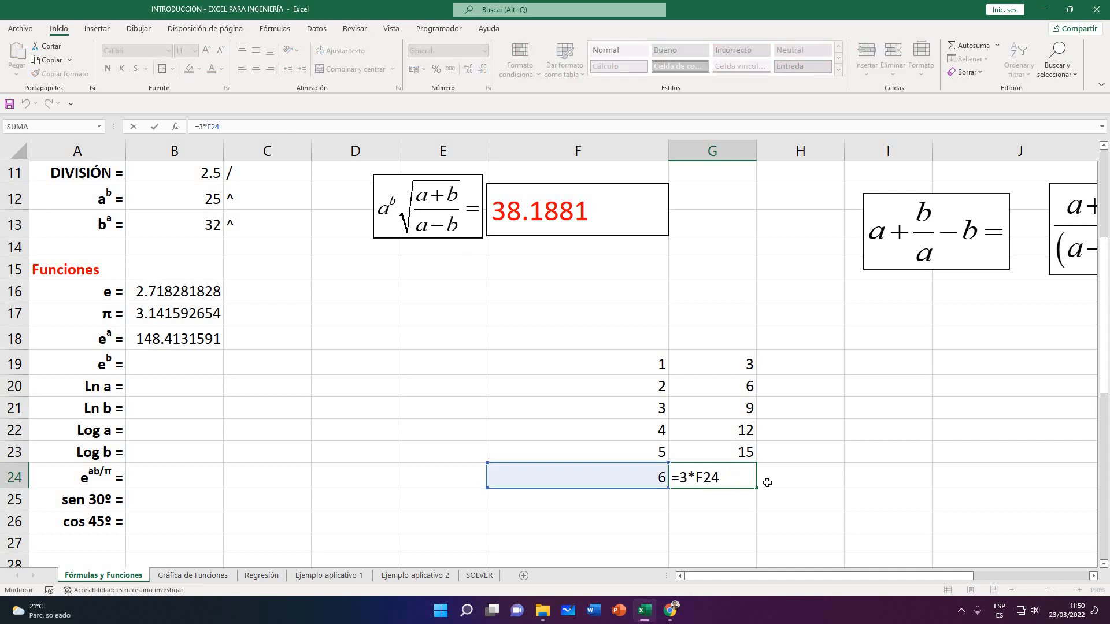
pyautogui.press('Return')
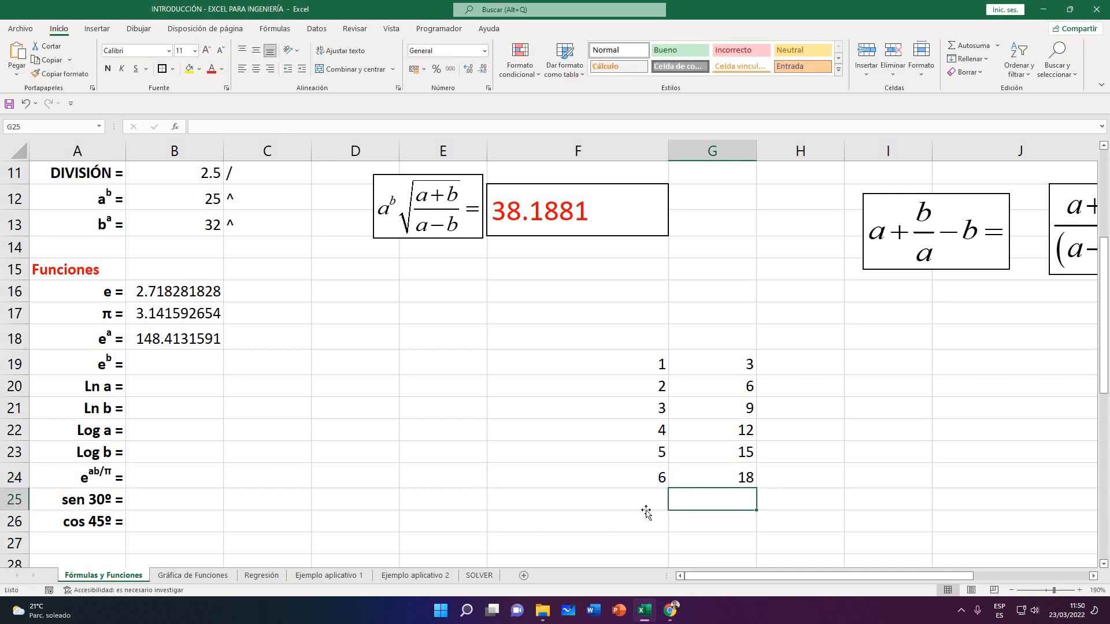
# Enter 22 in F25 and check the formula in G25
pyautogui.press('Left')
pyautogui.write('22')
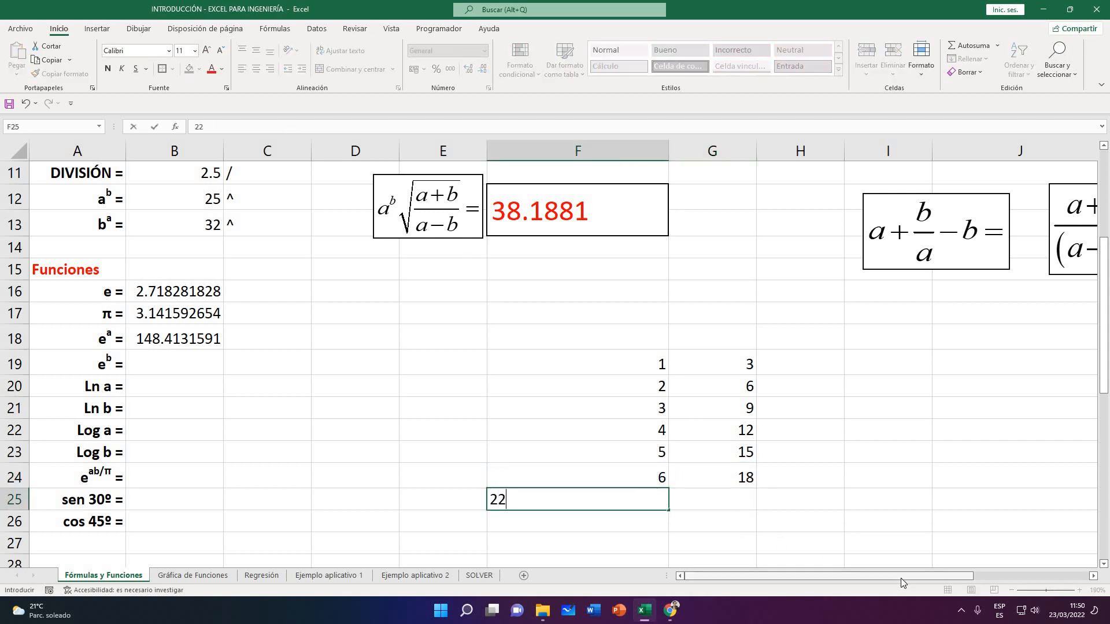
pyautogui.press('Return')
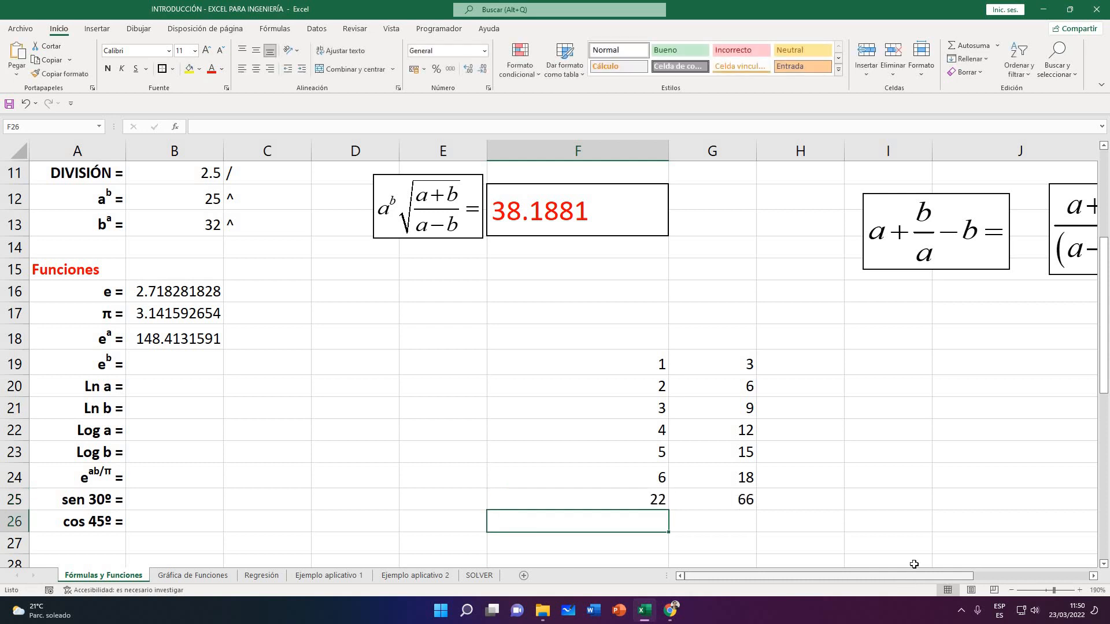
pyautogui.press('Up')
pyautogui.press('Right')
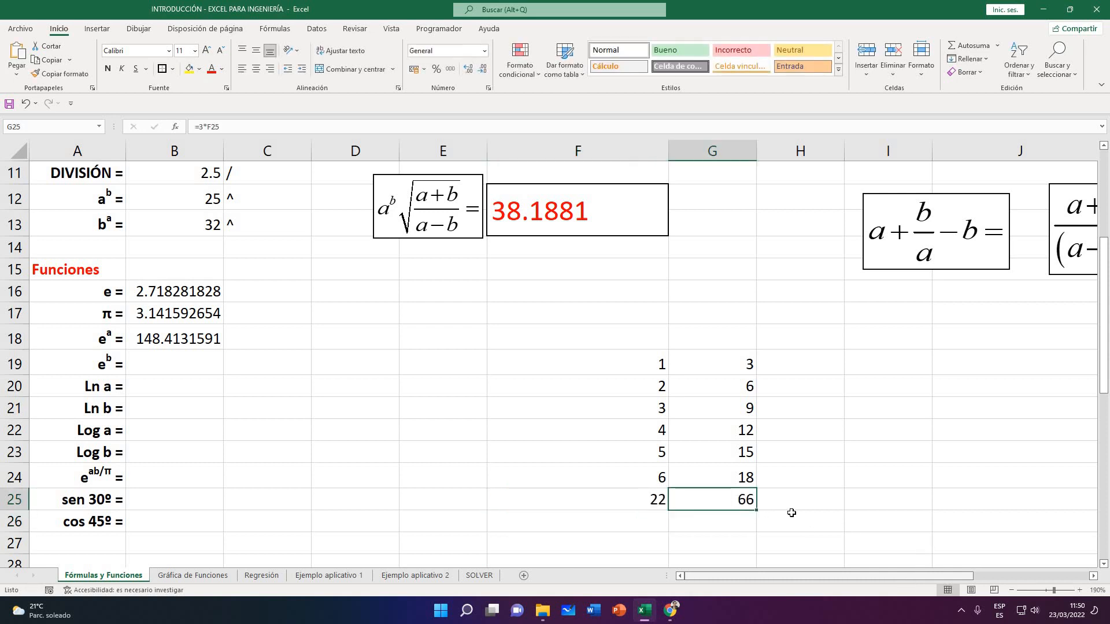
pyautogui.click(708, 523)
pyautogui.click(649, 521)
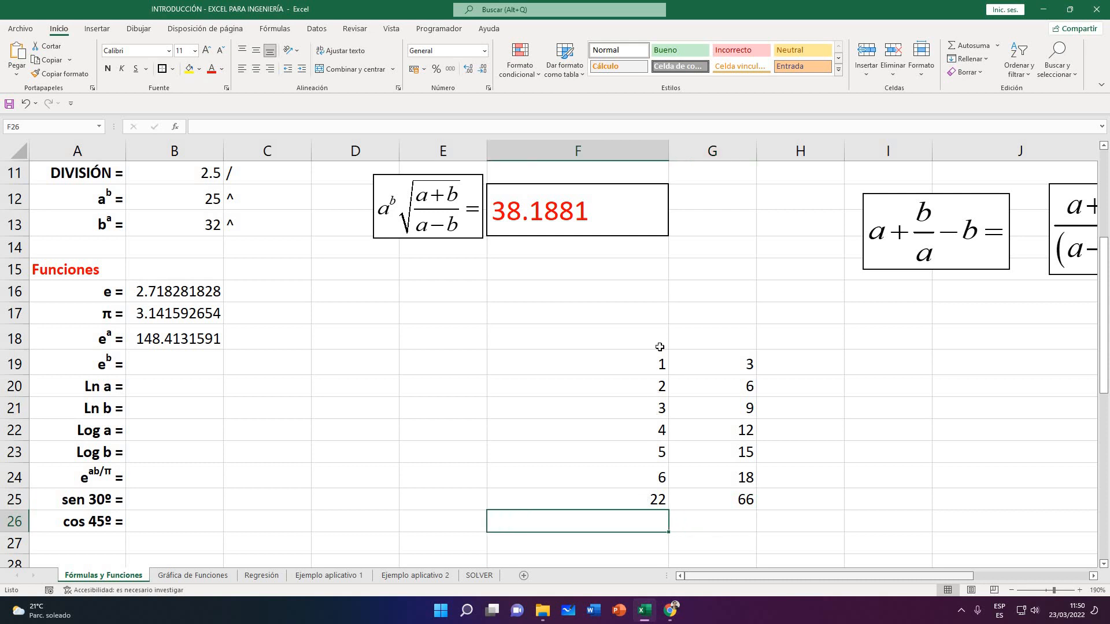
pyautogui.moveTo(654, 363); pyautogui.dragTo(722, 498)
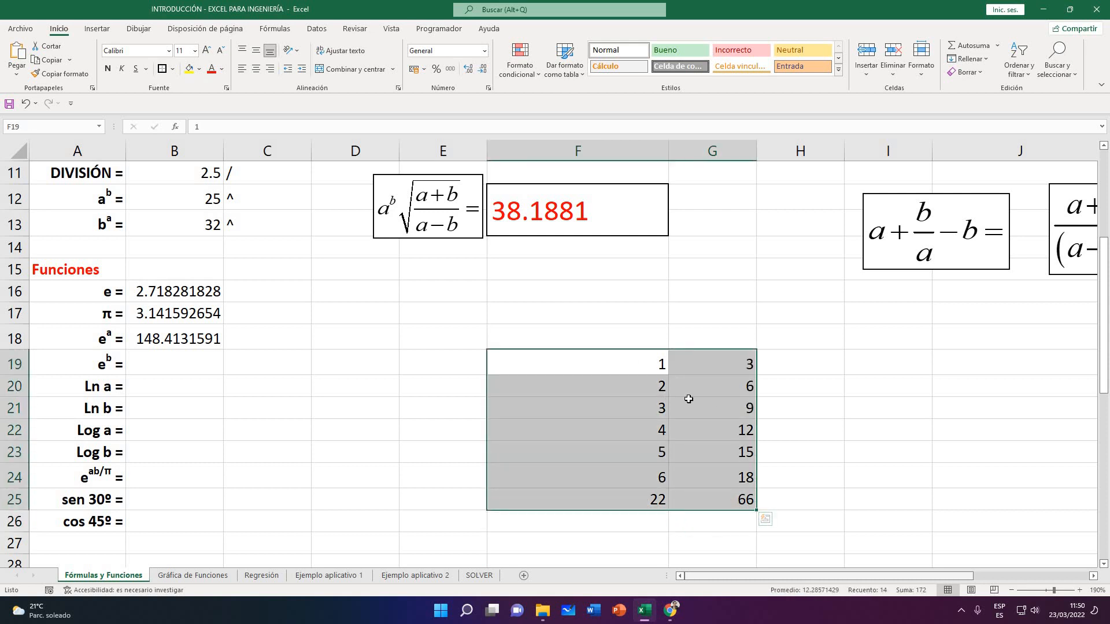
pyautogui.rightClick(694, 404)
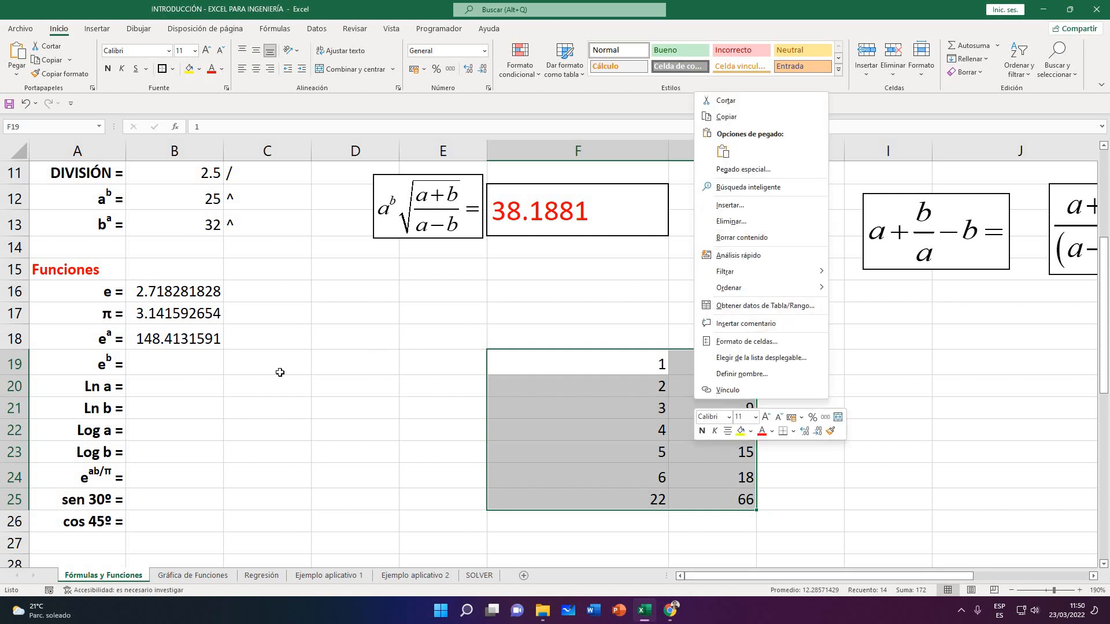
pyautogui.click(249, 381)
# Examine the exponential formula in B18, tracing its reference to the value of a, and compare it with the value of b in B3
pyautogui.click(186, 369)
pyautogui.scroll(2, 286, 364)
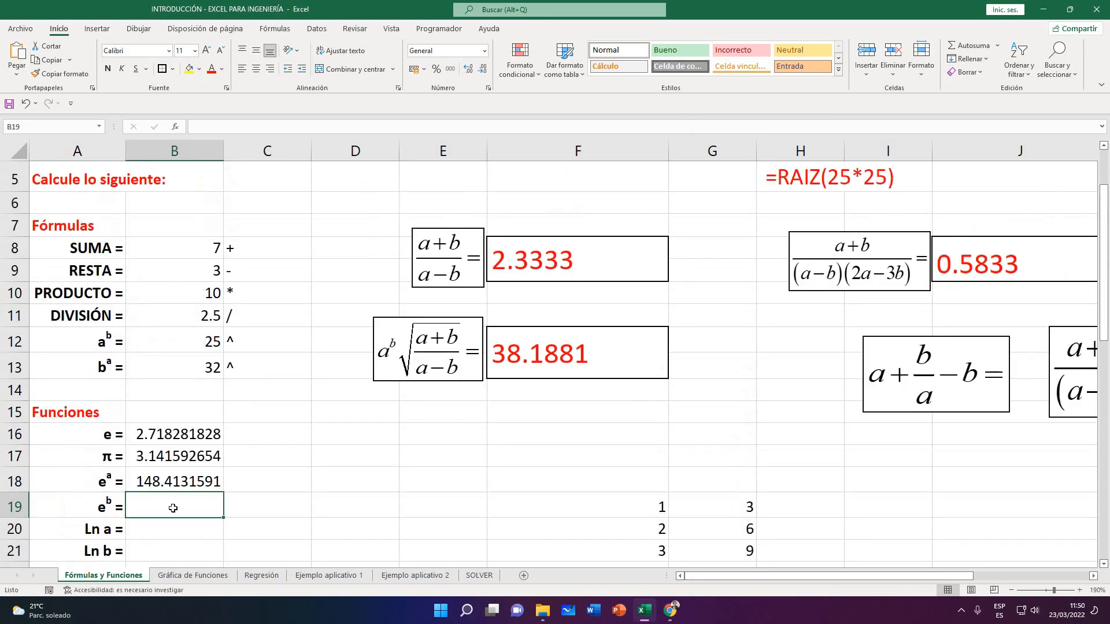
pyautogui.click(155, 487)
pyautogui.scroll(1, 127, 238)
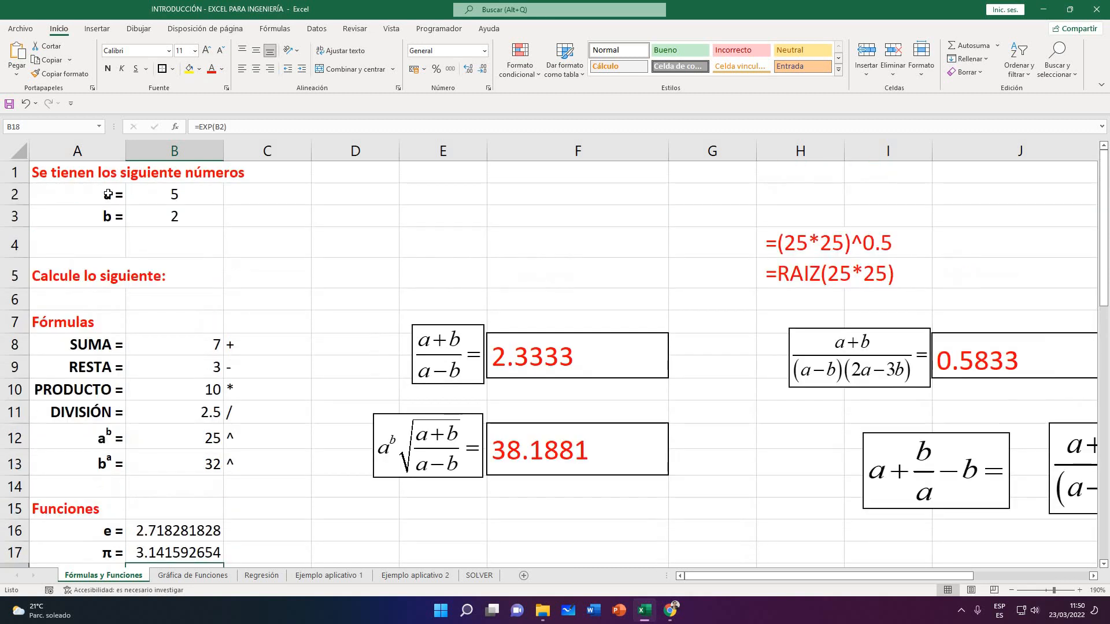
pyautogui.click(111, 213)
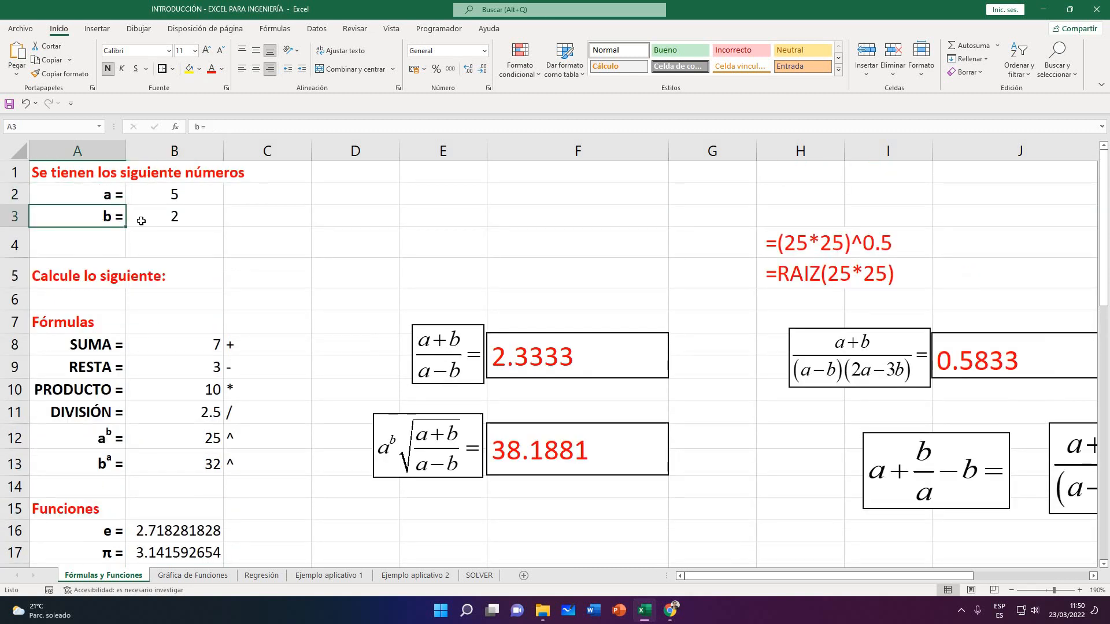
pyautogui.scroll(-3, 152, 243)
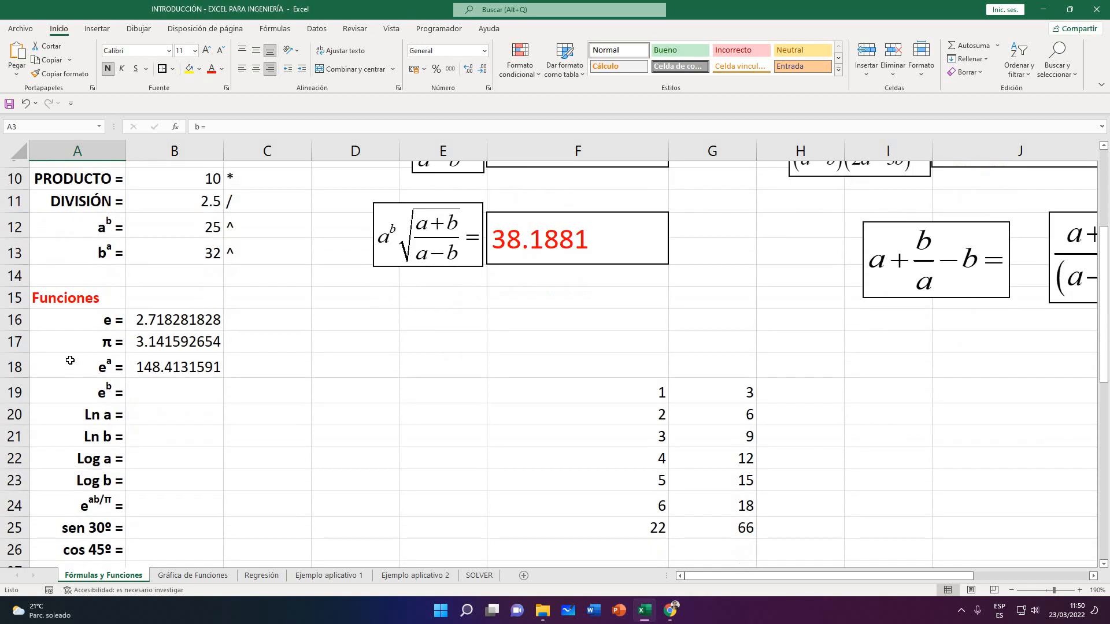
pyautogui.click(109, 362)
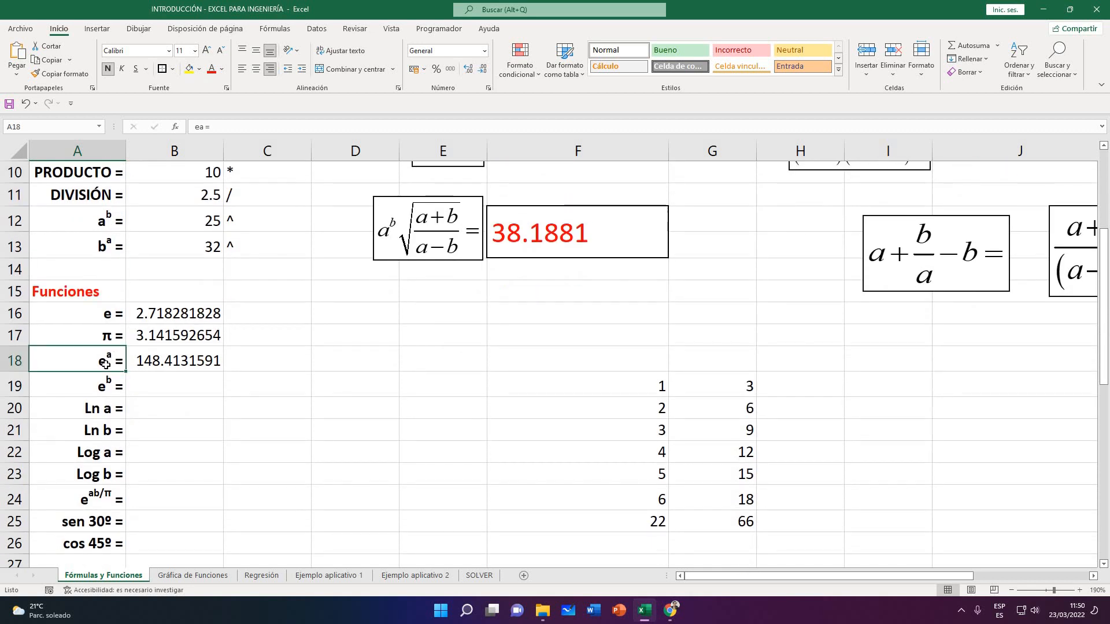
pyautogui.click(154, 361)
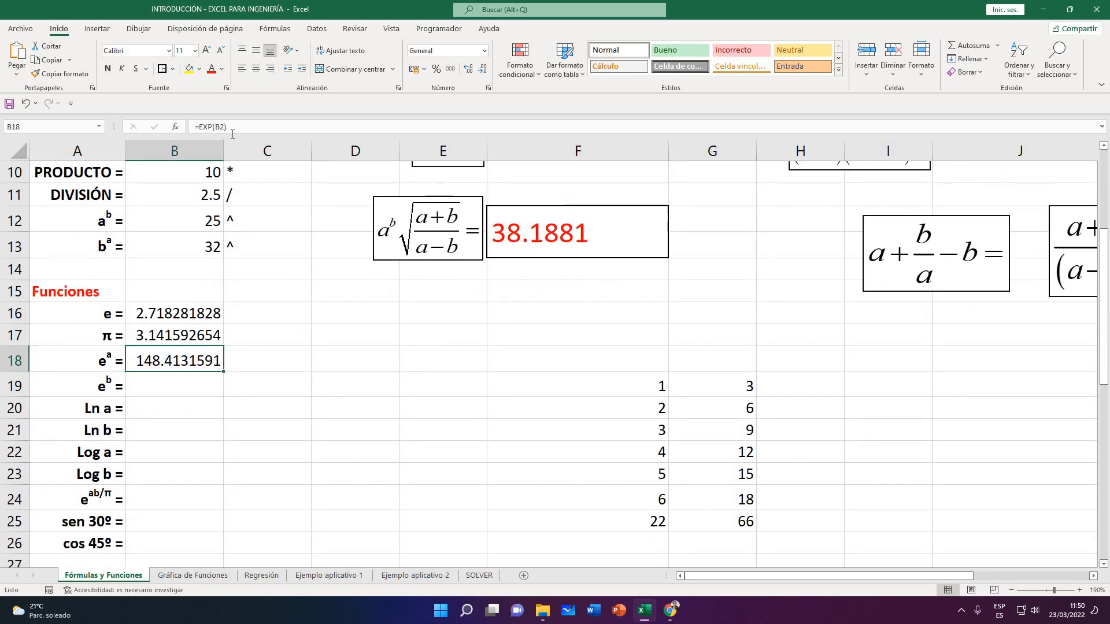
pyautogui.moveTo(234, 126); pyautogui.dragTo(194, 127)
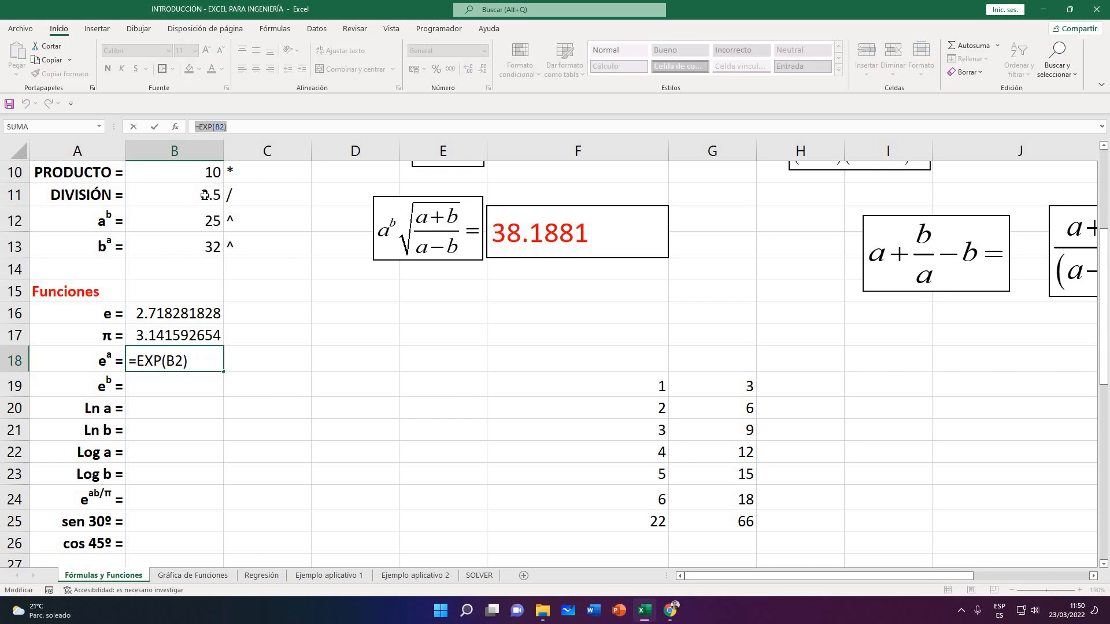
pyautogui.scroll(3, 230, 278)
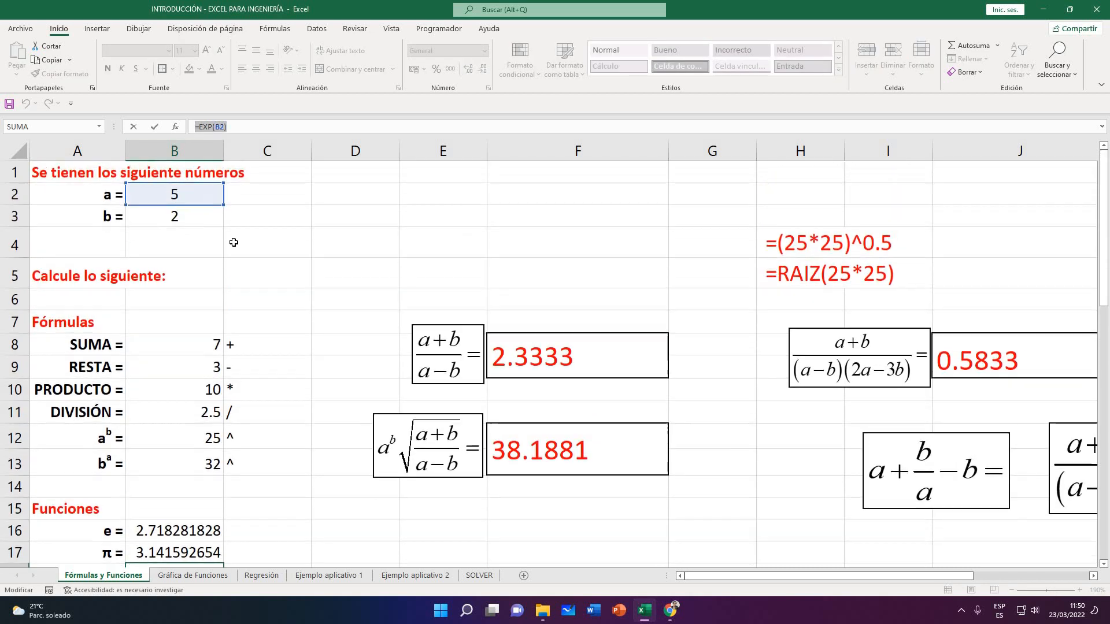
pyautogui.press('Return')
pyautogui.scroll(-1, 142, 218)
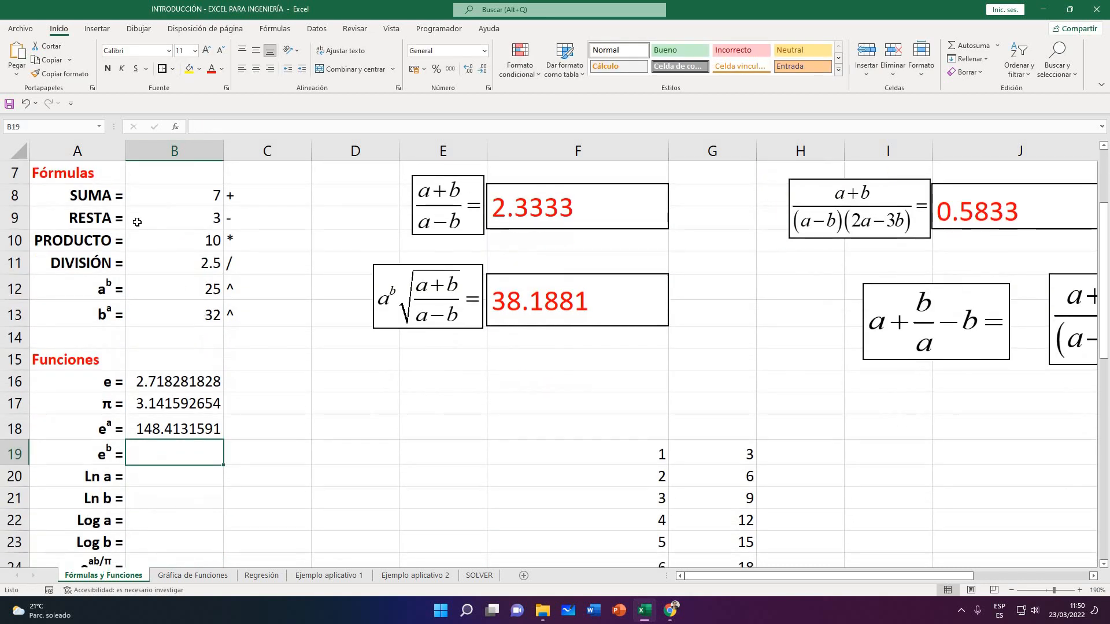
pyautogui.scroll(2, 142, 219)
pyautogui.click(142, 219)
pyautogui.scroll(-2, 143, 219)
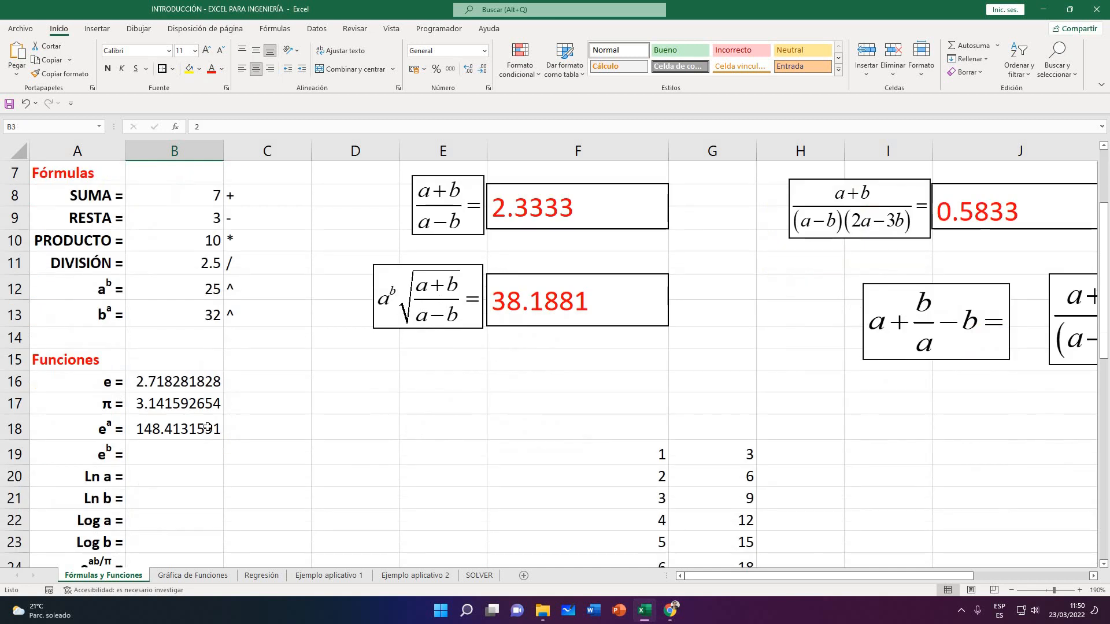
# Autofill the exponential formula from B18 down into B19 to calculate e to the power of b
pyautogui.click(210, 427)
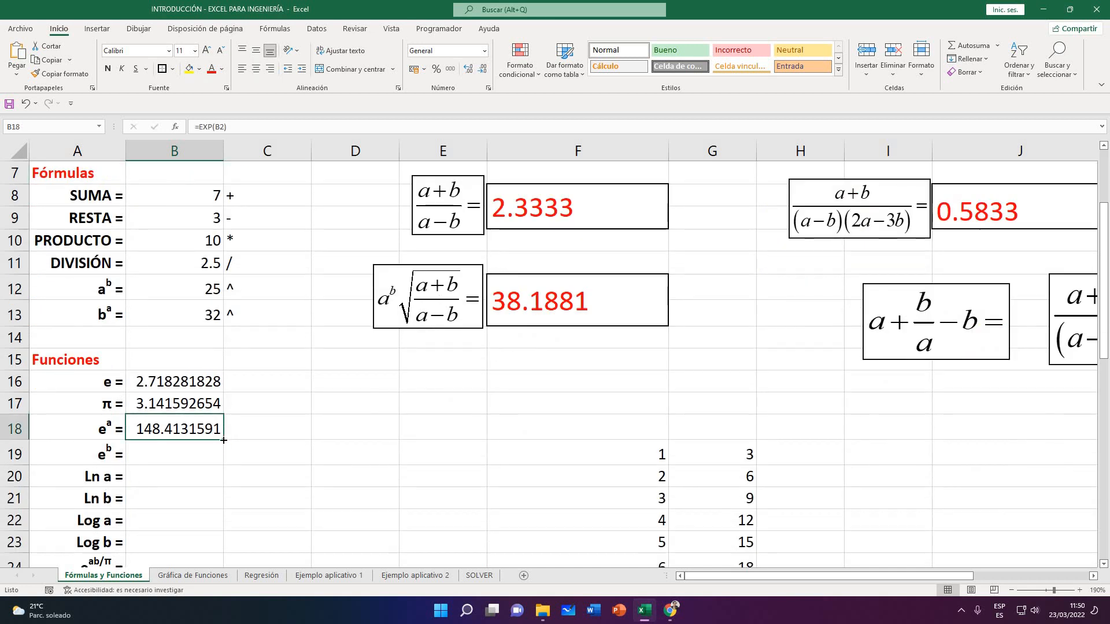
pyautogui.moveTo(224, 440); pyautogui.dragTo(230, 462)
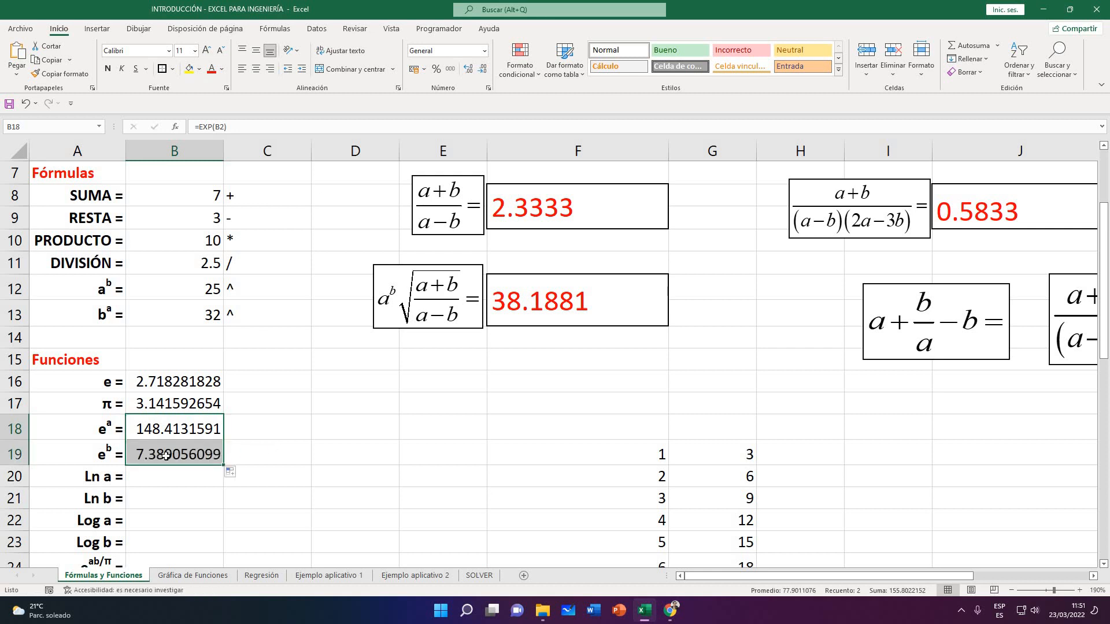
pyautogui.click(265, 452)
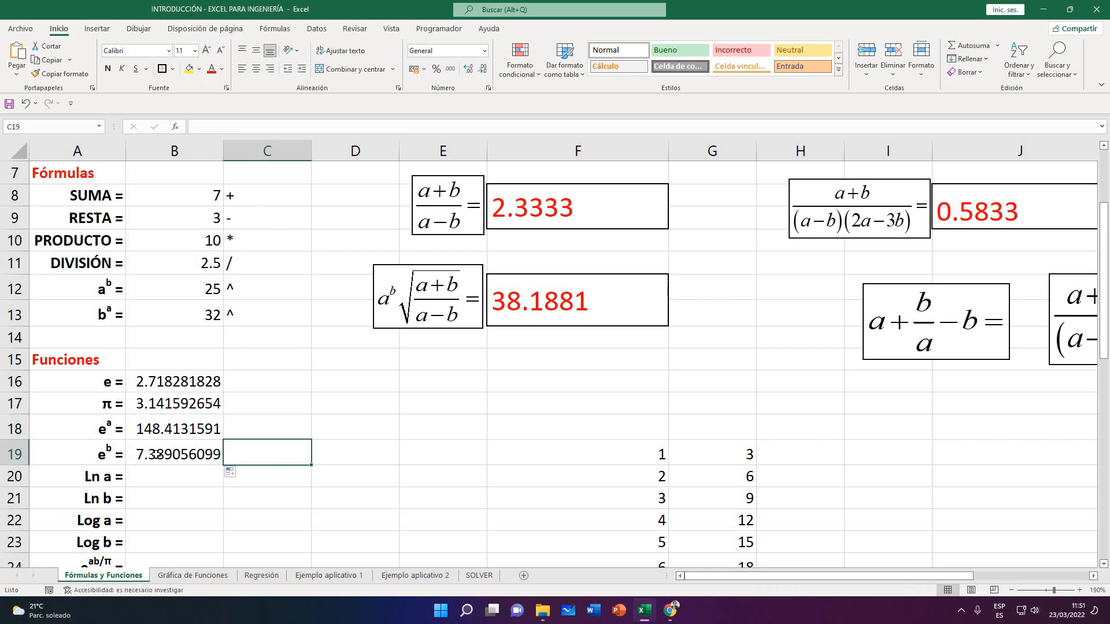
# Compare the formulas in B18 and B19, checking which input cells they refer to and locating b in B3
pyautogui.click(156, 454)
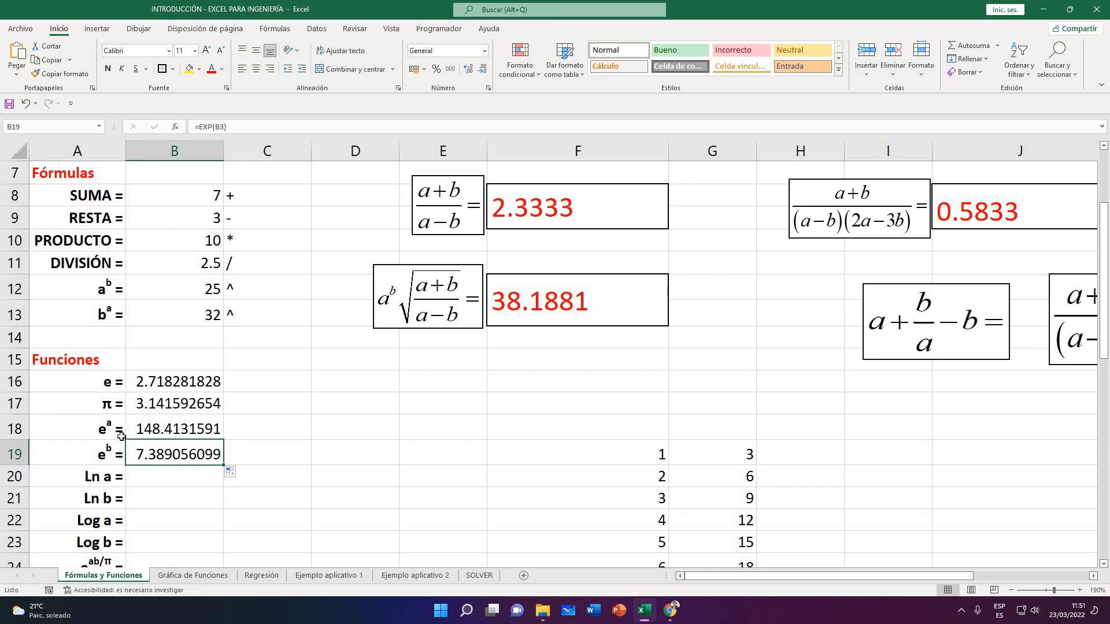
pyautogui.click(223, 440)
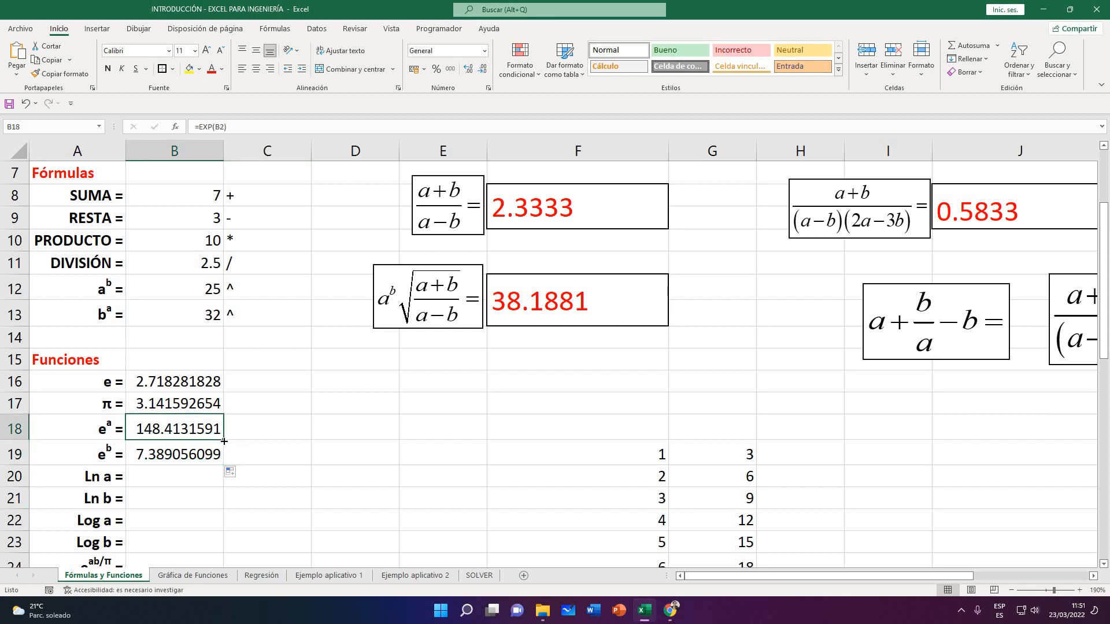
pyautogui.click(143, 453)
pyautogui.click(150, 433)
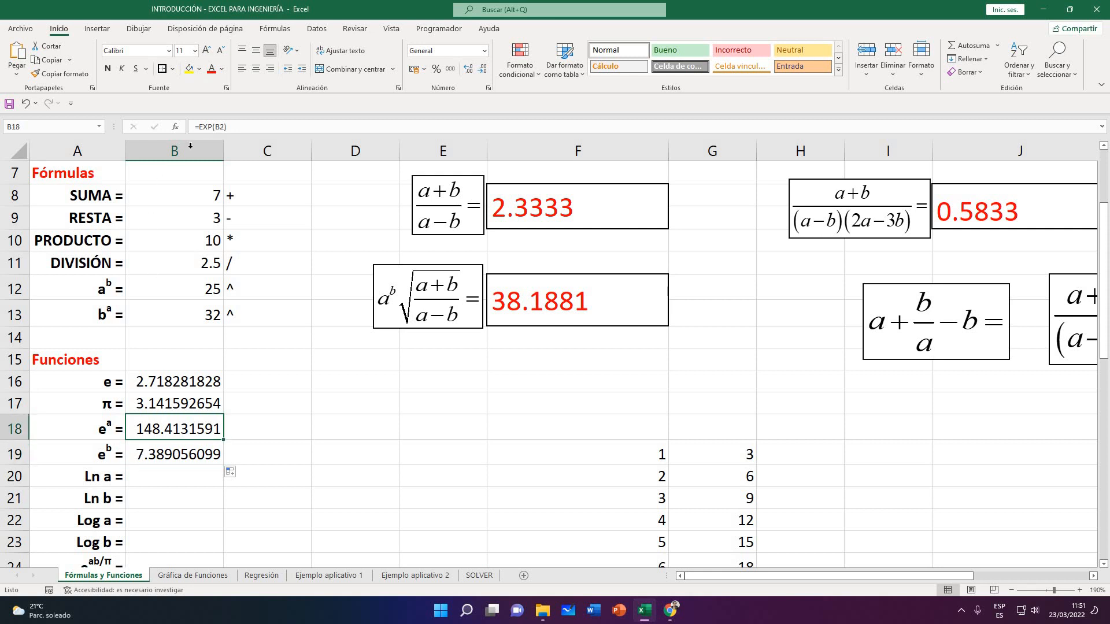
pyautogui.click(224, 127)
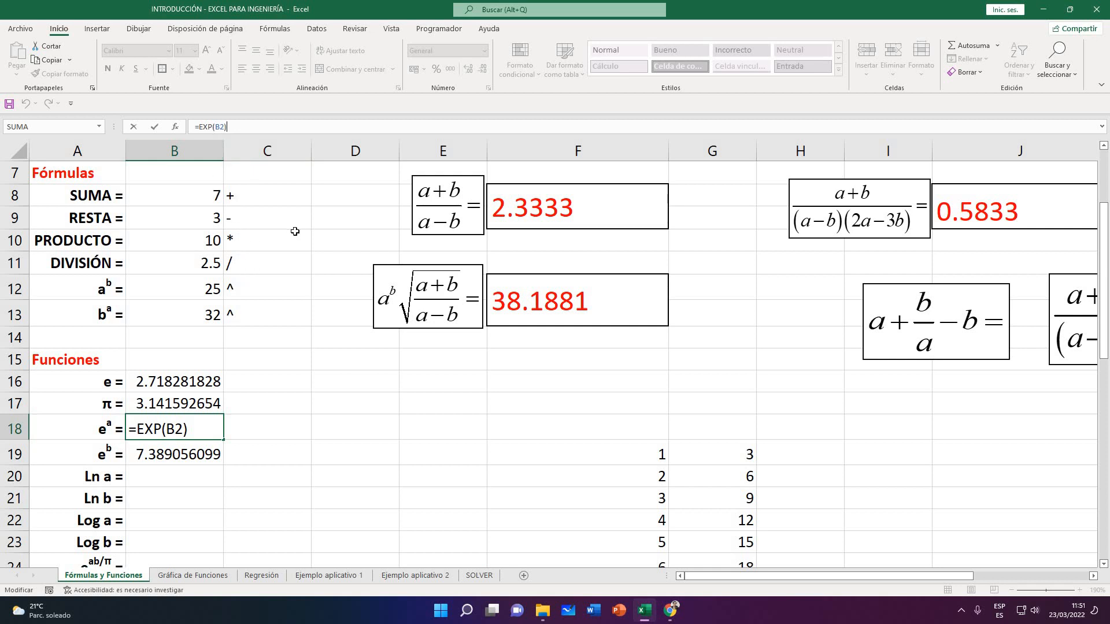
pyautogui.press('Return')
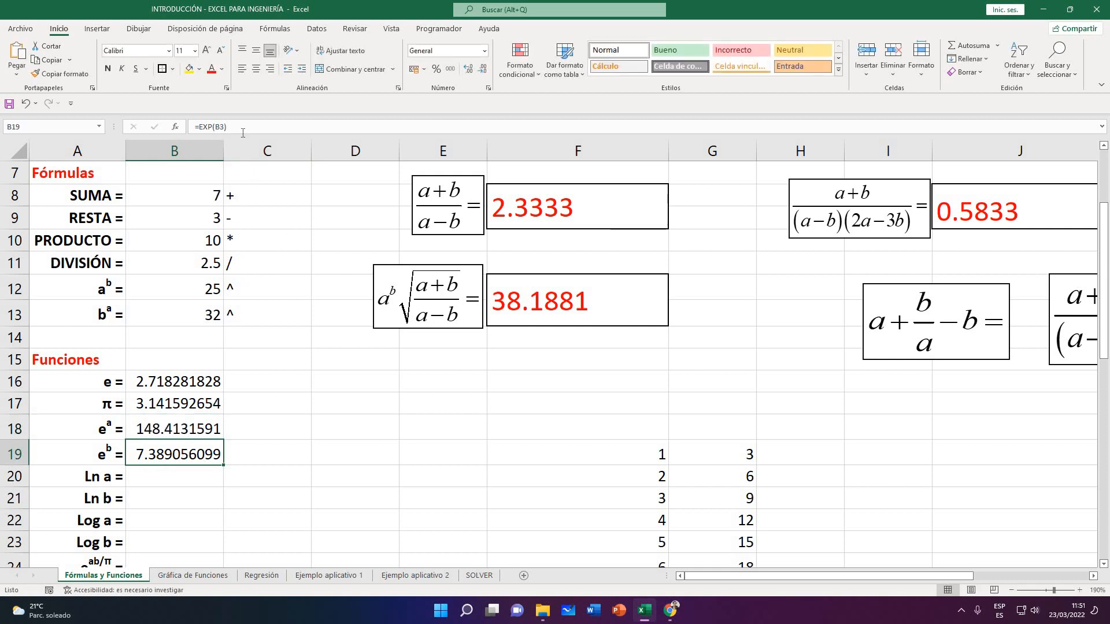
pyautogui.click(243, 133)
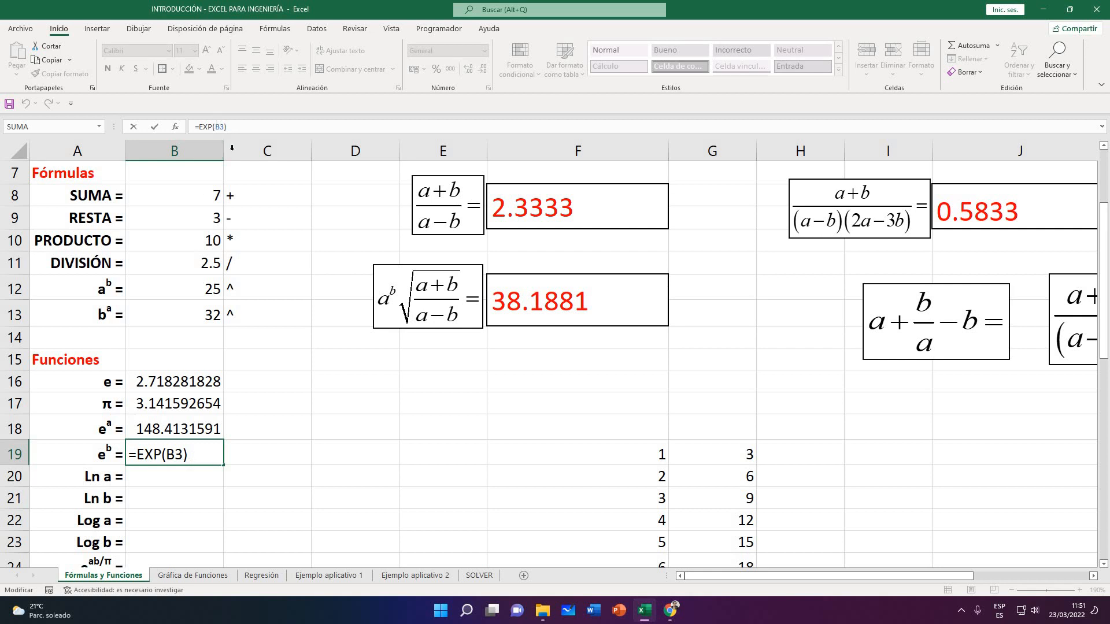
pyautogui.press('Return')
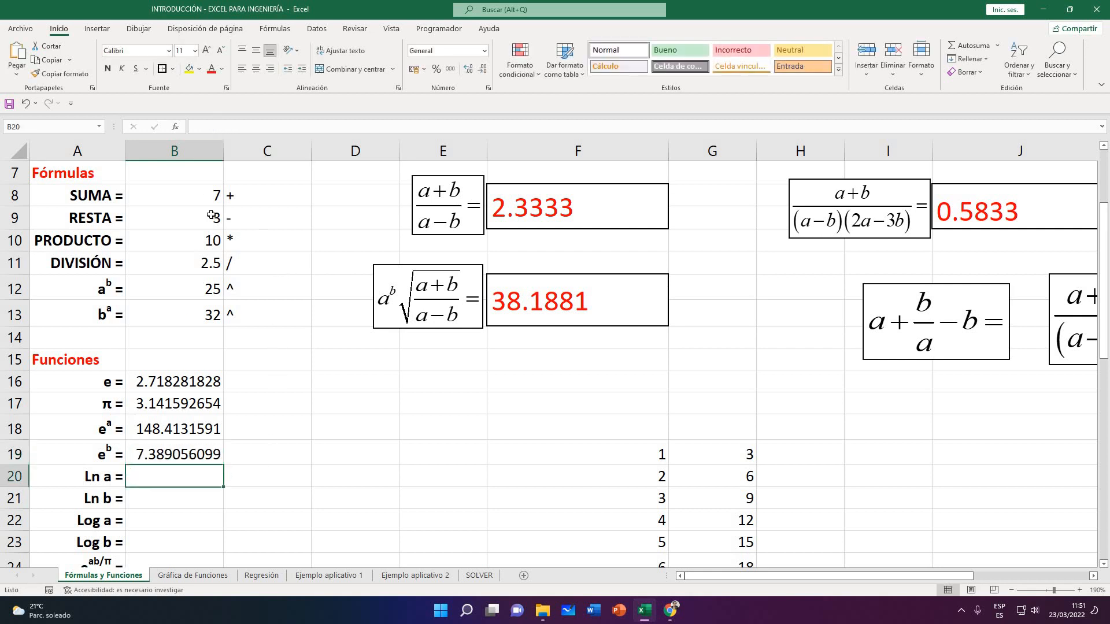
pyautogui.scroll(2, 210, 212)
pyautogui.click(129, 219)
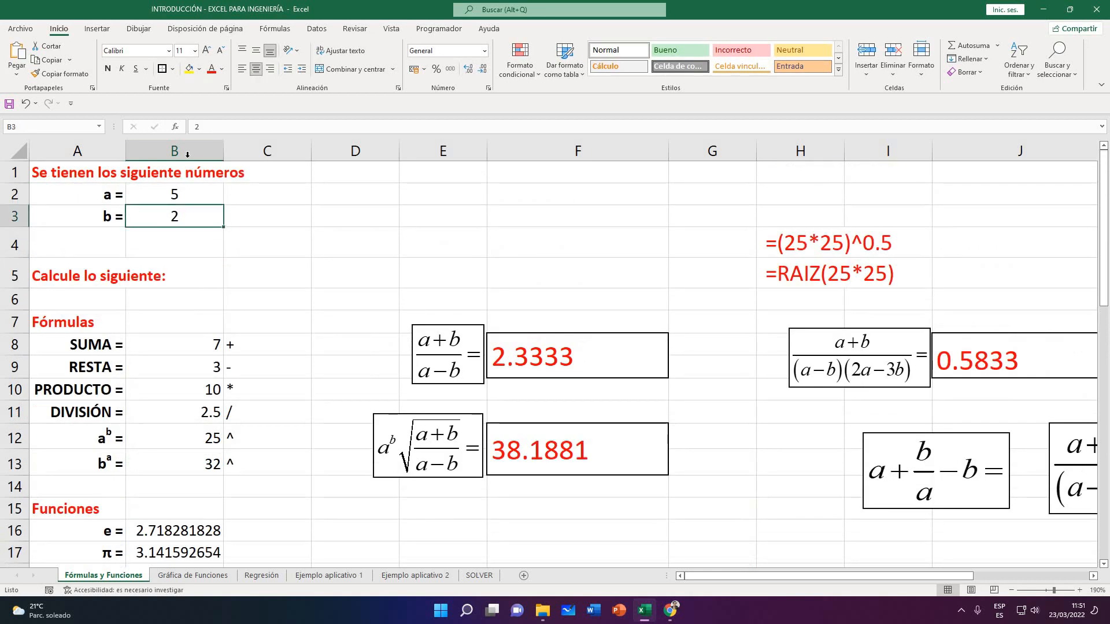
pyautogui.scroll(-3, 250, 306)
# Clear B19 and re-enter its exponential manually as =EXP(B3), referencing the value of b
pyautogui.click(192, 386)
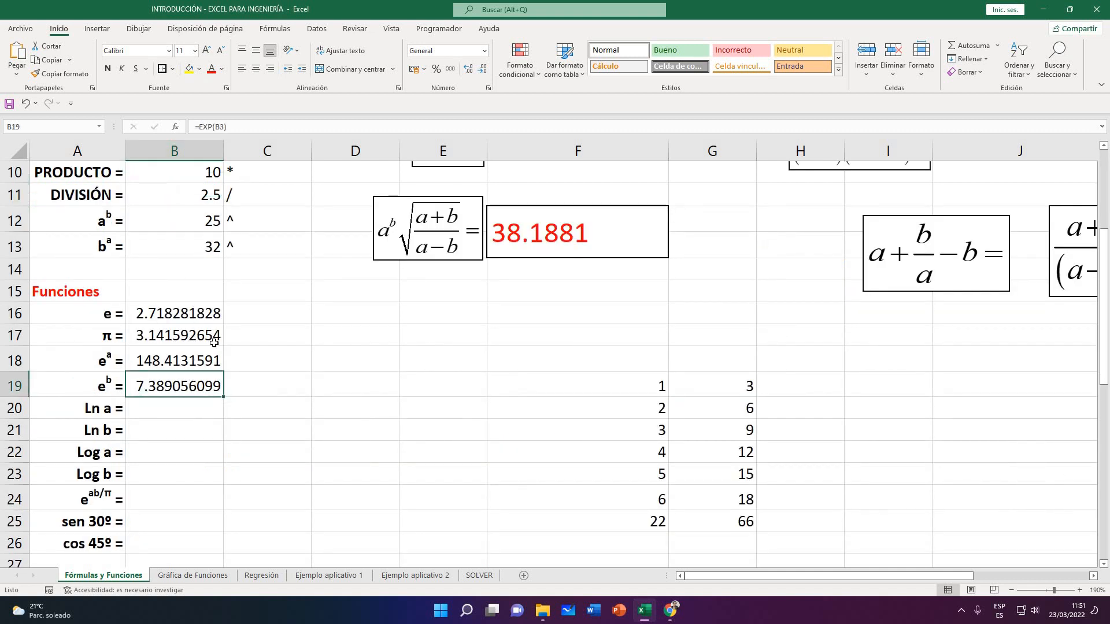
pyautogui.press('Delete')
pyautogui.write('=')
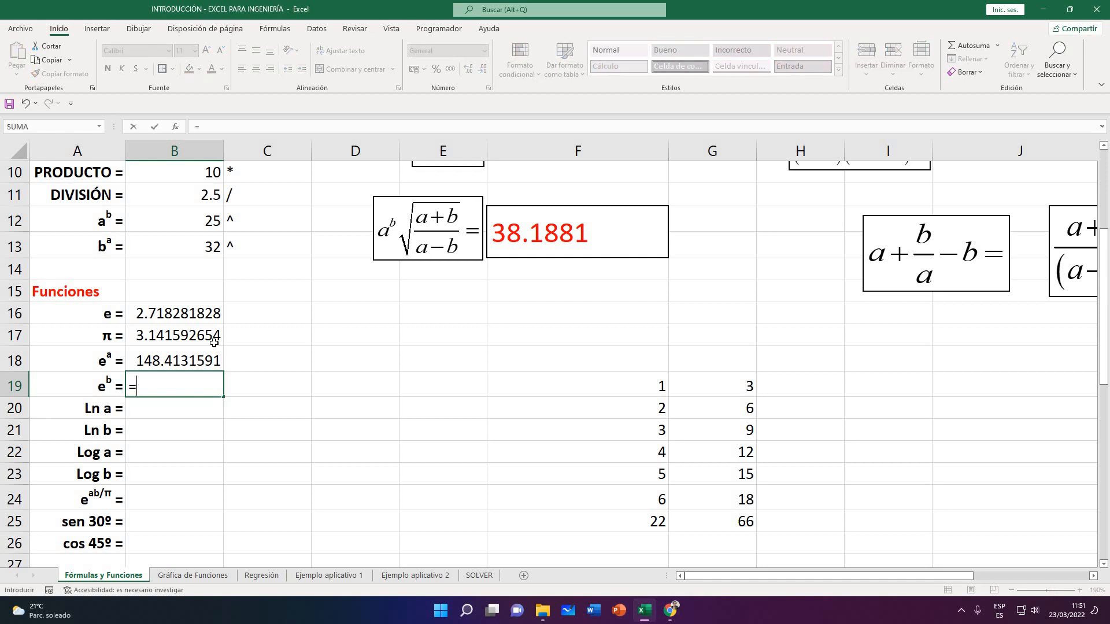
pyautogui.write('EXP')
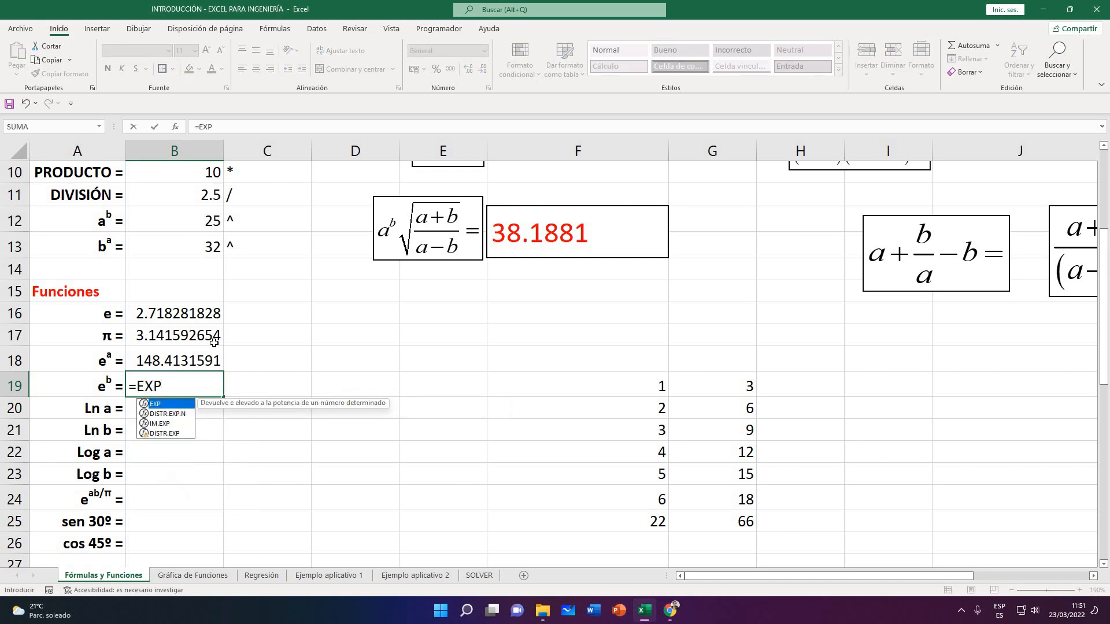
pyautogui.write('(')
pyautogui.scroll(2, 201, 245)
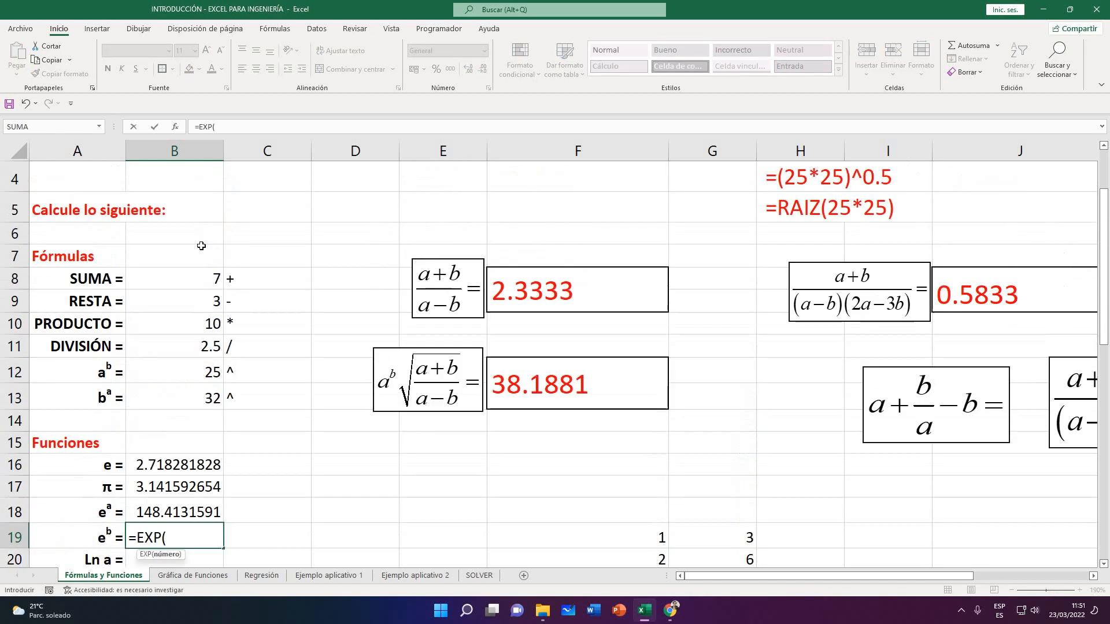
pyautogui.scroll(1, 201, 246)
pyautogui.click(184, 224)
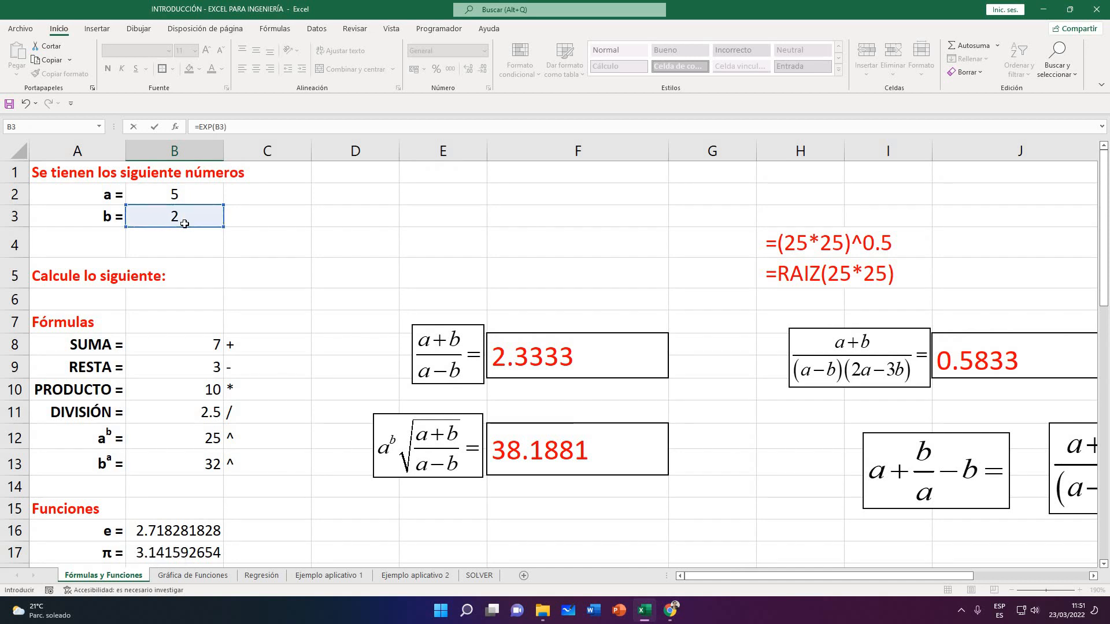
pyautogui.press('Return')
# Autofill the exponential formula from B18 into B19 again and check the formula in B19
pyautogui.press('Up')
pyautogui.press('Up')
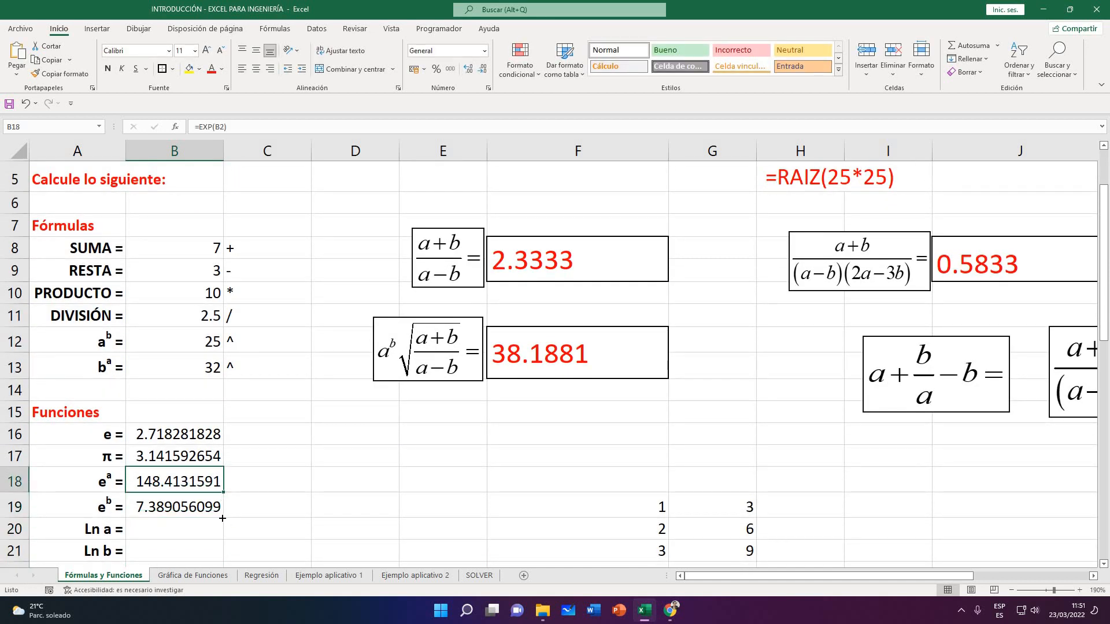
pyautogui.moveTo(223, 492); pyautogui.dragTo(195, 512)
pyautogui.click(166, 507)
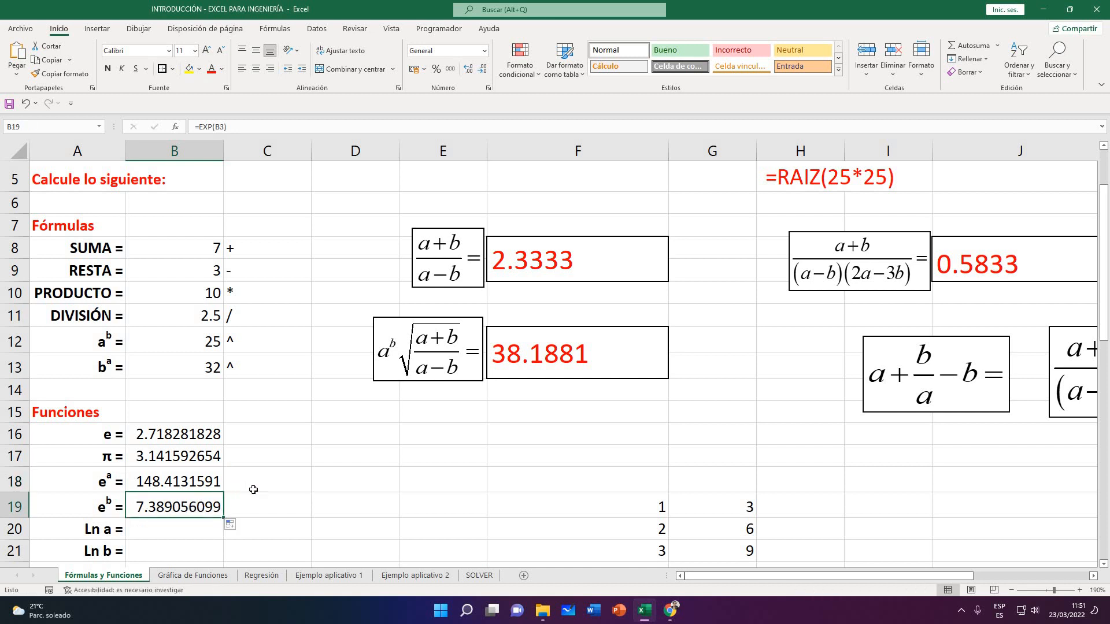
# Look over the logarithm rows from Ln a to Log b and the completed exponential in B18
pyautogui.scroll(-1, 175, 477)
pyautogui.click(149, 453)
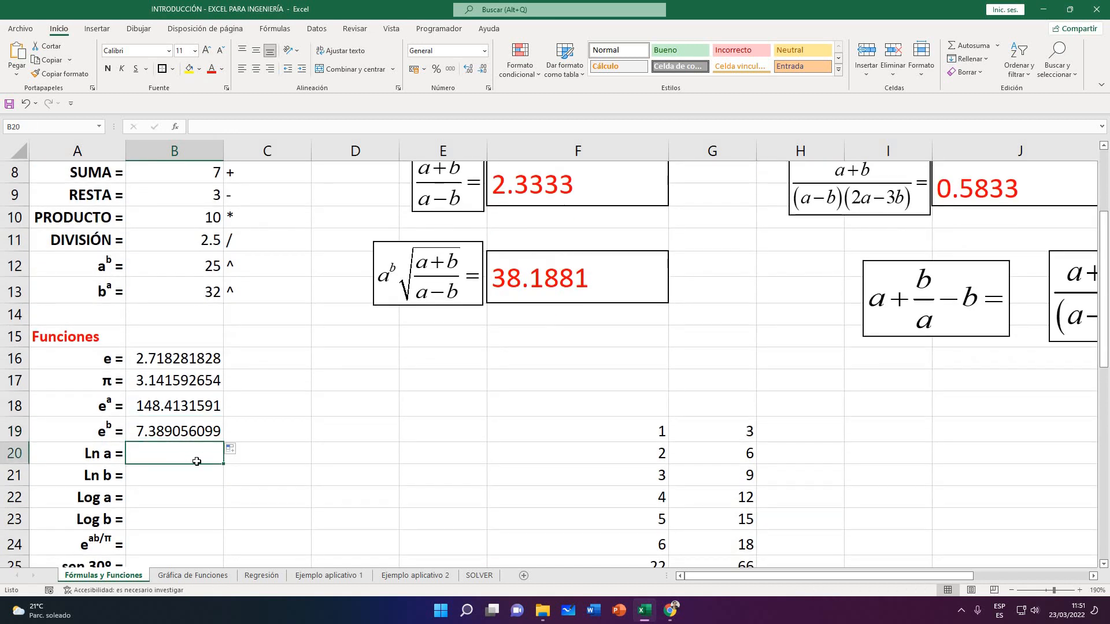
pyautogui.scroll(-1, 232, 483)
pyautogui.scroll(1, 234, 479)
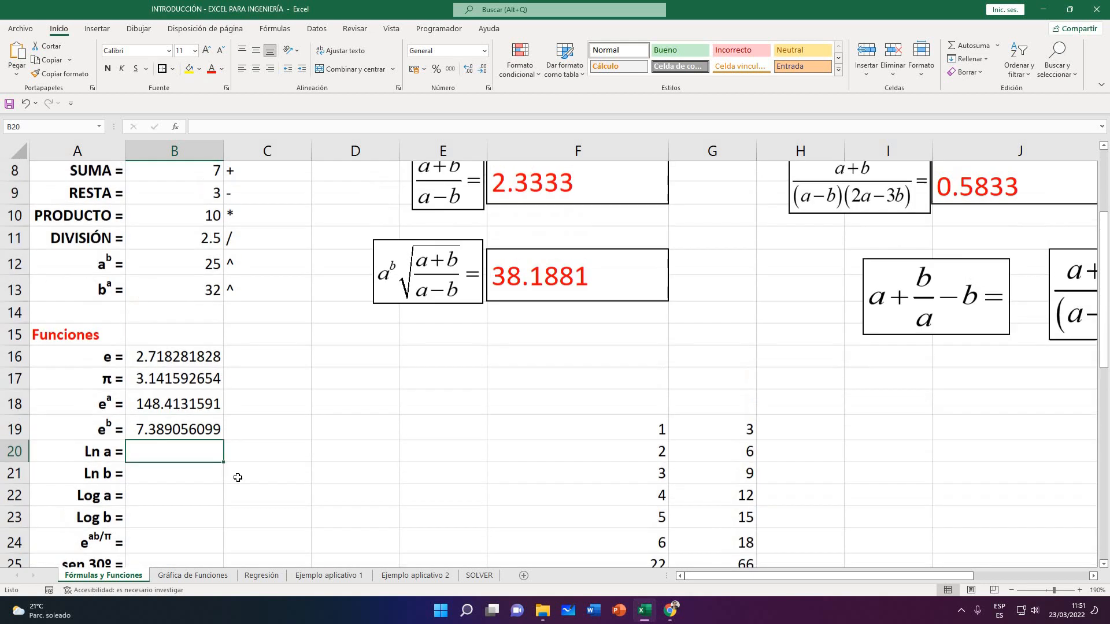
pyautogui.scroll(-1, 252, 453)
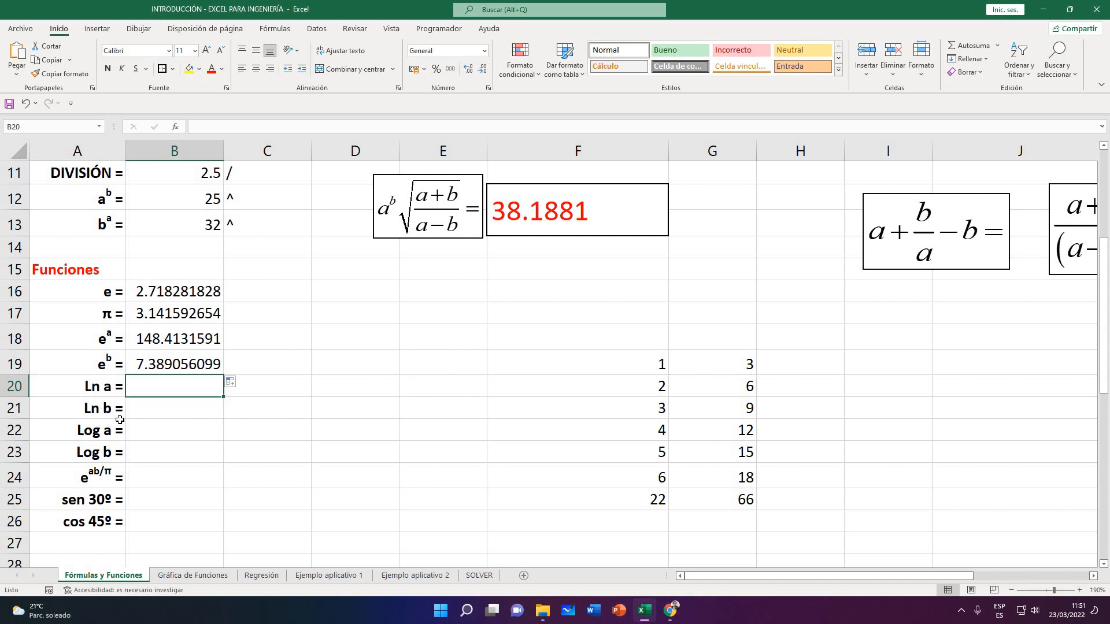
pyautogui.click(104, 432)
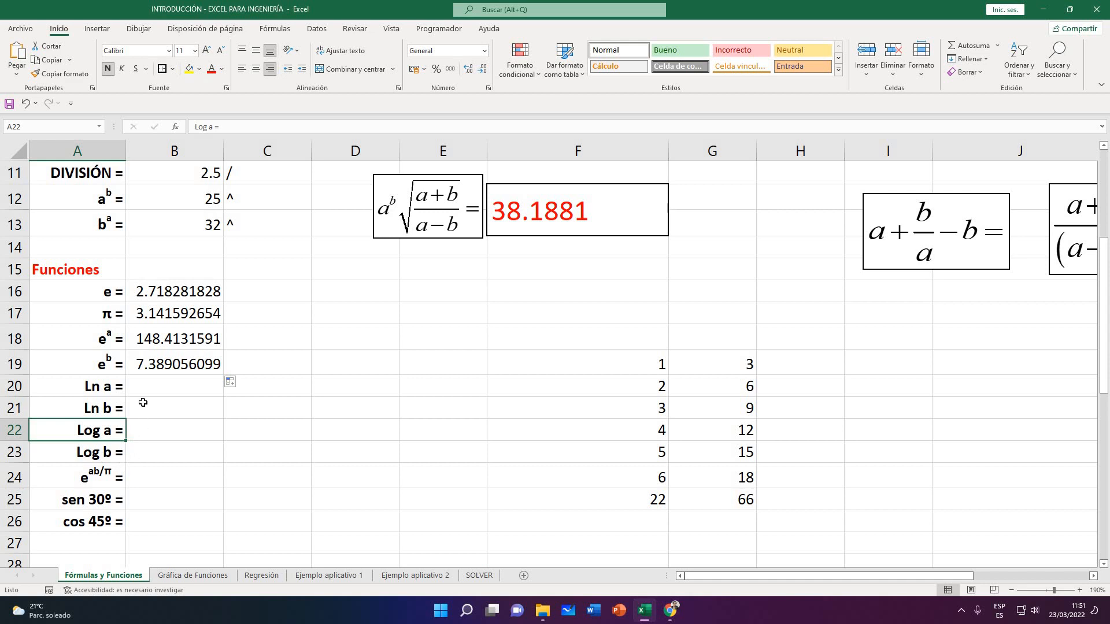
pyautogui.click(181, 402)
pyautogui.click(187, 389)
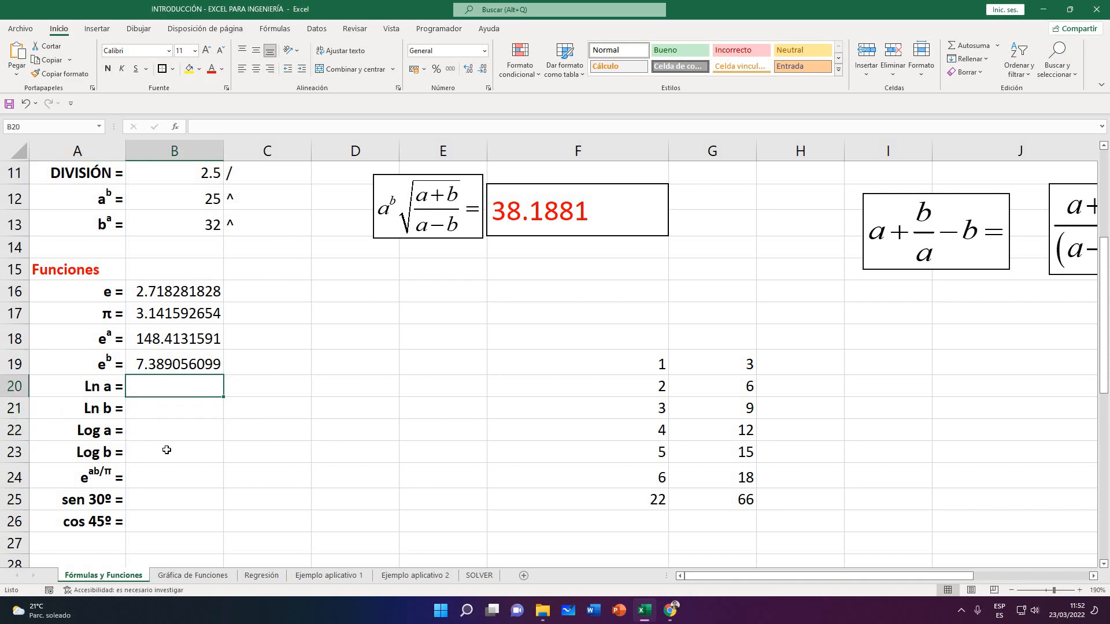
pyautogui.scroll(1, 174, 454)
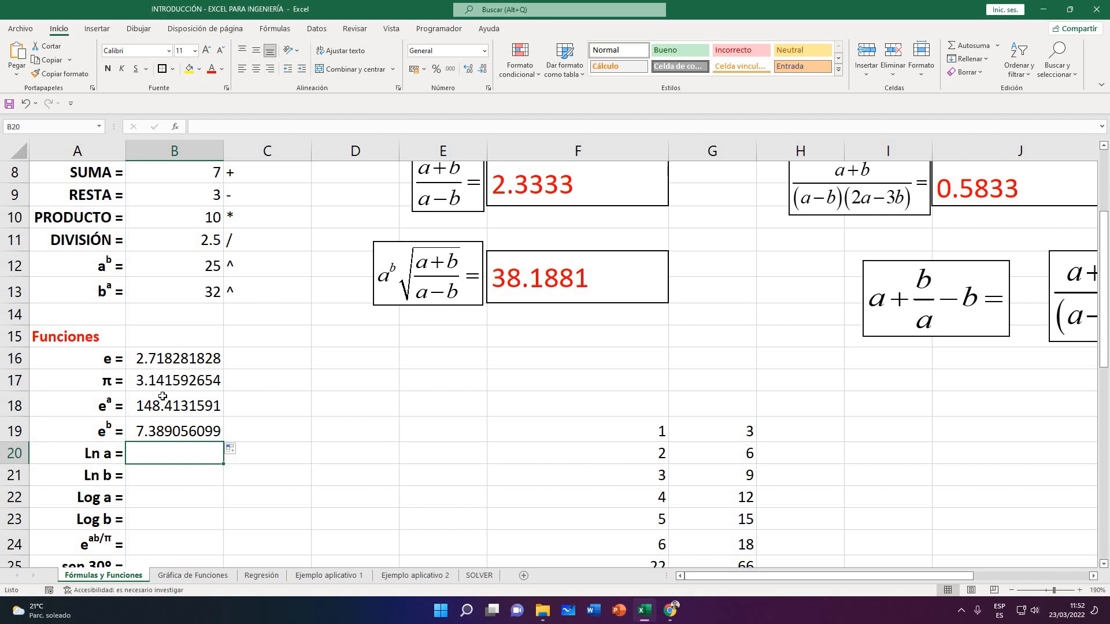
pyautogui.click(194, 408)
# Calculate the natural logarithm of a in B20 with the formula =LN(B2)
pyautogui.click(162, 454)
pyautogui.write('=')
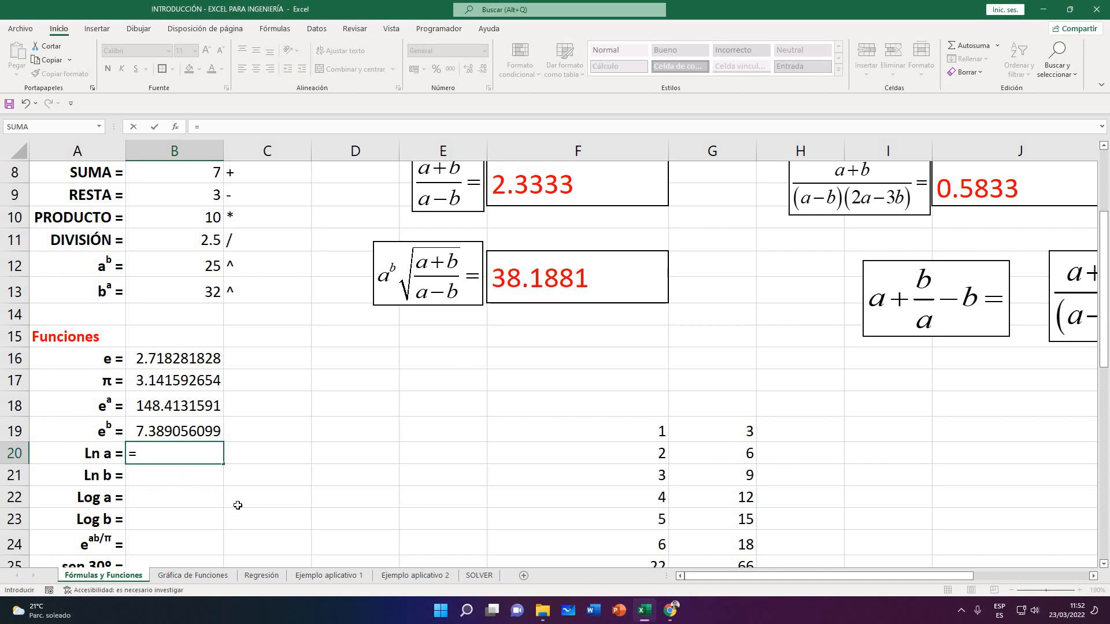
pyautogui.write('LN')
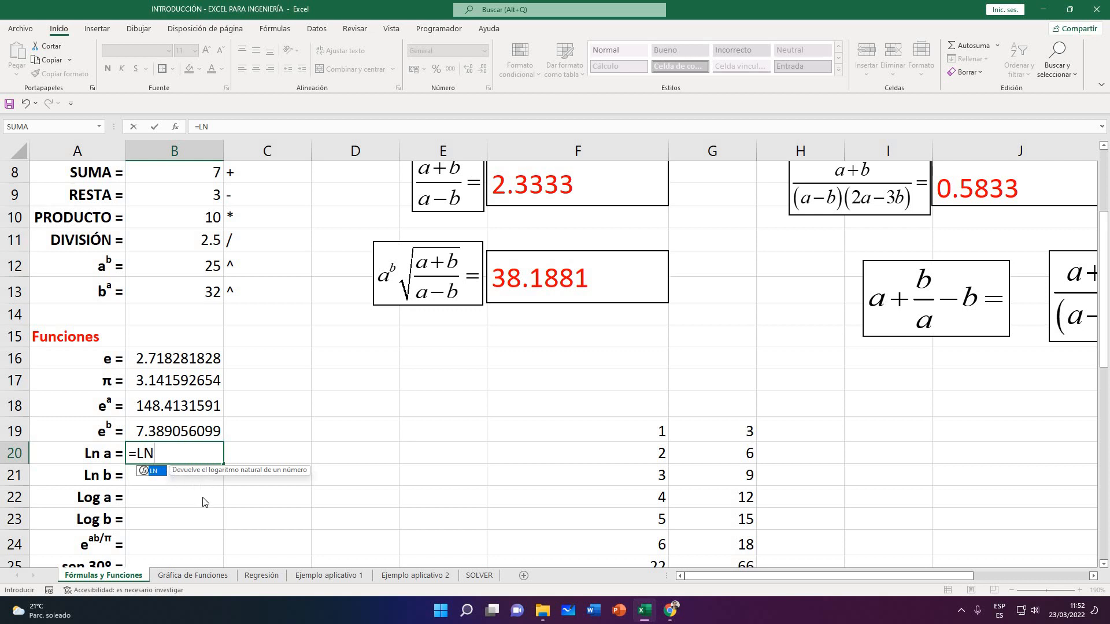
pyautogui.press('BackSpace')
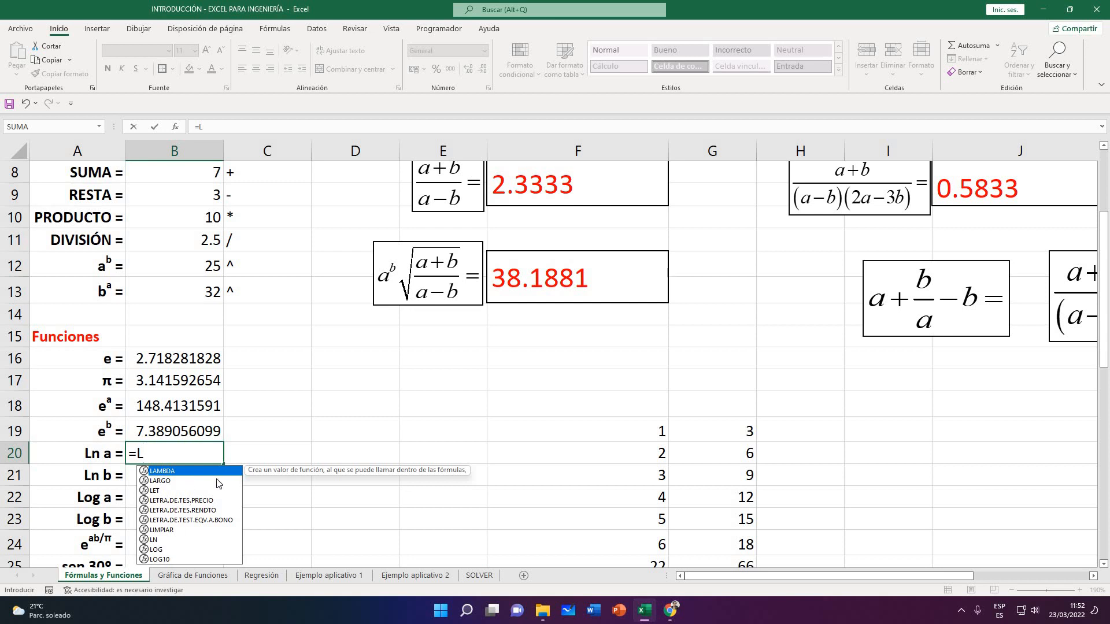
pyautogui.write('N')
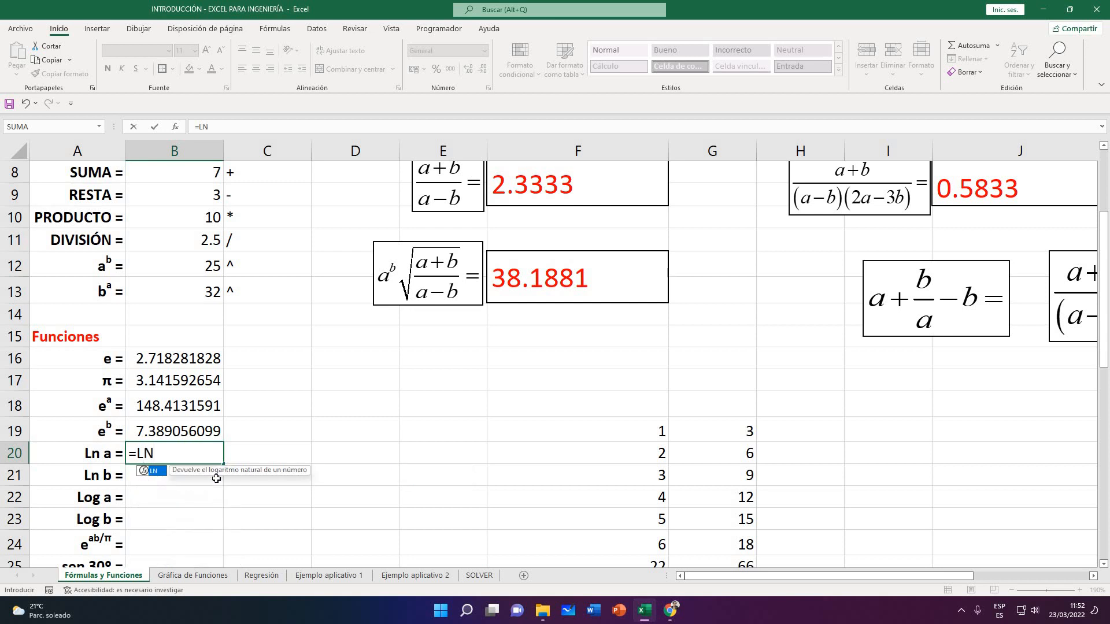
pyautogui.write('(')
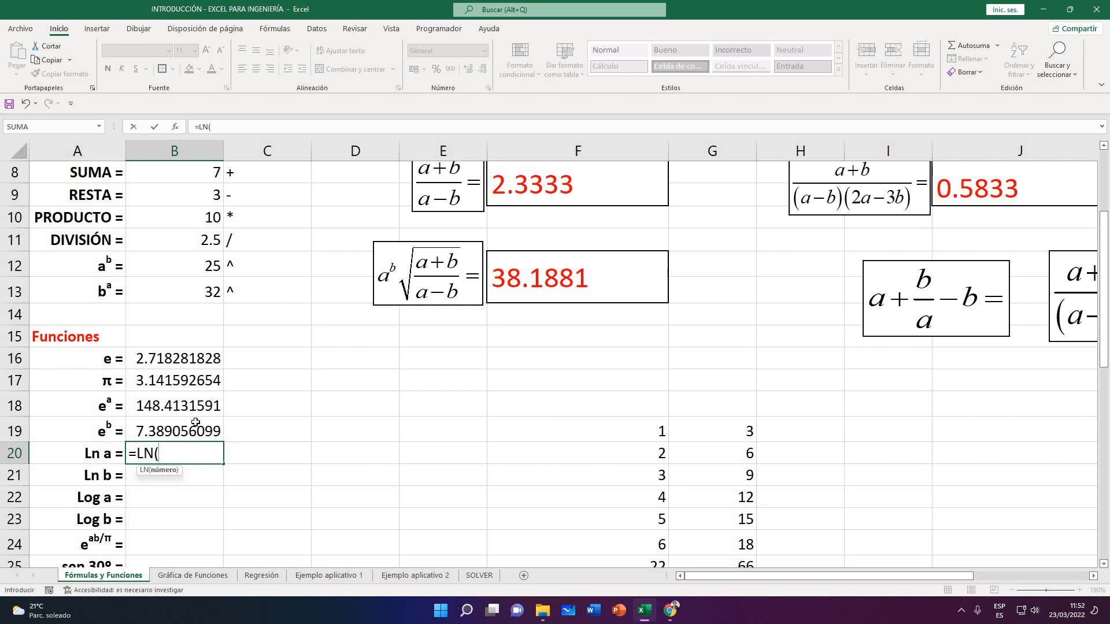
pyautogui.scroll(3, 185, 295)
pyautogui.click(176, 197)
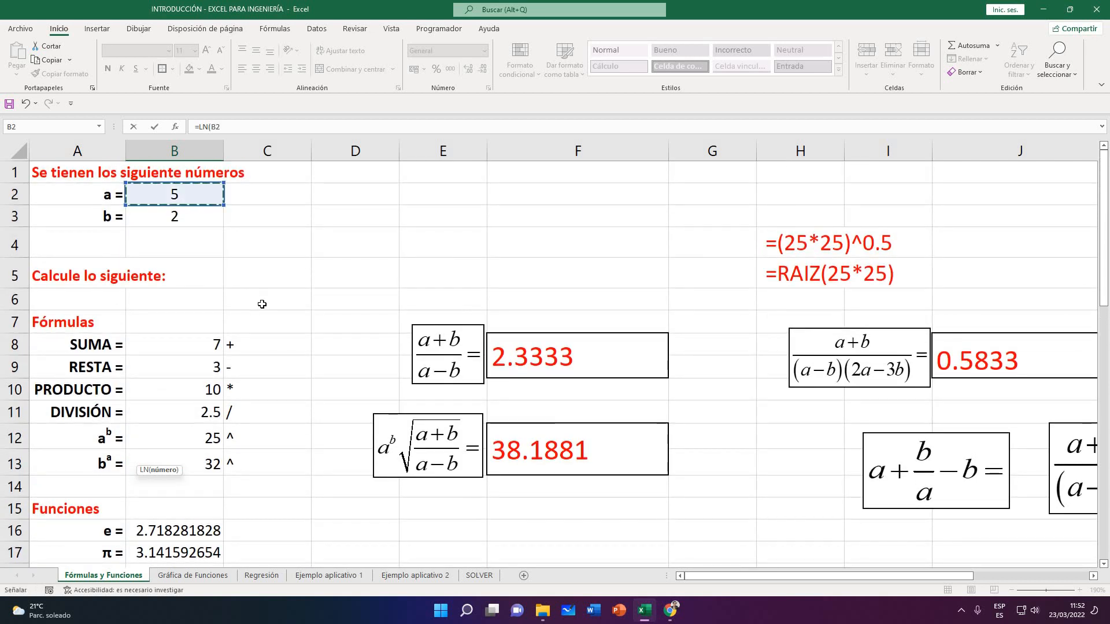
pyautogui.scroll(-3, 262, 306)
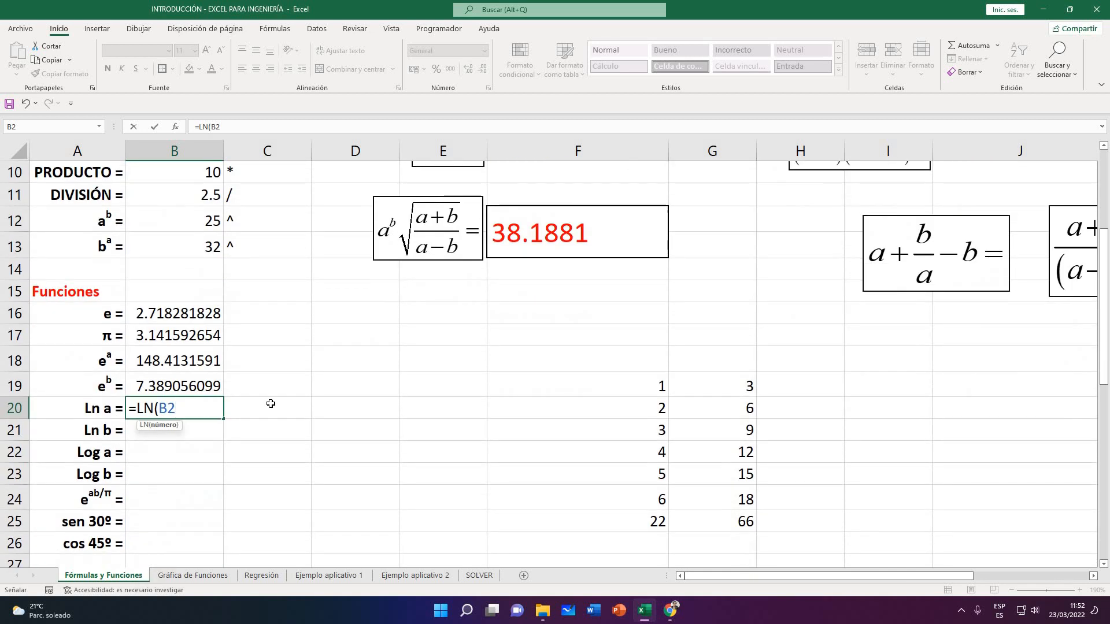
pyautogui.write(')')
pyautogui.press('Return')
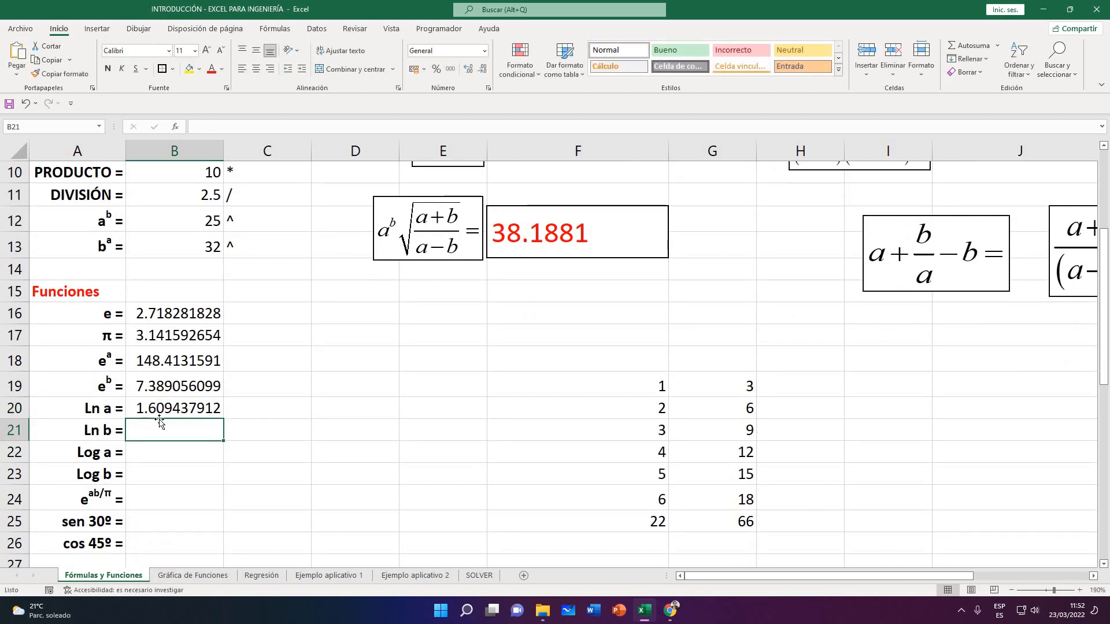
# Autofill the natural logarithm formula from B20 into B21 and check that the copied formula references b in B3
pyautogui.press('Up')
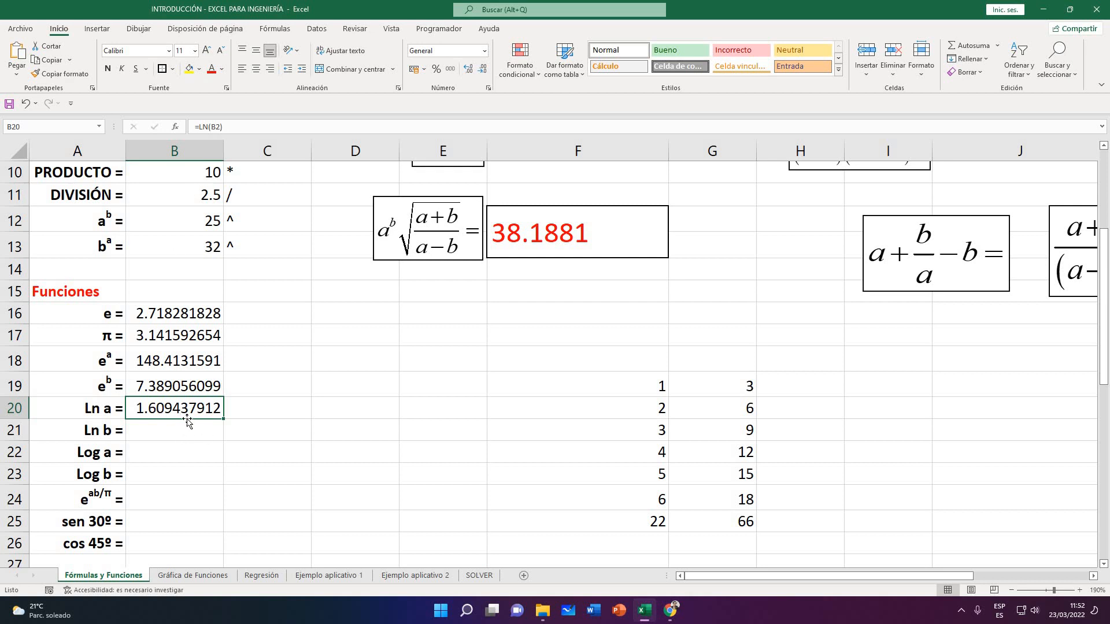
pyautogui.scroll(1, 201, 453)
pyautogui.click(165, 500)
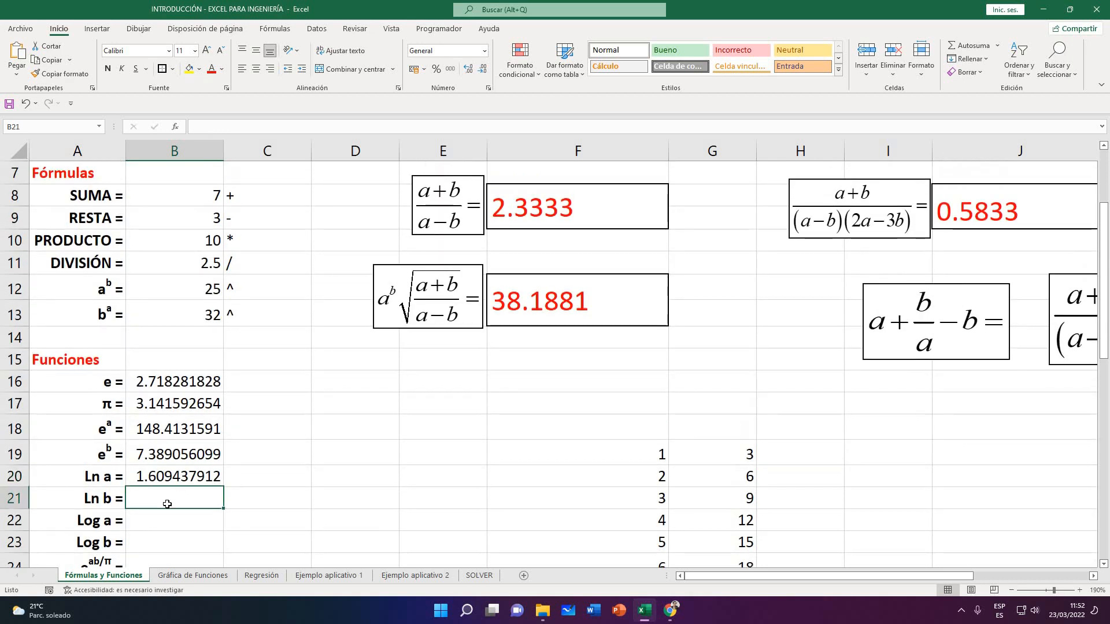
pyautogui.click(215, 482)
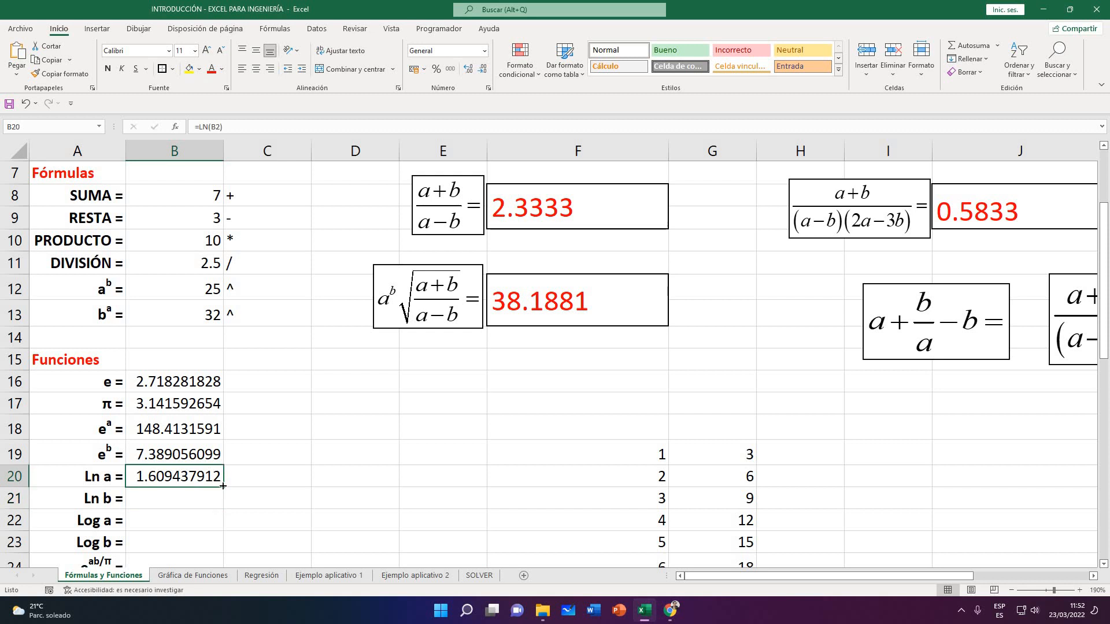
pyautogui.moveTo(222, 489); pyautogui.dragTo(223, 503)
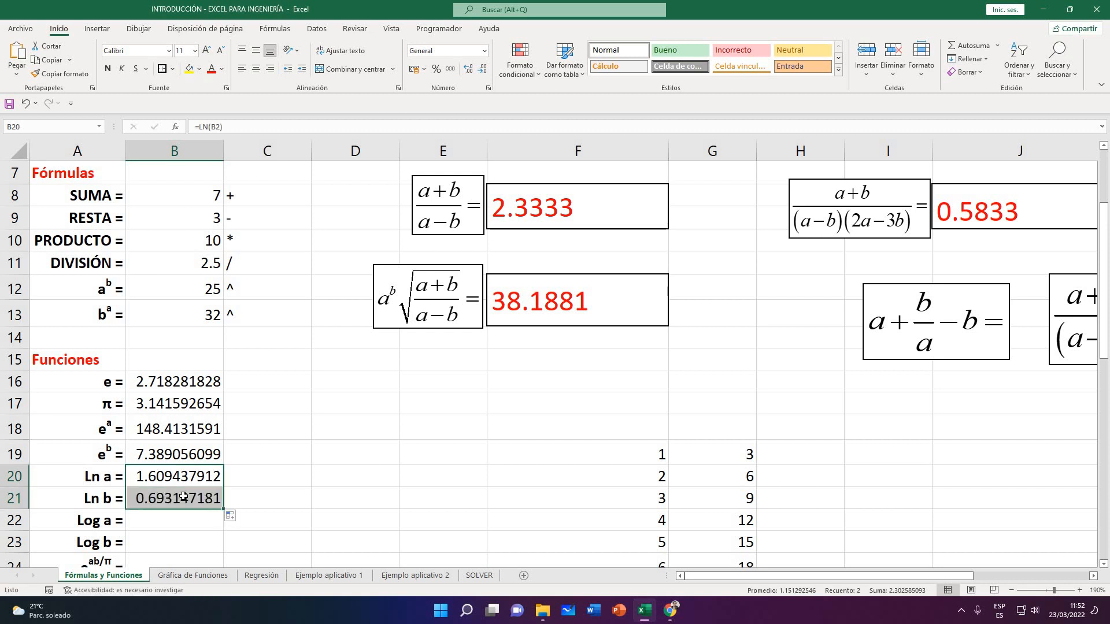
pyautogui.press('Down')
pyautogui.click(226, 129)
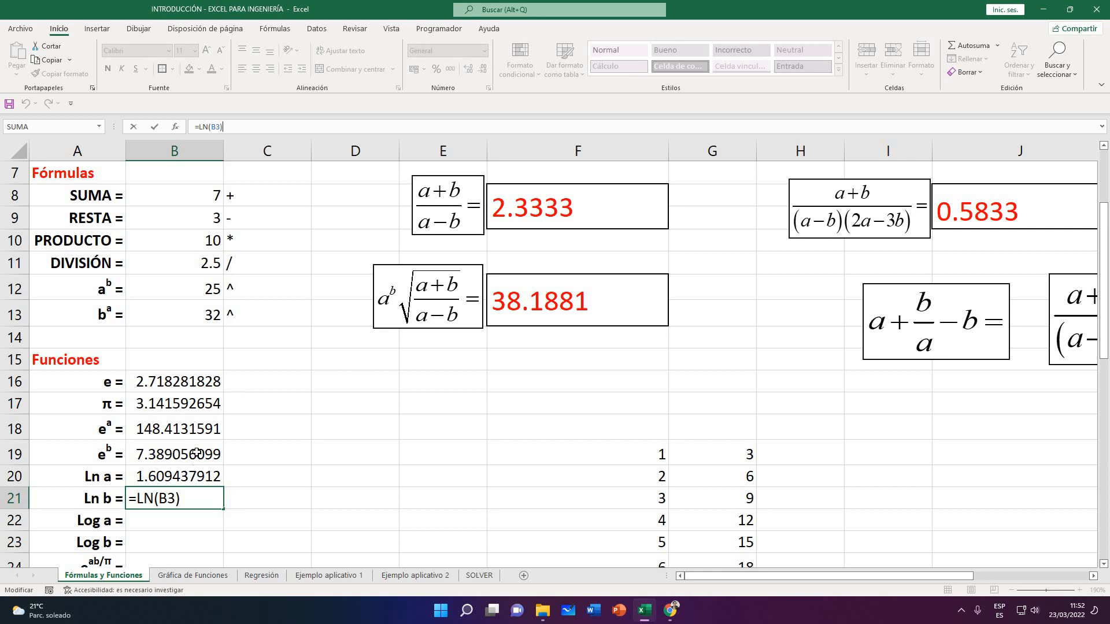
pyautogui.scroll(2, 31, 198)
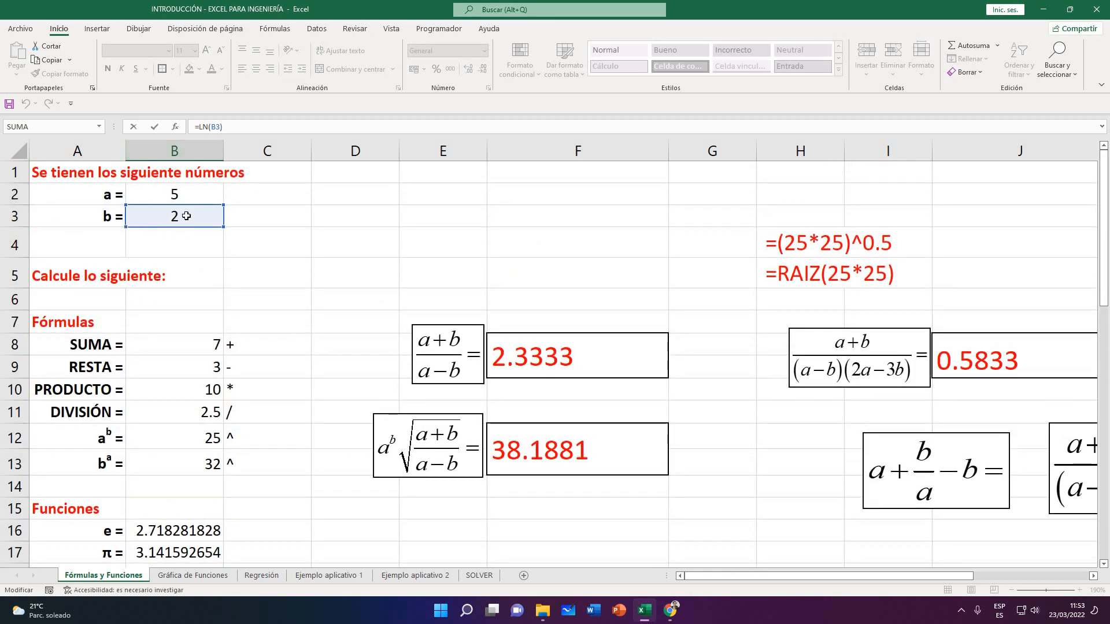
pyautogui.scroll(-5, 216, 302)
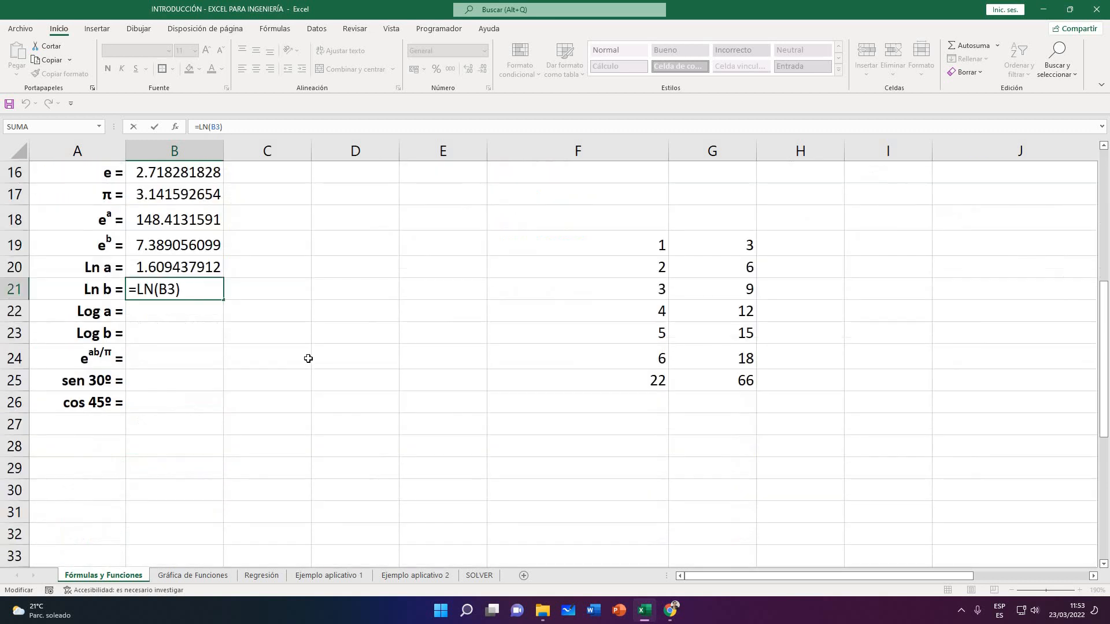
pyautogui.press('Return')
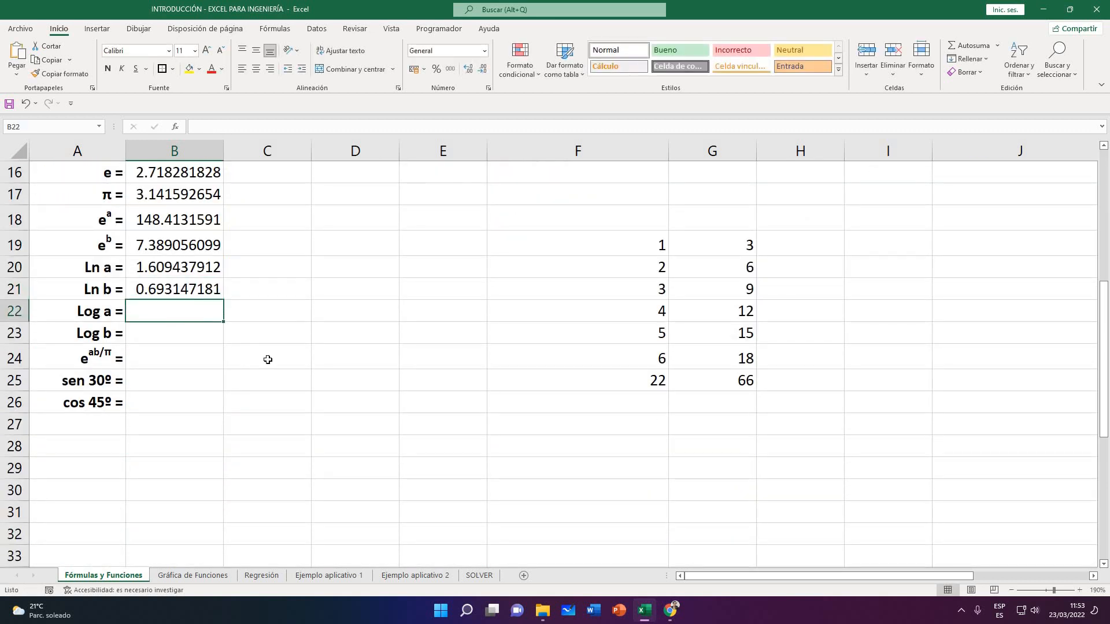
# Calculate the logarithm of a in B22 with the formula =LOG(B2)
pyautogui.write('=L')
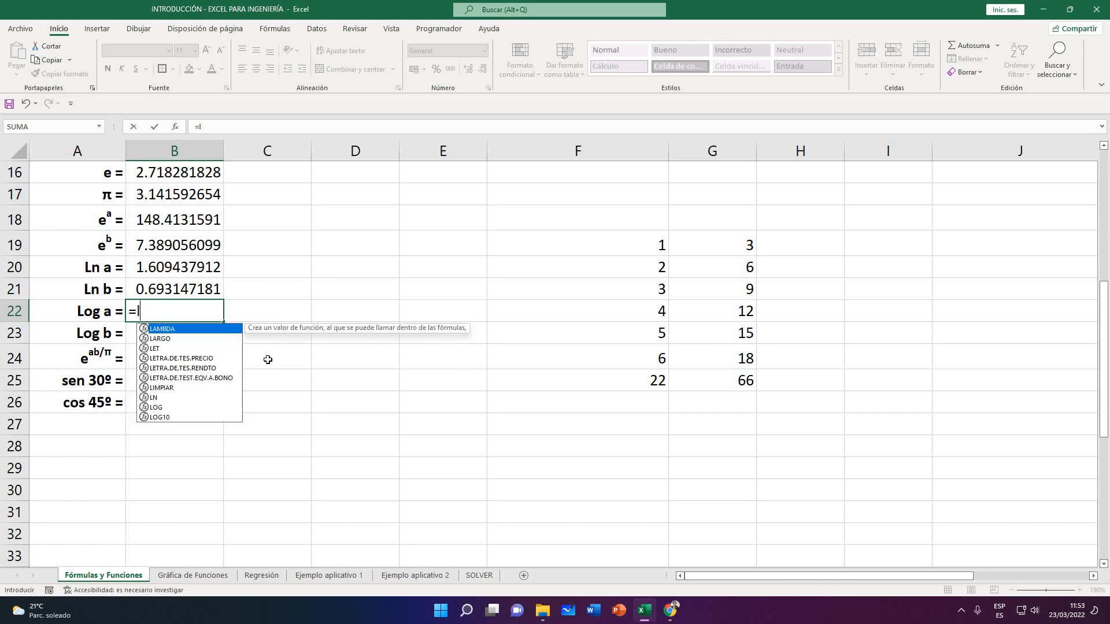
pyautogui.press('BackSpace')
pyautogui.write('LOG')
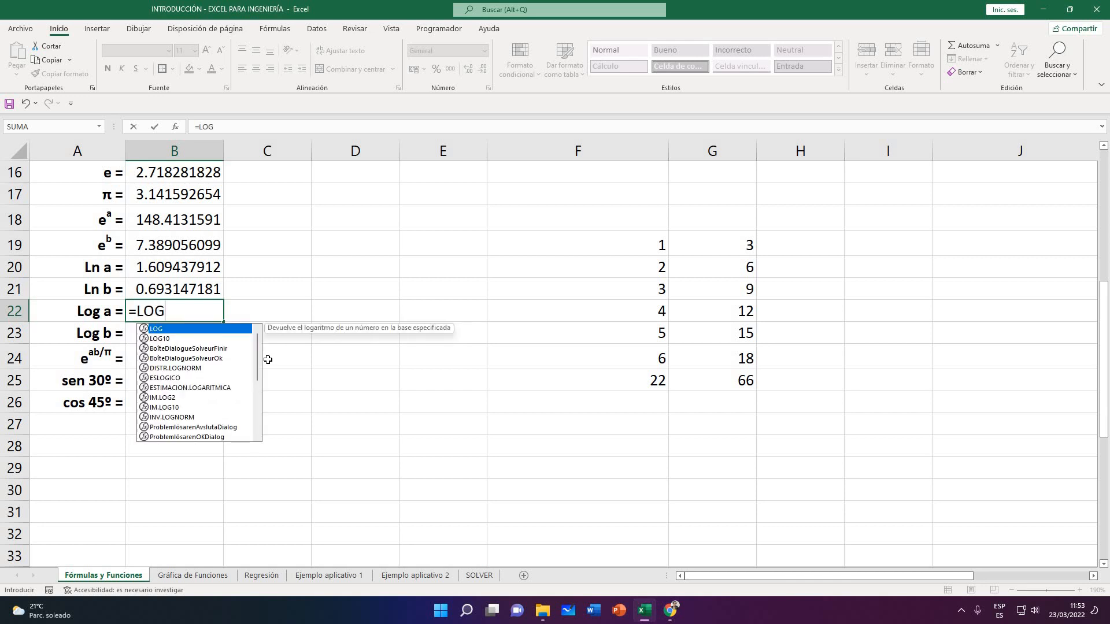
pyautogui.write('(')
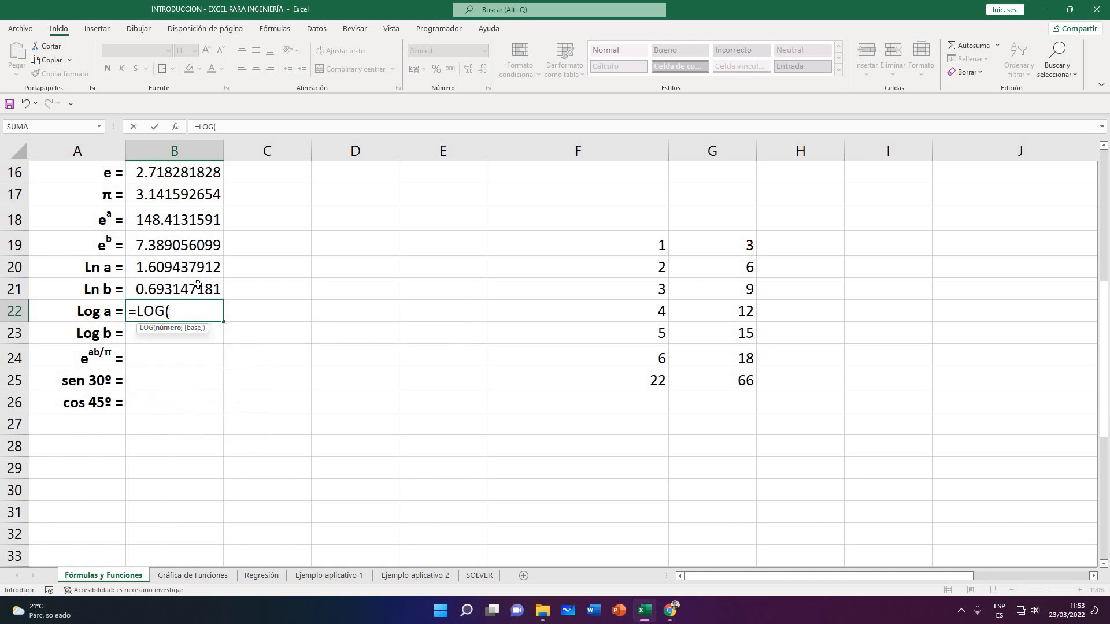
pyautogui.scroll(4, 191, 252)
pyautogui.scroll(1, 191, 253)
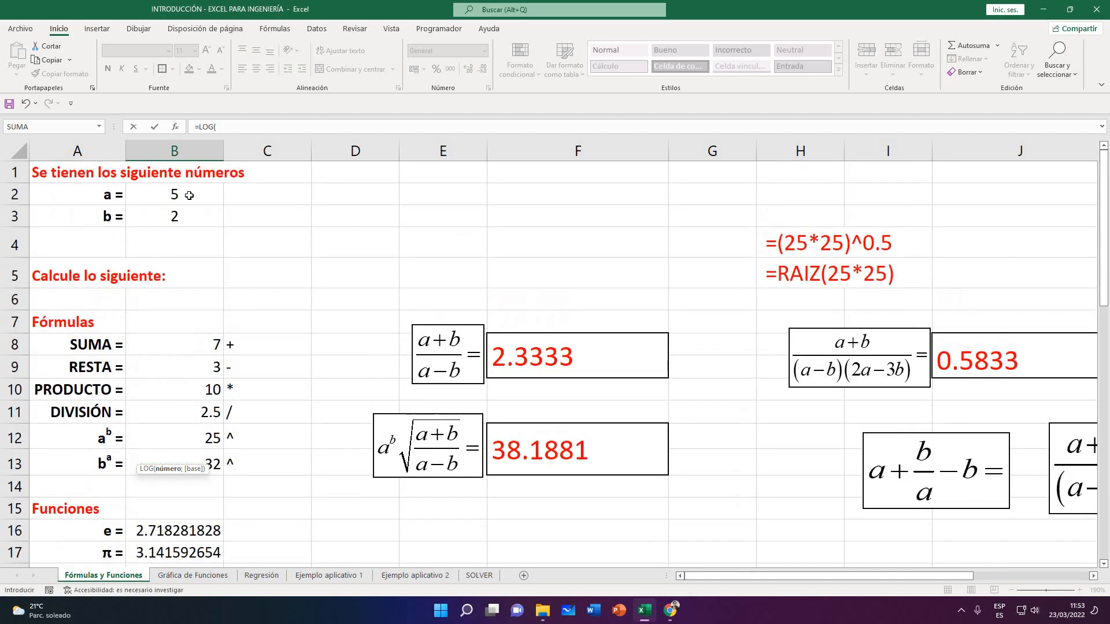
pyautogui.click(189, 196)
pyautogui.write(')')
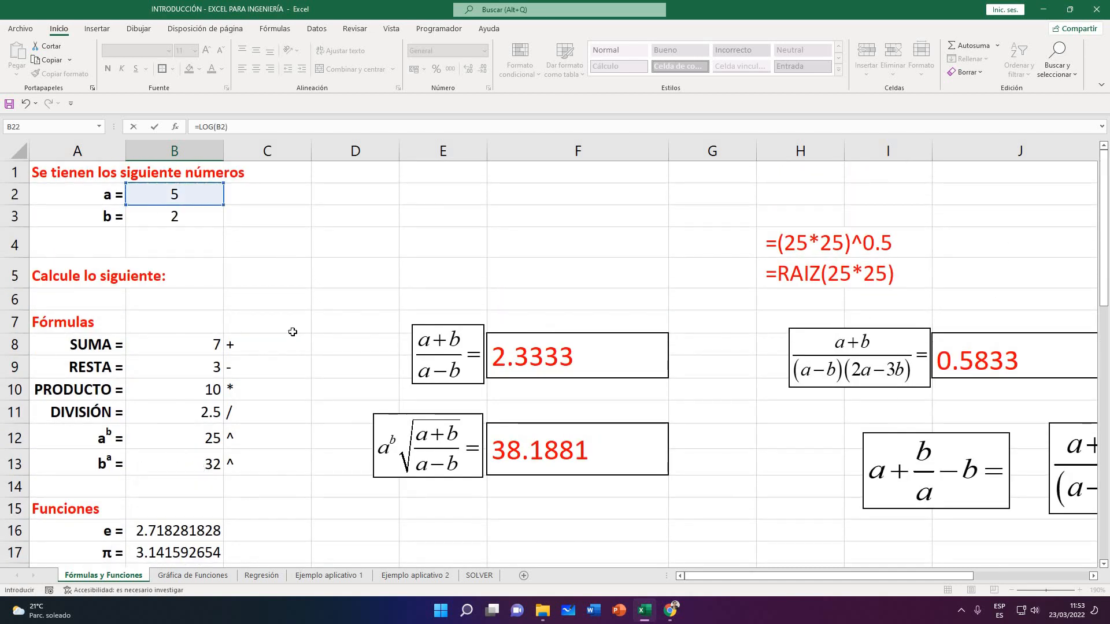
pyautogui.scroll(-3, 298, 335)
pyautogui.press('Return')
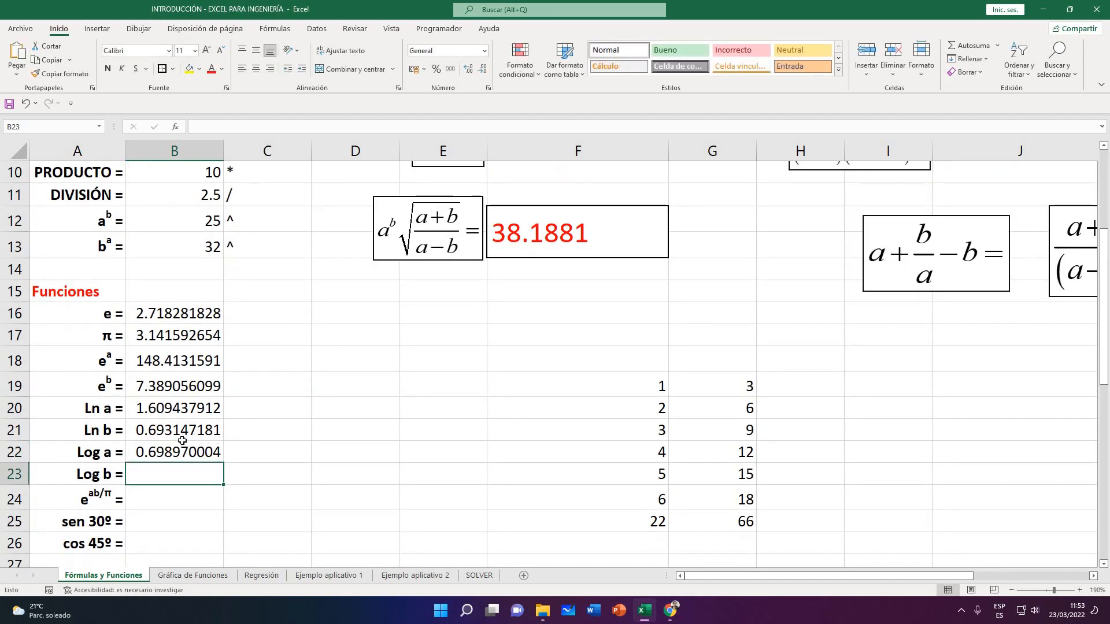
# Autofill the logarithm formula from B22 into B23 to calculate log b, and review the formulas in B19 and B20
pyautogui.click(202, 457)
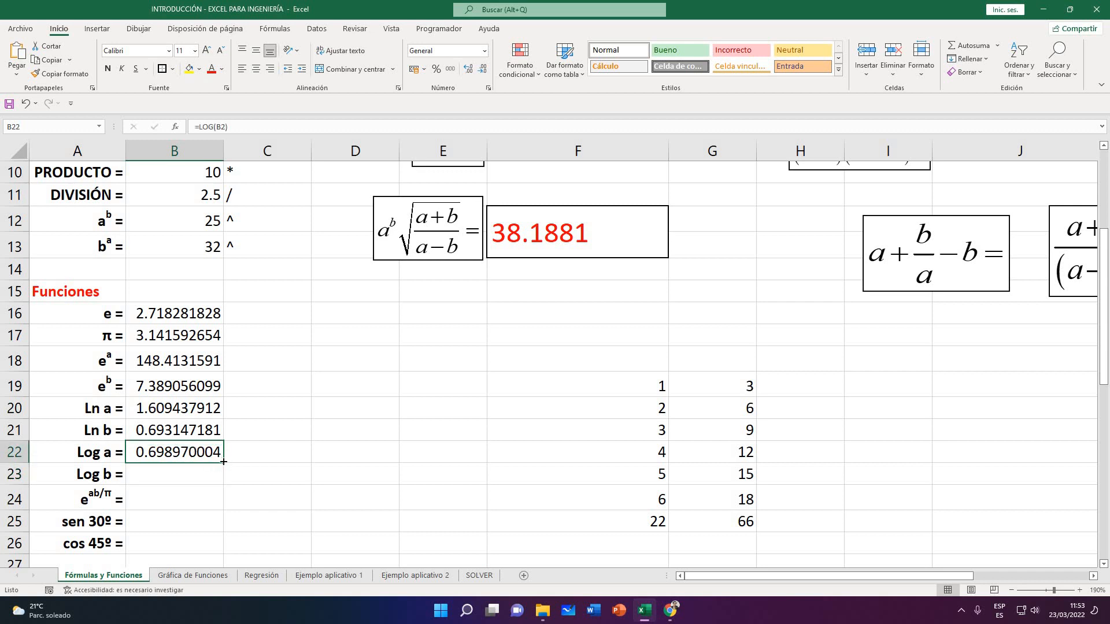
pyautogui.moveTo(224, 463); pyautogui.dragTo(259, 473)
pyautogui.click(243, 474)
pyautogui.click(186, 491)
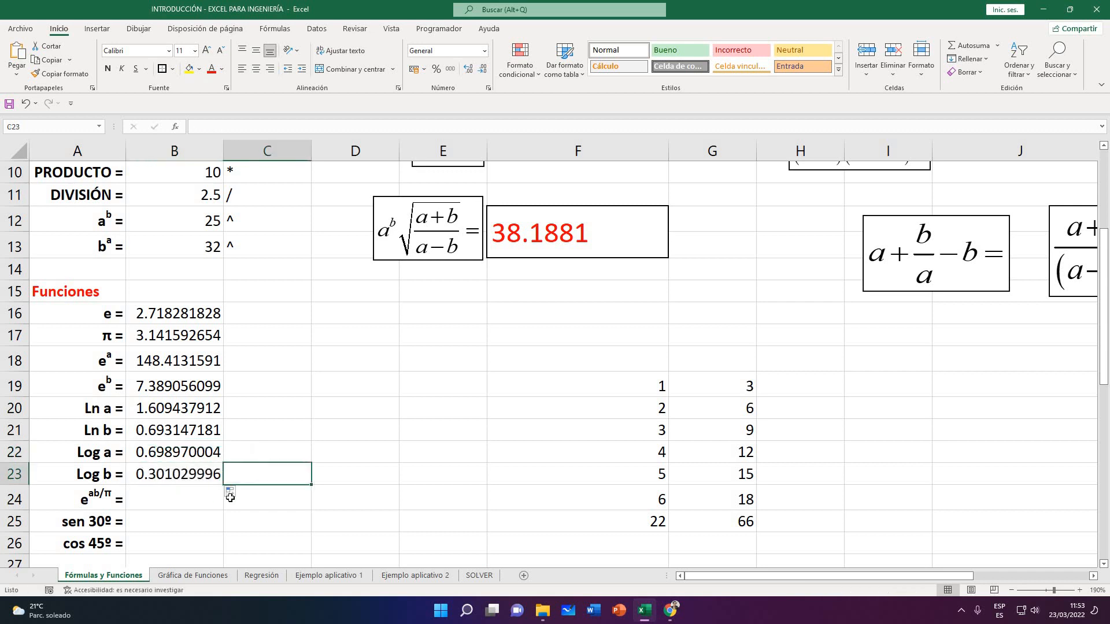
pyautogui.scroll(-1, 243, 451)
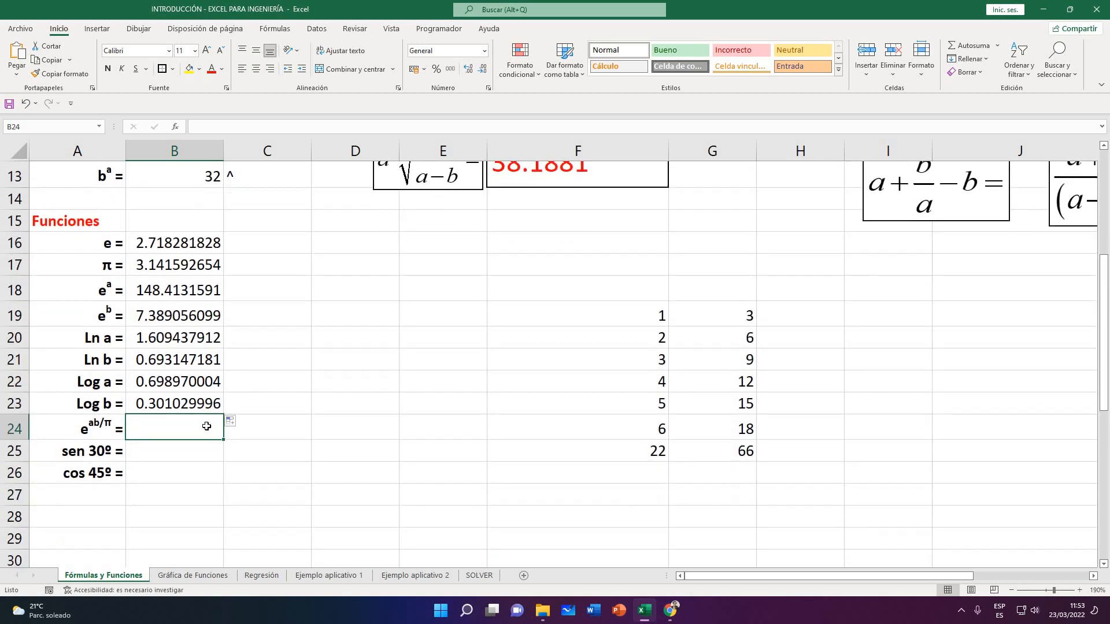
pyautogui.click(166, 315)
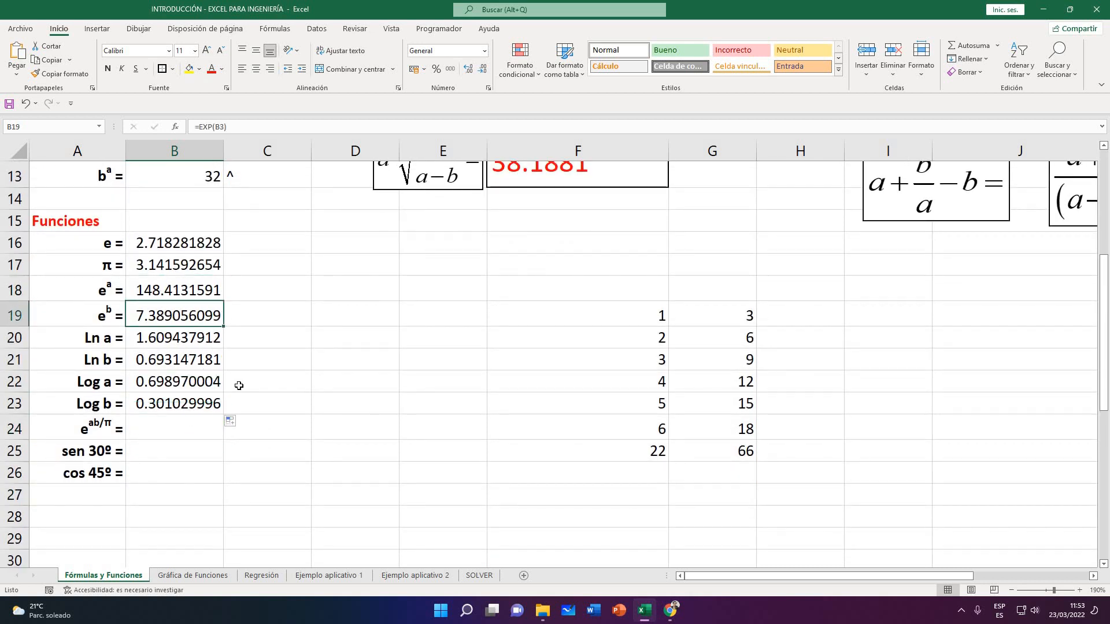
pyautogui.press('Down')
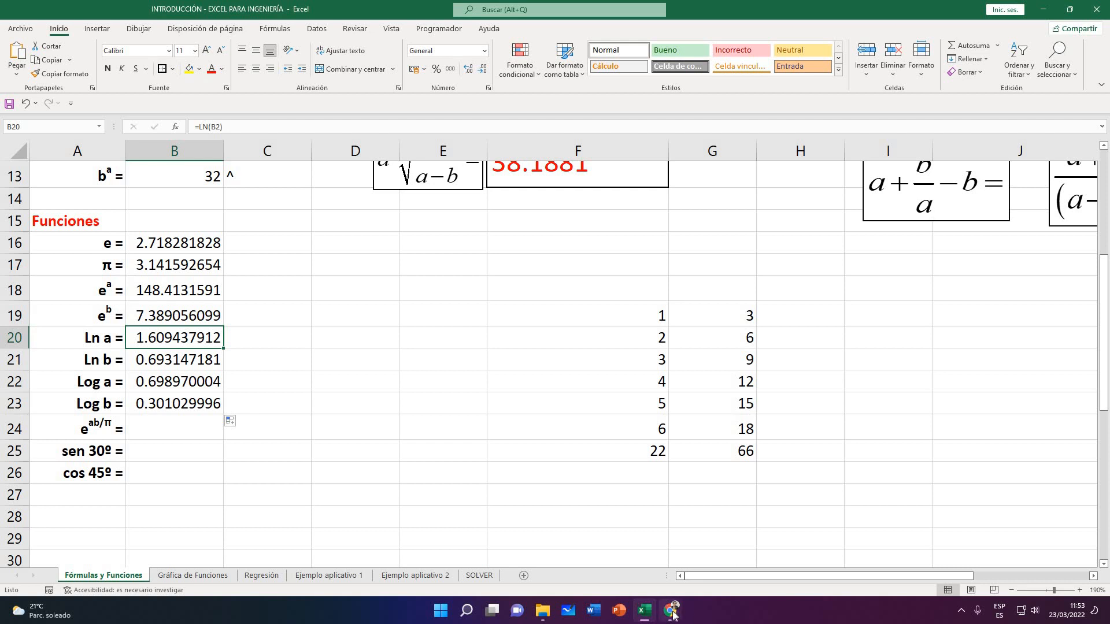
# Switch to the Google Meet call in Chrome, turn on the microphone and check the chat
pyautogui.click(565, 543)
pyautogui.click(489, 575)
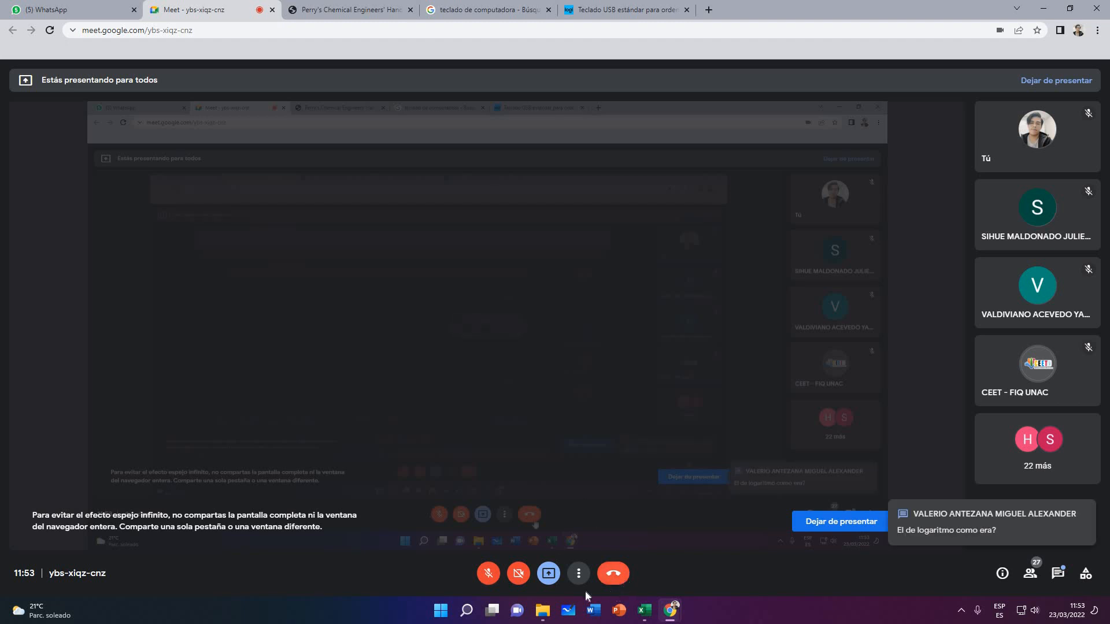
pyautogui.click(488, 575)
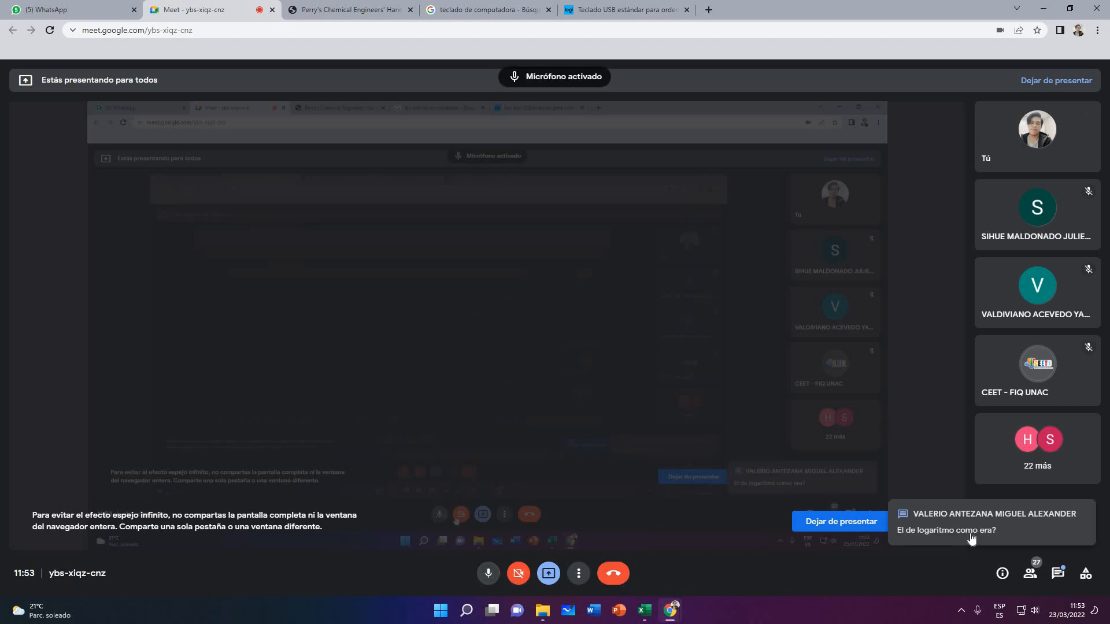
pyautogui.click(1058, 579)
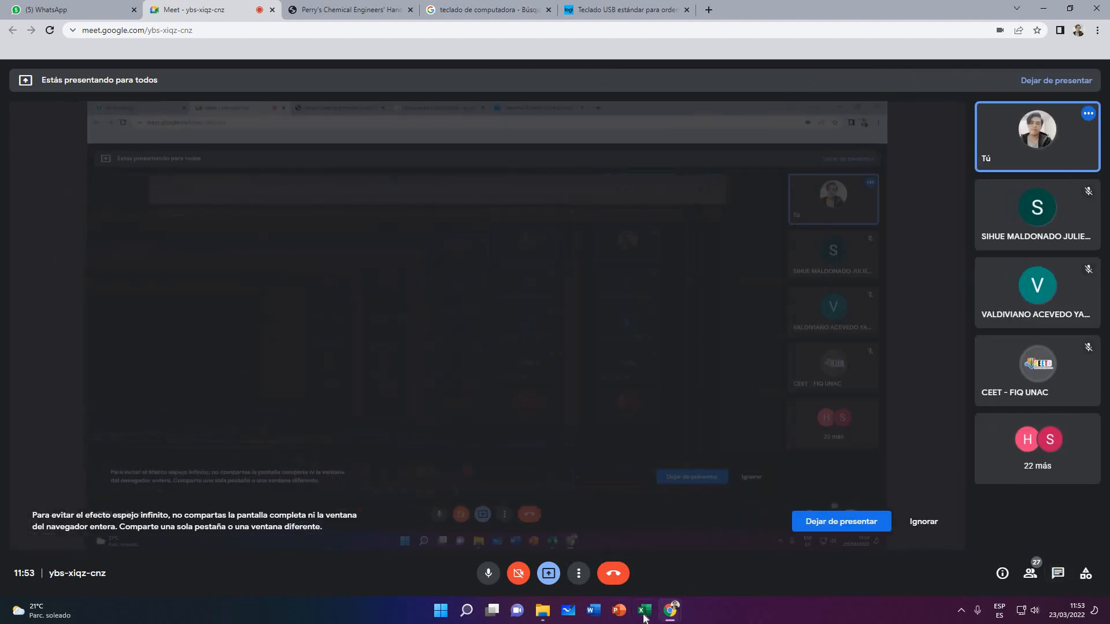
# Return to the Excel workbook and show the log a formula in B22
pyautogui.click(645, 617)
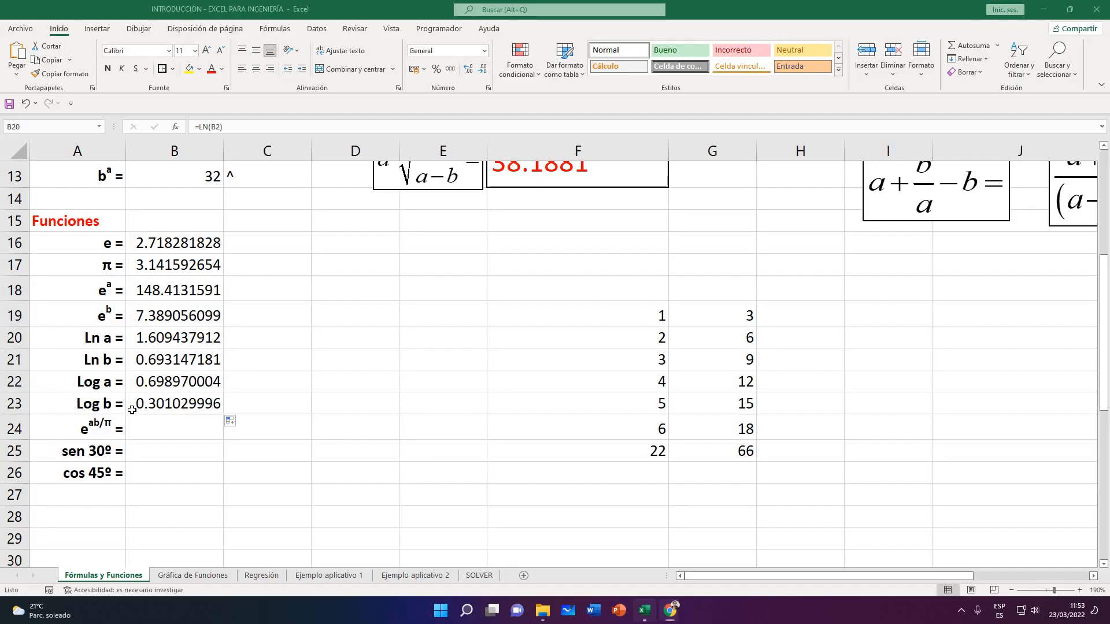
pyautogui.press('Down')
pyautogui.press('Down')
pyautogui.press('Down')
pyautogui.click(138, 381)
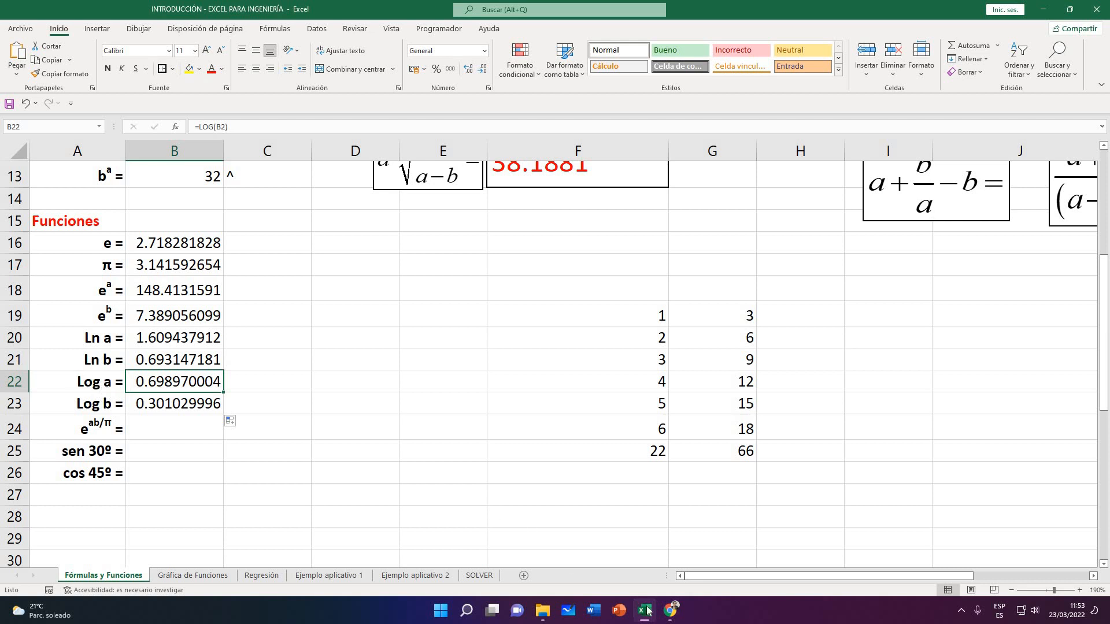
# Check the Google Meet call in Chrome once more and return to the Excel workbook
pyautogui.moveTo(671, 618)
pyautogui.click(601, 555)
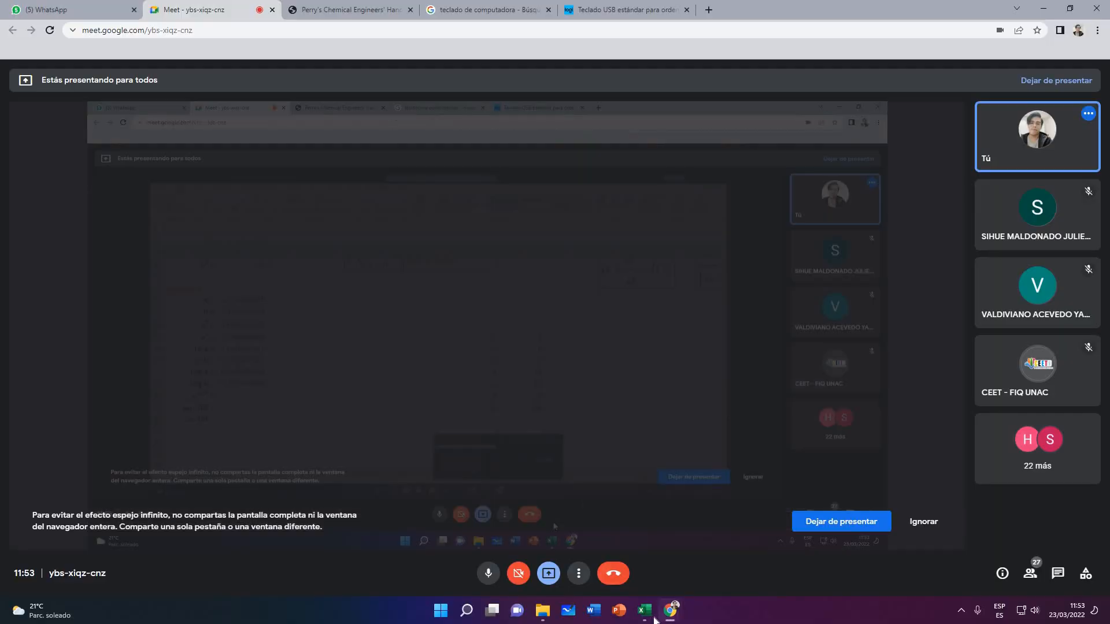
pyautogui.click(644, 553)
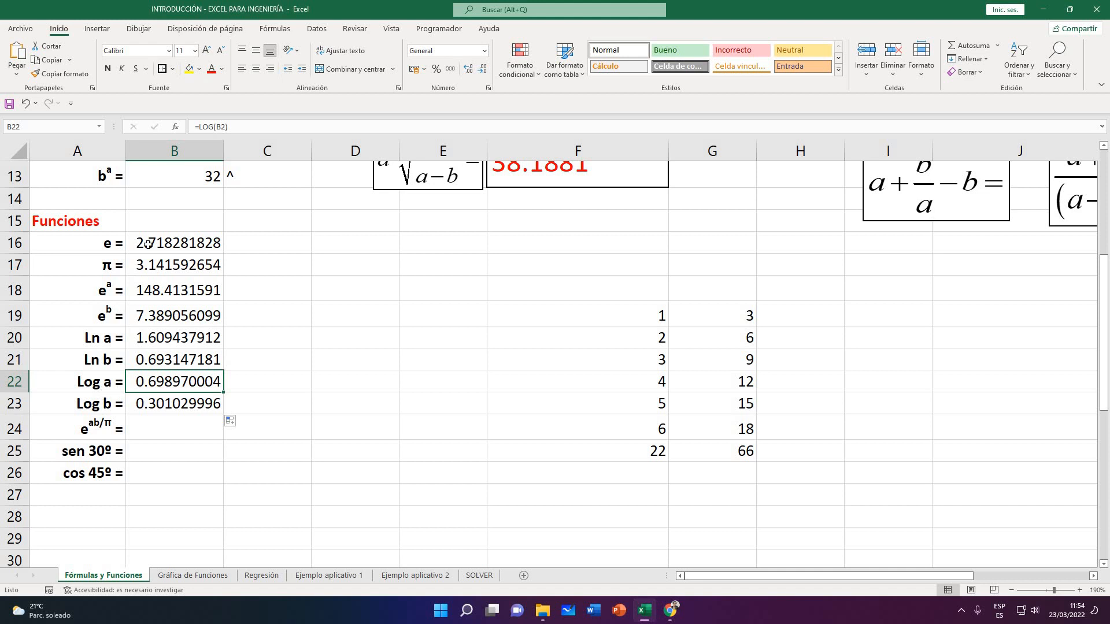
# Edit the formula in B22 by removing and re-entering its closing parenthesis, check its reference to a, and re-enter it as =LOG(B2)
pyautogui.click(232, 130)
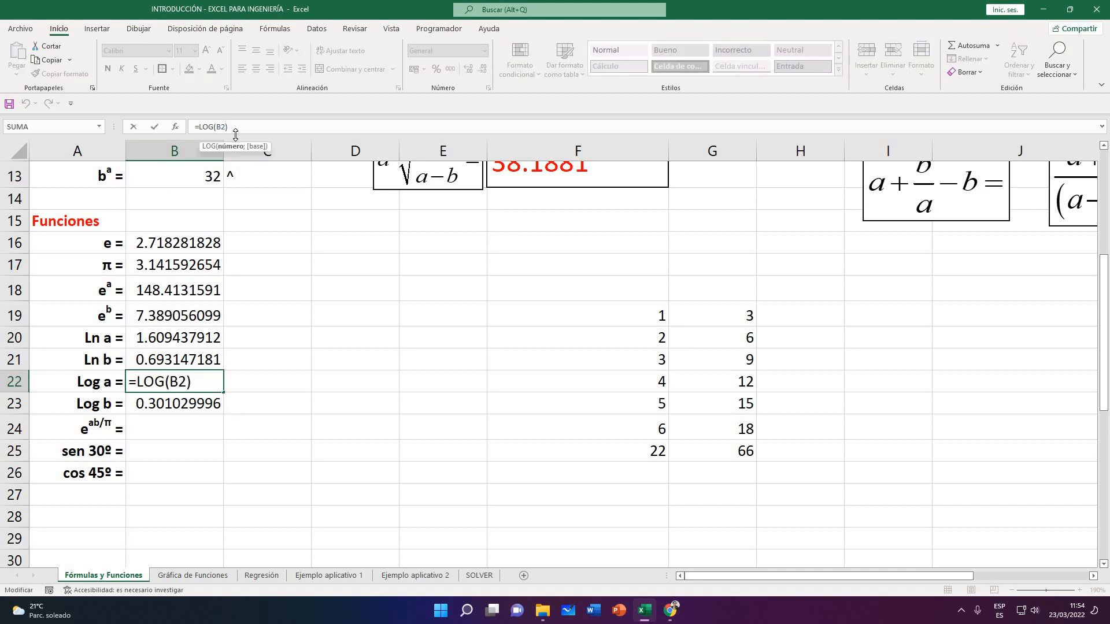
pyautogui.press('BackSpace')
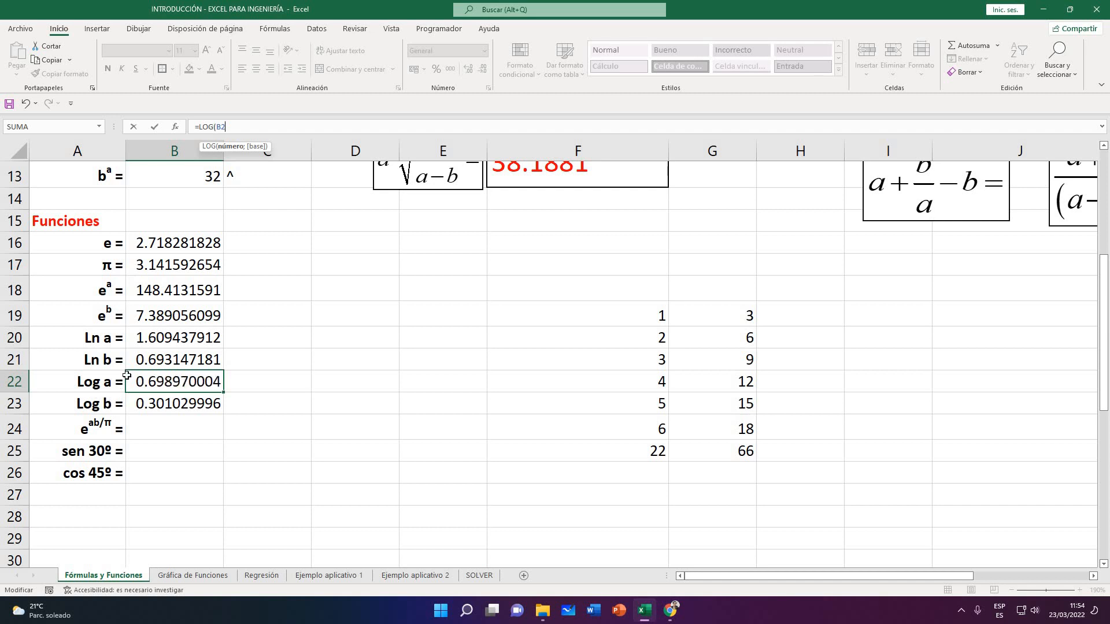
pyautogui.scroll(4, 165, 191)
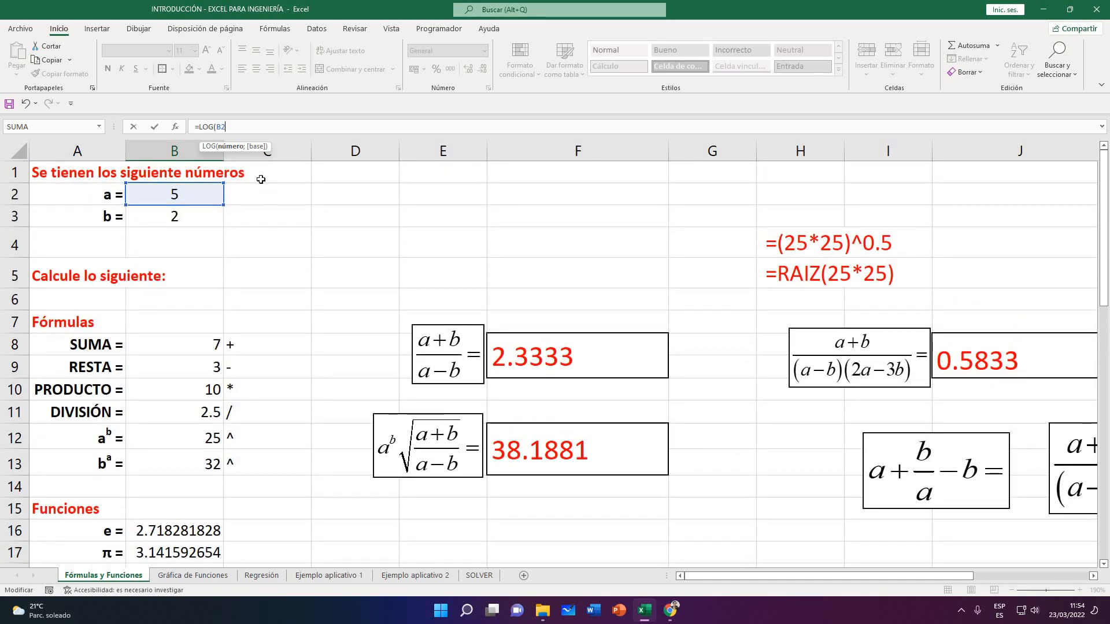
pyautogui.scroll(-1, 260, 180)
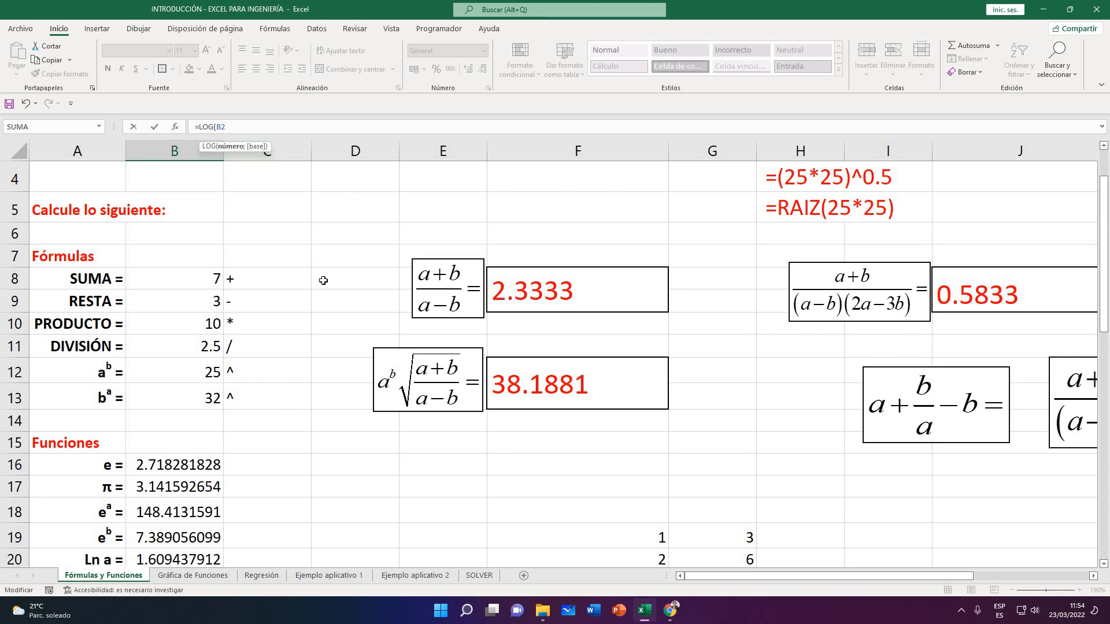
pyautogui.write(')')
pyautogui.scroll(-2, 325, 286)
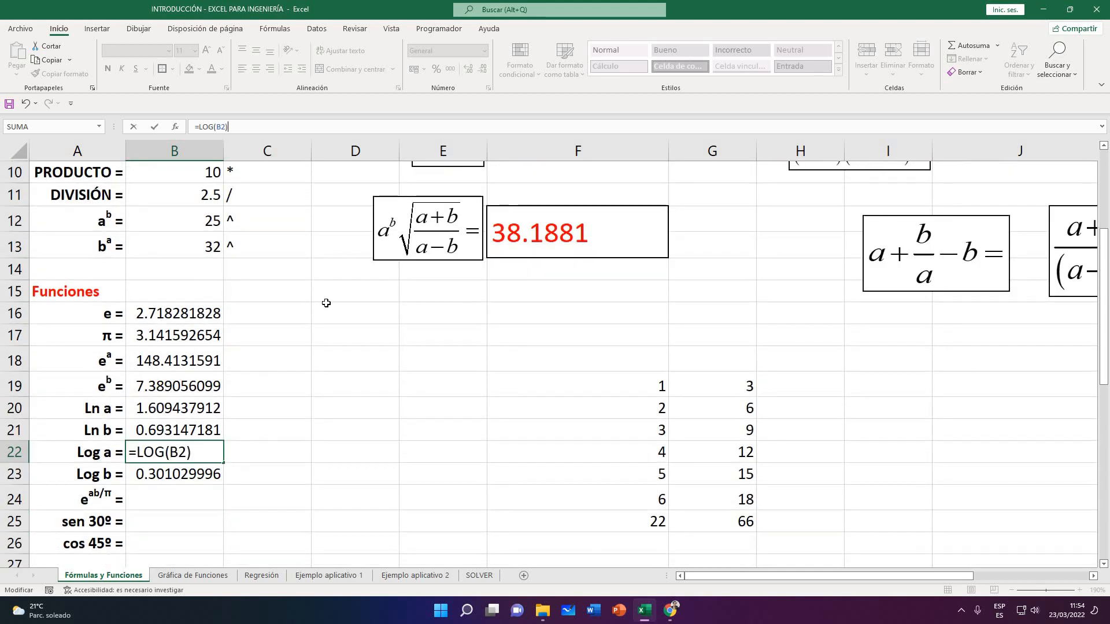
pyautogui.press('BackSpace')
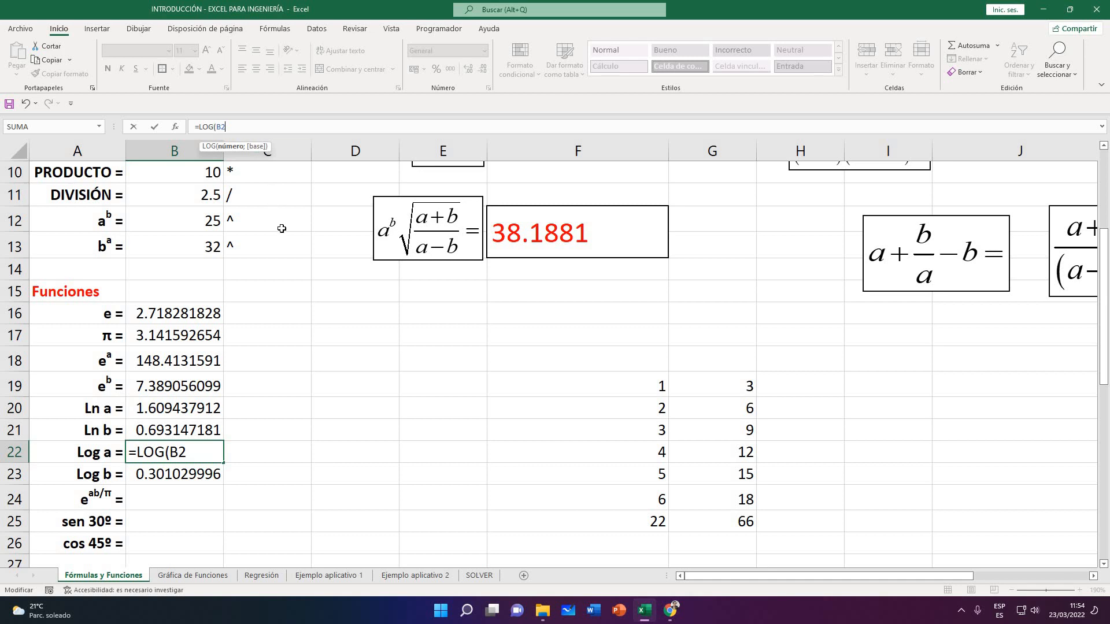
pyautogui.write(')')
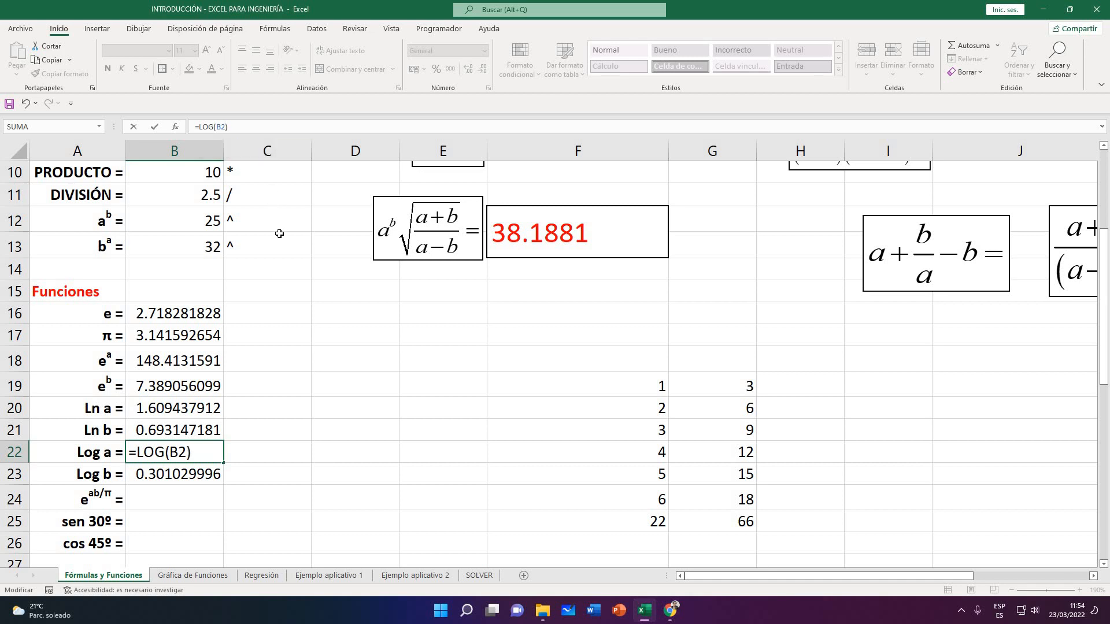
pyautogui.press('Return')
# Review the logarithm formulas in B22, B23 and B21
pyautogui.click(216, 451)
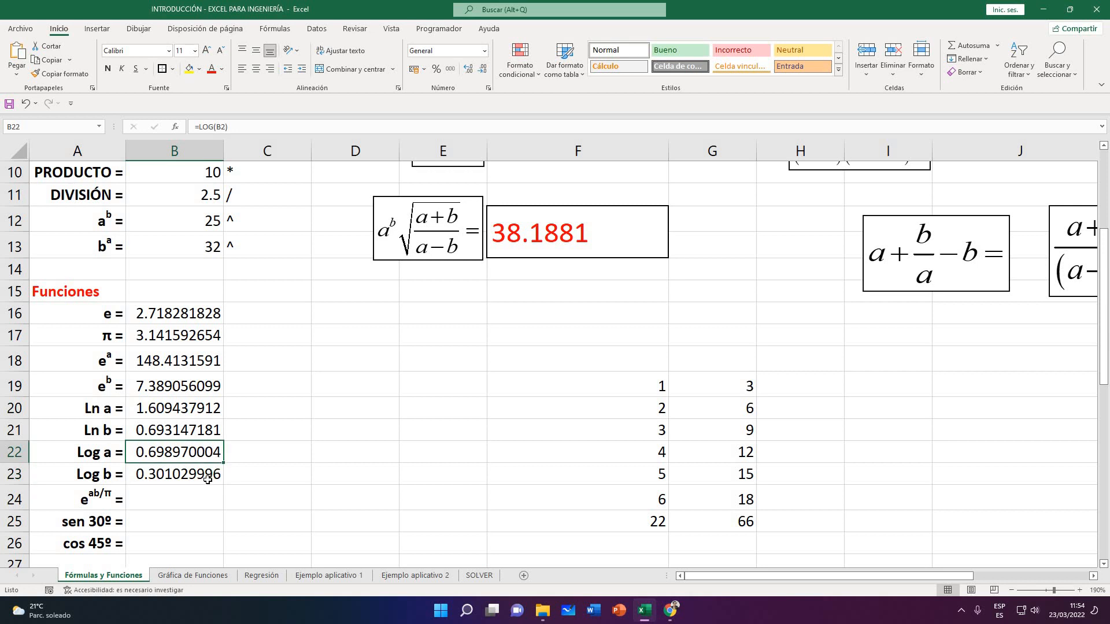
pyautogui.press('Down')
pyautogui.press('Up')
pyautogui.press('Up')
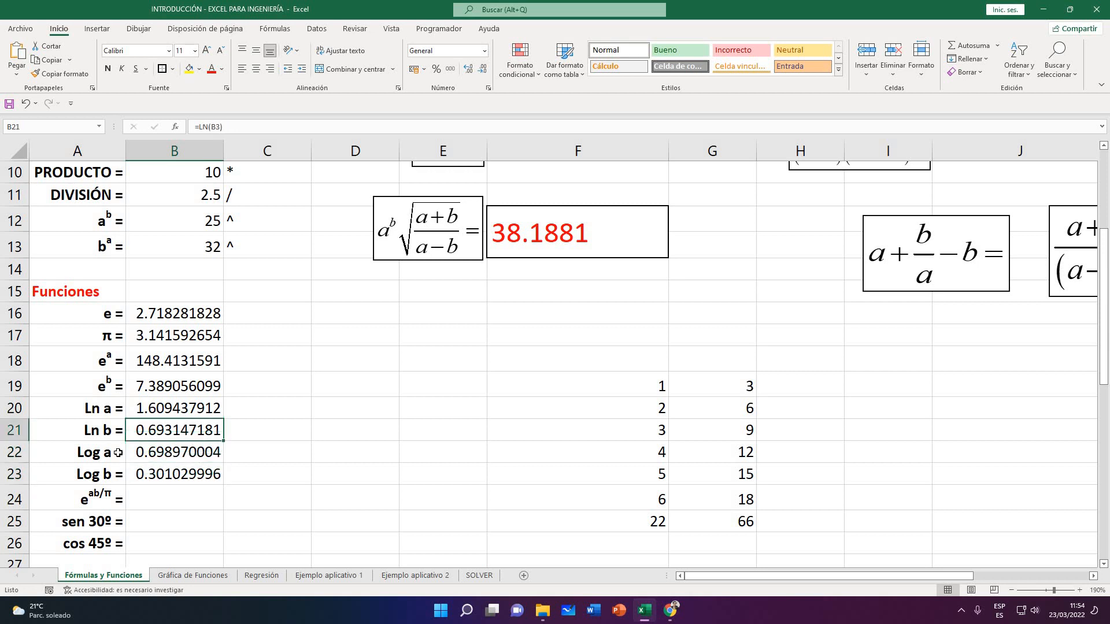
# Change the label in A22 to "Log2 a ="
pyautogui.press('Down')
pyautogui.doubleClick(97, 455)
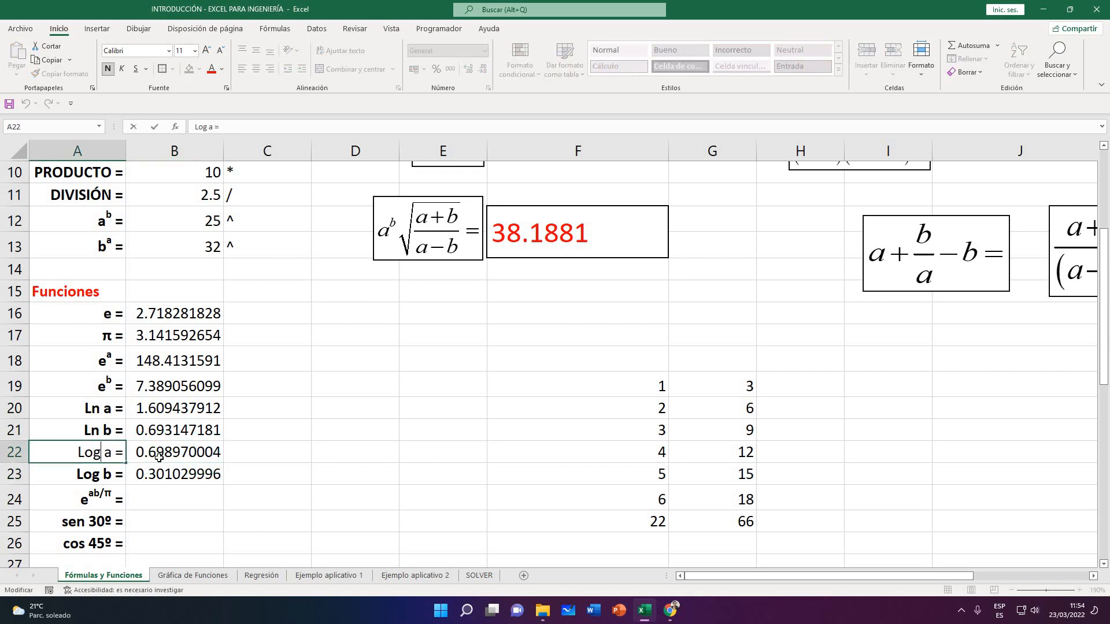
pyautogui.write('2')
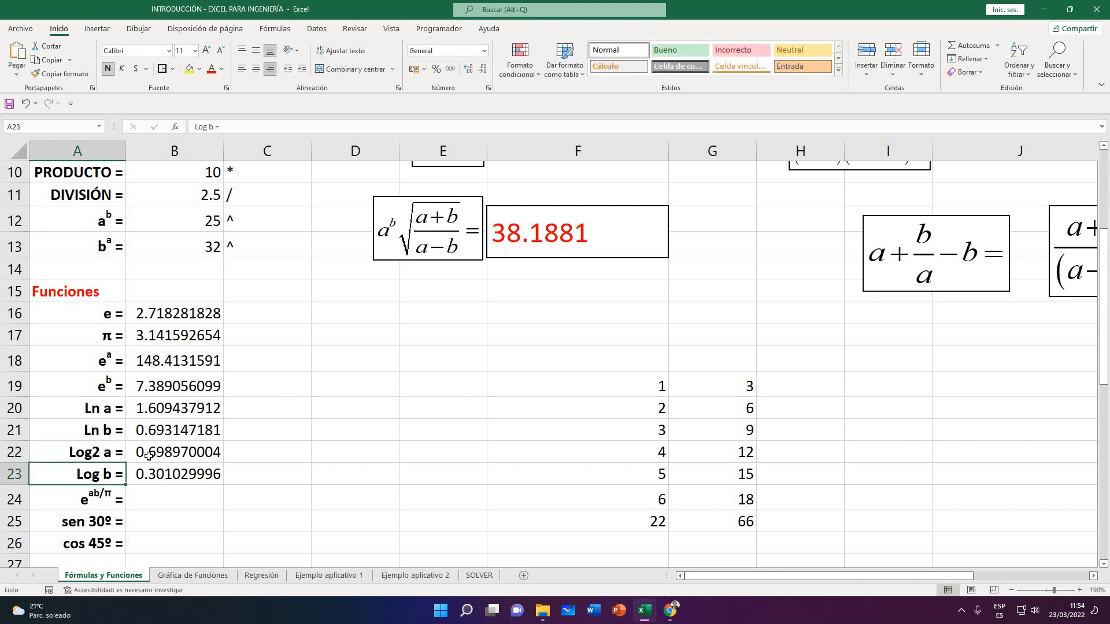
pyautogui.press('Return')
# Edit the logarithm formula in B22 by adding a semicolon after B2 for the base argument
pyautogui.click(149, 456)
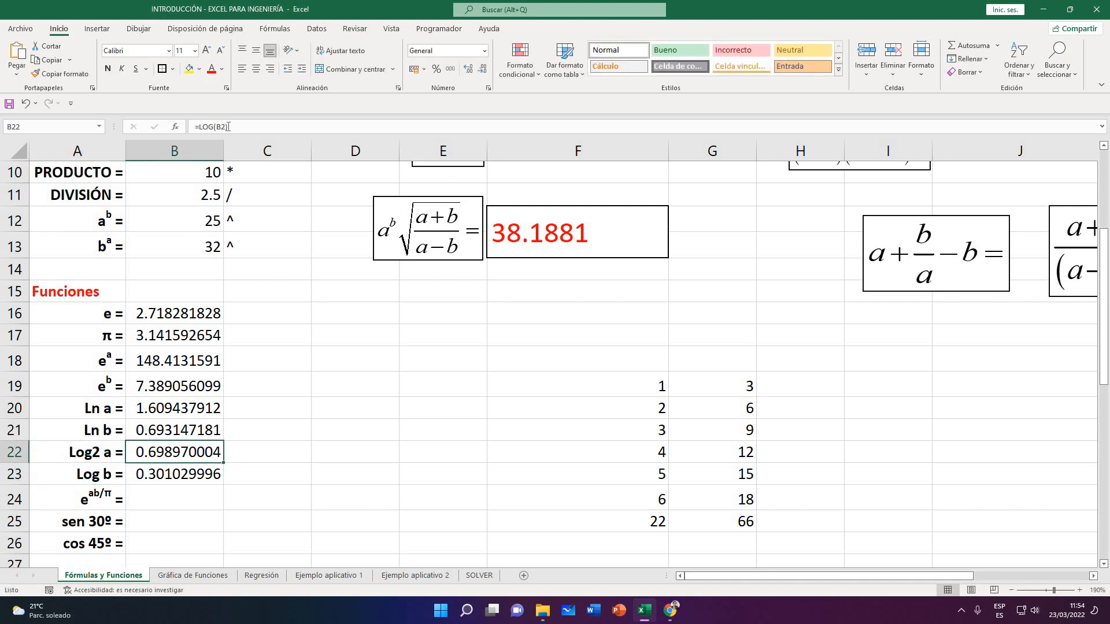
pyautogui.click(228, 127)
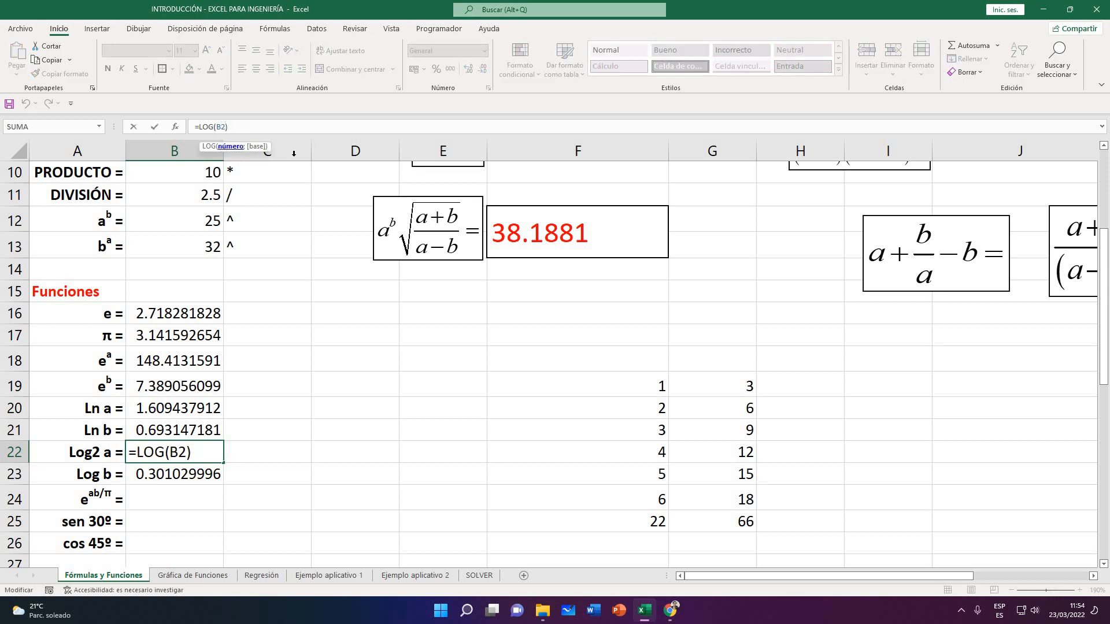
pyautogui.write(';')
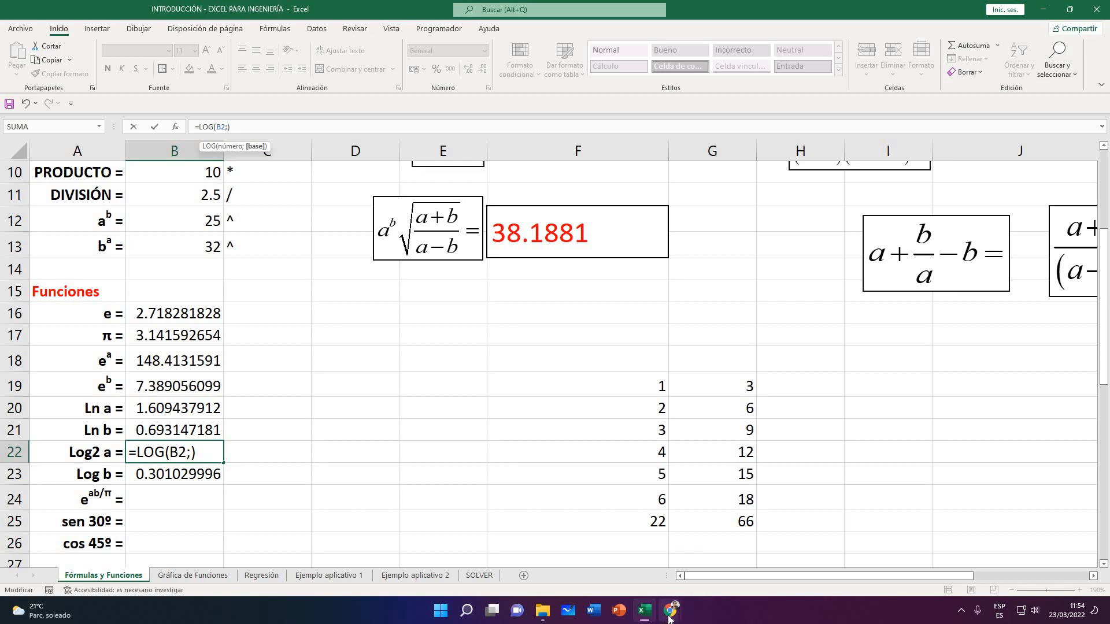
# Switch to Chrome, view the Logitech K120 keyboard image, and return to the Excel workbook
pyautogui.hotkey('alt', 'Tab')
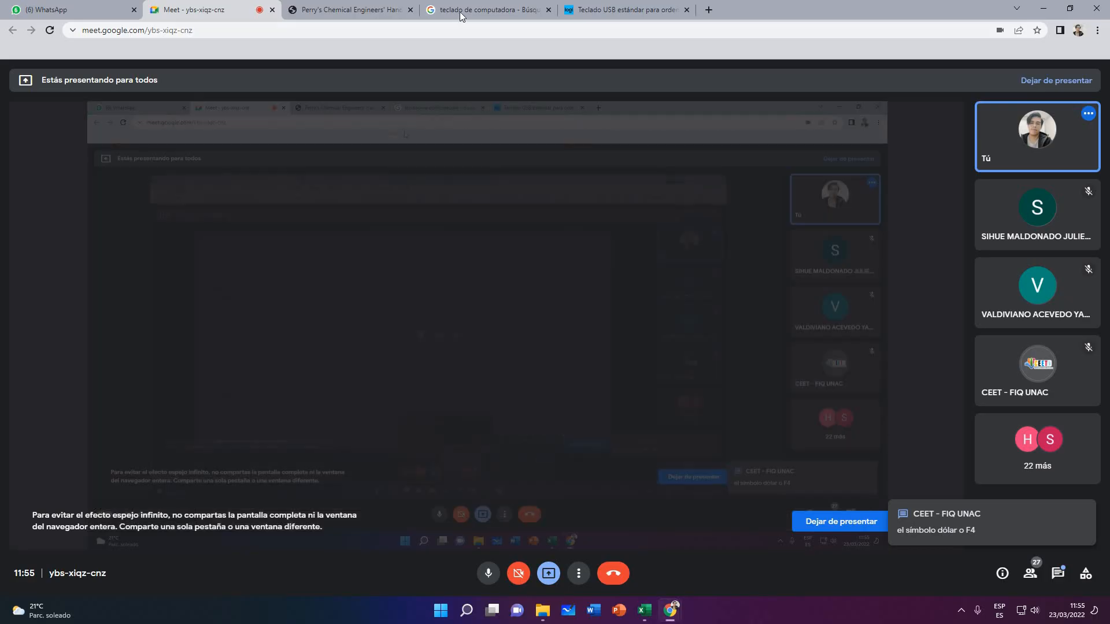
pyautogui.click(459, 12)
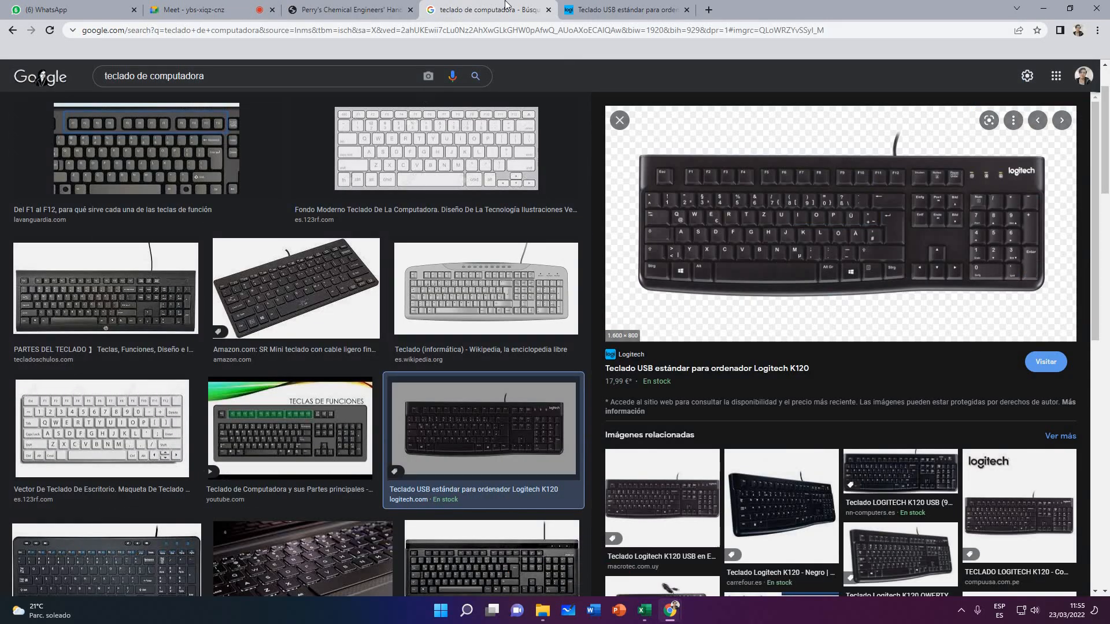
pyautogui.click(621, 10)
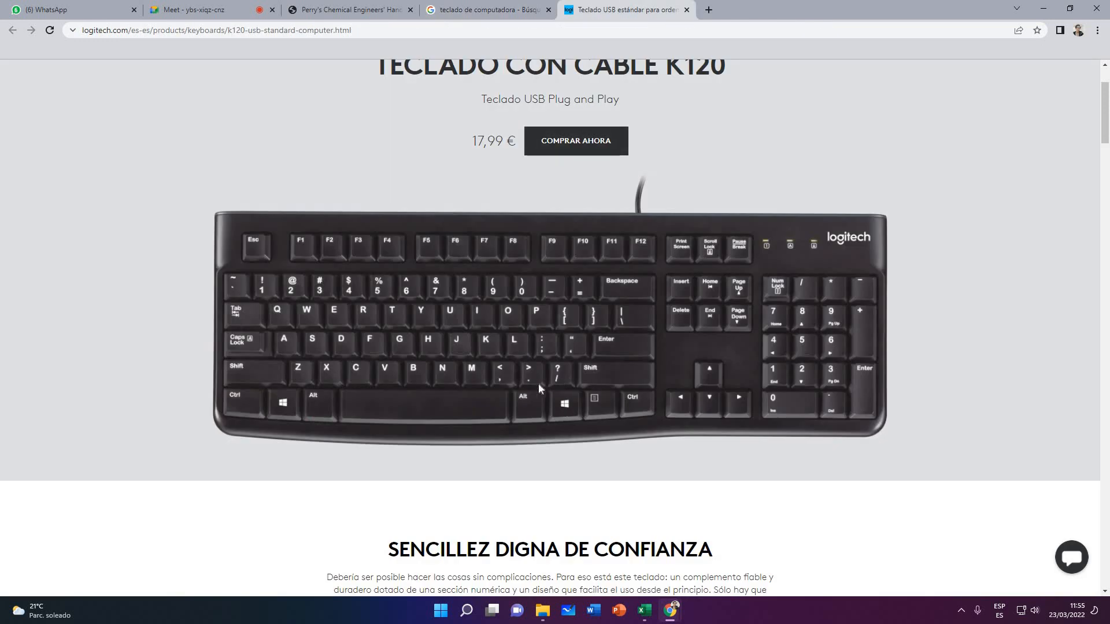
pyautogui.click(648, 612)
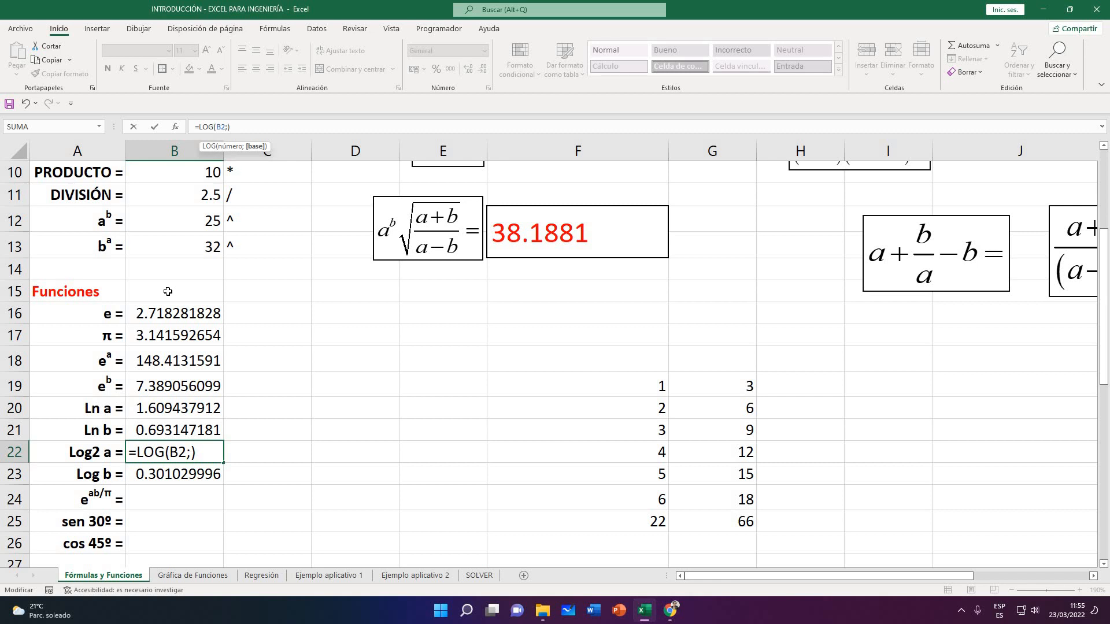
# Complete the formula in B22 with base 2 as =LOG(B2;2) and select the cell
pyautogui.write('2')
pyautogui.press('Return')
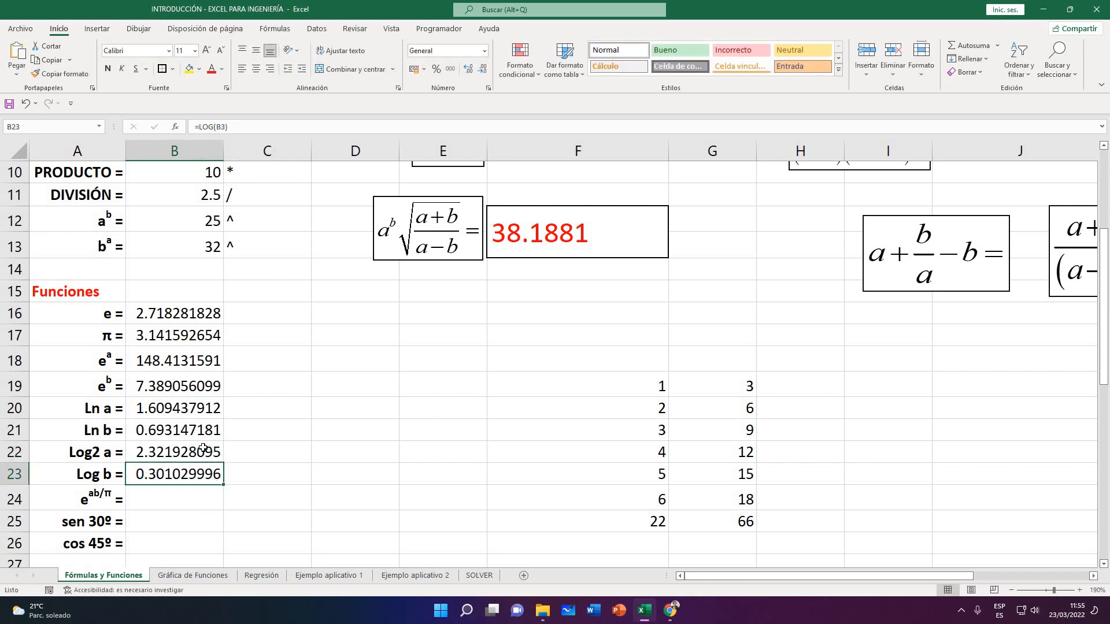
pyautogui.click(209, 444)
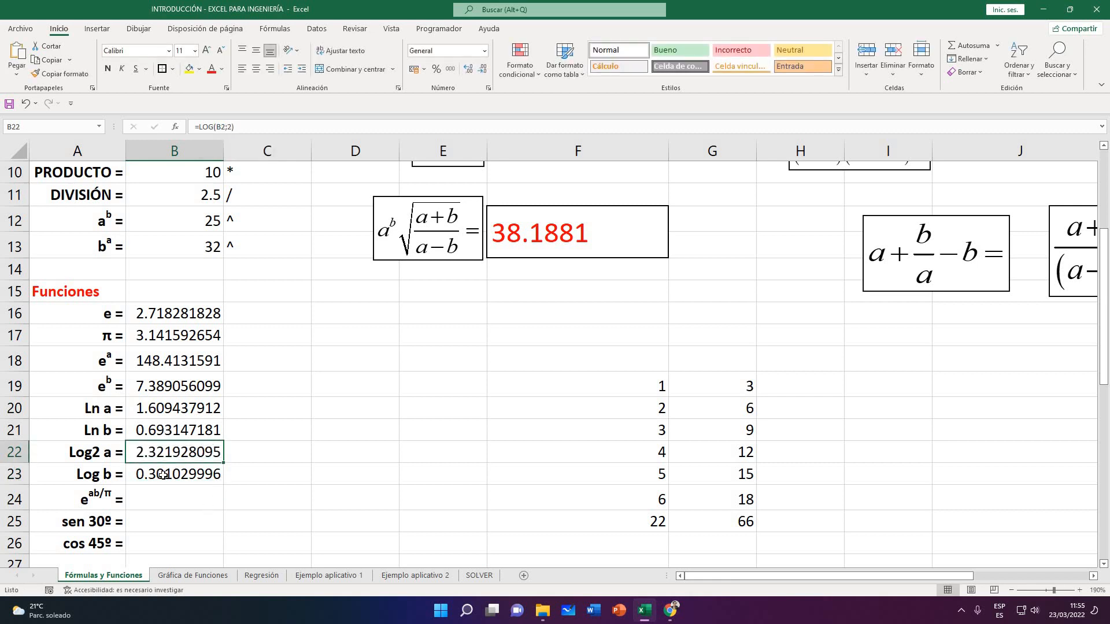
# Remove the 2 from the label in A22 so that it reads "Log a ="
pyautogui.click(100, 456)
pyautogui.doubleClick(98, 452)
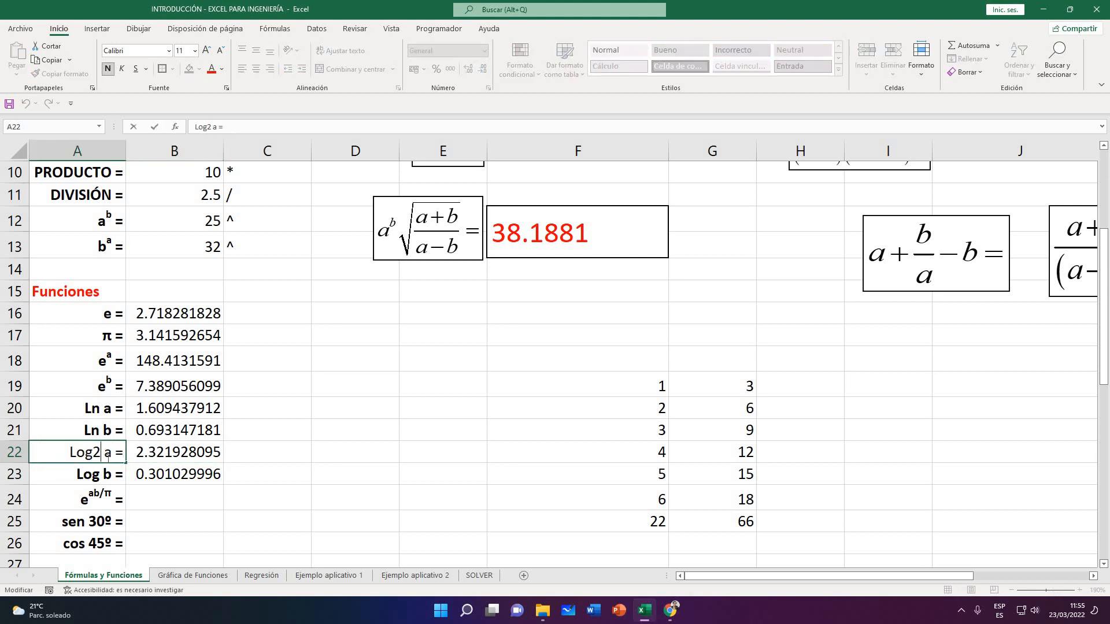
pyautogui.press('BackSpace')
pyautogui.press('Return')
pyautogui.press('Right')
pyautogui.press('Up')
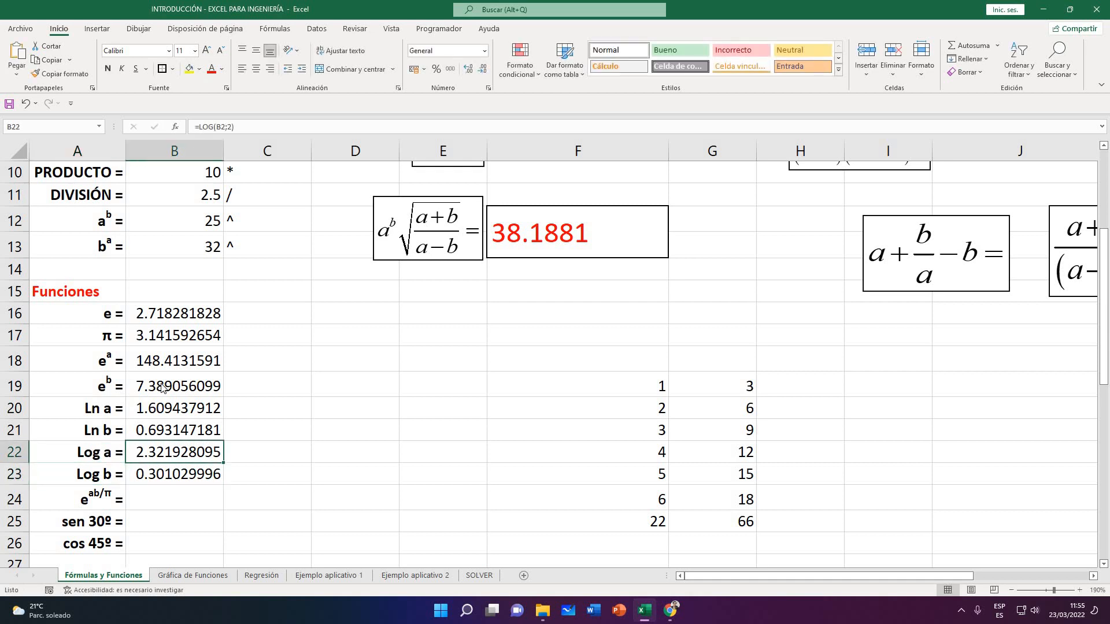
pyautogui.press('Left')
pyautogui.press('Menu')
pyautogui.press('Escape')
pyautogui.press('Right')
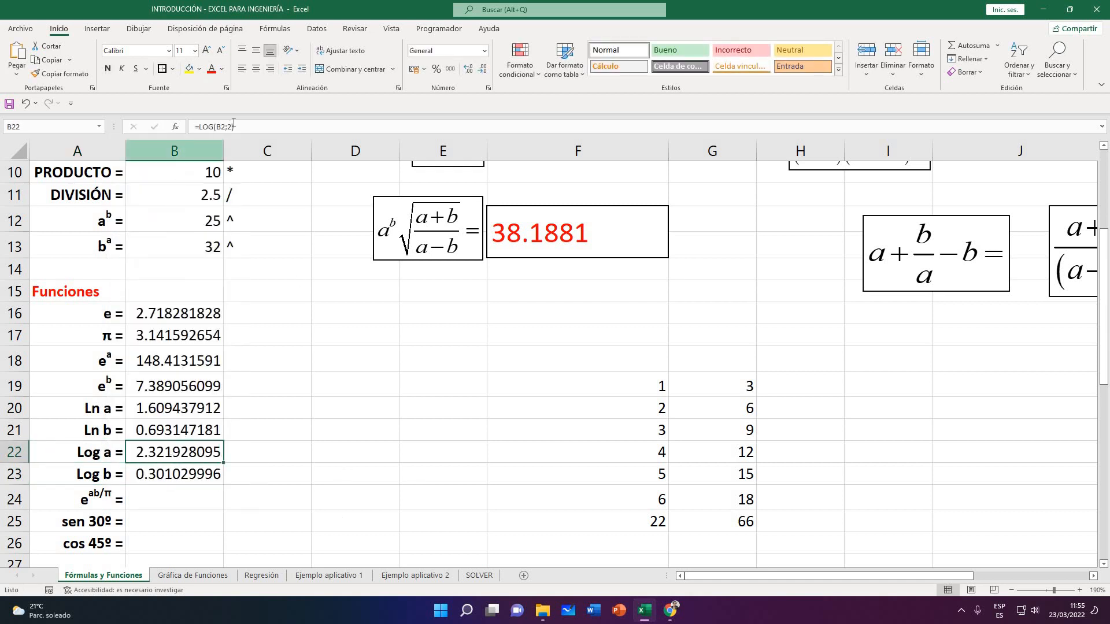
# Set the base in B22's logarithm to 10, making the formula =LOG(B2;10)
pyautogui.click(230, 126)
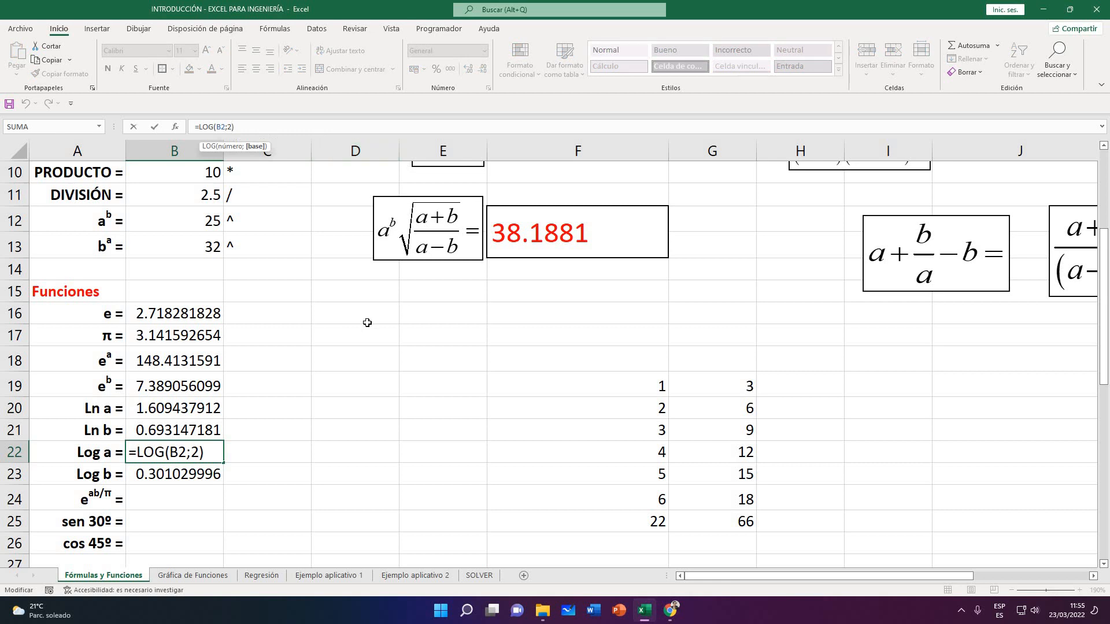
pyautogui.press('BackSpace')
pyautogui.write('10')
pyautogui.press('Return')
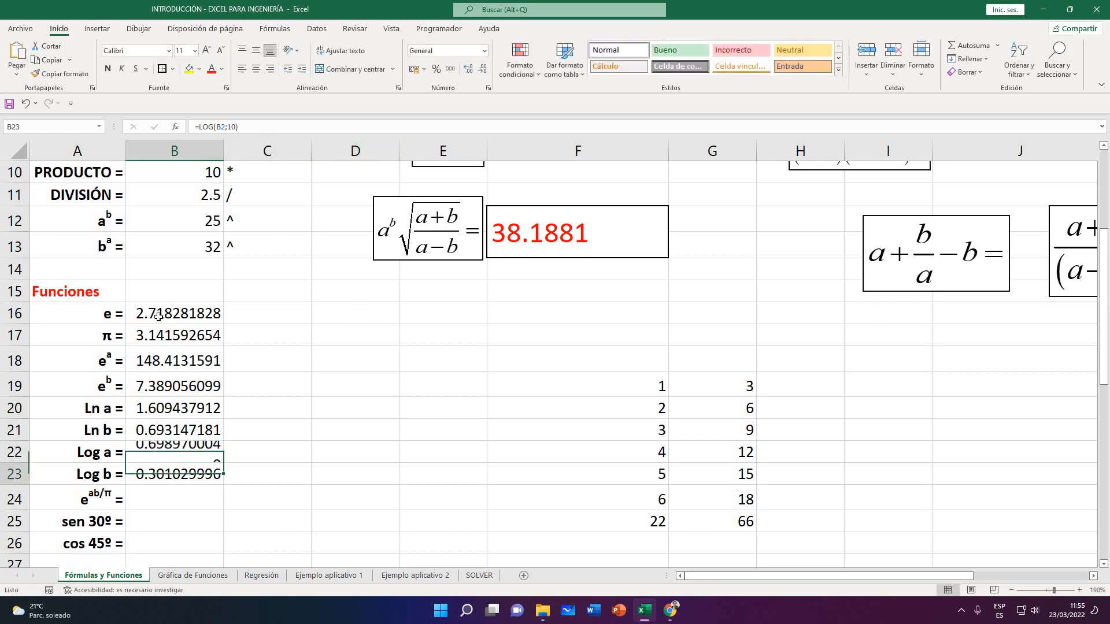
pyautogui.click(167, 454)
# Enter =LOG(B2) in D22 as a comparison without the base argument
pyautogui.click(248, 453)
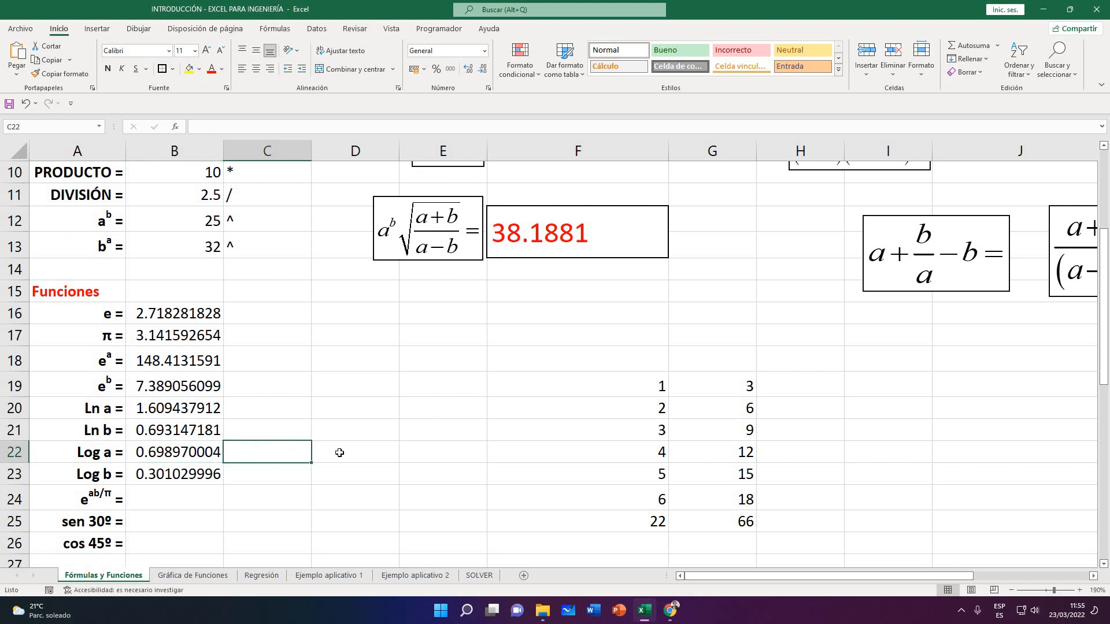
pyautogui.click(364, 451)
pyautogui.write('=LO')
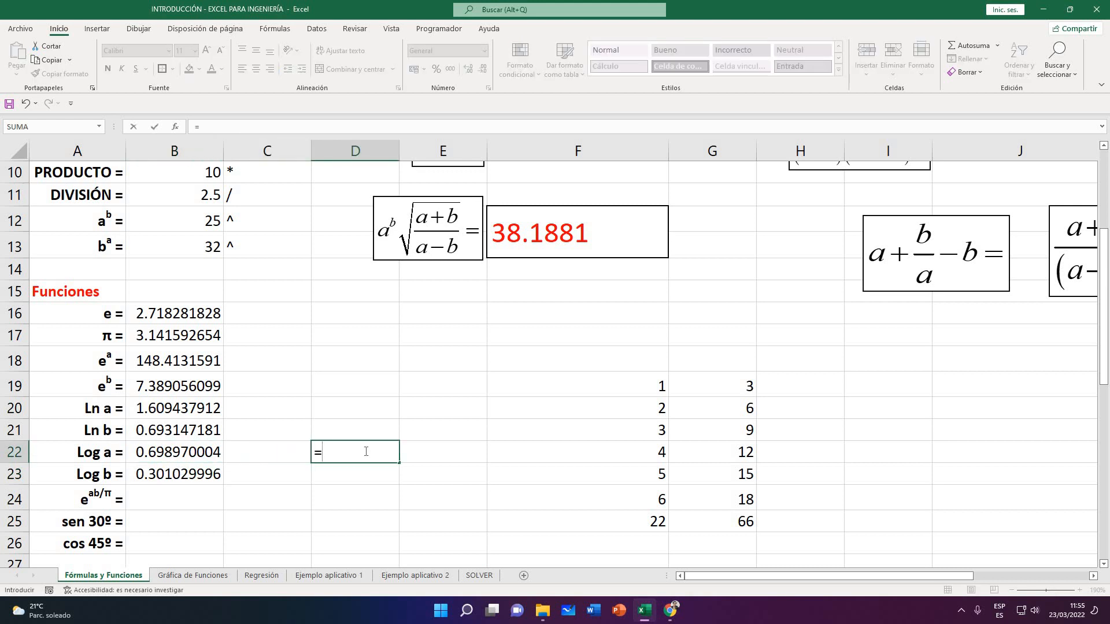
pyautogui.press('BackSpace')
pyautogui.write('OG')
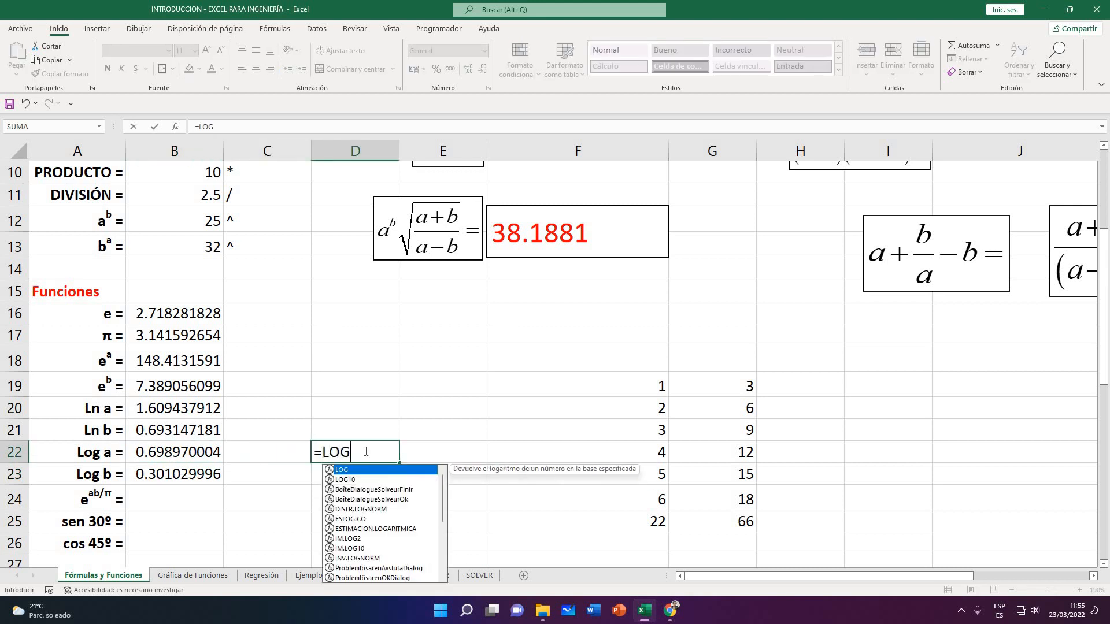
pyautogui.write('(')
pyautogui.scroll(3, 295, 357)
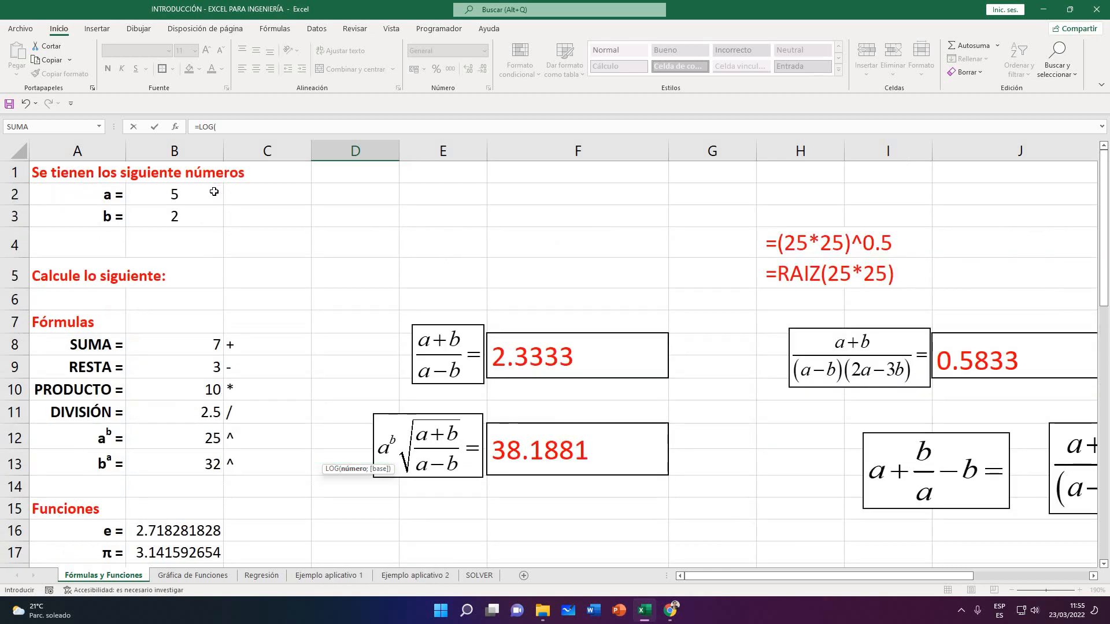
pyautogui.click(174, 194)
pyautogui.scroll(-4, 520, 428)
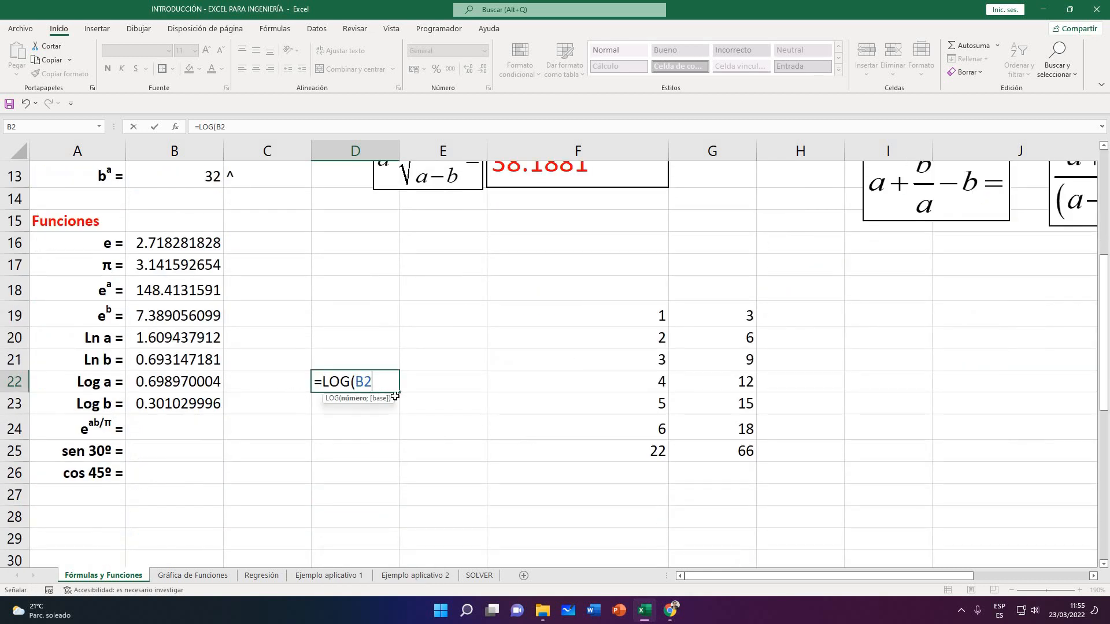
pyautogui.write(')')
pyautogui.press('Return')
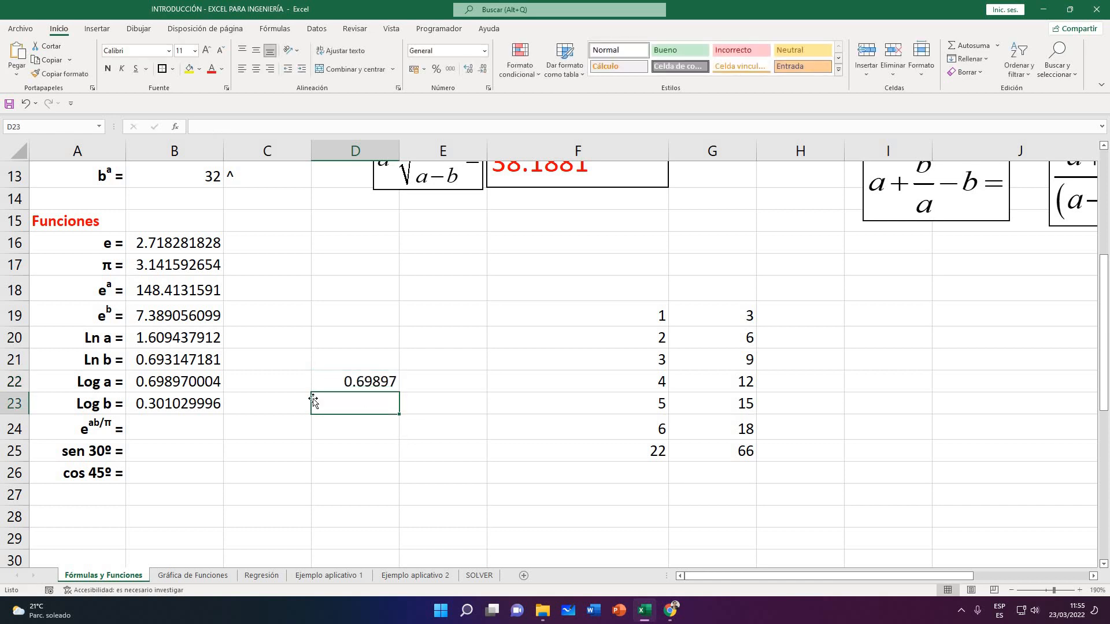
# Compare the formulas in B22 and D22, with and without the explicit base
pyautogui.click(189, 389)
pyautogui.click(360, 387)
pyautogui.click(203, 383)
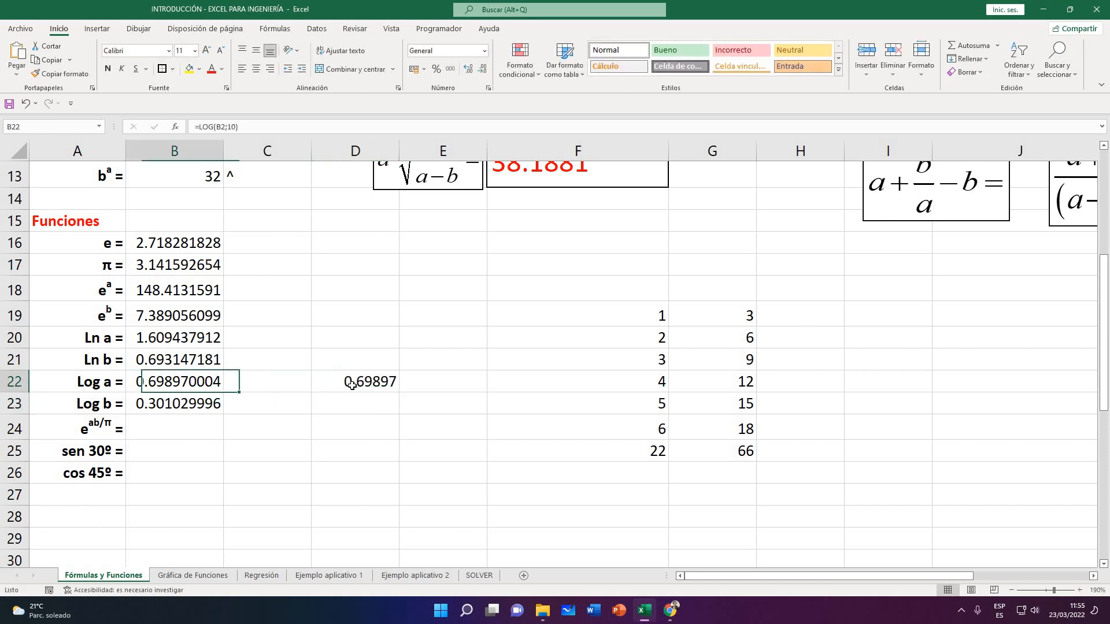
pyautogui.click(352, 385)
pyautogui.click(198, 385)
pyautogui.click(394, 378)
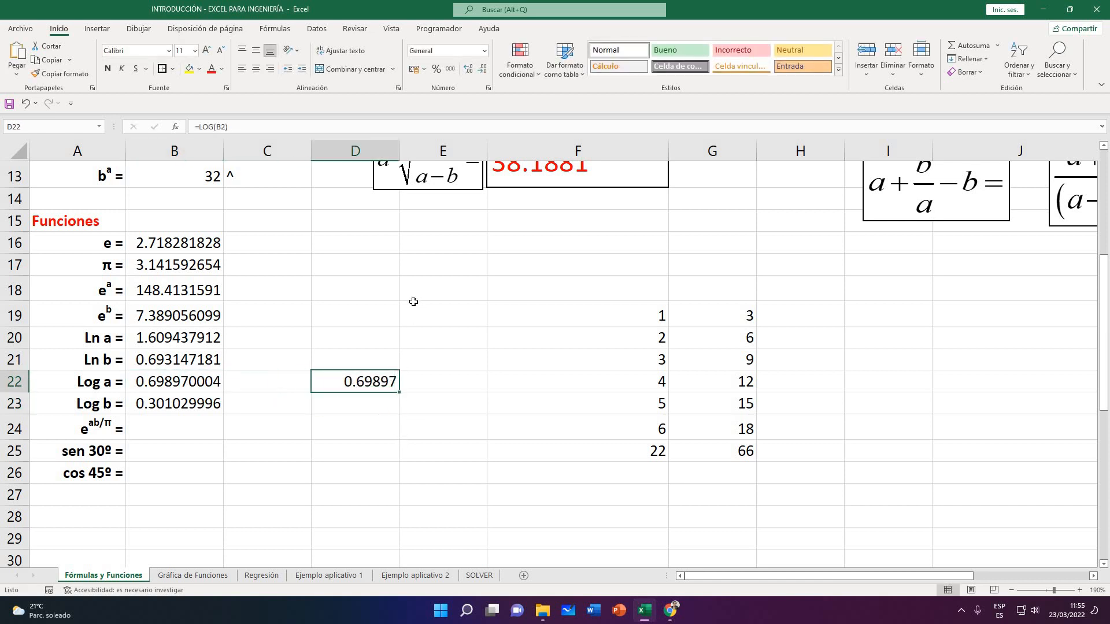
# Increase the number of decimals shown in D22 and widen column D to fit the value
pyautogui.click(468, 69)
pyautogui.click(469, 69)
pyautogui.click(468, 69)
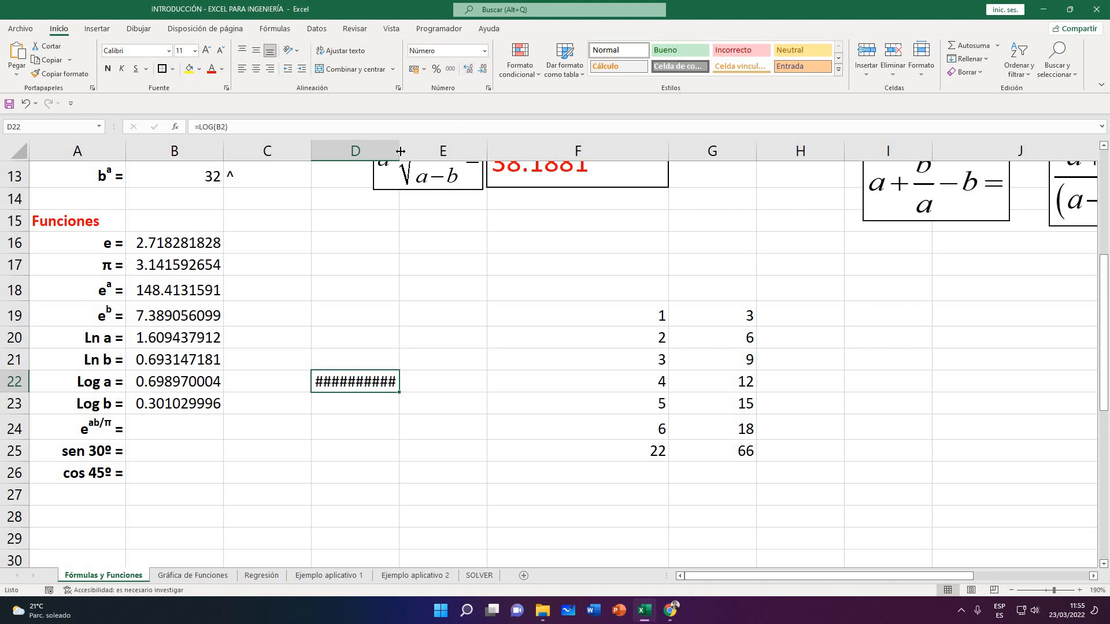
pyautogui.moveTo(400, 150); pyautogui.dragTo(429, 151)
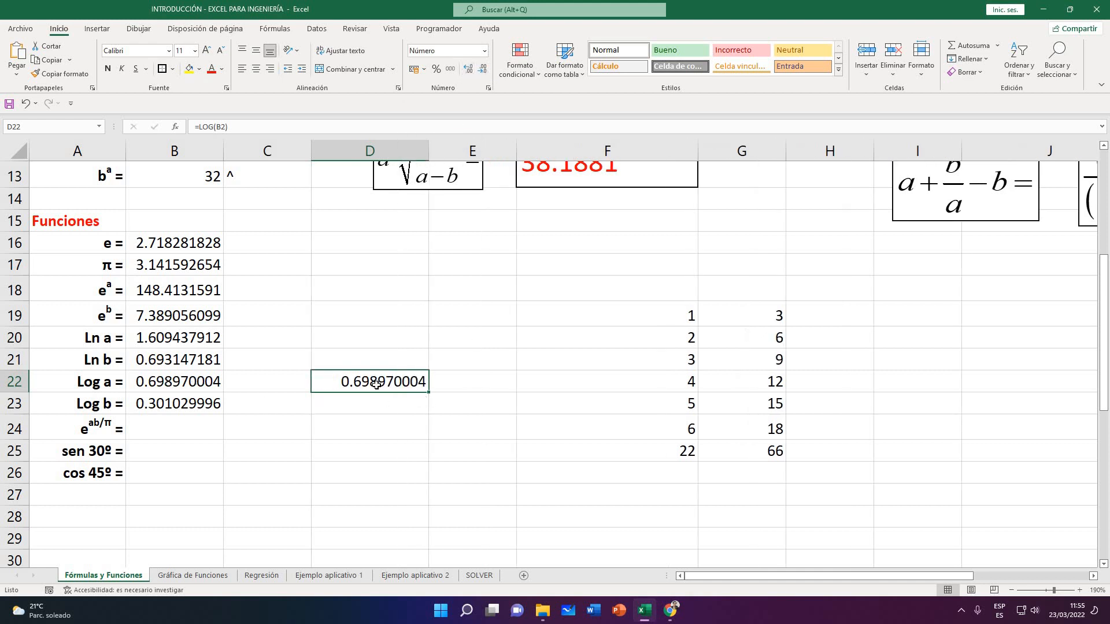
# Compare the result in D22 with the one in B22 at full decimals
pyautogui.press('Left')
pyautogui.press('Left')
pyautogui.press('Right')
pyautogui.press('Right')
pyautogui.press('Down')
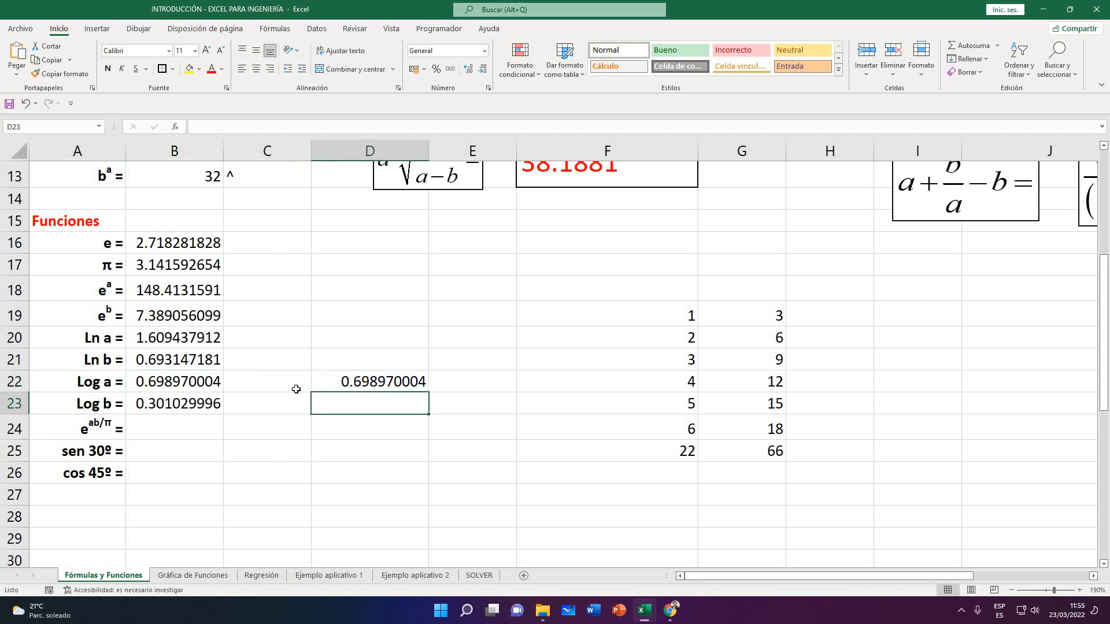
pyautogui.press('Up')
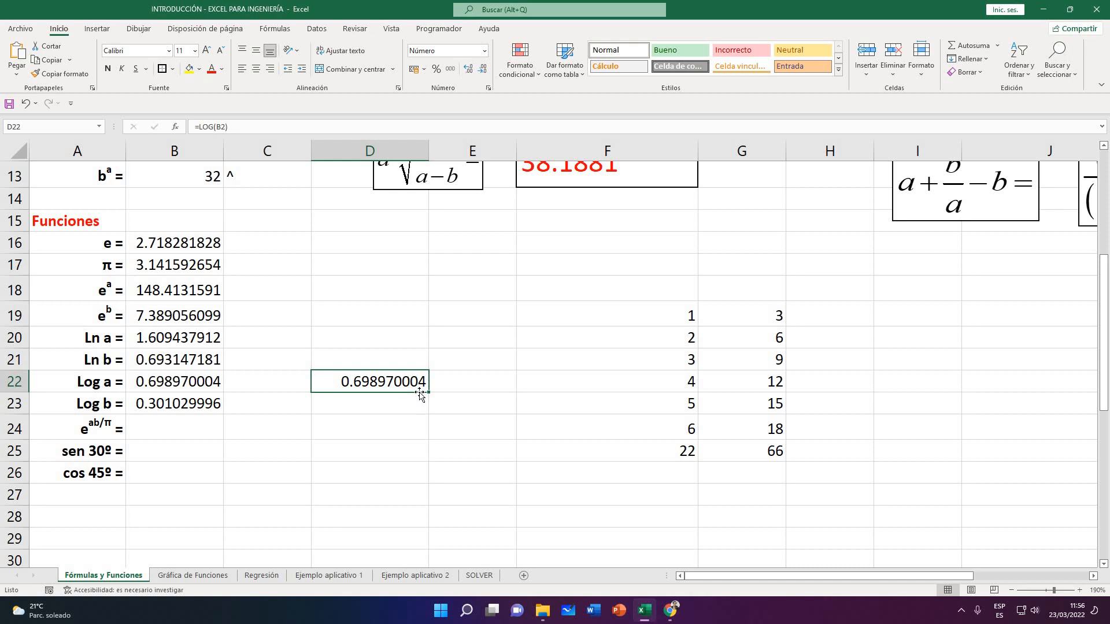
# Delete the comparison formula from D22 and narrow column D
pyautogui.press('Delete')
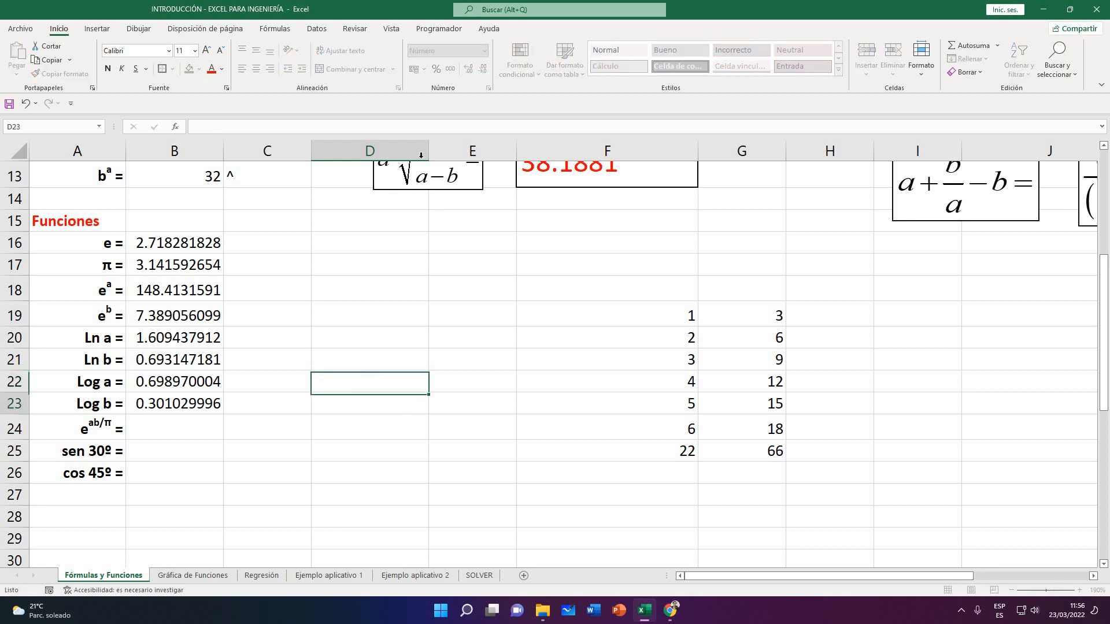
pyautogui.press('Down')
pyautogui.moveTo(428, 152); pyautogui.dragTo(409, 372)
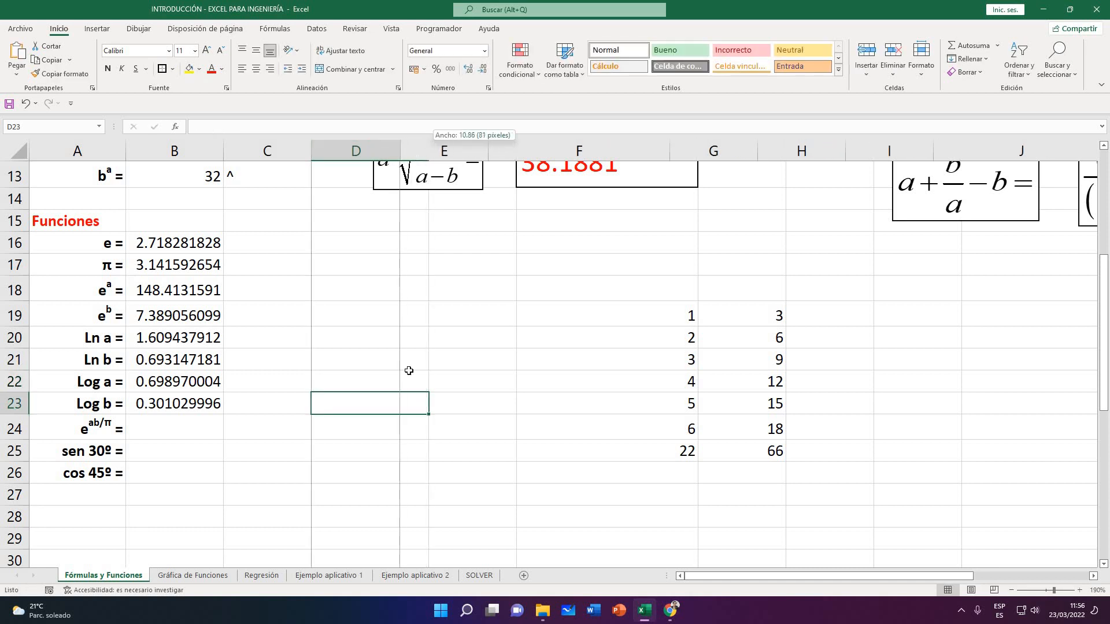
# Review the log a formula in B22 and the log b formula in B23
pyautogui.click(199, 376)
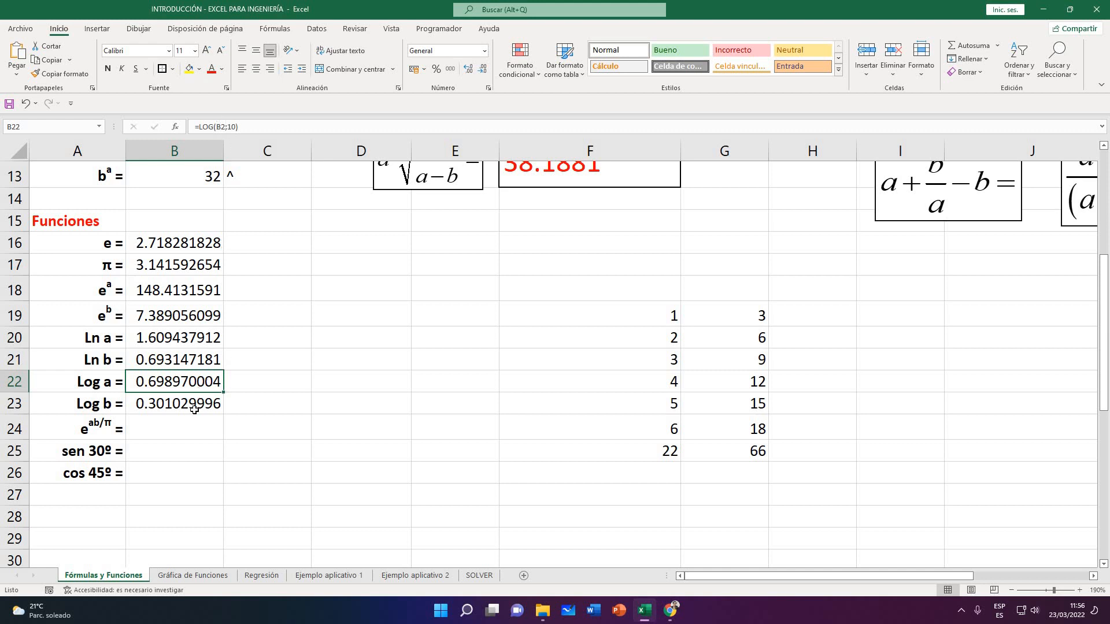
pyautogui.press('Down')
pyautogui.click(231, 128)
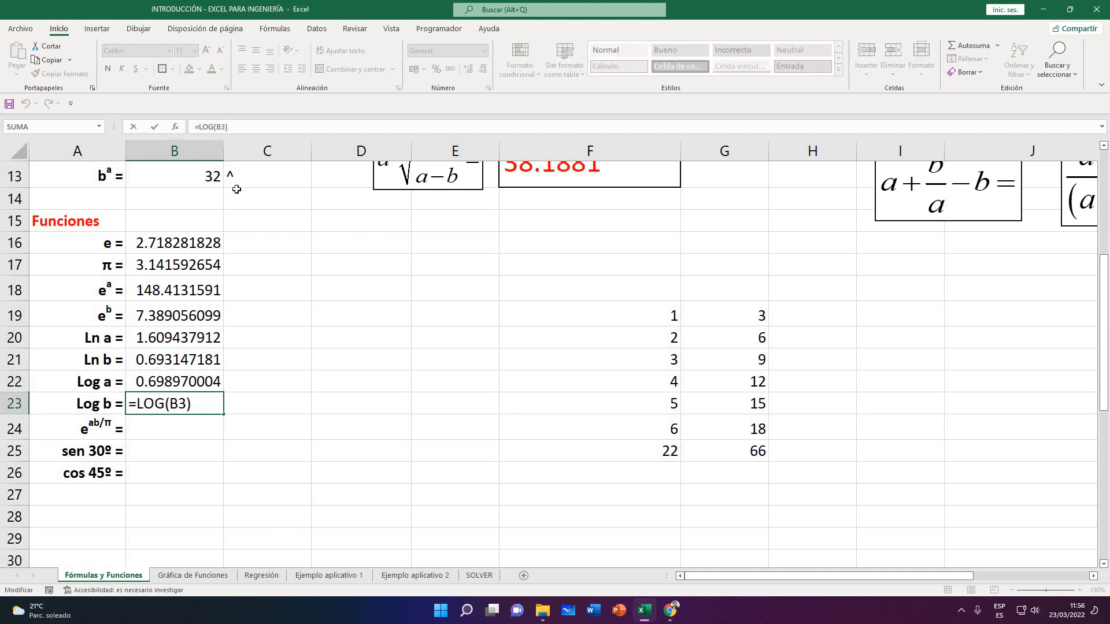
pyautogui.press('Return')
pyautogui.click(210, 400)
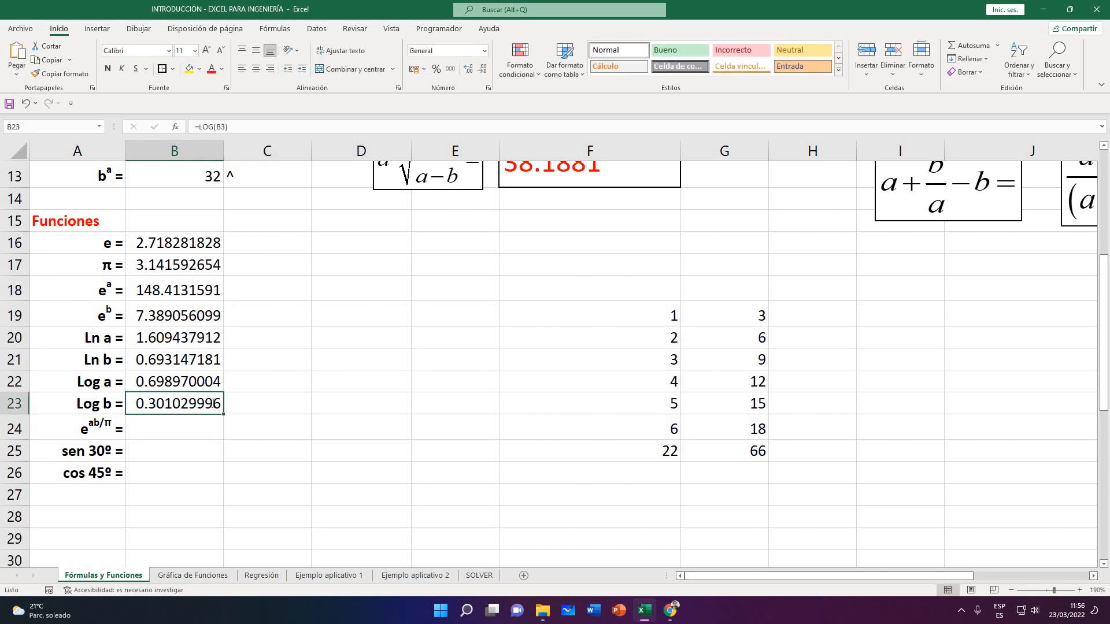
# Clear B23 and autofill the formula from B22 down into it as =LOG(B3;10)
pyautogui.press('BackSpace')
pyautogui.press('Return')
pyautogui.press('Up')
pyautogui.press('Up')
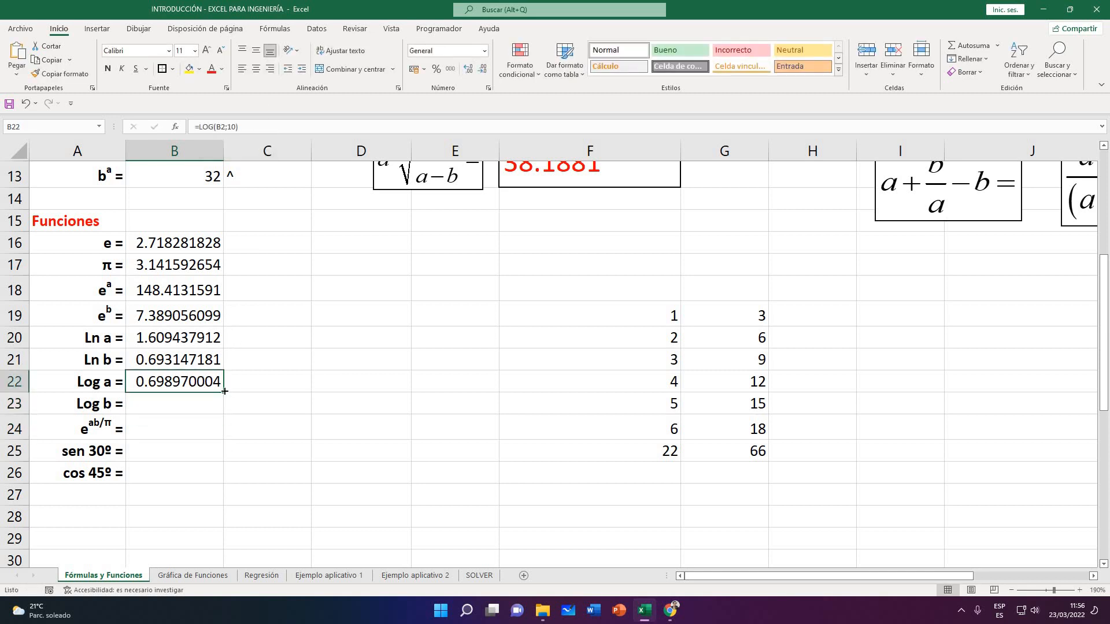
pyautogui.moveTo(222, 392); pyautogui.dragTo(223, 412)
pyautogui.press('Down')
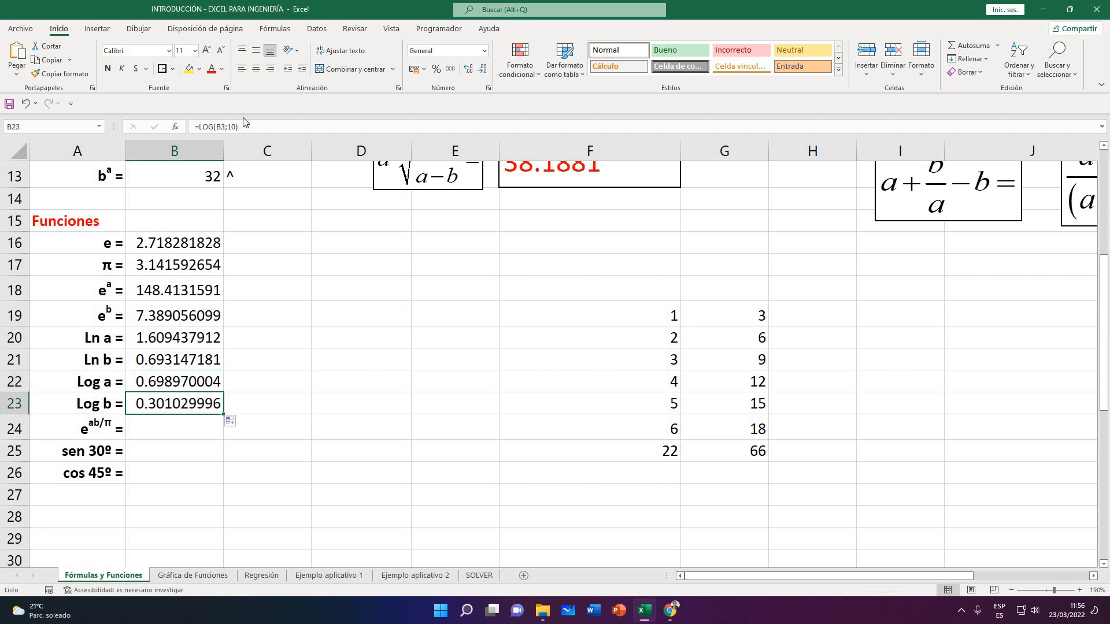
# Remove the base argument from the log a formula in B22 so it reads =LOG(B2)
pyautogui.click(250, 128)
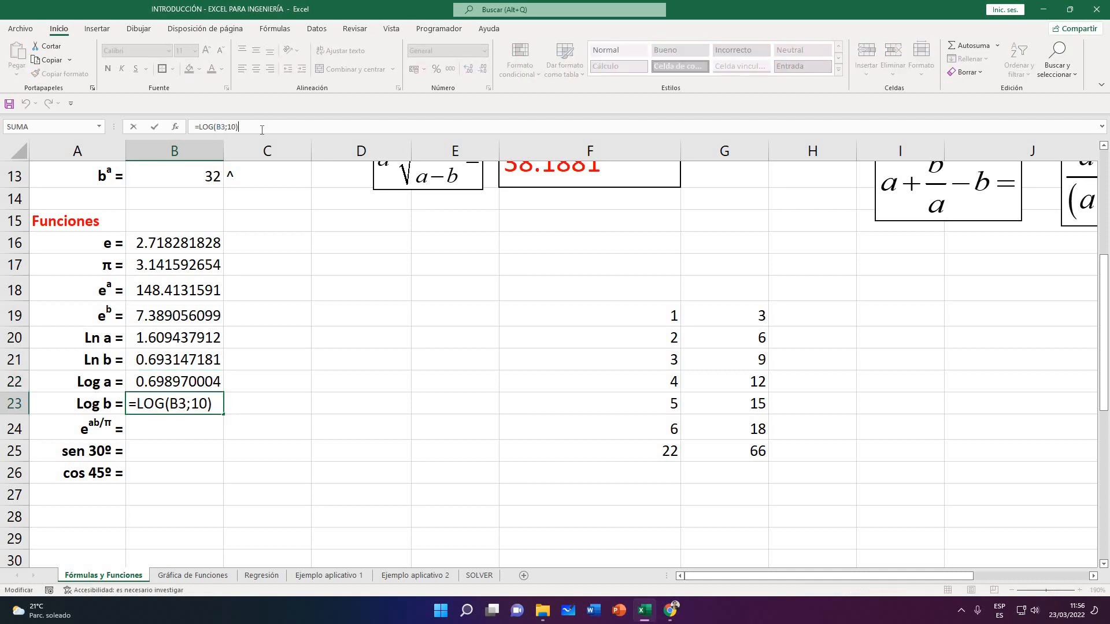
pyautogui.press('Return')
pyautogui.press('Up')
pyautogui.press('Up')
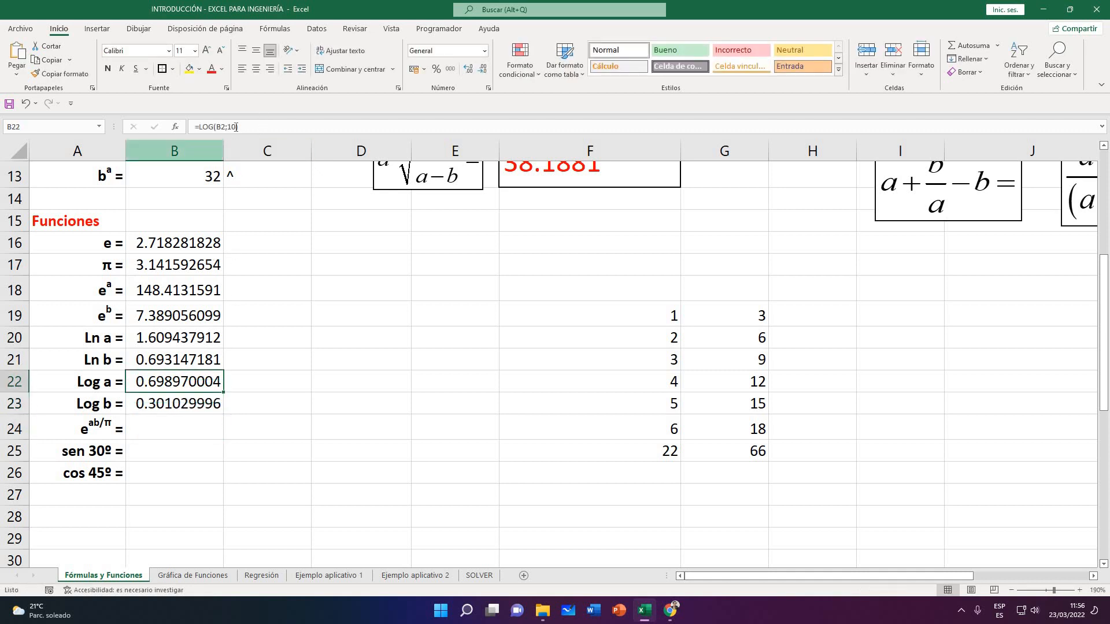
pyautogui.press('F2')
pyautogui.press('BackSpace')
pyautogui.press('BackSpace')
pyautogui.press('BackSpace')
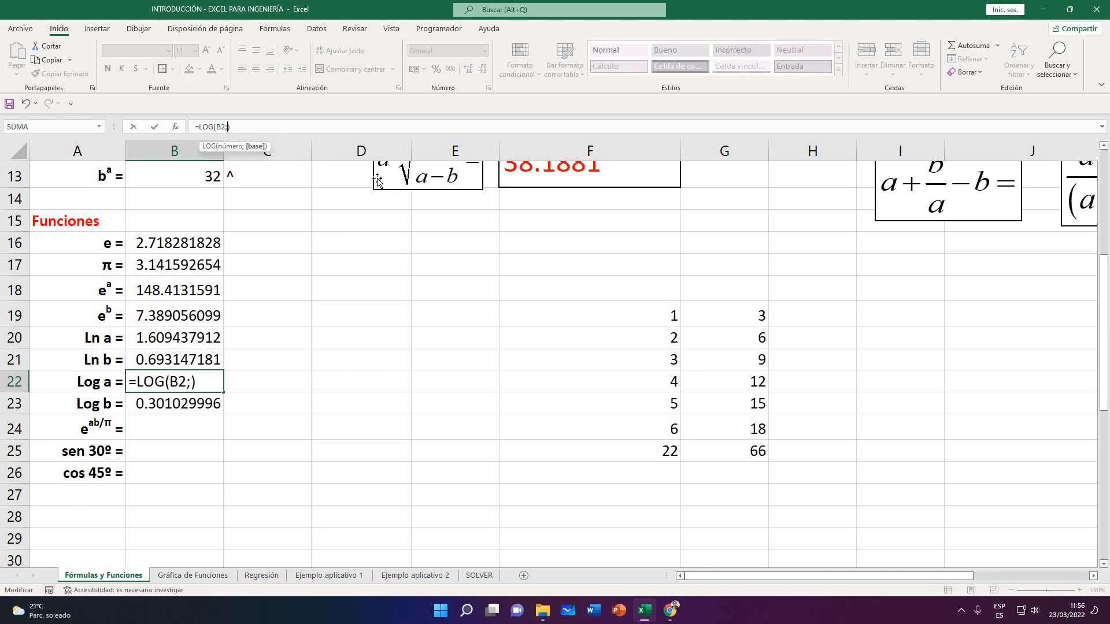
pyautogui.press('Return')
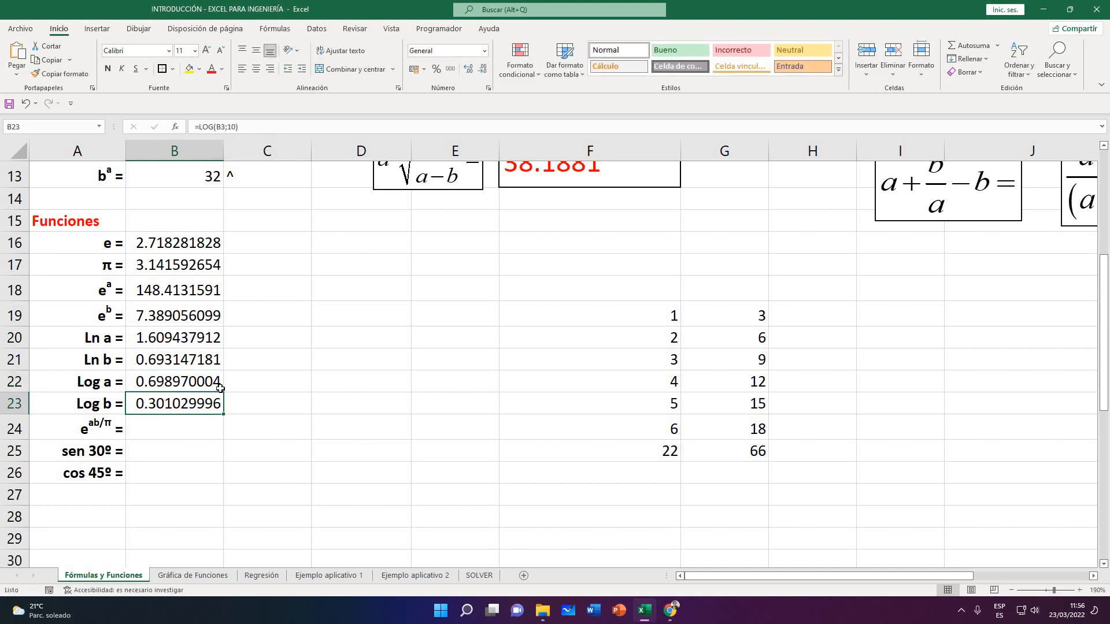
# Autofill the base-free log formula from B22 down into B23 for log b
pyautogui.press('Up')
pyautogui.moveTo(225, 394); pyautogui.dragTo(228, 412)
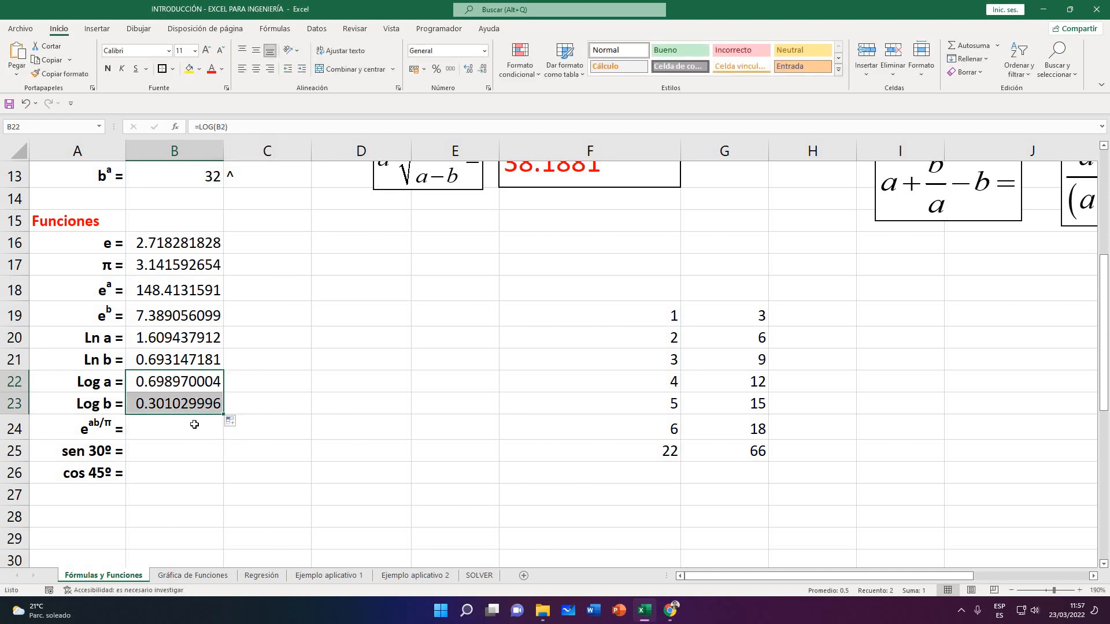
pyautogui.click(262, 442)
# Begin a formula in B24 for e raised to ab/π, using EXP with the product B2*B3 as the exponent's numerator
pyautogui.click(195, 425)
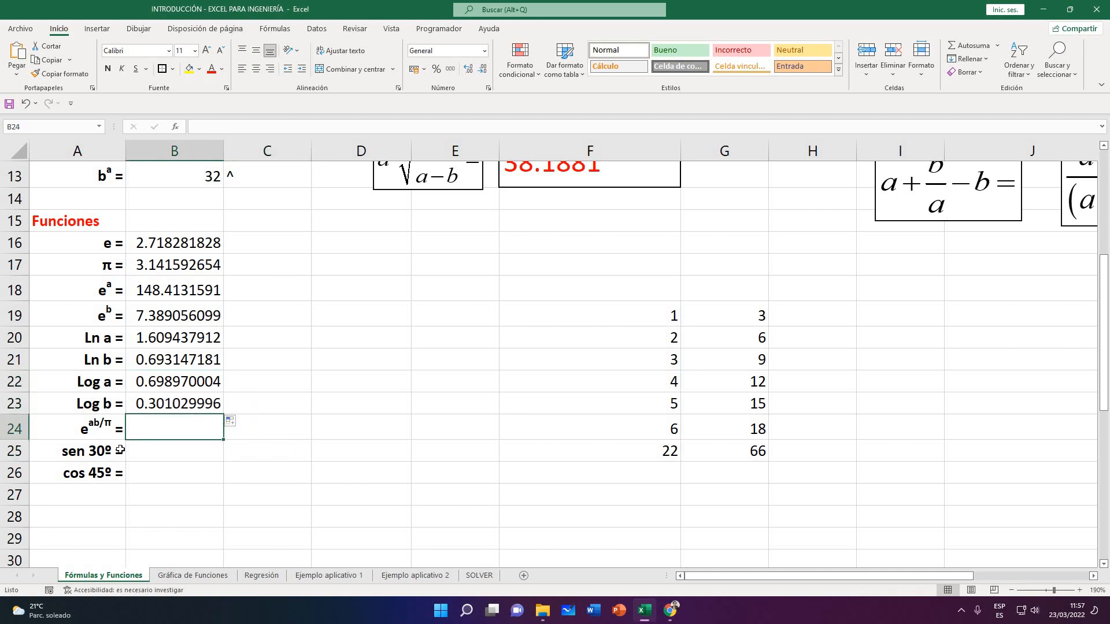
pyautogui.click(97, 438)
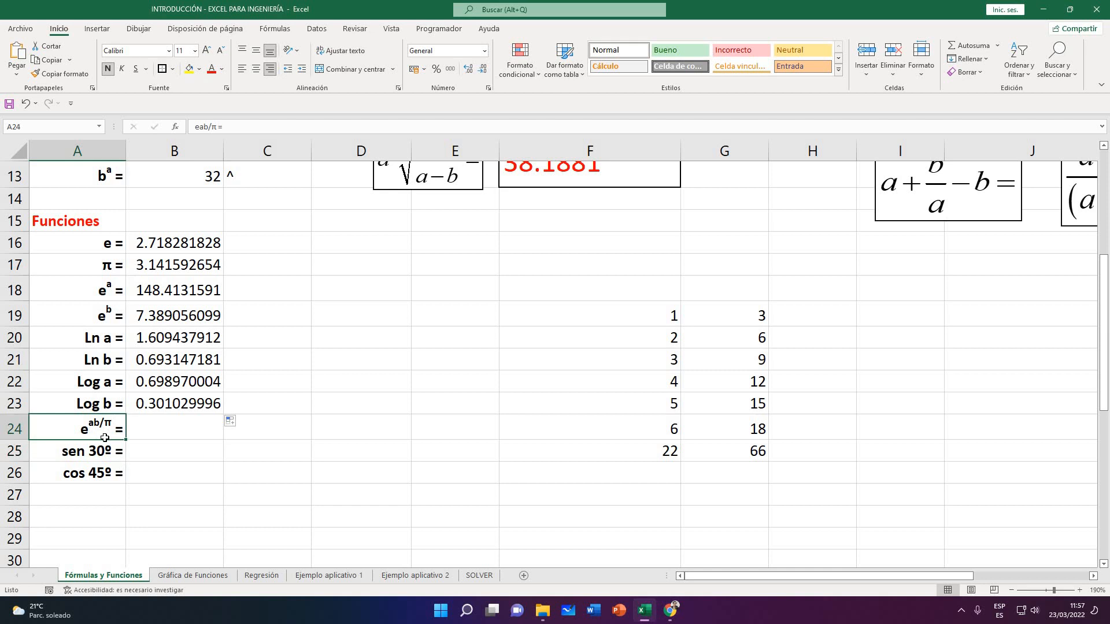
pyautogui.click(152, 436)
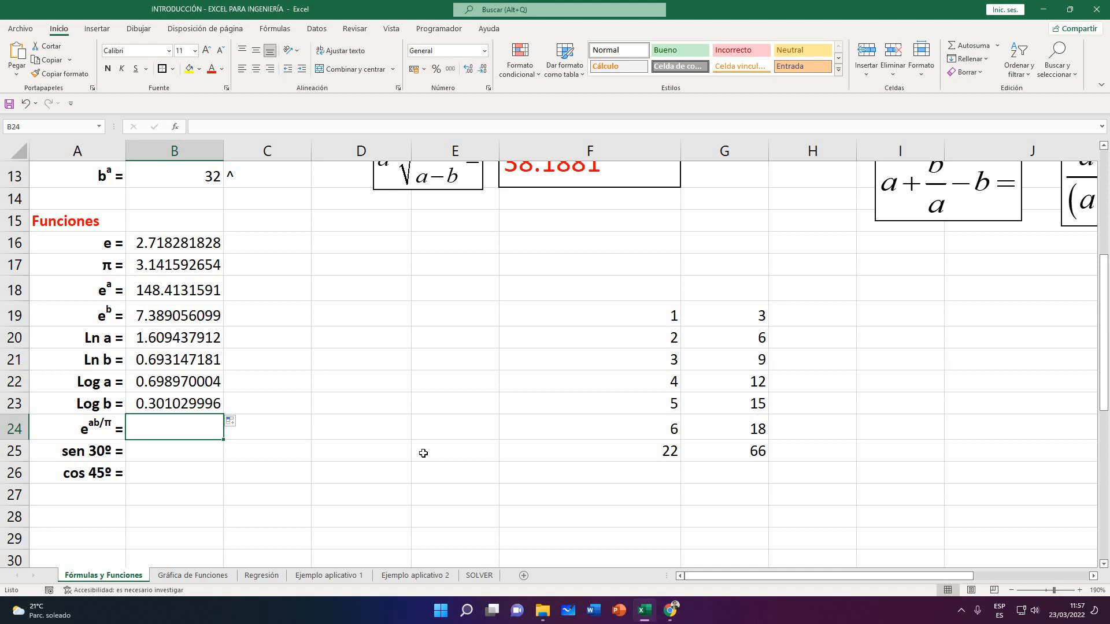
pyautogui.write('=E')
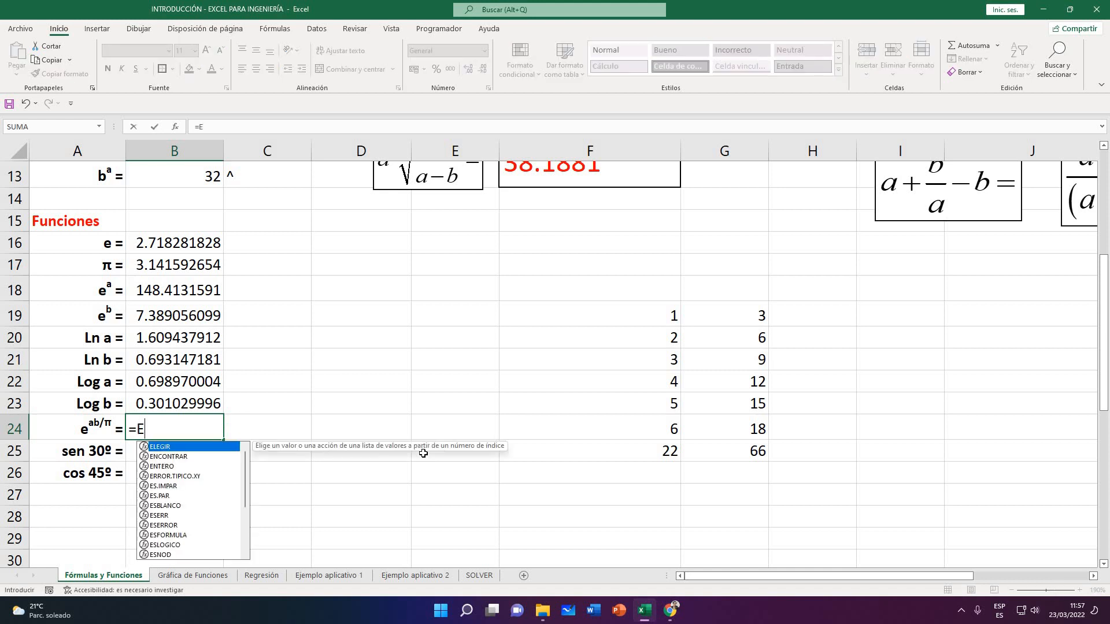
pyautogui.write('XP')
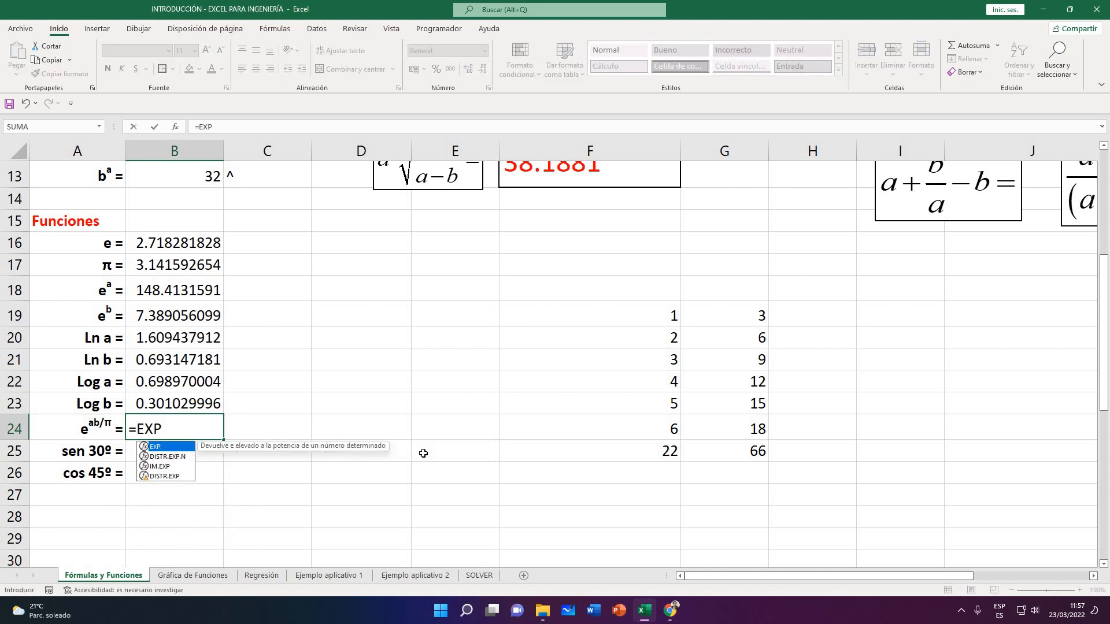
pyautogui.write('(')
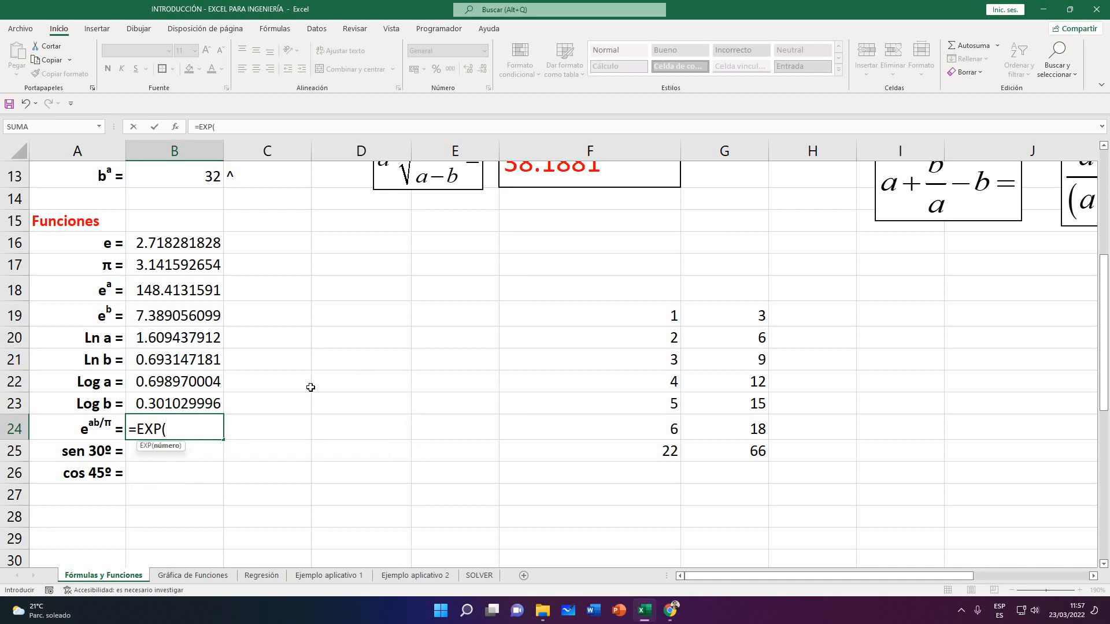
pyautogui.scroll(4, 242, 408)
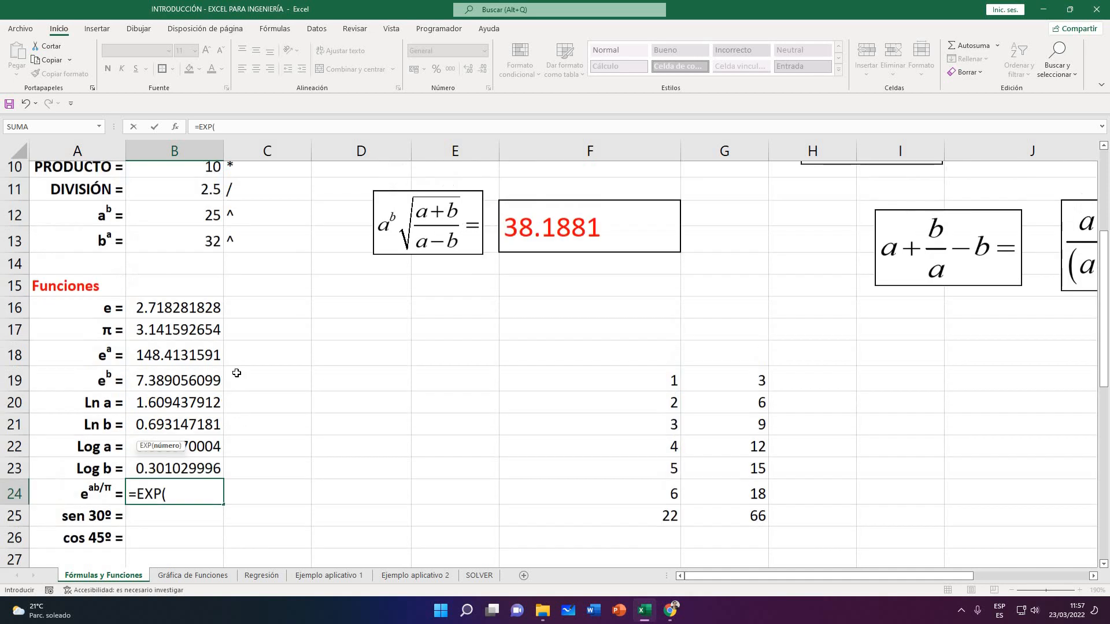
pyautogui.click(160, 197)
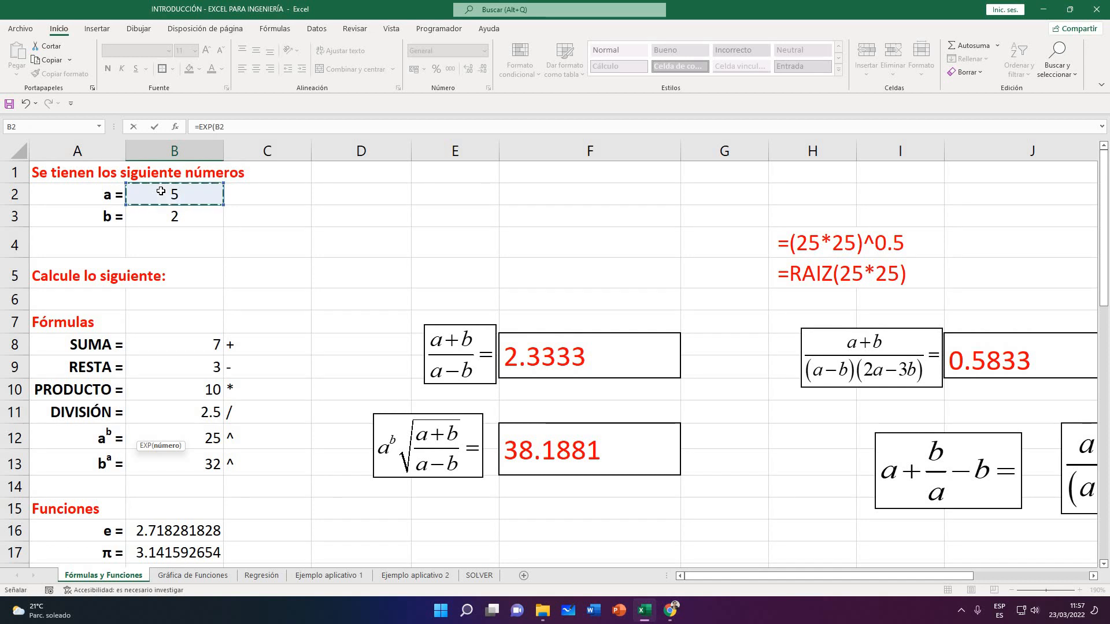
pyautogui.write('*b')
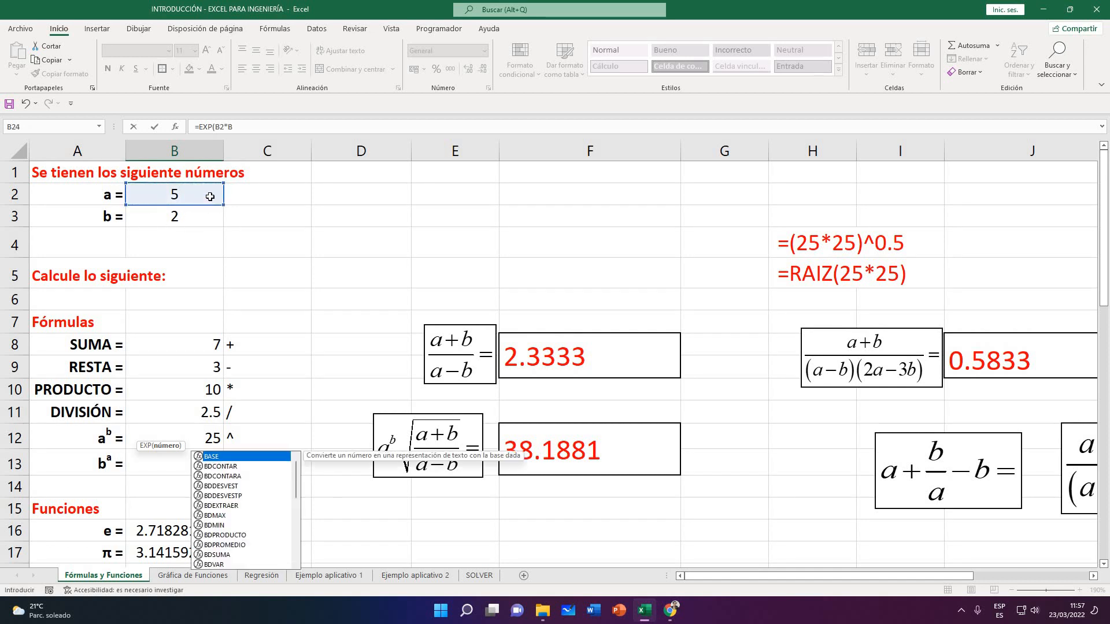
pyautogui.press('BackSpace')
pyautogui.click(173, 223)
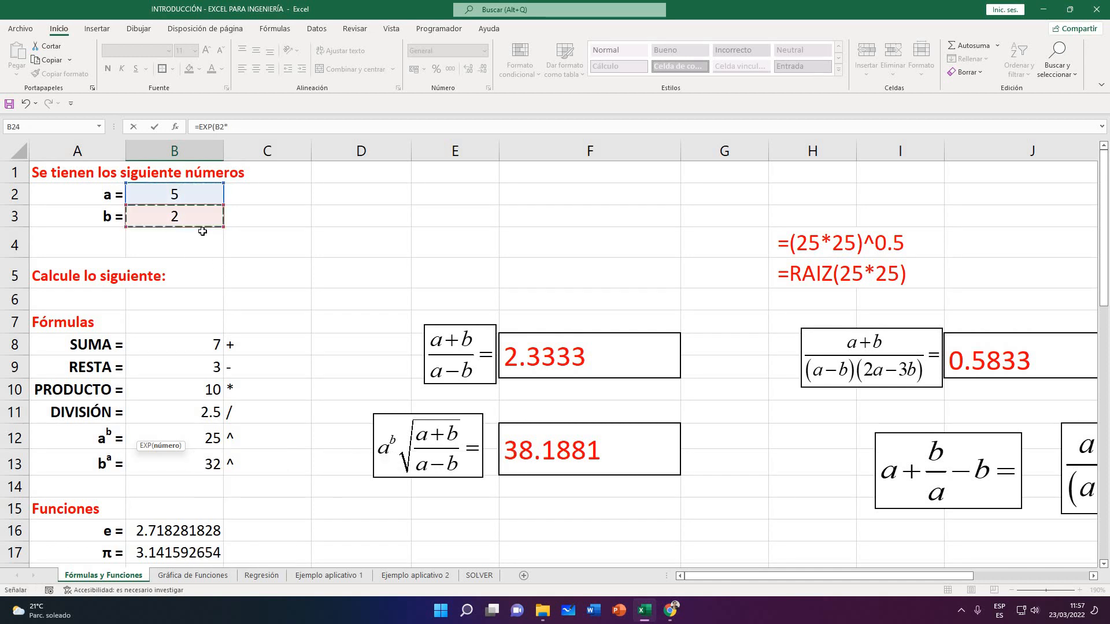
# Divide the exponent in B24 by PI() and complete the formula as =EXP(B2*B3/PI())
pyautogui.write('/')
pyautogui.scroll(-4, 256, 310)
pyautogui.scroll(-1, 321, 330)
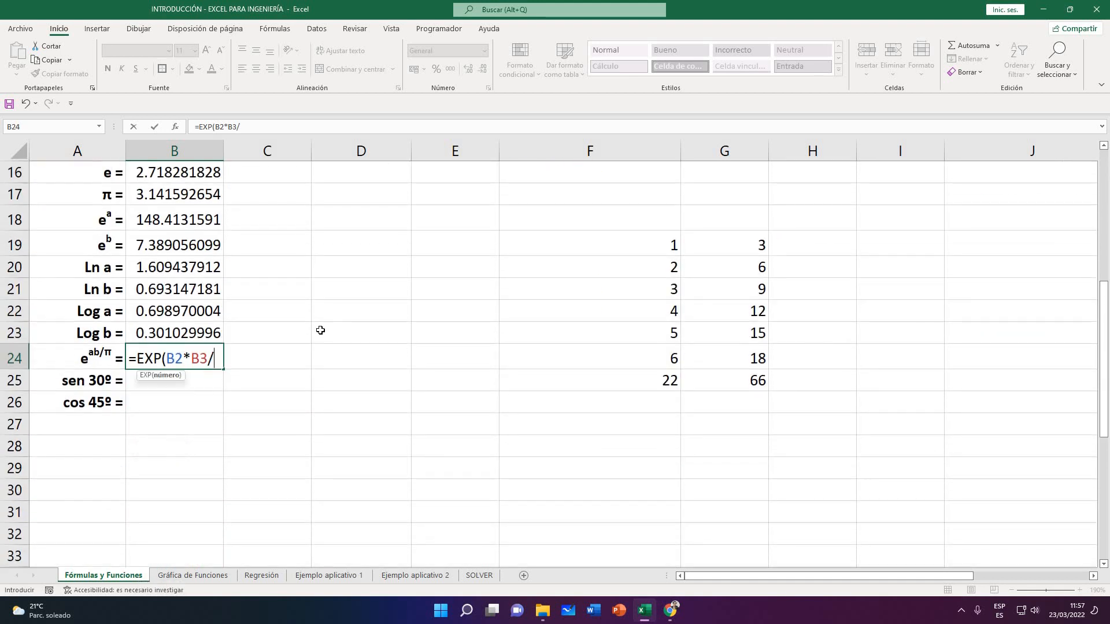
pyautogui.write('p')
pyautogui.press('BackSpace')
pyautogui.write('P')
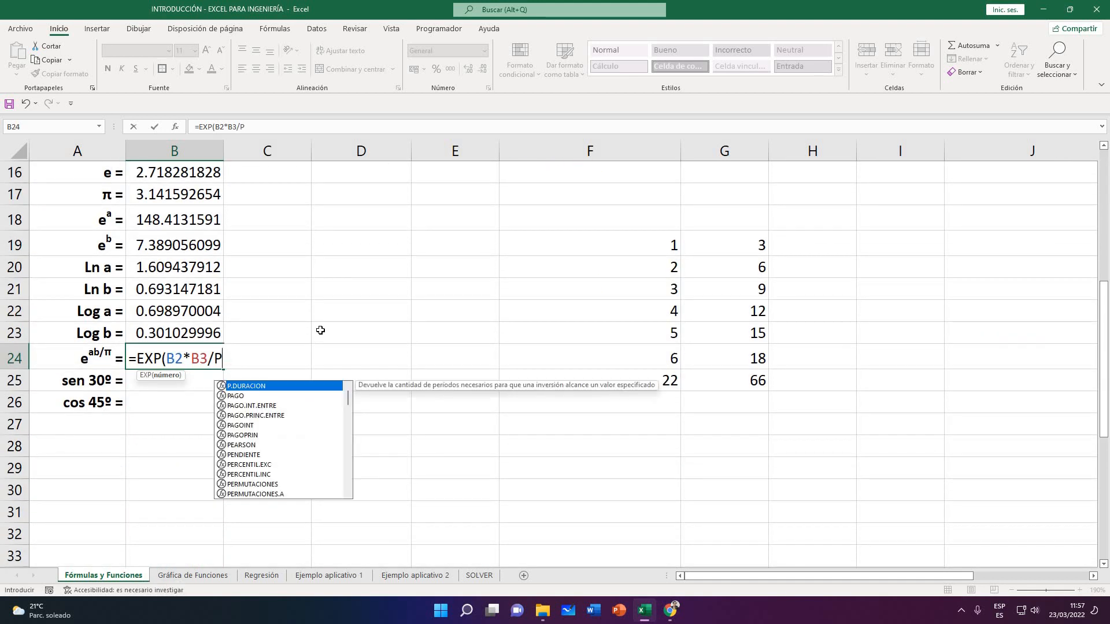
pyautogui.write('I()')
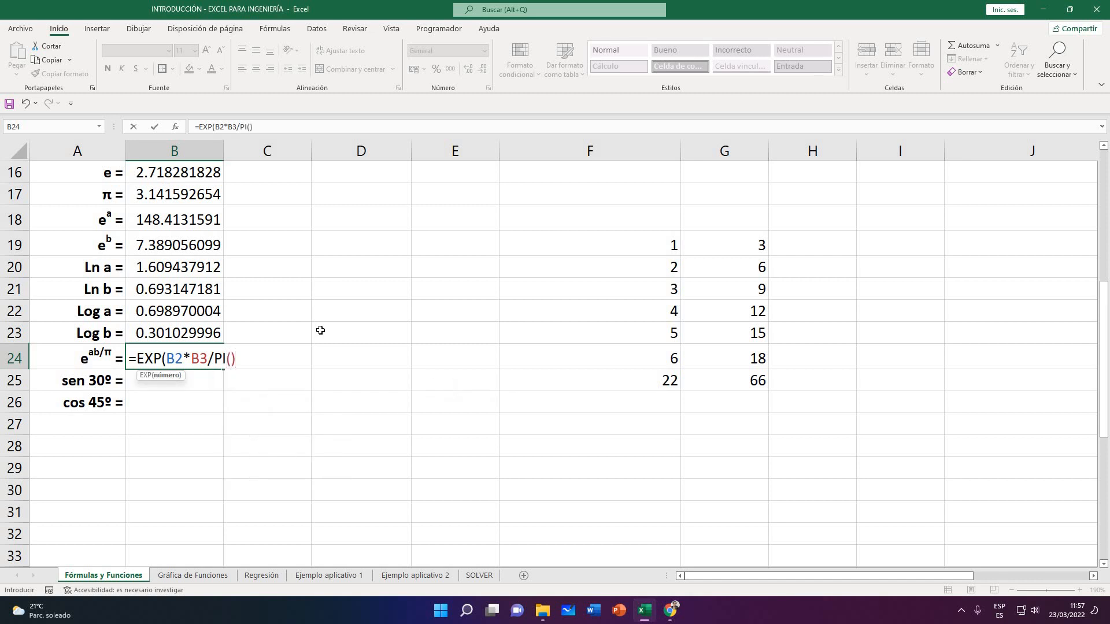
pyautogui.write(')')
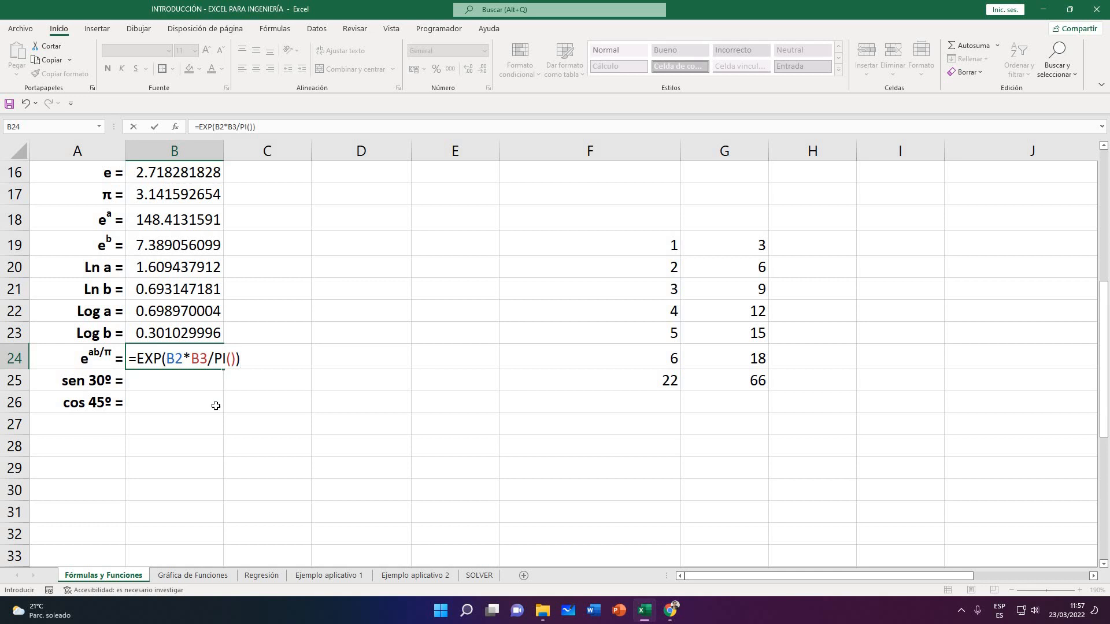
pyautogui.press('Return')
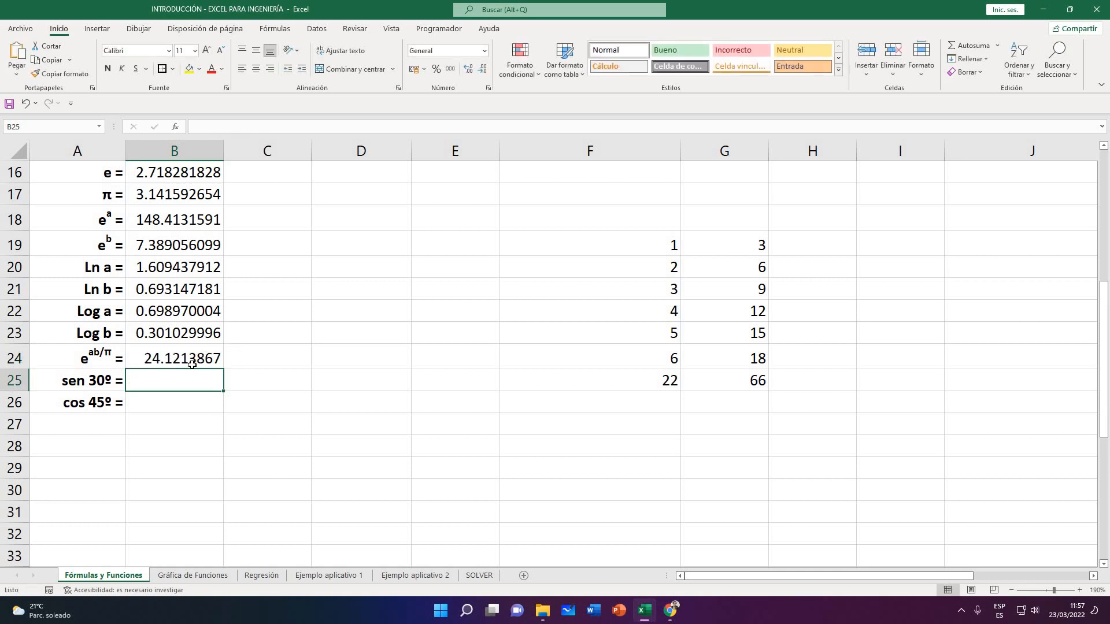
pyautogui.click(215, 359)
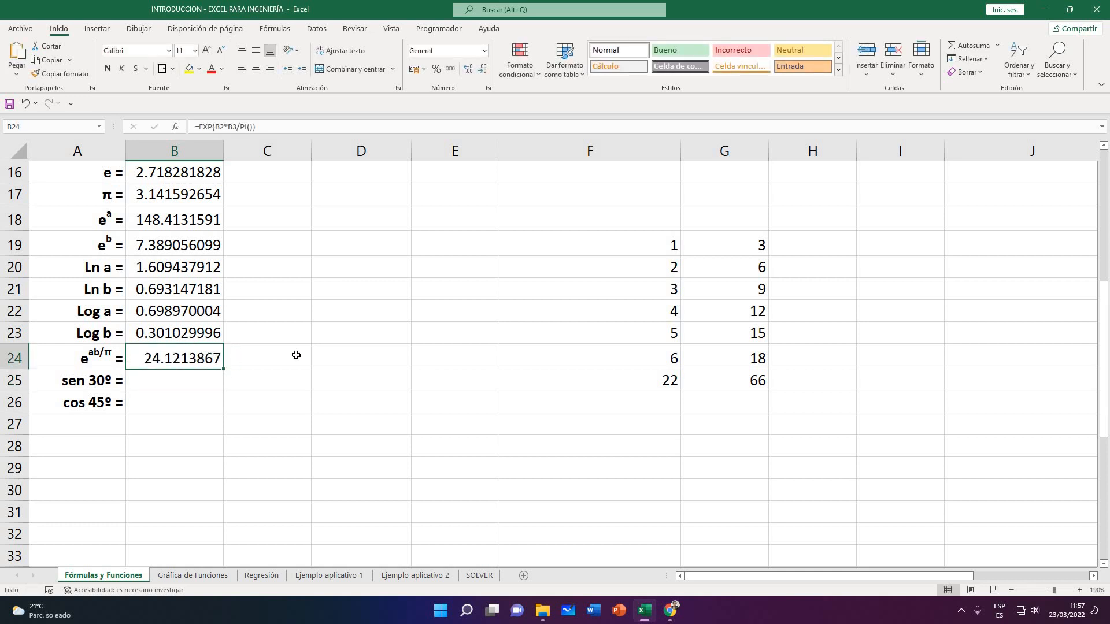
# Enter the alternative formula =EXP(B10/B17) in D24, reusing the product cell and the π cell
pyautogui.press('Right')
pyautogui.click(376, 365)
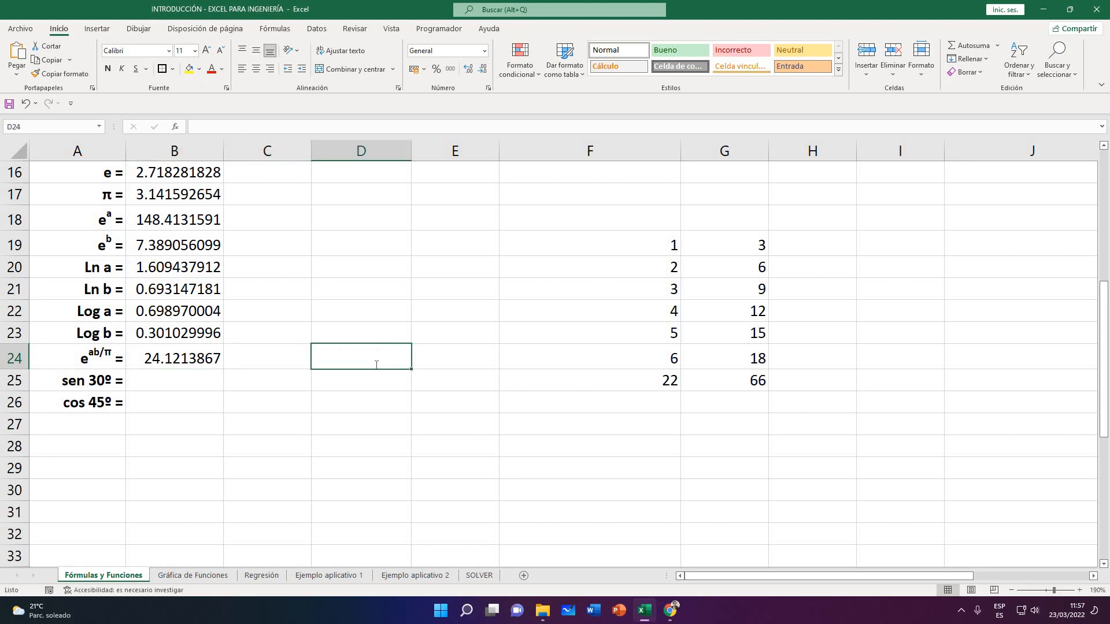
pyautogui.write('=EX')
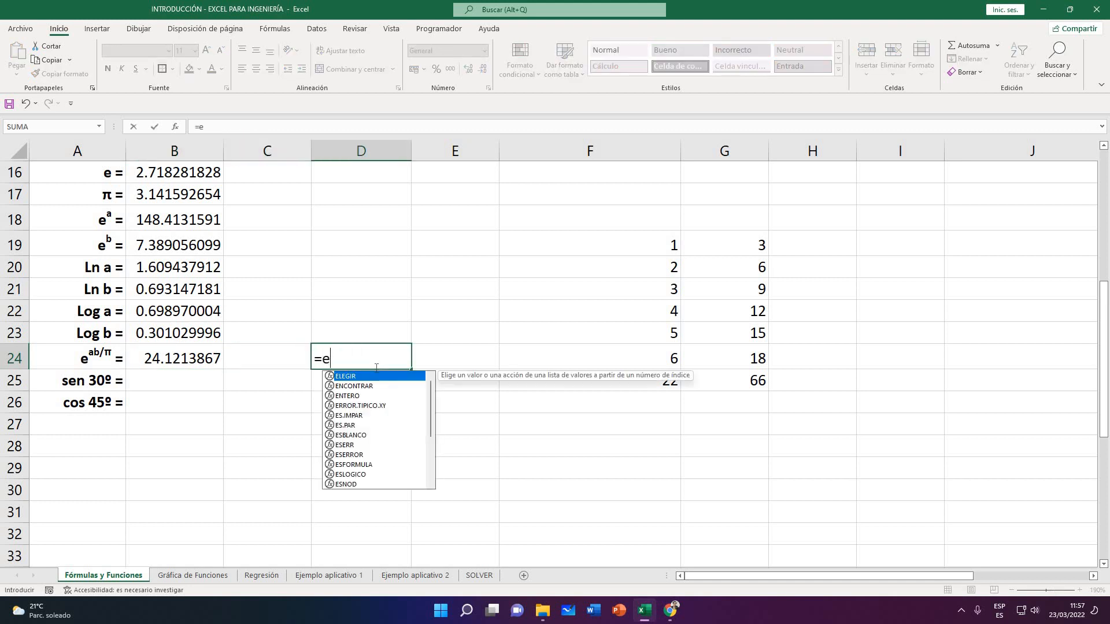
pyautogui.press('BackSpace')
pyautogui.press('BackSpace')
pyautogui.write('EXP')
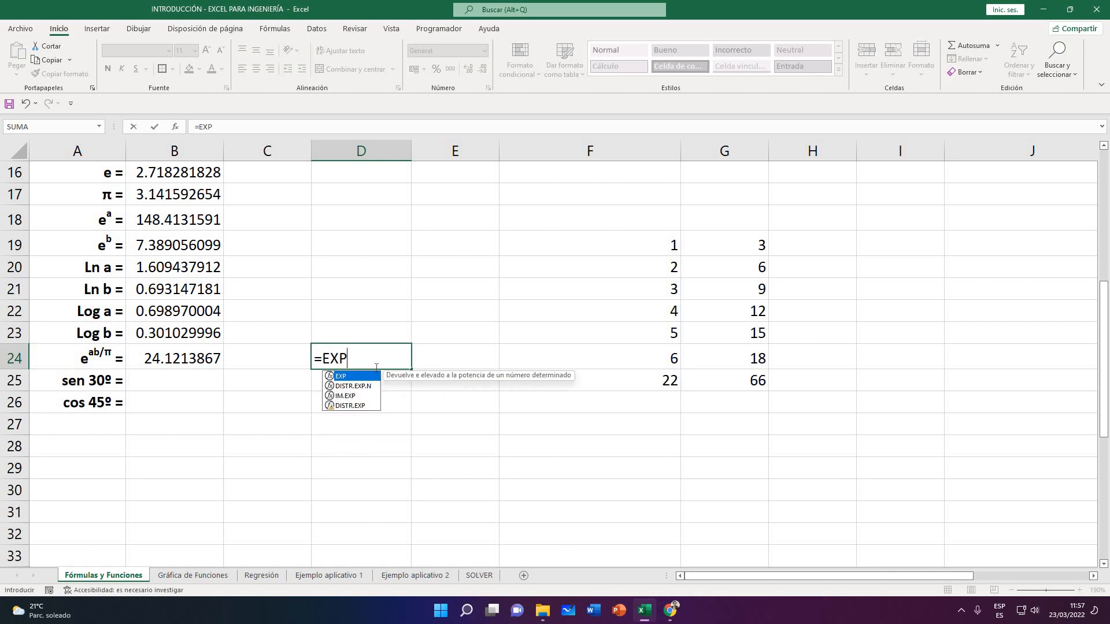
pyautogui.write('(')
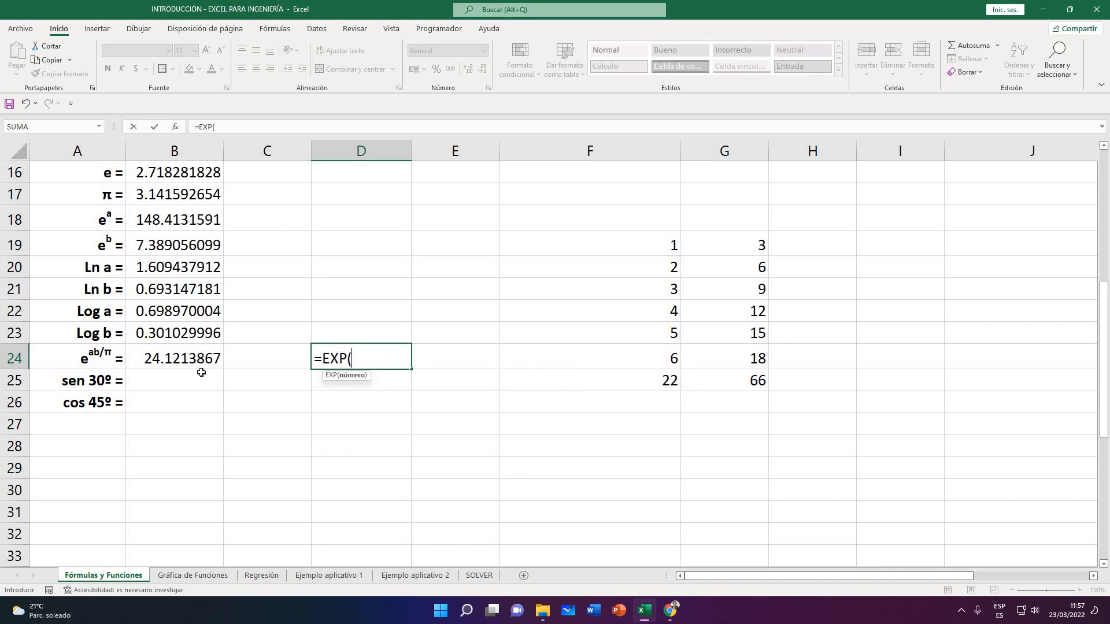
pyautogui.scroll(4, 202, 376)
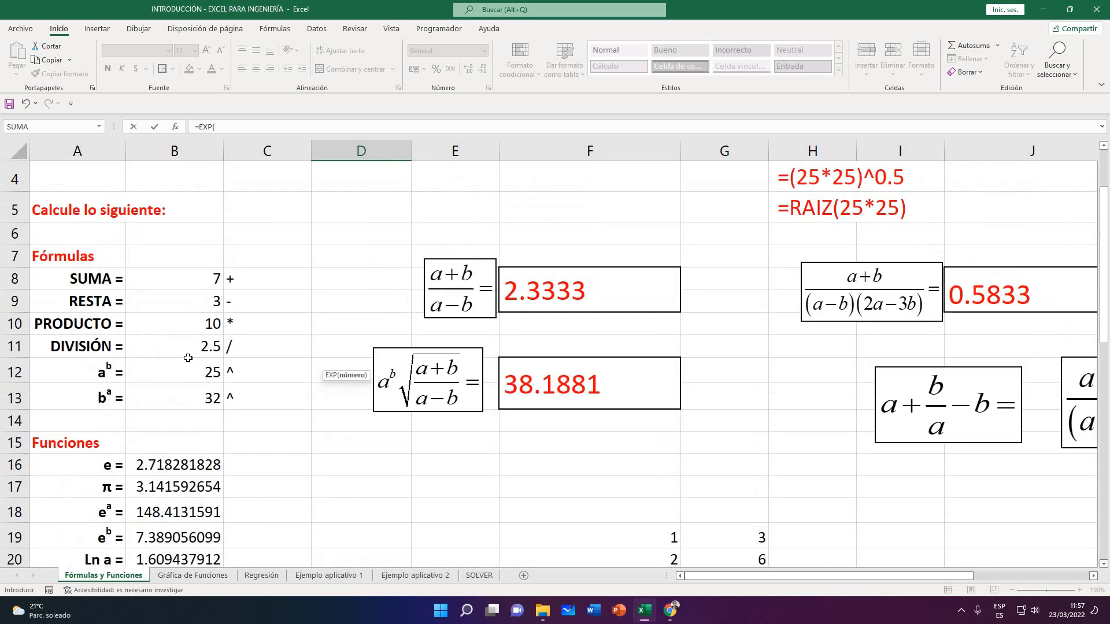
pyautogui.click(162, 324)
pyautogui.scroll(-3, 404, 460)
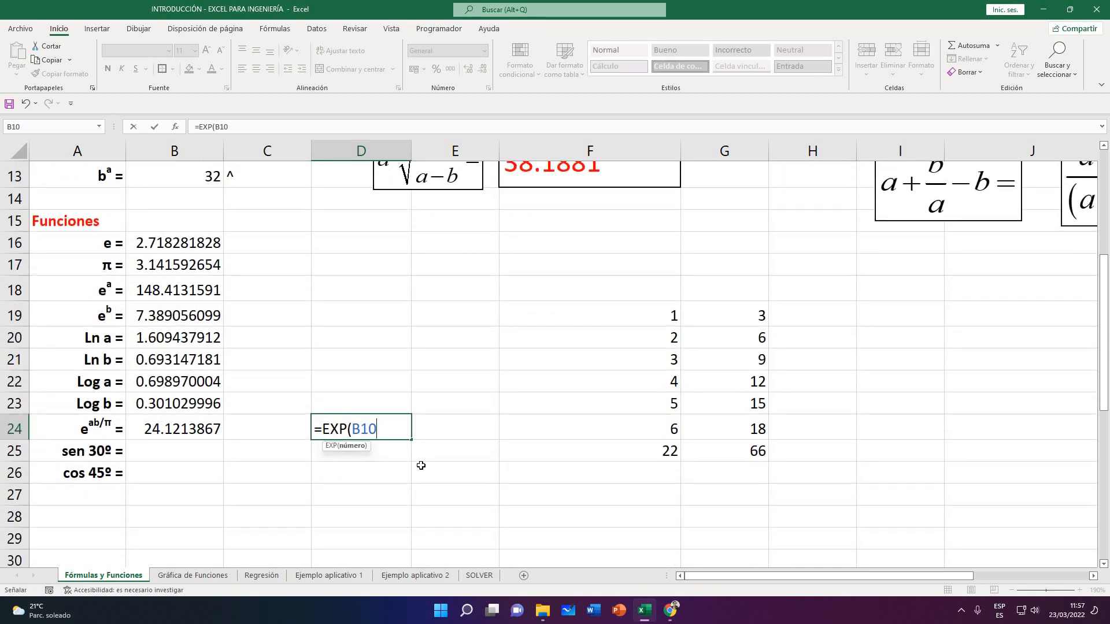
pyautogui.write('/')
pyautogui.click(181, 272)
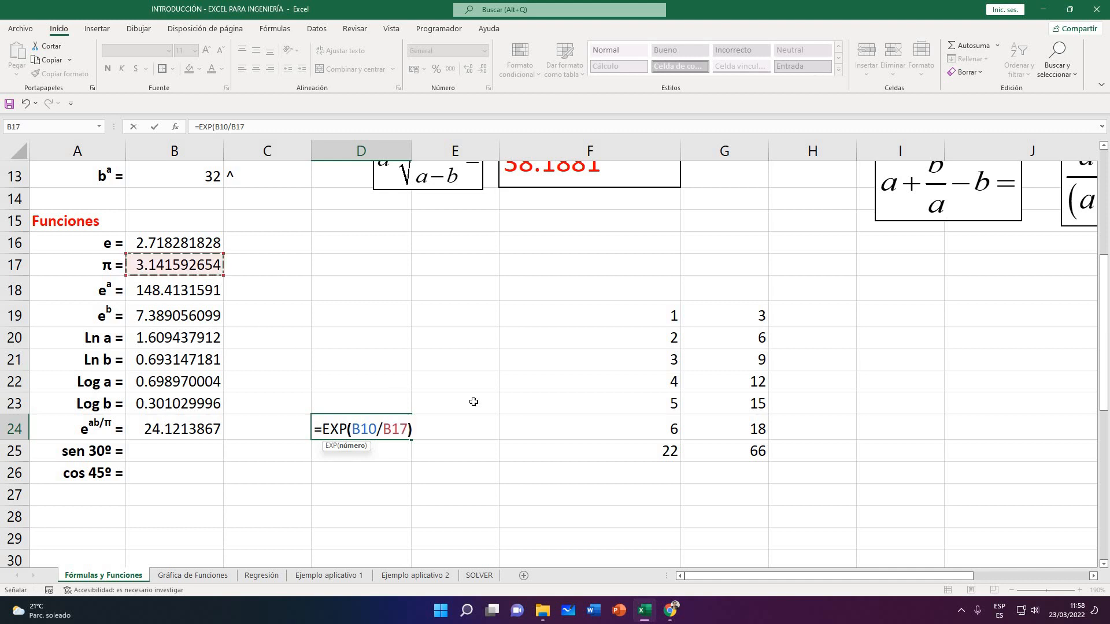
pyautogui.press('Return')
# Compare the formulas and results for e raised to ab/π in D24 and B24
pyautogui.press('Up')
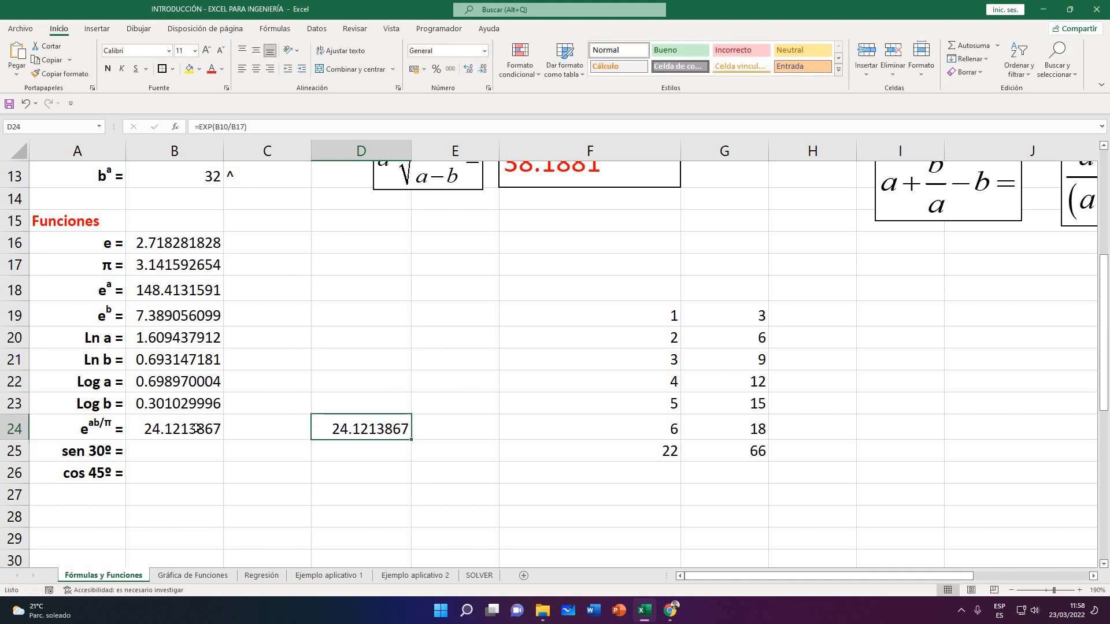
pyautogui.click(197, 429)
pyautogui.click(328, 425)
# Calculate the sum in D8 with literal numbers instead of cell references, as =5+2
pyautogui.scroll(1, 370, 446)
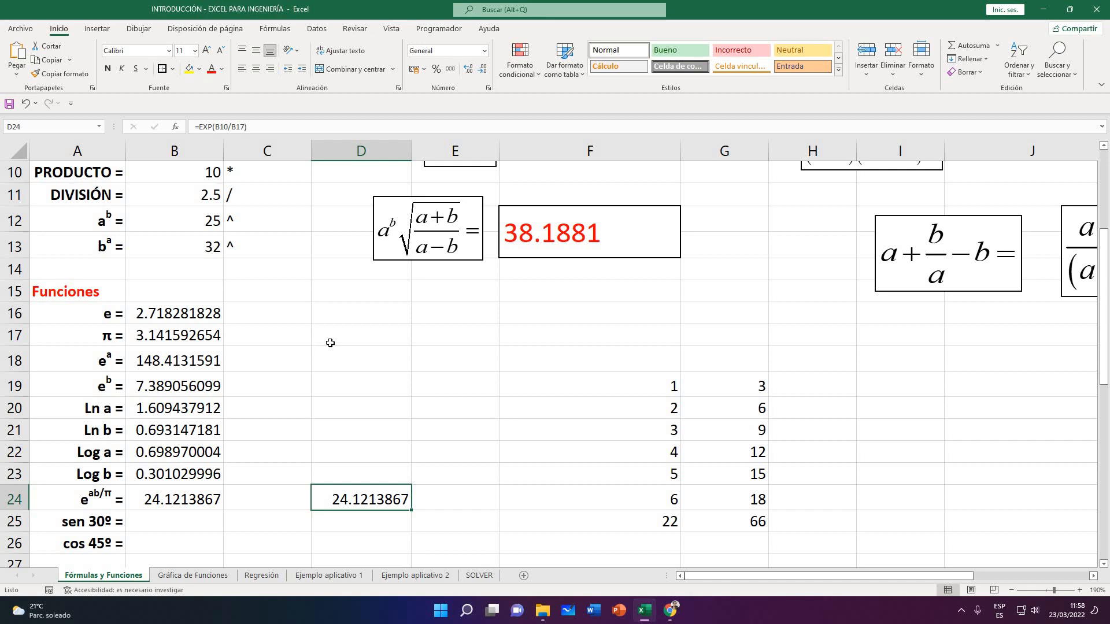
pyautogui.scroll(3, 323, 349)
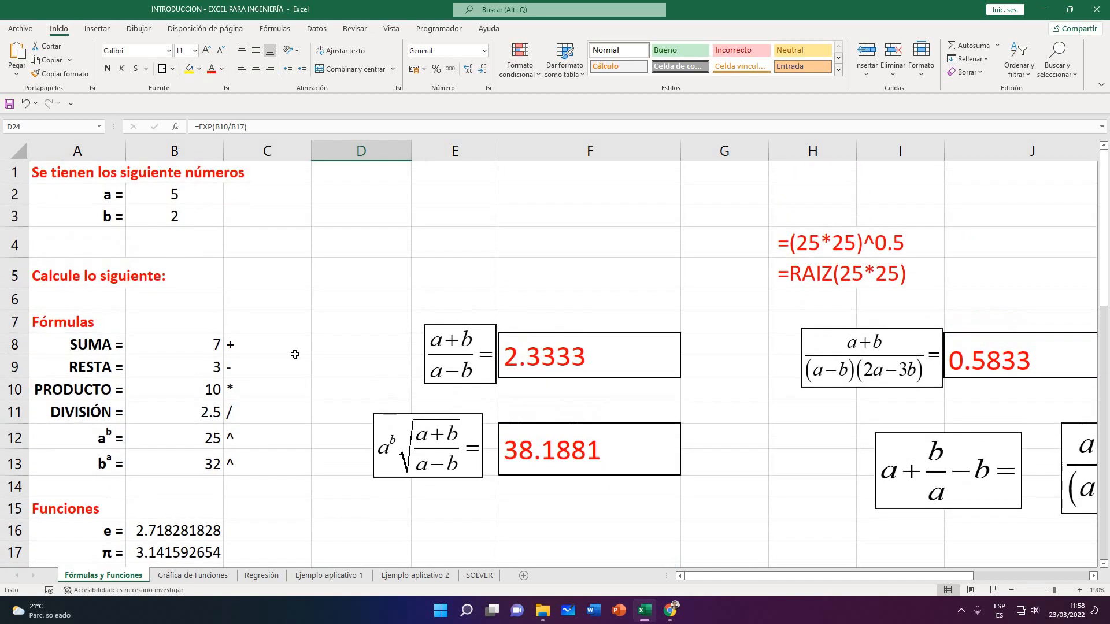
pyautogui.click(399, 350)
pyautogui.write('=')
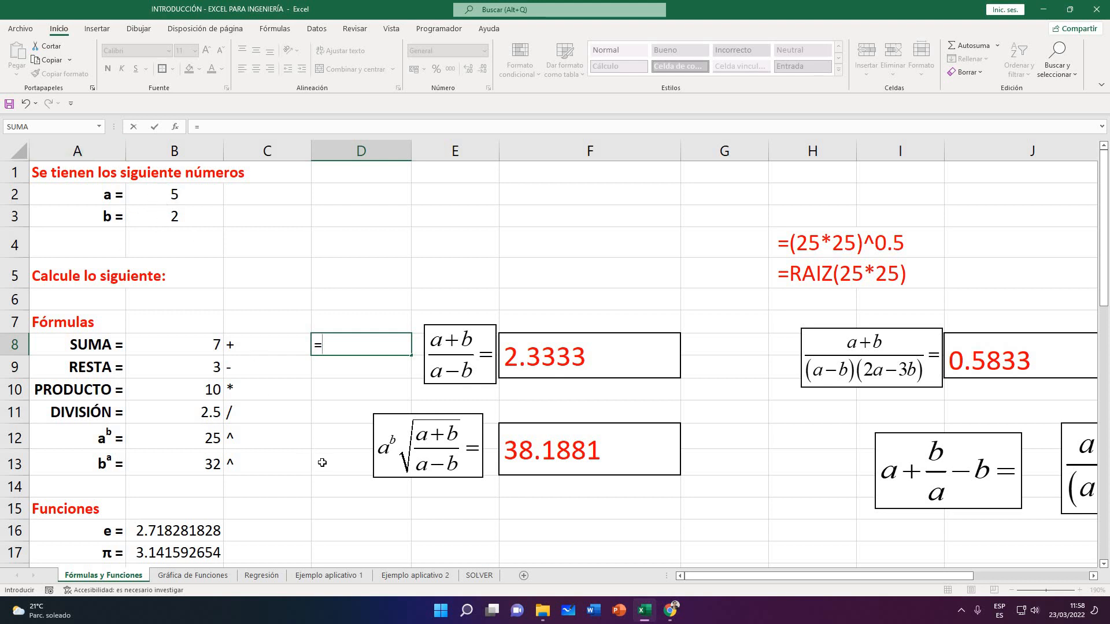
pyautogui.write('5+2')
pyautogui.hotkey('ctrl', 'Return')
pyautogui.press('Return')
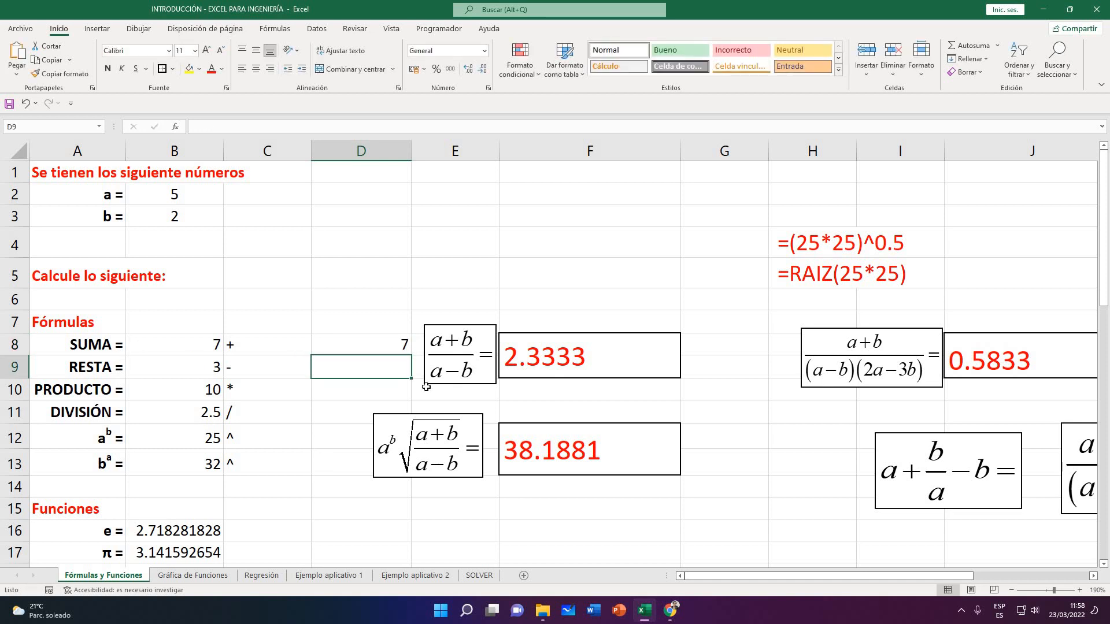
# Calculate the subtraction of a minus b in D9 with the literal numbers 5 and 2
pyautogui.write('=')
pyautogui.click(198, 188)
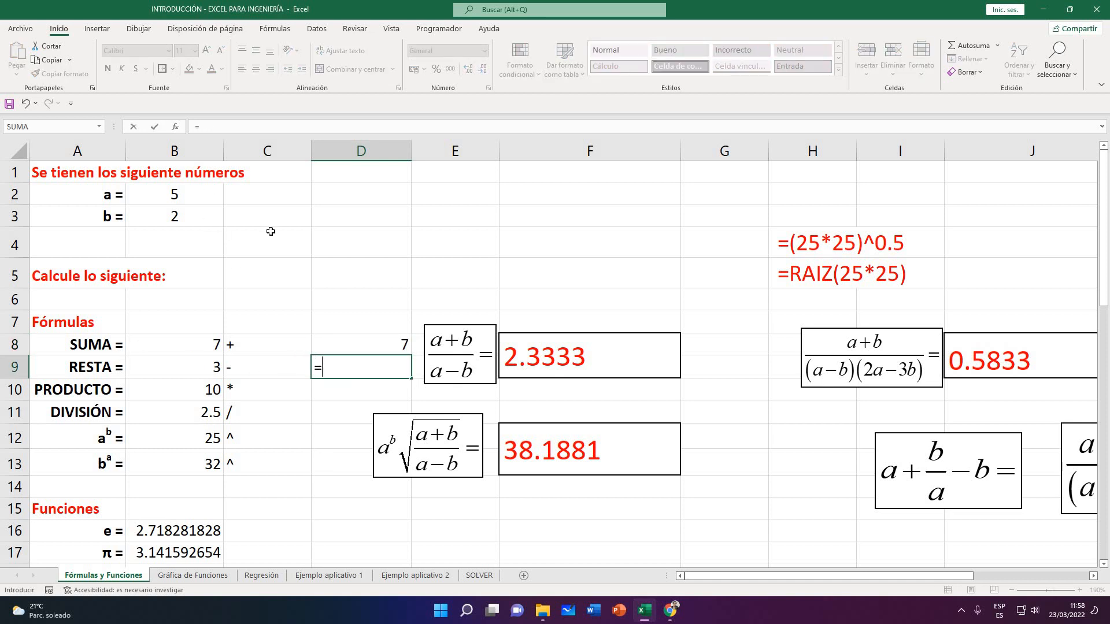
pyautogui.press('BackSpace')
pyautogui.press('BackSpace')
pyautogui.write('5')
pyautogui.press('Return')
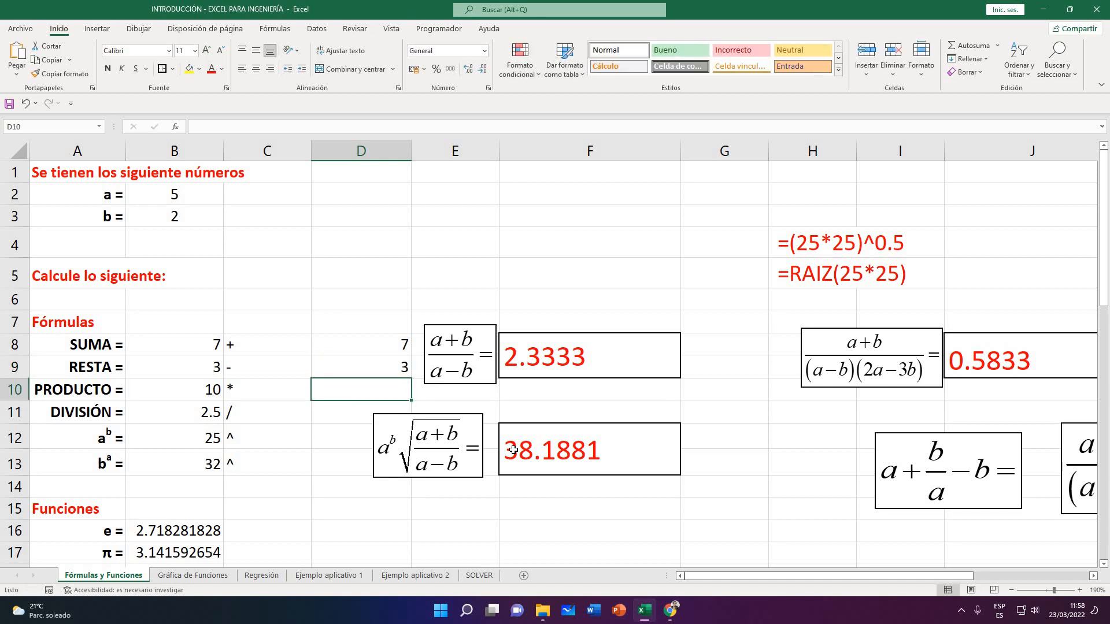
# Calculate the product in D10 with literal numbers, as =5*2
pyautogui.write('=')
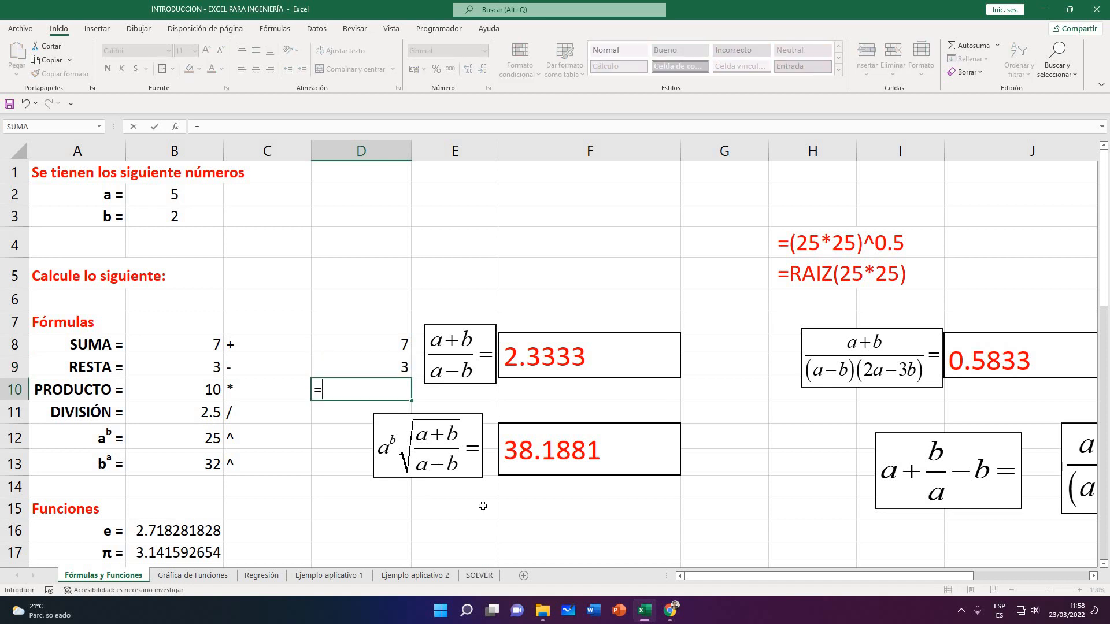
pyautogui.write('5*2')
pyautogui.press('Return')
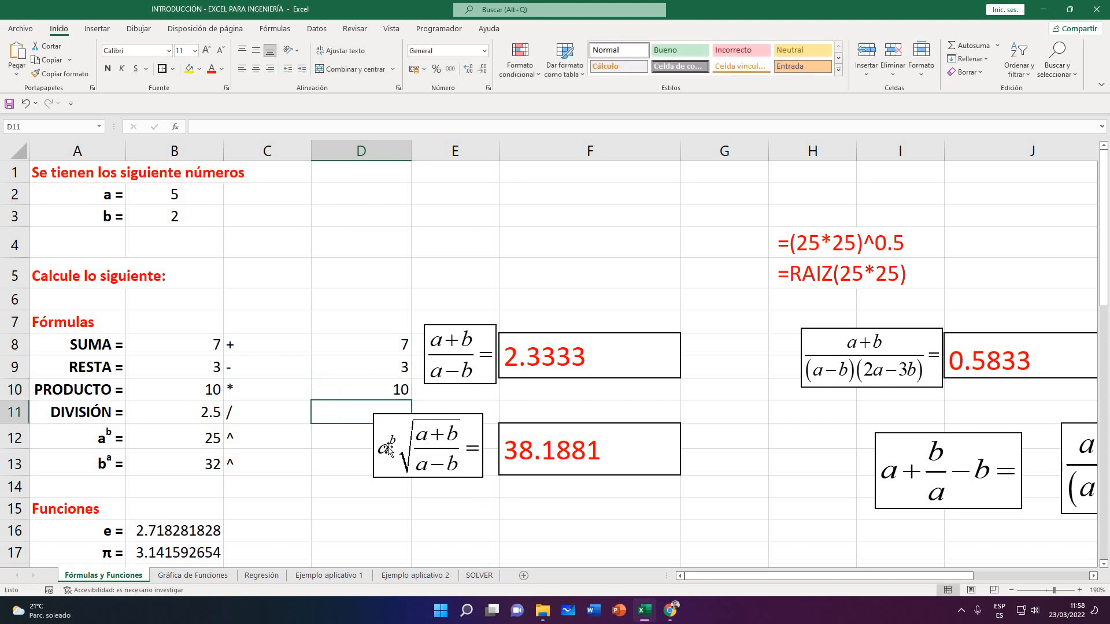
# Clear the value of a in B2 and set it to 4
pyautogui.click(171, 200)
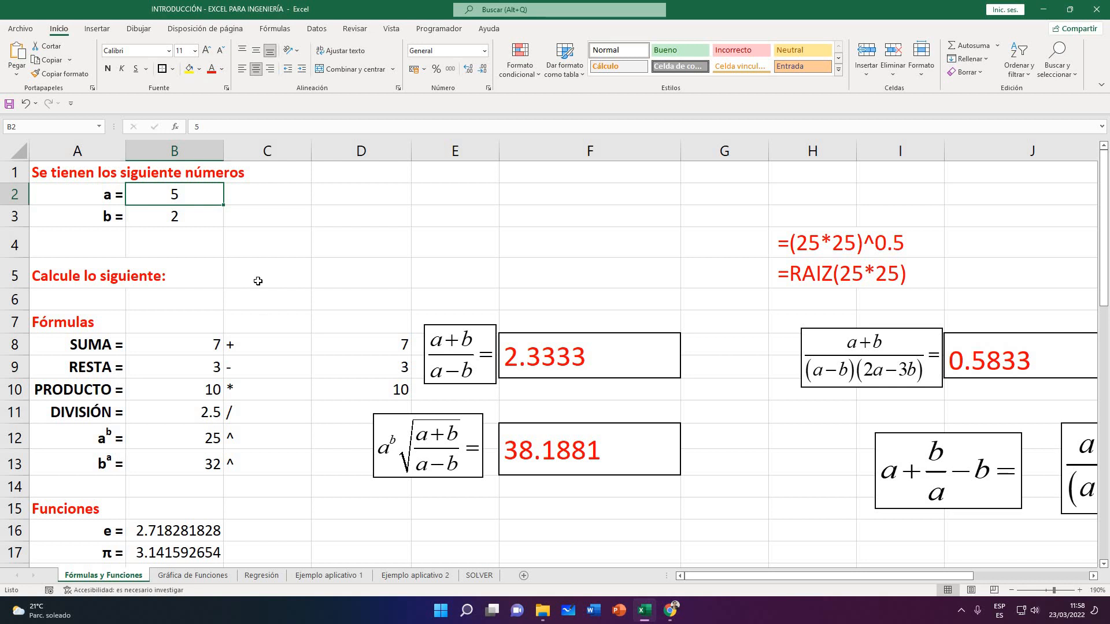
pyautogui.press('BackSpace')
pyautogui.press('Return')
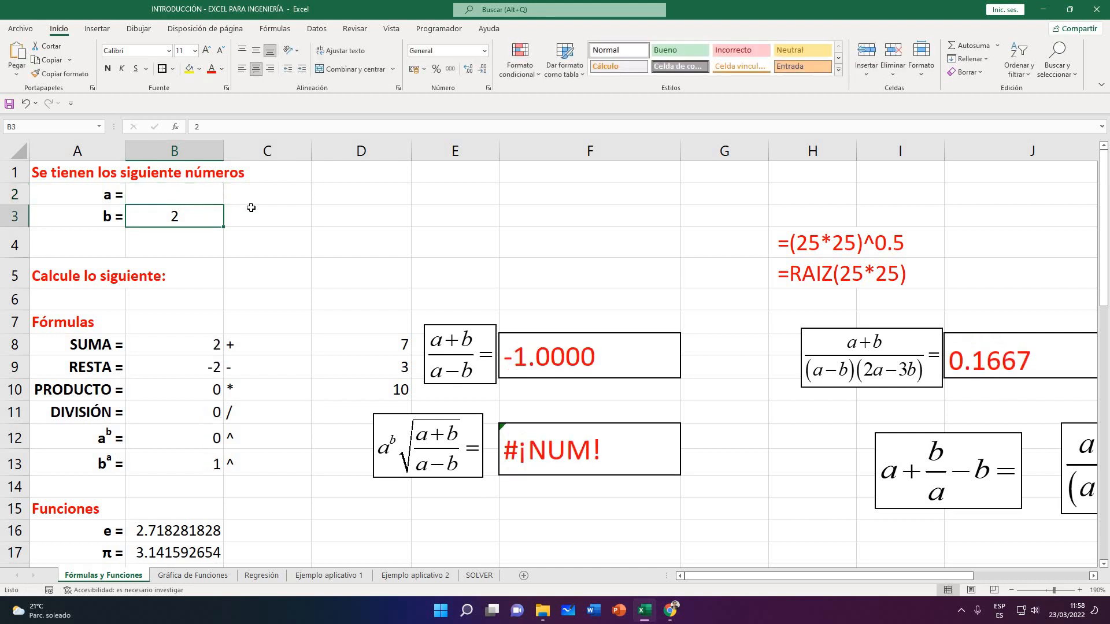
pyautogui.press('Up')
pyautogui.write('4')
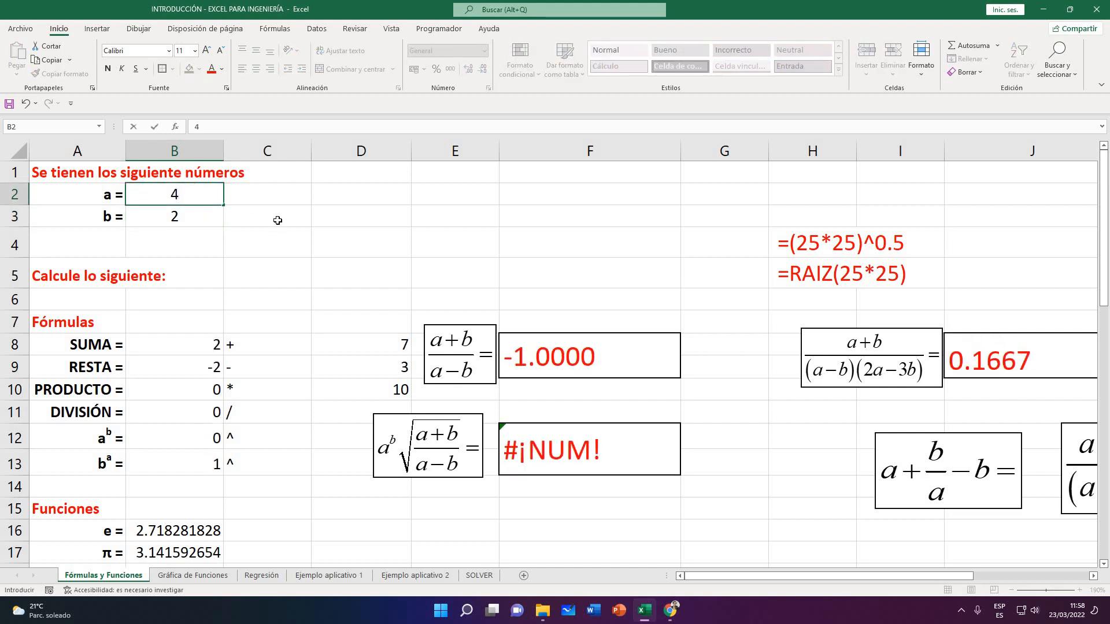
pyautogui.press('Return')
# Review the recalculated operations in B8:B13 and inspect the cell references in the sum formula in B8
pyautogui.press('Down')
pyautogui.press('Down')
pyautogui.press('Down')
pyautogui.press('Down')
pyautogui.press('Down')
pyautogui.press('Down')
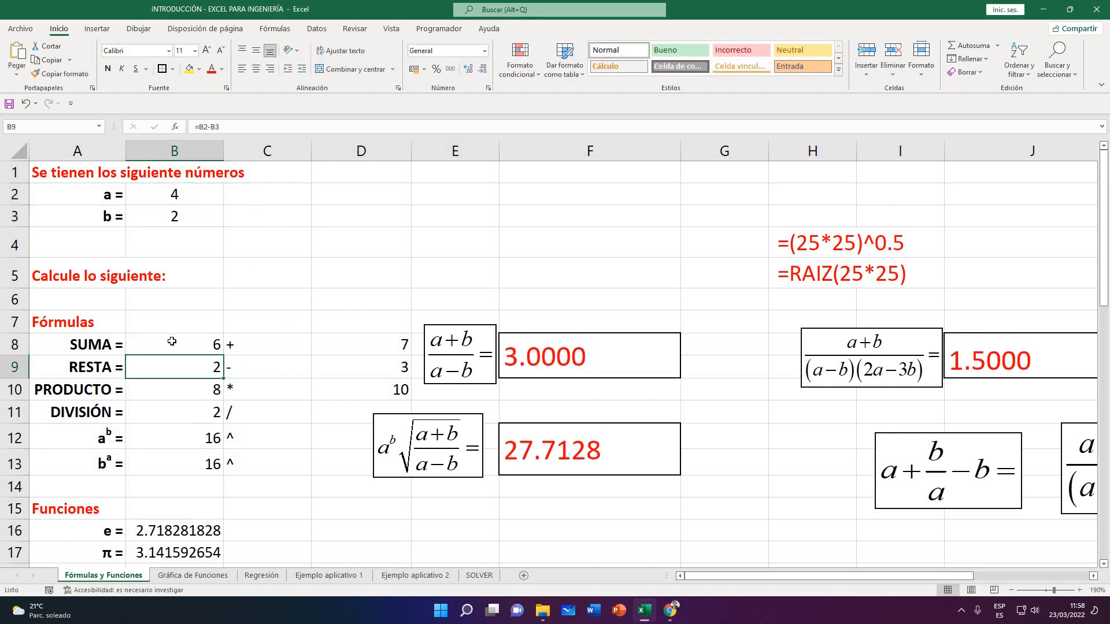
pyautogui.moveTo(171, 362); pyautogui.dragTo(171, 463)
pyautogui.click(161, 352)
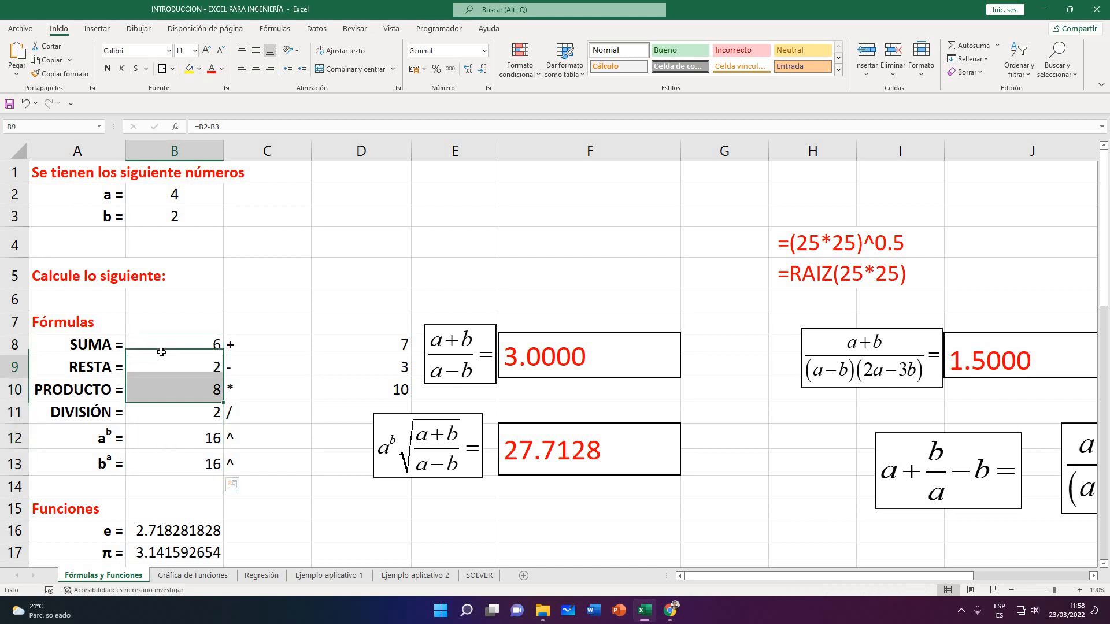
pyautogui.click(161, 347)
pyautogui.press('F2')
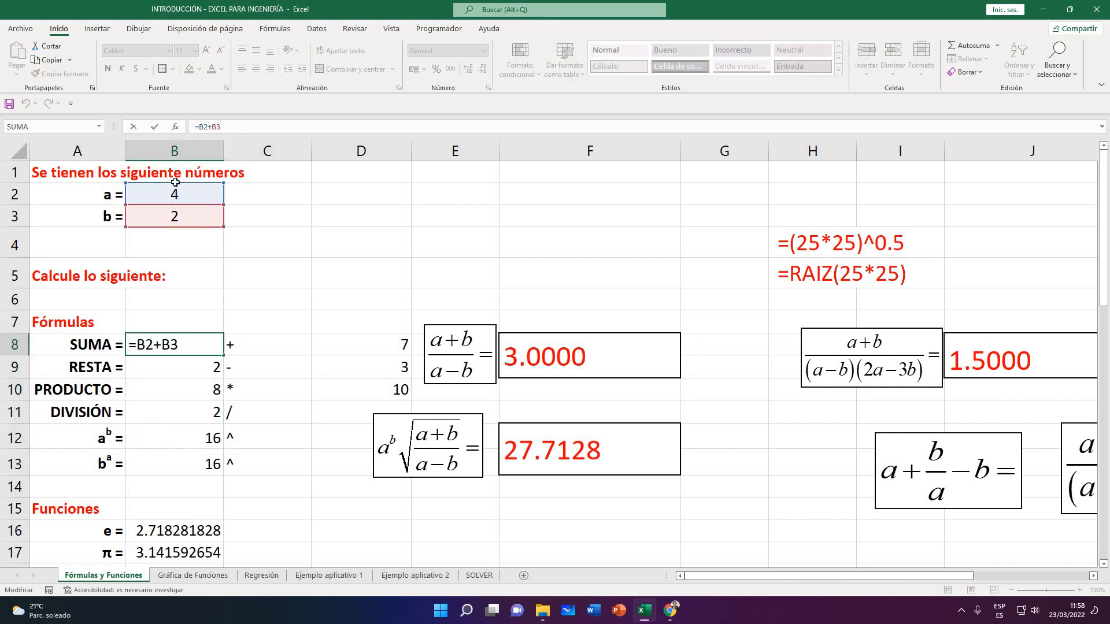
pyautogui.press('Return')
# Compare the literal-number sum formula in D8 with the cell-reference formula in B8
pyautogui.click(364, 346)
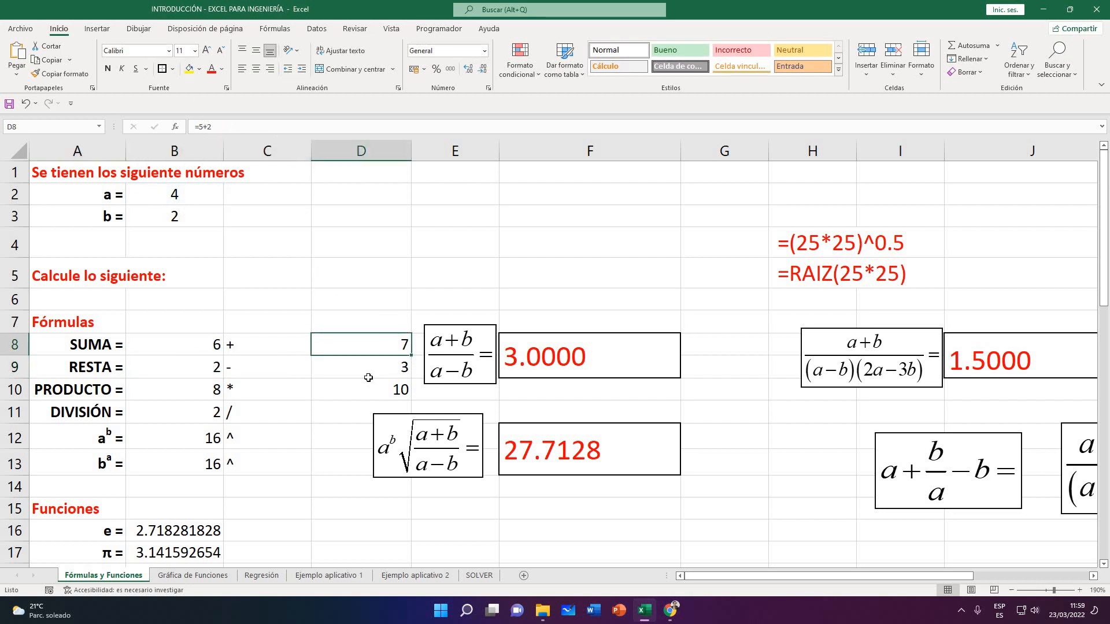
pyautogui.doubleClick(345, 348)
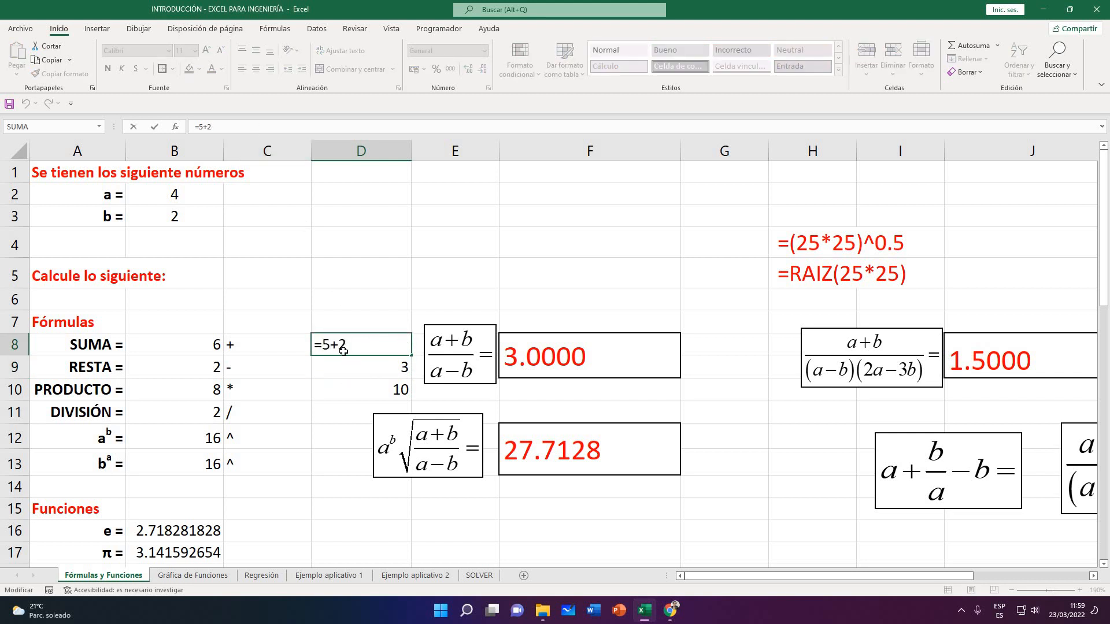
pyautogui.press('Return')
pyautogui.click(203, 345)
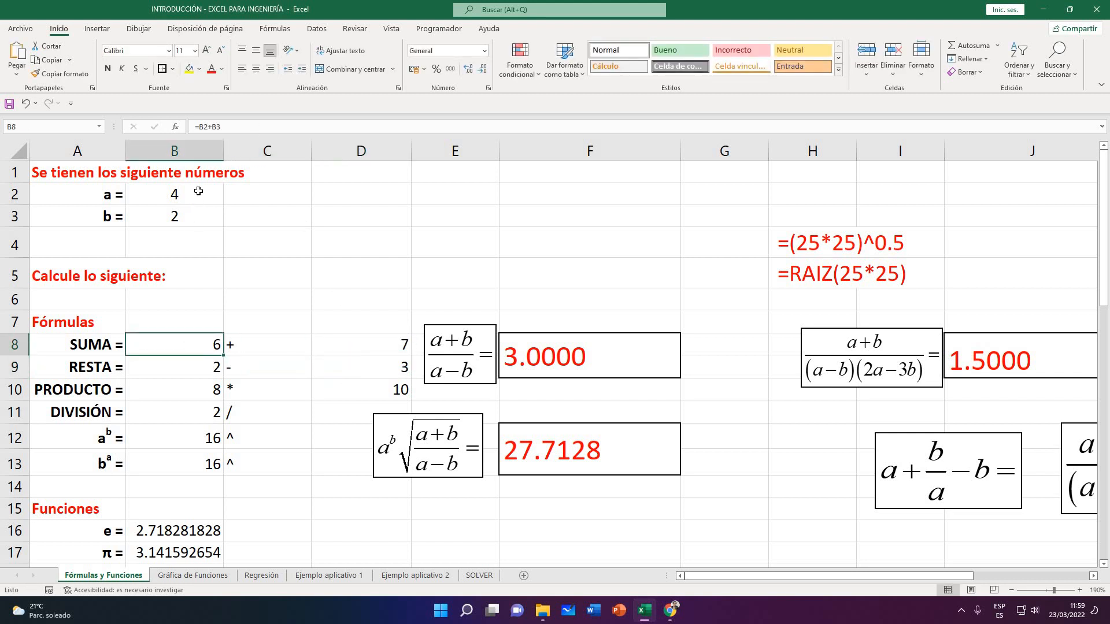
pyautogui.click(236, 133)
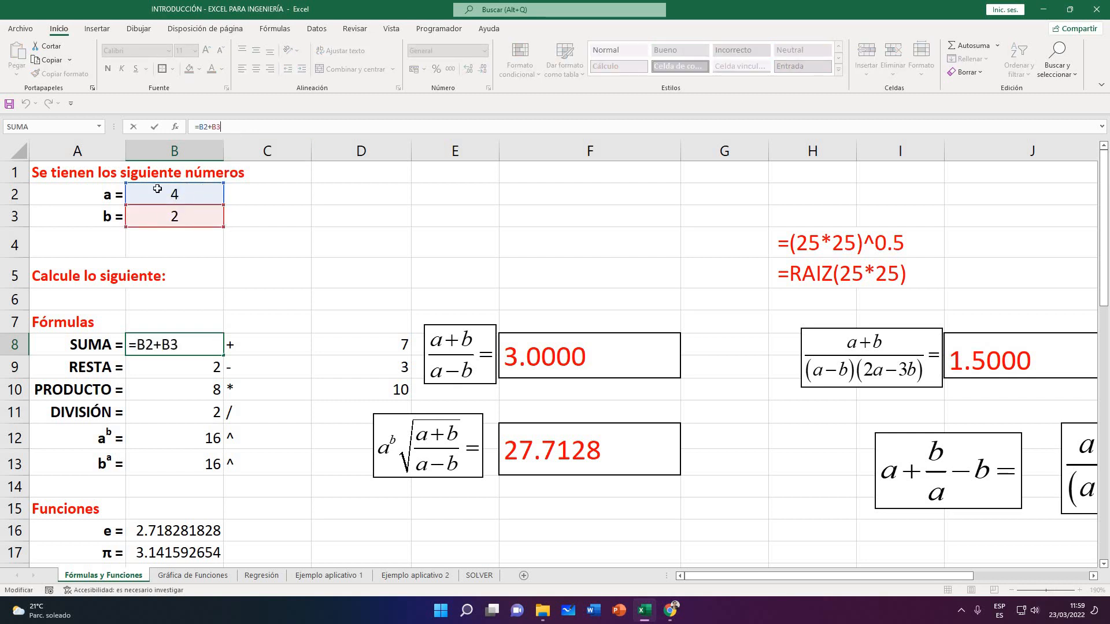
pyautogui.press('Return')
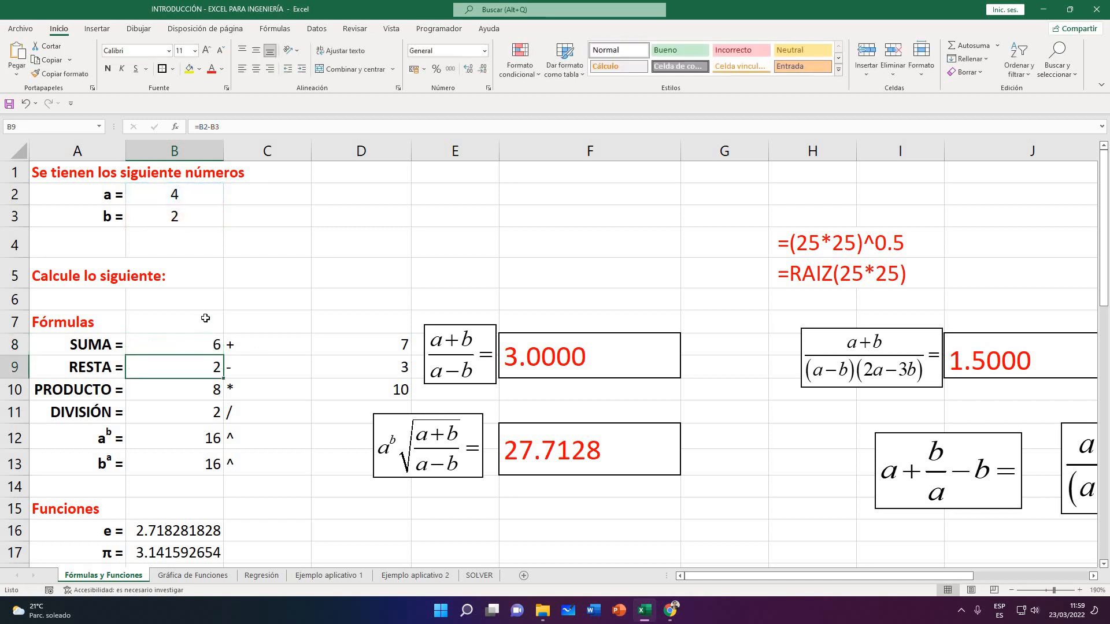
pyautogui.click(178, 349)
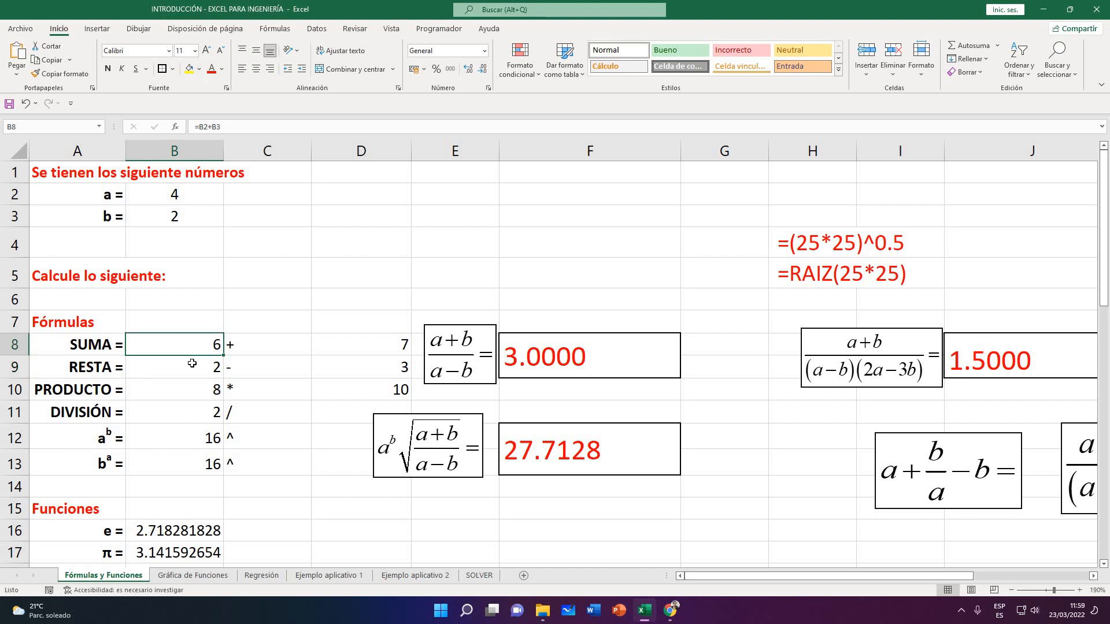
# Examine input cells B2 and B3 along with the operation and function results that depend on them
pyautogui.click(156, 198)
pyautogui.click(157, 218)
pyautogui.press('Up')
pyautogui.press('Down')
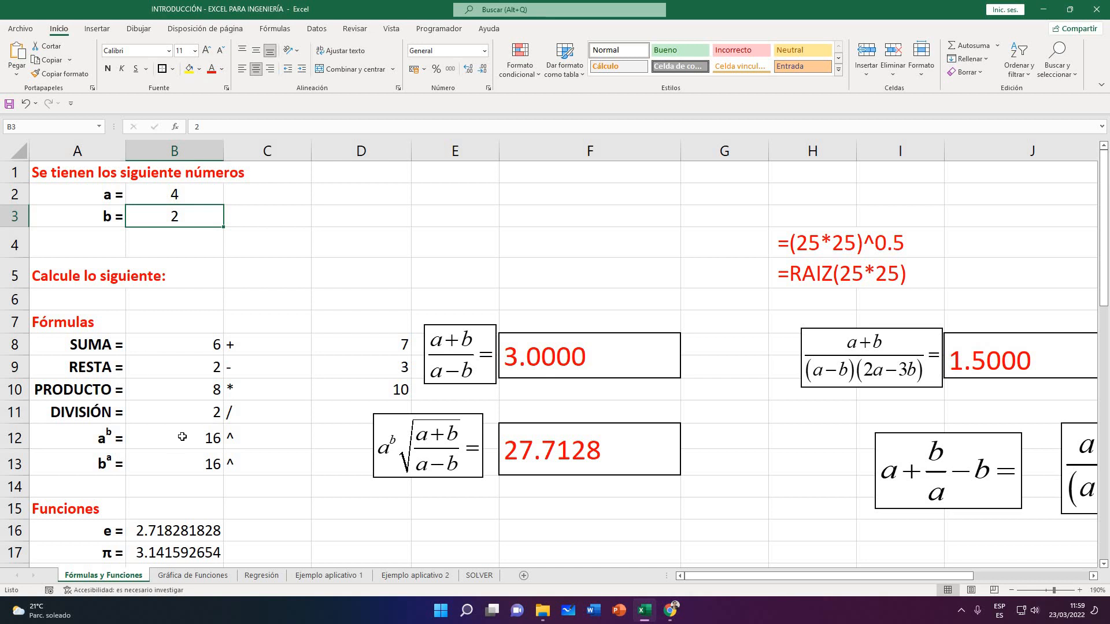
pyautogui.scroll(-2, 186, 428)
pyautogui.scroll(2, 202, 389)
pyautogui.click(189, 395)
pyautogui.scroll(-1, 190, 400)
pyautogui.scroll(-1, 189, 405)
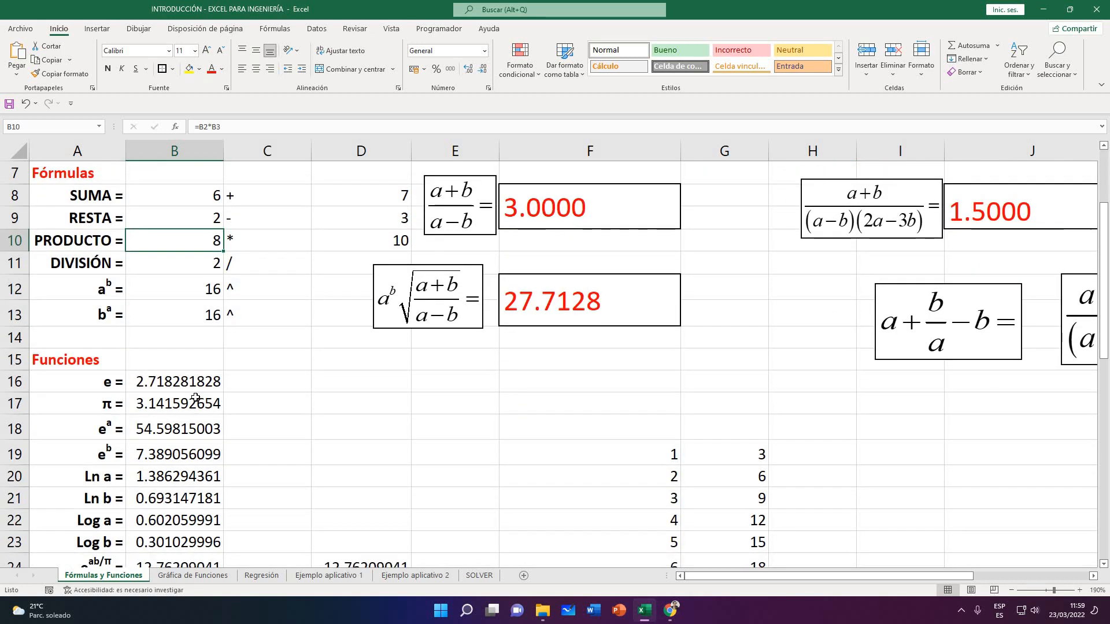
pyautogui.scroll(-1, 215, 453)
pyautogui.scroll(3, 265, 404)
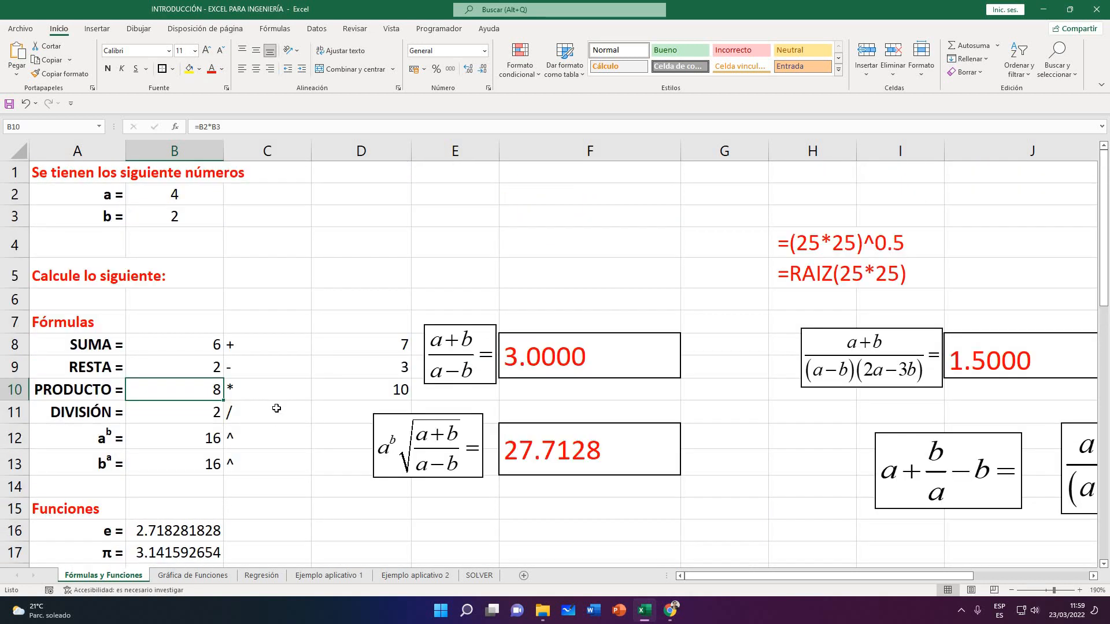
pyautogui.scroll(-3, 276, 412)
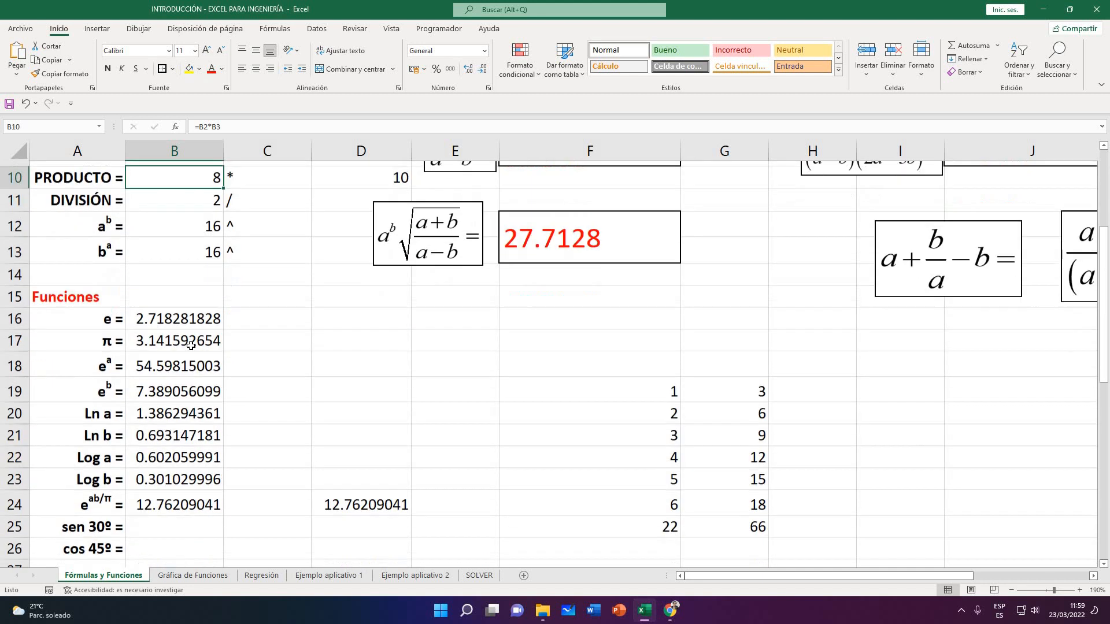
pyautogui.click(184, 335)
pyautogui.moveTo(206, 386); pyautogui.dragTo(207, 452)
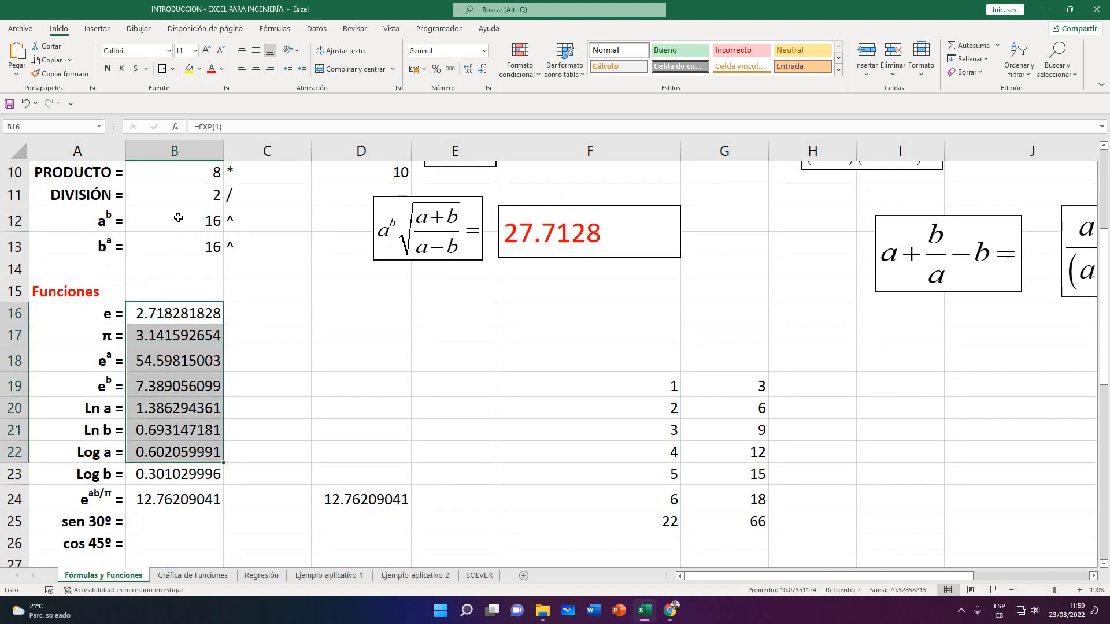
# Set the value of b in B3 to 1
pyautogui.scroll(3, 180, 219)
pyautogui.click(182, 220)
pyautogui.write('1')
pyautogui.press('Return')
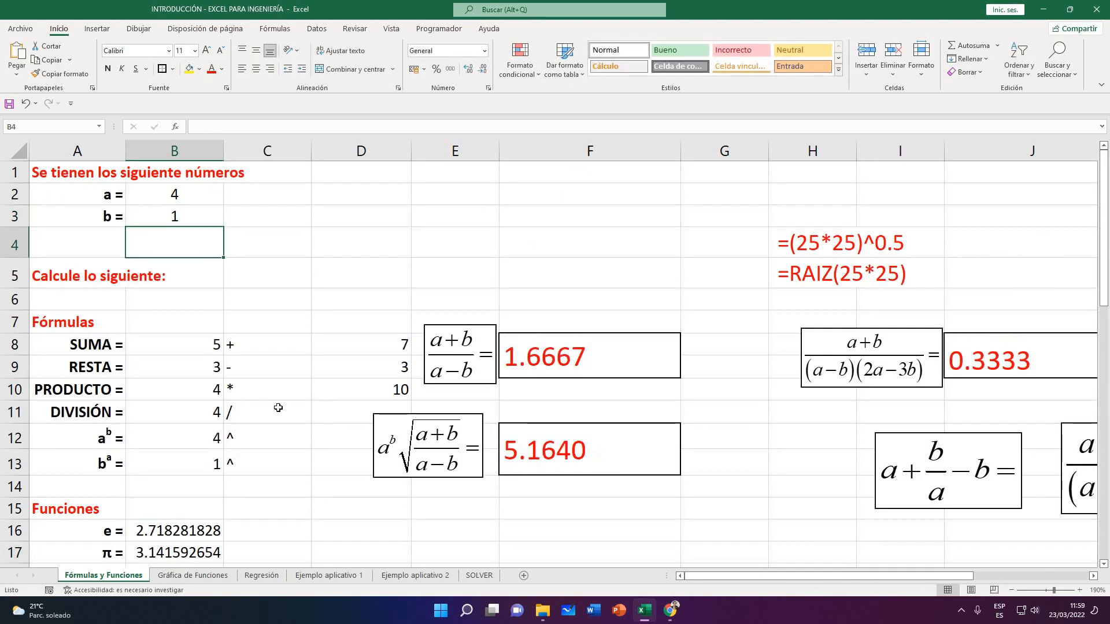
# Check how the exponential and logarithm results in column B respond to the new value of b
pyautogui.scroll(-5, 199, 391)
pyautogui.scroll(3, 199, 391)
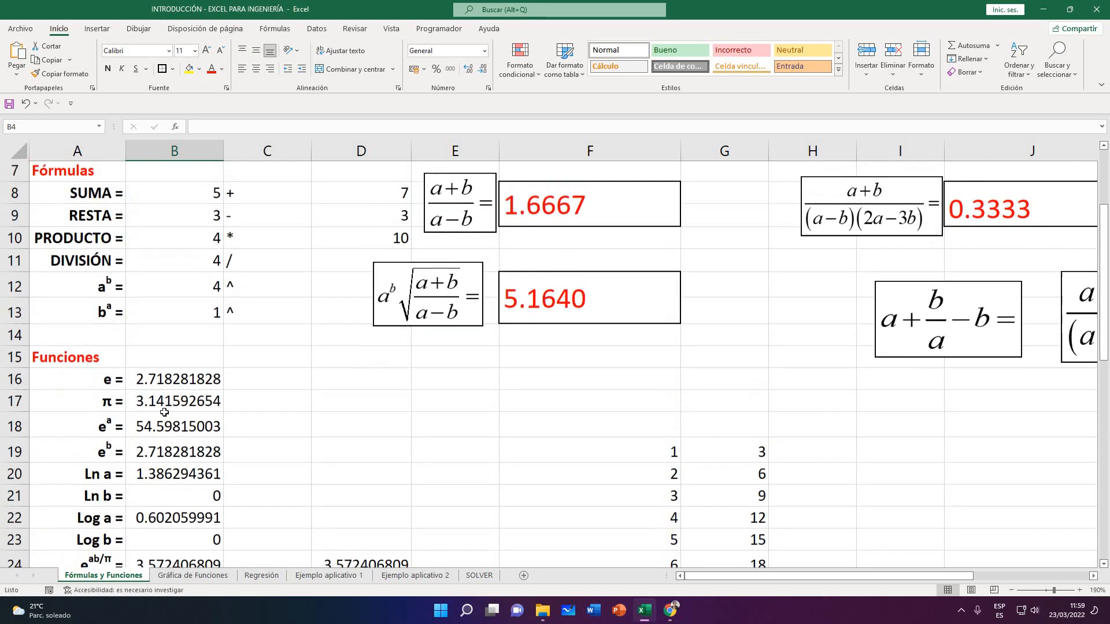
pyautogui.scroll(-2, 159, 361)
pyautogui.click(161, 362)
pyautogui.click(160, 398)
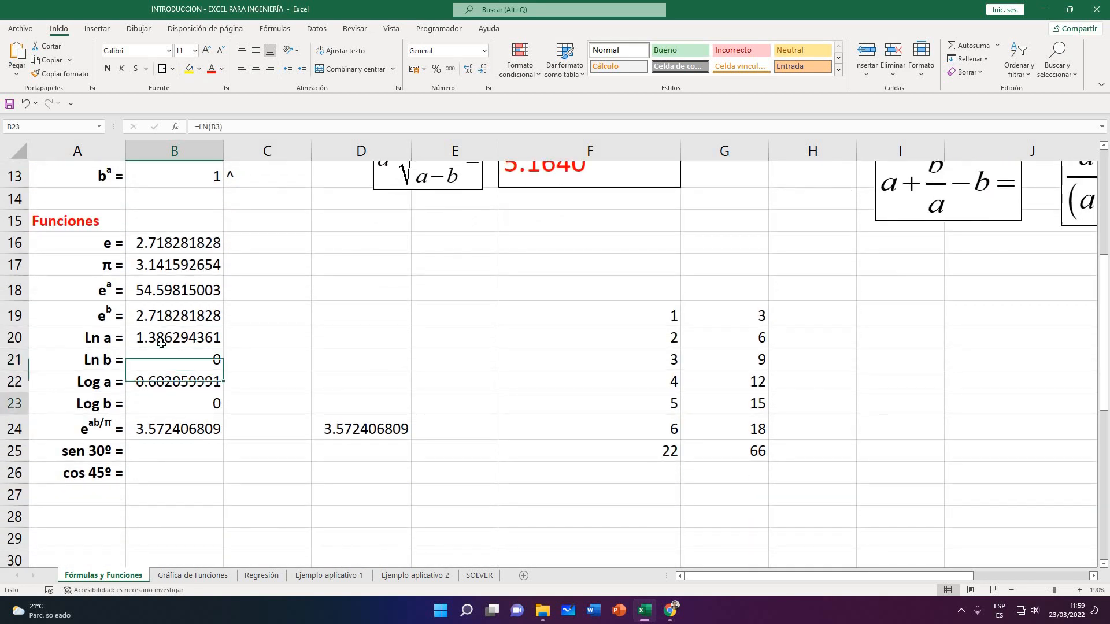
pyautogui.click(164, 345)
pyautogui.click(173, 355)
pyautogui.scroll(1, 137, 434)
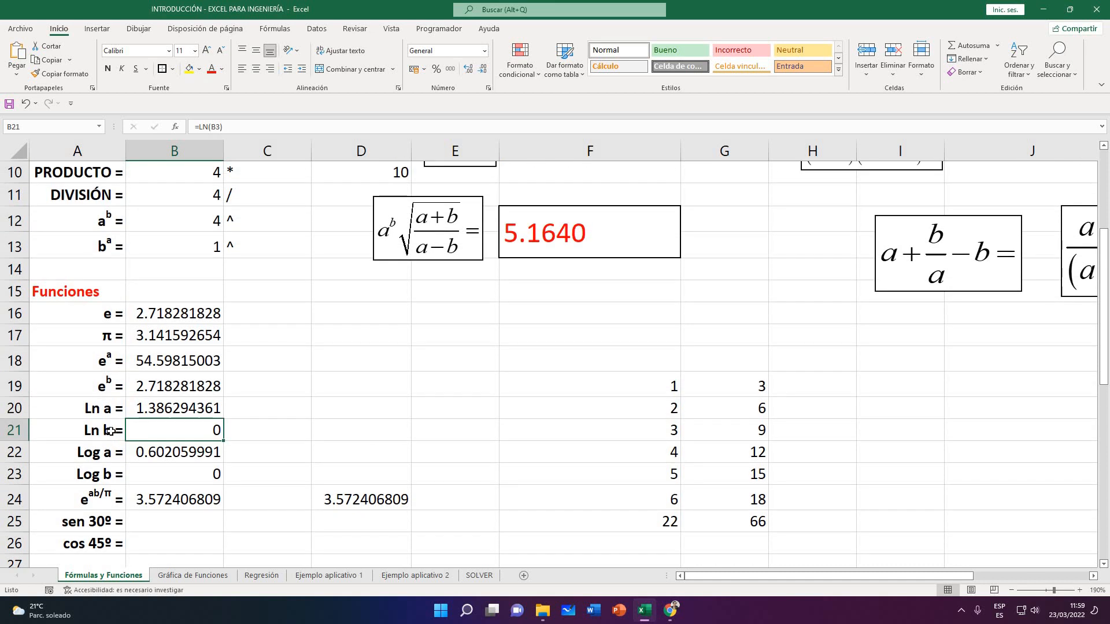
pyautogui.scroll(3, 201, 233)
pyautogui.scroll(-3, 260, 398)
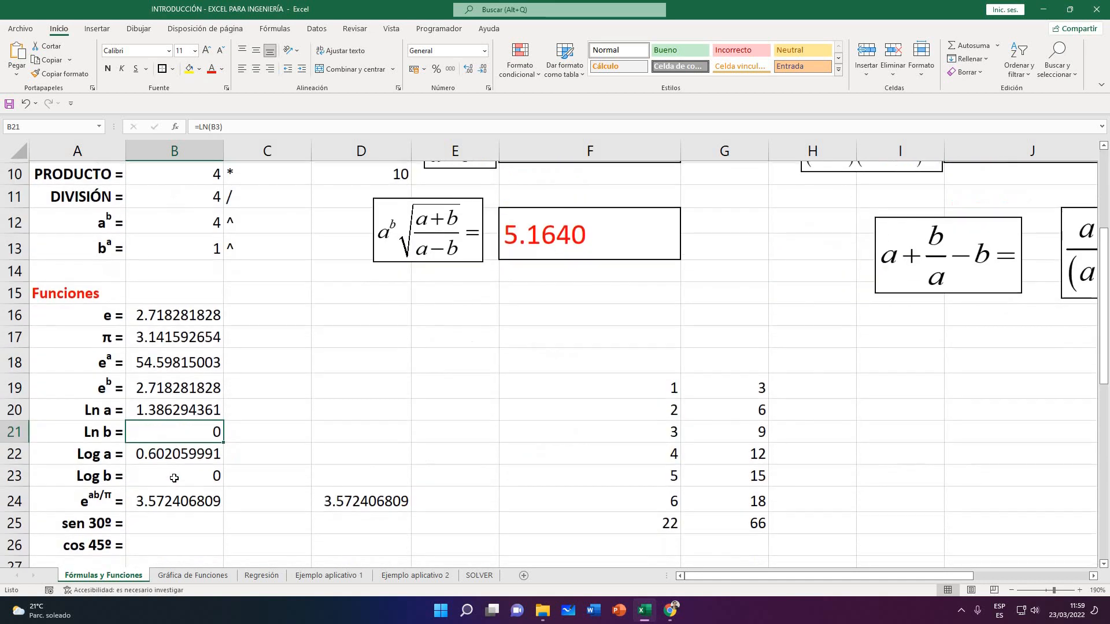
pyautogui.scroll(3, 163, 243)
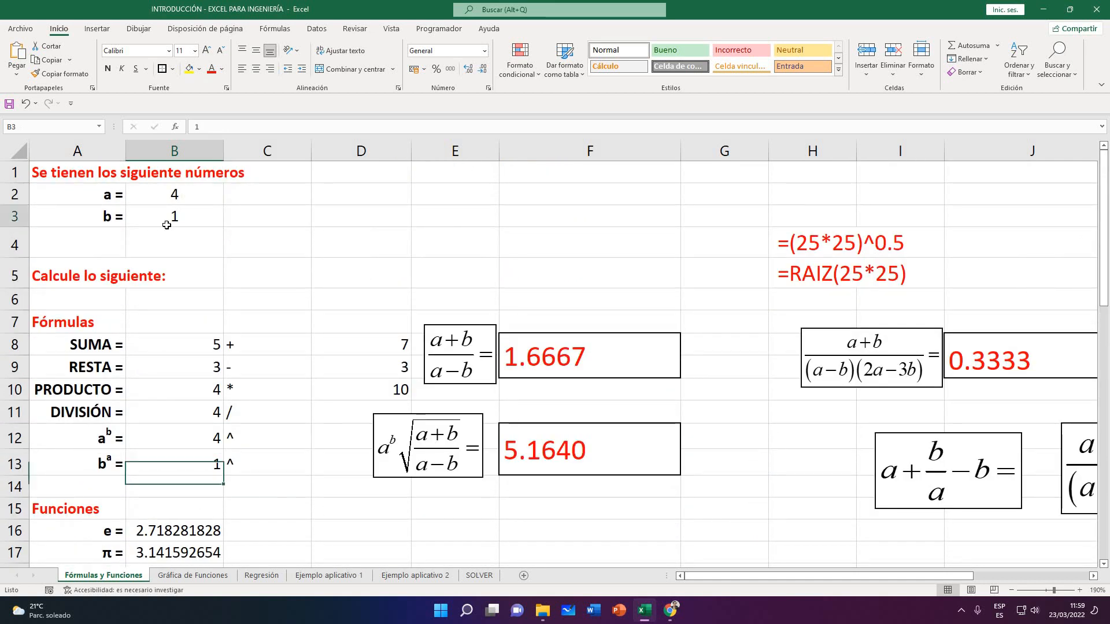
# Set the value of b in B3 to 3
pyautogui.click(167, 224)
pyautogui.write('3')
pyautogui.hotkey('ctrl', 'Return')
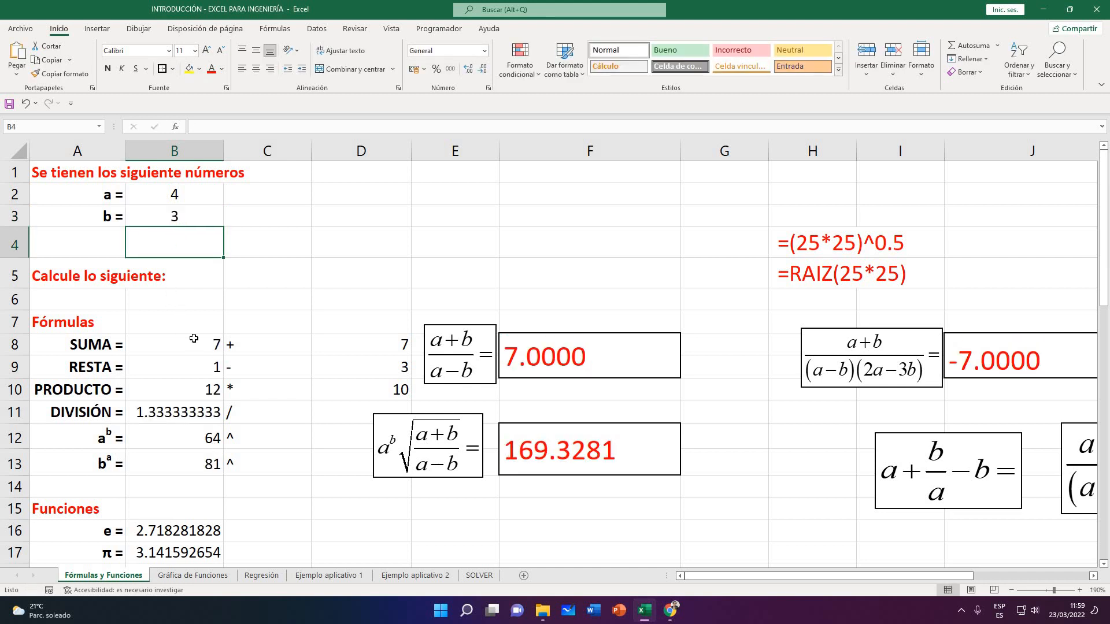
# Check the recalculated logarithms of a and b in B22 and B23 and the operations above them
pyautogui.scroll(-5, 144, 312)
pyautogui.click(151, 314)
pyautogui.click(151, 295)
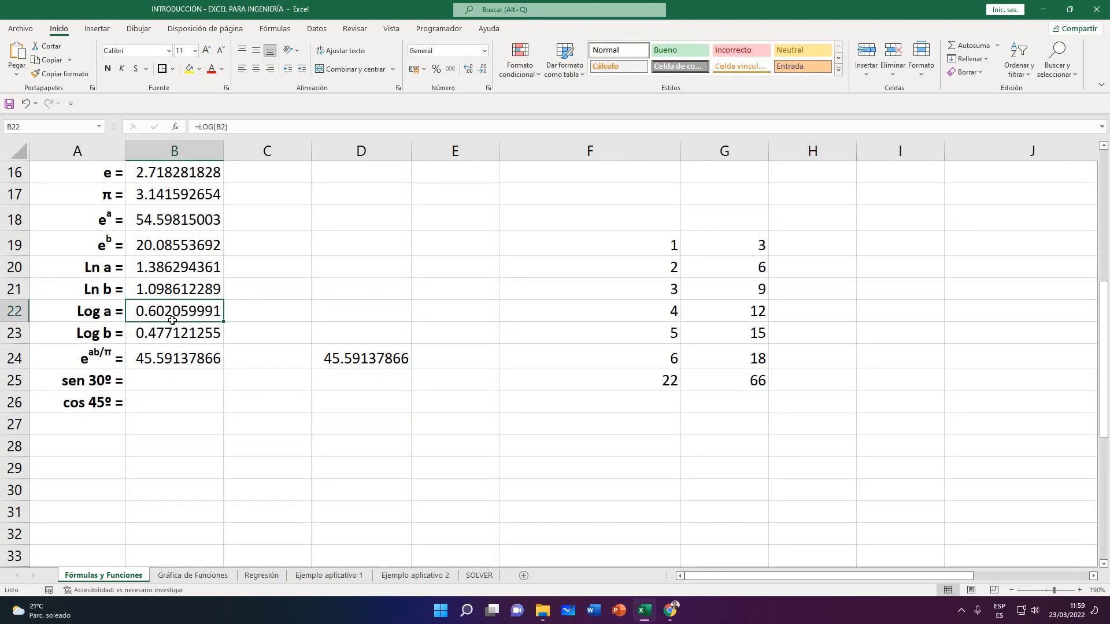
pyautogui.click(169, 333)
pyautogui.scroll(5, 233, 314)
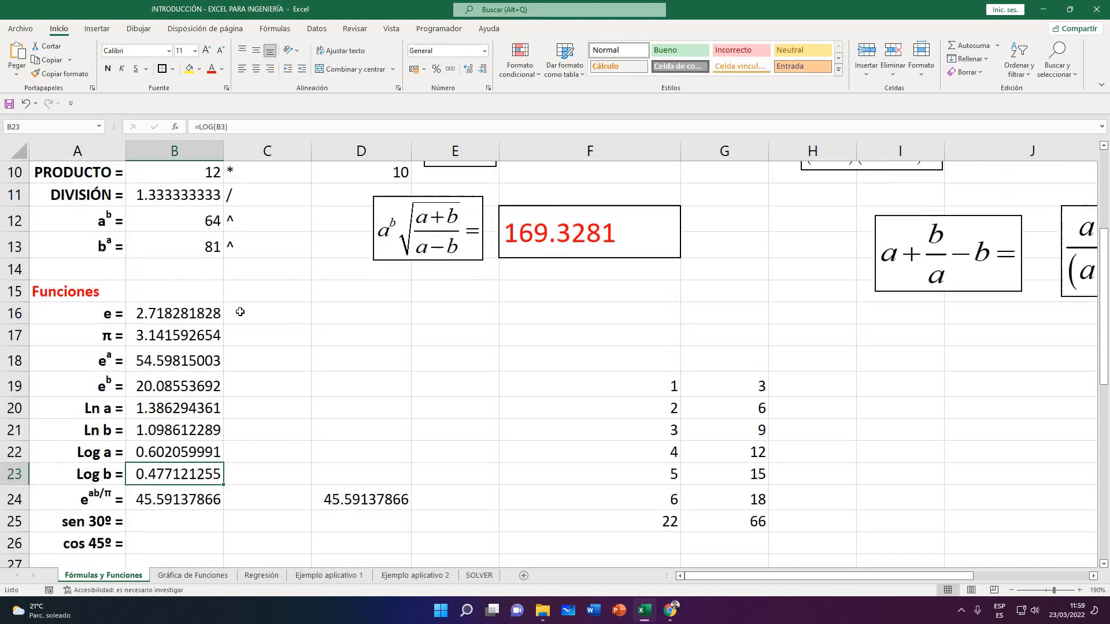
pyautogui.click(296, 337)
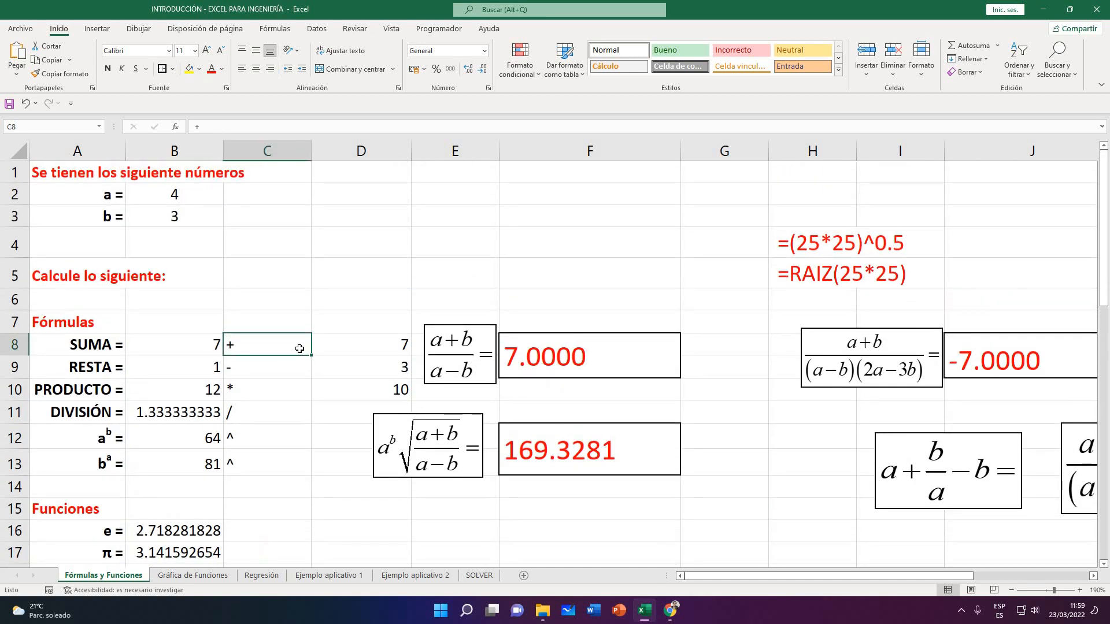
pyautogui.scroll(-3, 203, 416)
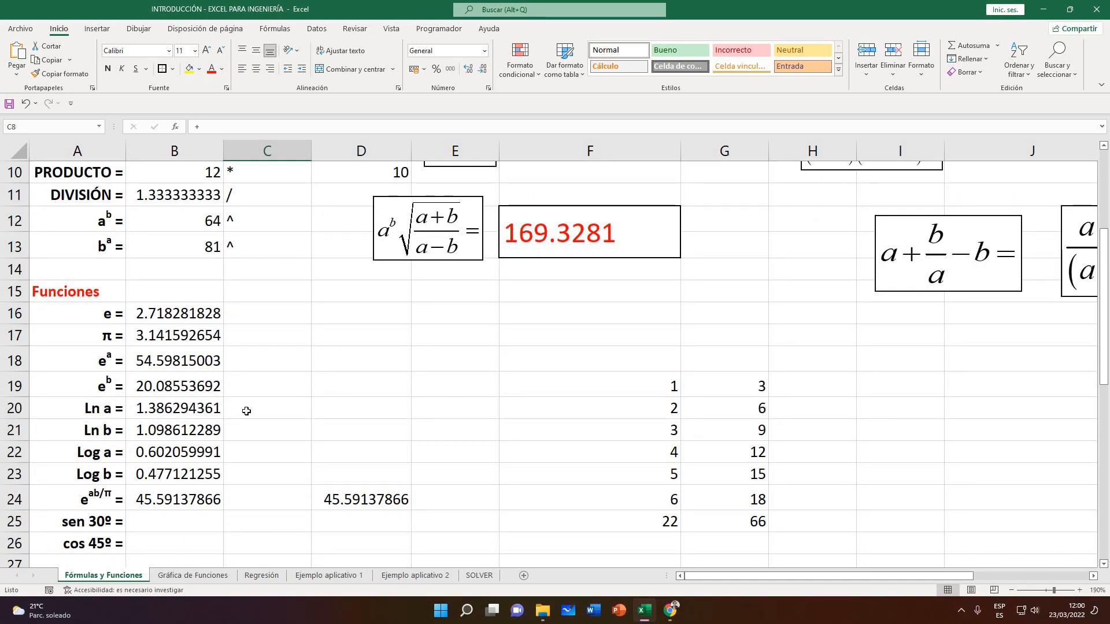
# Enter =LOG(B2;EXP(1)) in D20 to compute the natural logarithm of a with base e
pyautogui.click(341, 408)
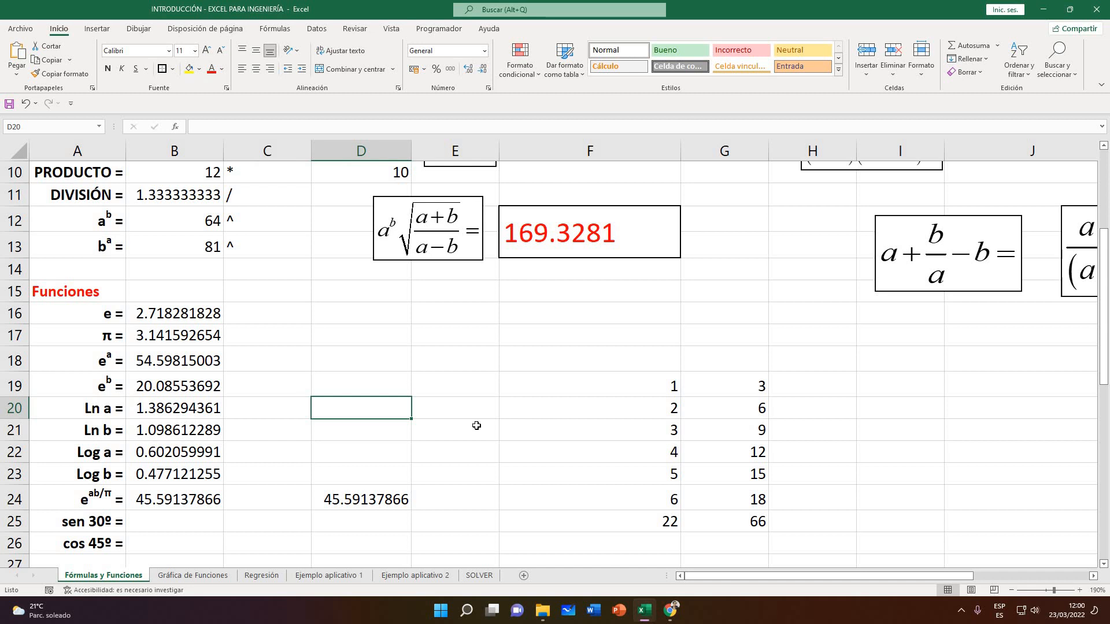
pyautogui.write('=lo')
pyautogui.press('BackSpace')
pyautogui.press('BackSpace')
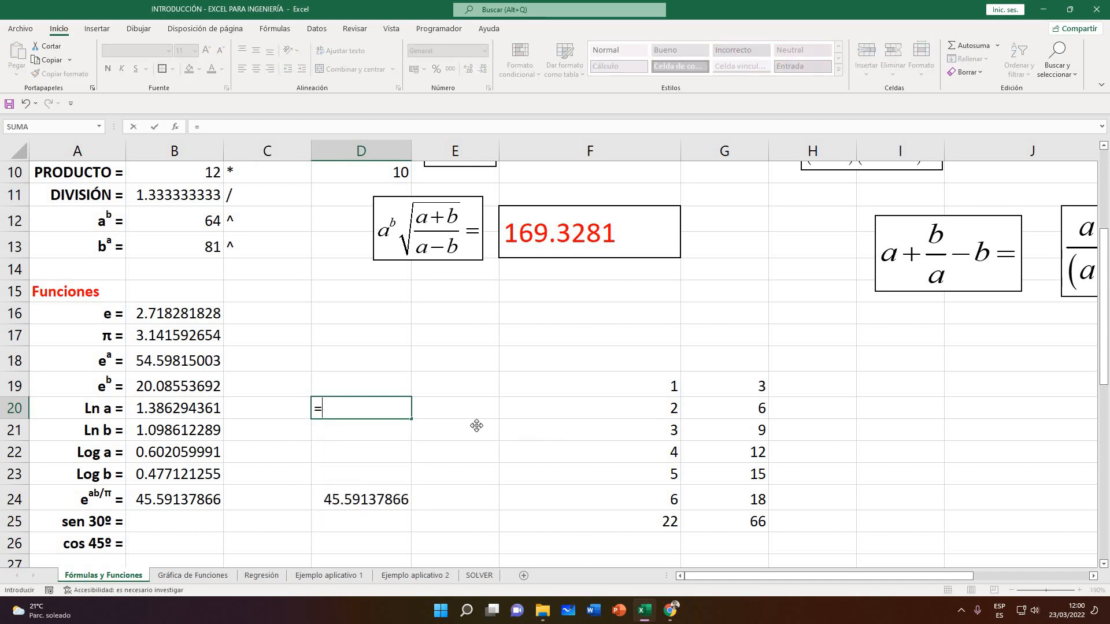
pyautogui.write('LOG')
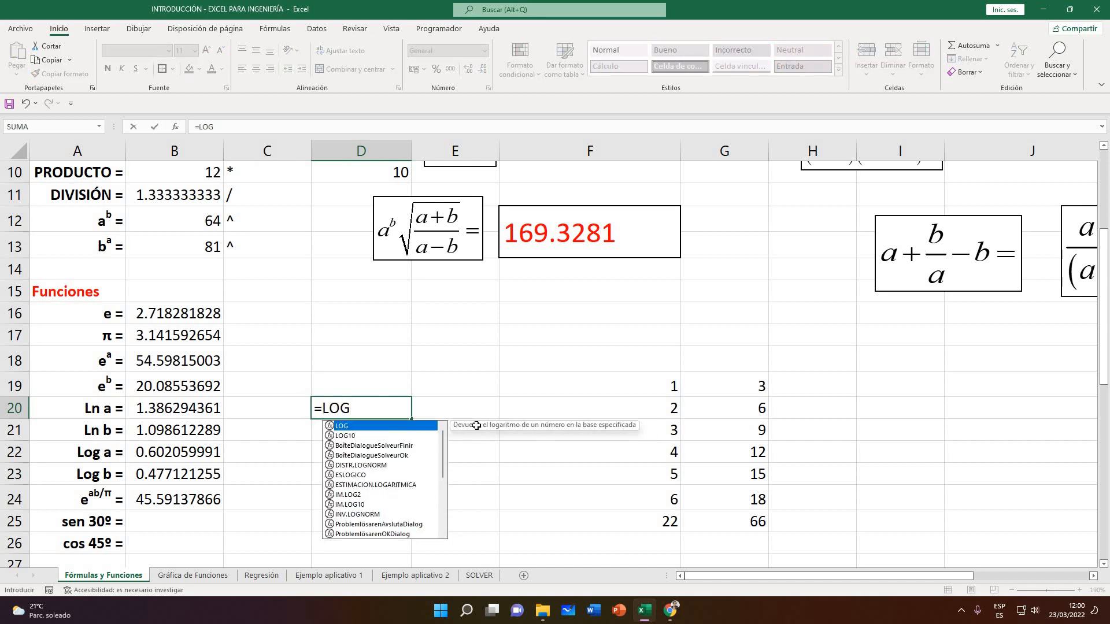
pyautogui.write('(')
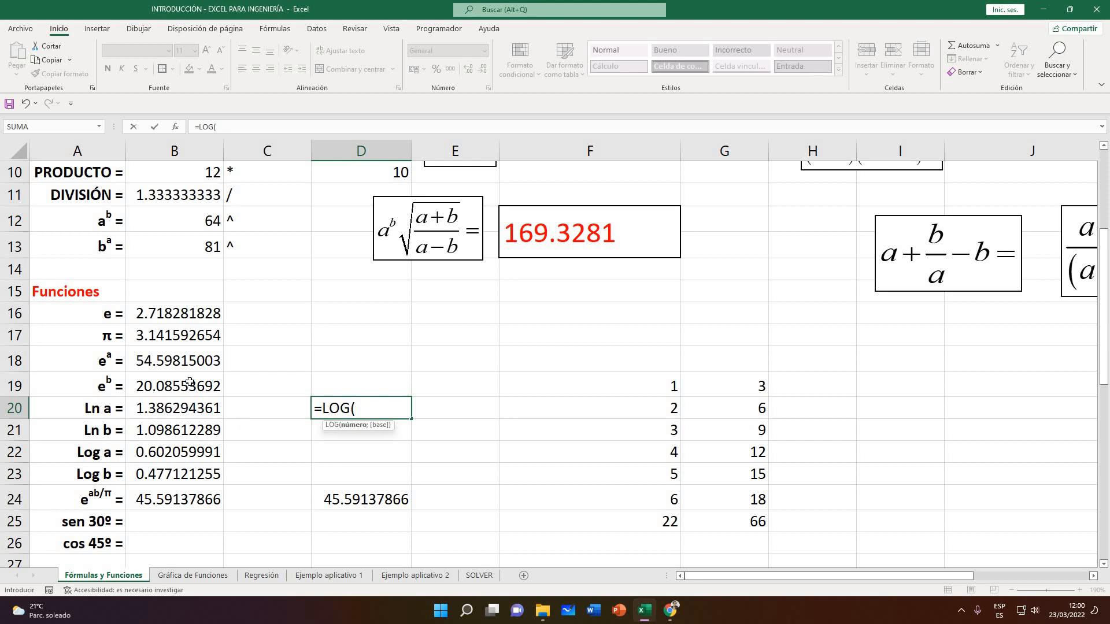
pyautogui.scroll(3, 189, 382)
pyautogui.click(187, 198)
pyautogui.scroll(-2, 479, 441)
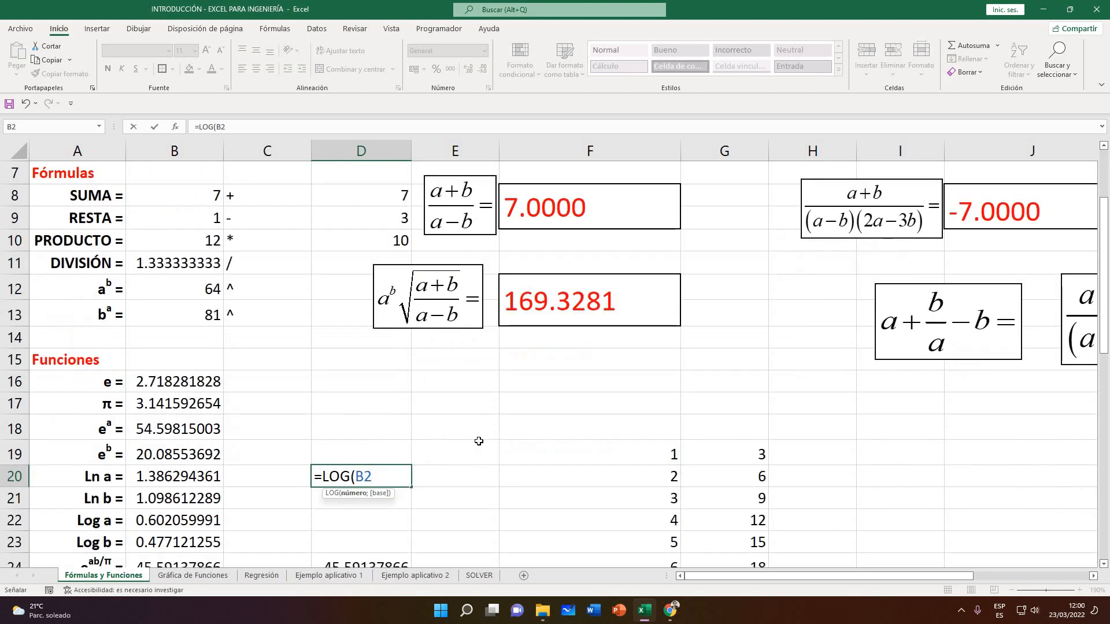
pyautogui.scroll(-1, 479, 441)
pyautogui.write(';')
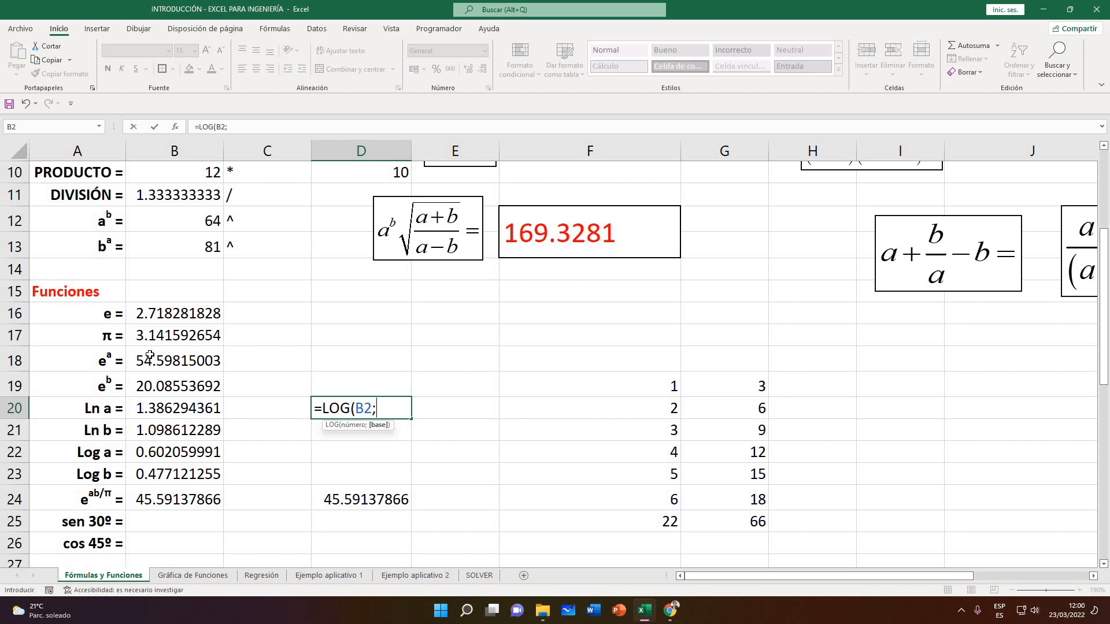
pyautogui.write('EXP')
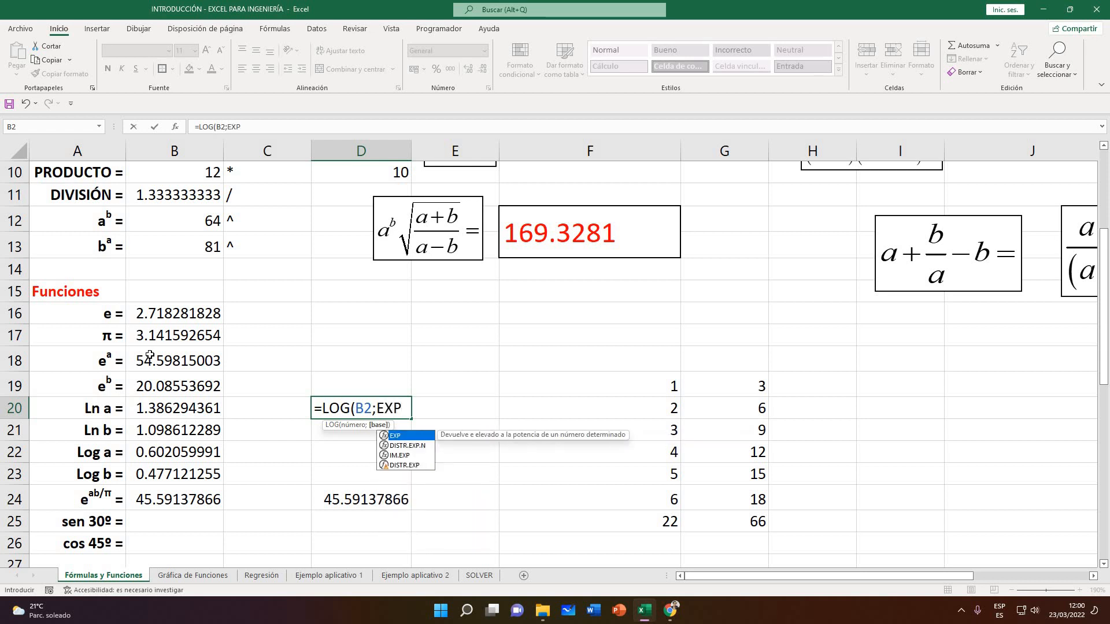
pyautogui.write('(1))')
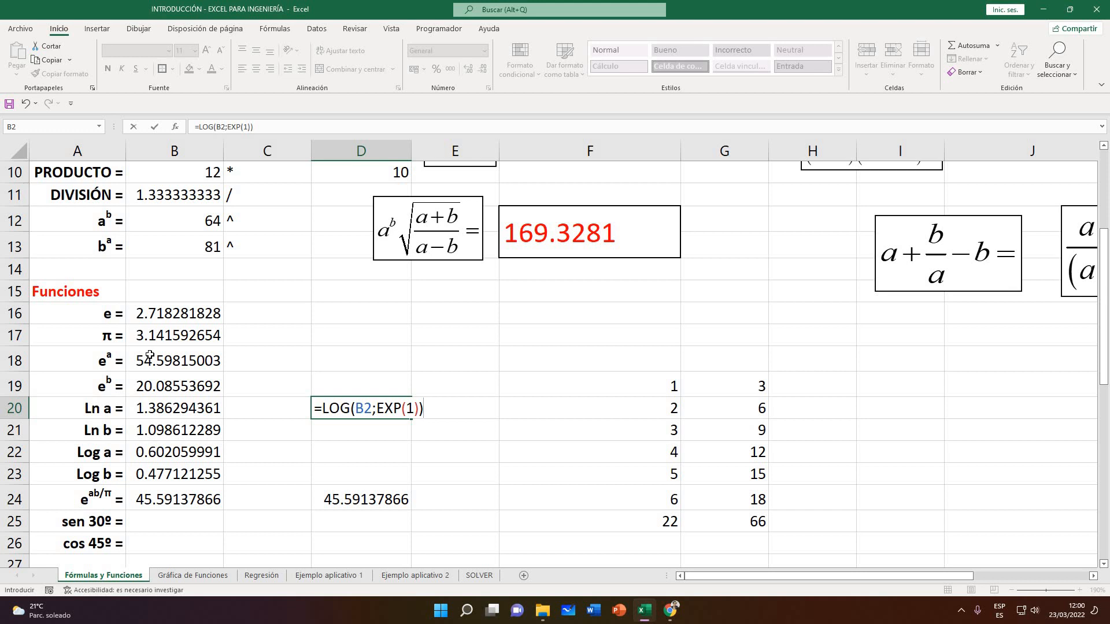
pyautogui.press('Return')
# Highlight the two Ln a results in B20 and D20 with a yellow fill
pyautogui.click(199, 410)
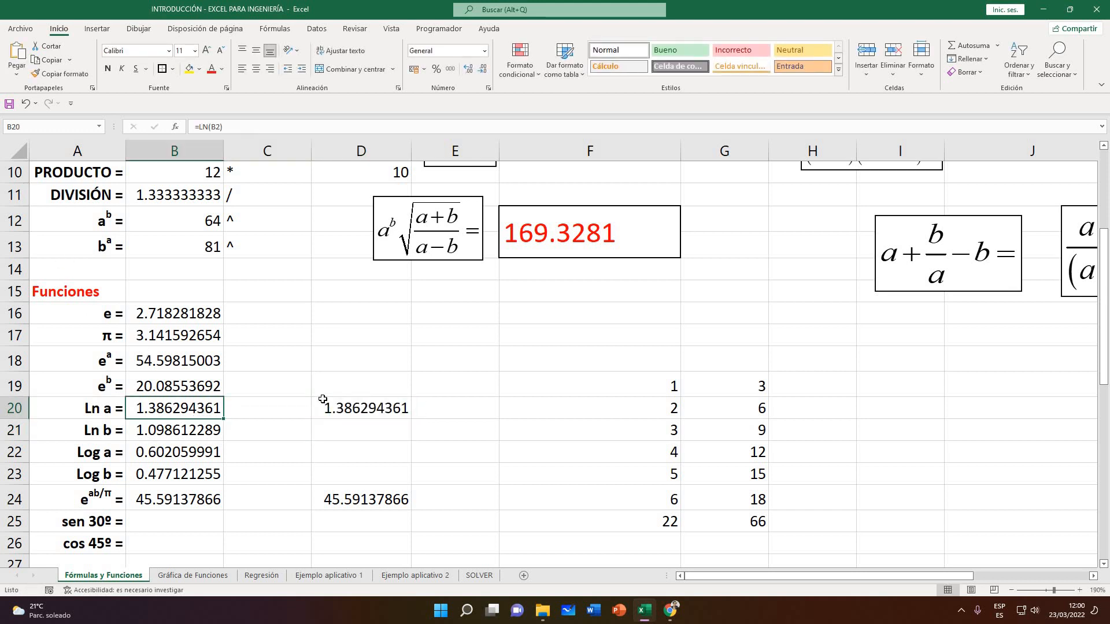
pyautogui.keyDown('ctrl'); pyautogui.click(338, 407); pyautogui.keyUp('ctrl')
pyautogui.click(189, 69)
pyautogui.click(518, 507)
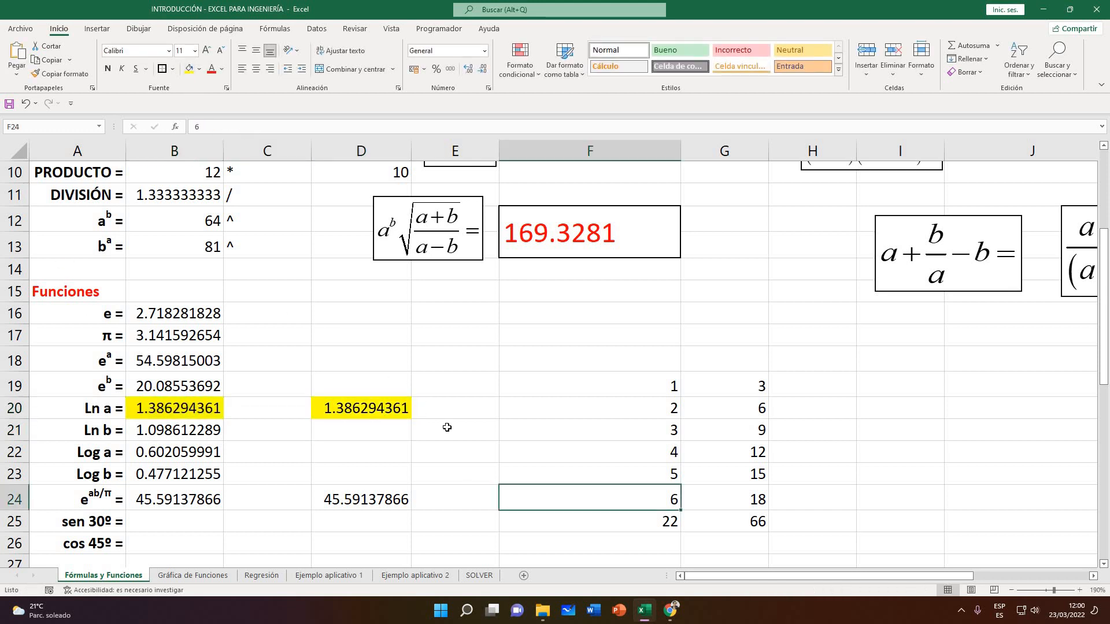
# Compare the LOG formula in D20 with the LN formula in B20, leaving both as they are
pyautogui.click(342, 405)
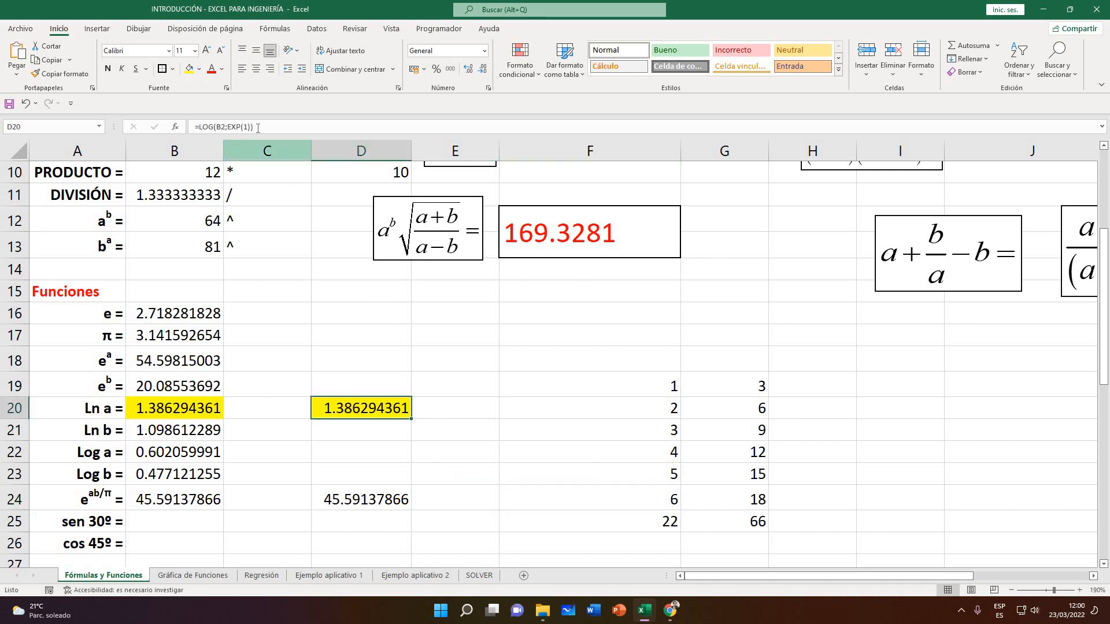
pyautogui.press('F2')
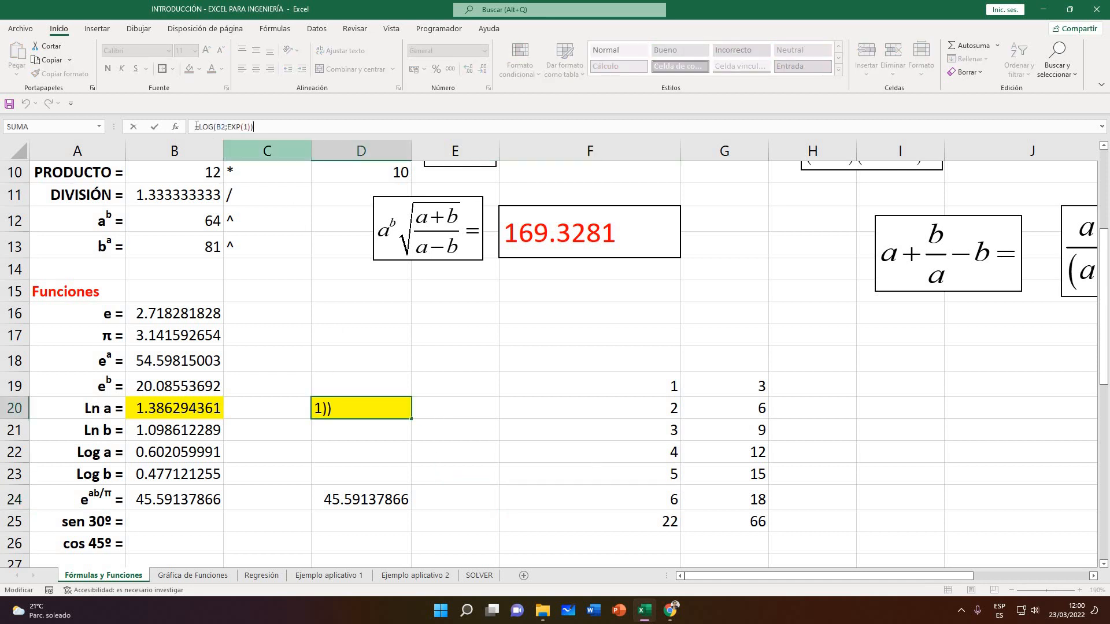
pyautogui.moveTo(195, 126); pyautogui.dragTo(267, 128)
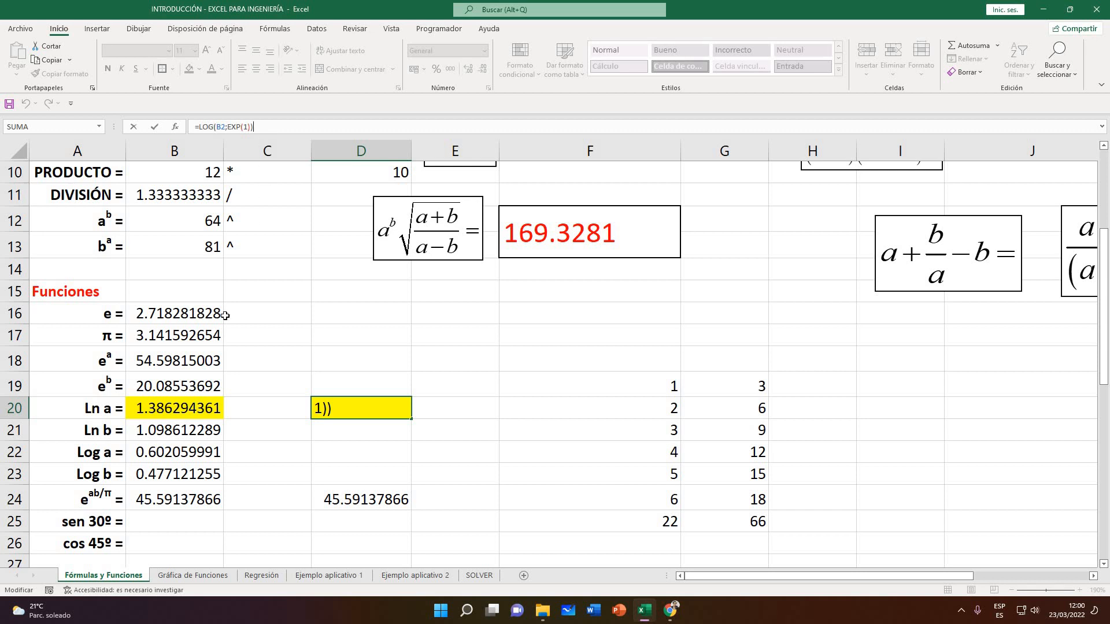
pyautogui.press('Return')
pyautogui.click(194, 409)
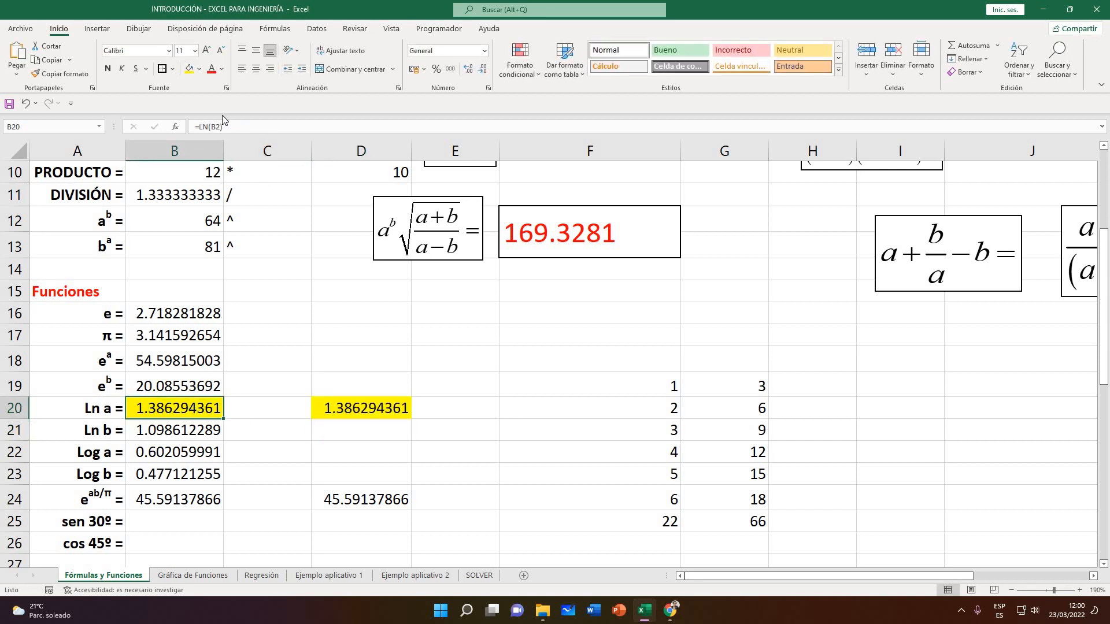
pyautogui.press('F2')
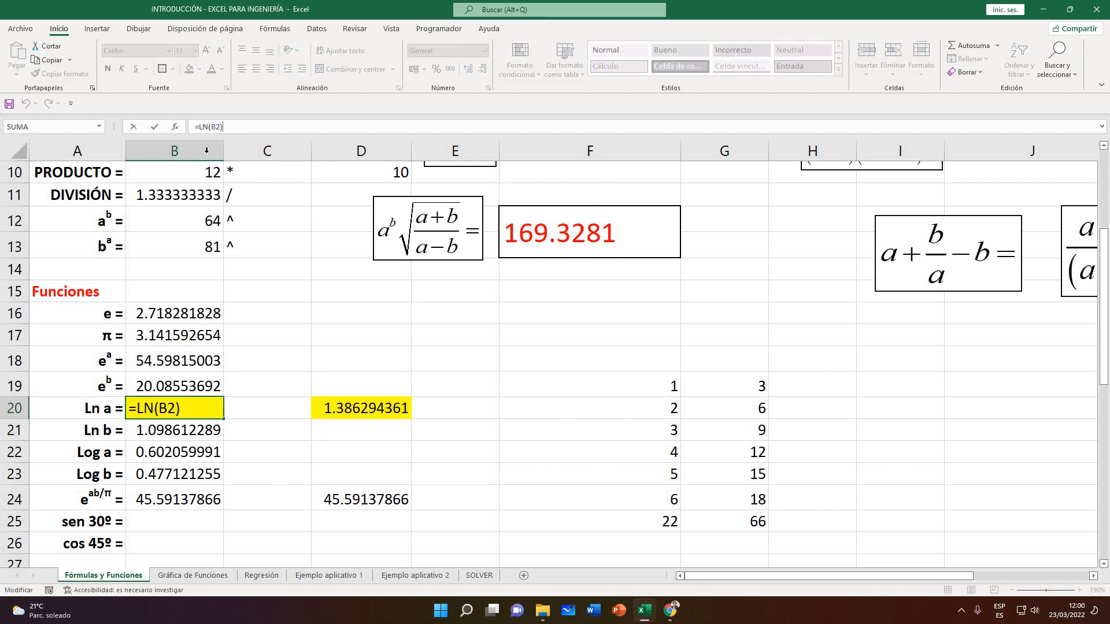
pyautogui.press('Return')
pyautogui.click(290, 449)
pyautogui.click(342, 421)
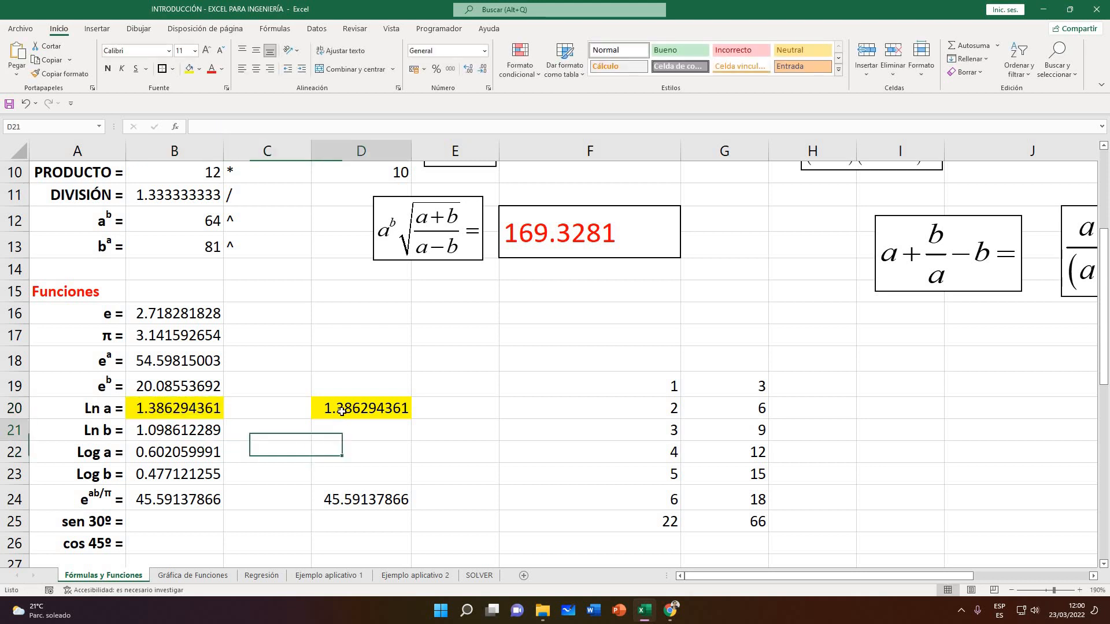
pyautogui.click(344, 411)
pyautogui.click(378, 471)
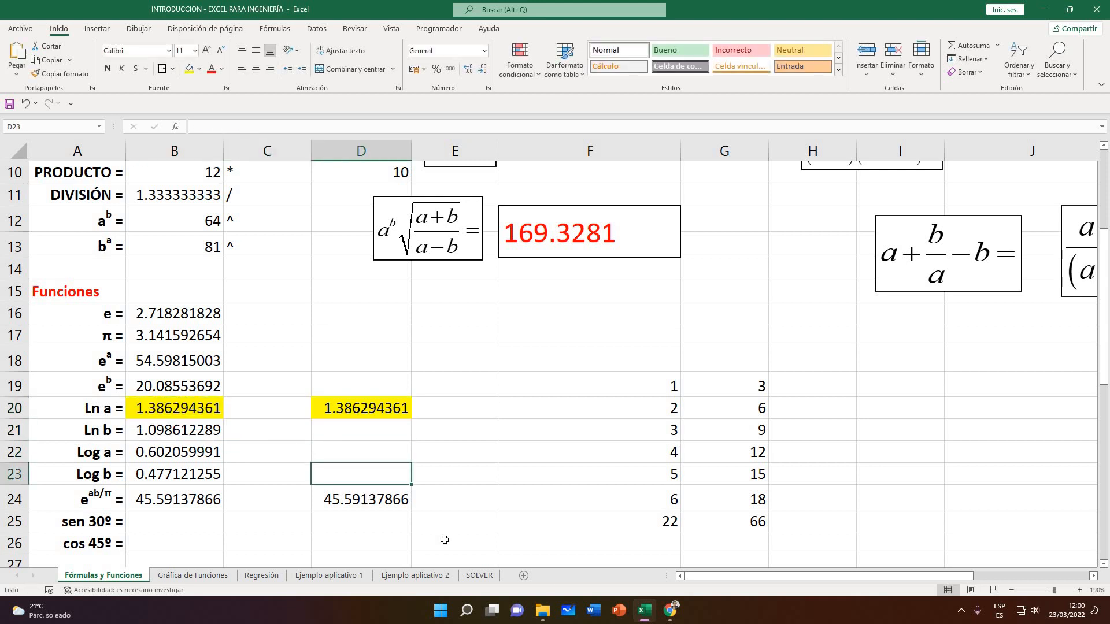
pyautogui.press('Down')
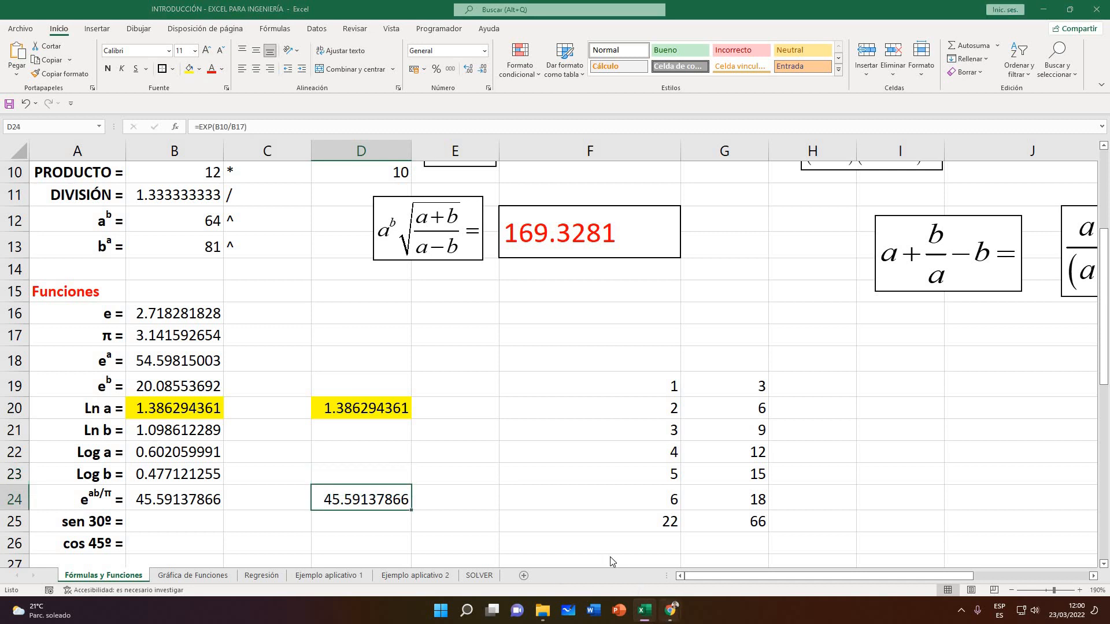
# Switch to the Google Meet call in the browser, review its chat messages and close the chat
pyautogui.moveTo(669, 613)
pyautogui.click(648, 532)
pyautogui.hotkey('ctrl', '2')
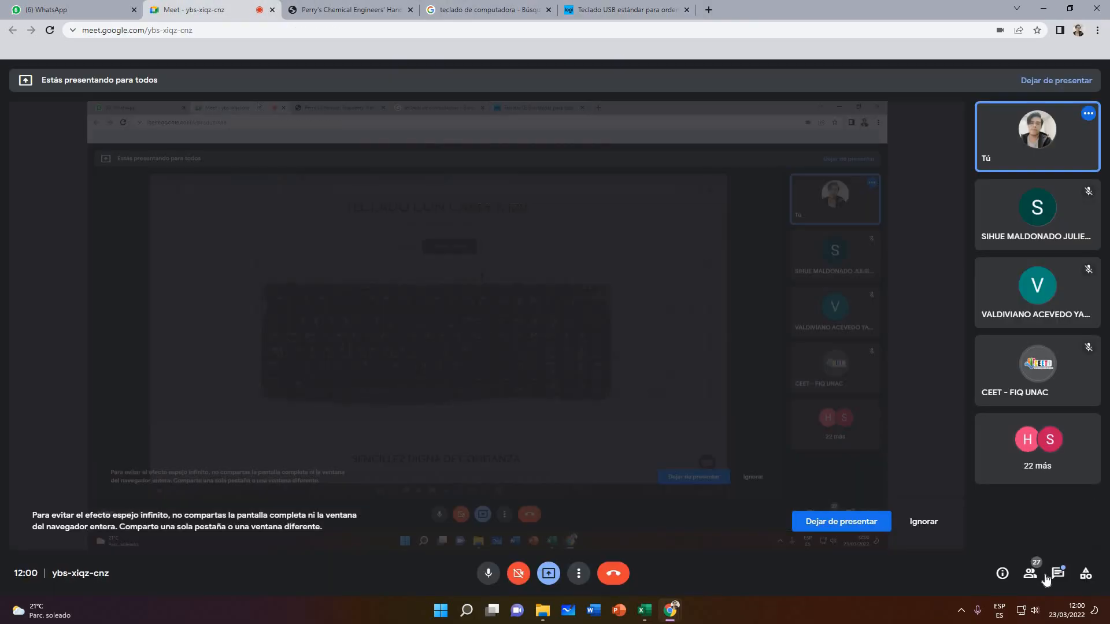
pyautogui.click(1058, 574)
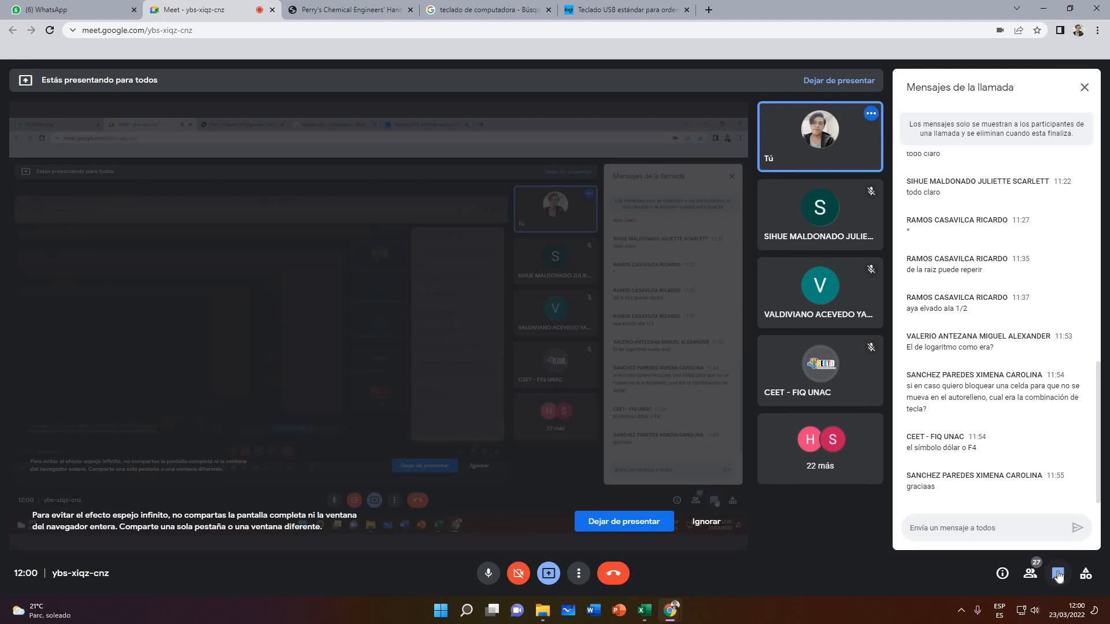
pyautogui.click(1058, 574)
pyautogui.click(1057, 575)
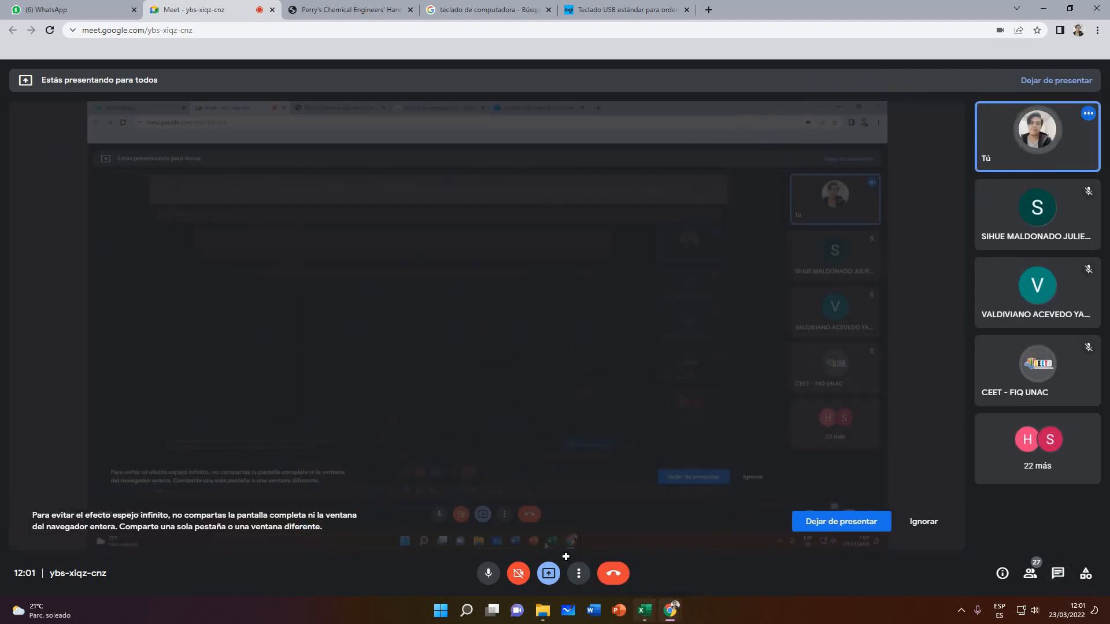
# Switch back to the Excel workbook and review the formulas in D20 and G19
pyautogui.click(644, 609)
pyautogui.press('Up')
pyautogui.press('Up')
pyautogui.press('Up')
pyautogui.press('Up')
pyautogui.scroll(-1, 636, 376)
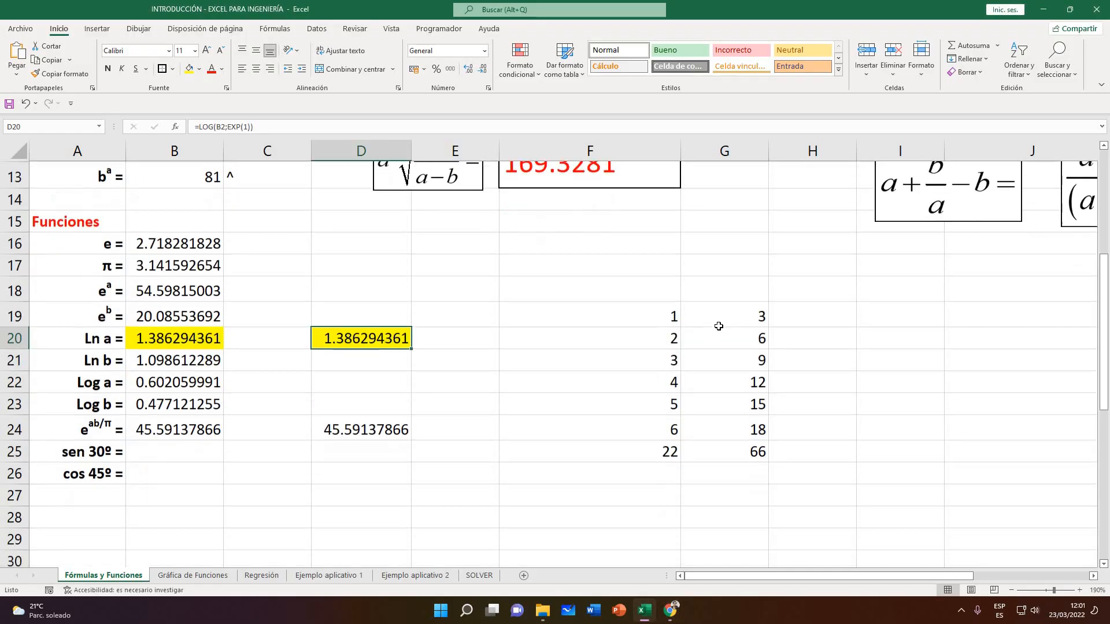
pyautogui.click(720, 315)
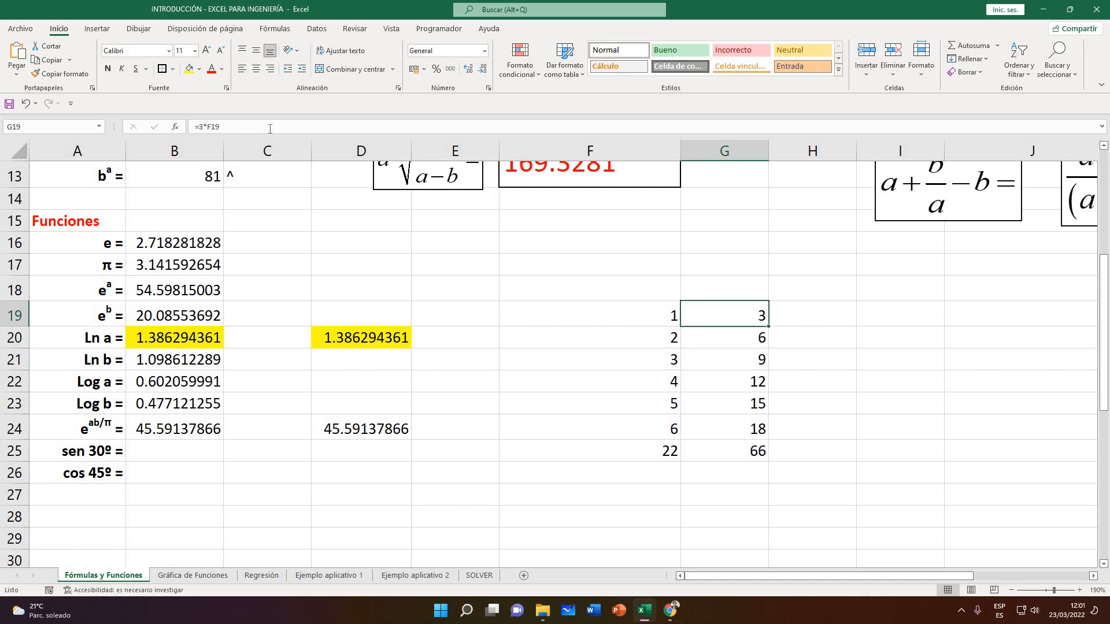
pyautogui.click(244, 129)
# Enter the constant 12 in F16, above the number series
pyautogui.click(584, 244)
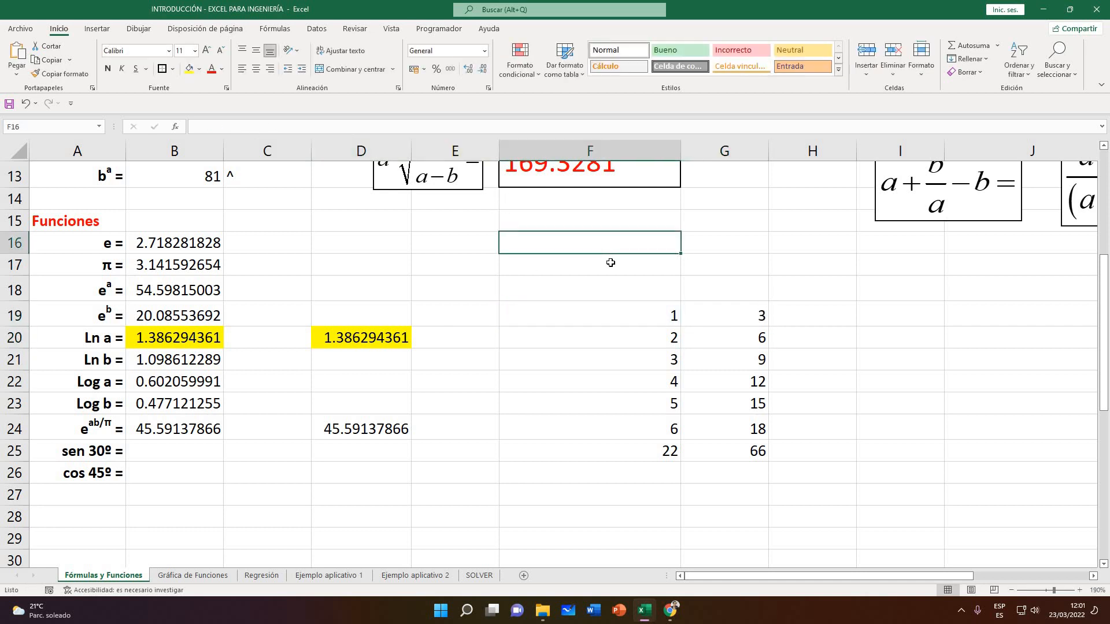
pyautogui.write('12')
pyautogui.press('Return')
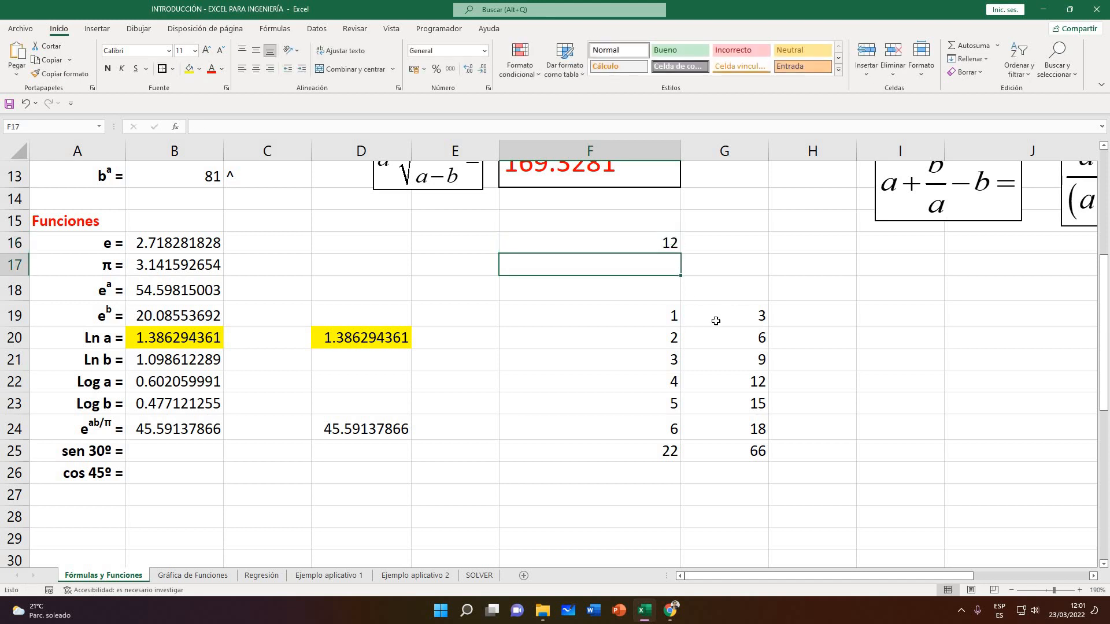
# Examine row by row how the values in column G from row 19 to 22 relate to those in column F
pyautogui.click(699, 327)
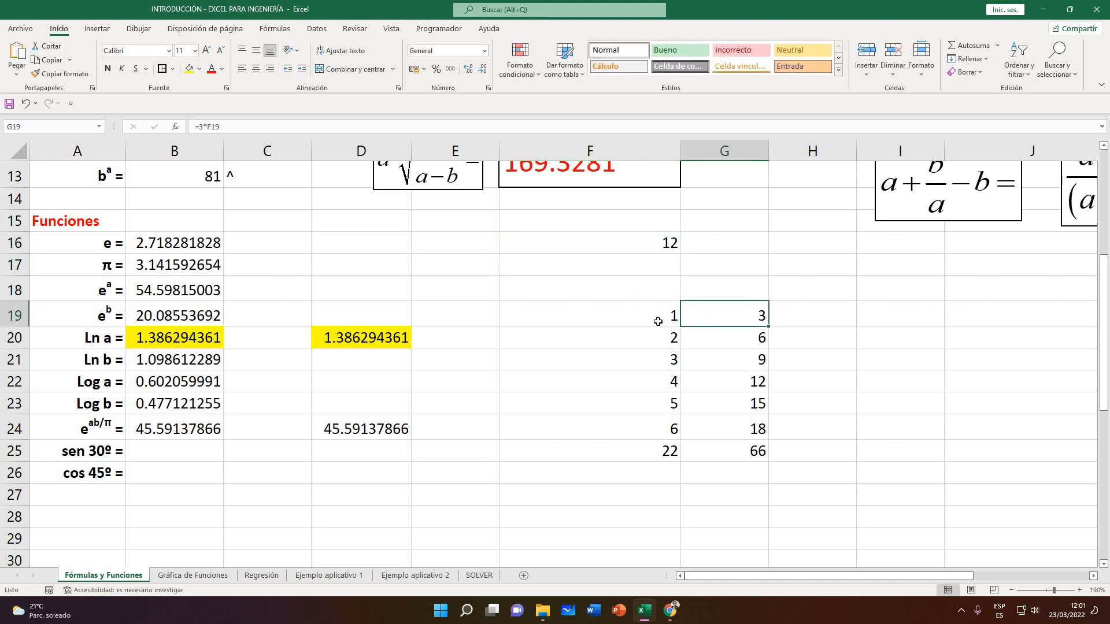
pyautogui.click(658, 321)
pyautogui.click(682, 320)
pyautogui.click(636, 320)
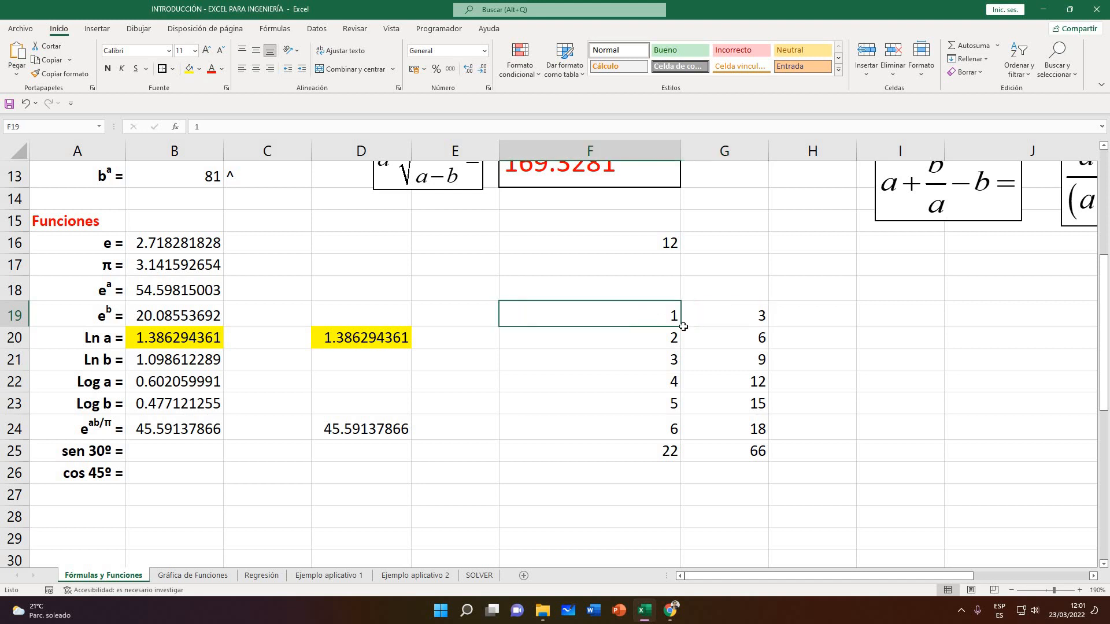
pyautogui.press('Right')
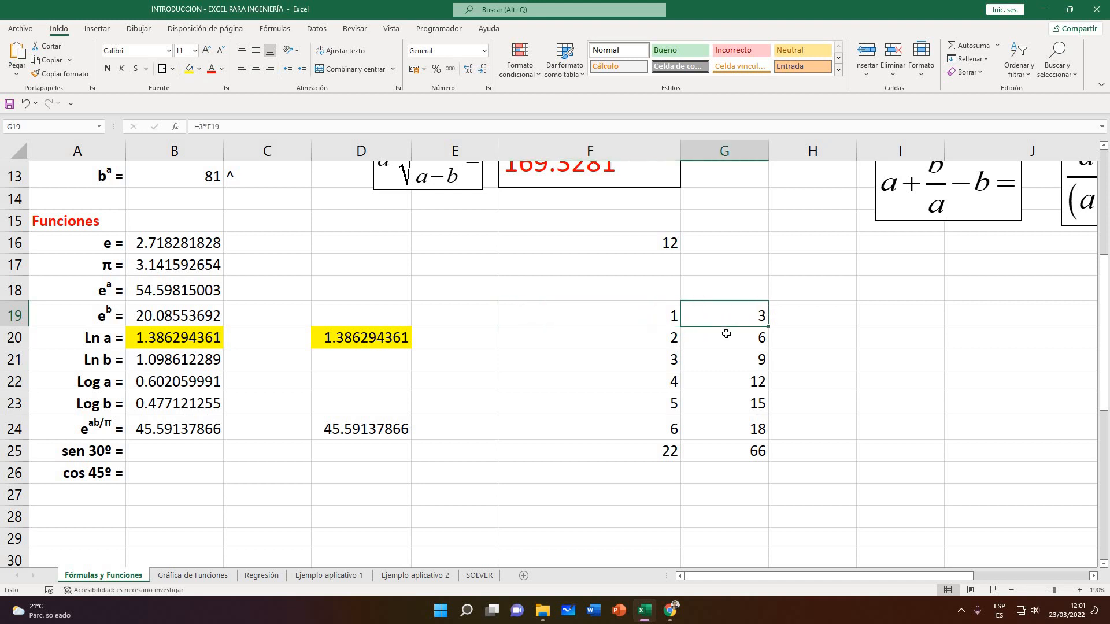
pyautogui.press('Down')
pyautogui.press('Left')
pyautogui.press('Right')
pyautogui.press('Left')
pyautogui.press('Down')
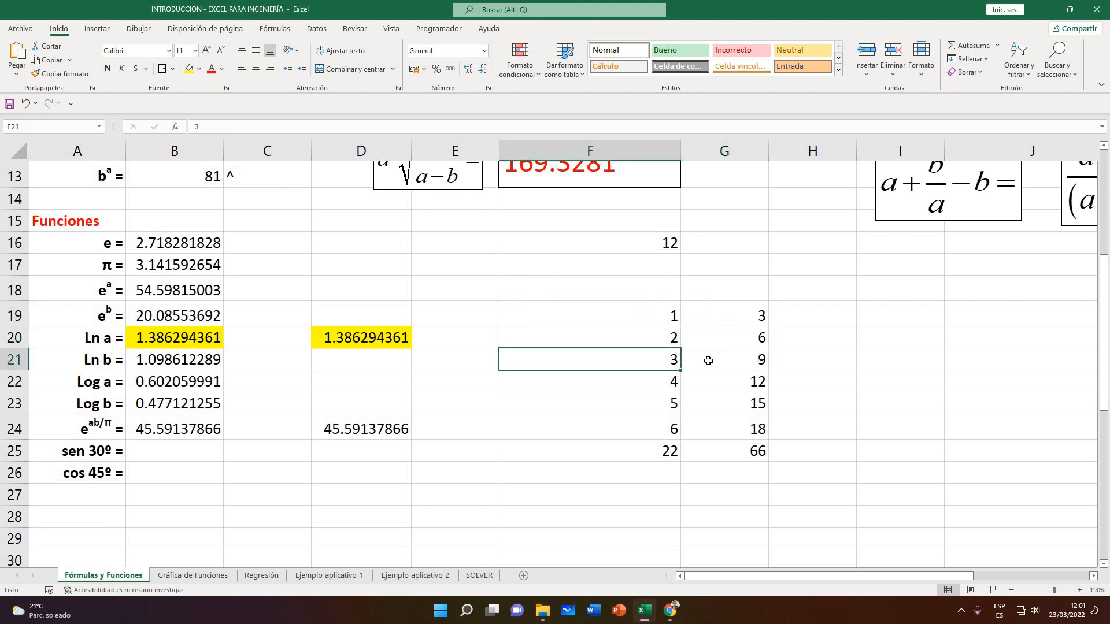
pyautogui.press('Right')
pyautogui.press('Down')
pyautogui.press('Left')
pyautogui.press('Right')
# Extend the formula in G19 to =3*F19+F16 so that it adds the constant
pyautogui.click(722, 315)
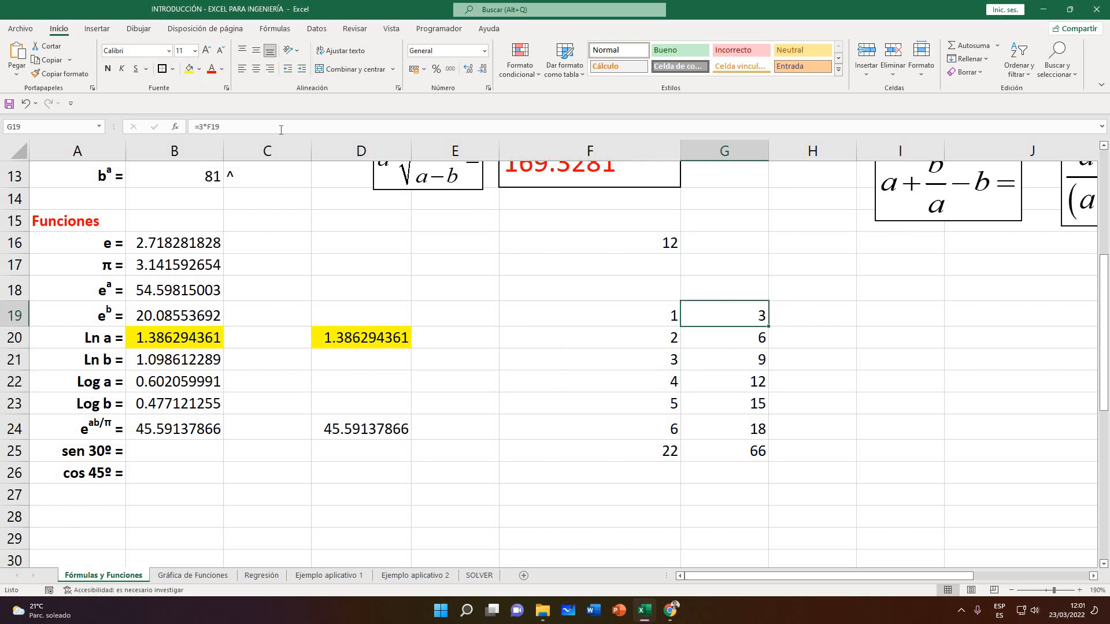
pyautogui.press('F2')
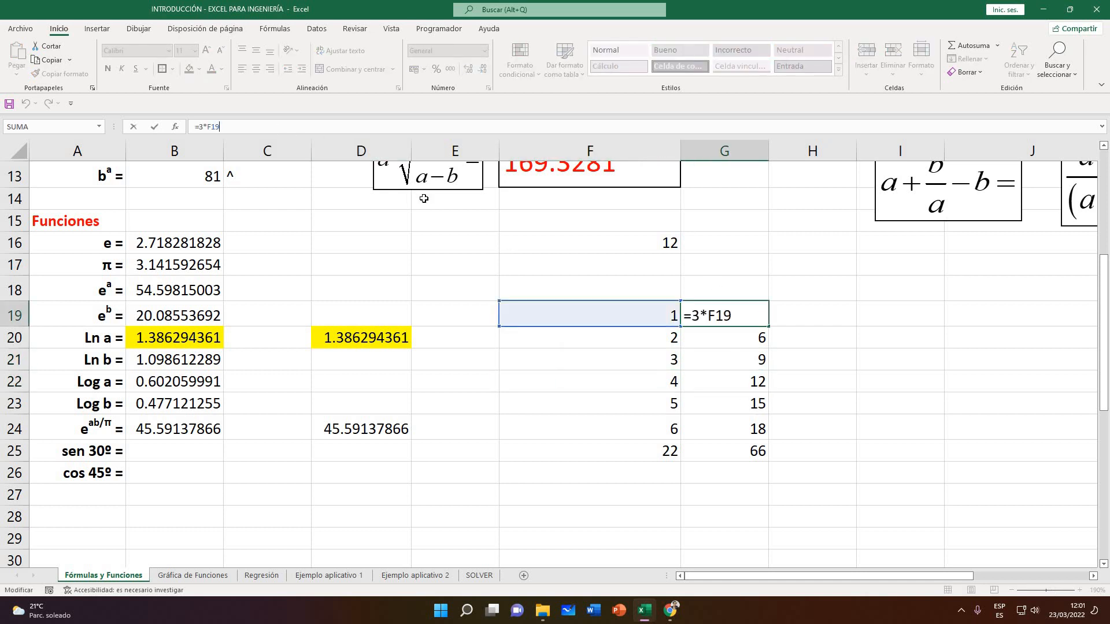
pyautogui.write('+')
pyautogui.click(627, 246)
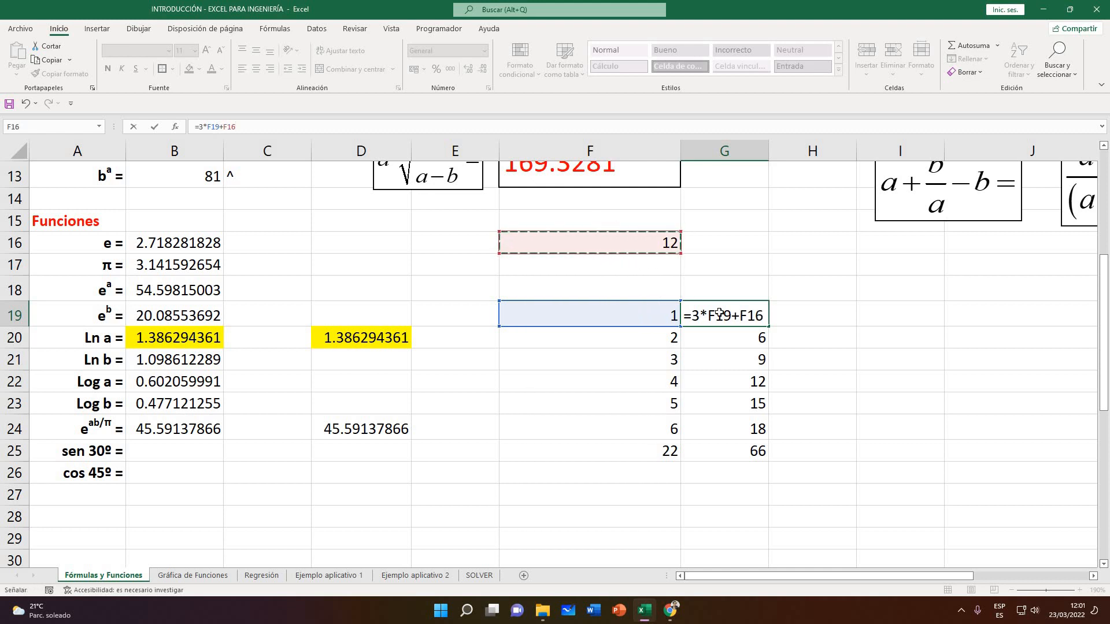
pyautogui.hotkey('ctrl', 'Return')
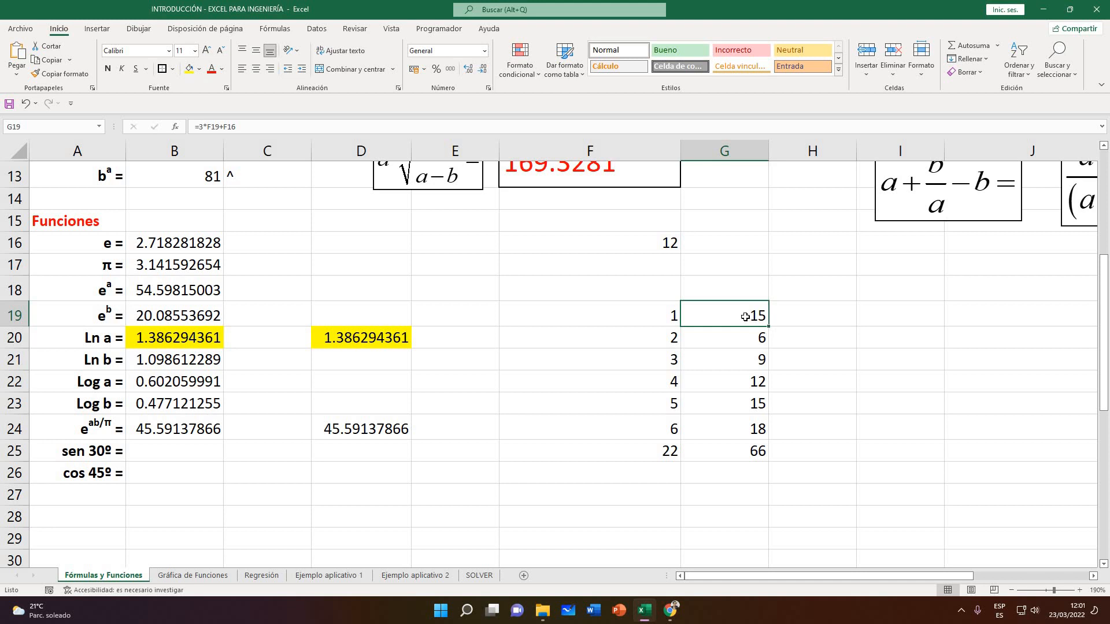
# Review the values in F20 to F24 and the constant in F16 that the series should use
pyautogui.click(641, 343)
pyautogui.click(642, 359)
pyautogui.click(642, 380)
pyautogui.click(646, 407)
pyautogui.moveTo(650, 433); pyautogui.dragTo(654, 402)
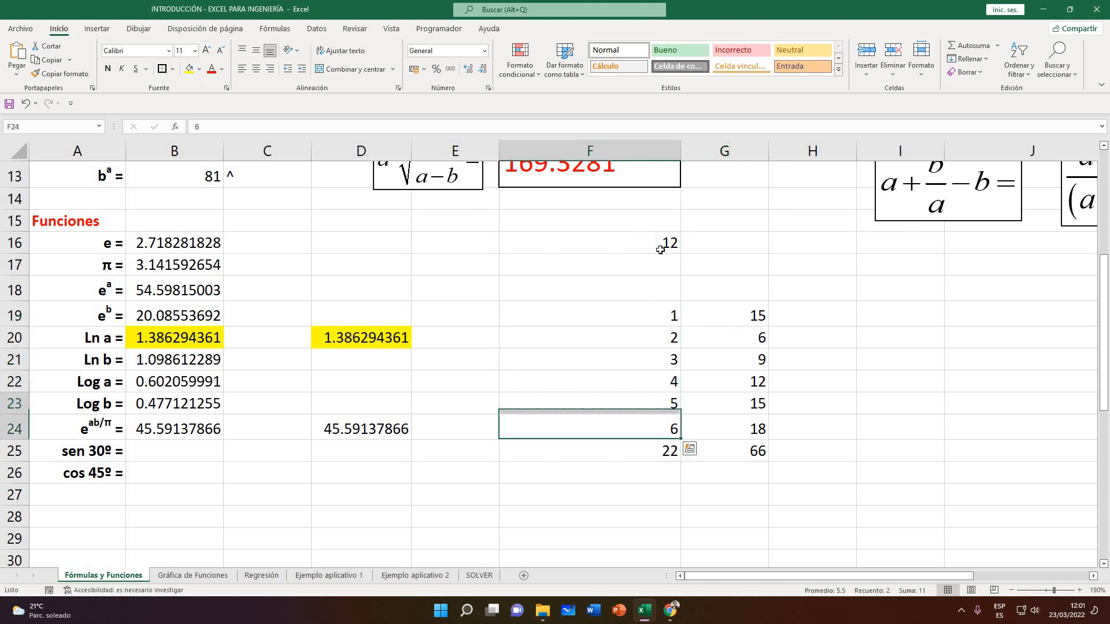
pyautogui.click(660, 250)
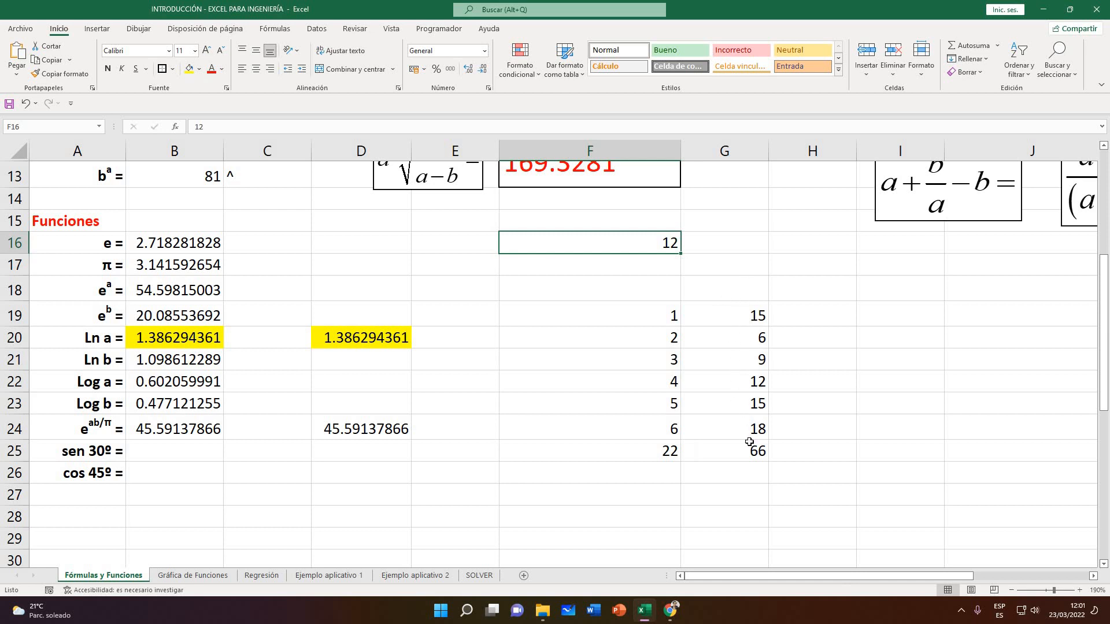
# Make the F16 reference in the G19 formula absolute, as $F$16
pyautogui.moveTo(661, 316); pyautogui.dragTo(659, 451)
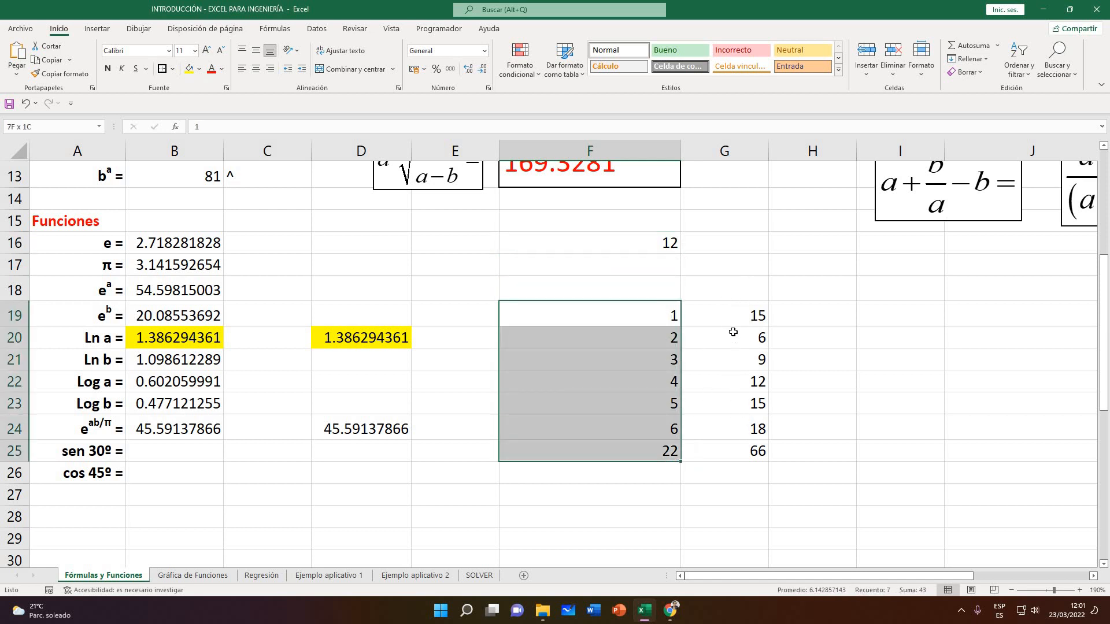
pyautogui.click(744, 331)
pyautogui.press('Up')
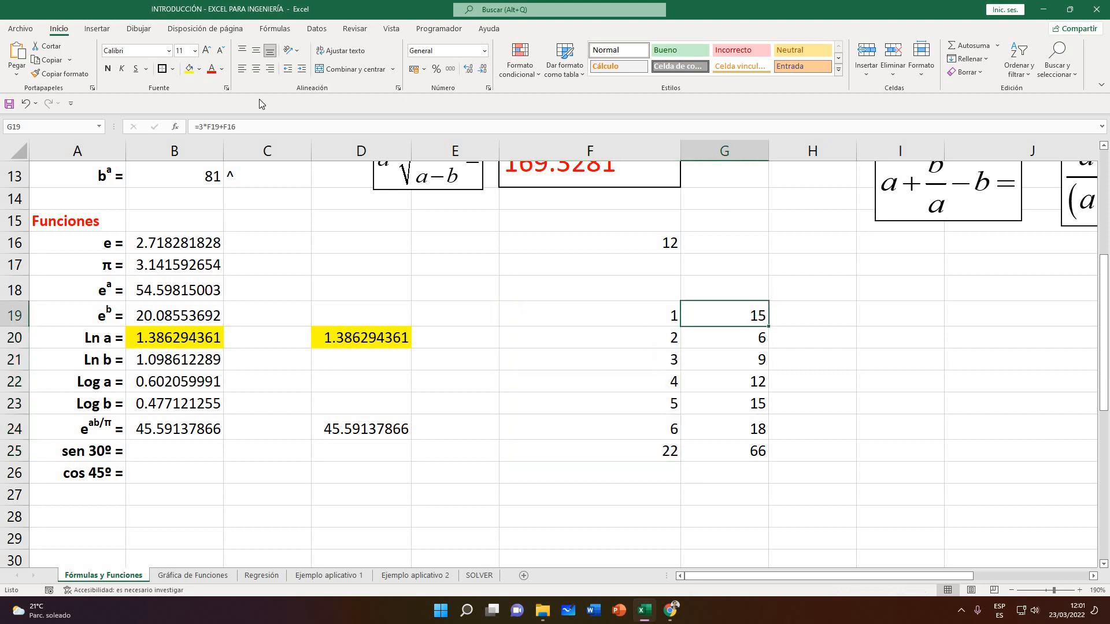
pyautogui.doubleClick(732, 315)
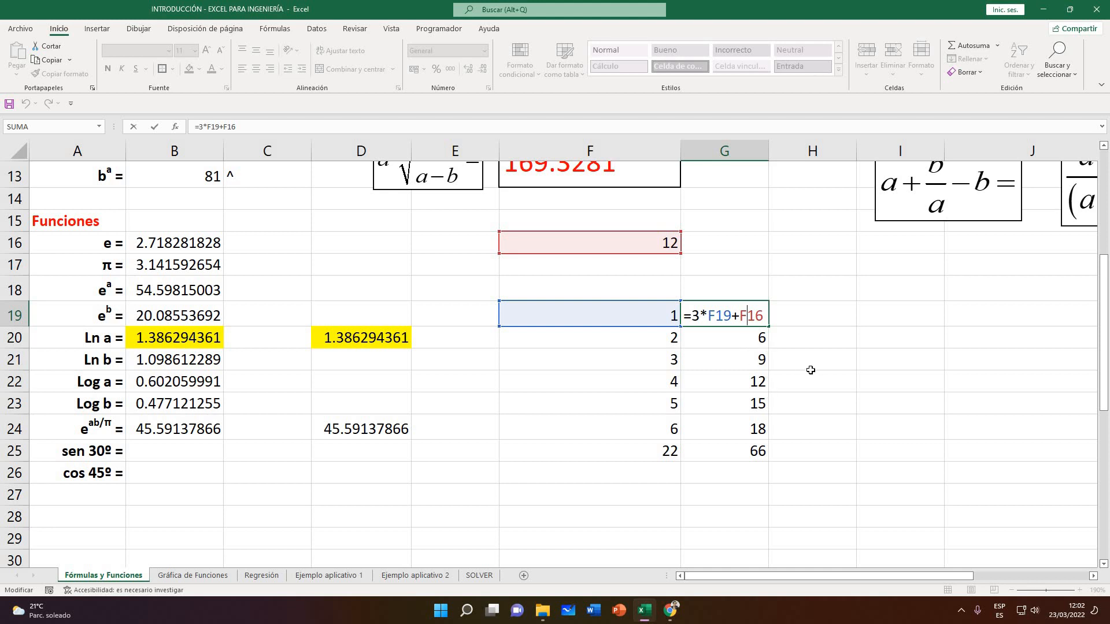
pyautogui.press('F4')
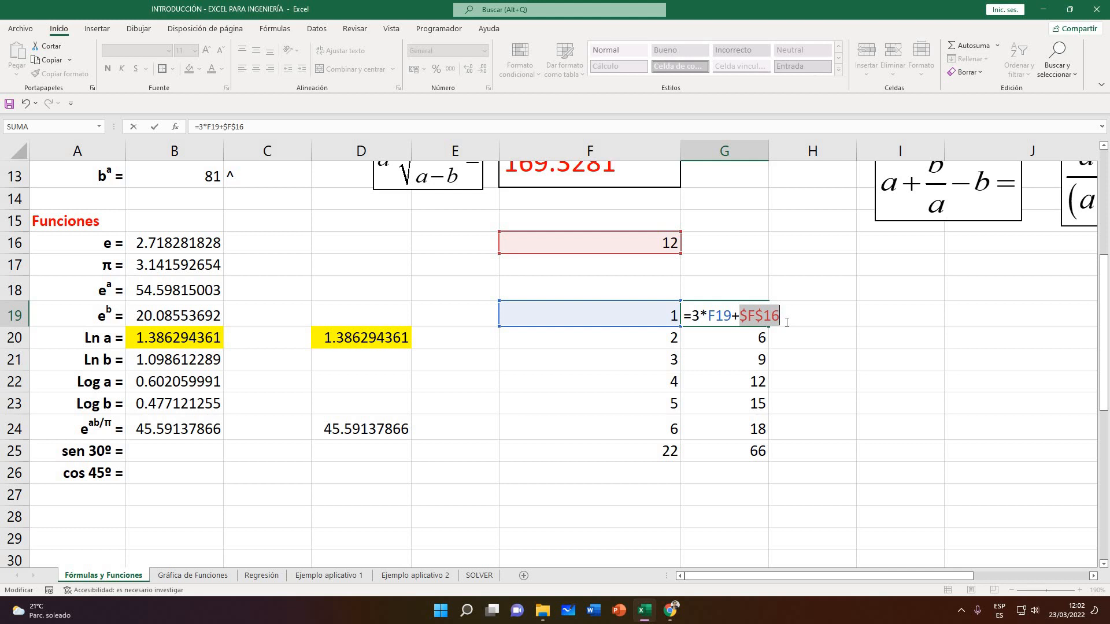
# Remove the dollar signs from the constant's reference in G19 and re-enter it manually as $F$16
pyautogui.click(749, 315)
pyautogui.press('BackSpace')
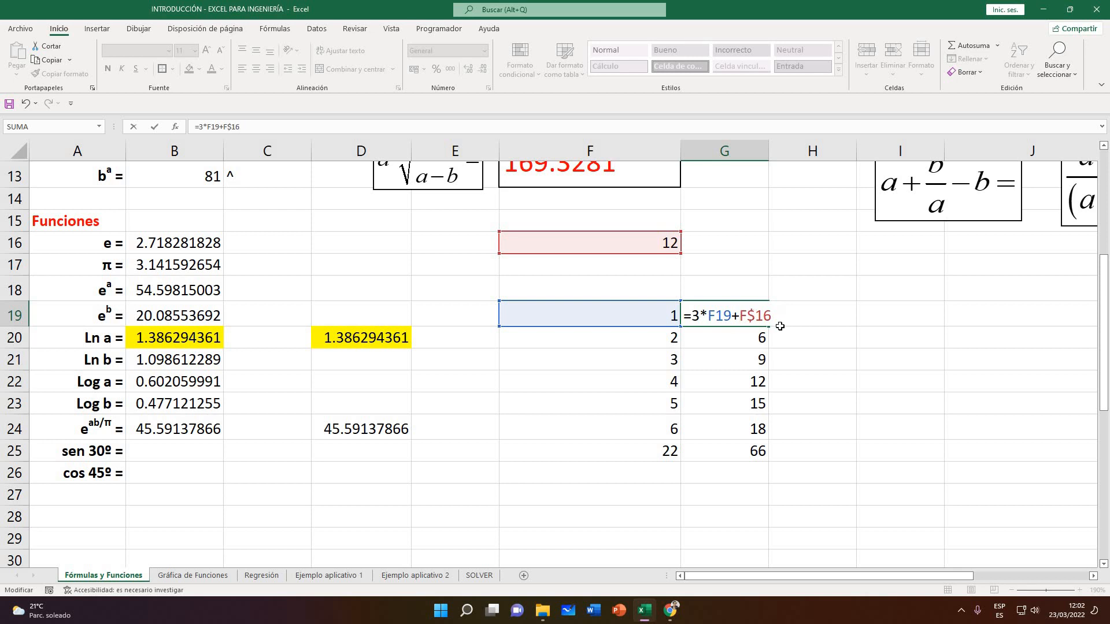
pyautogui.click(756, 316)
pyautogui.press('BackSpace')
pyautogui.click(742, 317)
pyautogui.write('$F$')
pyautogui.press('Return')
pyautogui.press('Up')
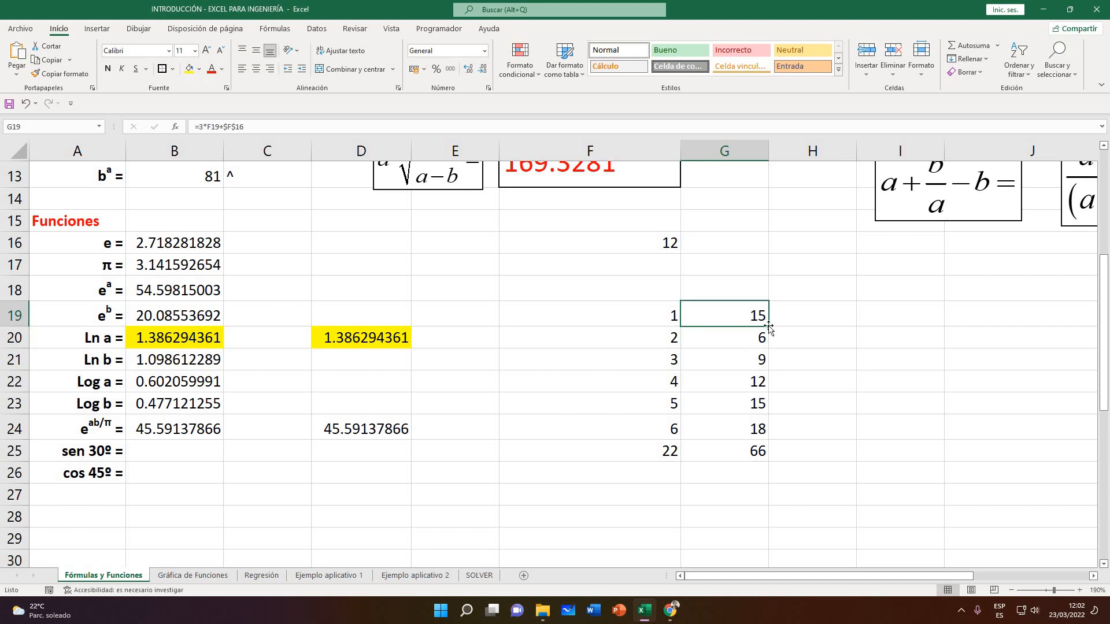
# Fill the G19 formula down to G25 and check the copied formula in G20 against F20 and F16
pyautogui.doubleClick(768, 328)
pyautogui.click(803, 374)
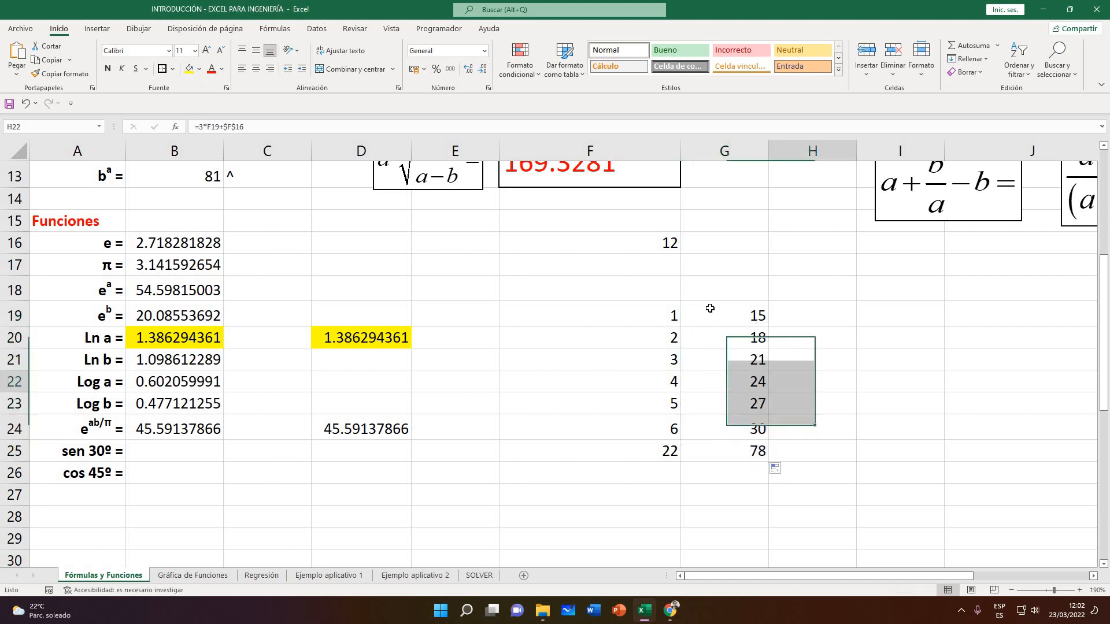
pyautogui.click(653, 317)
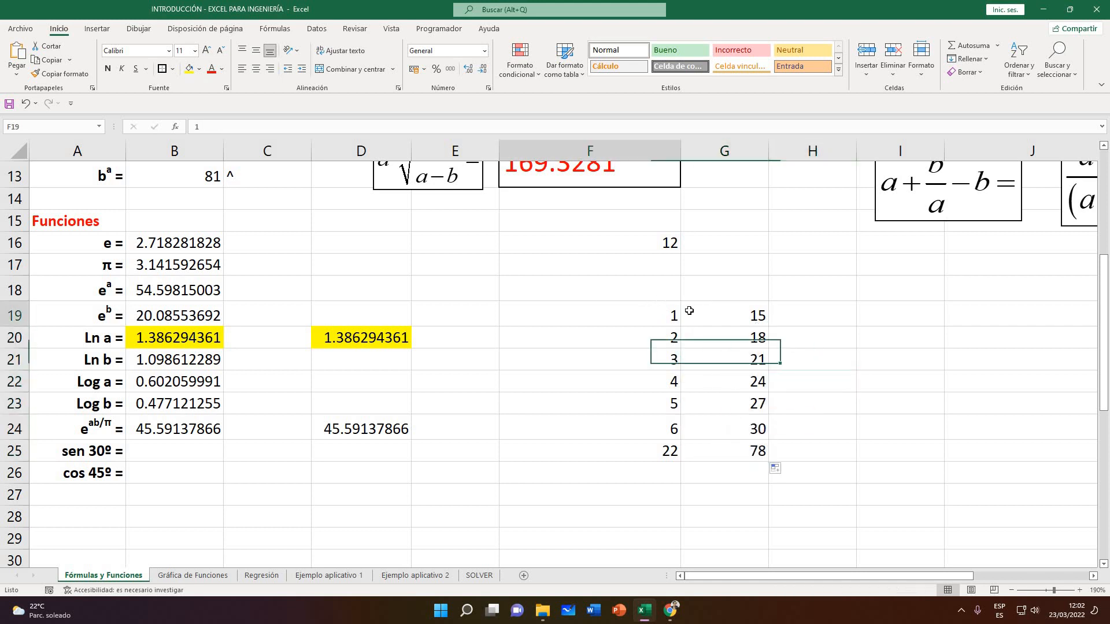
pyautogui.click(664, 345)
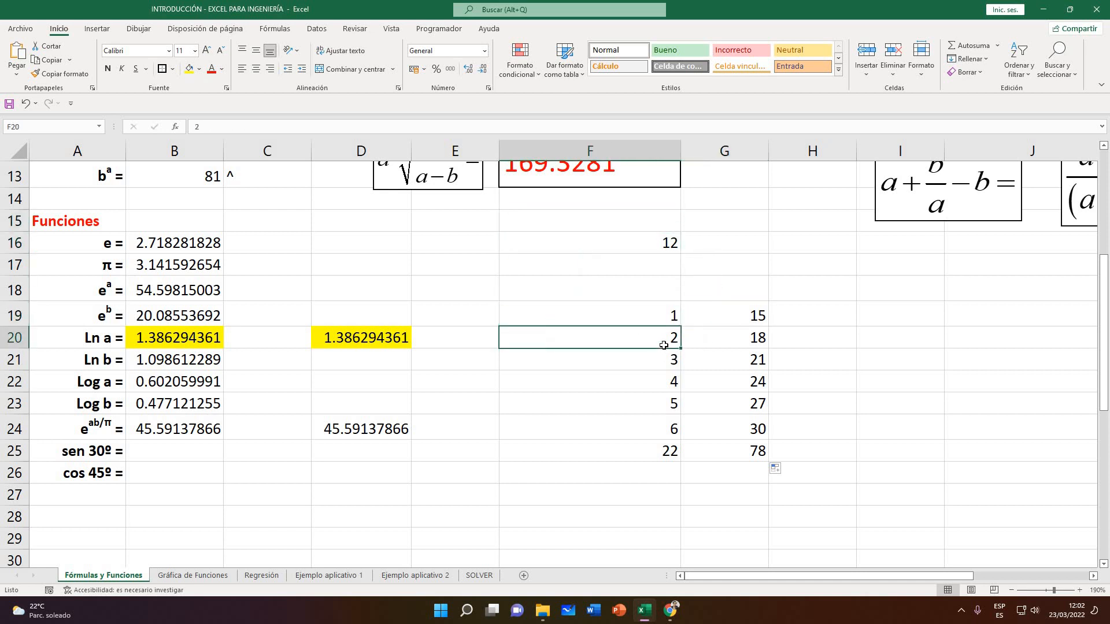
pyautogui.click(664, 246)
pyautogui.click(720, 338)
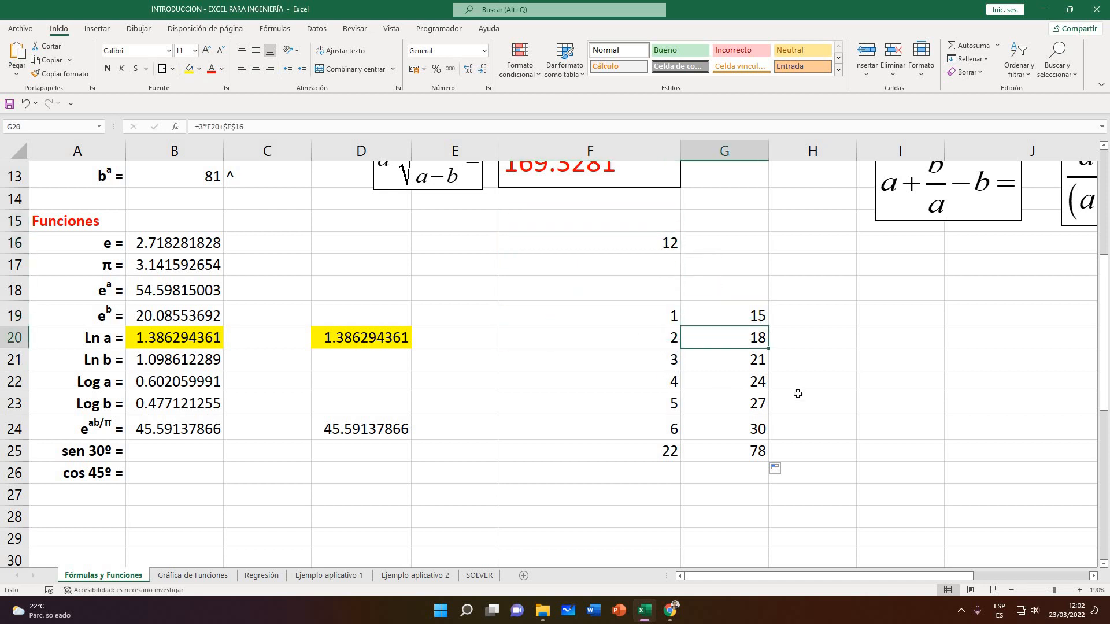
# Add the header X in F18 and the header Y=3X+12 in G18
pyautogui.click(748, 289)
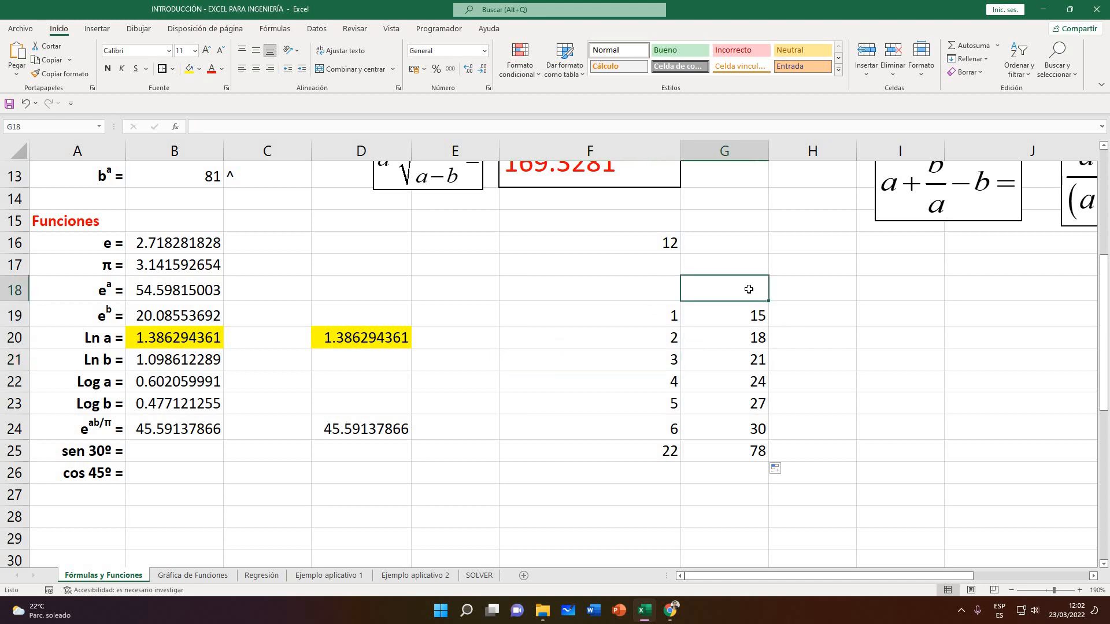
pyautogui.press('Left')
pyautogui.write('X')
pyautogui.press('Tab')
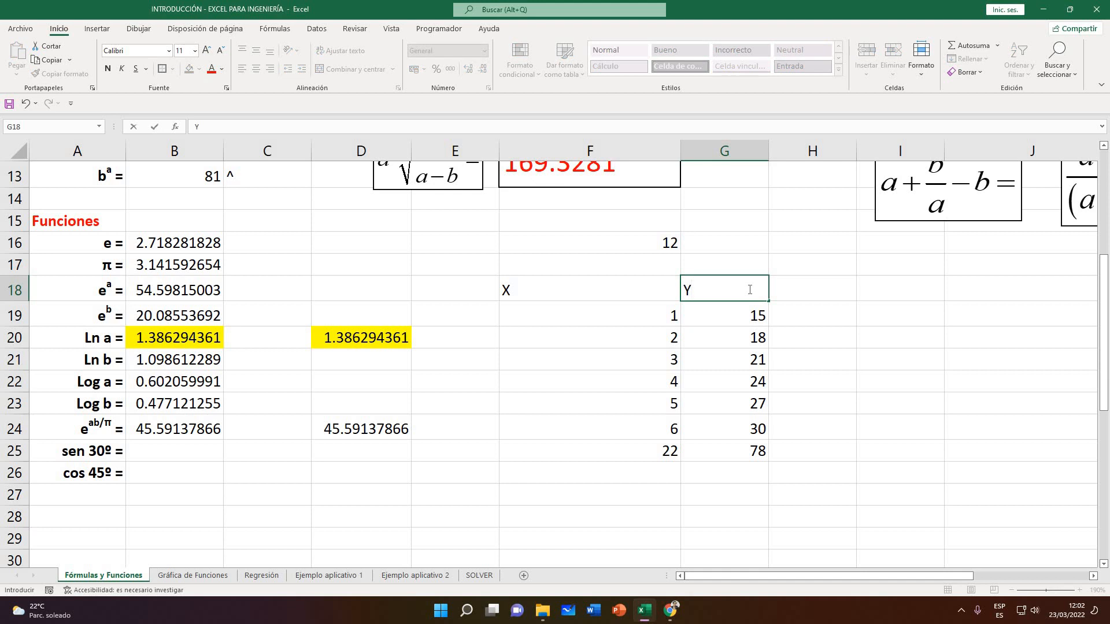
pyautogui.write('X+12')
pyautogui.press('Return')
pyautogui.press('Right')
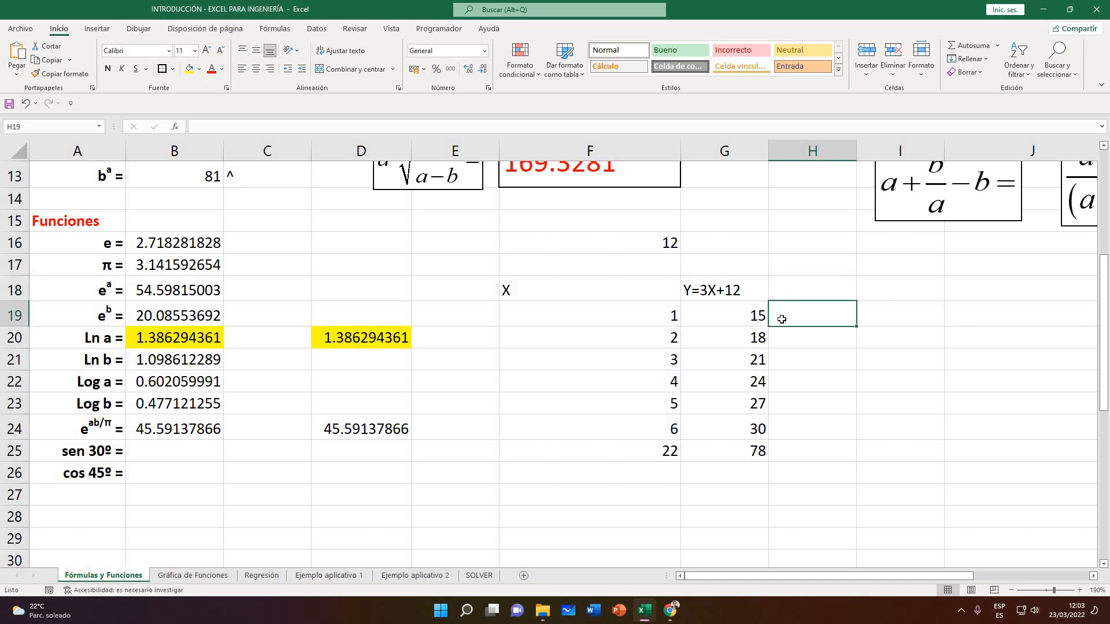
# Enter =3*F19+F16 in H19 with a relative reference to the constant and fill it down to H25
pyautogui.press('Left')
pyautogui.press('Right')
pyautogui.write('=3*')
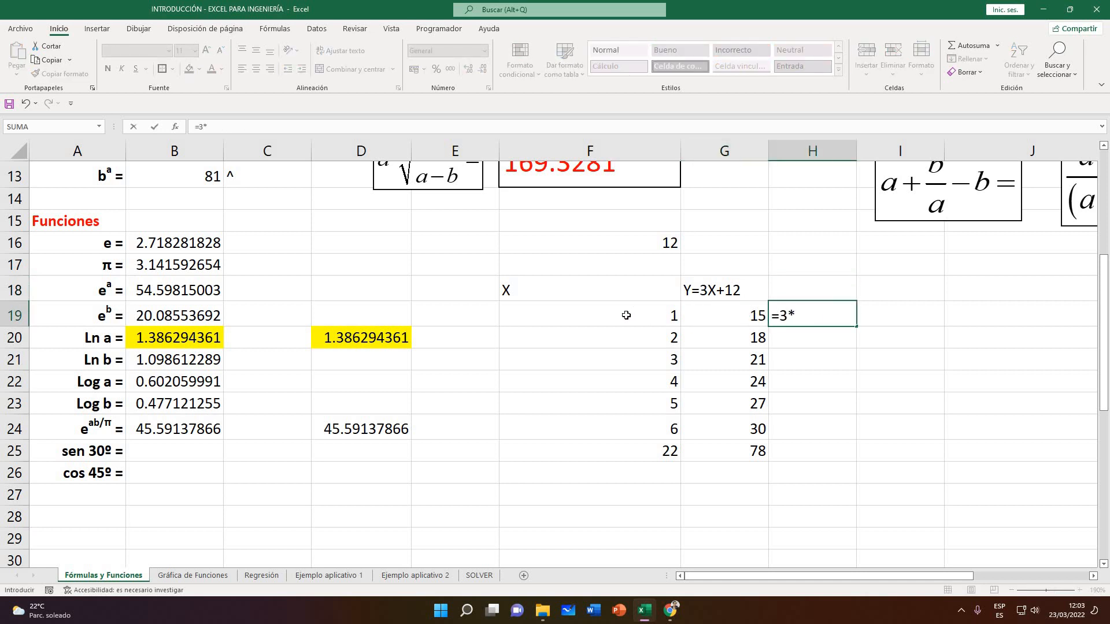
pyautogui.click(626, 315)
pyautogui.write('+')
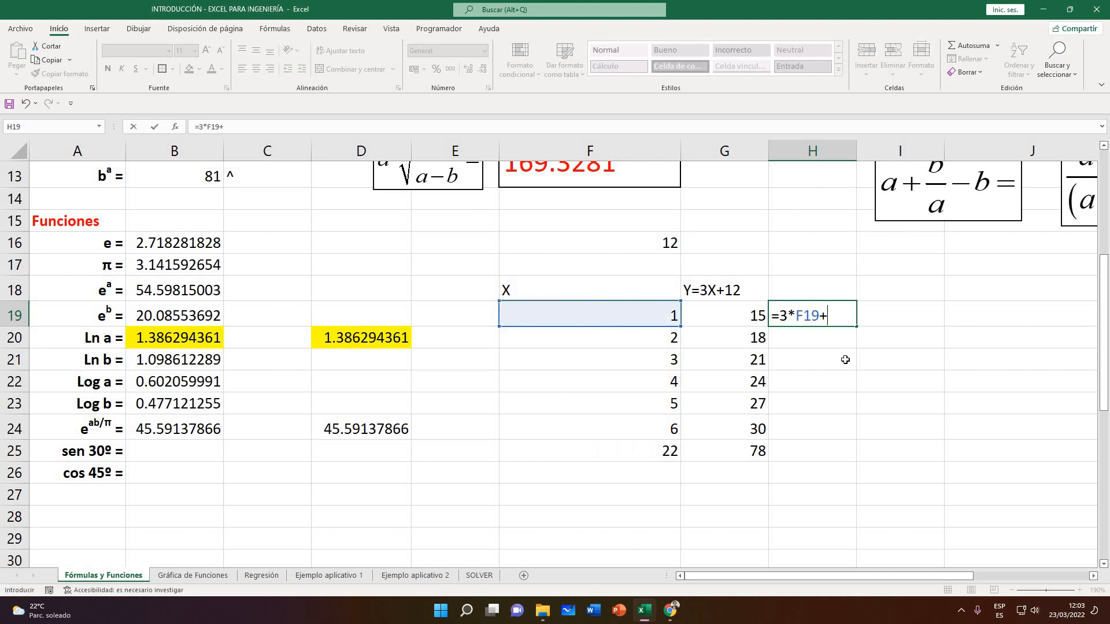
pyautogui.click(601, 243)
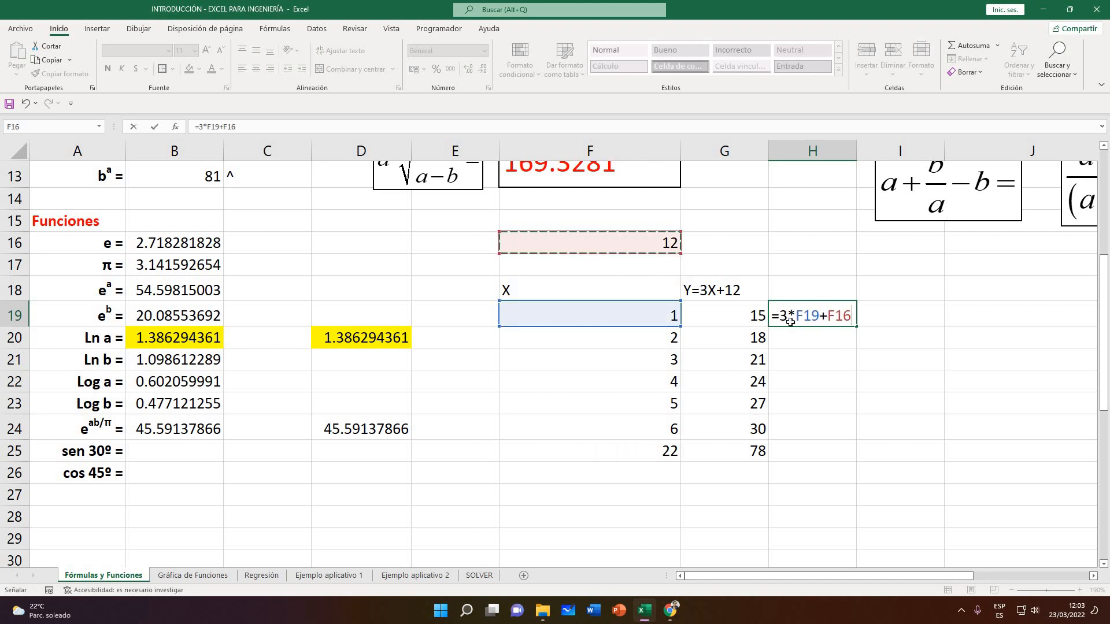
pyautogui.press('Return')
pyautogui.press('Up')
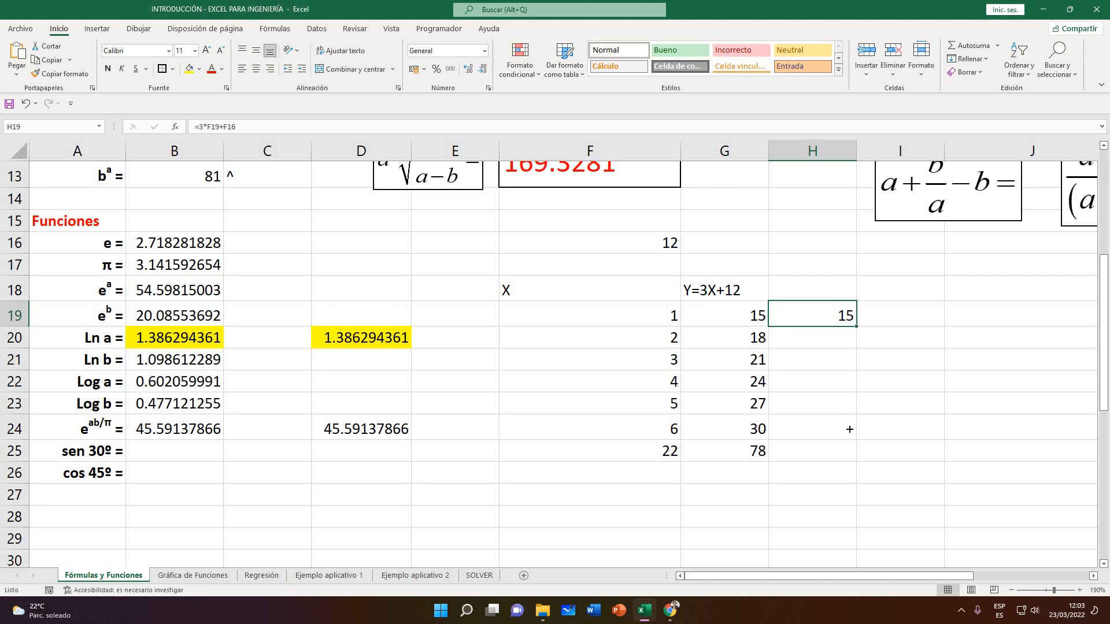
pyautogui.moveTo(856, 326); pyautogui.dragTo(914, 412)
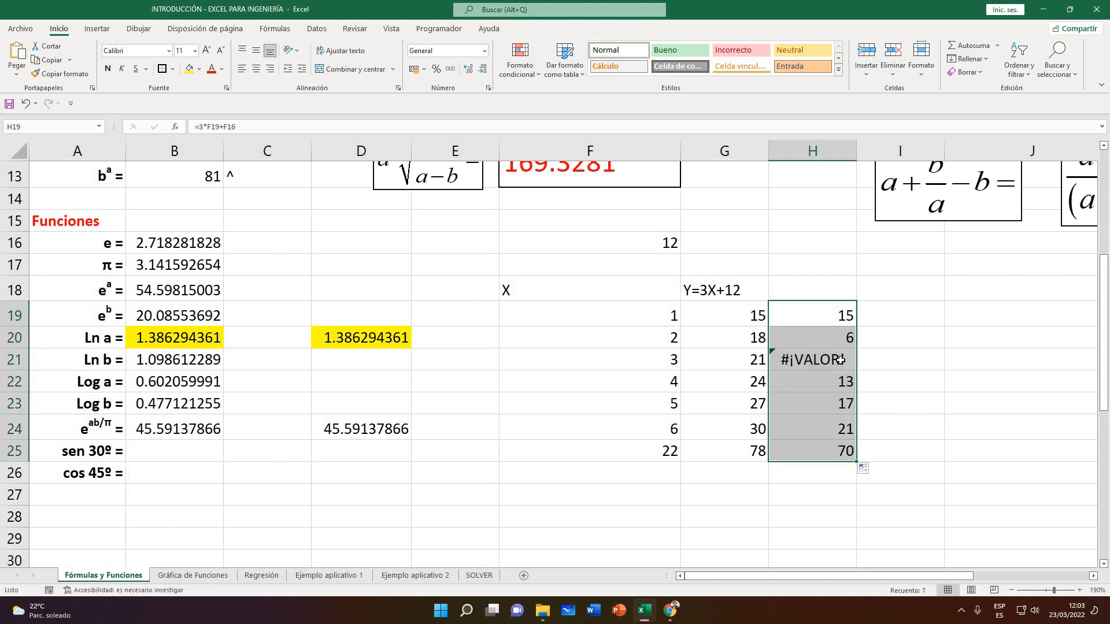
pyautogui.click(899, 404)
# Examine which cells the formulas in H19 and H20 reference for the constant
pyautogui.click(841, 358)
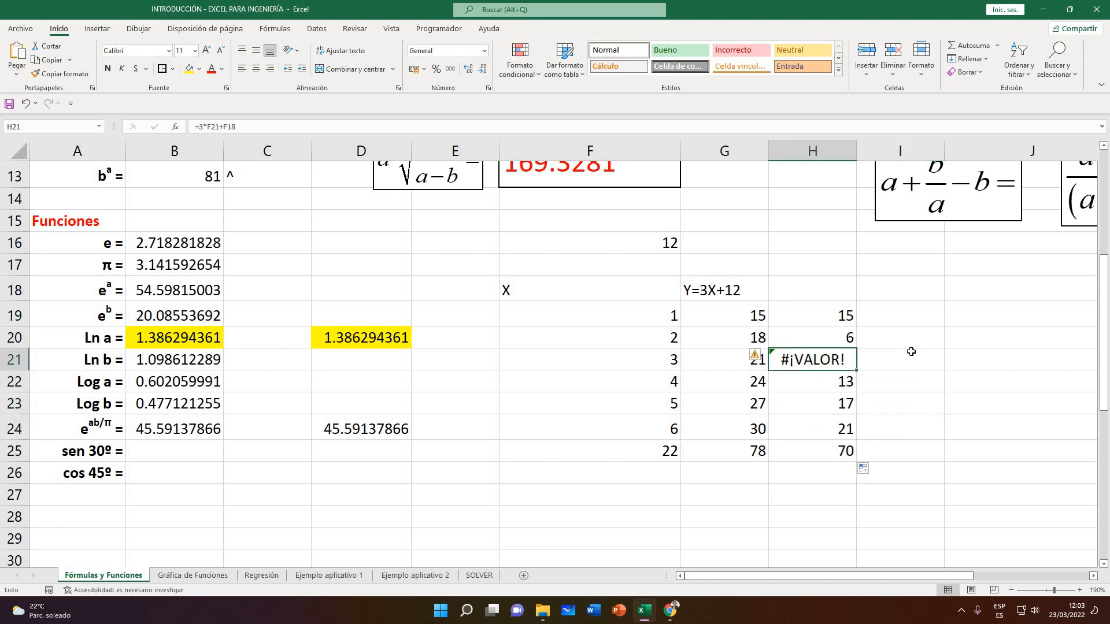
pyautogui.click(818, 322)
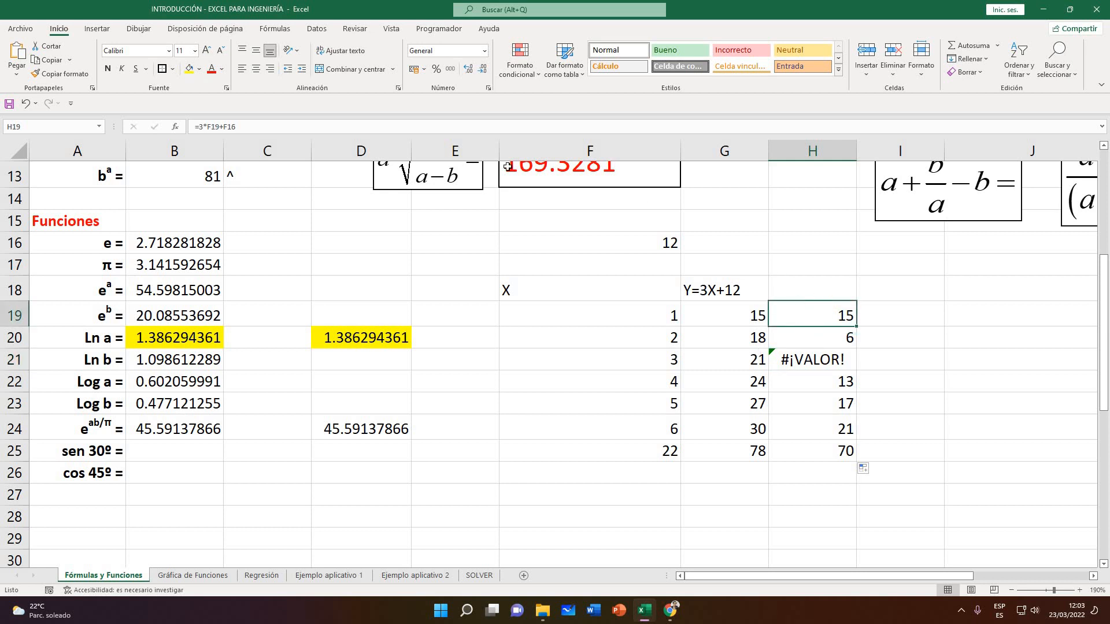
pyautogui.doubleClick(812, 321)
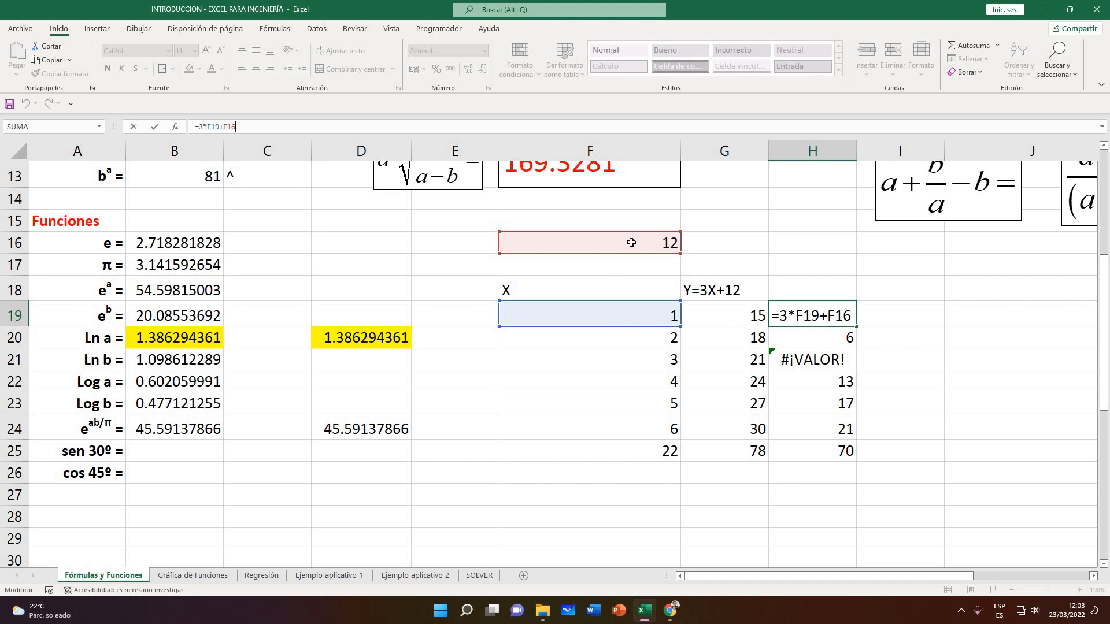
pyautogui.press('Return')
pyautogui.press('F2')
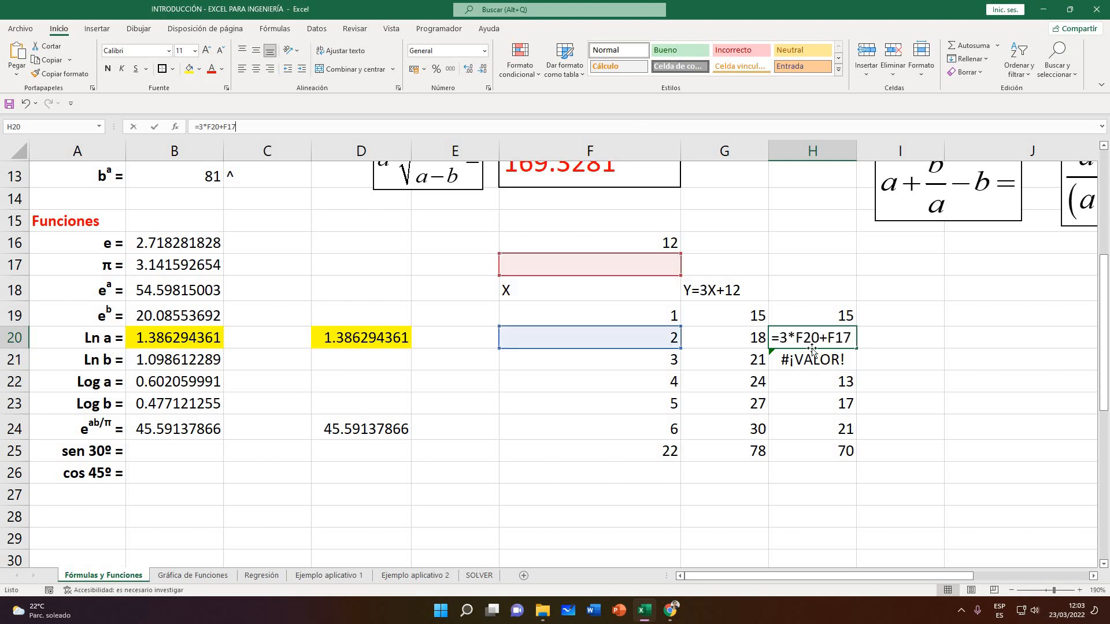
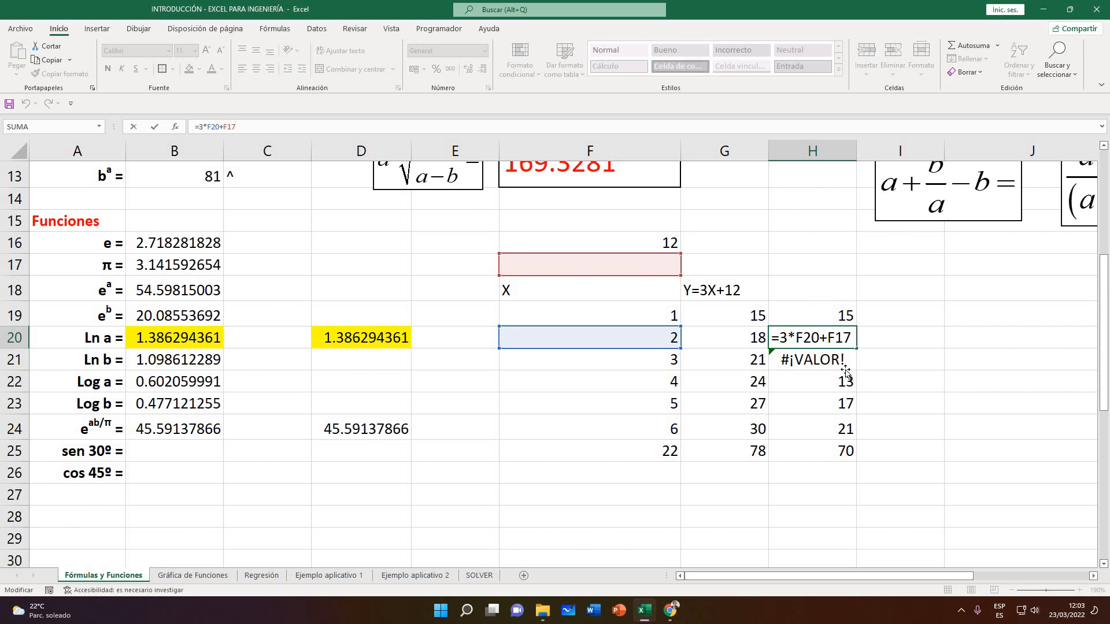
pyautogui.press('Return')
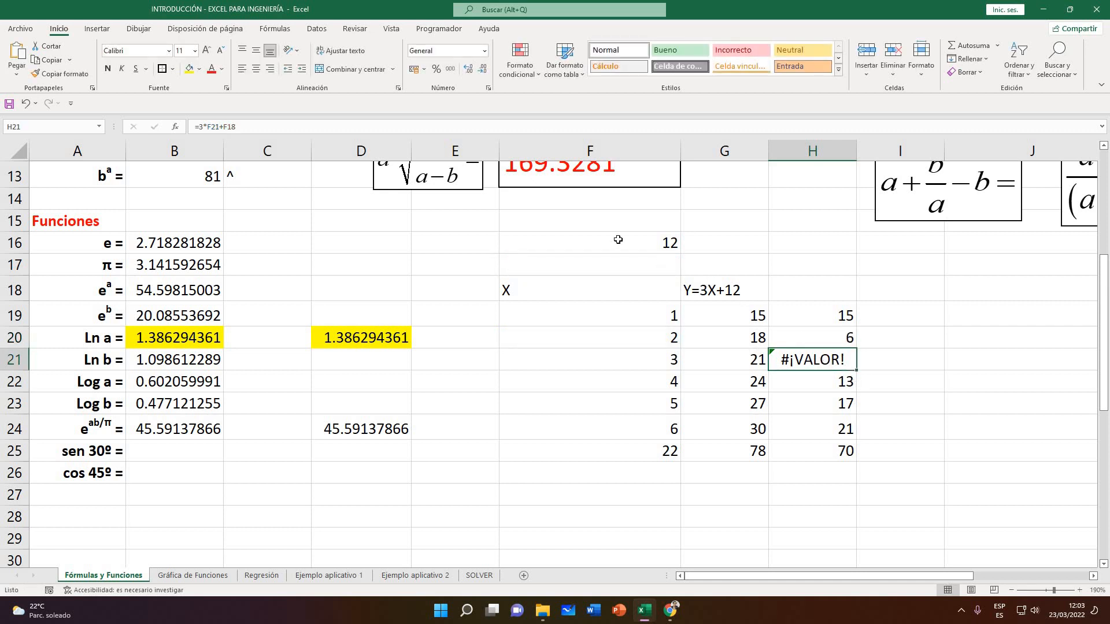
# Examine which cells the formulas in H21 and H22 reference, comparing them with the header in F18
pyautogui.click(567, 296)
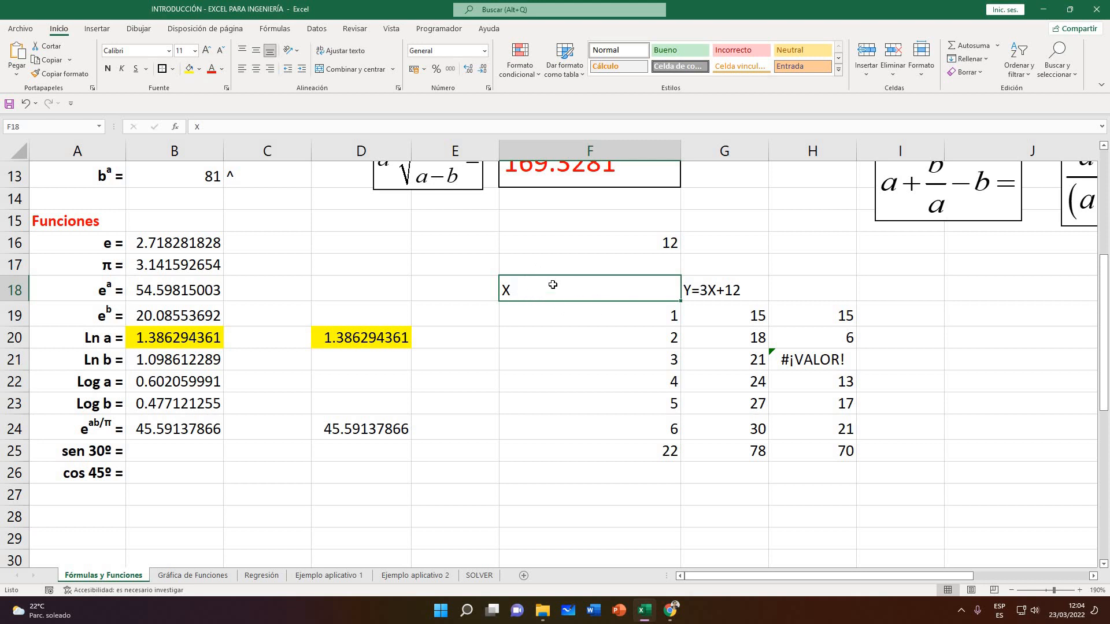
pyautogui.click(801, 361)
pyautogui.doubleClick(797, 367)
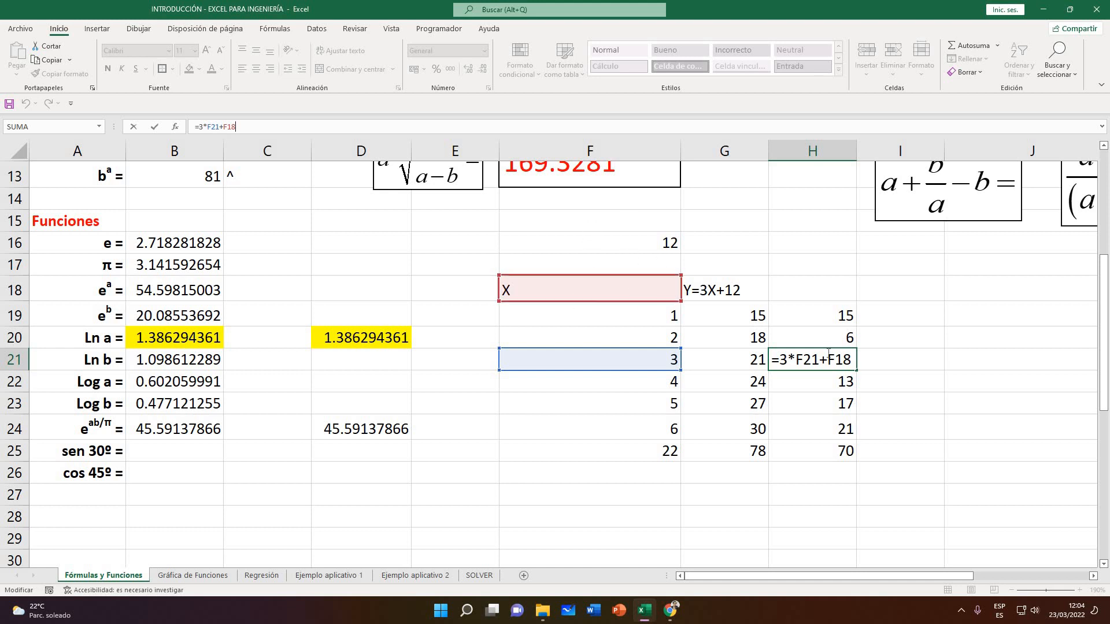
pyautogui.press('Return')
pyautogui.press('Up')
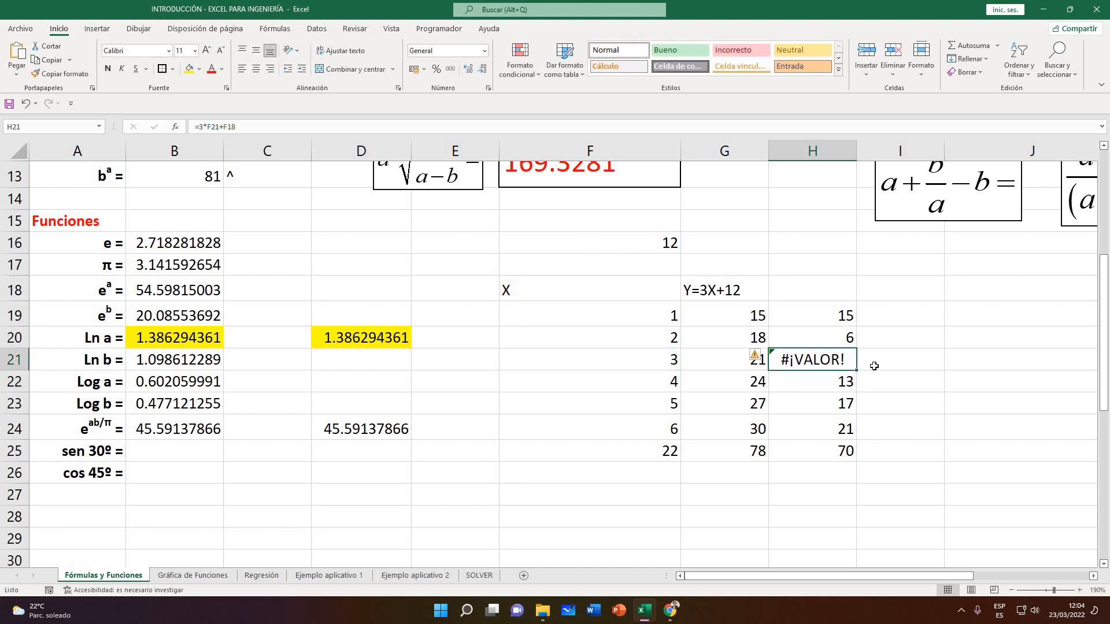
pyautogui.press('Down')
pyautogui.press('F2')
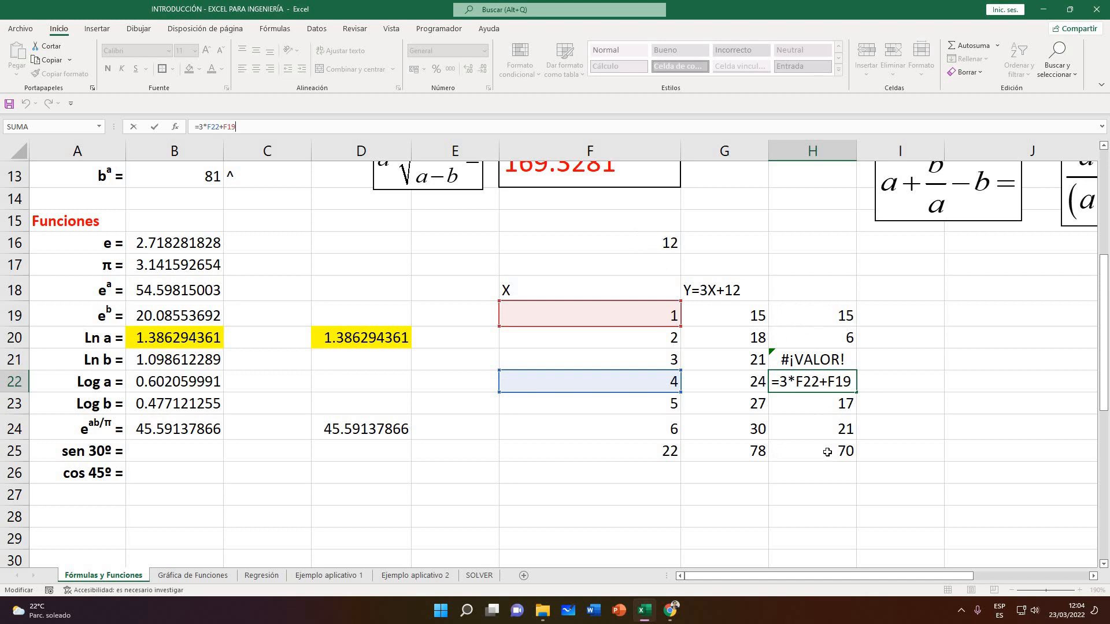
pyautogui.press('Return')
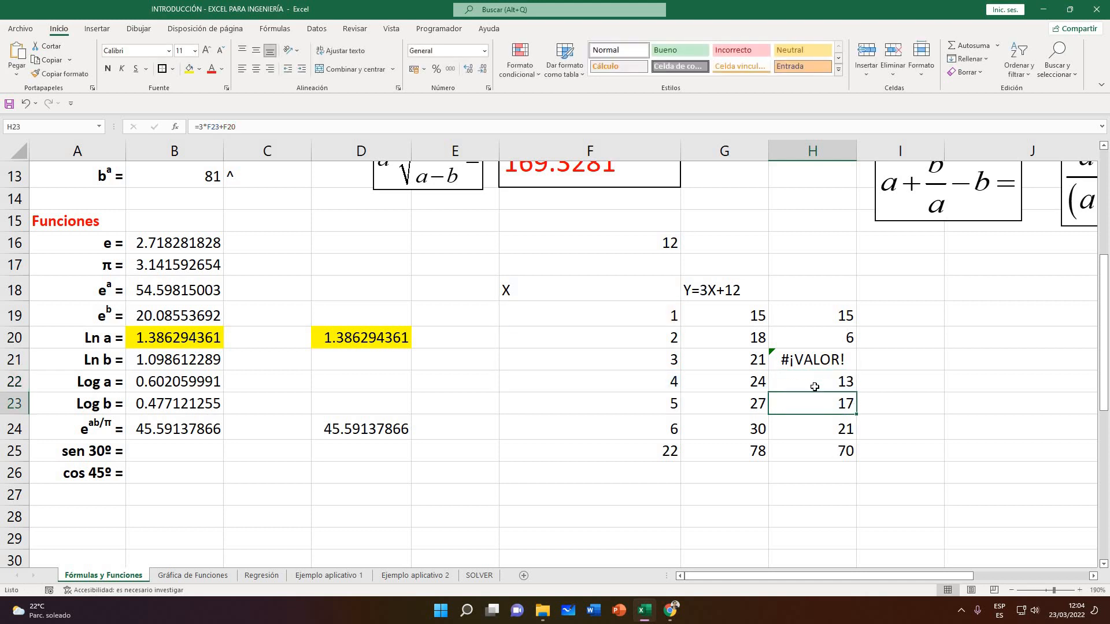
# Clear the relative-reference formulas from H19:H25
pyautogui.moveTo(842, 315); pyautogui.dragTo(844, 454)
pyautogui.rightClick(844, 454)
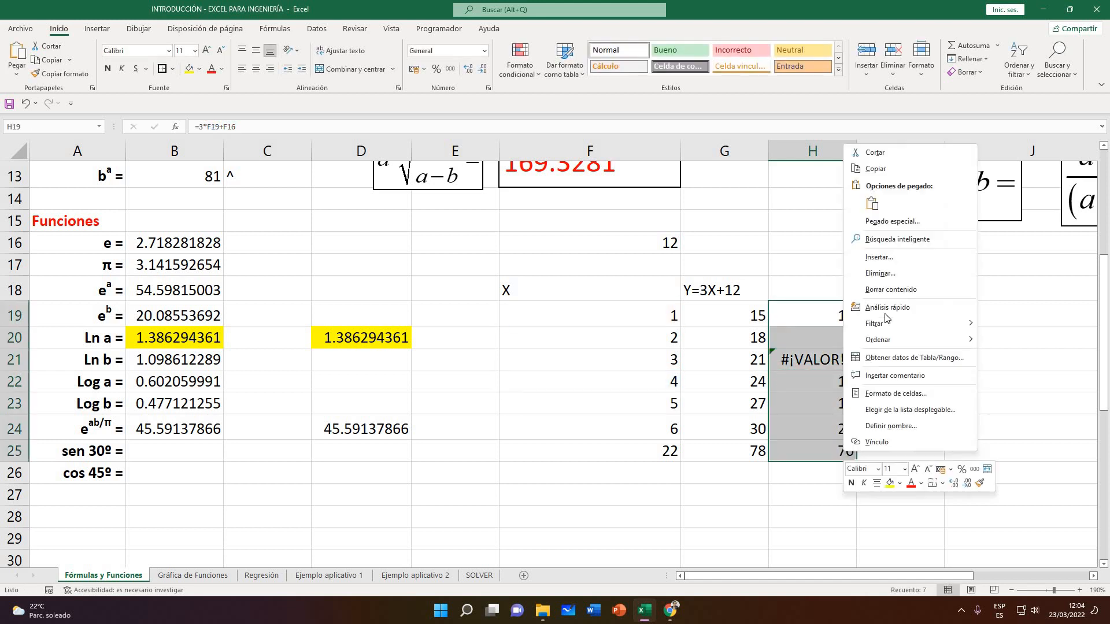
pyautogui.press('Escape')
pyautogui.press('Delete')
pyautogui.click(861, 381)
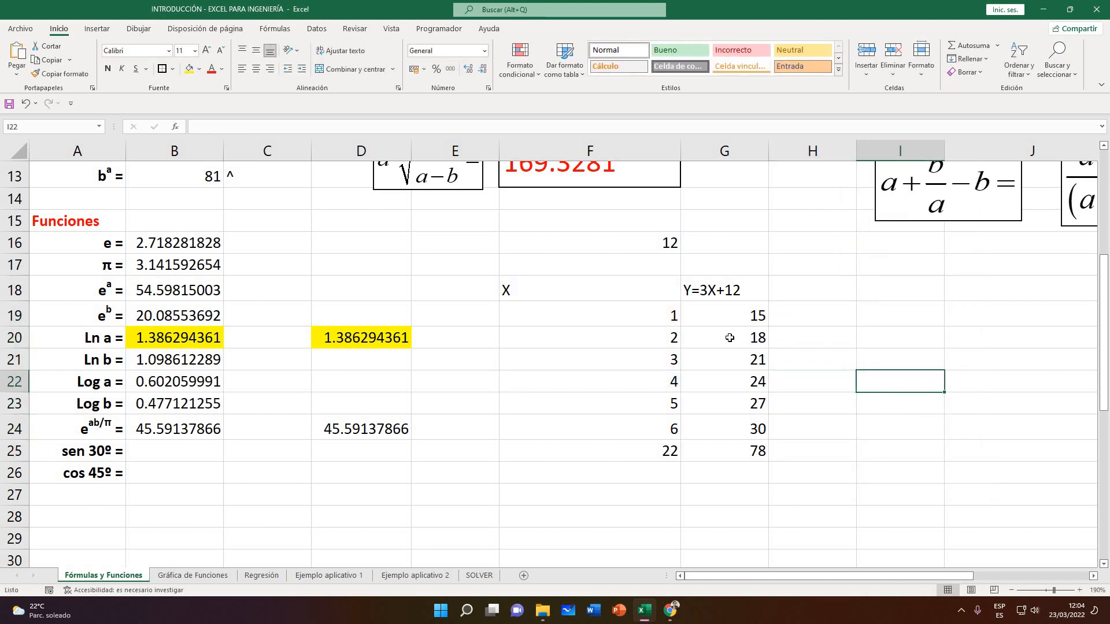
# Review the absolute-reference formulas in column G from G19 down to G24
pyautogui.click(676, 317)
pyautogui.press('Right')
pyautogui.press('Down')
pyautogui.press('Down')
pyautogui.press('Down')
pyautogui.press('Down')
pyautogui.press('Down')
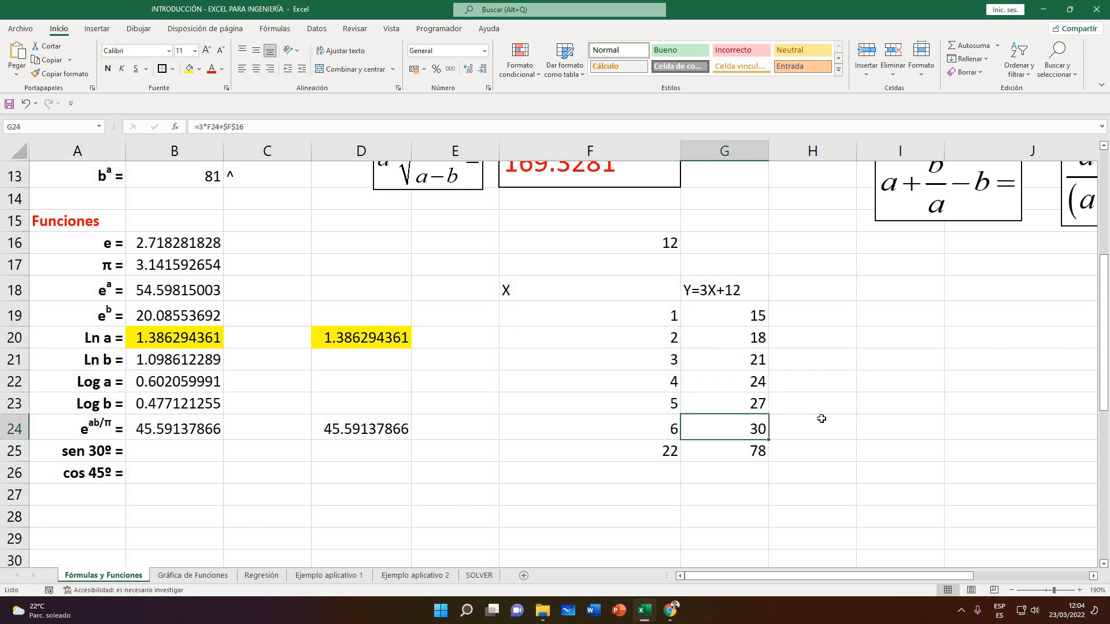
pyautogui.click(823, 418)
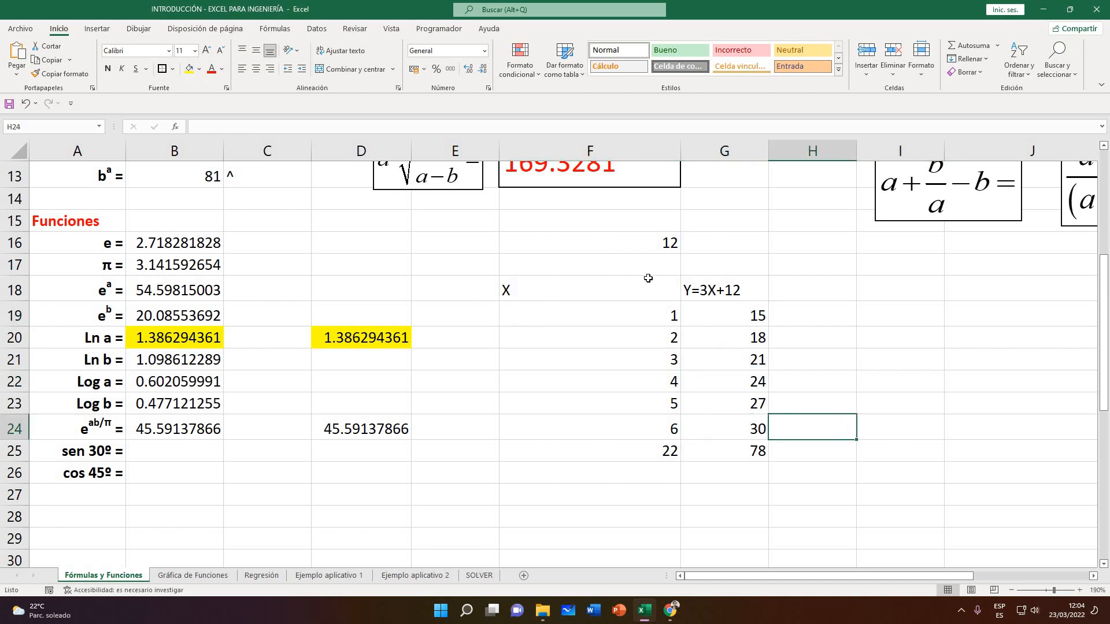
# Replace the absolute reference in G19 with the typed constant 12 and fill the formula down to G25
pyautogui.click(644, 248)
pyautogui.click(723, 312)
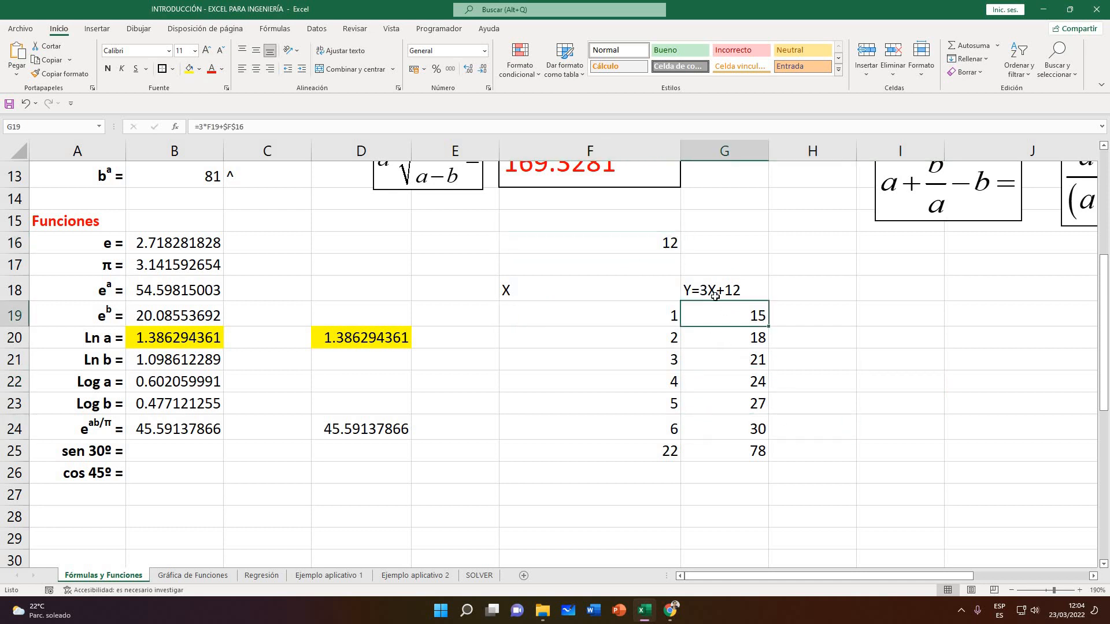
pyautogui.moveTo(248, 128); pyautogui.dragTo(224, 127)
pyautogui.write('12')
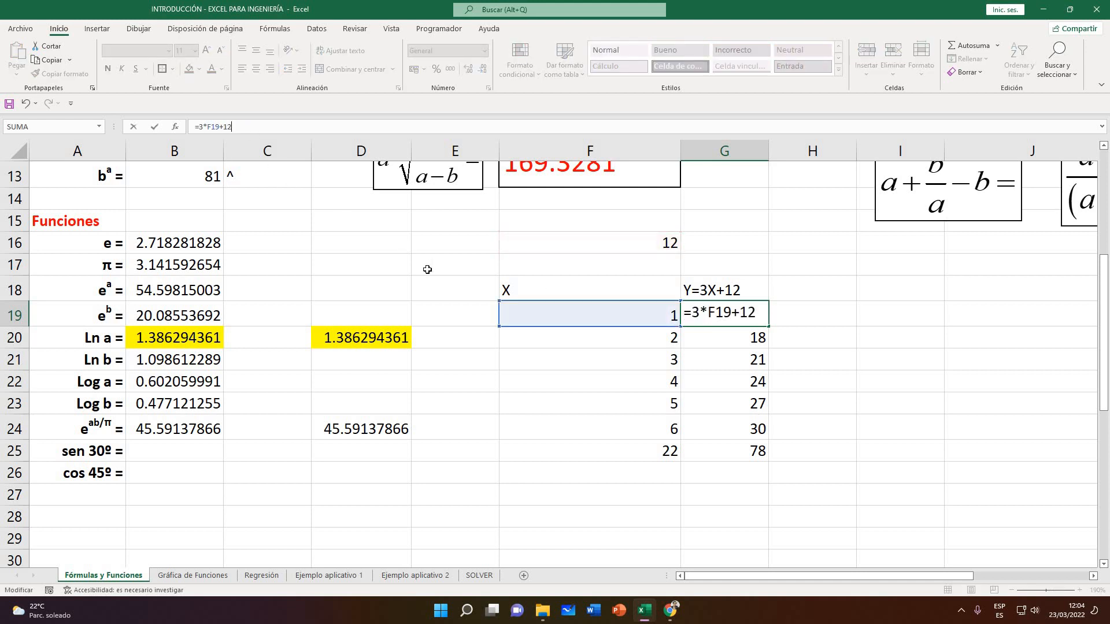
pyautogui.press('Return')
pyautogui.click(762, 323)
pyautogui.moveTo(769, 326); pyautogui.dragTo(773, 456)
# Inspect the formulas in G20 and G21 to see how the X reference and the typed constant were copied
pyautogui.click(732, 359)
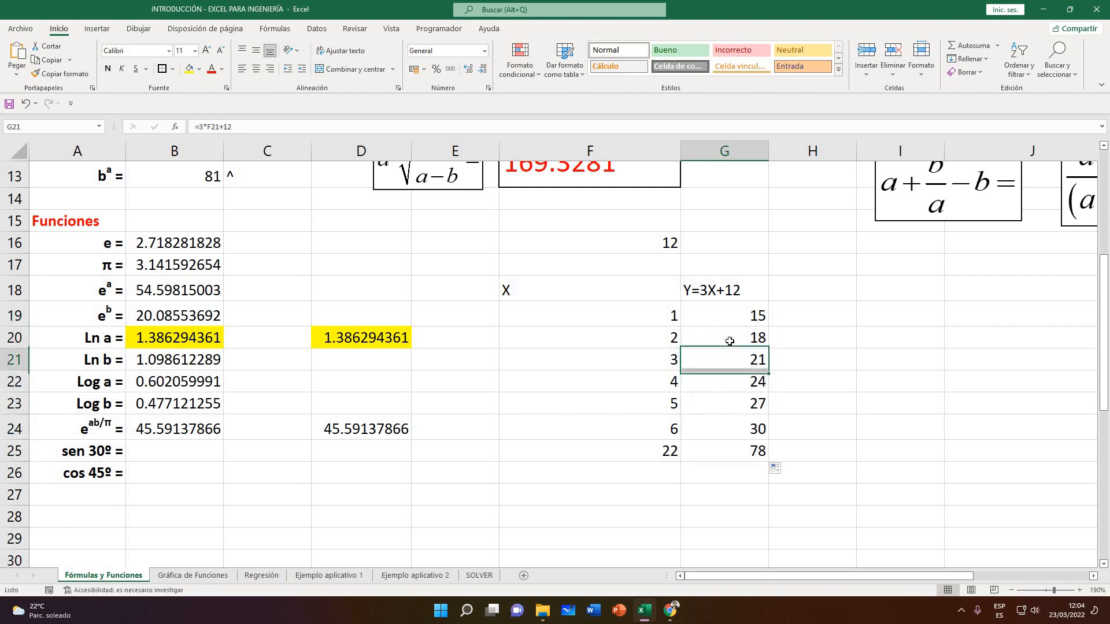
pyautogui.press('Up')
pyautogui.click(232, 126)
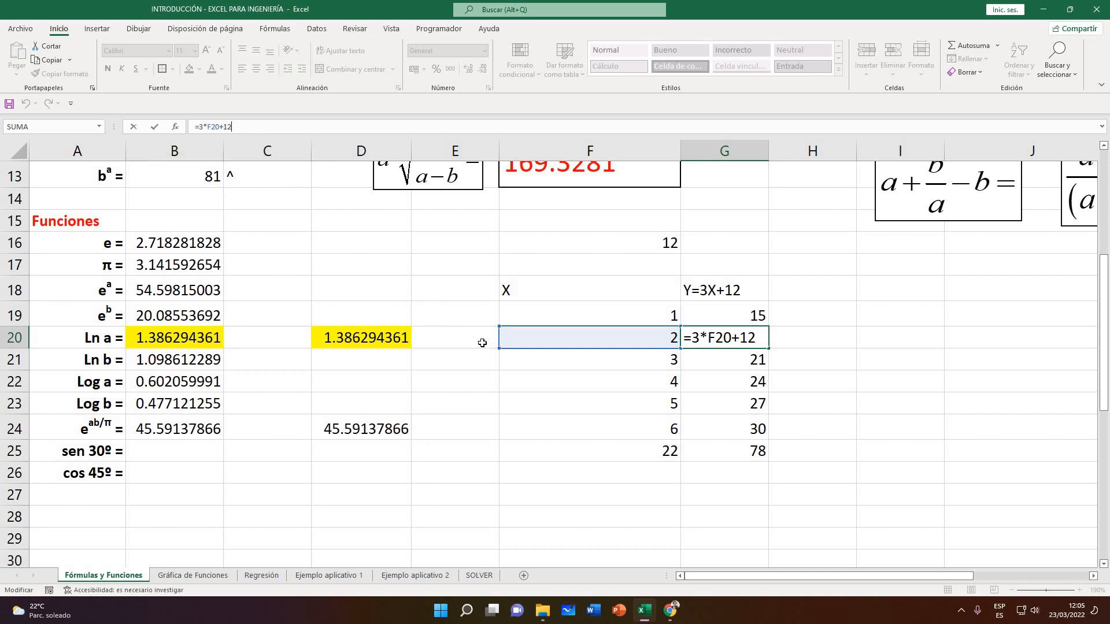
pyautogui.press('Return')
pyautogui.click(742, 342)
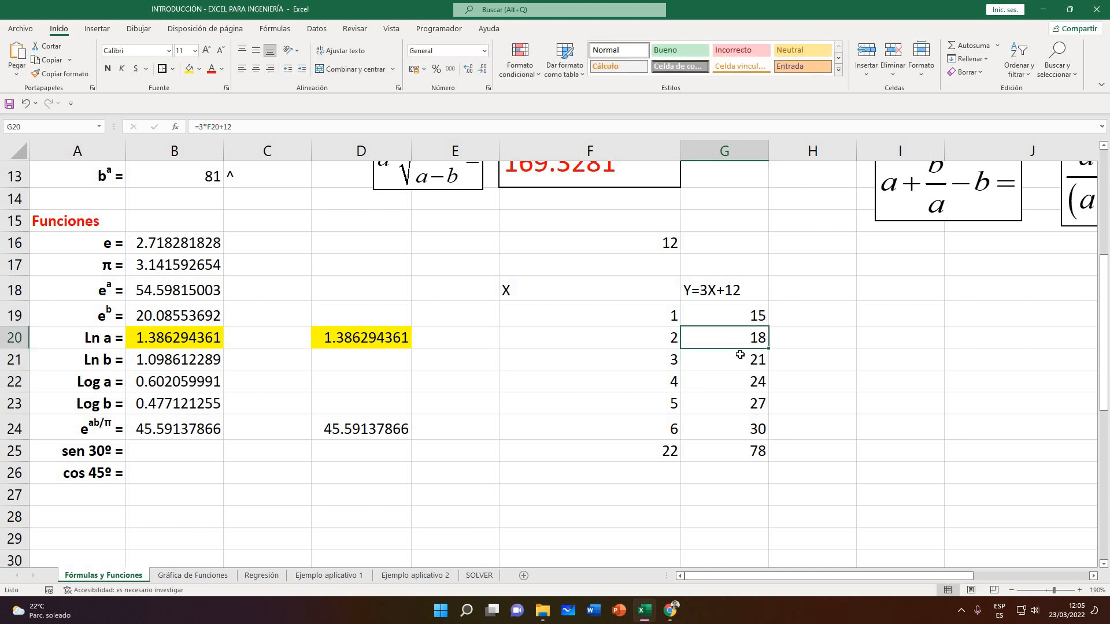
pyautogui.click(743, 362)
# Enter 2 in I19 and 4 in I20, and extend the number series down to I25
pyautogui.click(917, 318)
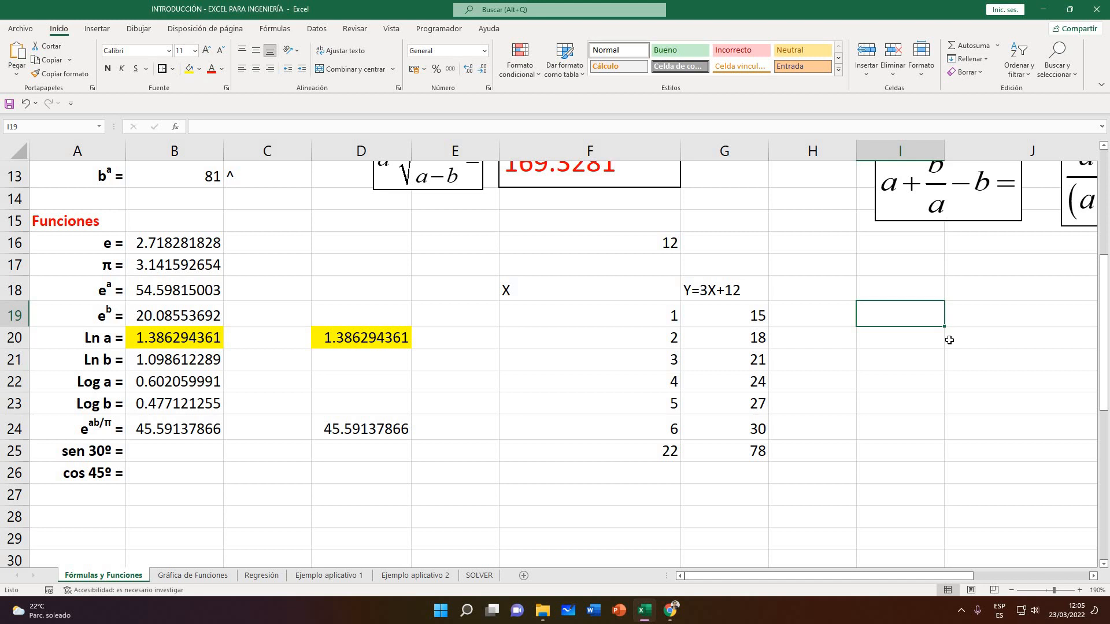
pyautogui.write('2')
pyautogui.press('Return')
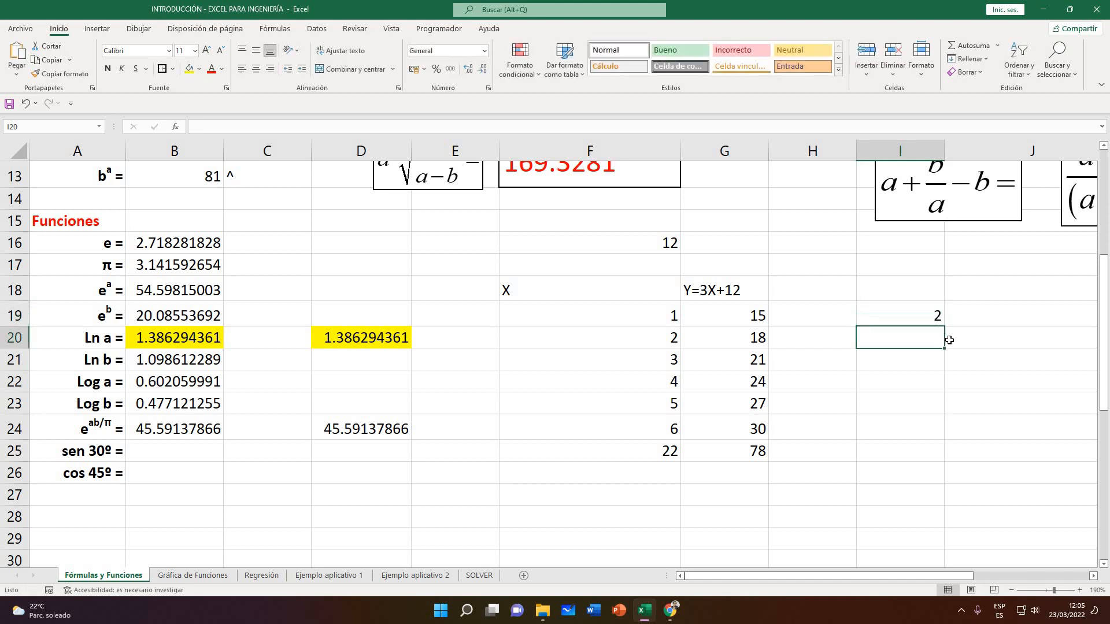
pyautogui.write('4')
pyautogui.press('Return')
pyautogui.moveTo(919, 319); pyautogui.dragTo(946, 348)
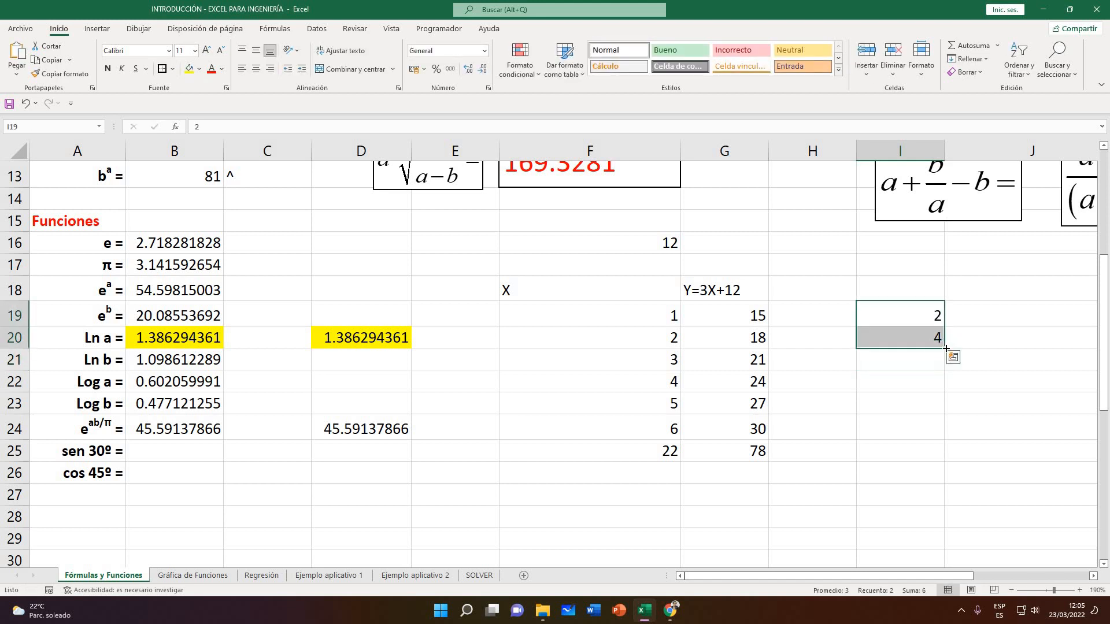
pyautogui.moveTo(944, 457); pyautogui.dragTo(945, 460)
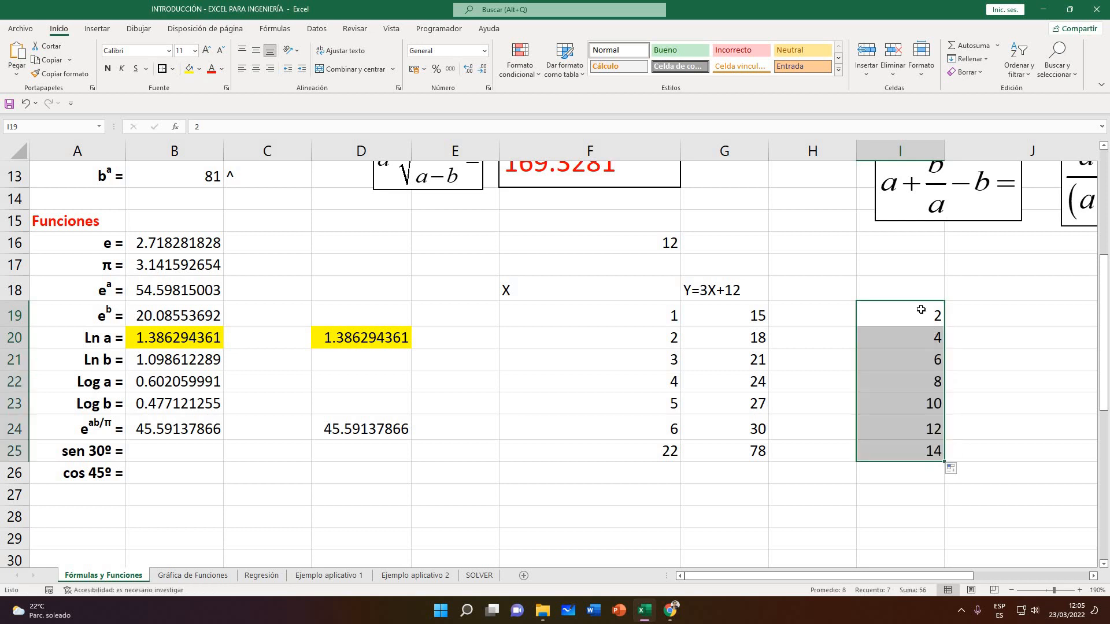
# Clear the contents of the number series in I19:I25
pyautogui.click(951, 427)
pyautogui.moveTo(919, 316); pyautogui.dragTo(928, 453)
pyautogui.rightClick(930, 454)
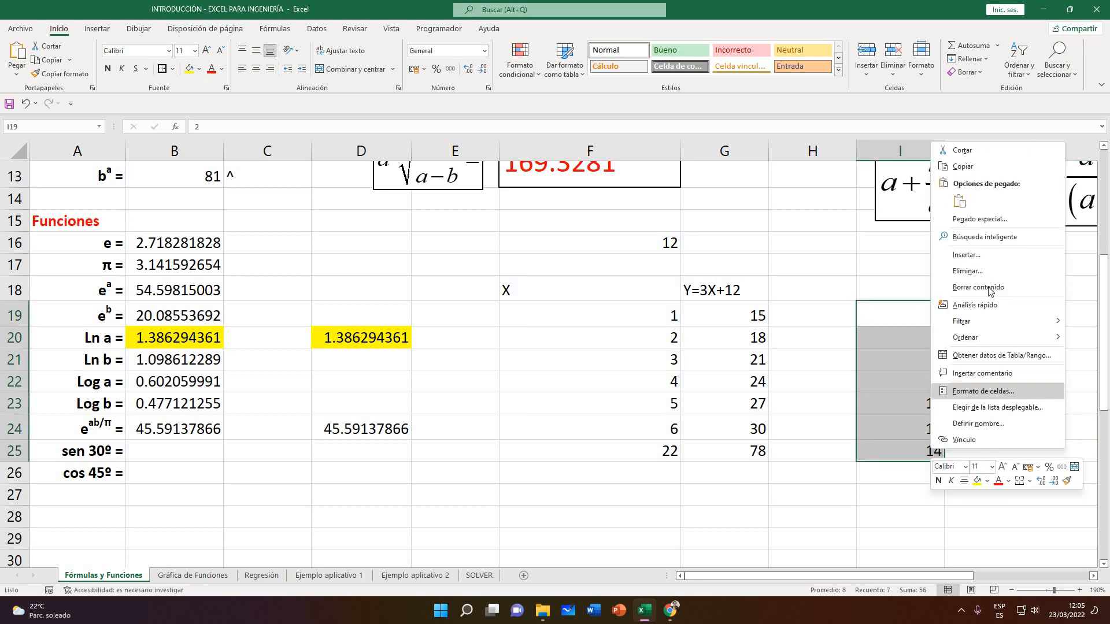
pyautogui.click(978, 287)
pyautogui.click(884, 340)
# Review the typed-constant formulas in column G, starting with G19 and continuing through the cells below
pyautogui.click(761, 318)
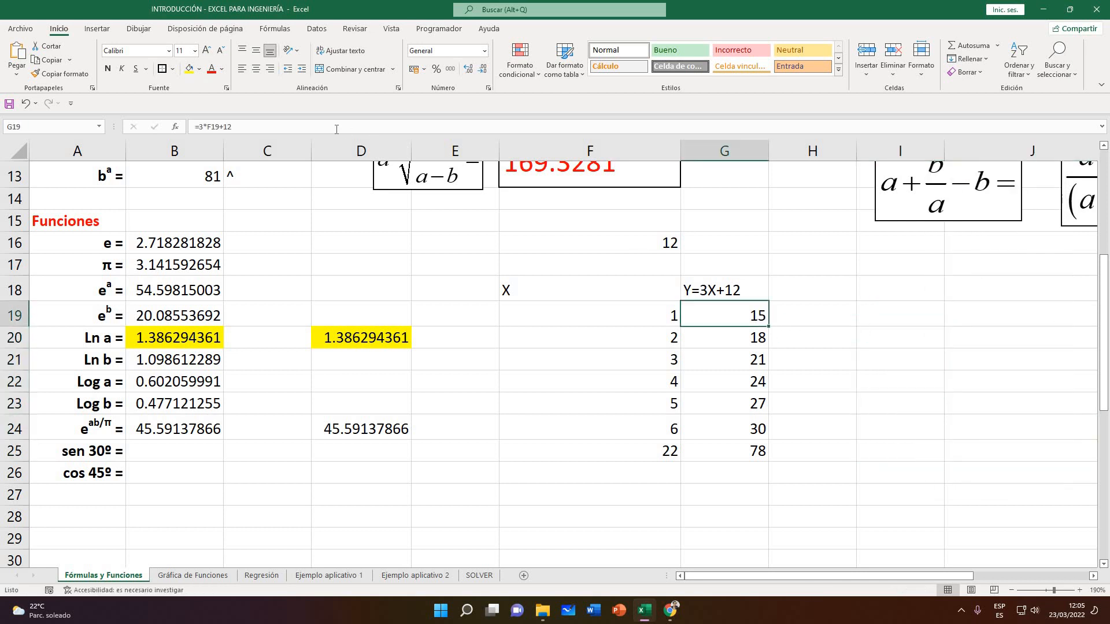
pyautogui.press('F2')
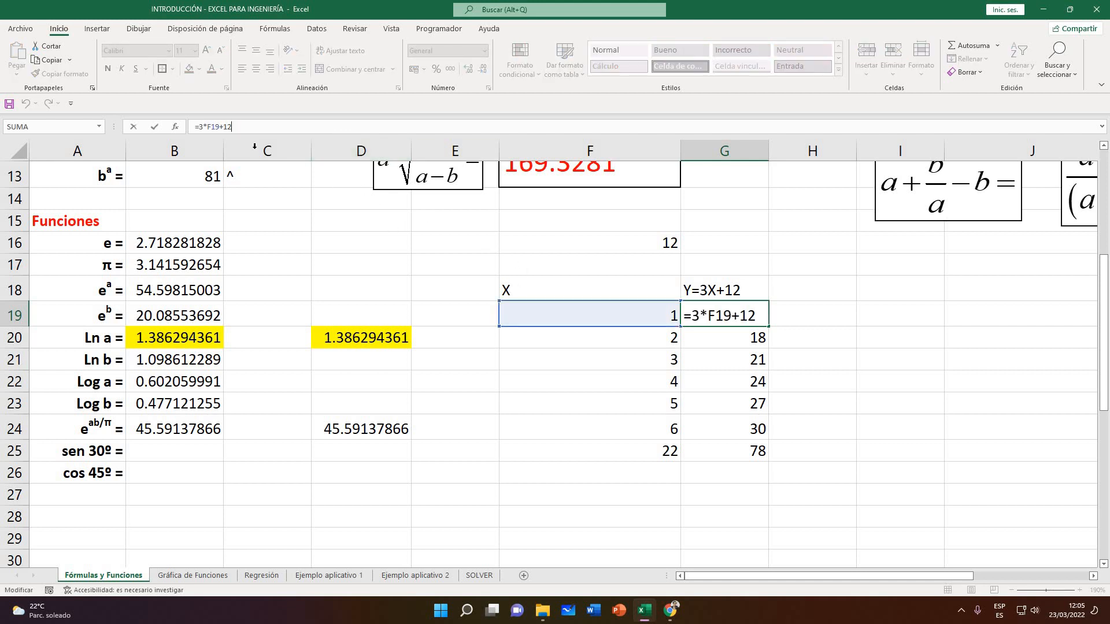
pyautogui.press('Return')
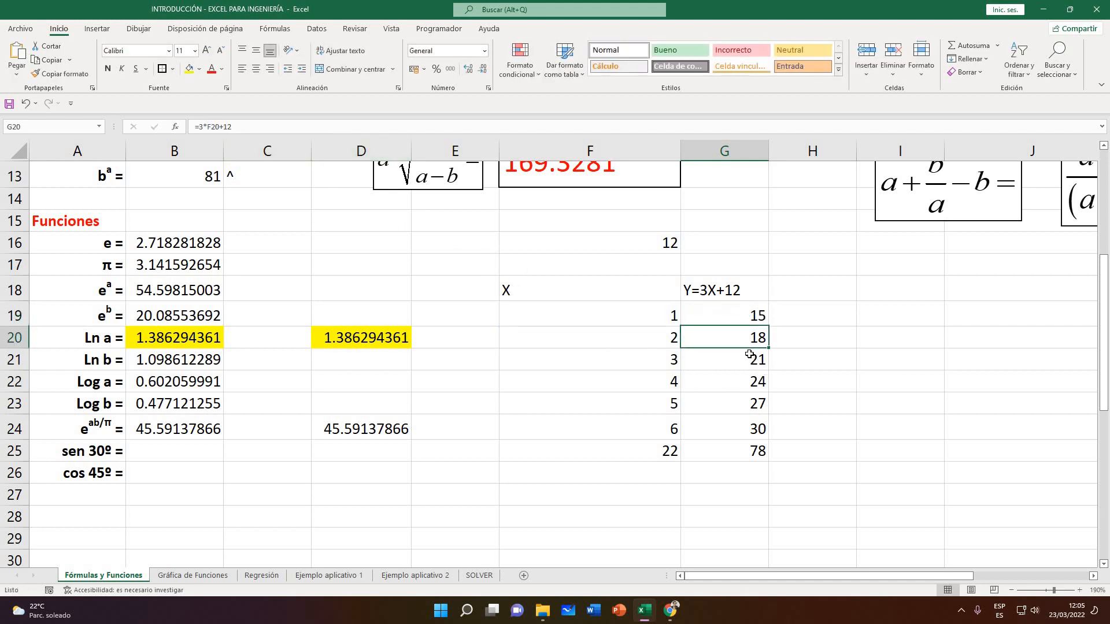
pyautogui.click(803, 362)
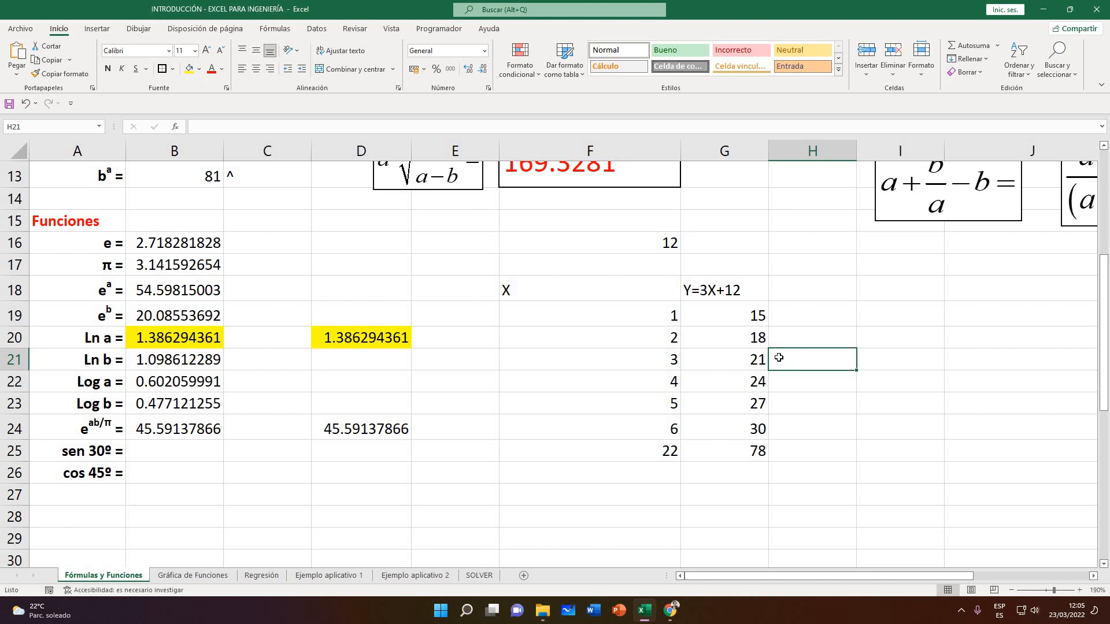
pyautogui.click(746, 322)
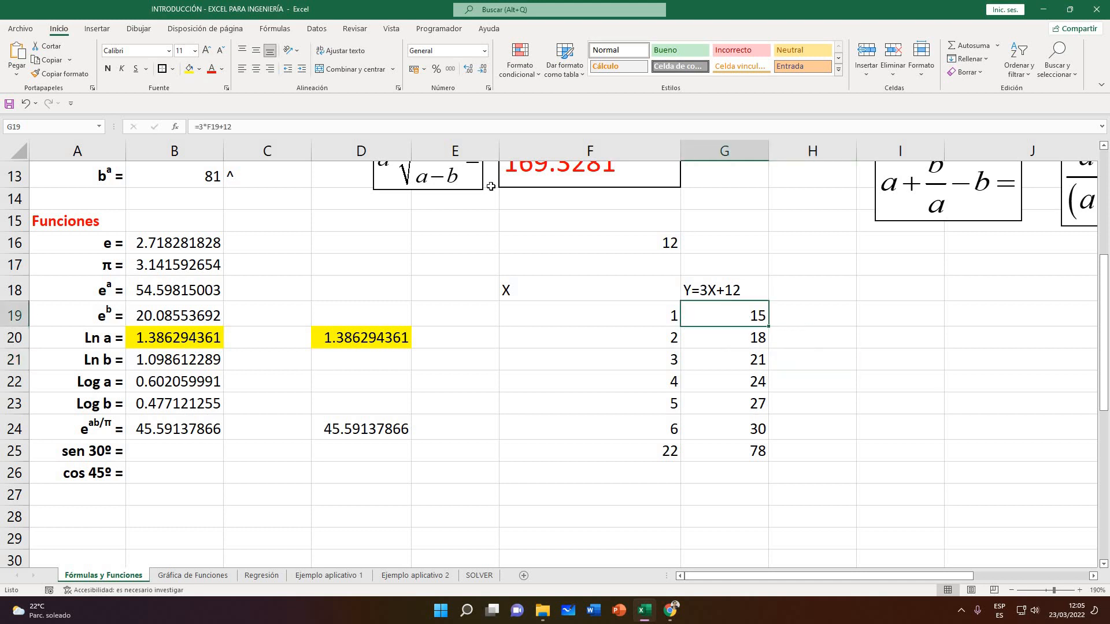
pyautogui.click(228, 130)
pyautogui.press('Escape')
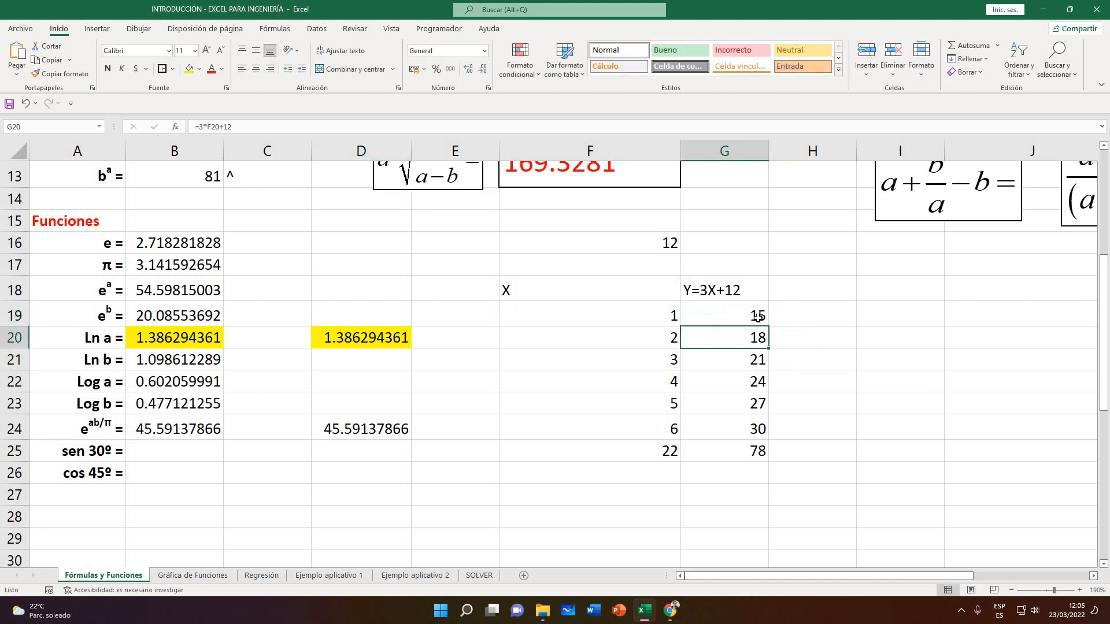
pyautogui.press('Down')
pyautogui.press('Down')
# Change G19 to =3*F19+$F$16 with an absolute reference to the constant, and fill it down to G25
pyautogui.click(739, 311)
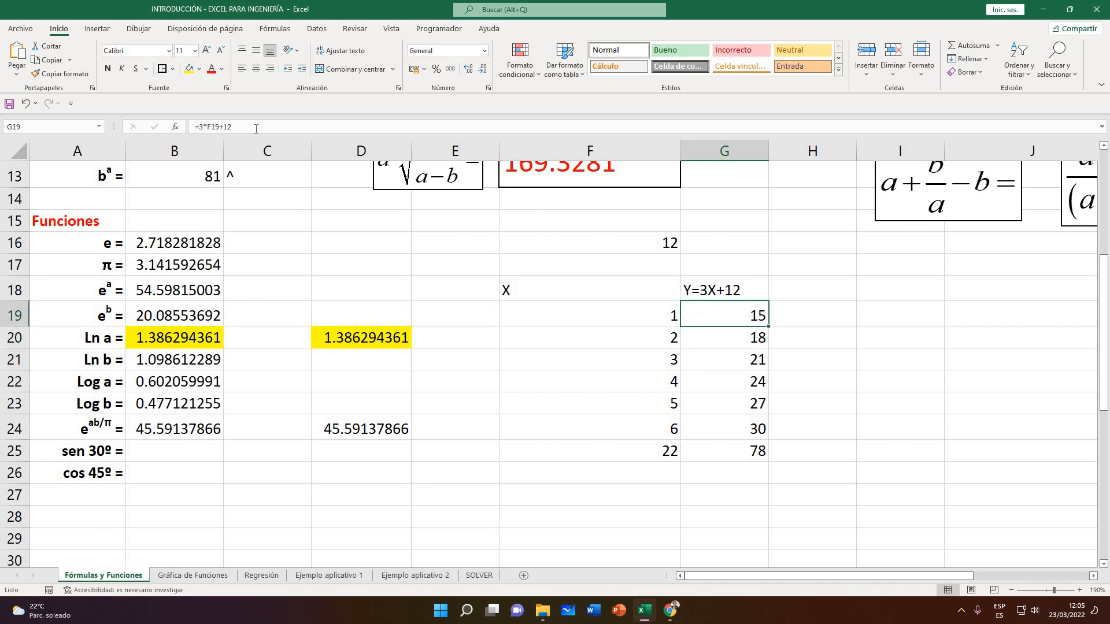
pyautogui.click(228, 127)
pyautogui.moveTo(225, 131); pyautogui.dragTo(222, 129)
pyautogui.press('BackSpace')
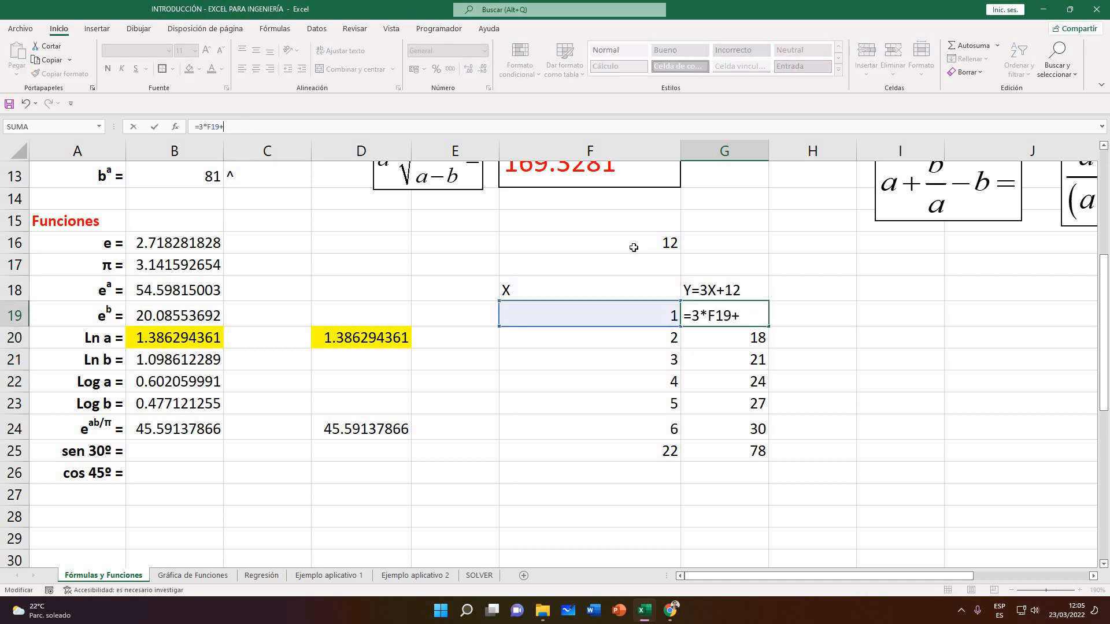
pyautogui.click(636, 243)
pyautogui.press('F4')
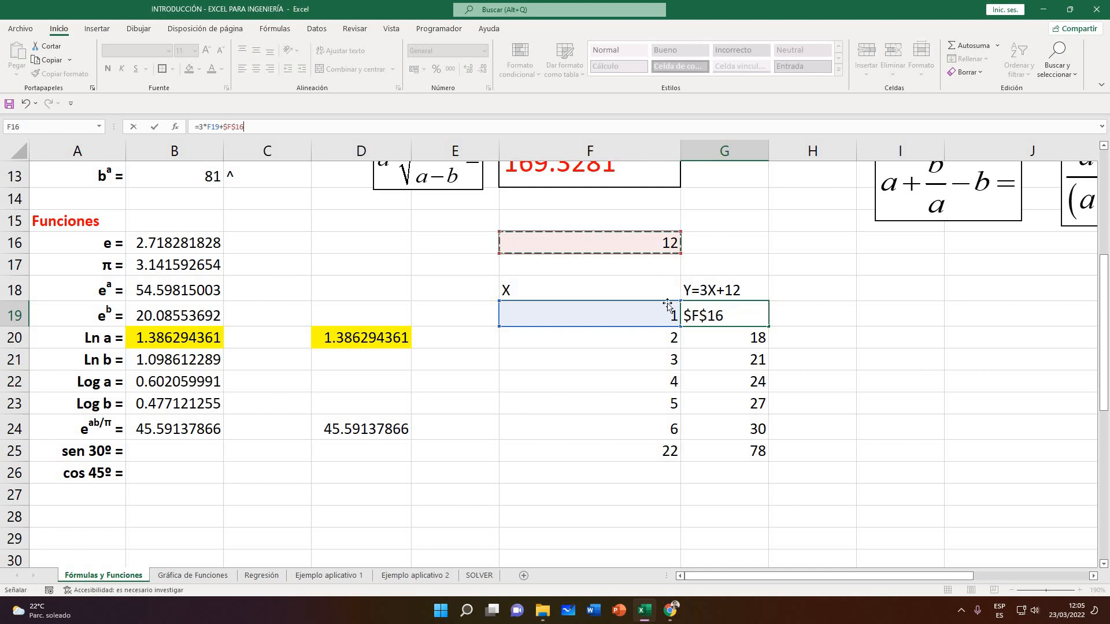
pyautogui.press('Return')
pyautogui.click(764, 321)
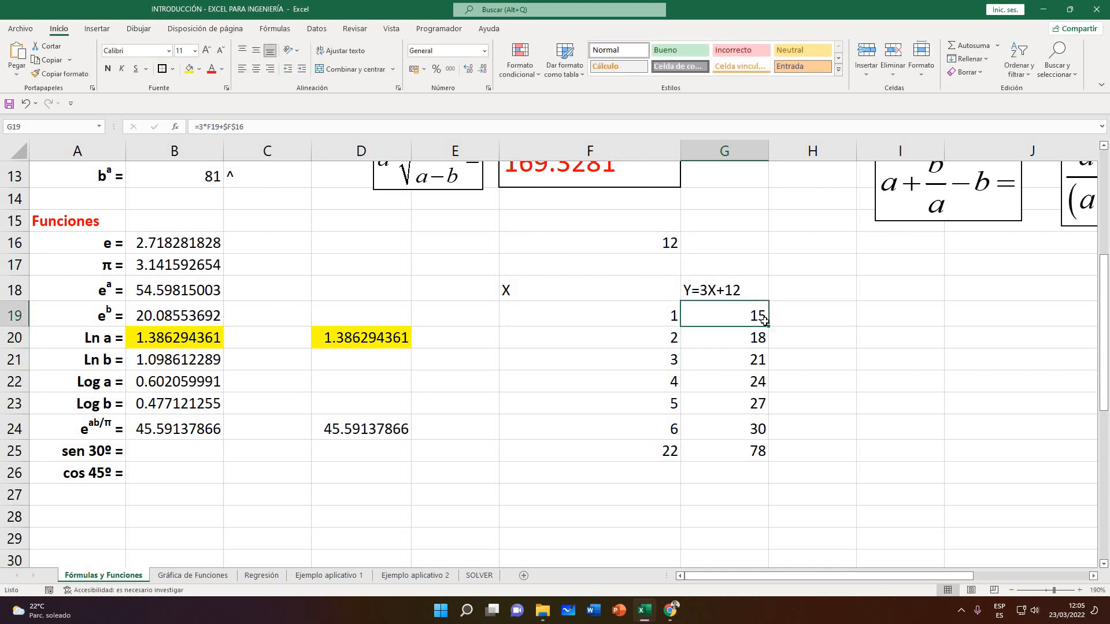
pyautogui.moveTo(772, 457); pyautogui.dragTo(776, 448)
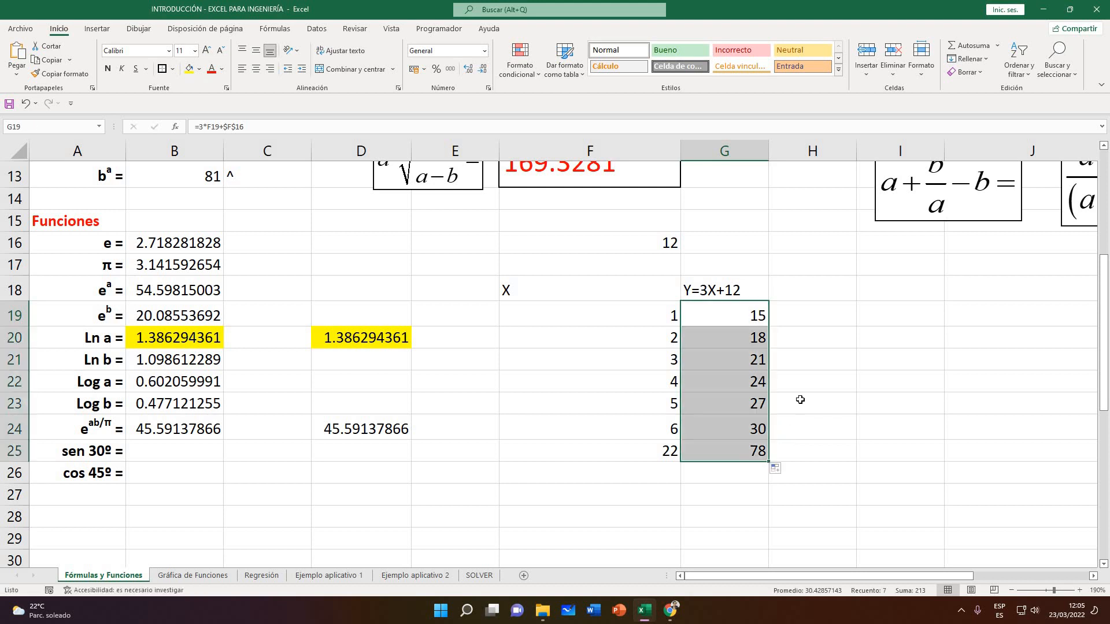
pyautogui.click(805, 419)
# Change the header in G18 to Y=3X+1 and set the constant in F16 to 1
pyautogui.click(636, 242)
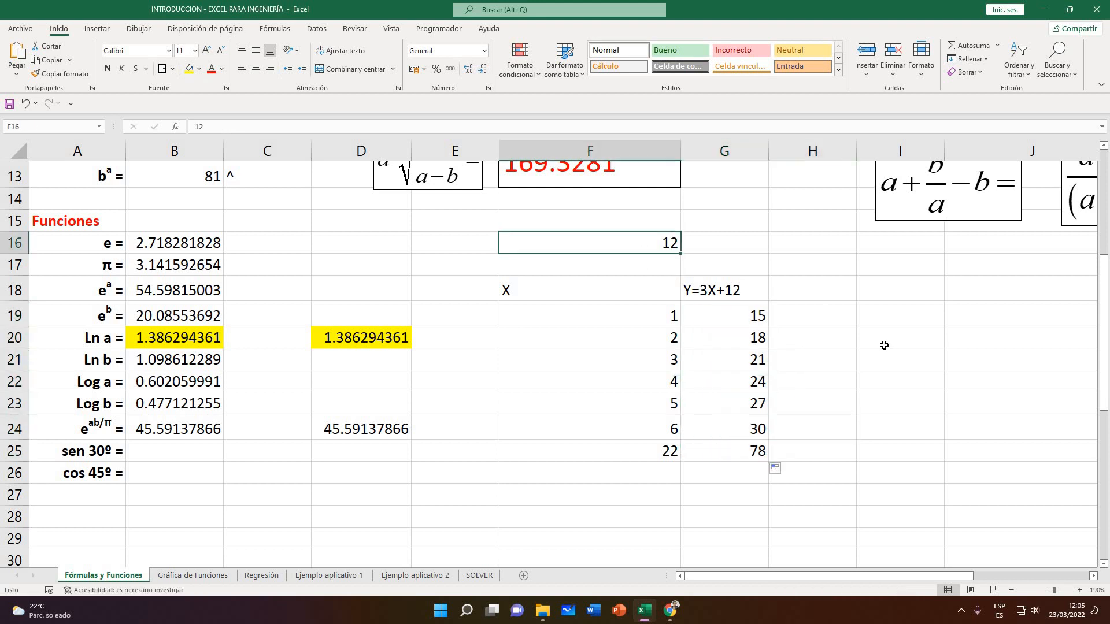
pyautogui.doubleClick(753, 297)
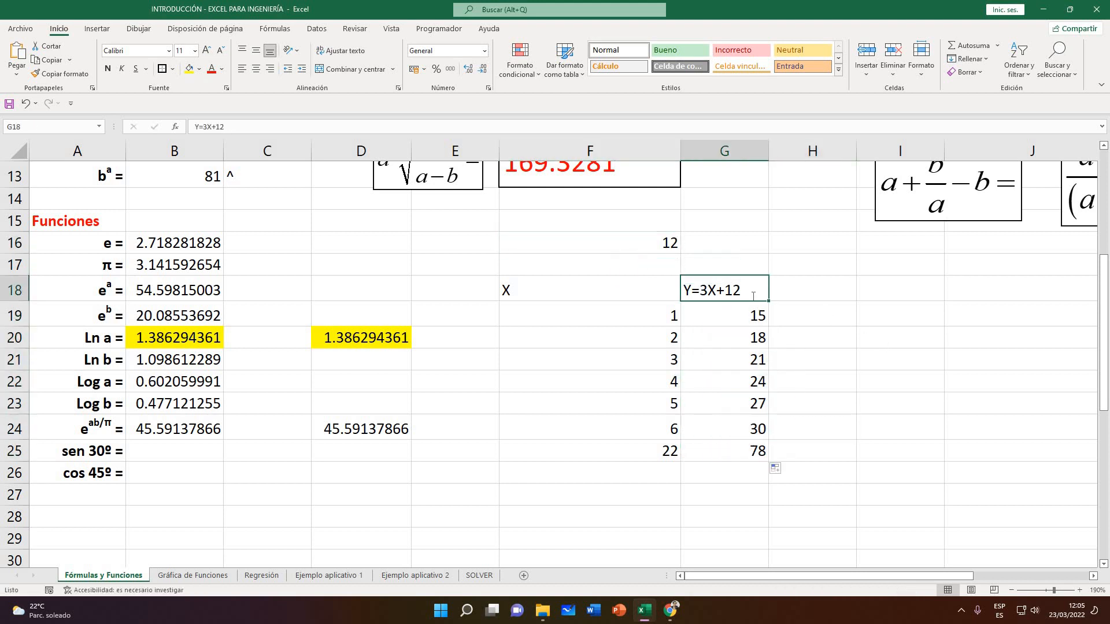
pyautogui.press('BackSpace')
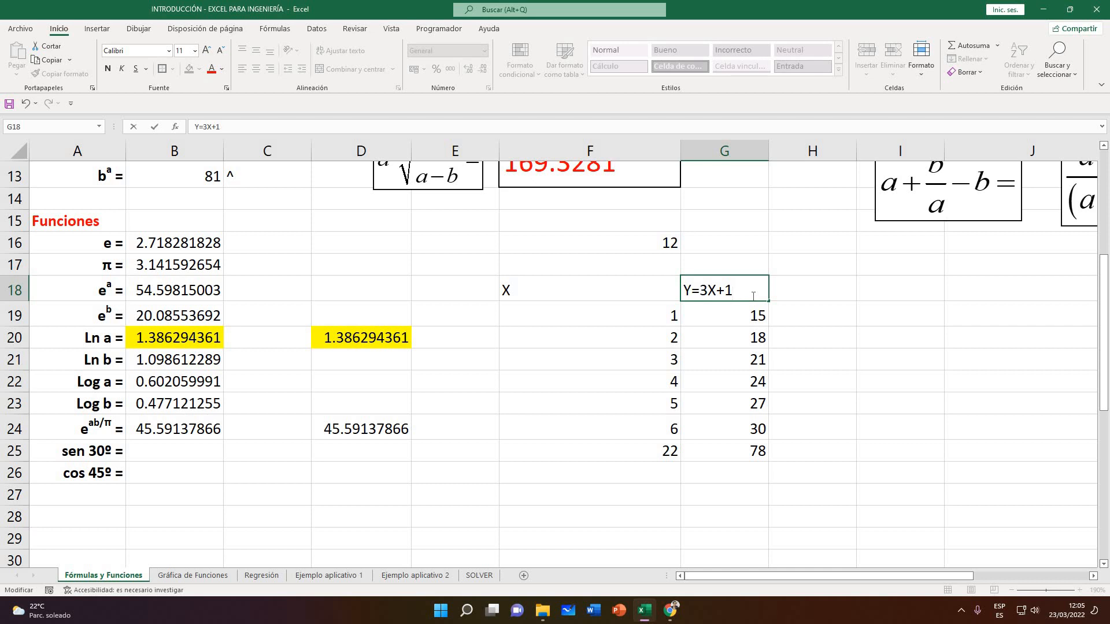
pyautogui.press('Return')
pyautogui.click(636, 235)
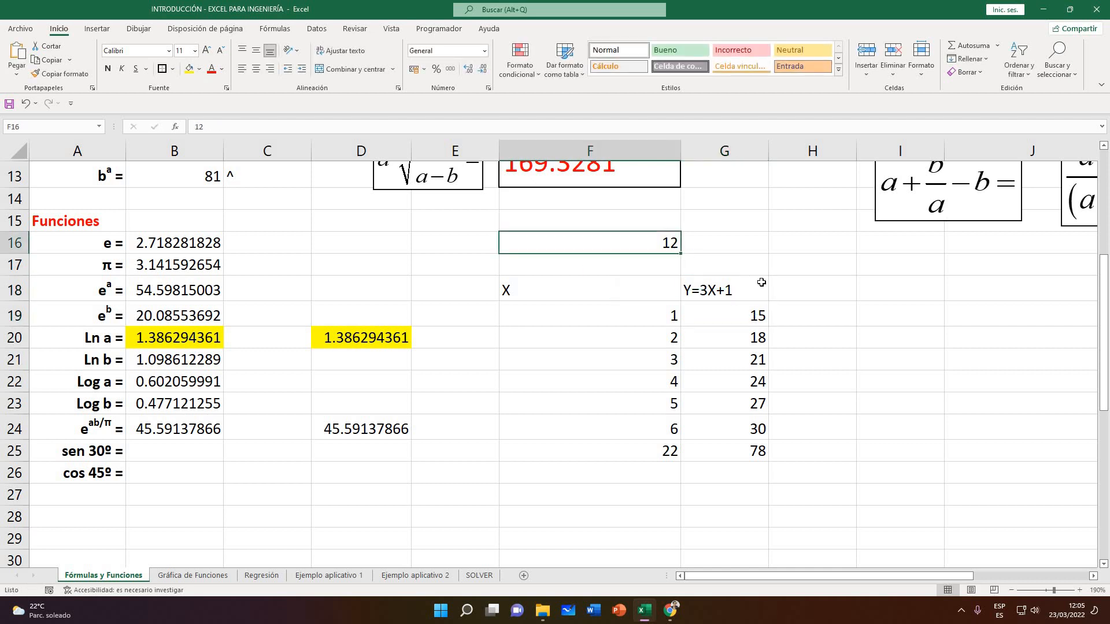
pyautogui.write('1')
pyautogui.press('Return')
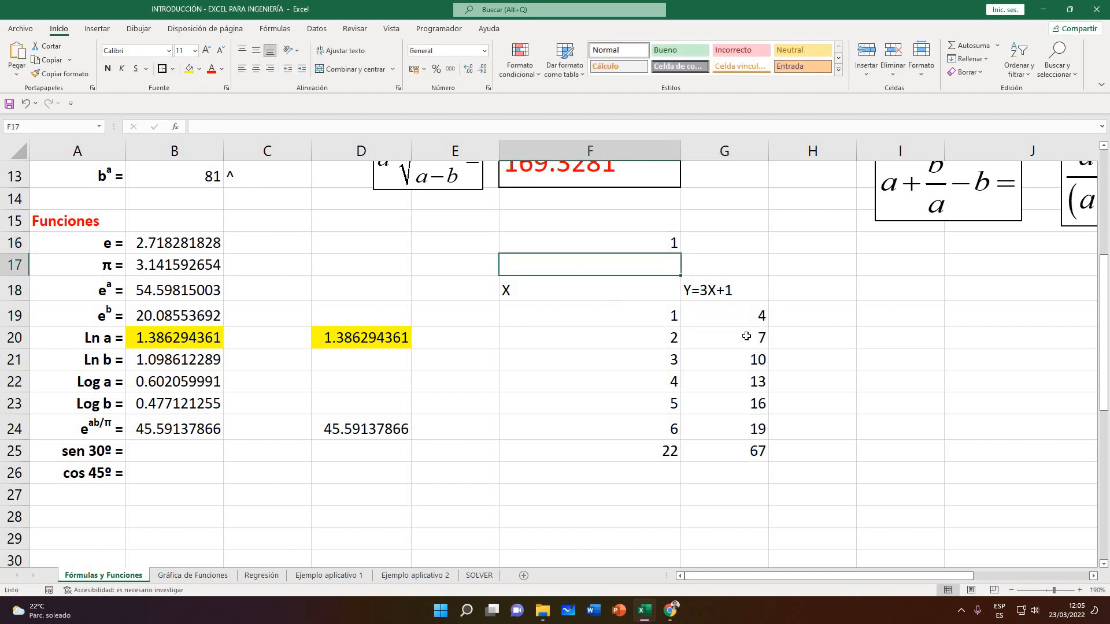
# Check the formula in G19 against the constant cell F16 that it references
pyautogui.click(803, 324)
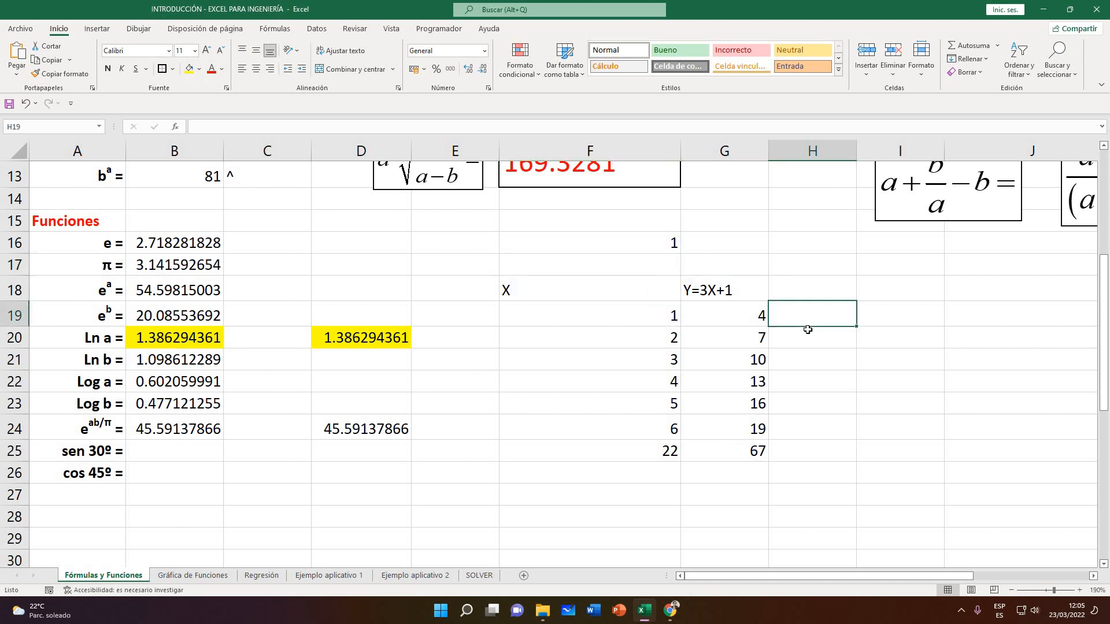
pyautogui.write('=')
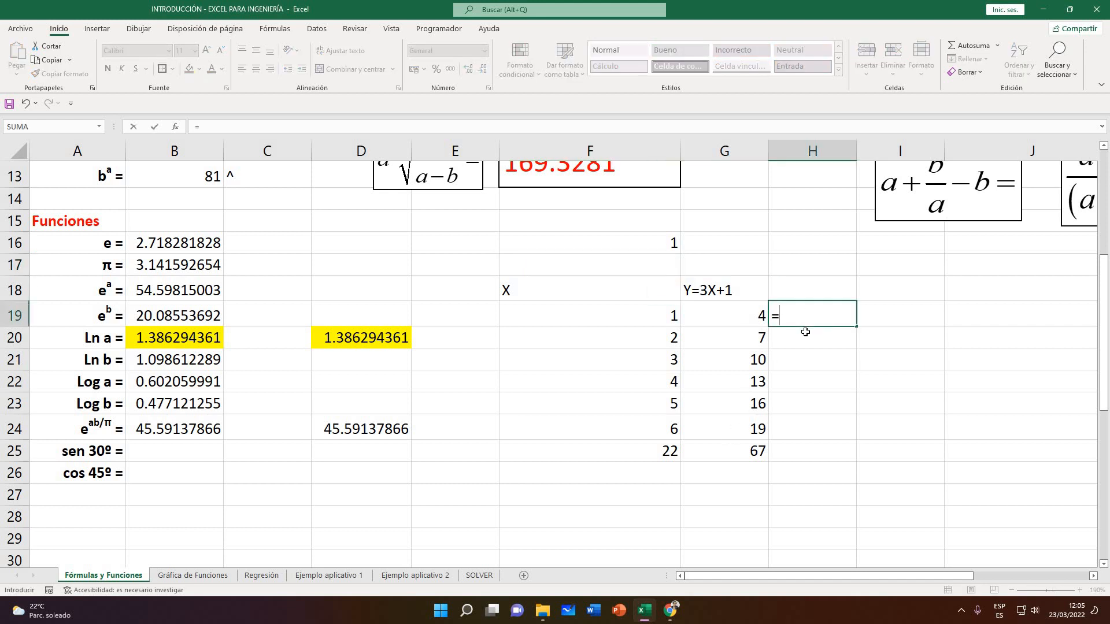
pyautogui.press('Escape')
pyautogui.press('Left')
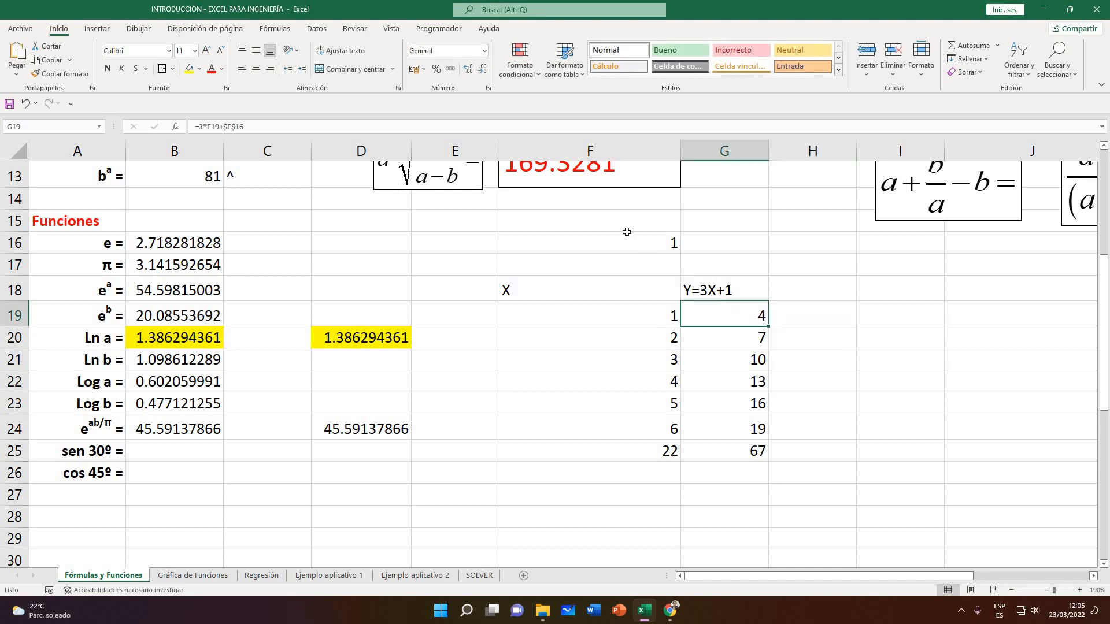
pyautogui.click(649, 245)
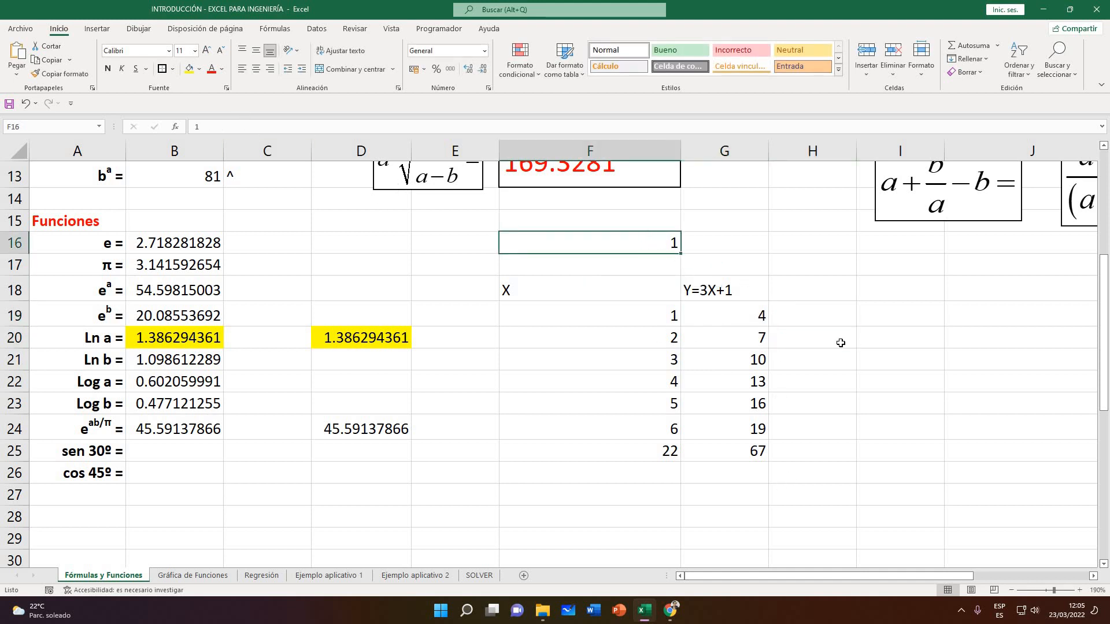
# Change the header in G18 to Y=3X-9 and set the constant in F16 to -9
pyautogui.doubleClick(755, 289)
pyautogui.press('BackSpace')
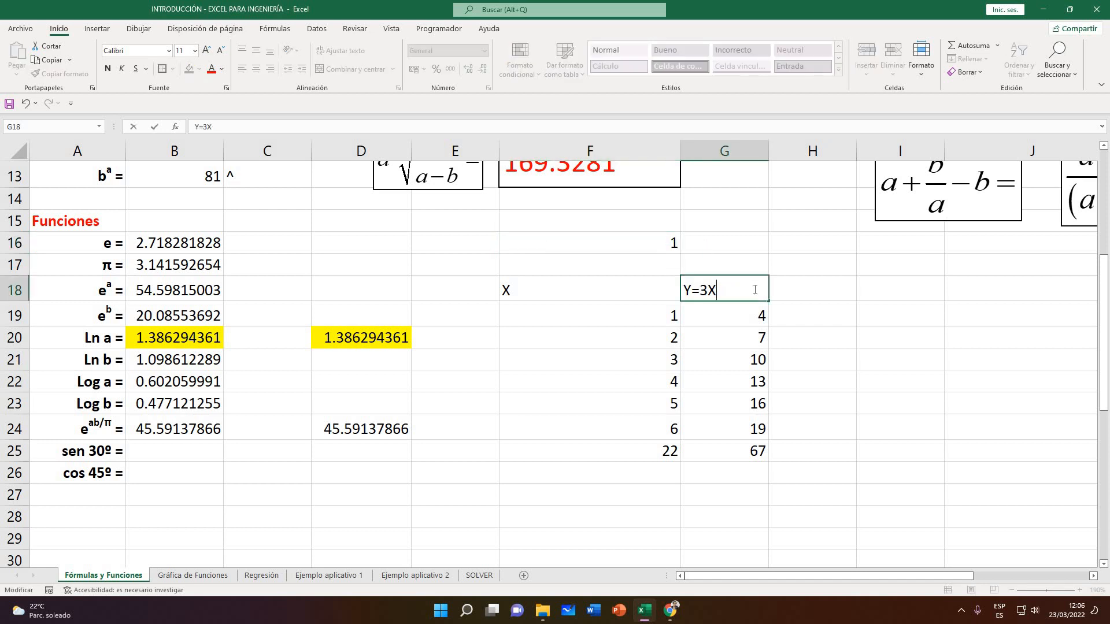
pyautogui.write('-9')
pyautogui.press('Return')
pyautogui.click(627, 249)
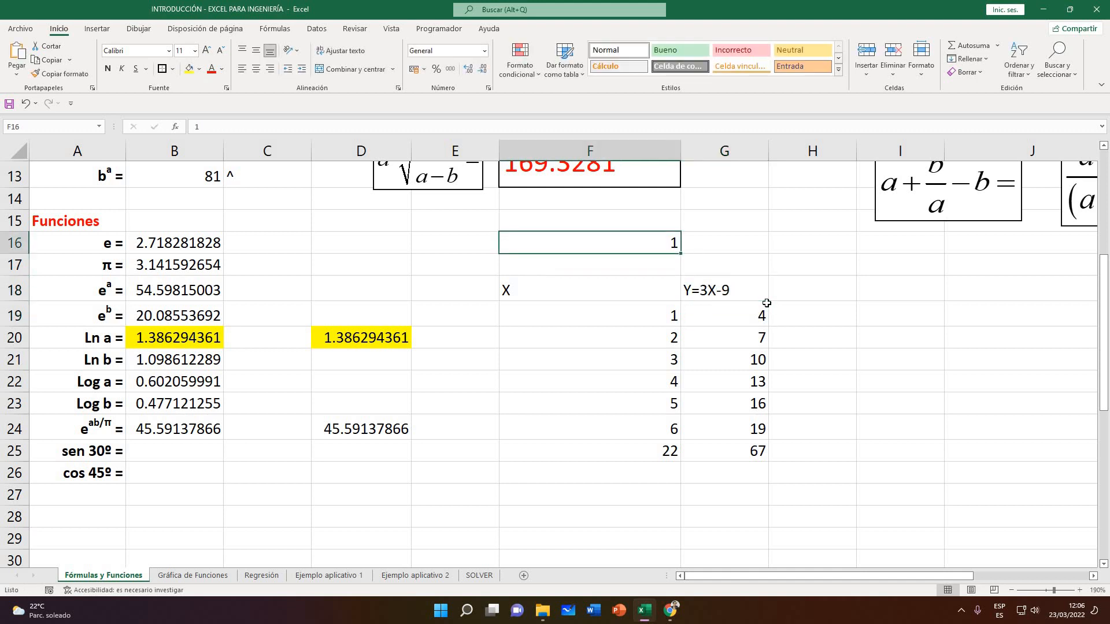
pyautogui.write('-9')
pyautogui.press('Return')
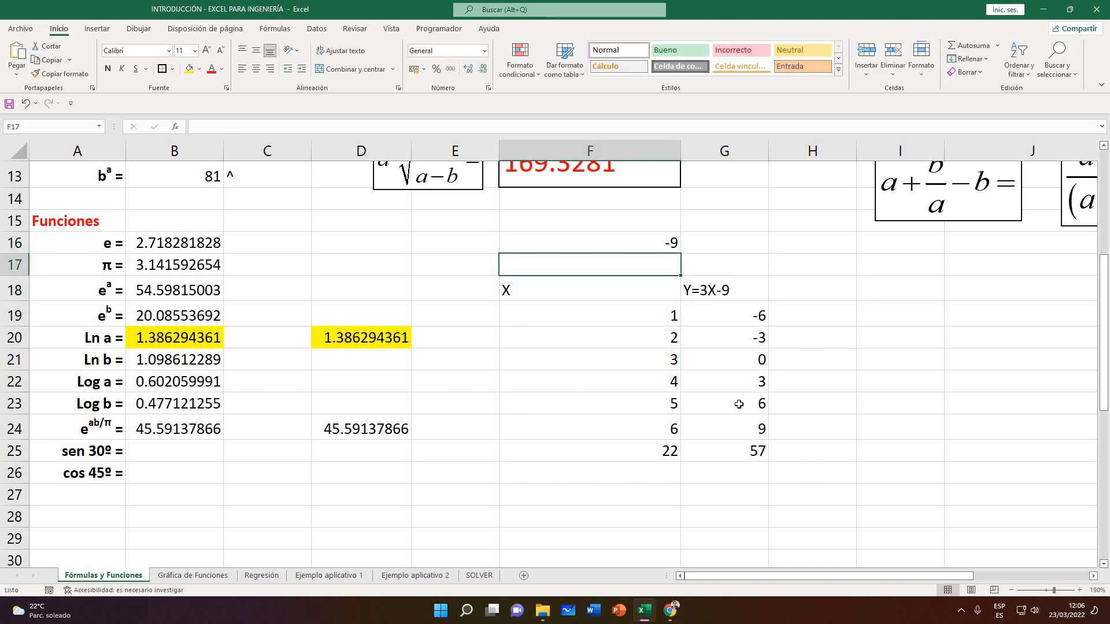
# Review the Y values in G19:G25 together with the constant in F16
pyautogui.moveTo(740, 315); pyautogui.dragTo(740, 449)
pyautogui.click(873, 382)
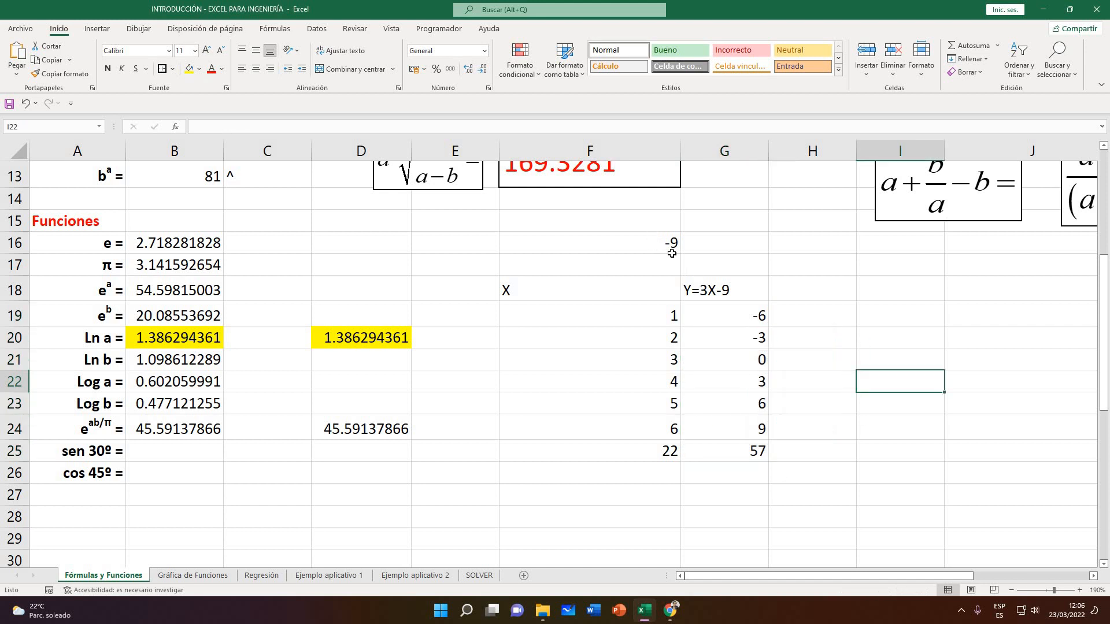
pyautogui.click(658, 248)
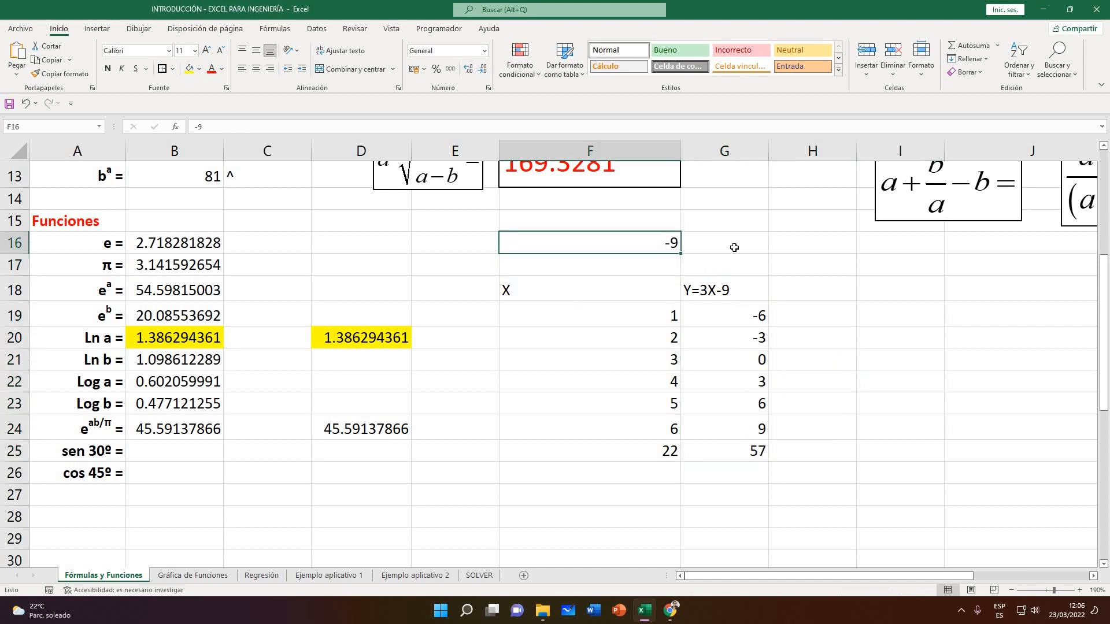
# Review how the Y formula in G19 relates to the constant in F16 and the X values in column F
pyautogui.click(673, 342)
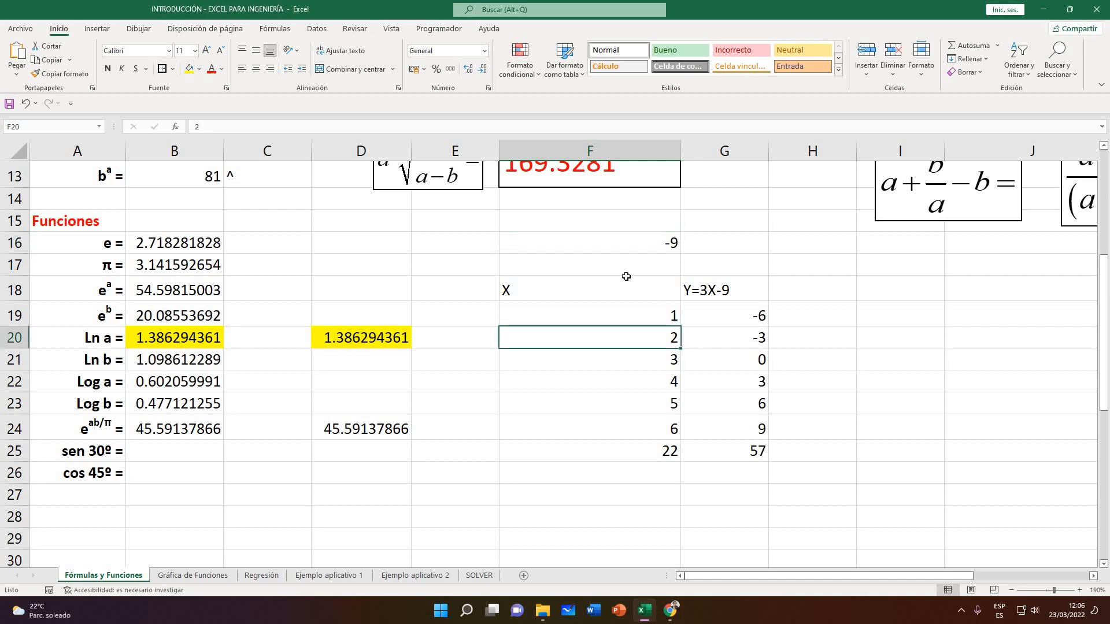
pyautogui.click(624, 244)
pyautogui.click(728, 315)
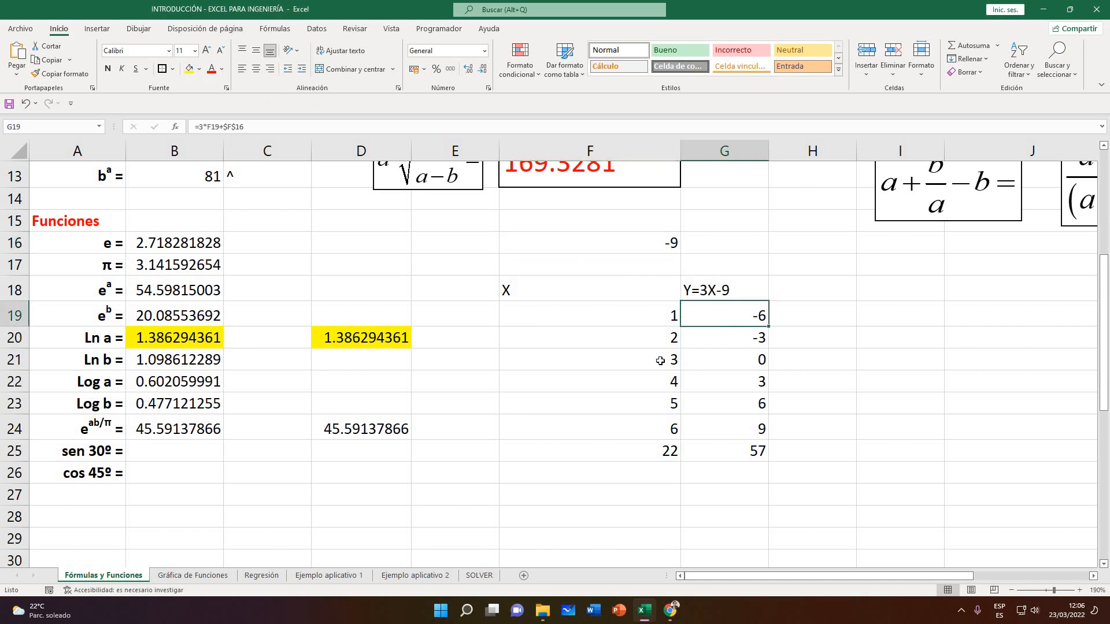
pyautogui.click(608, 242)
pyautogui.click(624, 331)
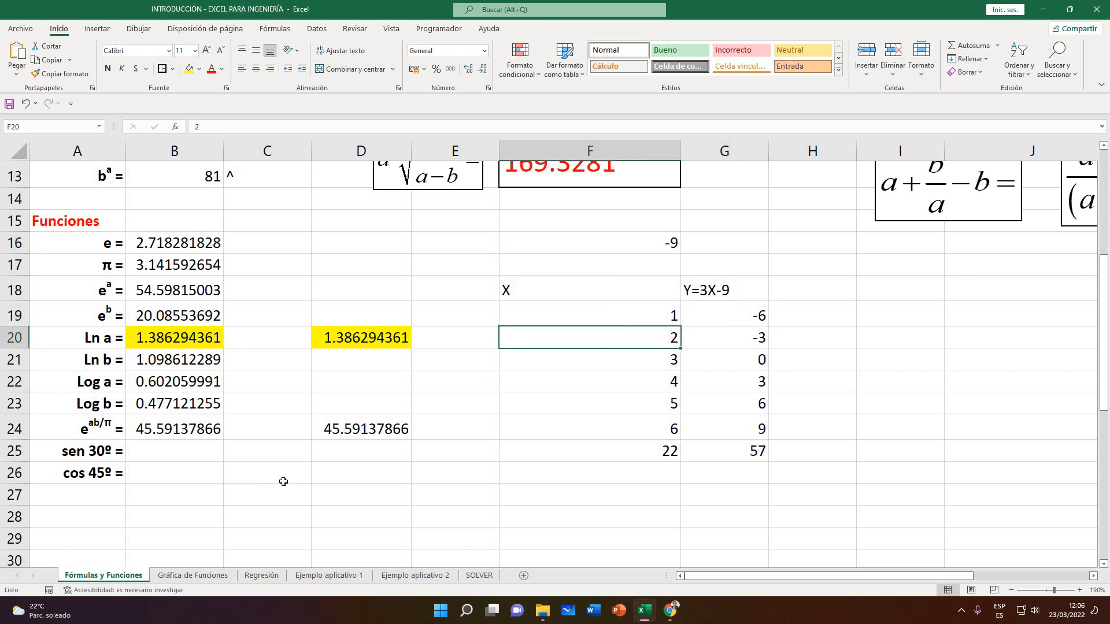
# Compare the e^(ab/π) formulas in B24 and D24, also checking the a^b formula in B12
pyautogui.click(199, 433)
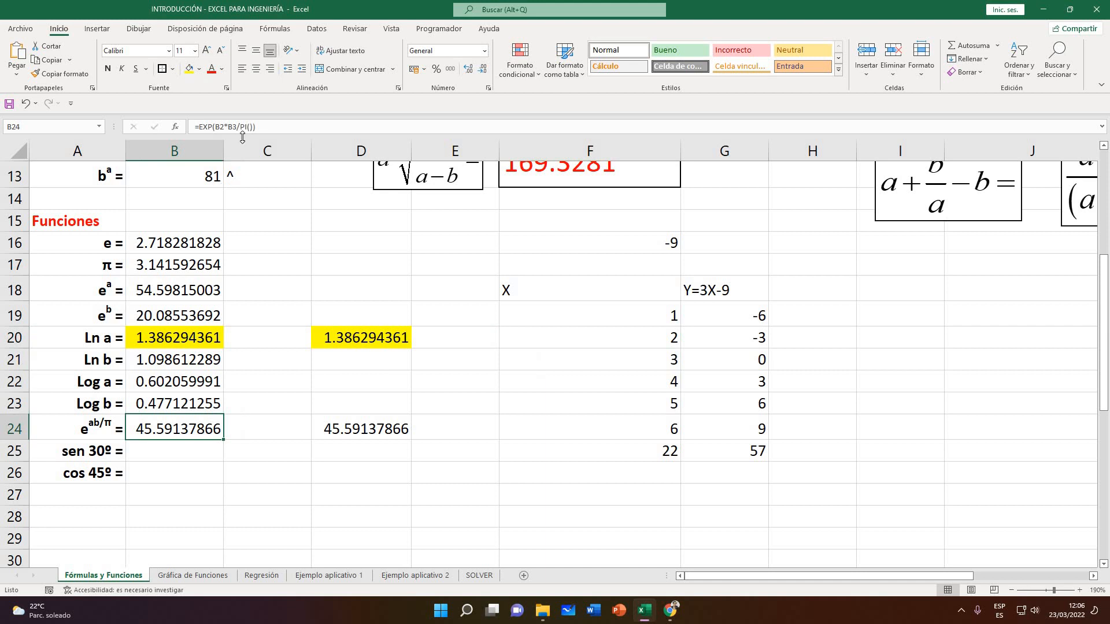
pyautogui.click(339, 429)
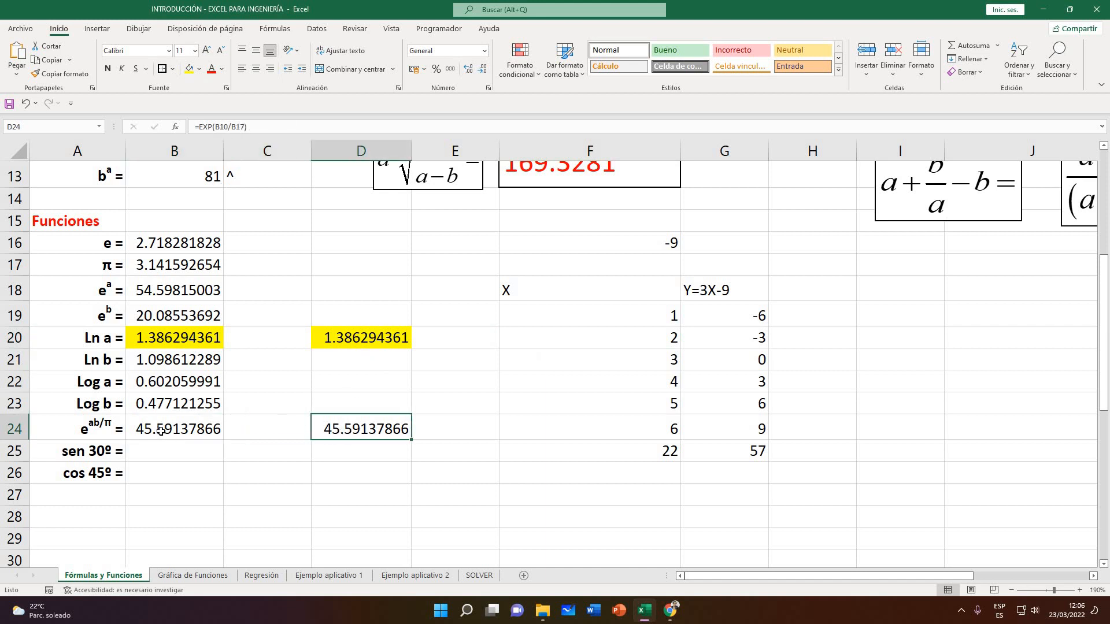
pyautogui.click(189, 435)
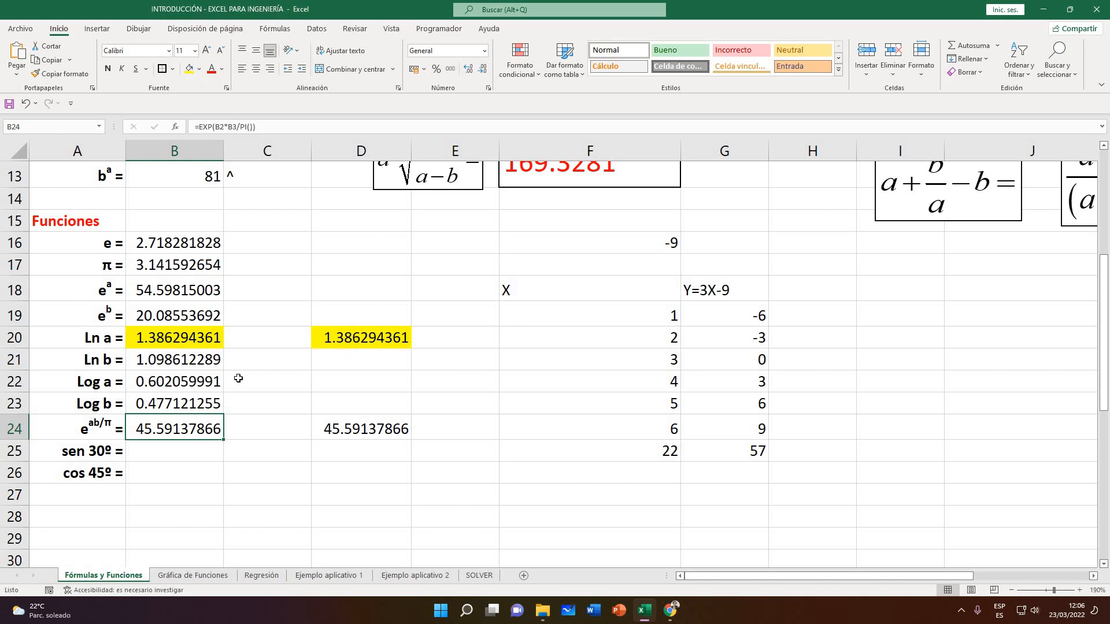
pyautogui.scroll(2, 238, 379)
pyautogui.click(139, 288)
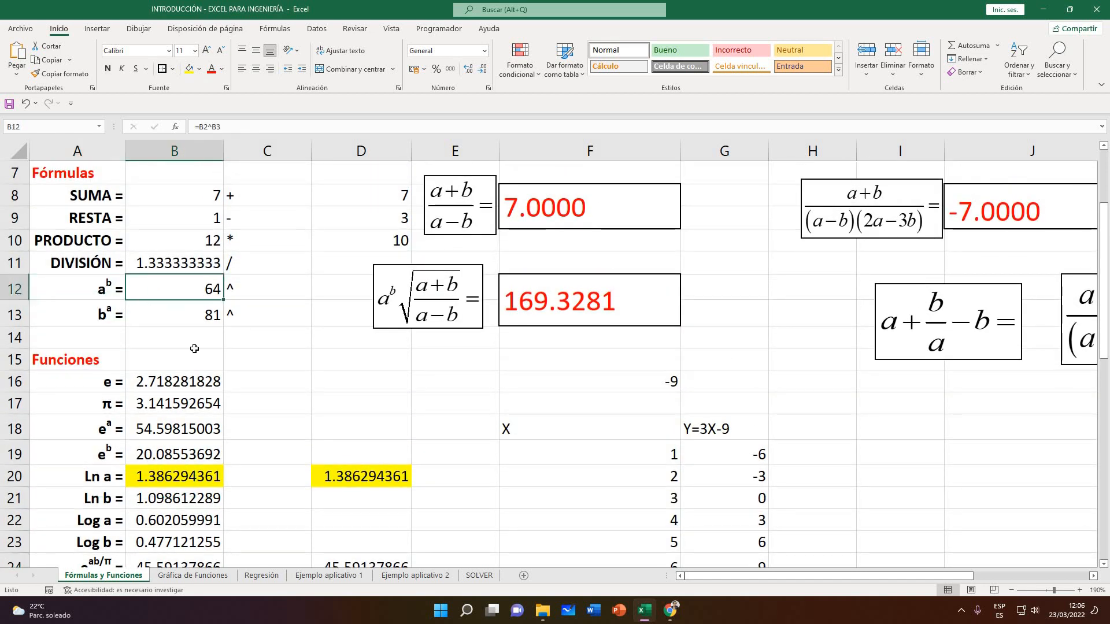
pyautogui.scroll(-1, 192, 404)
pyautogui.click(144, 500)
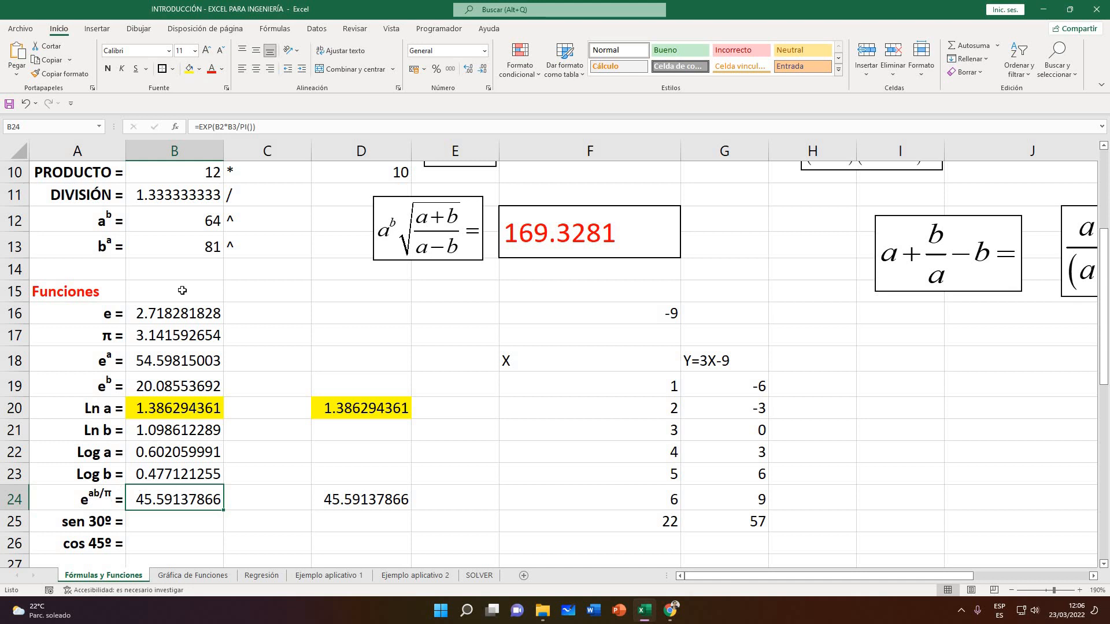
pyautogui.click(280, 127)
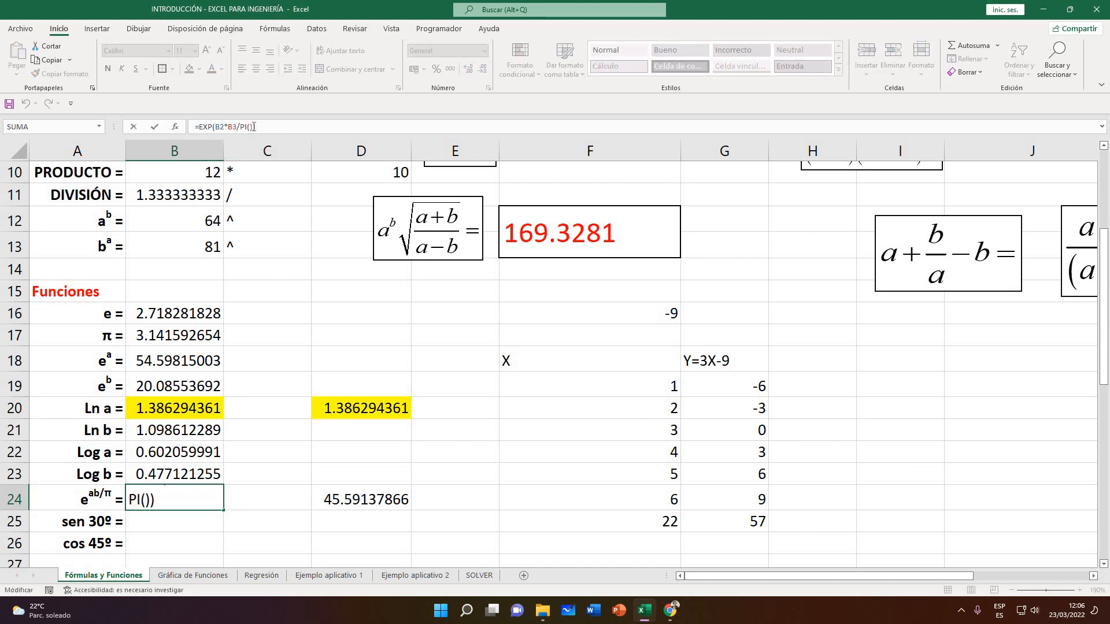
pyautogui.press('Return')
# Trace the product and π cells referenced by the alternative e^(ab/π) formula in D24
pyautogui.click(345, 498)
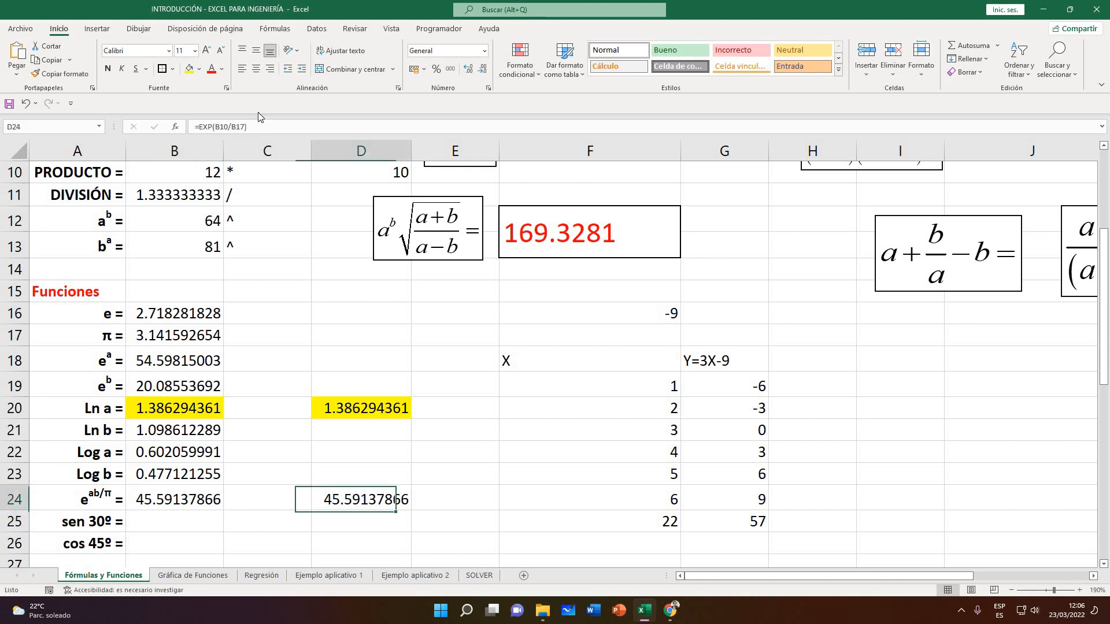
pyautogui.click(262, 127)
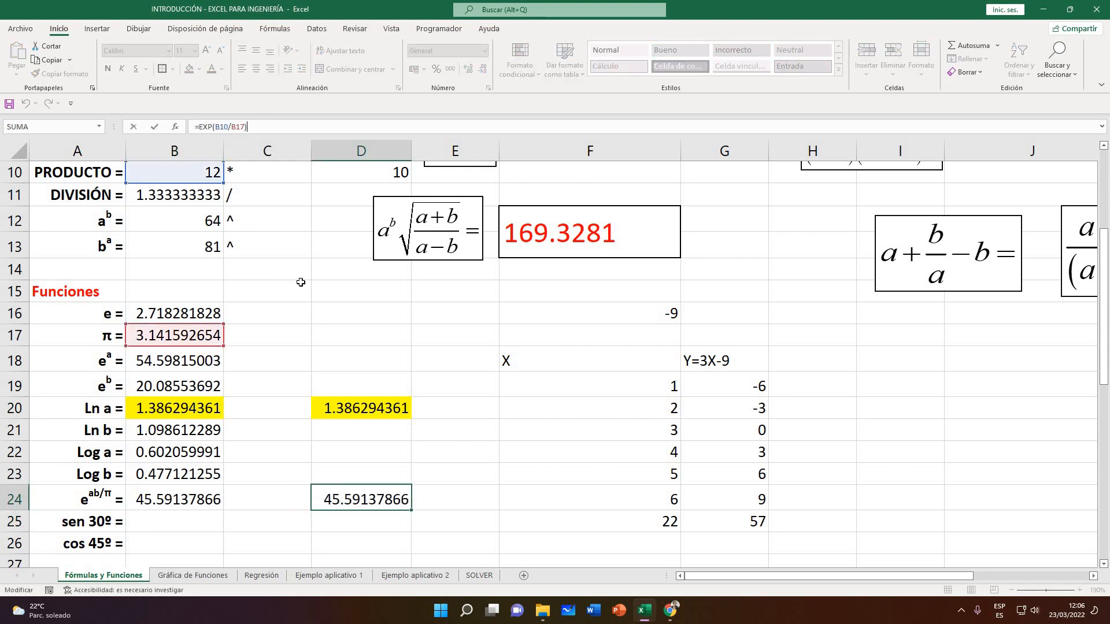
pyautogui.scroll(1, 302, 283)
pyautogui.scroll(-1, 302, 285)
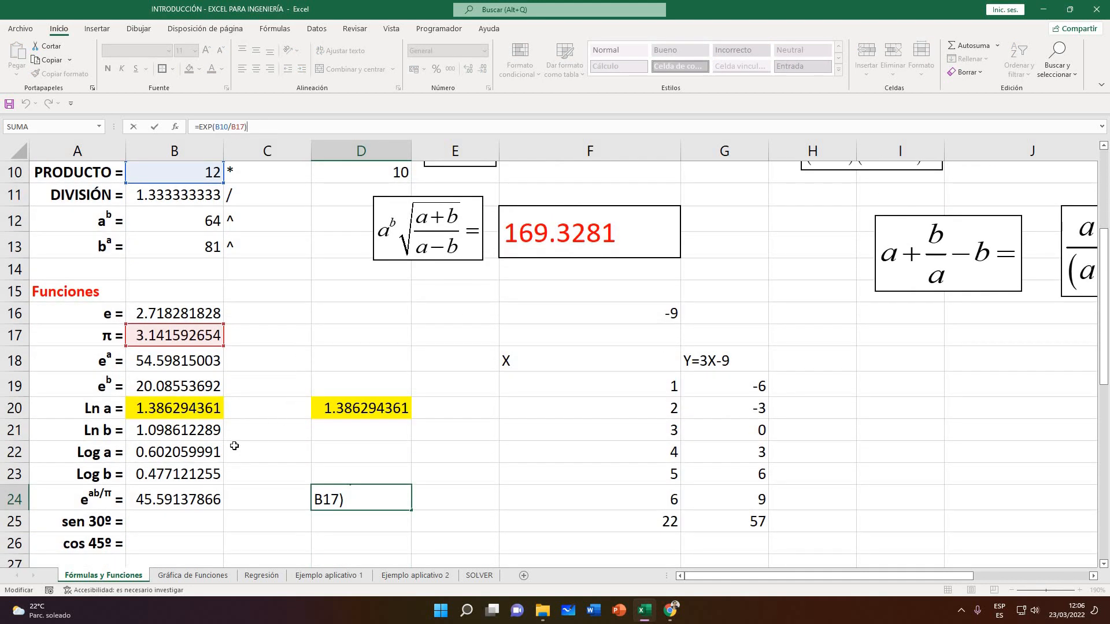
pyautogui.scroll(1, 177, 411)
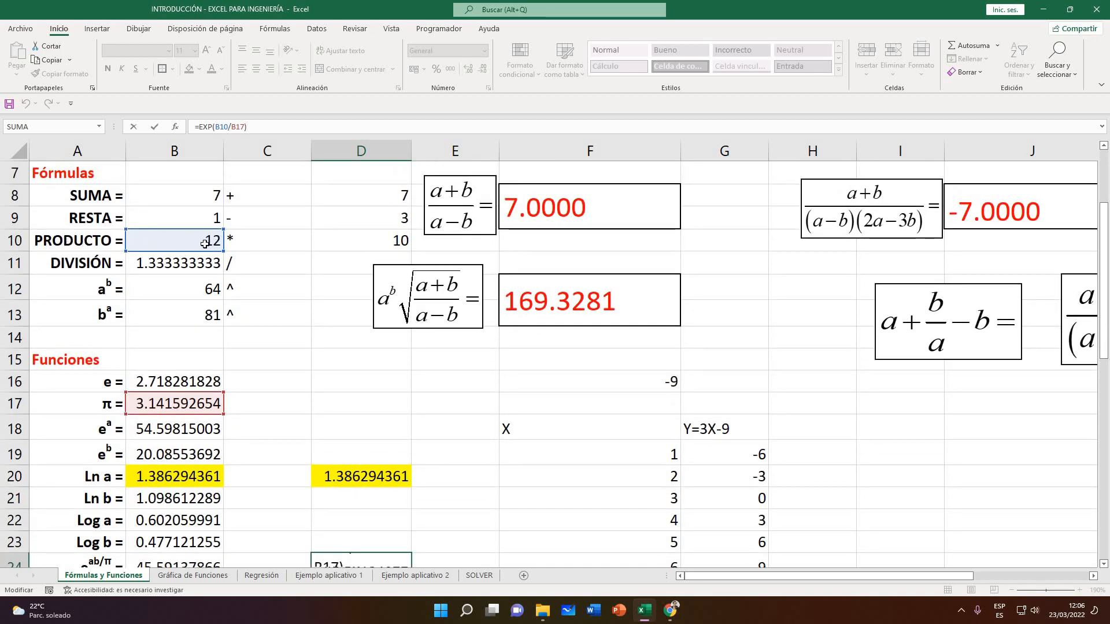
pyautogui.scroll(-1, 257, 311)
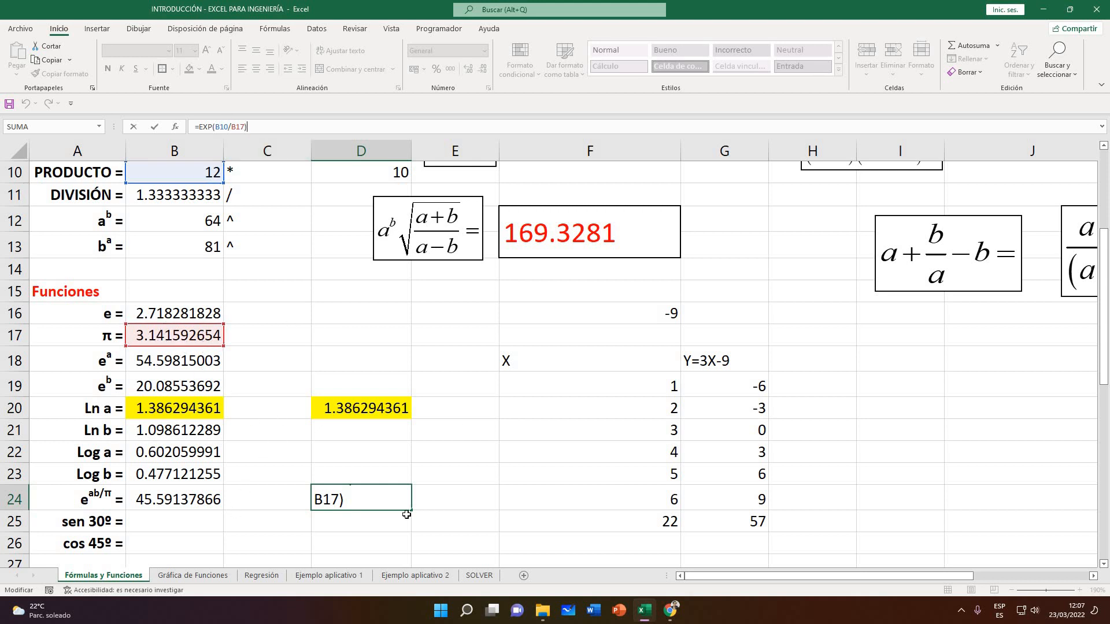
pyautogui.press('Return')
# Select cell B25 for the sen 30º result
pyautogui.scroll(-1, 162, 454)
pyautogui.click(192, 456)
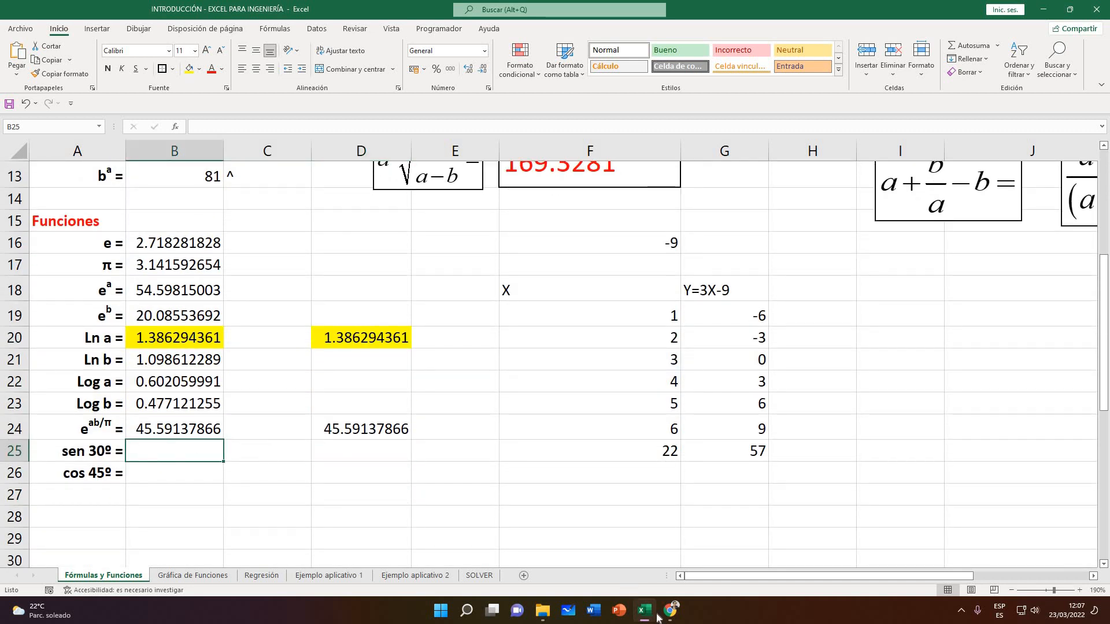
# Switch to the Google Meet call, check the chat messages, and return to the Excel workbook
pyautogui.moveTo(670, 612)
pyautogui.click(622, 560)
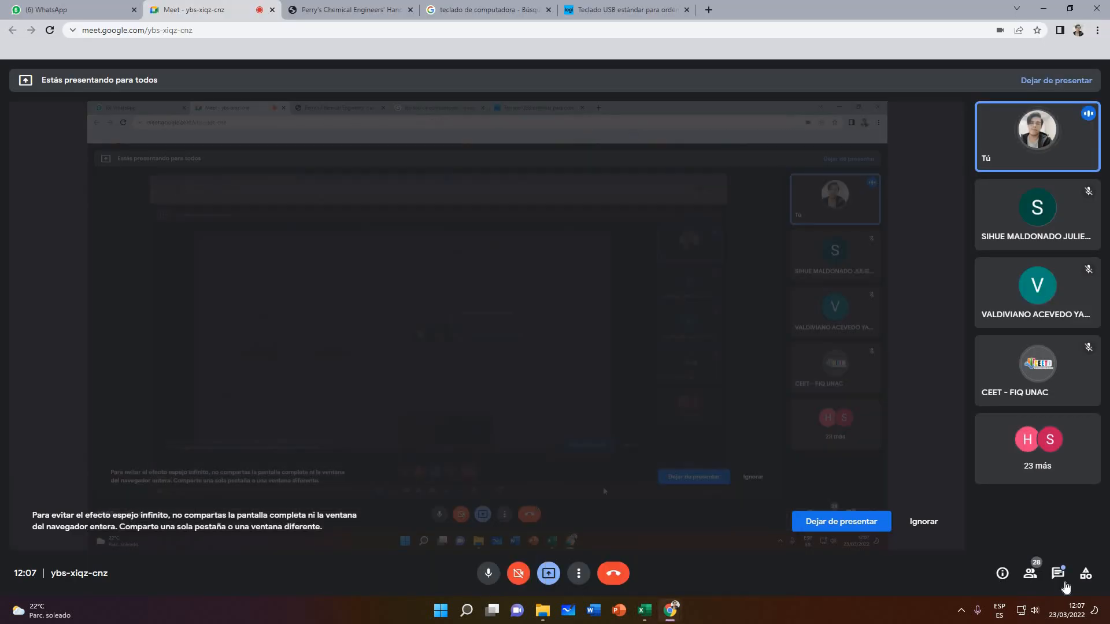
pyautogui.click(1062, 578)
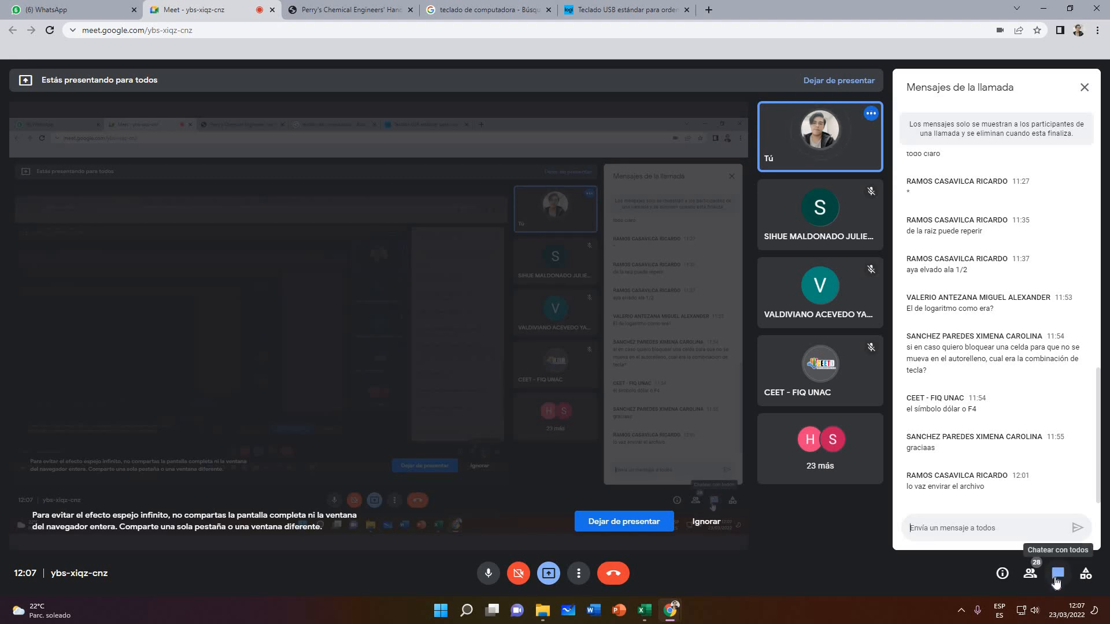
pyautogui.click(1058, 578)
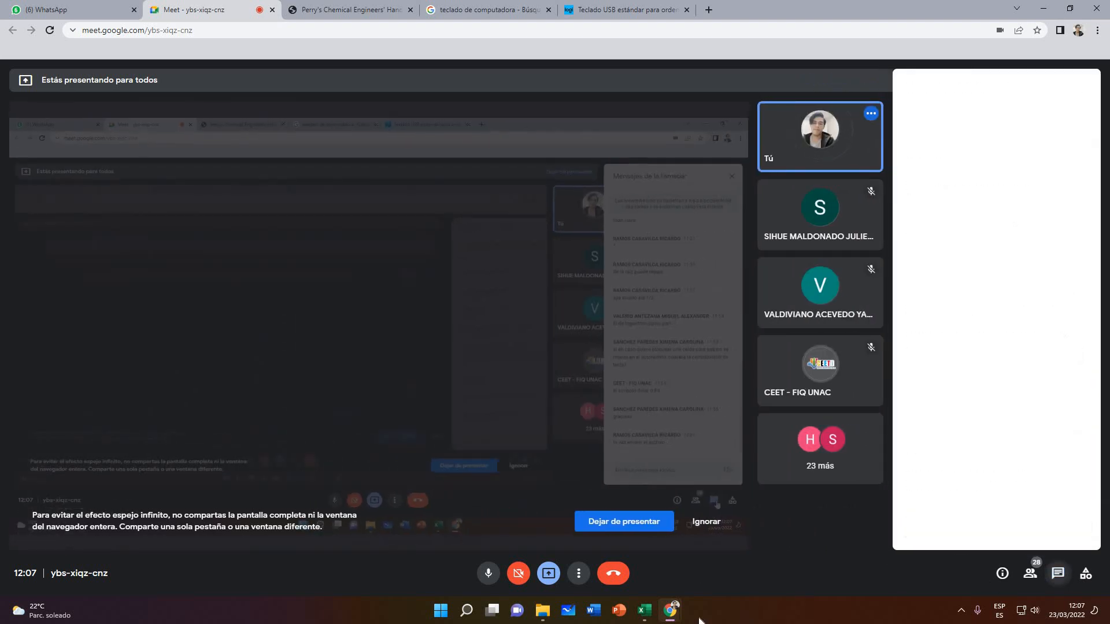
pyautogui.click(638, 611)
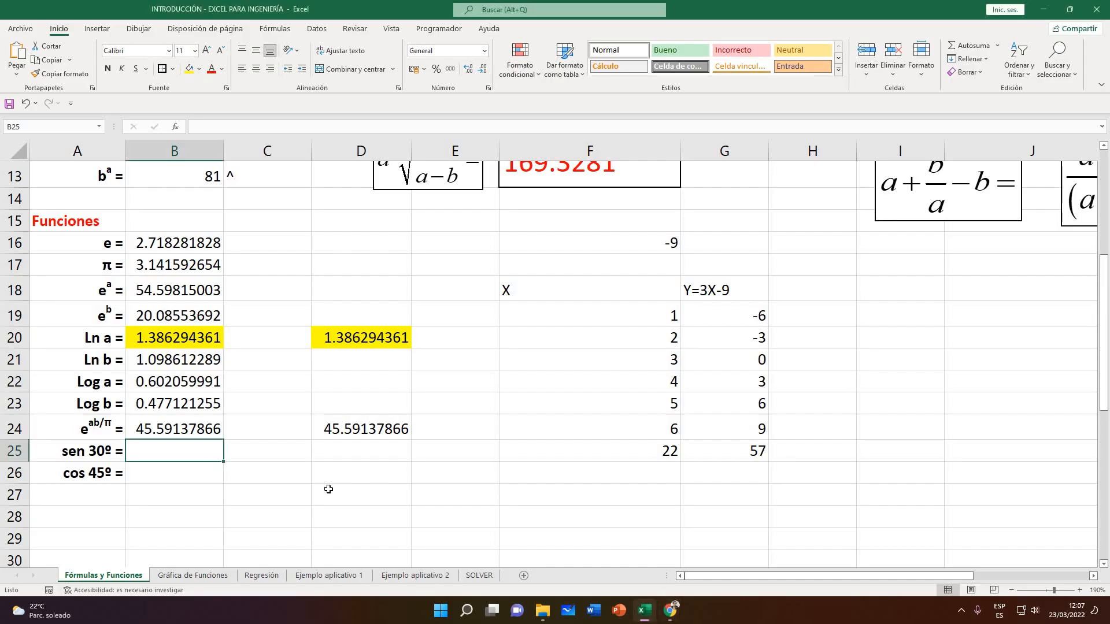
pyautogui.write('=')
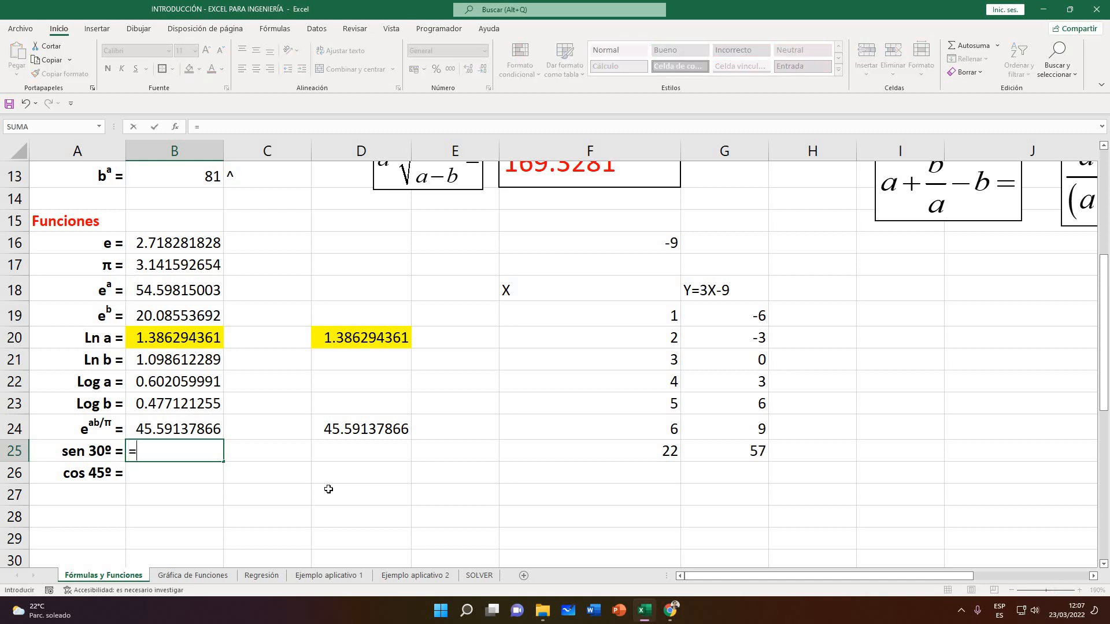
pyautogui.press('Escape')
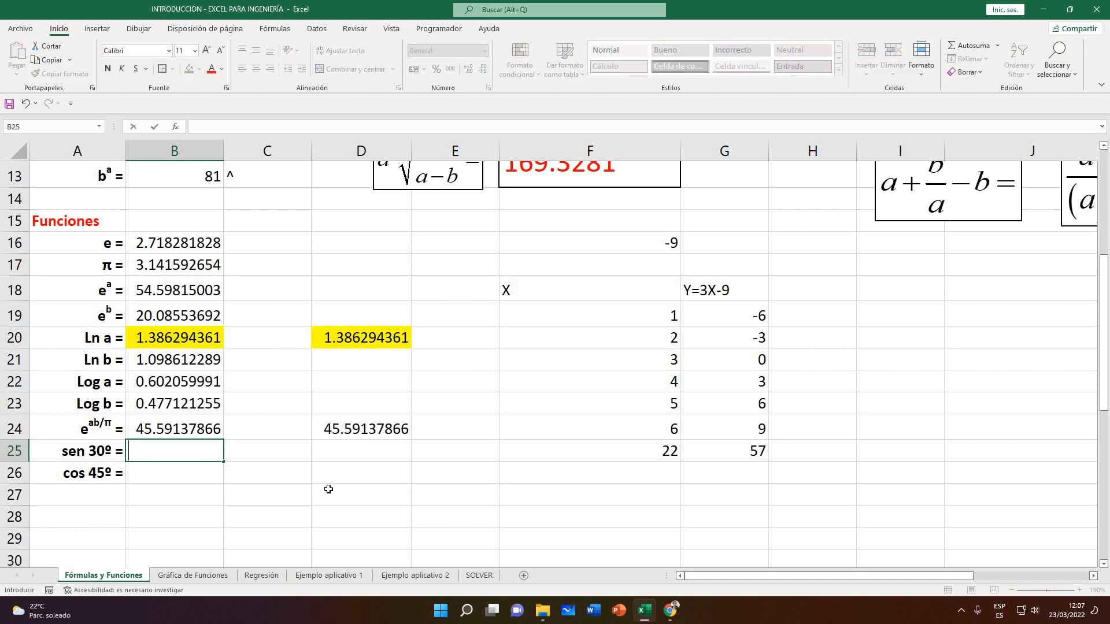
pyautogui.press('Down')
pyautogui.click(269, 456)
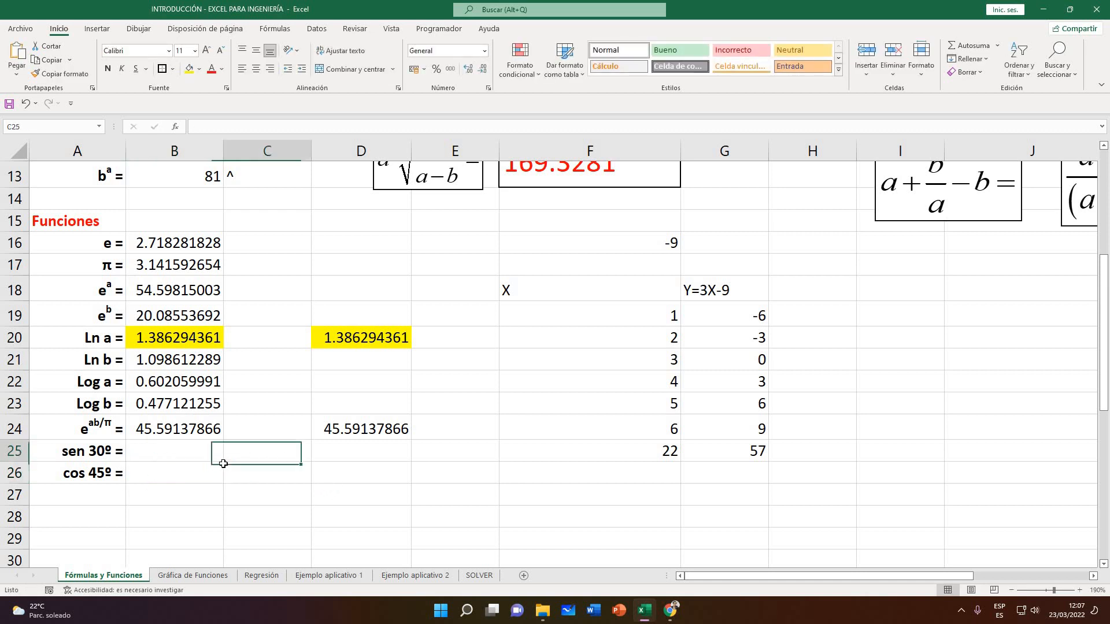
pyautogui.click(194, 453)
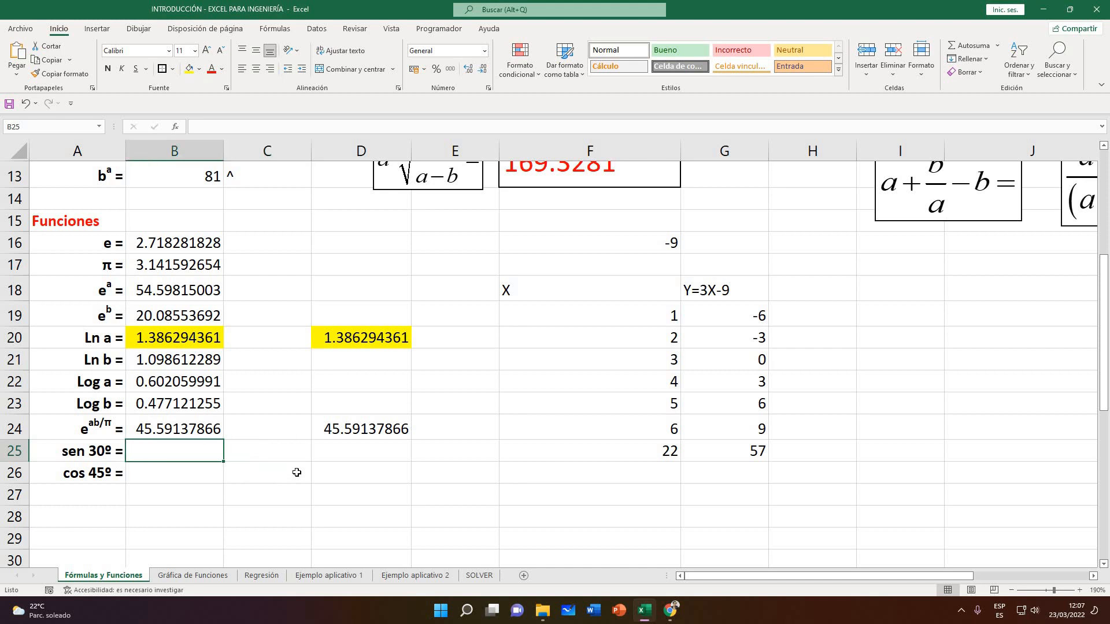
# Enter the reference note "= 0.5" in C25 beside sen 30º, muting and unmuting the Google Meet microphone before finishing the entry
pyautogui.press('Right')
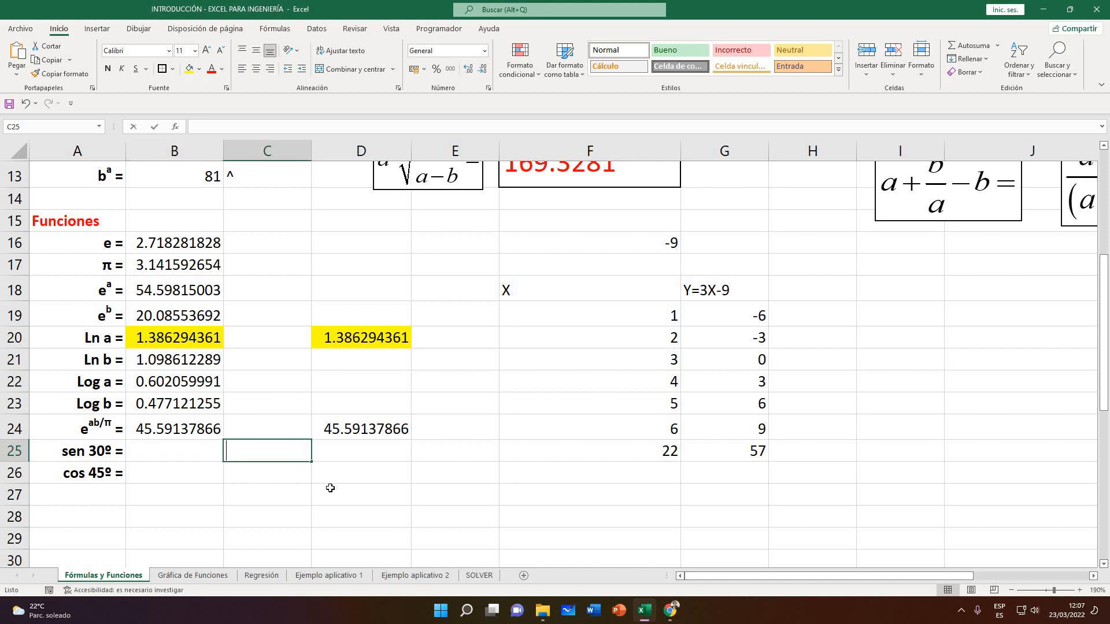
pyautogui.write('=')
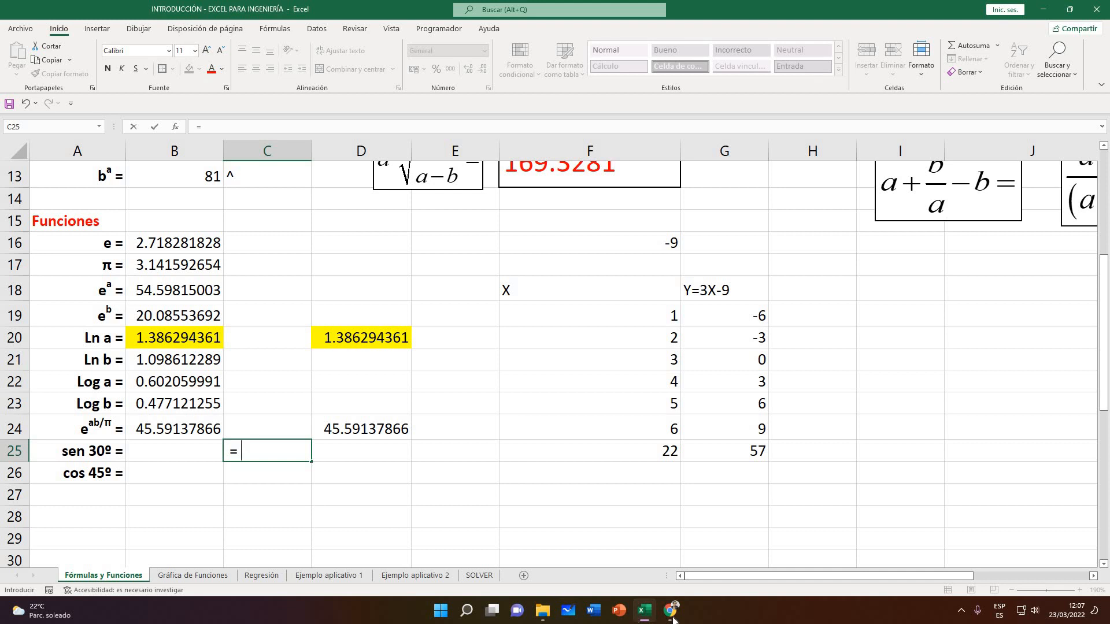
pyautogui.moveTo(670, 610)
pyautogui.click(598, 544)
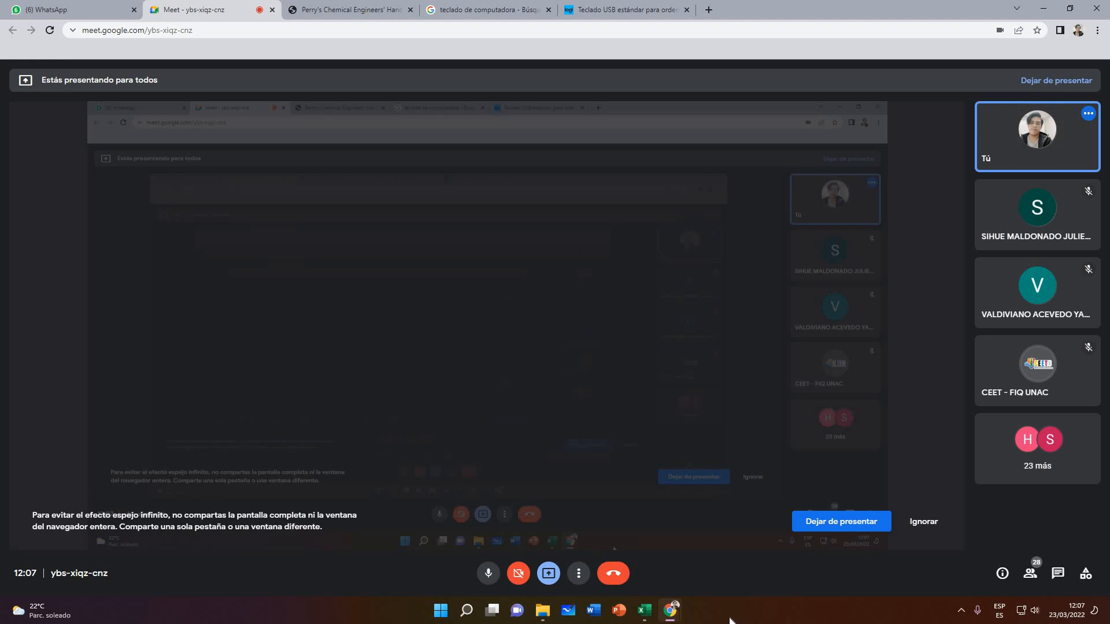
pyautogui.click(490, 574)
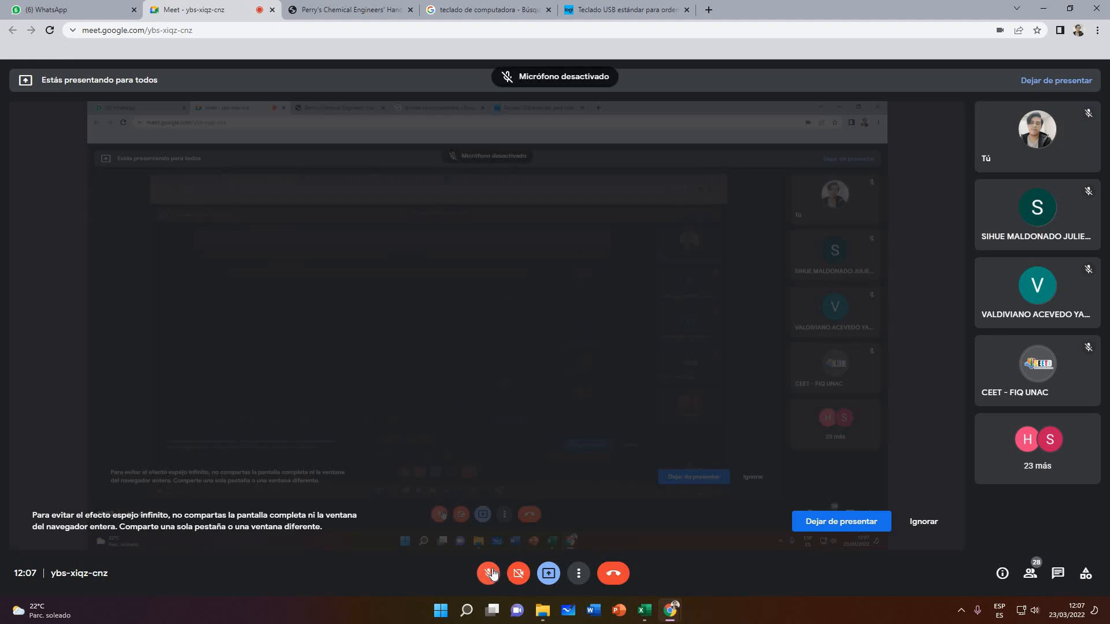
pyautogui.click(490, 574)
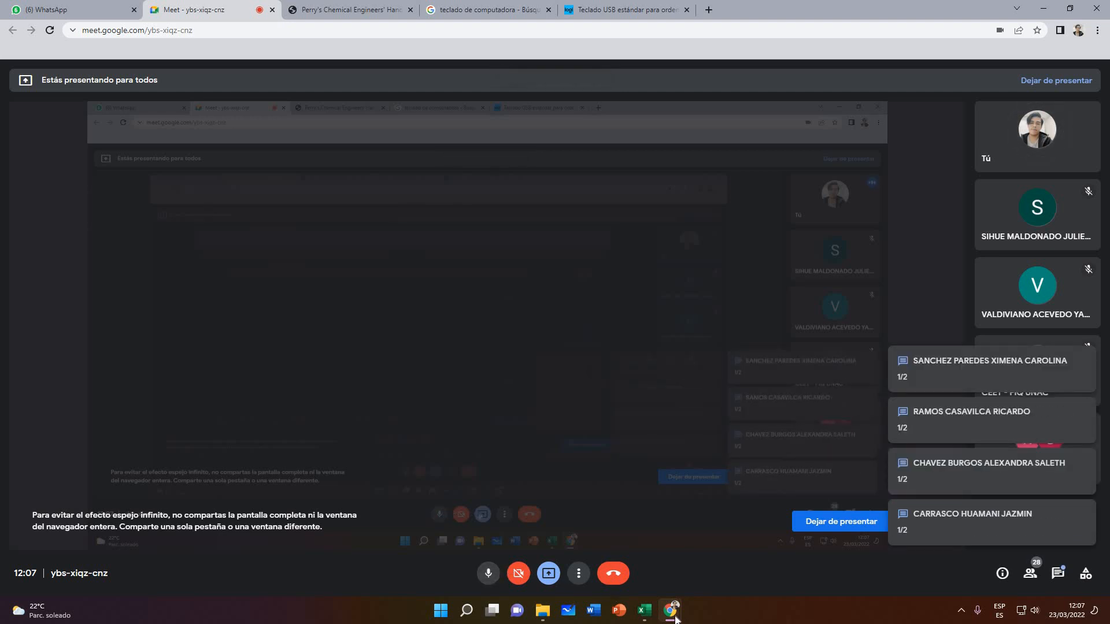
pyautogui.click(645, 610)
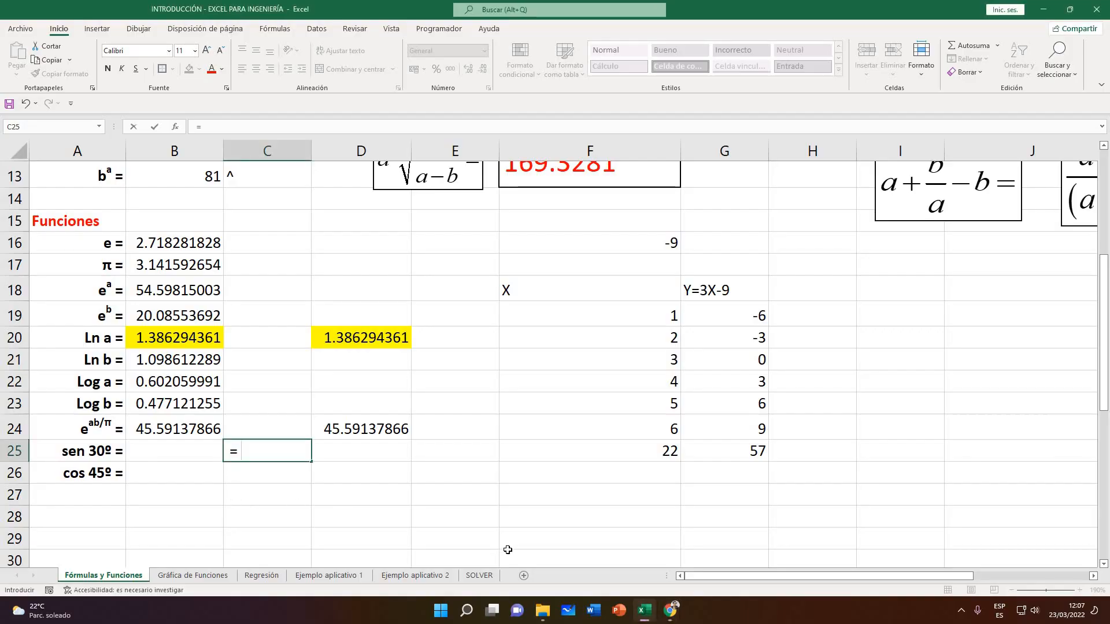
pyautogui.press('Return')
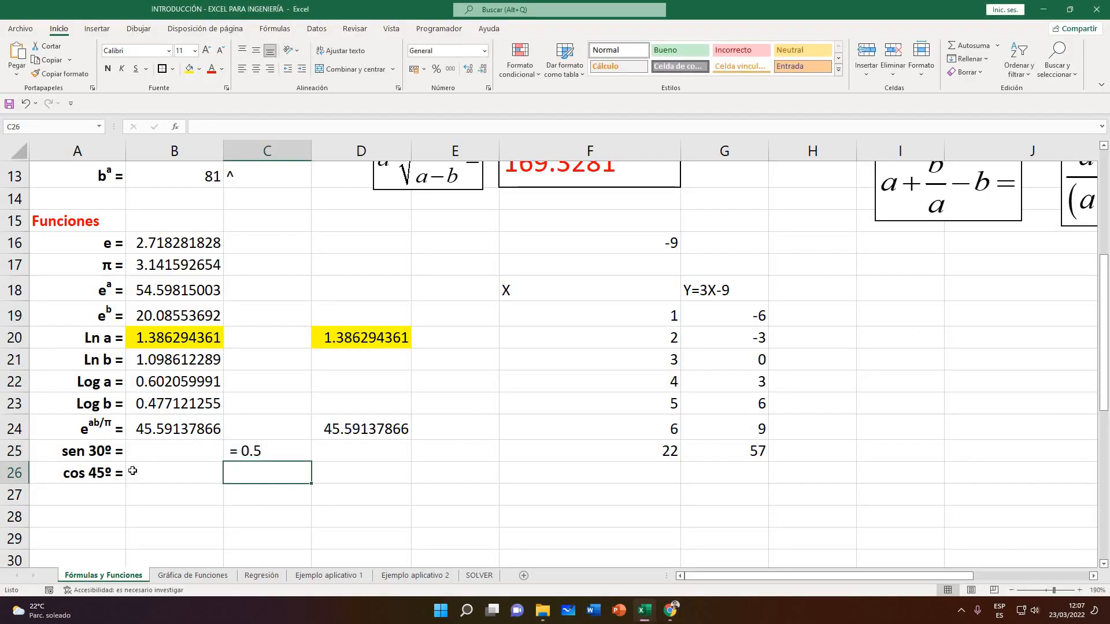
# Enter the formula =SENO(30) in B25 for sen 30º
pyautogui.click(165, 451)
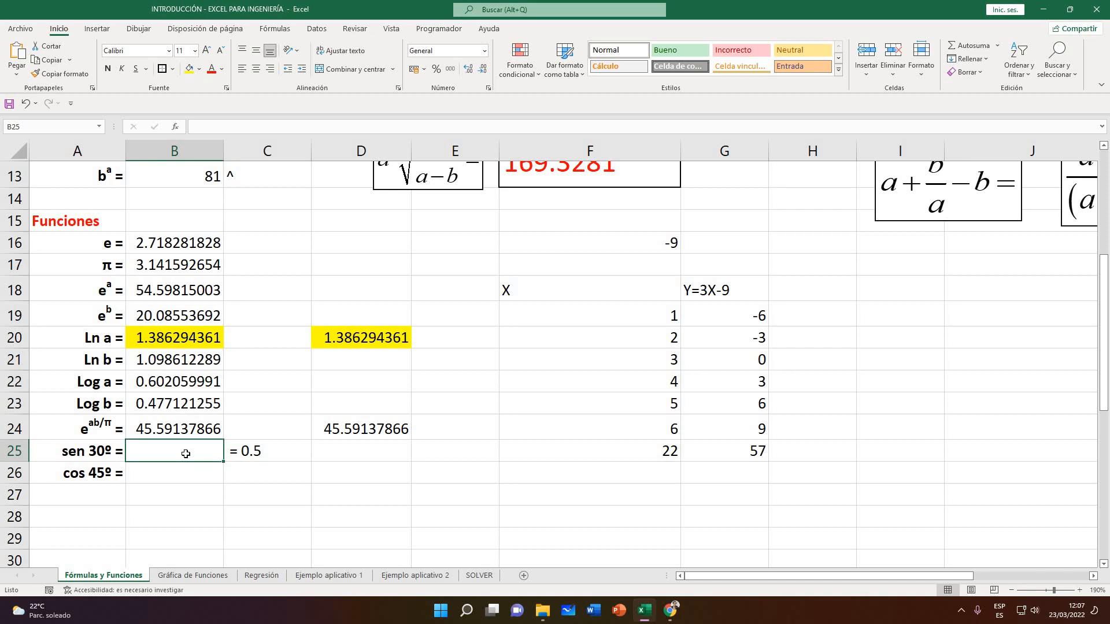
pyautogui.write('=se')
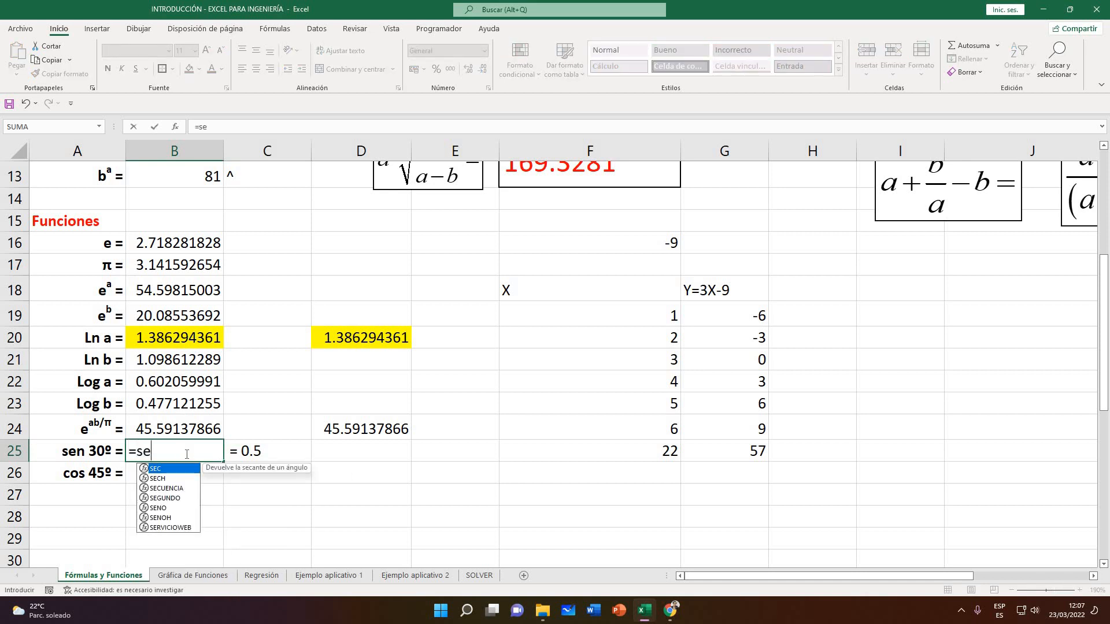
pyautogui.write('no')
pyautogui.press('BackSpace')
pyautogui.press('BackSpace')
pyautogui.press('BackSpace')
pyautogui.press('BackSpace')
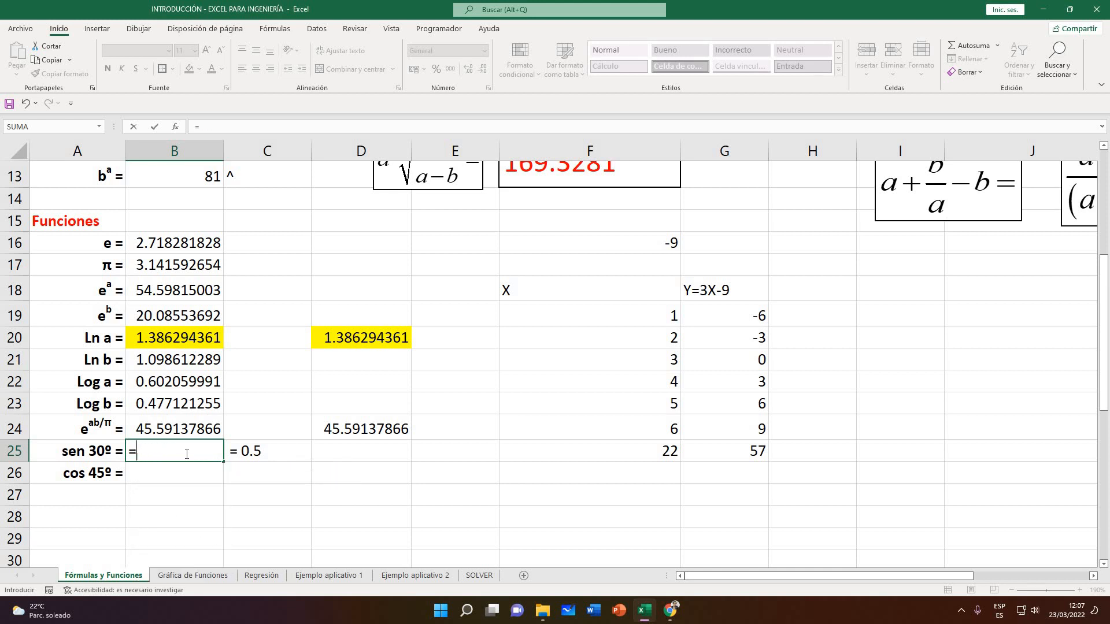
pyautogui.write('SENO')
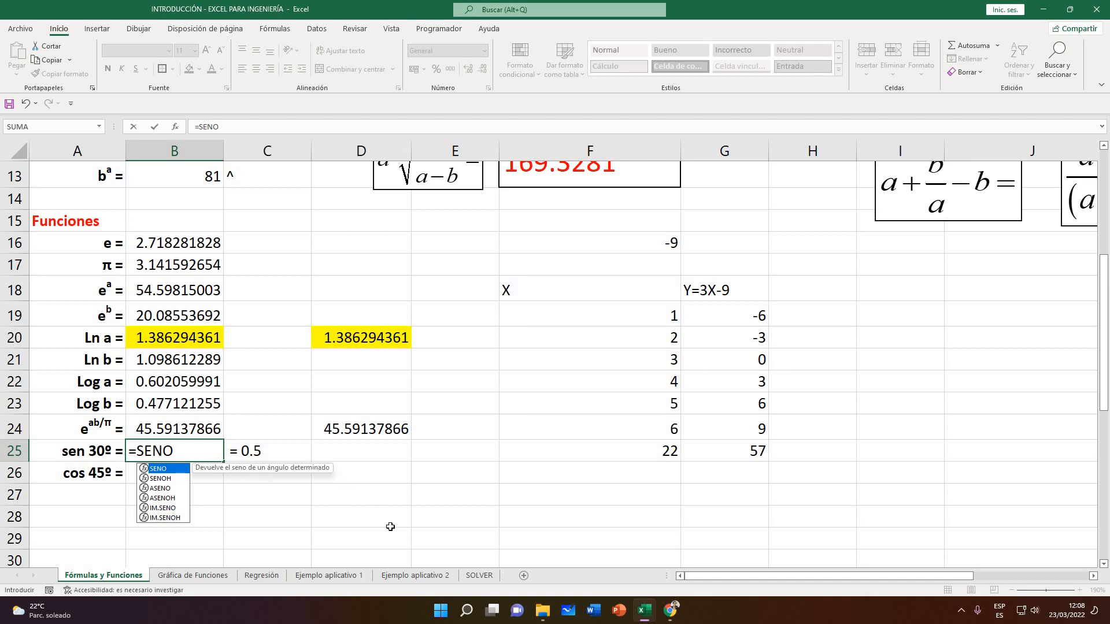
pyautogui.write('(30')
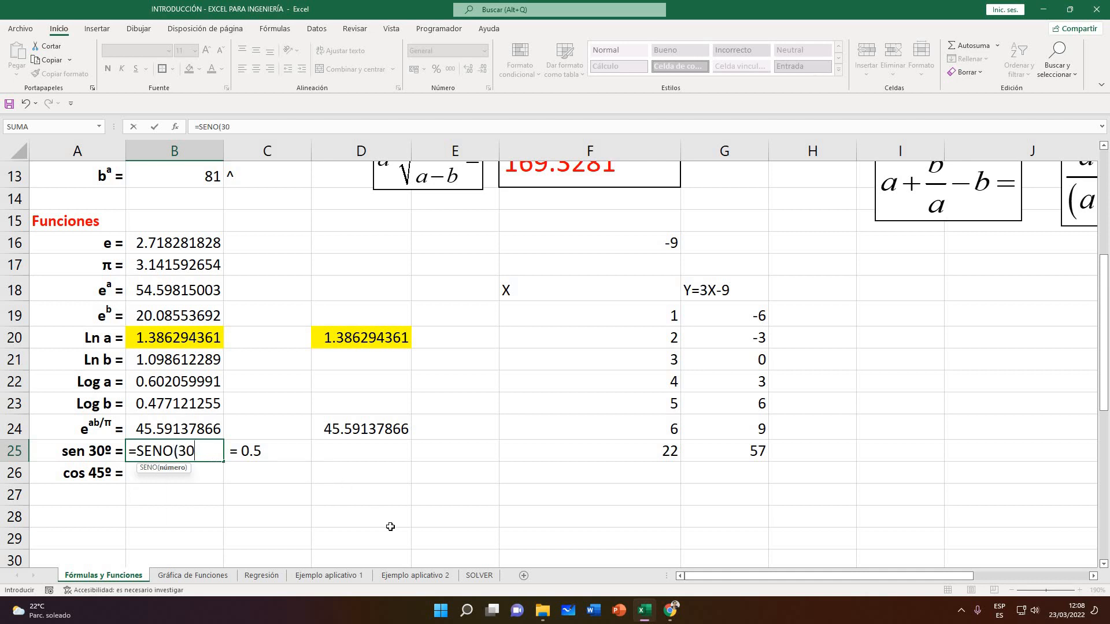
pyautogui.write(')')
pyautogui.press('Return')
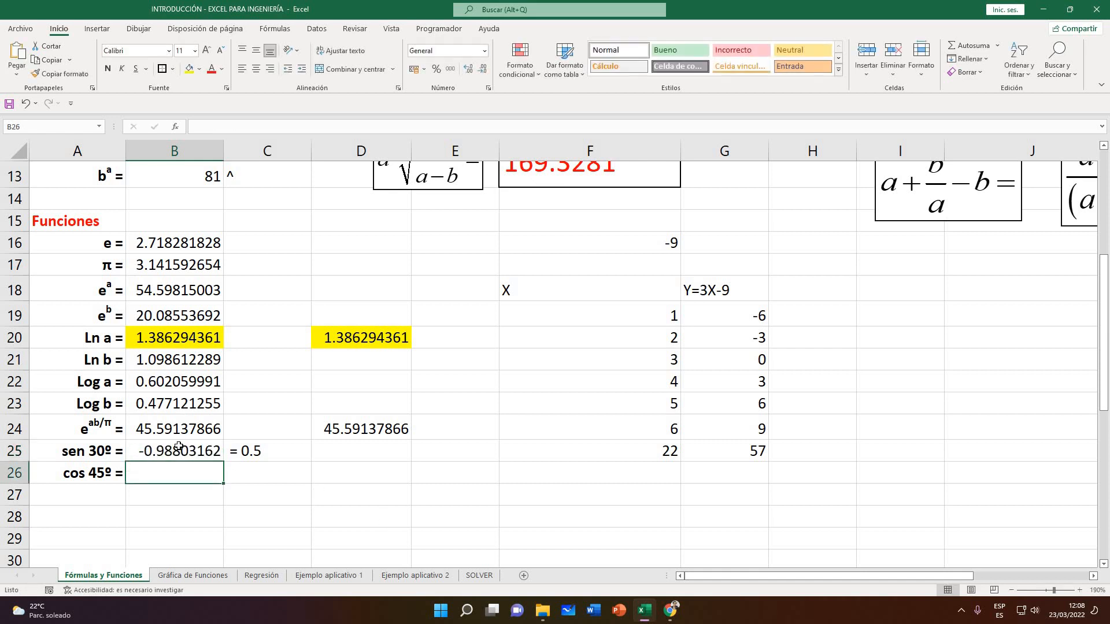
# Edit the sen 30º formula in B25, adding a multiplication sign after the 30 inside the parentheses
pyautogui.click(201, 440)
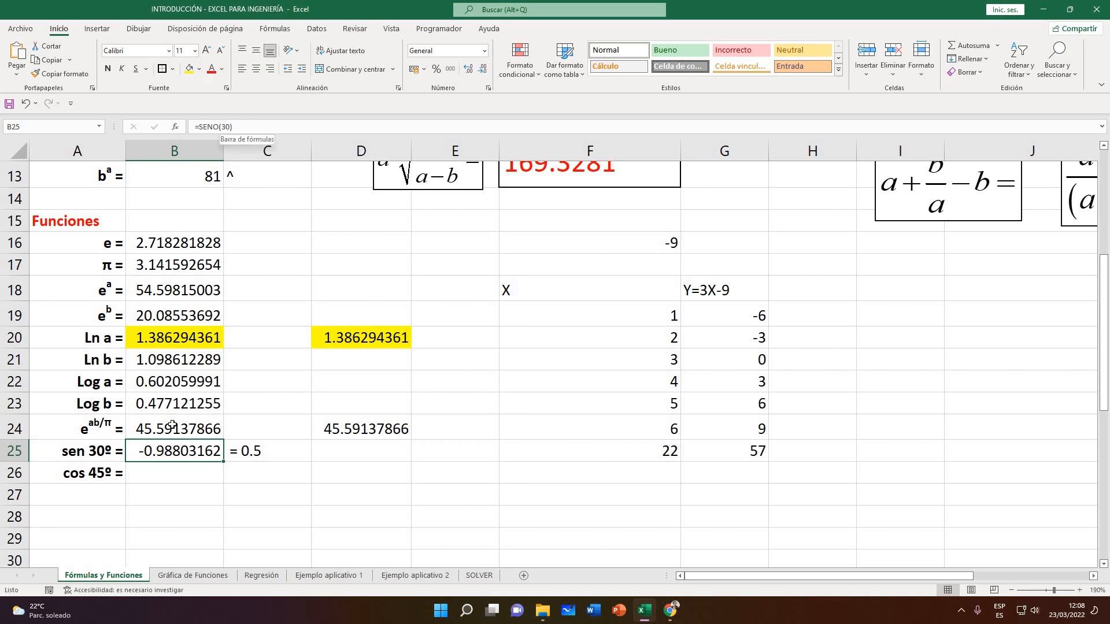
pyautogui.doubleClick(179, 456)
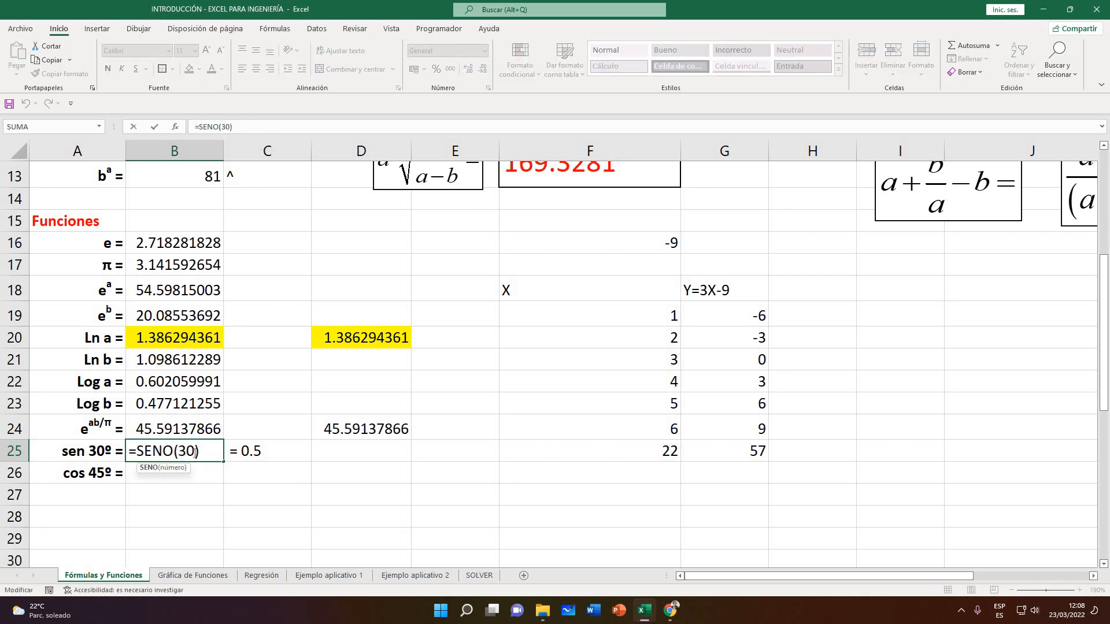
pyautogui.click(196, 451)
pyautogui.hotkey('shift', 'Left')
pyautogui.hotkey('shift', 'Left')
pyautogui.click(196, 456)
# Read the participants' answers in the Google Meet call chat and return to the Excel workbook
pyautogui.click(670, 610)
pyautogui.click(600, 565)
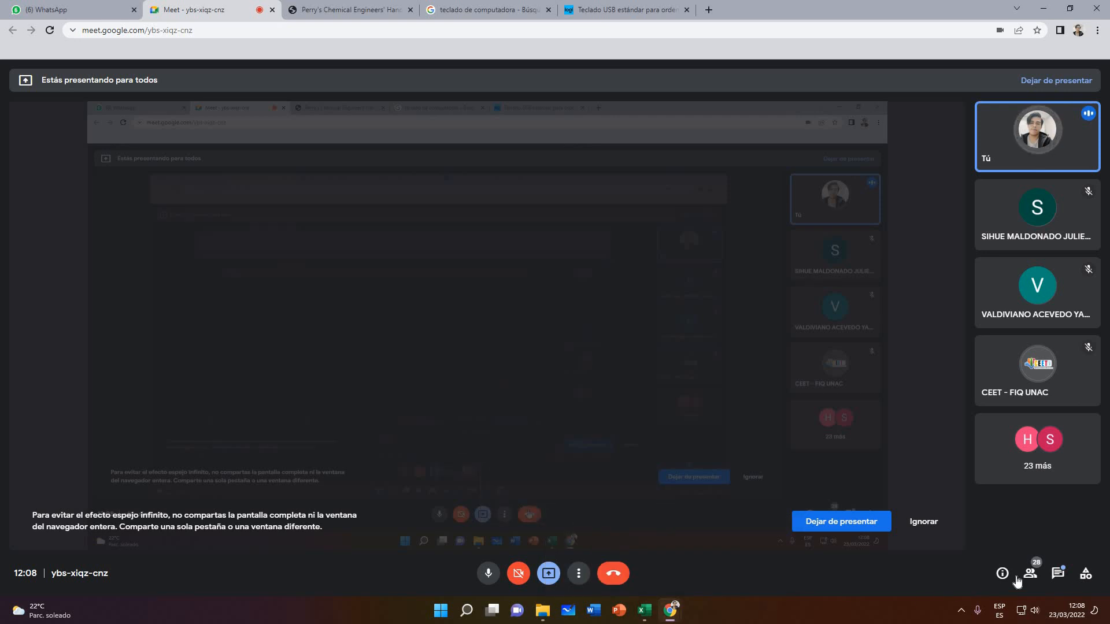
pyautogui.click(1057, 574)
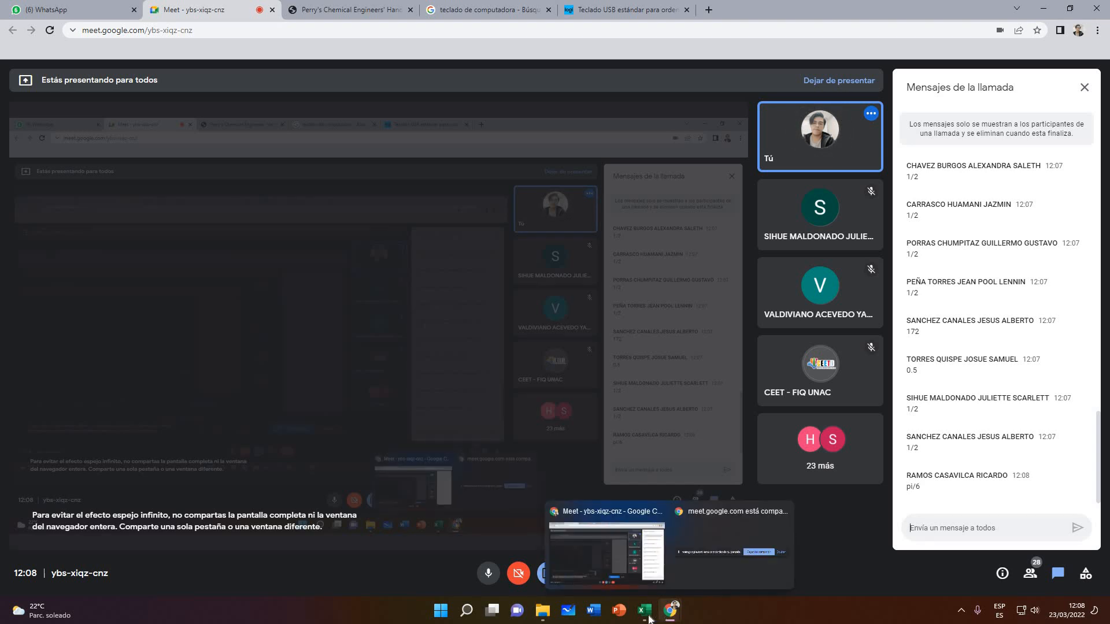
pyautogui.click(644, 610)
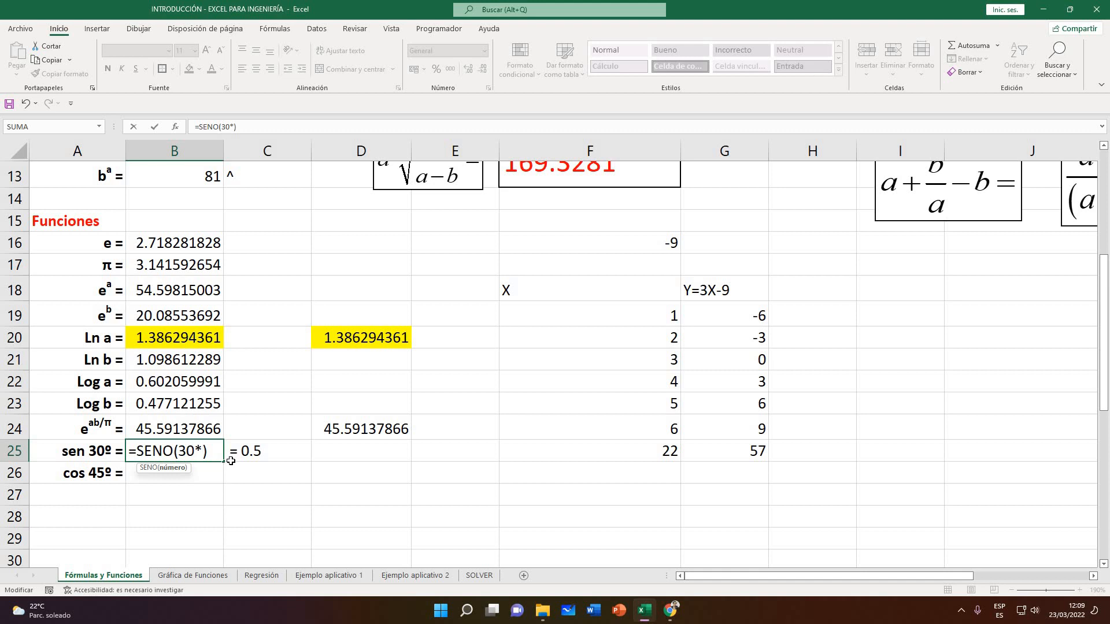
# Complete the degree-to-radian conversion in B25 so the formula reads =SENO(30*PI()/180)
pyautogui.write('PI')
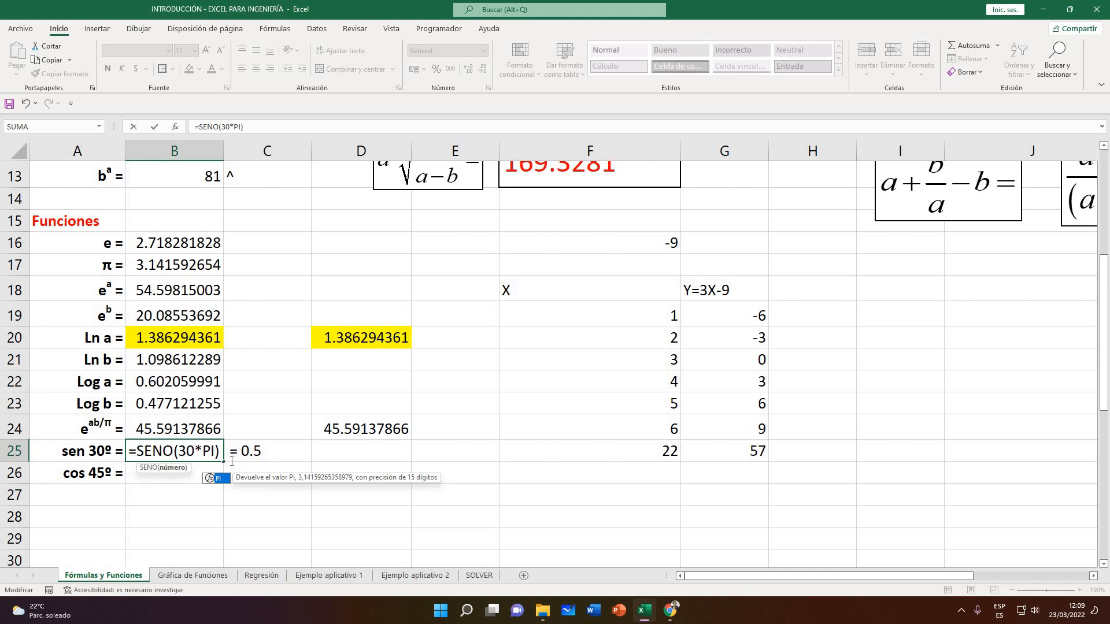
pyautogui.write('()/')
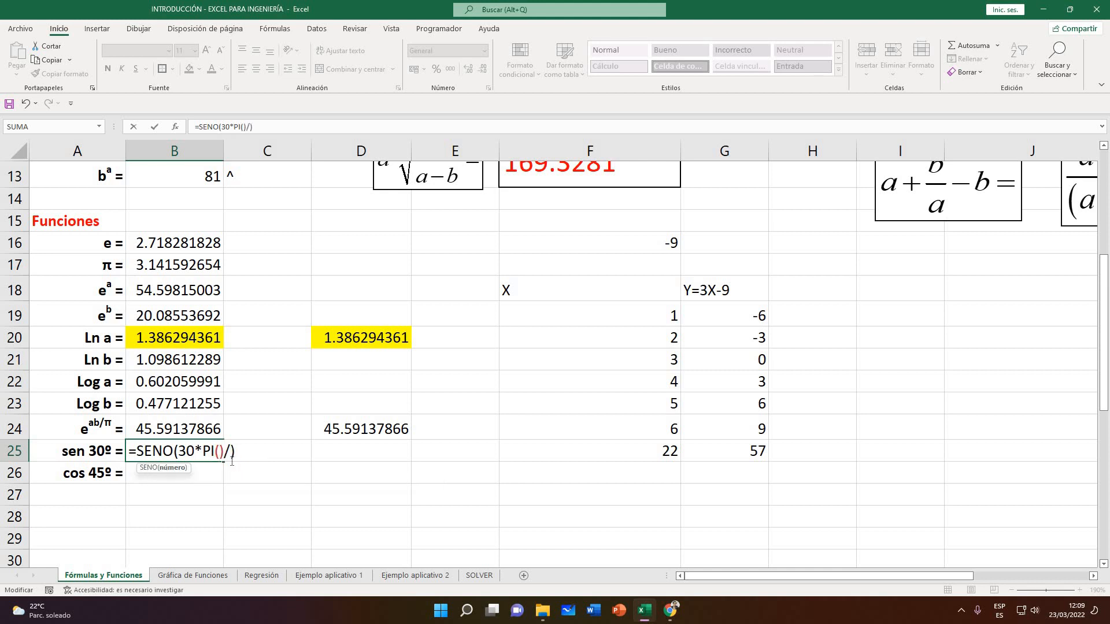
pyautogui.write('180')
pyautogui.moveTo(203, 451); pyautogui.dragTo(235, 460)
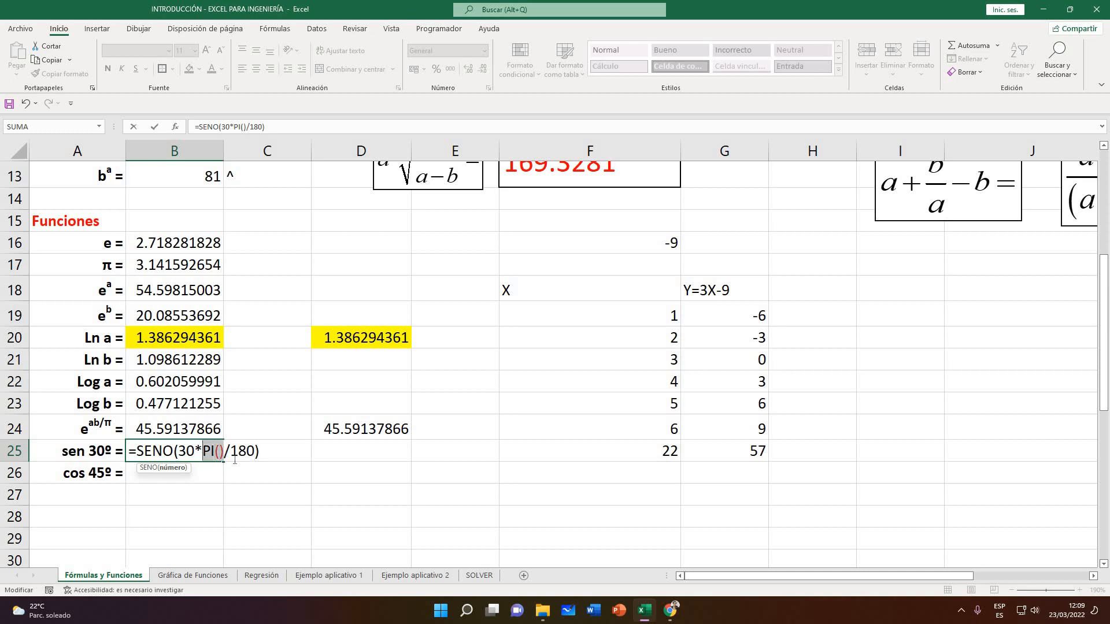
pyautogui.click(255, 451)
pyautogui.click(286, 456)
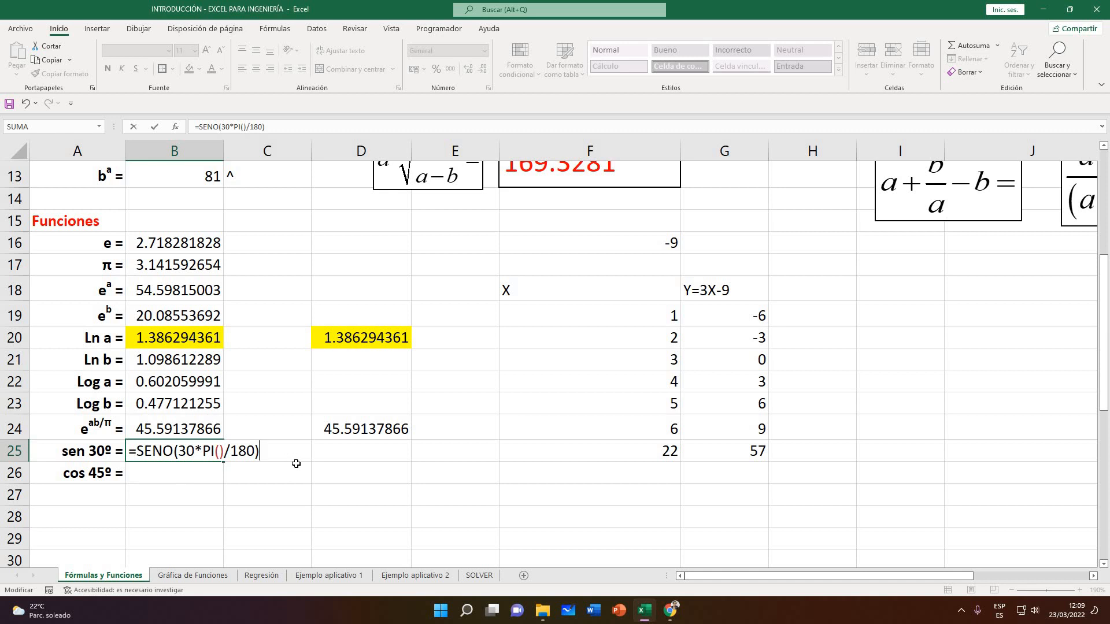
pyautogui.press('Return')
pyautogui.press('Up')
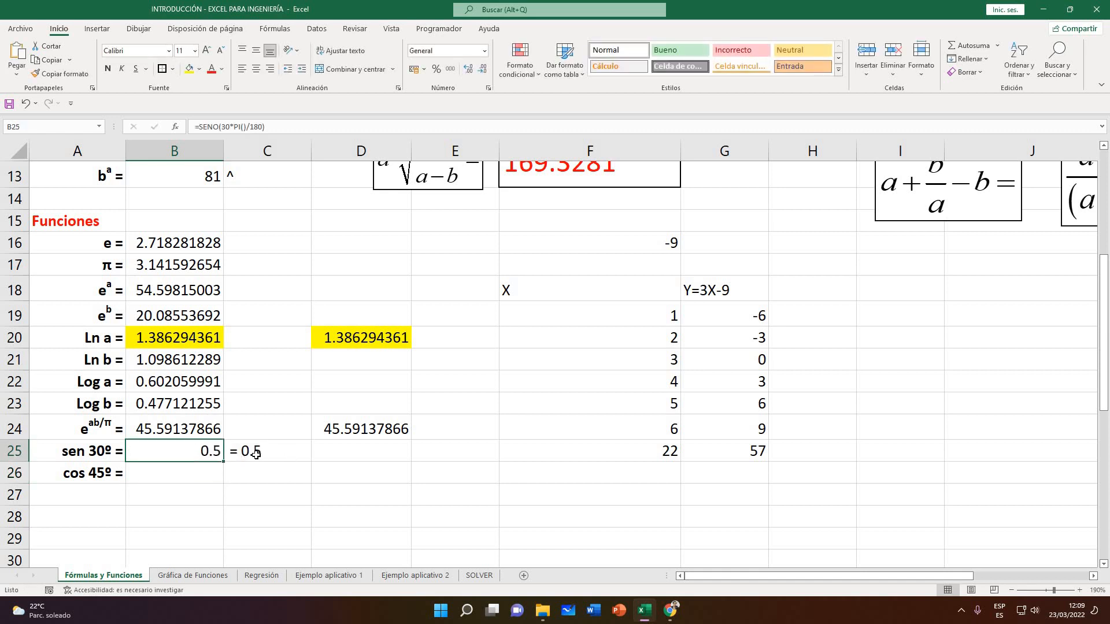
pyautogui.click(256, 454)
pyautogui.press('Down')
pyautogui.click(202, 456)
# Enter the formula =COS(45*PI()/180) in B26 for cos 45º
pyautogui.click(207, 465)
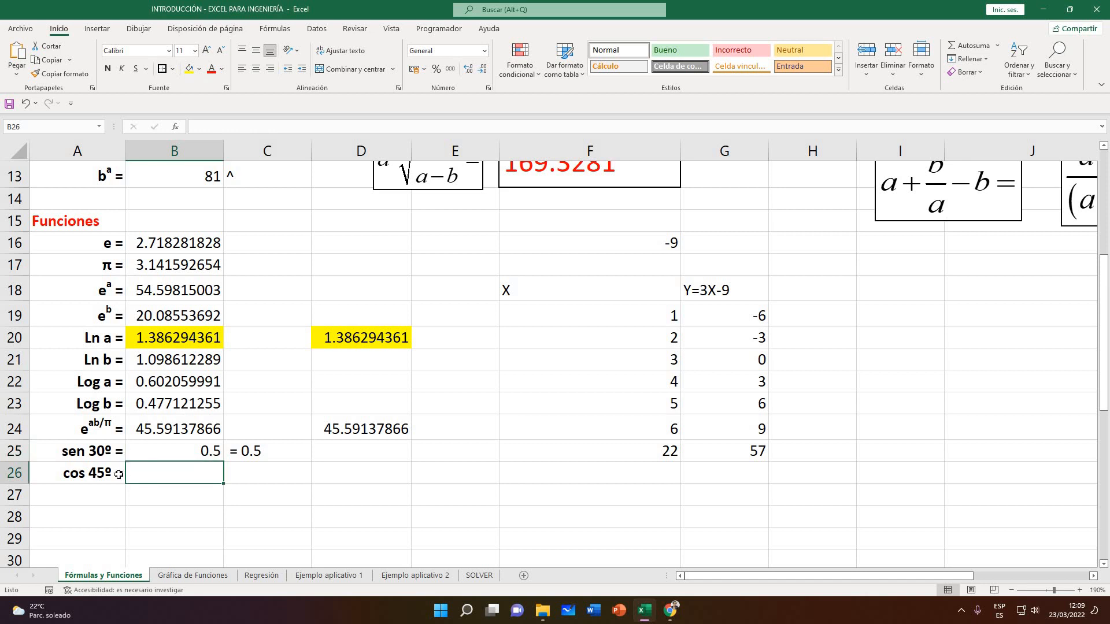
pyautogui.click(97, 473)
pyautogui.click(204, 473)
pyautogui.write('=COS')
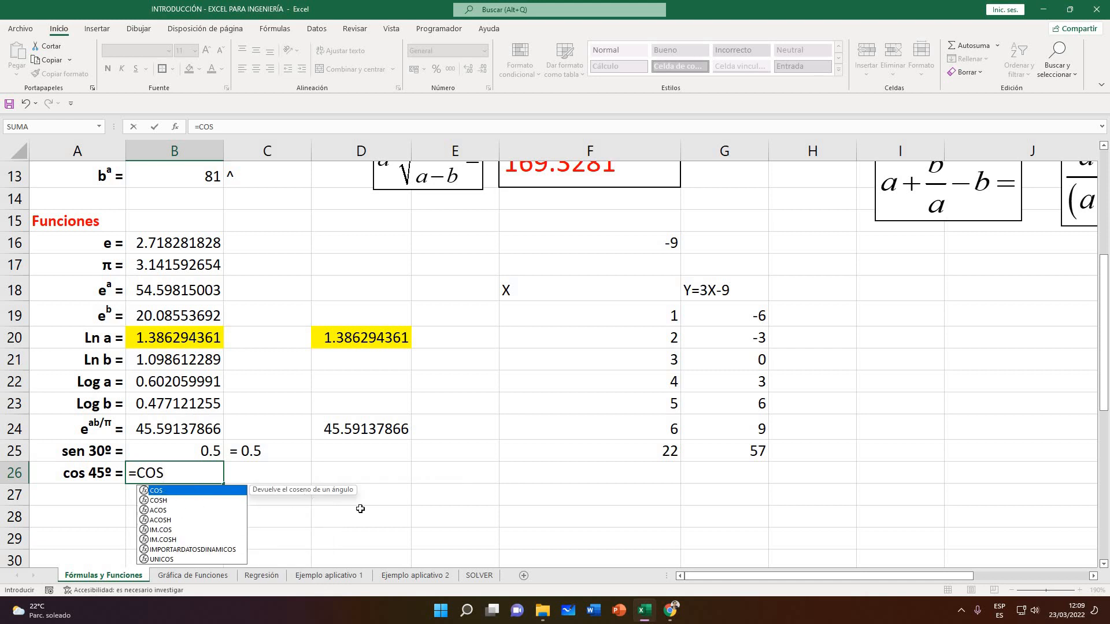
pyautogui.write('(')
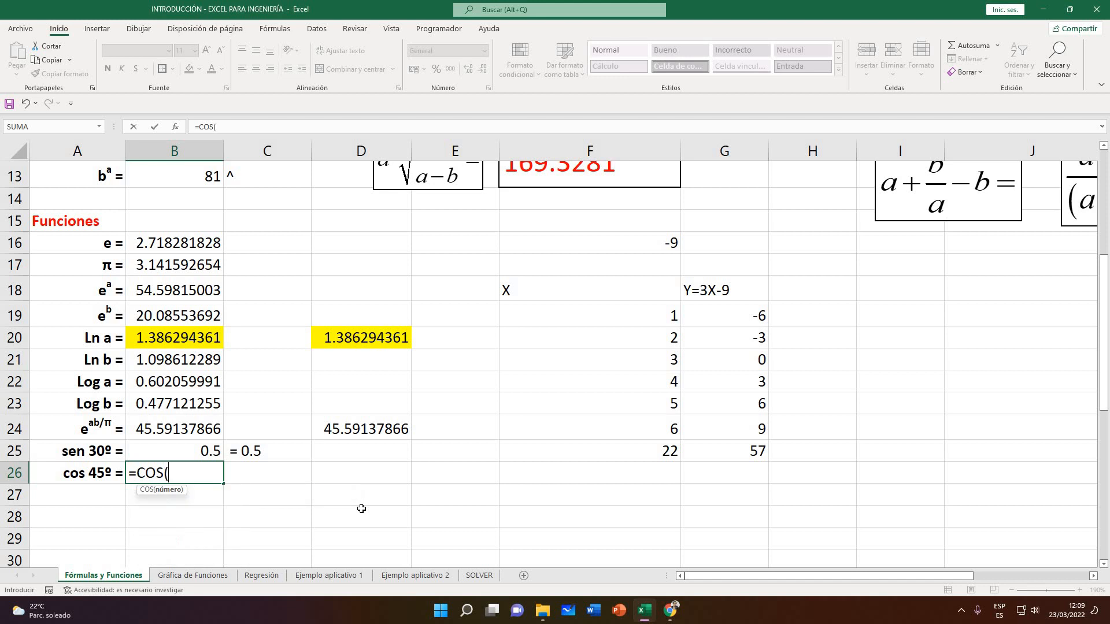
pyautogui.write('45*PI')
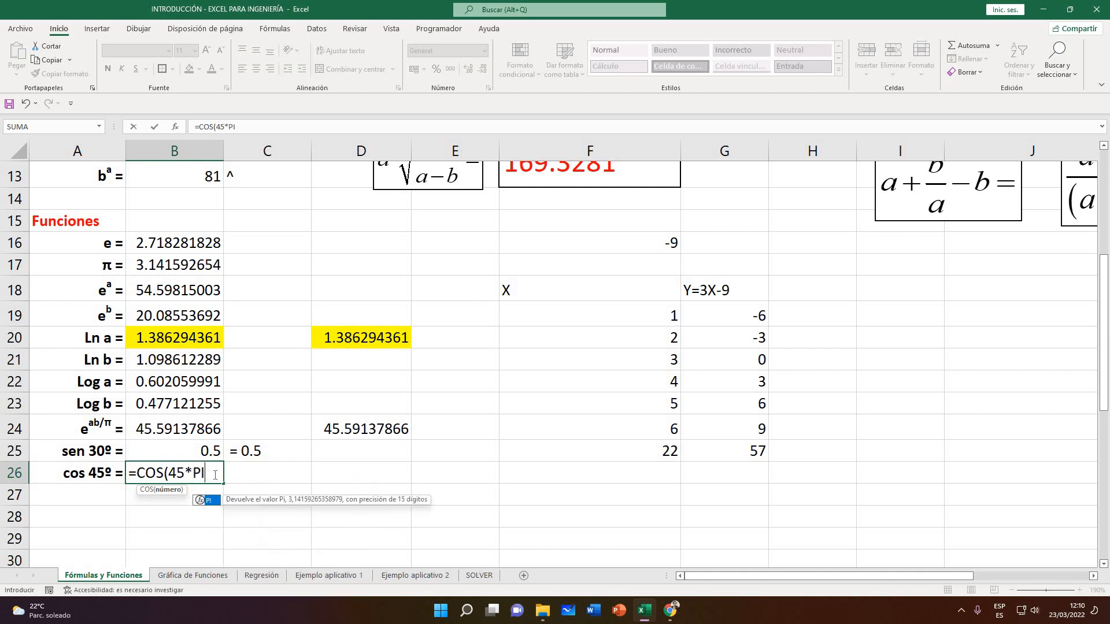
pyautogui.write('()/')
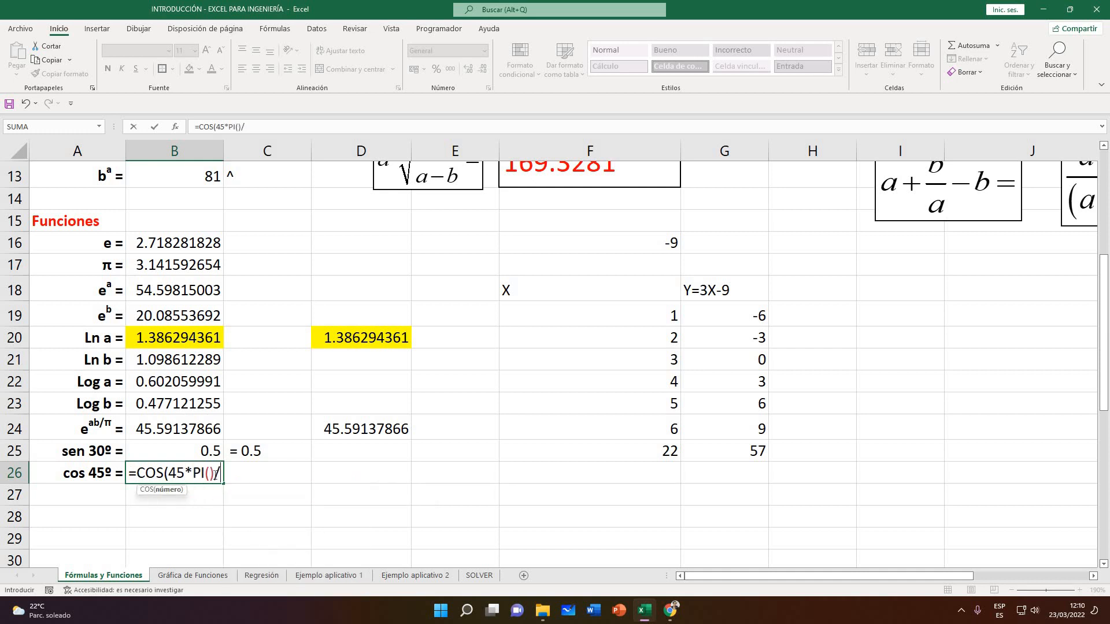
pyautogui.write('180)')
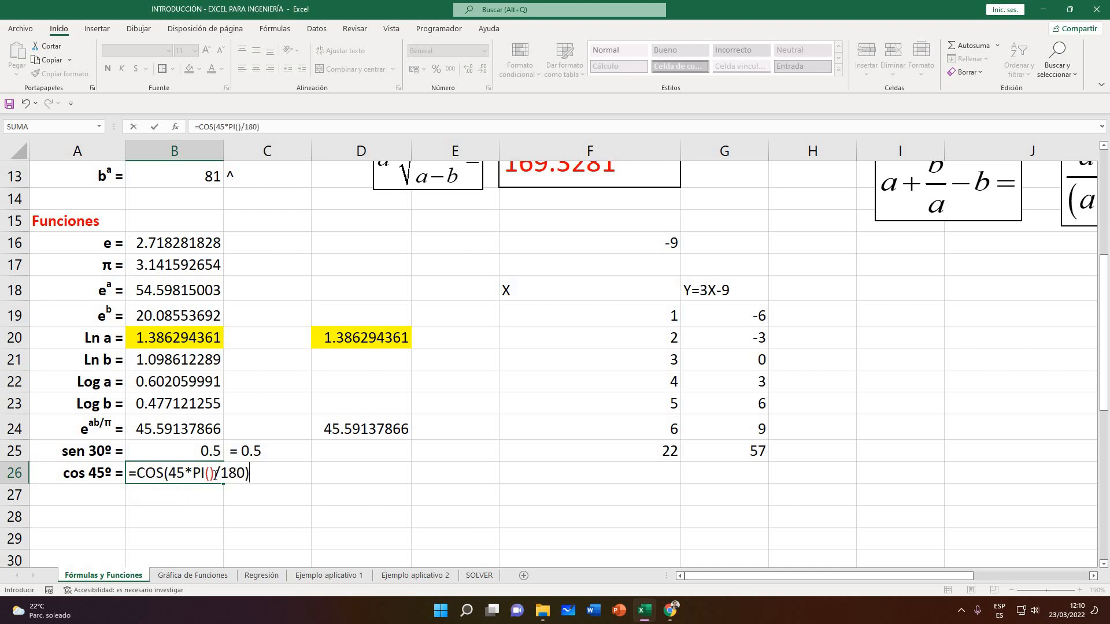
pyautogui.press('Return')
pyautogui.click(216, 475)
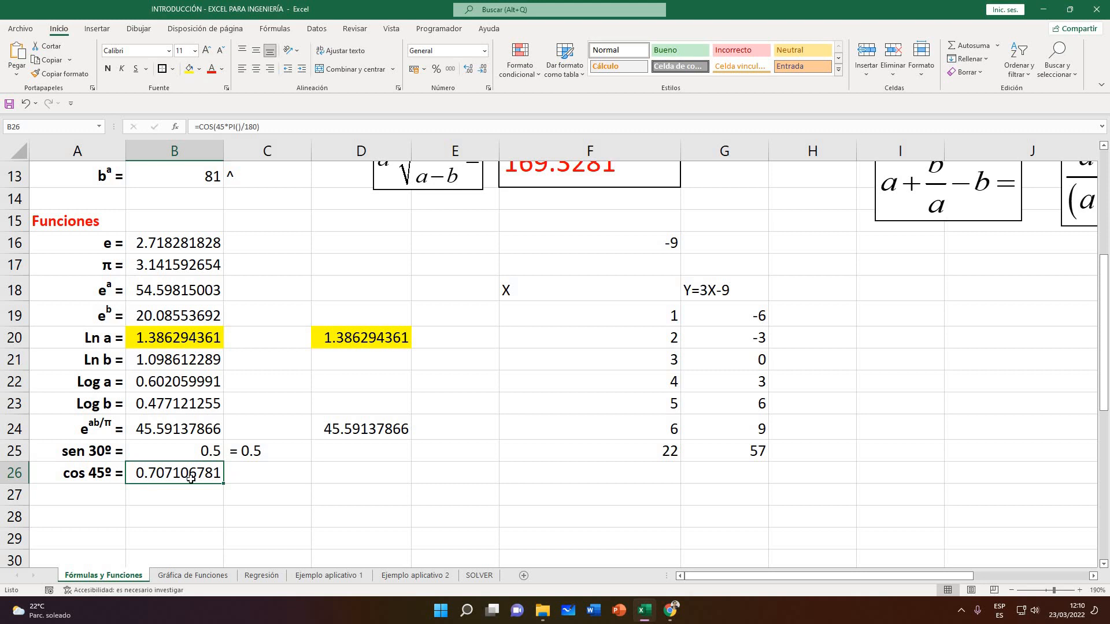
pyautogui.click(115, 475)
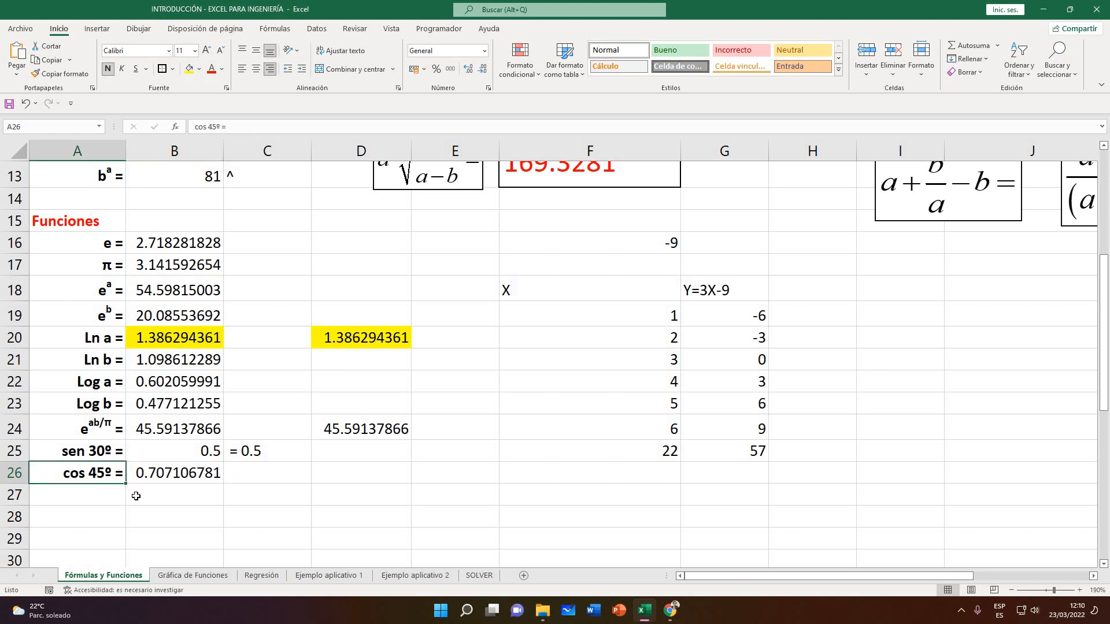
# Enter the check formula =1/2^0.5 in C26, beside the cos 45º result
pyautogui.click(276, 478)
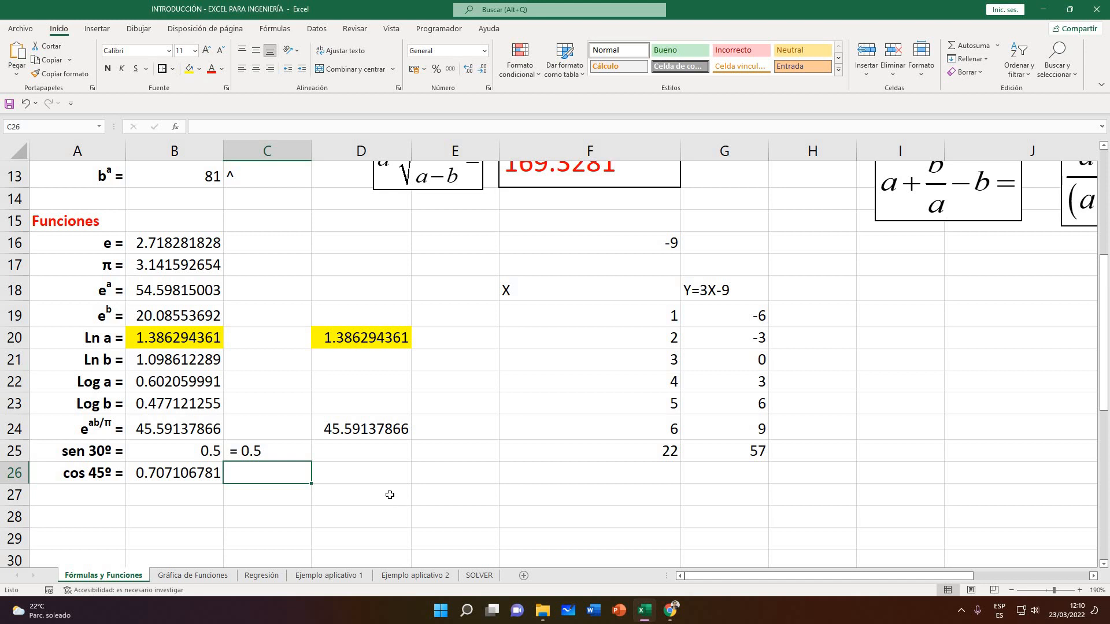
pyautogui.write('=1/')
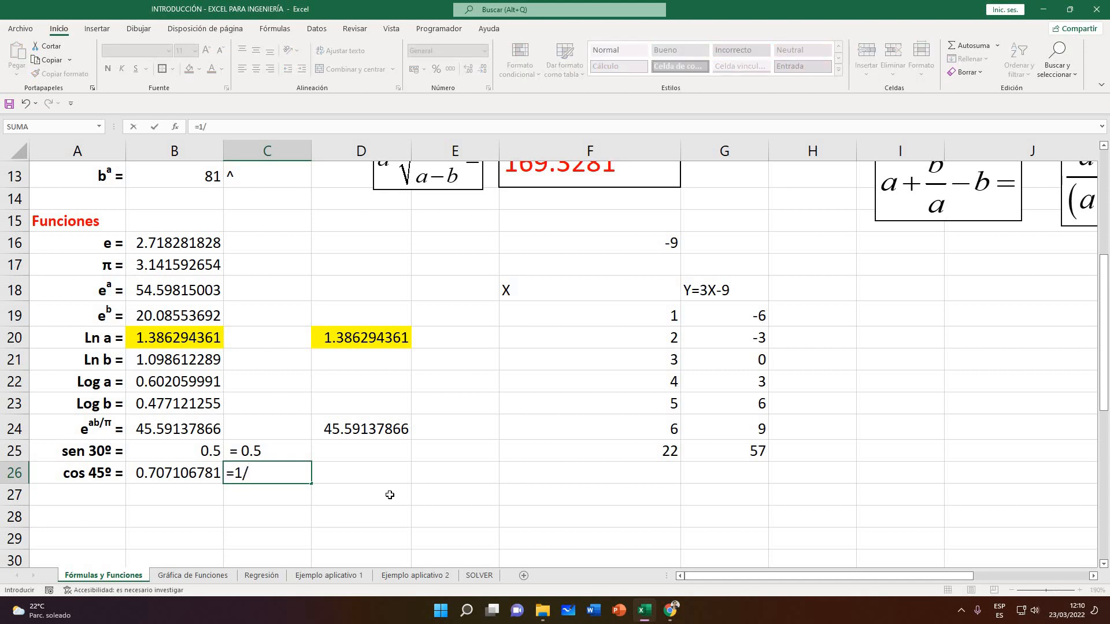
pyautogui.write('2^0.5')
pyautogui.press('Return')
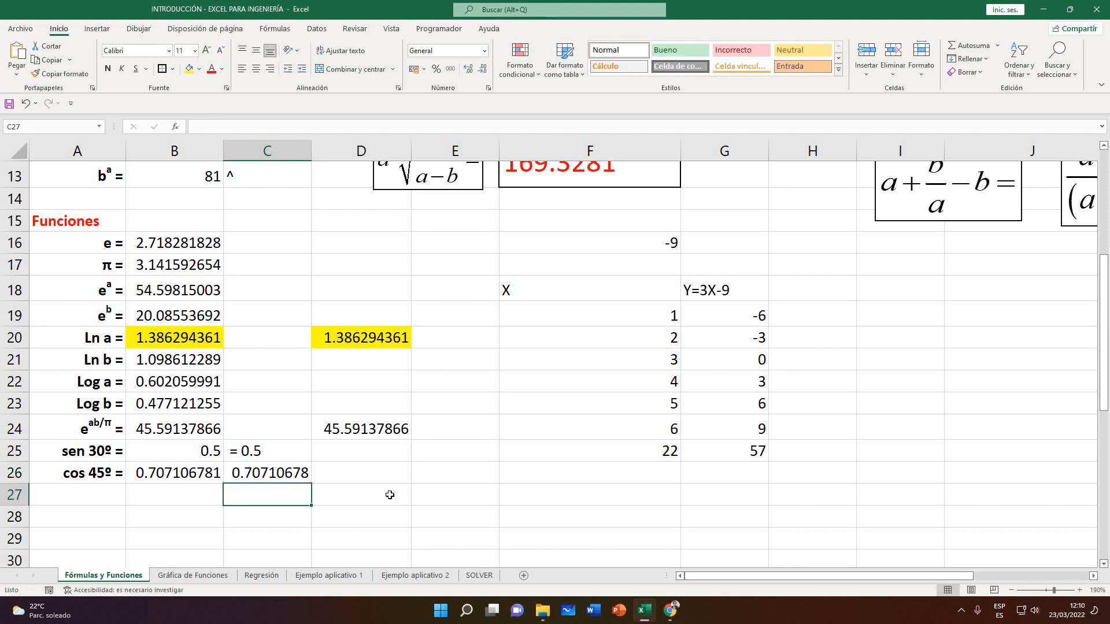
pyautogui.press('Up')
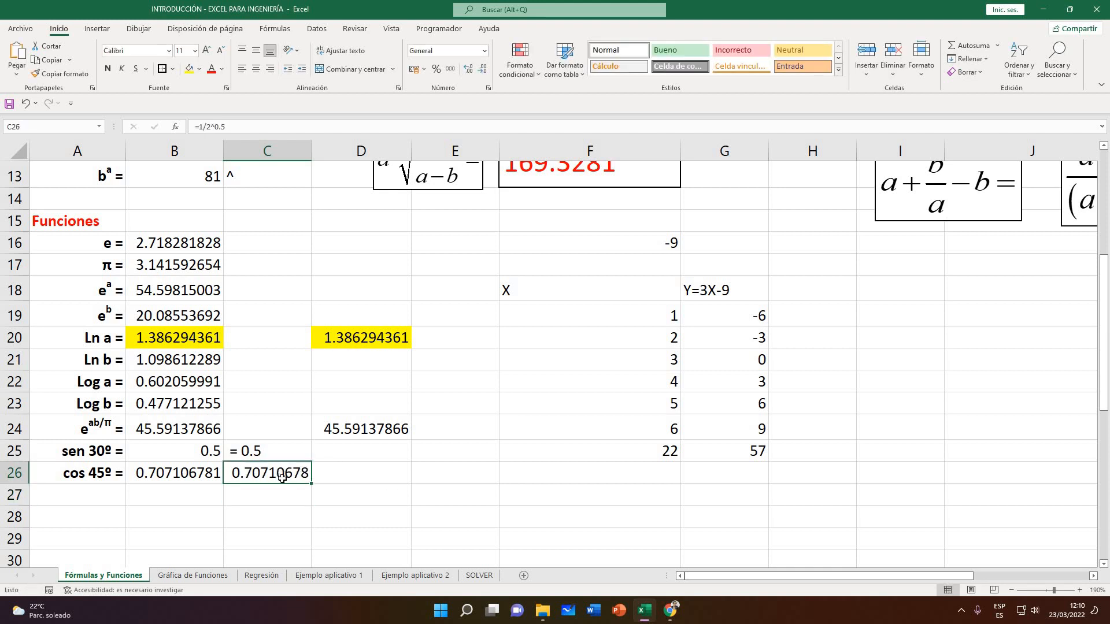
# Compare the cosine formula in B26 with the check formula in C26, leaving both as they are
pyautogui.click(200, 480)
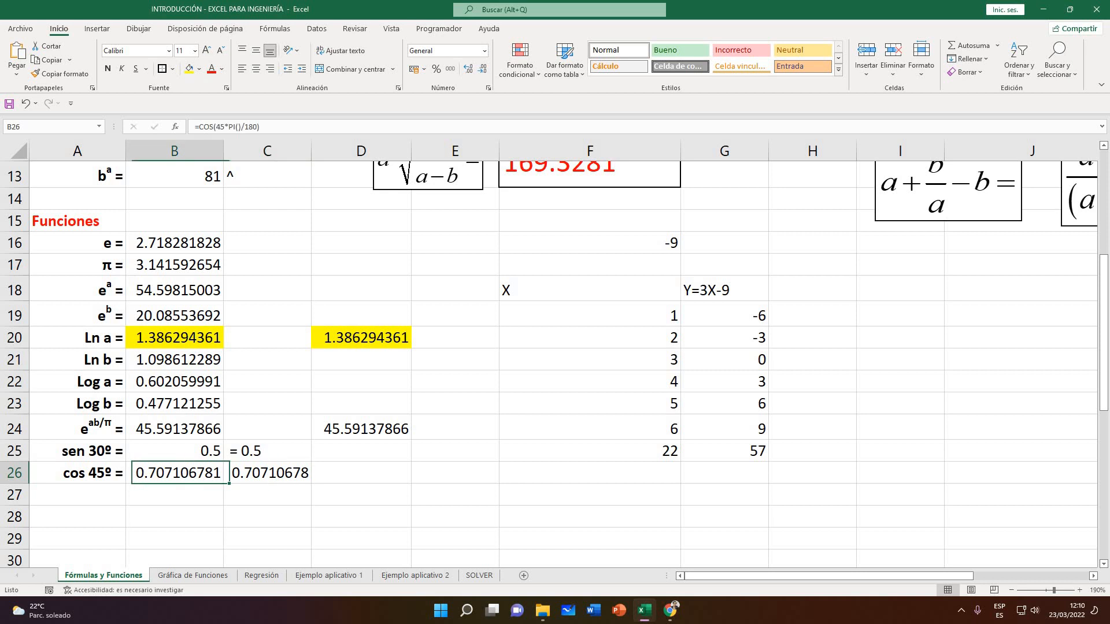
pyautogui.click(257, 127)
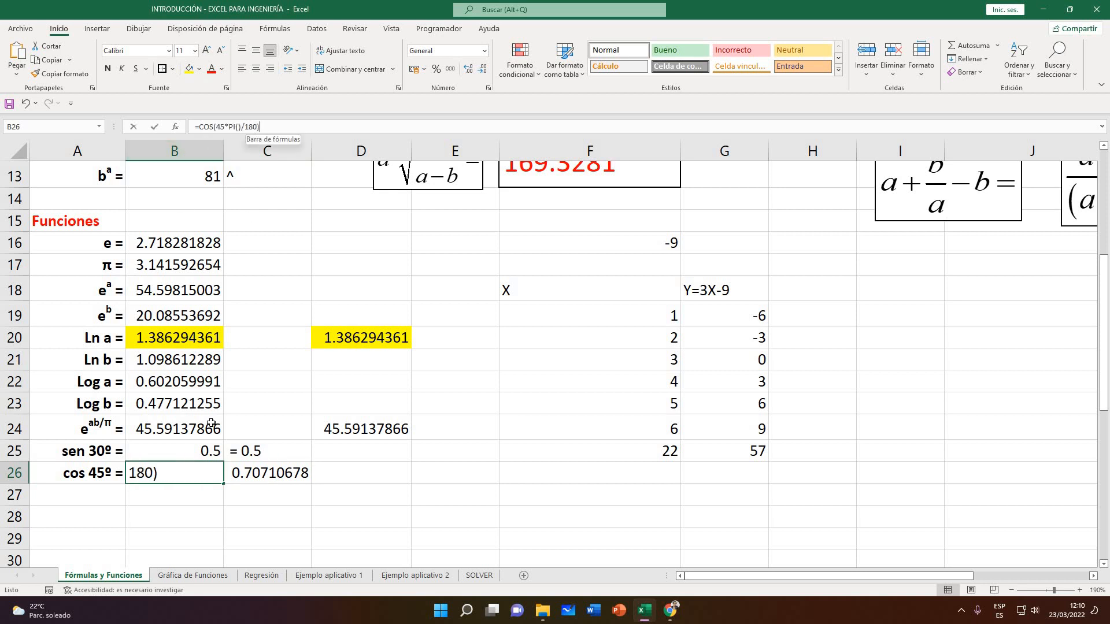
pyautogui.click(150, 475)
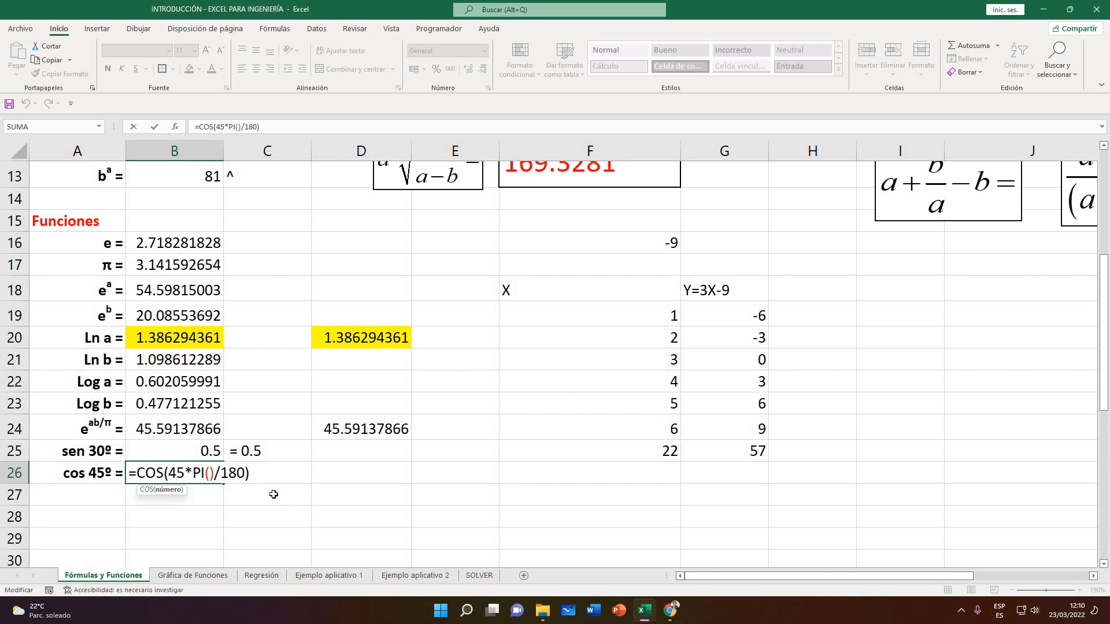
pyautogui.press('Return')
pyautogui.click(246, 480)
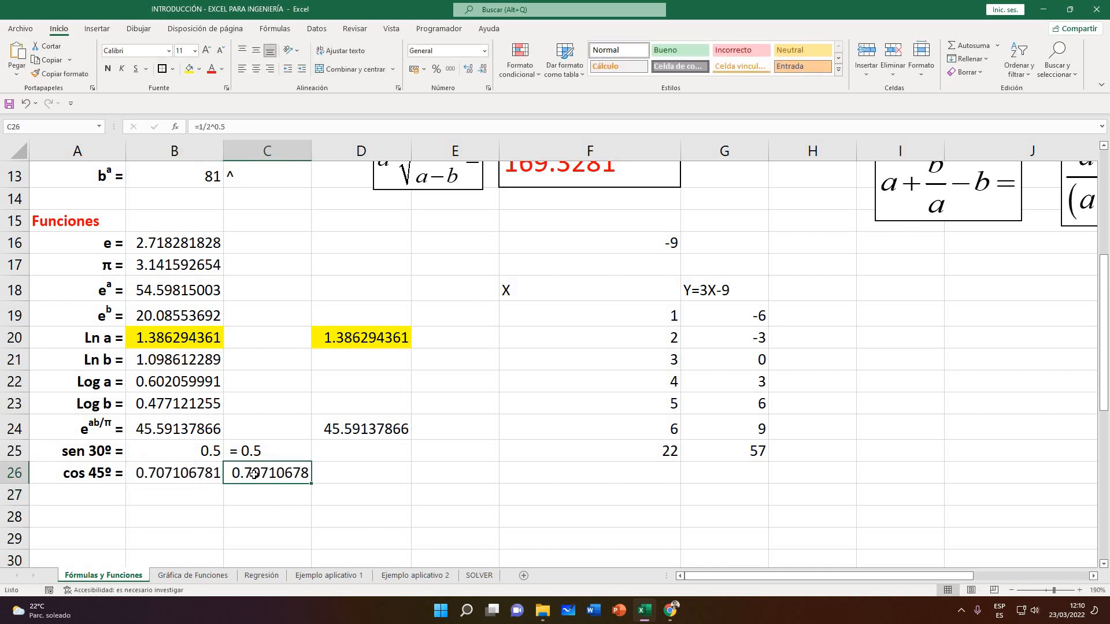
pyautogui.click(186, 126)
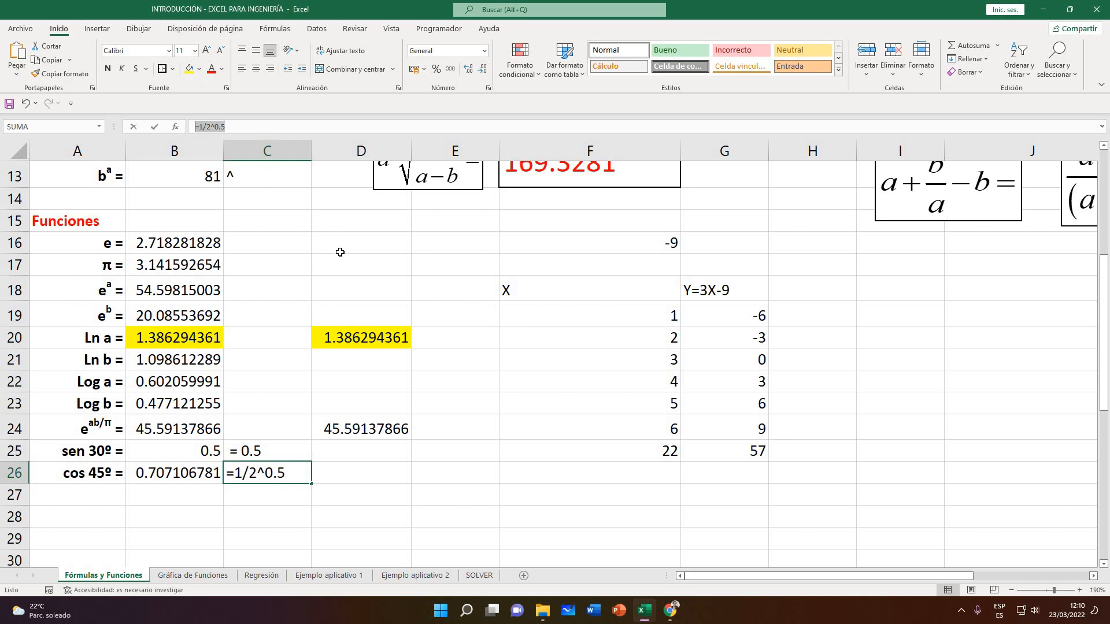
pyautogui.press('Return')
# Clear the check formula from C26
pyautogui.press('Up')
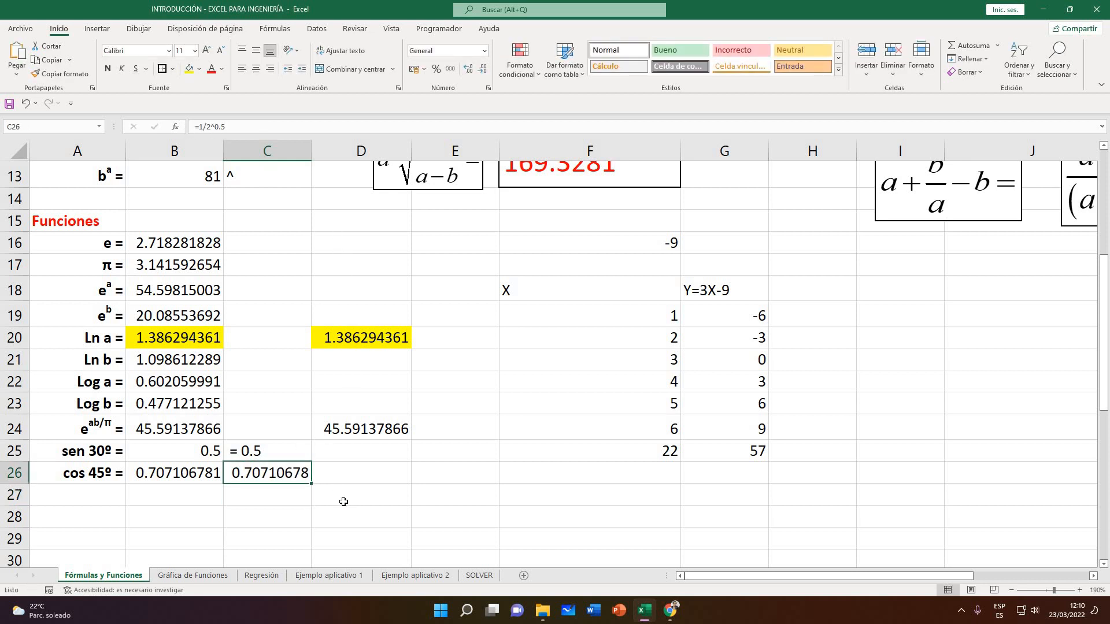
pyautogui.press('Delete')
pyautogui.click(248, 496)
pyautogui.click(186, 491)
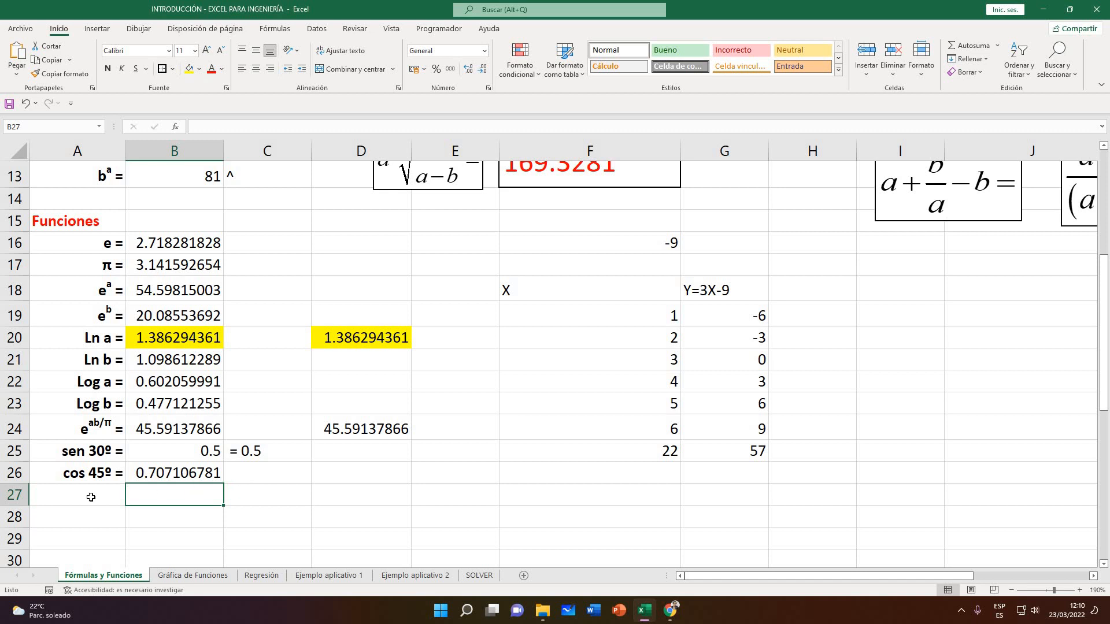
# Review the PI()/180 conversion factor in the cos 45º formula in B26 and the sen 30º formula in B25
pyautogui.click(118, 493)
pyautogui.click(169, 474)
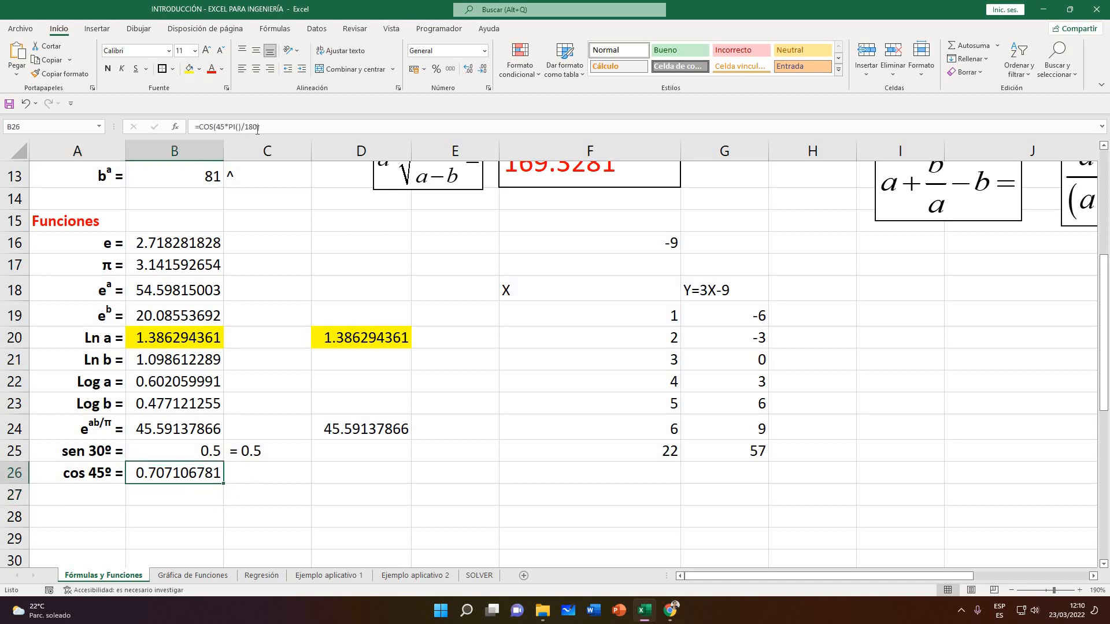
pyautogui.doubleClick(235, 126)
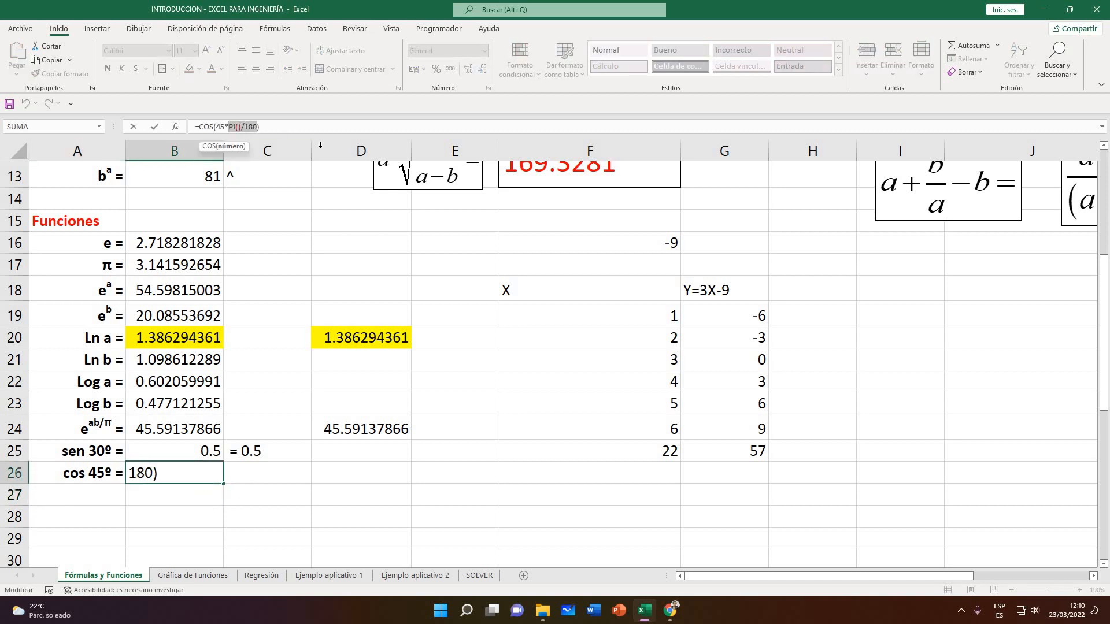
pyautogui.press('Return')
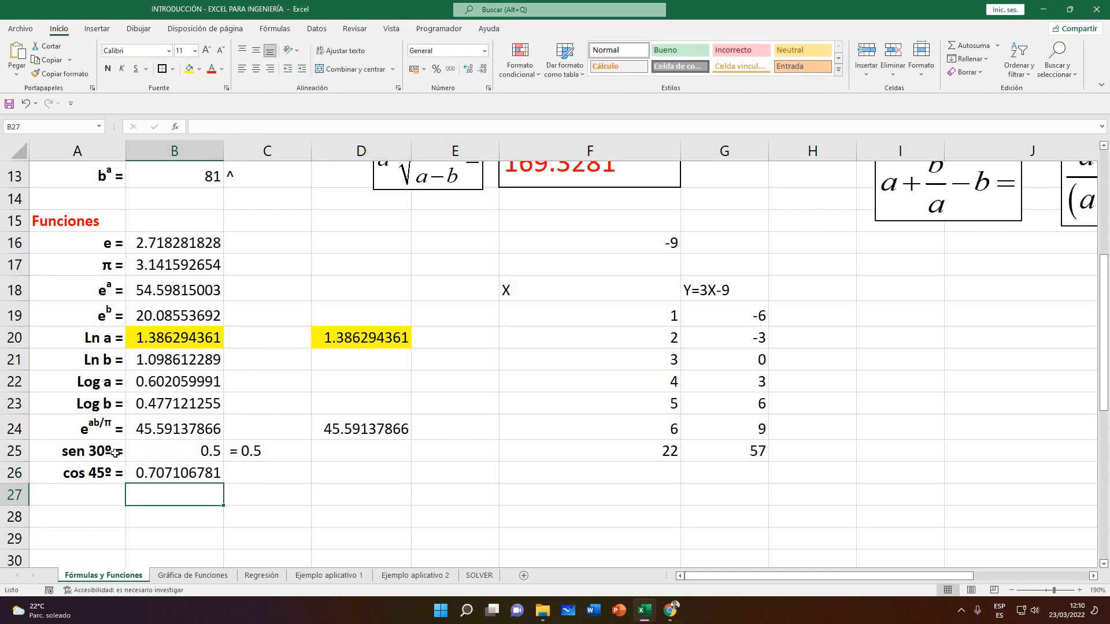
pyautogui.click(132, 454)
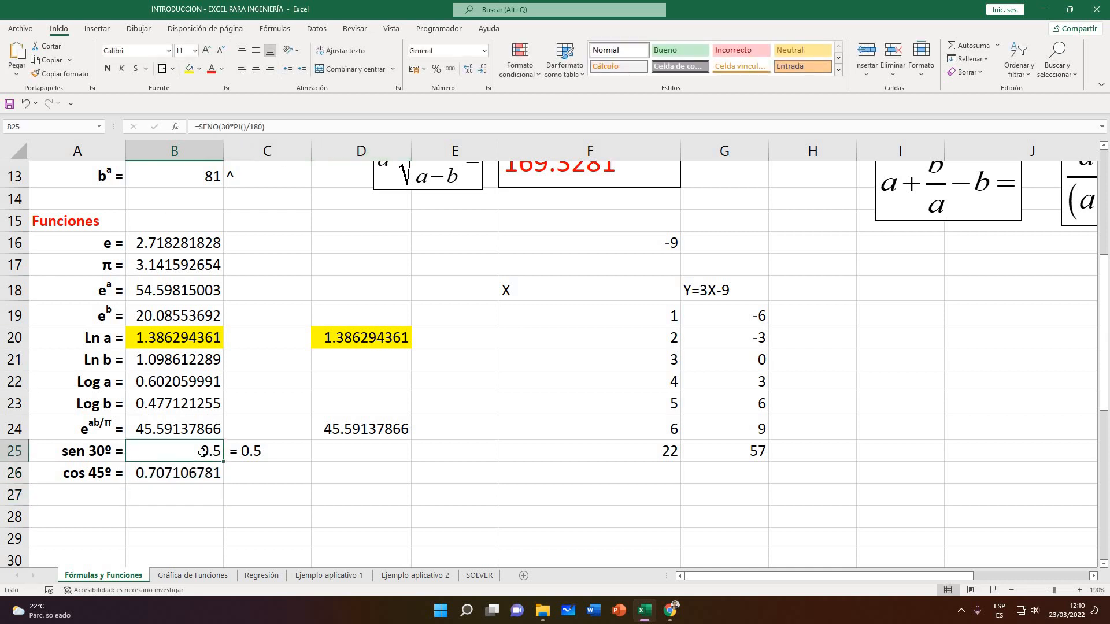
# Add the label "Cos 34º =" in A27, below the cos 45º label
pyautogui.click(116, 489)
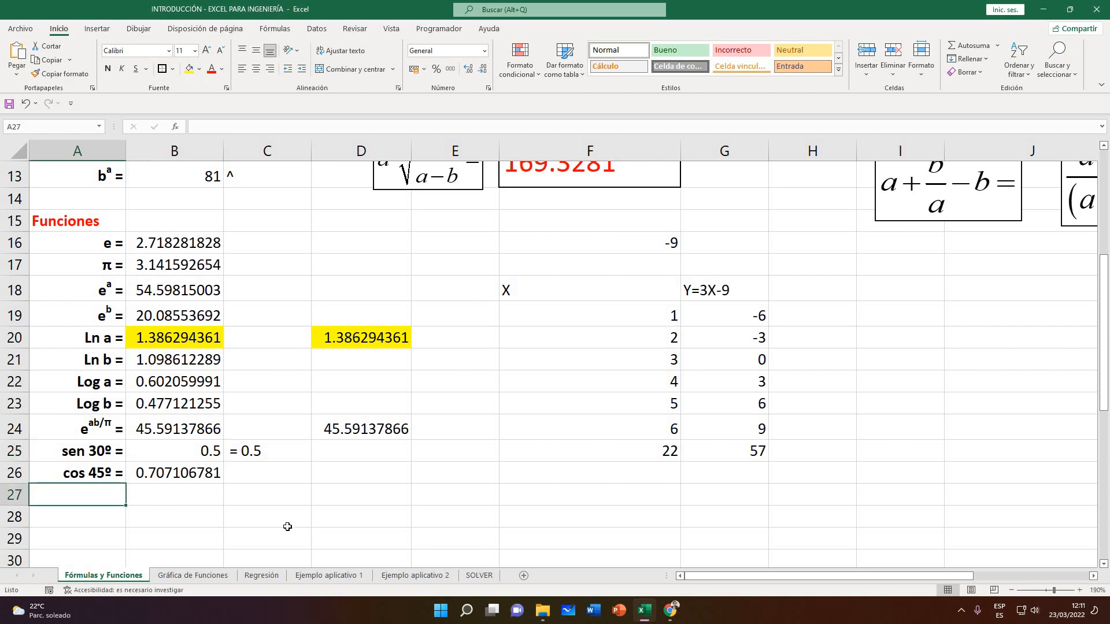
pyautogui.write('CO')
pyautogui.press('BackSpace')
pyautogui.press('BackSpace')
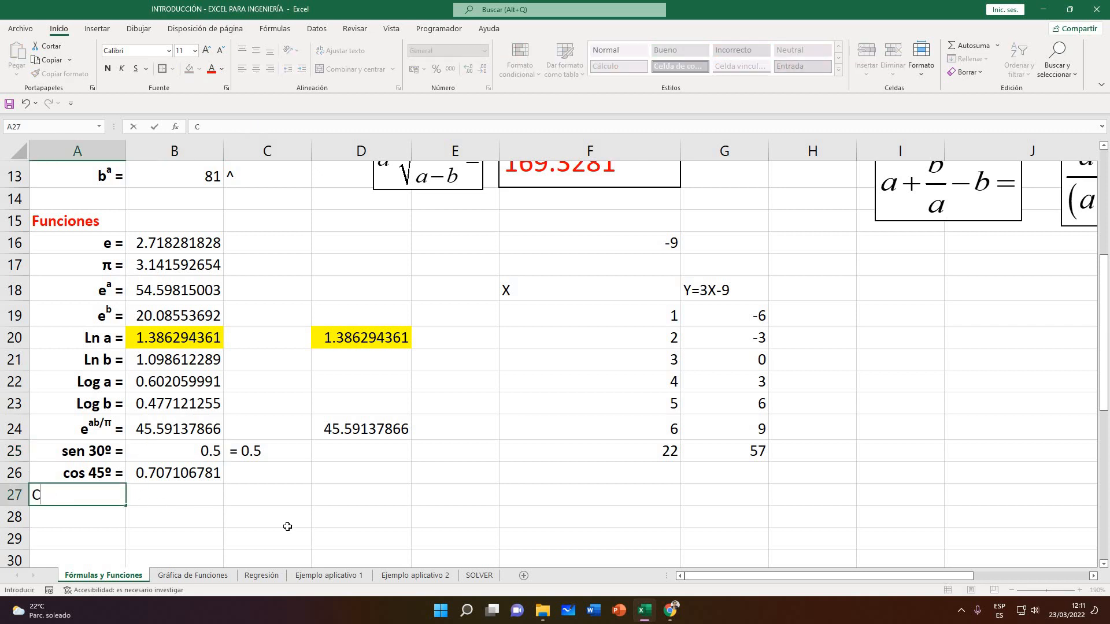
pyautogui.write('os')
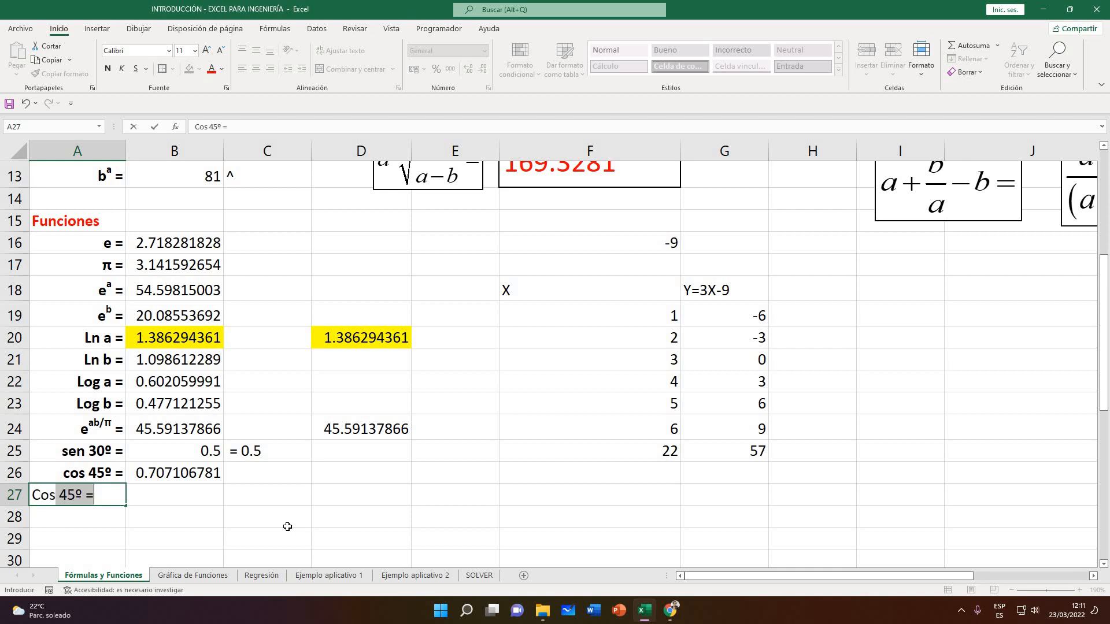
pyautogui.write(' 3')
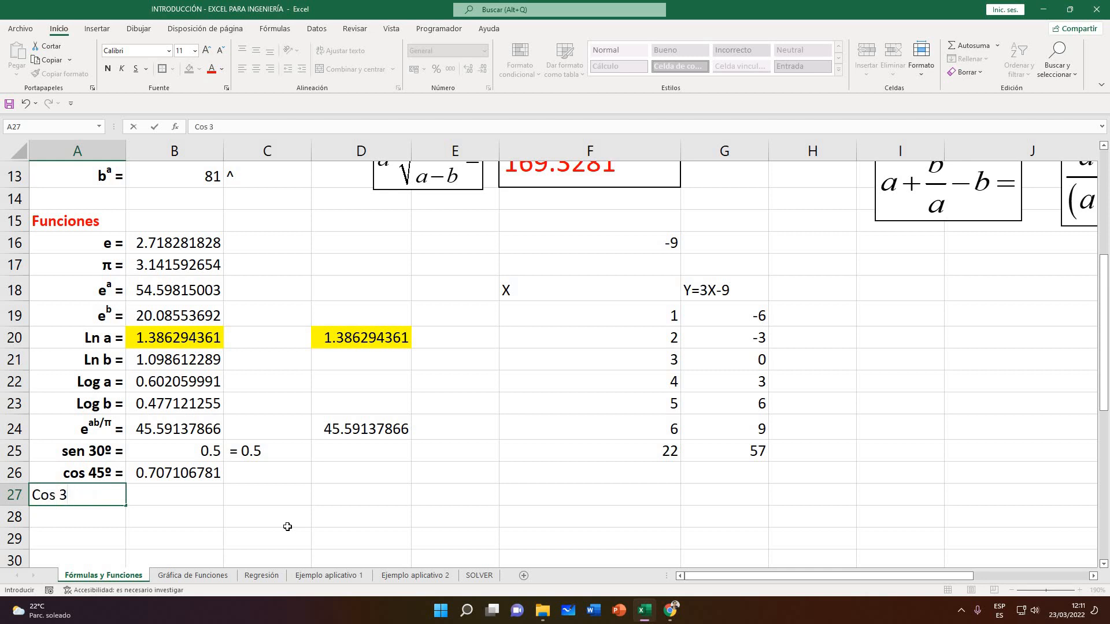
pyautogui.write('4º =')
pyautogui.press('Return')
pyautogui.press('Right')
pyautogui.press('Up')
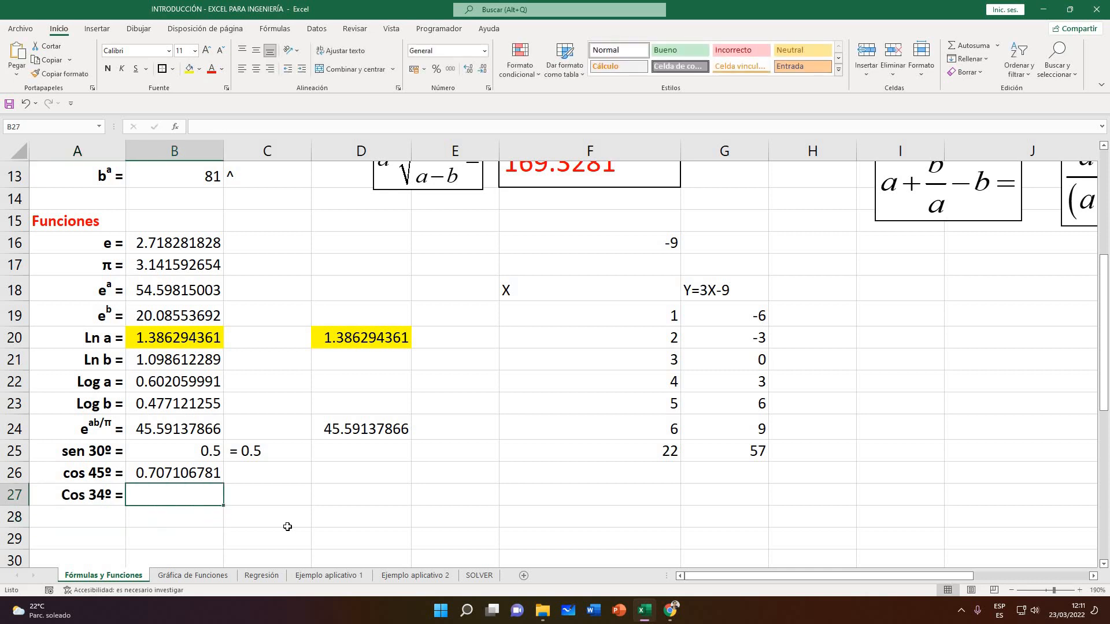
# Enter the formula =COS(34*PI()/180) in B27 for cos 34º
pyautogui.write('=cos')
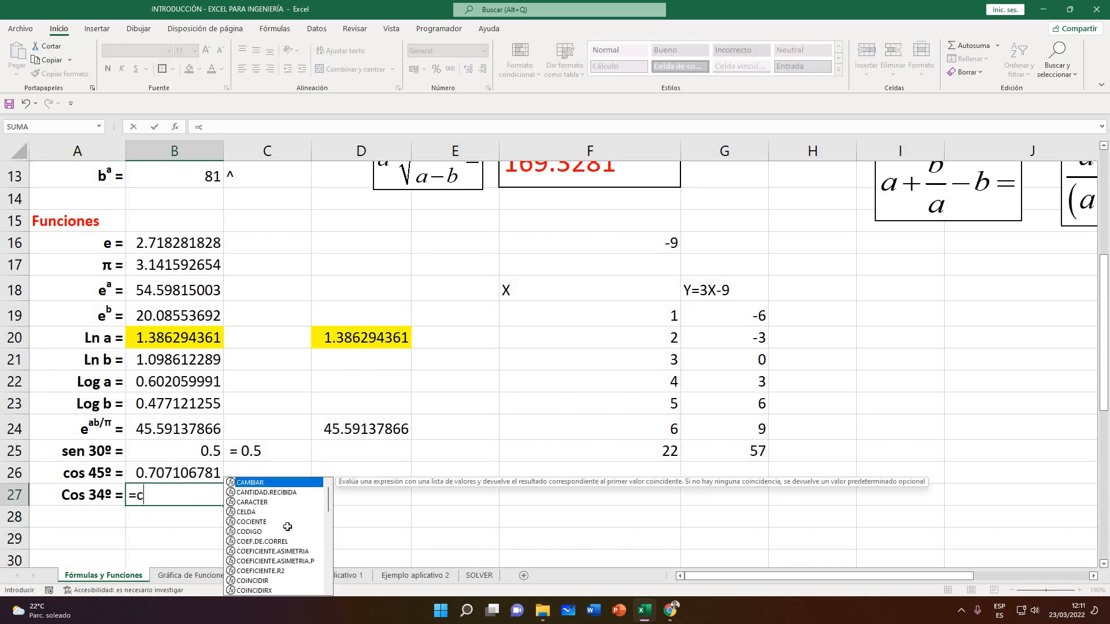
pyautogui.press('BackSpace')
pyautogui.press('BackSpace')
pyautogui.press('BackSpace')
pyautogui.write('COS(')
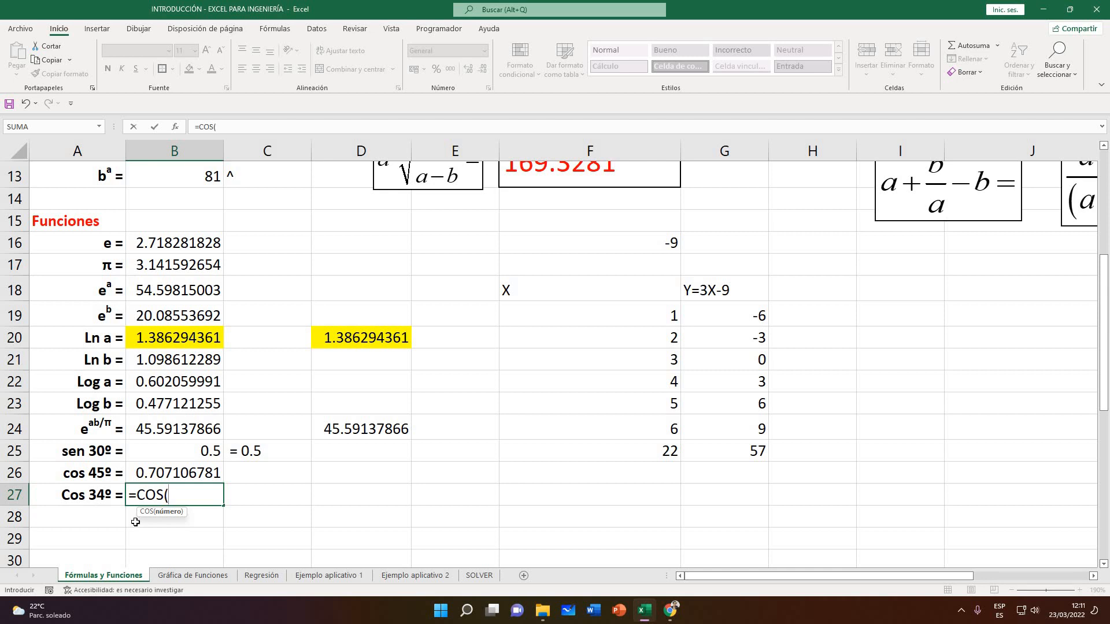
pyautogui.write('34*PI')
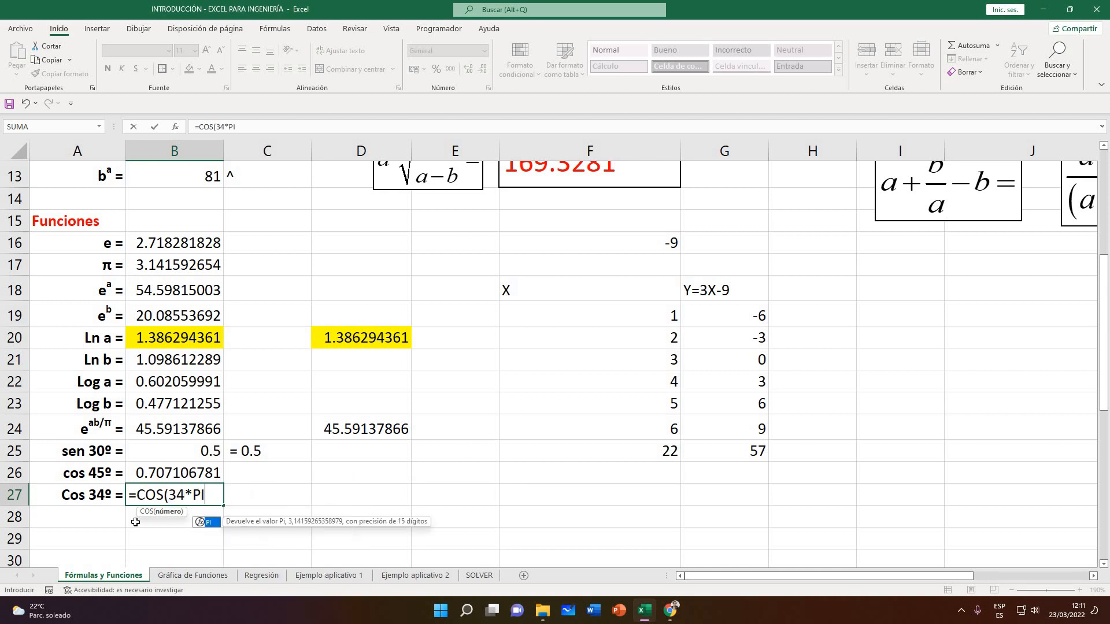
pyautogui.write('()/180)')
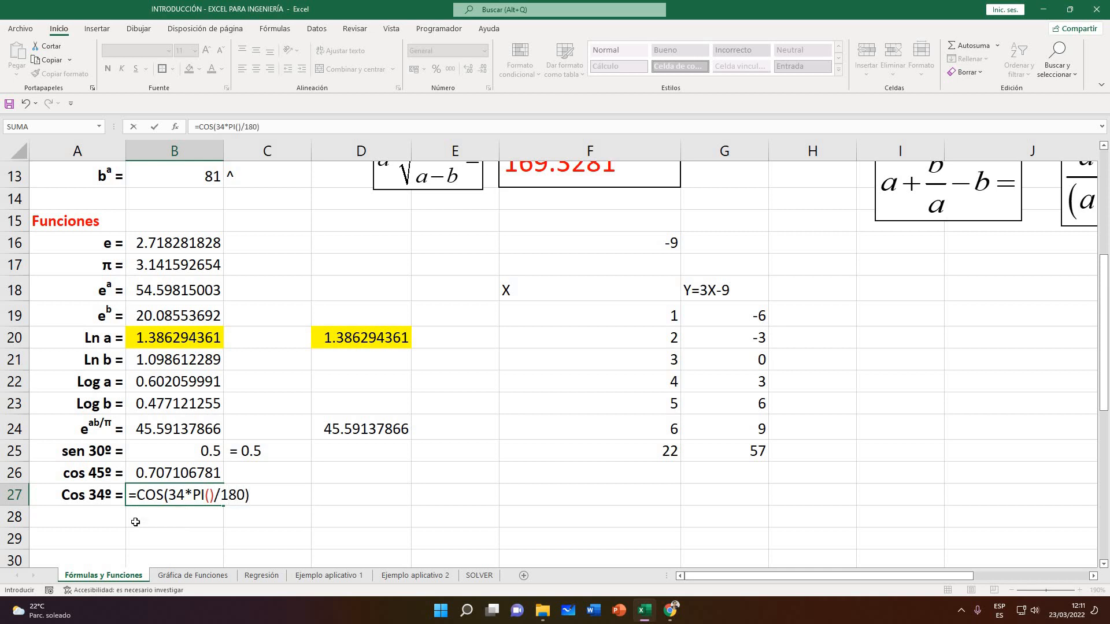
pyautogui.press('Return')
pyautogui.click(155, 493)
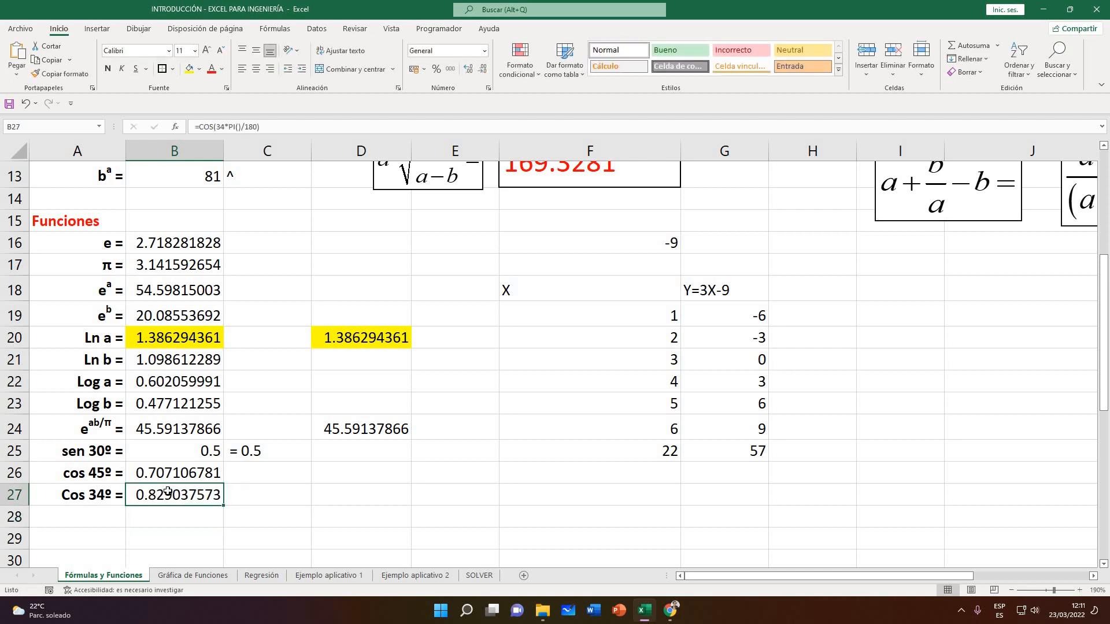
pyautogui.press('Down')
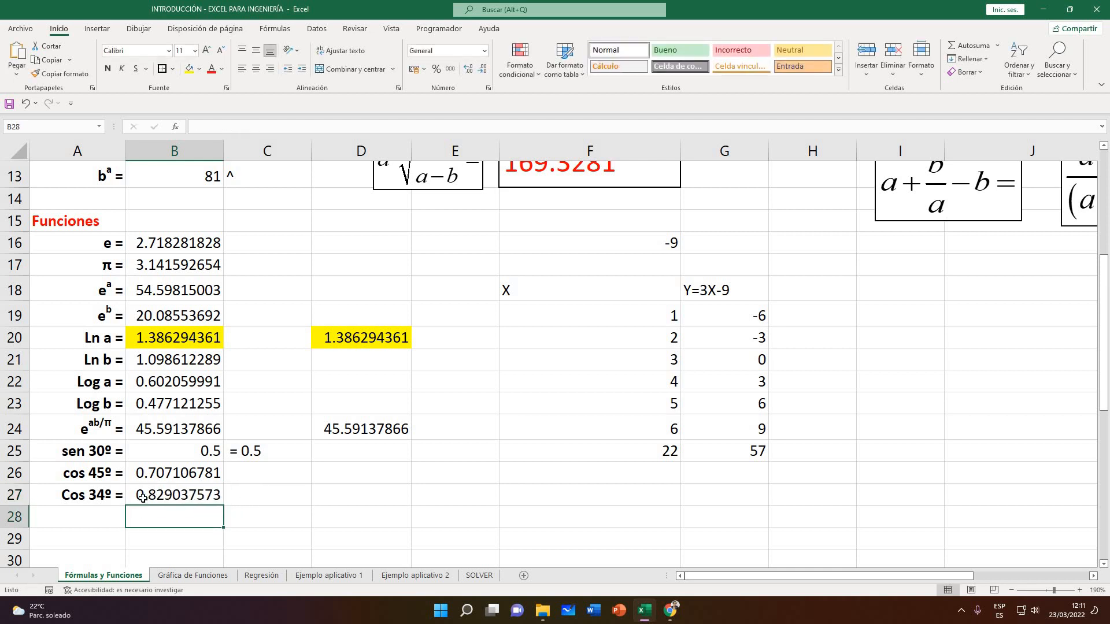
pyautogui.click(146, 495)
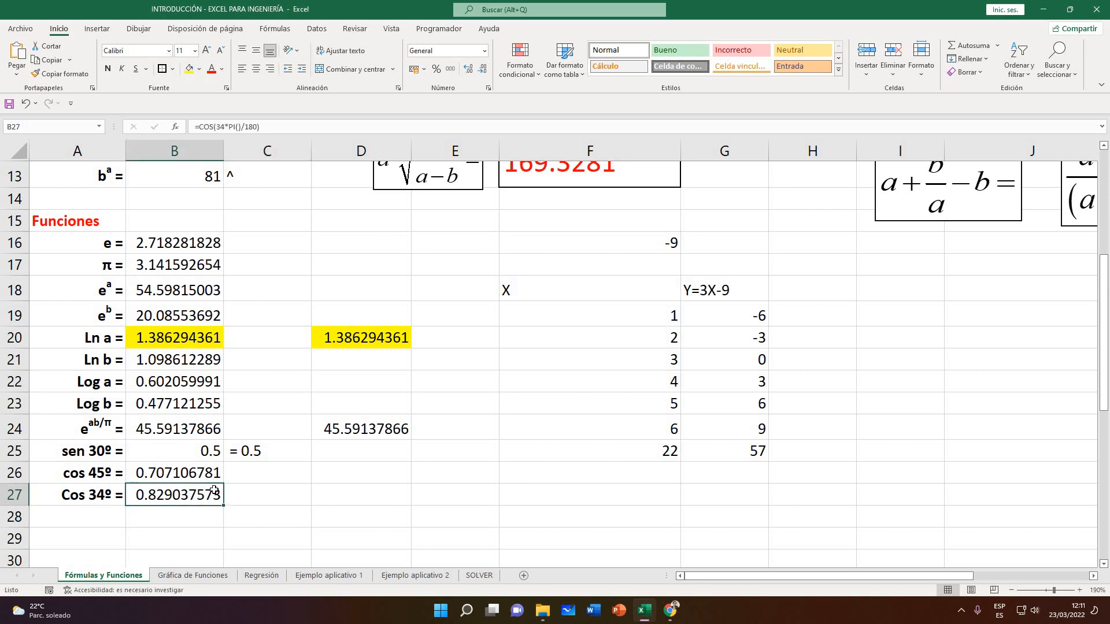
# Review the sen 30º, cos 45º and cos 34º labels in A25:A27 and the cos 34º formula in B27
pyautogui.click(143, 511)
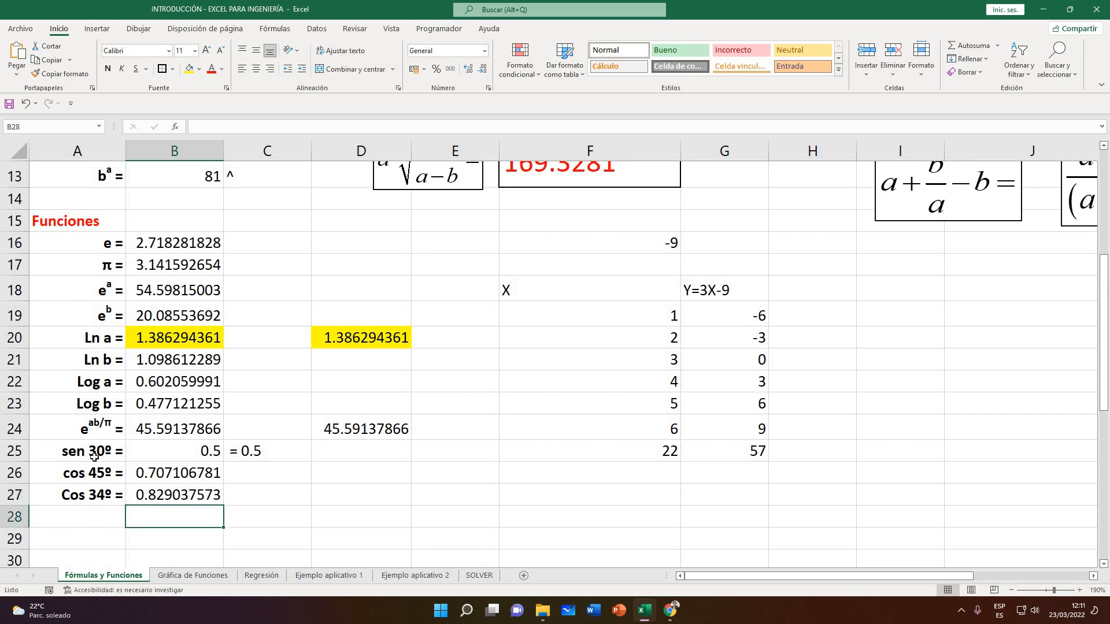
pyautogui.click(105, 477)
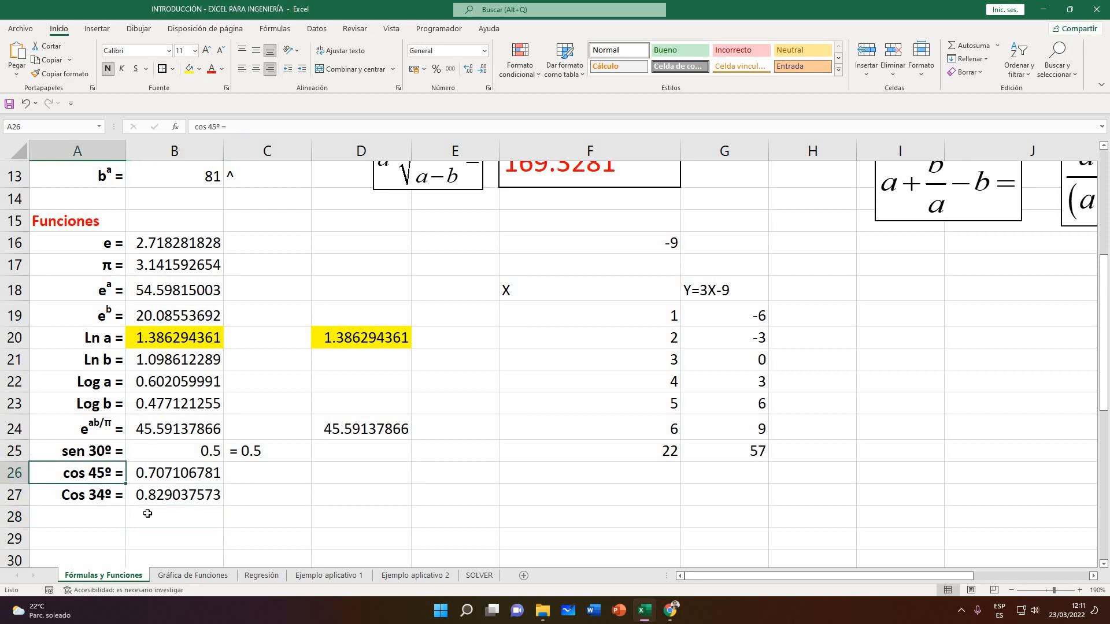
pyautogui.click(144, 502)
pyautogui.moveTo(86, 457); pyautogui.dragTo(90, 474)
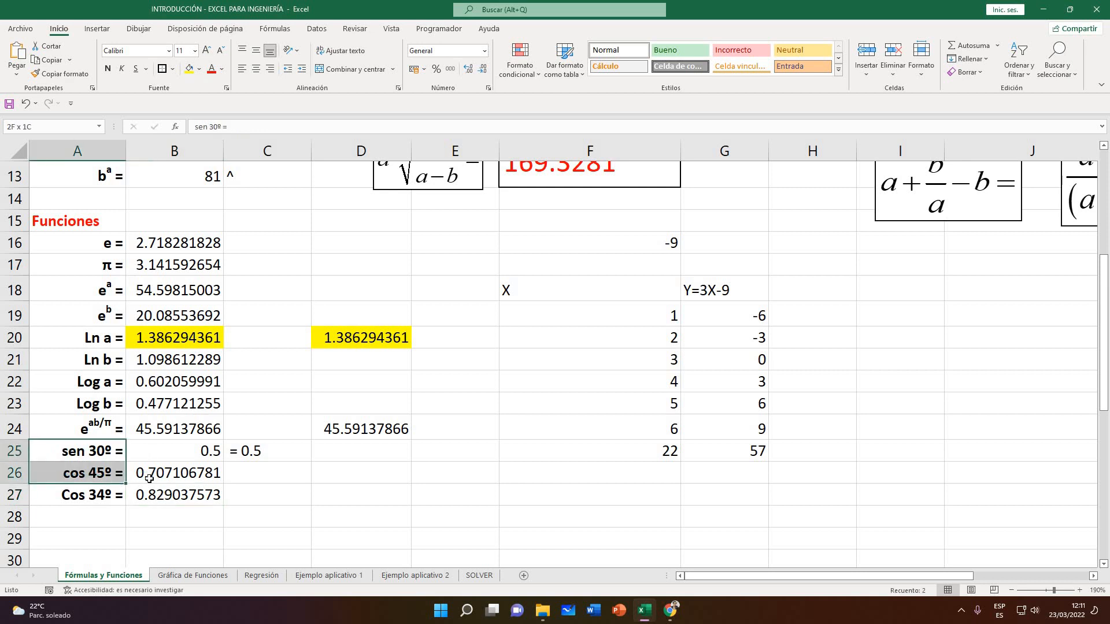
pyautogui.click(104, 452)
pyautogui.click(106, 474)
pyautogui.click(111, 496)
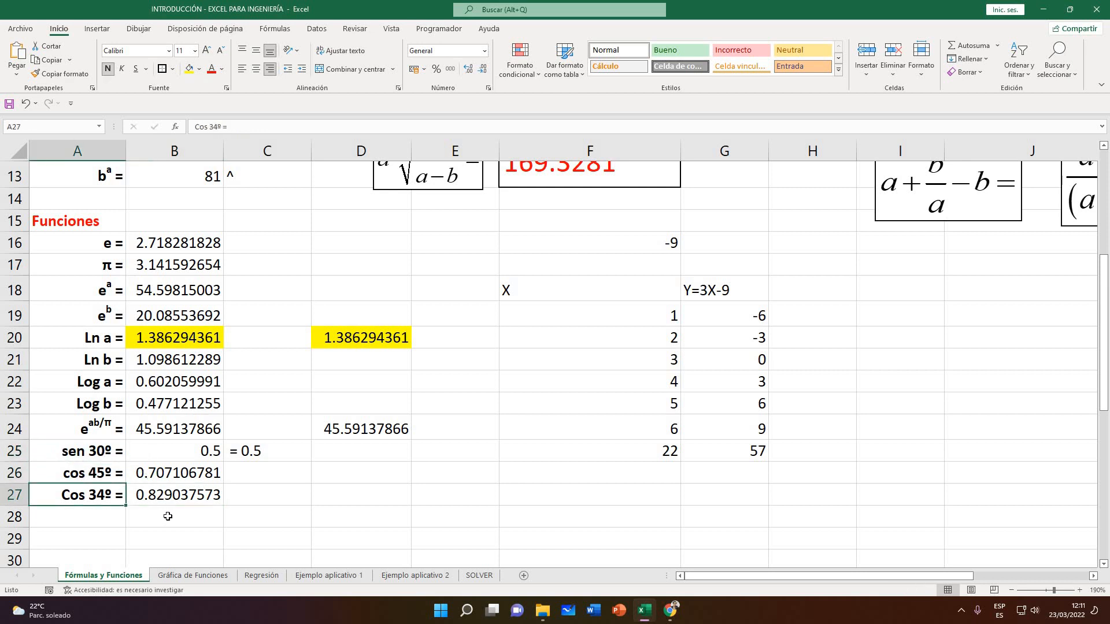
pyautogui.click(99, 534)
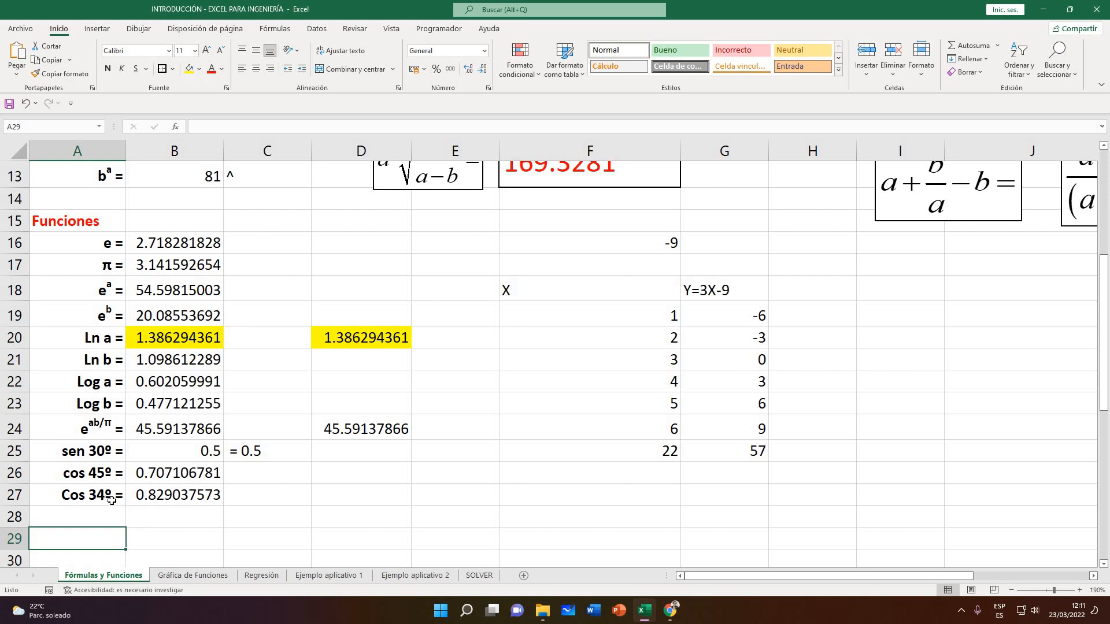
pyautogui.click(178, 499)
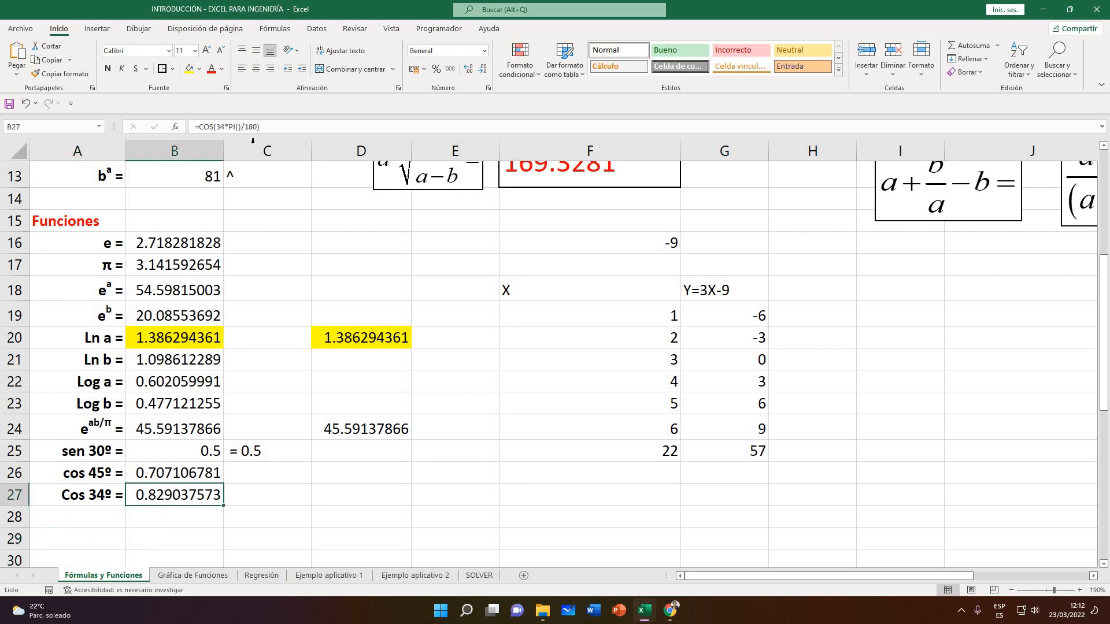
pyautogui.click(108, 501)
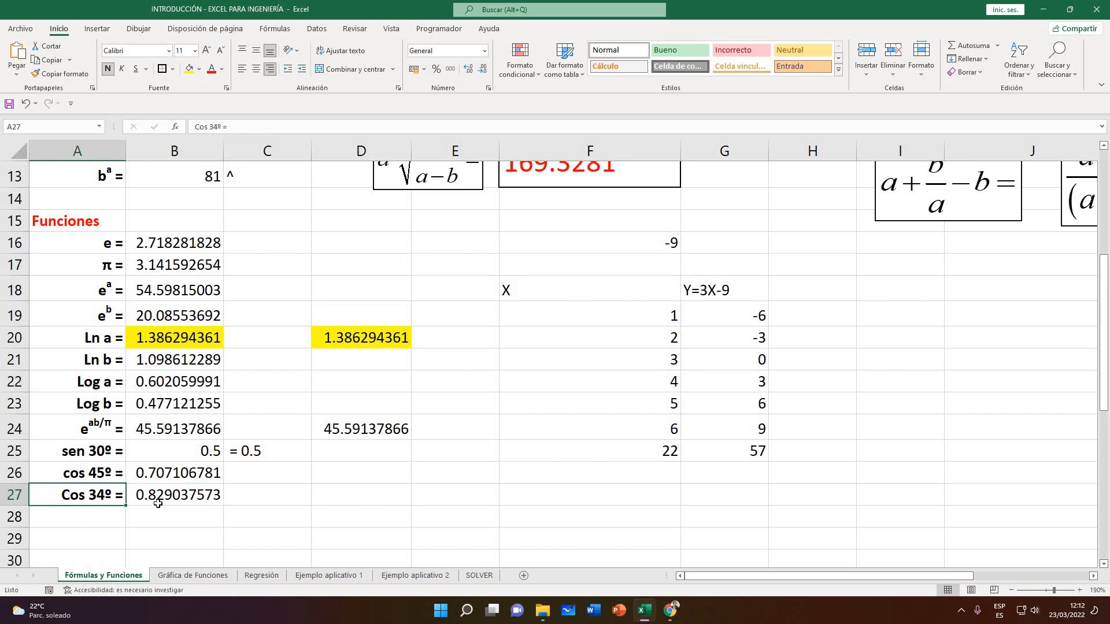
pyautogui.press('Right')
pyautogui.click(175, 514)
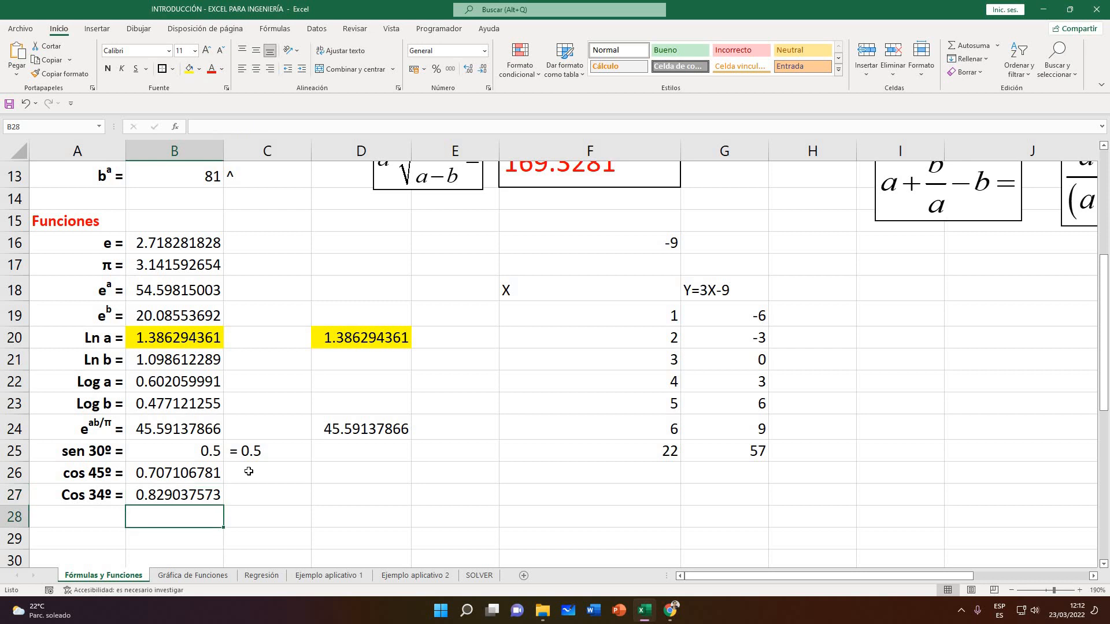
pyautogui.click(117, 501)
pyautogui.click(281, 490)
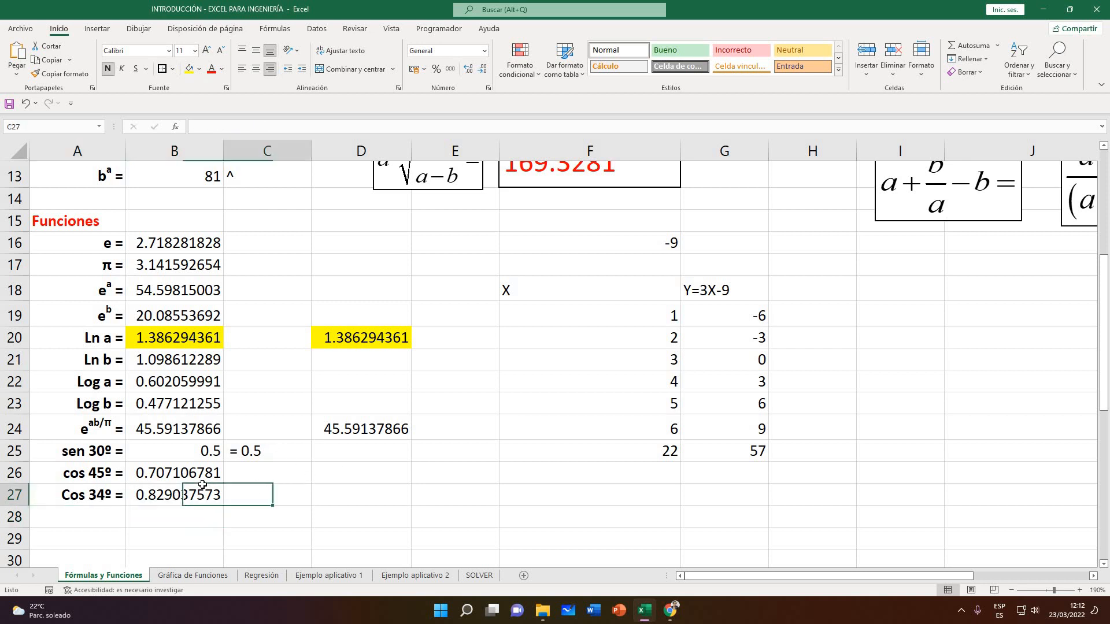
pyautogui.click(185, 516)
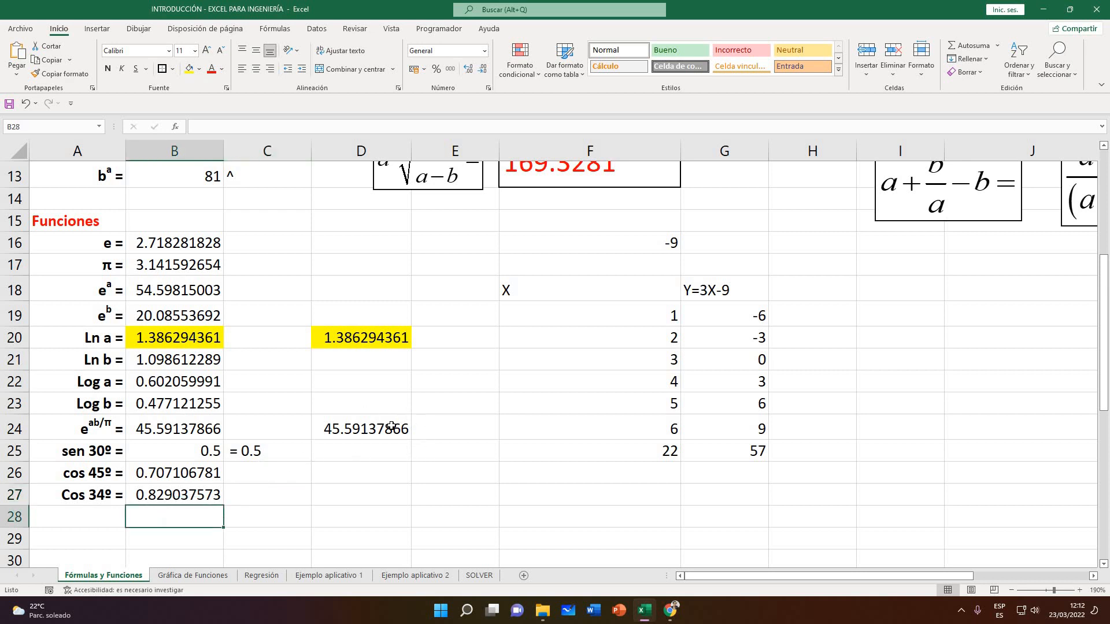
pyautogui.click(443, 455)
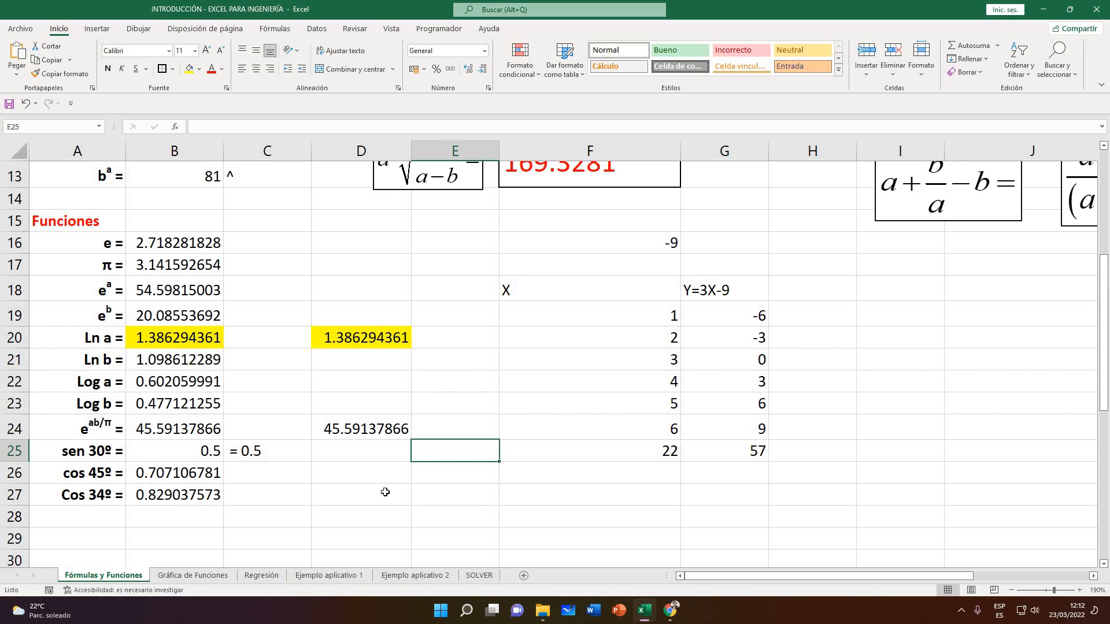
pyautogui.click(364, 494)
# Switch to the Google Meet call to read the students' chat messages, and return to the Excel workbook
pyautogui.moveTo(669, 610)
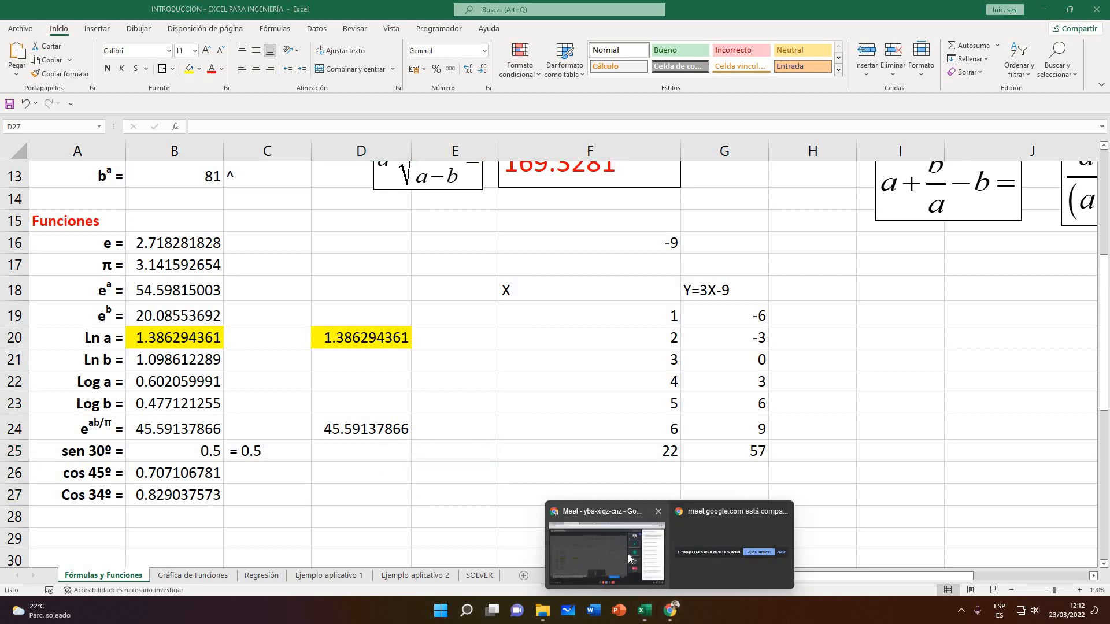
pyautogui.click(630, 558)
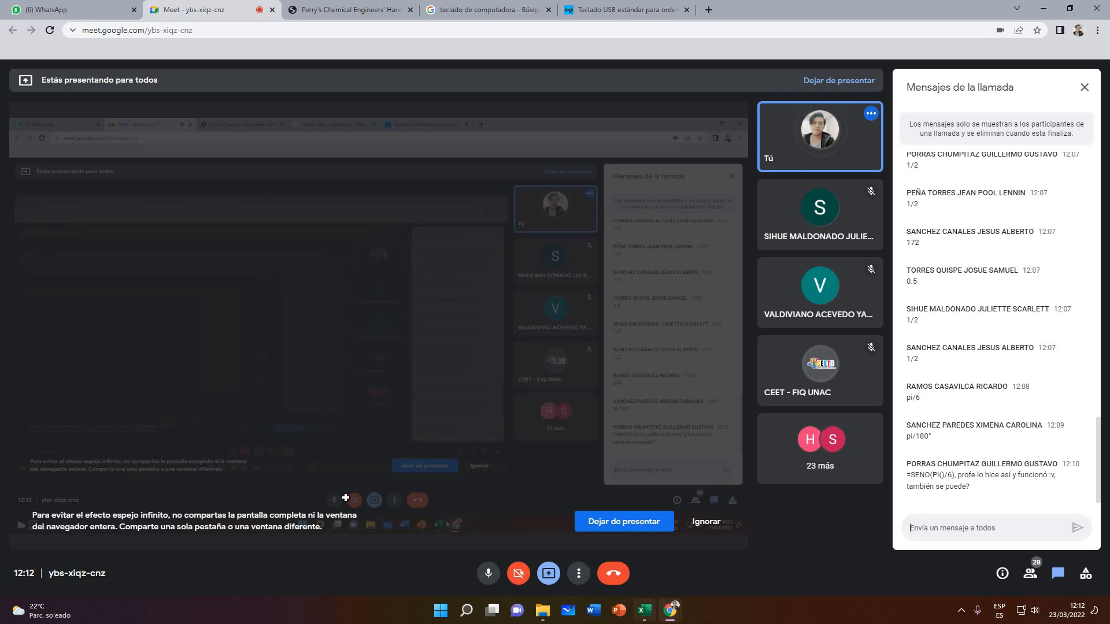
pyautogui.click(645, 610)
# Change the sen 30º formula in B25 to =SENO(PI()/6)
pyautogui.click(165, 434)
pyautogui.click(167, 454)
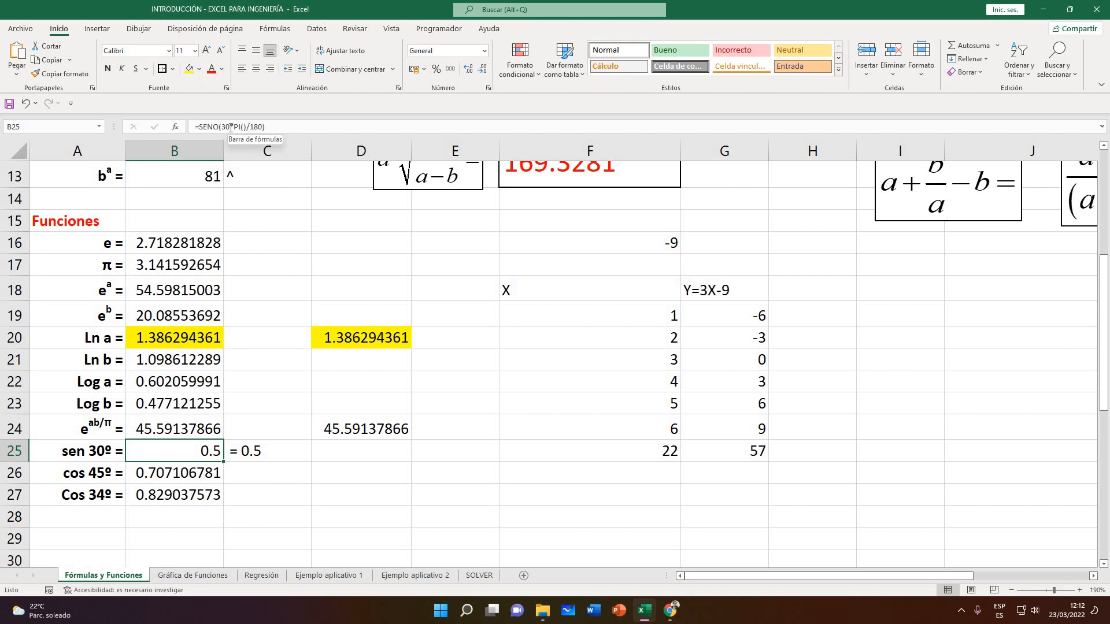
pyautogui.click(231, 128)
pyautogui.press('BackSpace')
pyautogui.press('BackSpace')
pyautogui.press('BackSpace')
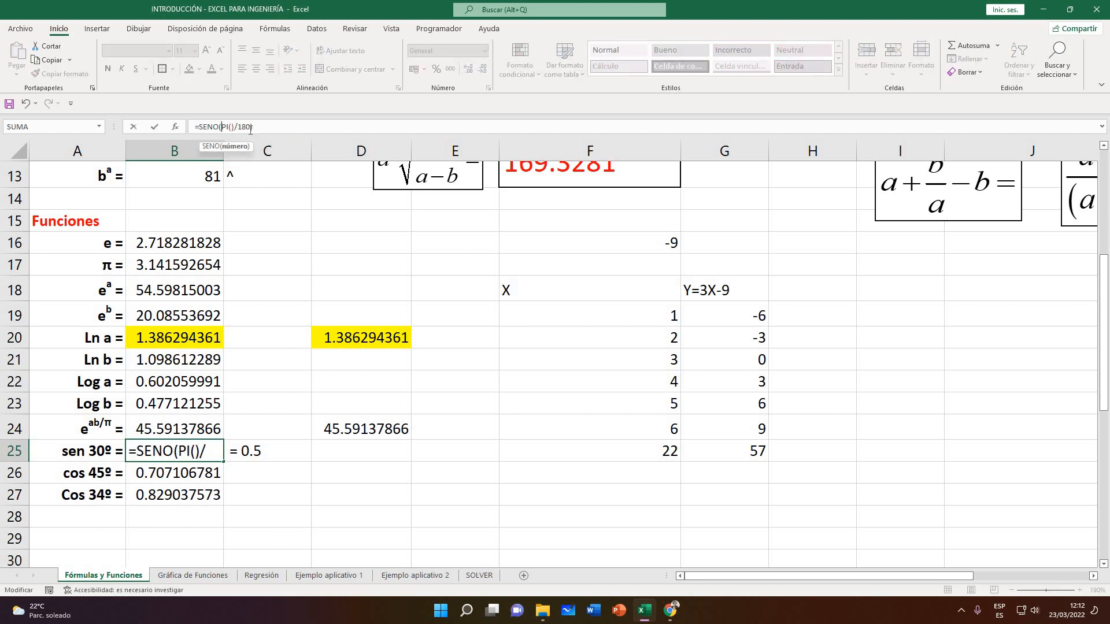
pyautogui.doubleClick(240, 127)
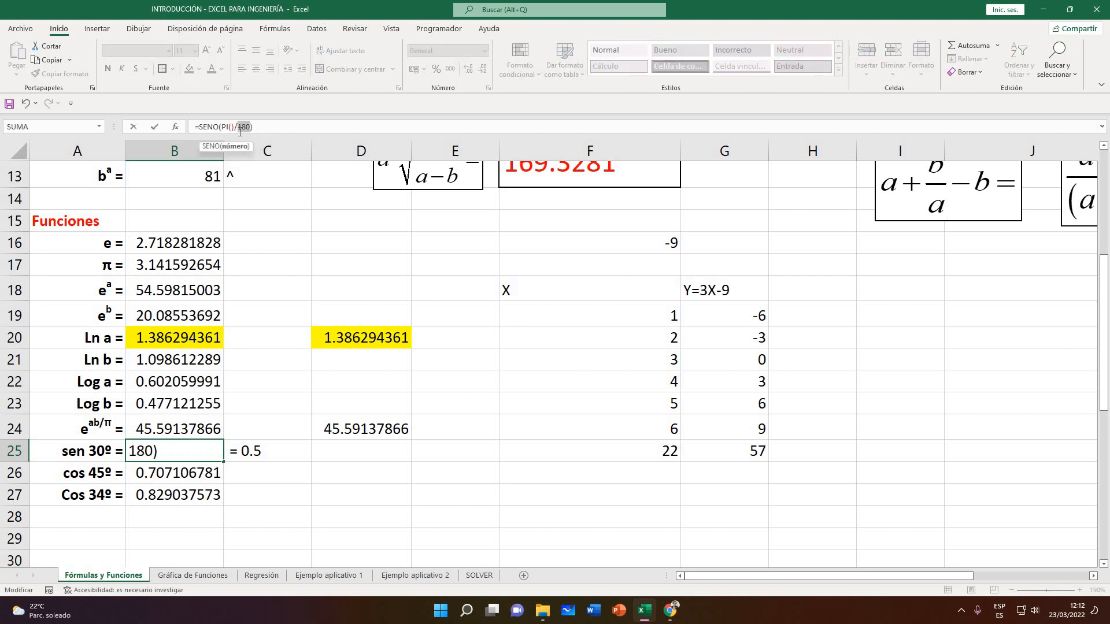
pyautogui.write('6')
pyautogui.press('Return')
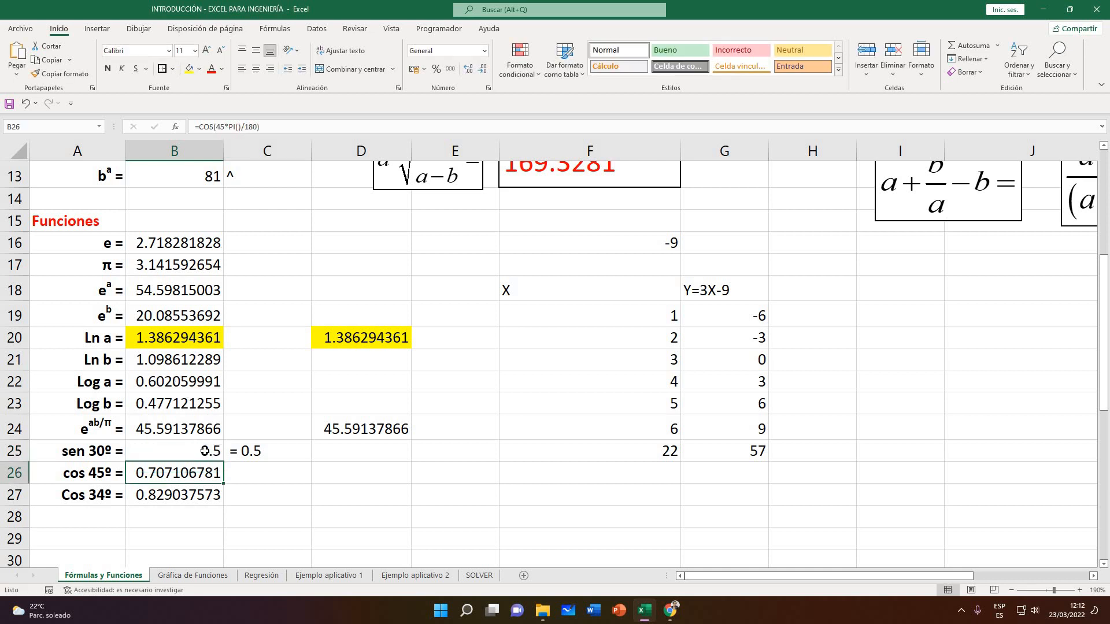
pyautogui.click(205, 451)
# Examine the PI()/180 conversion factor in the cos 45º formula in B26 and the cos 34º formula in B27
pyautogui.click(196, 473)
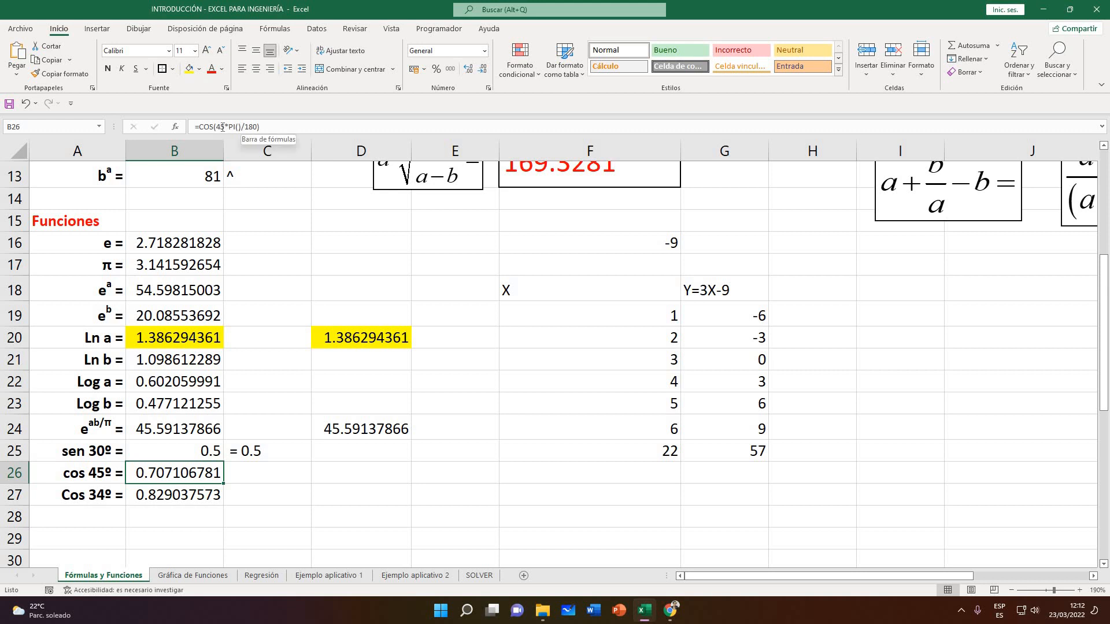
pyautogui.moveTo(230, 126); pyautogui.dragTo(257, 158)
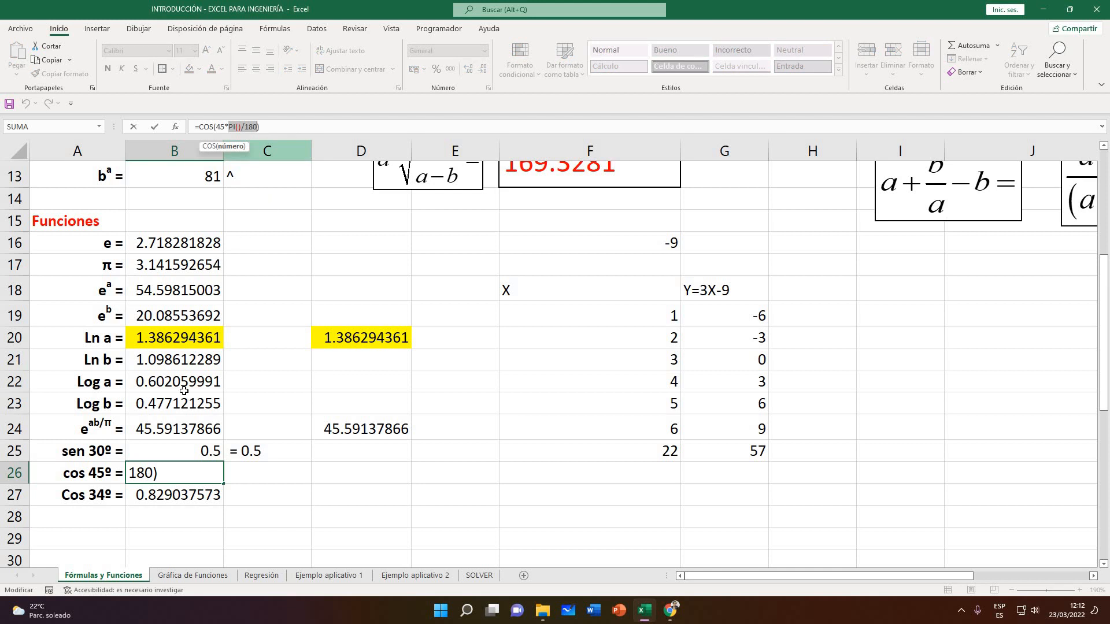
pyautogui.press('Return')
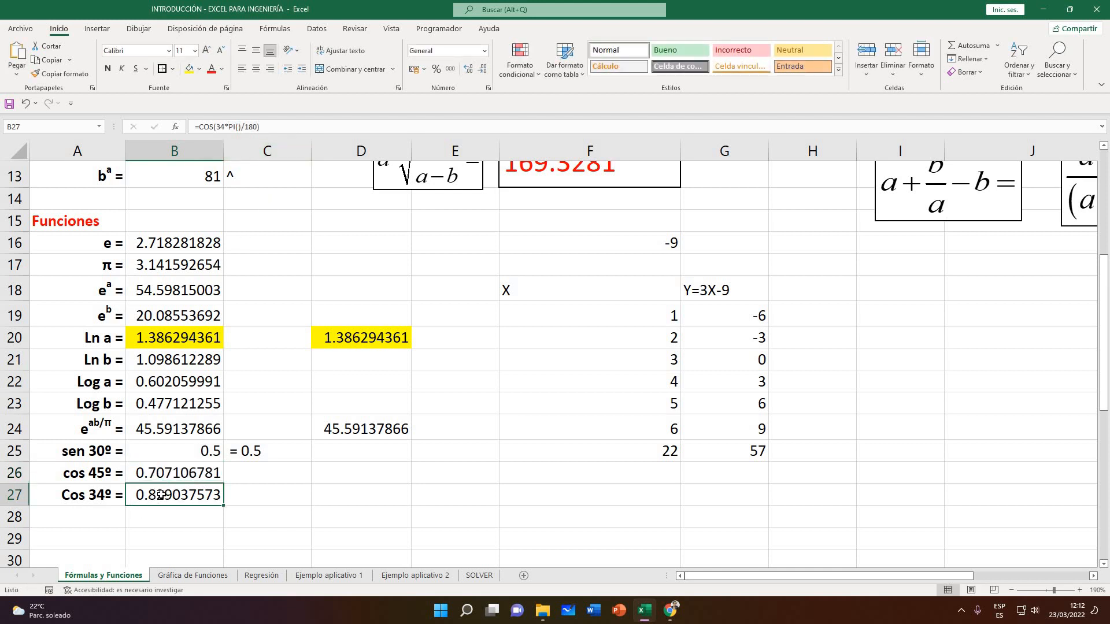
pyautogui.click(96, 498)
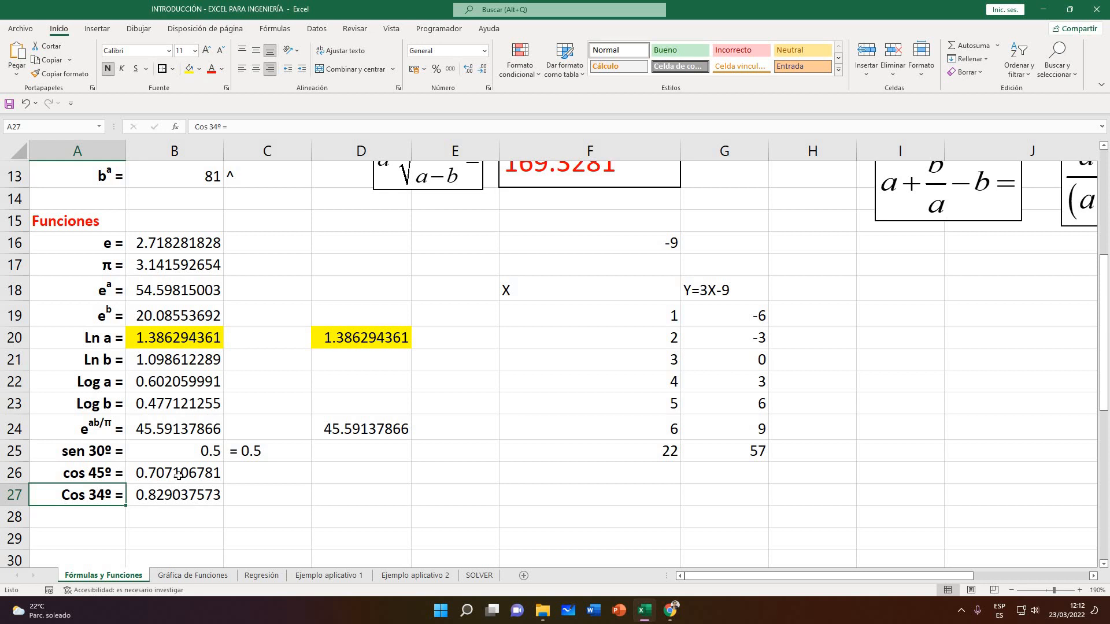
pyautogui.press('Up')
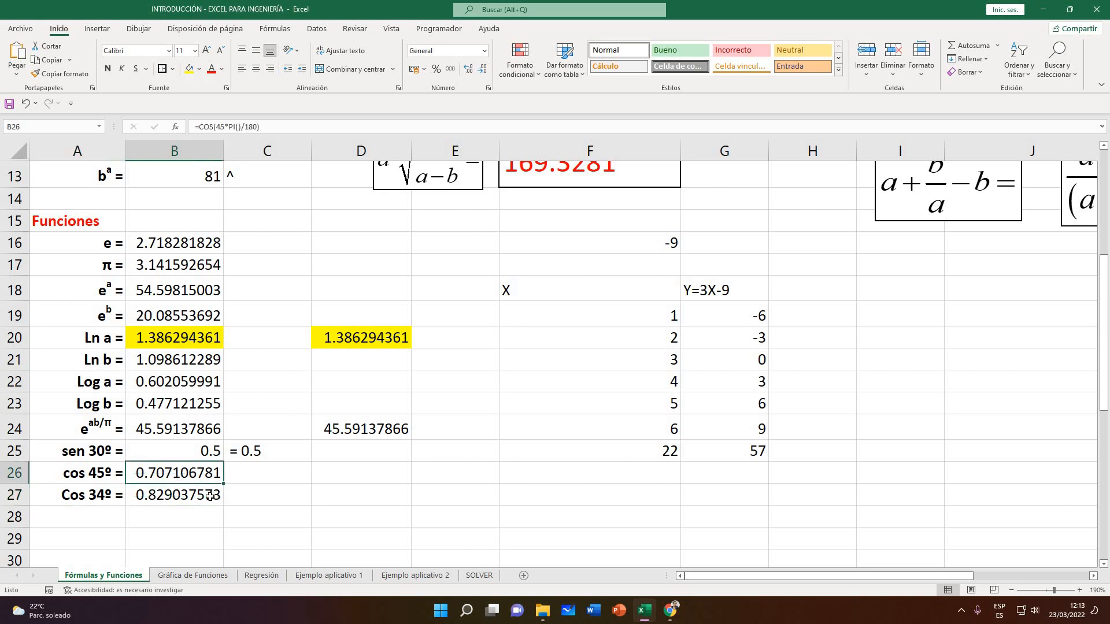
pyautogui.click(103, 495)
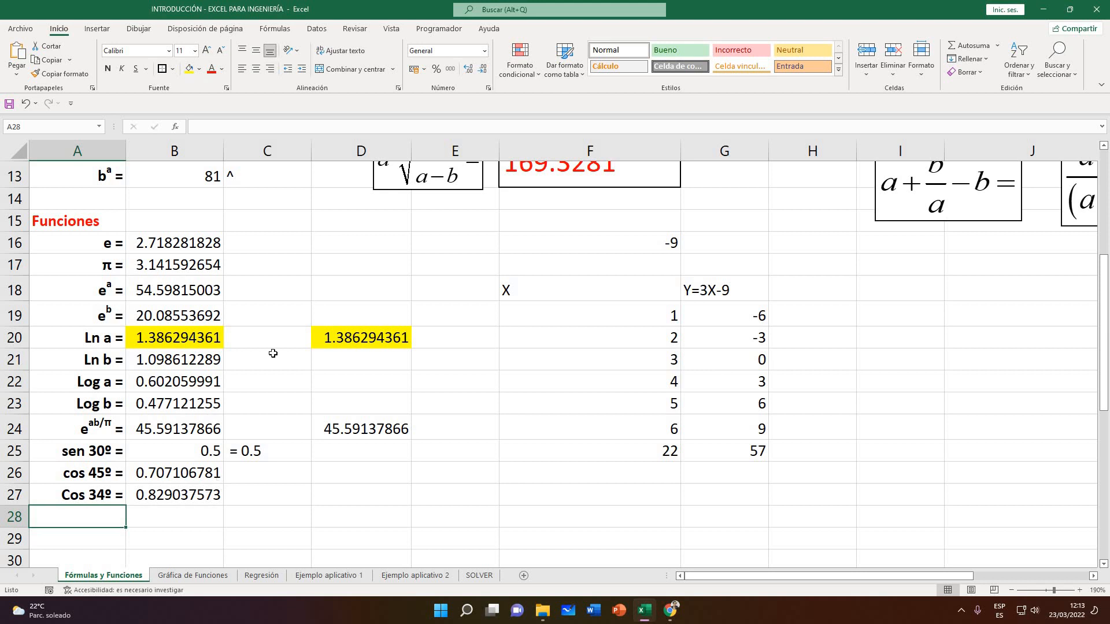
pyautogui.press('Right')
pyautogui.moveTo(256, 127); pyautogui.dragTo(229, 127)
pyautogui.press('Return')
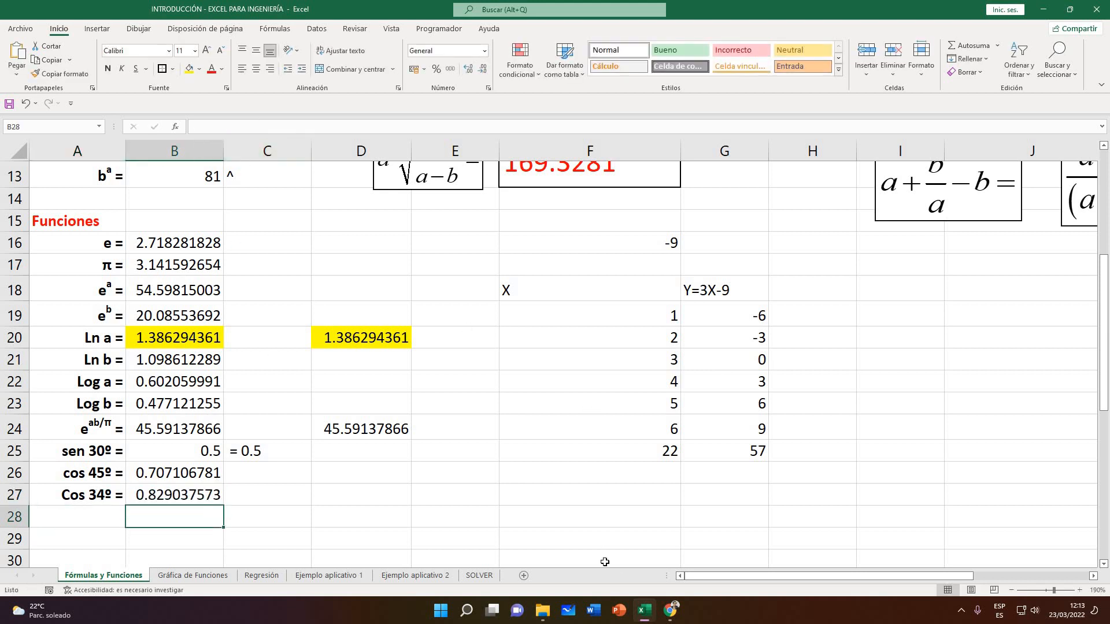
# Save the INTRODUCCIÓN - EXCEL PARA INGENIERÍA workbook
pyautogui.click(313, 517)
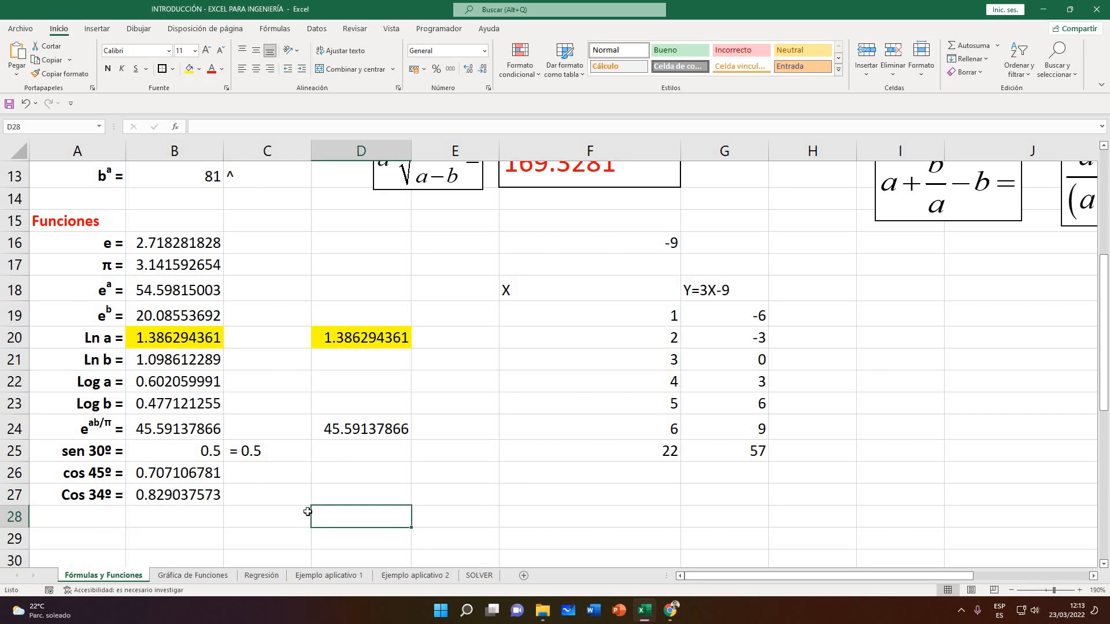
pyautogui.click(9, 104)
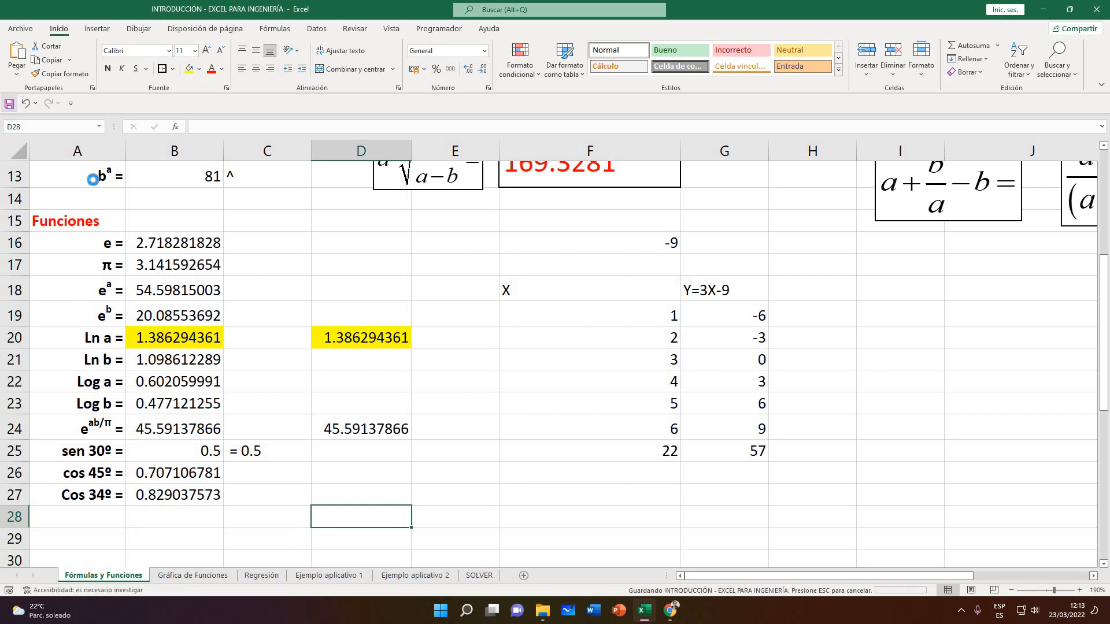
pyautogui.click(492, 420)
# Look over the formulas and functions worksheet and open the Gráfica de Funciones worksheet
pyautogui.scroll(4, 500, 420)
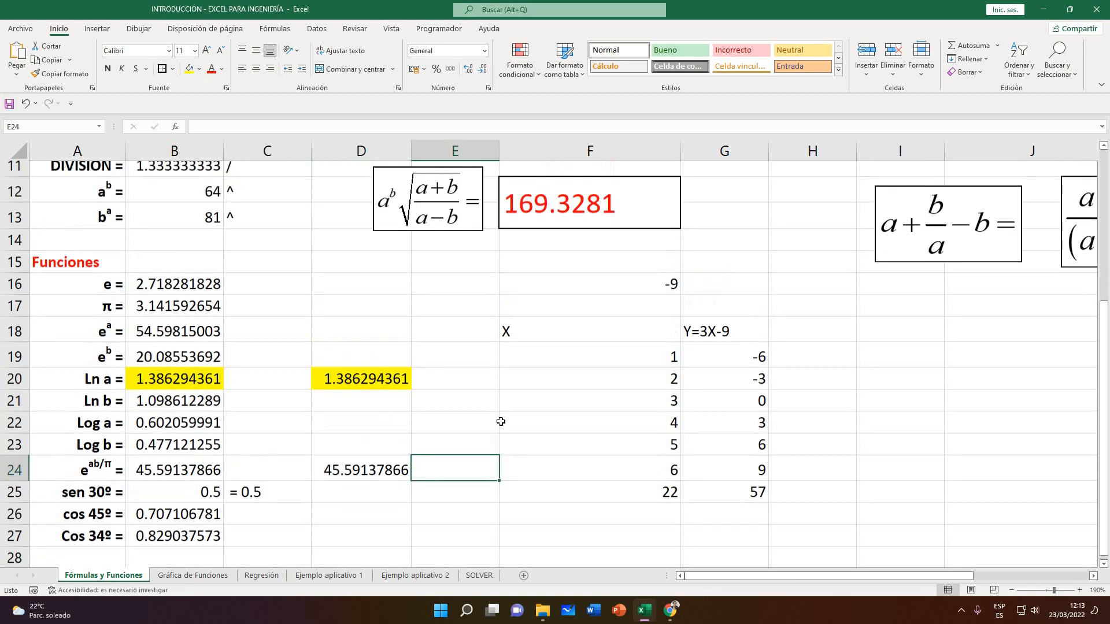
pyautogui.scroll(-4, 549, 431)
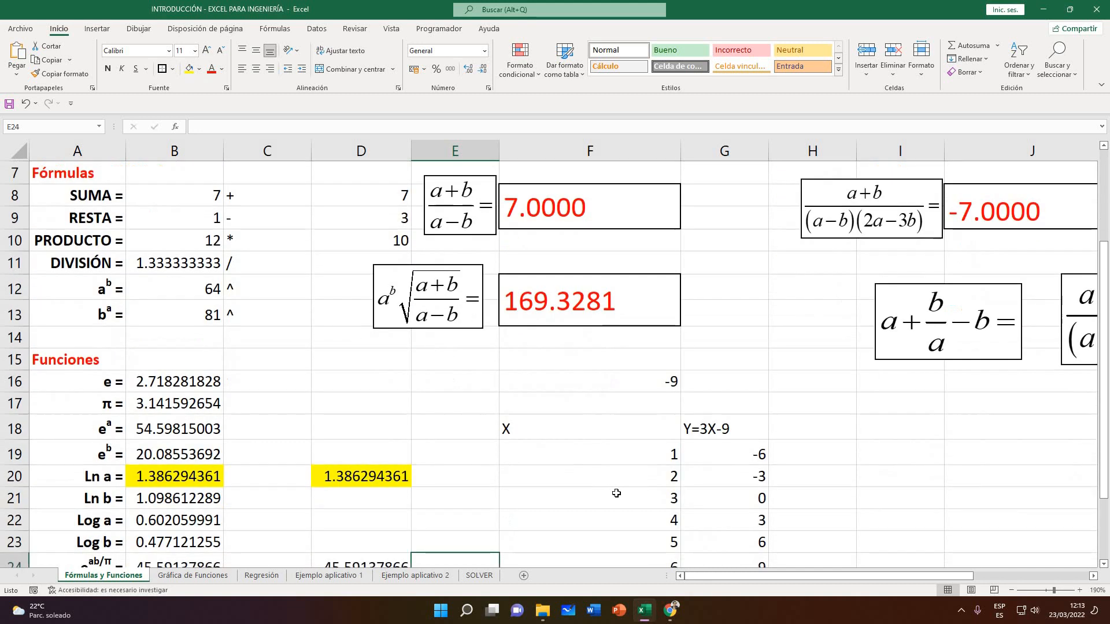
pyautogui.scroll(-1, 270, 561)
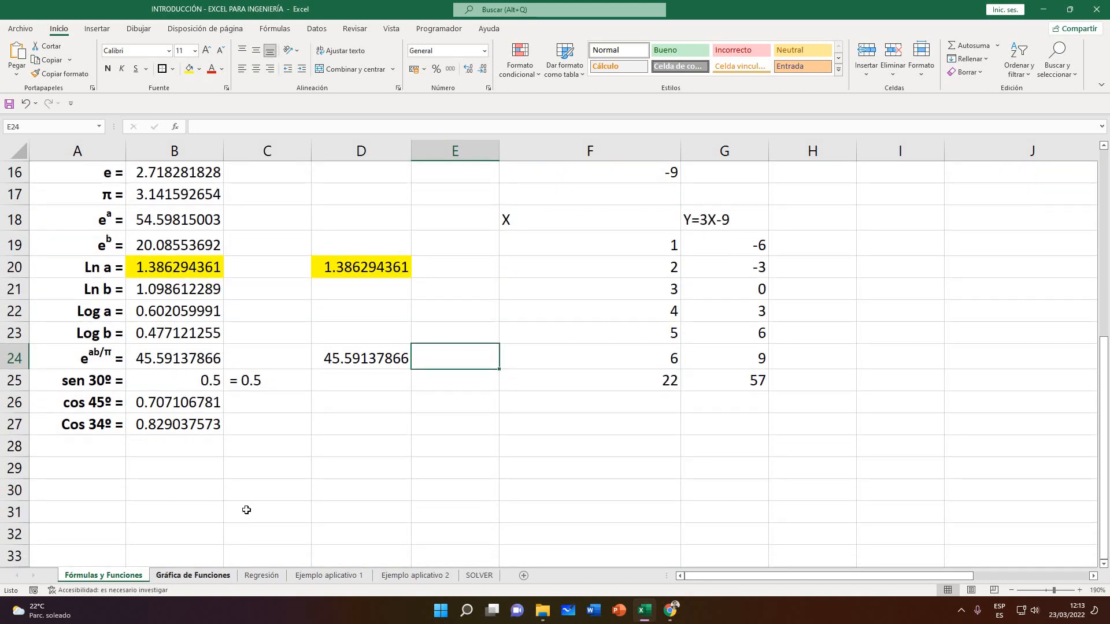
pyautogui.scroll(5, 251, 503)
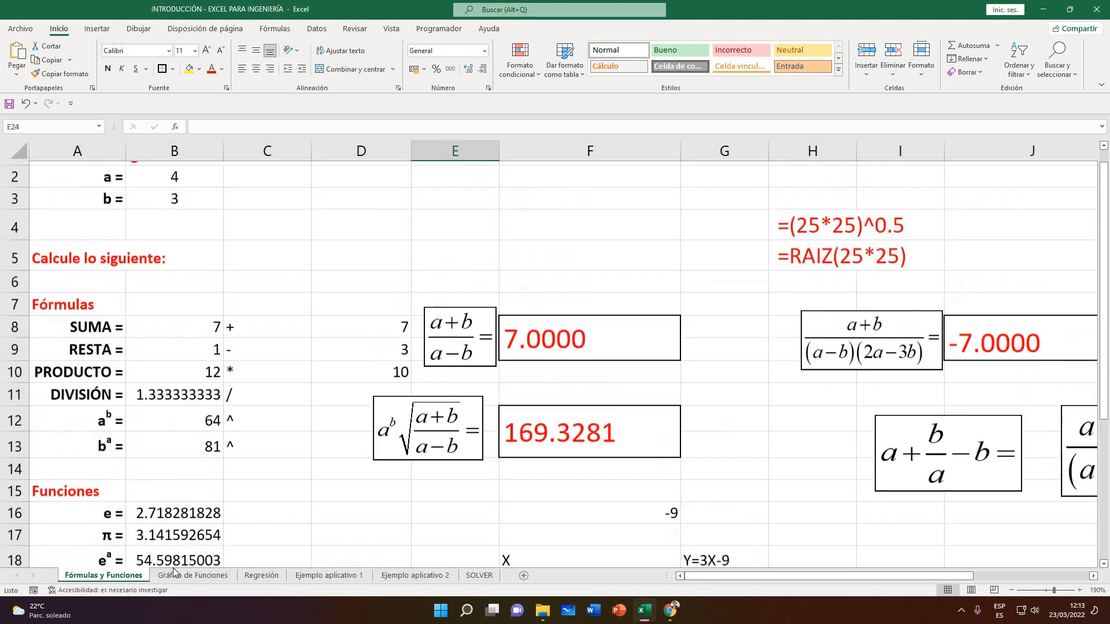
pyautogui.click(175, 576)
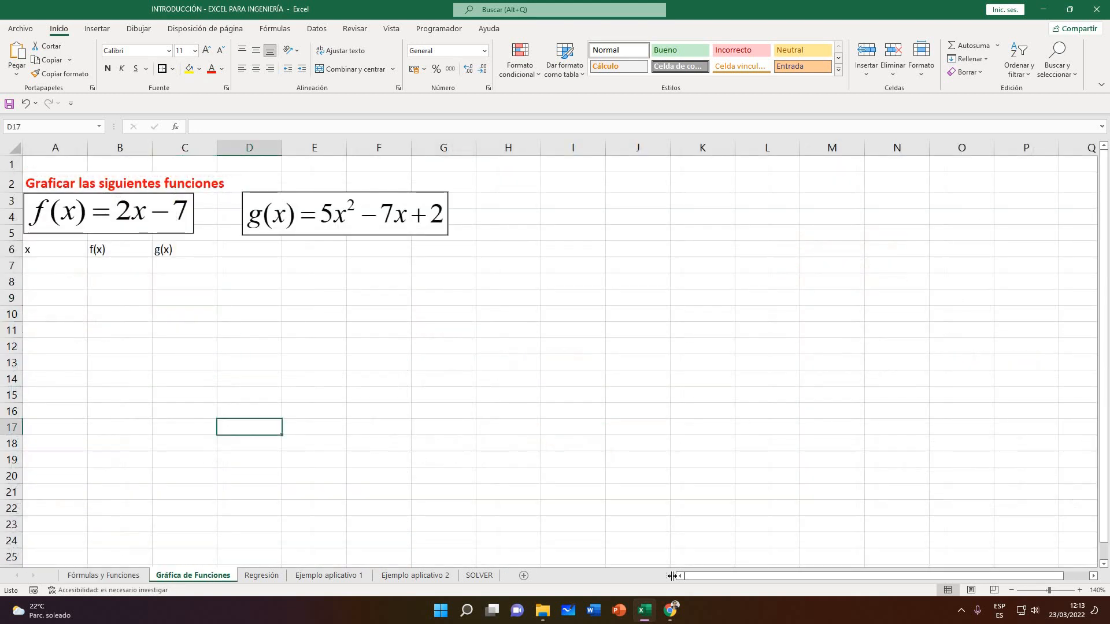
# Switch to the Google Meet call and check its chat for new student messages
pyautogui.moveTo(674, 611)
pyautogui.click(609, 538)
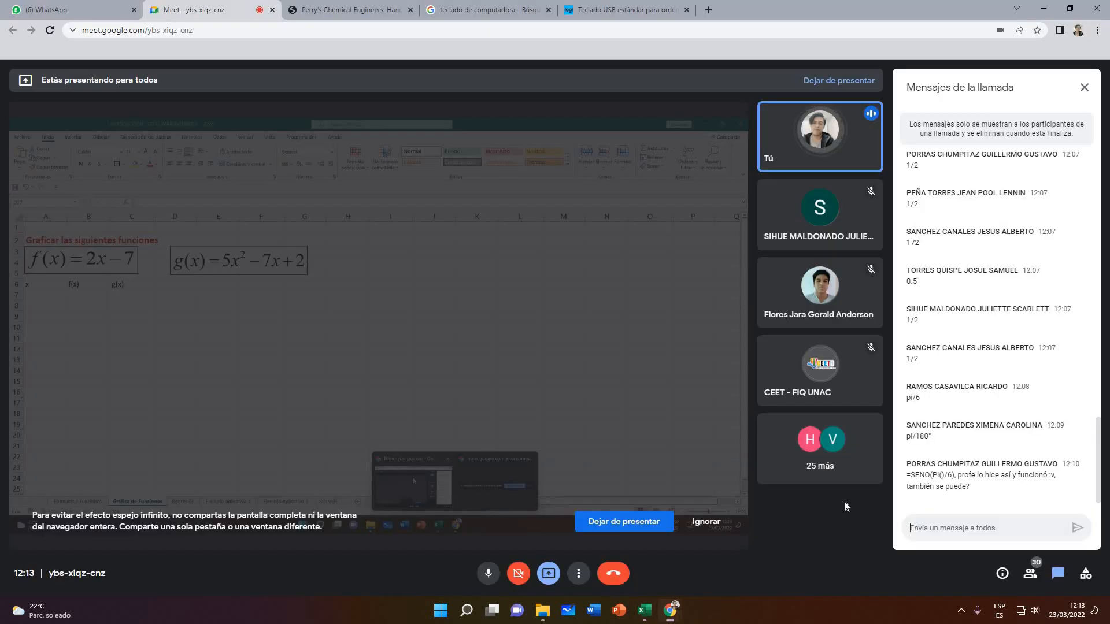
pyautogui.scroll(1, 963, 447)
pyautogui.scroll(-1, 962, 449)
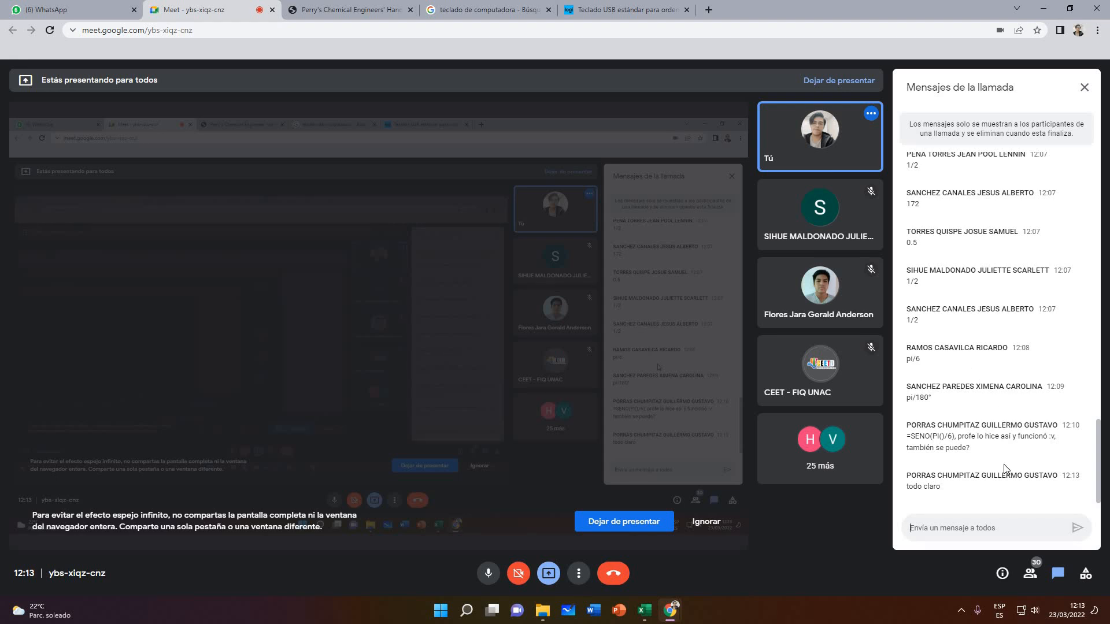
# Find the Bloc de notas application and open a new blank note over the call
pyautogui.click(475, 609)
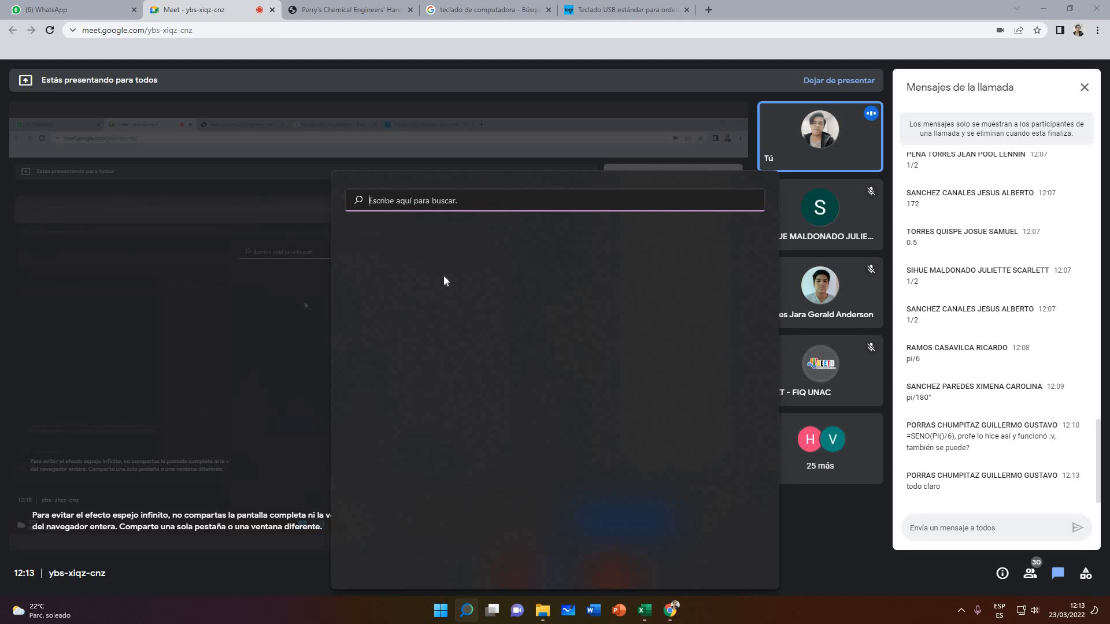
pyautogui.write('BLOC DE notas')
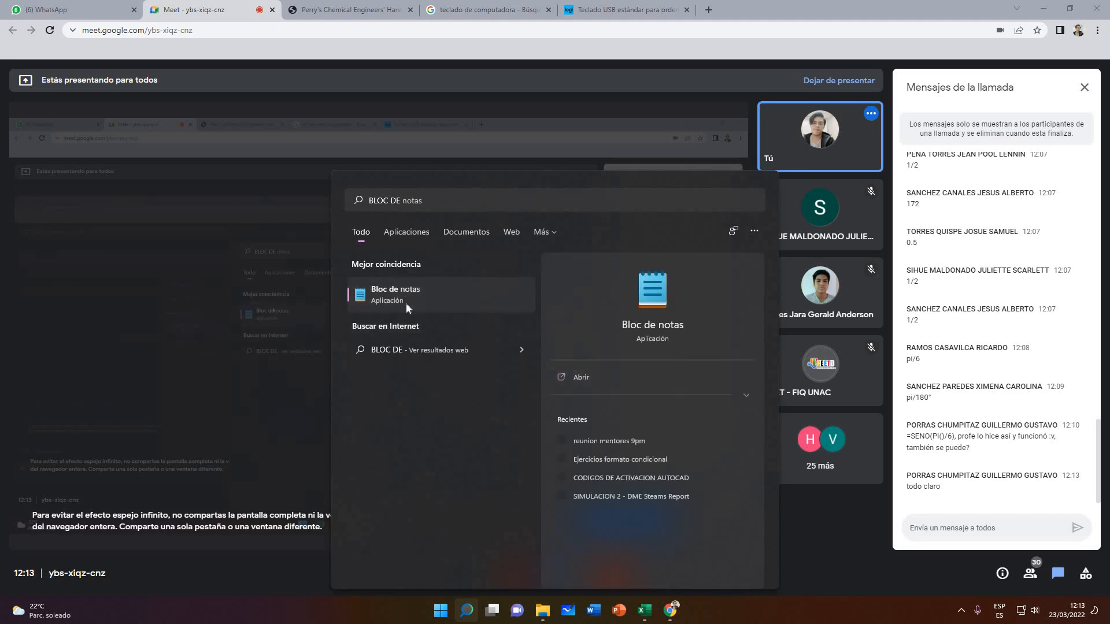
pyautogui.click(405, 303)
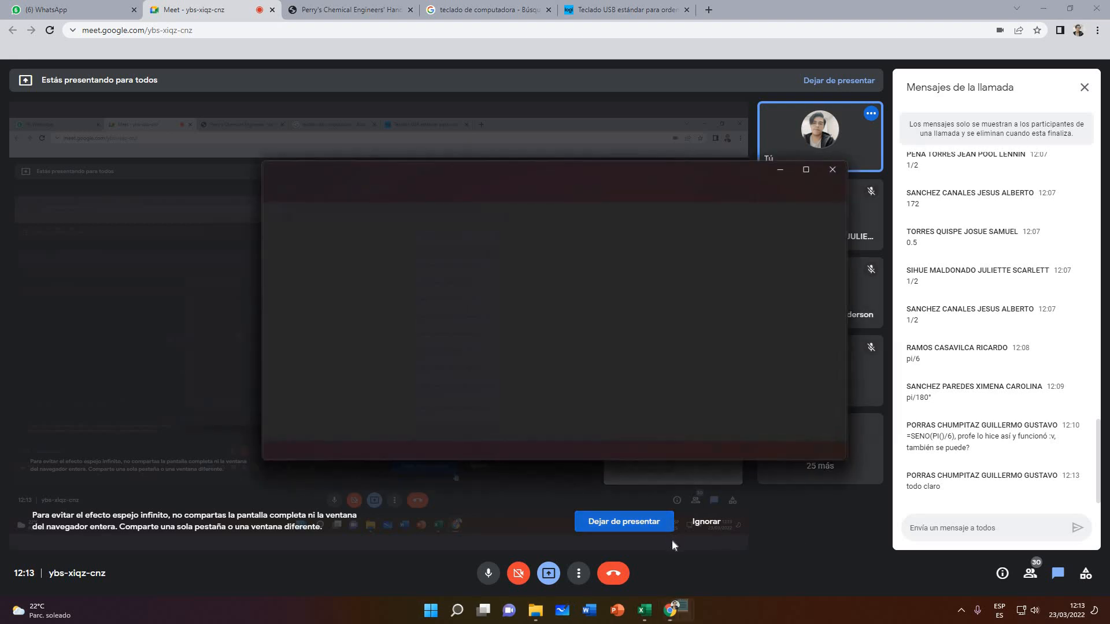
# Review the earlier chat messages and list two participating students' surnames in the note, marked with one and three asterisks
pyautogui.scroll(5, 974, 395)
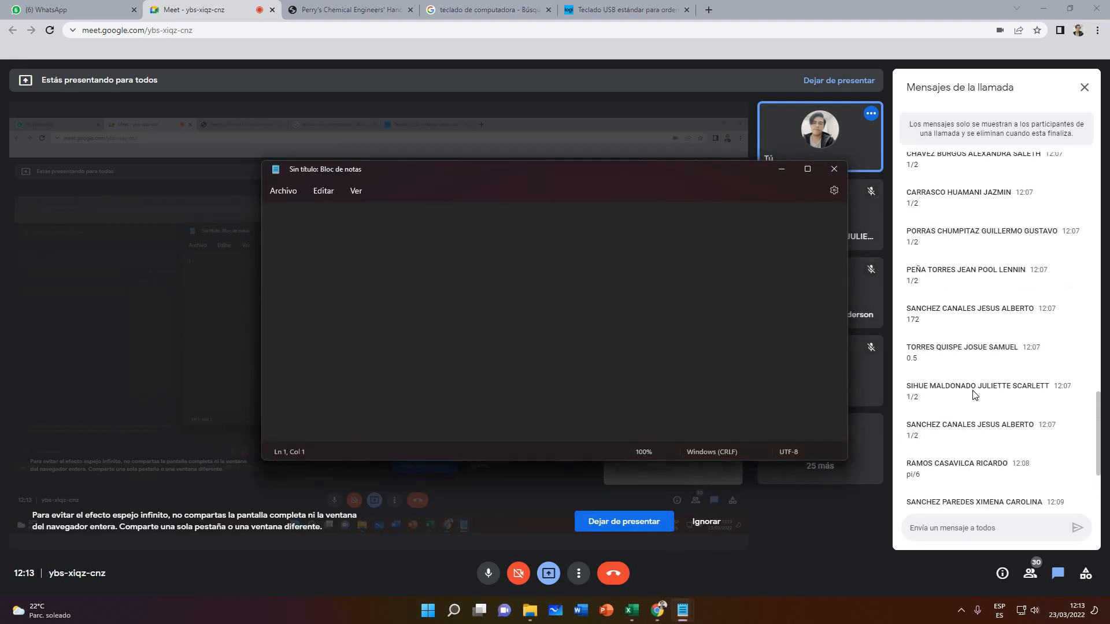
pyautogui.scroll(2, 979, 395)
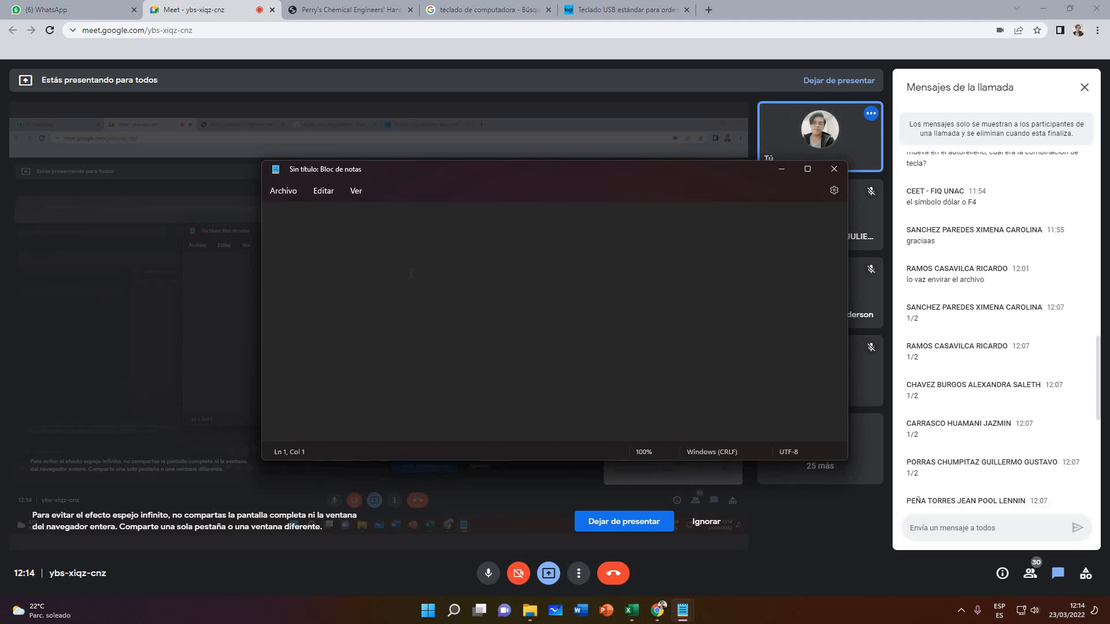
pyautogui.write('Sanchez *')
pyautogui.press('Return')
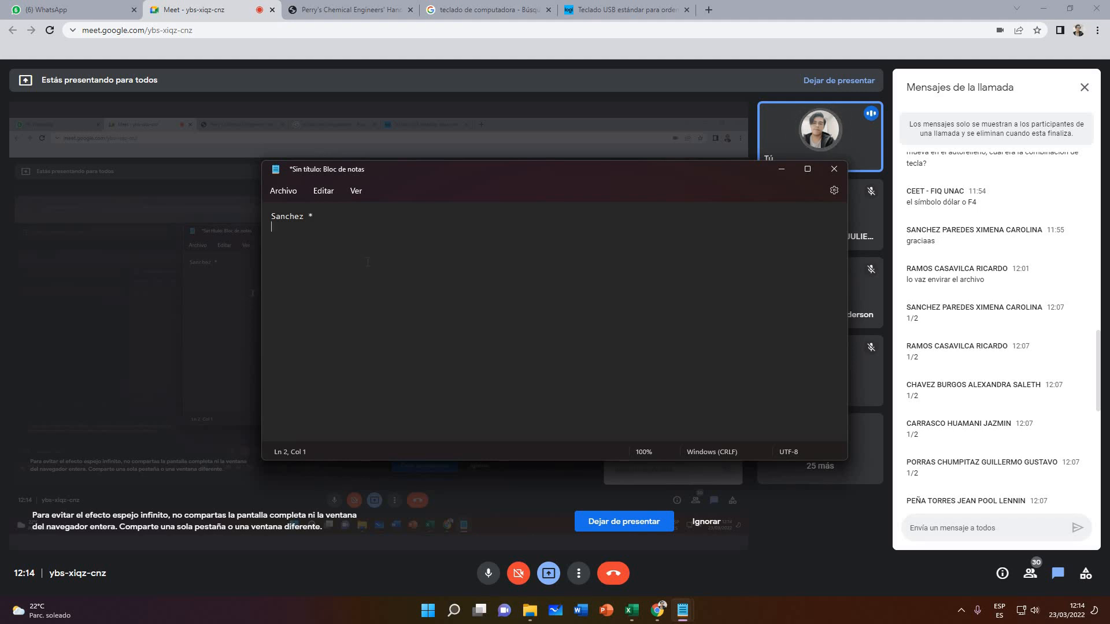
pyautogui.write('Ramos ***')
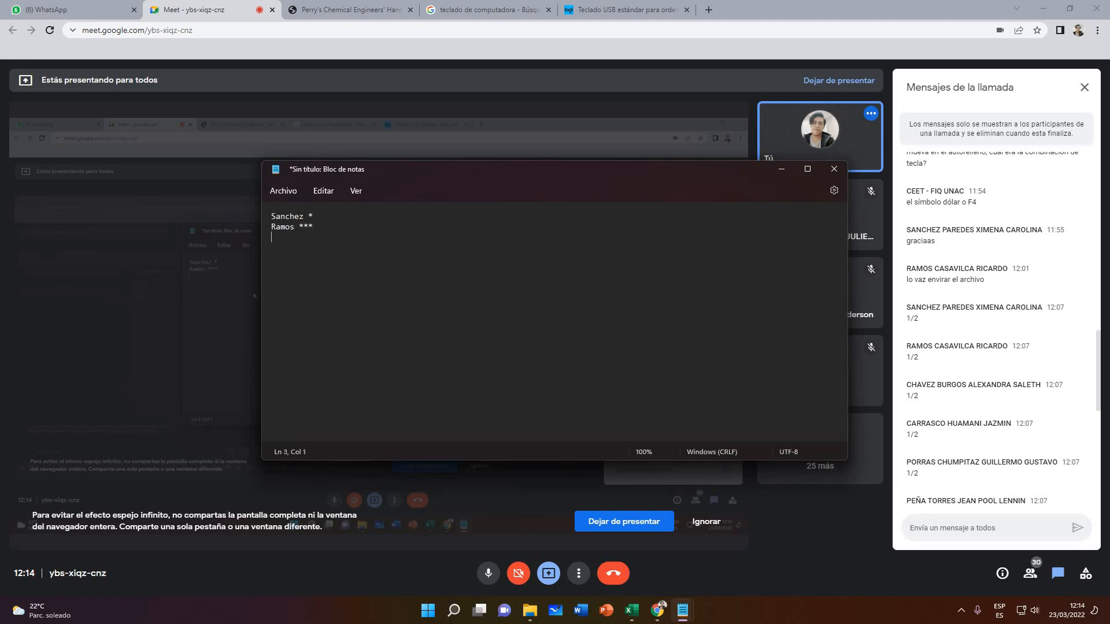
# Check the latest chat messages, add a second asterisk to the first student and write a third student's surname below the list
pyautogui.scroll(-3, 995, 388)
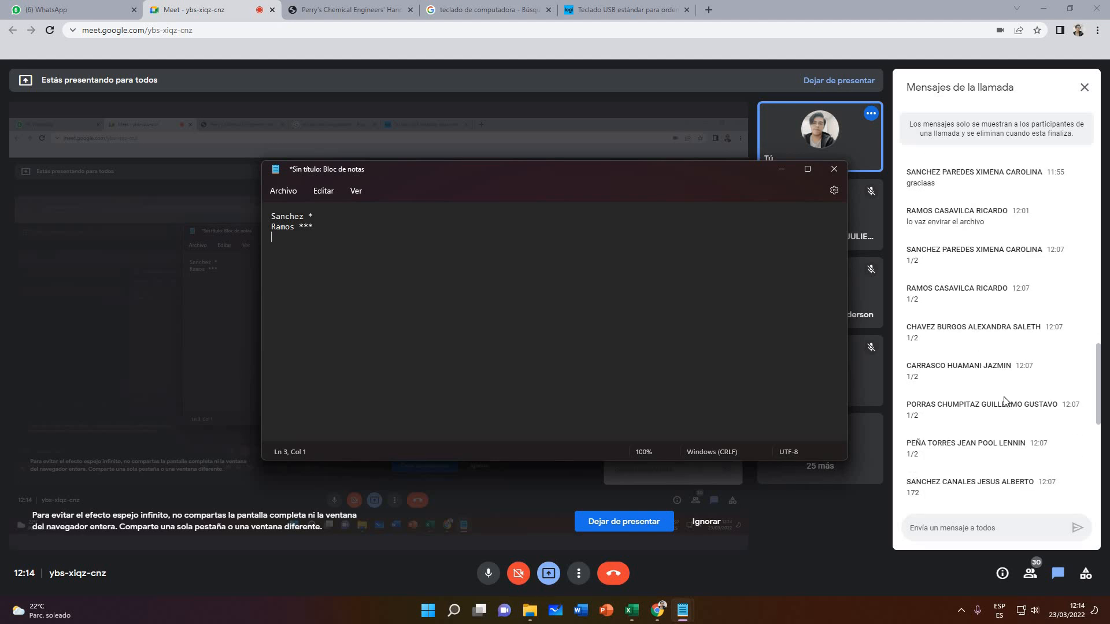
pyautogui.scroll(-4, 1005, 399)
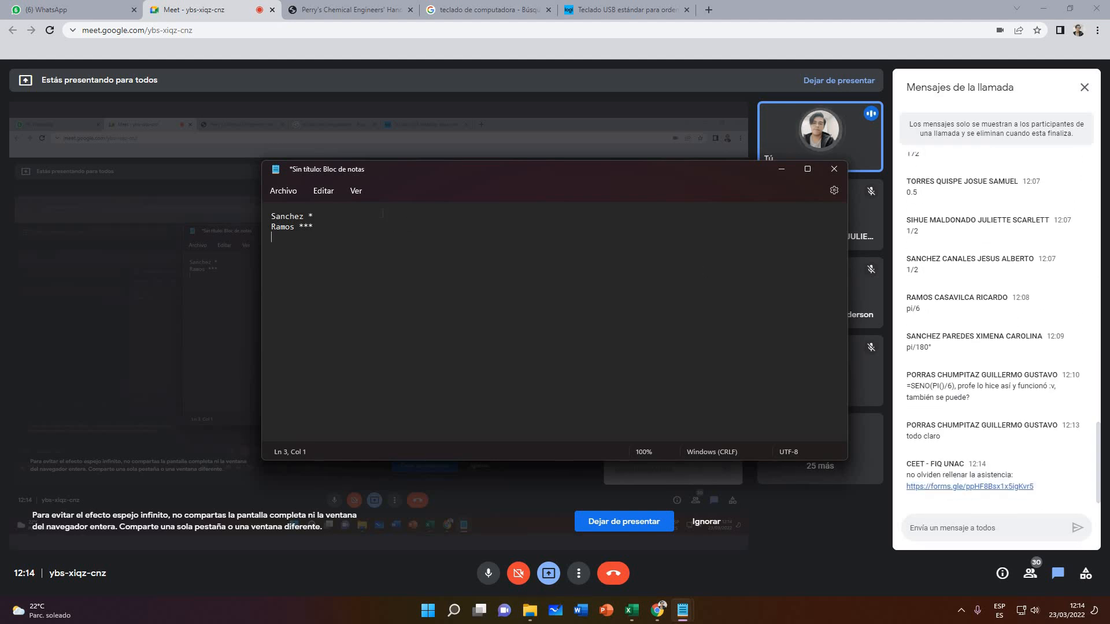
pyautogui.press('Up')
pyautogui.press('Up')
pyautogui.press('End')
pyautogui.click(389, 243)
pyautogui.write('Porras')
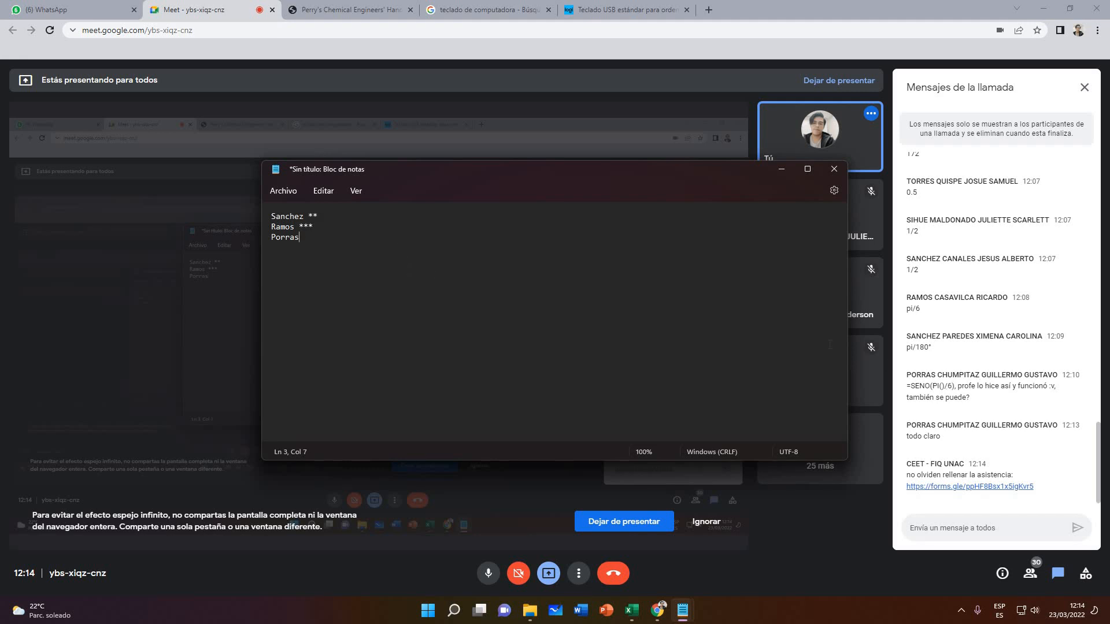
# Recheck the end of the chat, minimize the participation note and close the extra blank note window
pyautogui.scroll(1, 1058, 395)
pyautogui.scroll(-1, 1058, 394)
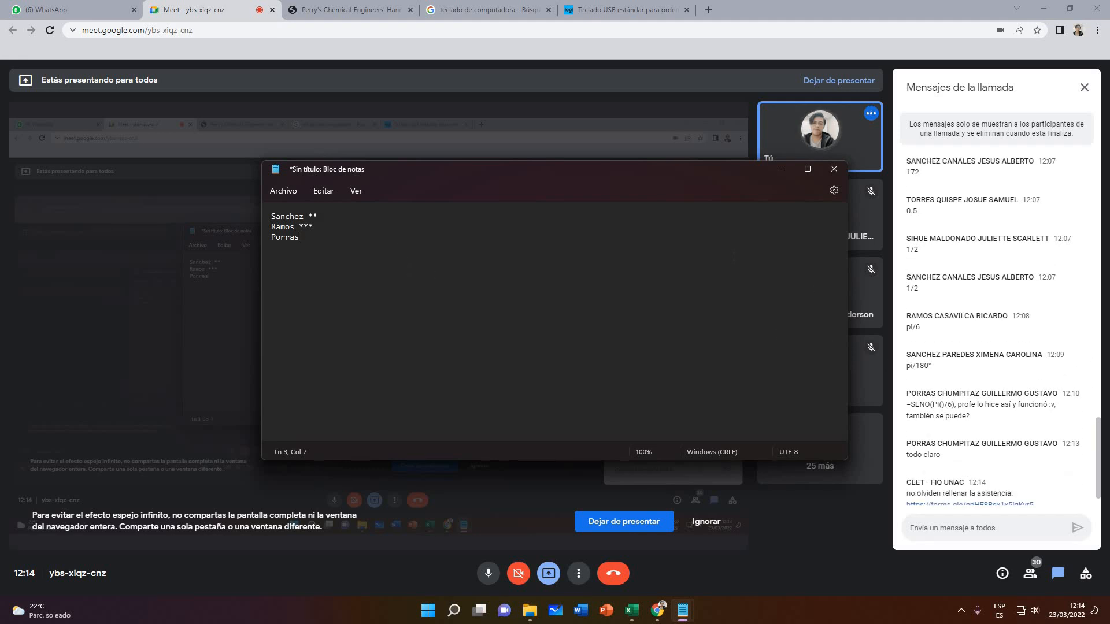
pyautogui.click(782, 170)
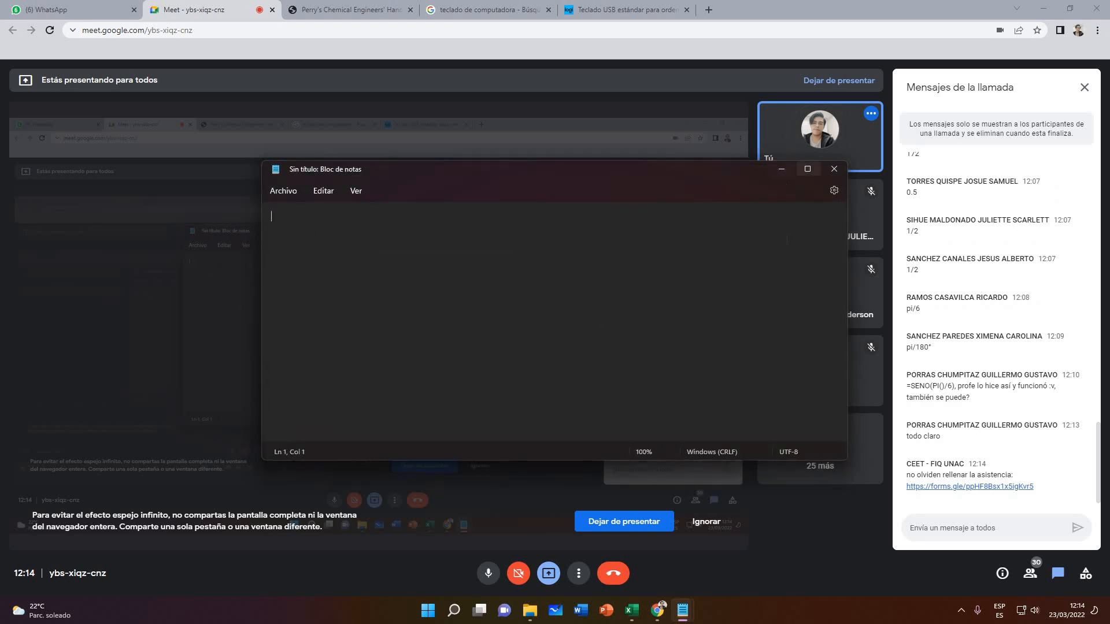
pyautogui.click(834, 170)
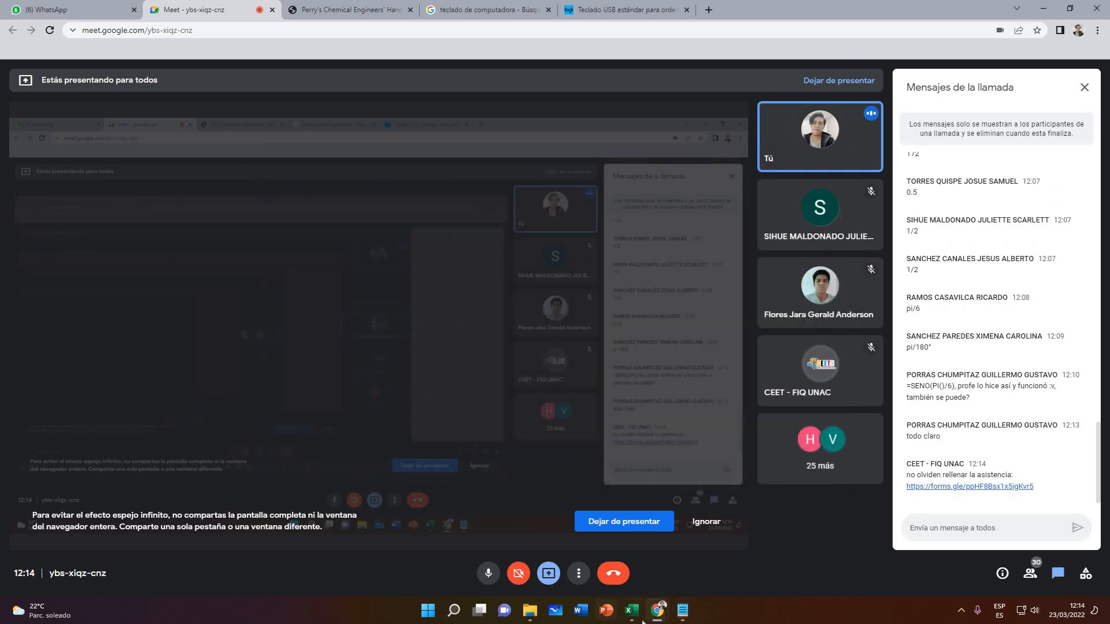
# Switch to Excel and examine the f(x) and g(x) equations above the x, f(x) and g(x) column headings
pyautogui.click(631, 610)
pyautogui.click(314, 345)
pyautogui.click(141, 252)
pyautogui.click(125, 267)
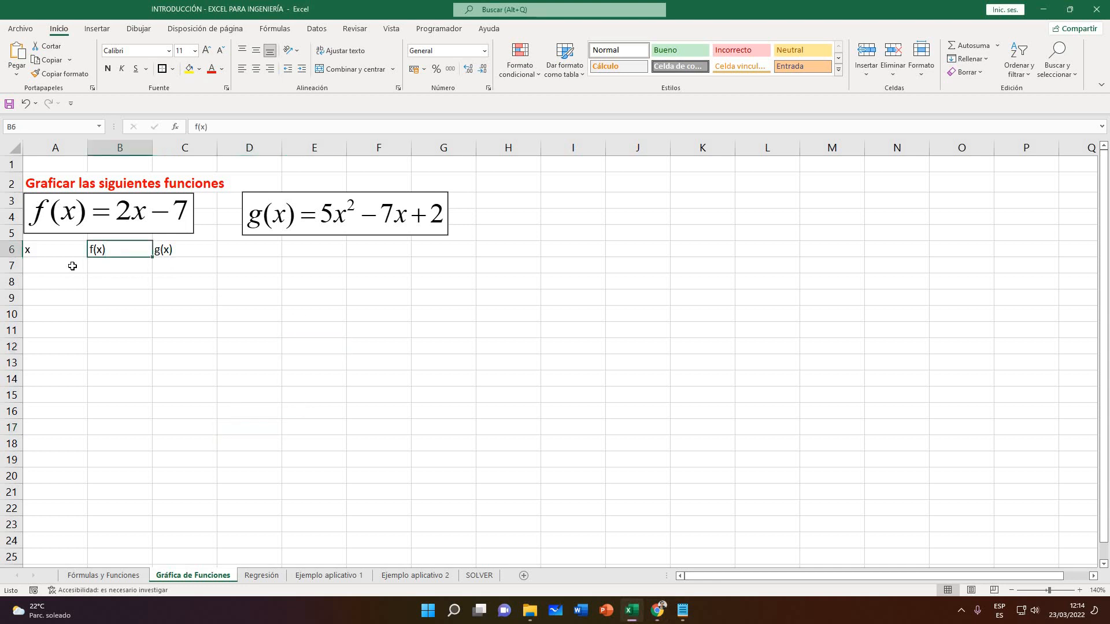
pyautogui.click(65, 268)
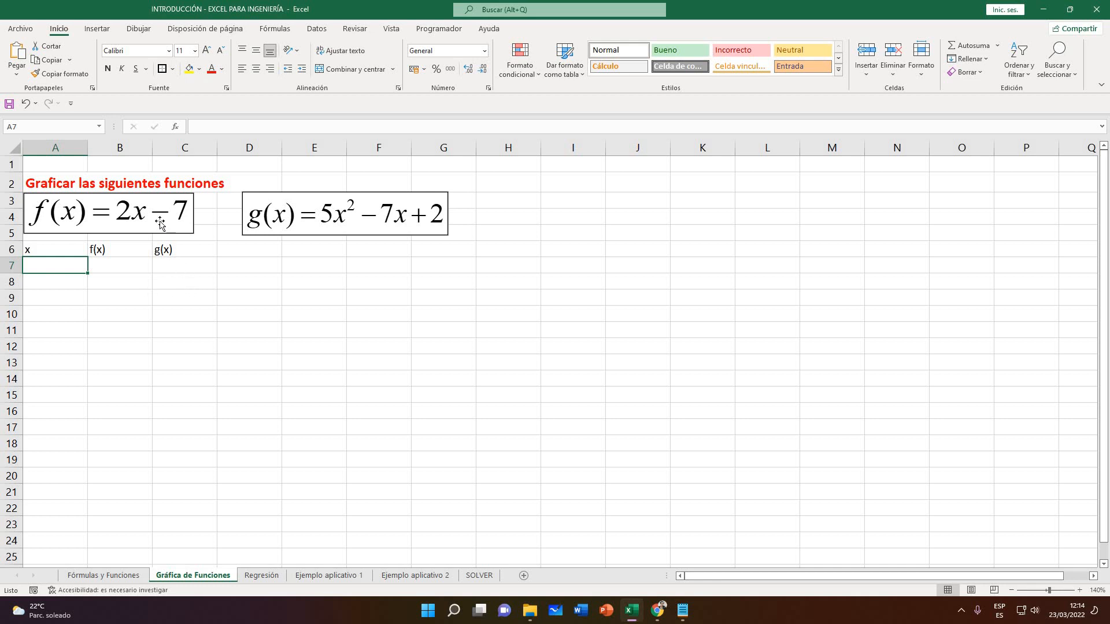
pyautogui.click(78, 276)
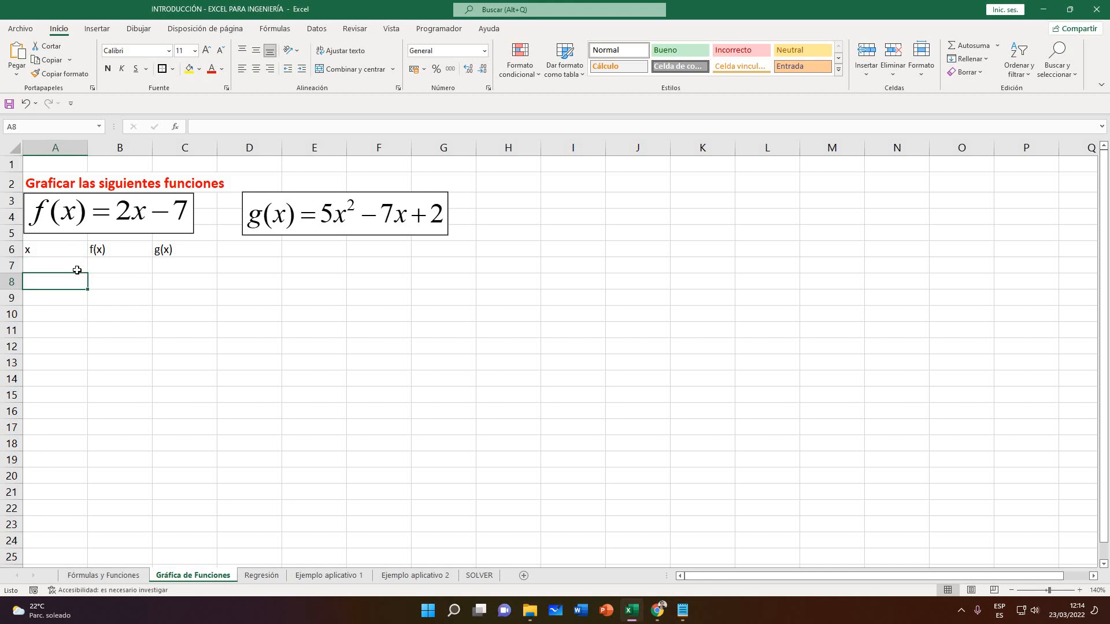
pyautogui.click(76, 270)
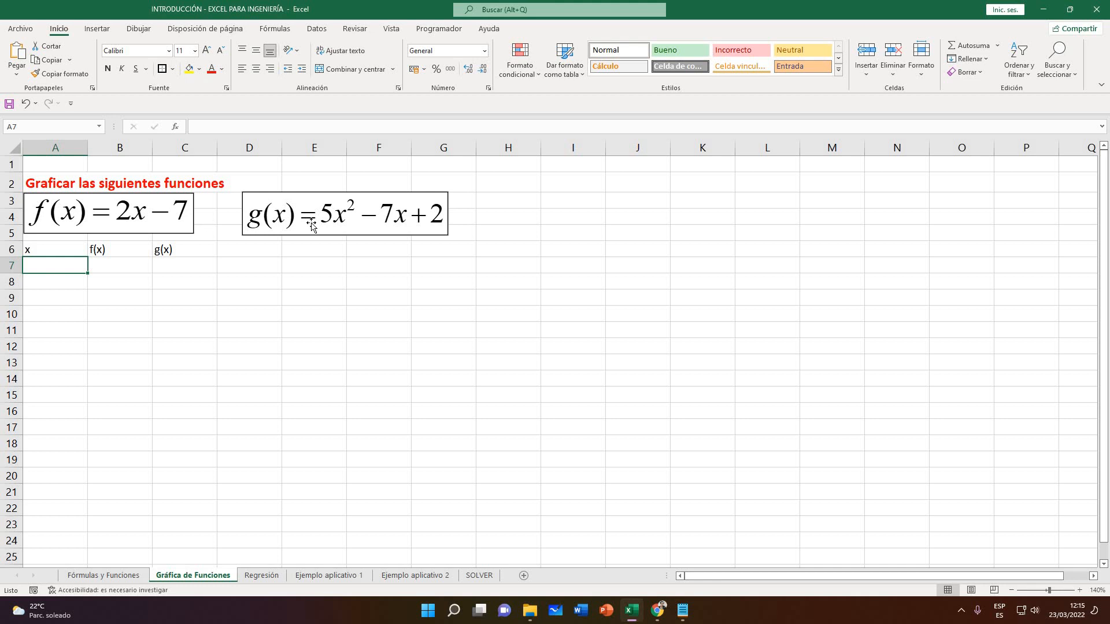
pyautogui.click(284, 238)
pyautogui.click(371, 248)
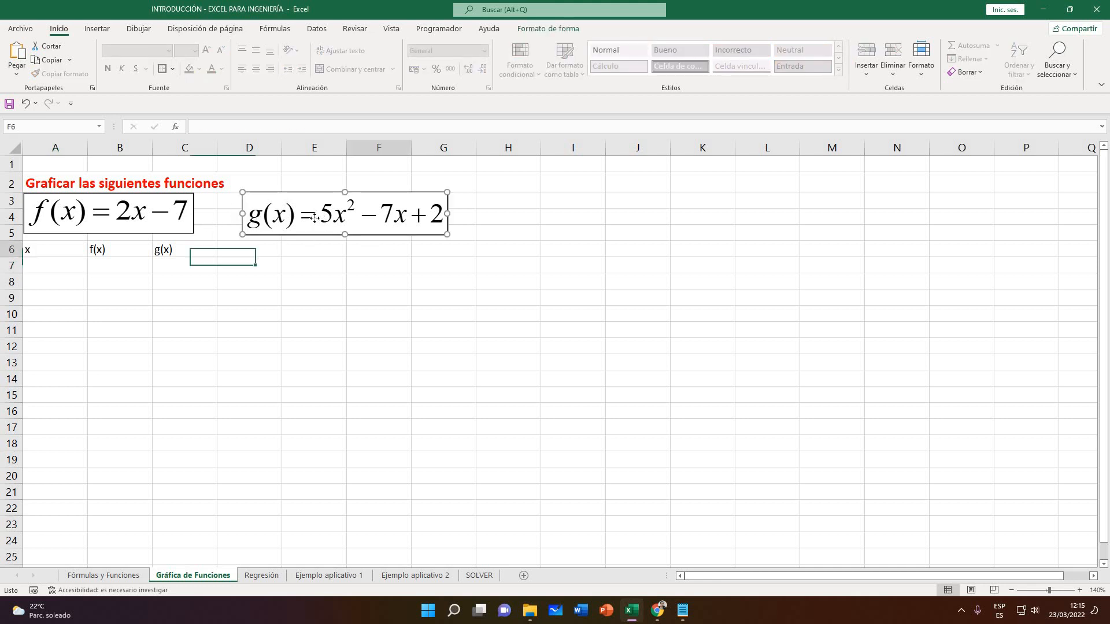
pyautogui.click(282, 238)
pyautogui.click(102, 218)
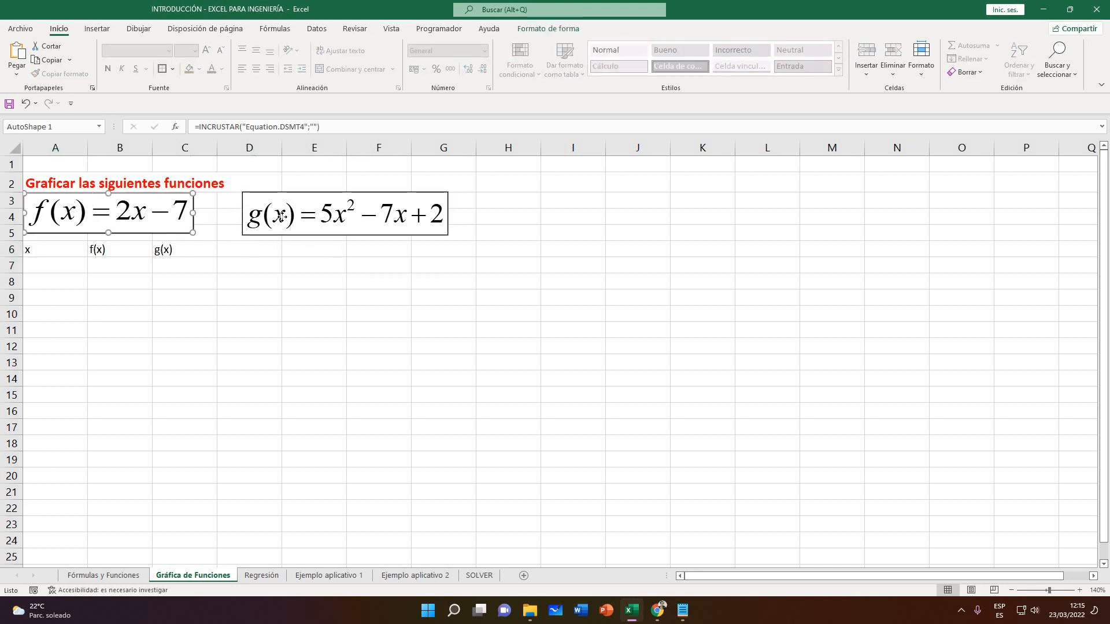
pyautogui.click(300, 282)
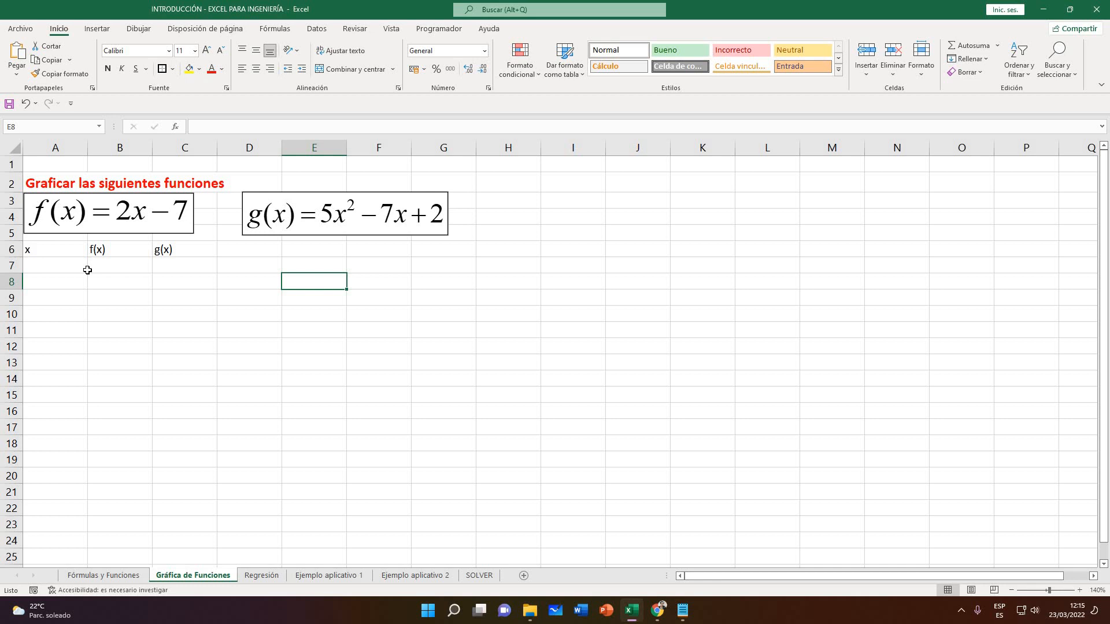
pyautogui.click(85, 268)
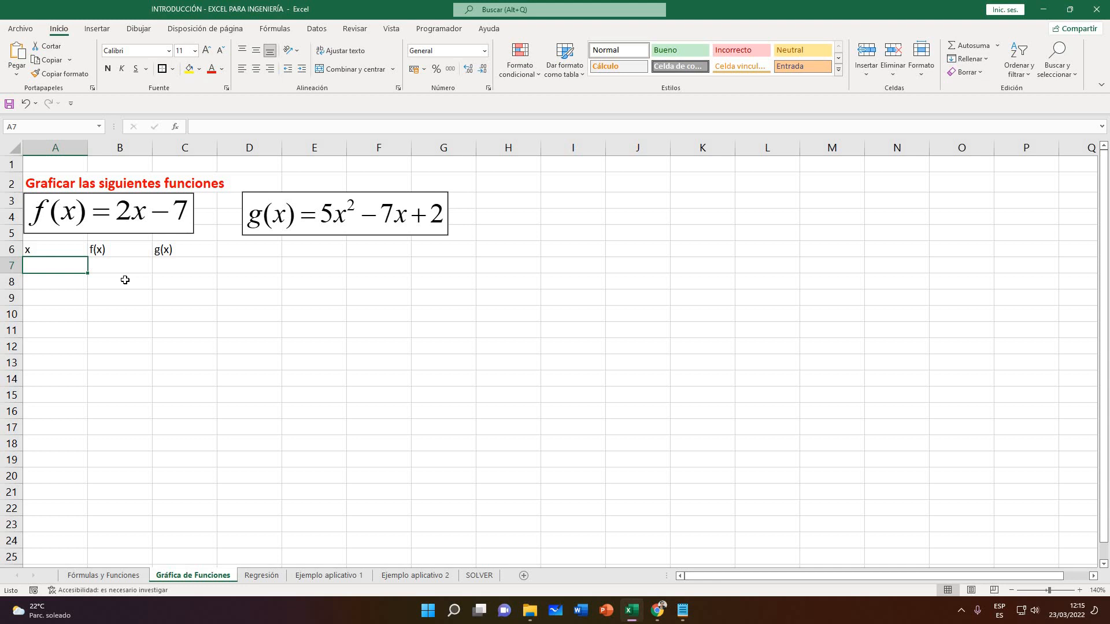
pyautogui.click(103, 216)
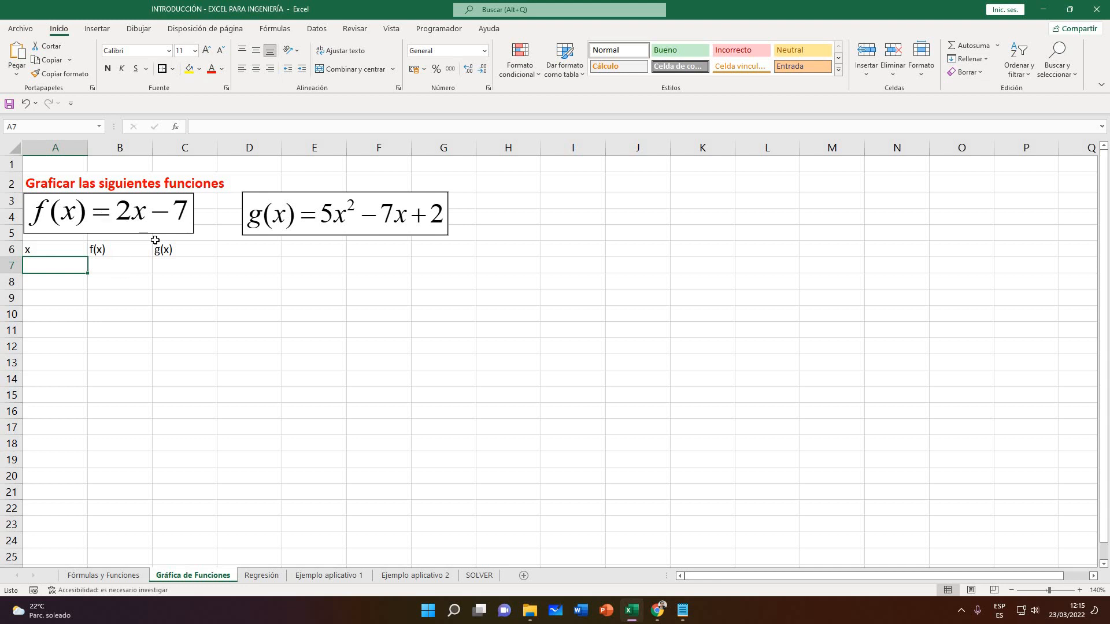
# Enter 0 in A7 and 1 in A8, and extend the x series to 10 in A17
pyautogui.click(80, 268)
pyautogui.write('0')
pyautogui.press('Return')
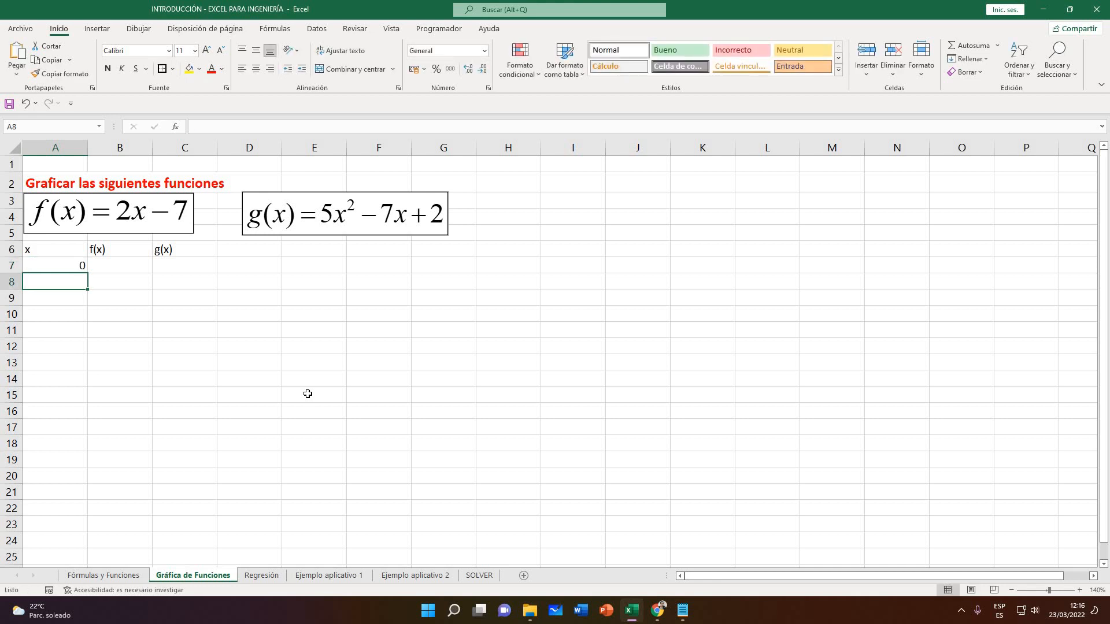
pyautogui.write('1')
pyautogui.press('Return')
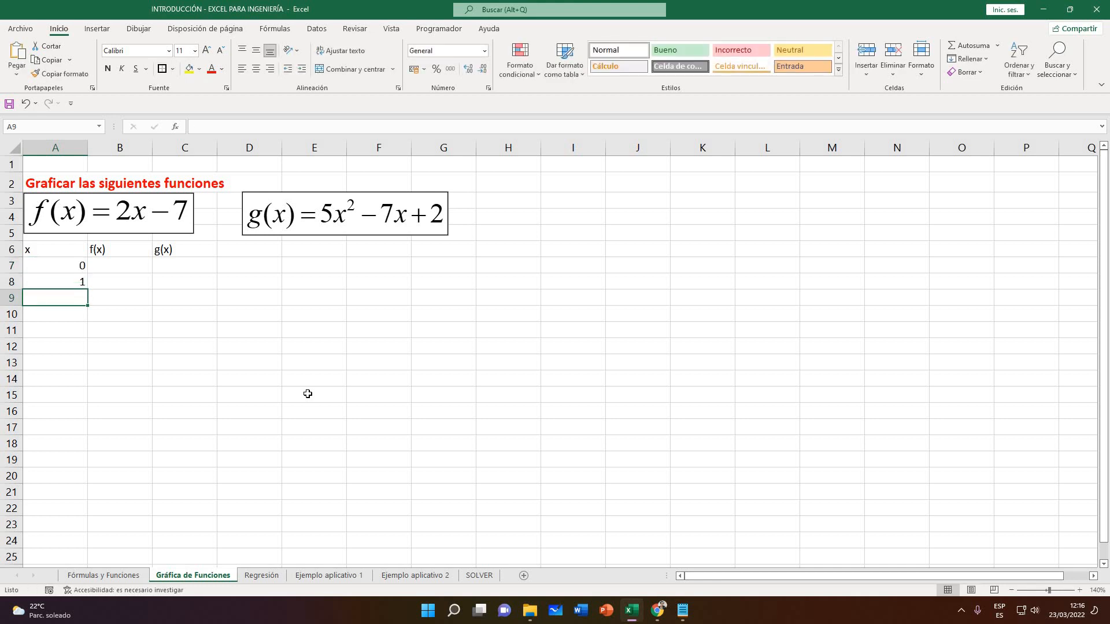
pyautogui.moveTo(64, 267); pyautogui.dragTo(94, 432)
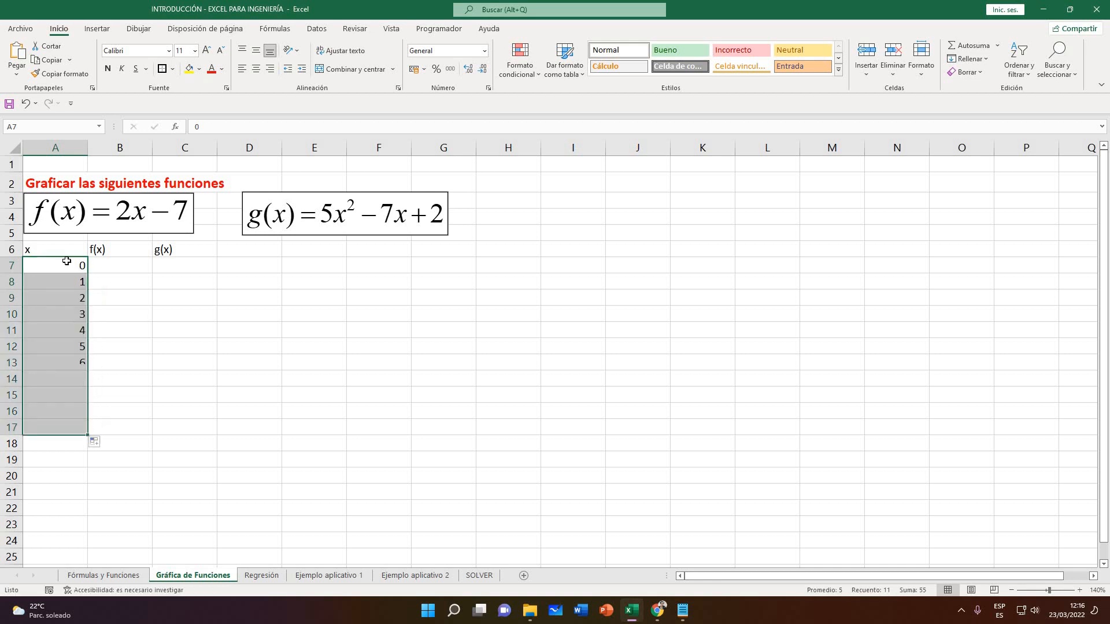
# Enter the formula =2*A7-7 in B7 to evaluate f(x) for the first x value
pyautogui.click(103, 264)
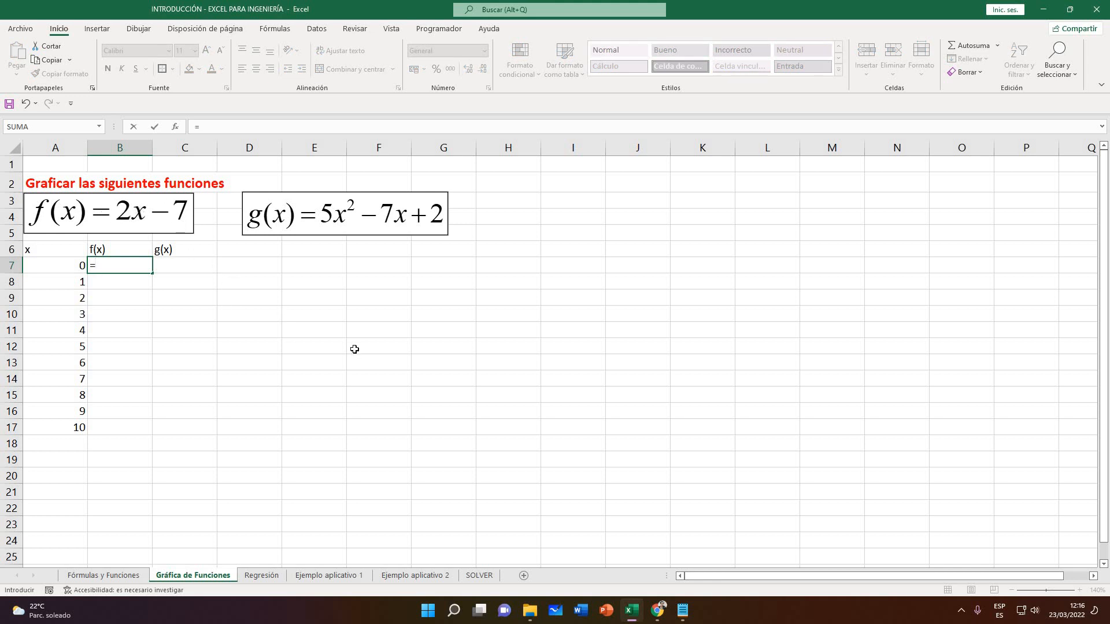
pyautogui.write('2*')
pyautogui.click(55, 270)
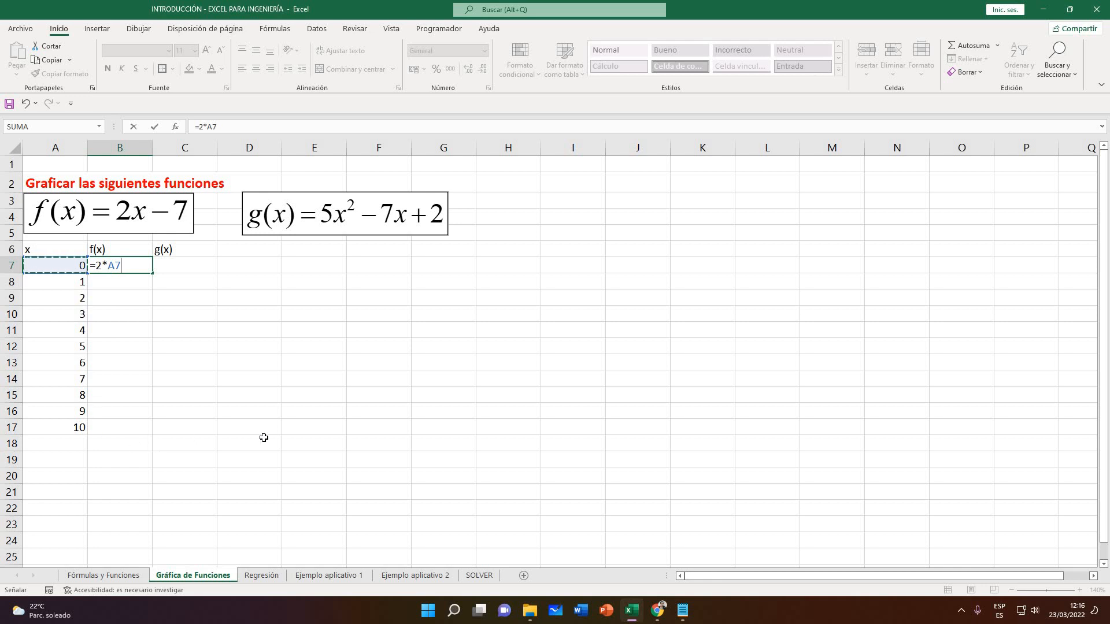
pyautogui.write('-7')
pyautogui.press('Return')
# Fill the f(x) formula from B7 down to B17
pyautogui.click(148, 270)
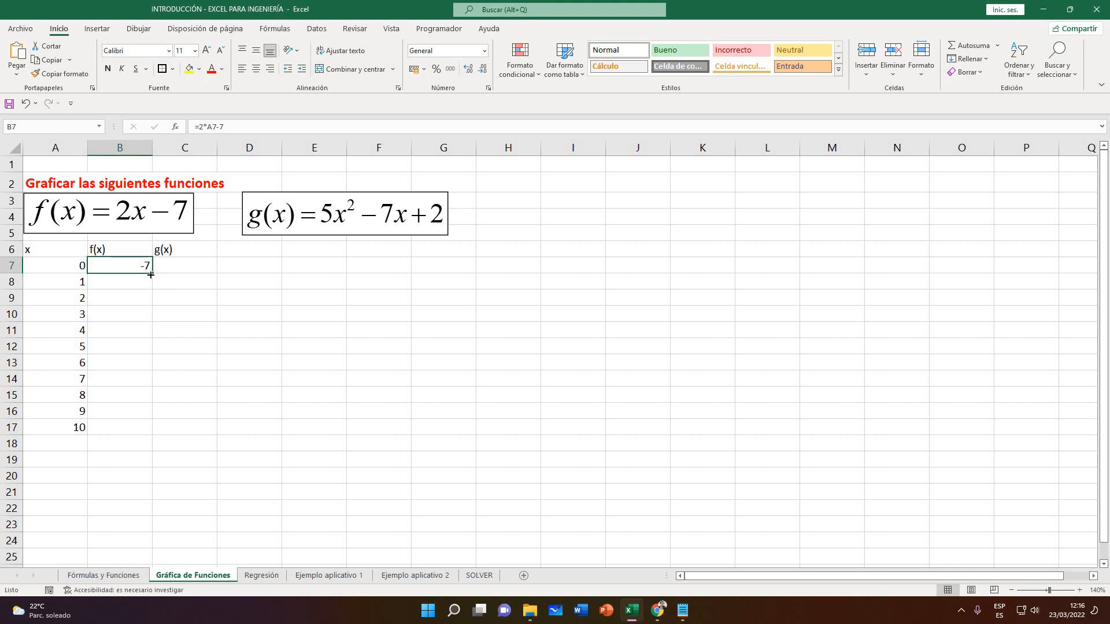
pyautogui.moveTo(155, 283)
pyautogui.mouseDown()
pyautogui.moveTo(156, 426)
pyautogui.moveTo(152, 273)
pyautogui.mouseUp()
pyautogui.moveTo(152, 272); pyautogui.dragTo(151, 428)
pyautogui.click(184, 380)
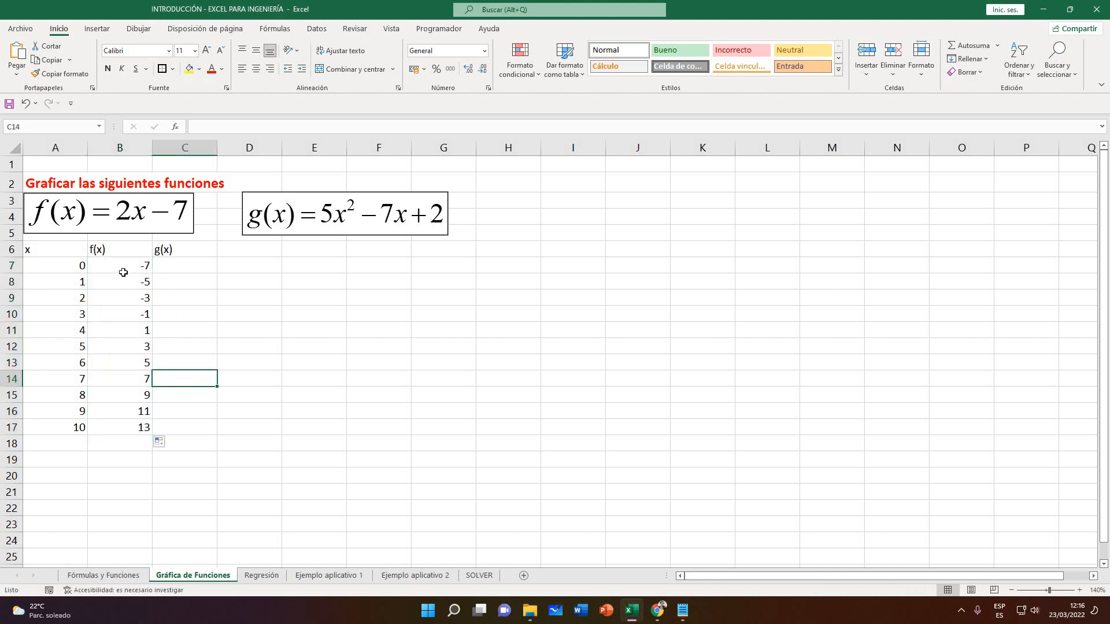
# Examine the copied f(x) formulas in column B, from B8 through B11 and in B17, for their x cell references
pyautogui.click(121, 347)
pyautogui.click(122, 282)
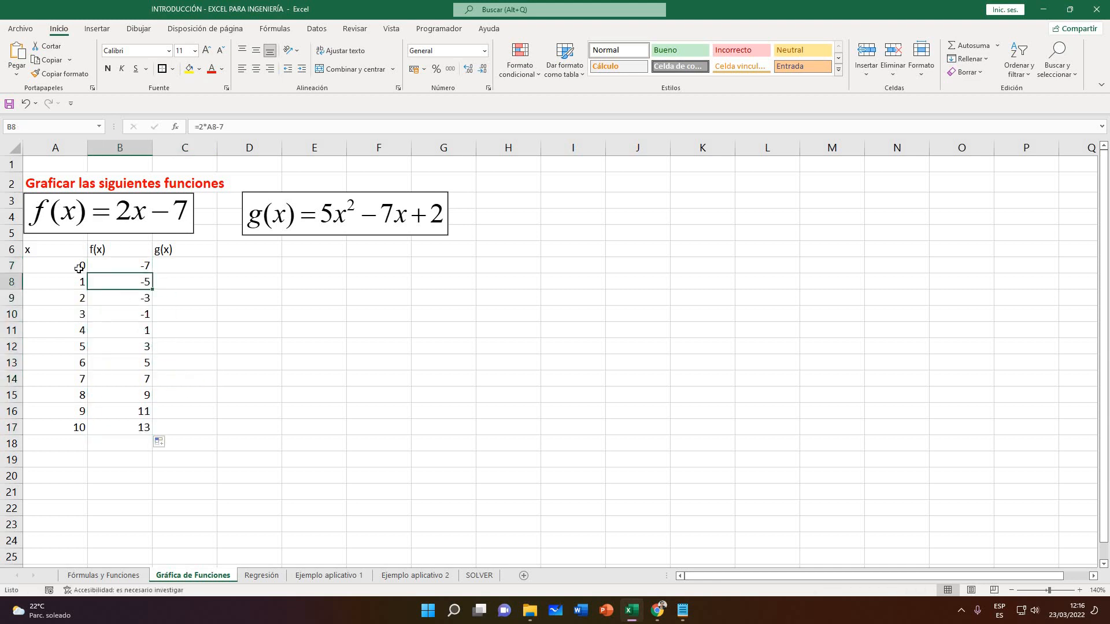
pyautogui.click(251, 128)
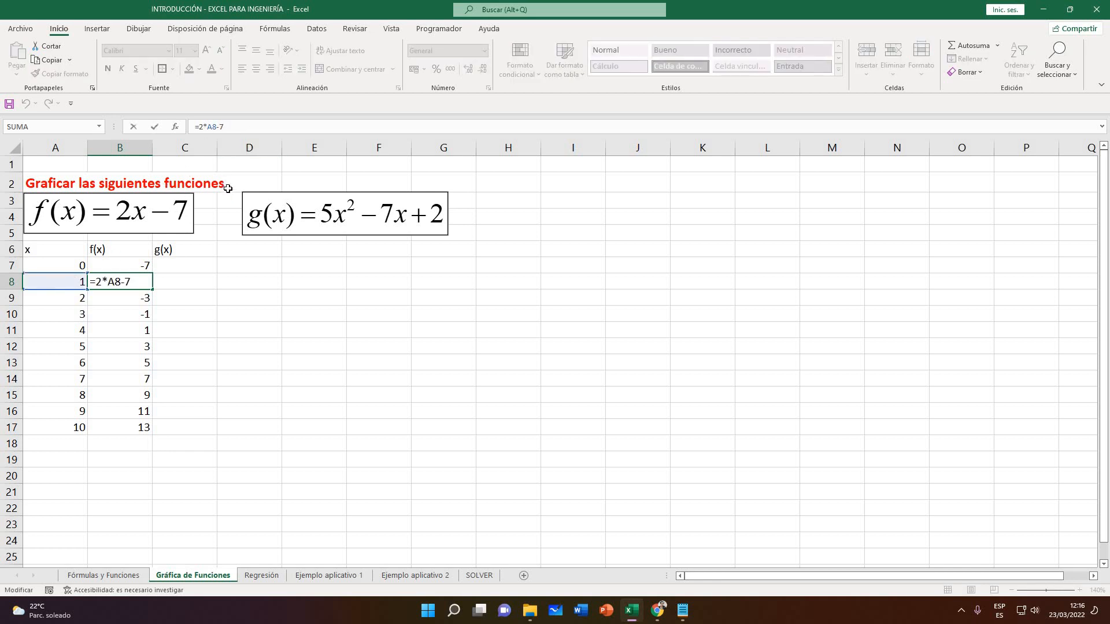
pyautogui.press('Return')
pyautogui.press('F2')
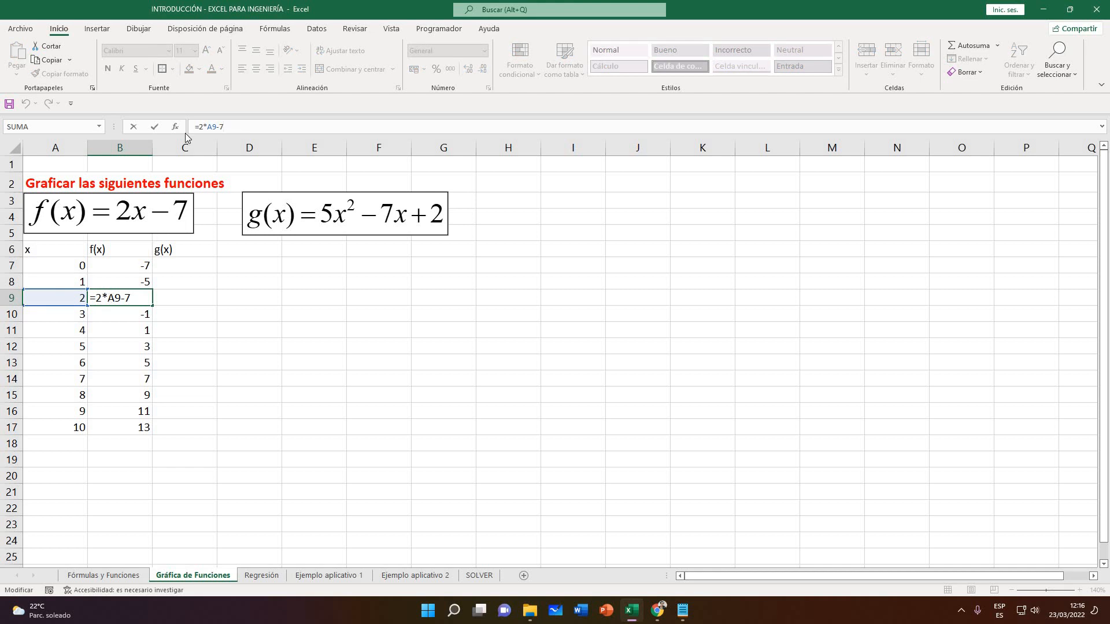
pyautogui.press('Return')
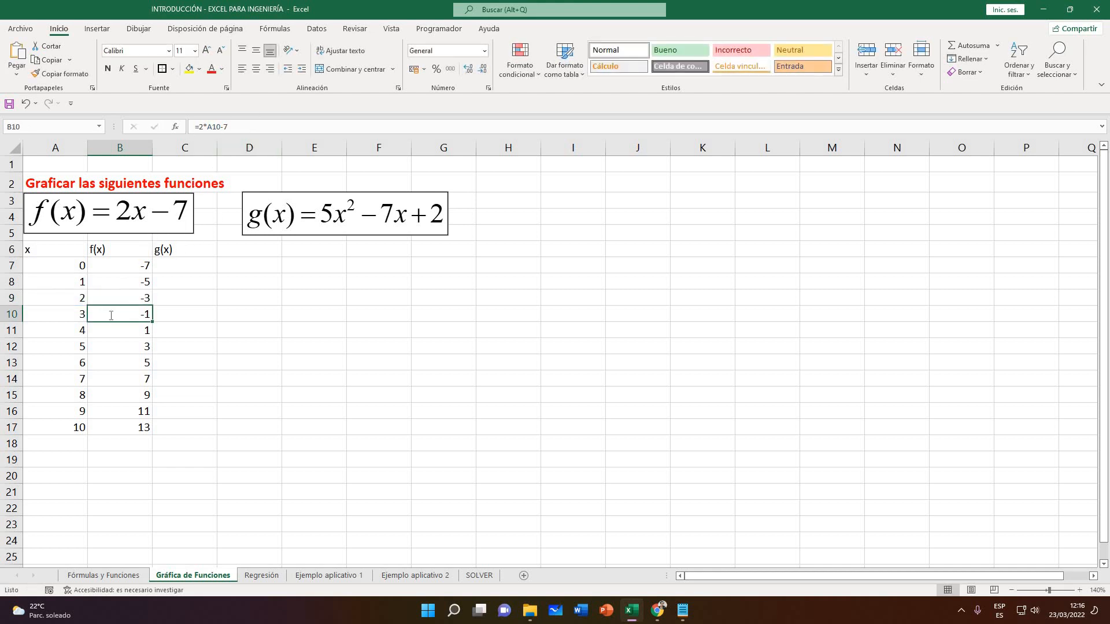
pyautogui.press('F2')
pyautogui.press('Return')
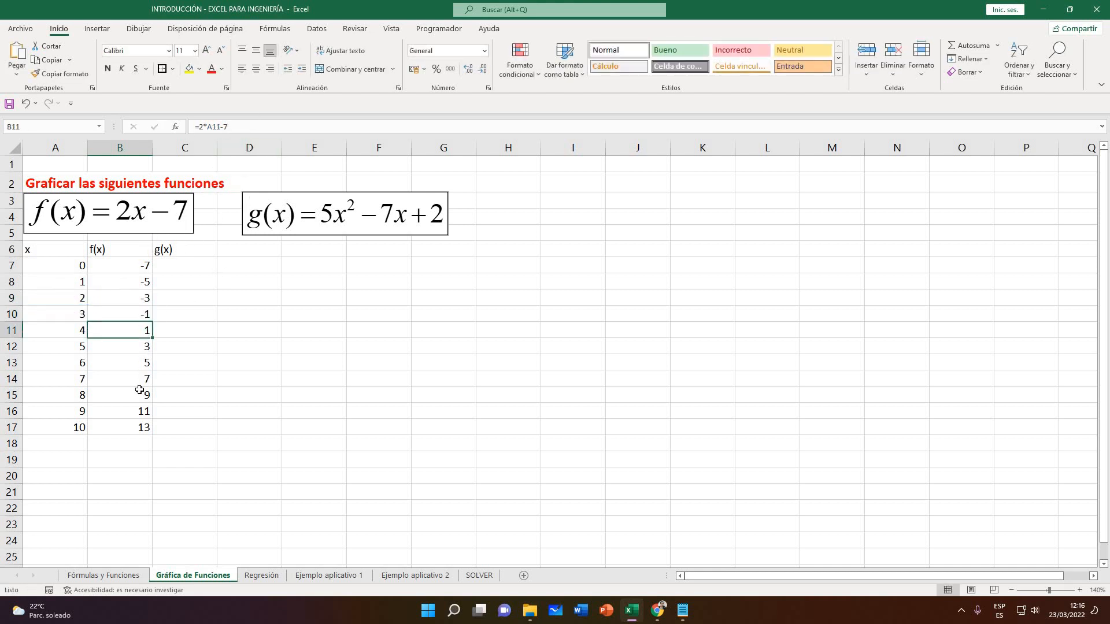
pyautogui.click(146, 429)
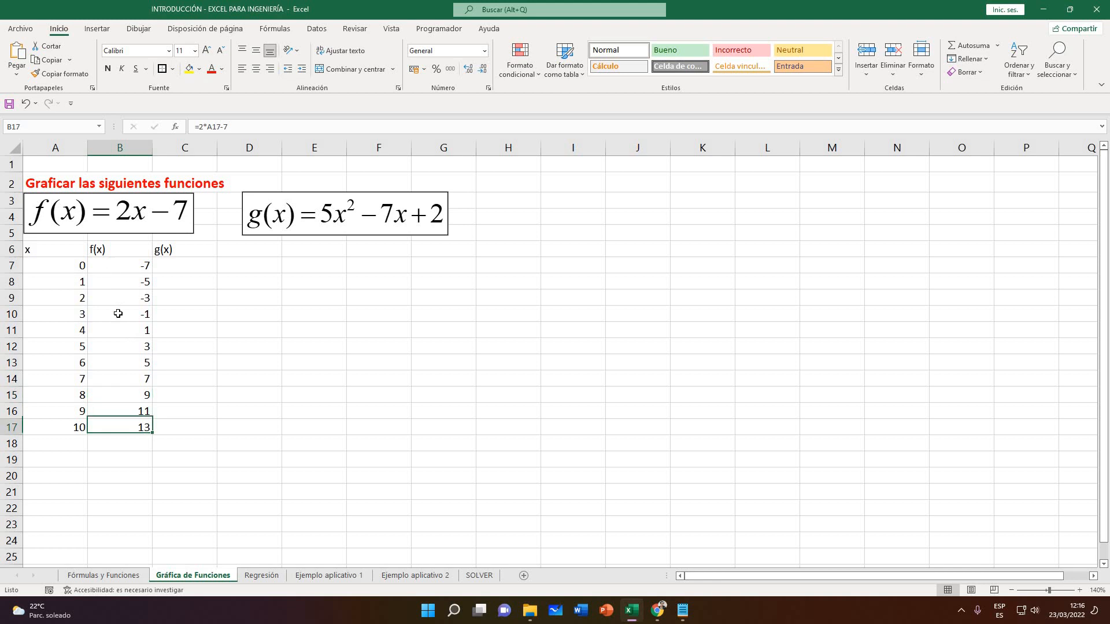
pyautogui.click(68, 346)
pyautogui.click(80, 394)
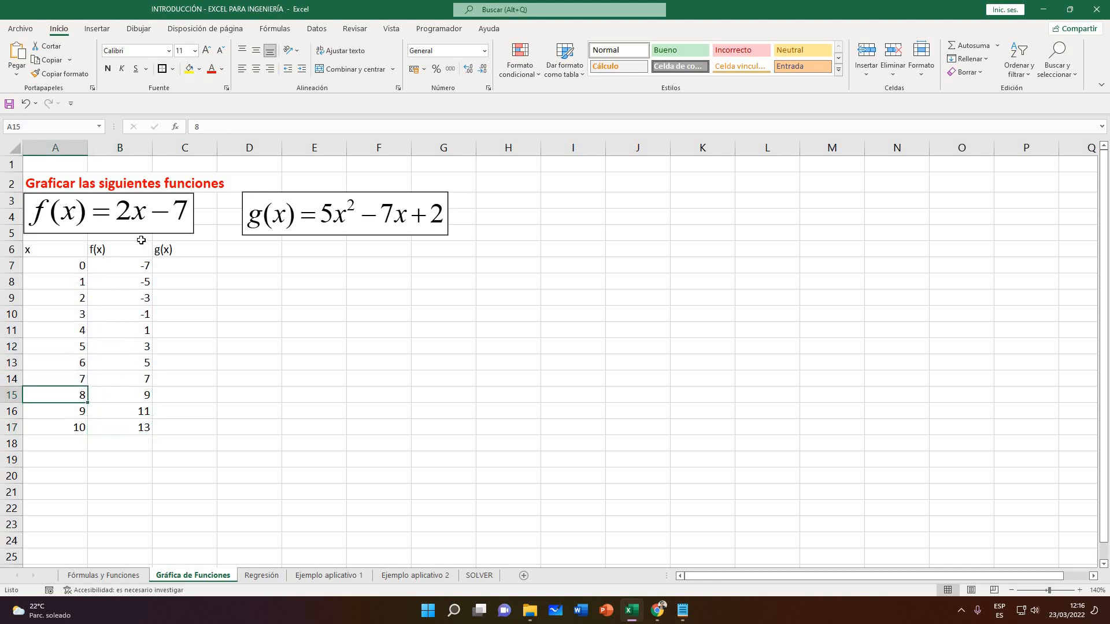
pyautogui.press('Right')
pyautogui.click(186, 266)
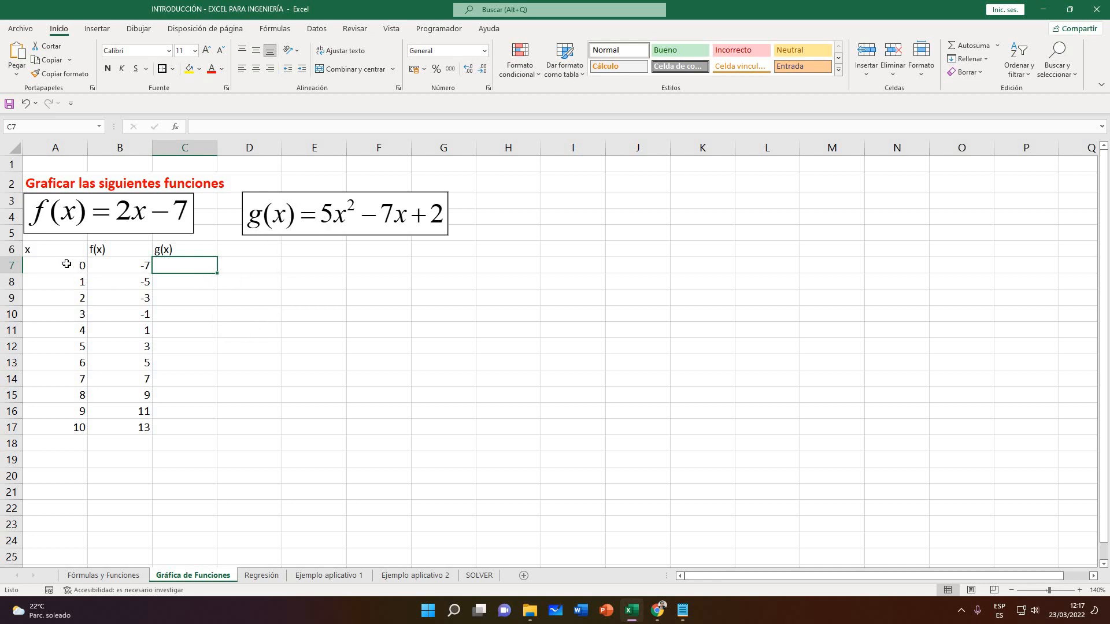
pyautogui.click(101, 279)
pyautogui.moveTo(58, 266); pyautogui.dragTo(136, 429)
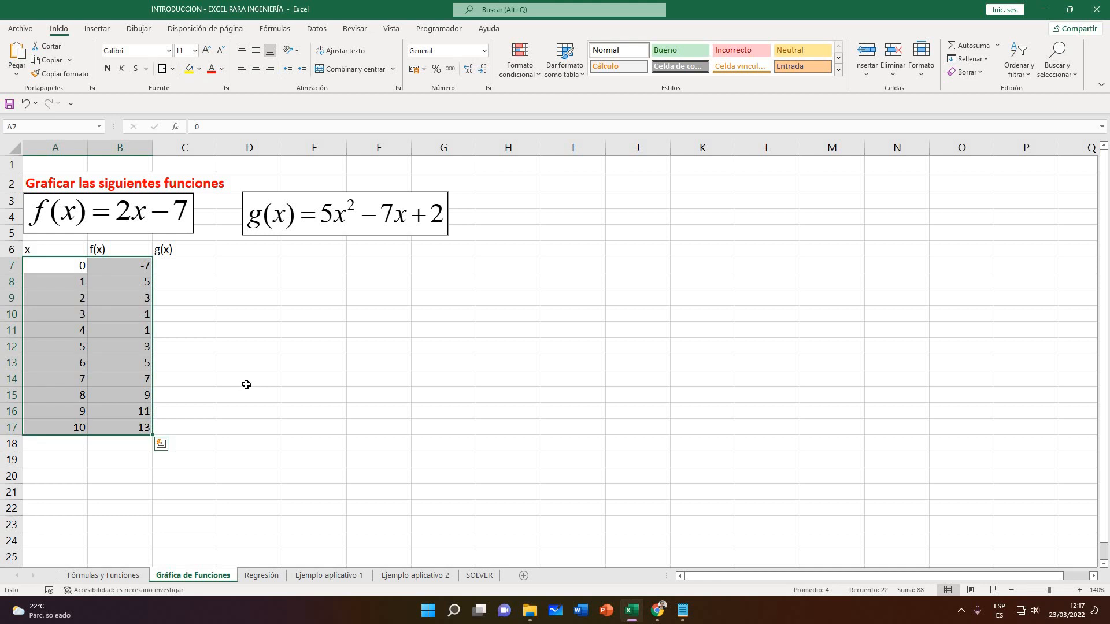
pyautogui.click(245, 388)
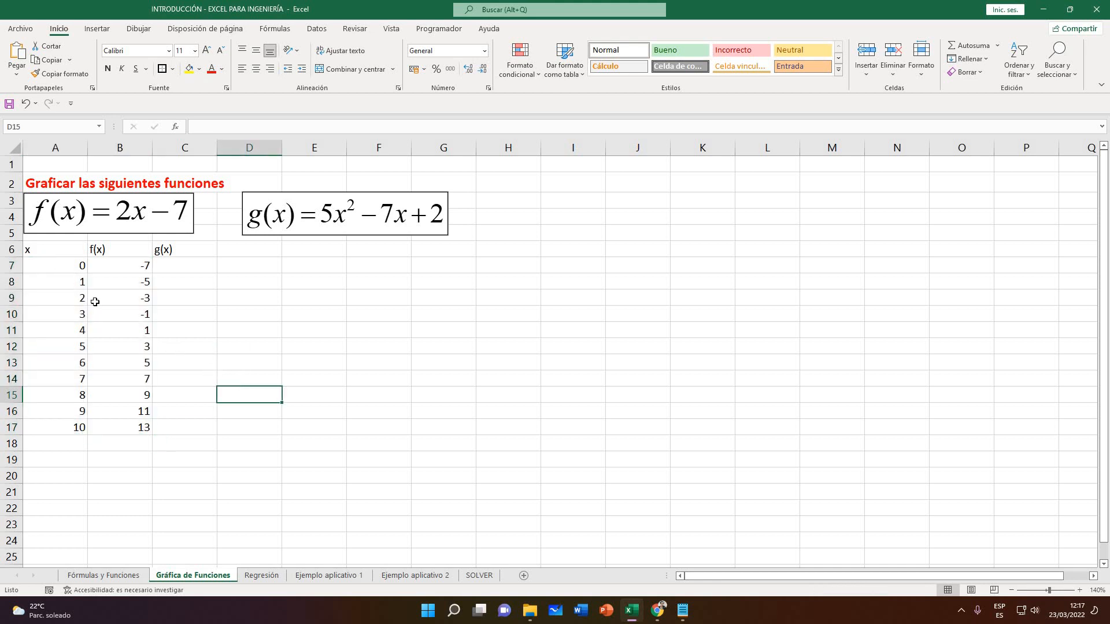
pyautogui.click(65, 270)
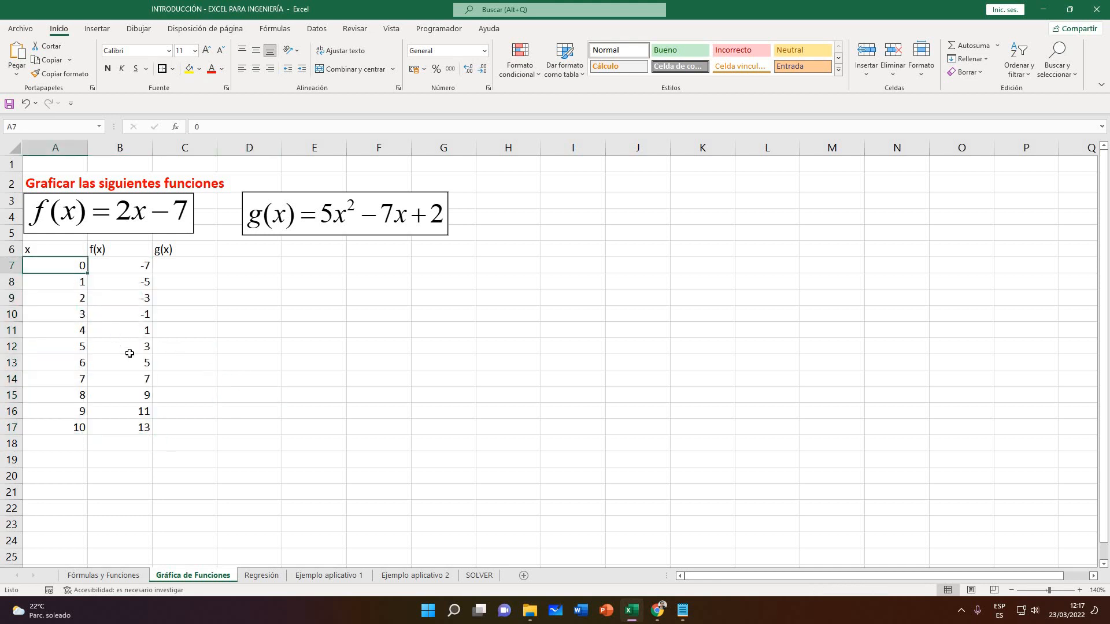
pyautogui.click(95, 251)
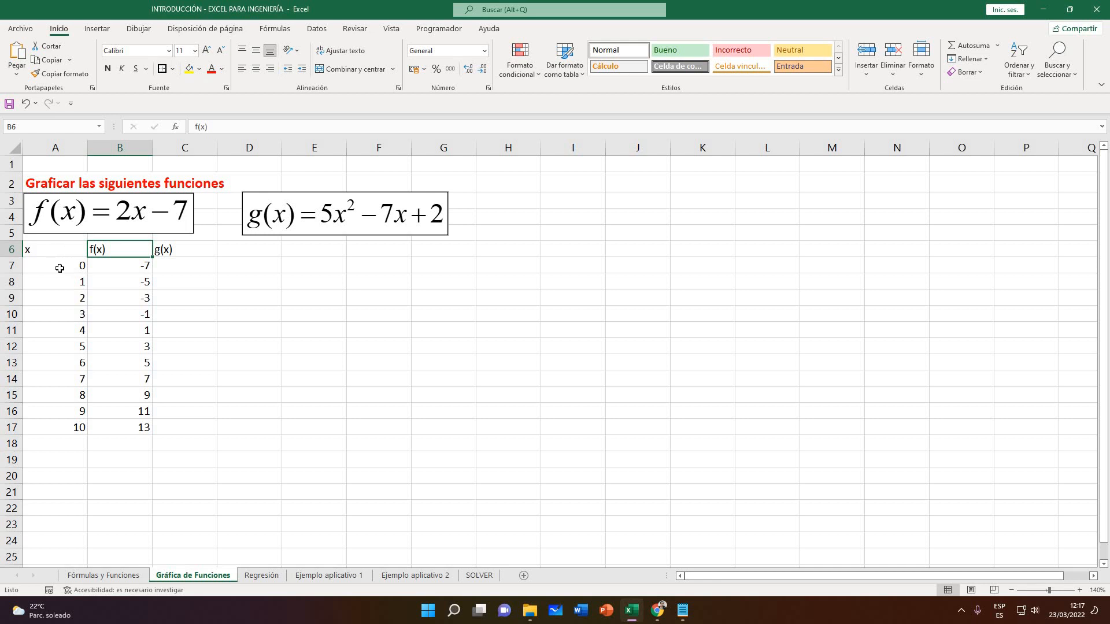
# Insert a scatter chart with straight lines and markers from the x and f(x) table, headers included (A6:B17)
pyautogui.moveTo(60, 269); pyautogui.dragTo(124, 428)
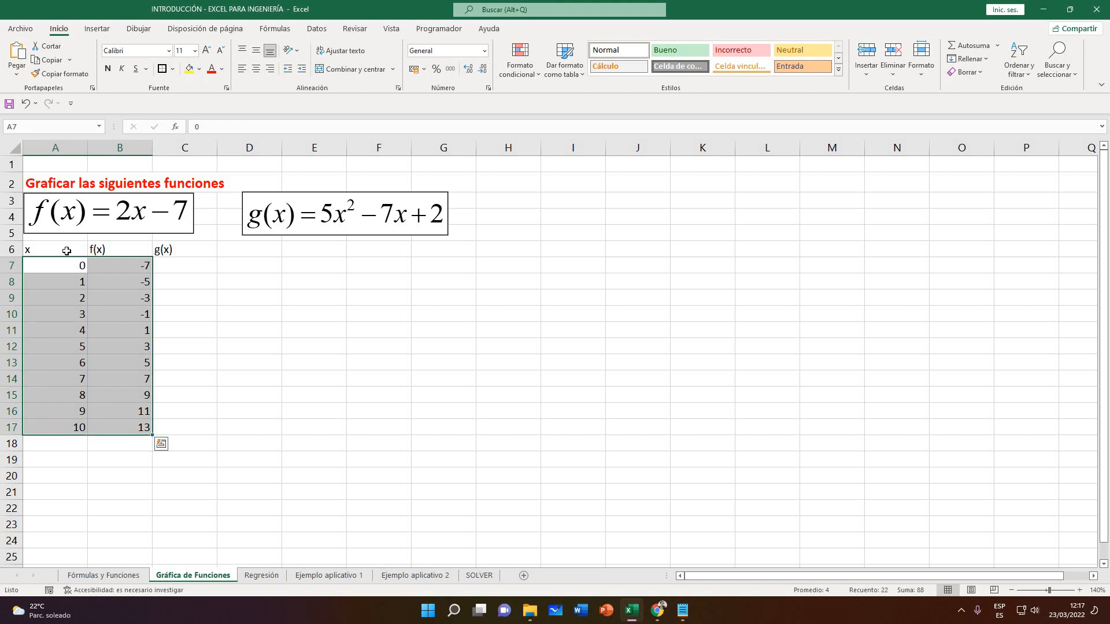
pyautogui.moveTo(67, 251); pyautogui.dragTo(130, 428)
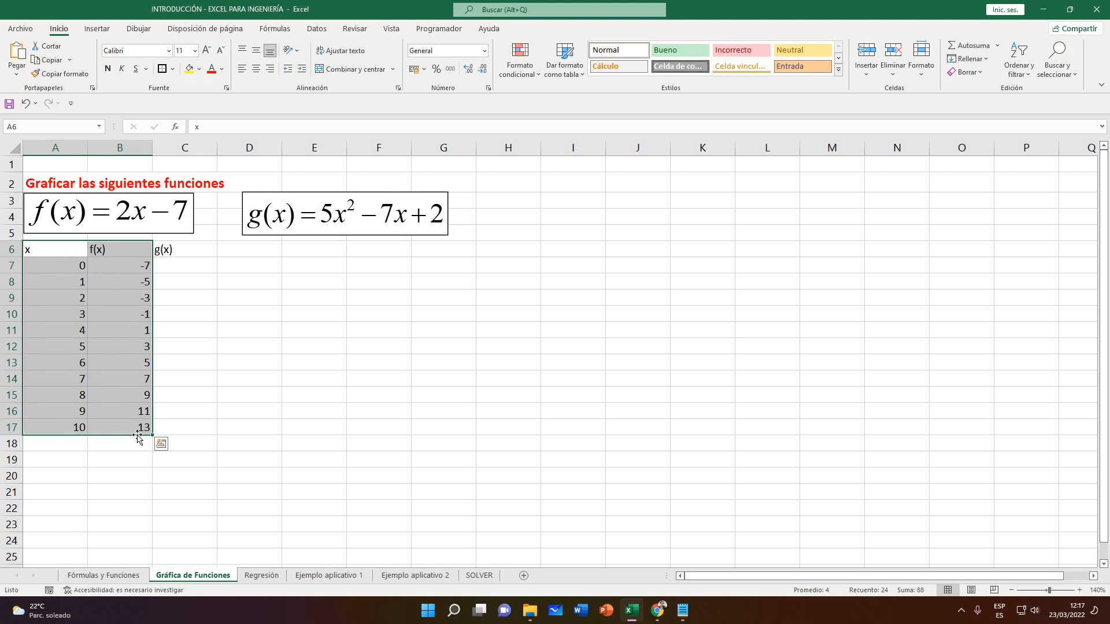
pyautogui.click(94, 32)
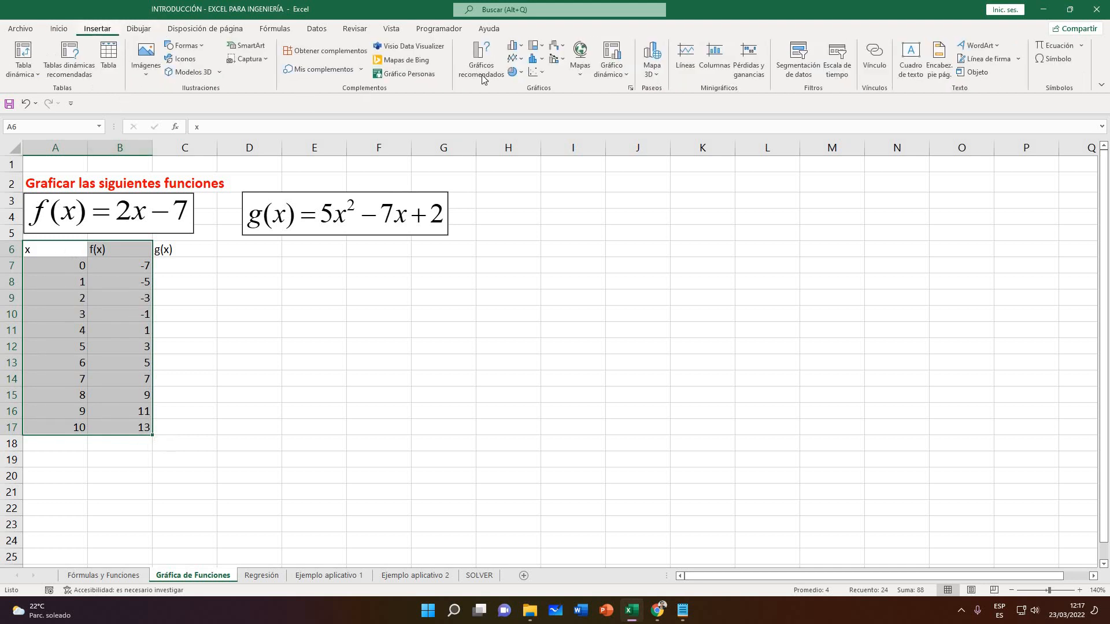
pyautogui.click(536, 73)
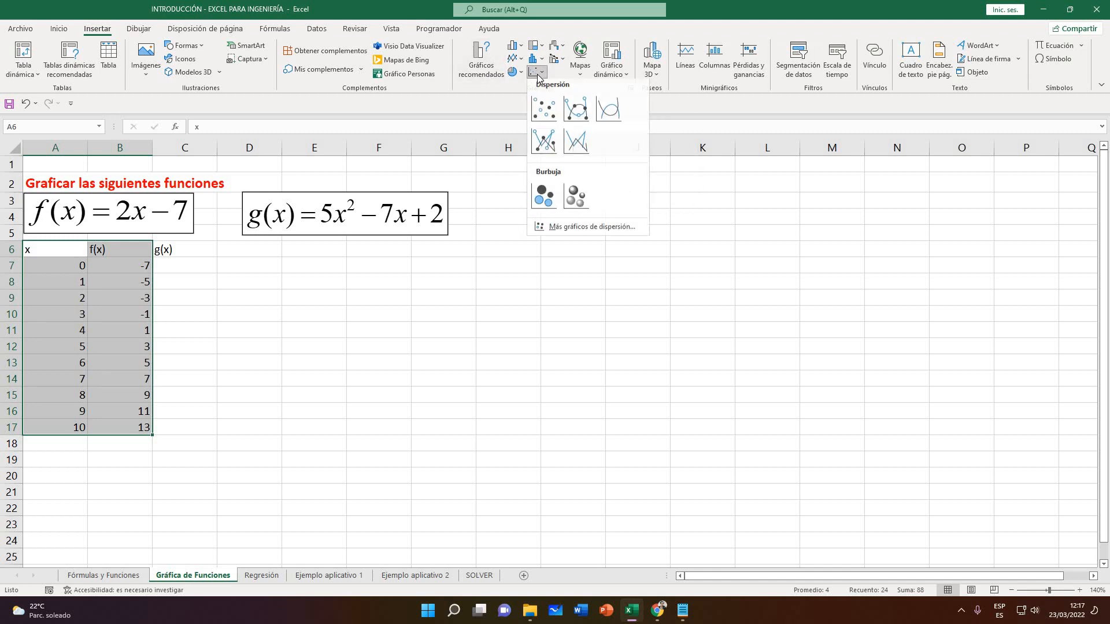
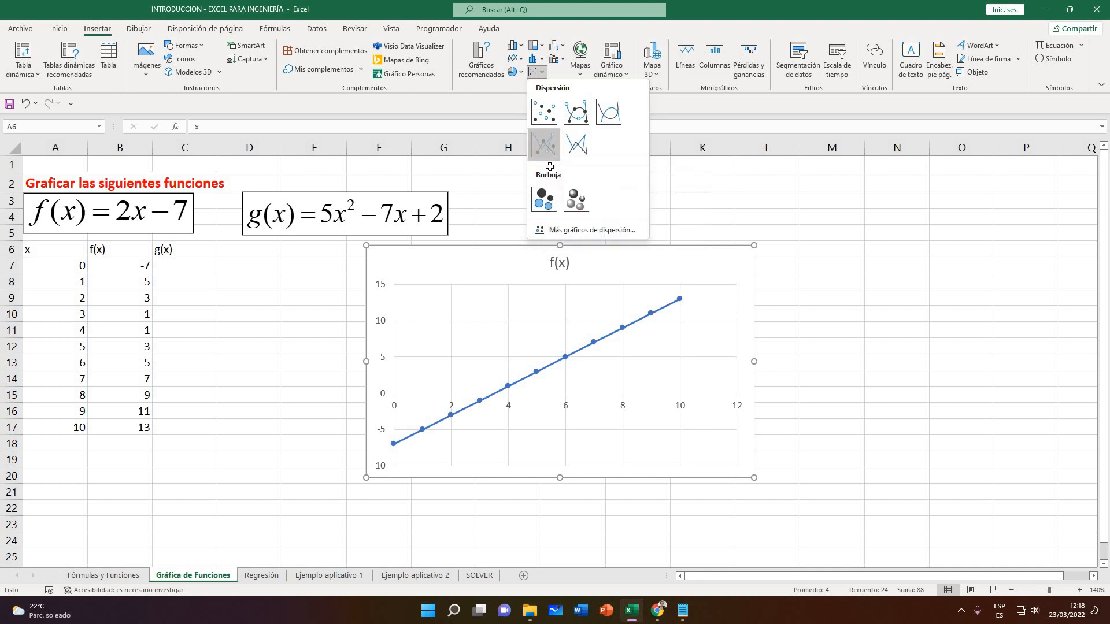
pyautogui.click(546, 146)
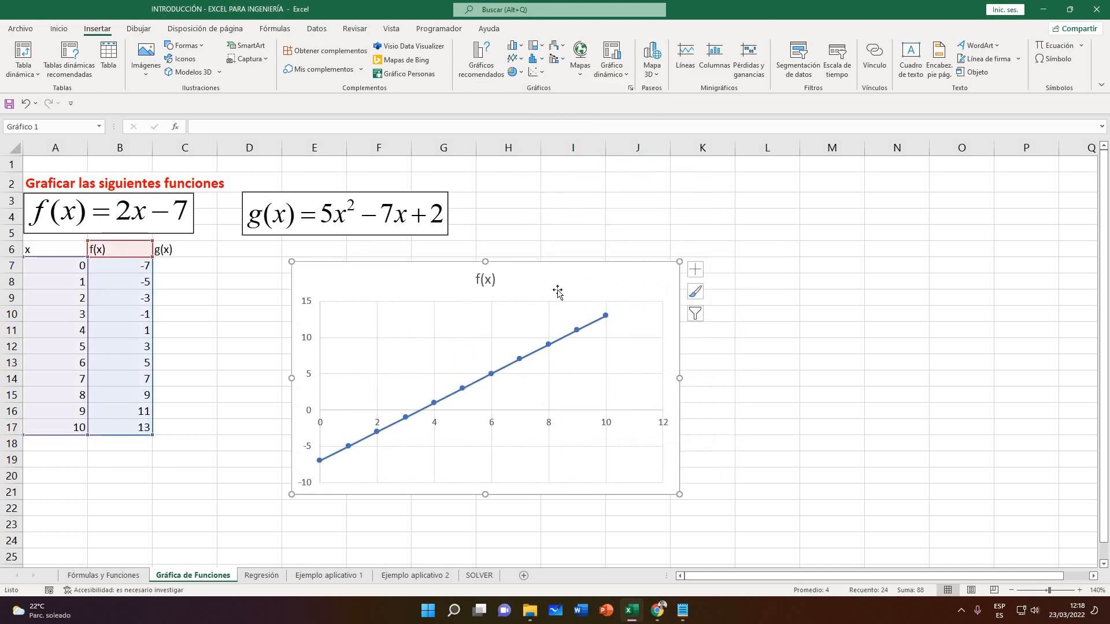
# Change the chart title to "Gráfico 1" and move the chart next to the table, just below the g(x) equation
pyautogui.click(482, 280)
pyautogui.tripleClick(469, 281)
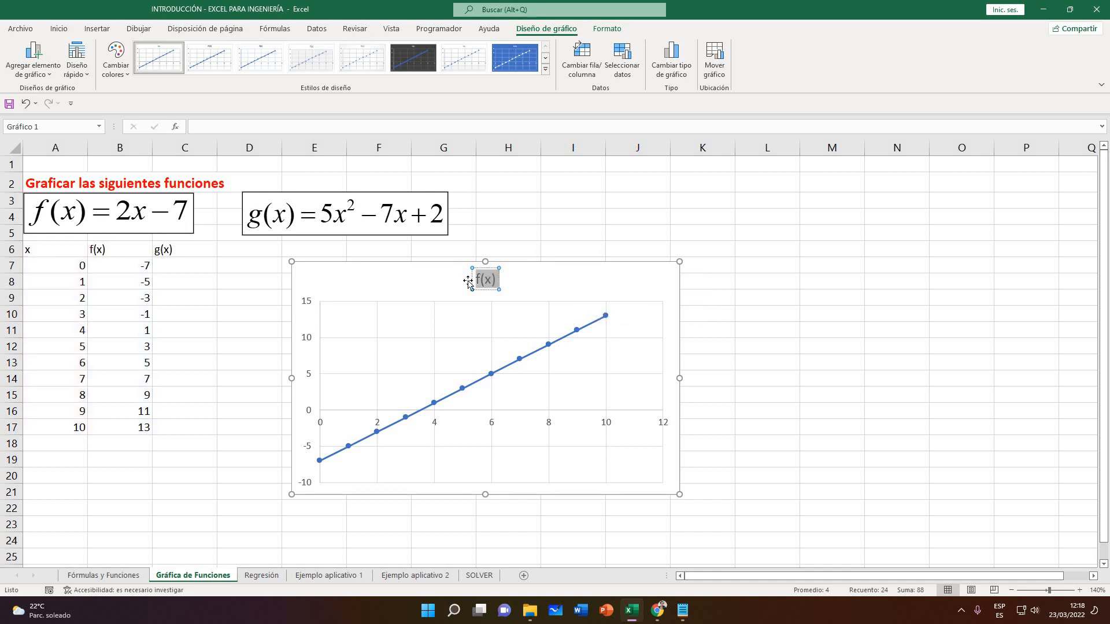
pyautogui.write('Gra')
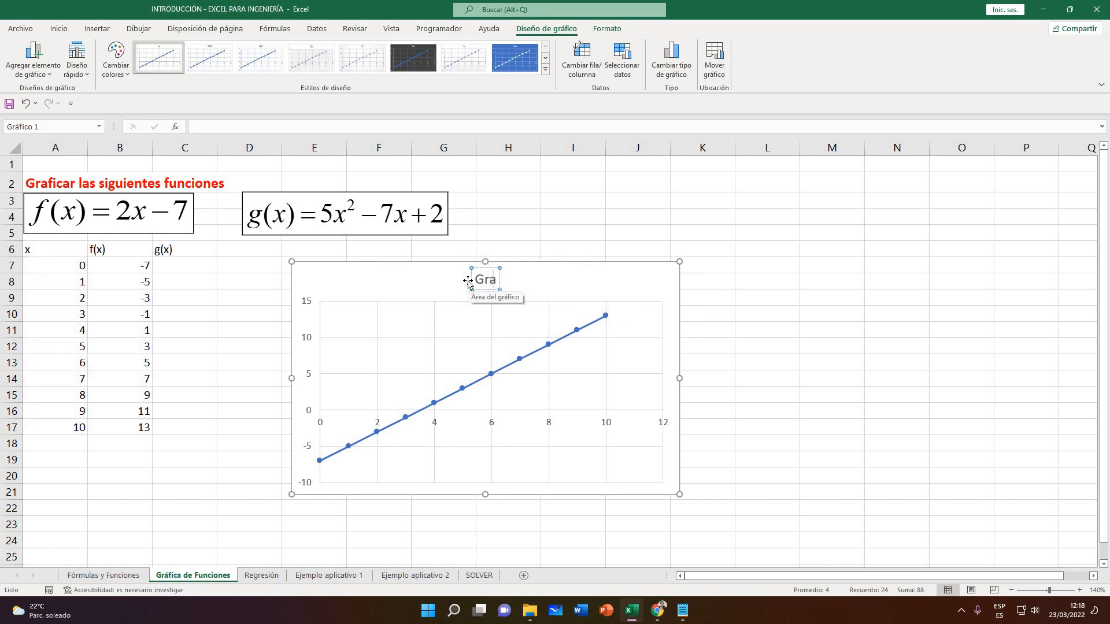
pyautogui.press('BackSpace')
pyautogui.write('áfico 1')
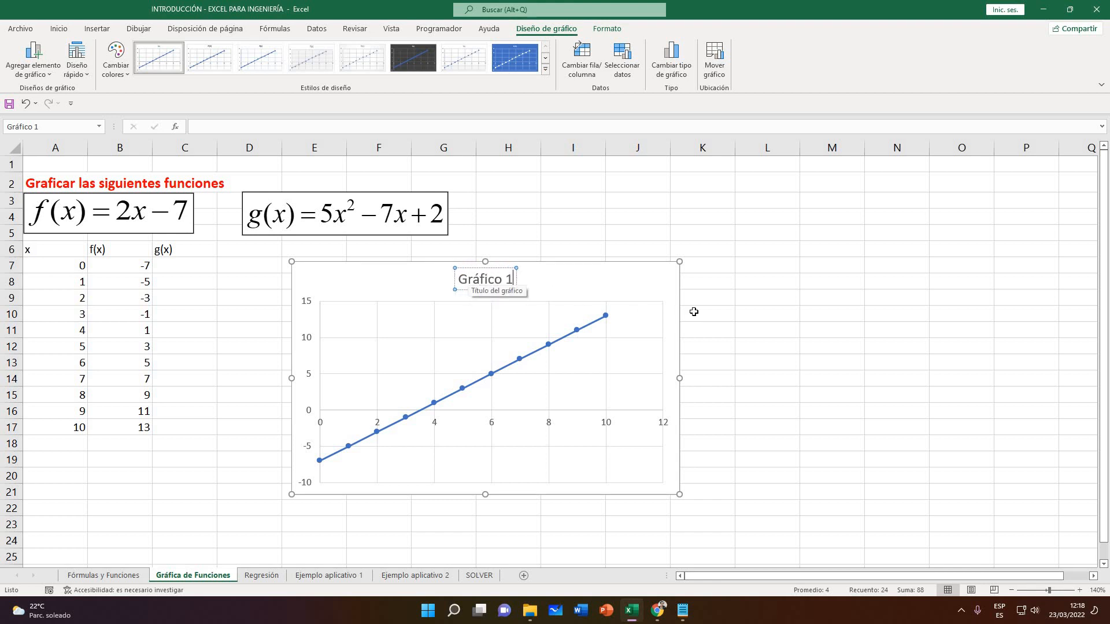
pyautogui.click(725, 315)
pyautogui.moveTo(622, 268); pyautogui.dragTo(569, 253)
pyautogui.click(746, 313)
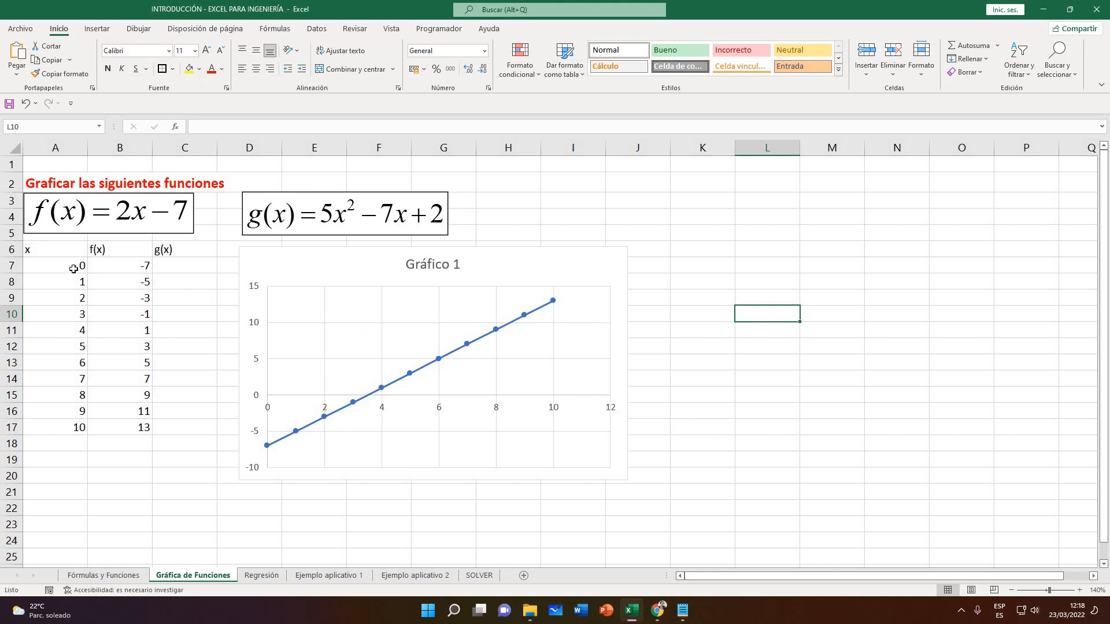
pyautogui.moveTo(74, 269); pyautogui.dragTo(78, 428)
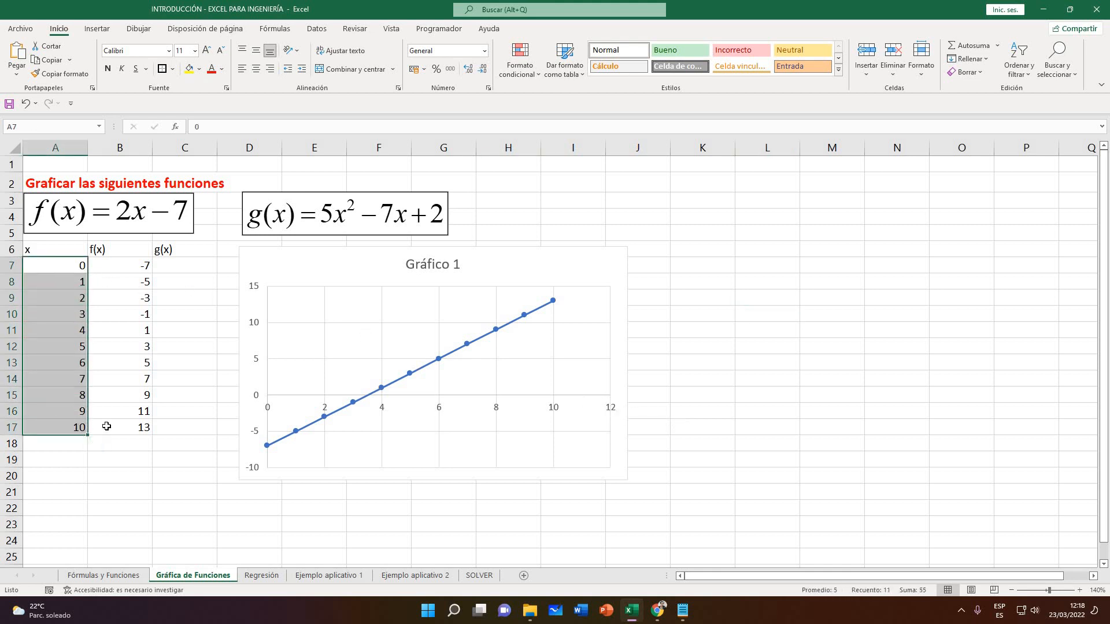
pyautogui.moveTo(58, 267); pyautogui.dragTo(77, 428)
pyautogui.moveTo(552, 300)
pyautogui.click(62, 430)
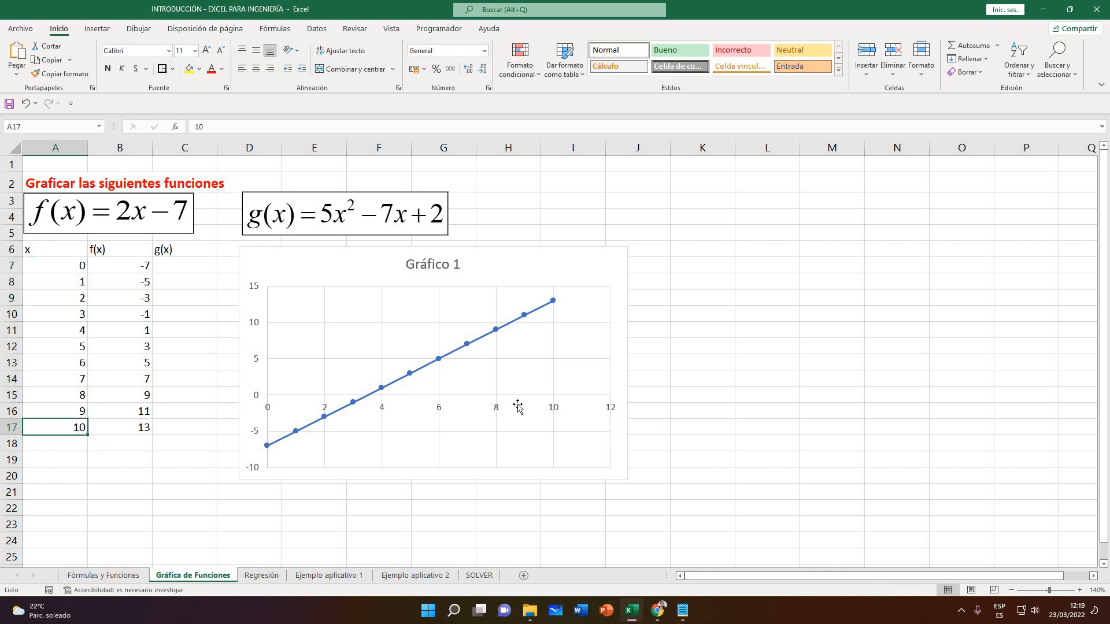
# Set the maximum bound of the chart's horizontal axis to 10
pyautogui.click(557, 415)
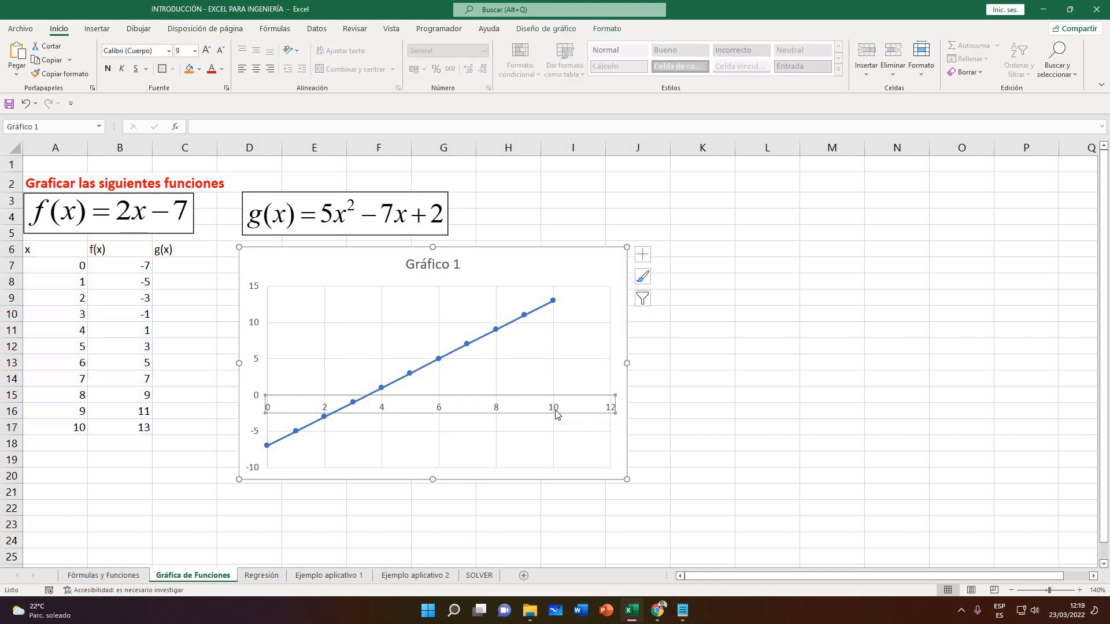
pyautogui.doubleClick(551, 409)
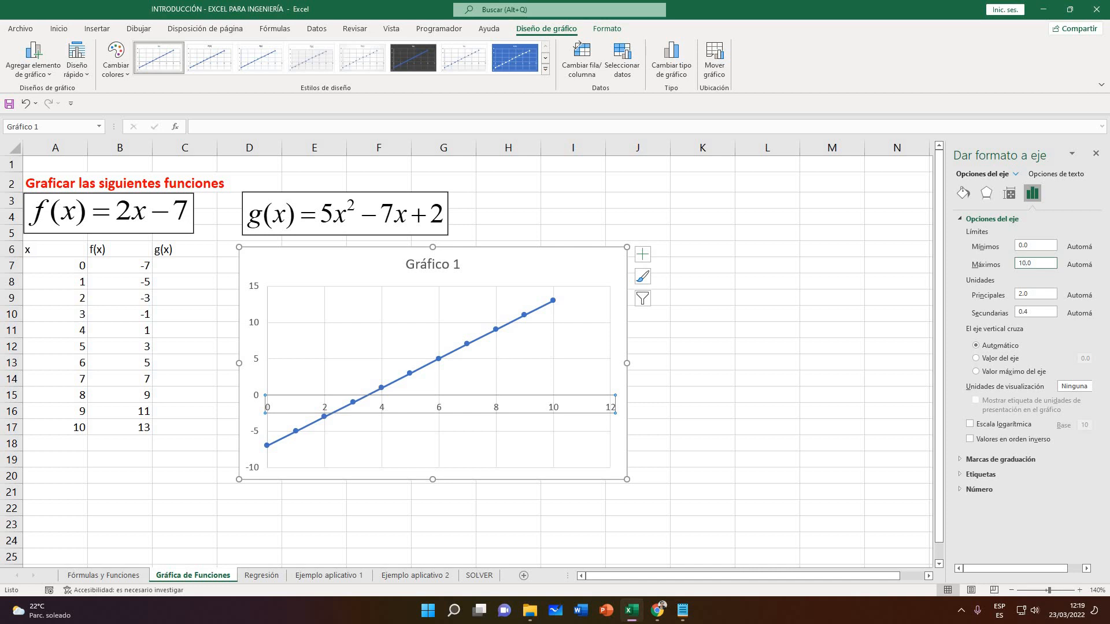
pyautogui.press('Return')
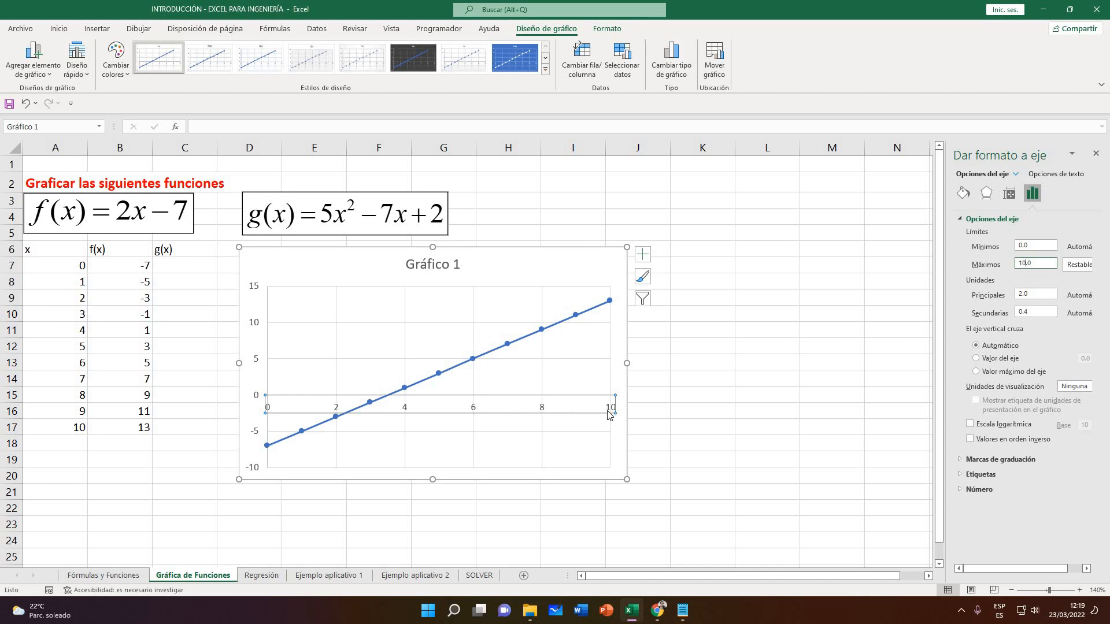
pyautogui.click(710, 408)
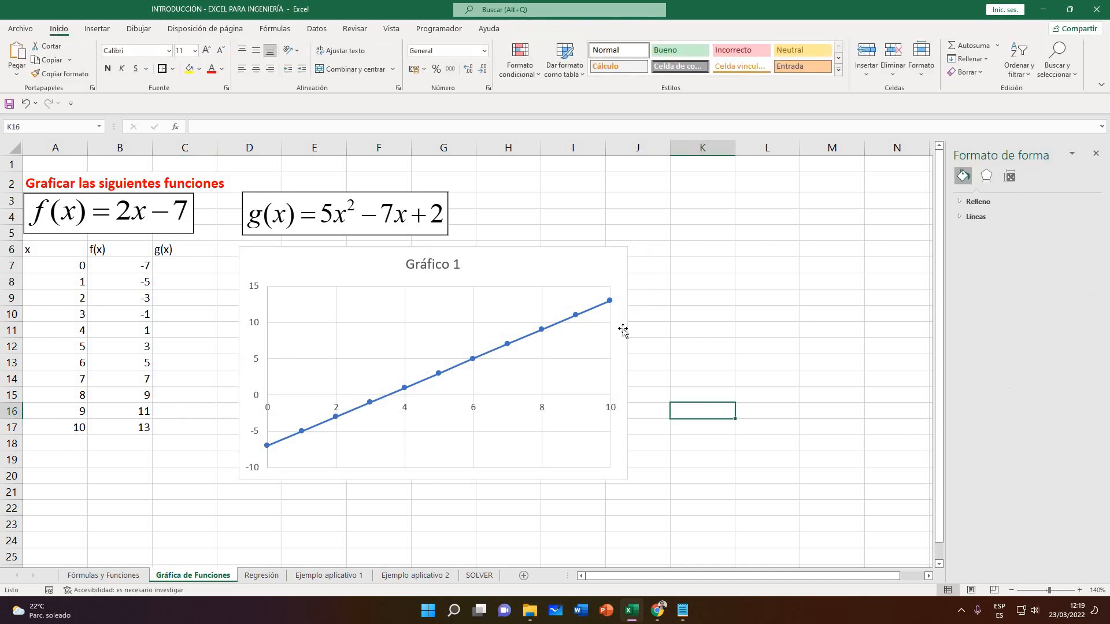
# Set the major unit of the chart's horizontal axis to 1
pyautogui.click(614, 413)
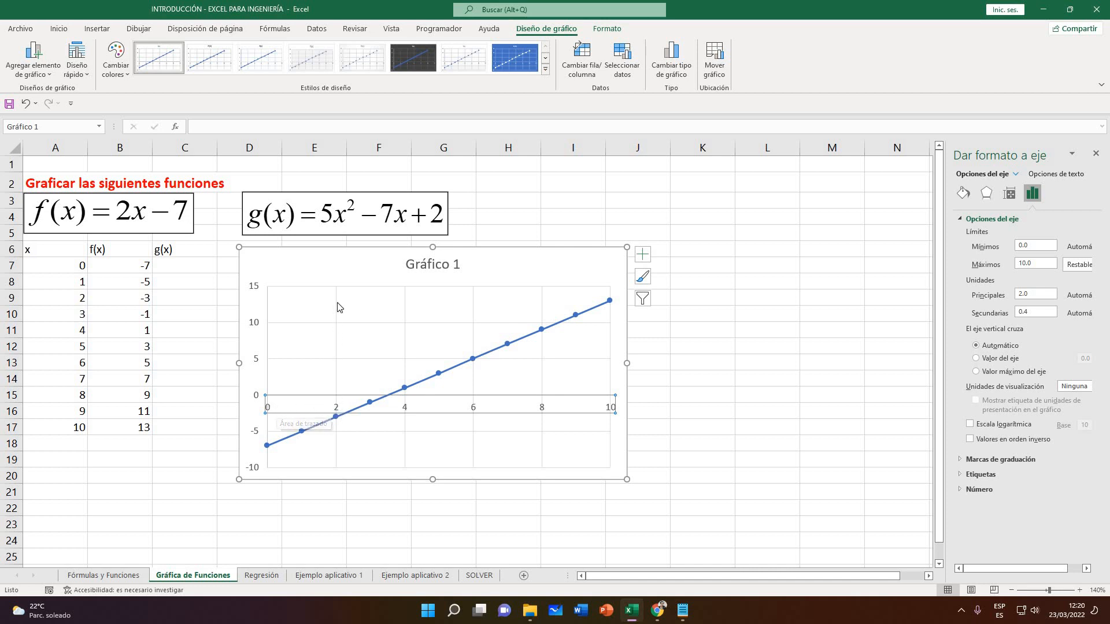
pyautogui.click(1023, 294)
pyautogui.press('Return')
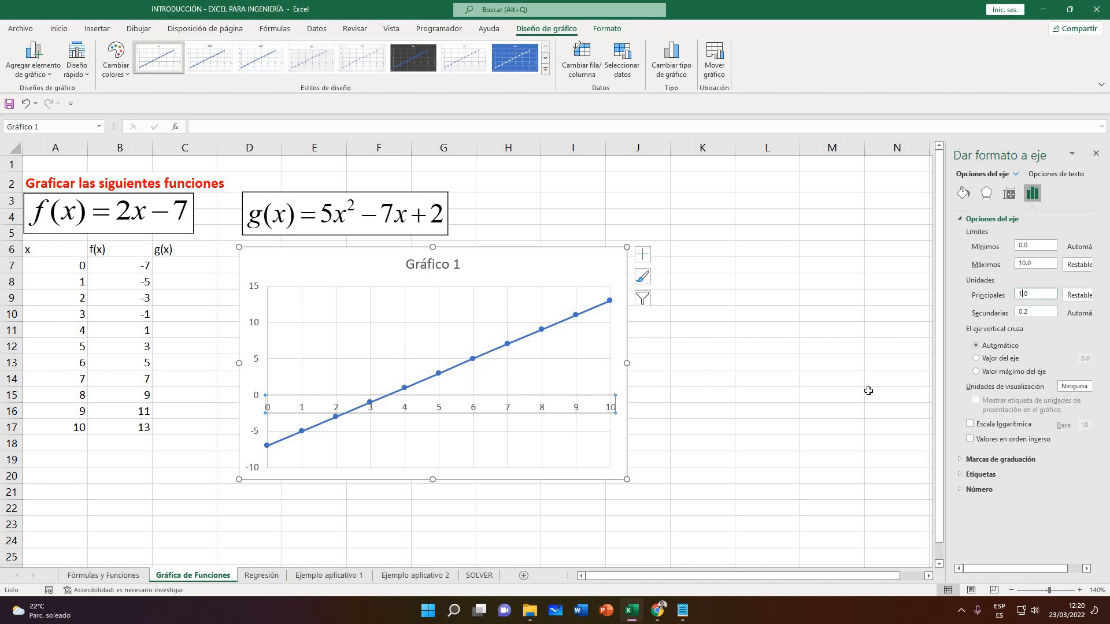
pyautogui.click(1032, 312)
pyautogui.click(844, 329)
# Add primary minor horizontal and primary minor vertical gridlines to the f(x) chart
pyautogui.click(590, 272)
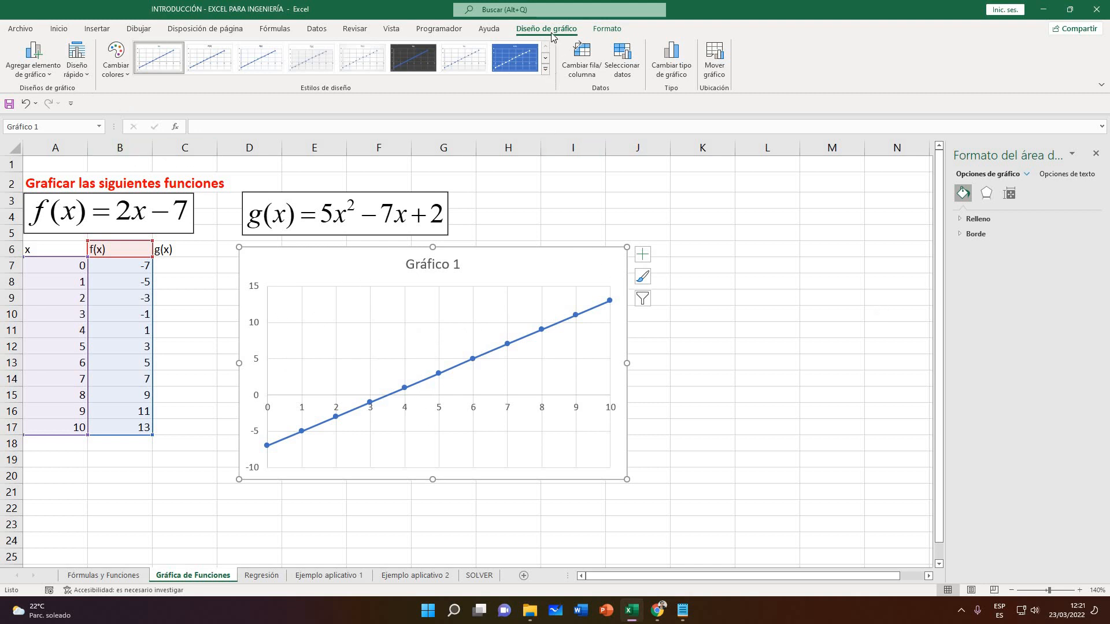
pyautogui.click(27, 70)
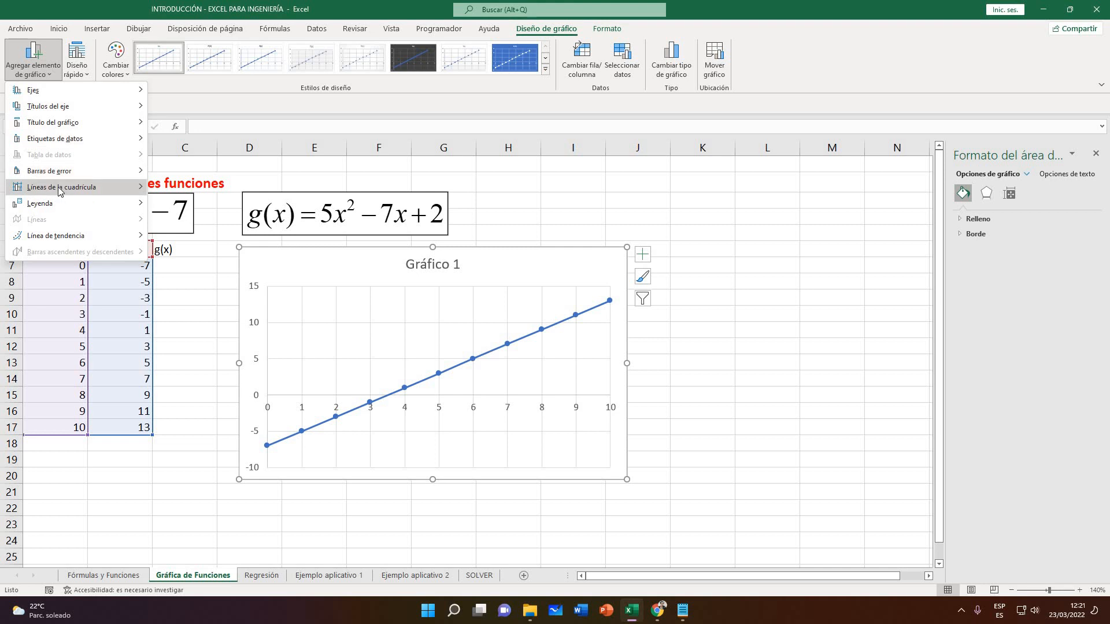
pyautogui.moveTo(60, 192)
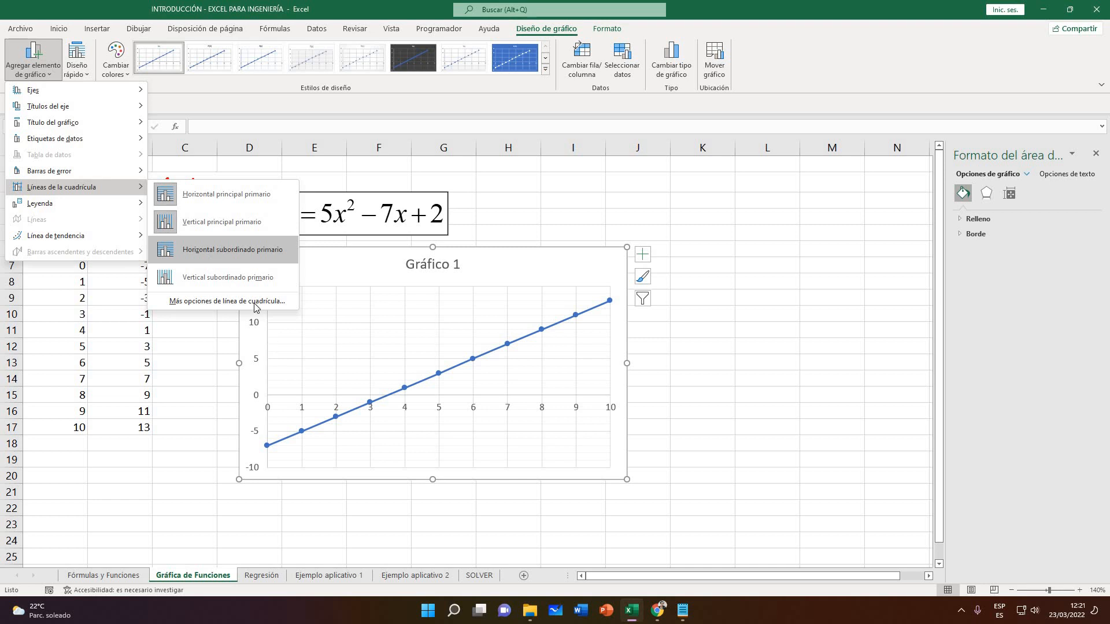
pyautogui.click(218, 254)
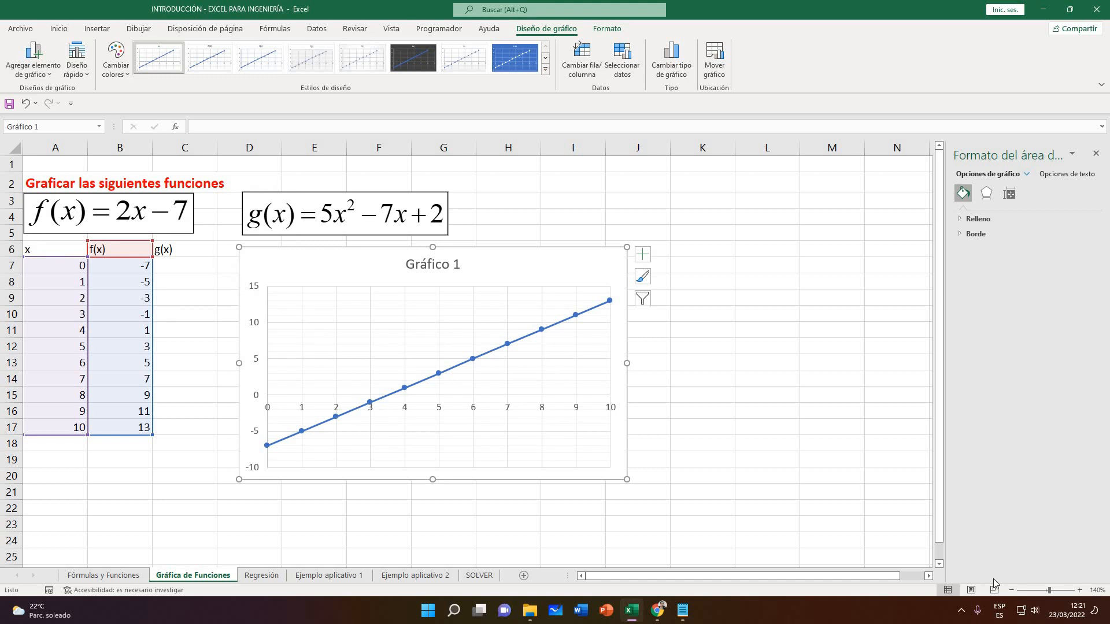
pyautogui.scroll(4, 654, 420)
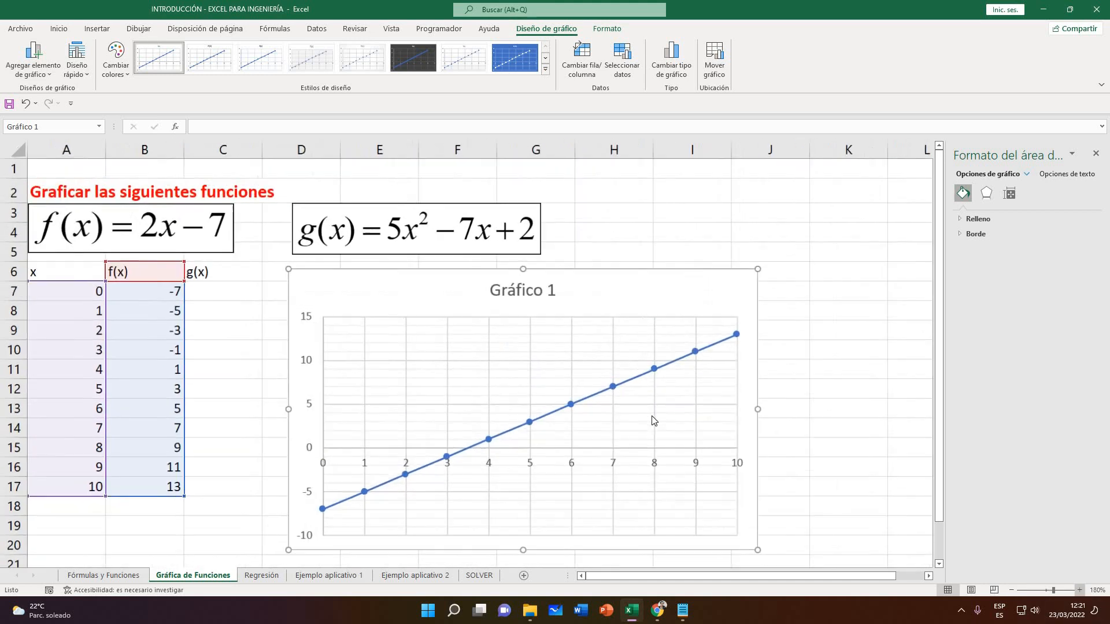
pyautogui.scroll(-2, 389, 318)
pyautogui.scroll(2, 389, 321)
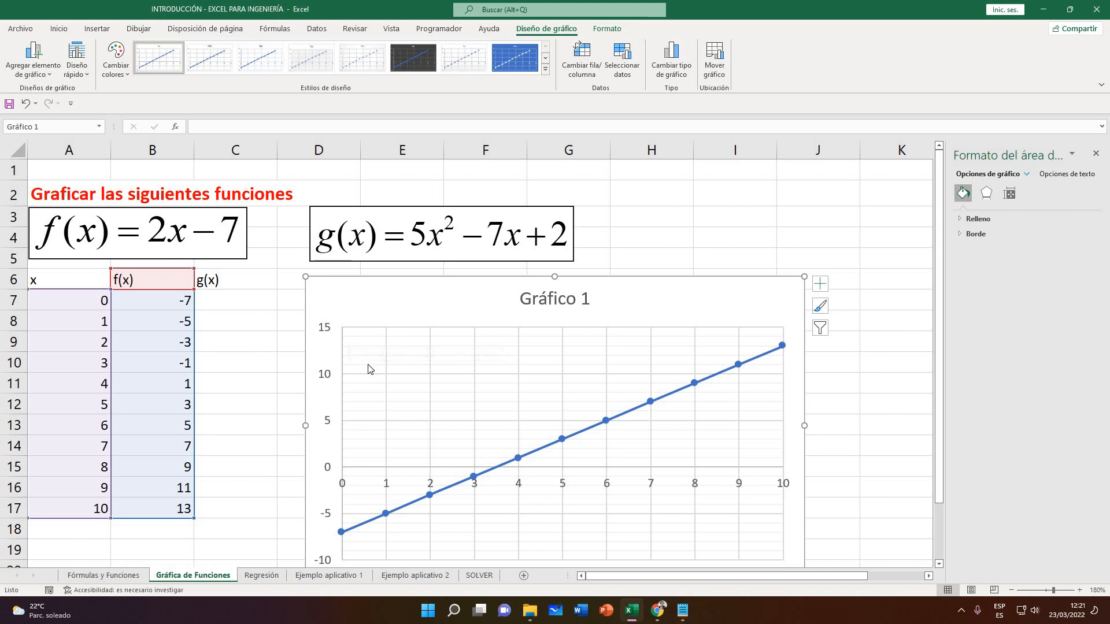
pyautogui.scroll(-1, 370, 330)
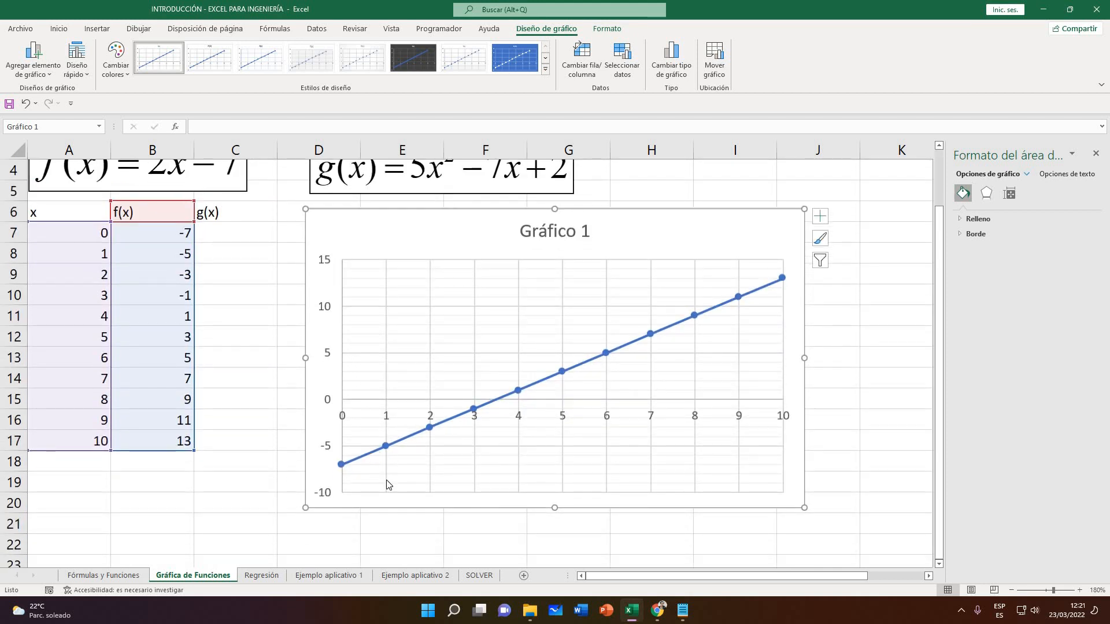
pyautogui.click(33, 61)
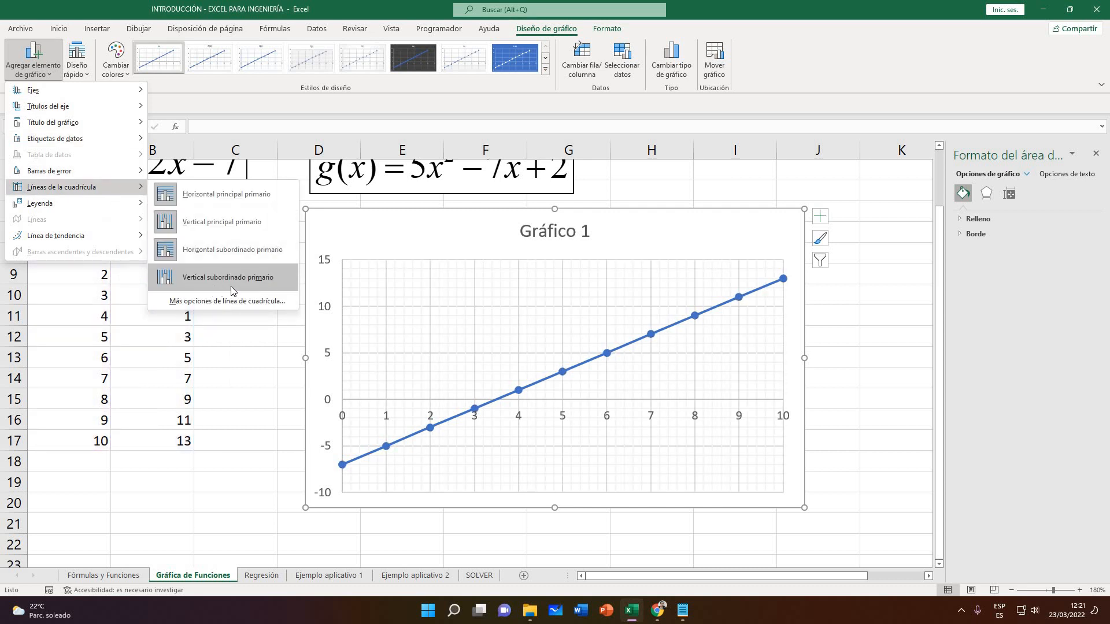
pyautogui.click(231, 286)
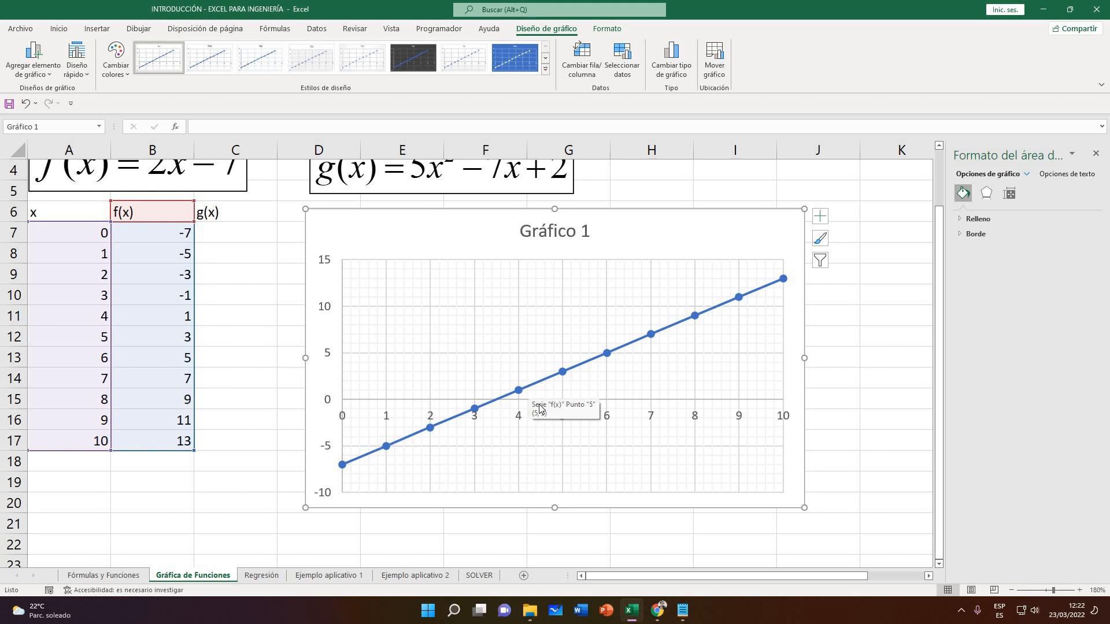
pyautogui.moveTo(541, 385)
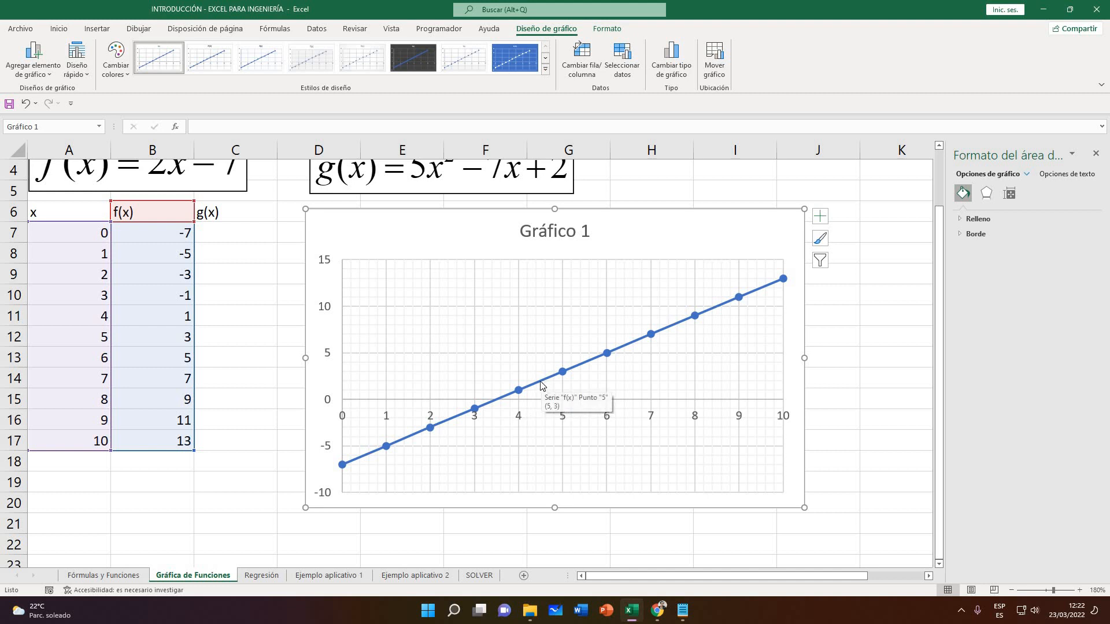
pyautogui.click(60, 30)
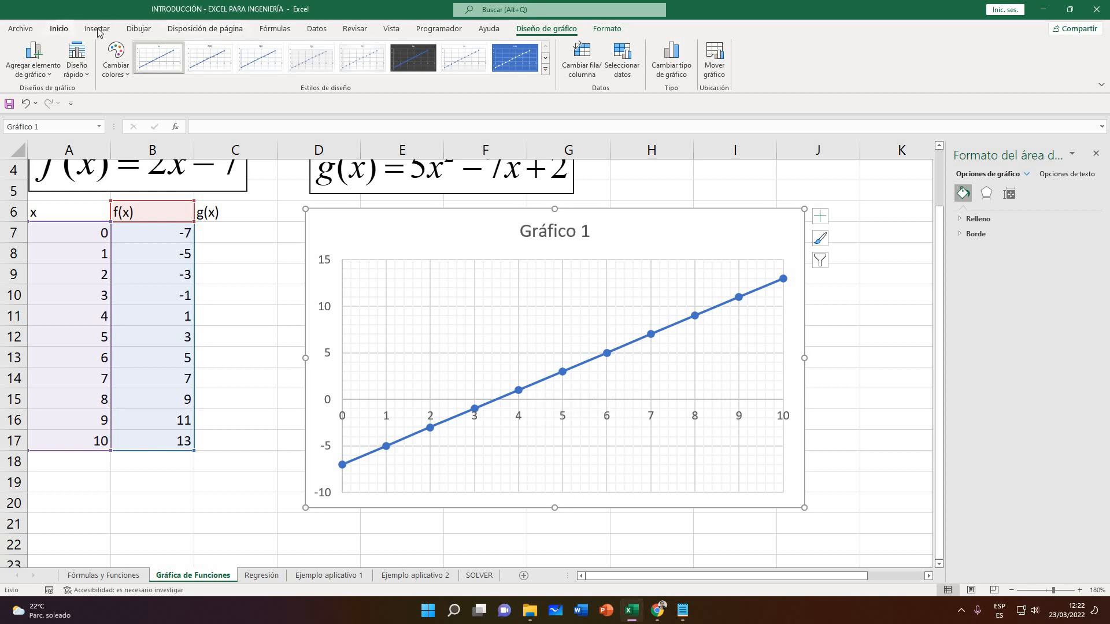
# Draw a vertical straight line about 0.44 cm tall from x = 4.5 on the horizontal axis up to the f(x) line
pyautogui.click(97, 30)
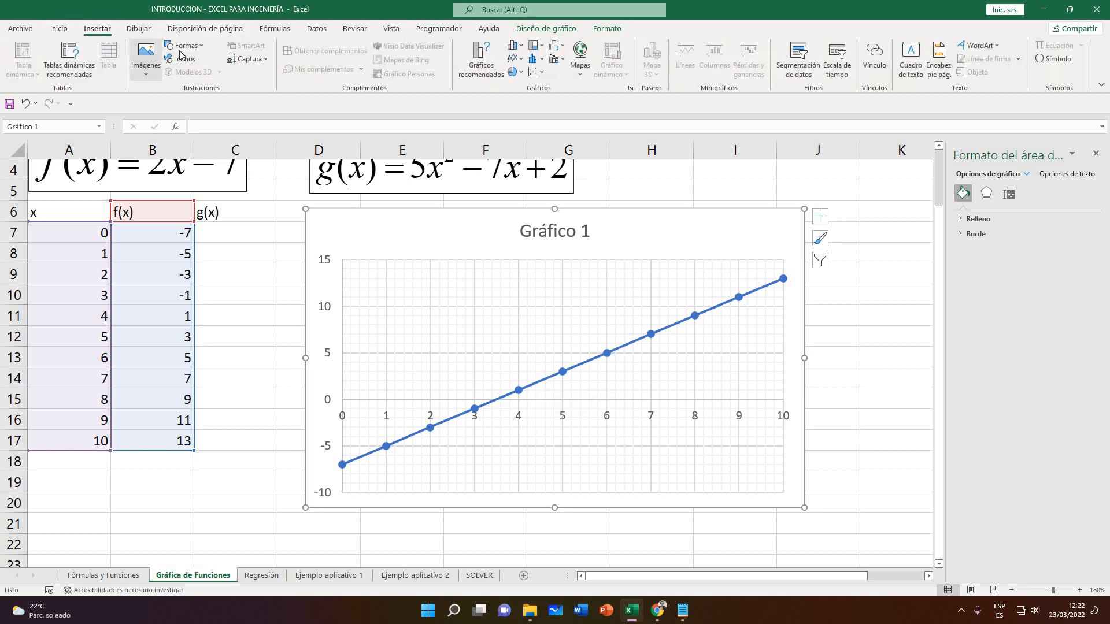
pyautogui.click(186, 45)
pyautogui.click(186, 75)
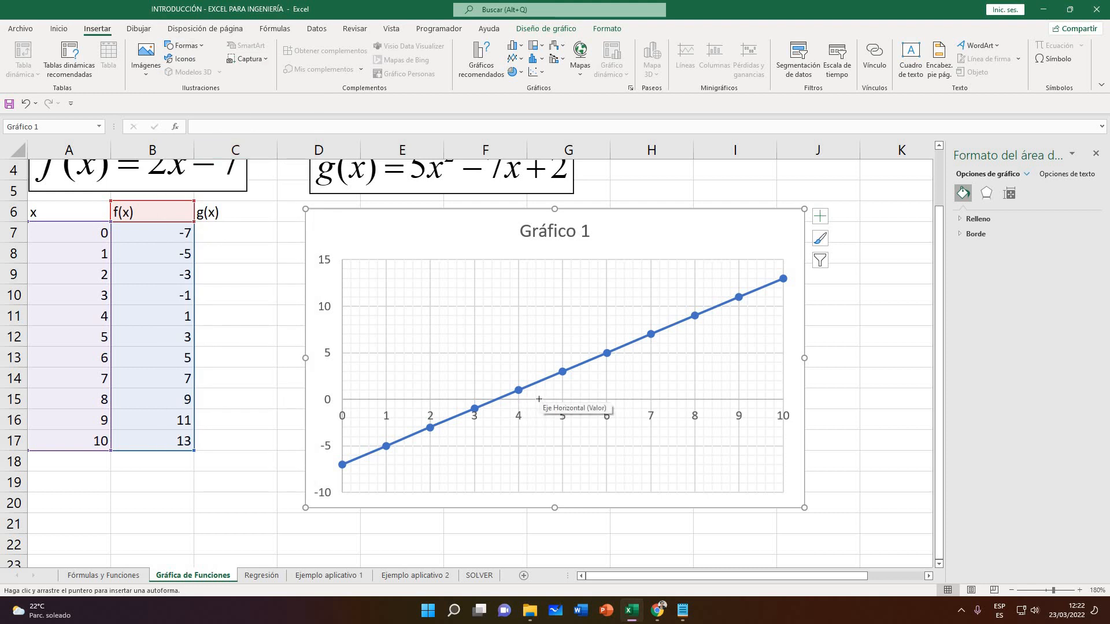
pyautogui.moveTo(540, 398); pyautogui.dragTo(540, 379)
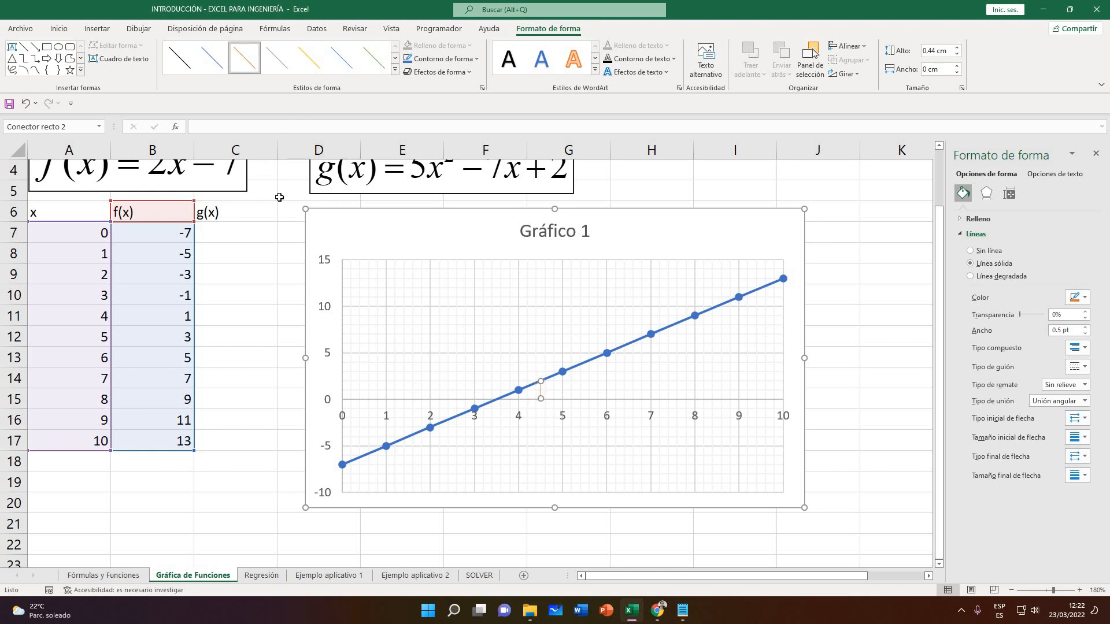
pyautogui.click(272, 236)
# Draw a horizontal straight line from the f(x) line at x = 4.5 across to the chart's vertical axis
pyautogui.click(88, 30)
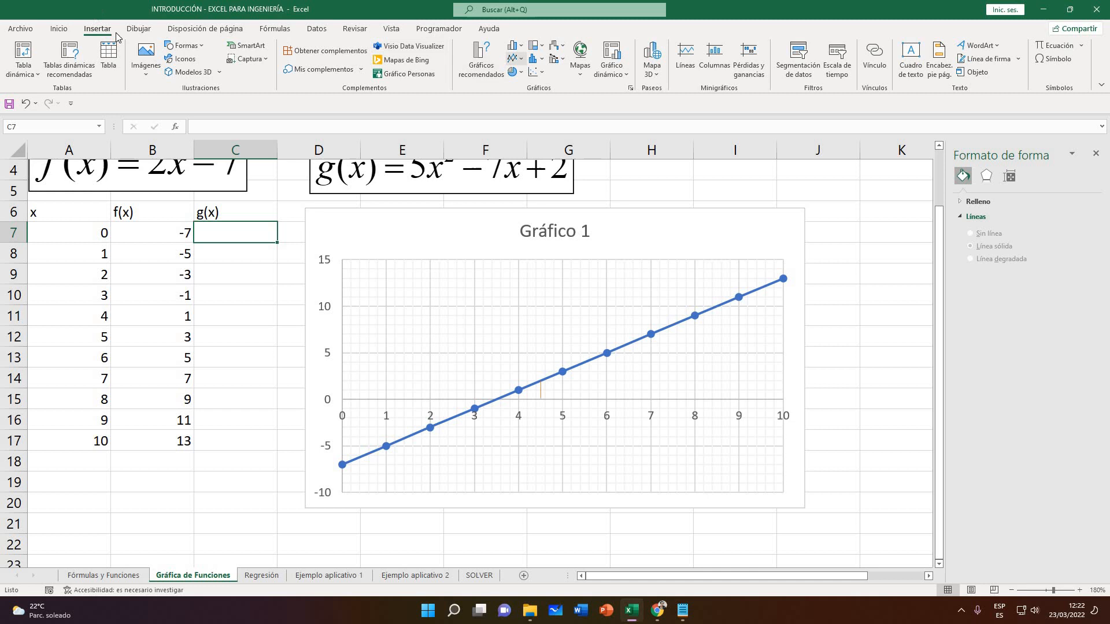
pyautogui.click(186, 45)
pyautogui.click(187, 75)
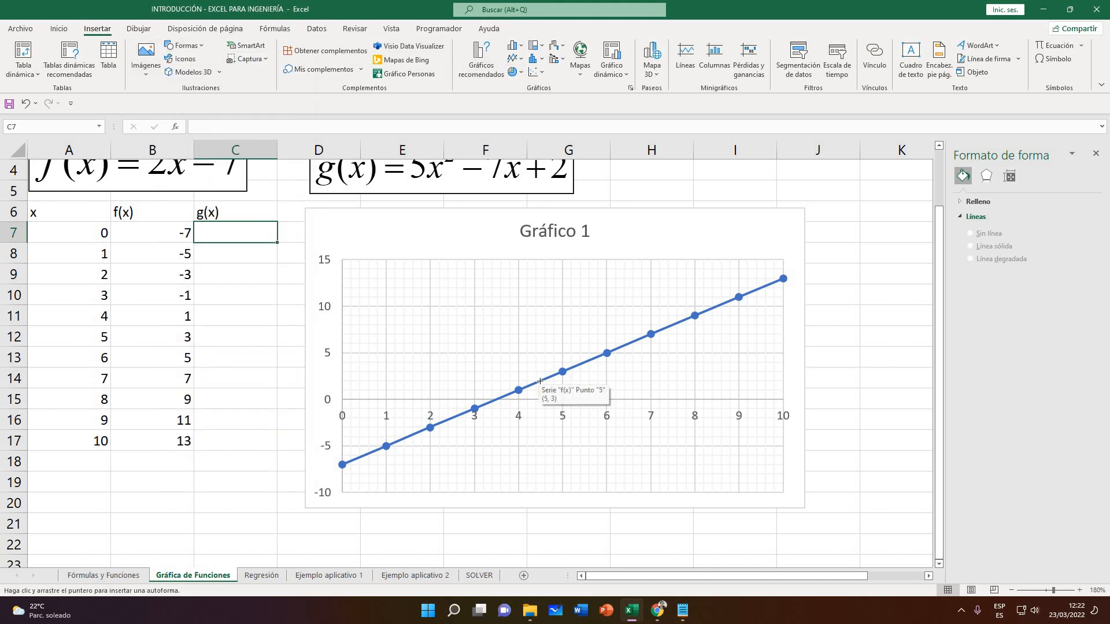
pyautogui.moveTo(541, 381); pyautogui.dragTo(343, 381)
pyautogui.click(419, 523)
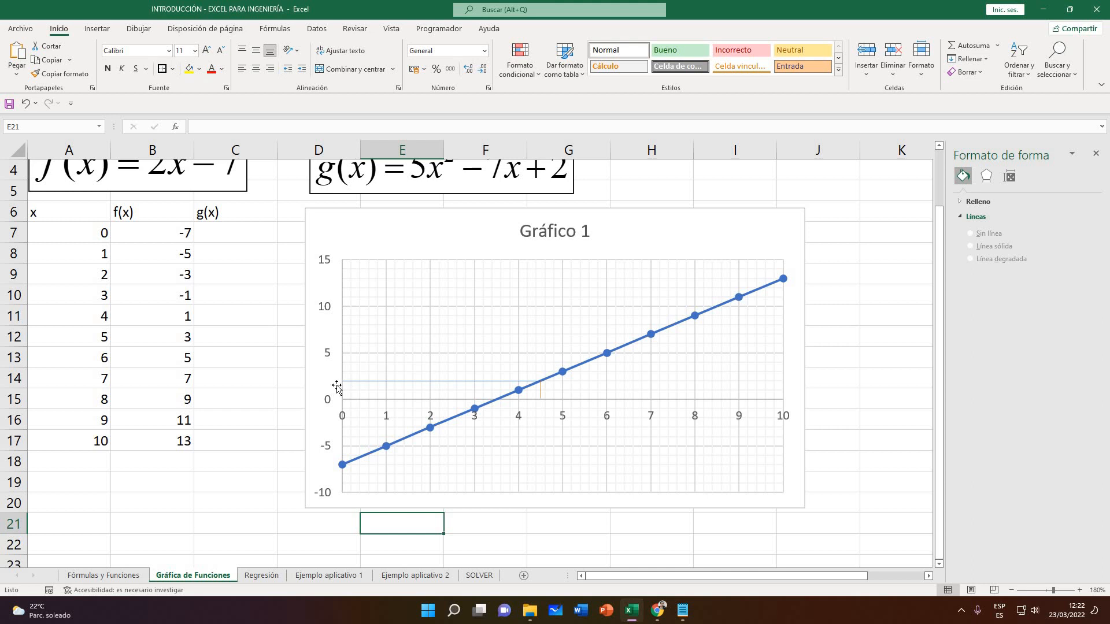
pyautogui.click(638, 517)
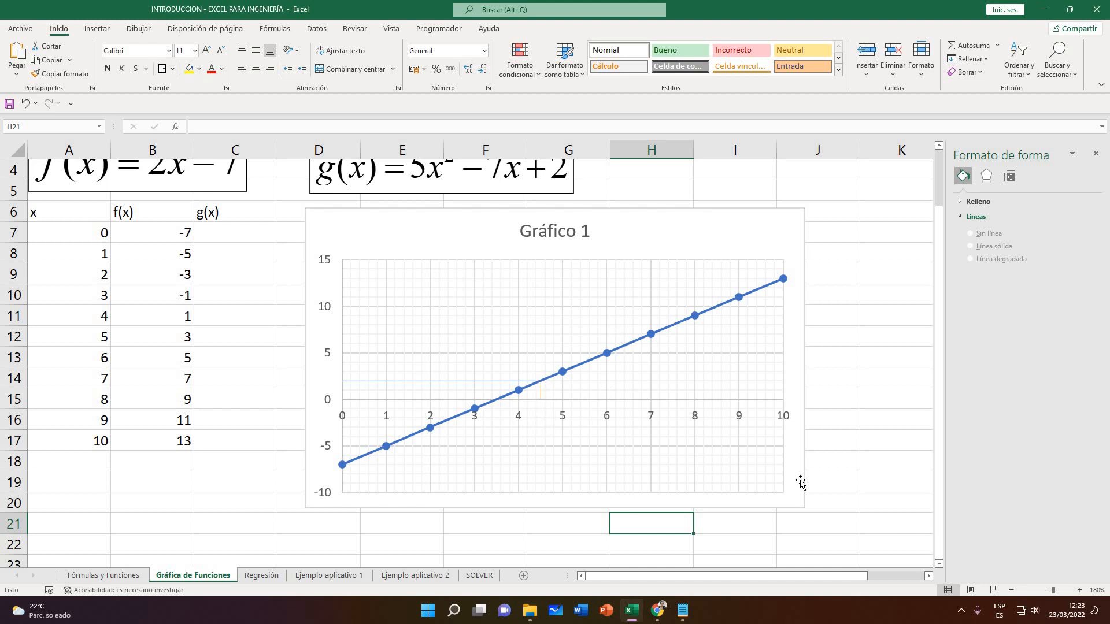
# Examine the horizontal axis bounds and units and the chart's gridline options
pyautogui.click(1079, 590)
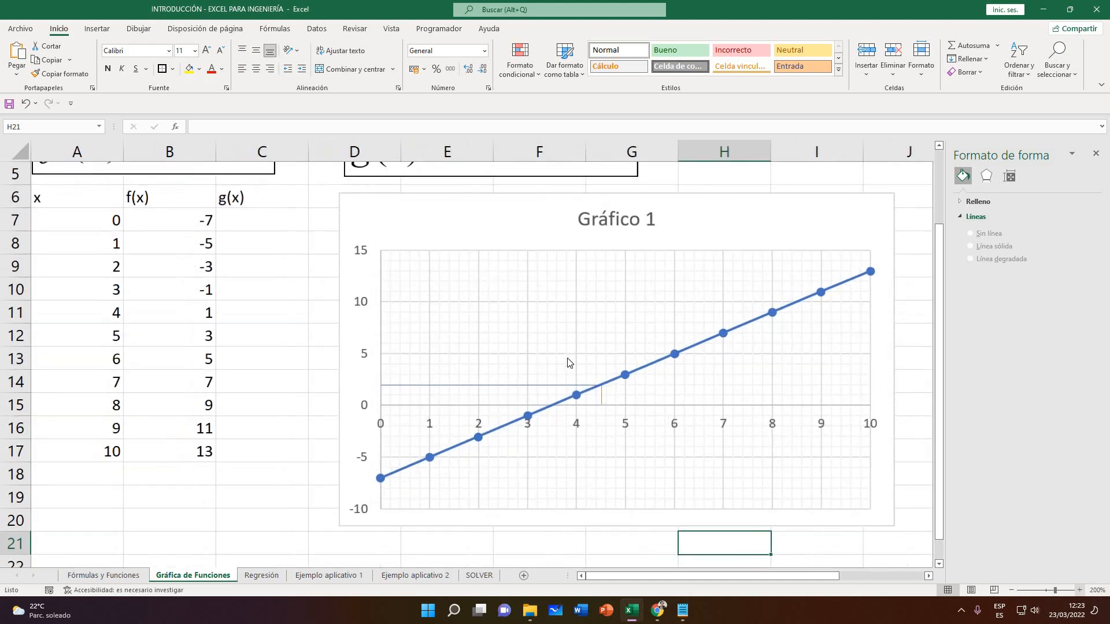
pyautogui.scroll(-2, 590, 345)
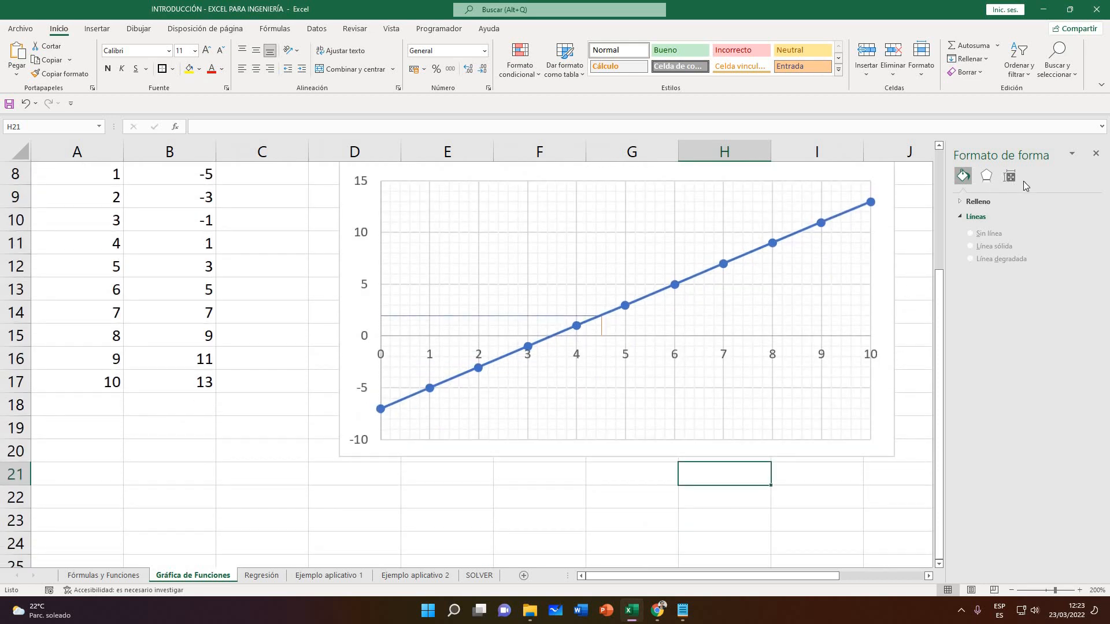
pyautogui.click(724, 353)
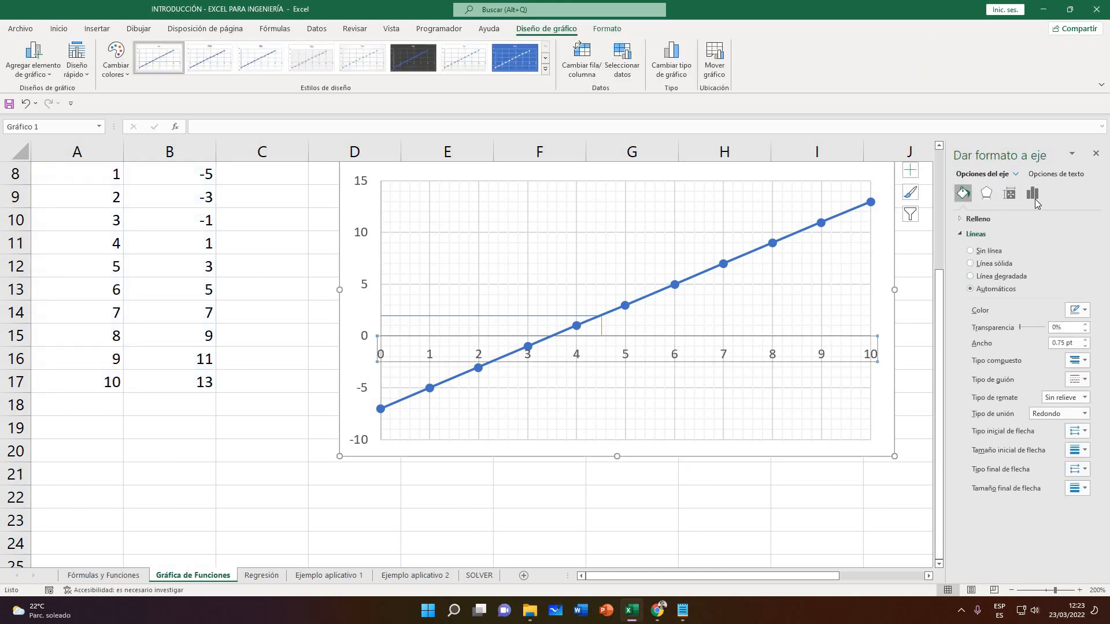
pyautogui.click(1033, 194)
pyautogui.click(994, 222)
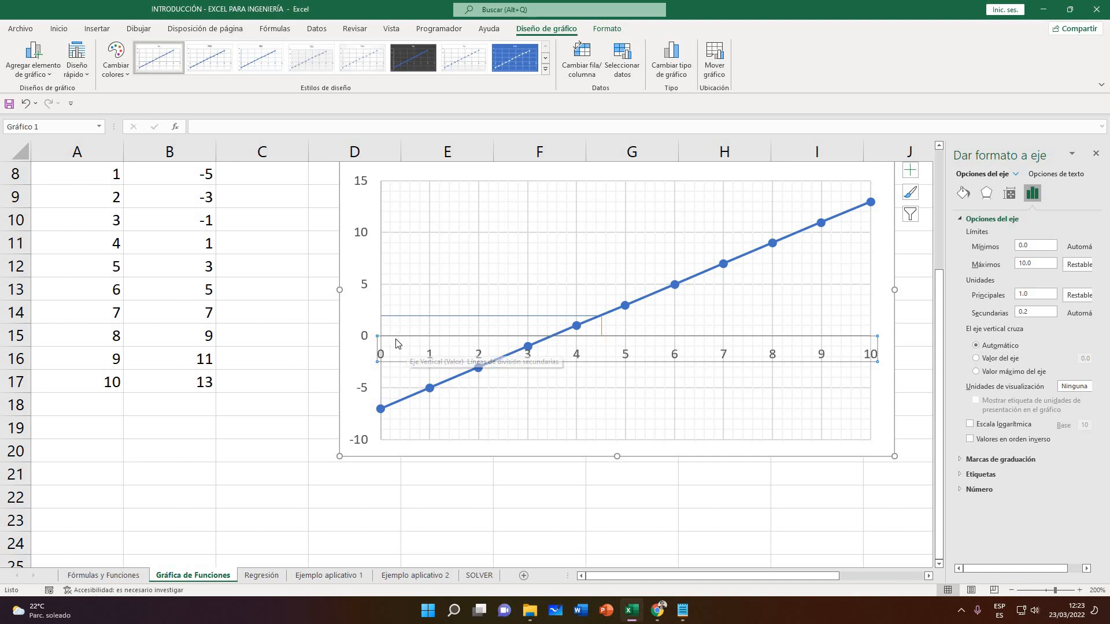
pyautogui.click(33, 56)
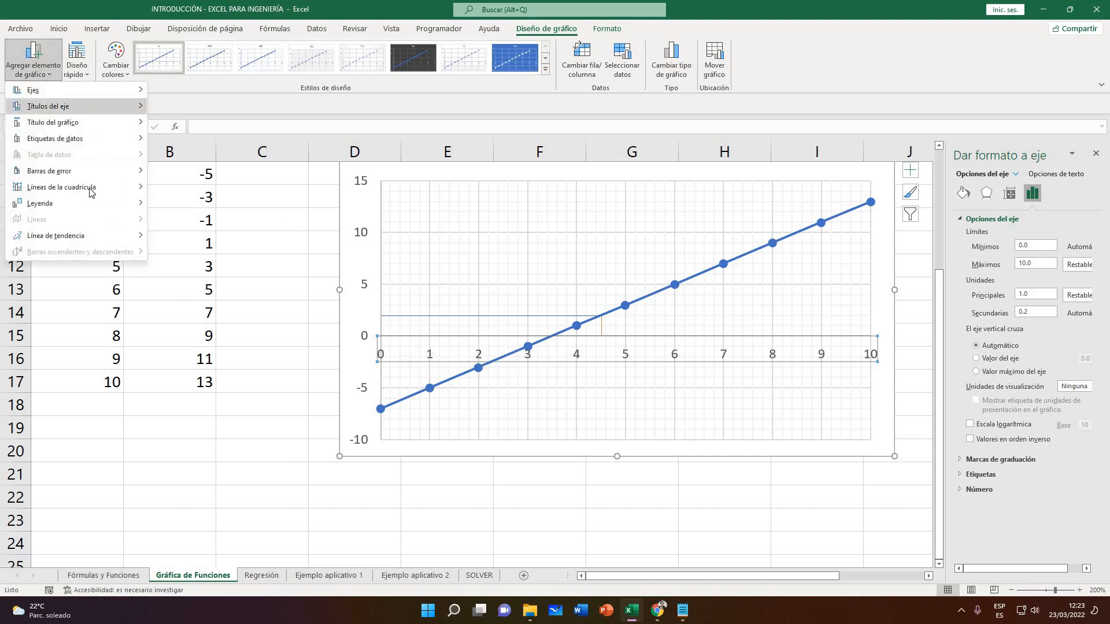
pyautogui.moveTo(105, 188)
pyautogui.click(393, 319)
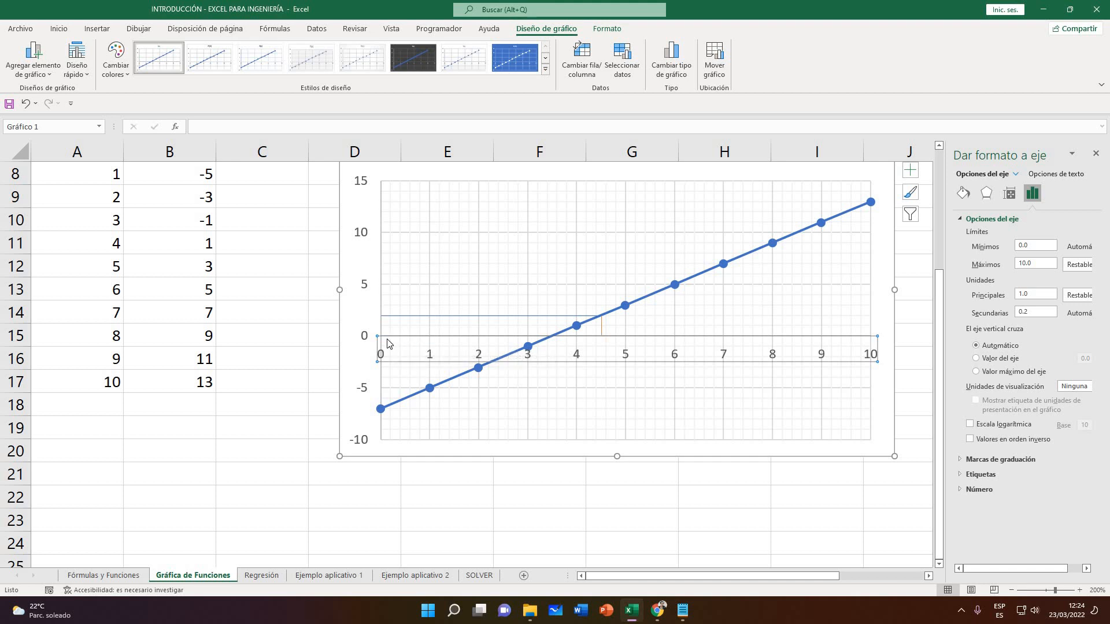
# Examine the x = 4.5 reference lines on the chart at 250% zoom and return the view to 160%
pyautogui.click(1080, 590)
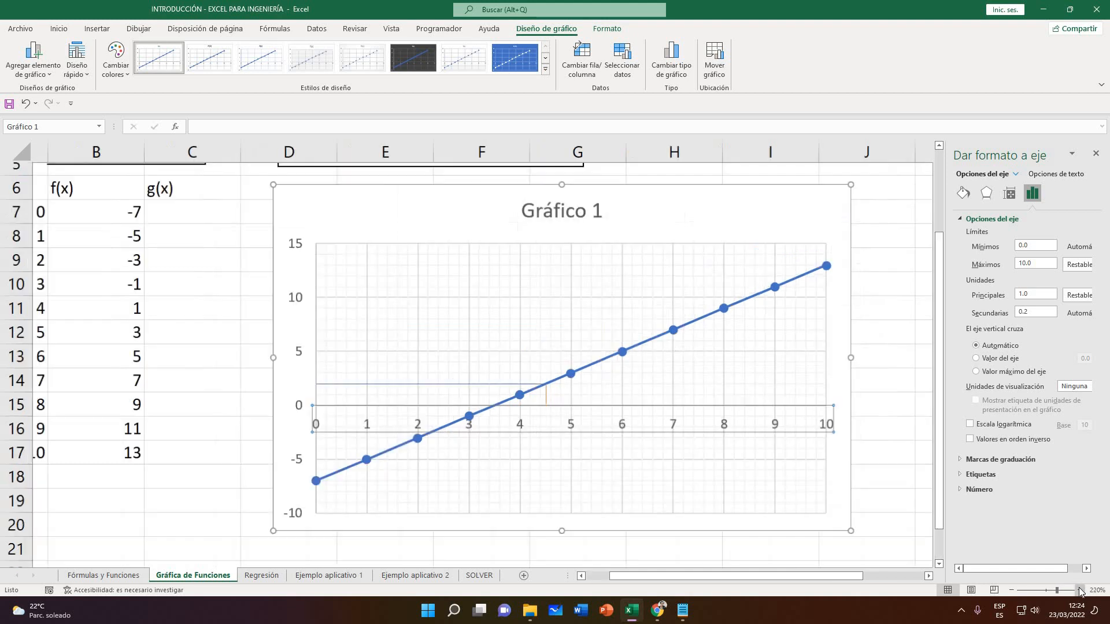
pyautogui.click(1079, 590)
pyautogui.click(1079, 590)
pyautogui.click(1080, 590)
pyautogui.click(1079, 590)
pyautogui.hscroll(-3, 509, 414)
pyautogui.scroll(-1, 501, 401)
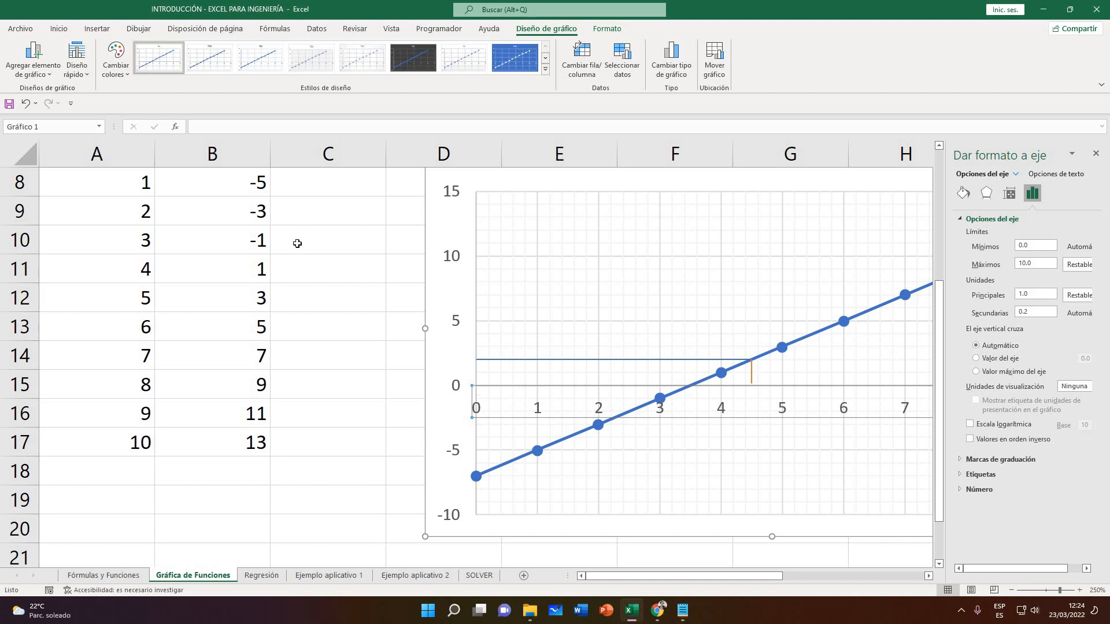
pyautogui.click(451, 417)
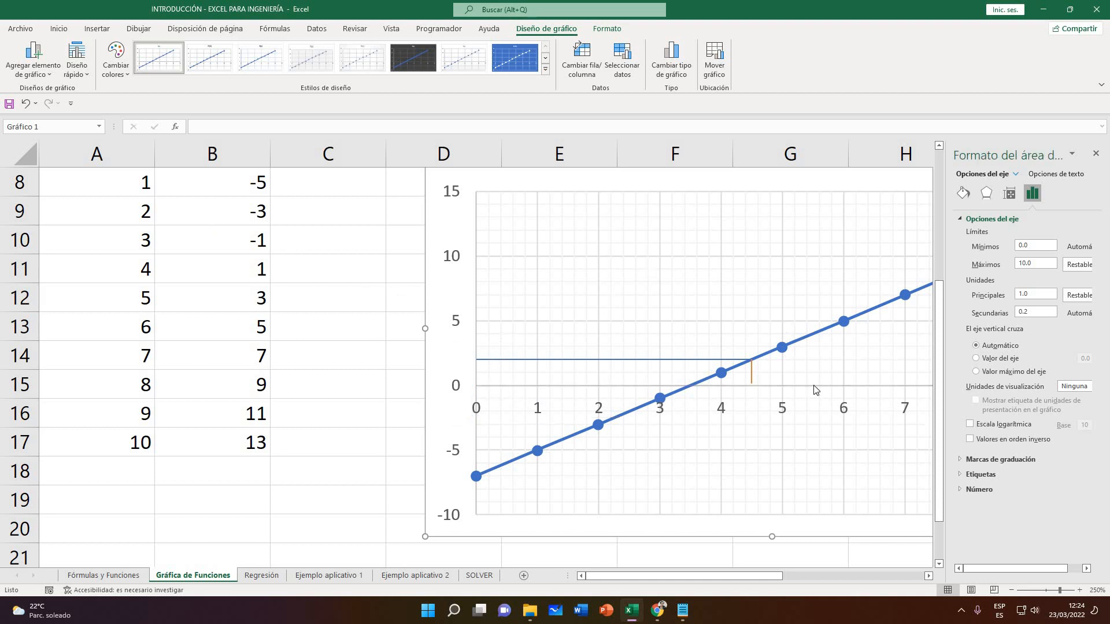
pyautogui.click(1008, 589)
pyautogui.click(1009, 589)
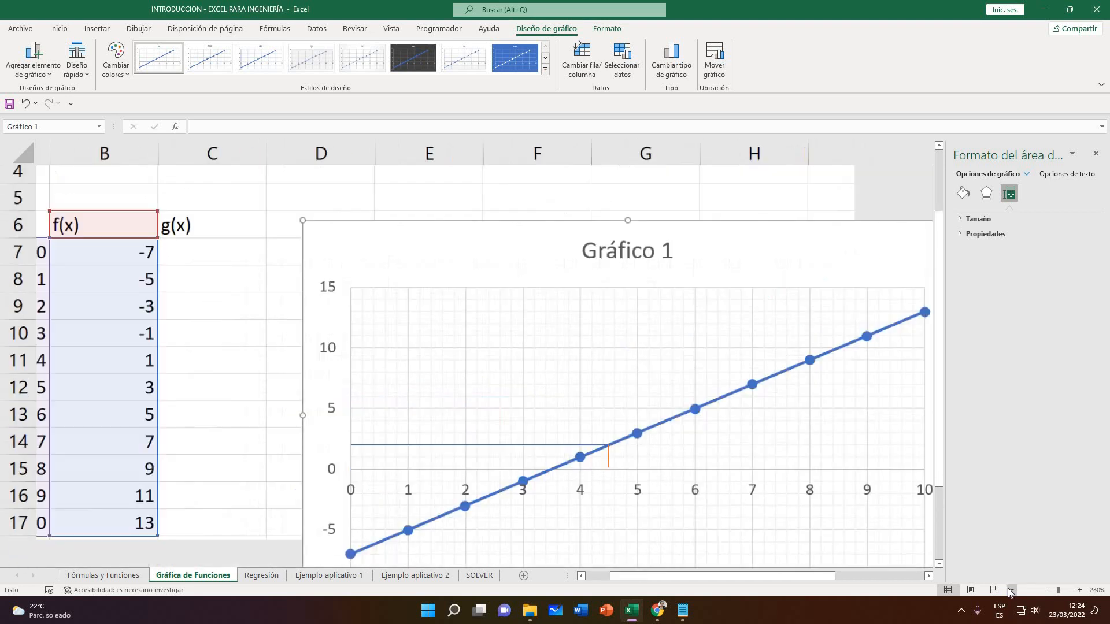
pyautogui.click(1008, 589)
pyautogui.click(1008, 589)
pyautogui.click(1008, 589)
pyautogui.click(1008, 590)
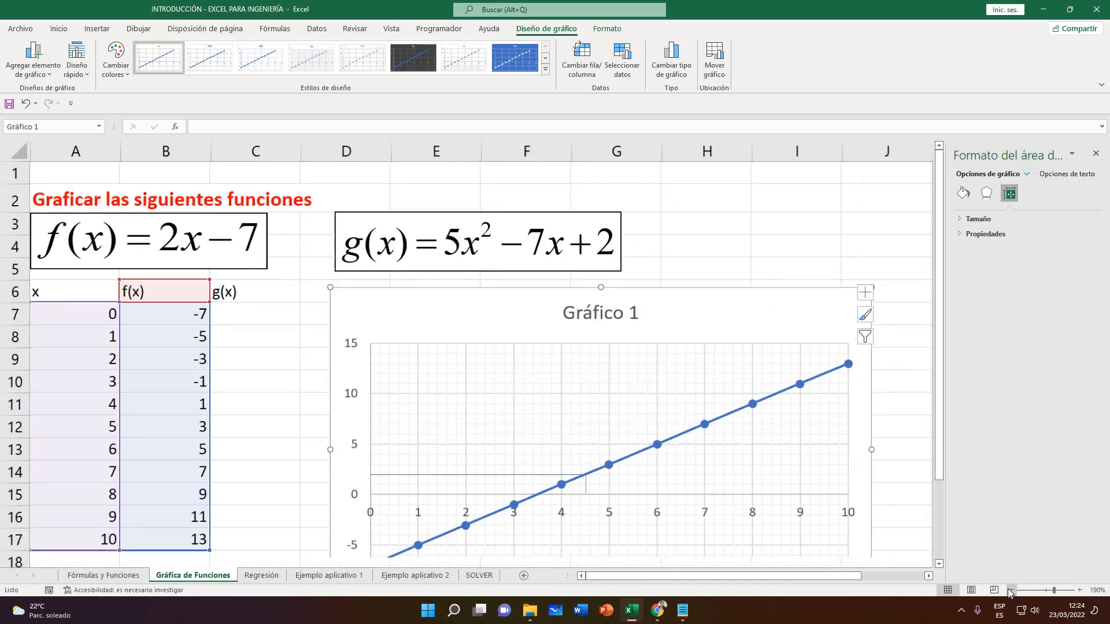
pyautogui.click(1008, 589)
pyautogui.click(1008, 589)
pyautogui.click(1008, 589)
pyautogui.click(802, 452)
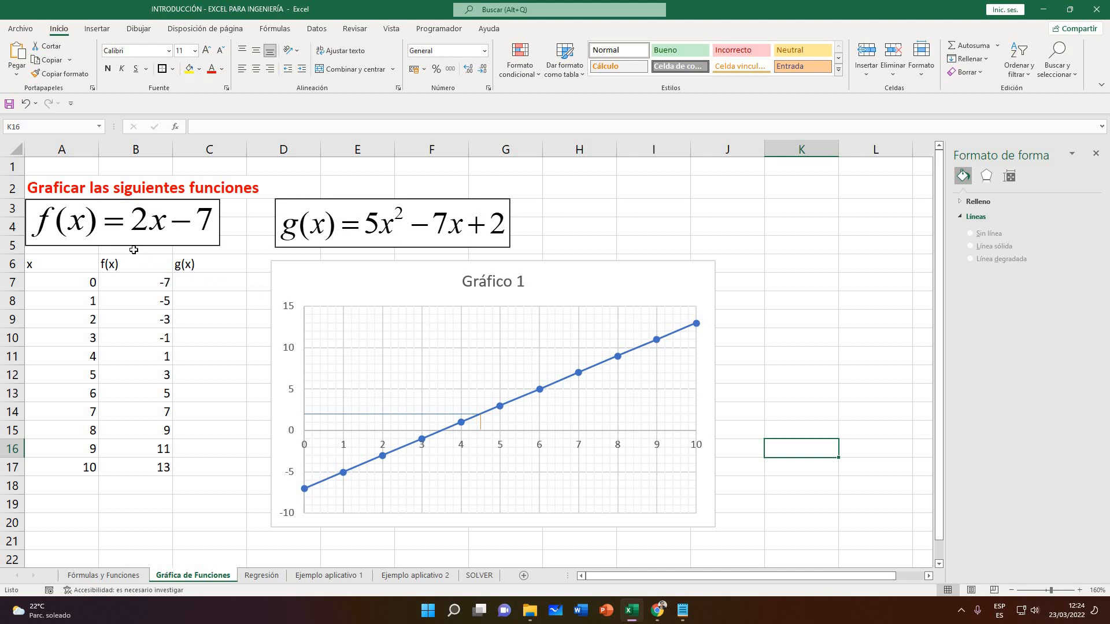
pyautogui.click(103, 217)
pyautogui.click(197, 282)
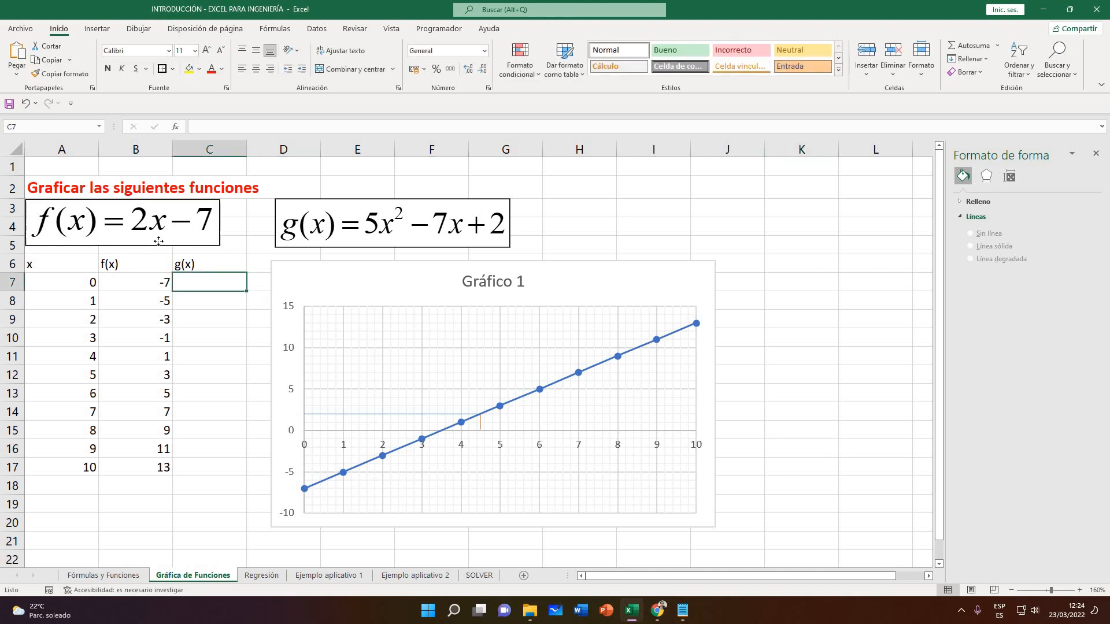
pyautogui.click(218, 336)
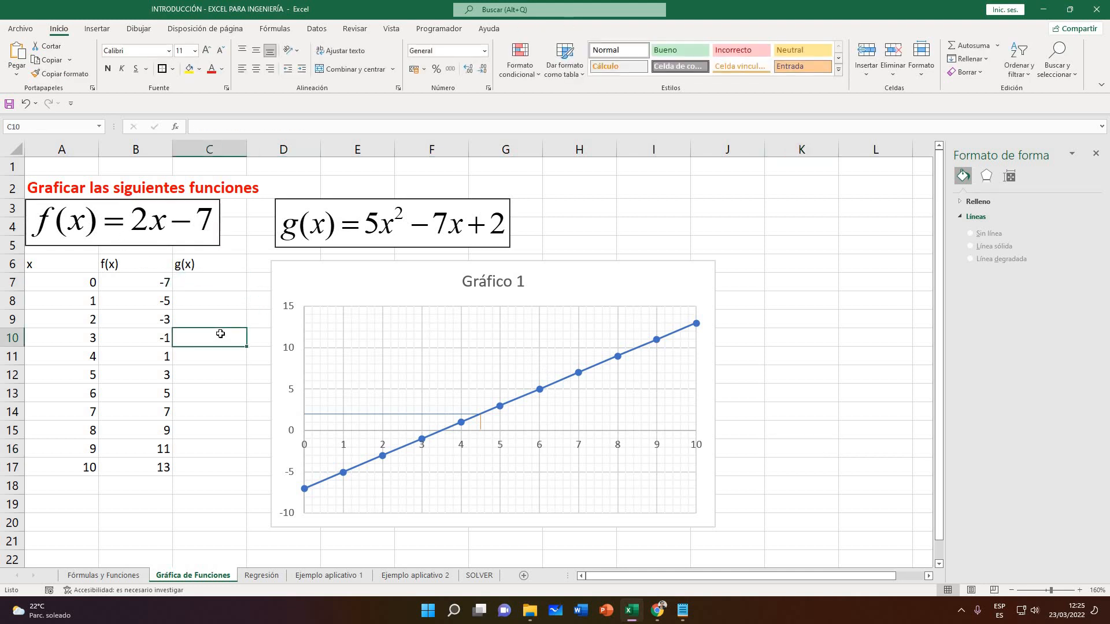
pyautogui.click(76, 238)
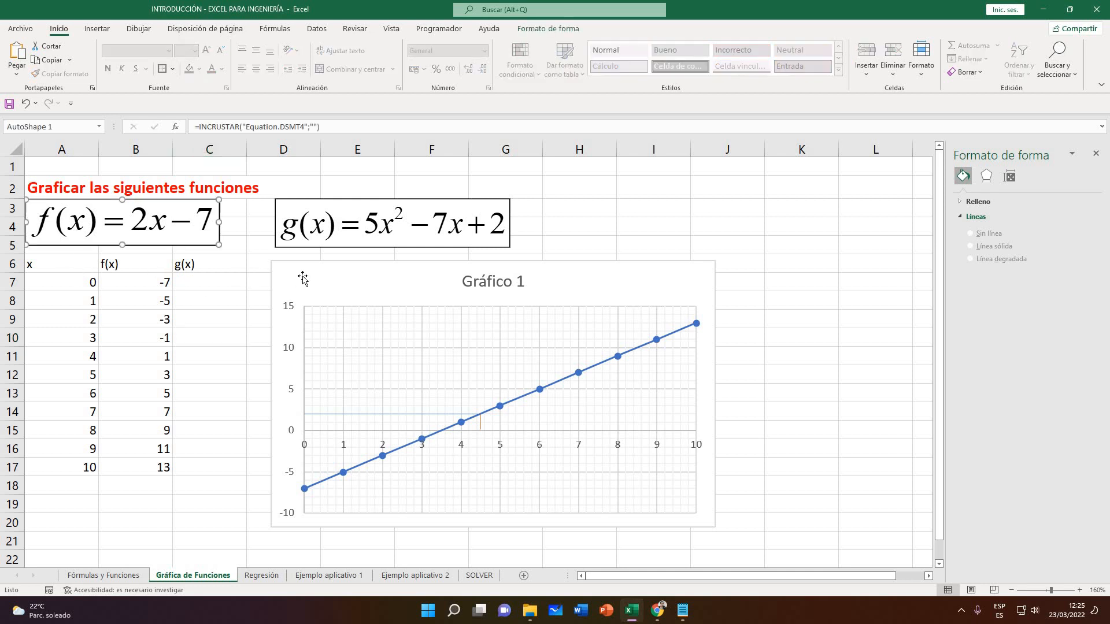
pyautogui.click(448, 391)
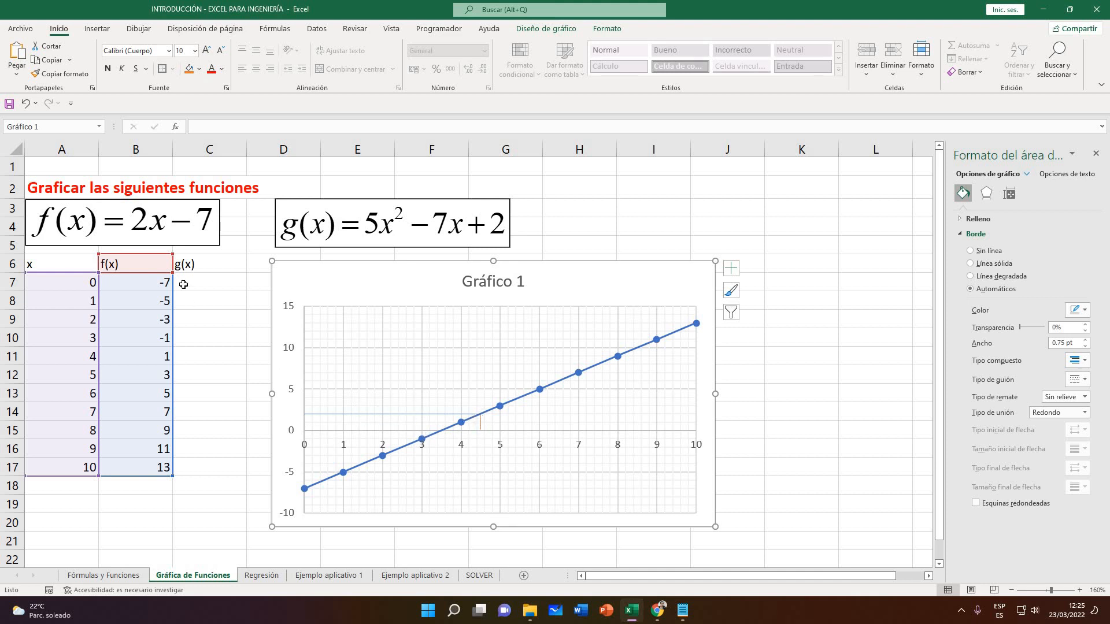
pyautogui.click(212, 301)
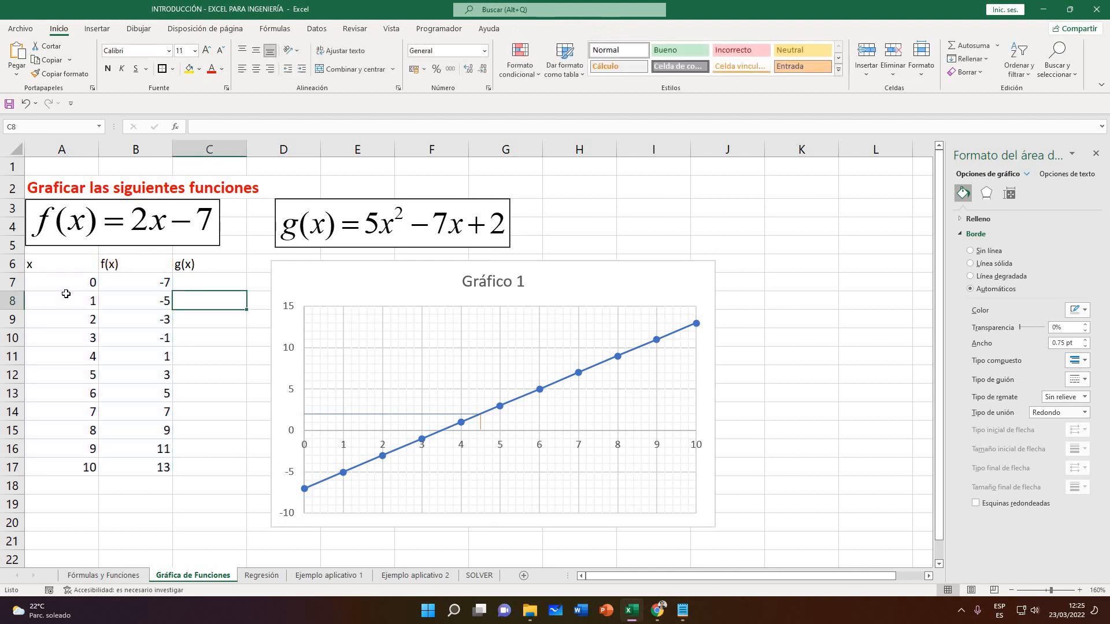
# Enter 4.5 as an additional x value in A18 and check the f(x) formula in B18
pyautogui.click(78, 480)
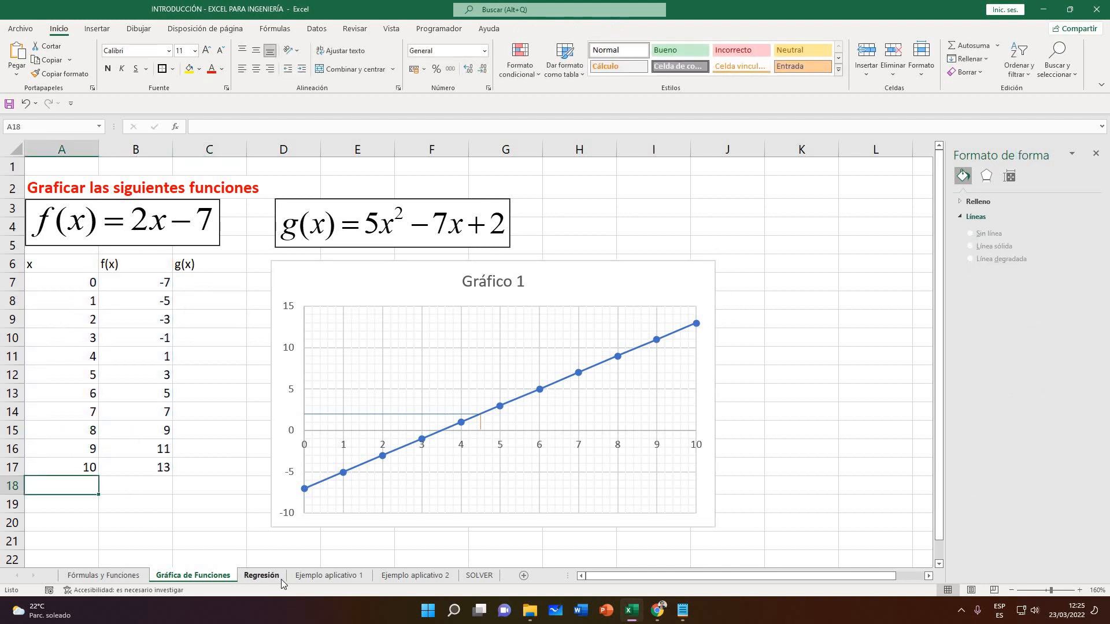
pyautogui.write('4.5')
pyautogui.press('Return')
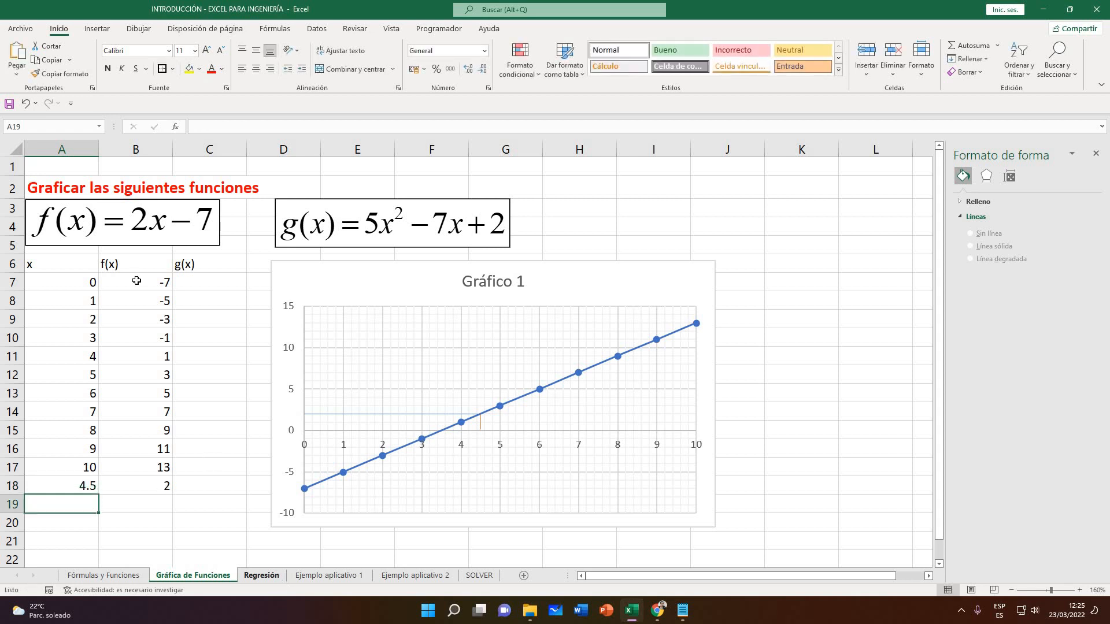
pyautogui.click(155, 485)
pyautogui.click(260, 126)
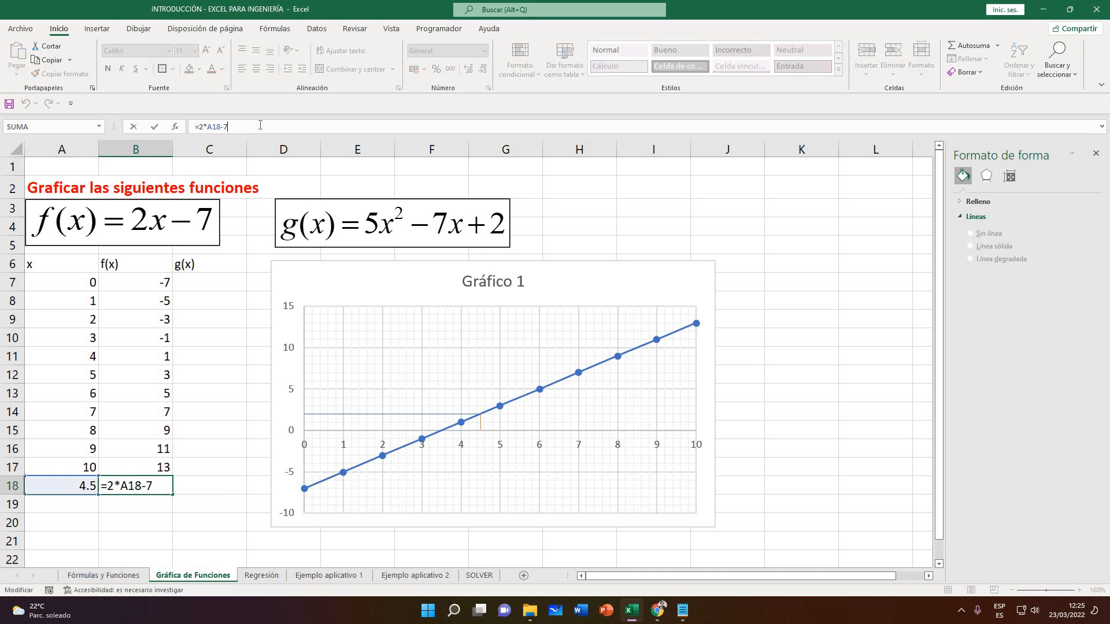
pyautogui.press('Return')
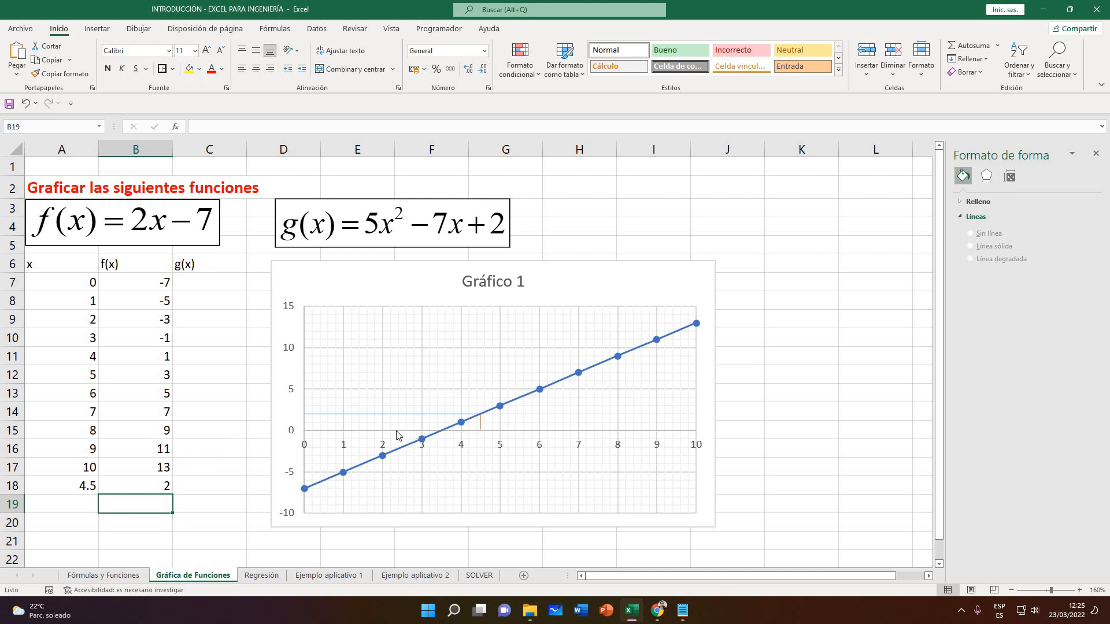
pyautogui.click(648, 297)
pyautogui.click(813, 374)
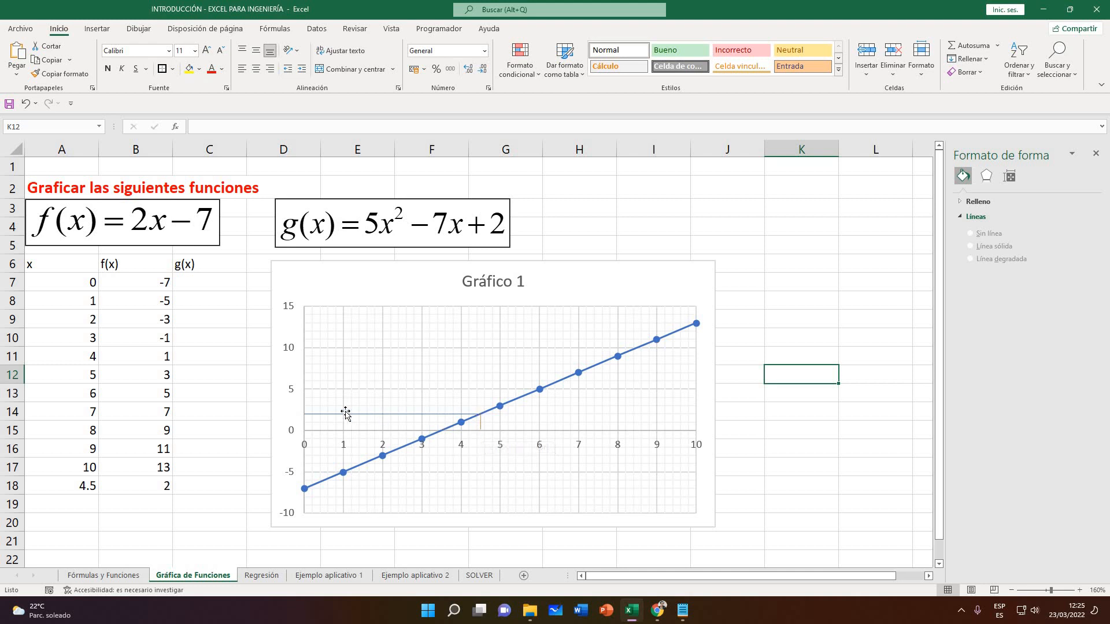
pyautogui.click(746, 260)
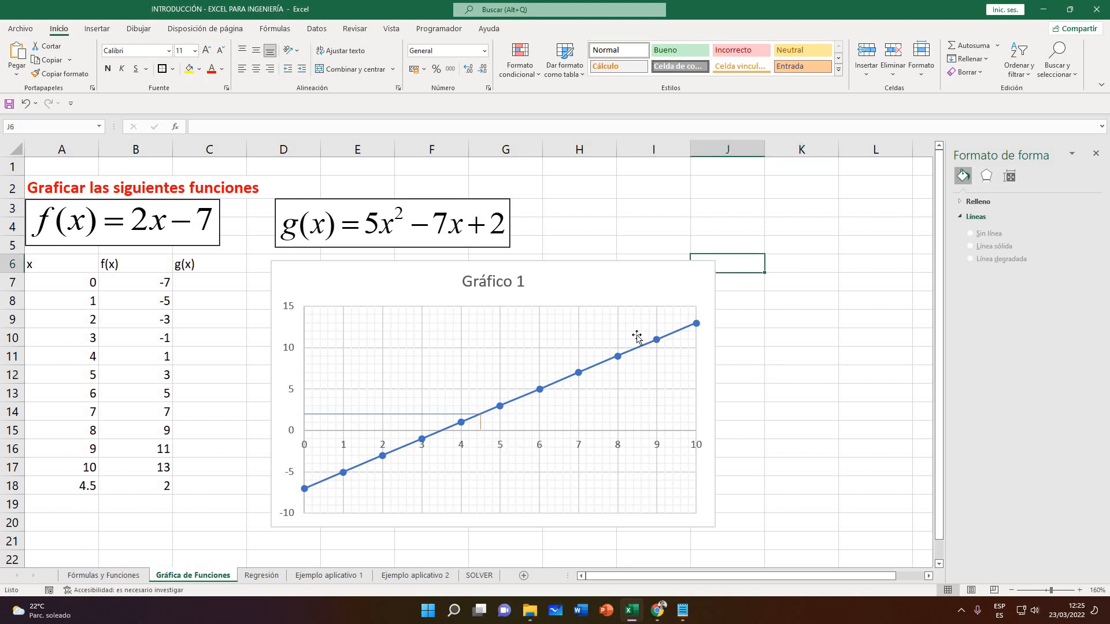
pyautogui.click(235, 330)
pyautogui.click(292, 286)
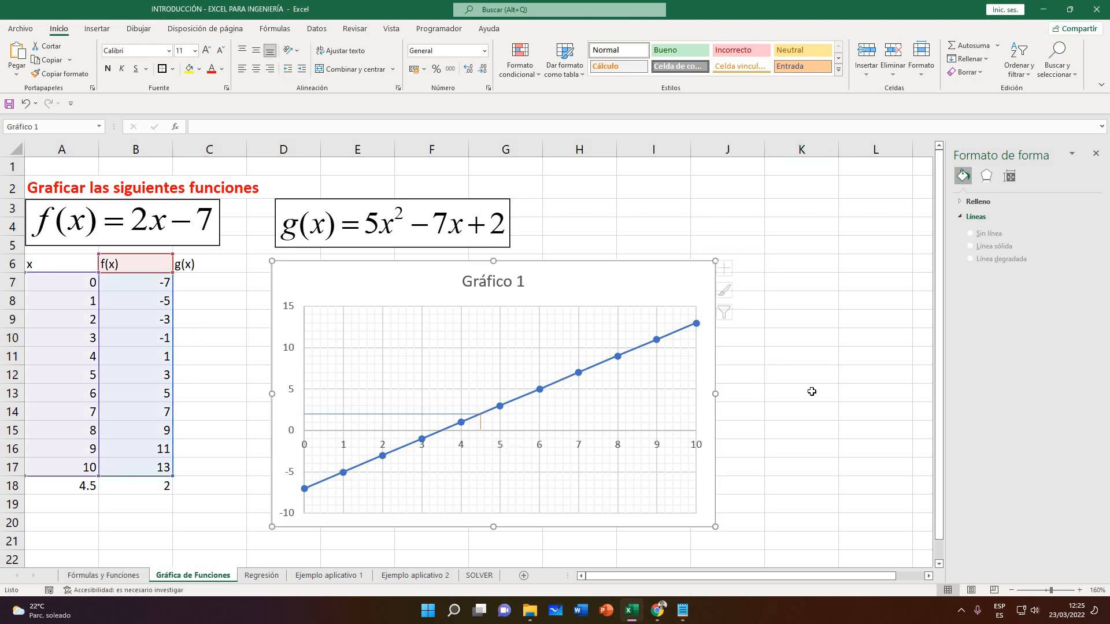
pyautogui.click(827, 391)
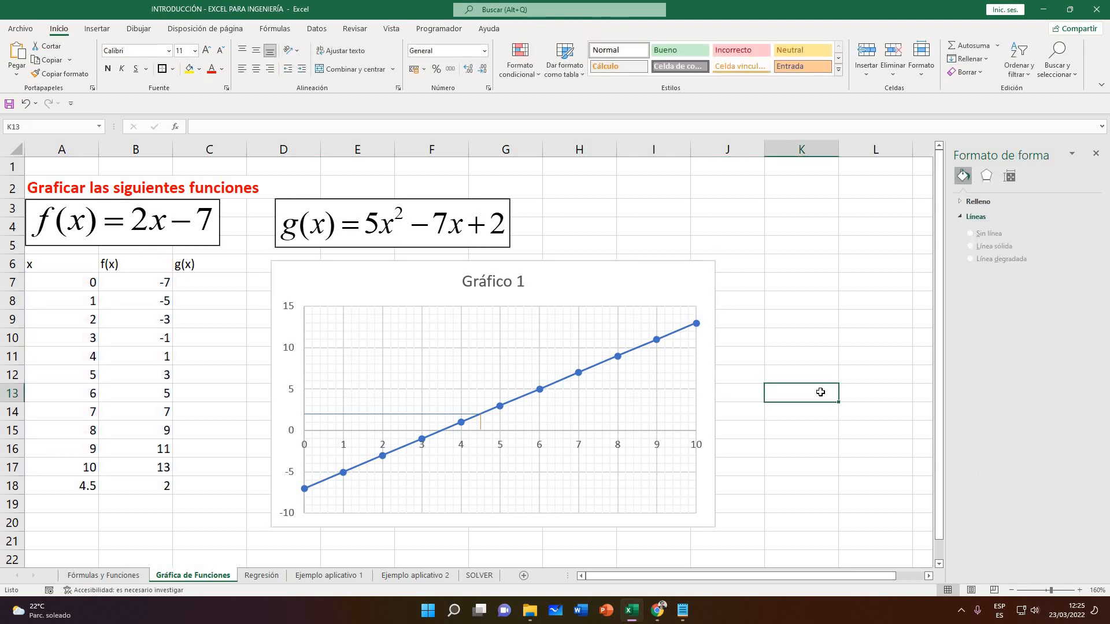
pyautogui.click(780, 373)
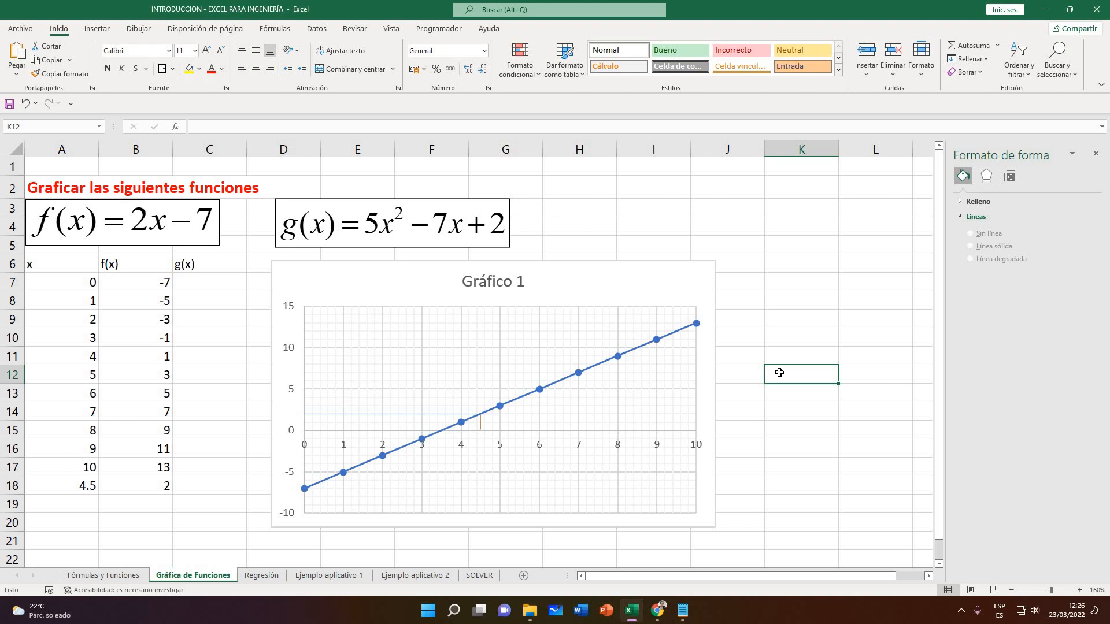
pyautogui.click(785, 351)
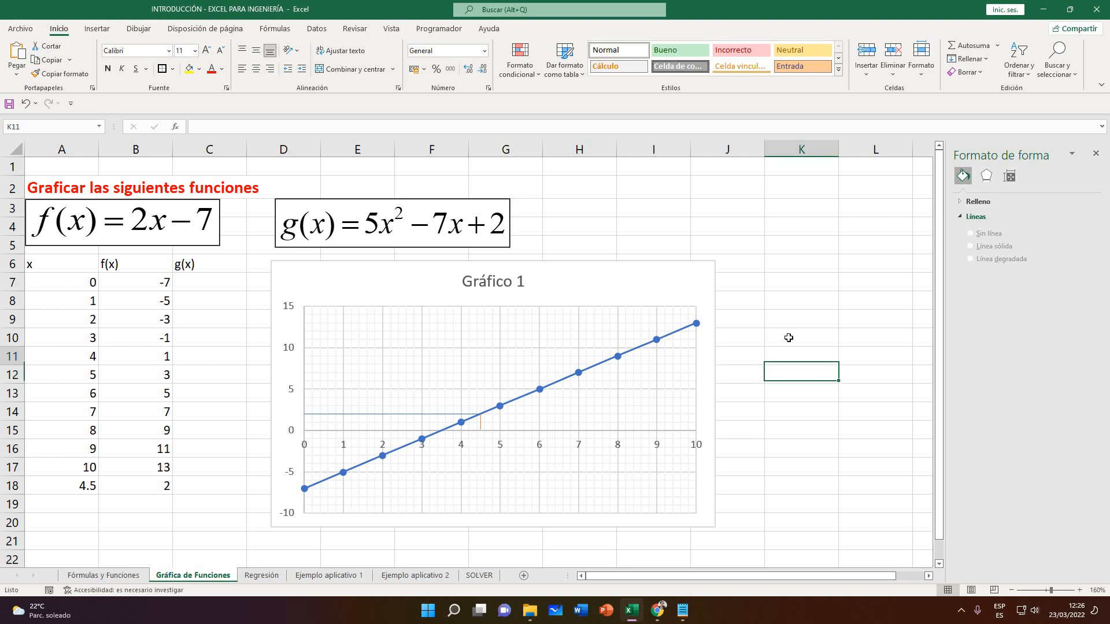
pyautogui.click(788, 337)
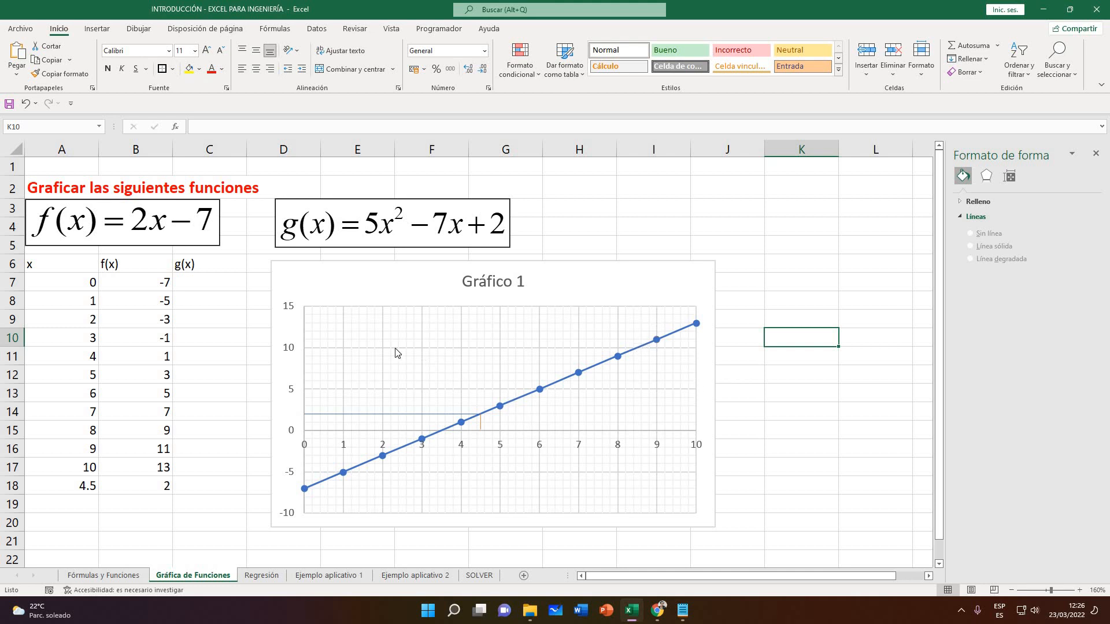
# Close the shape formatting pane and check the f(x) formula in B7
pyautogui.click(221, 380)
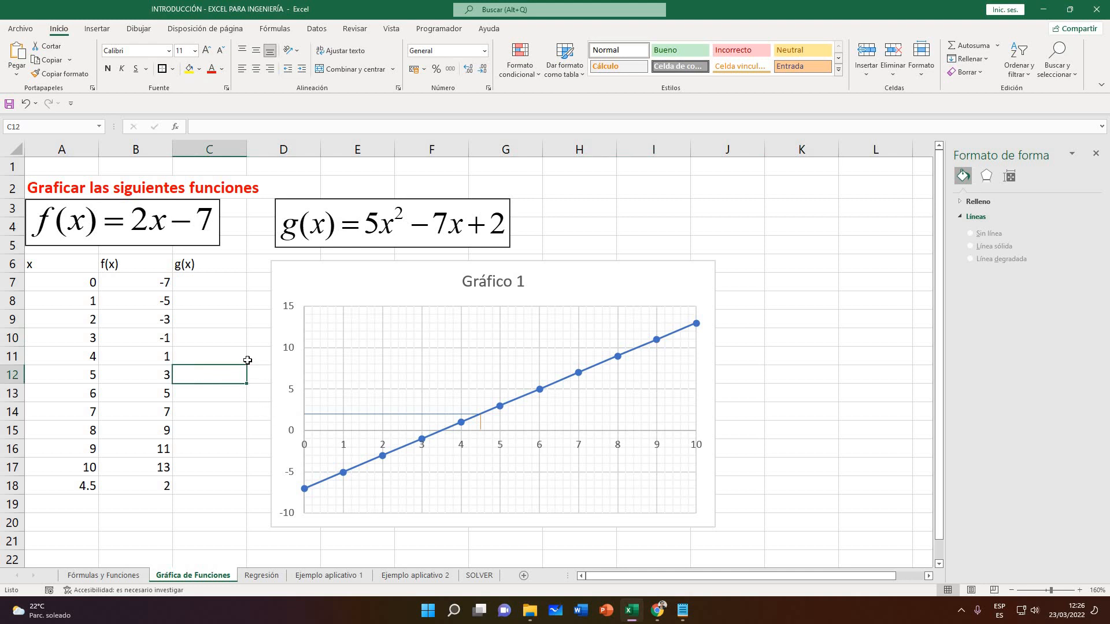
pyautogui.click(866, 392)
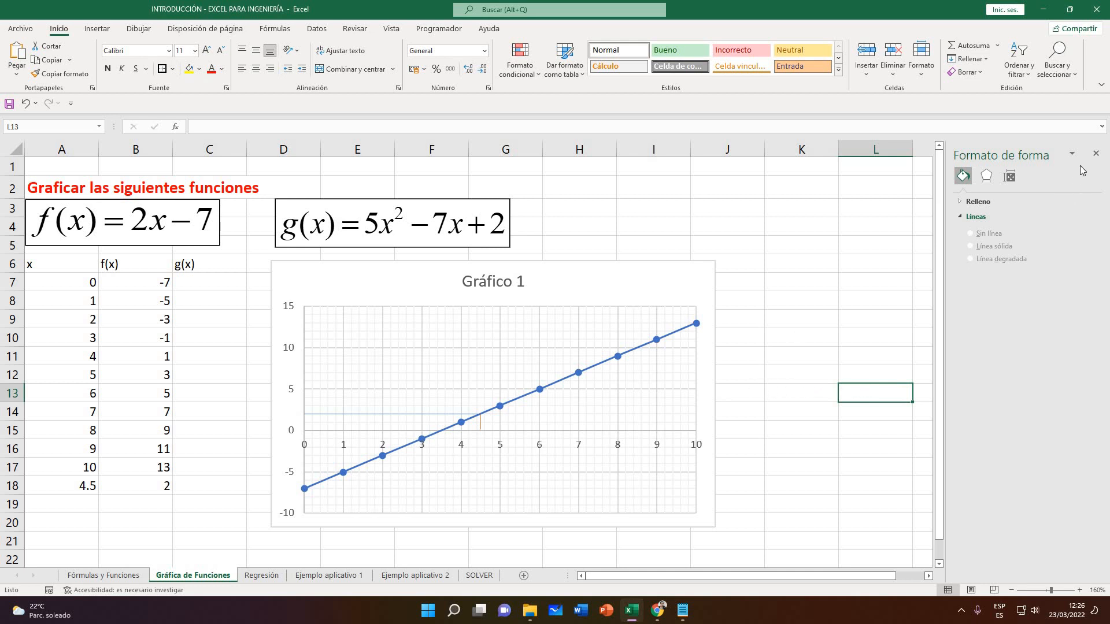
pyautogui.click(1096, 154)
pyautogui.click(115, 284)
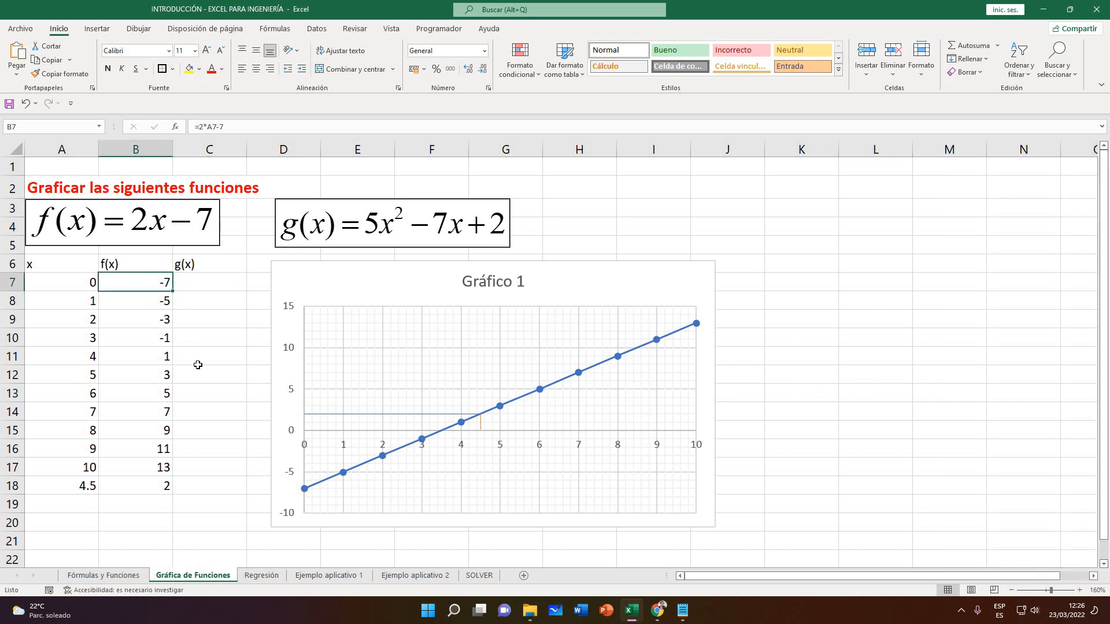
pyautogui.click(221, 378)
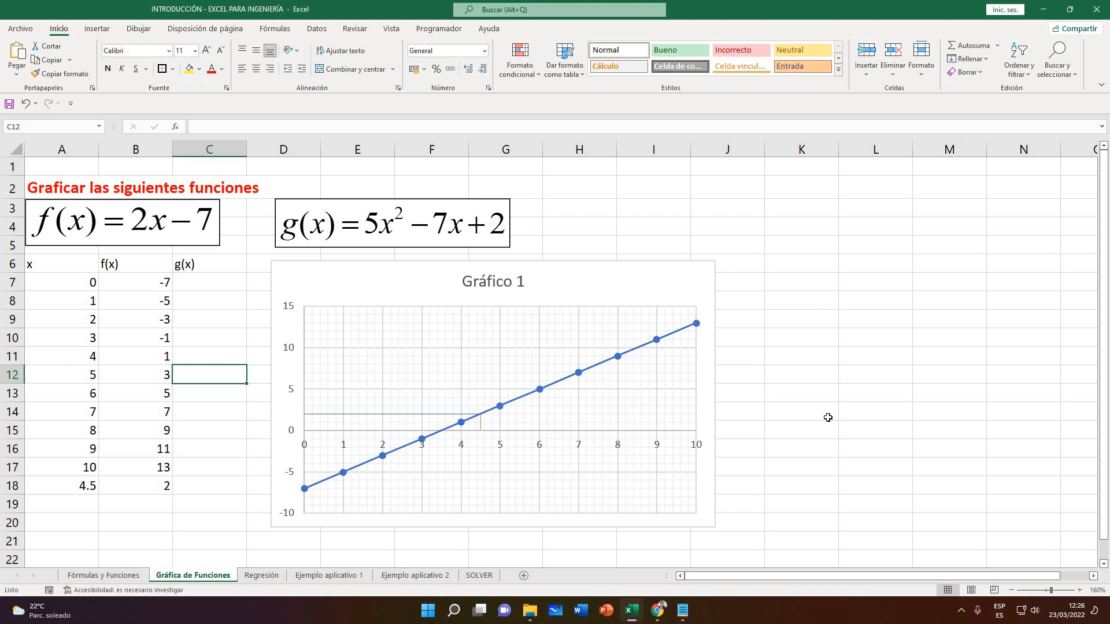
pyautogui.click(800, 502)
pyautogui.click(800, 486)
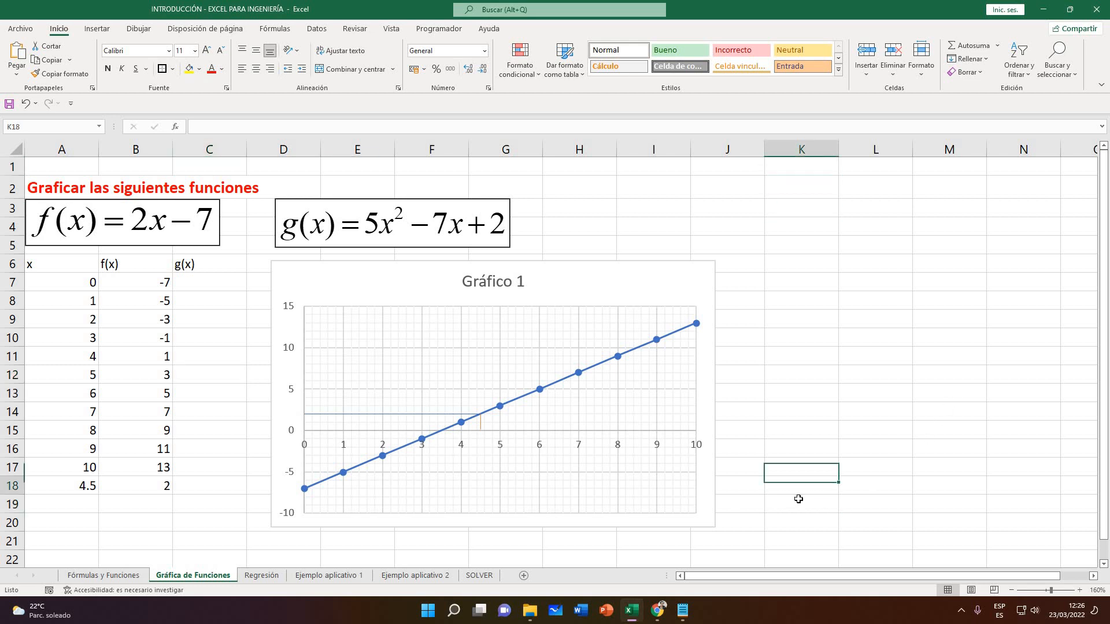
pyautogui.click(798, 499)
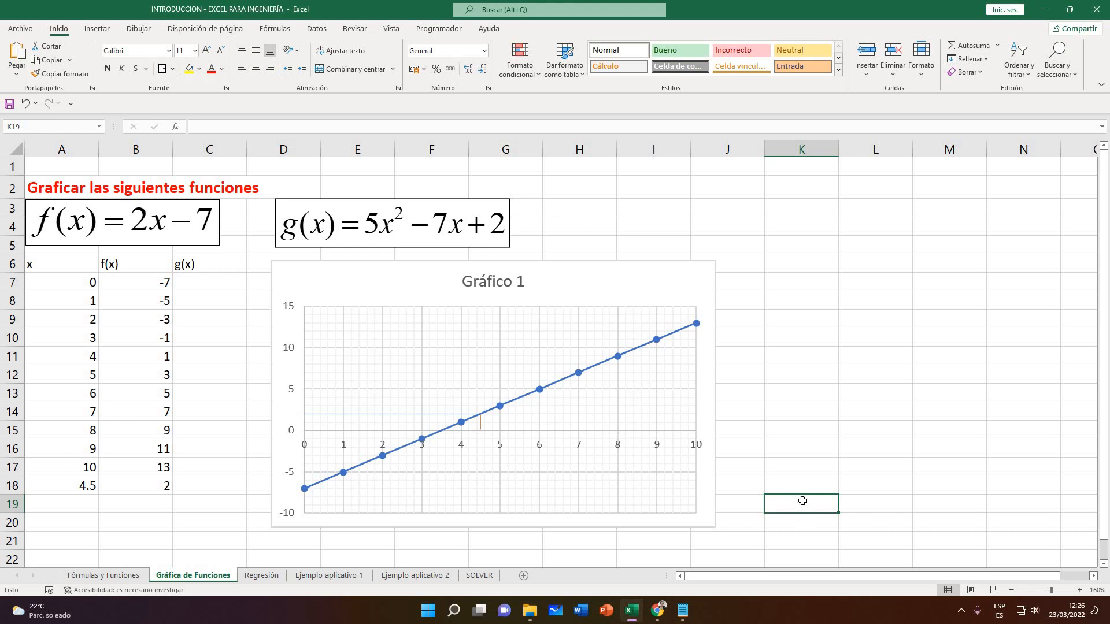
pyautogui.click(814, 522)
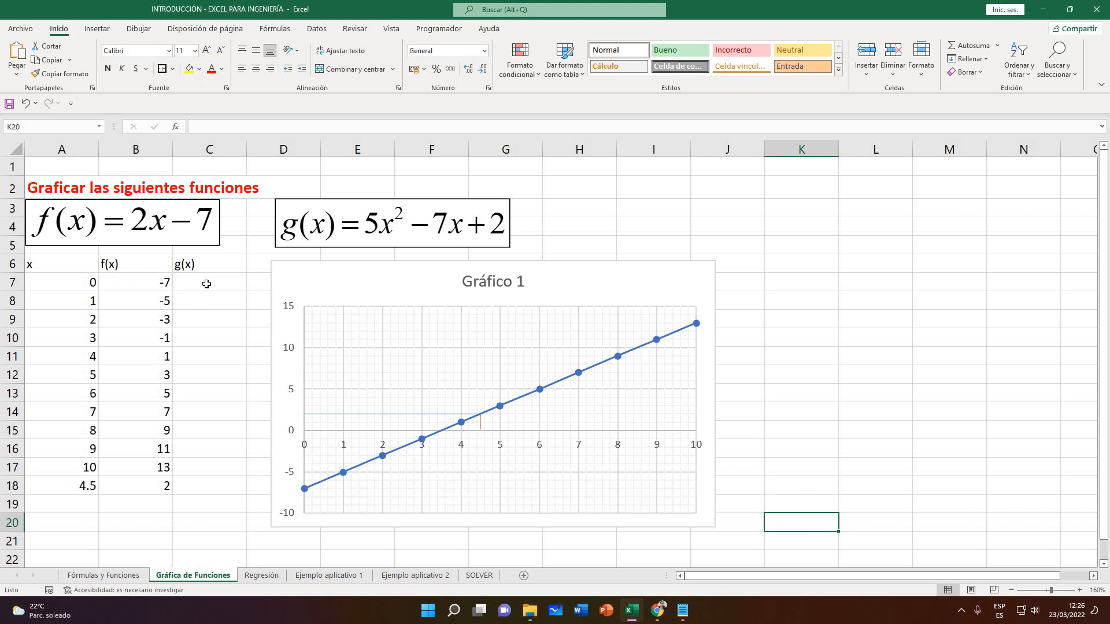
pyautogui.click(187, 282)
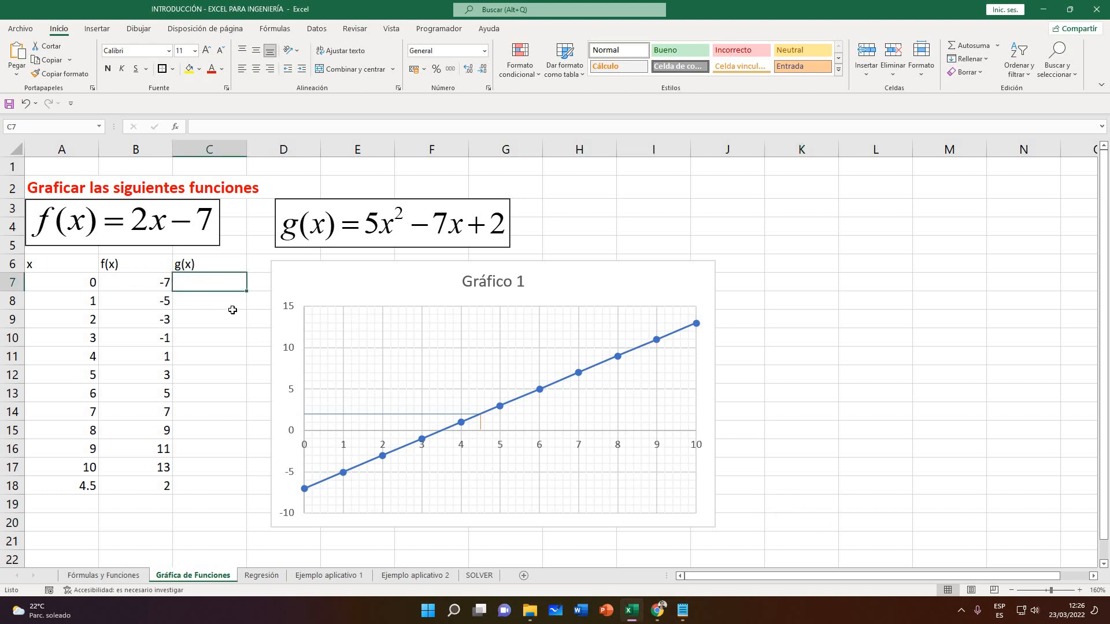
pyautogui.press('Return')
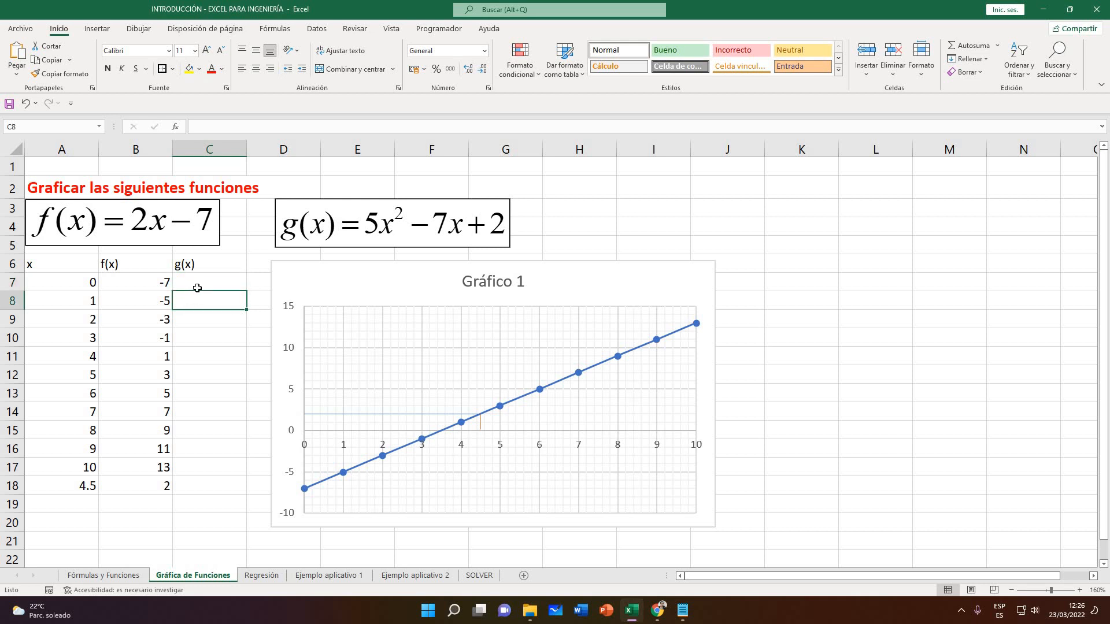
pyautogui.press('Up')
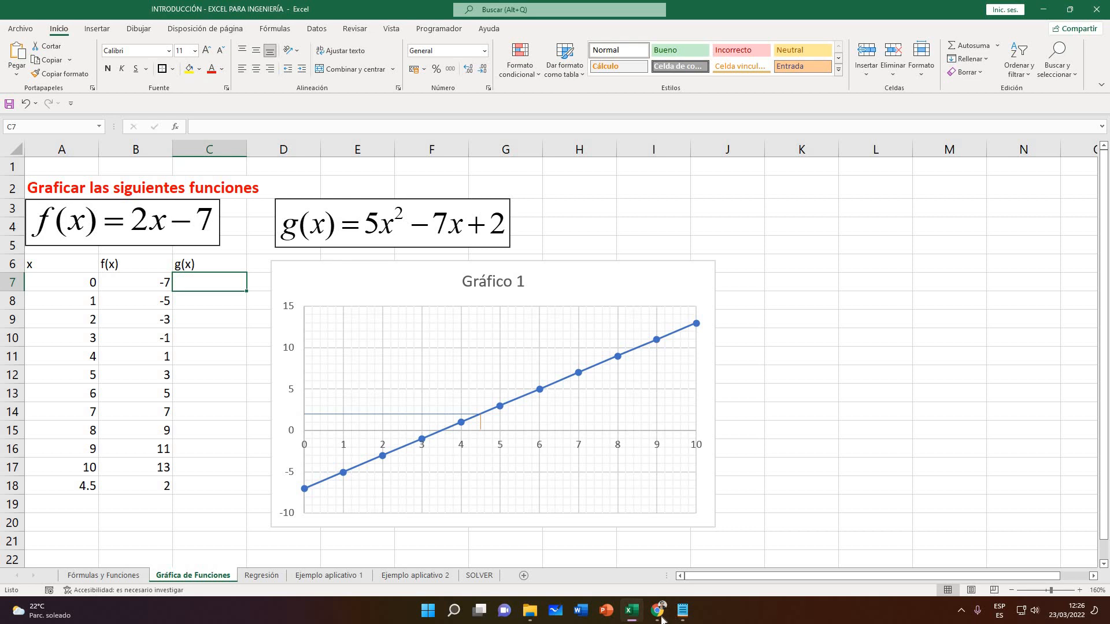
# Switch to the Google Meet call in Chrome to check the chat messages, and return to the Excel workbook
pyautogui.moveTo(659, 611)
pyautogui.click(664, 540)
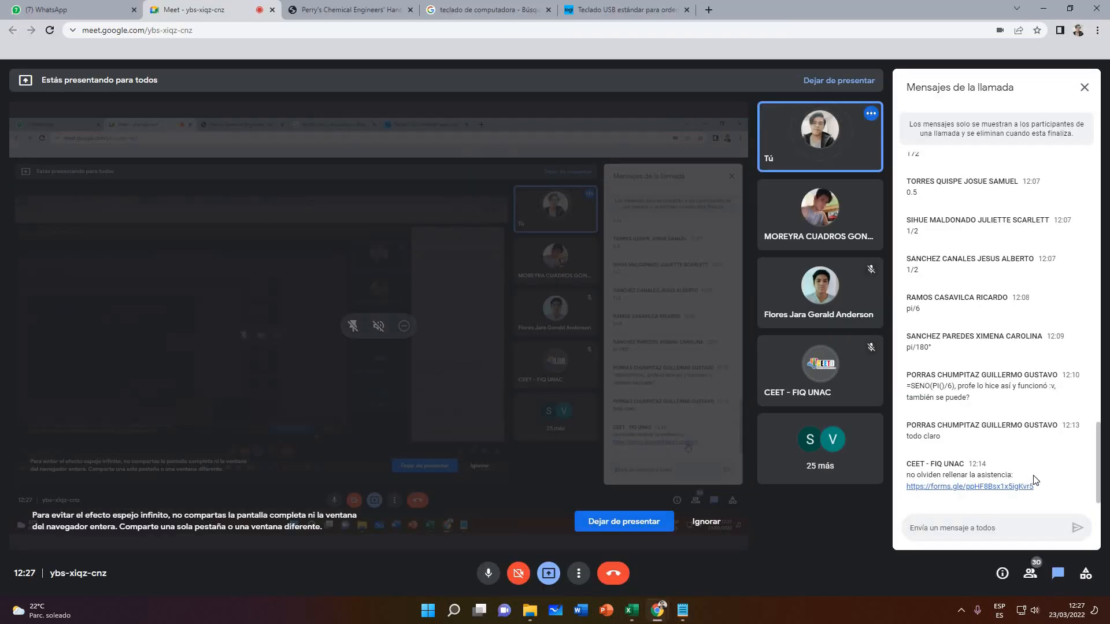
pyautogui.click(631, 610)
pyautogui.click(880, 406)
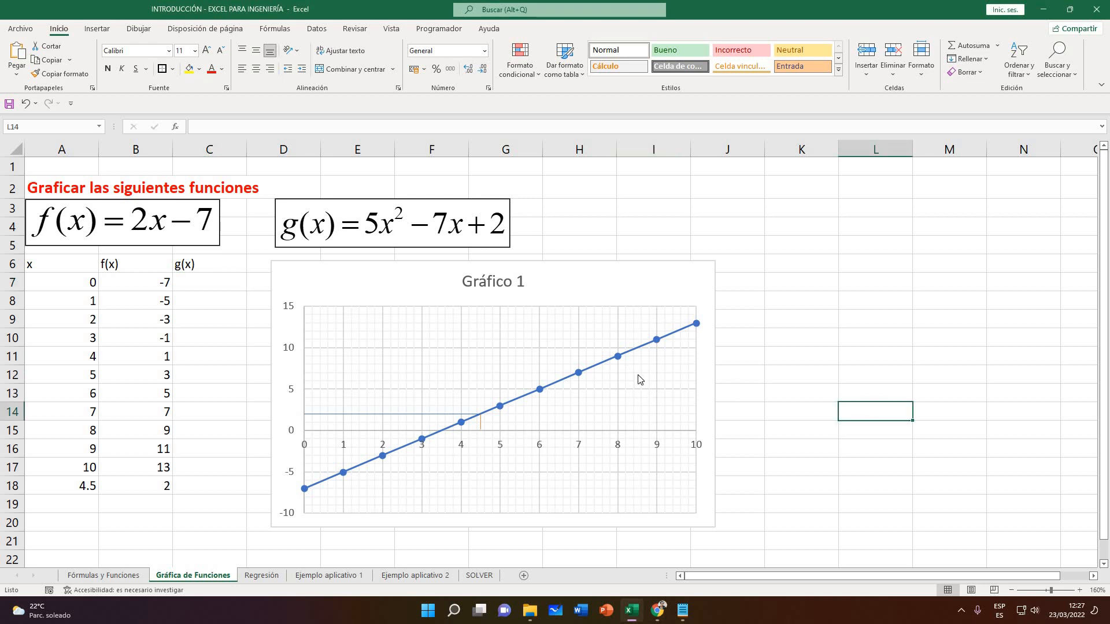
# Enter the g(x) formula =5*A7^2-7*A7+2 in C7, referencing the x value in A7
pyautogui.click(226, 288)
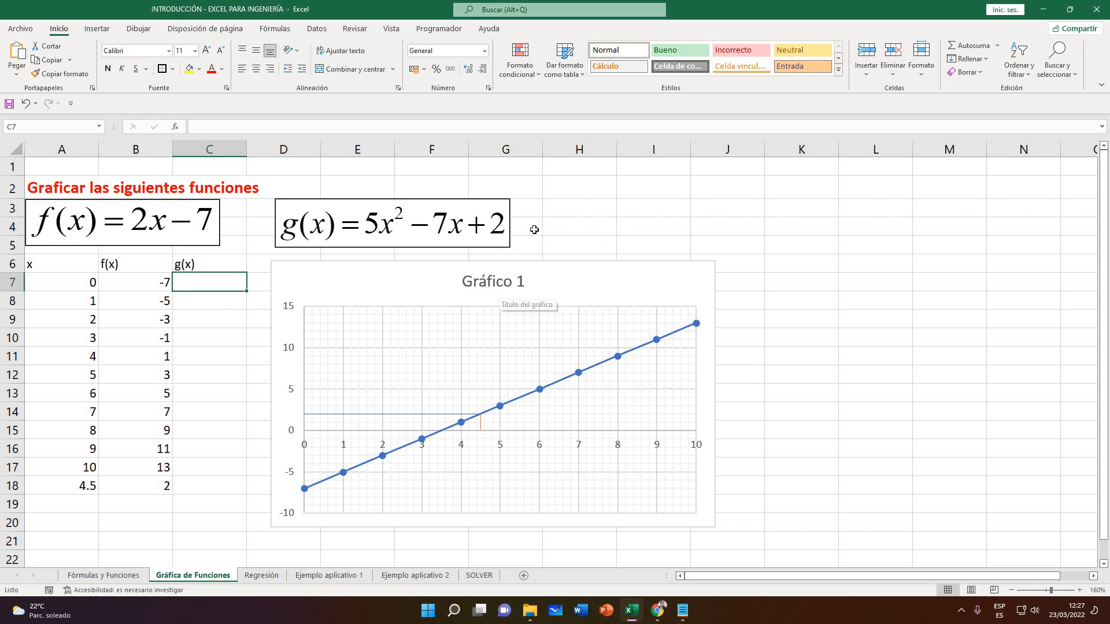
pyautogui.write('=')
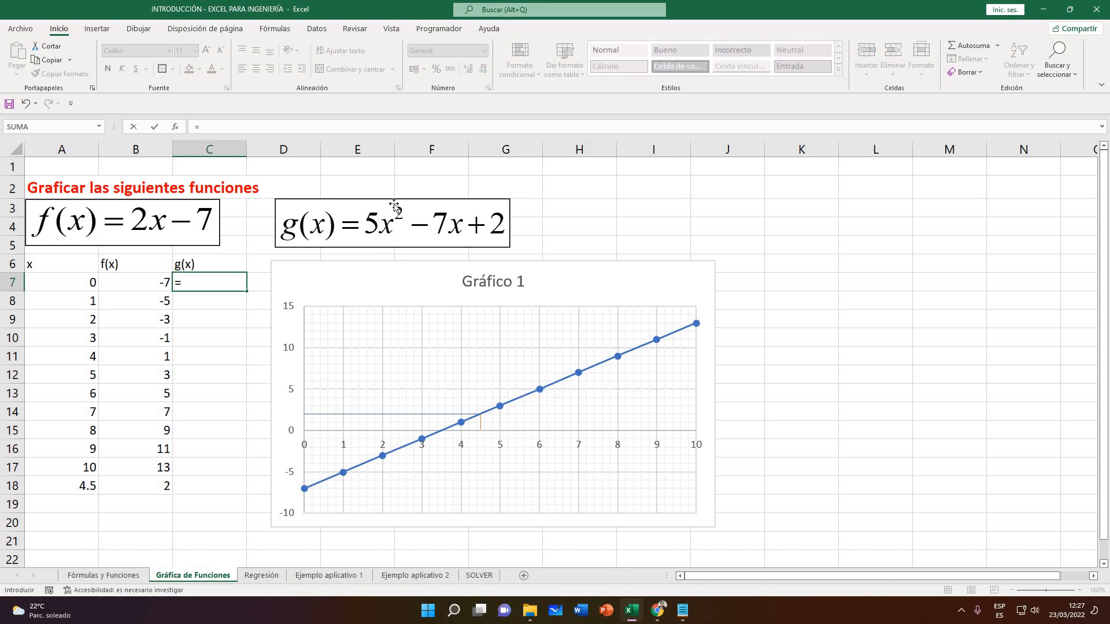
pyautogui.write('5*')
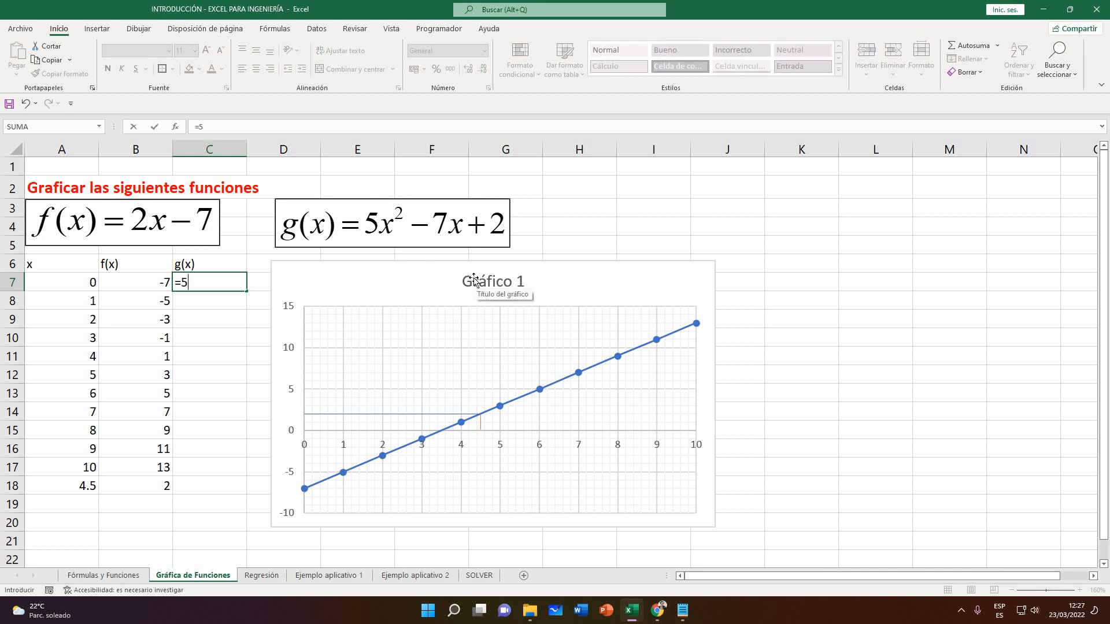
pyautogui.click(49, 284)
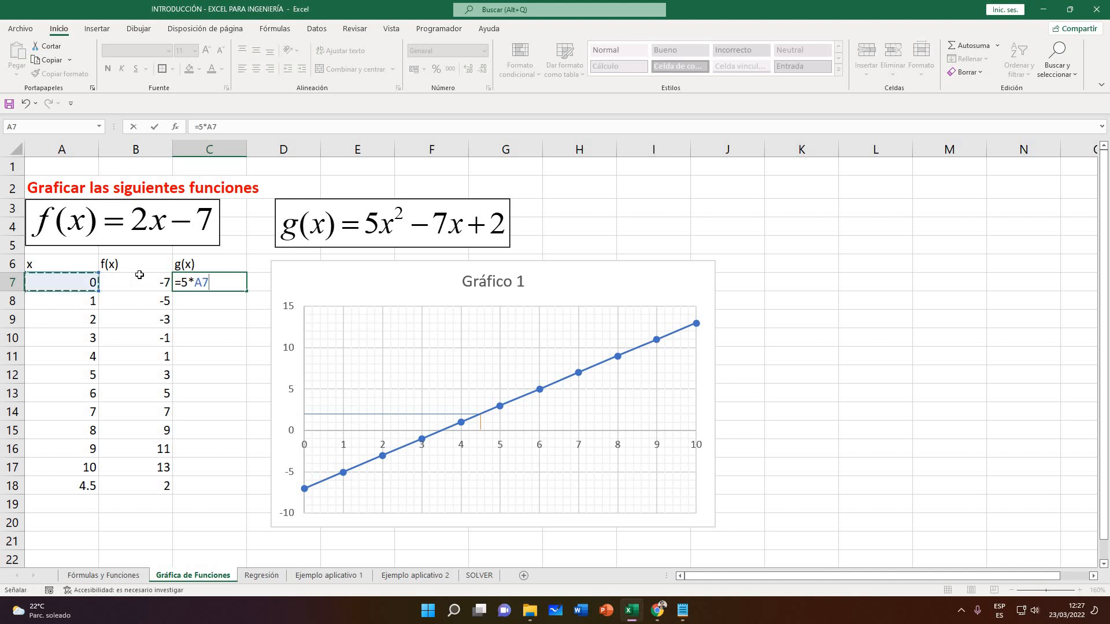
pyautogui.write('^2-7*')
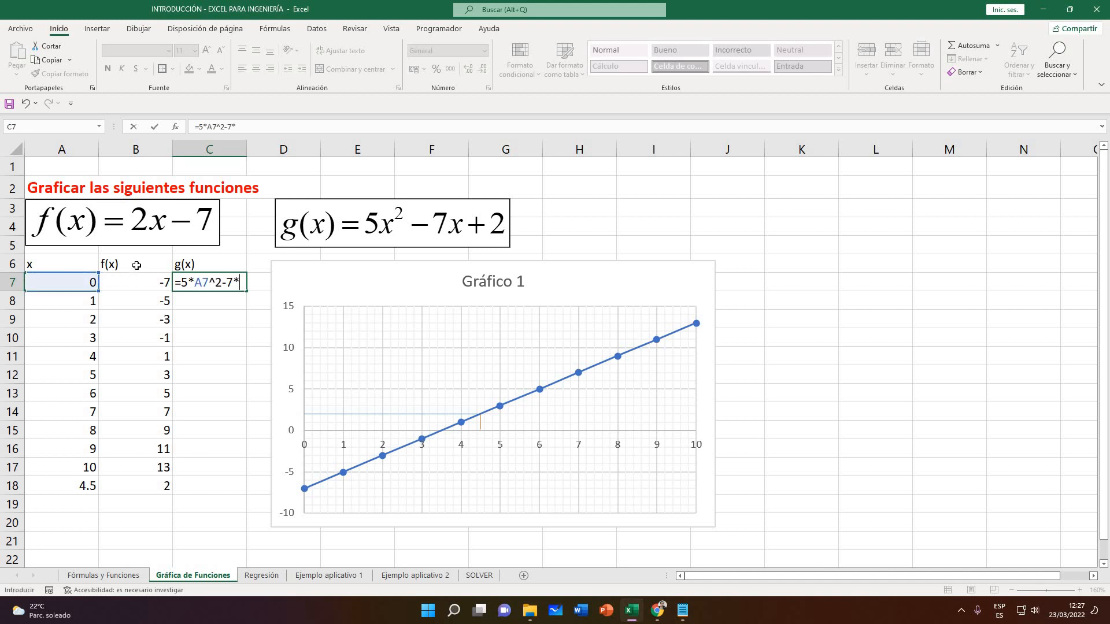
pyautogui.click(59, 287)
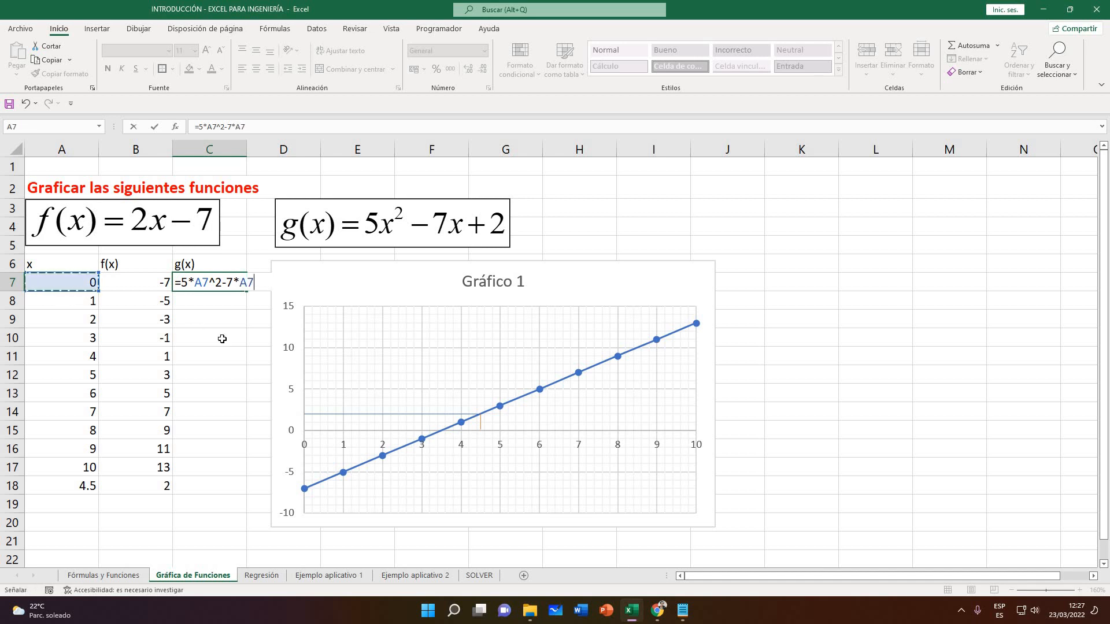
pyautogui.write('+2')
pyautogui.press('Return')
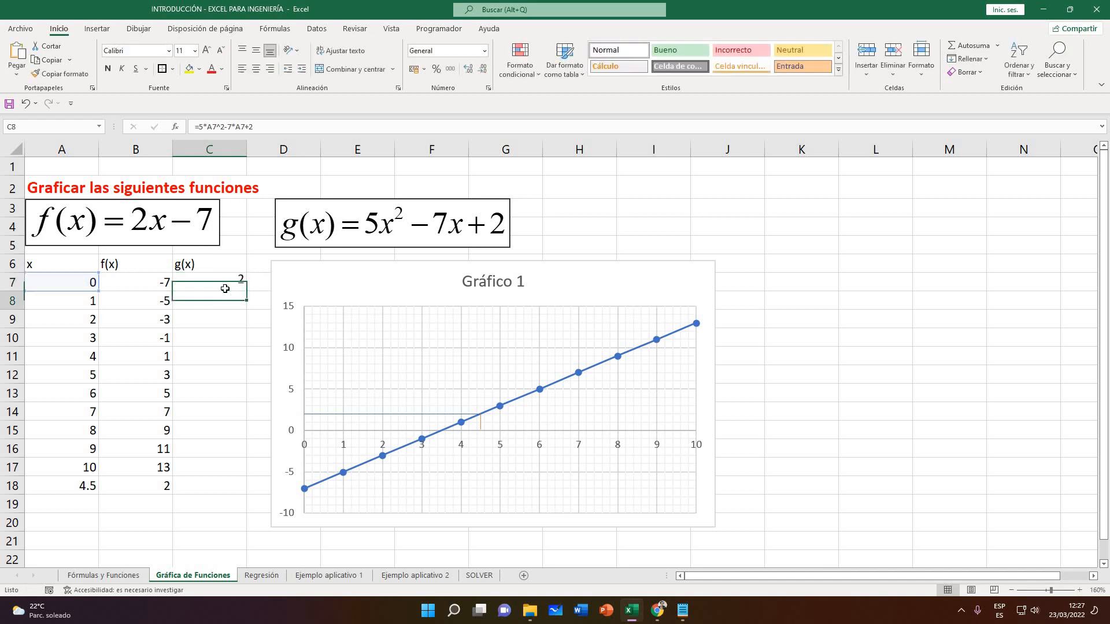
# Copy the g(x) formula from C7 down to C18 and look through the copied formulas
pyautogui.click(240, 283)
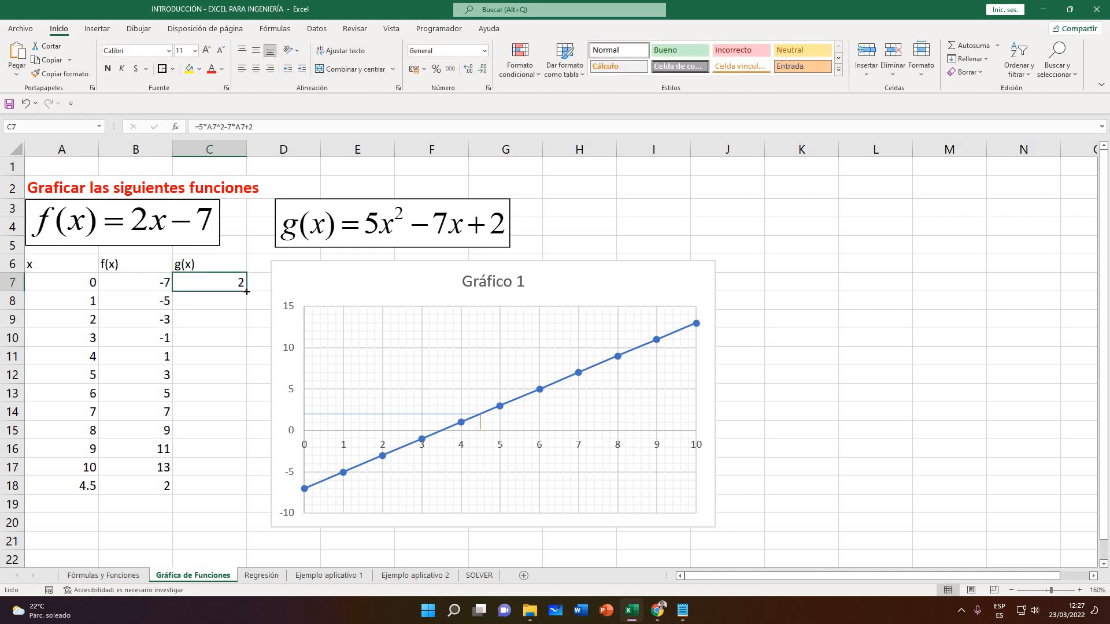
pyautogui.doubleClick(245, 290)
pyautogui.press('Down')
pyautogui.press('Down')
pyautogui.press('Down')
pyautogui.press('Down')
pyautogui.press('Down')
pyautogui.press('Down')
pyautogui.press('Down')
pyautogui.press('Down')
pyautogui.press('Down')
pyautogui.press('Down')
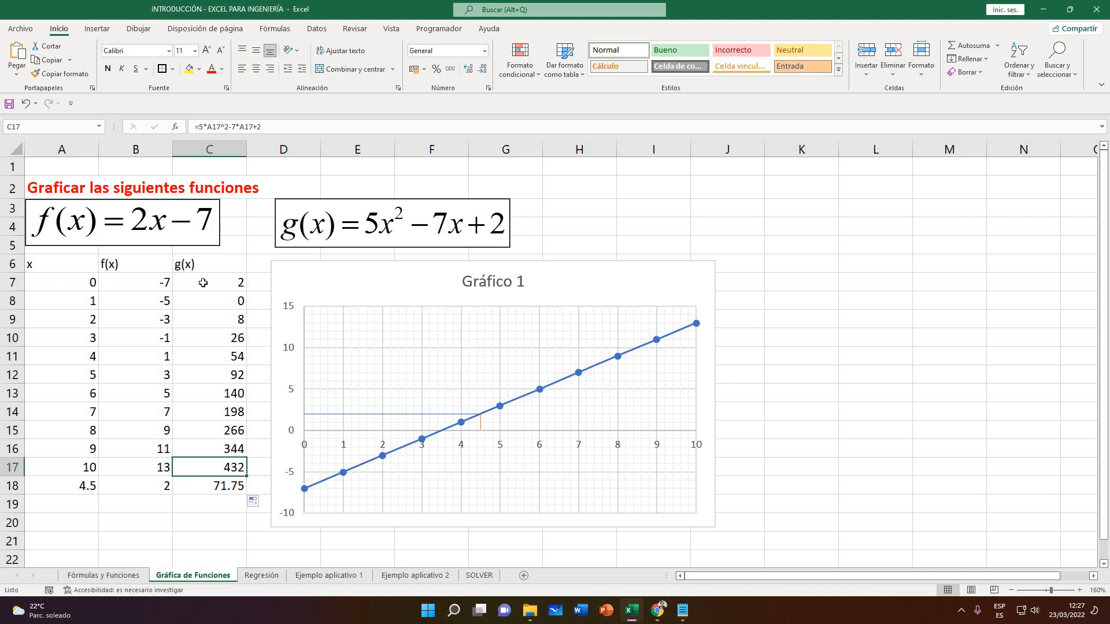
pyautogui.hotkey('ctrl', 'Up')
pyautogui.press('Down')
# Add axis titles to the f(x) chart
pyautogui.click(618, 292)
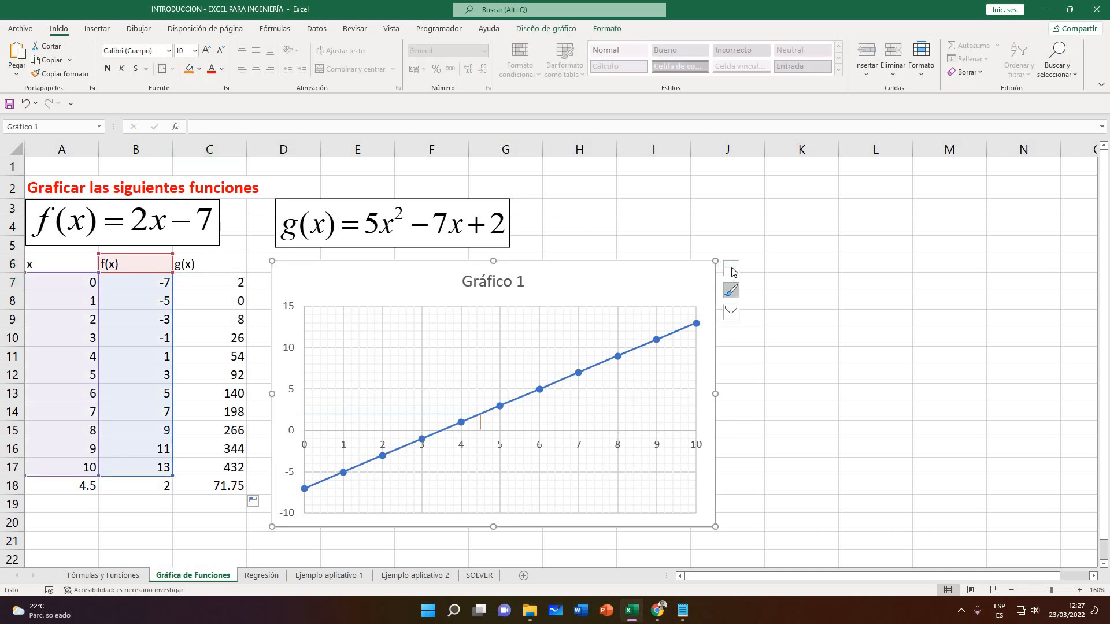
pyautogui.click(732, 269)
pyautogui.click(800, 412)
pyautogui.click(710, 295)
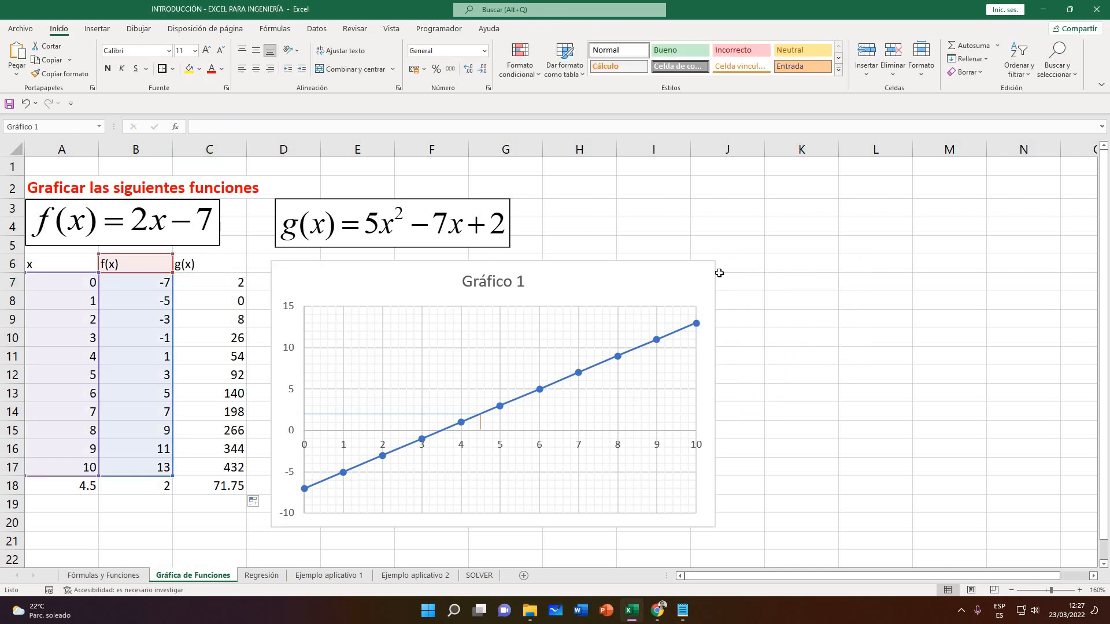
pyautogui.click(719, 273)
pyautogui.click(736, 270)
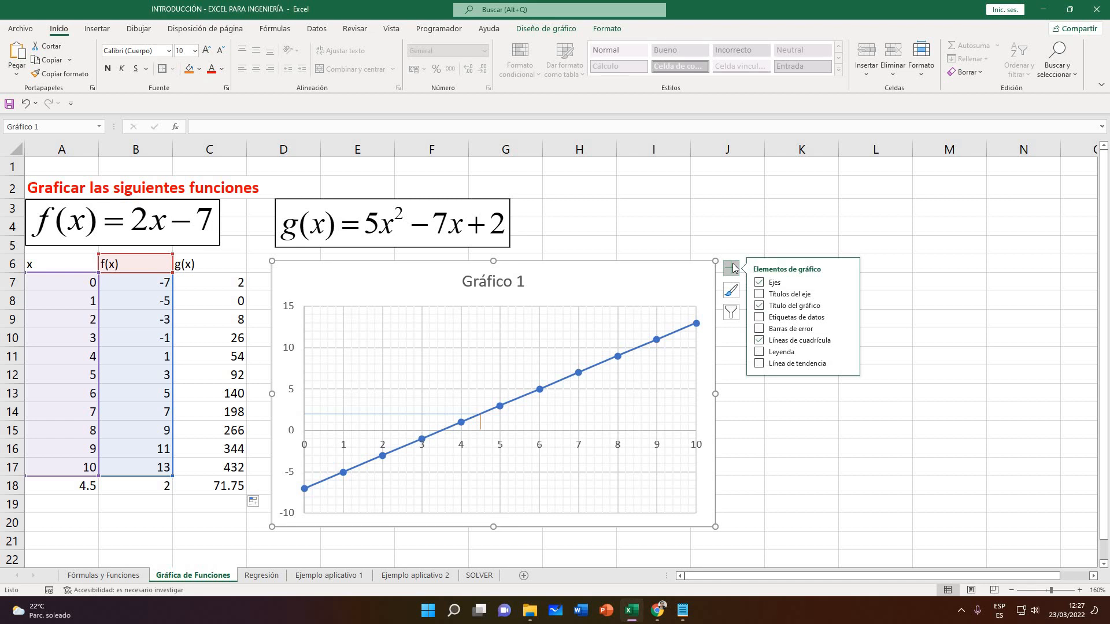
pyautogui.click(759, 294)
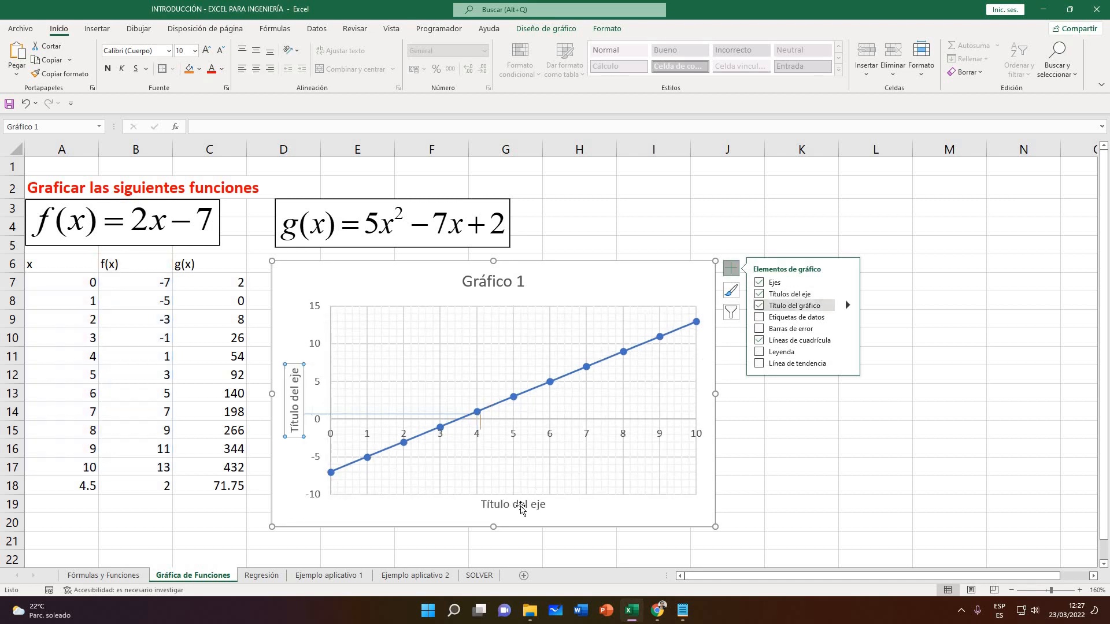
# Set the horizontal axis title of the f(x) chart to x
pyautogui.click(517, 506)
pyautogui.moveTo(555, 516); pyautogui.dragTo(556, 516)
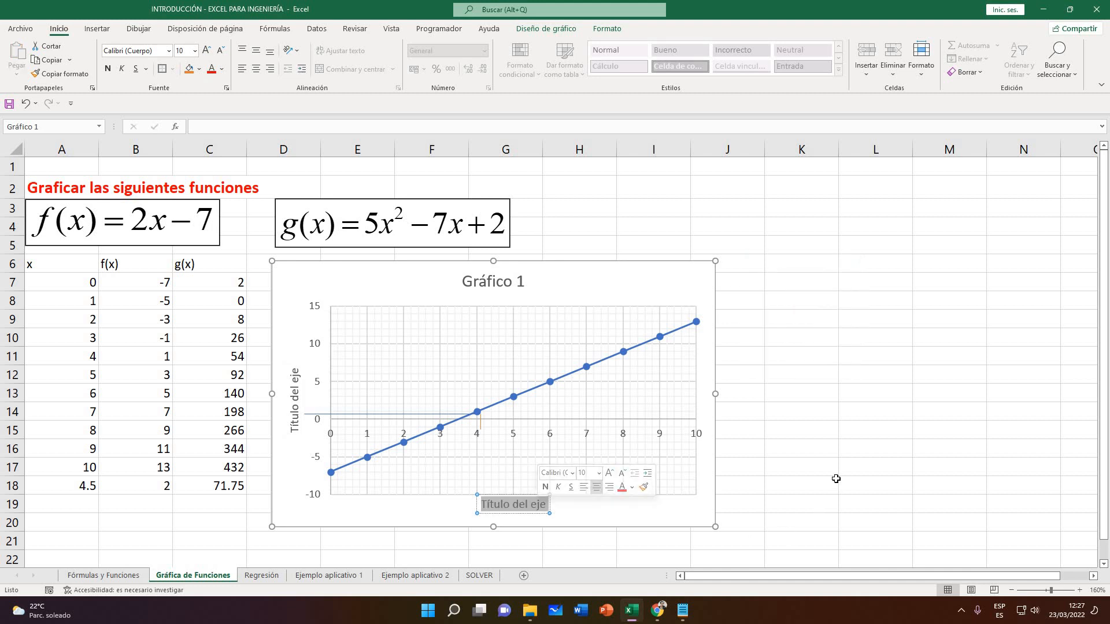
pyautogui.write('x')
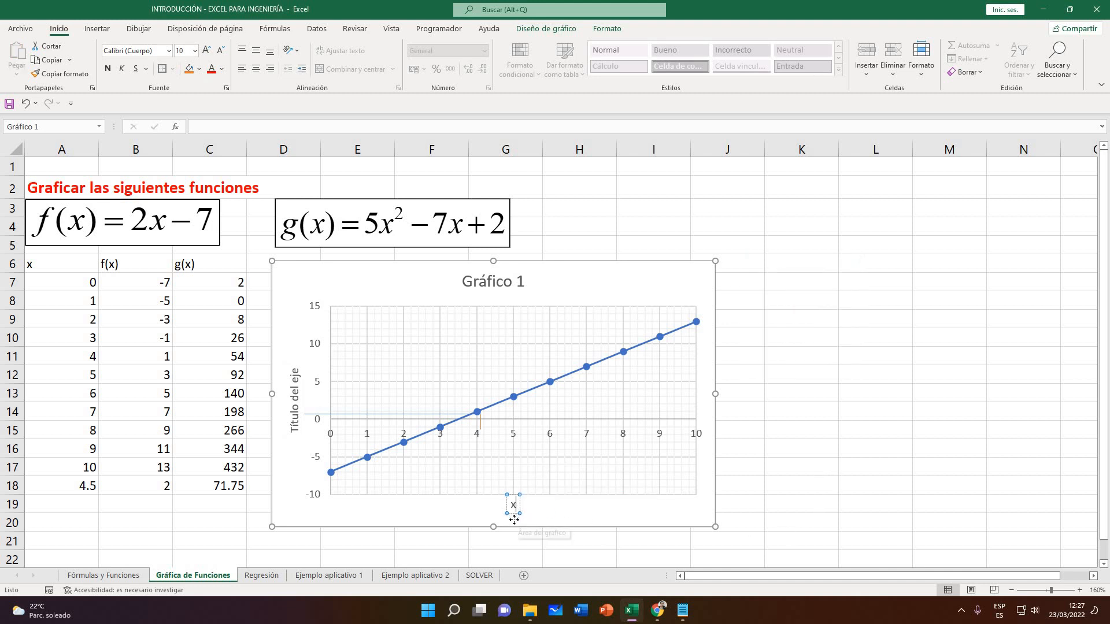
pyautogui.press('Escape')
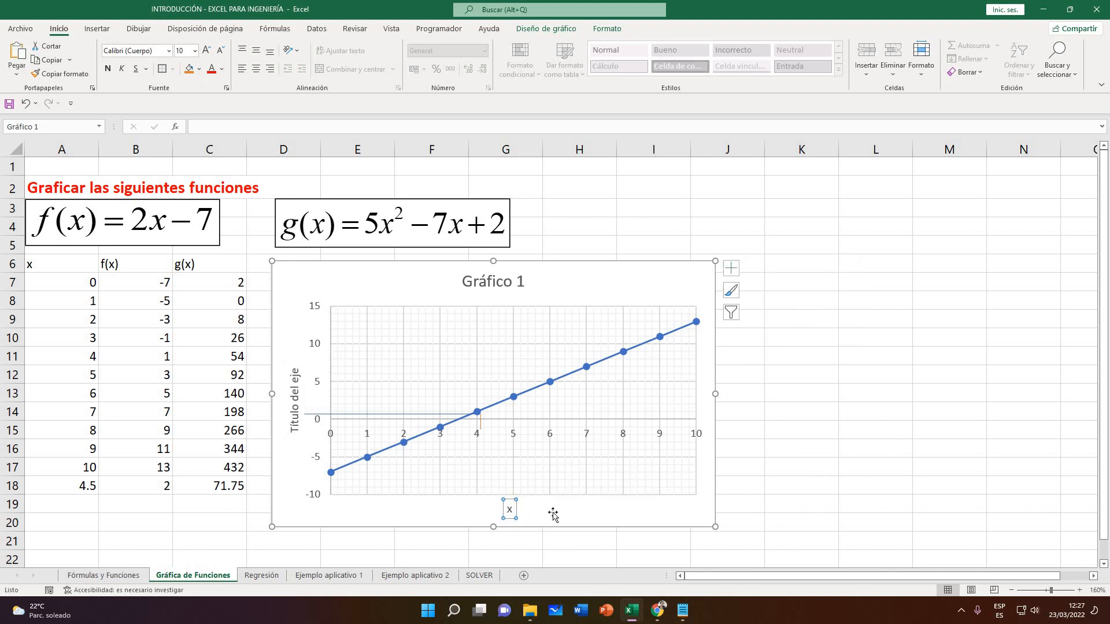
pyautogui.press('Escape')
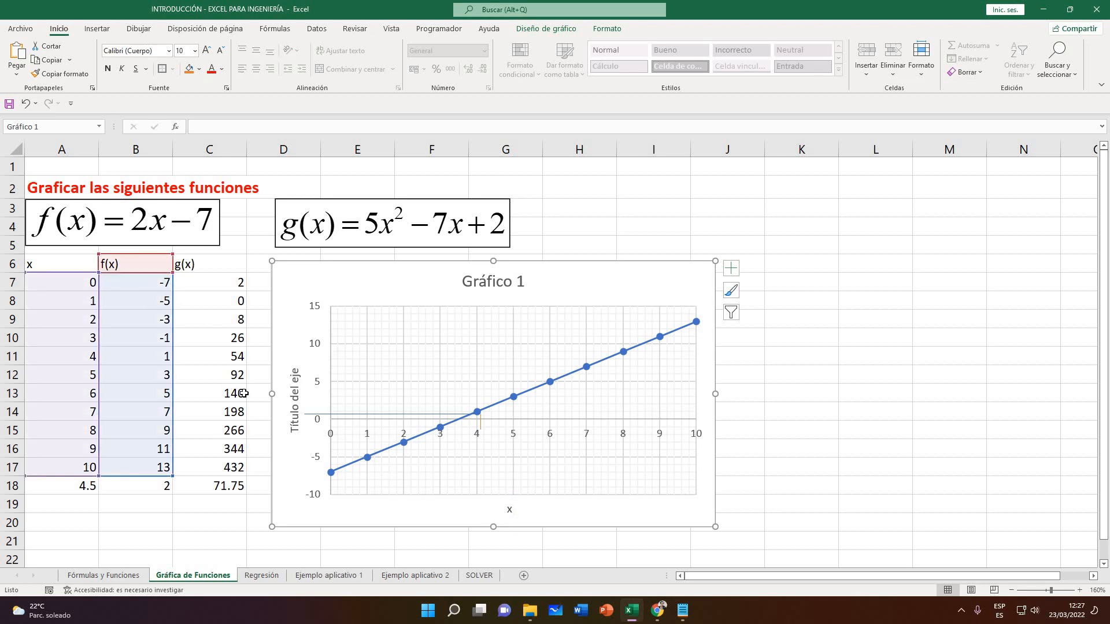
# Set the vertical axis title of the chart to f(x)
pyautogui.click(293, 434)
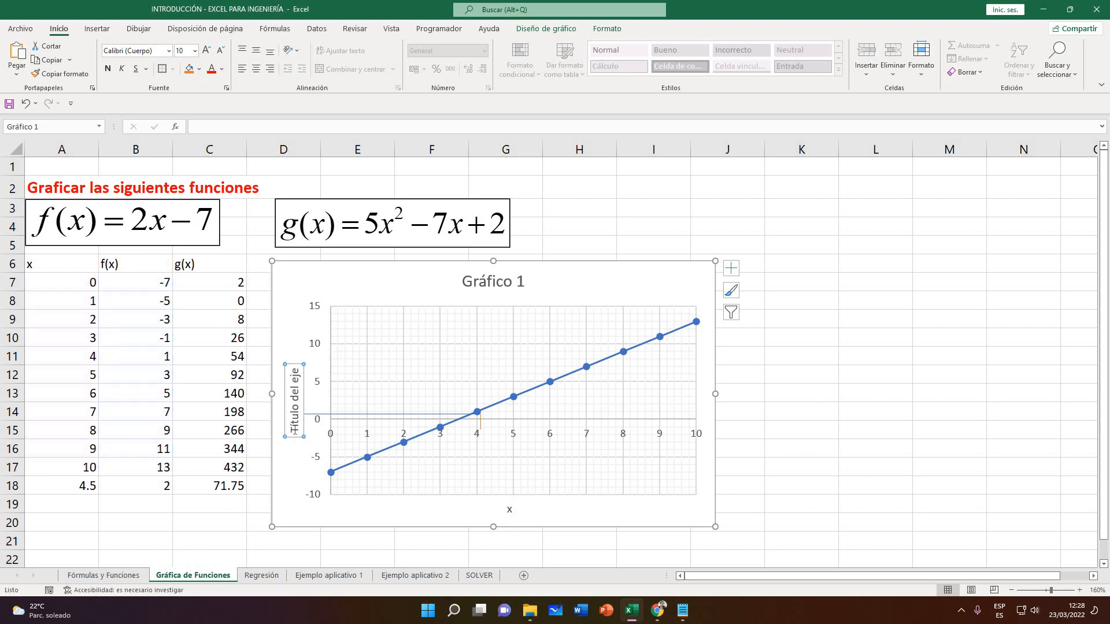
pyautogui.tripleClick(297, 366)
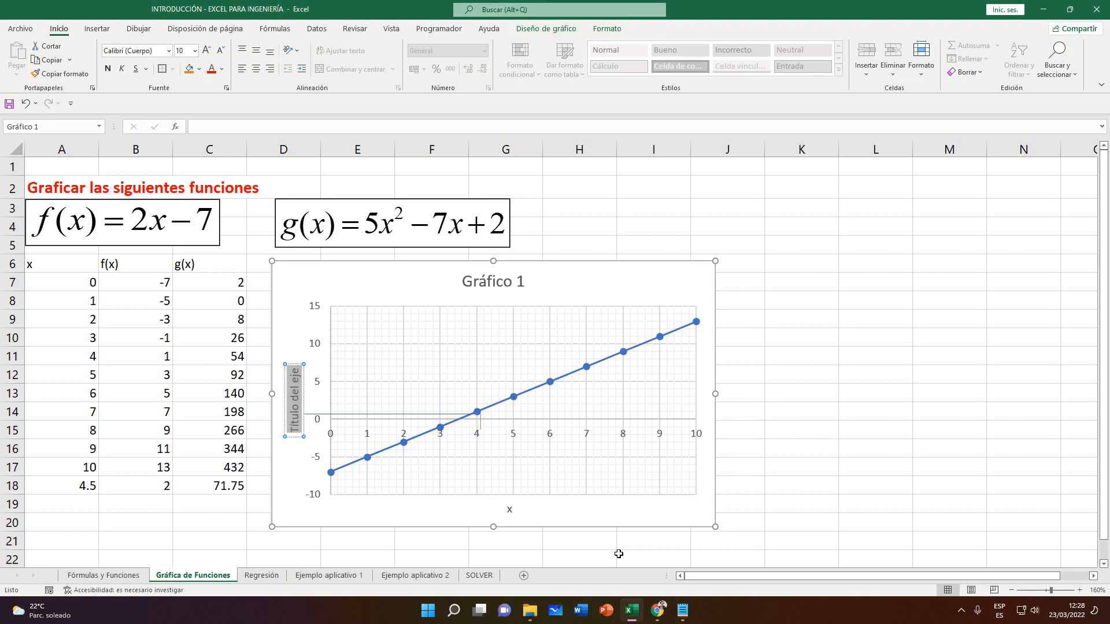
pyautogui.write('f(x)')
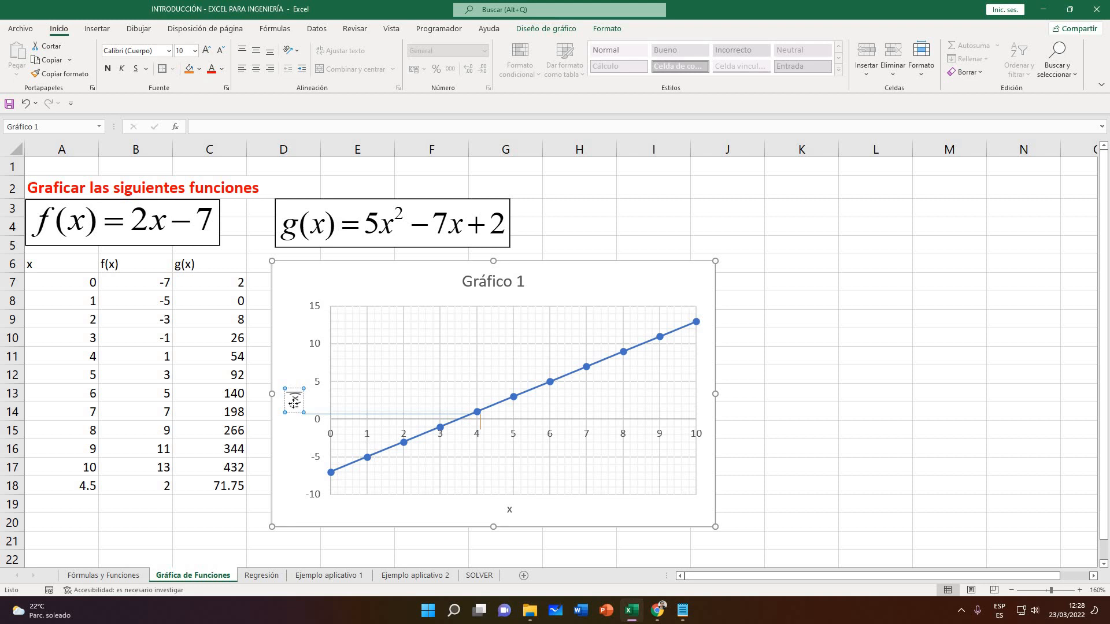
pyautogui.click(760, 428)
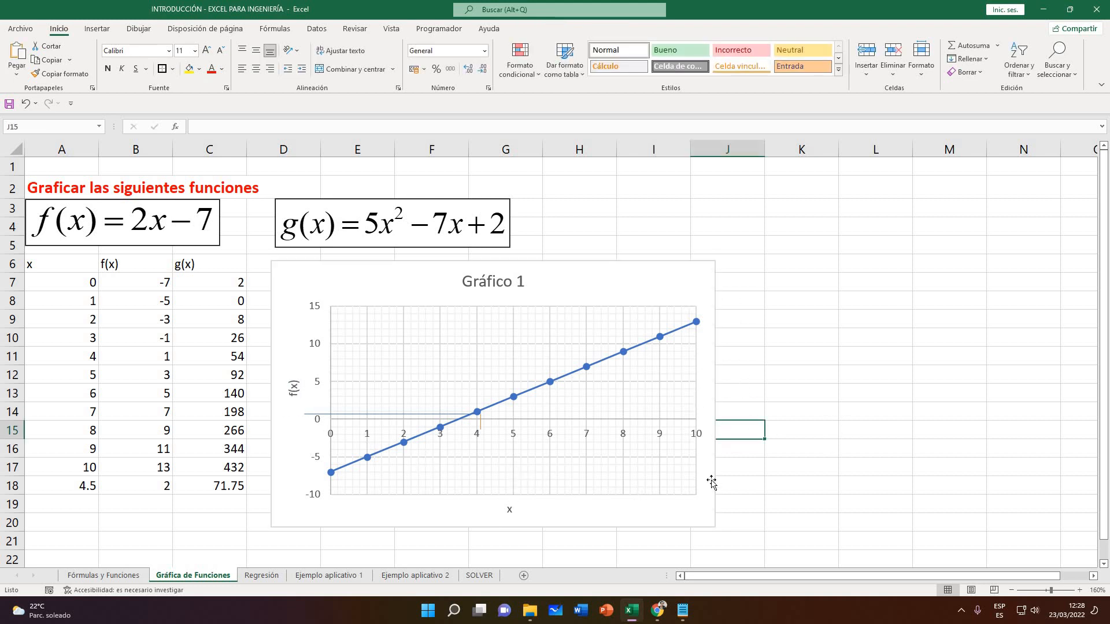
# Preview the available chart styles on the f(x) chart without applying any of them
pyautogui.click(701, 506)
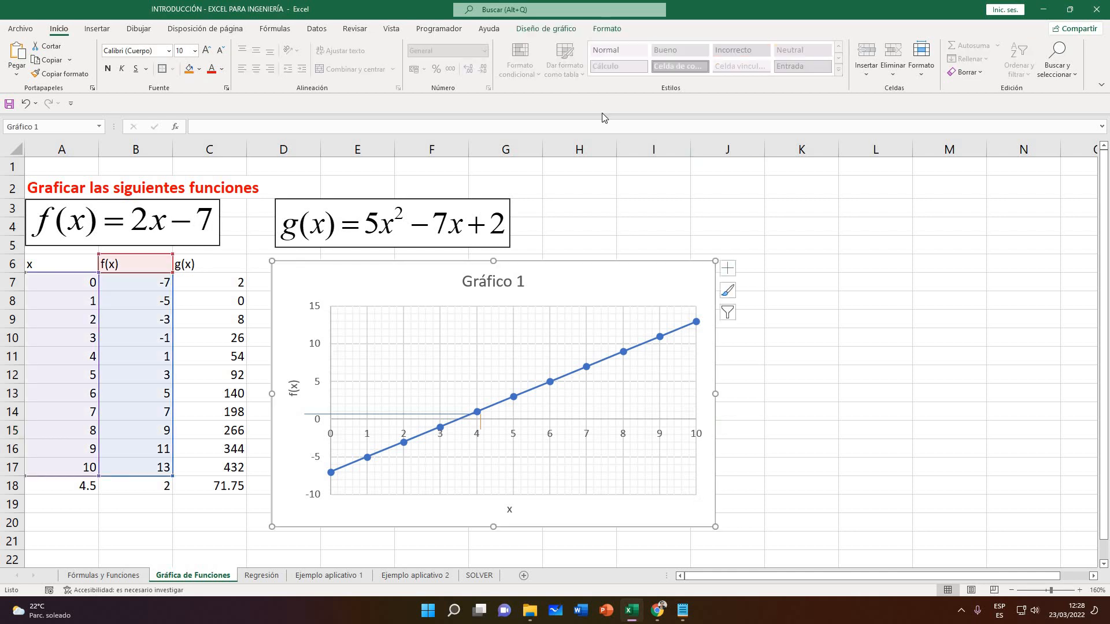
pyautogui.click(563, 29)
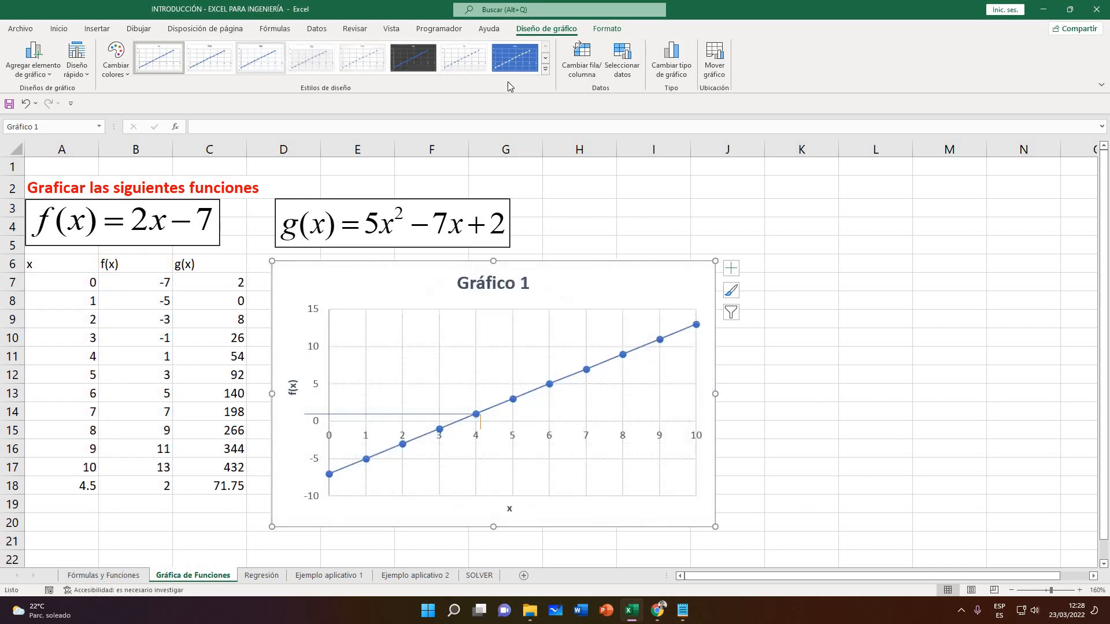
pyautogui.click(545, 69)
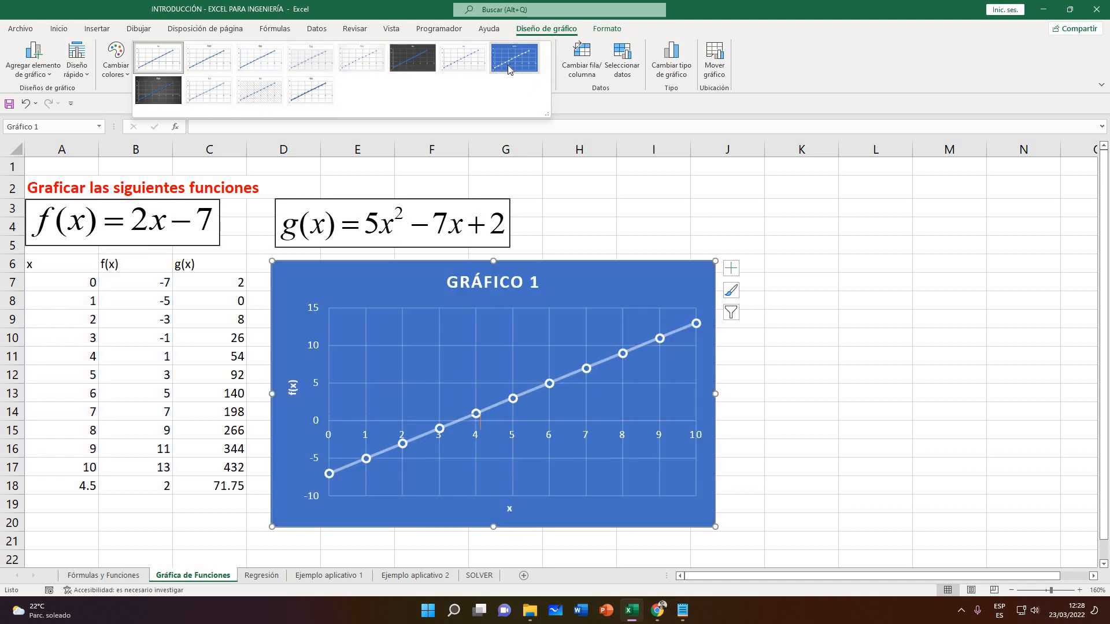
pyautogui.click(571, 45)
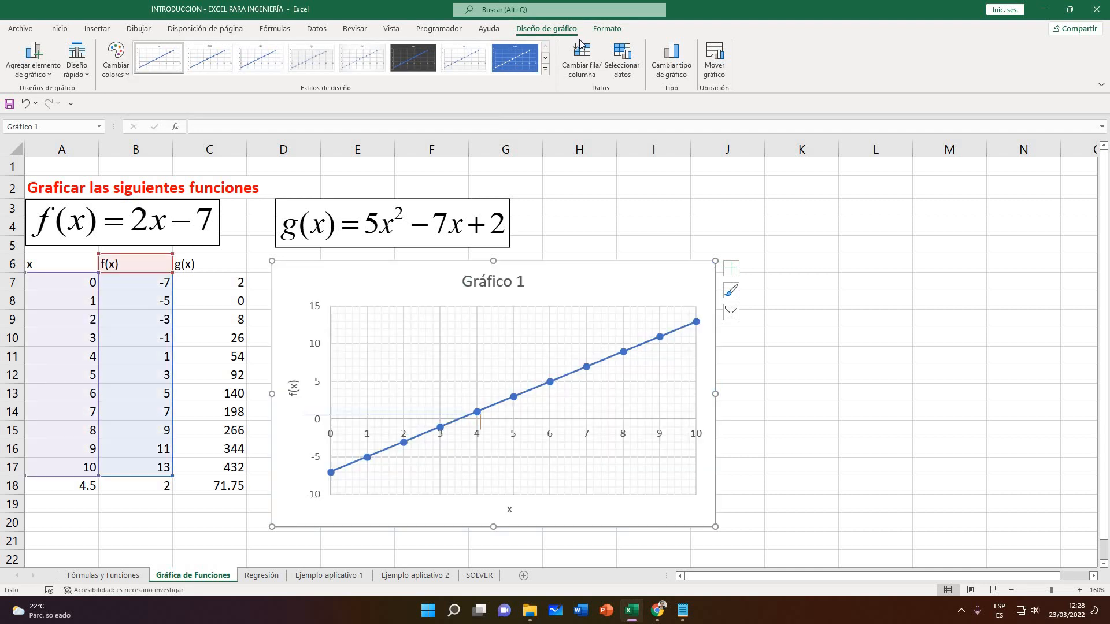
# Fill the chart area of the f(x) chart with light gold
pyautogui.click(607, 29)
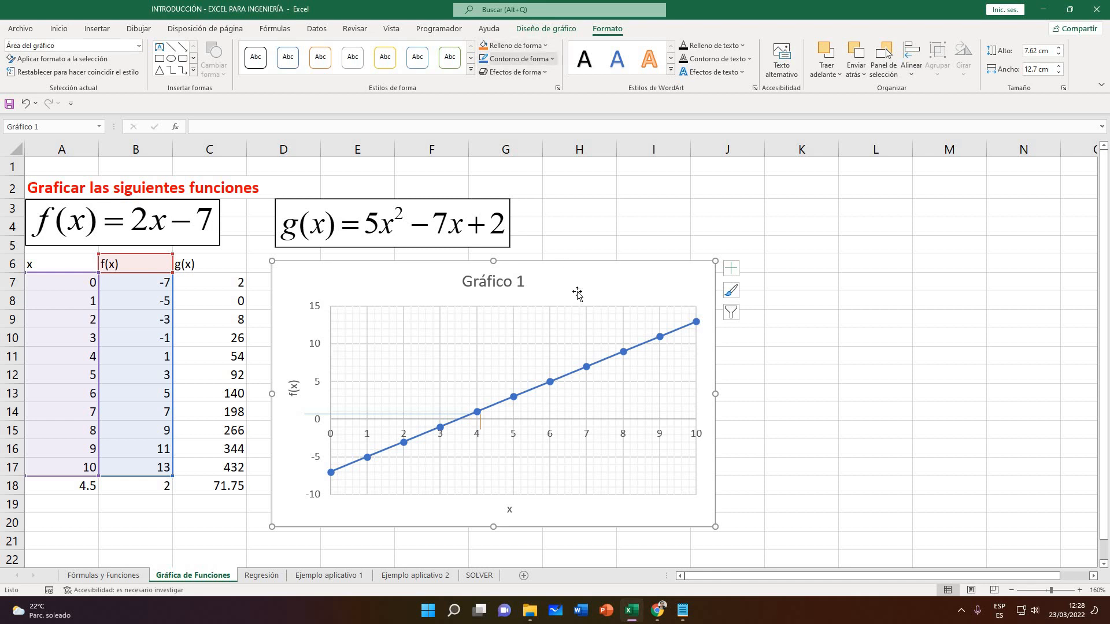
pyautogui.click(596, 311)
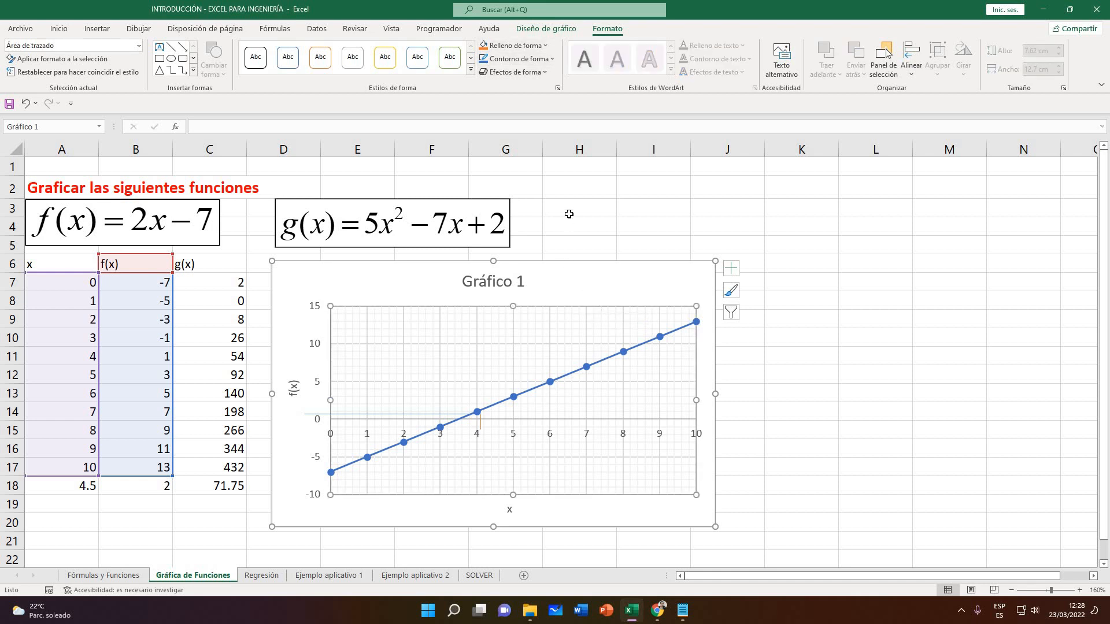
pyautogui.click(562, 288)
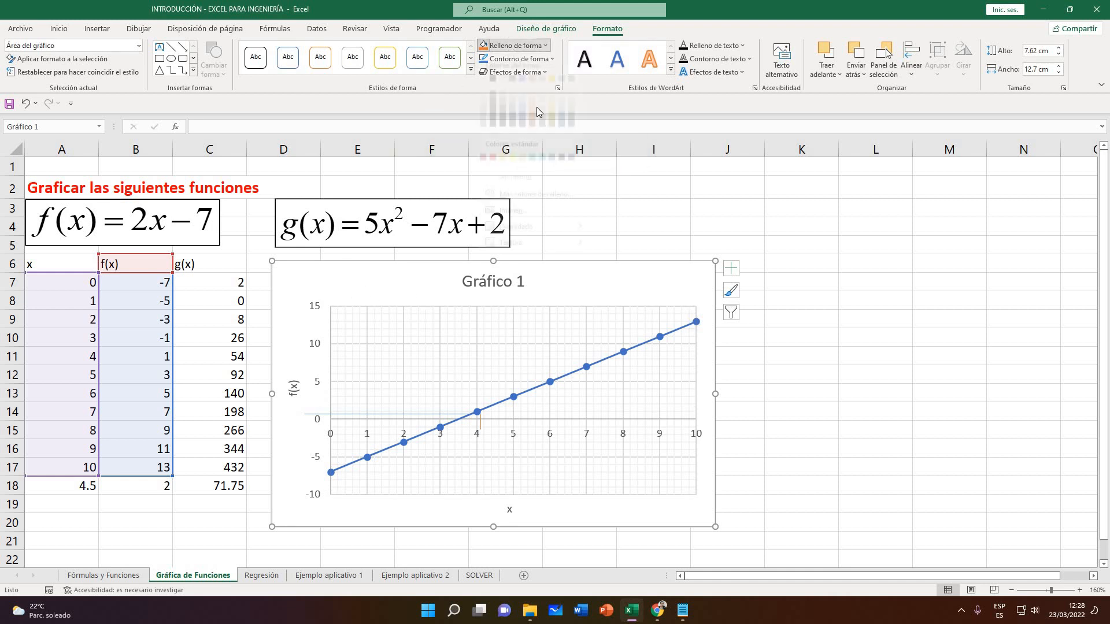
pyautogui.click(513, 49)
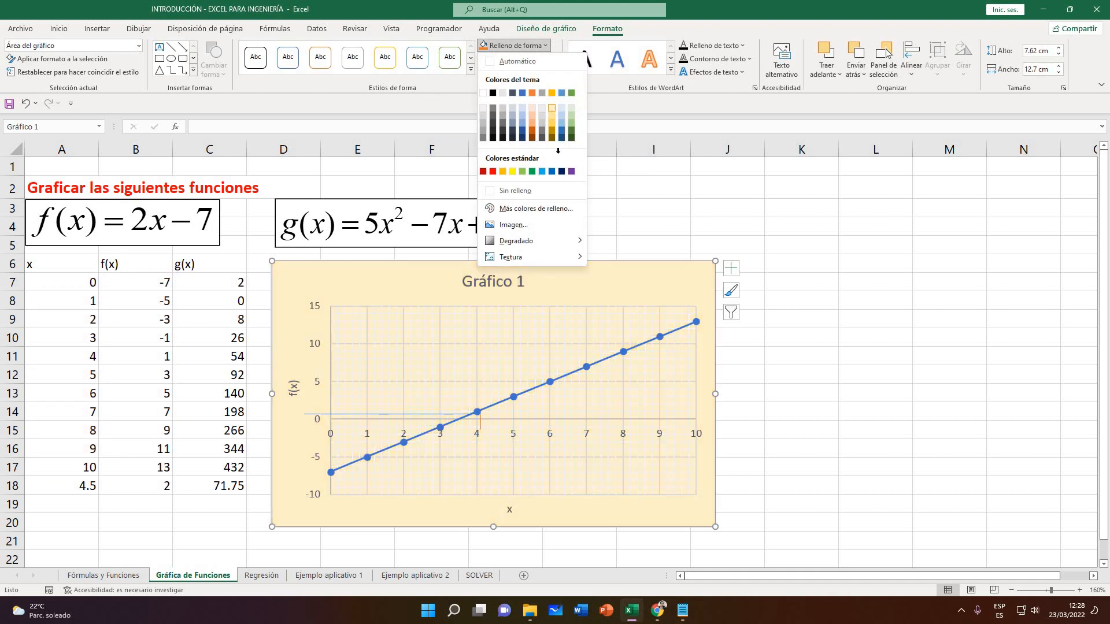
pyautogui.click(552, 110)
# Fill the plot area of the f(x) chart with white
pyautogui.click(417, 312)
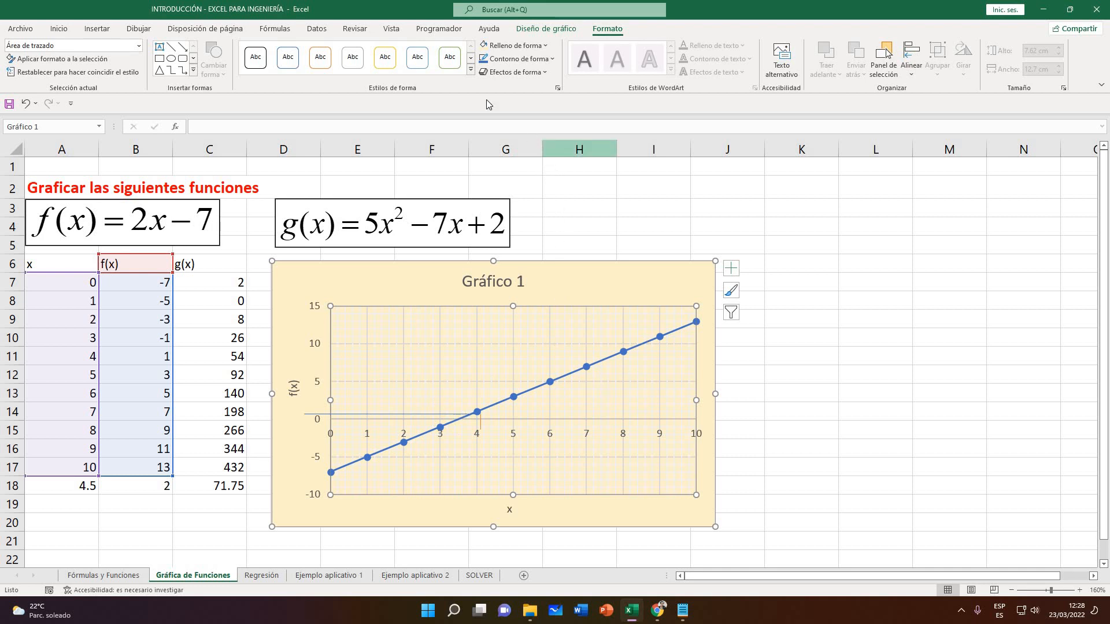
pyautogui.click(513, 46)
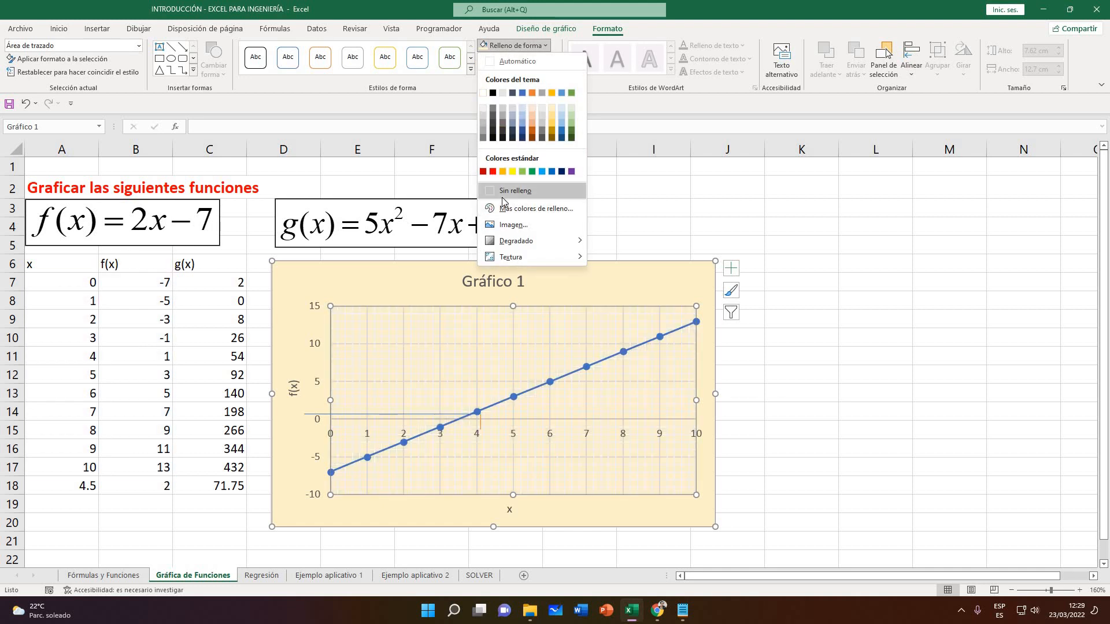
pyautogui.click(809, 387)
pyautogui.click(808, 386)
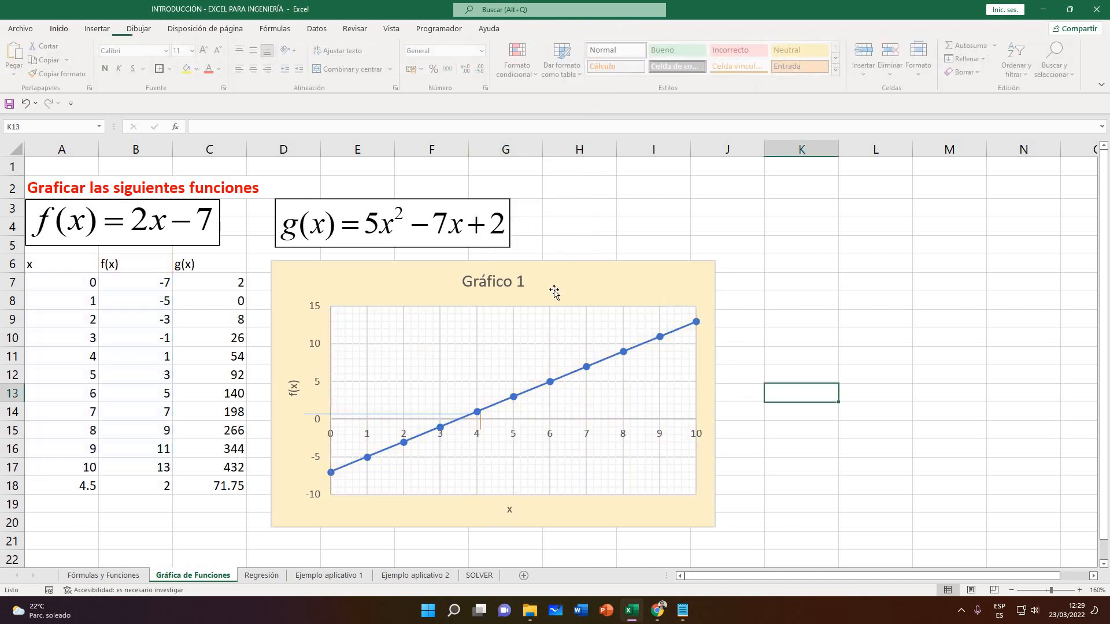
pyautogui.click(504, 285)
pyautogui.click(803, 355)
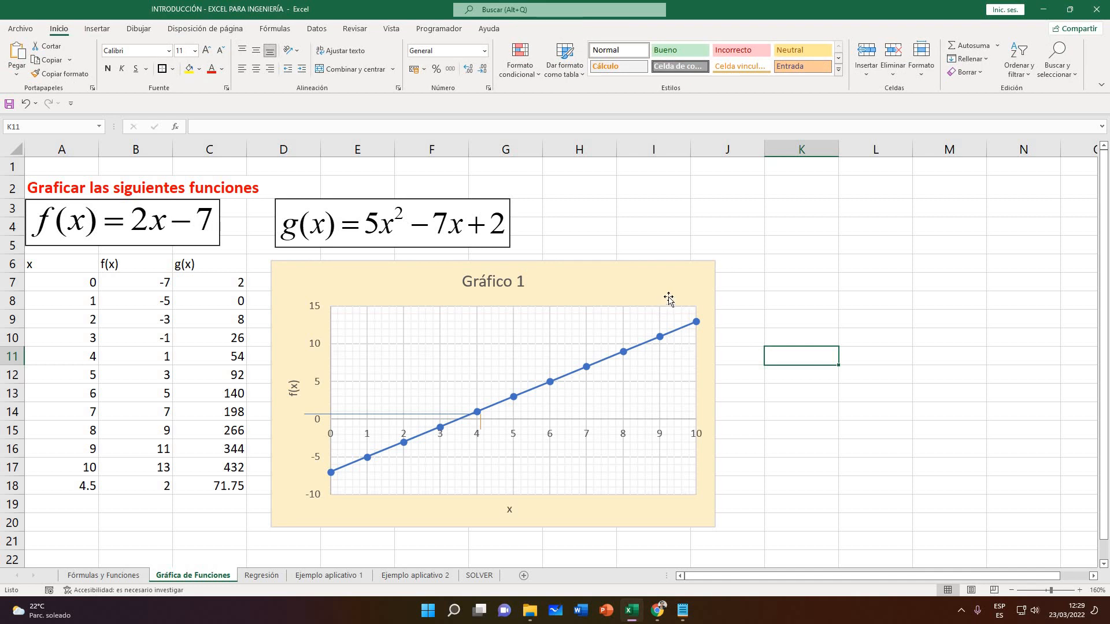
pyautogui.click(865, 376)
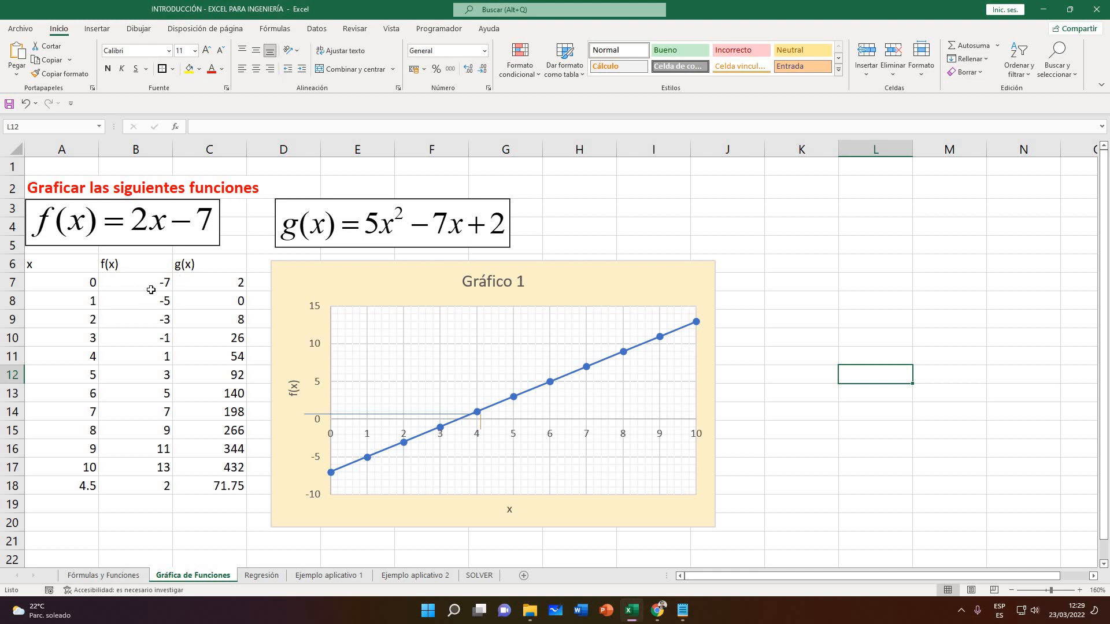
pyautogui.click(82, 281)
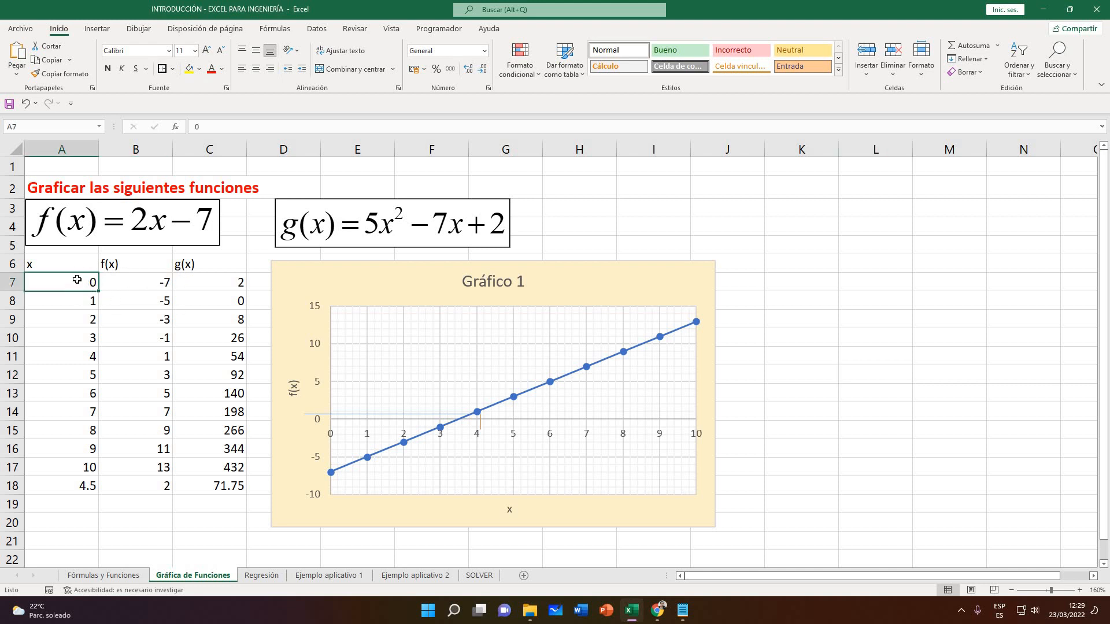
pyautogui.moveTo(62, 265); pyautogui.dragTo(228, 485)
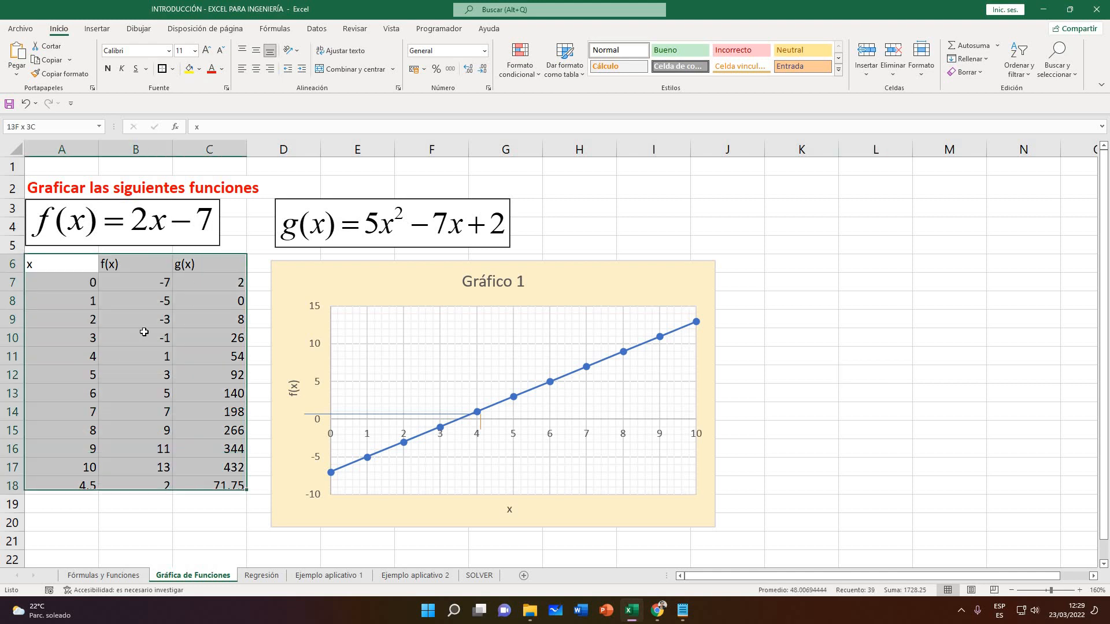
pyautogui.click(143, 333)
pyautogui.moveTo(64, 265); pyautogui.dragTo(89, 488)
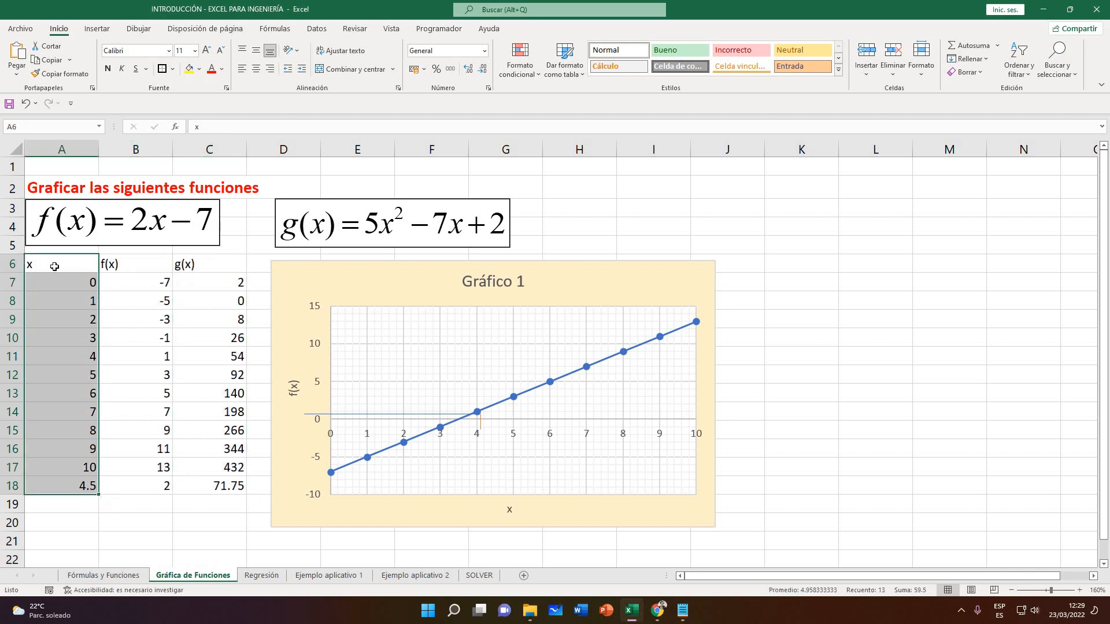
pyautogui.moveTo(55, 266); pyautogui.dragTo(155, 486)
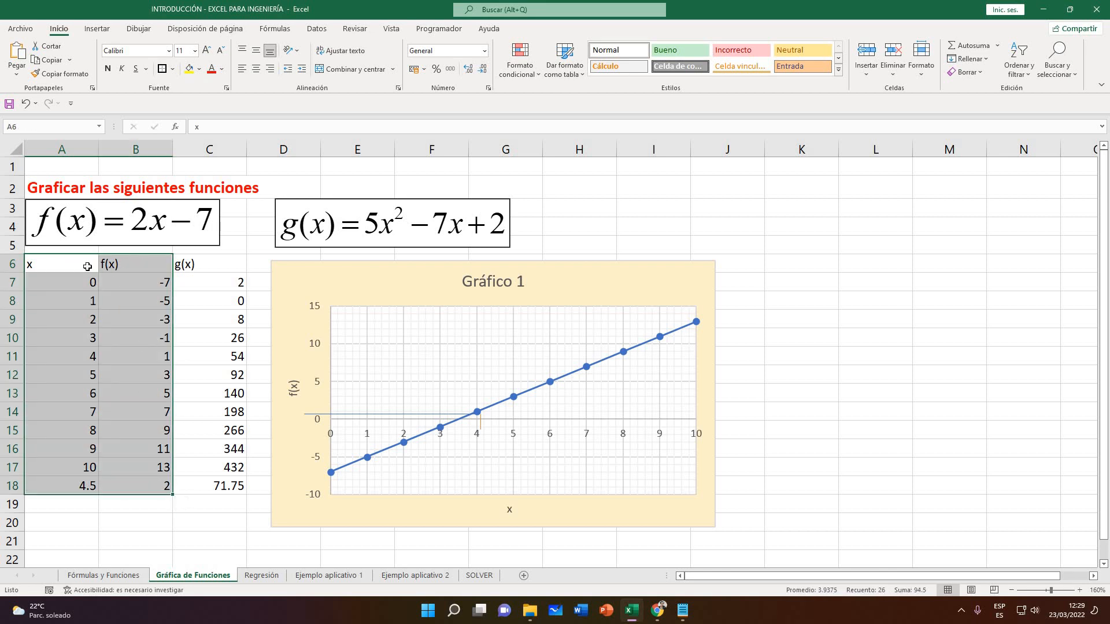
pyautogui.moveTo(72, 268); pyautogui.dragTo(220, 487)
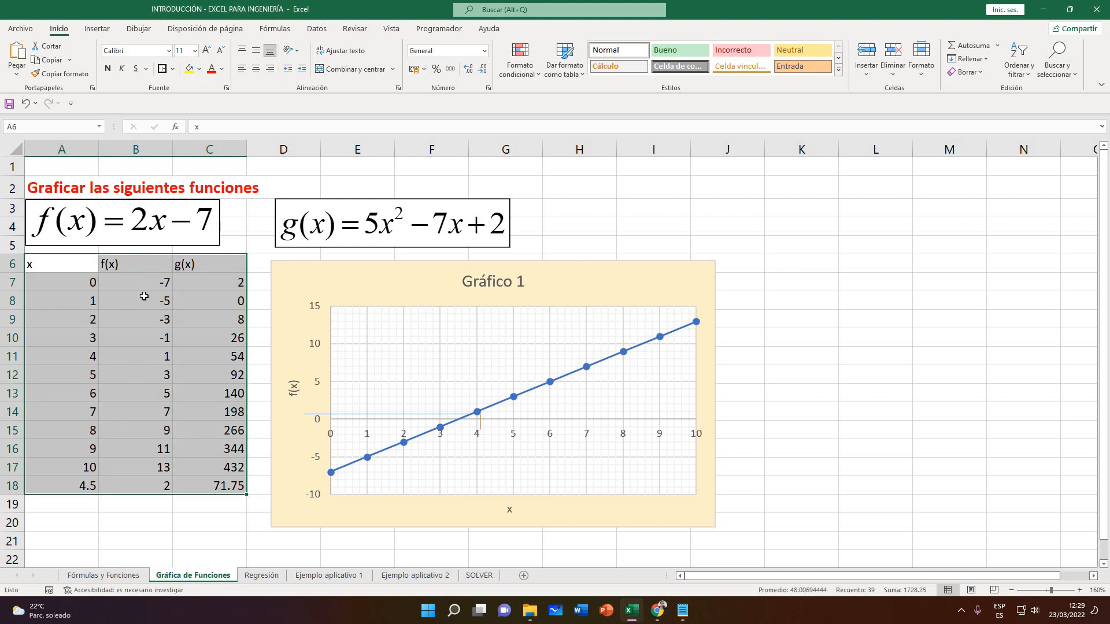
pyautogui.click(190, 294)
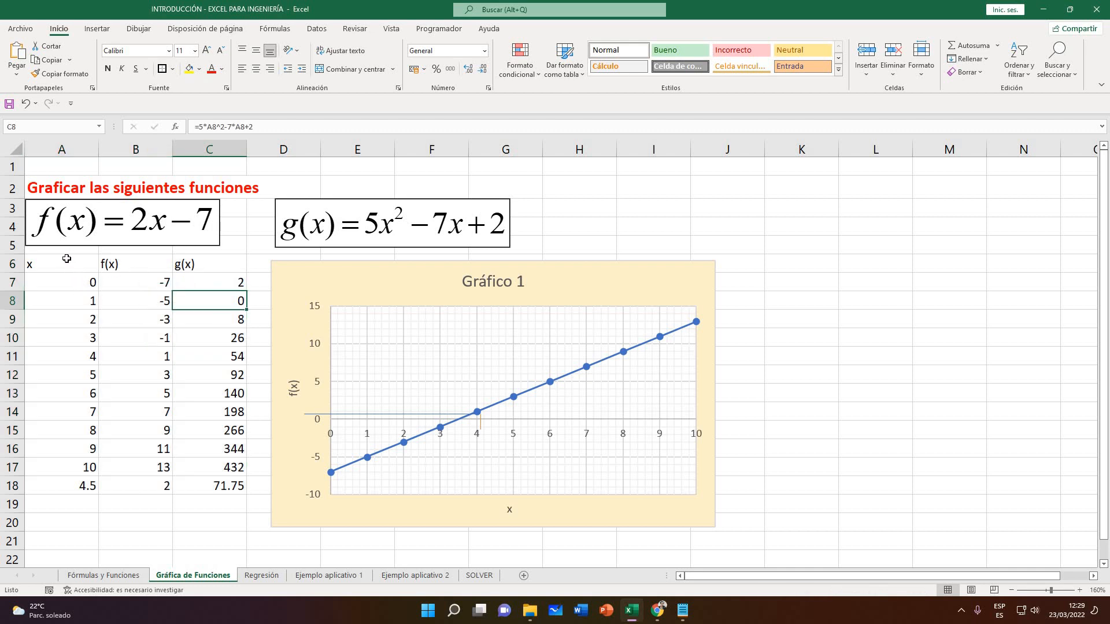
# Insert a smooth-line scatter chart with markers from A6:A18 and C6:C18 and move it away from the data table
pyautogui.moveTo(58, 264); pyautogui.dragTo(73, 471)
pyautogui.moveTo(75, 481); pyautogui.dragTo(75, 487)
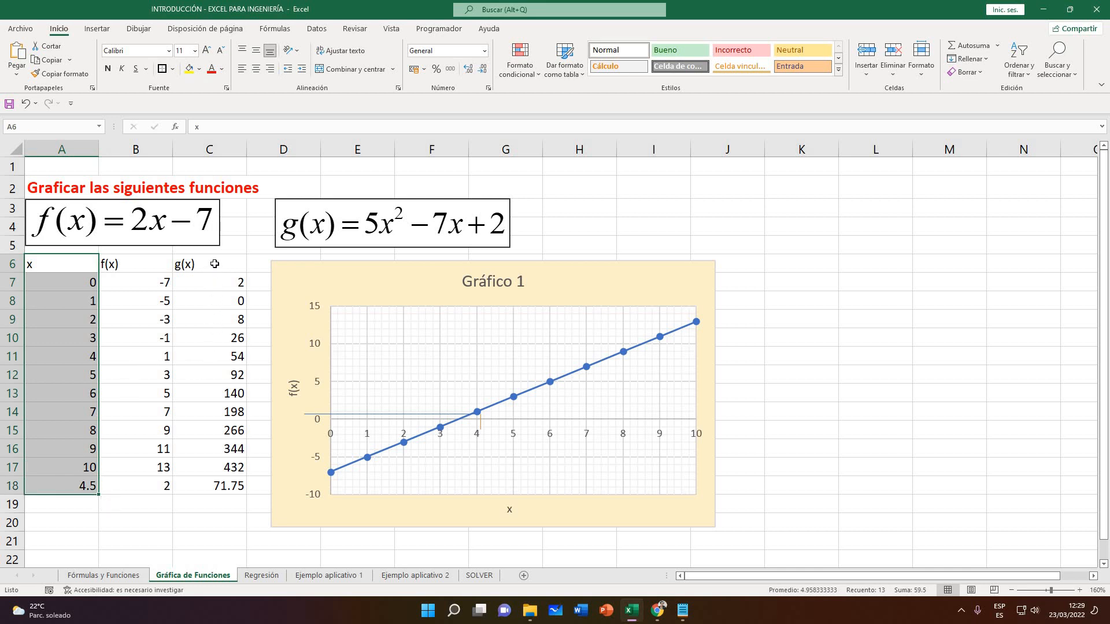
pyautogui.moveTo(216, 268); pyautogui.dragTo(203, 483)
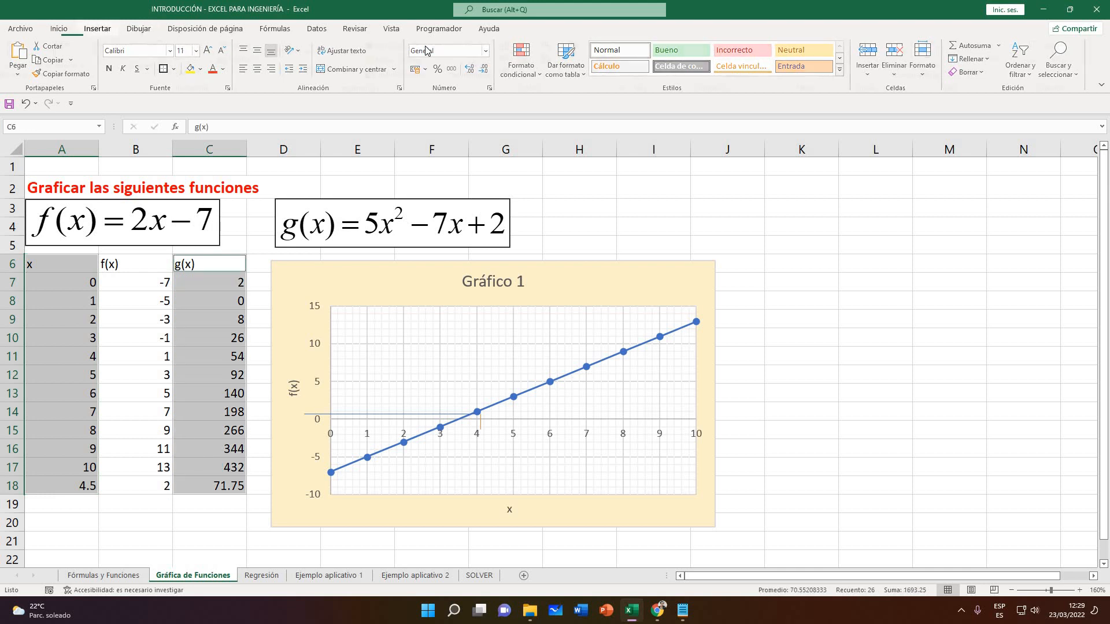
pyautogui.click(95, 29)
pyautogui.click(535, 73)
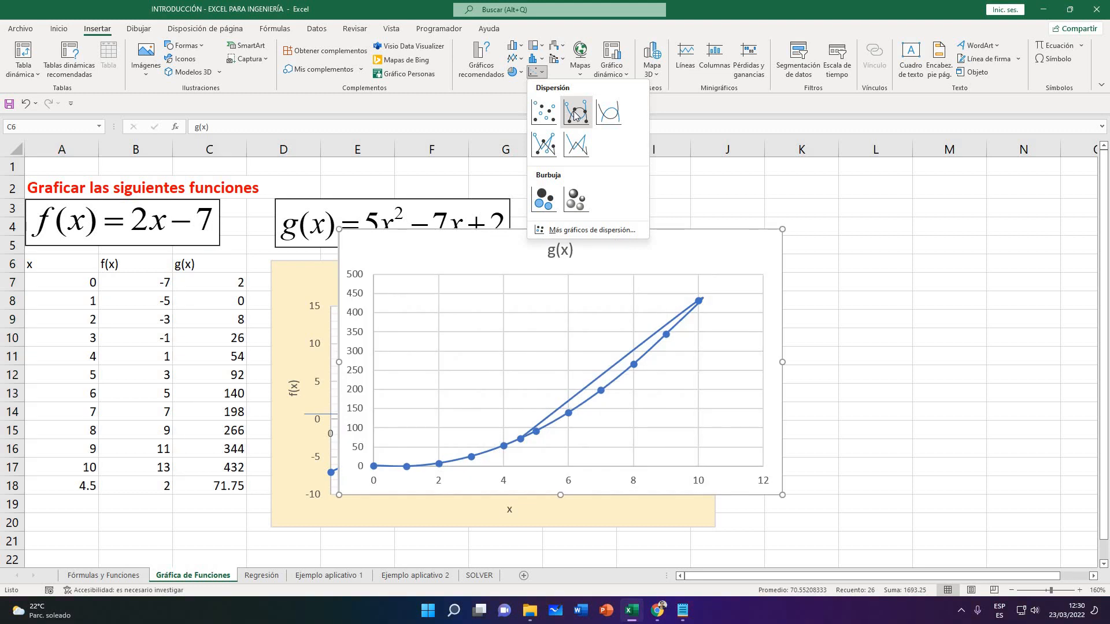
pyautogui.click(575, 116)
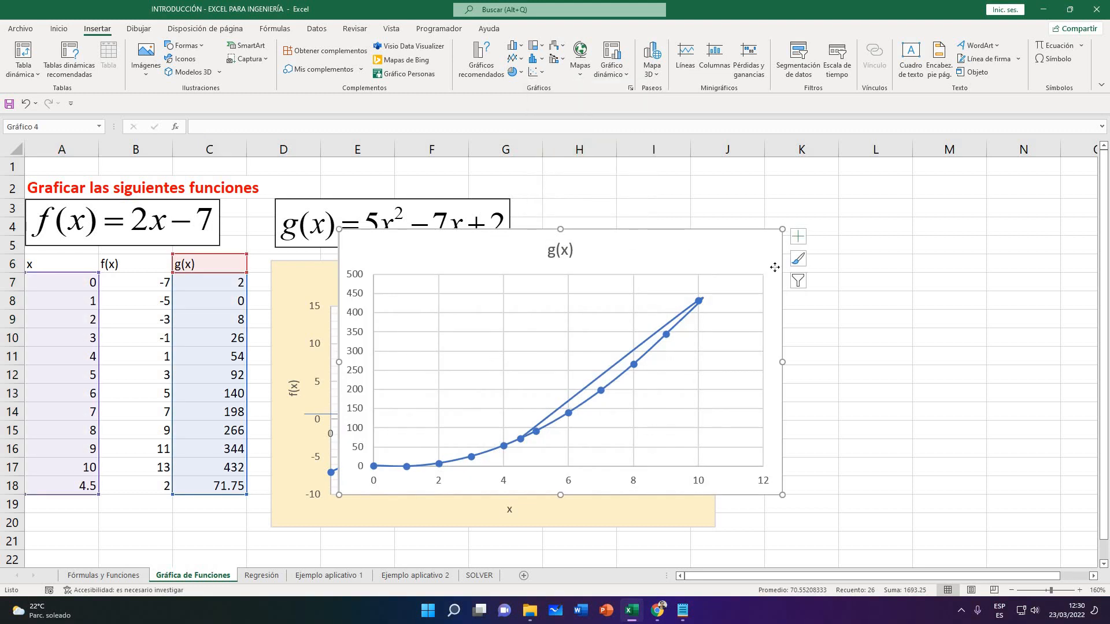
pyautogui.moveTo(775, 267); pyautogui.dragTo(1017, 244)
# Clear the contents of the extra data row A18:C18
pyautogui.click(193, 491)
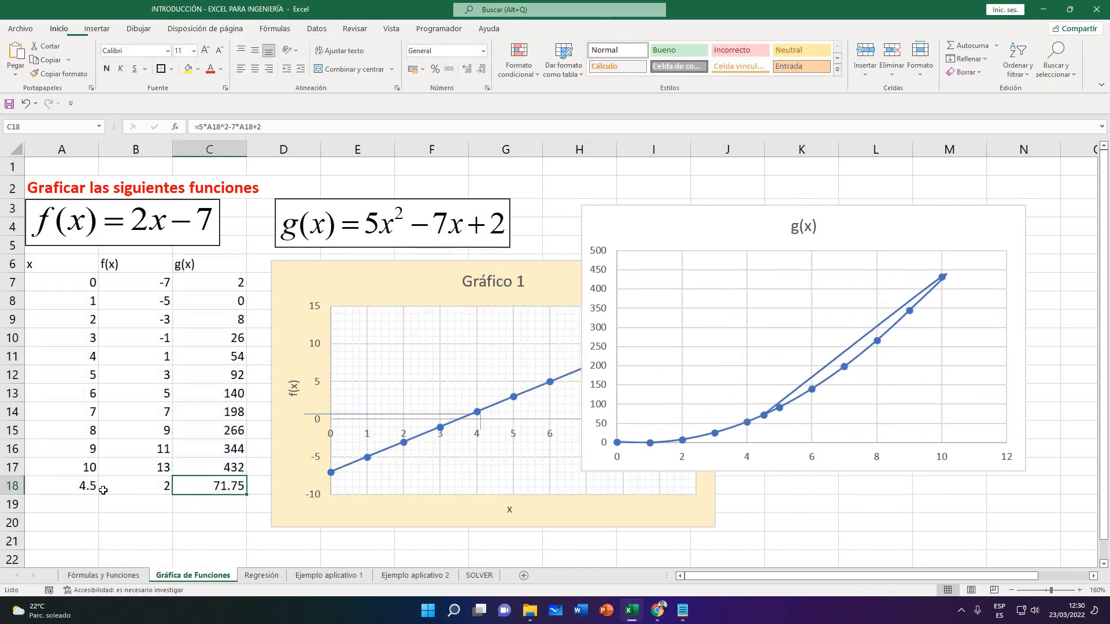
pyautogui.moveTo(96, 490); pyautogui.dragTo(190, 490)
pyautogui.rightClick(196, 491)
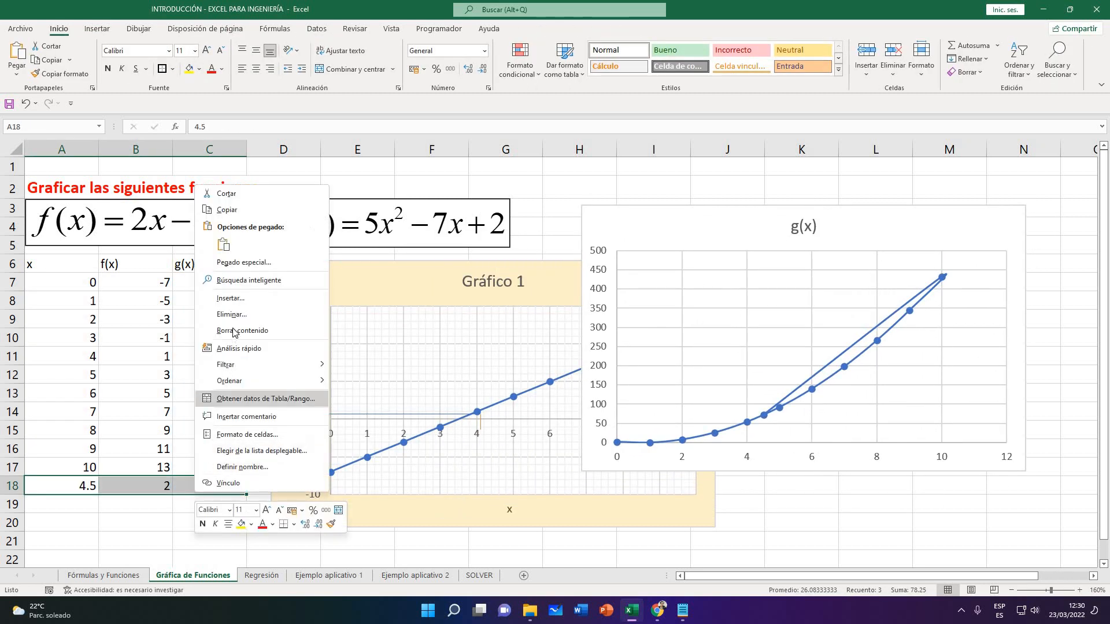
pyautogui.click(233, 331)
pyautogui.click(872, 510)
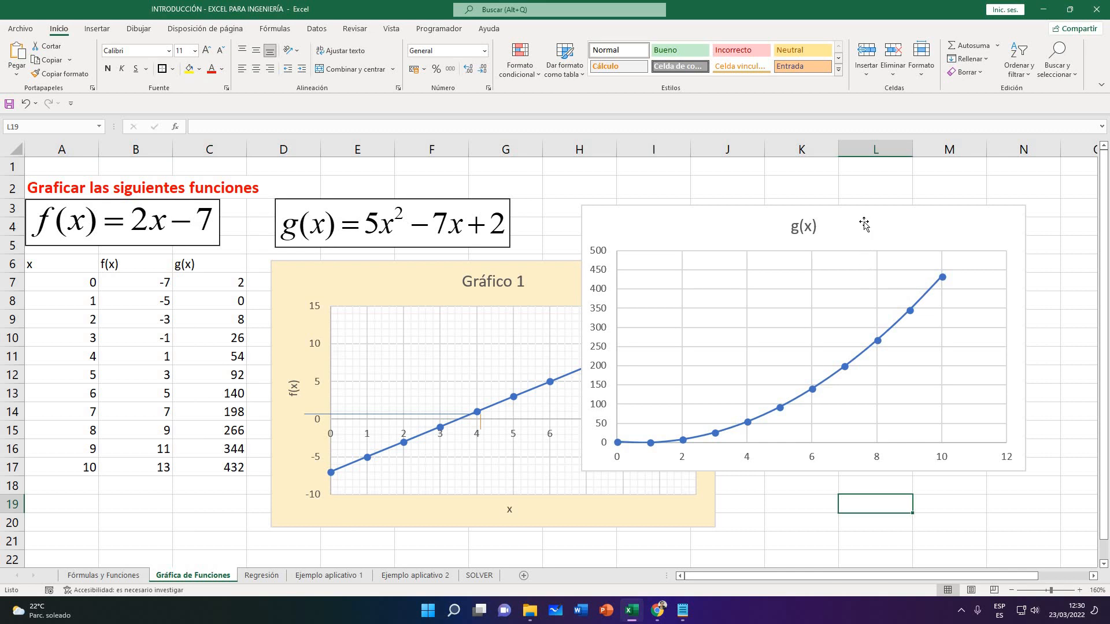
# Arrange the two charts side by side, with the f(x) chart next to the data table and the g(x) chart beyond it
pyautogui.moveTo(987, 219); pyautogui.dragTo(1006, 233)
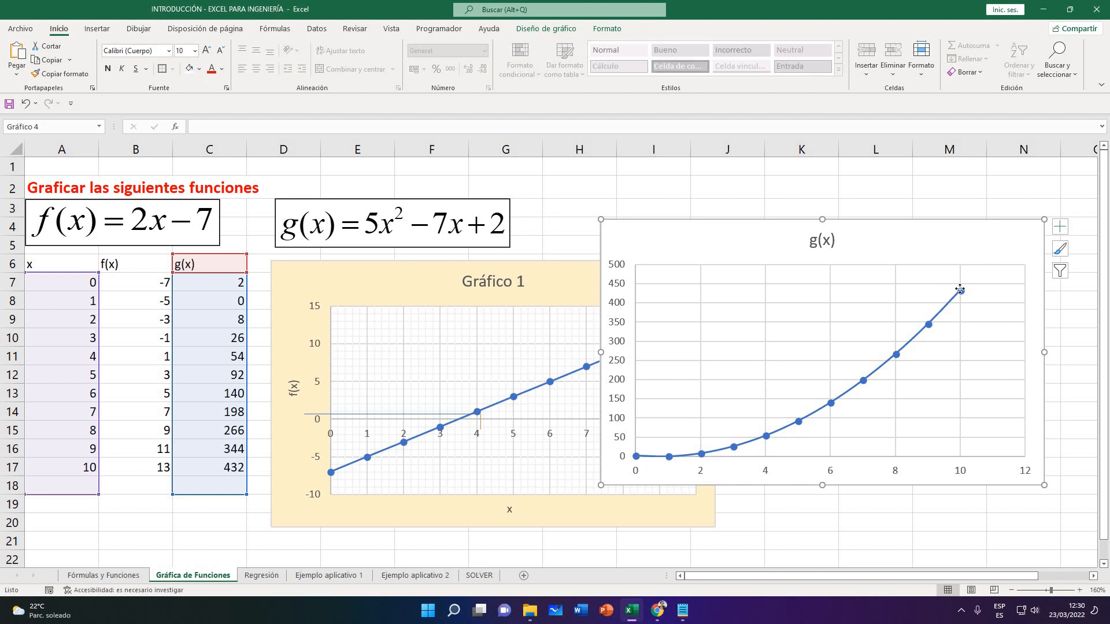
pyautogui.moveTo(951, 244); pyautogui.dragTo(1070, 280)
pyautogui.moveTo(658, 273); pyautogui.dragTo(638, 264)
pyautogui.moveTo(823, 422); pyautogui.dragTo(802, 414)
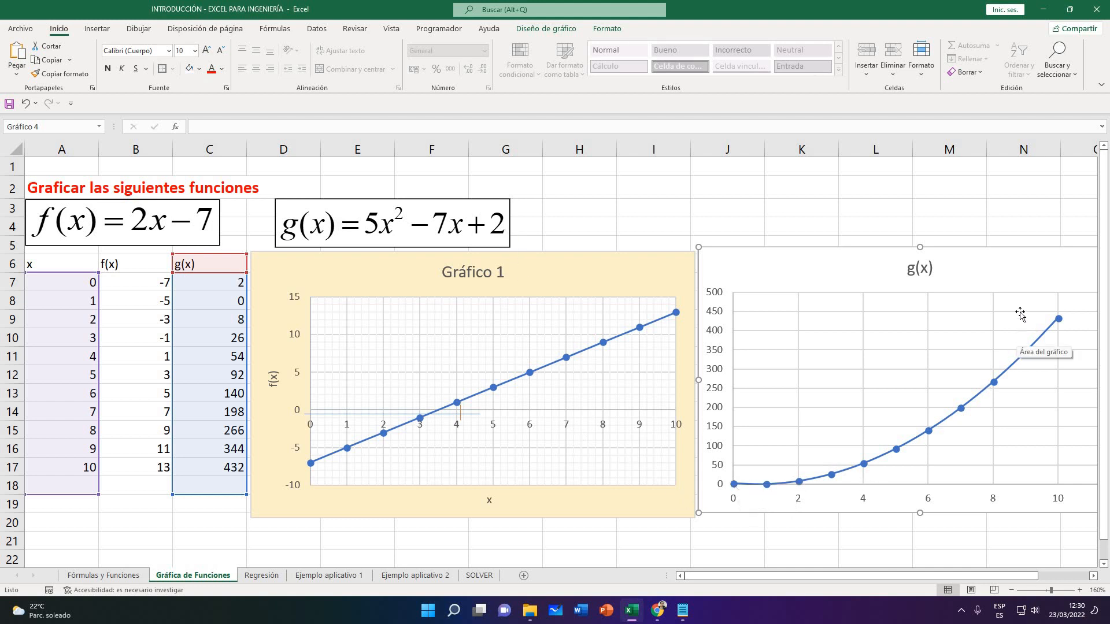
pyautogui.moveTo(1002, 280); pyautogui.dragTo(968, 282)
pyautogui.click(805, 223)
pyautogui.click(967, 284)
pyautogui.click(803, 536)
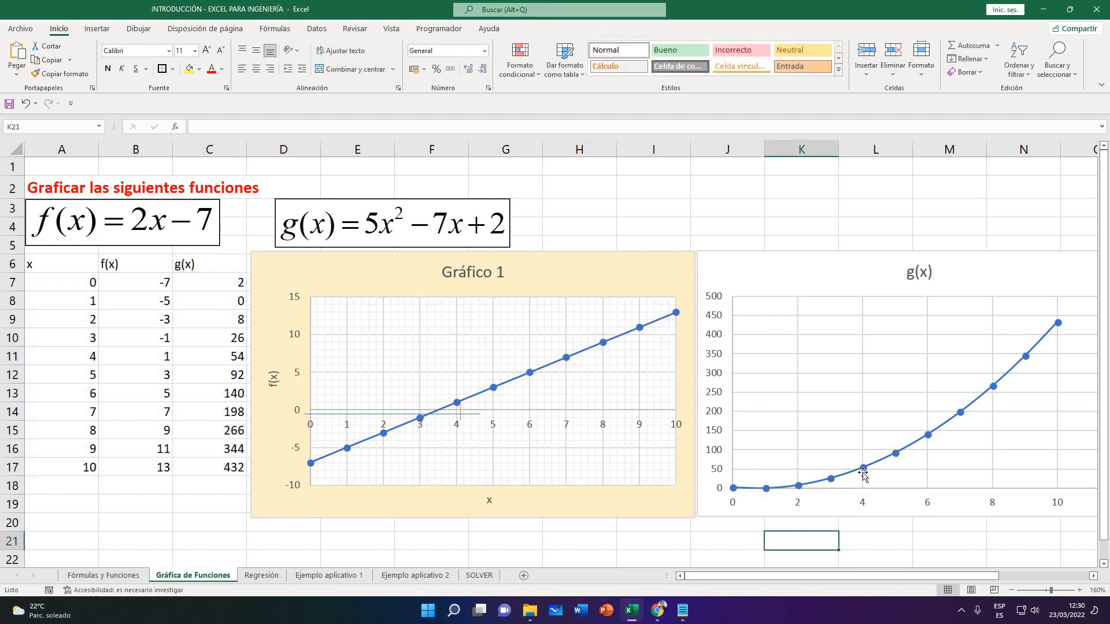
# Replace the g(x) chart with a new smooth-line scatter chart with markers built from A6:A17 and C6:C17
pyautogui.click(1023, 303)
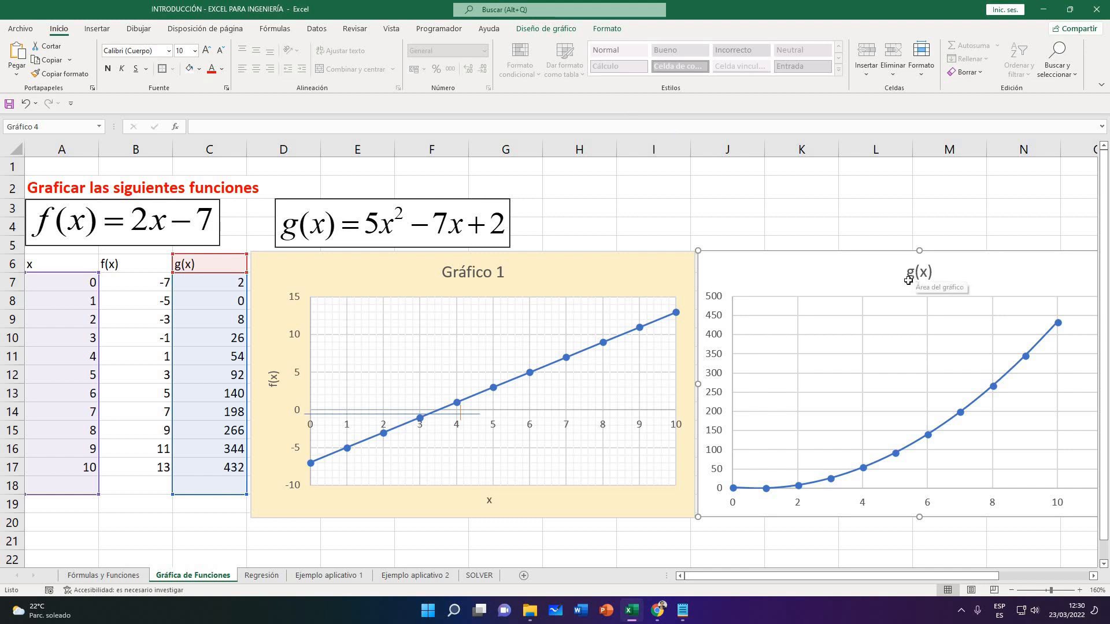
pyautogui.press('Delete')
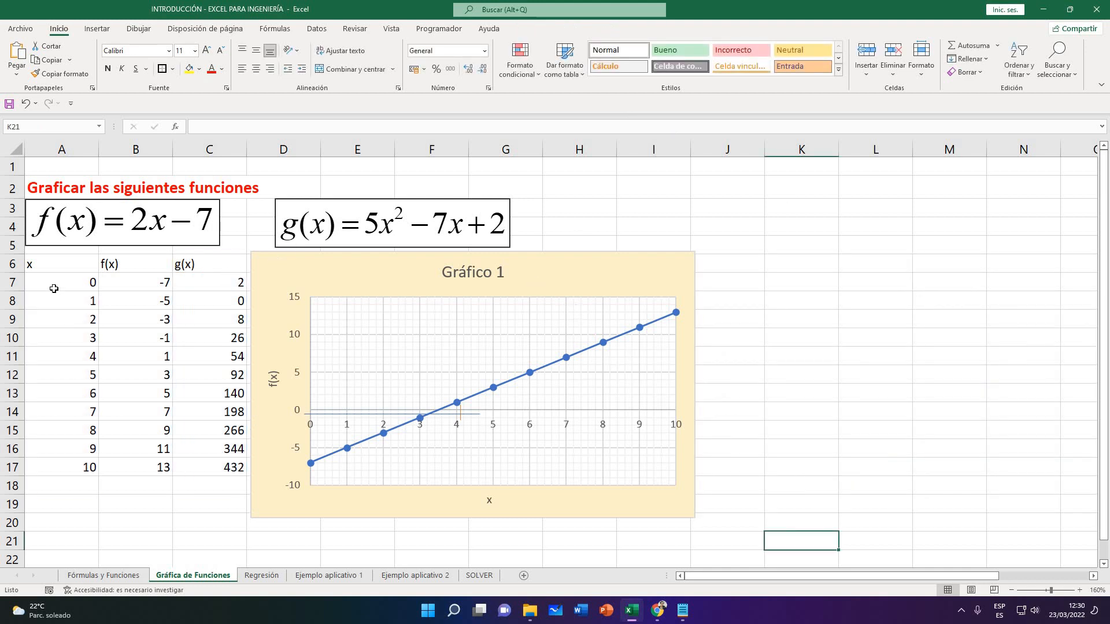
pyautogui.moveTo(57, 264); pyautogui.dragTo(73, 467)
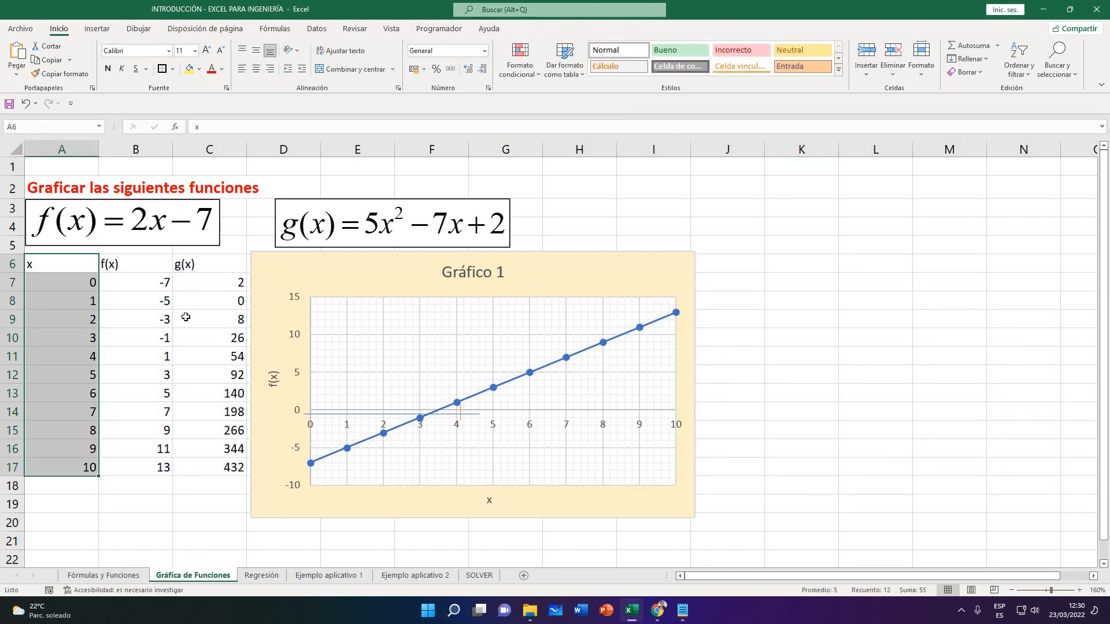
pyautogui.moveTo(185, 265); pyautogui.dragTo(195, 451)
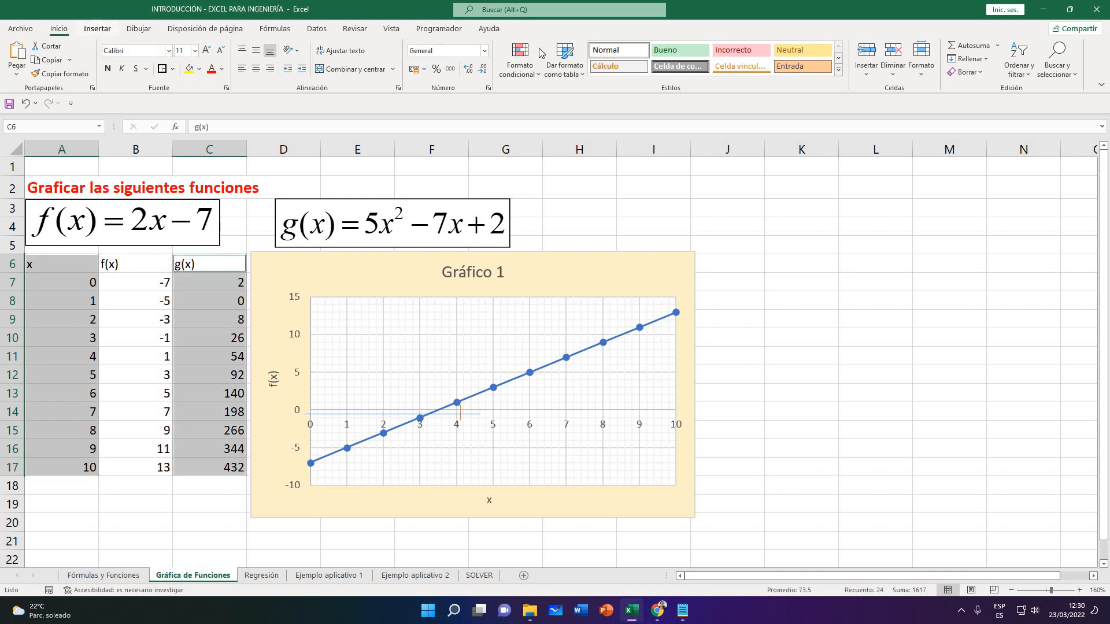
pyautogui.click(97, 28)
pyautogui.click(536, 72)
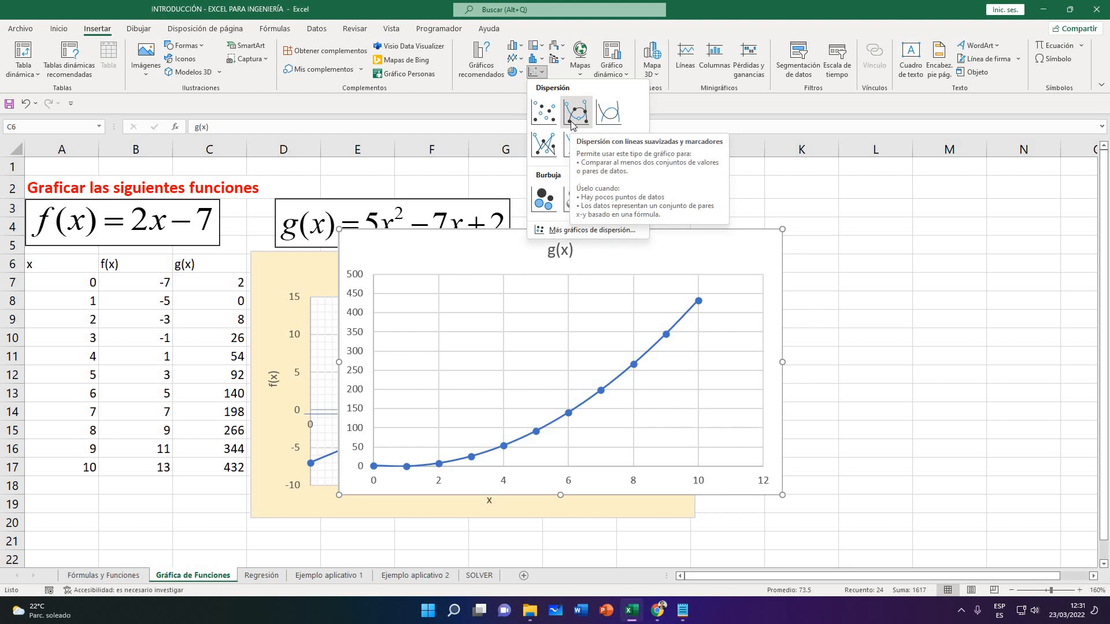
pyautogui.click(571, 115)
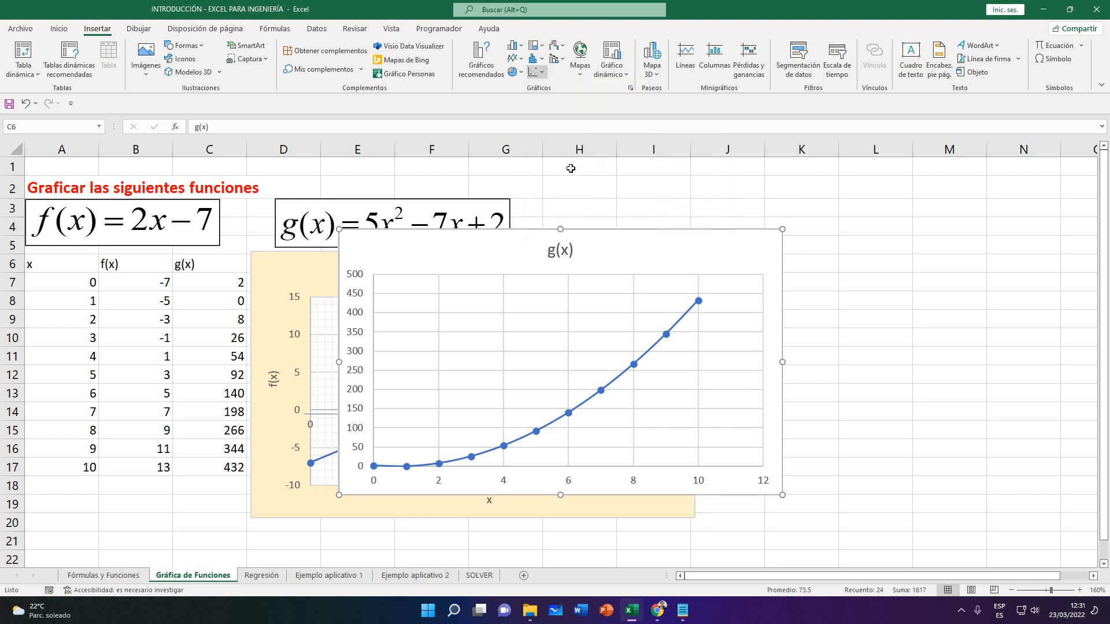
# Move the g(x) chart beside the f(x) chart so that both curves can be seen
pyautogui.moveTo(618, 259); pyautogui.dragTo(970, 268)
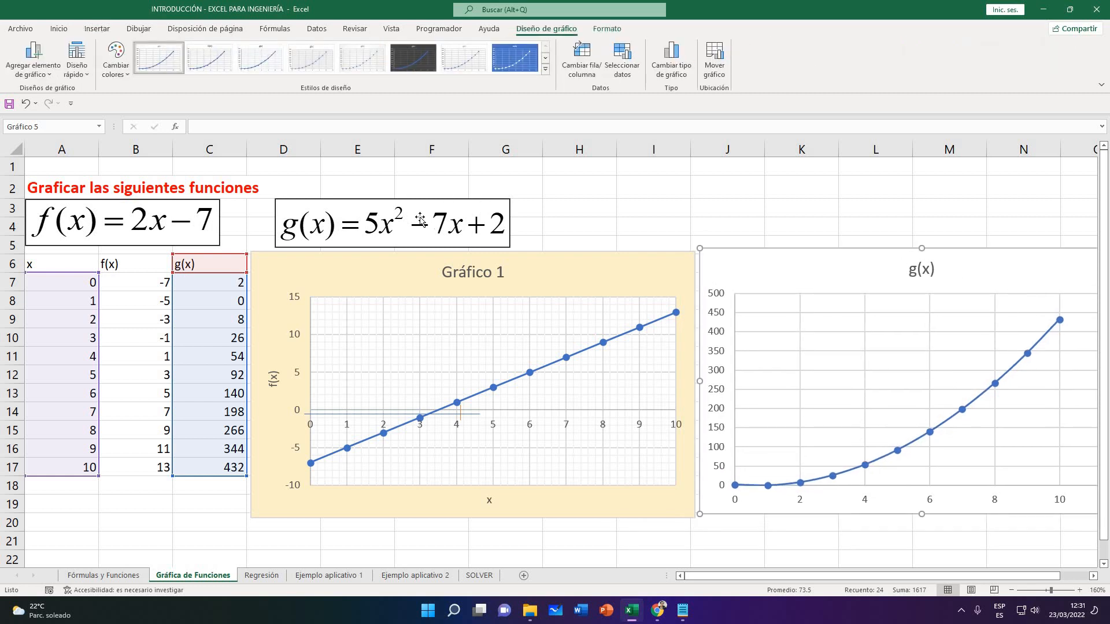
pyautogui.click(452, 219)
pyautogui.click(785, 266)
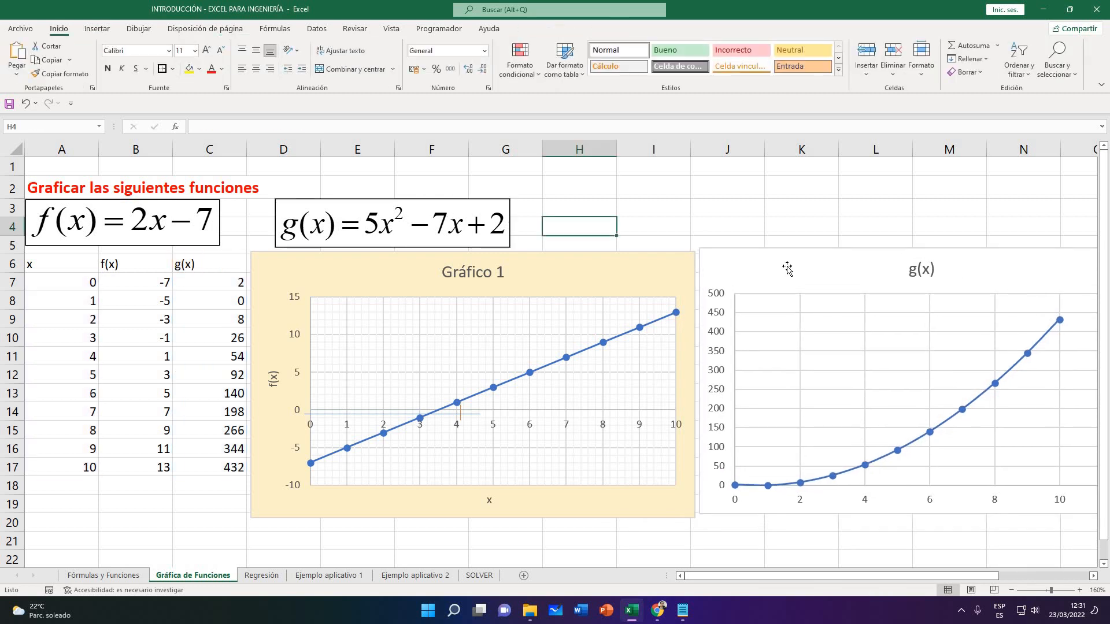
pyautogui.click(192, 228)
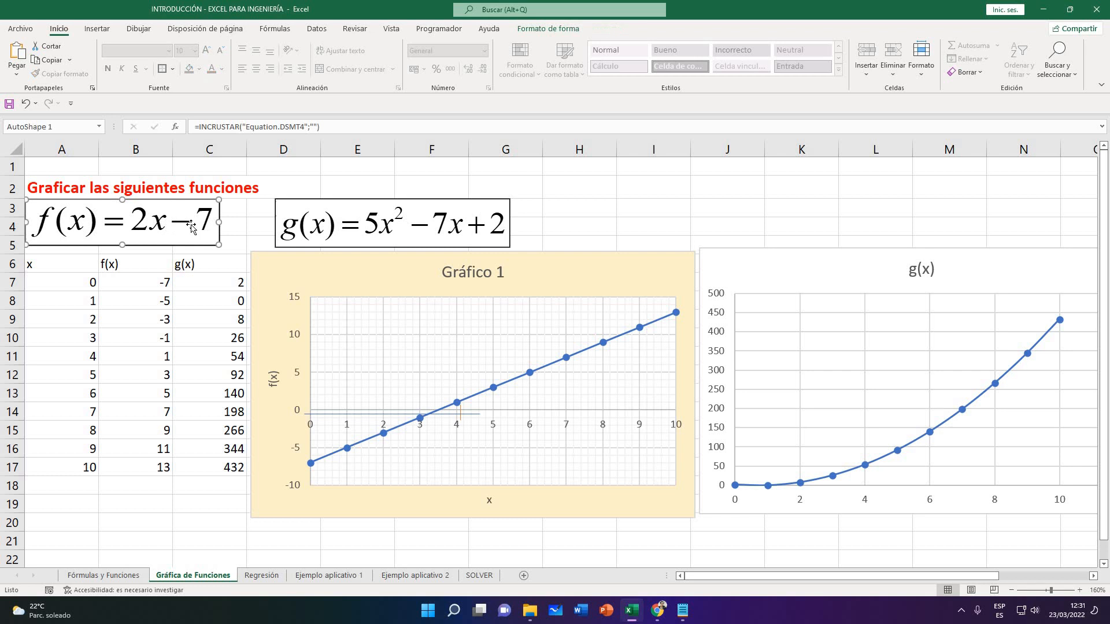
pyautogui.click(254, 227)
pyautogui.click(611, 274)
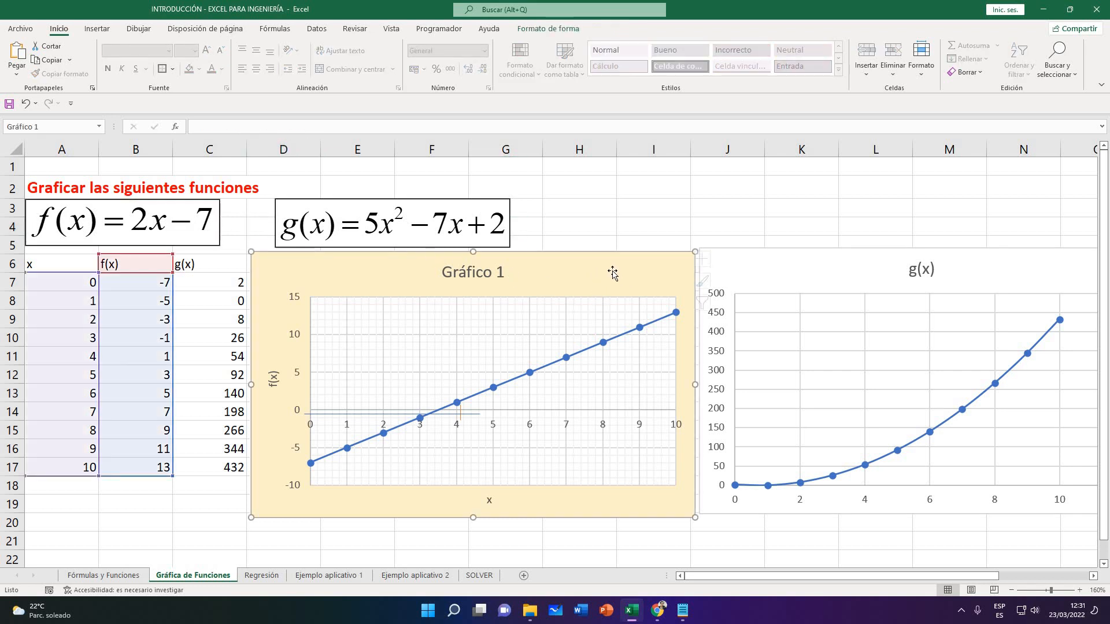
pyautogui.click(787, 283)
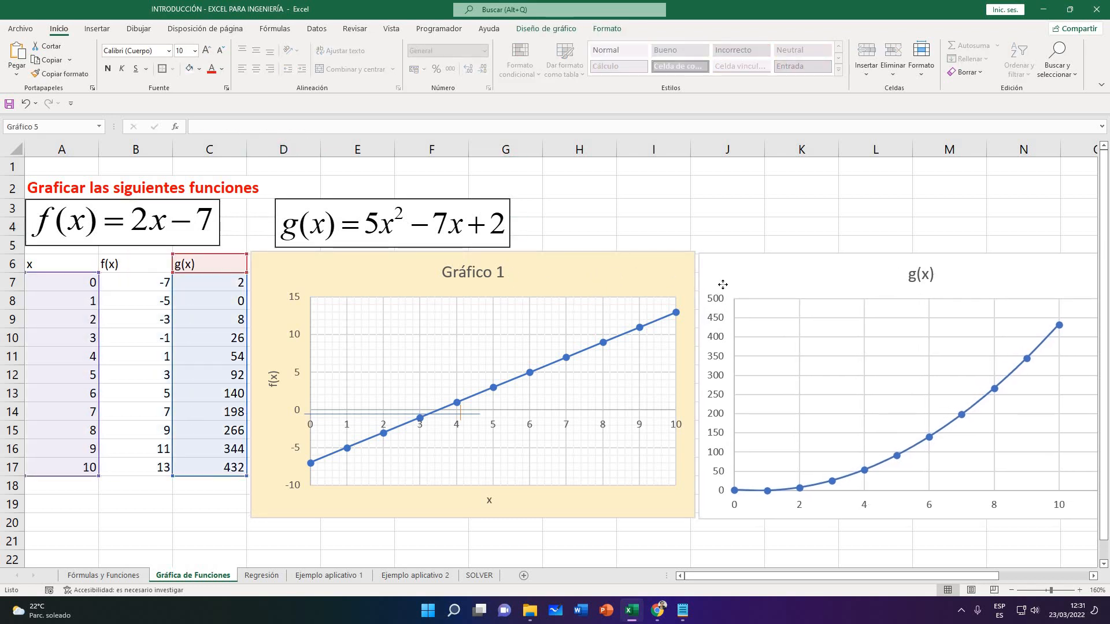
# Set the maximum bound of the g(x) chart's horizontal axis to 10
pyautogui.moveTo(788, 283); pyautogui.dragTo(719, 265)
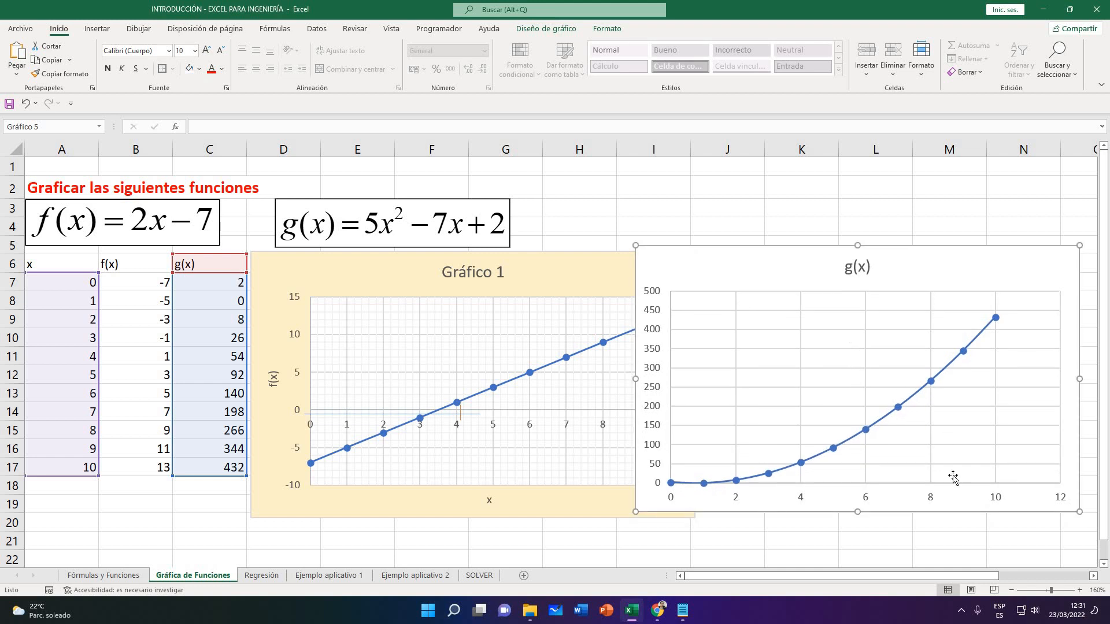
pyautogui.doubleClick(931, 499)
pyautogui.click(1024, 264)
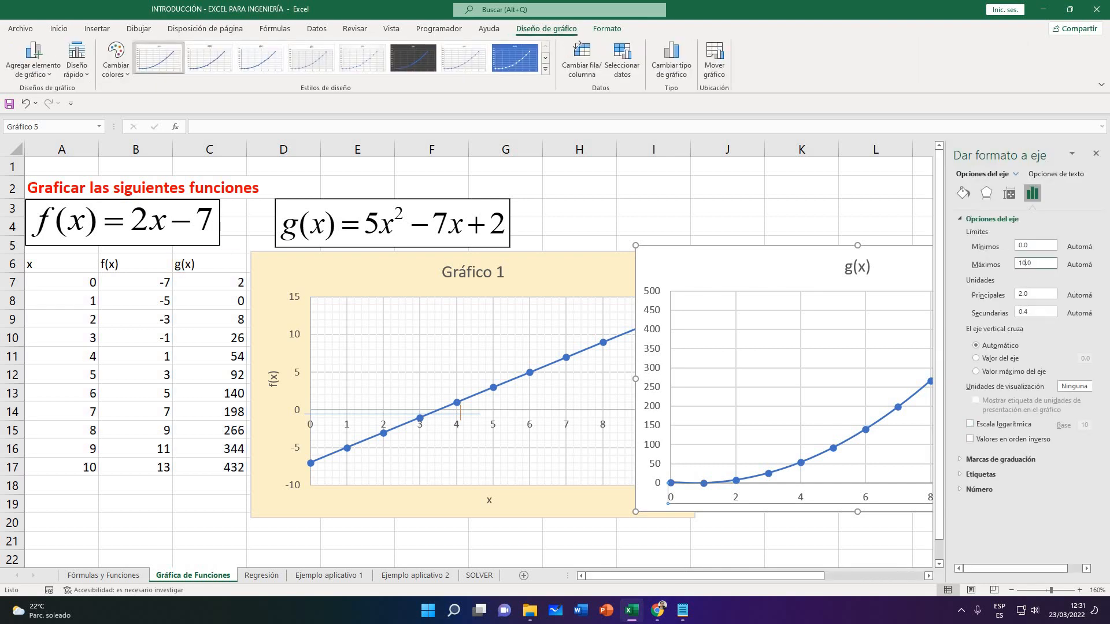
pyautogui.write('0')
pyautogui.press('Return')
# Set the major unit of the g(x) chart's horizontal axis to 1
pyautogui.moveTo(809, 301); pyautogui.dragTo(686, 268)
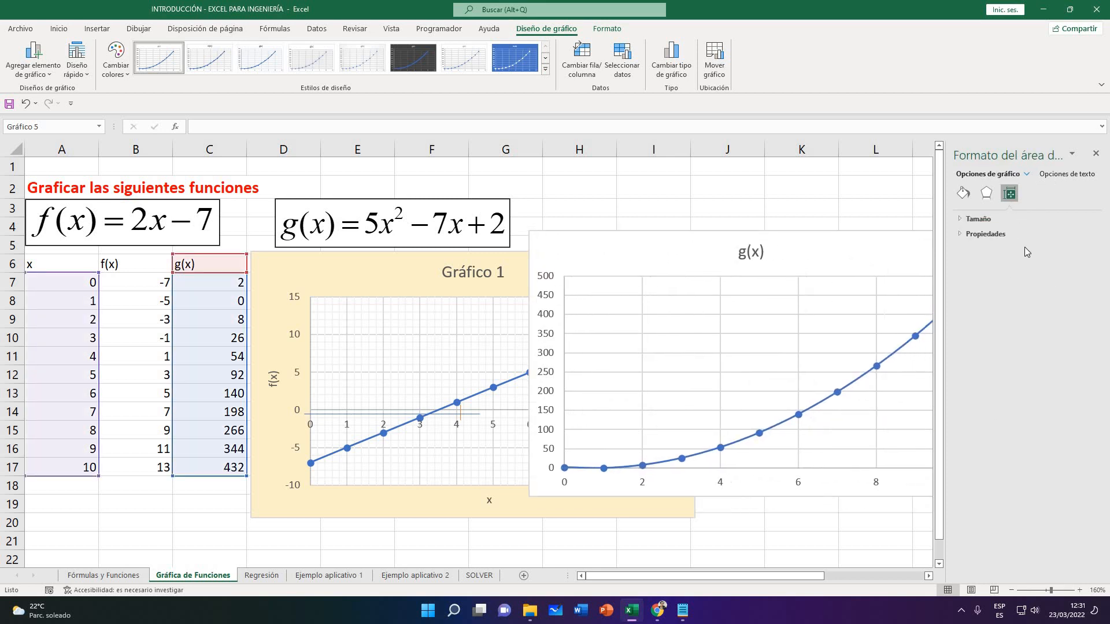
pyautogui.click(770, 489)
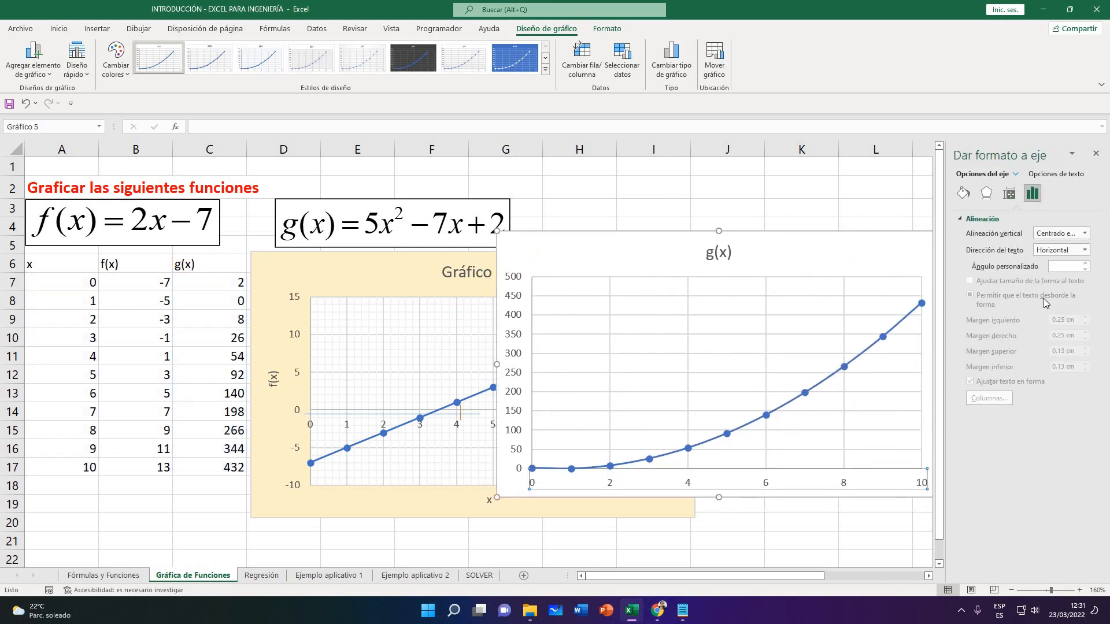
pyautogui.click(1032, 194)
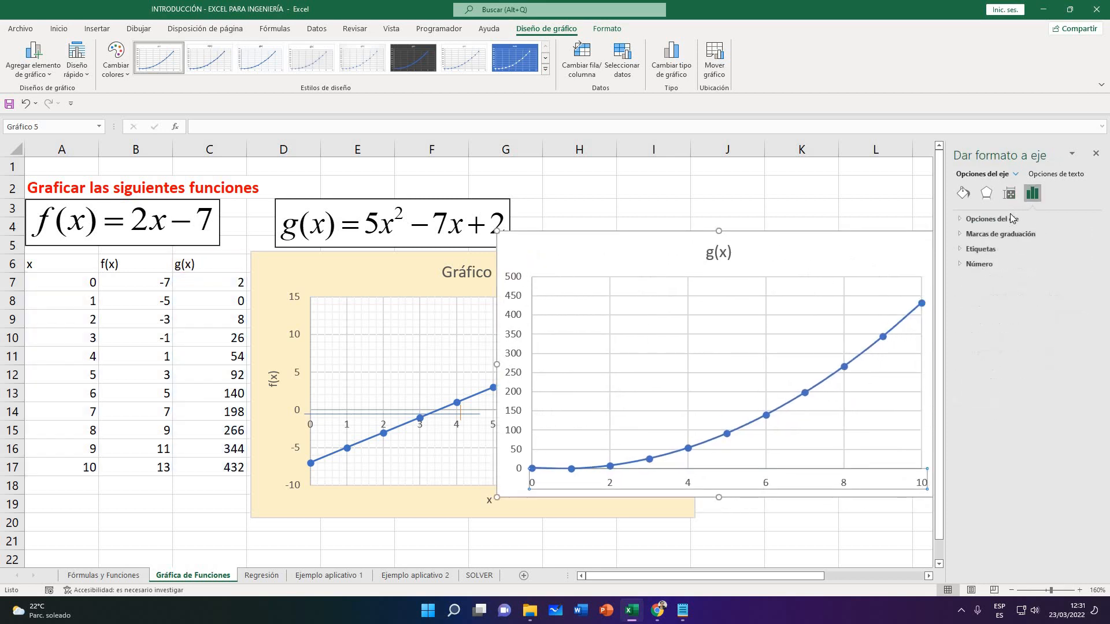
pyautogui.click(963, 194)
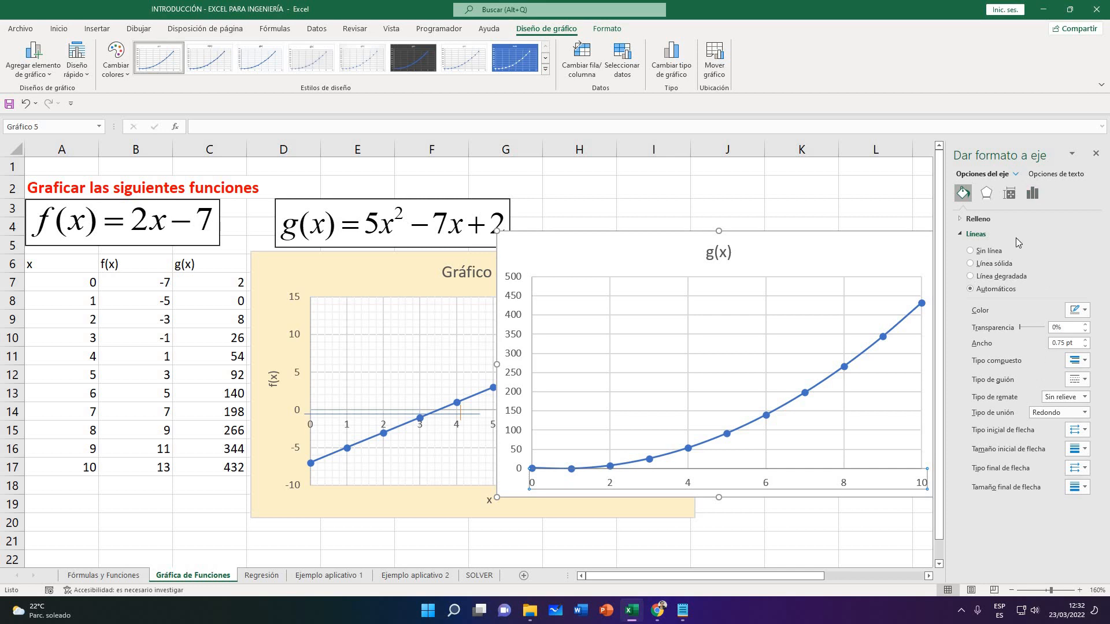
pyautogui.click(1033, 195)
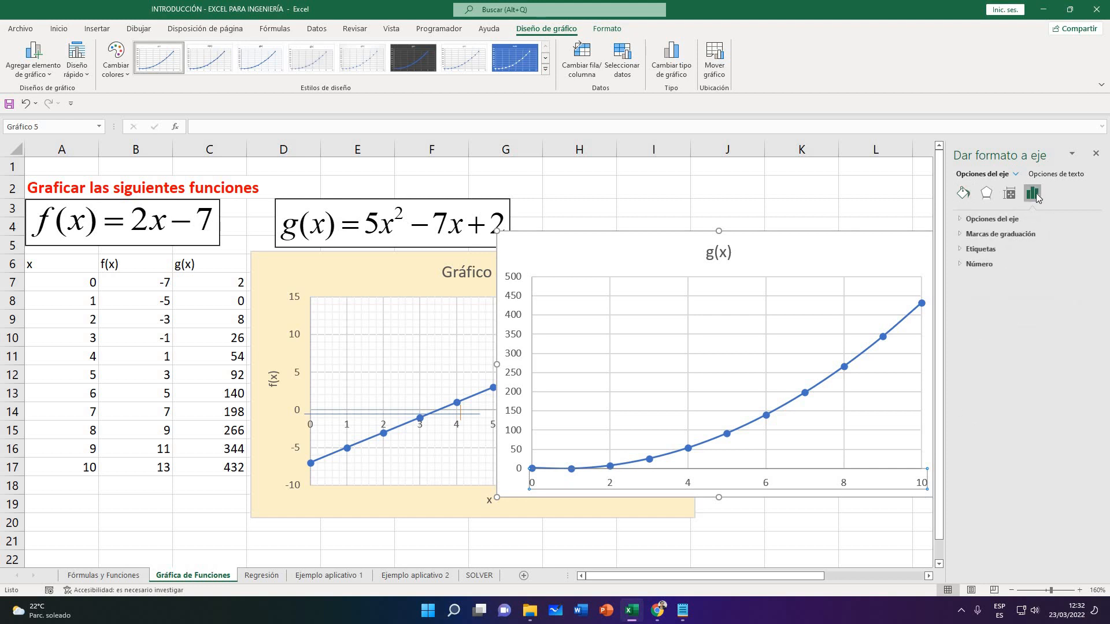
pyautogui.click(1003, 220)
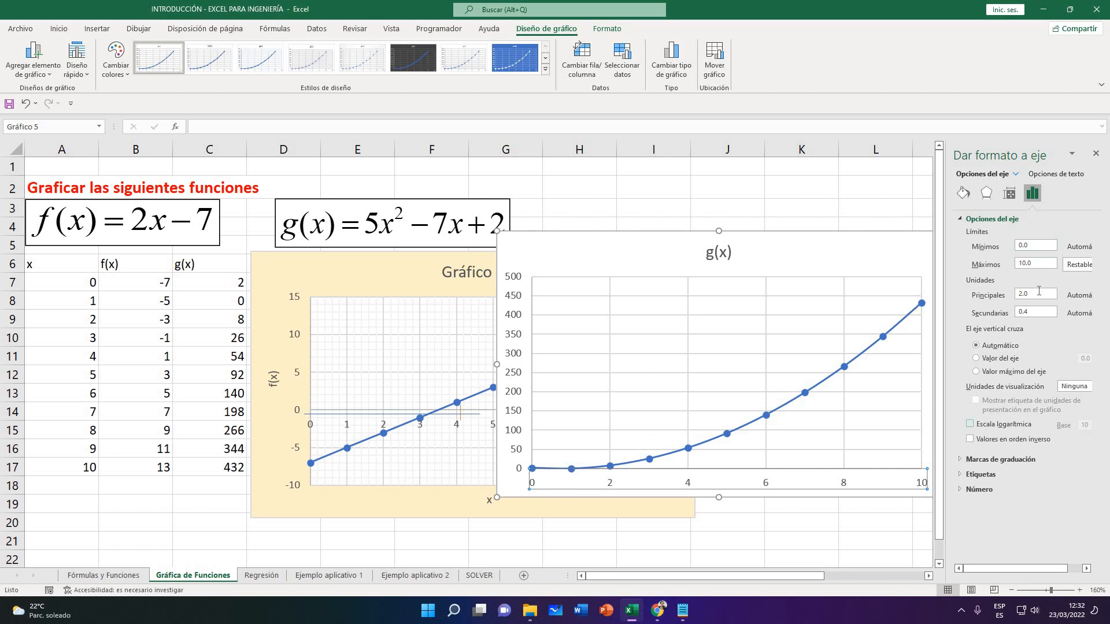
pyautogui.click(1011, 301)
pyautogui.write('1')
pyautogui.press('Return')
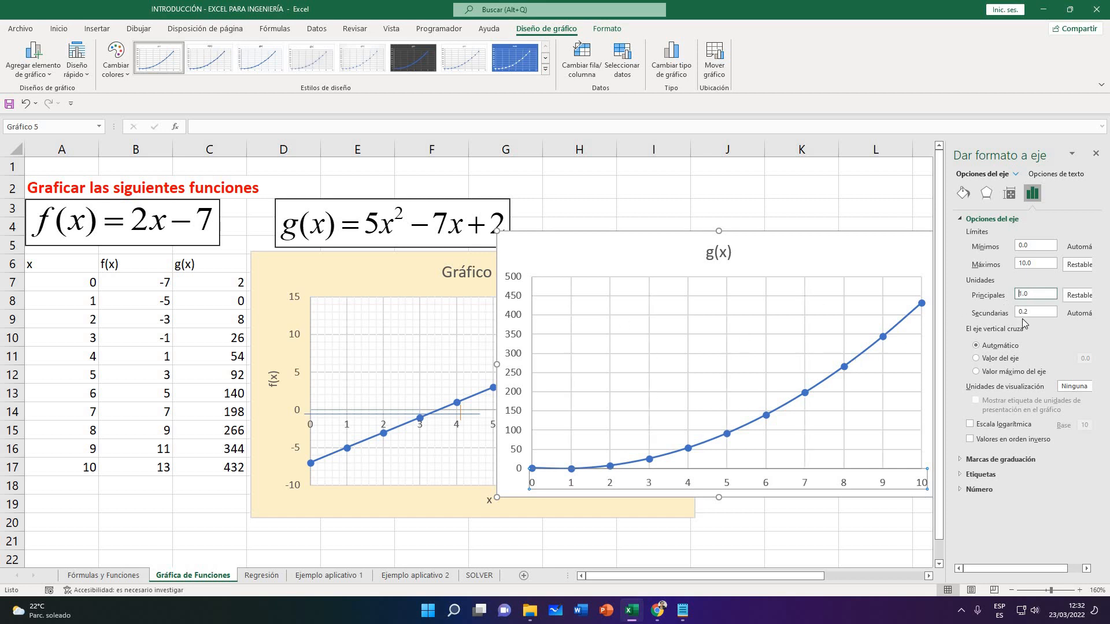
# Set the minor unit of the g(x) chart's horizontal axis to 0.1 and finish formatting the axis
pyautogui.click(1055, 315)
pyautogui.write('1')
pyautogui.press('Return')
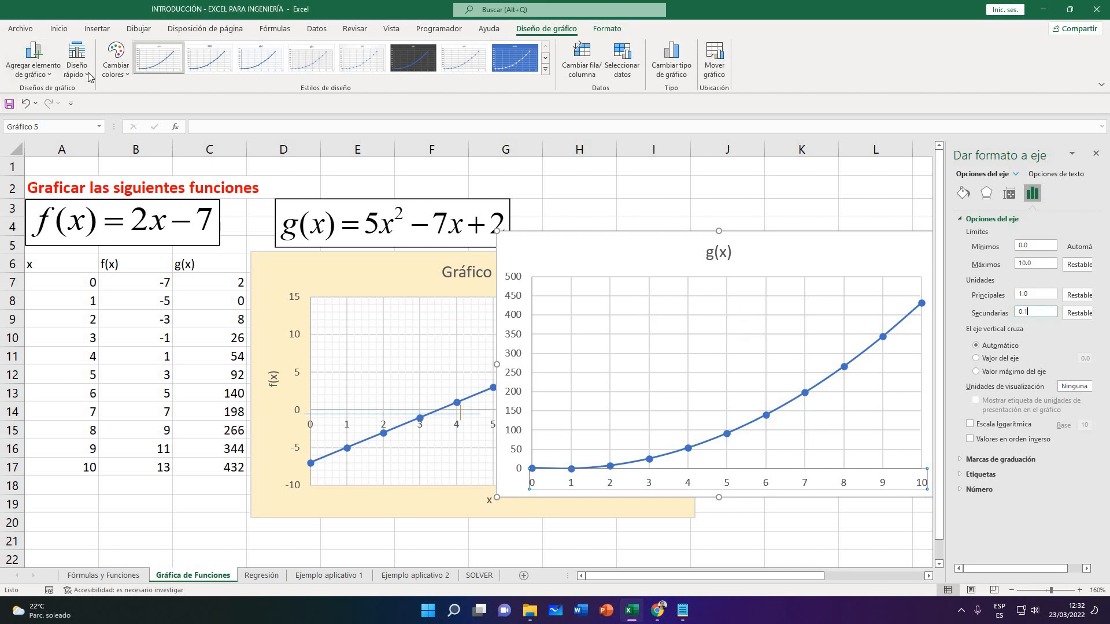
pyautogui.click(1097, 154)
# Add primary minor horizontal and primary minor vertical gridlines to the g(x) chart
pyautogui.moveTo(807, 262); pyautogui.dragTo(923, 271)
pyautogui.click(39, 63)
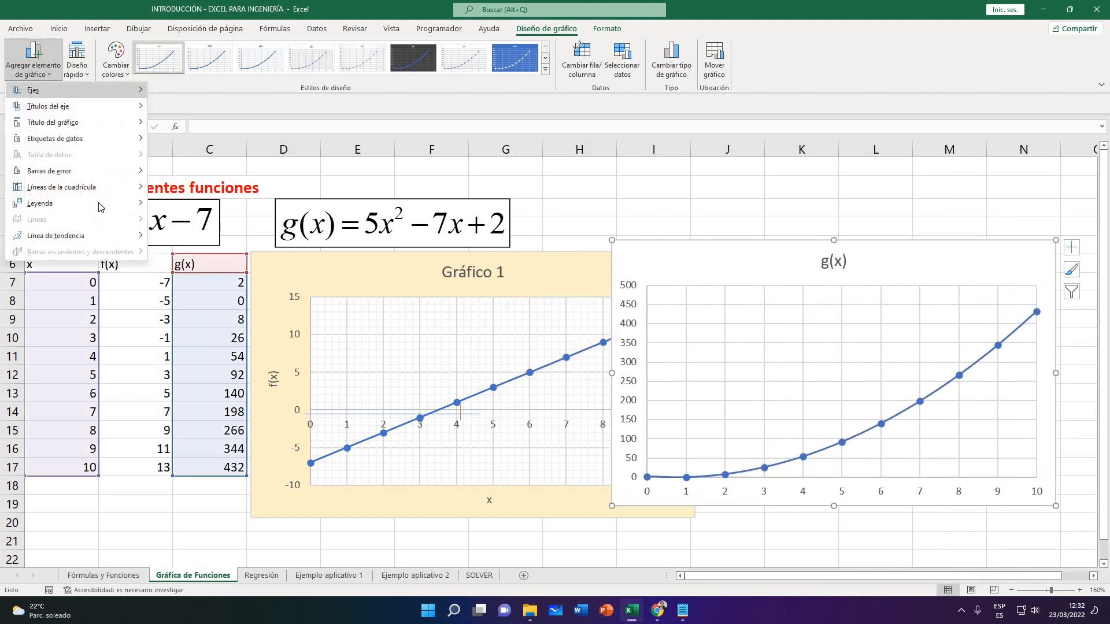
pyautogui.moveTo(81, 188)
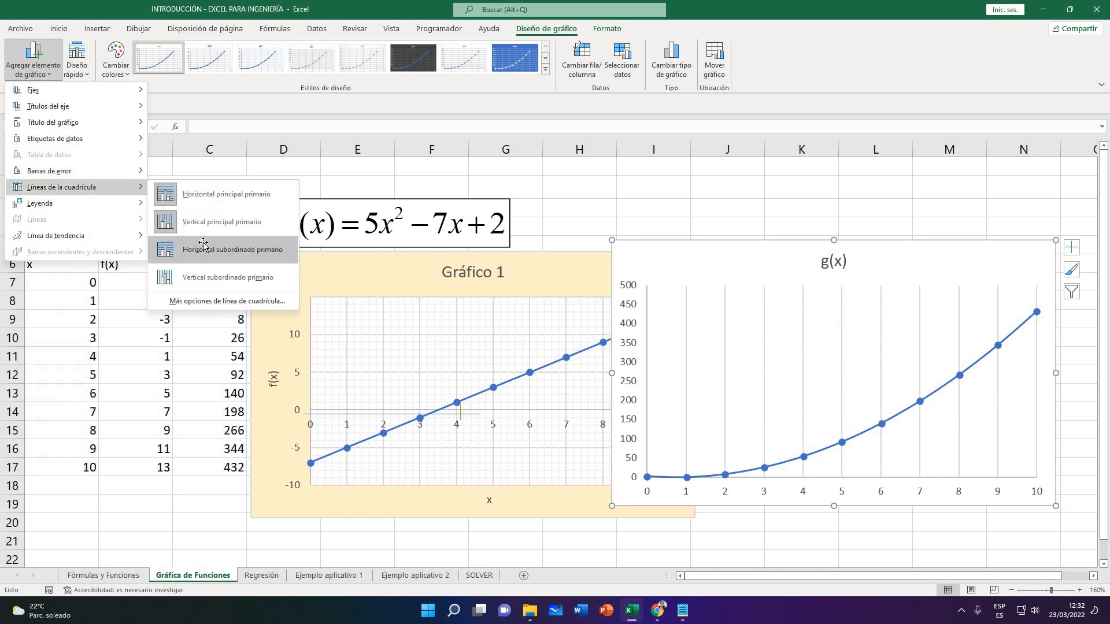
pyautogui.click(203, 246)
pyautogui.click(35, 61)
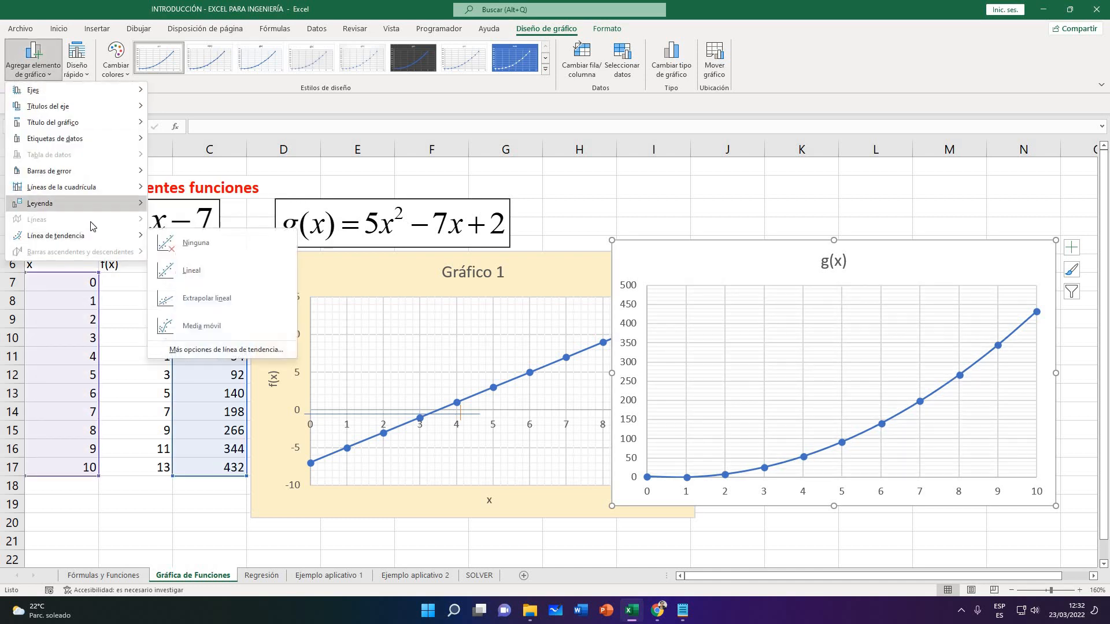
pyautogui.moveTo(80, 187)
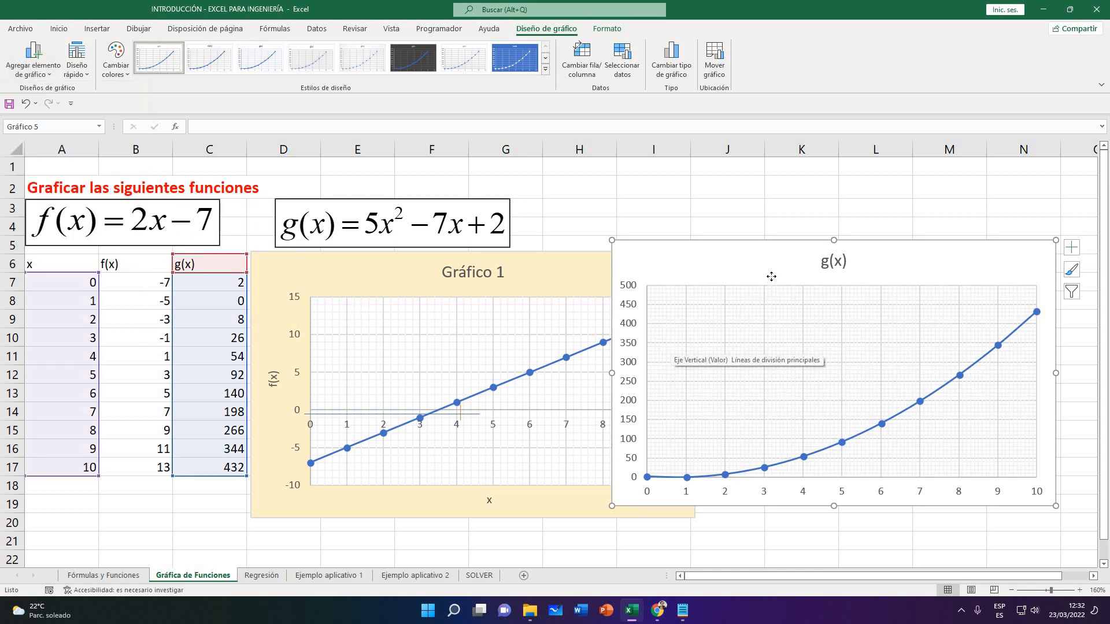
# Examine the g(x) curve close up where it meets the horizontal axis
pyautogui.moveTo(771, 277); pyautogui.dragTo(813, 287)
pyautogui.scroll(-2, 577, 366)
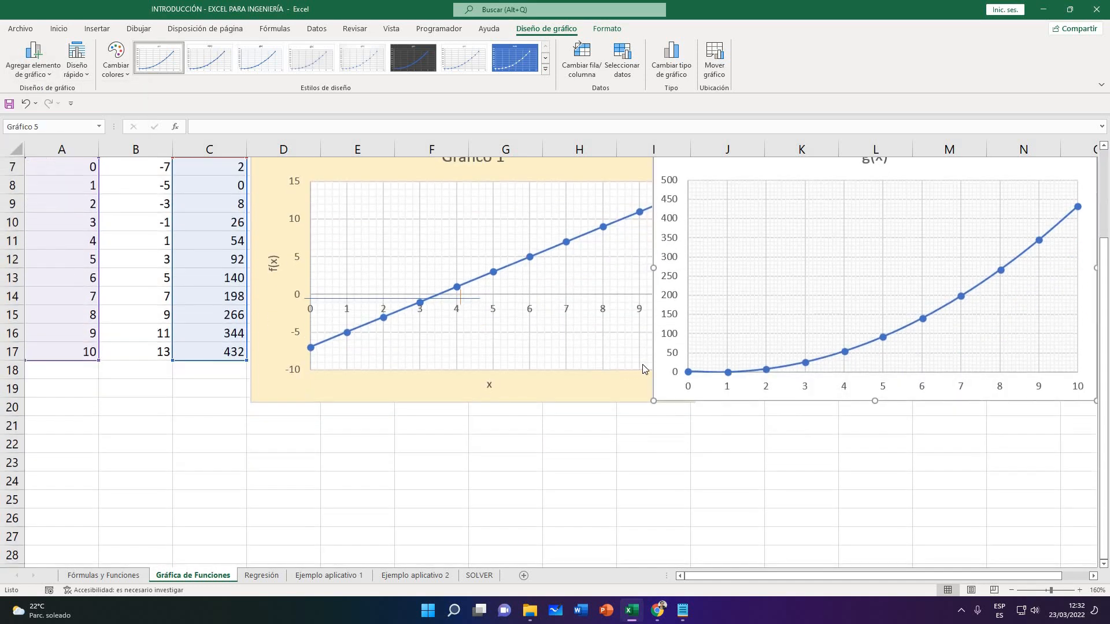
pyautogui.scroll(1, 644, 368)
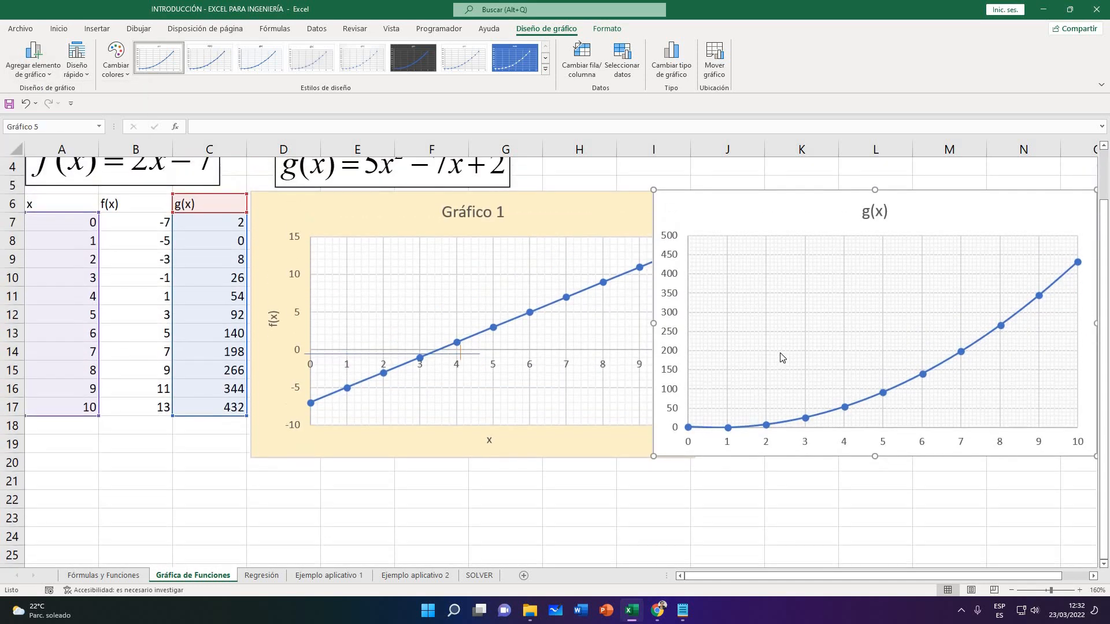
pyautogui.click(1079, 591)
pyautogui.click(1079, 590)
pyautogui.click(1079, 591)
pyautogui.keyDown('ctrl'); pyautogui.scroll(1, 559, 425); pyautogui.keyUp('ctrl')
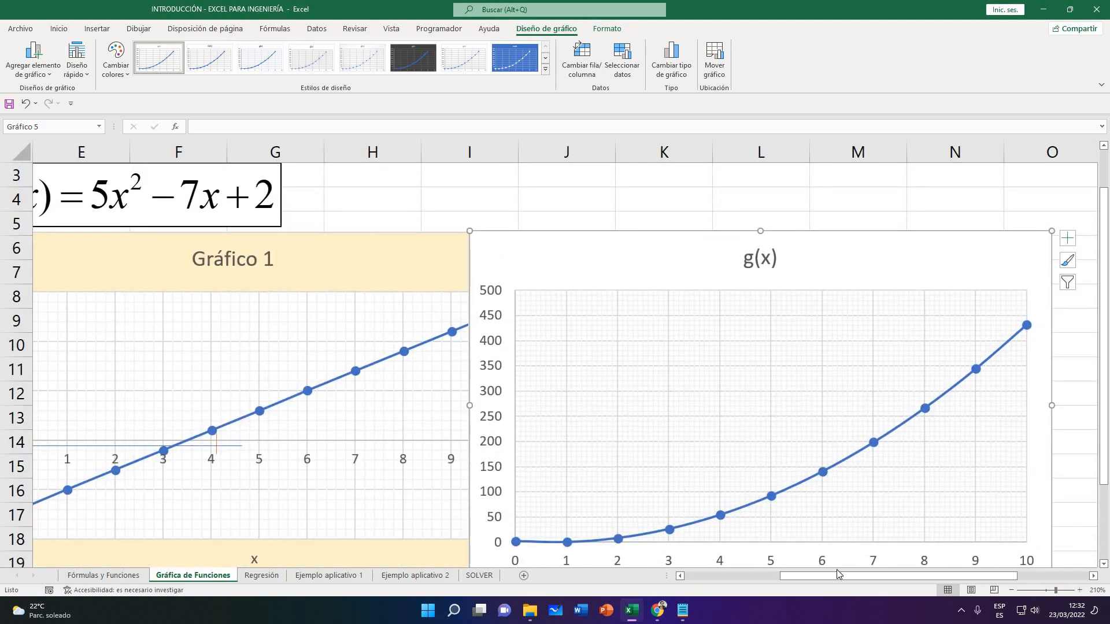
pyautogui.moveTo(820, 577); pyautogui.dragTo(797, 576)
pyautogui.scroll(-1, 669, 460)
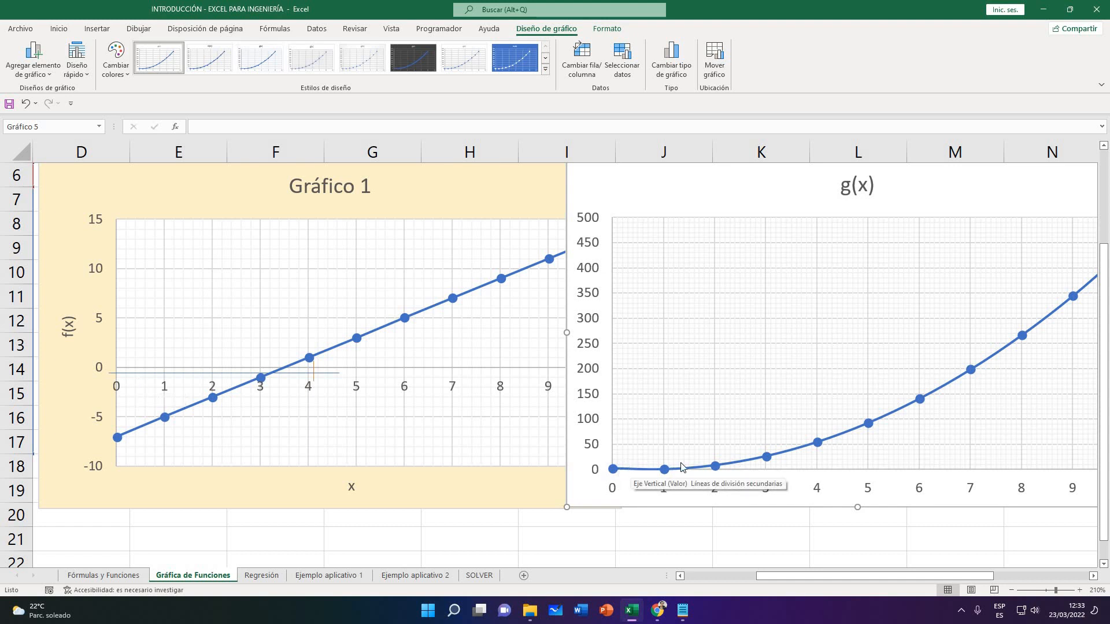
# Return the sheet to 160% zoom and place the g(x) chart beside the f(x) chart without overlap
pyautogui.moveTo(731, 502); pyautogui.dragTo(780, 495)
pyautogui.click(1012, 591)
pyautogui.click(1012, 591)
pyautogui.click(1013, 590)
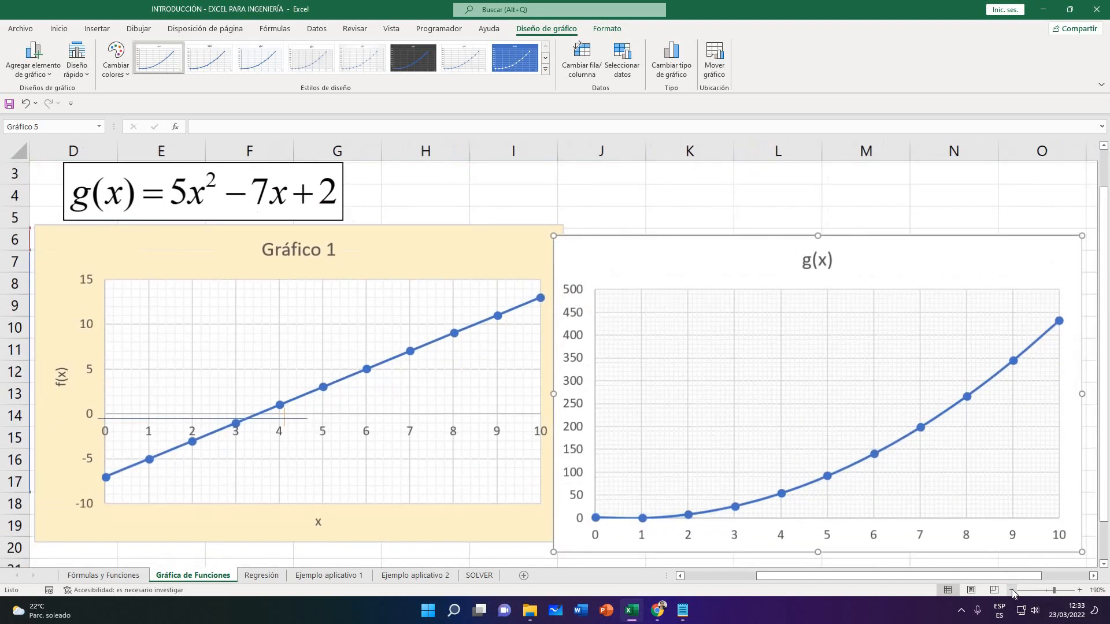
pyautogui.click(1013, 590)
pyautogui.click(1012, 591)
pyautogui.moveTo(902, 270); pyautogui.dragTo(922, 263)
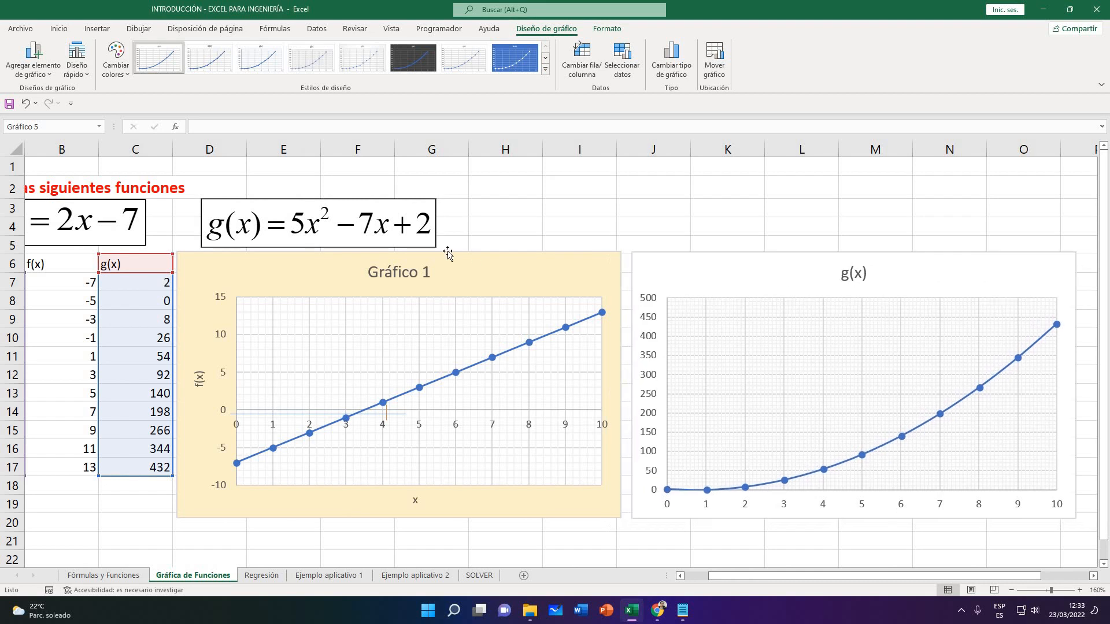
# Change the g(x) chart's title to "Gráfico 2"
pyautogui.click(845, 273)
pyautogui.moveTo(846, 273); pyautogui.dragTo(890, 284)
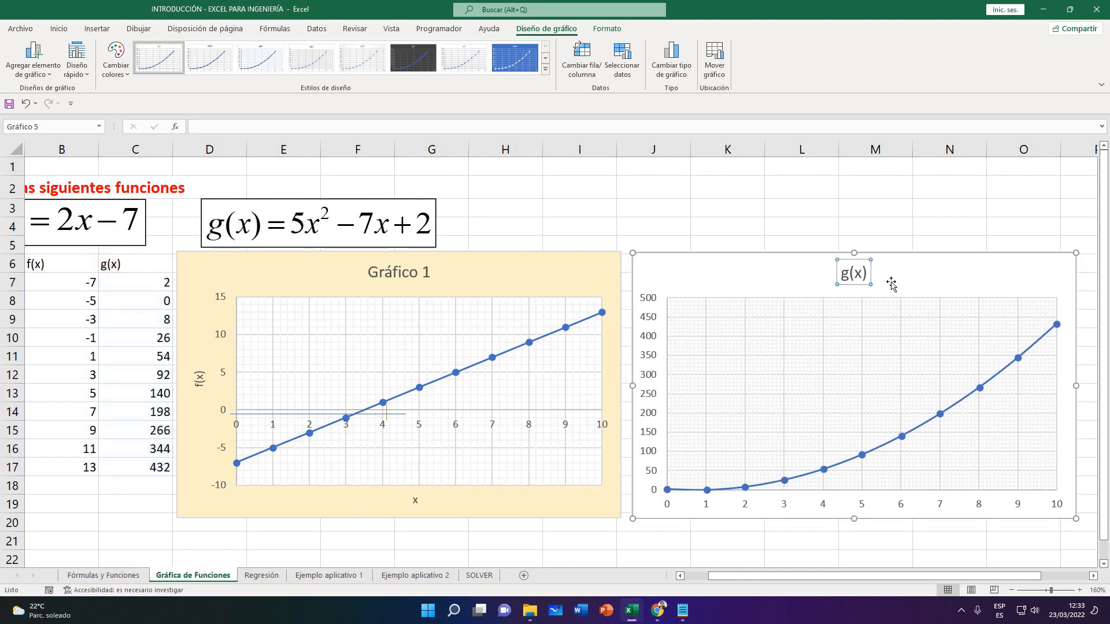
pyautogui.press('Delete')
pyautogui.write('Gr')
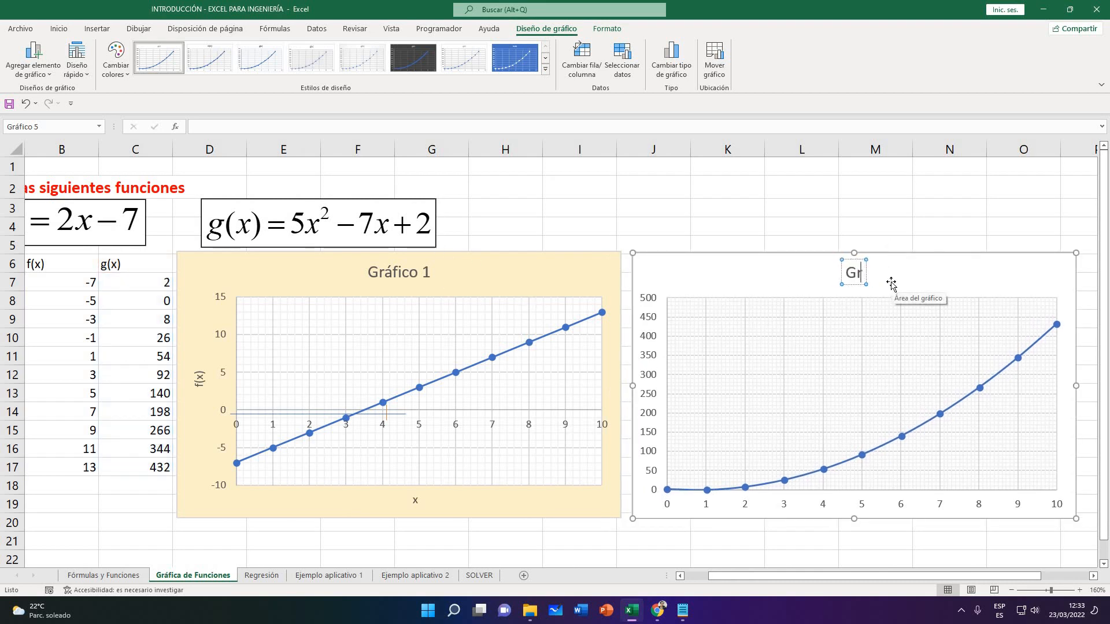
pyautogui.write('áfico 2')
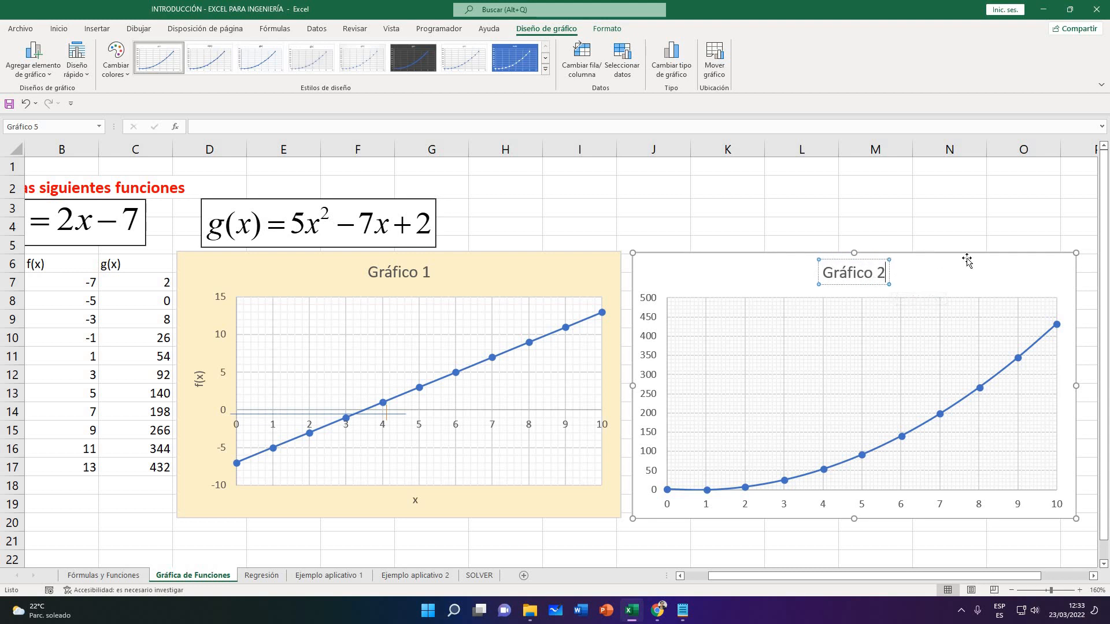
# Add axis titles to the Gráfico 2 chart, labelling the horizontal axis "x" and the vertical axis "g(x)"
pyautogui.moveTo(1023, 271); pyautogui.dragTo(924, 261)
pyautogui.click(993, 249)
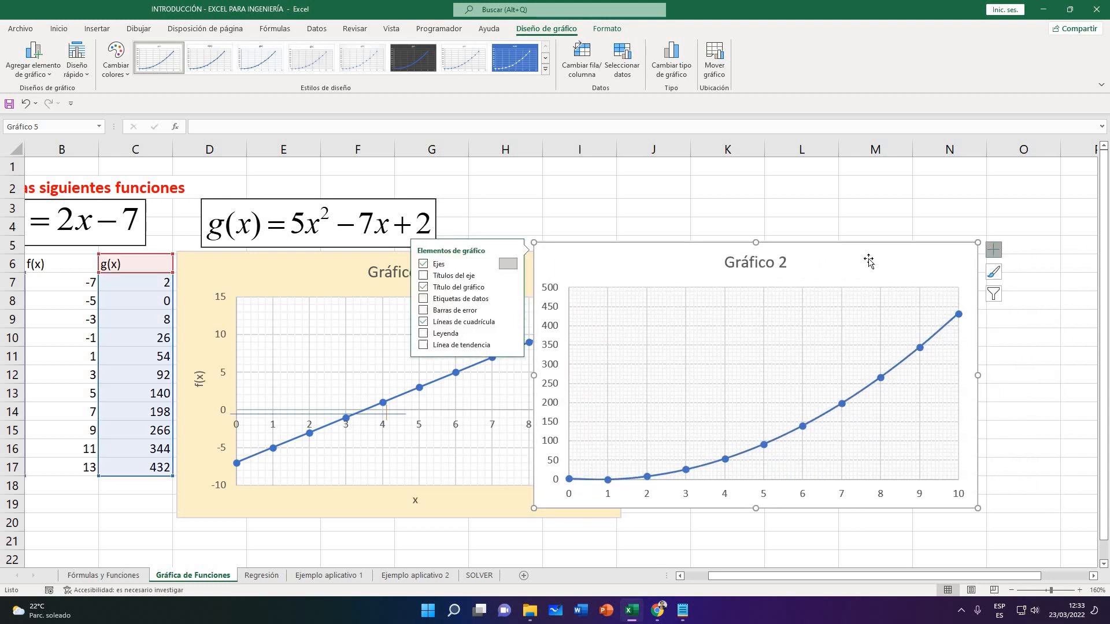
pyautogui.click(443, 275)
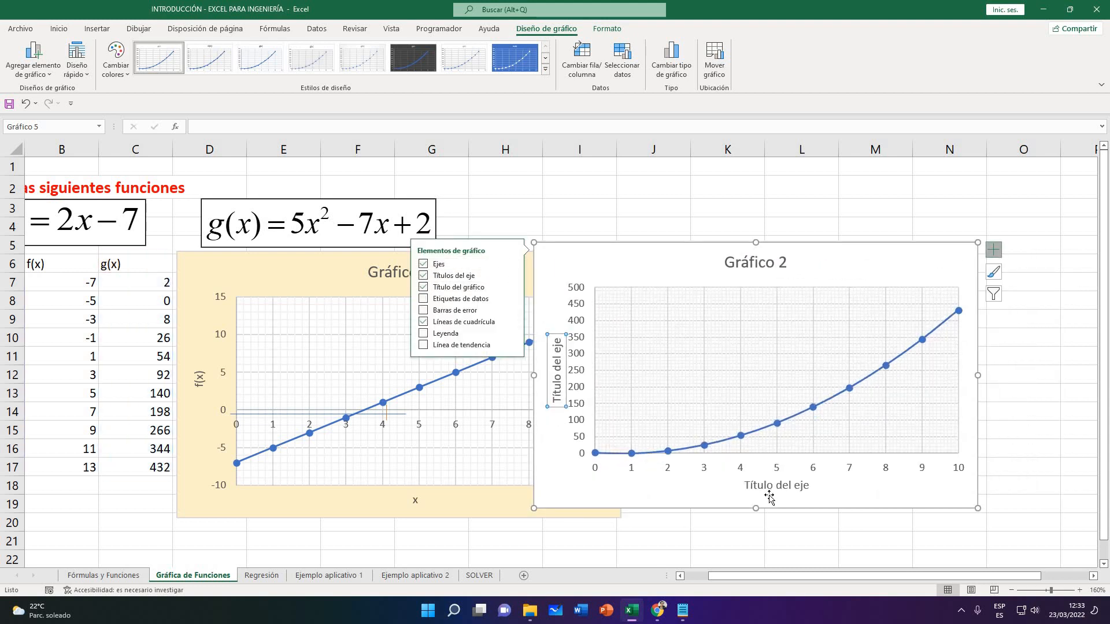
pyautogui.tripleClick(755, 485)
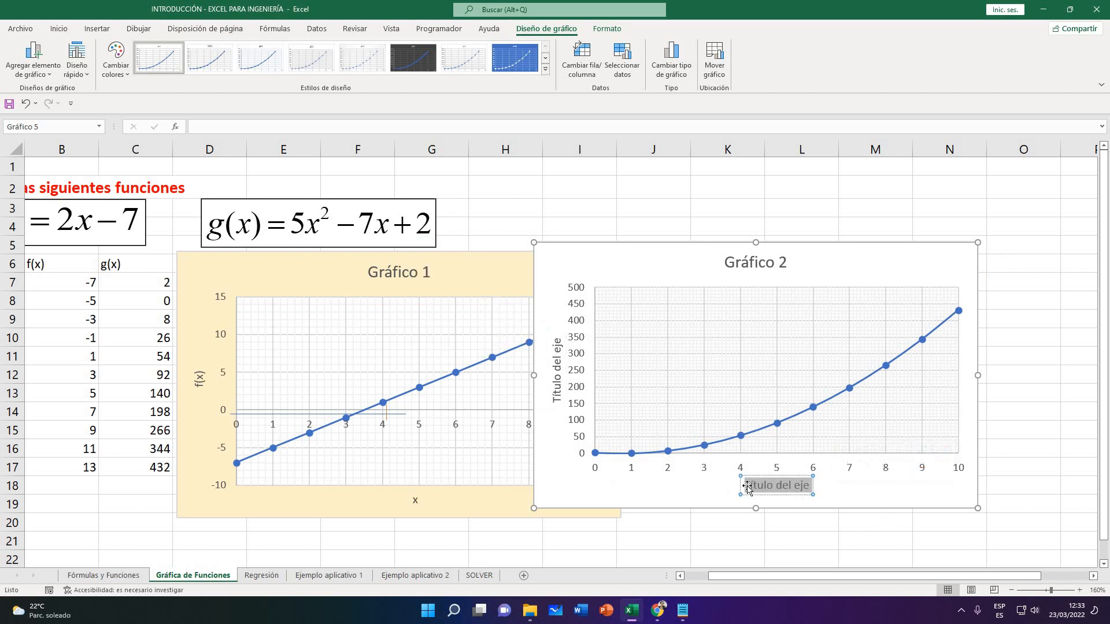
pyautogui.write('x')
pyautogui.tripleClick(556, 392)
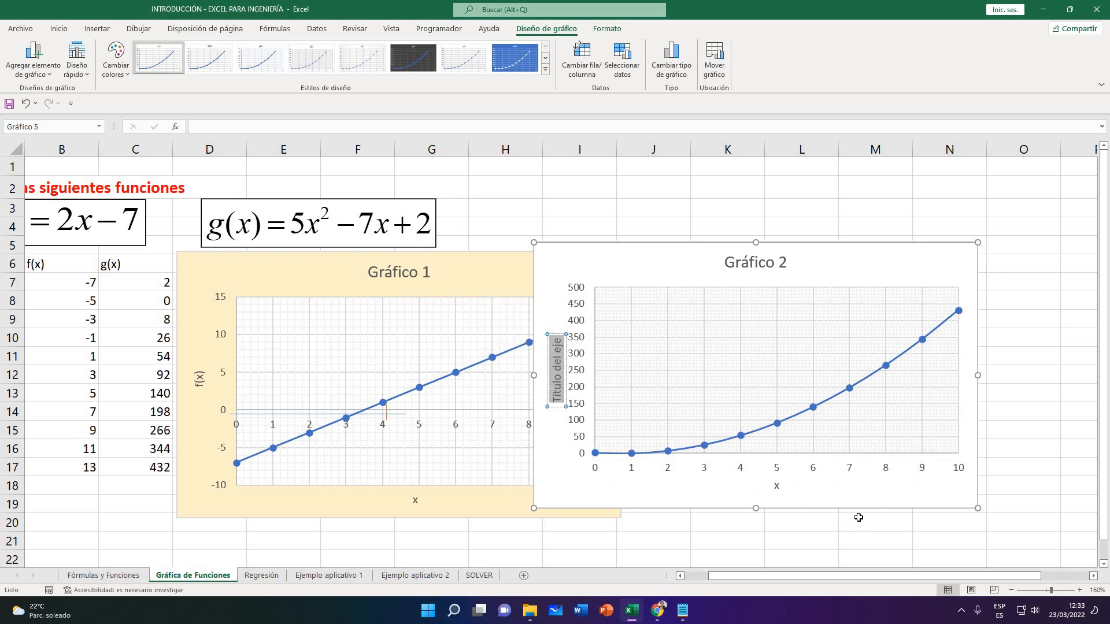
pyautogui.write('g(')
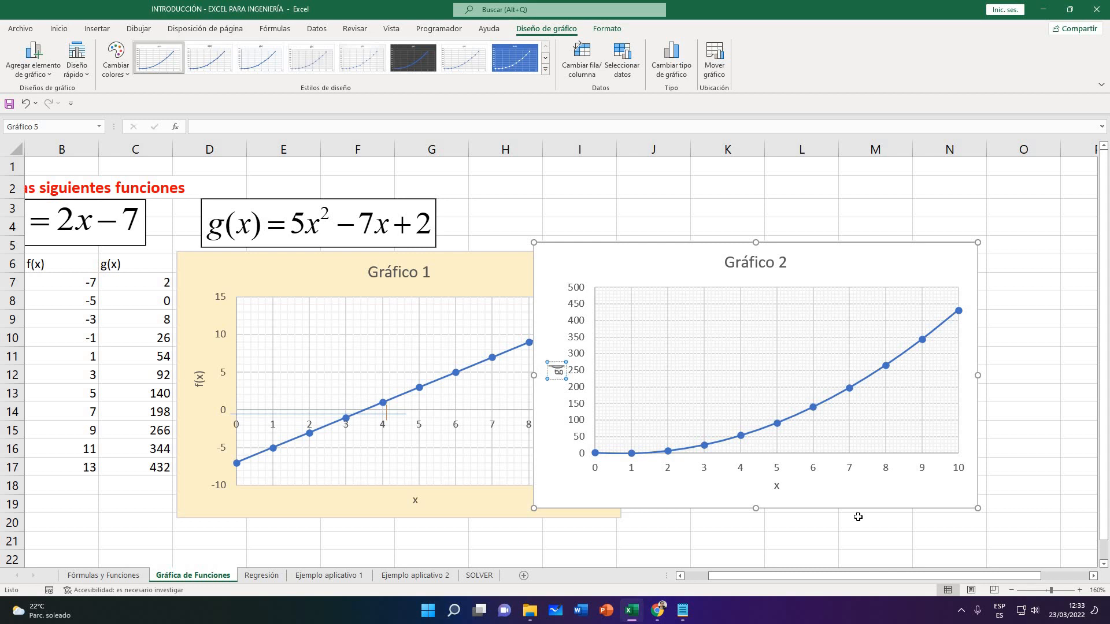
pyautogui.write('x))')
# Move the Gráfico 2 chart clear of Gráfico 1 and shrink it to a smaller size
pyautogui.moveTo(686, 500); pyautogui.dragTo(777, 510)
pyautogui.click(746, 540)
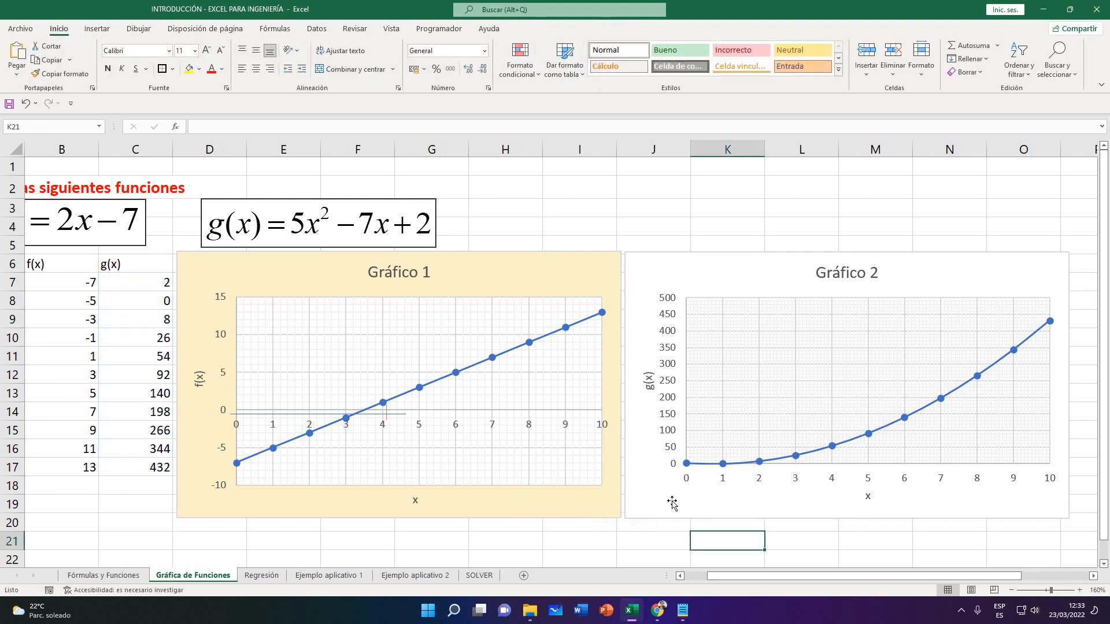
pyautogui.click(1018, 429)
pyautogui.moveTo(1068, 517); pyautogui.dragTo(972, 464)
pyautogui.moveTo(906, 449); pyautogui.dragTo(970, 462)
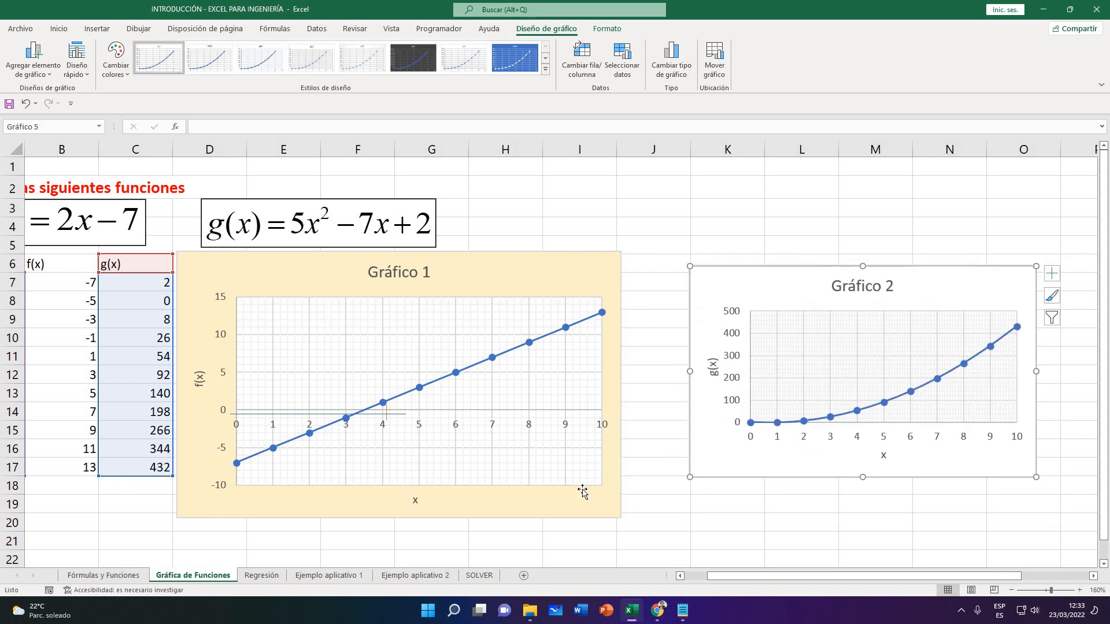
# Shrink the Gráfico 1 chart and move it away from the table toward Gráfico 2
pyautogui.click(614, 512)
pyautogui.moveTo(614, 512); pyautogui.dragTo(547, 454)
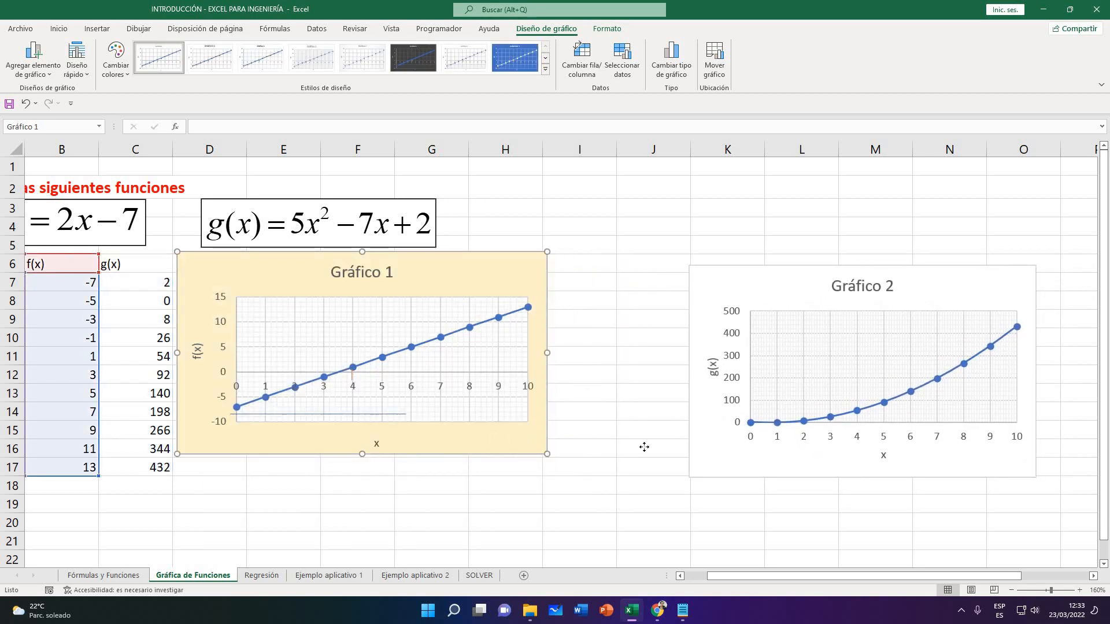
pyautogui.moveTo(414, 418); pyautogui.dragTo(575, 425)
# Delete the two stray connector lines lying over the Gráfico 1 chart
pyautogui.click(358, 414)
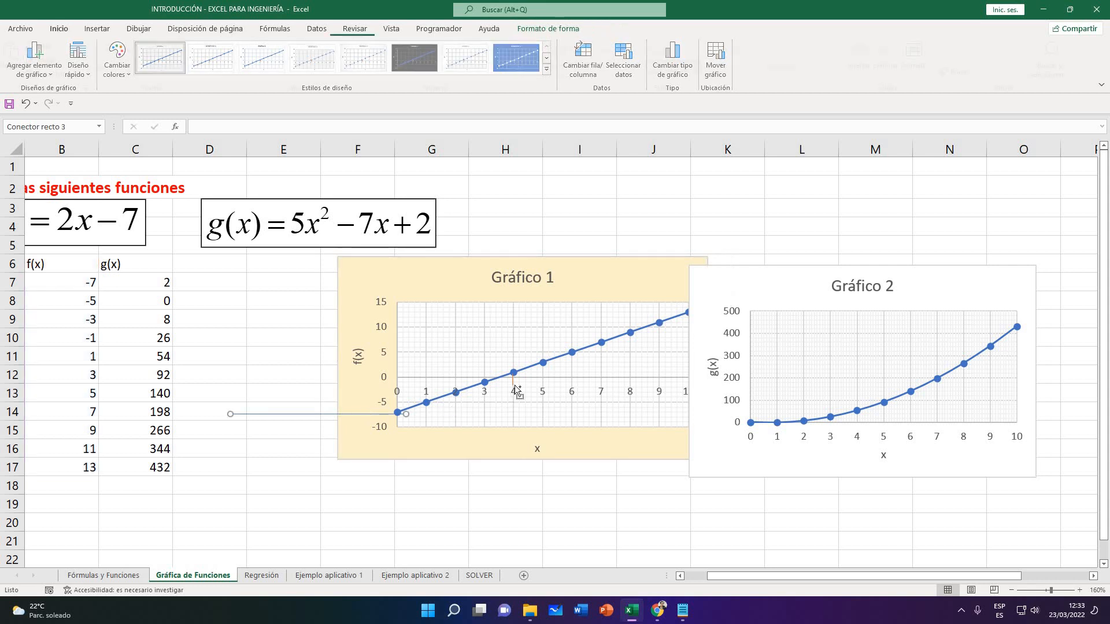
pyautogui.click(512, 381)
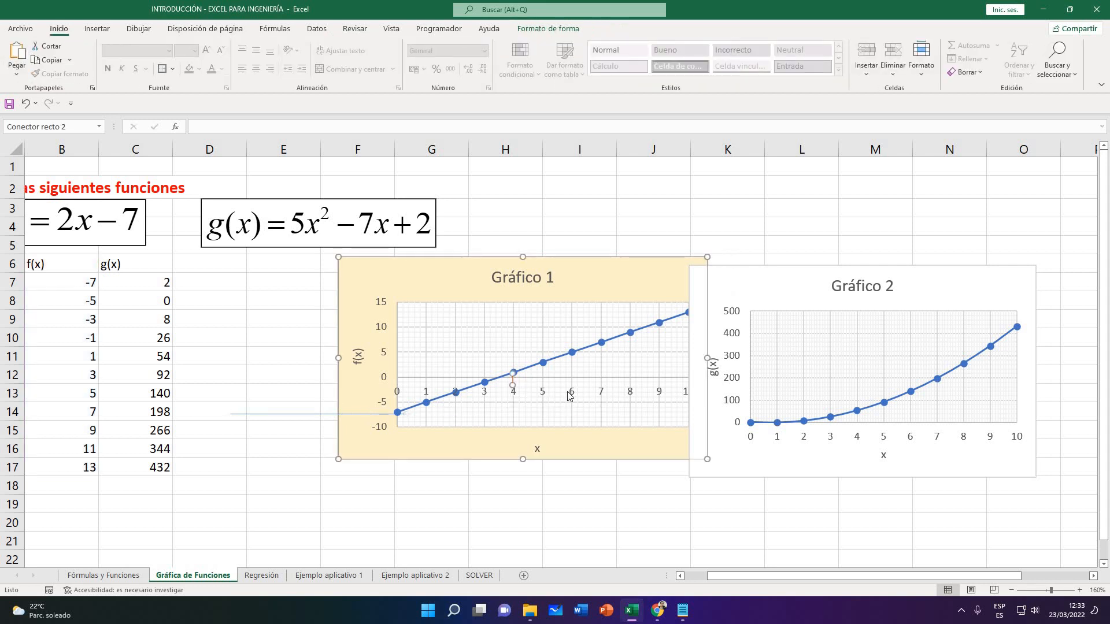
pyautogui.press('Delete')
pyautogui.click(362, 414)
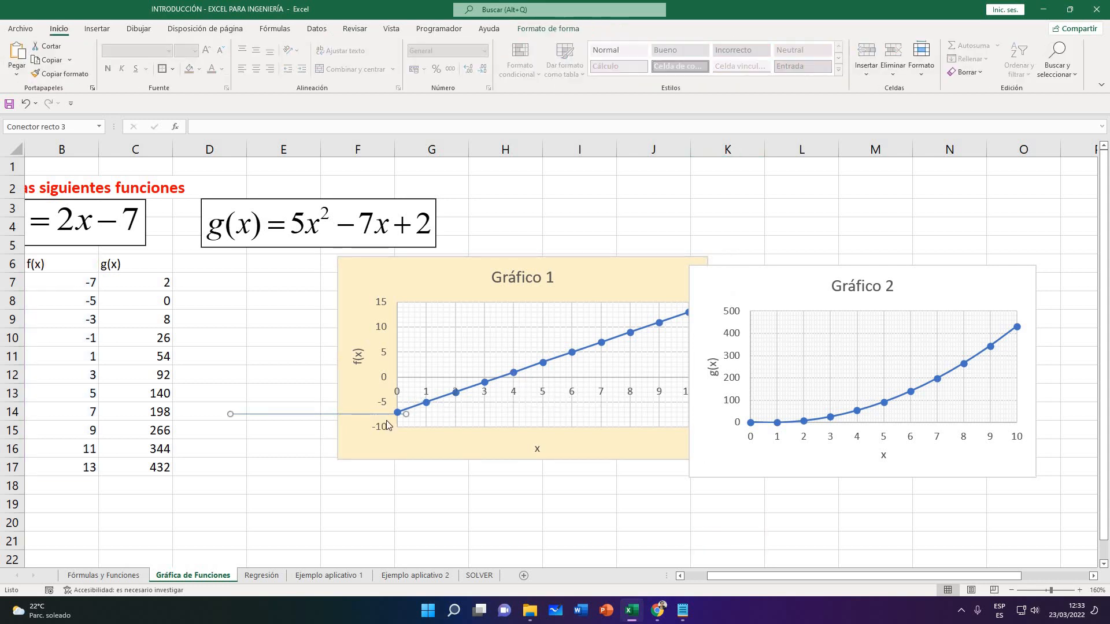
pyautogui.press('Delete')
# Arrange Gráfico 1 and Gráfico 2 side by side next to the data table without overlap
pyautogui.moveTo(498, 449); pyautogui.dragTo(421, 455)
pyautogui.click(563, 501)
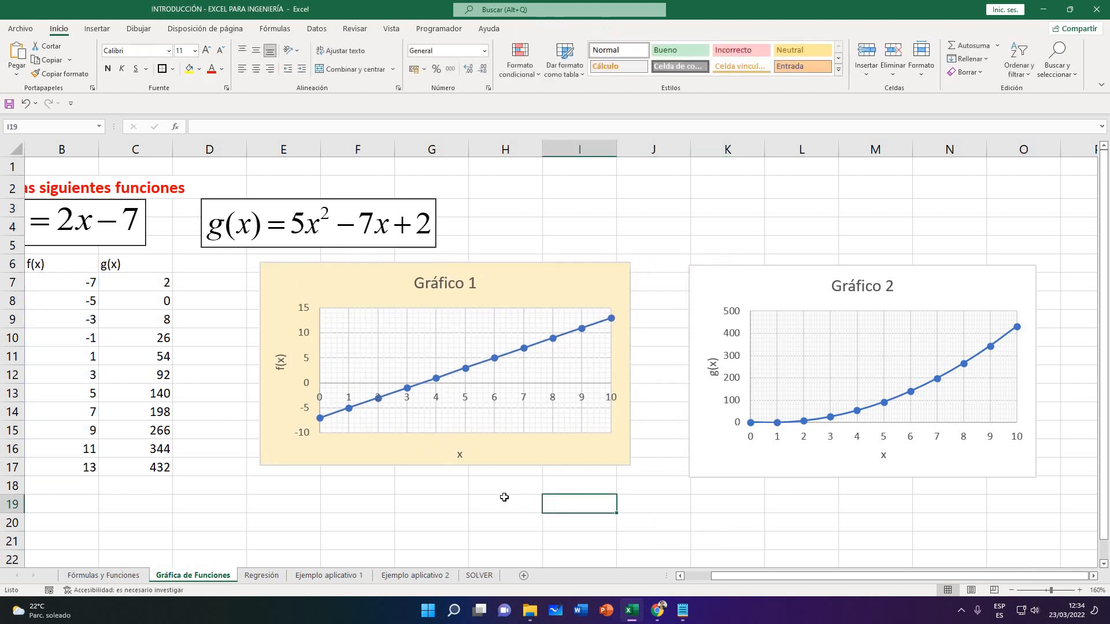
pyautogui.moveTo(803, 576); pyautogui.dragTo(771, 577)
pyautogui.moveTo(795, 461); pyautogui.dragTo(745, 458)
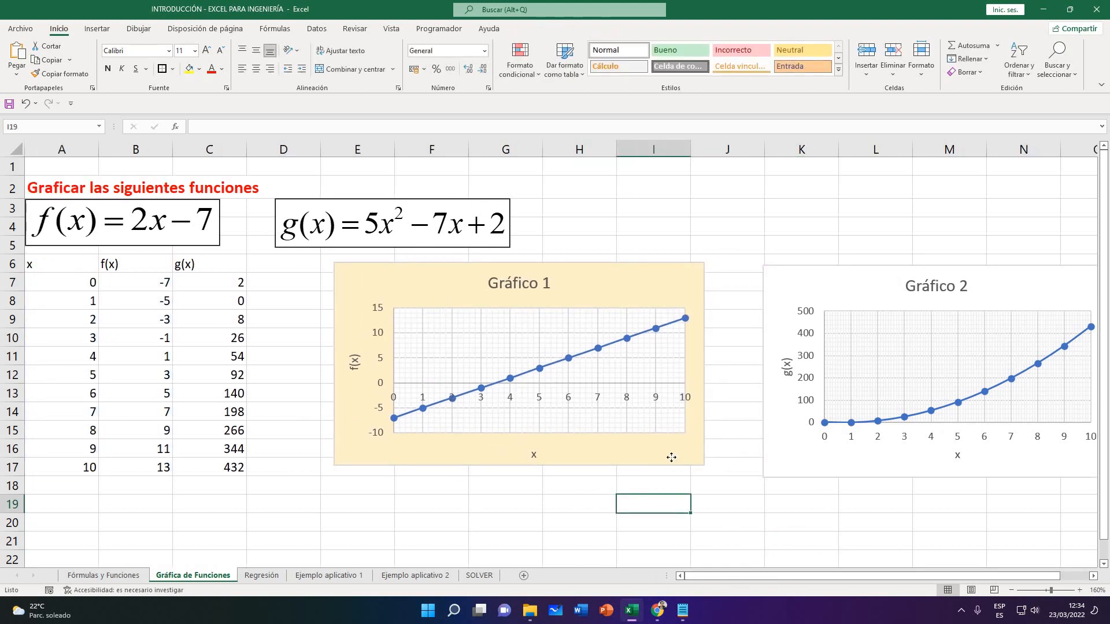
pyautogui.moveTo(672, 457); pyautogui.dragTo(607, 466)
pyautogui.moveTo(752, 470); pyautogui.dragTo(699, 474)
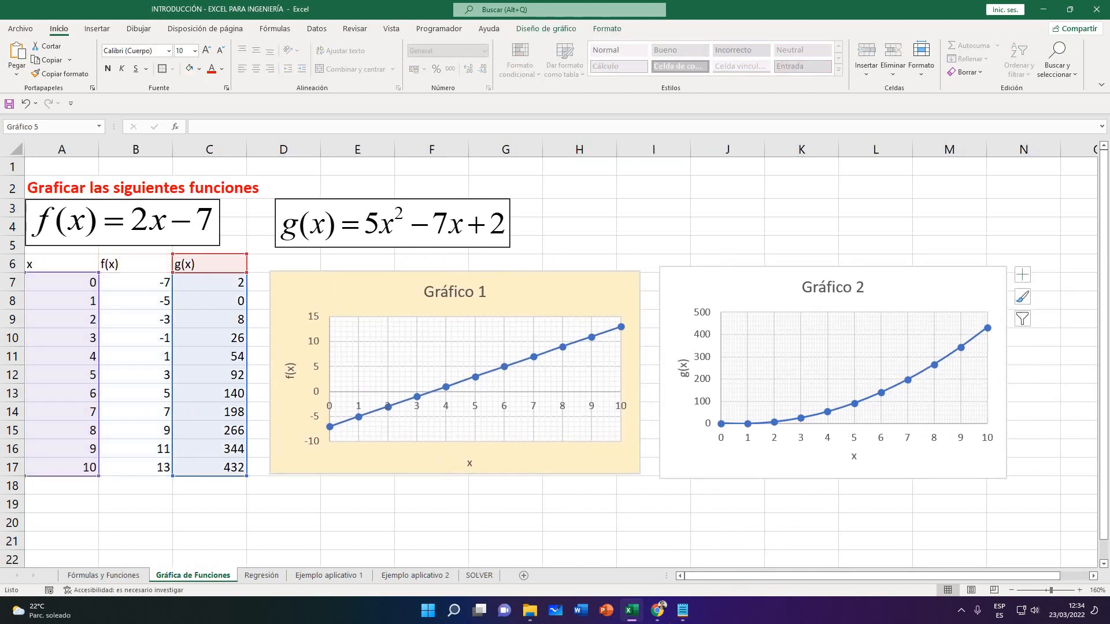
# Switch to the Google Meet call to read the chat messages, close the chat, and return to the Excel workbook
pyautogui.click(656, 611)
pyautogui.click(598, 563)
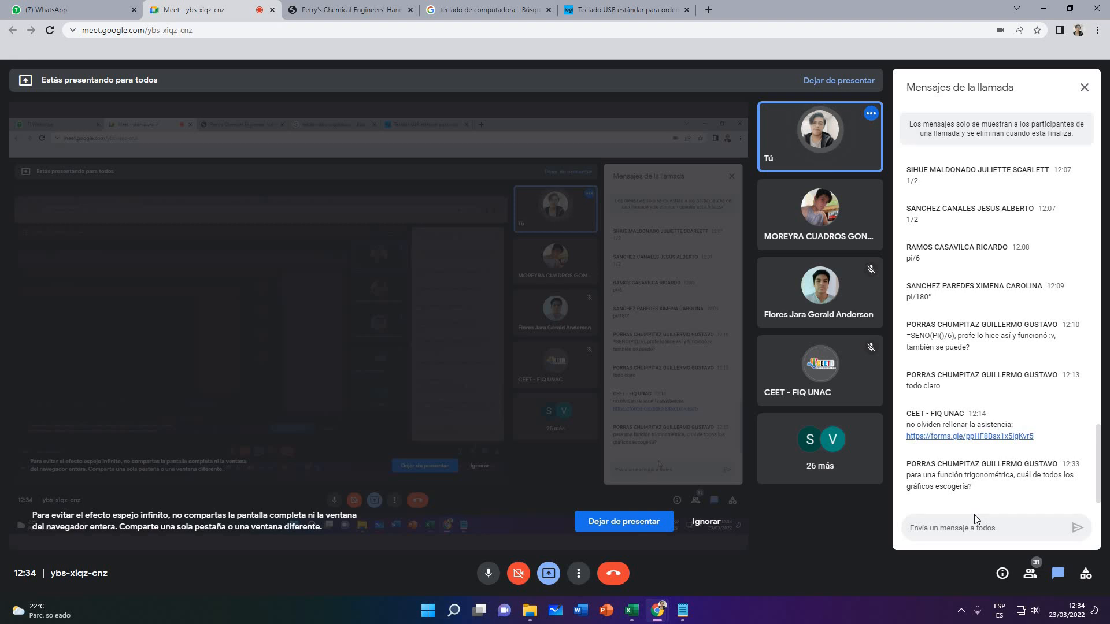
pyautogui.click(1084, 89)
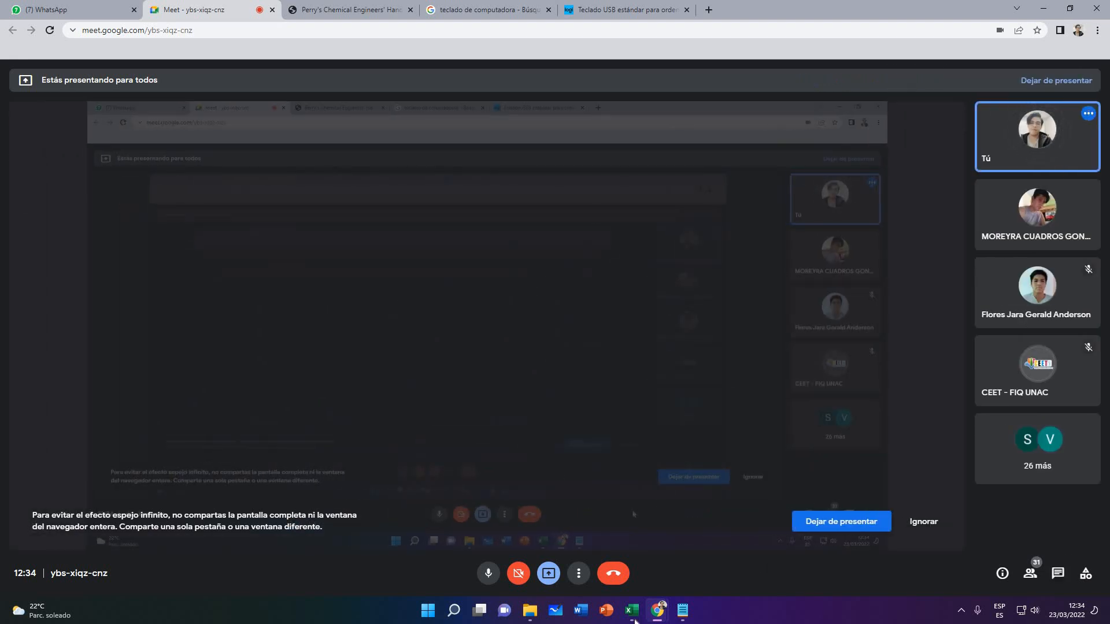
pyautogui.click(633, 614)
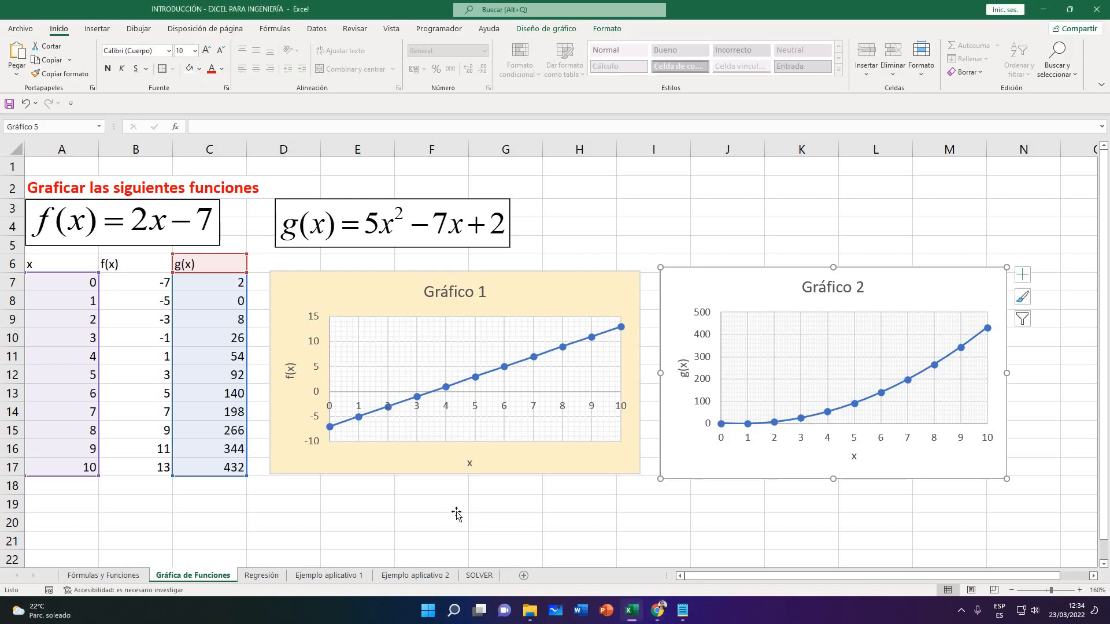
# Shift both charts farther from the table so that columns D and E are free, keeping them side by side
pyautogui.click(456, 514)
pyautogui.moveTo(408, 308); pyautogui.dragTo(536, 299)
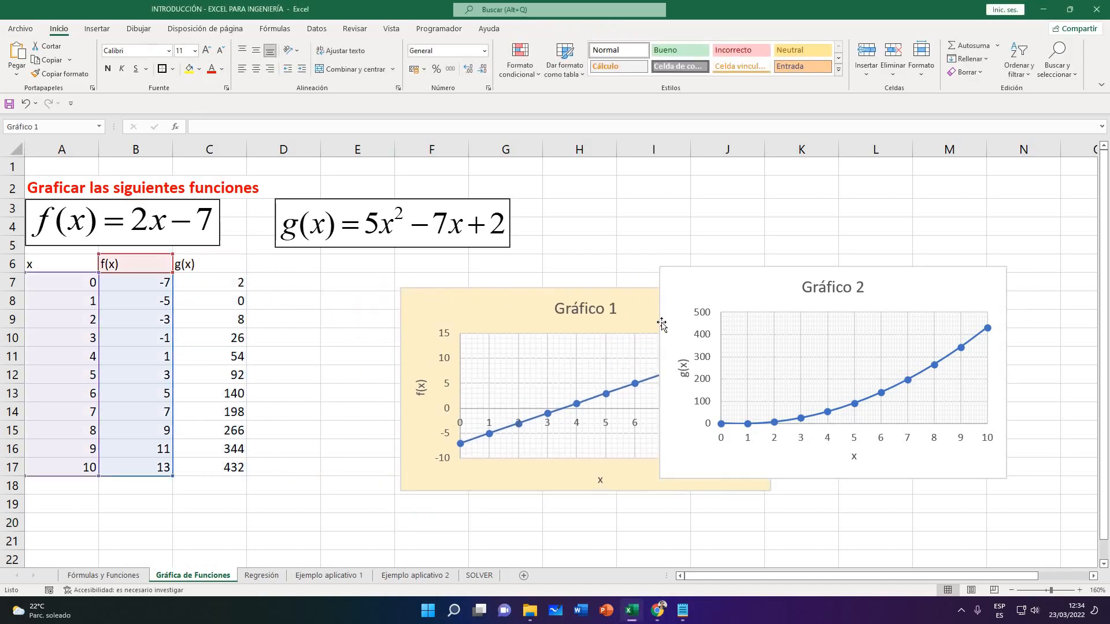
pyautogui.moveTo(708, 285); pyautogui.dragTo(820, 280)
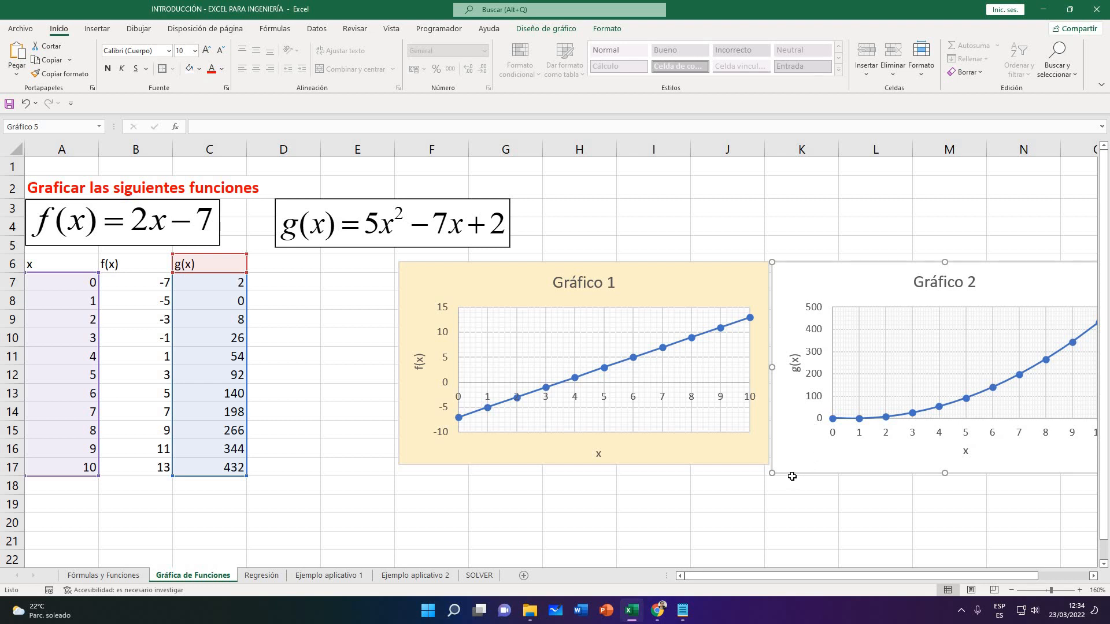
pyautogui.click(675, 488)
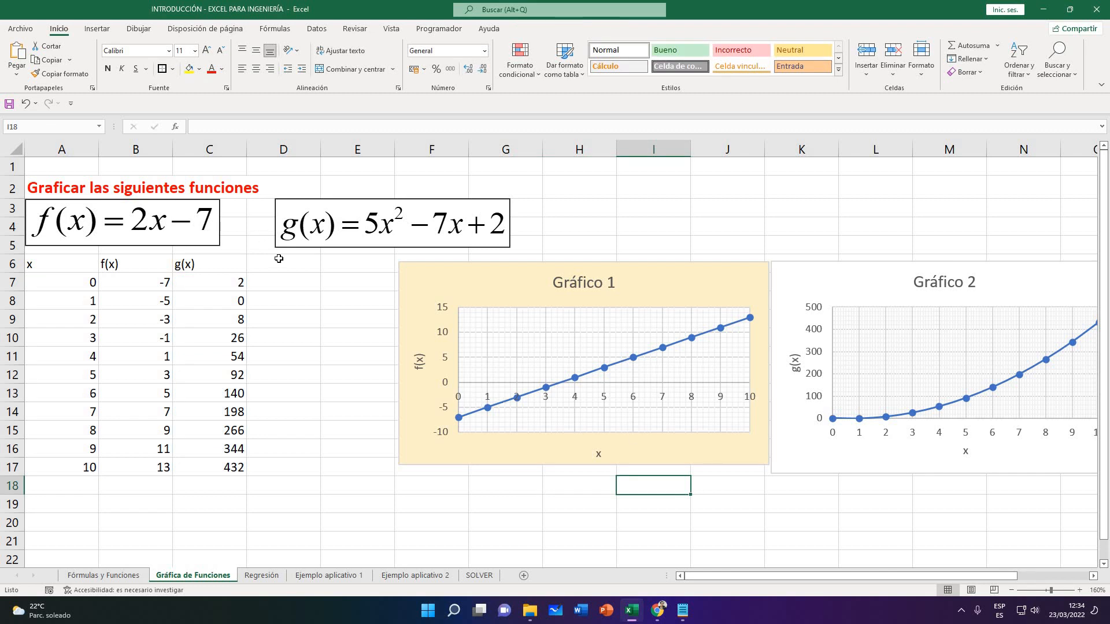
# Enter the heading "sen(x)" in cell D6
pyautogui.click(318, 265)
pyautogui.write('sen(')
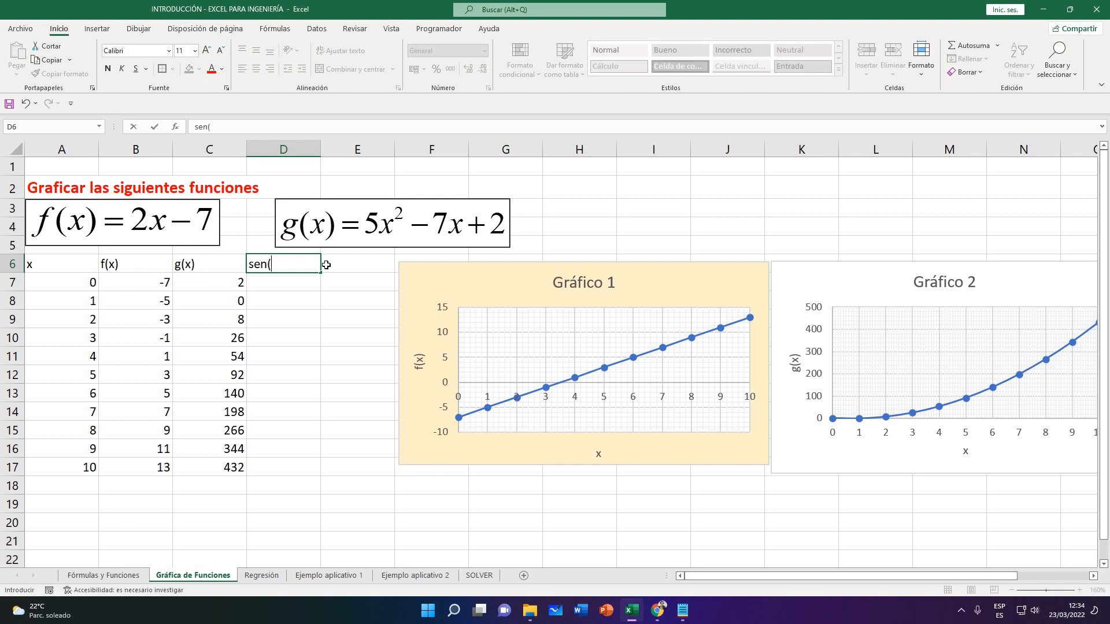
pyautogui.write('x)')
pyautogui.press('Return')
# Enter =SENO(A7) in cell D7 and fill the formula down to D17
pyautogui.write('=SEN')
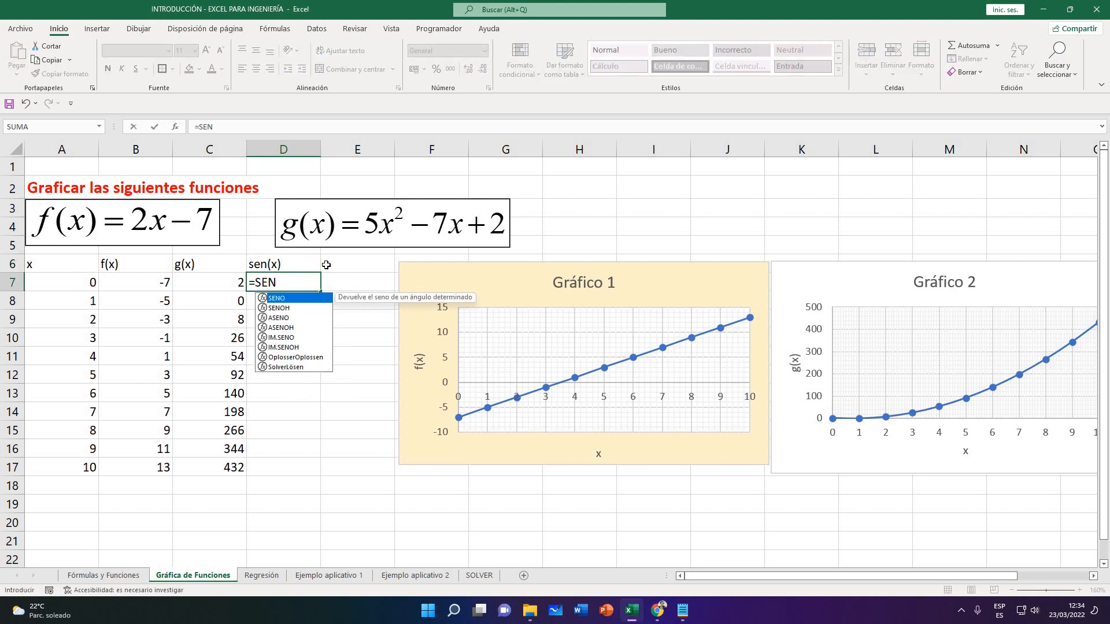
pyautogui.press('Tab')
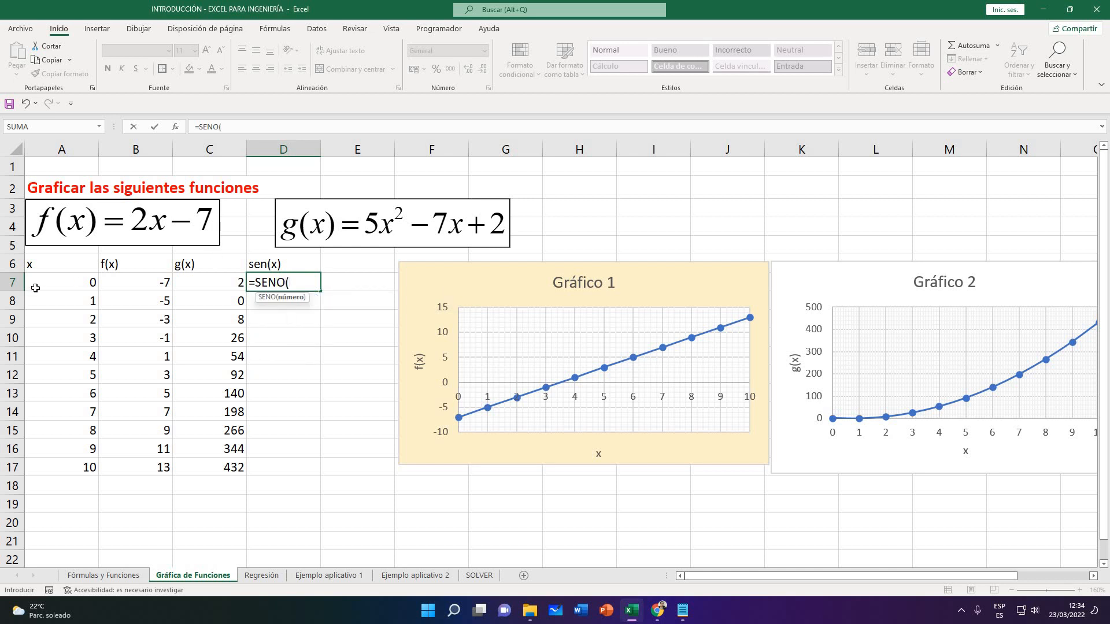
pyautogui.click(35, 288)
pyautogui.press('Return')
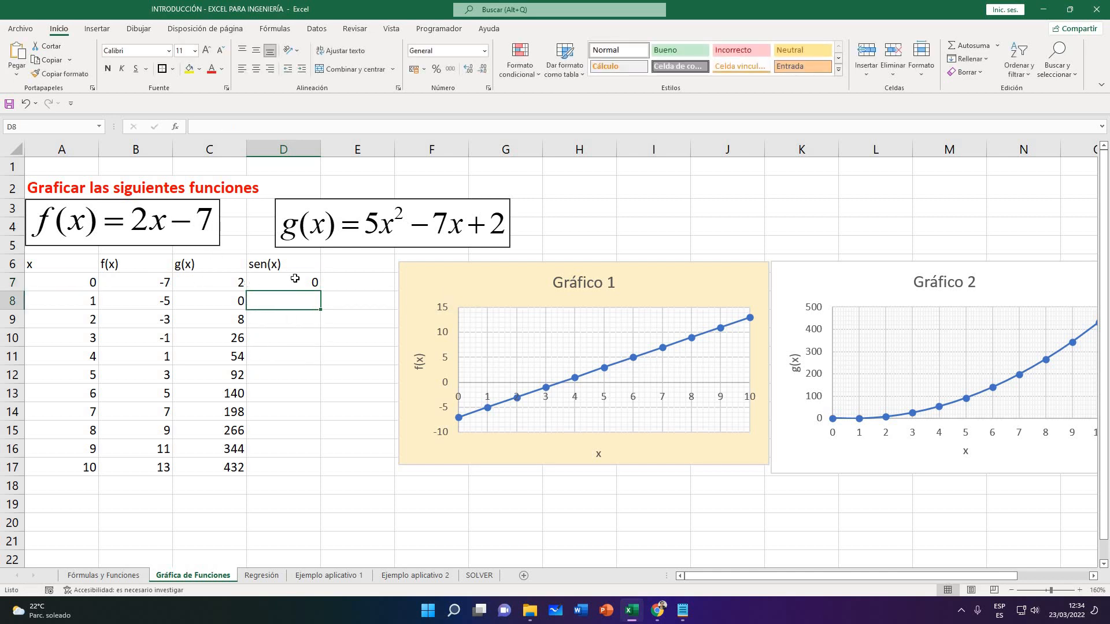
pyautogui.click(307, 283)
pyautogui.doubleClick(326, 291)
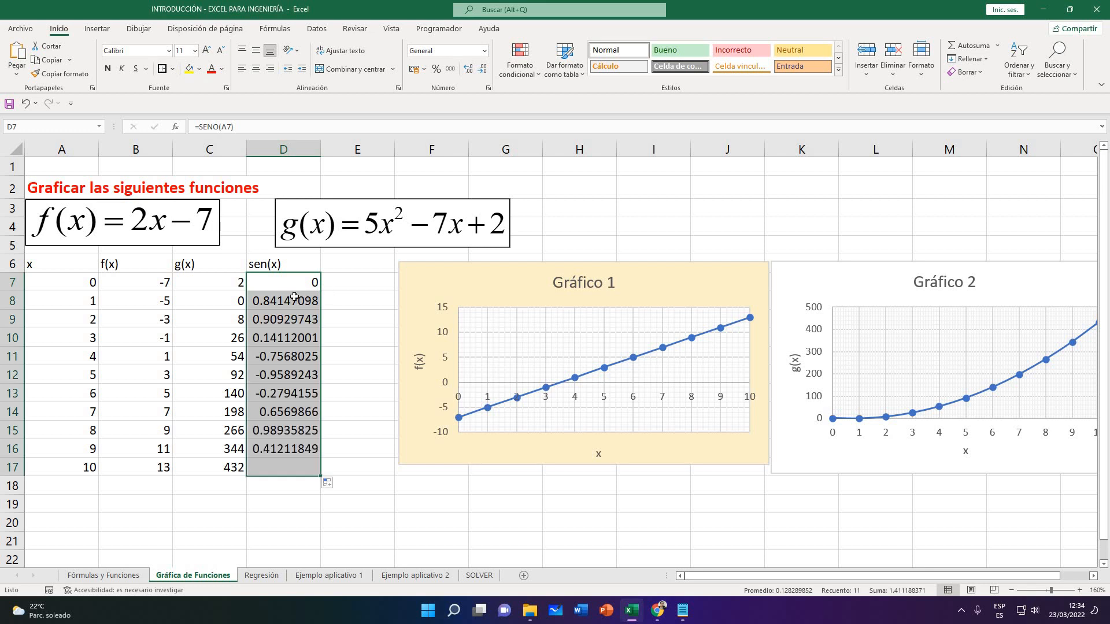
pyautogui.press('Down')
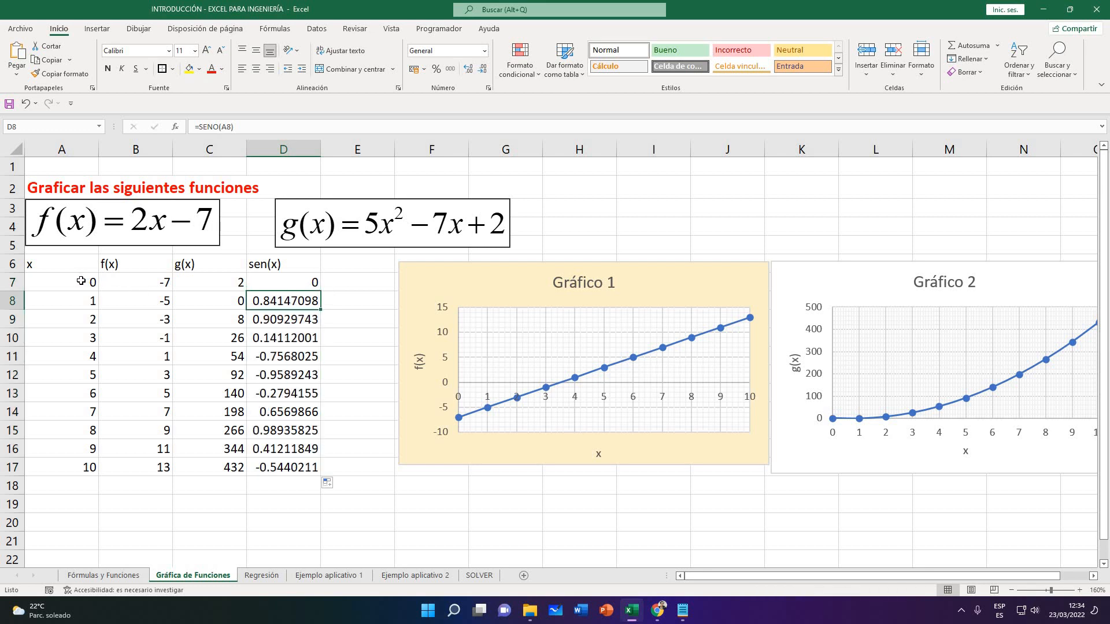
# Insert a scatter chart with smooth lines and markers from the x values in A6:A17 and sen(x) in D6:D17
pyautogui.moveTo(58, 264); pyautogui.dragTo(75, 462)
pyautogui.moveTo(274, 264); pyautogui.dragTo(286, 467)
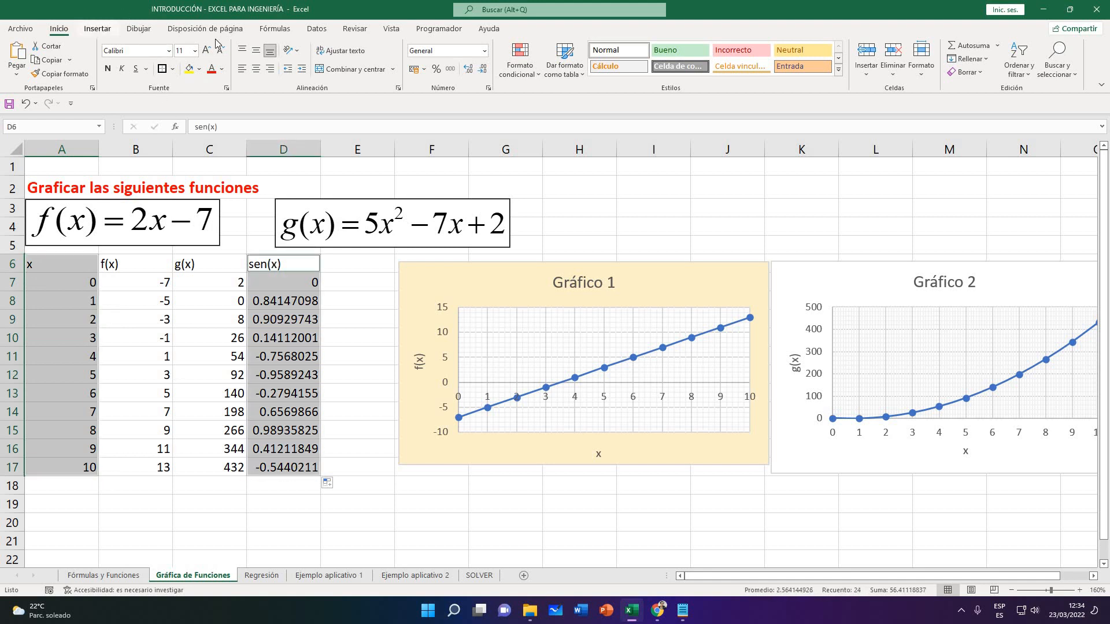
pyautogui.click(96, 28)
pyautogui.click(535, 72)
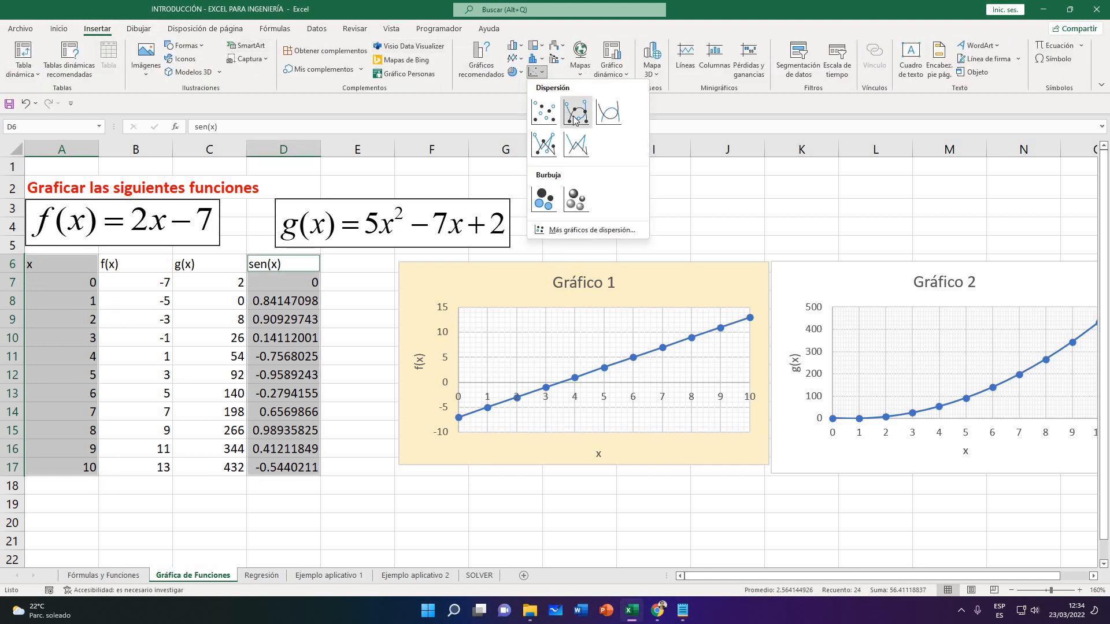
pyautogui.click(576, 120)
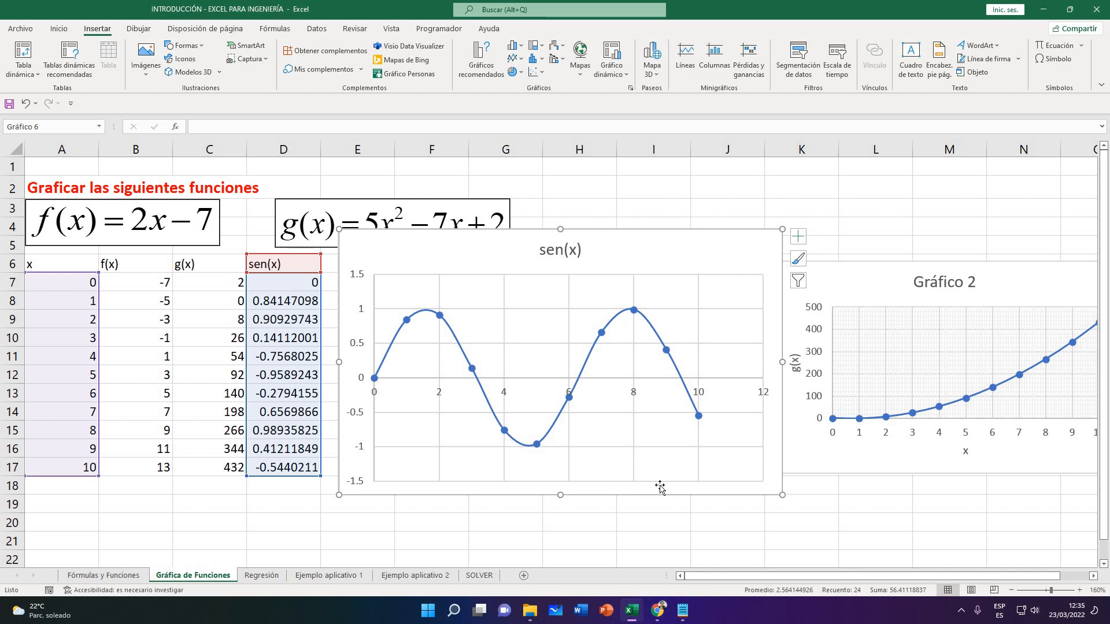
# Delete the smooth-line sen(x) chart from the sheet
pyautogui.click(619, 501)
pyautogui.click(739, 418)
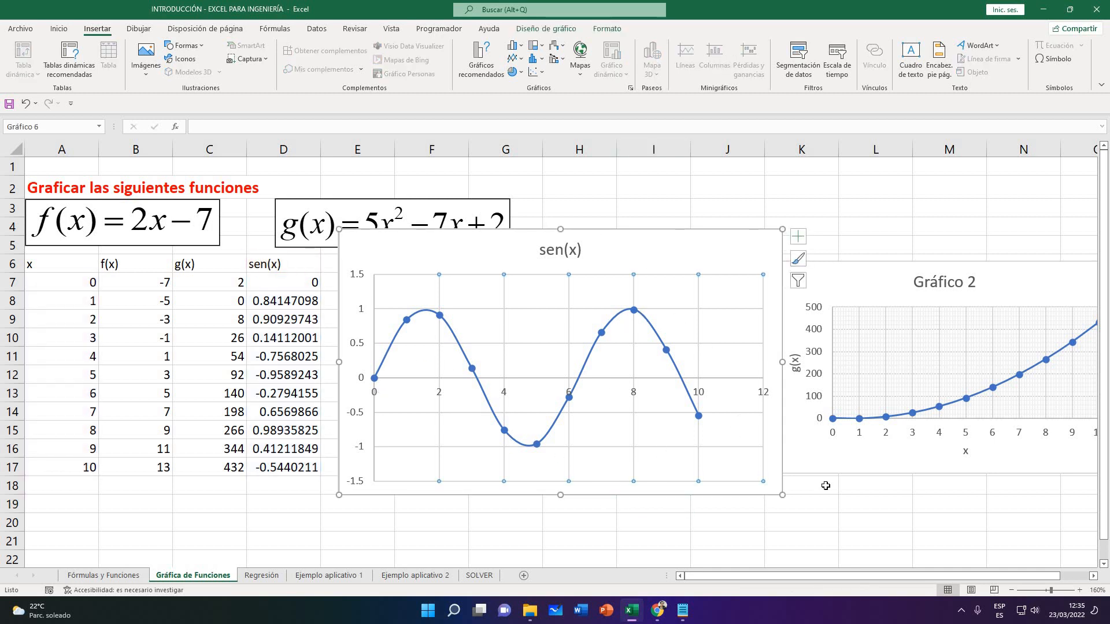
pyautogui.click(810, 483)
pyautogui.click(777, 456)
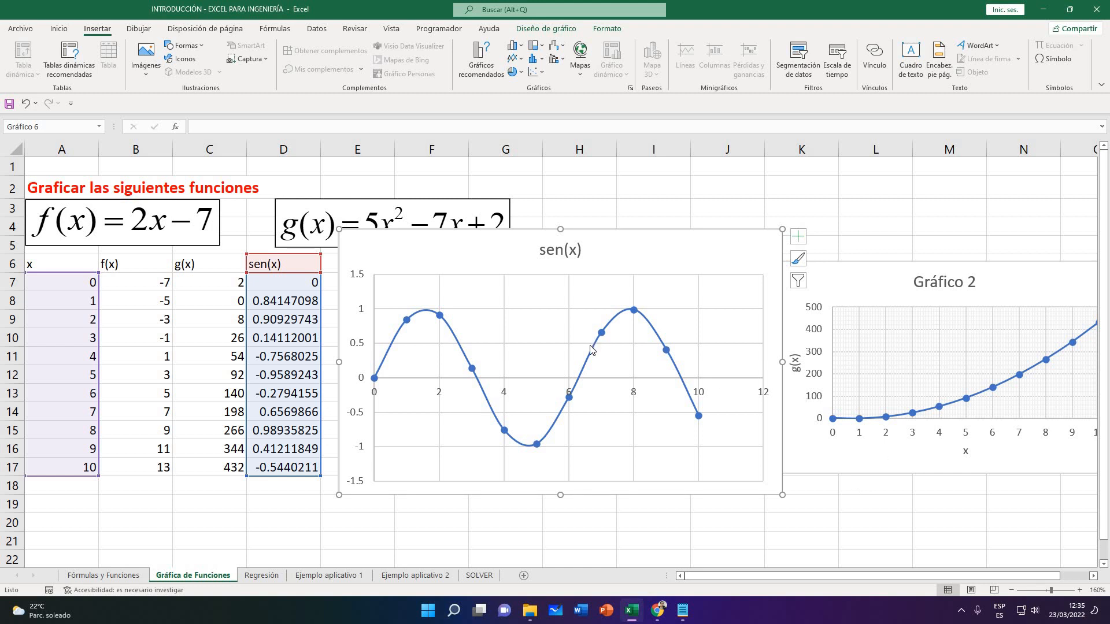
pyautogui.press('Delete')
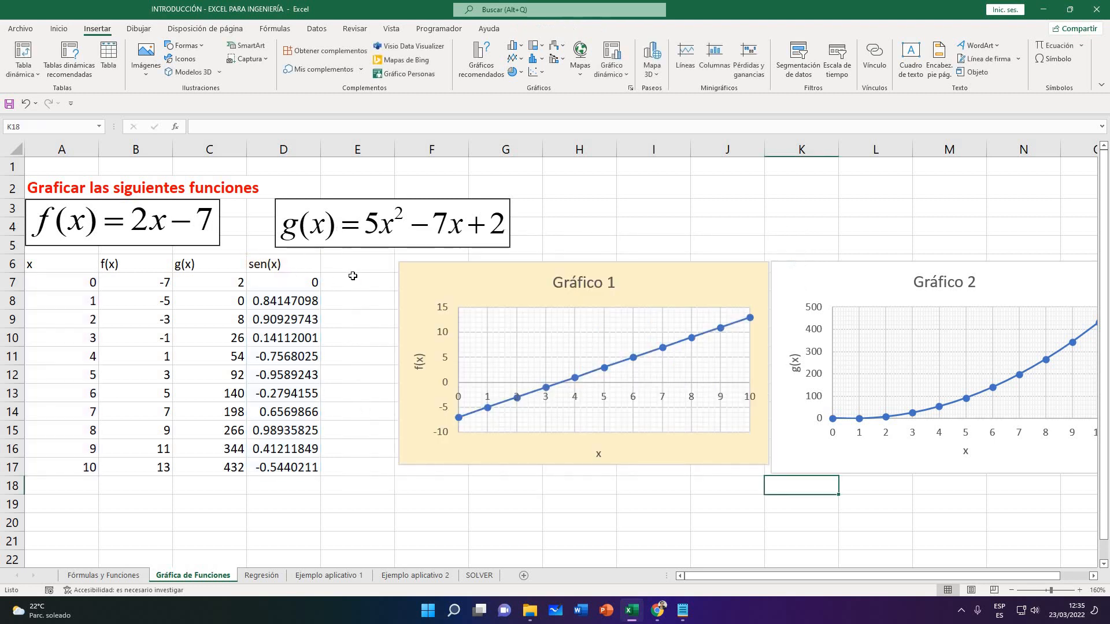
# Insert a markers-only scatter chart from the x column A6:A17 and the sen(x) column D6:D17
pyautogui.moveTo(61, 257); pyautogui.dragTo(80, 467)
pyautogui.keyDown('ctrl'); pyautogui.moveTo(283, 264); pyautogui.dragTo(292, 461); pyautogui.keyUp('ctrl')
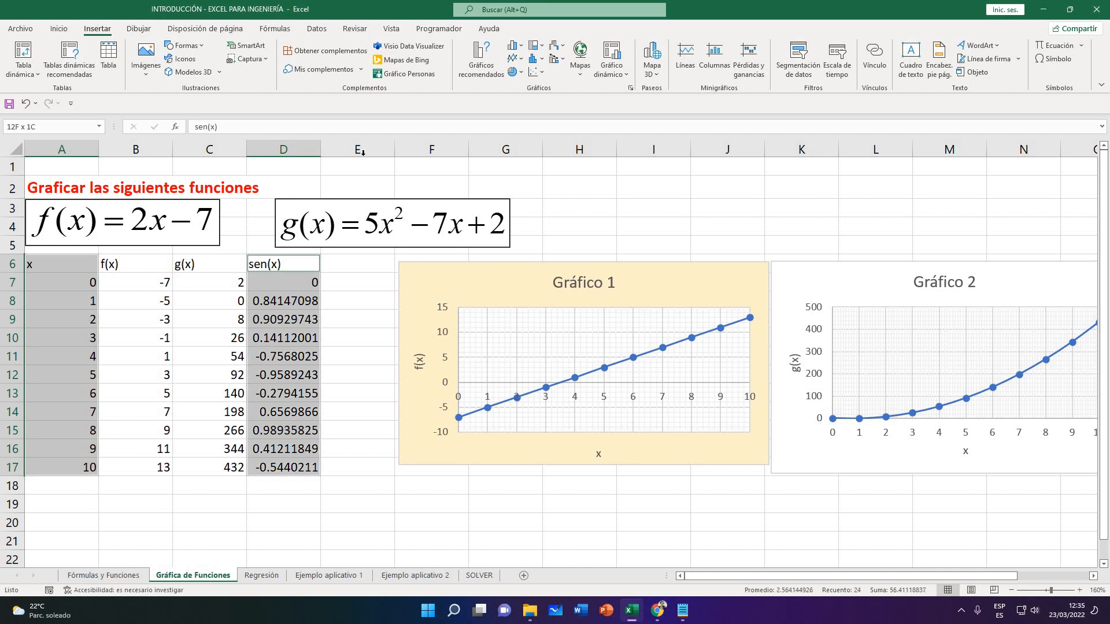
pyautogui.click(535, 72)
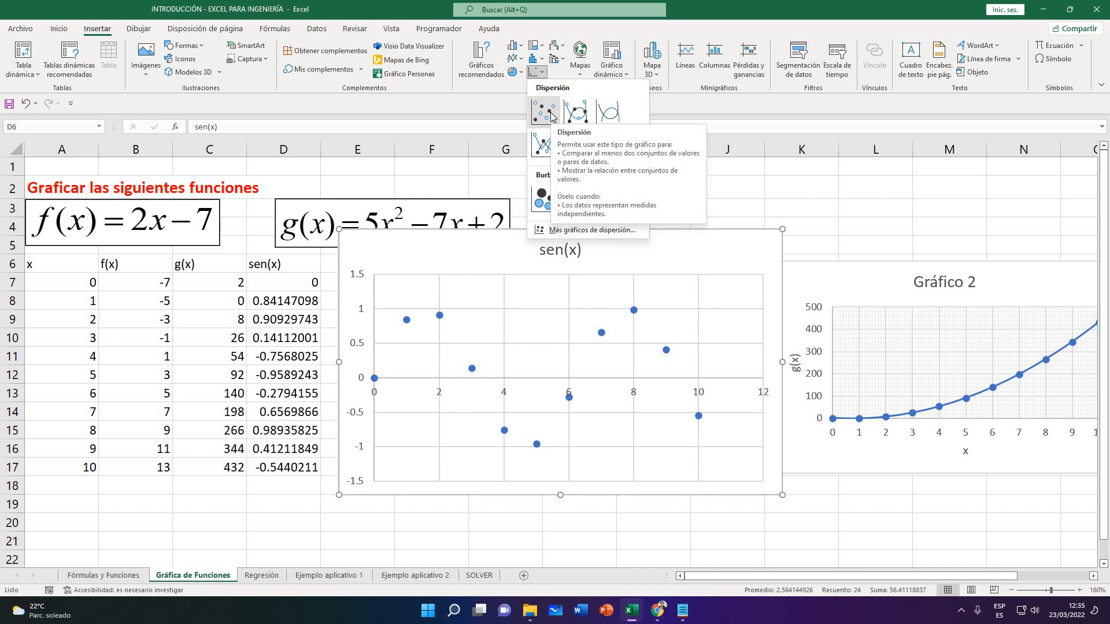
pyautogui.click(544, 112)
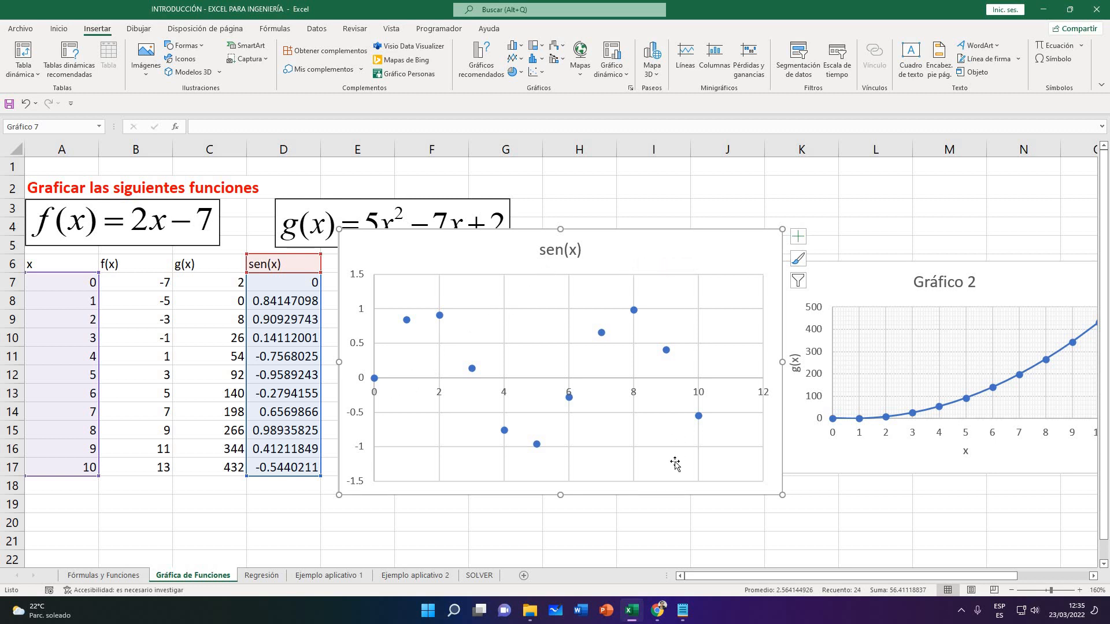
pyautogui.click(312, 265)
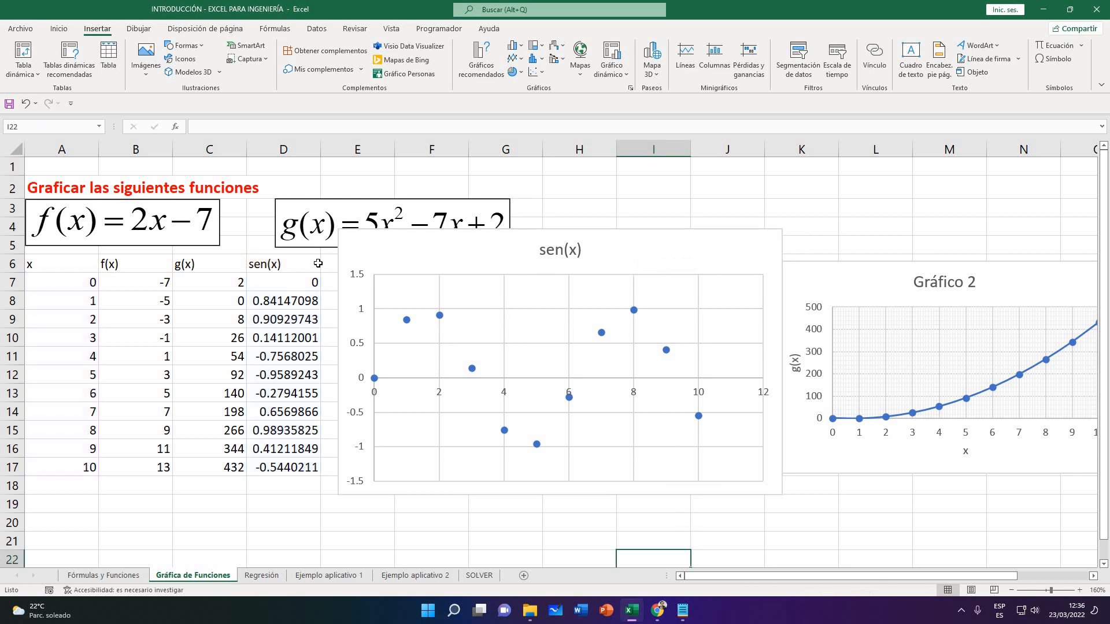
pyautogui.press('Right')
pyautogui.click(333, 337)
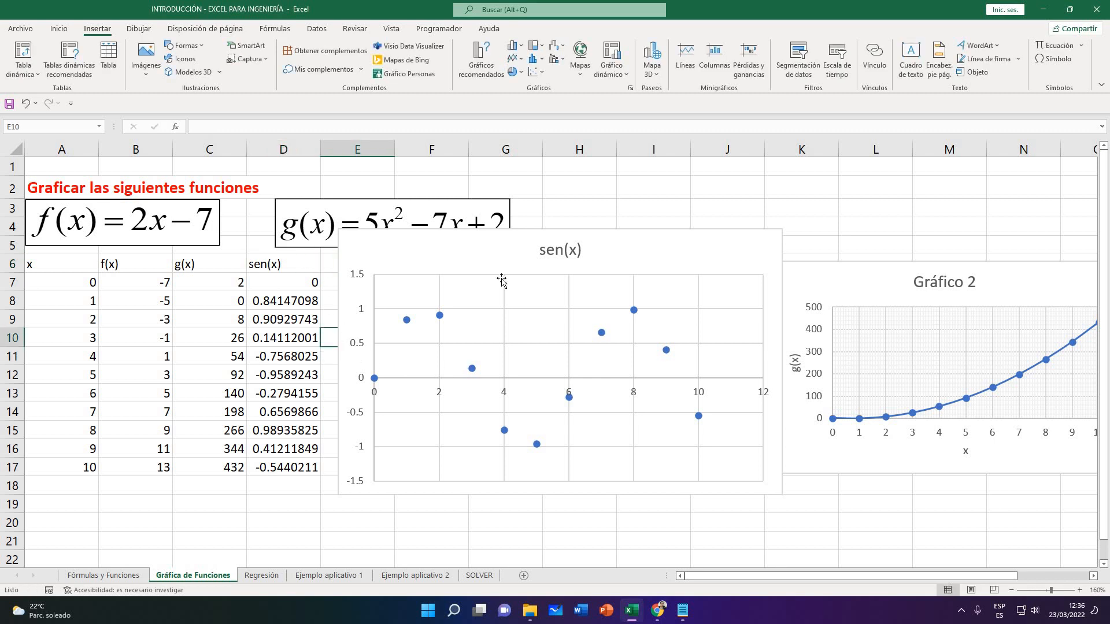
# Move the sen(x) scatter chart clear of the g(x) formula box and delete its chart title
pyautogui.moveTo(497, 289); pyautogui.dragTo(514, 312)
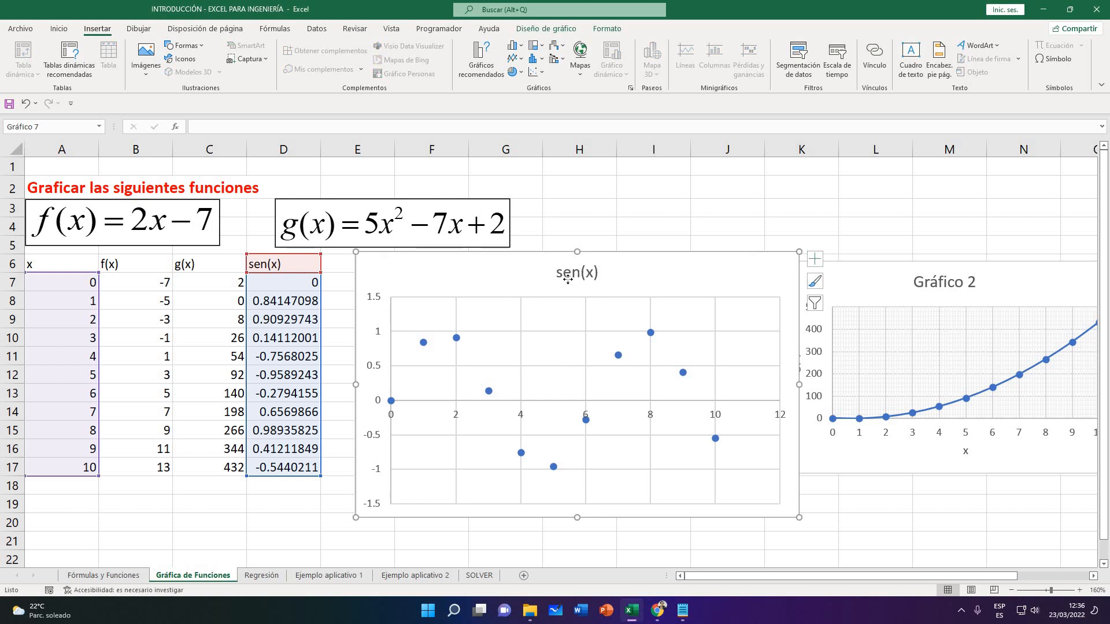
pyautogui.click(577, 279)
pyautogui.press('Delete')
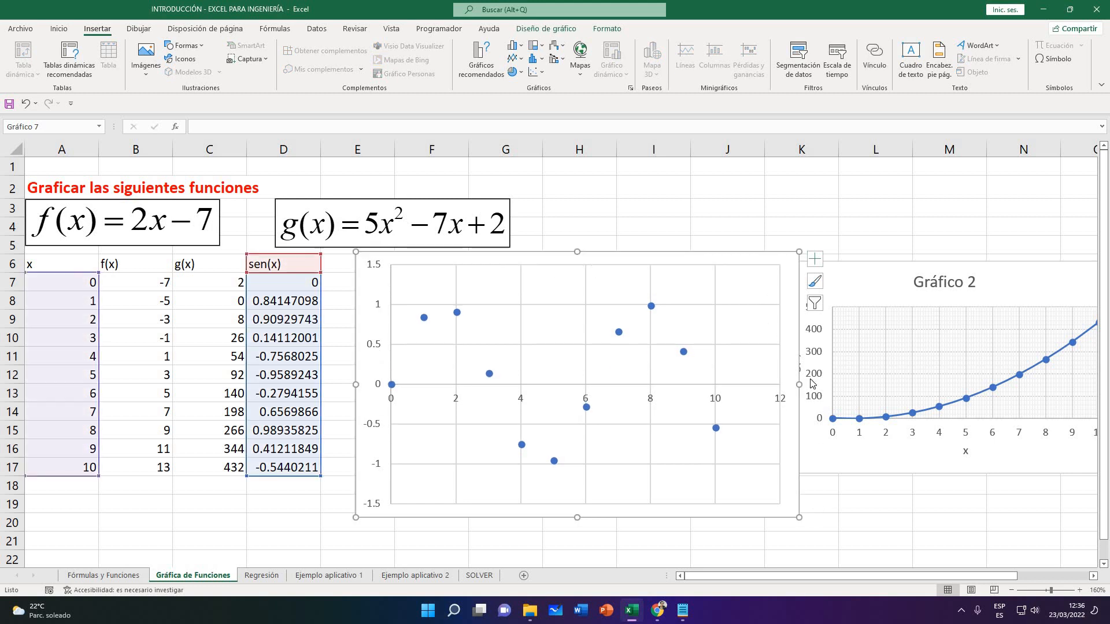
pyautogui.click(818, 504)
pyautogui.click(796, 504)
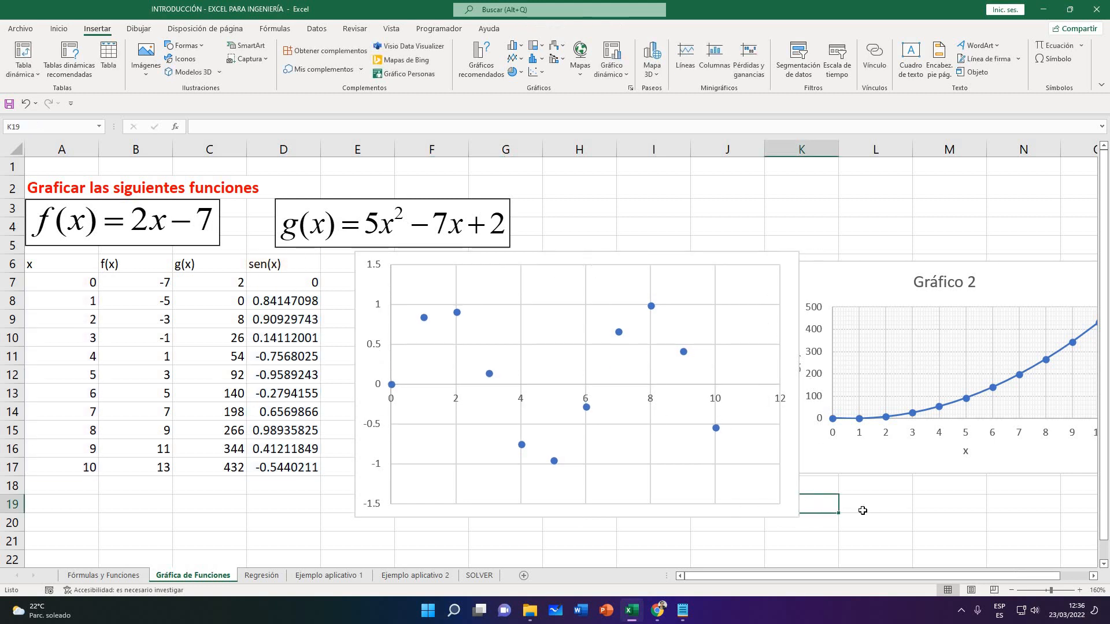
pyautogui.click(861, 508)
# Switch to the Google Meet call to check the students' chat messages
pyautogui.moveTo(657, 610)
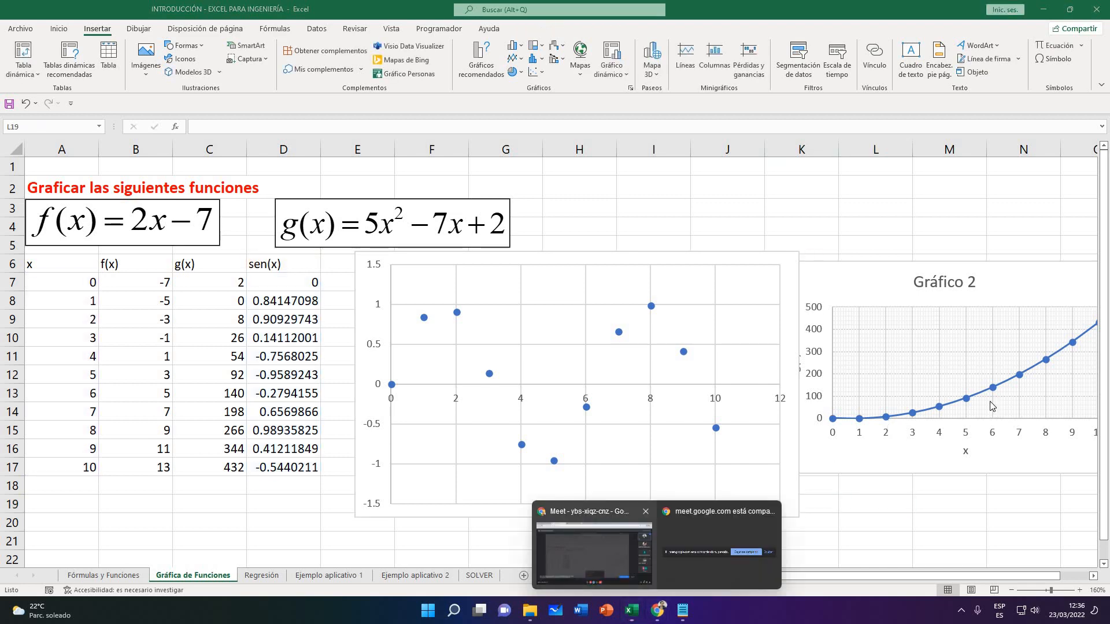
pyautogui.click(783, 526)
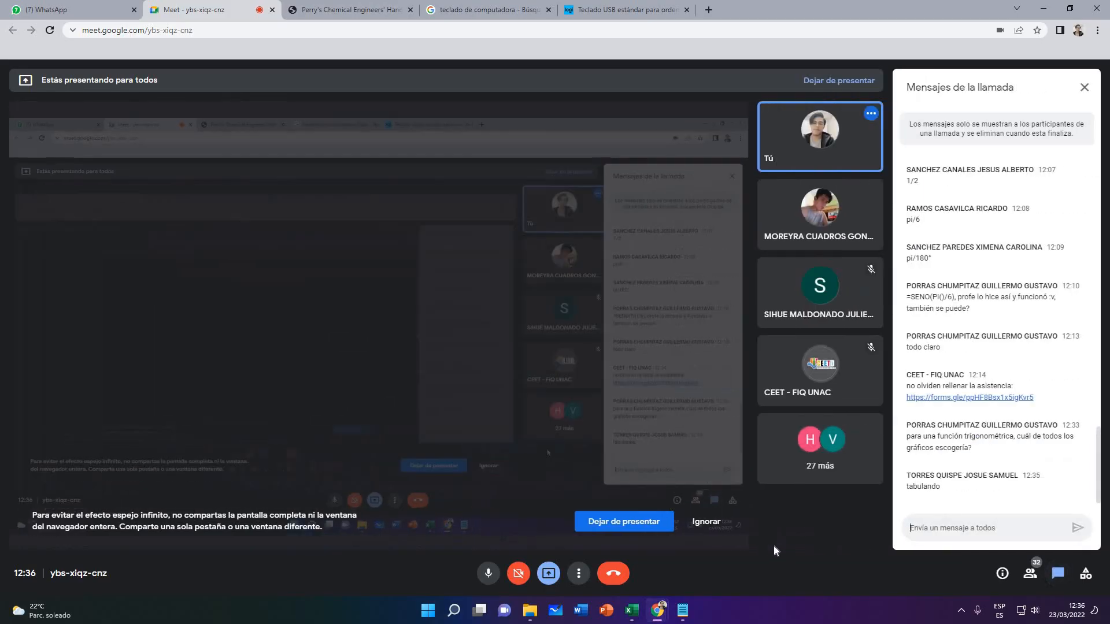
# Check the participation list in the Notepad window, minimize it and return to the Excel workbook
pyautogui.click(682, 610)
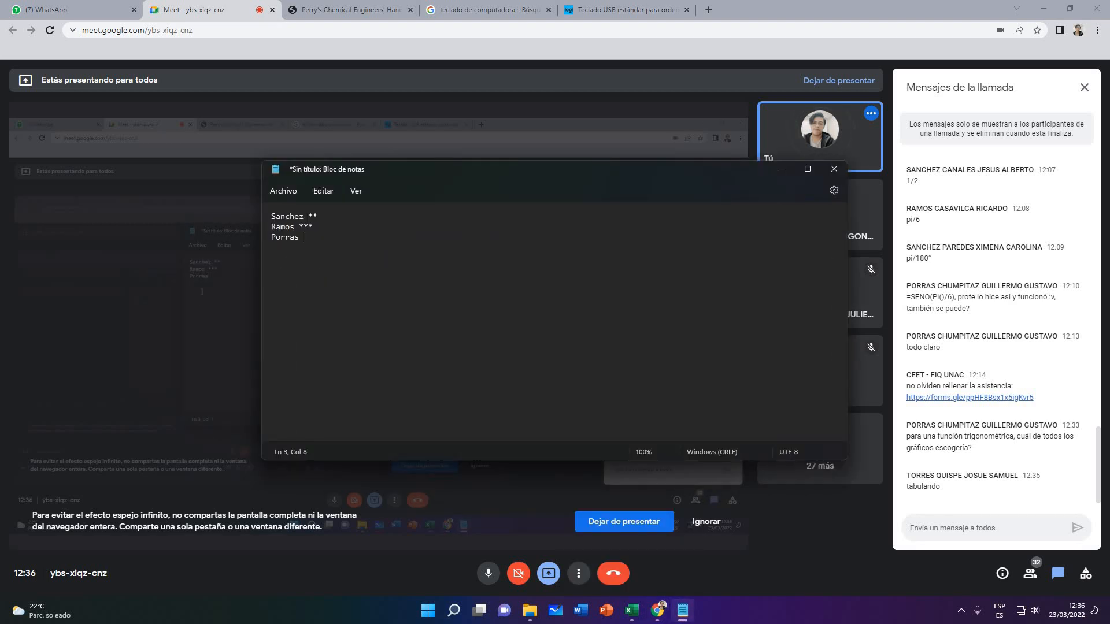
pyautogui.click(782, 170)
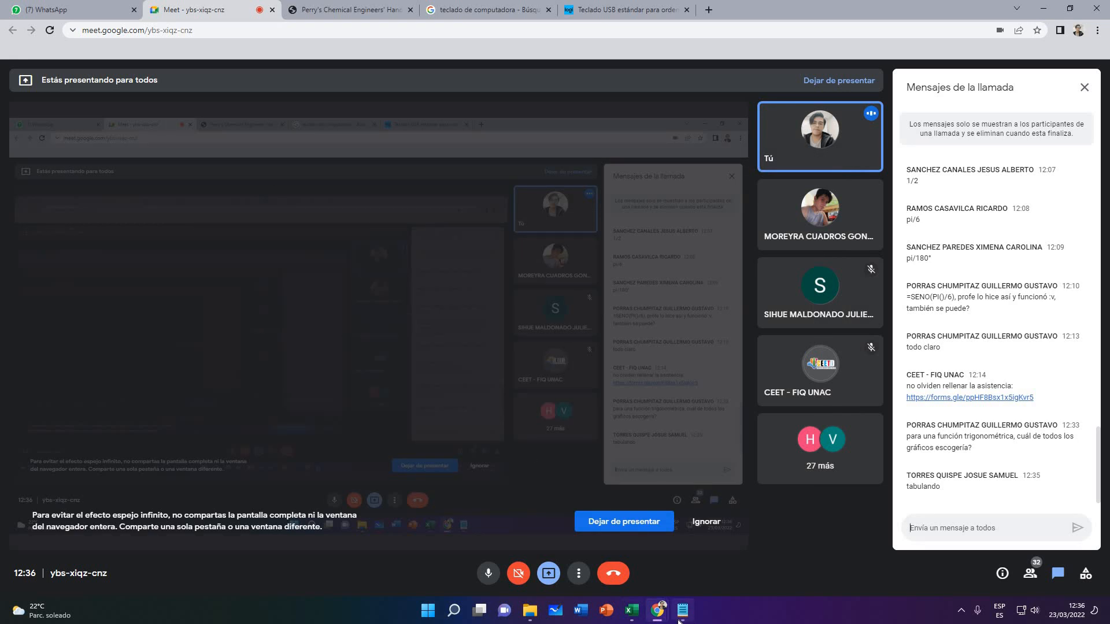
pyautogui.click(680, 620)
pyautogui.click(681, 619)
pyautogui.click(634, 617)
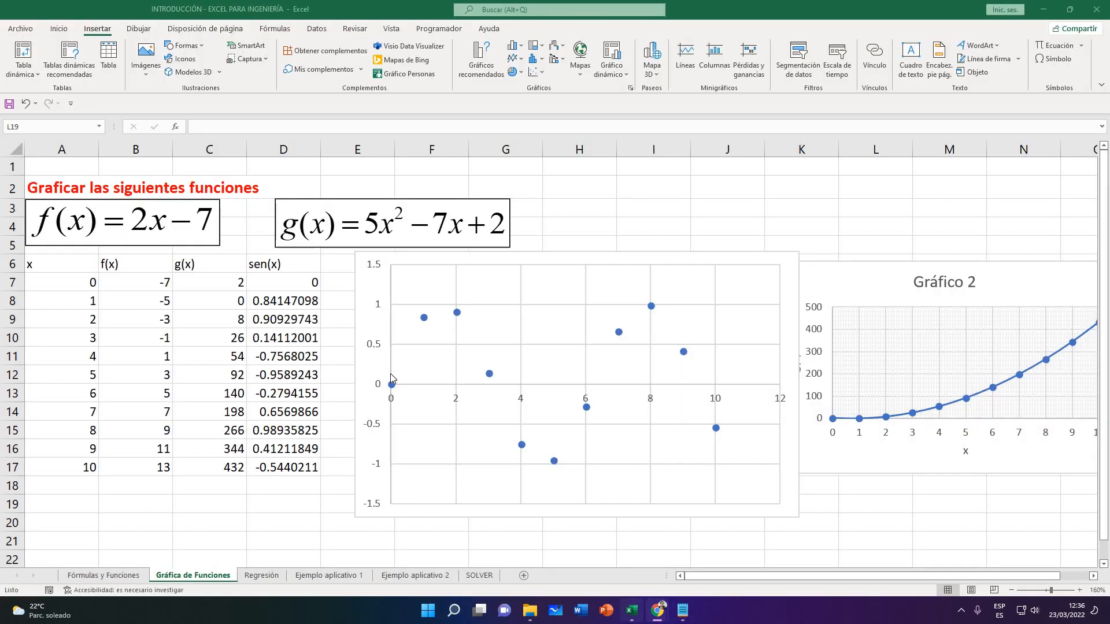
# Delete the markers-only sen(x) scatter chart covering Gráfico 1 on the Gráfica de Funciones sheet
pyautogui.click(458, 528)
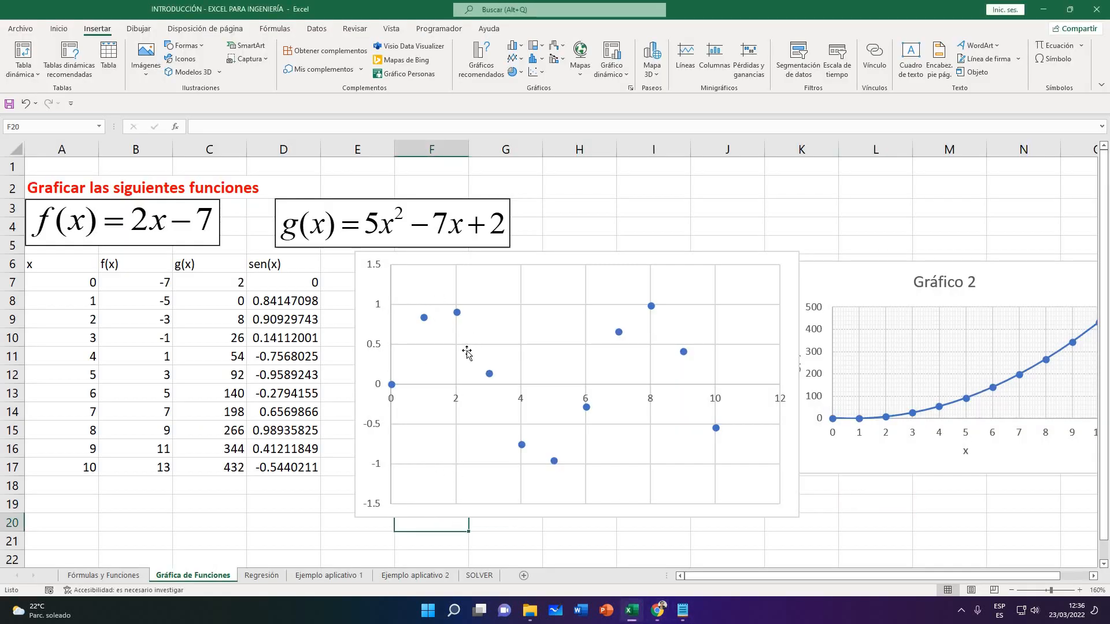
pyautogui.click(432, 329)
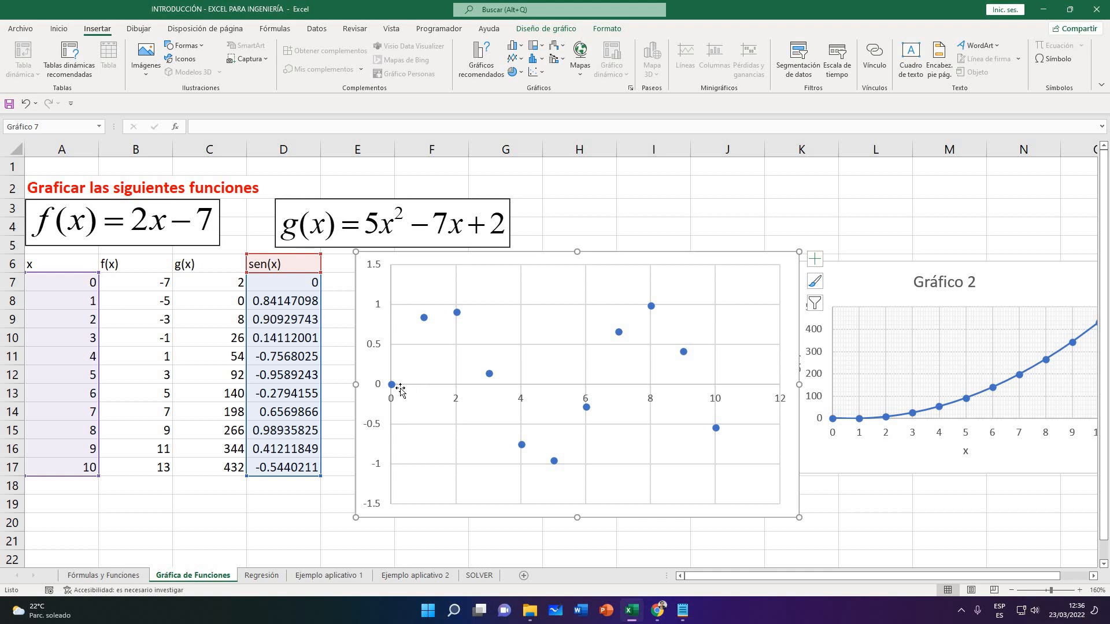
pyautogui.click(876, 522)
pyautogui.click(790, 359)
pyautogui.press('Delete')
pyautogui.click(375, 370)
pyautogui.click(594, 500)
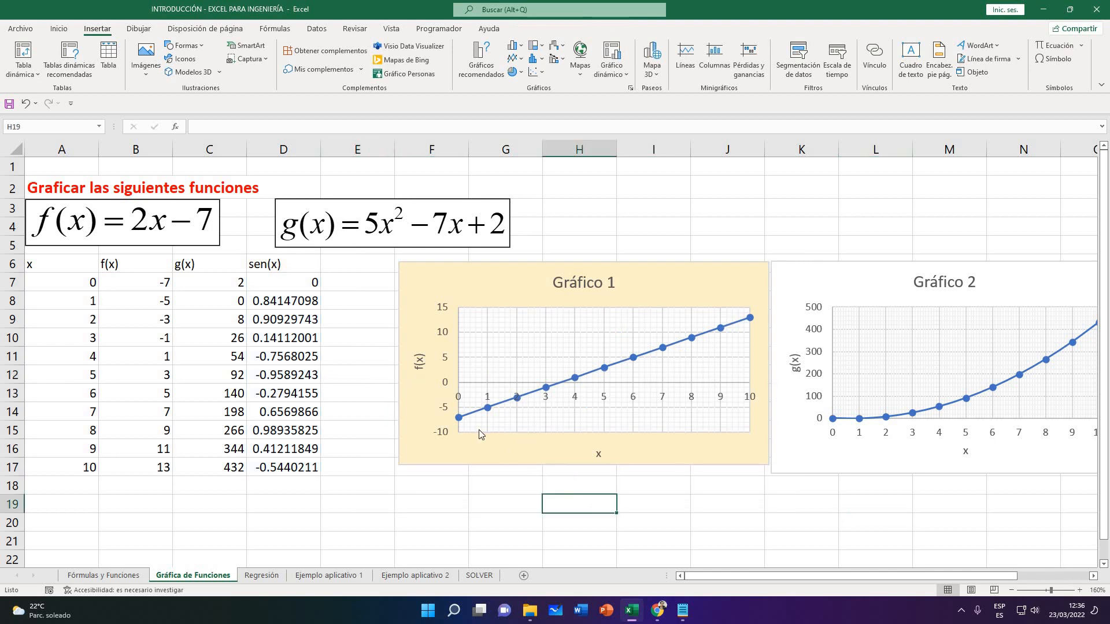
# Save the workbook and go to the table of x and y experimental data on the Regresión sheet
pyautogui.click(10, 104)
pyautogui.click(264, 577)
pyautogui.click(293, 381)
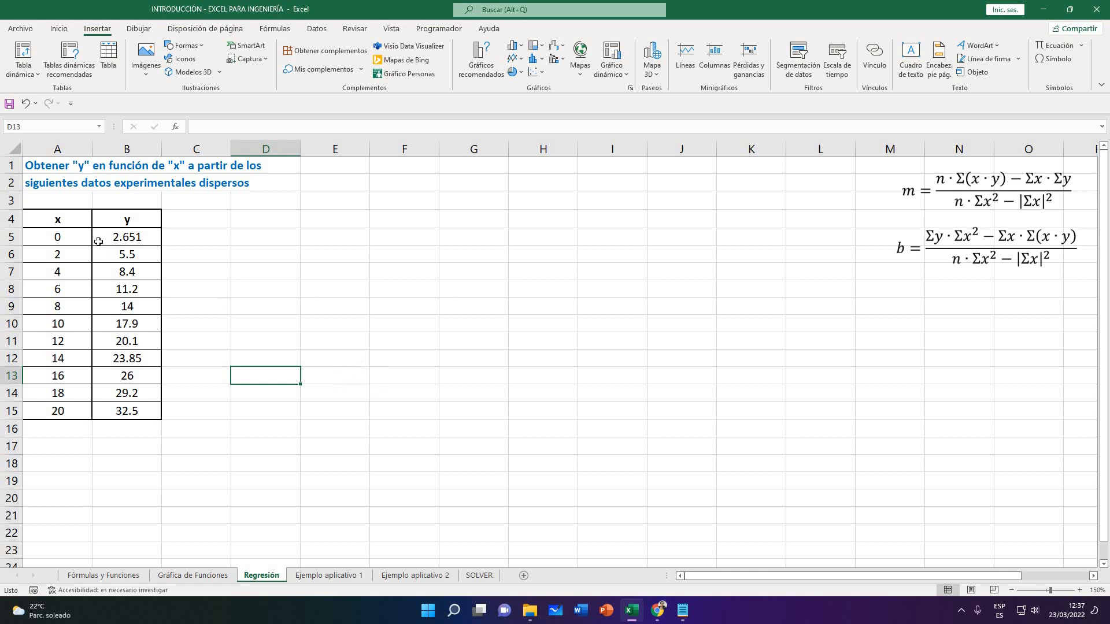
pyautogui.click(87, 225)
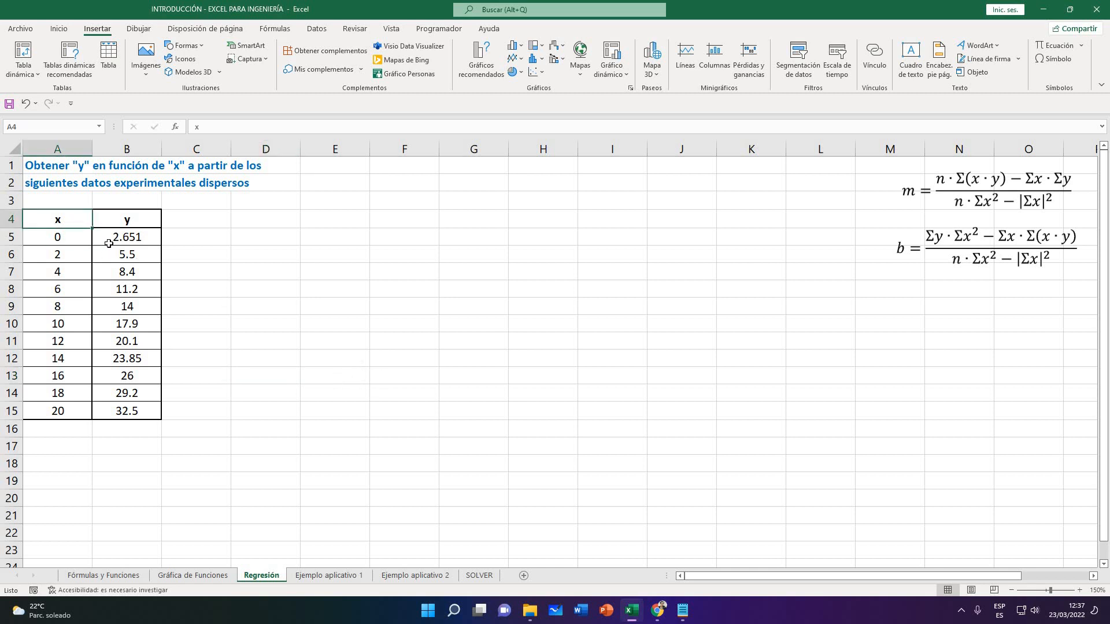
pyautogui.press('Right')
pyautogui.press('Down')
pyautogui.press('Left')
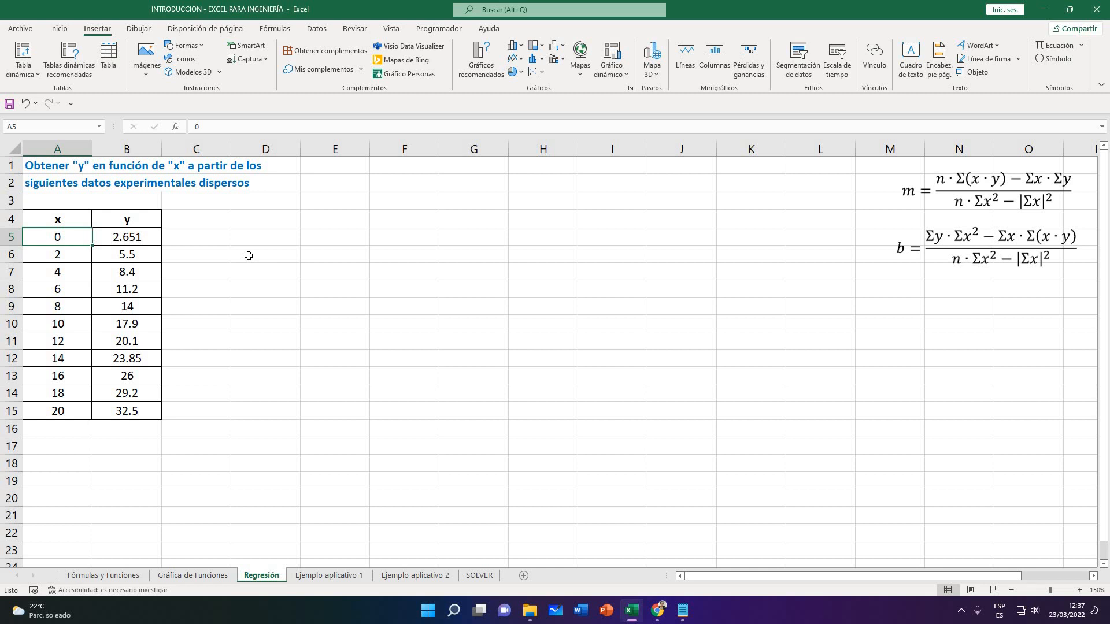
# Enlarge the Regresión sheet to 180% zoom so the problem statement and data table are easy to read
pyautogui.click(71, 172)
pyautogui.click(1080, 590)
pyautogui.click(1080, 590)
pyautogui.click(1079, 591)
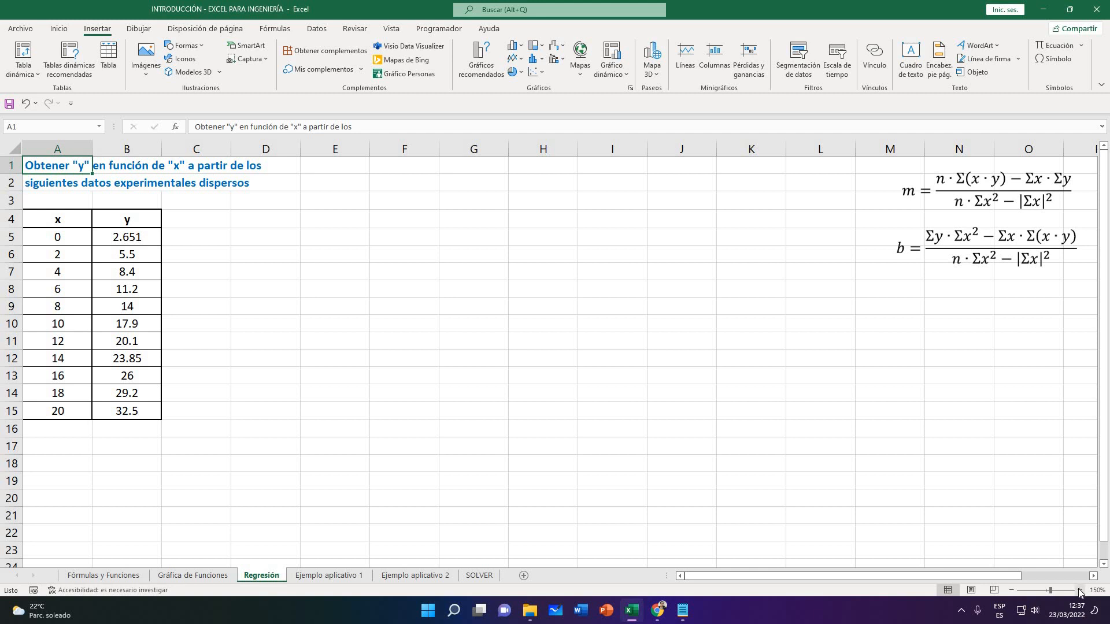
pyautogui.click(346, 342)
pyautogui.click(118, 172)
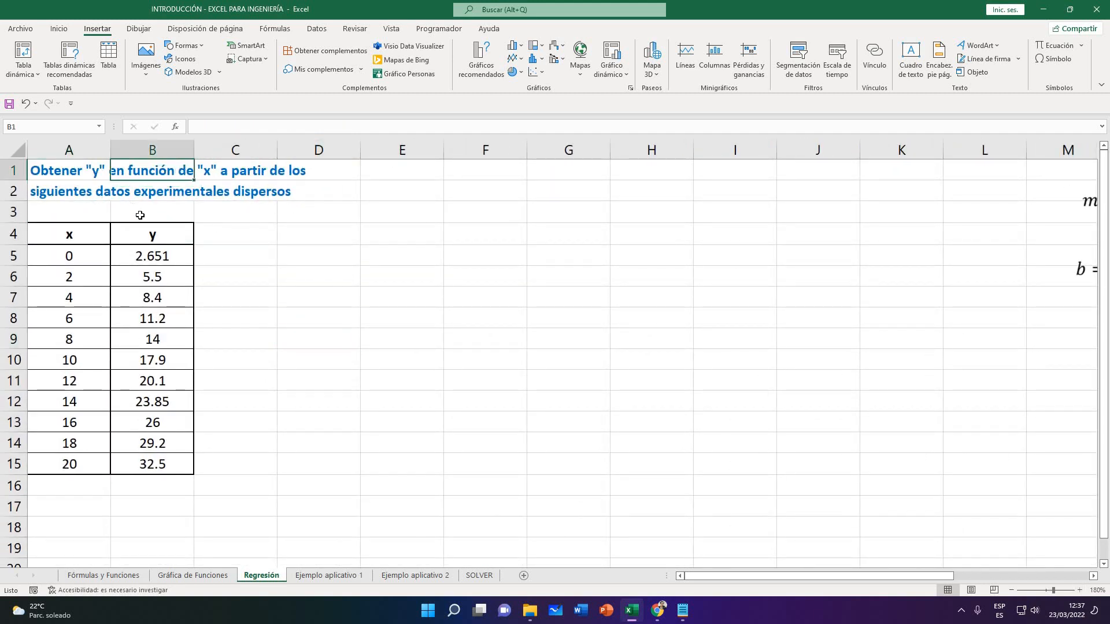
pyautogui.click(292, 301)
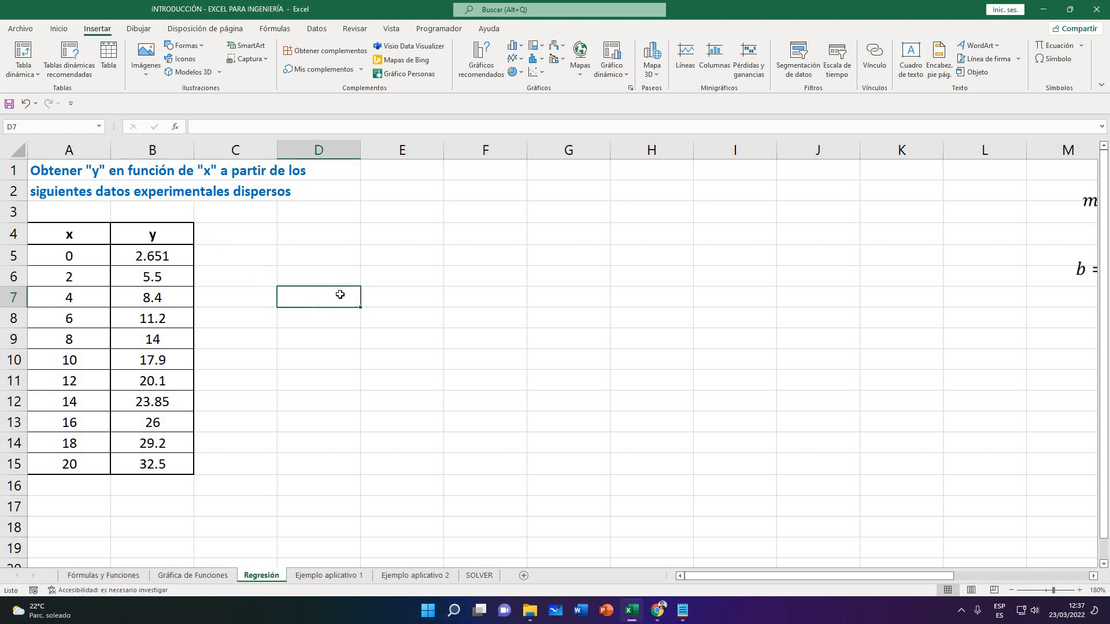
# Extend the y column header in cell B4 to read y = F(X)
pyautogui.click(106, 264)
pyautogui.click(128, 258)
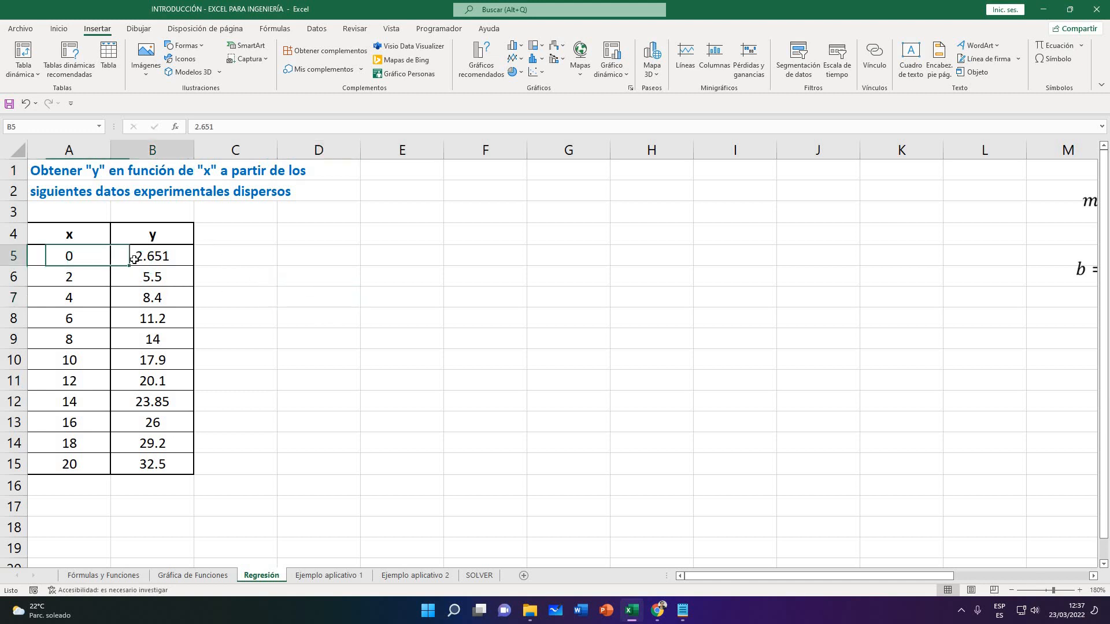
pyautogui.click(87, 259)
pyautogui.click(127, 262)
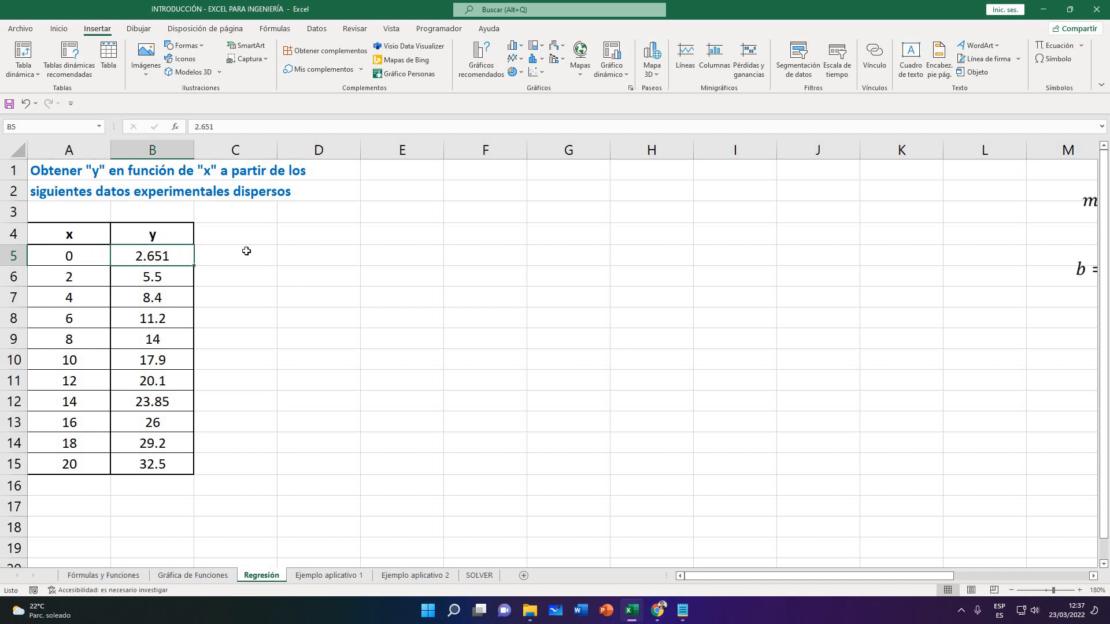
pyautogui.press('Up')
pyautogui.press('F2')
pyautogui.write('= ')
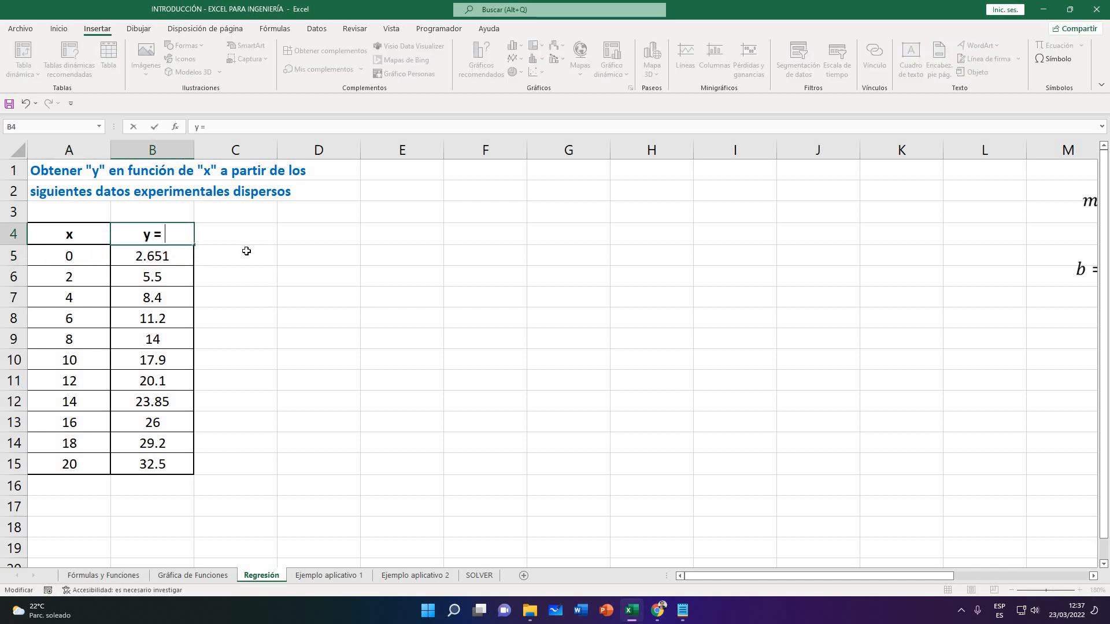
pyautogui.write('F(X)')
pyautogui.press('Return')
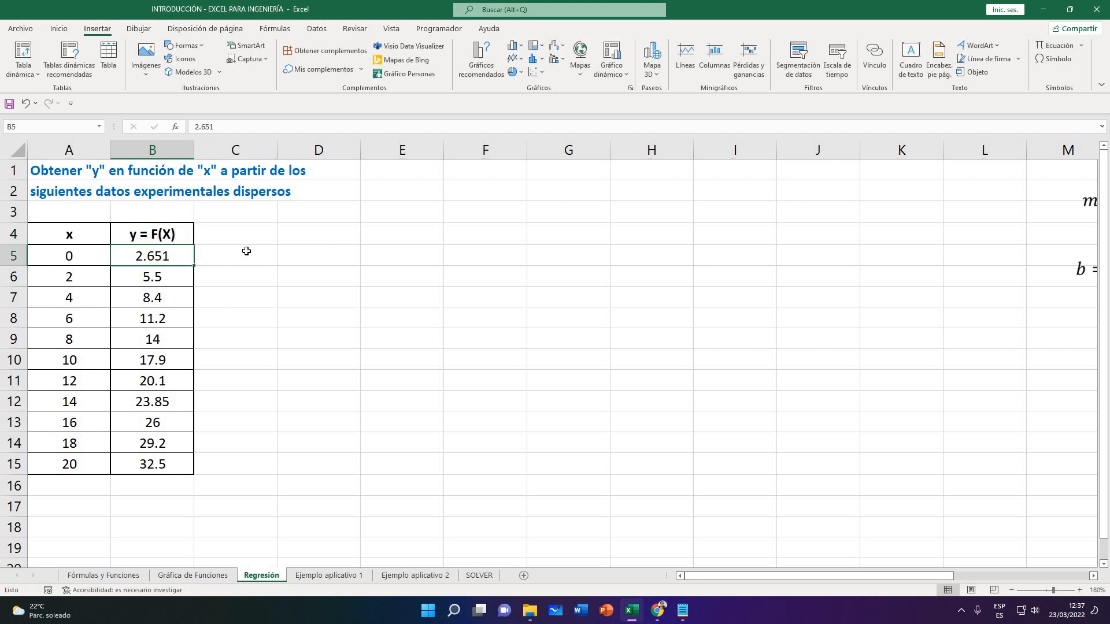
# Change the capital X in the B4 header to lowercase so it reads y = F(x)
pyautogui.click(188, 233)
pyautogui.press('F2')
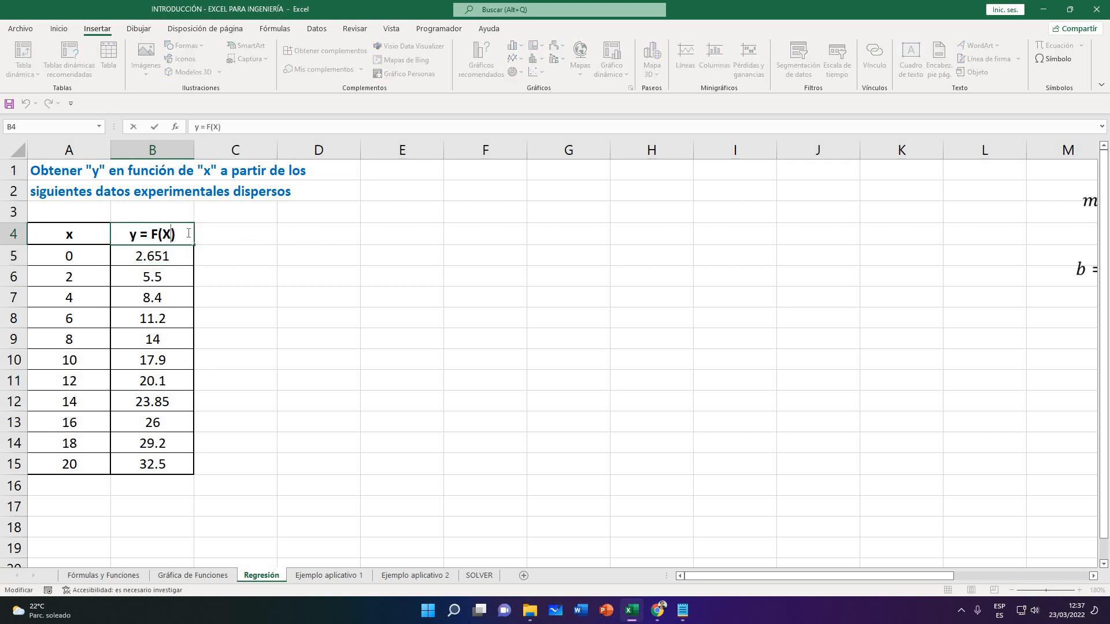
pyautogui.press('BackSpace')
pyautogui.write('x')
pyautogui.press('Return')
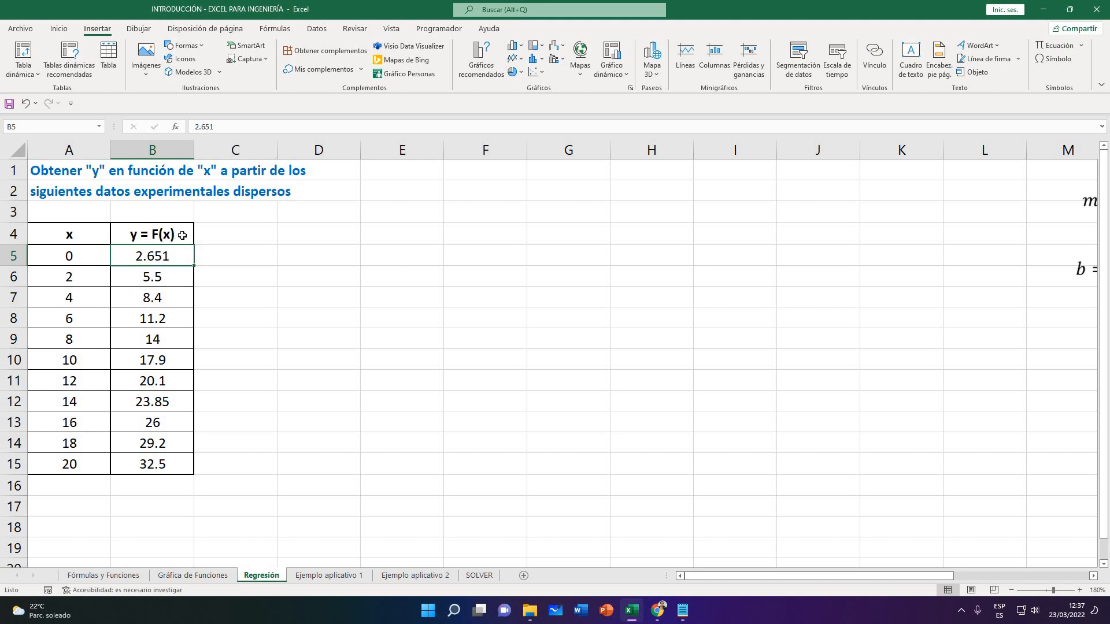
# Inspect the contents of cells B5 and B6 to see whether the y values are typed numbers or formulas
pyautogui.click(96, 260)
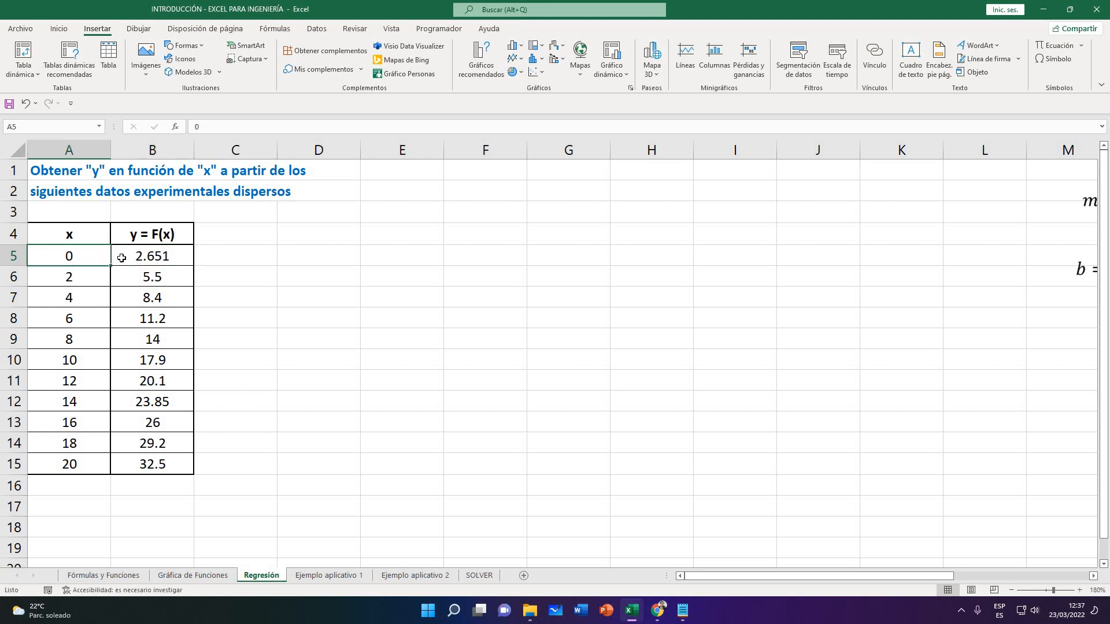
pyautogui.click(131, 259)
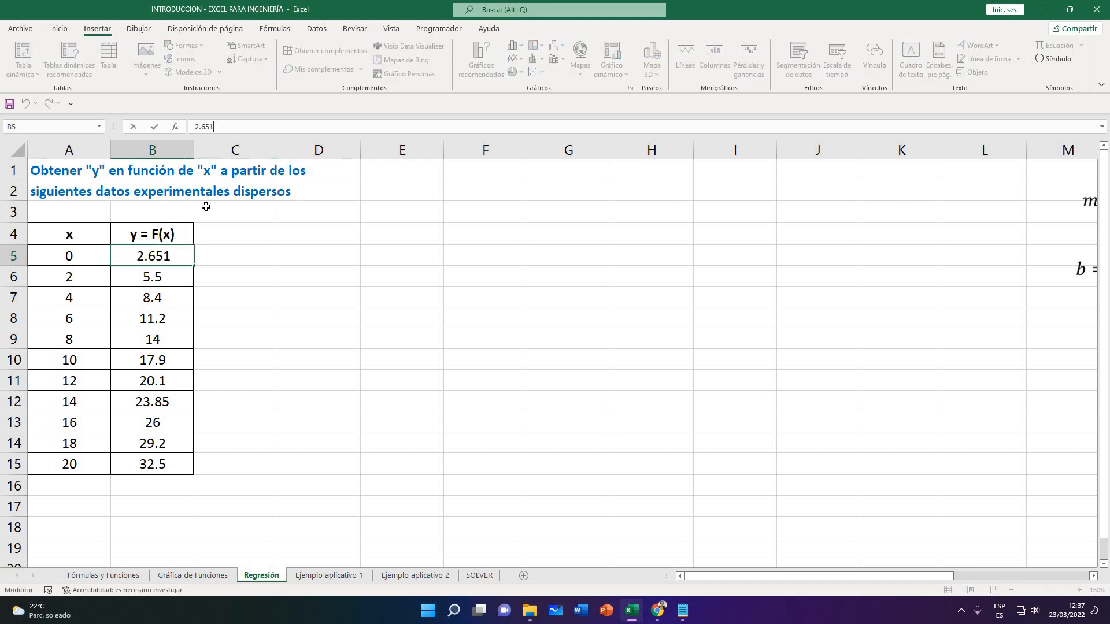
pyautogui.press('Down')
pyautogui.click(212, 130)
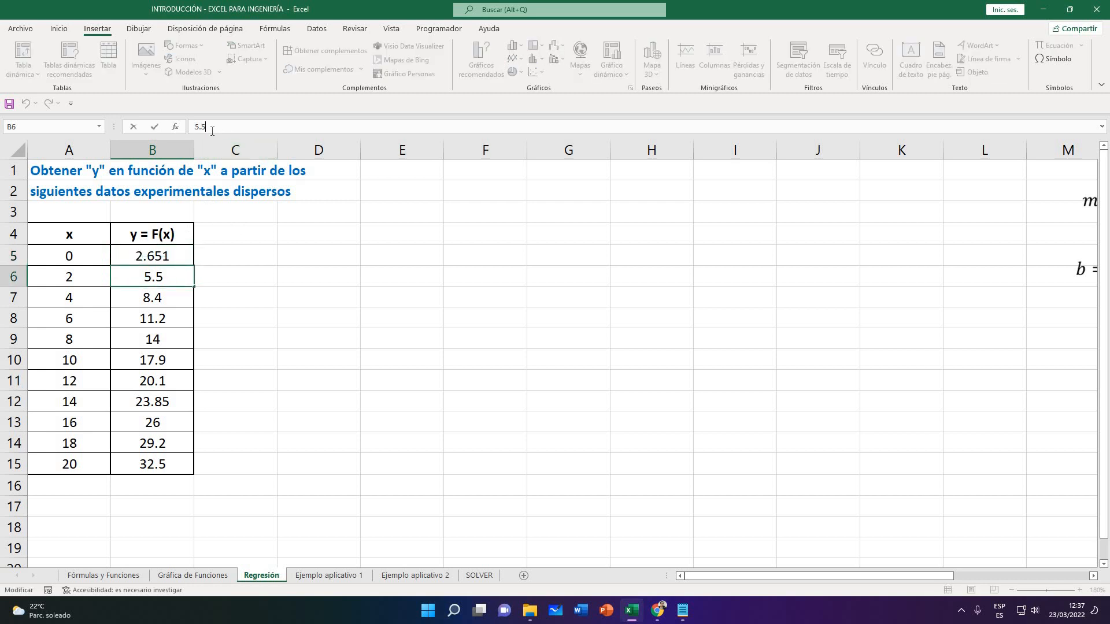
pyautogui.press('Return')
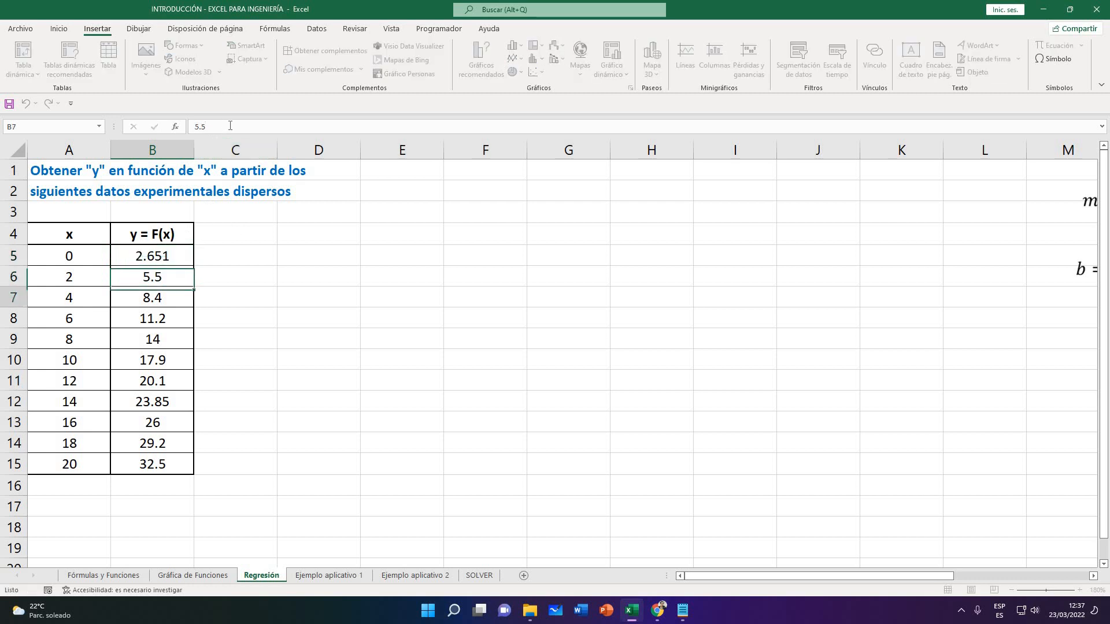
pyautogui.press('Return')
pyautogui.click(265, 290)
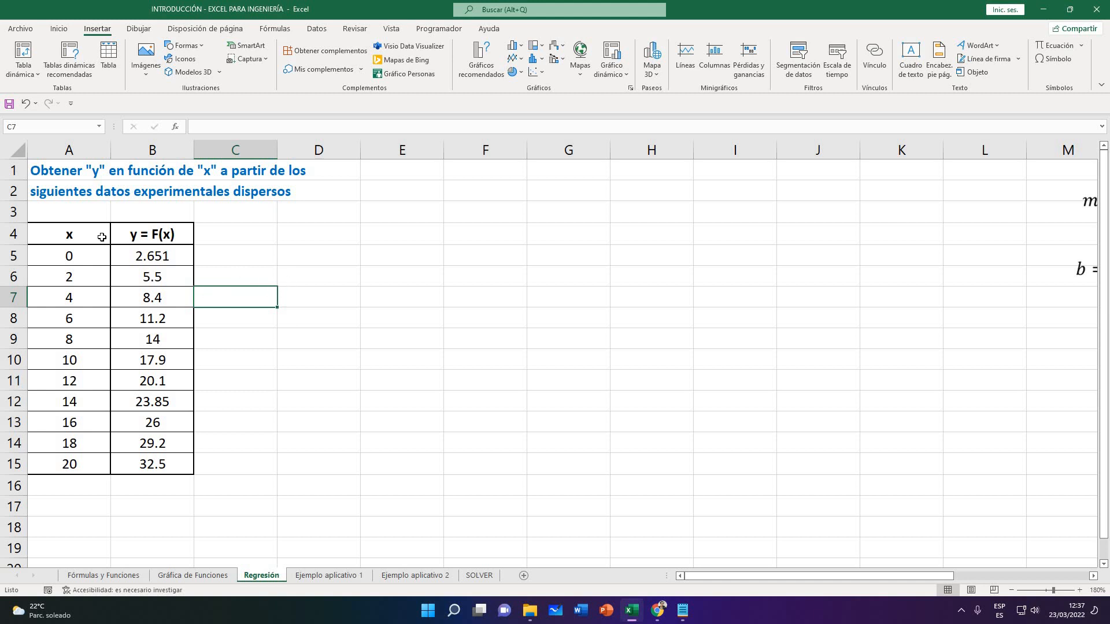
# Insert a markers-only scatter chart from the x and y = F(x) data in A4:B15
pyautogui.moveTo(97, 240); pyautogui.dragTo(167, 466)
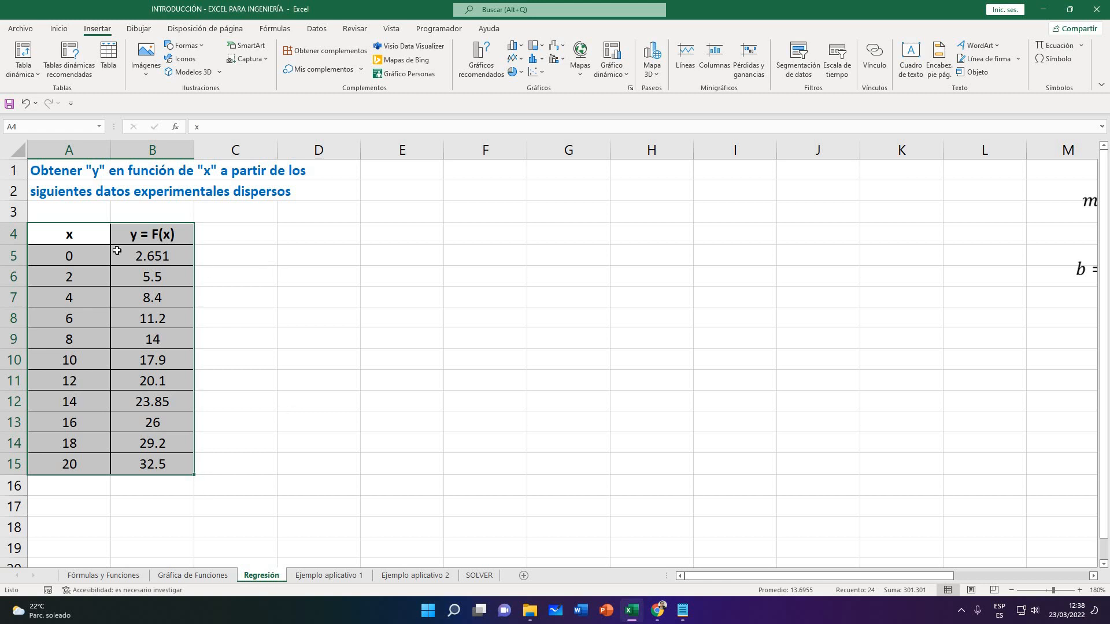
pyautogui.click(72, 234)
pyautogui.keyDown('shift'); pyautogui.click(144, 455); pyautogui.keyUp('shift')
pyautogui.click(147, 236)
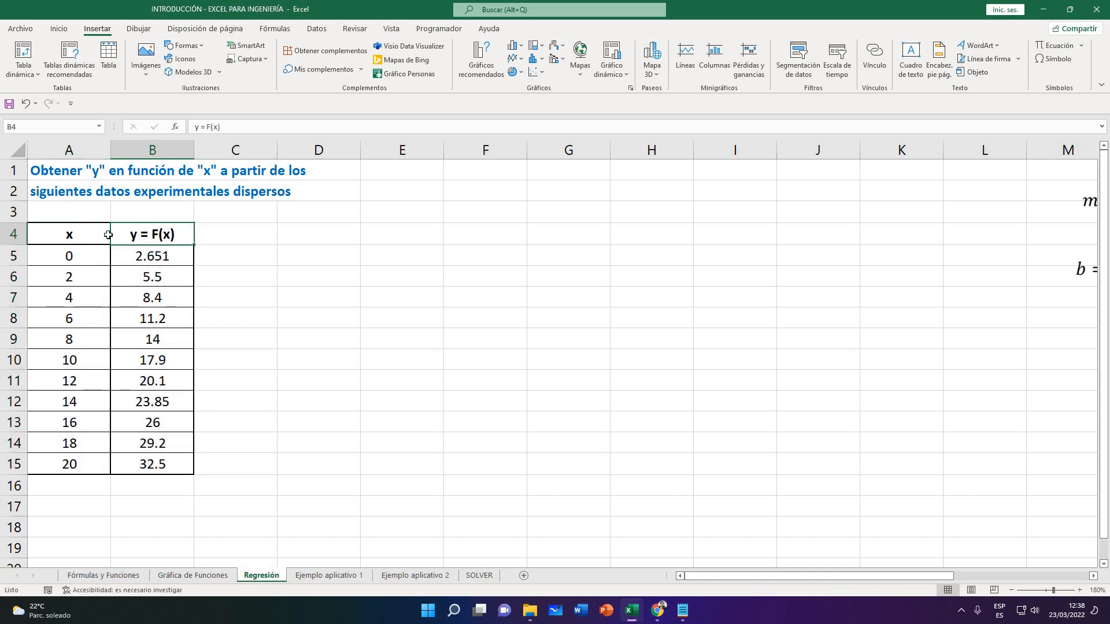
pyautogui.press('Left')
pyautogui.click(259, 278)
pyautogui.moveTo(81, 240); pyautogui.dragTo(173, 466)
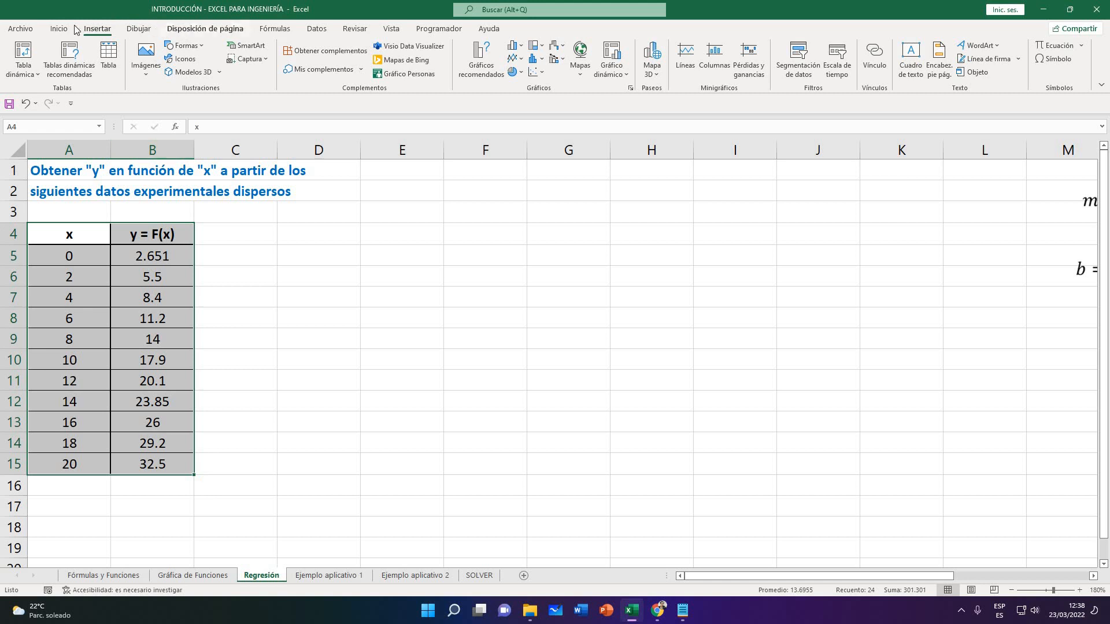
pyautogui.click(536, 72)
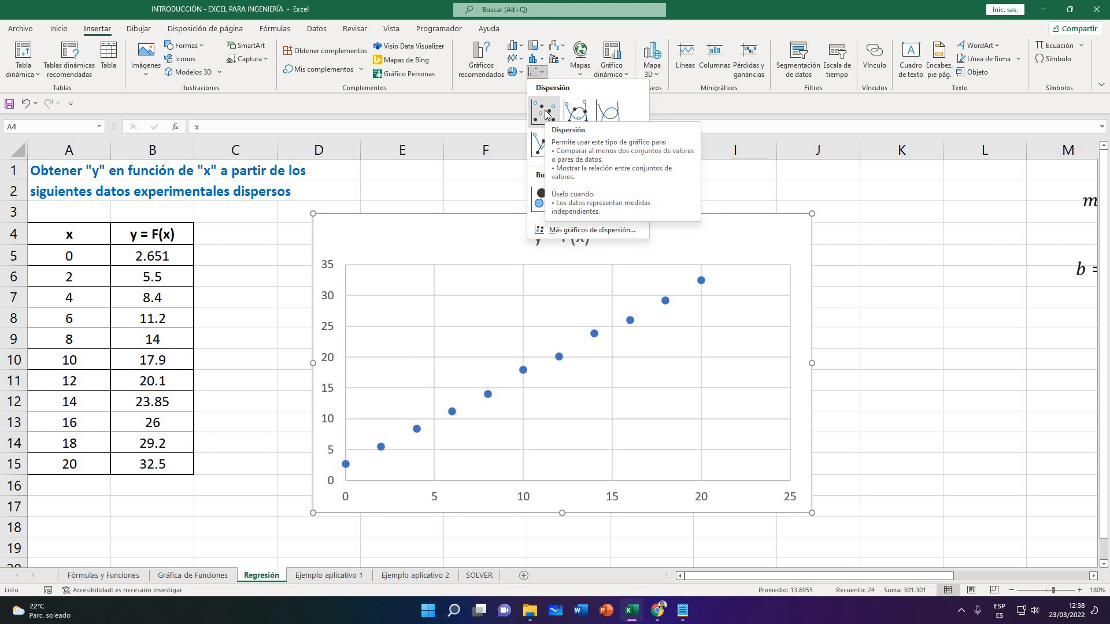
pyautogui.click(546, 114)
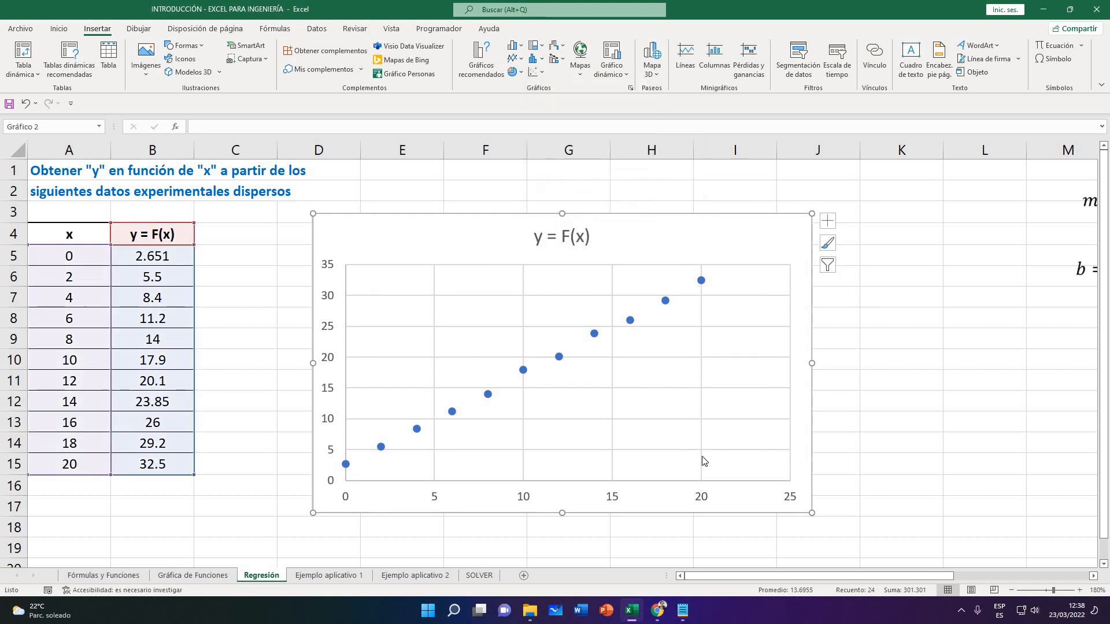
pyautogui.click(907, 460)
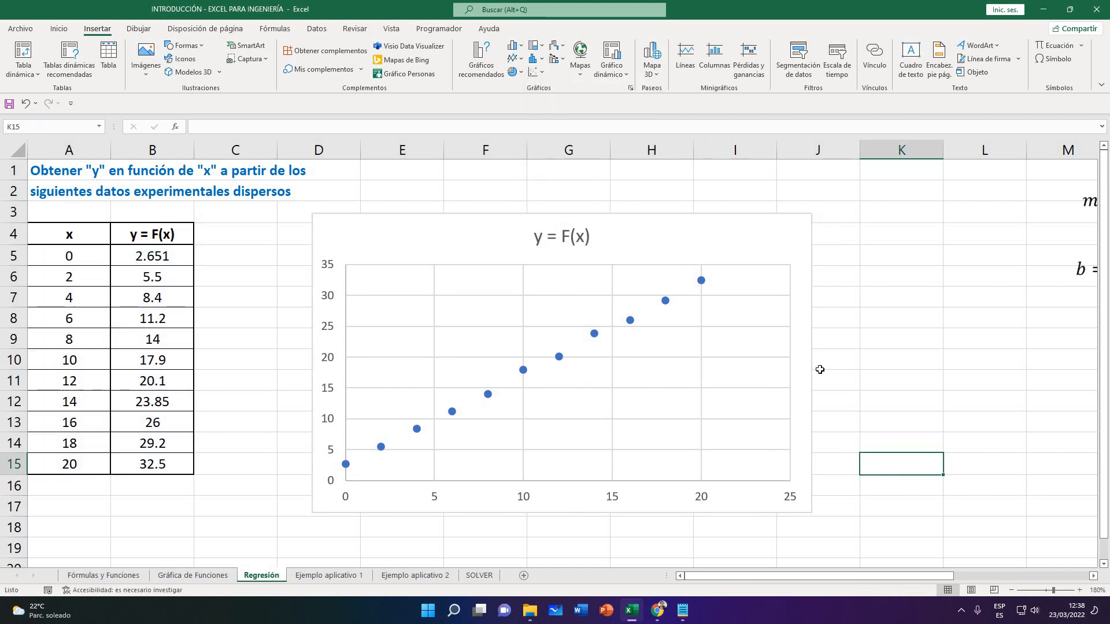
# Switch to the Google Meet call to read the students' chat answers about the plotted points, and return to Excel
pyautogui.click(778, 252)
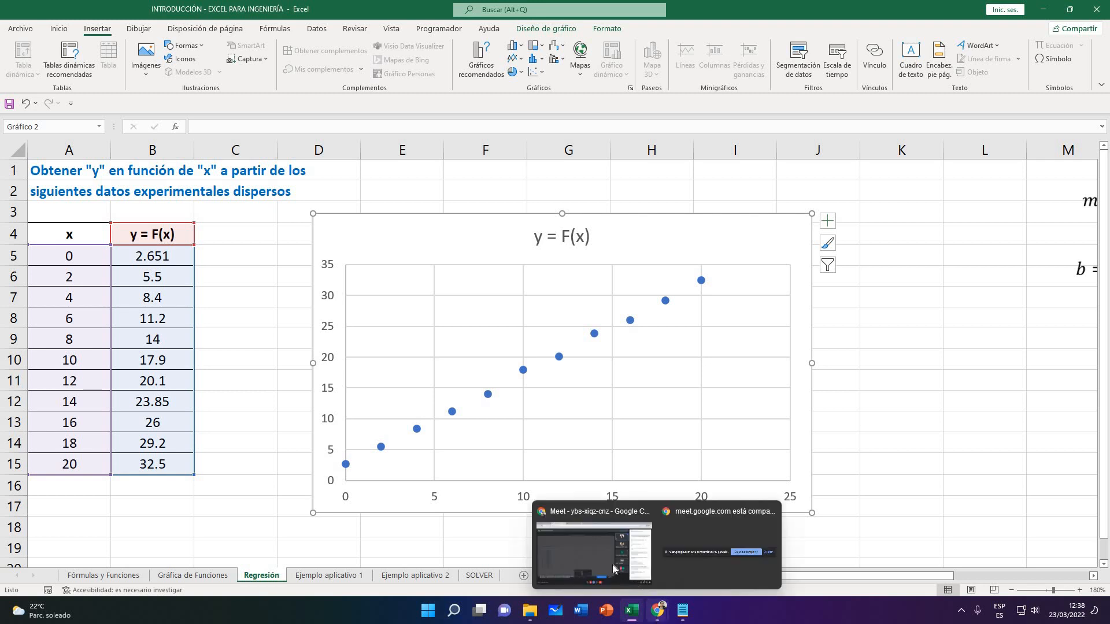
pyautogui.click(643, 557)
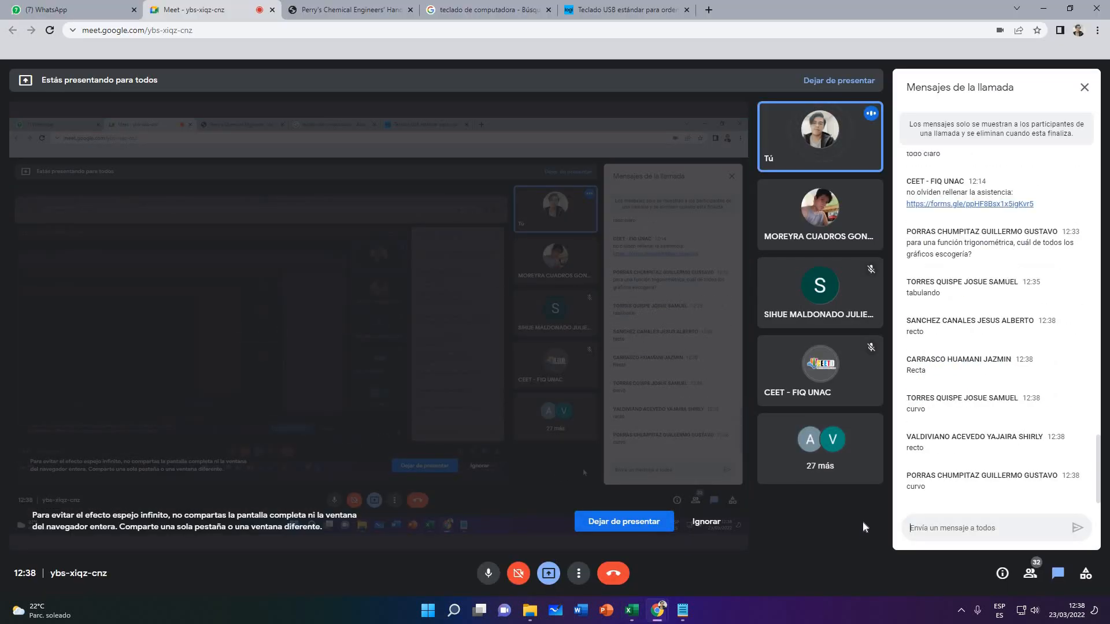
pyautogui.click(632, 611)
# Review the experimental y values in B5:B15 alongside the scatter chart, going through B5 and B6
pyautogui.click(248, 381)
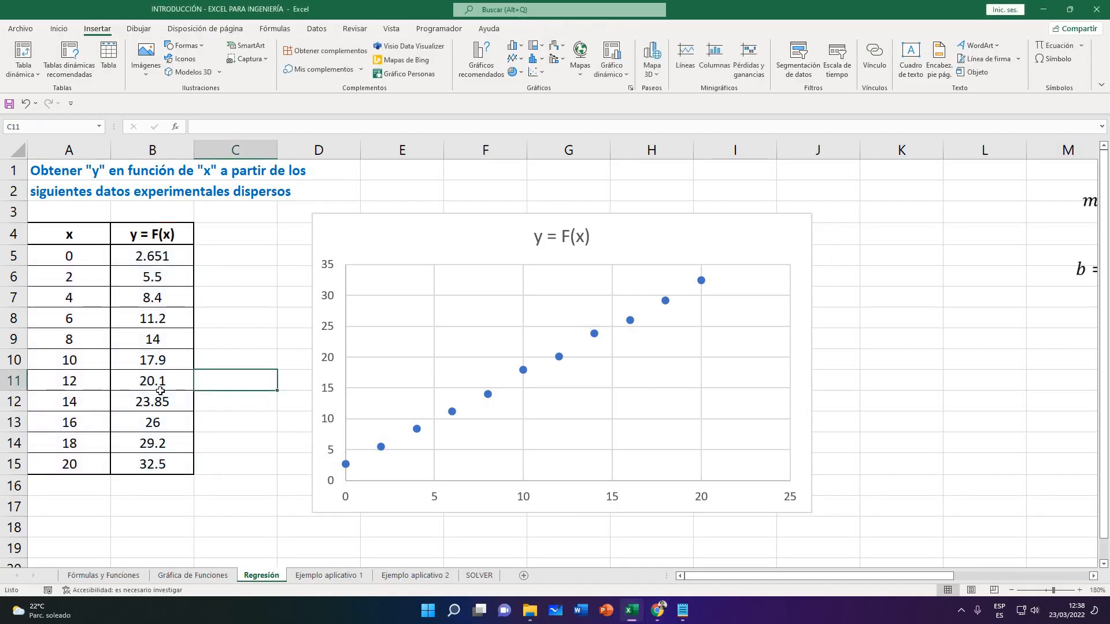
pyautogui.moveTo(153, 257); pyautogui.dragTo(152, 464)
pyautogui.moveTo(219, 441); pyautogui.dragTo(222, 436)
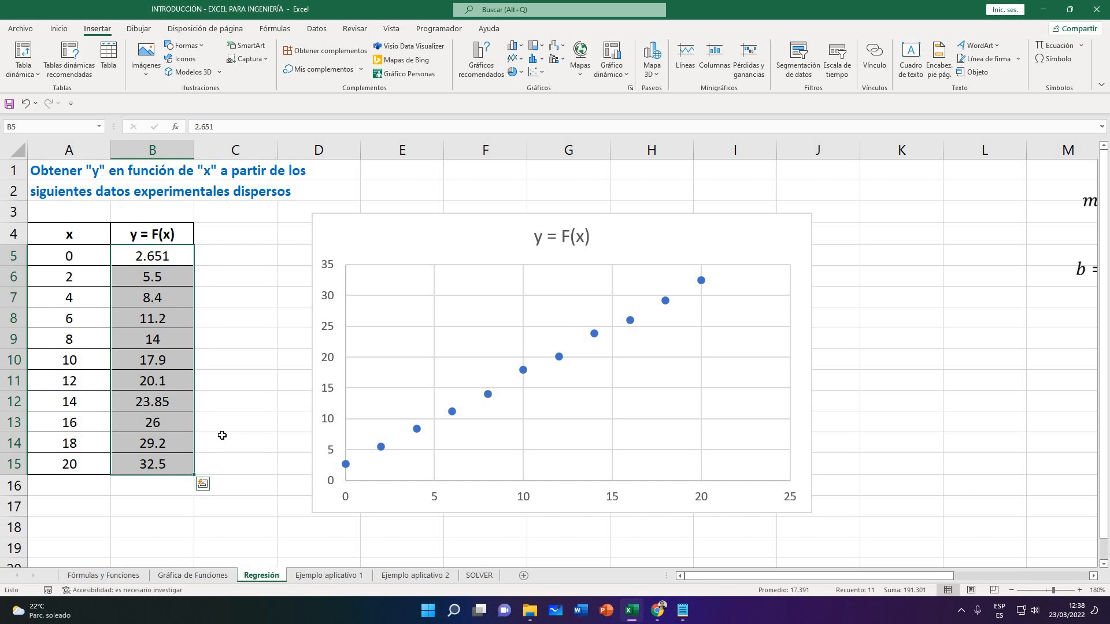
pyautogui.click(172, 260)
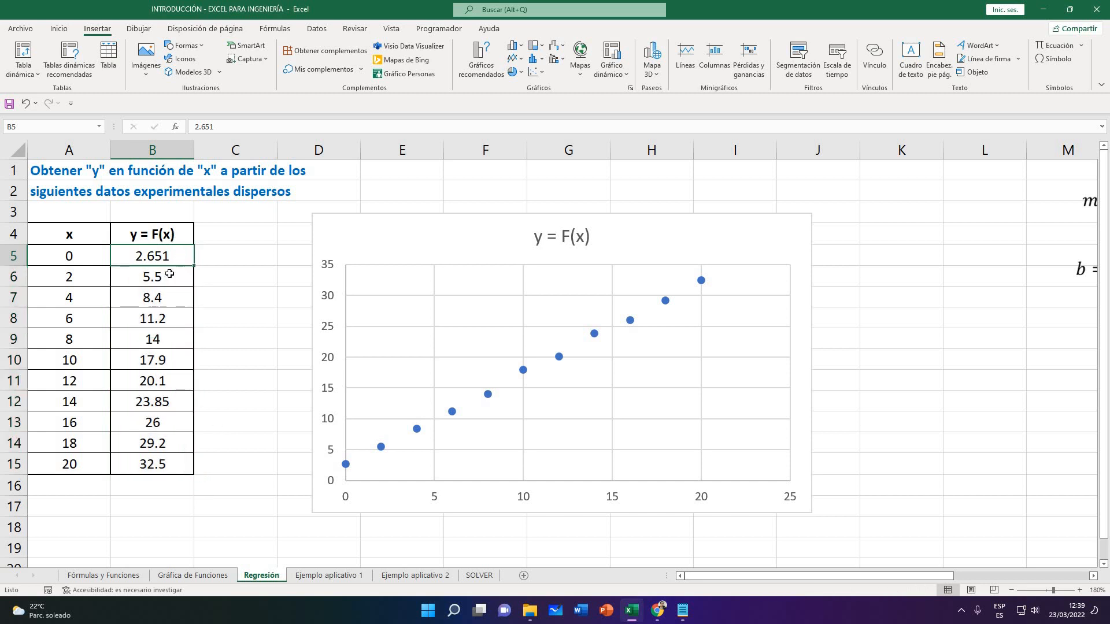
pyautogui.press('Down')
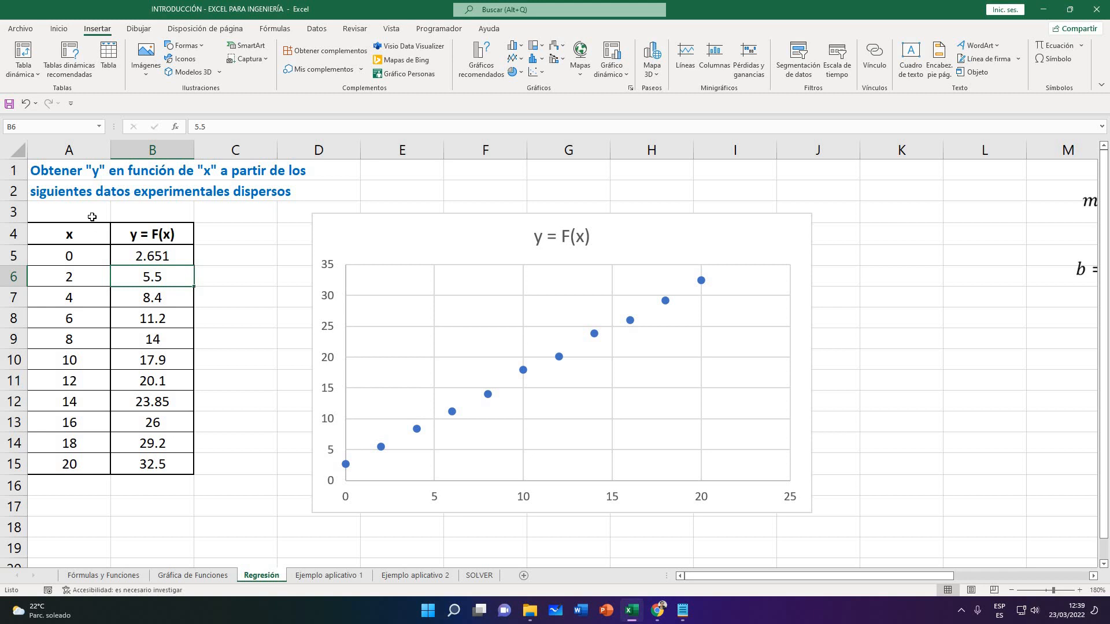
# Label the data columns above their headers with t in A3 and v in B3
pyautogui.click(91, 217)
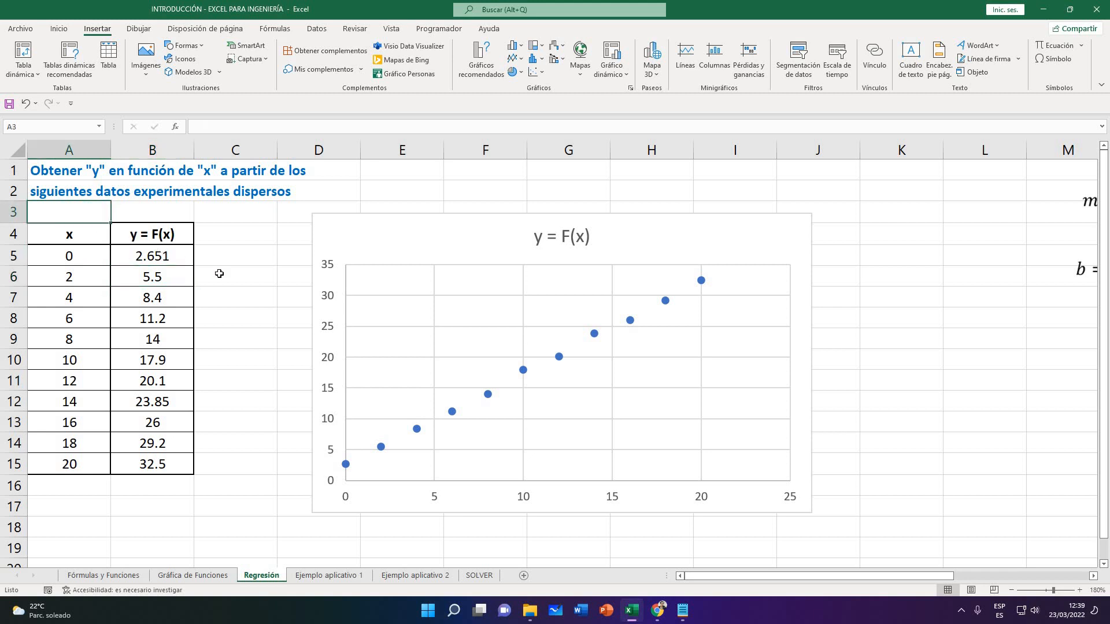
pyautogui.write('t')
pyautogui.press('Tab')
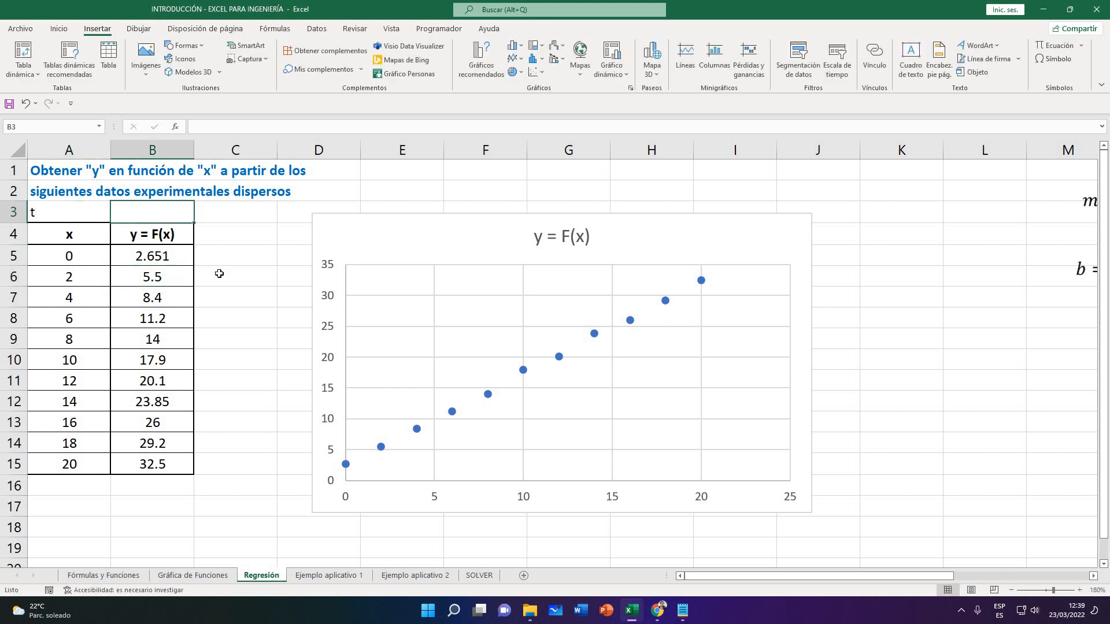
pyautogui.write('v')
pyautogui.press('Return')
# Go through the x values in A5:A15 as the time readings of the experiment
pyautogui.press('Right')
pyautogui.press('Left')
pyautogui.press('Down')
pyautogui.press('Down')
pyautogui.press('Down')
pyautogui.press('Down')
pyautogui.press('Down')
pyautogui.press('Down')
pyautogui.press('Down')
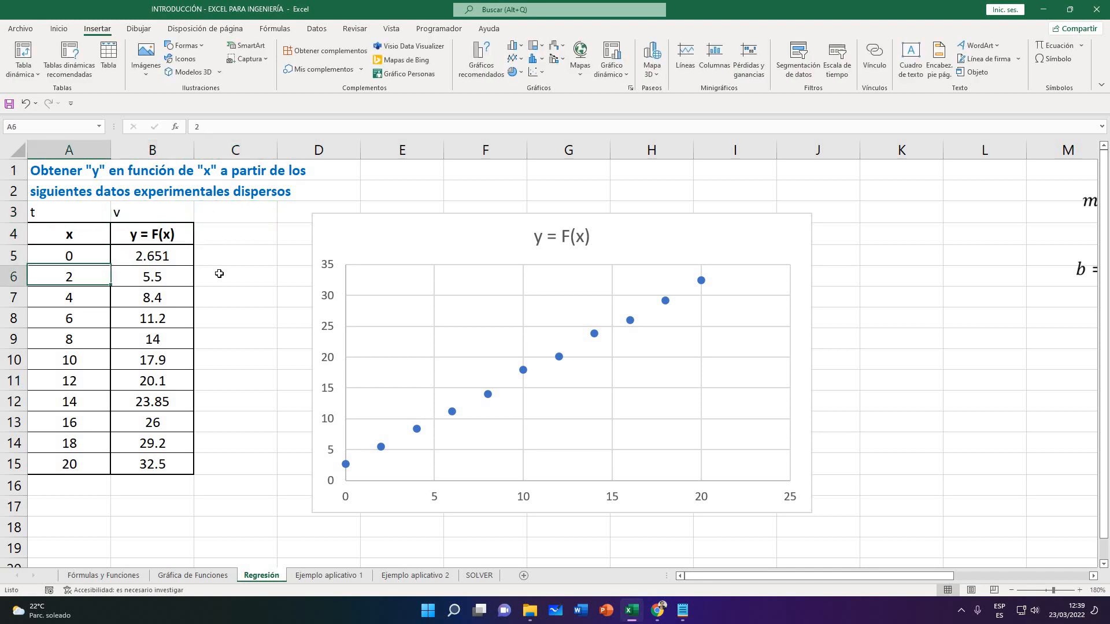
pyautogui.press('Up')
pyautogui.press('Up')
pyautogui.press('Up')
pyautogui.press('Up')
pyautogui.press('Up')
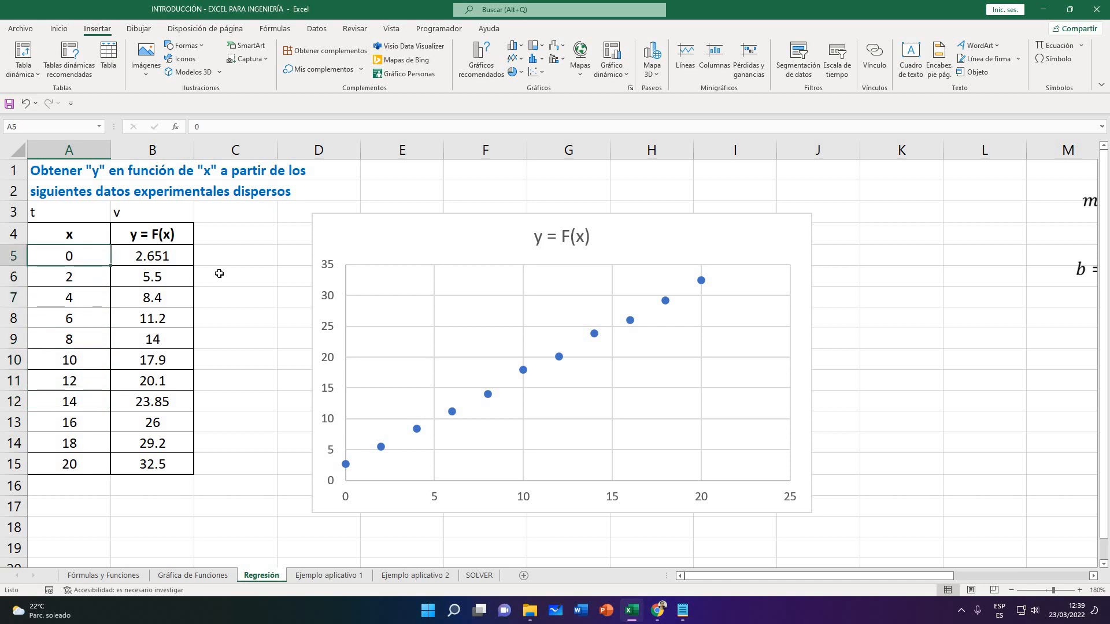
pyautogui.press('Down')
pyautogui.press('Down')
pyautogui.press('Down')
pyautogui.press('Down')
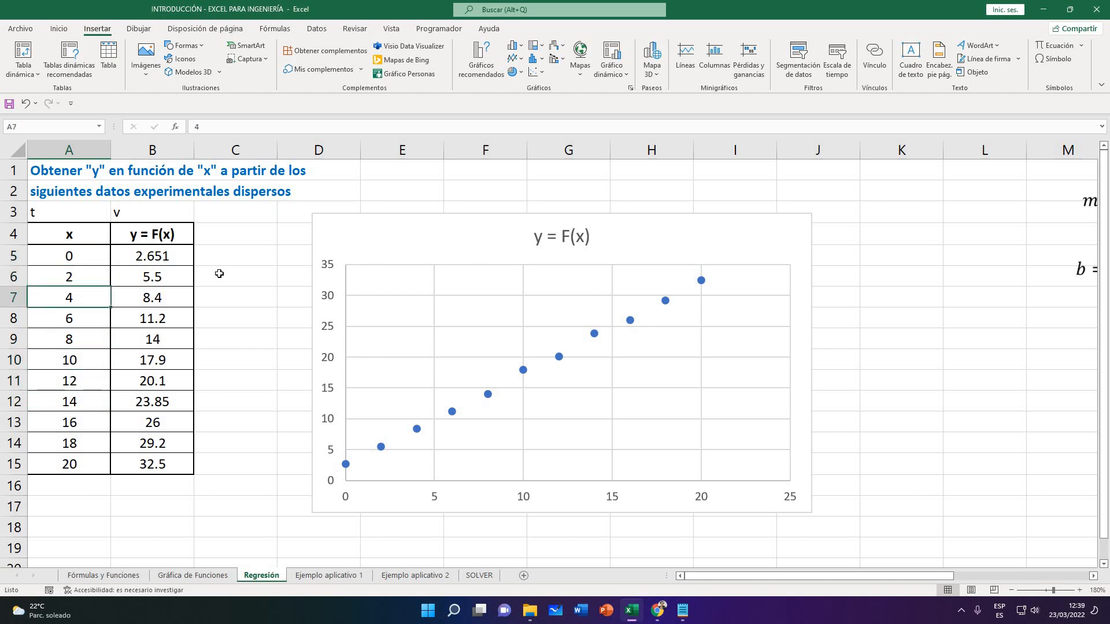
pyautogui.press('Down')
pyautogui.press('Down')
pyautogui.press('Down')
pyautogui.press('Down')
# Go through the y = F(x) values in B5:B15 as the velocity readings of the experiment
pyautogui.press('Right')
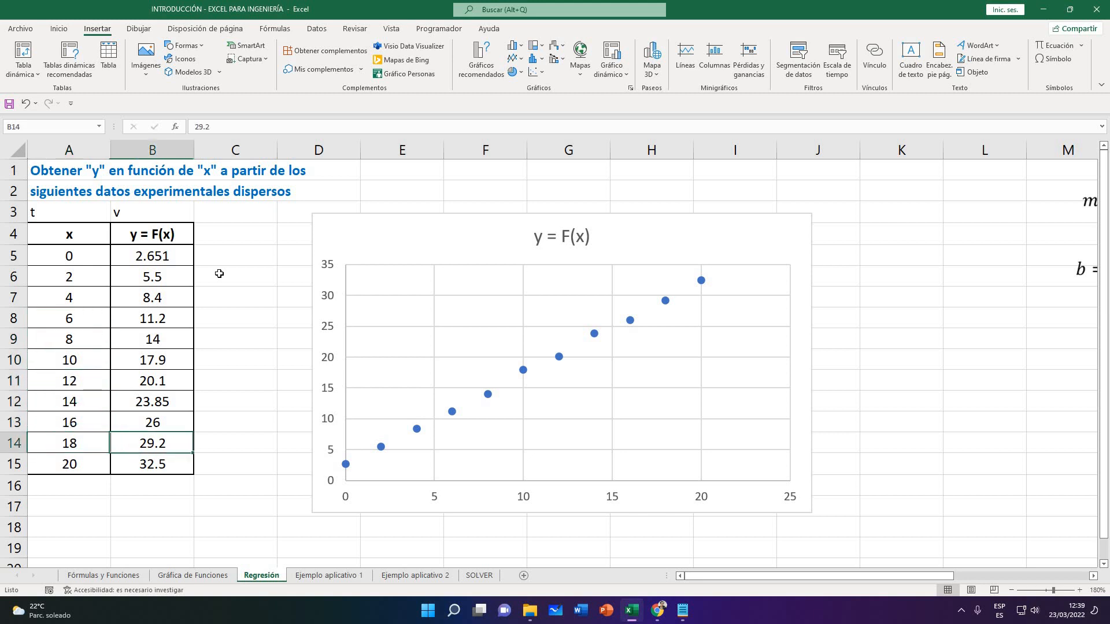
pyautogui.press('Up')
pyautogui.press('Up')
pyautogui.press('Up')
pyautogui.press('Up')
pyautogui.press('Up')
pyautogui.press('Up')
pyautogui.press('Up')
pyautogui.press('Up')
pyautogui.press('Up')
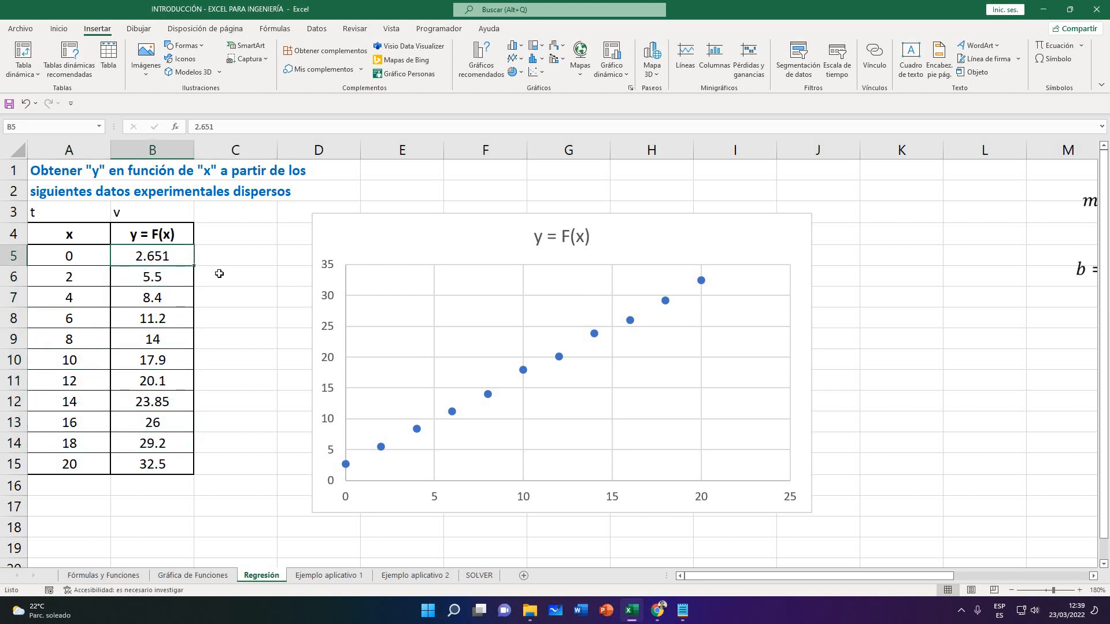
pyautogui.press('Down')
pyautogui.press('Down')
pyautogui.press('Down')
pyautogui.press('Down')
pyautogui.press('Down')
pyautogui.press('Down')
pyautogui.press('Down')
pyautogui.press('Down')
pyautogui.press('Down')
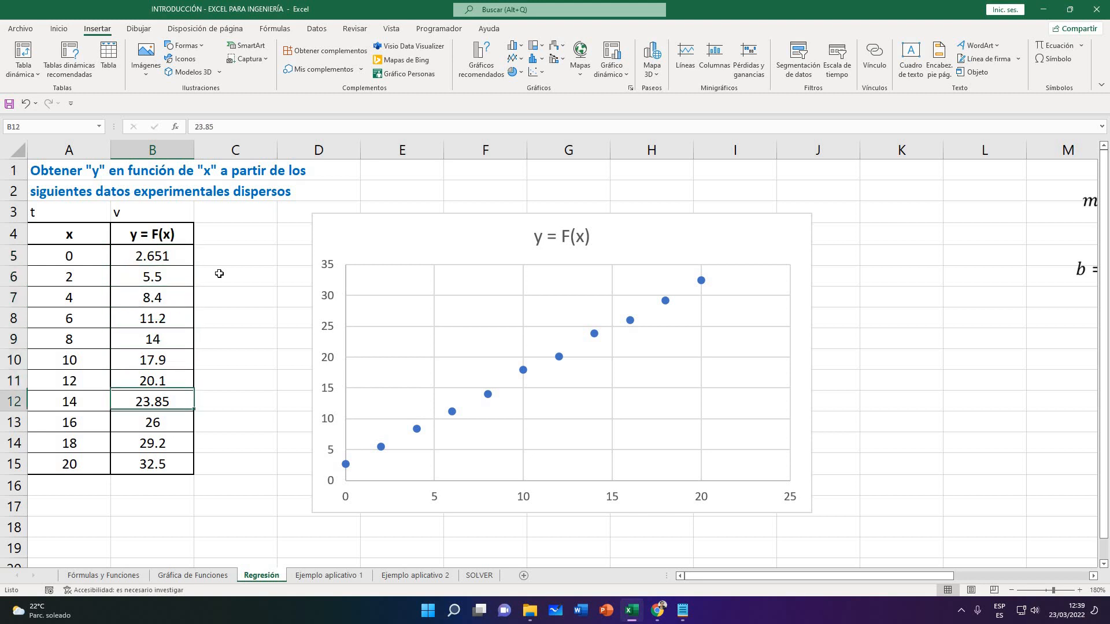
pyautogui.press('Up')
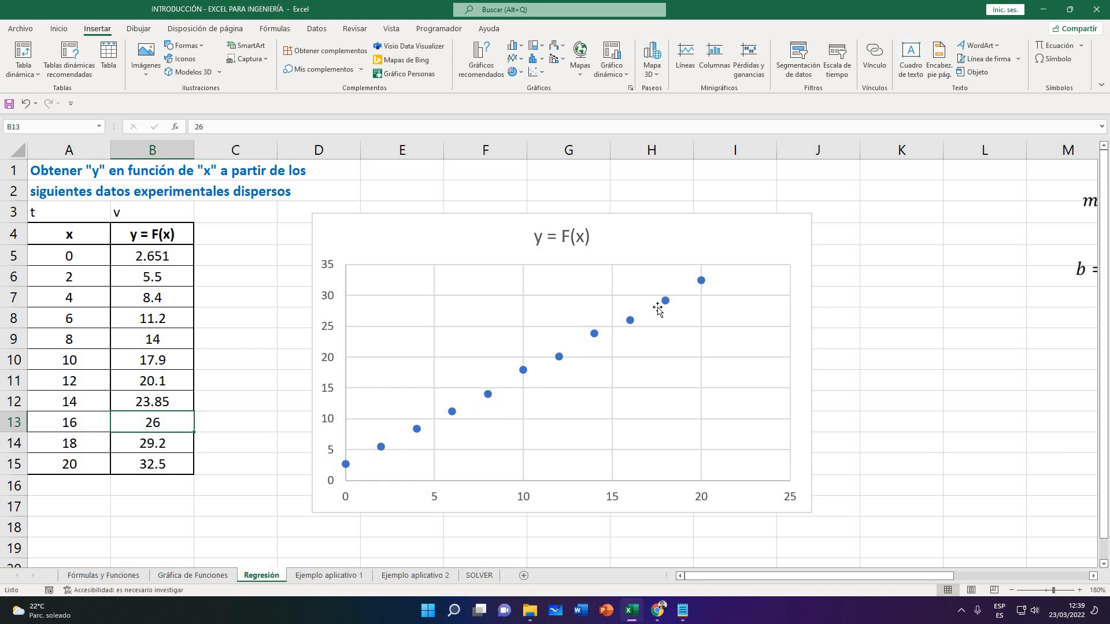
# Add a linear trendline to the y = F(x) scatter chart through its additional trendline options
pyautogui.moveTo(525, 378)
pyautogui.click(706, 249)
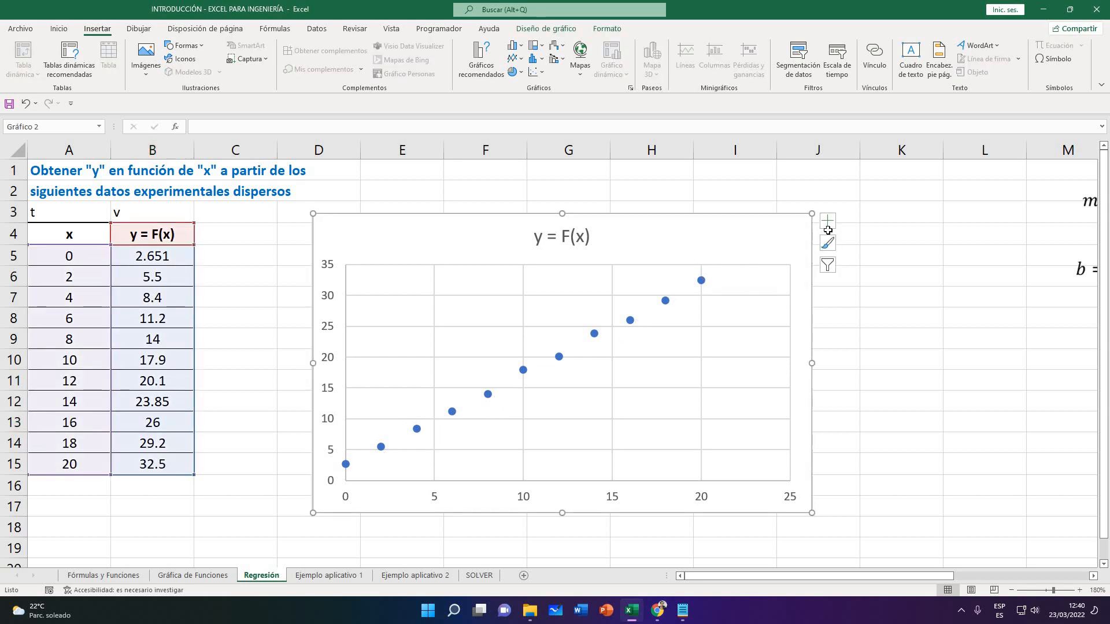
pyautogui.click(828, 224)
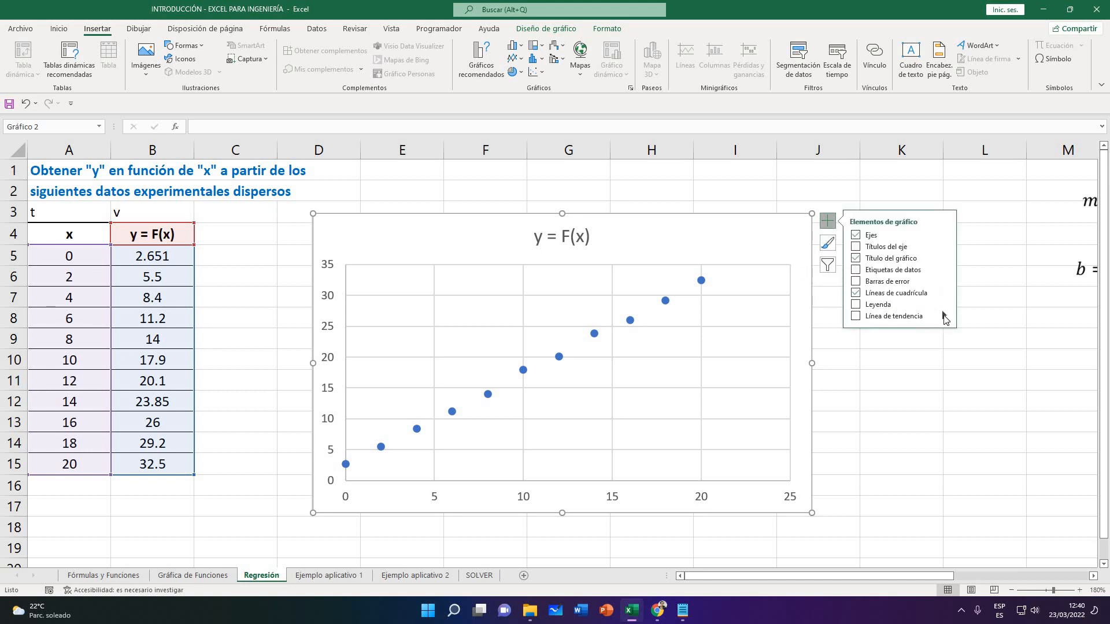
pyautogui.moveTo(949, 321)
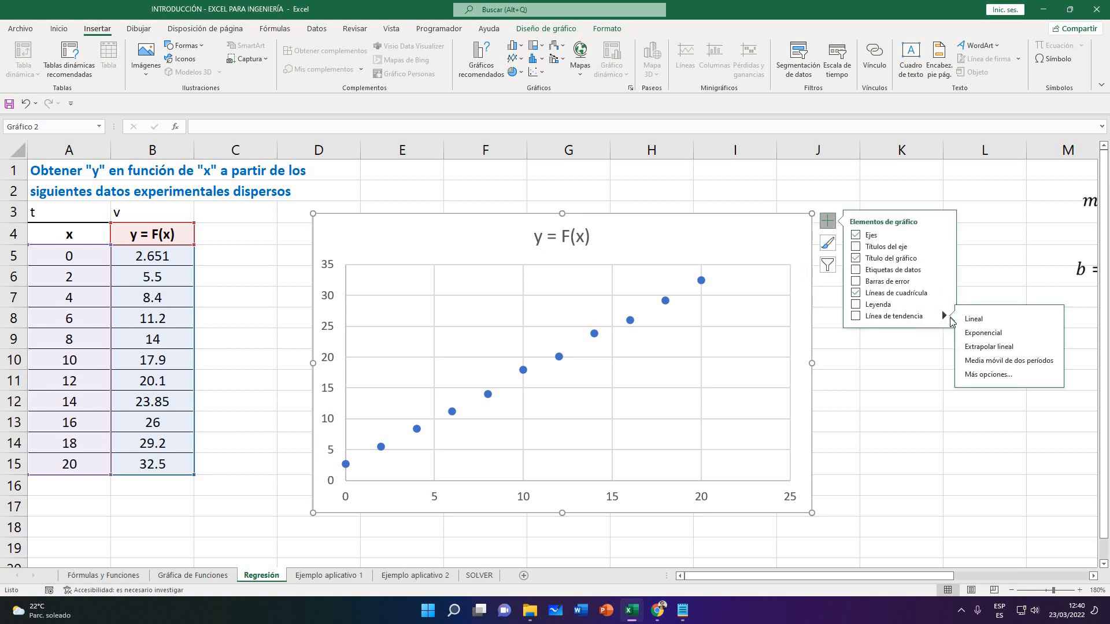
pyautogui.click(987, 375)
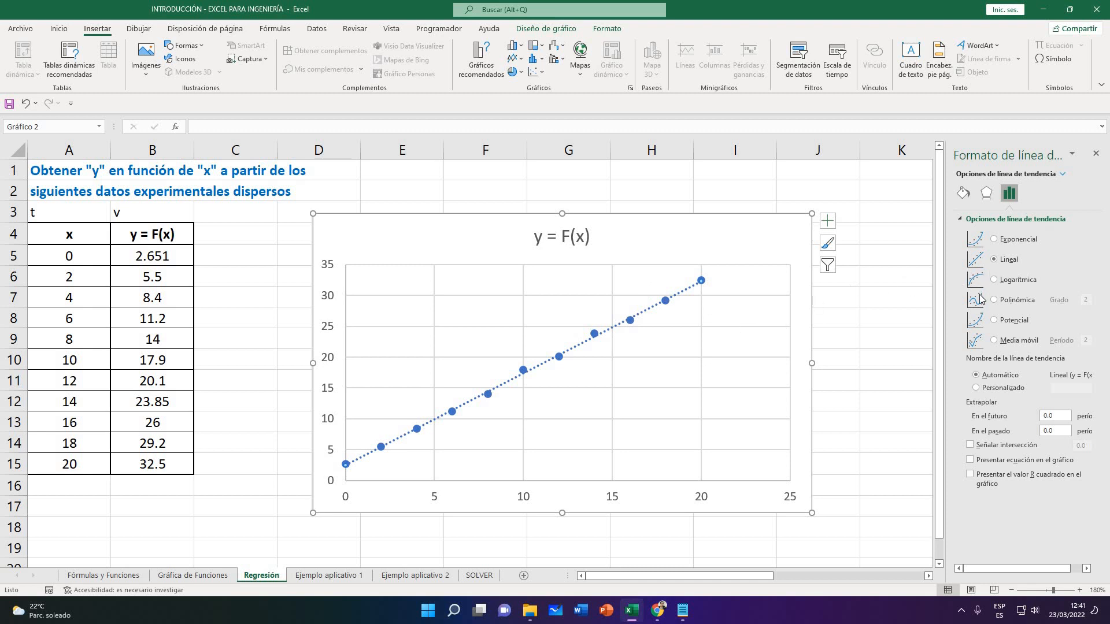
# Examine the trendline options of the y = F(x) chart, including the available regression types, and close the formatting pane
pyautogui.click(828, 223)
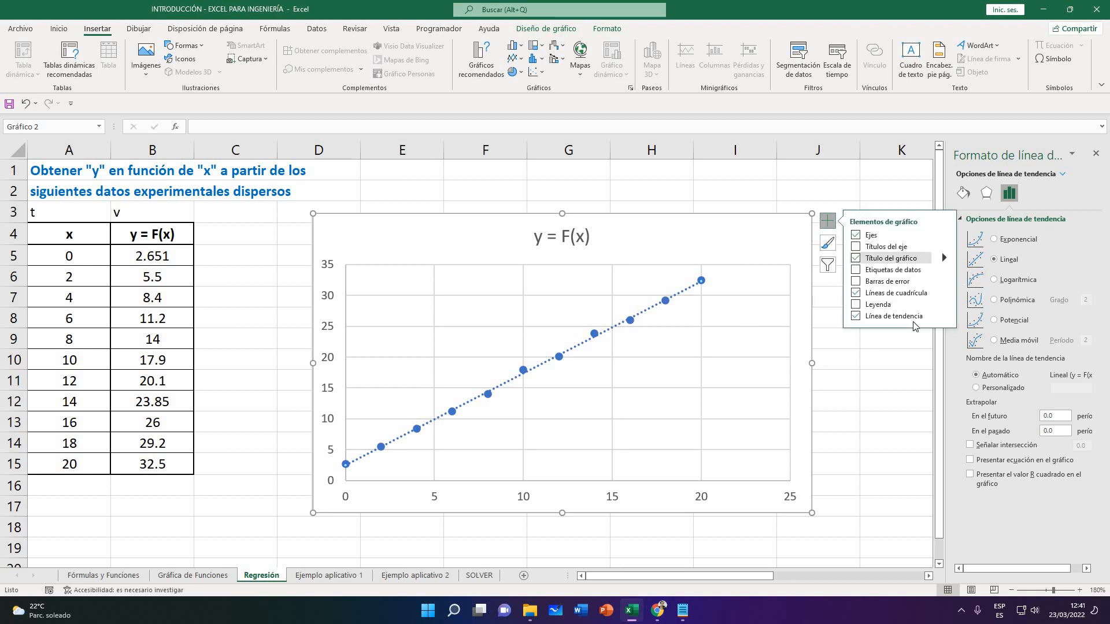
pyautogui.click(911, 380)
pyautogui.click(783, 248)
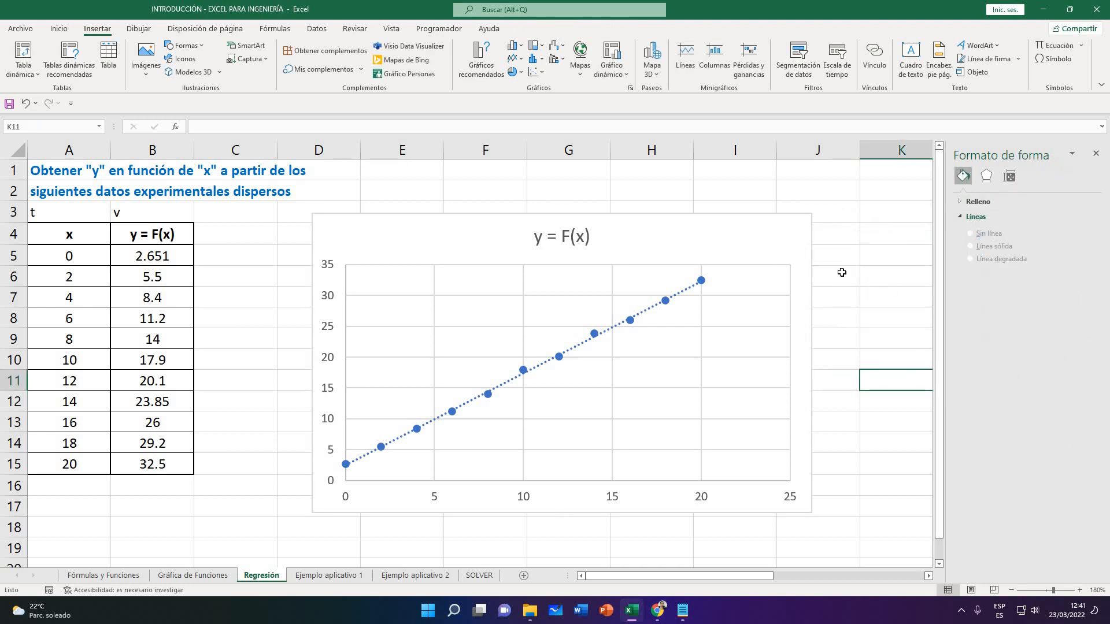
pyautogui.click(827, 221)
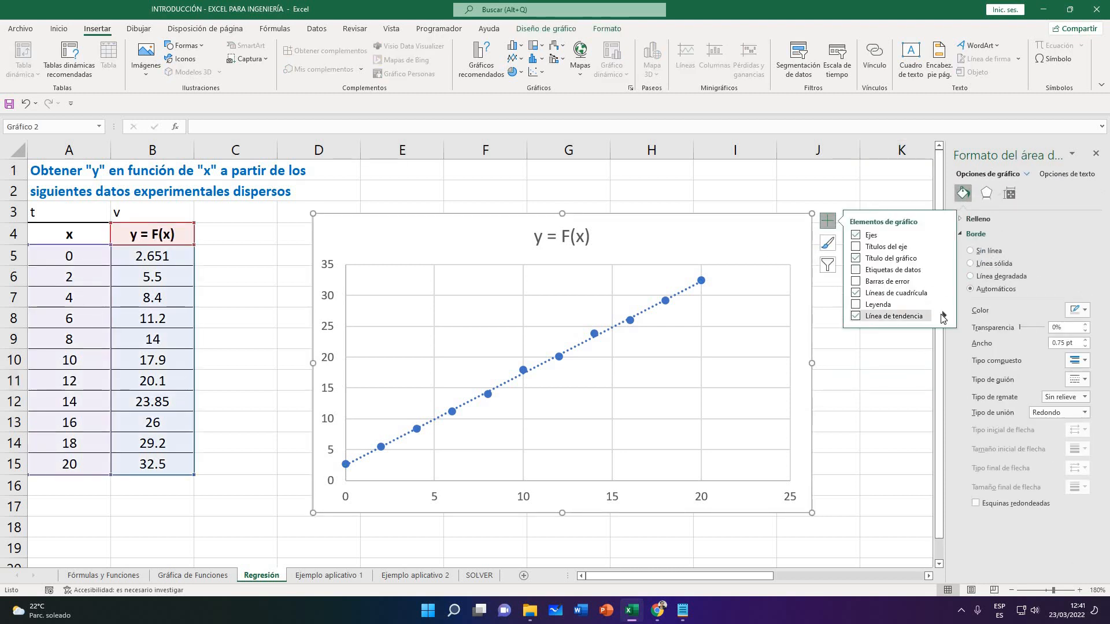
pyautogui.moveTo(944, 318)
pyautogui.click(983, 375)
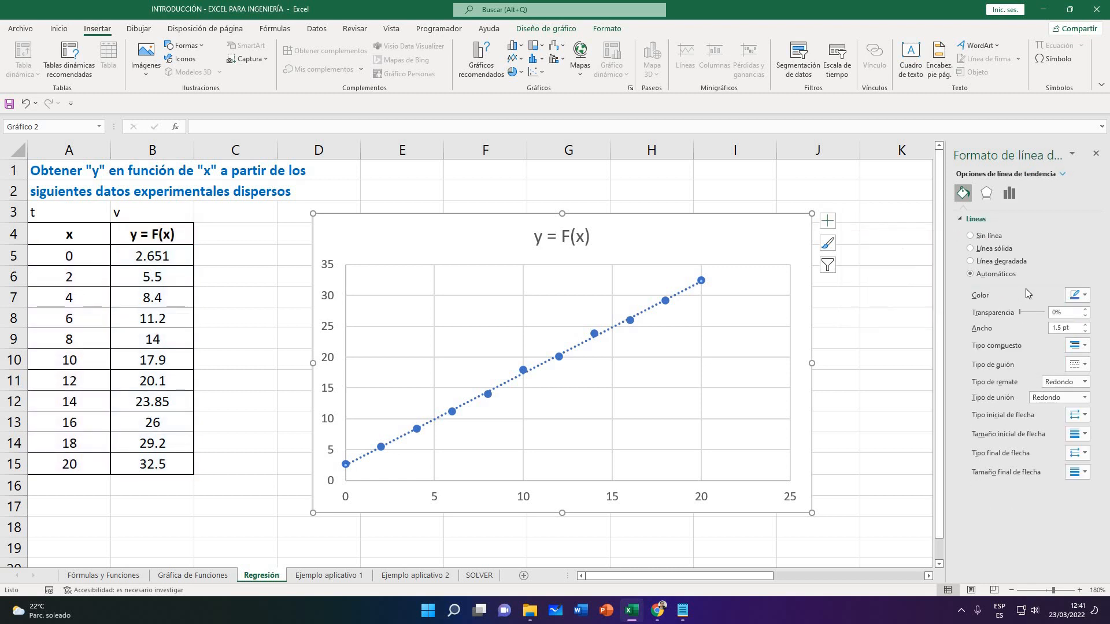
pyautogui.click(1009, 193)
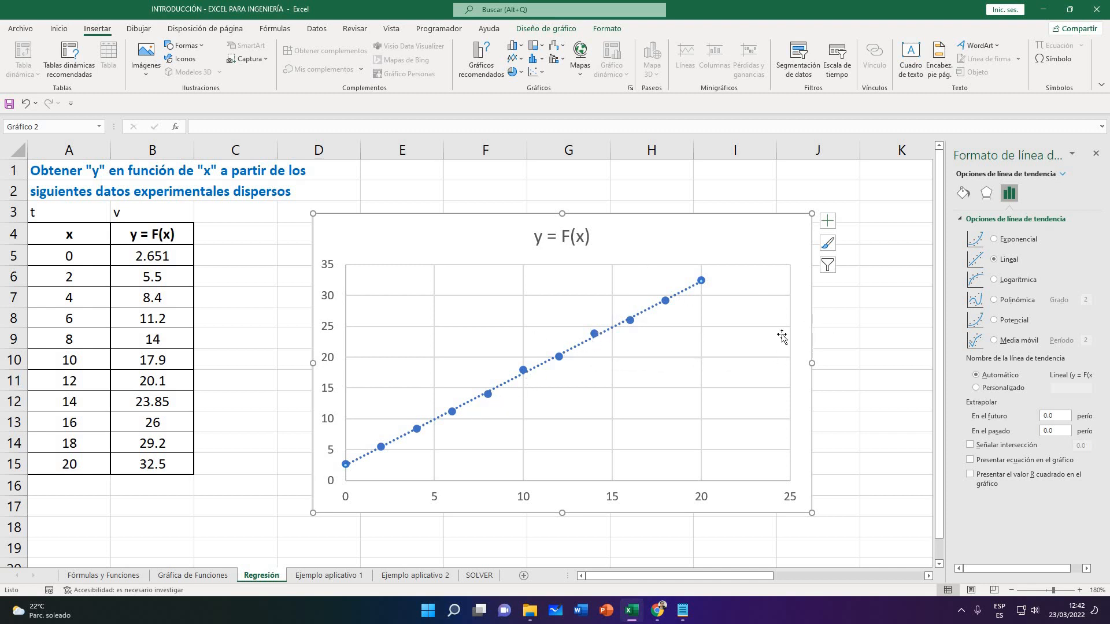
pyautogui.click(821, 318)
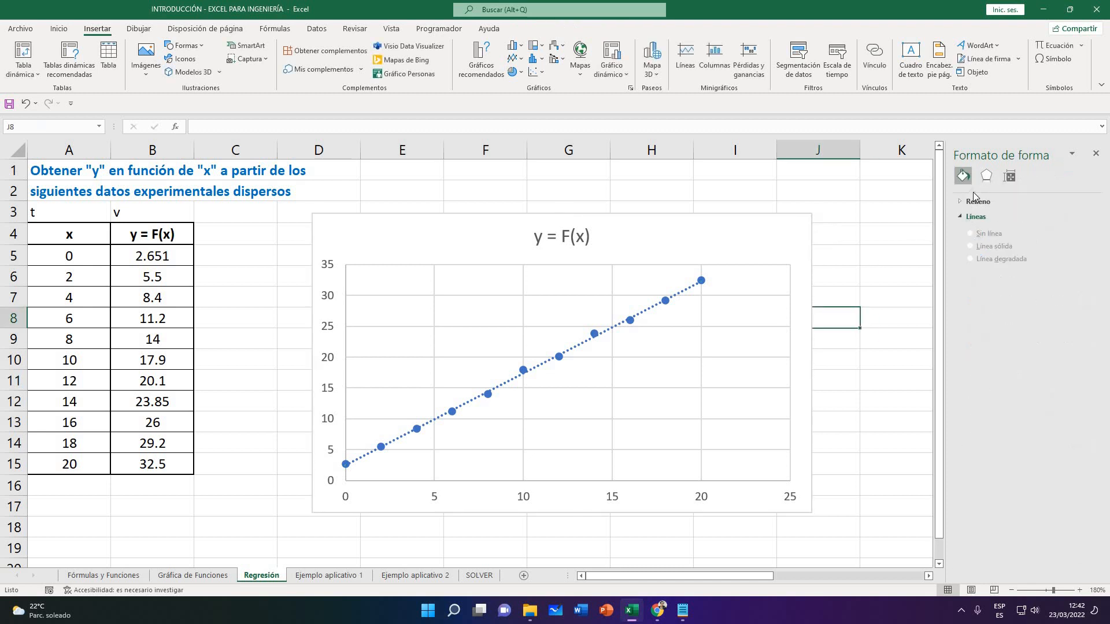
pyautogui.click(1095, 153)
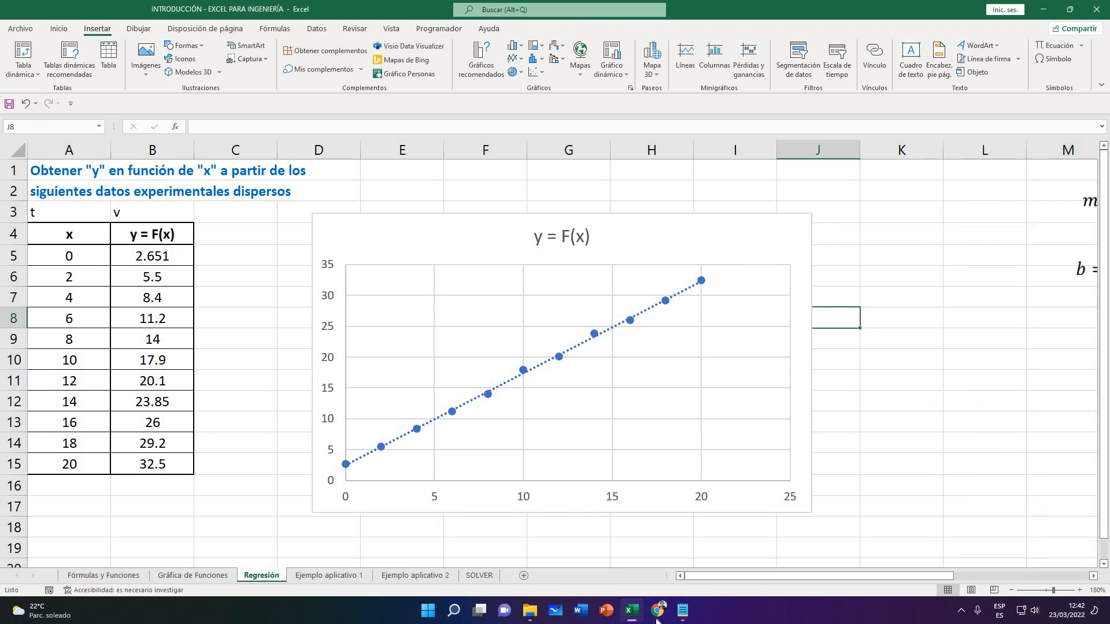
# Switch to the Google Meet call in Chrome and read the participants' answers in the chat
pyautogui.click(590, 549)
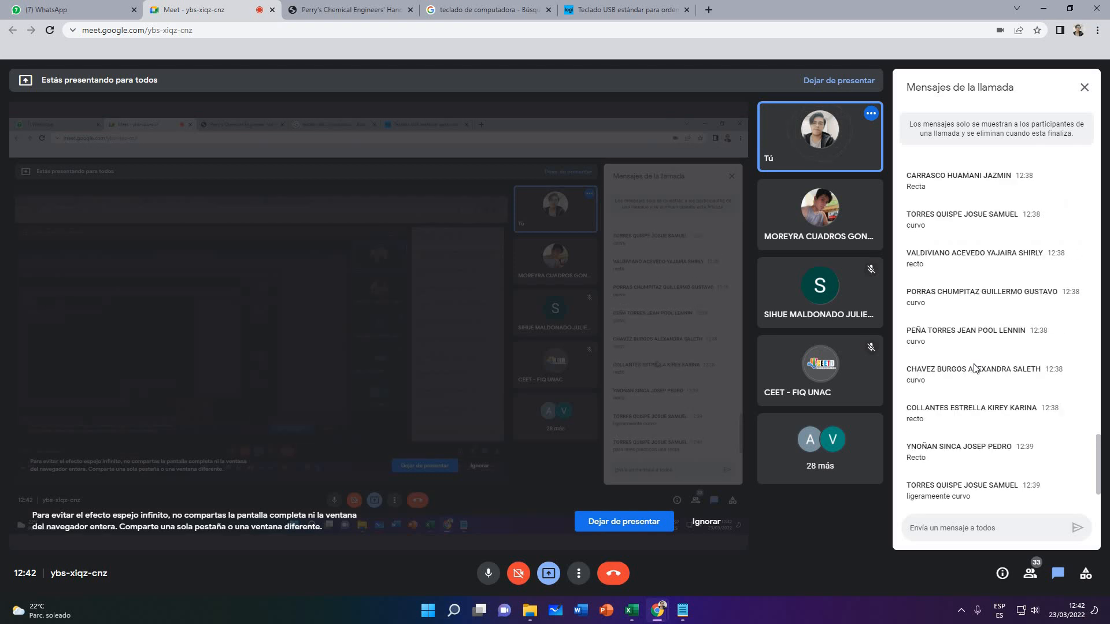
pyautogui.scroll(2, 986, 372)
pyautogui.scroll(-1, 998, 365)
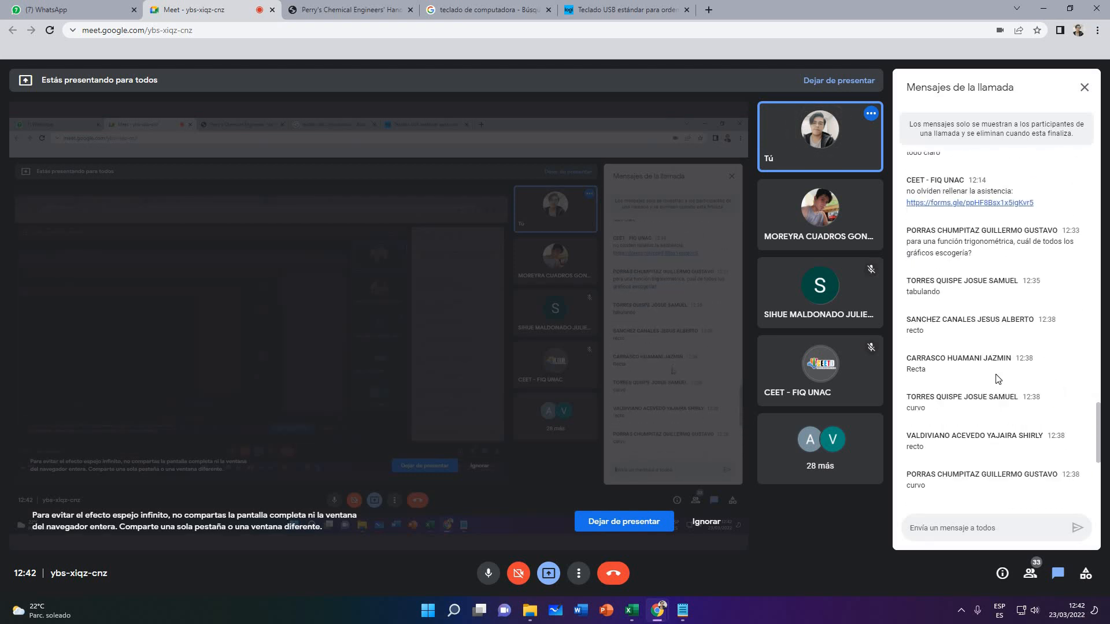
pyautogui.scroll(-1, 1000, 363)
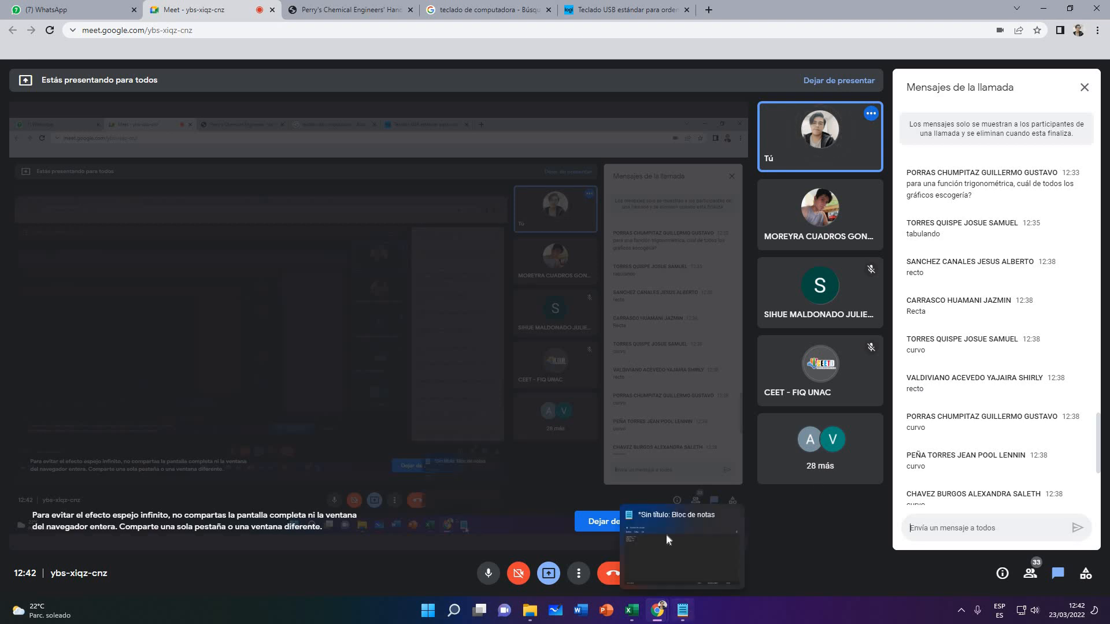
# In the Notepad participation list, add the second surname to the first entry and add a new participant with two asterisks, based on the chat
pyautogui.click(683, 610)
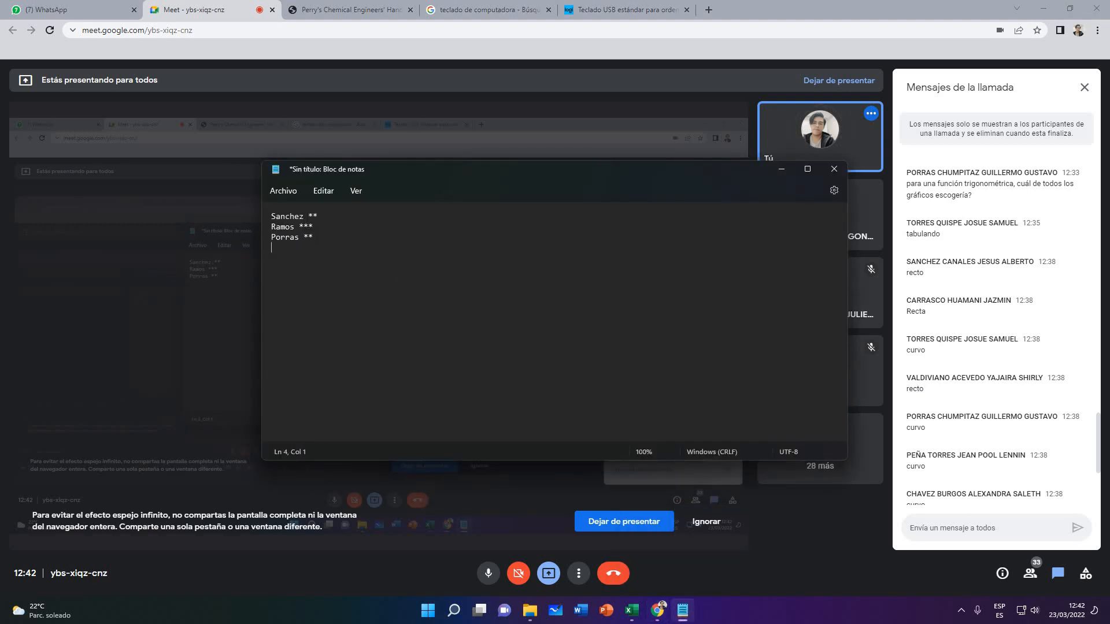
pyautogui.scroll(5, 978, 290)
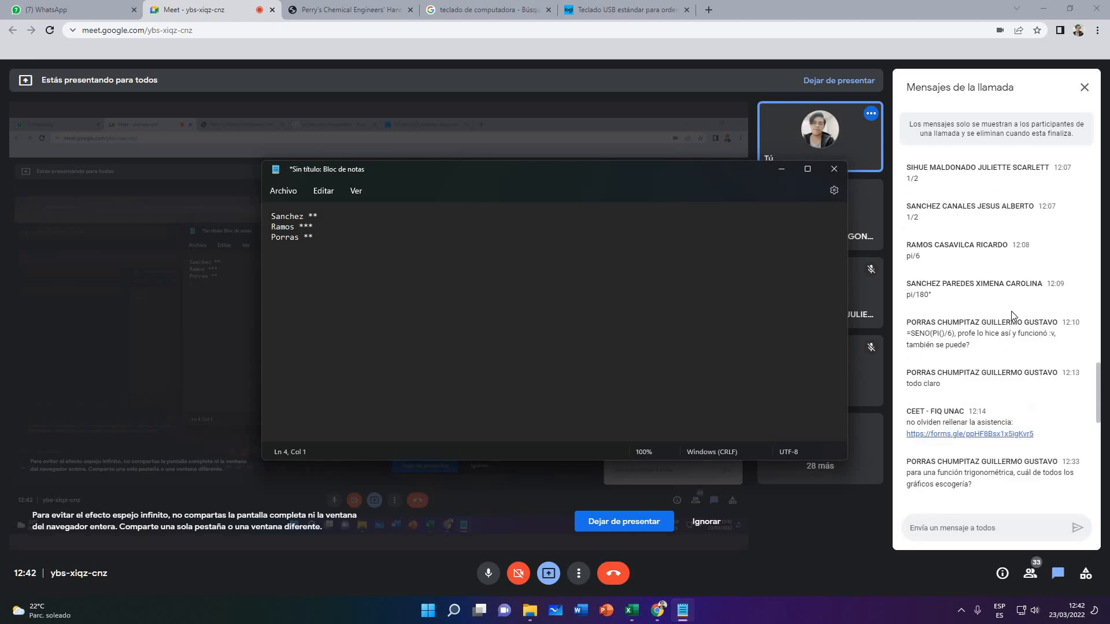
pyautogui.scroll(-3, 1012, 314)
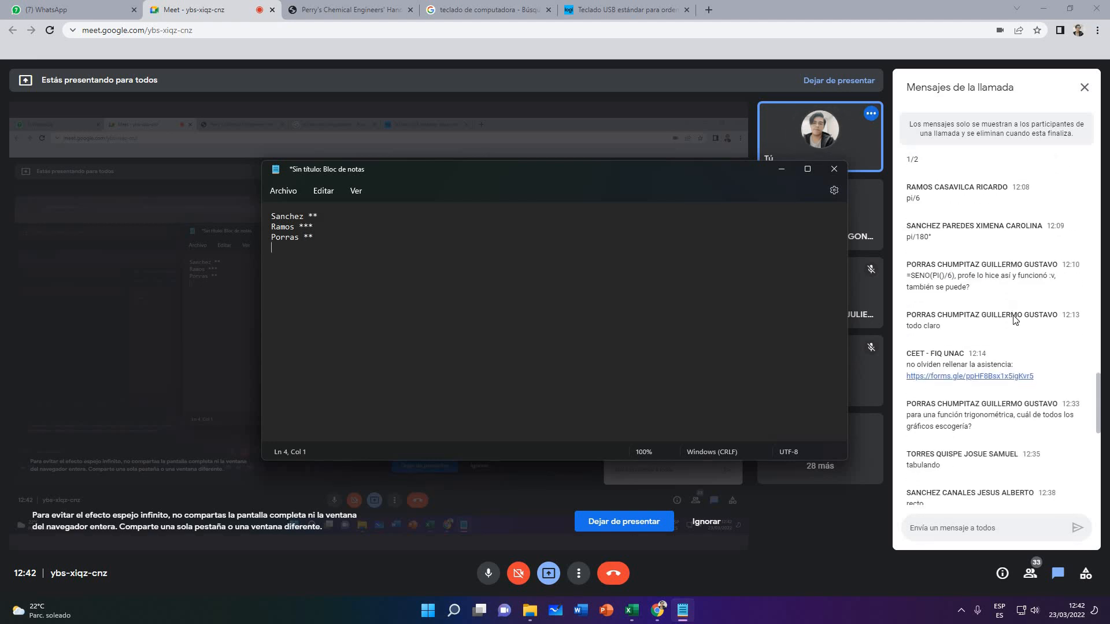
pyautogui.scroll(1, 1015, 320)
pyautogui.scroll(5, 1015, 320)
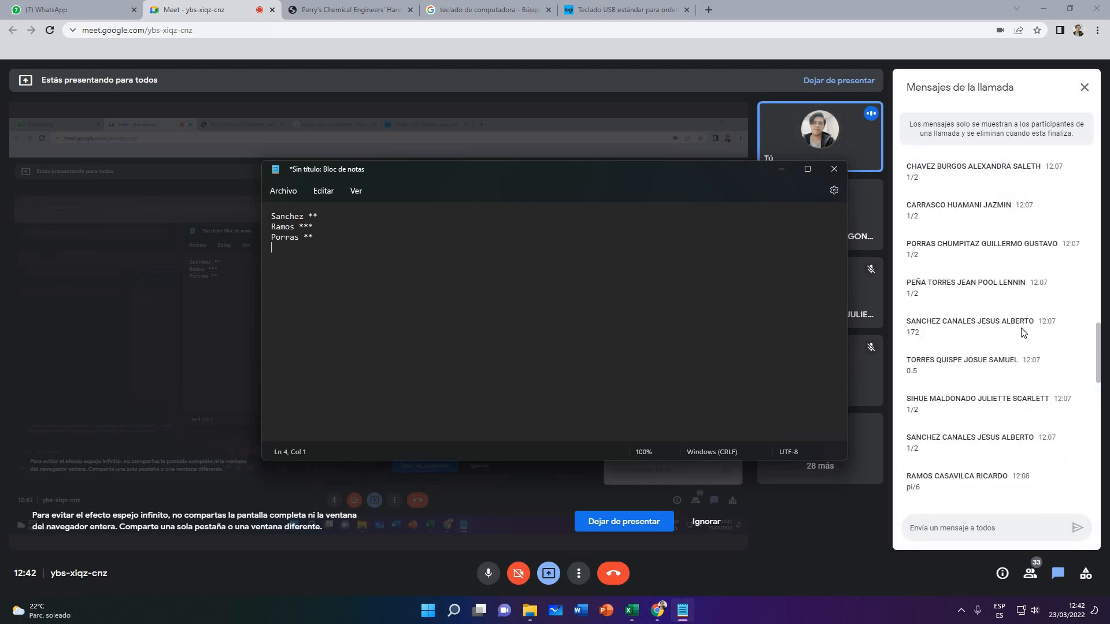
pyautogui.scroll(5, 1022, 332)
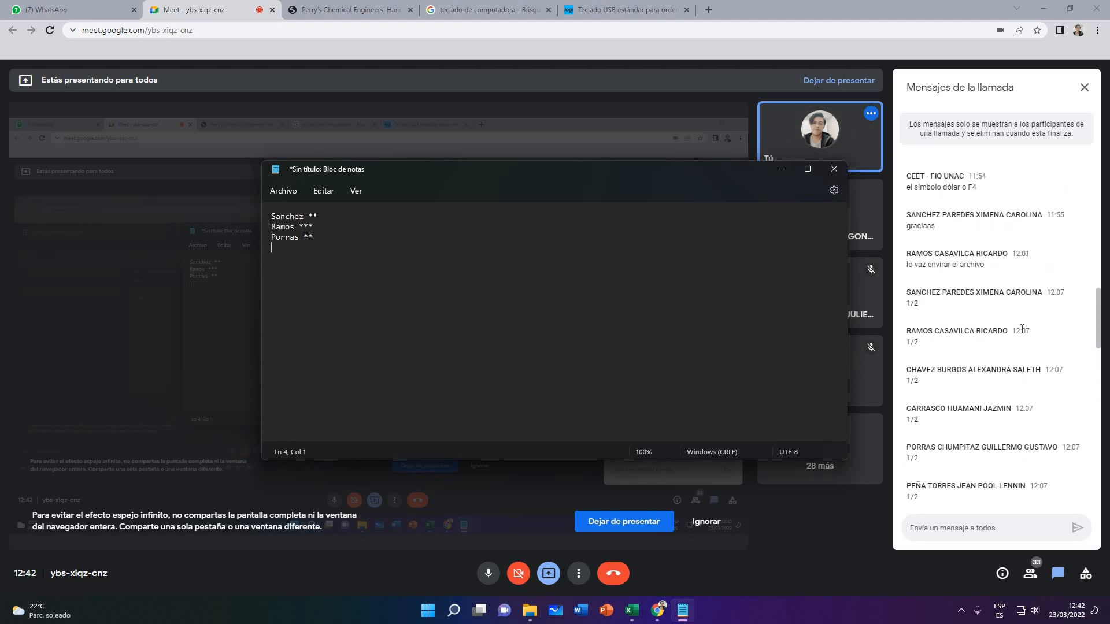
pyautogui.click(309, 216)
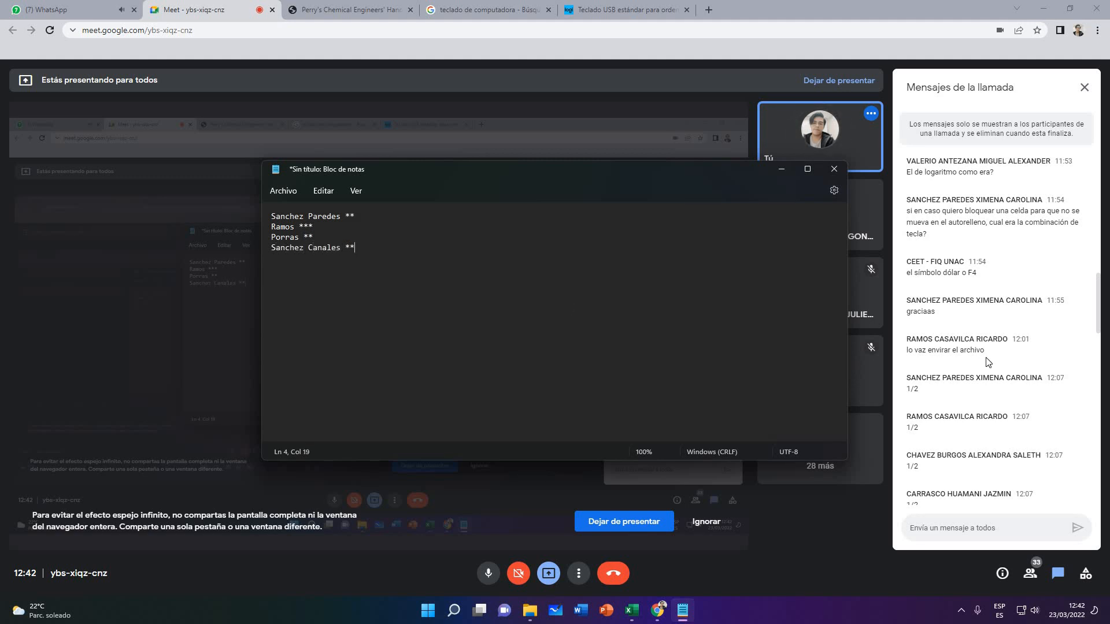
# Check the latest chat answers, add another participant with one asterisk to the Notepad list, and minimize it
pyautogui.scroll(-6, 991, 364)
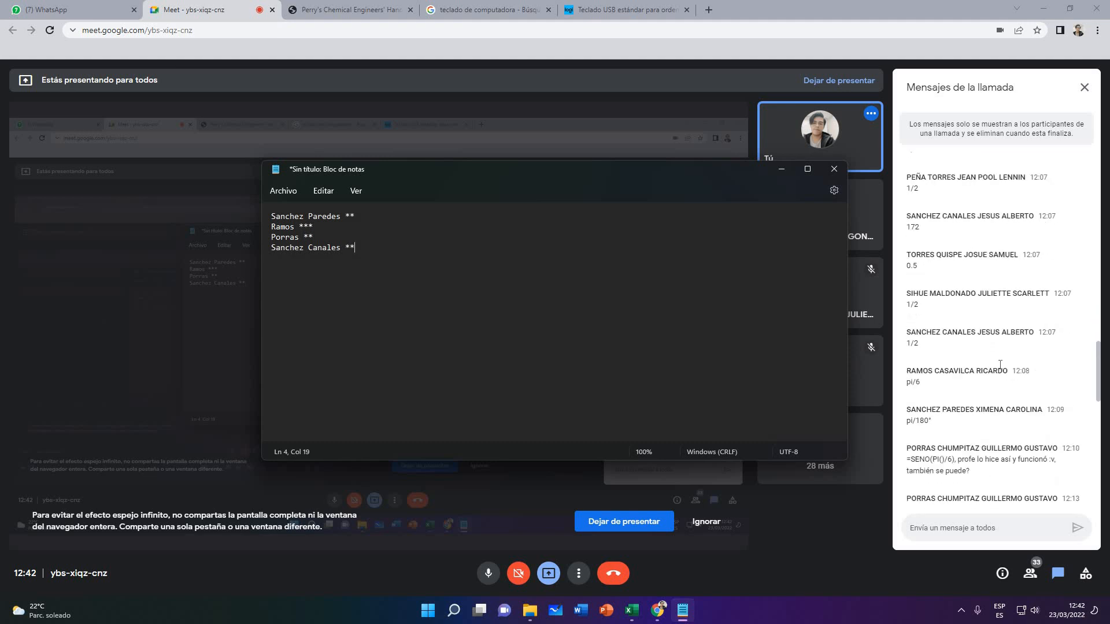
pyautogui.scroll(-10, 1000, 364)
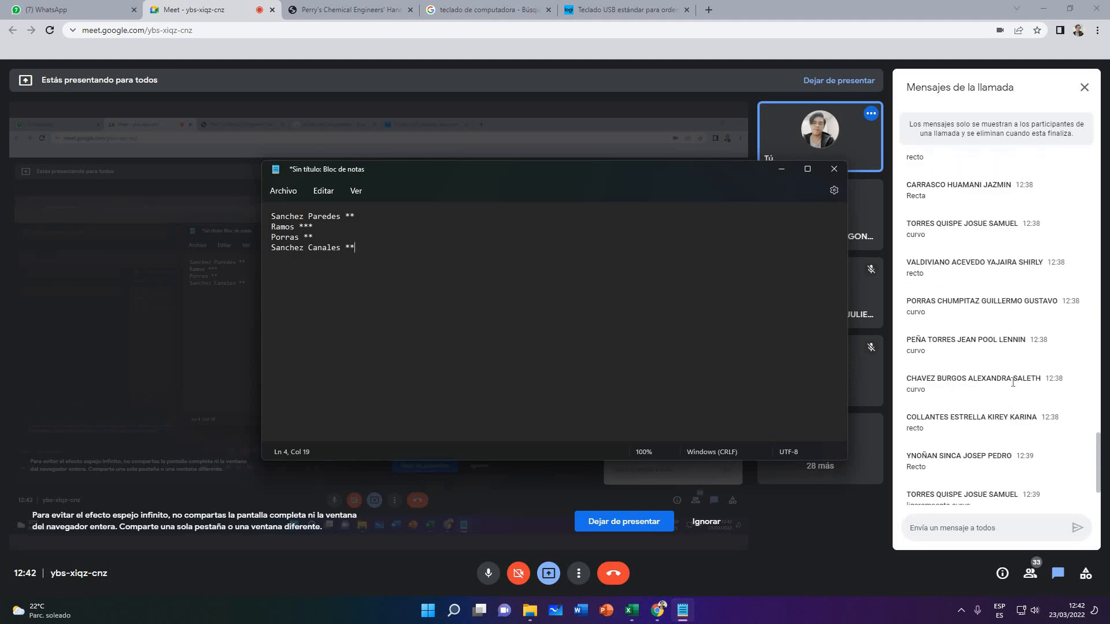
pyautogui.scroll(-1, 1013, 385)
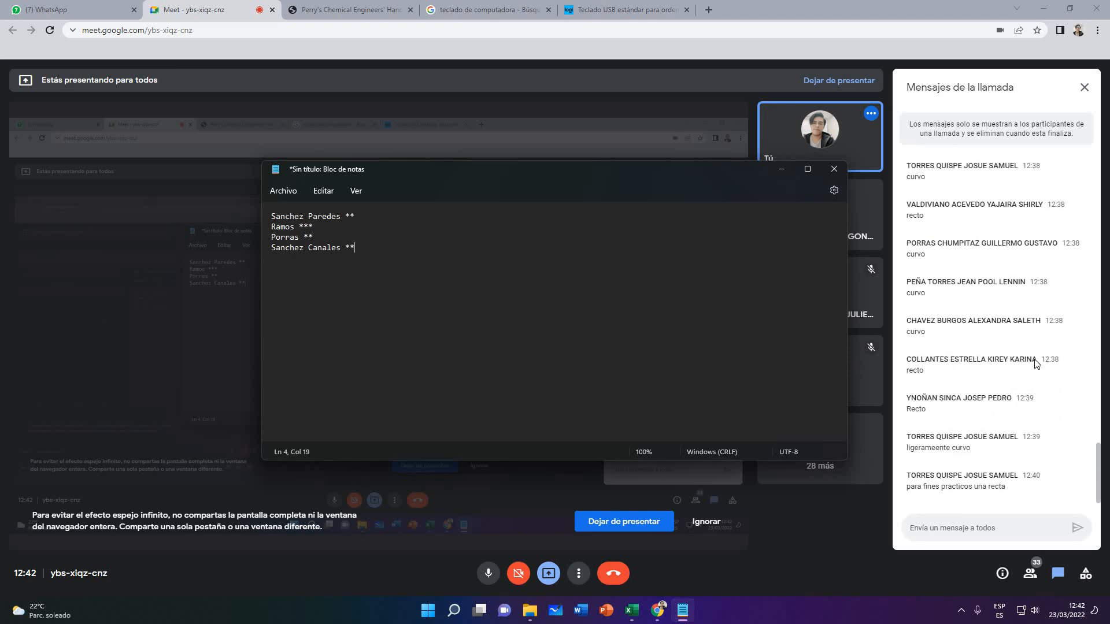
pyautogui.scroll(3, 1018, 347)
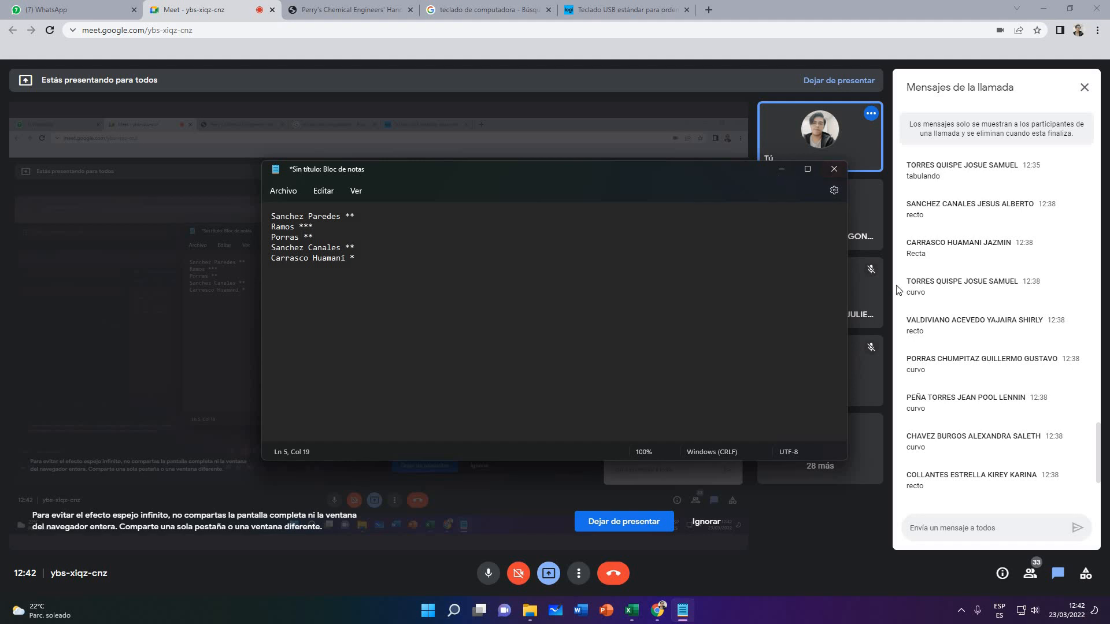
pyautogui.click(781, 169)
# Highlight the "ligerameente curvo" answer among the latest messages in the Meet chat
pyautogui.scroll(-3, 983, 405)
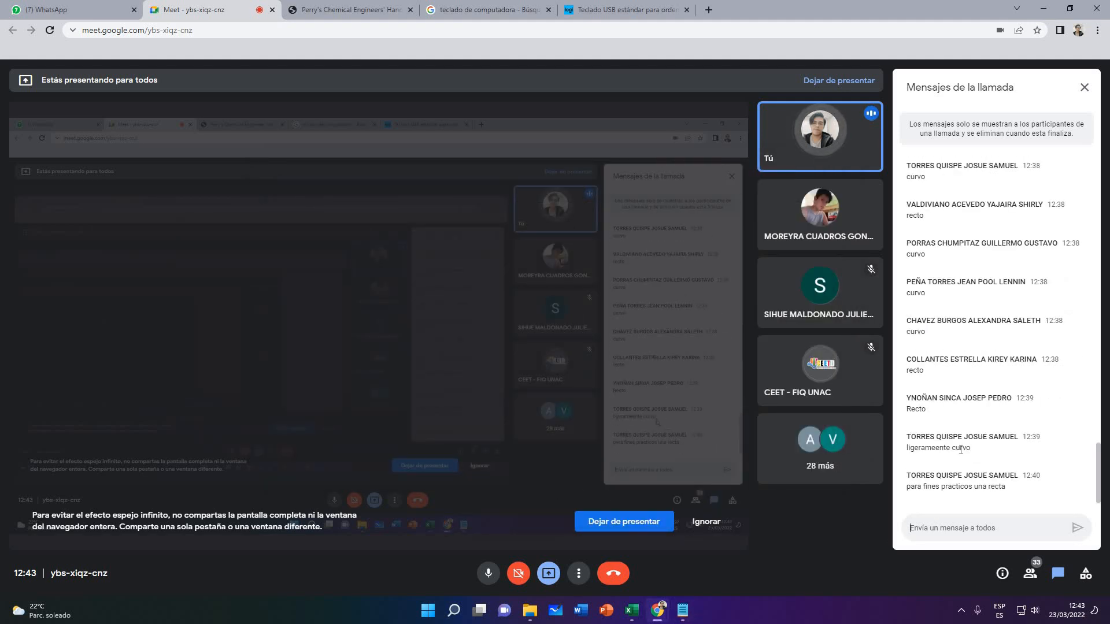
pyautogui.moveTo(971, 449); pyautogui.dragTo(905, 451)
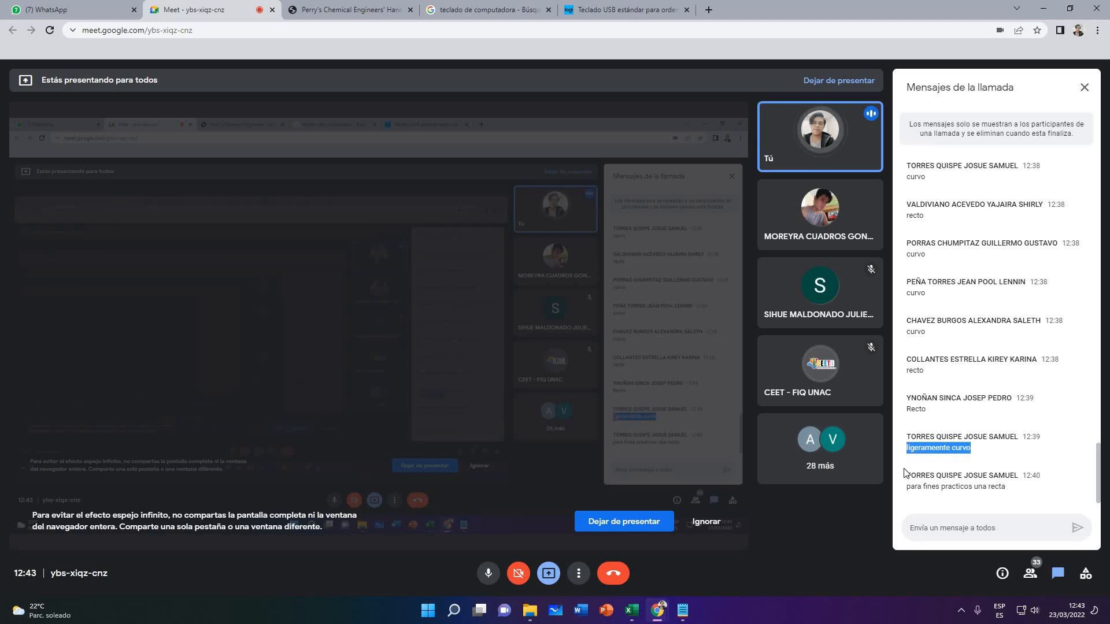
pyautogui.click(906, 472)
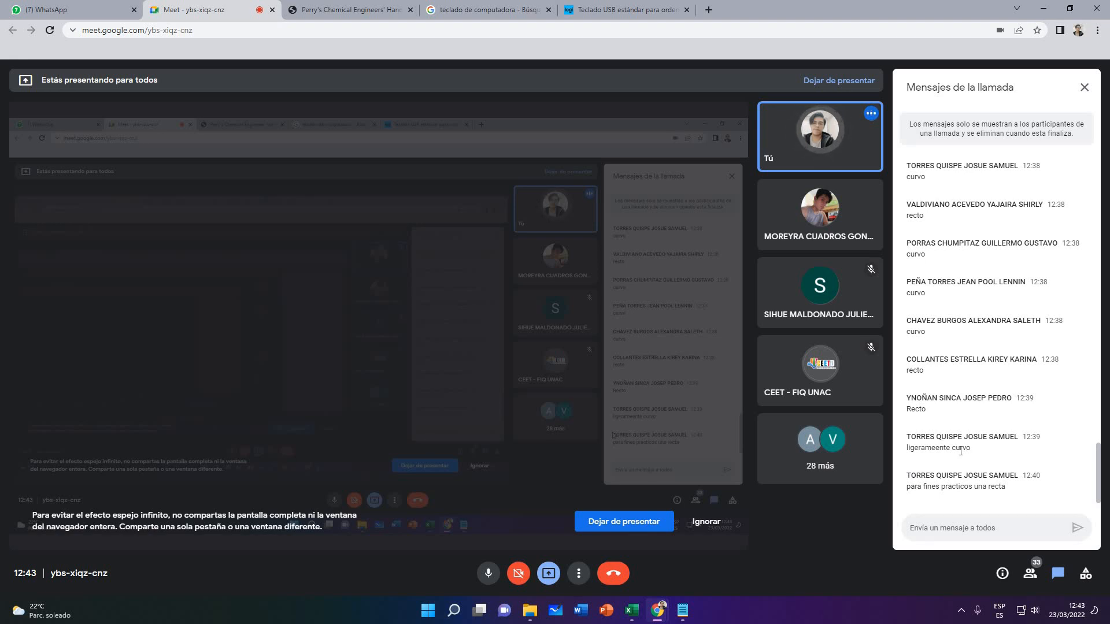
pyautogui.tripleClick(911, 454)
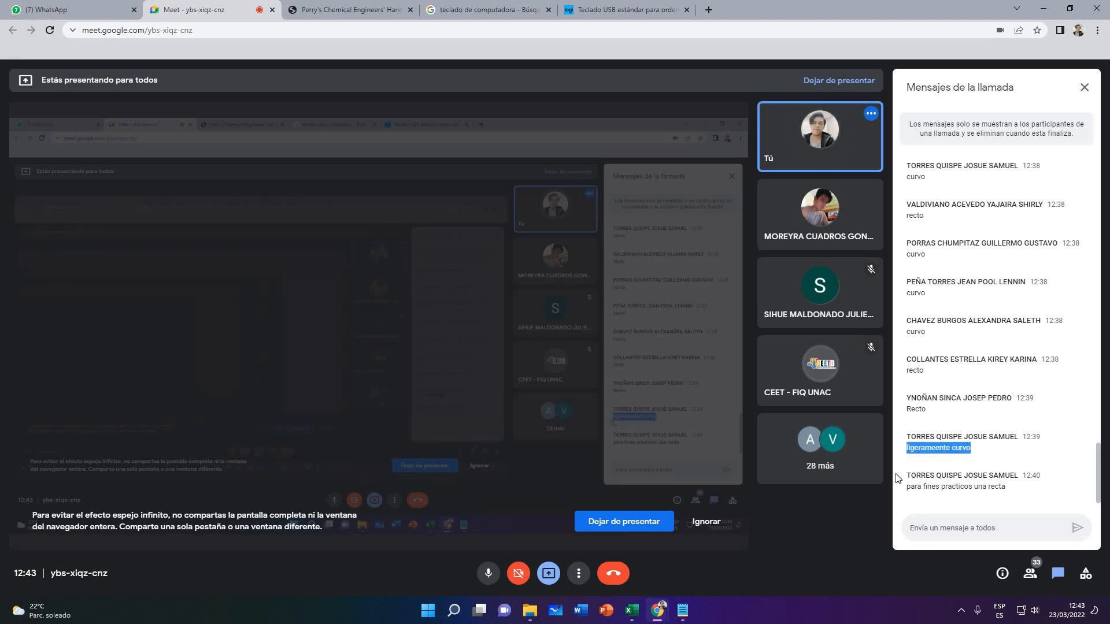
pyautogui.click(900, 492)
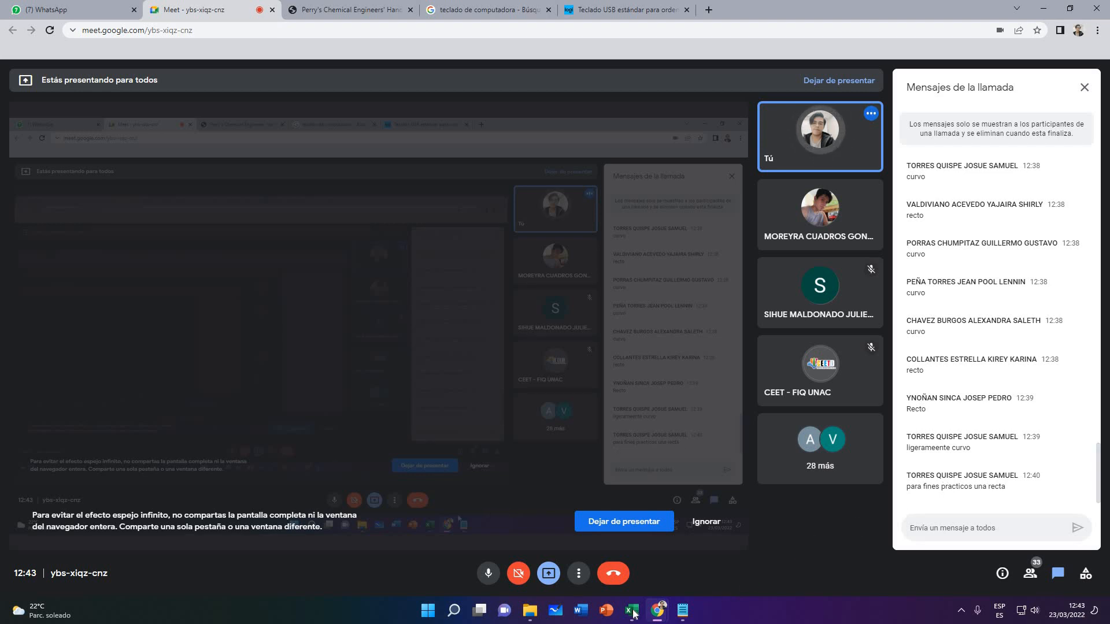
# Add the author of the "ligerameente curvo" answer to the Notepad list with two asterisks, and minimize it
pyautogui.moveTo(632, 612)
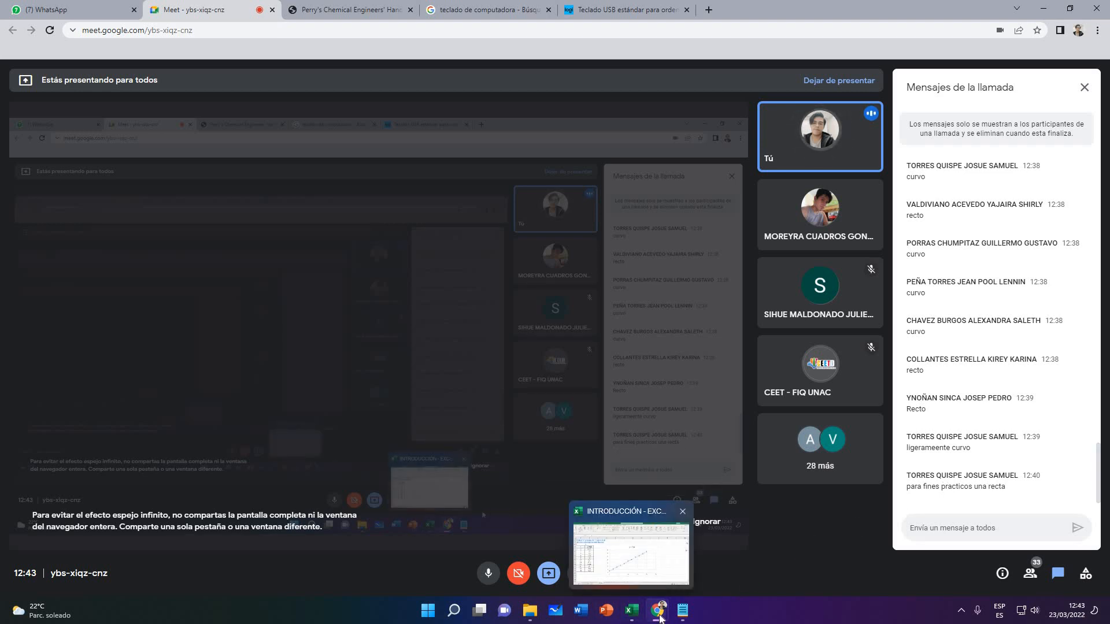
pyautogui.click(682, 610)
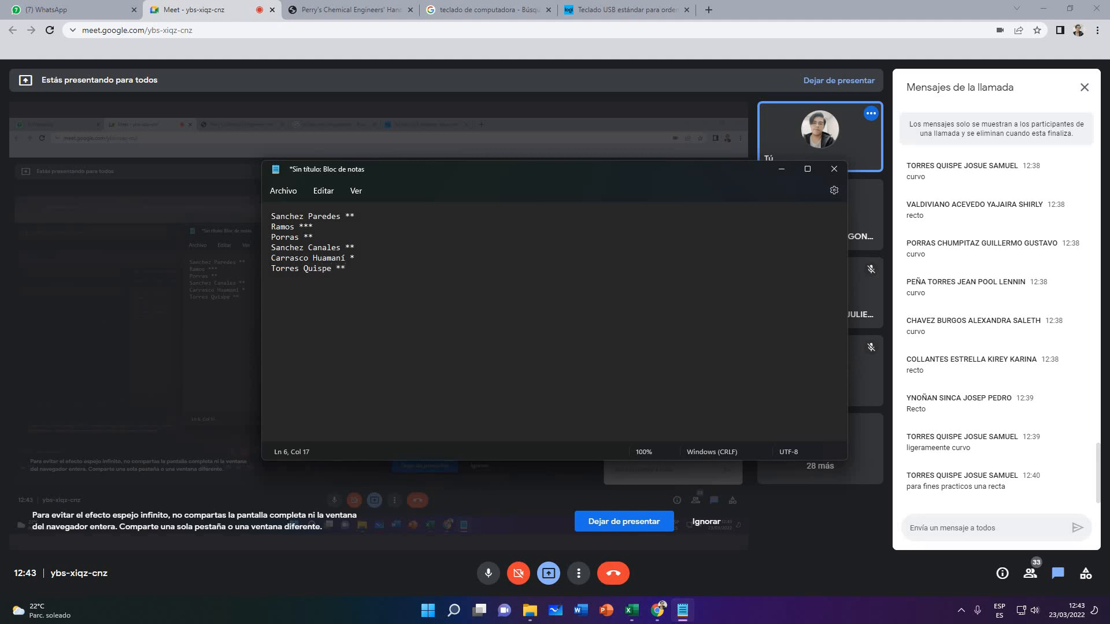
pyautogui.click(781, 170)
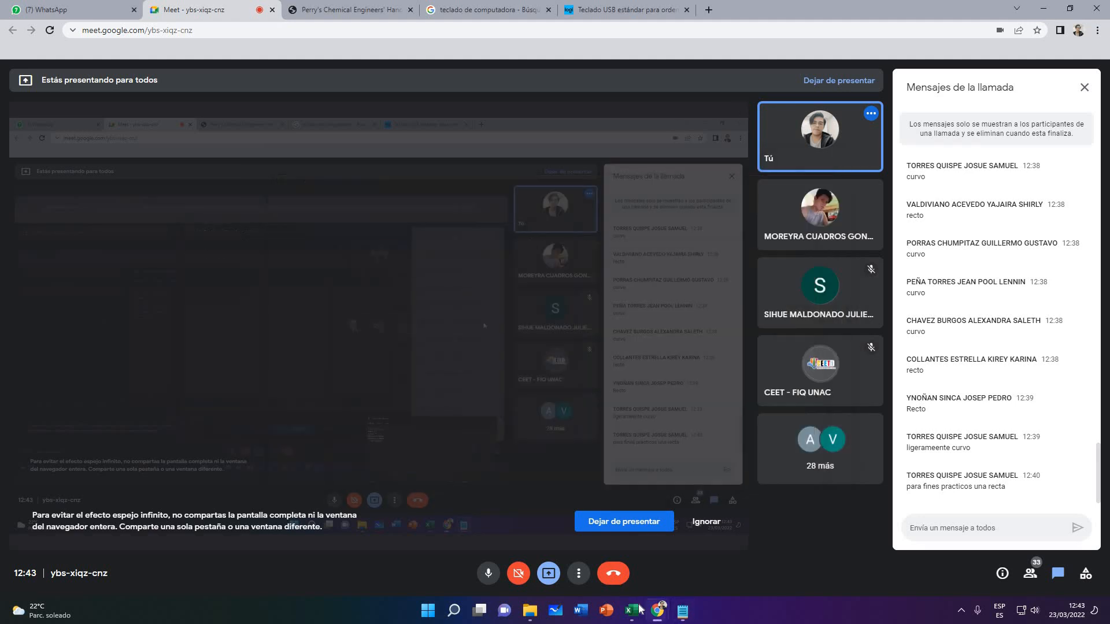
# Switch back to the Excel workbook with the Regresión sheet and its y = F(x) chart
pyautogui.click(632, 610)
pyautogui.click(960, 443)
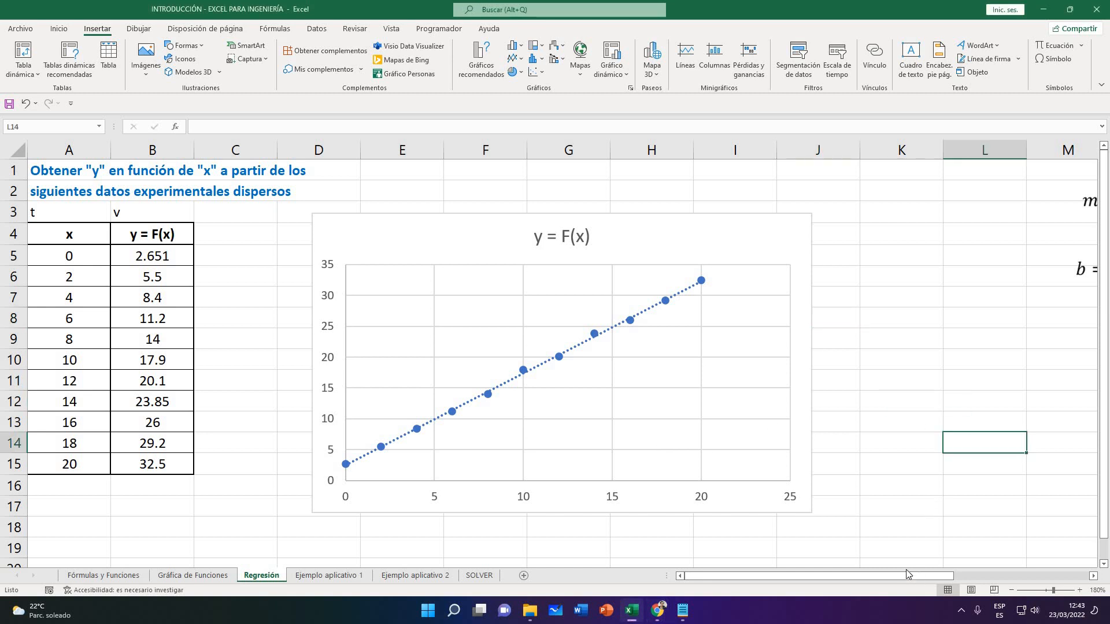
pyautogui.click(214, 446)
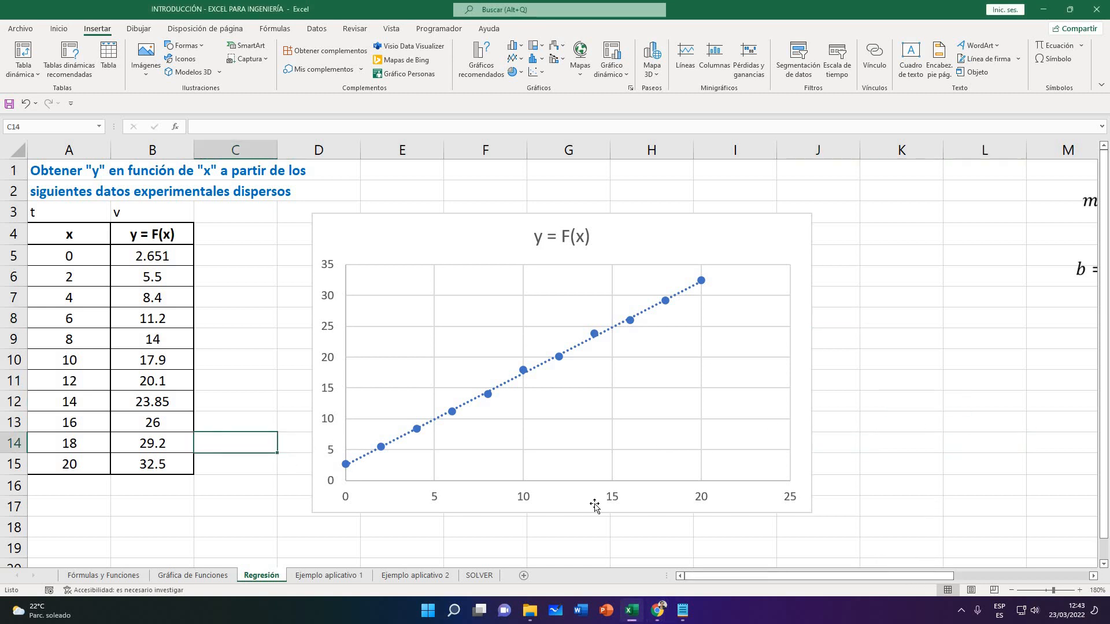
pyautogui.click(476, 536)
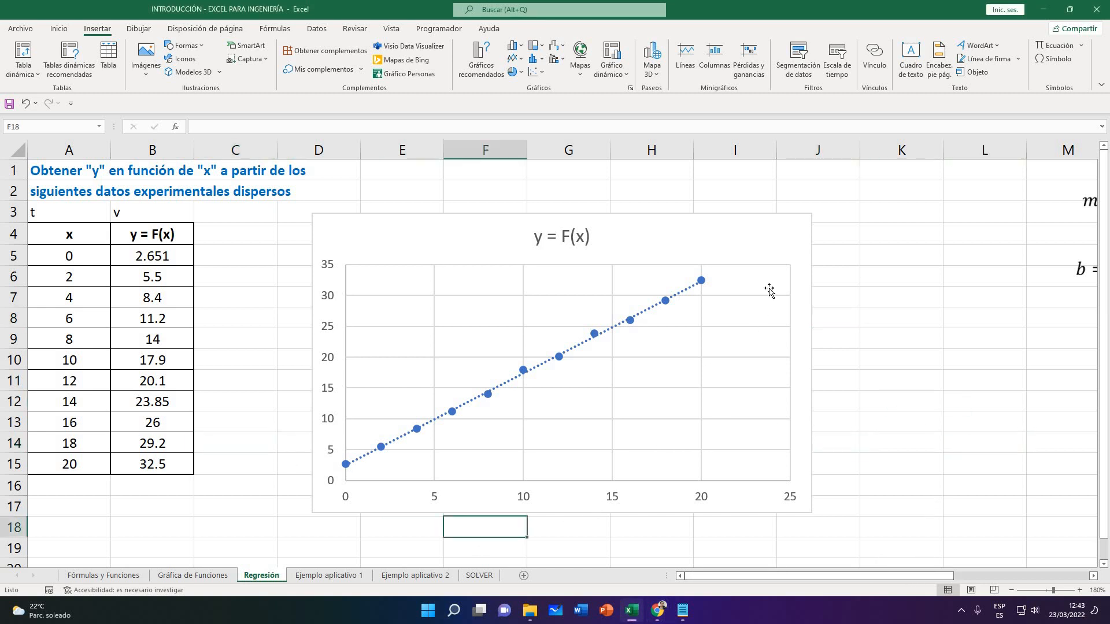
pyautogui.click(735, 289)
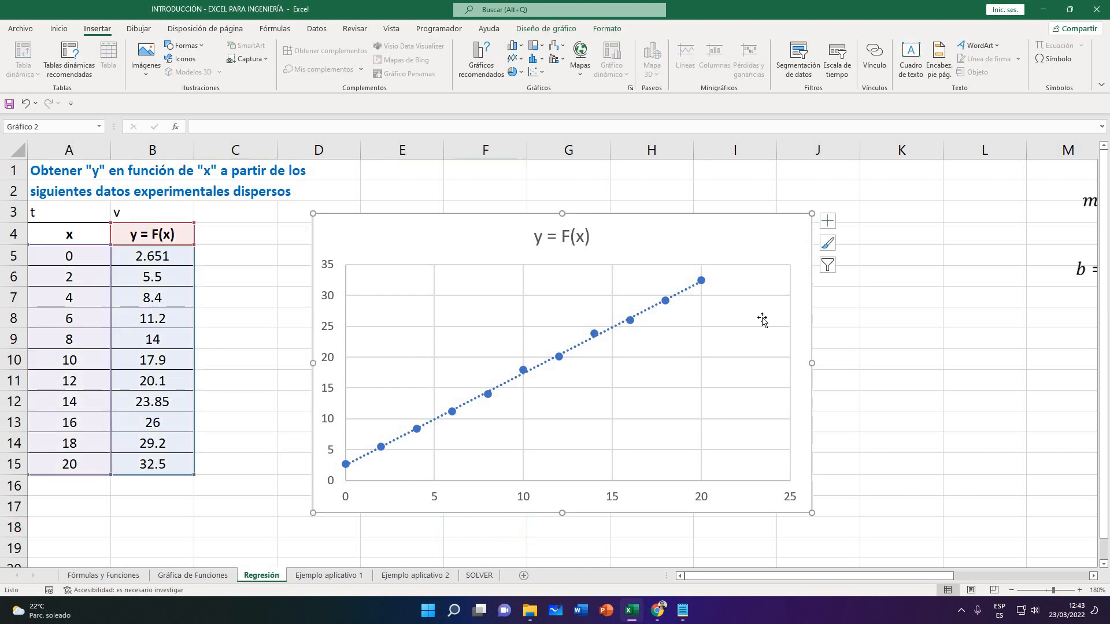
pyautogui.click(878, 335)
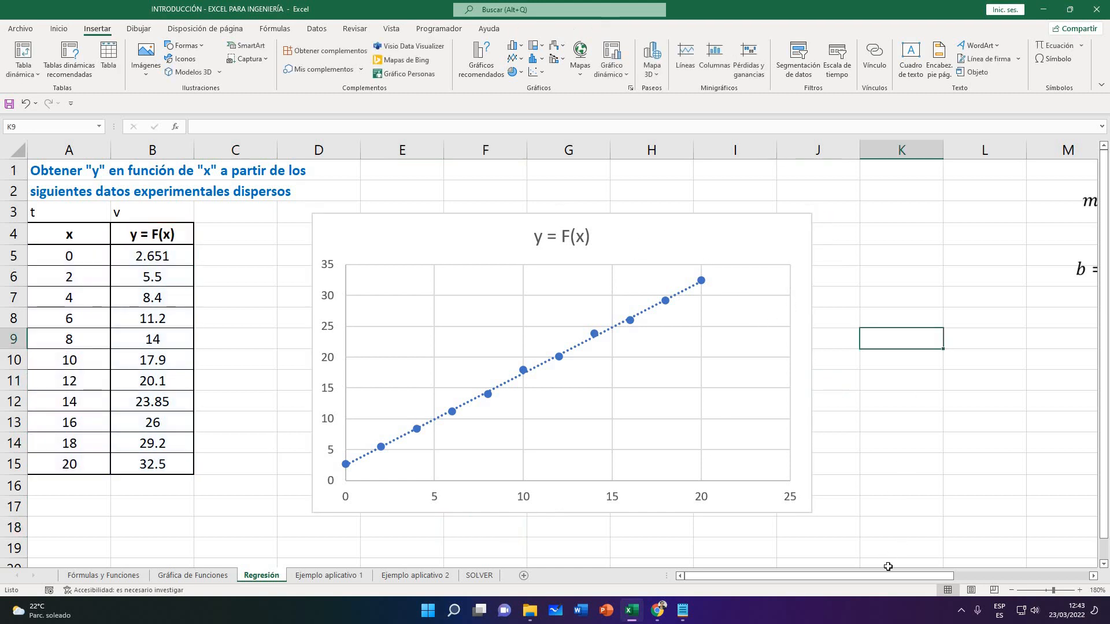
# Move the picture with the m and b regression formulas closer to the chart, around columns K to M, and deselect it
pyautogui.moveTo(911, 579); pyautogui.dragTo(977, 579)
pyautogui.click(758, 245)
pyautogui.moveTo(758, 245); pyautogui.dragTo(684, 229)
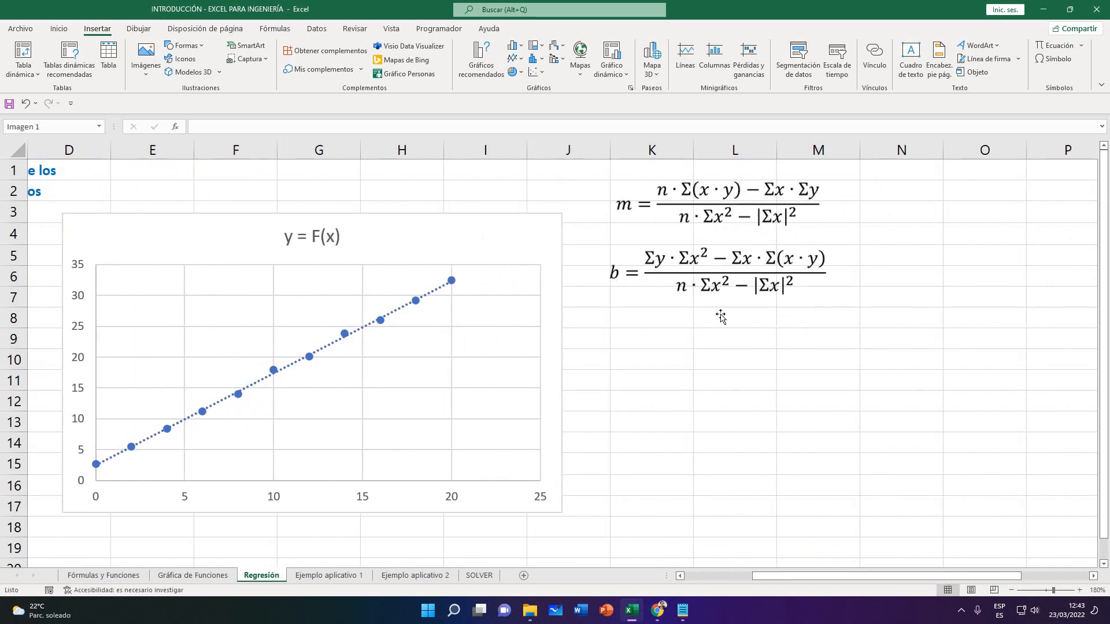
pyautogui.press('Escape')
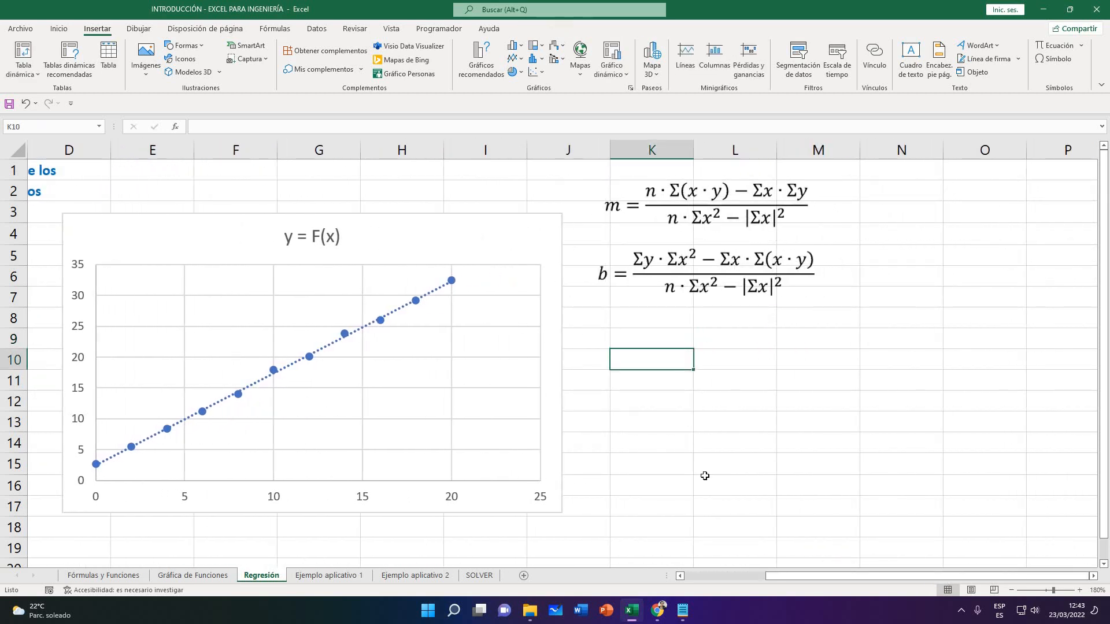
# Handwrite "= mx + b" in red ink after the chart title y = F(x), with an arrow pointing at m
pyautogui.hscroll(-3, 689, 545)
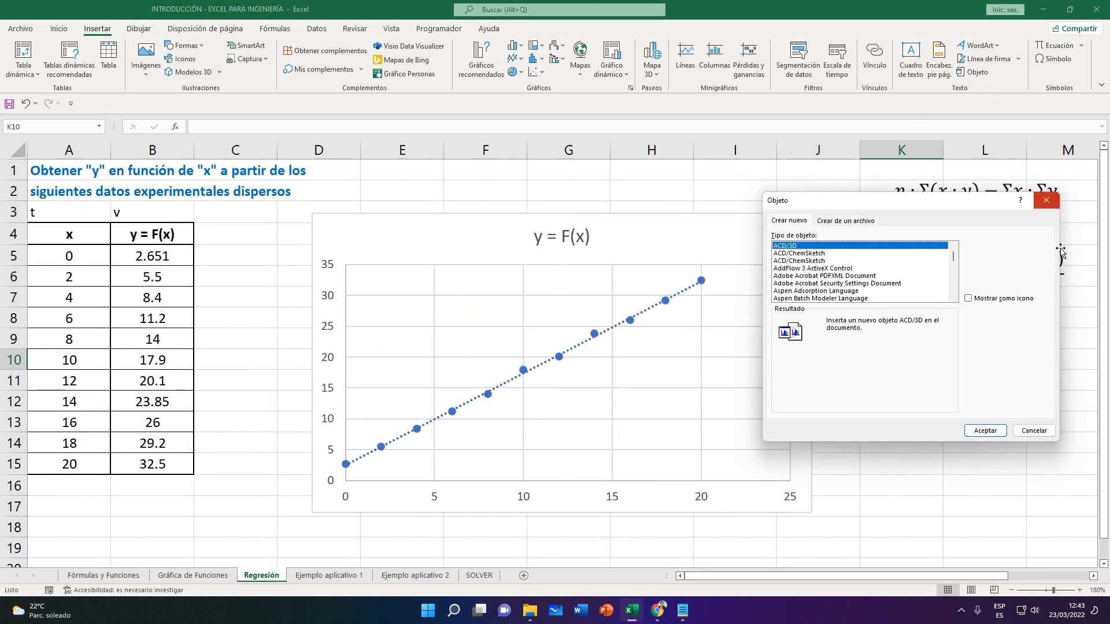
pyautogui.click(1047, 201)
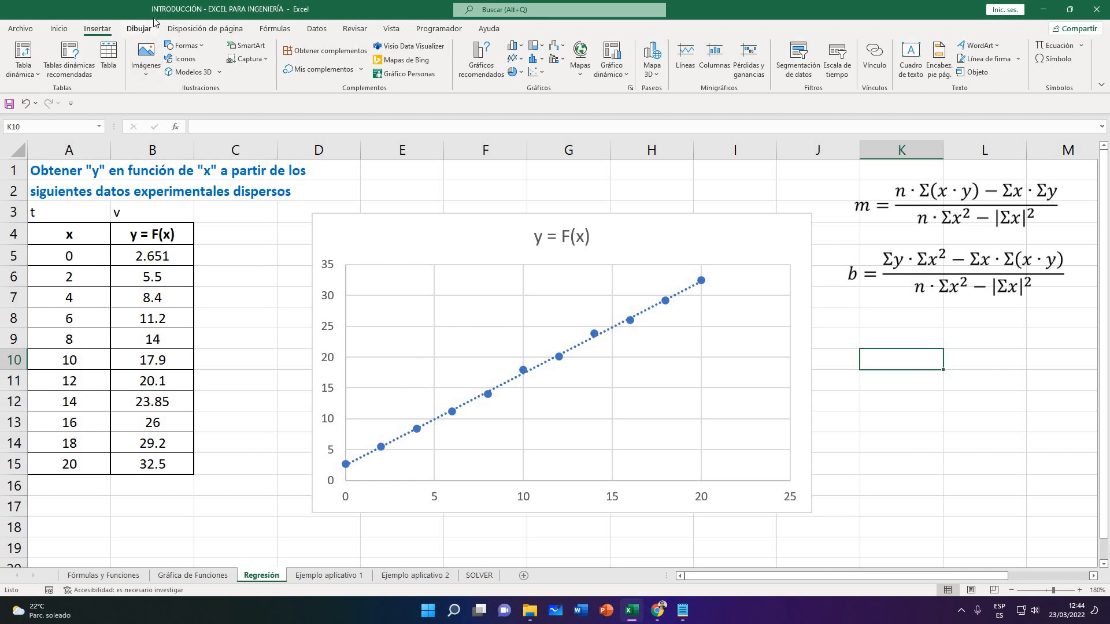
pyautogui.click(139, 28)
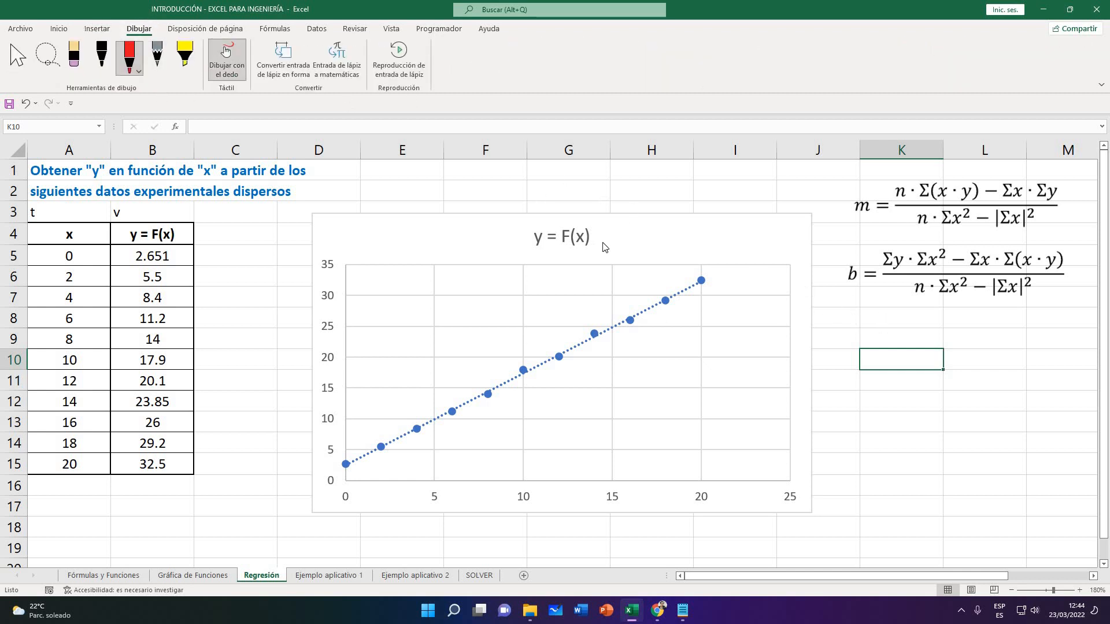
pyautogui.moveTo(603, 247)
pyautogui.mouseDown()
pyautogui.moveTo(659, 236)
pyautogui.moveTo(651, 240)
pyautogui.moveTo(699, 243)
pyautogui.mouseUp()
# Try labelling m as "pendiente" and b as "term. indep" in thick red ink beside the handwritten equation
pyautogui.moveTo(649, 191)
pyautogui.mouseDown()
pyautogui.moveTo(636, 219)
pyautogui.moveTo(688, 189)
pyautogui.moveTo(747, 195)
pyautogui.moveTo(748, 180)
pyautogui.mouseUp()
pyautogui.click(736, 155)
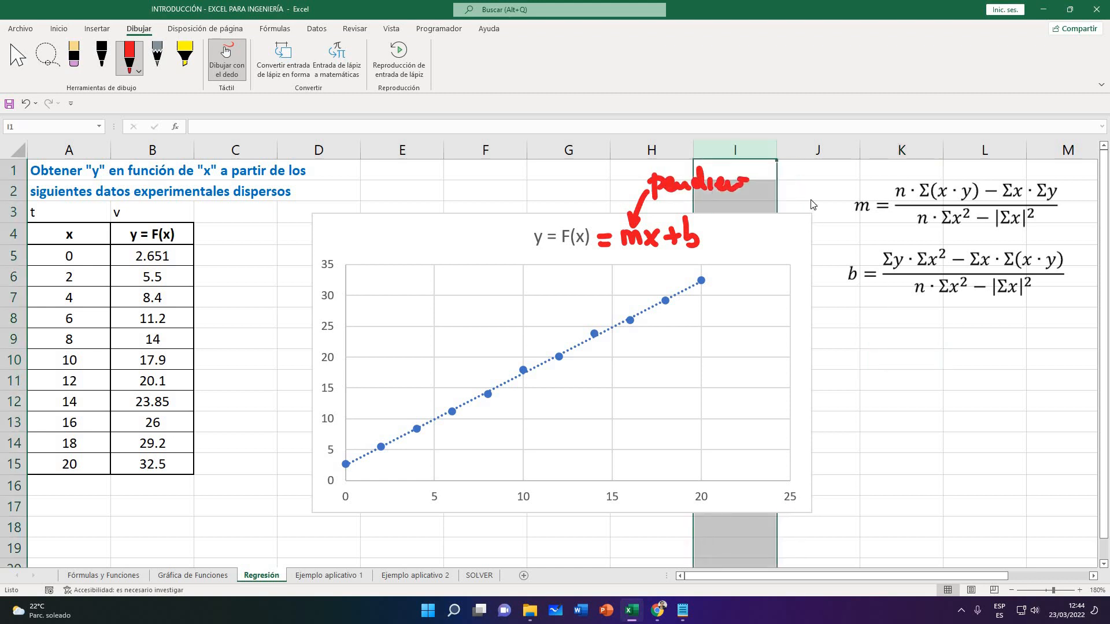
pyautogui.click(130, 68)
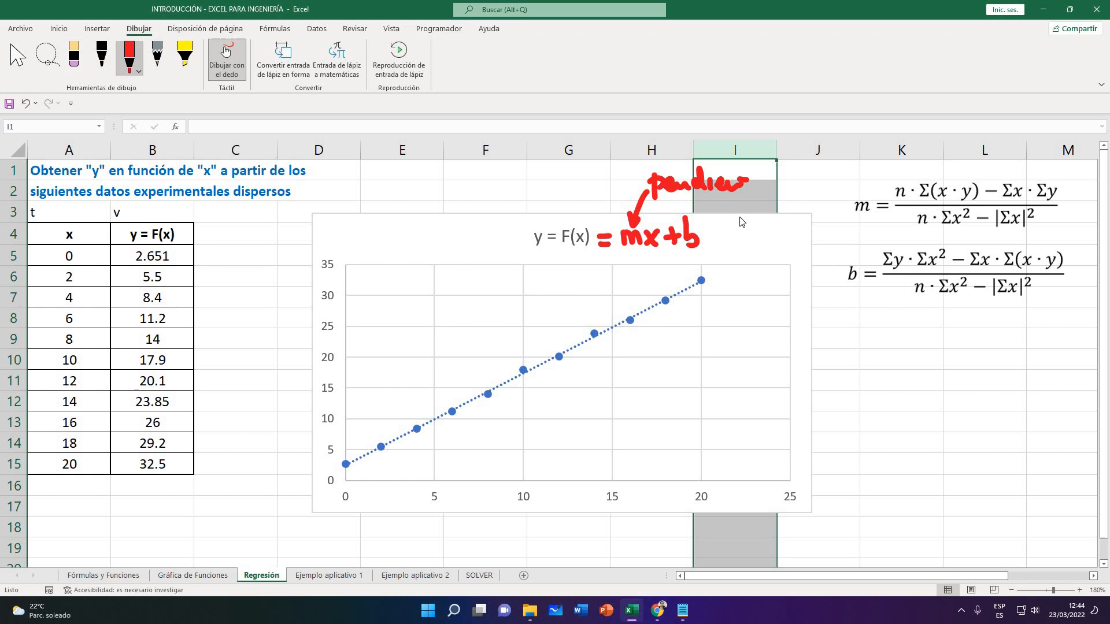
pyautogui.click(806, 190)
pyautogui.hotkey('ctrl', 'z')
pyautogui.hotkey('ctrl', 'z')
pyautogui.moveTo(705, 238)
pyautogui.mouseDown()
pyautogui.moveTo(802, 234)
pyautogui.moveTo(798, 256)
pyautogui.moveTo(811, 255)
pyautogui.moveTo(822, 281)
pyautogui.mouseUp()
pyautogui.click(805, 234)
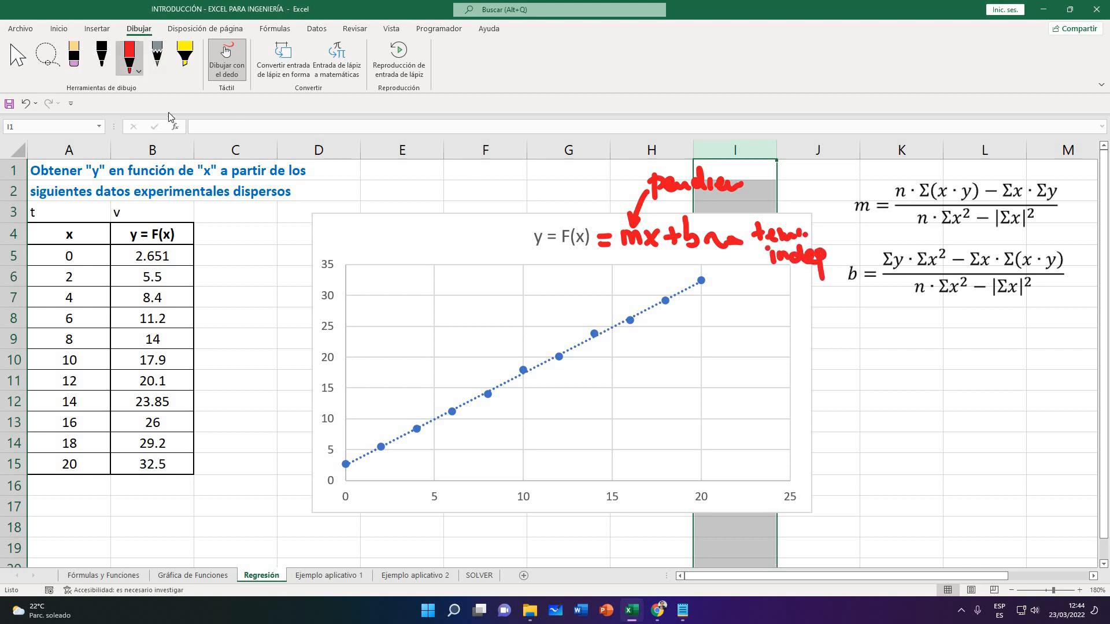
# Set the red pen to a thinner stroke and erase the two handwritten labels around the equation
pyautogui.click(138, 69)
pyautogui.click(148, 133)
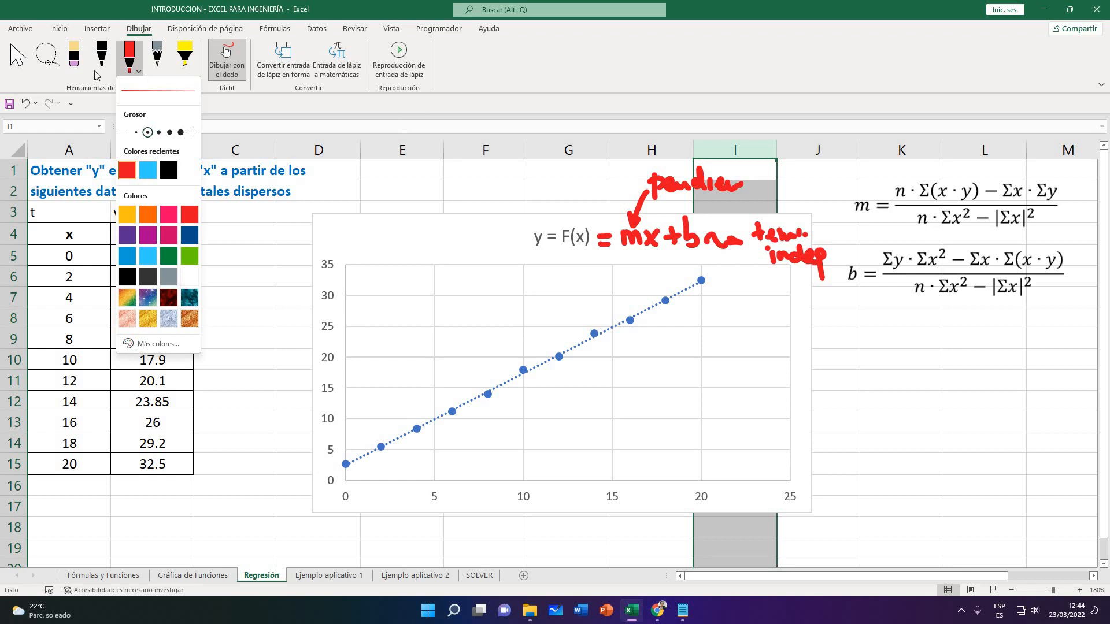
pyautogui.moveTo(806, 262)
pyautogui.mouseDown()
pyautogui.moveTo(770, 217)
pyautogui.moveTo(765, 232)
pyautogui.moveTo(812, 239)
pyautogui.moveTo(705, 238)
pyautogui.mouseUp()
pyautogui.moveTo(674, 180)
pyautogui.mouseDown()
pyautogui.moveTo(653, 193)
pyautogui.moveTo(743, 184)
pyautogui.mouseUp()
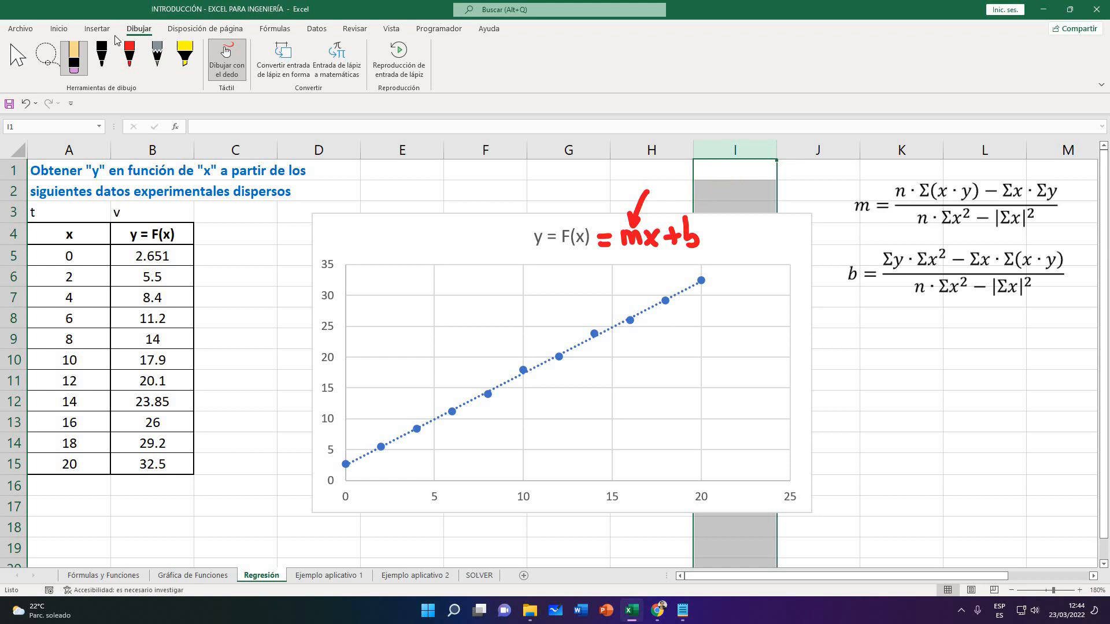
# Write "pendiente" for m and "term. indep." for b in thin red ink beside the equation, and stop inking
pyautogui.click(129, 56)
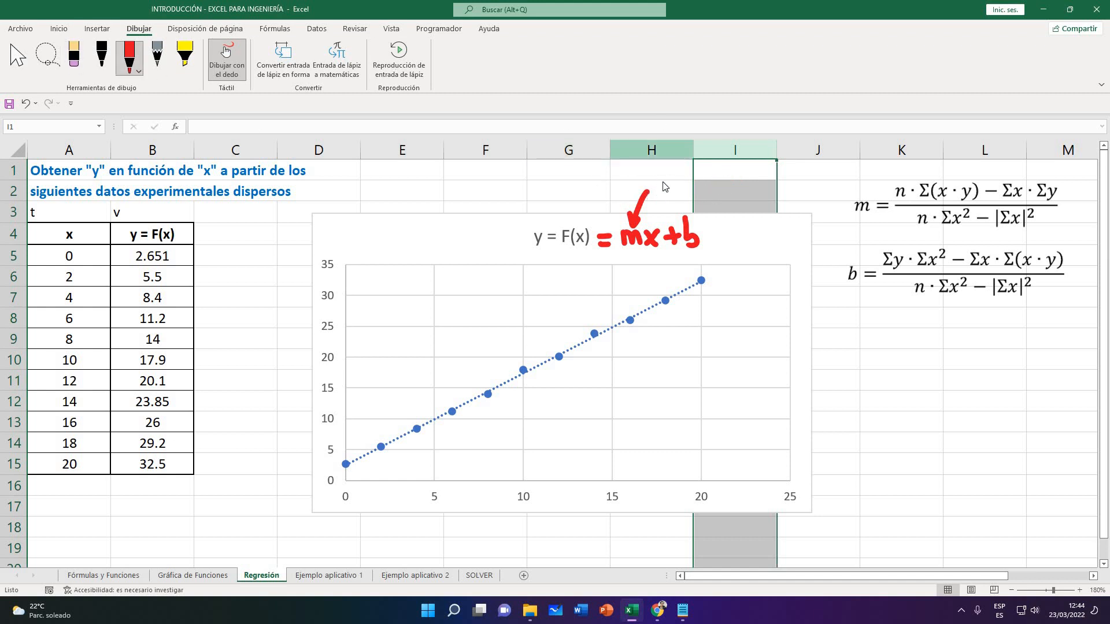
pyautogui.moveTo(657, 172); pyautogui.dragTo(666, 199)
pyautogui.moveTo(711, 236)
pyautogui.mouseDown()
pyautogui.moveTo(800, 236)
pyautogui.moveTo(762, 264)
pyautogui.moveTo(786, 252)
pyautogui.moveTo(807, 273)
pyautogui.mouseUp()
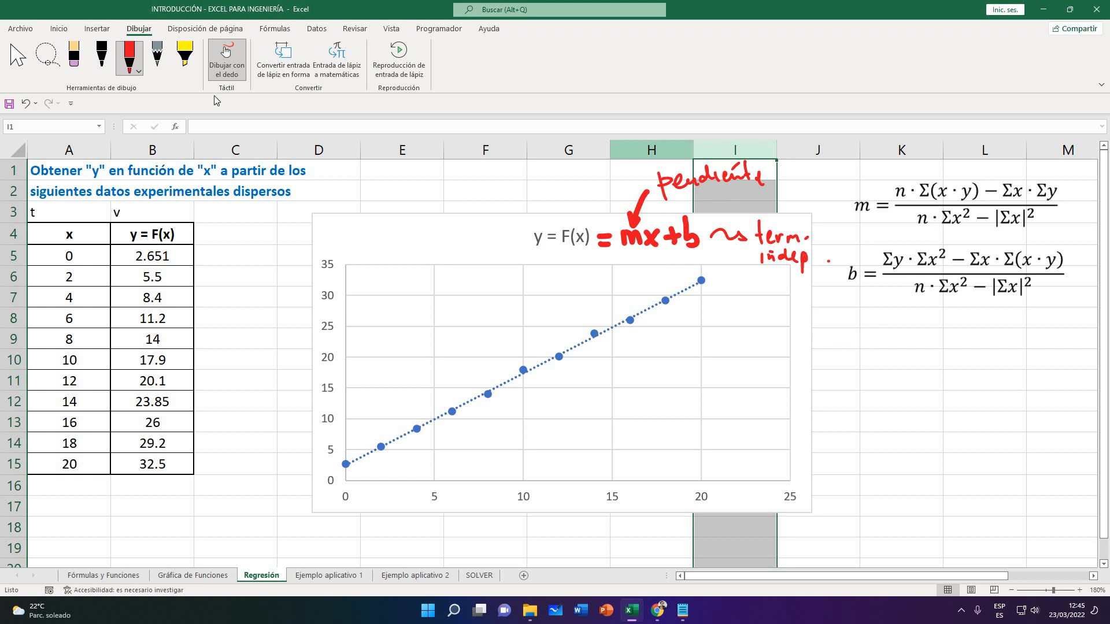
pyautogui.click(17, 56)
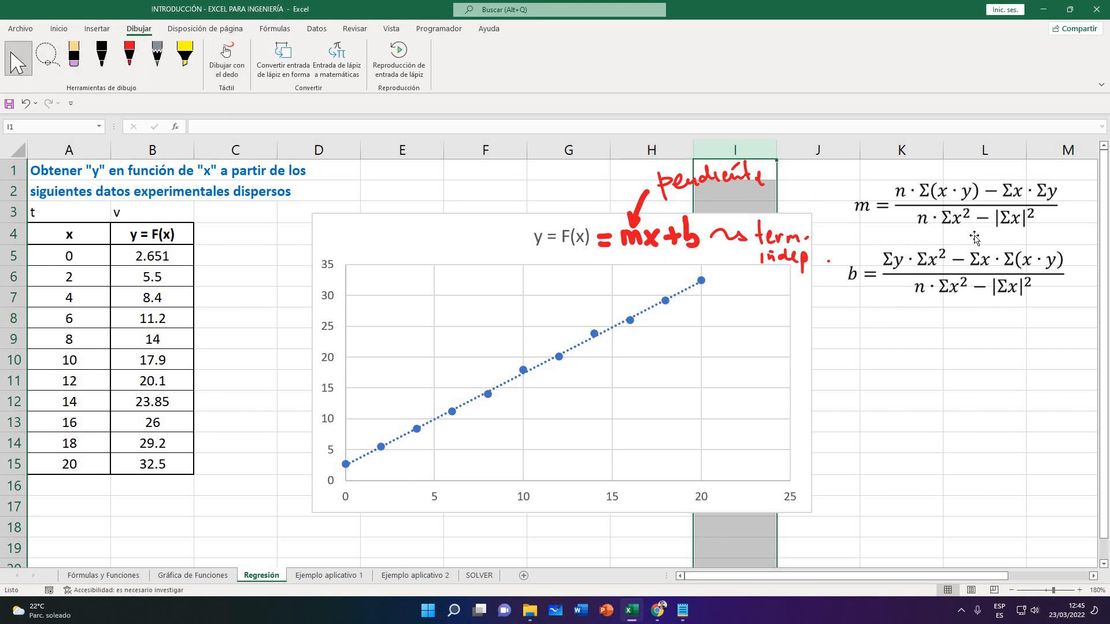
# Nudge the picture with the m and b formulas slightly down and to the right, keeping it above row 9
pyautogui.click(975, 237)
pyautogui.moveTo(975, 237); pyautogui.dragTo(970, 246)
pyautogui.click(949, 339)
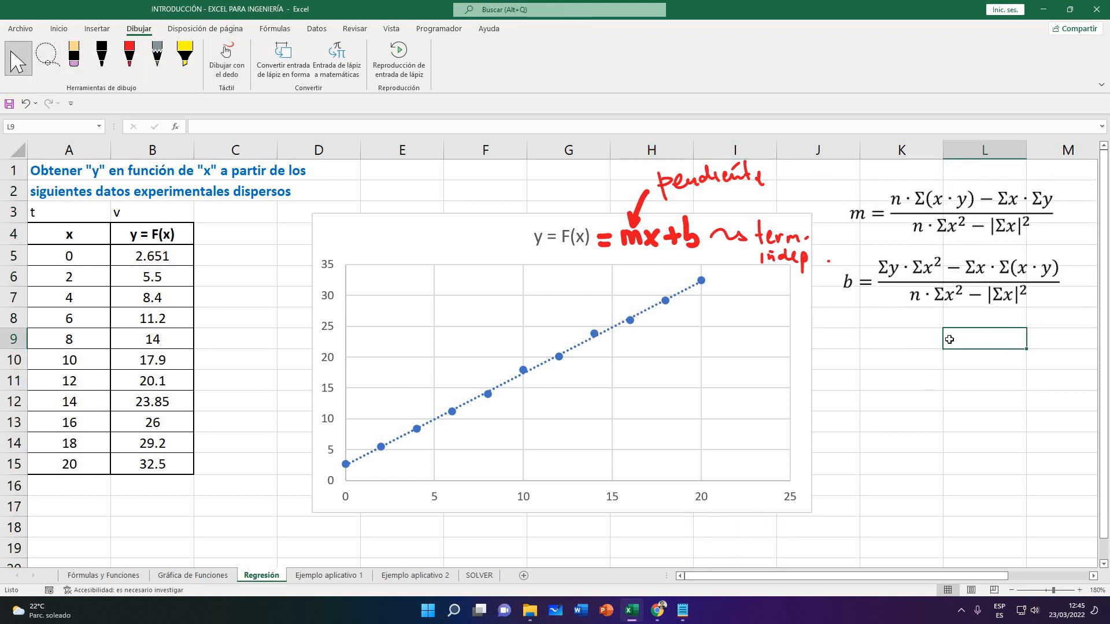
pyautogui.click(949, 251)
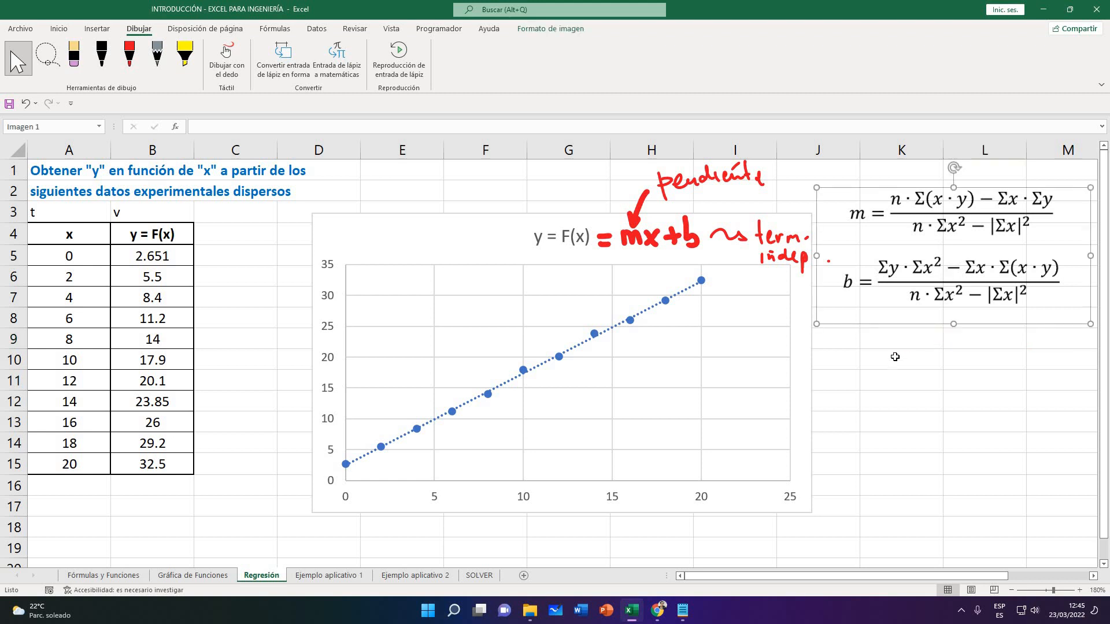
pyautogui.click(894, 347)
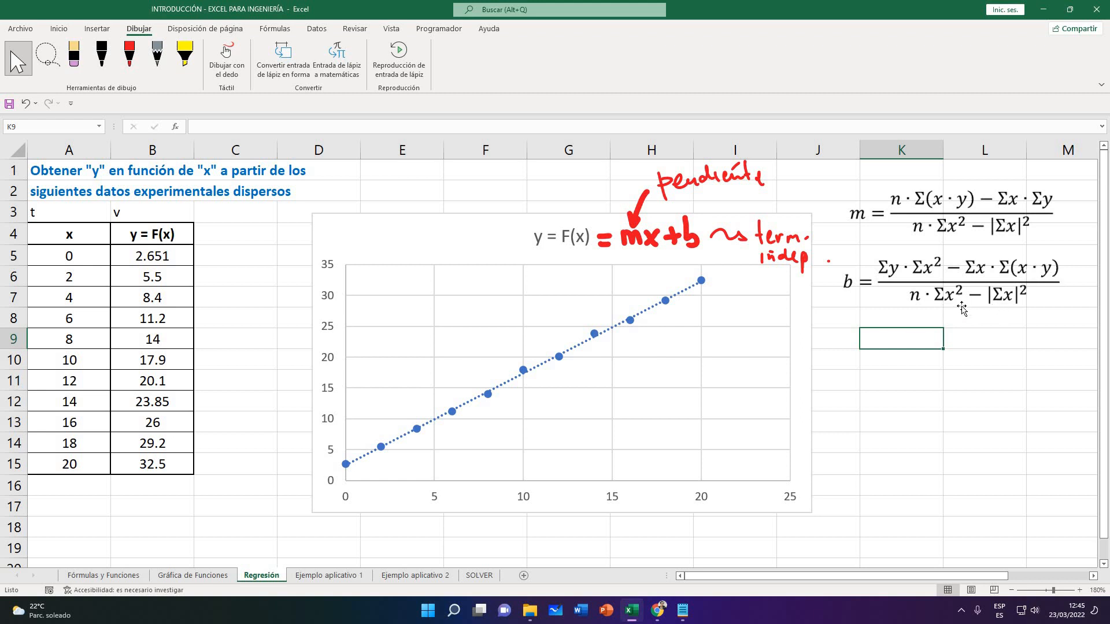
pyautogui.click(1009, 351)
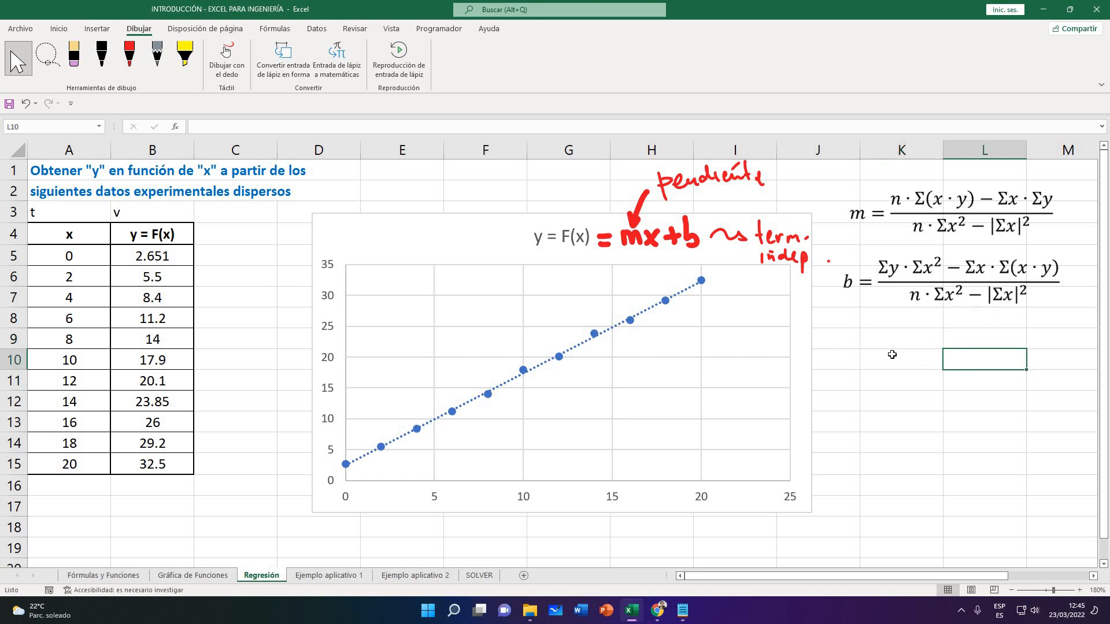
pyautogui.press('Left')
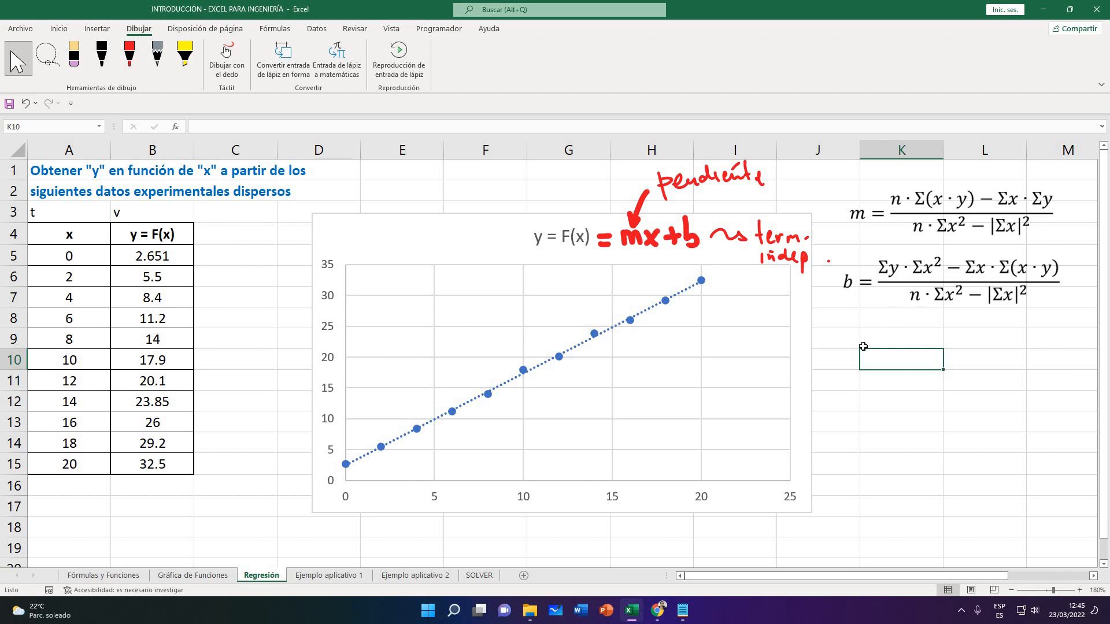
pyautogui.moveTo(925, 269); pyautogui.dragTo(934, 266)
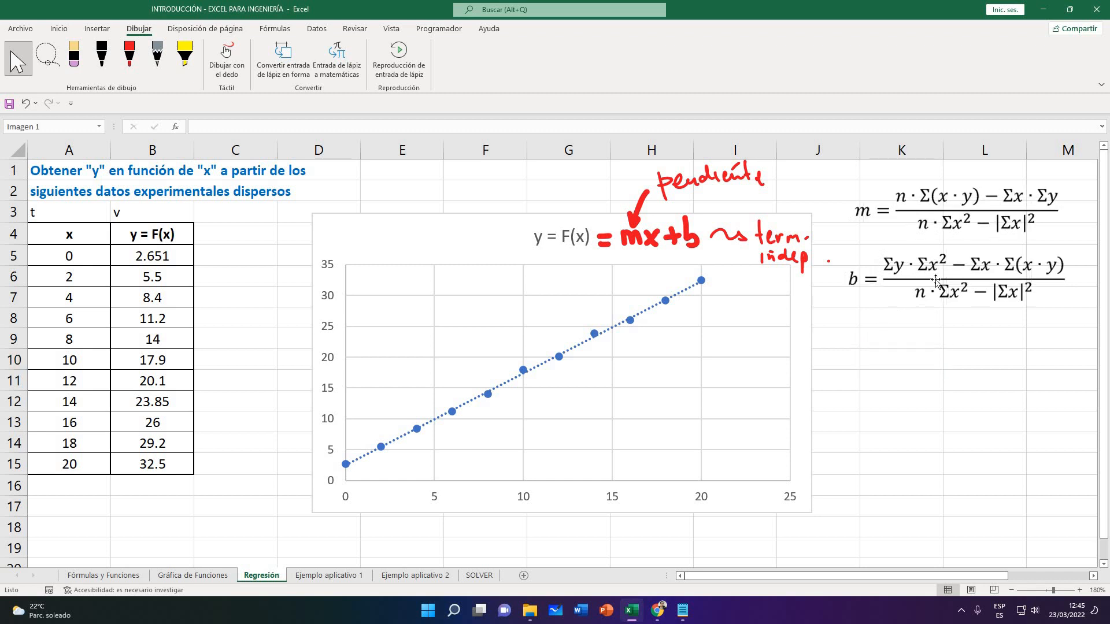
pyautogui.click(949, 334)
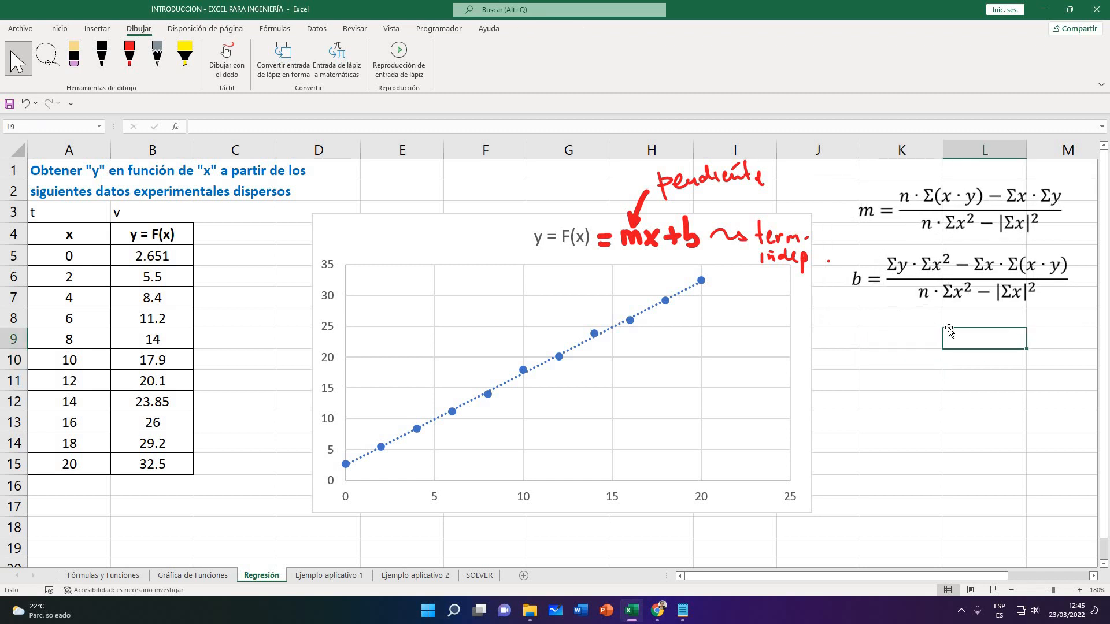
pyautogui.click(921, 297)
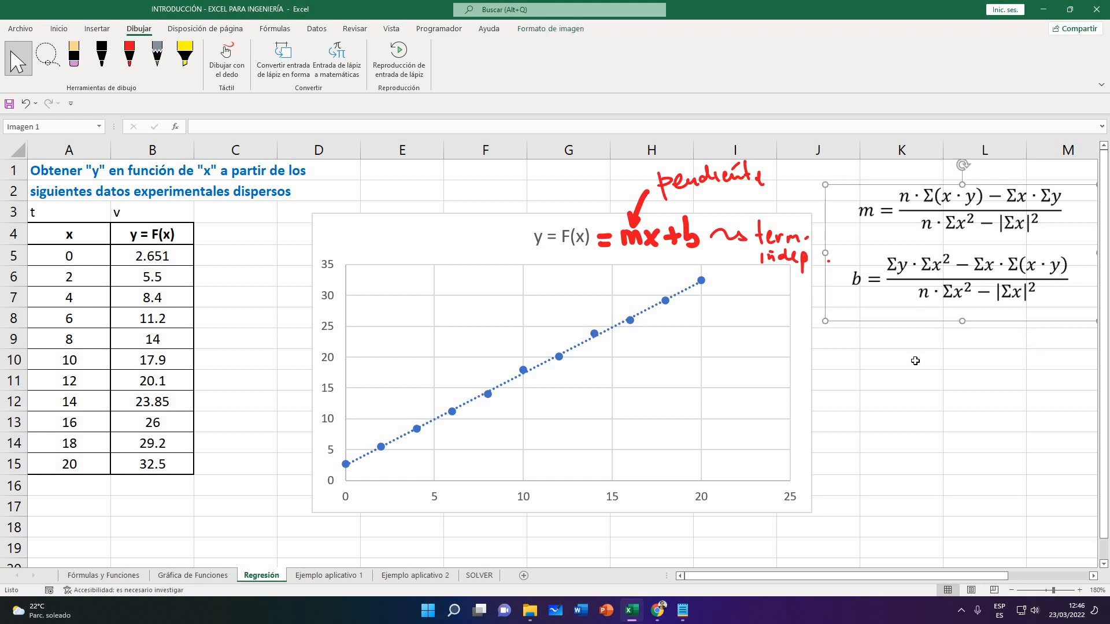
# Display the linear trendline's equation and R-squared value on the chart, and close the trendline options
pyautogui.click(789, 226)
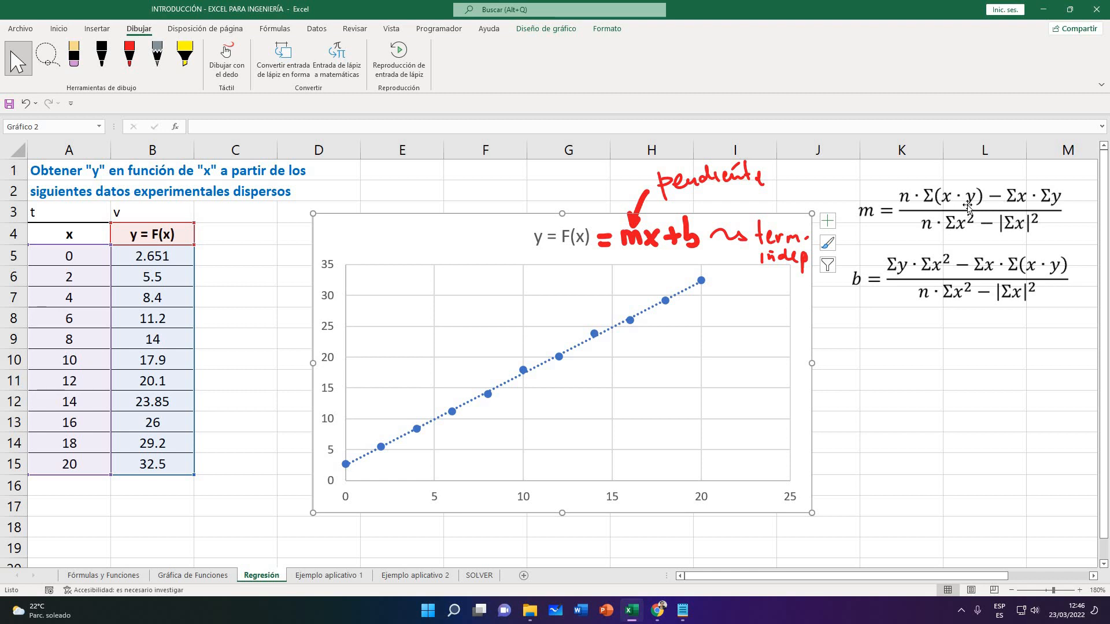
pyautogui.click(825, 222)
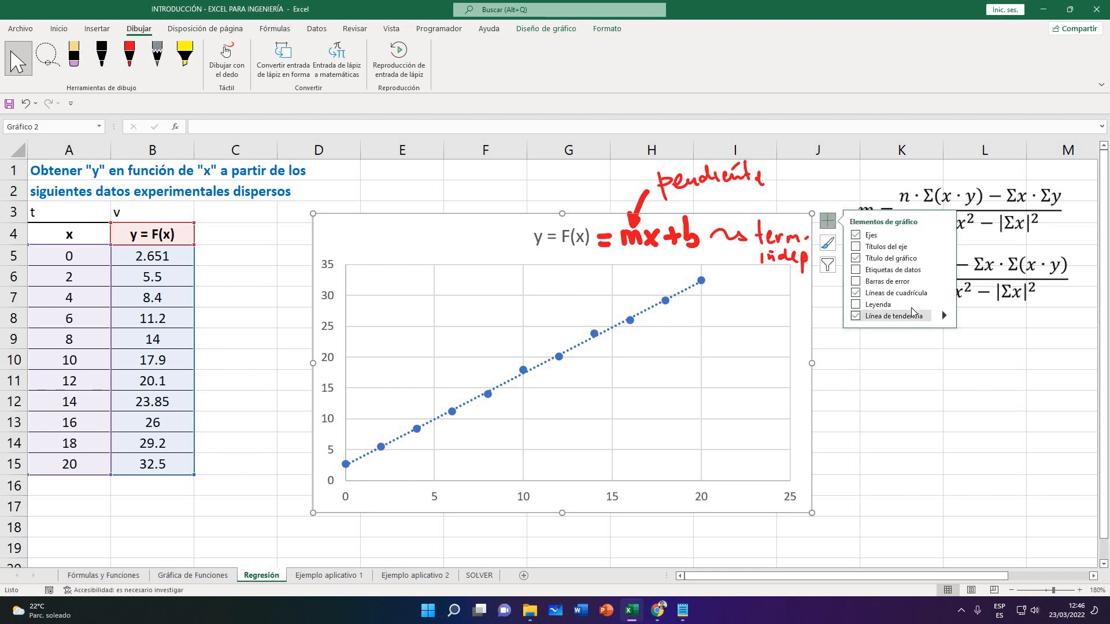
pyautogui.click(944, 315)
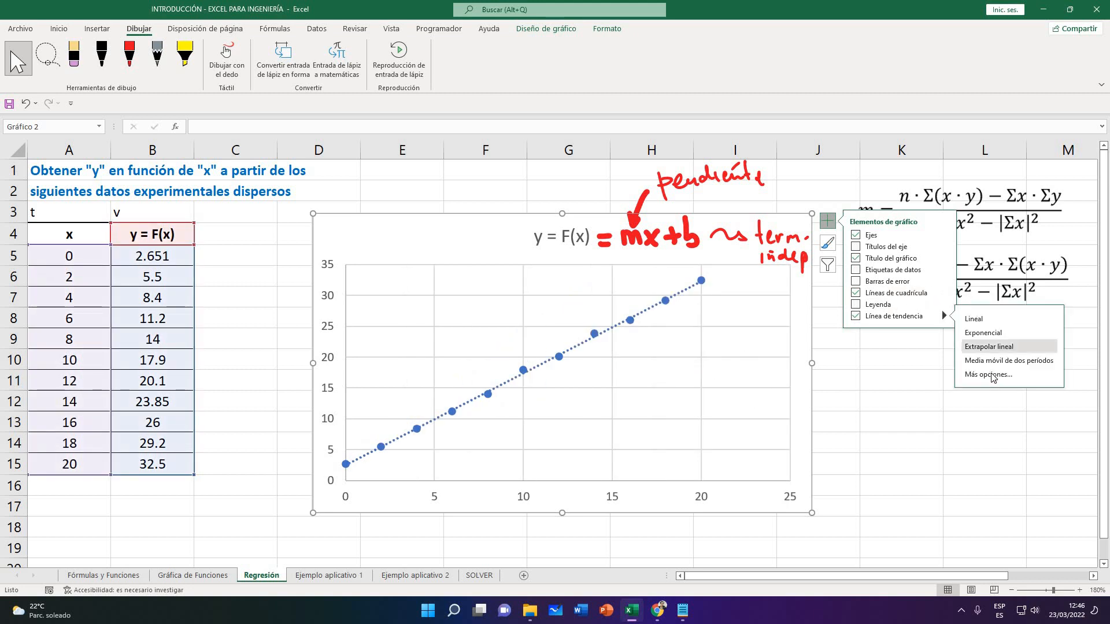
pyautogui.click(990, 375)
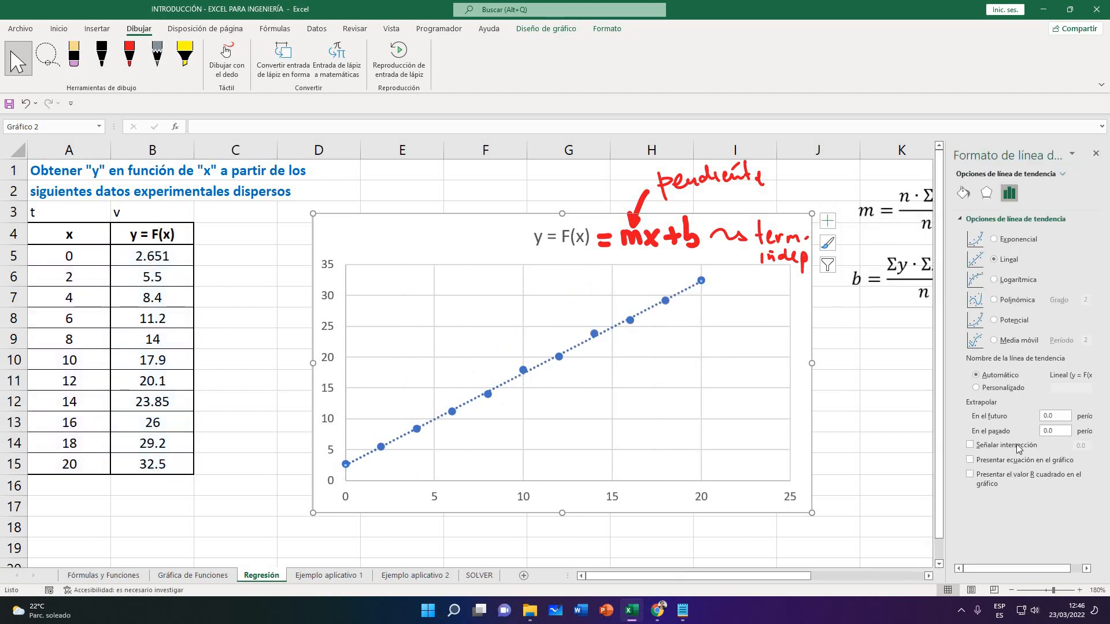
pyautogui.click(970, 460)
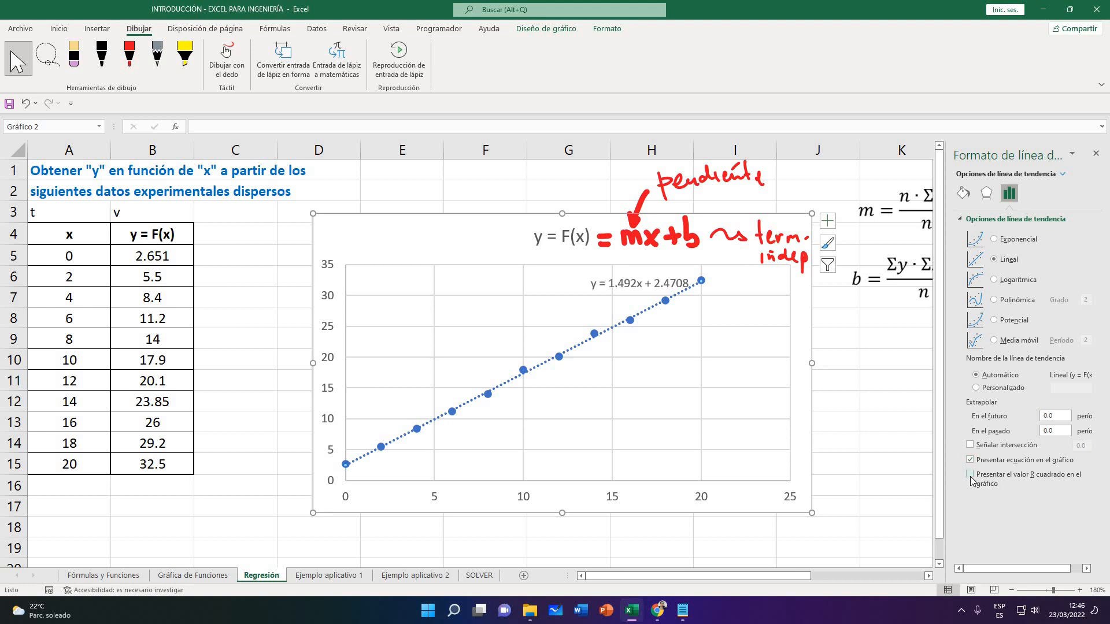
pyautogui.click(970, 475)
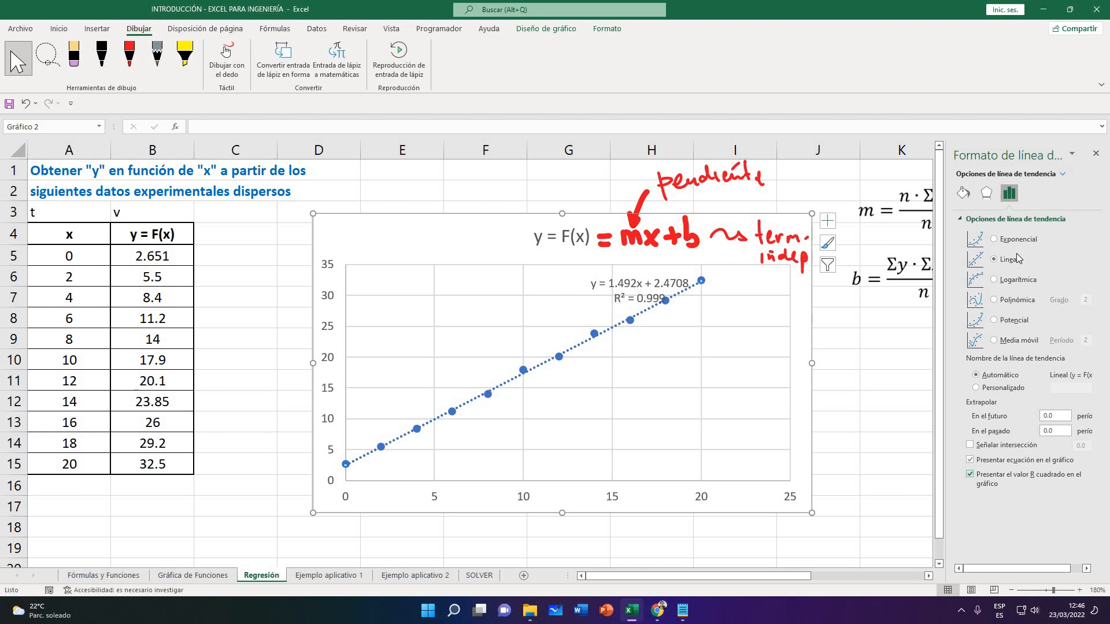
pyautogui.click(1096, 153)
# Move the equation and R² label off the trendline to the clear area above it, around x = 10, and deselect the chart
pyautogui.click(646, 285)
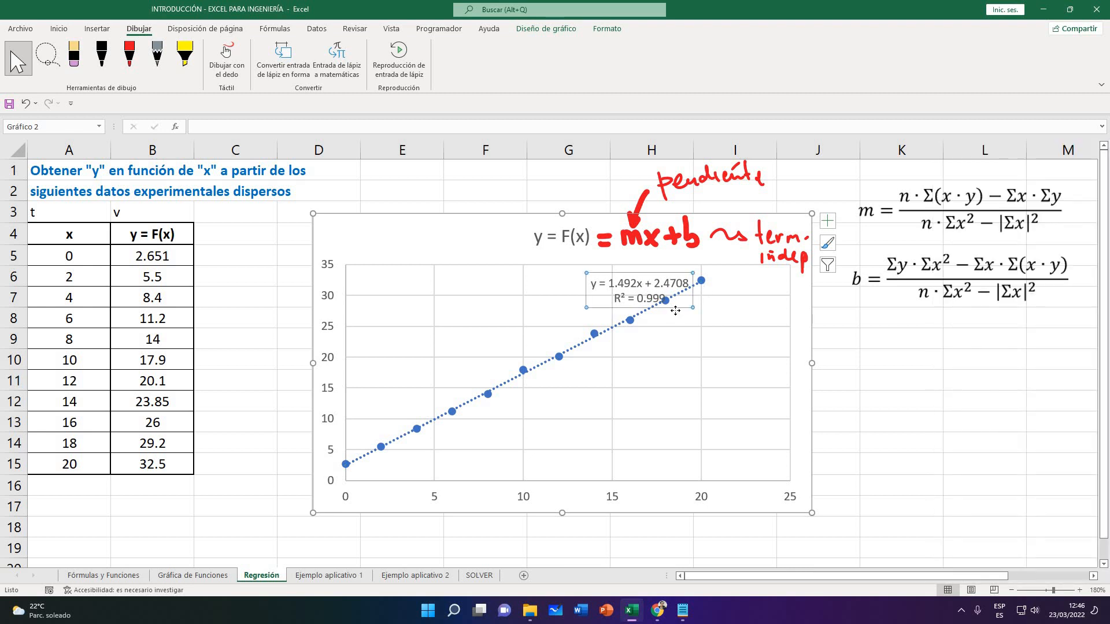
pyautogui.click(646, 312)
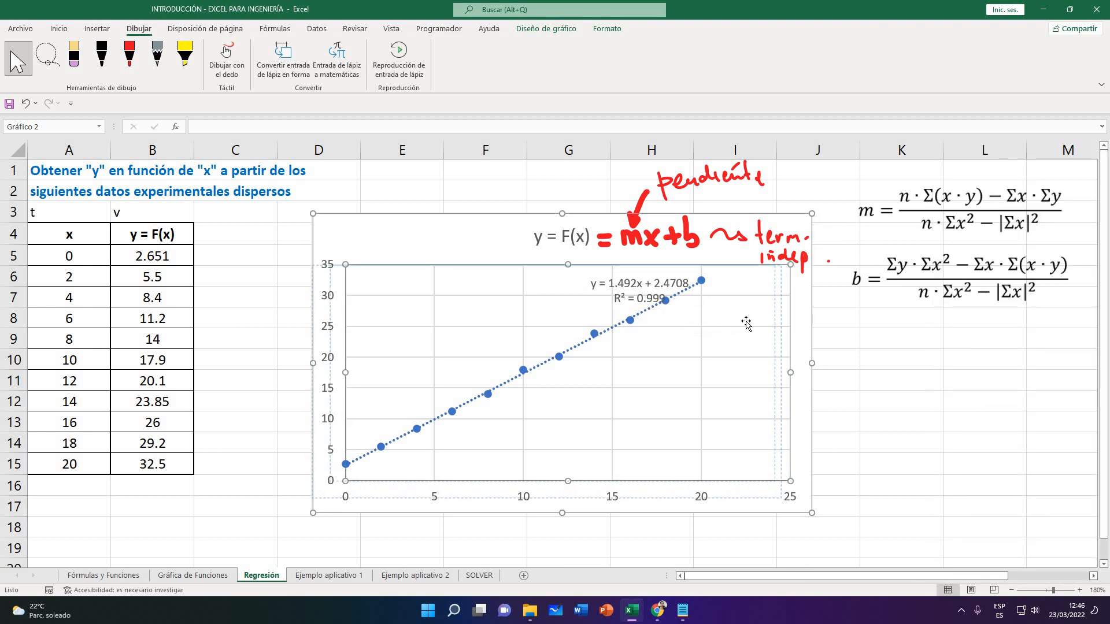
pyautogui.click(652, 308)
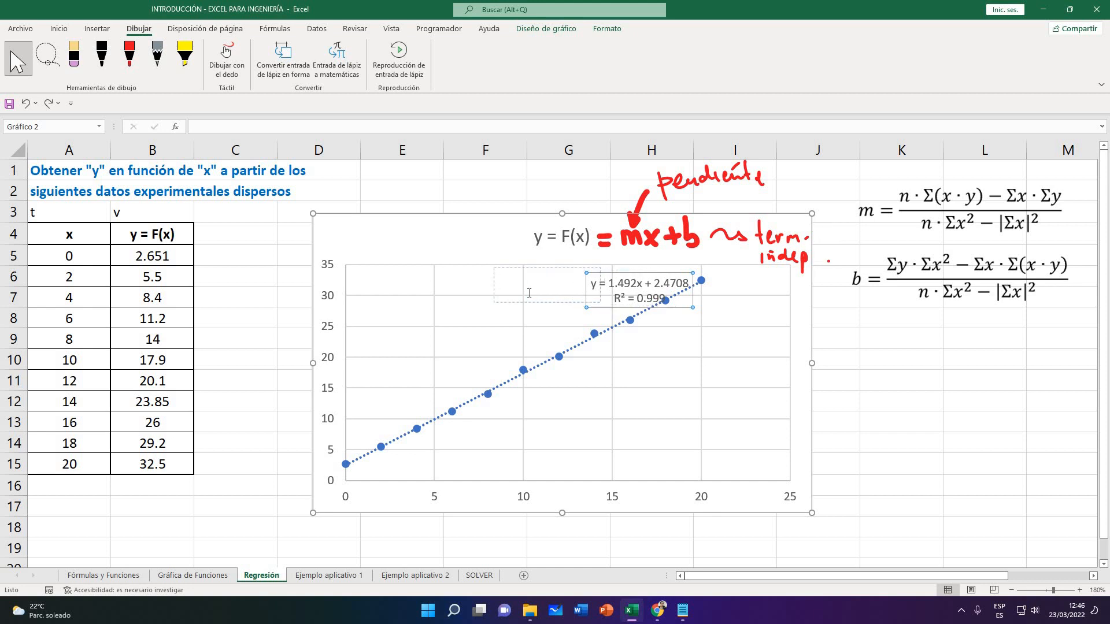
pyautogui.moveTo(595, 284); pyautogui.dragTo(504, 278)
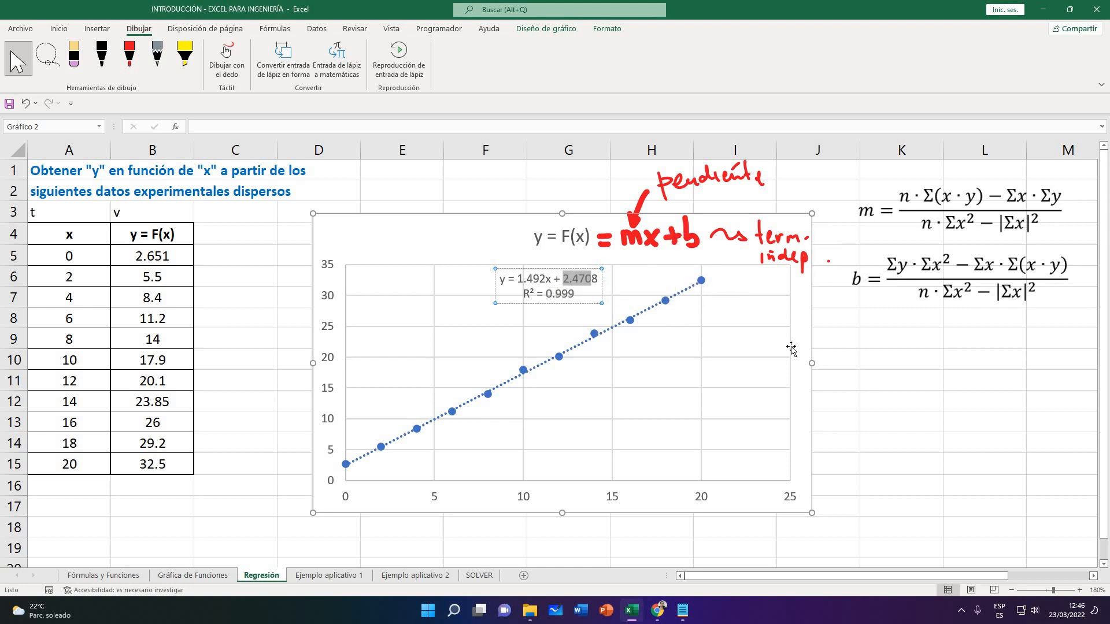
pyautogui.click(884, 366)
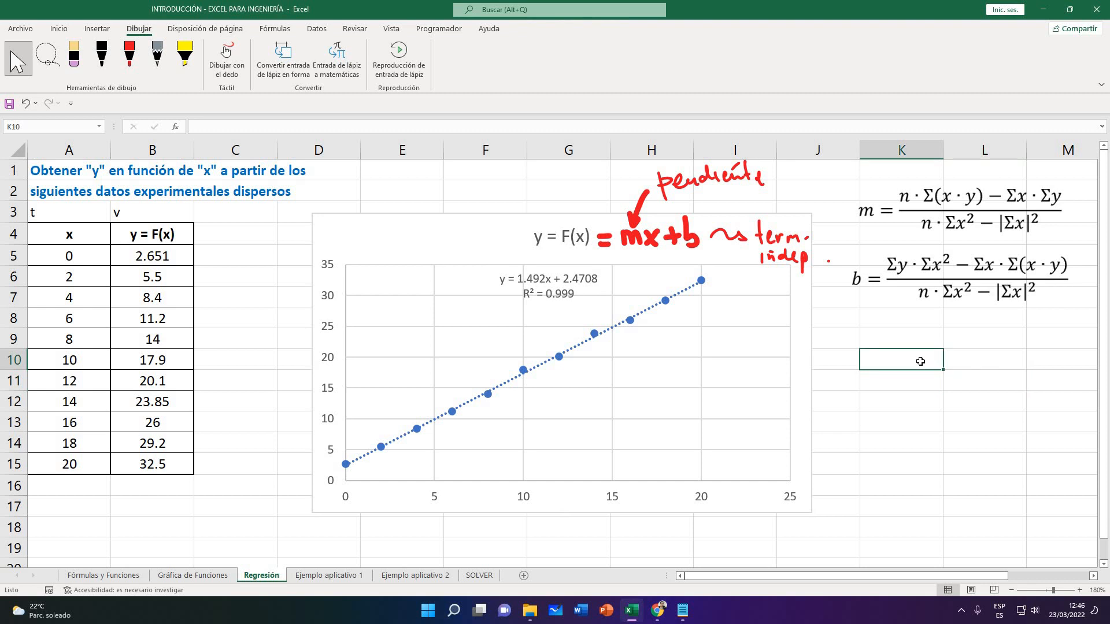
# Enter the label "m =" in K9 and the slope 1.492 in L9
pyautogui.press('Up')
pyautogui.write('m')
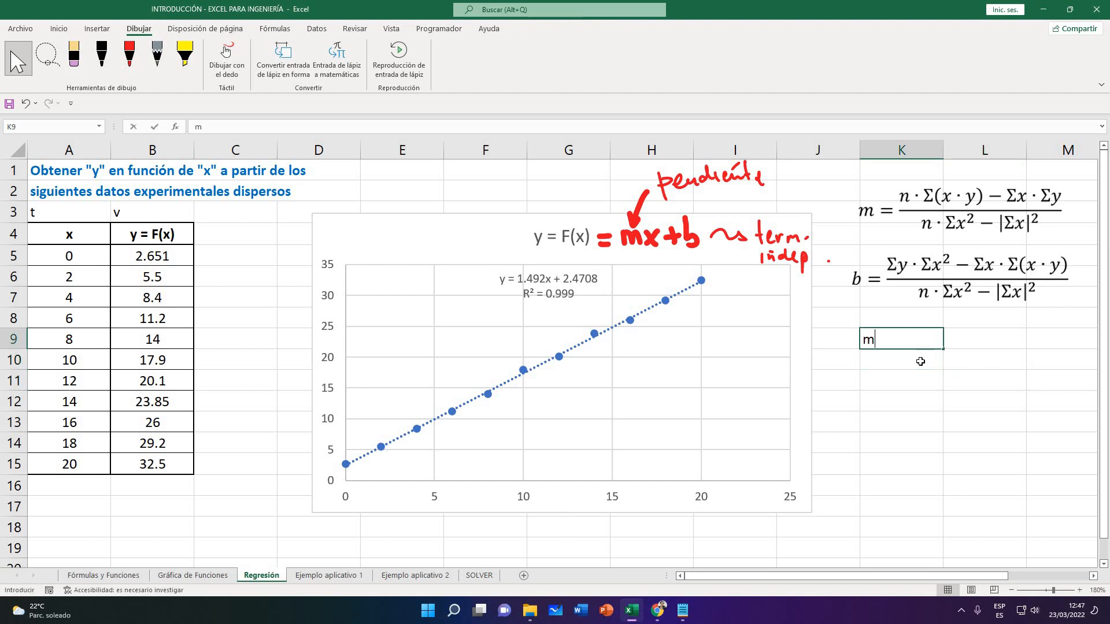
pyautogui.press('Right')
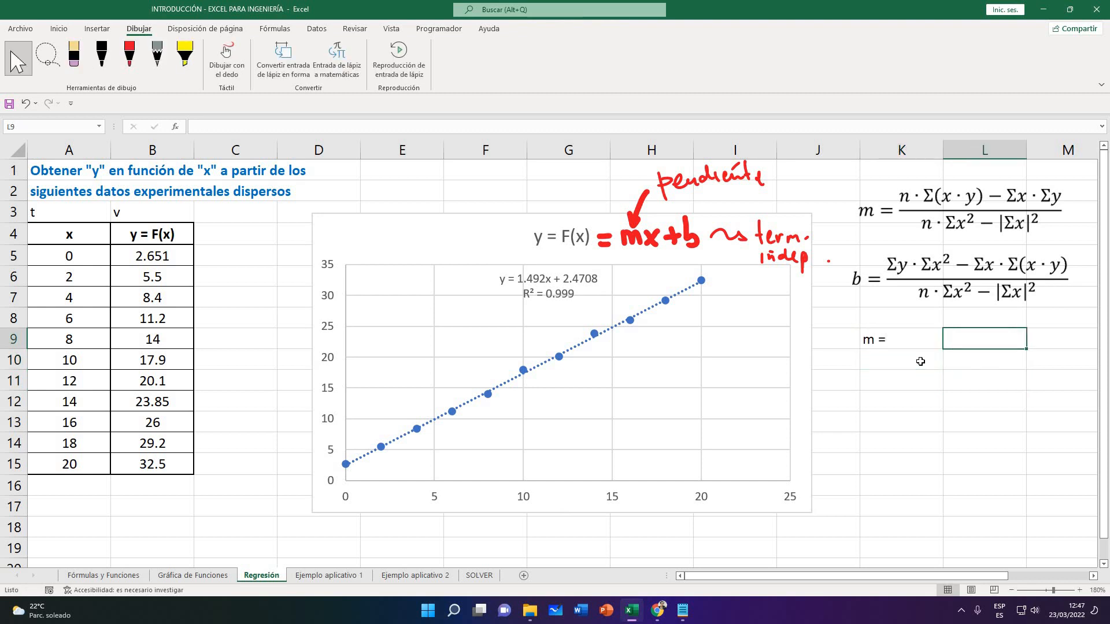
pyautogui.write('1.492')
pyautogui.press('Return')
# Enter the label "b =" in K10 and the intercept 2.4708 in L10
pyautogui.click(920, 361)
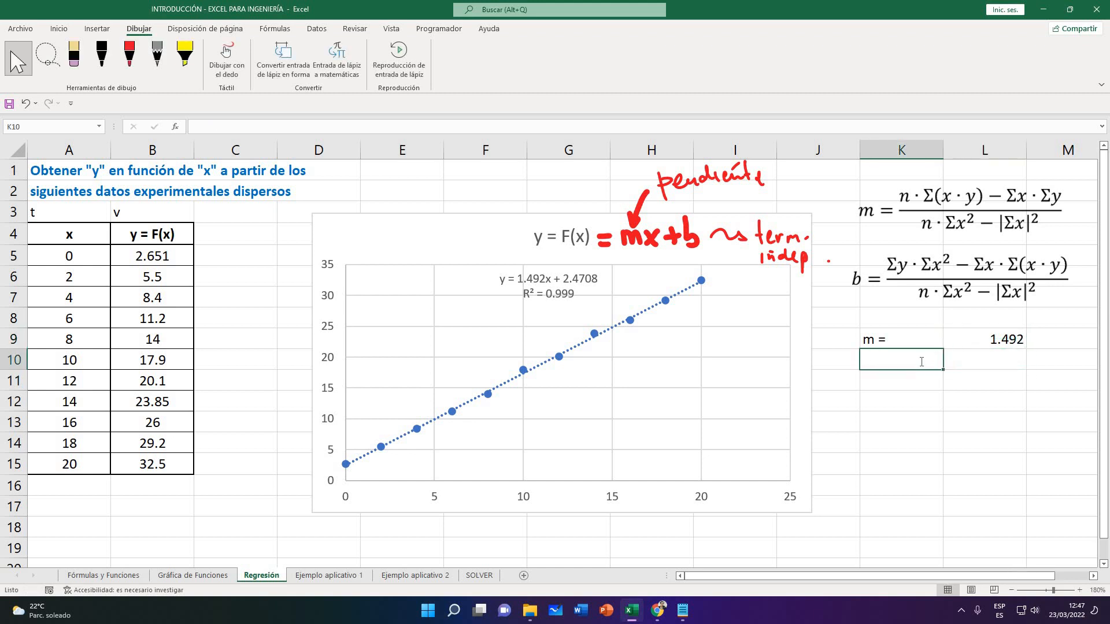
pyautogui.write('b =')
pyautogui.press('Right')
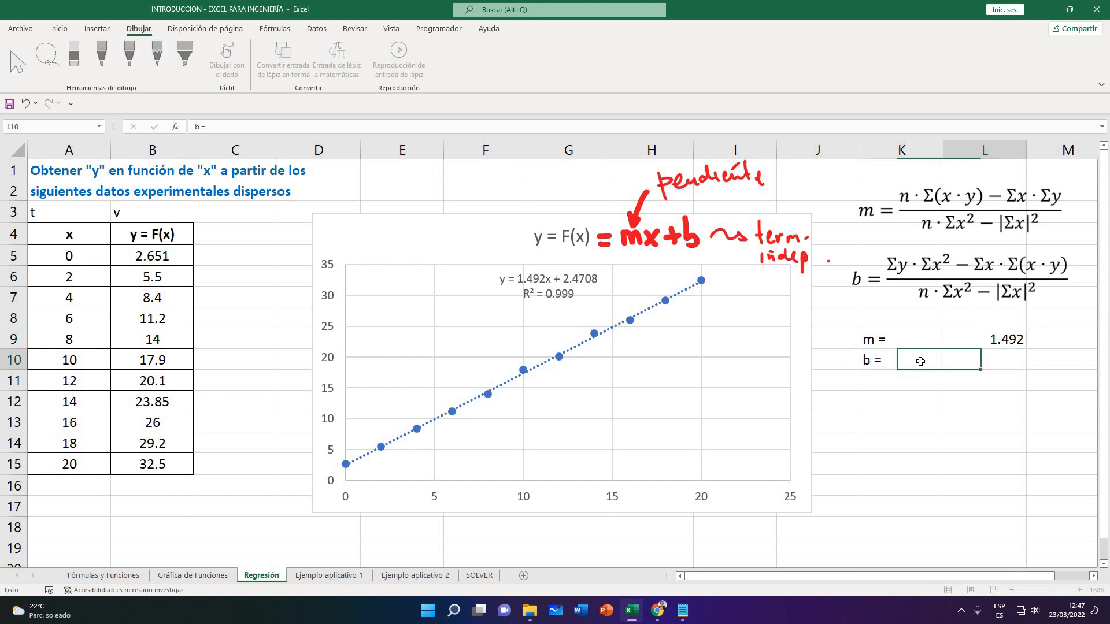
pyautogui.write('2.')
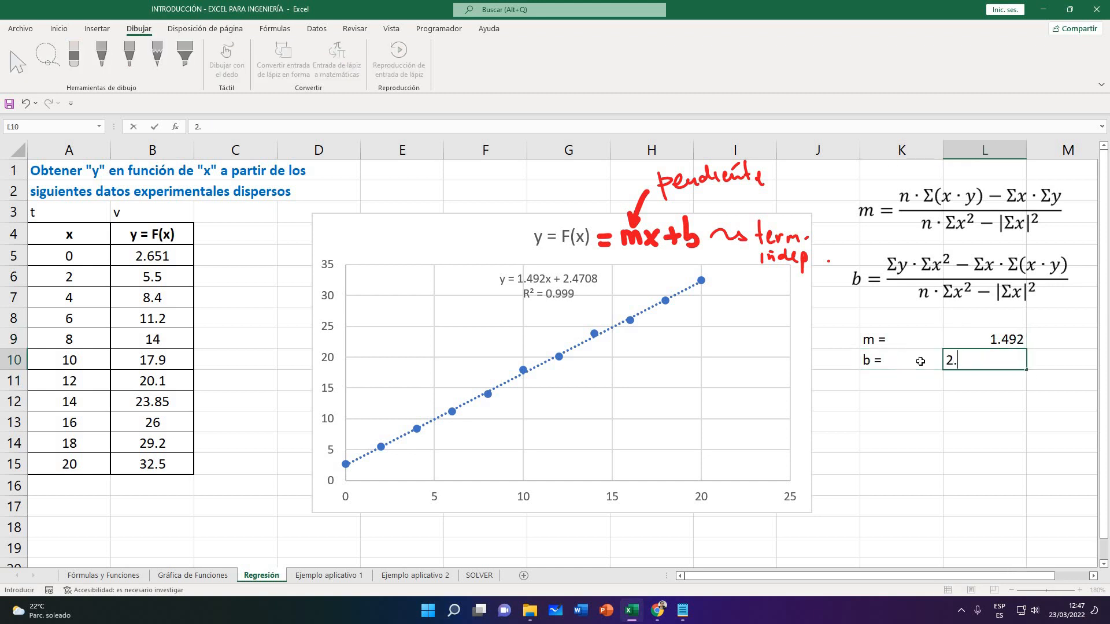
pyautogui.write('4708')
pyautogui.press('Return')
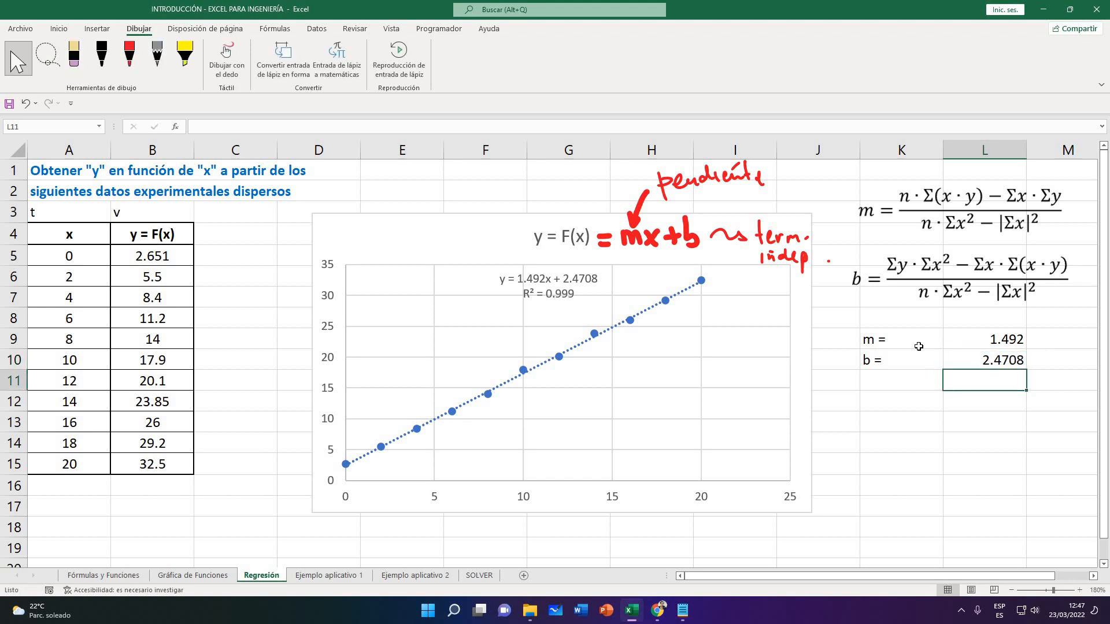
# Right-align the "m =" and "b =" labels in K9:K10 and deselect them
pyautogui.moveTo(896, 340); pyautogui.dragTo(895, 360)
pyautogui.click(59, 29)
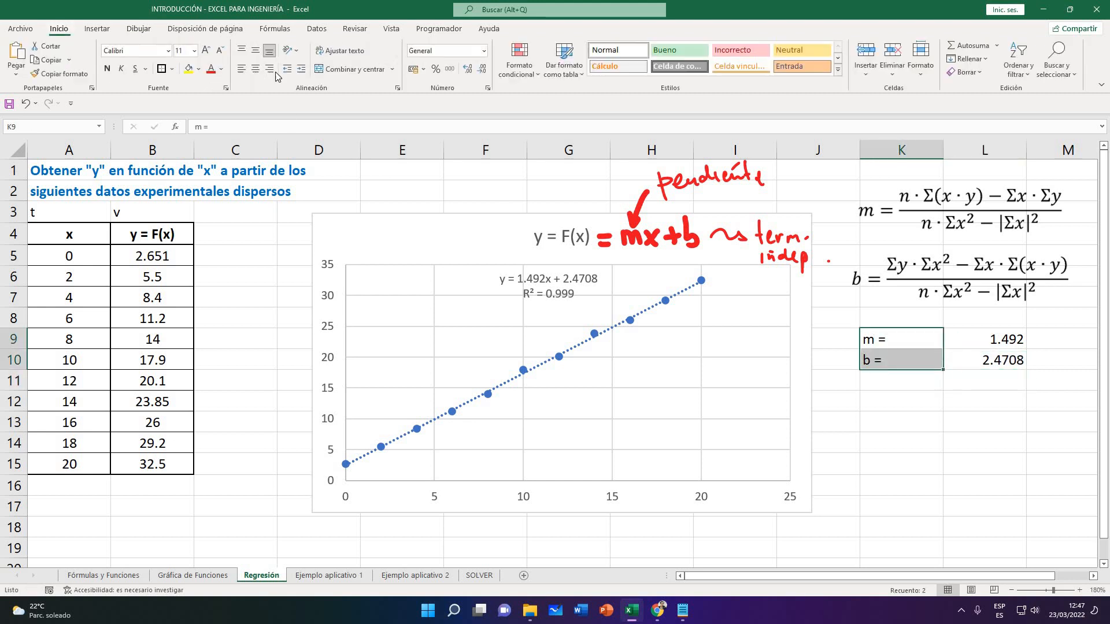
pyautogui.click(1006, 498)
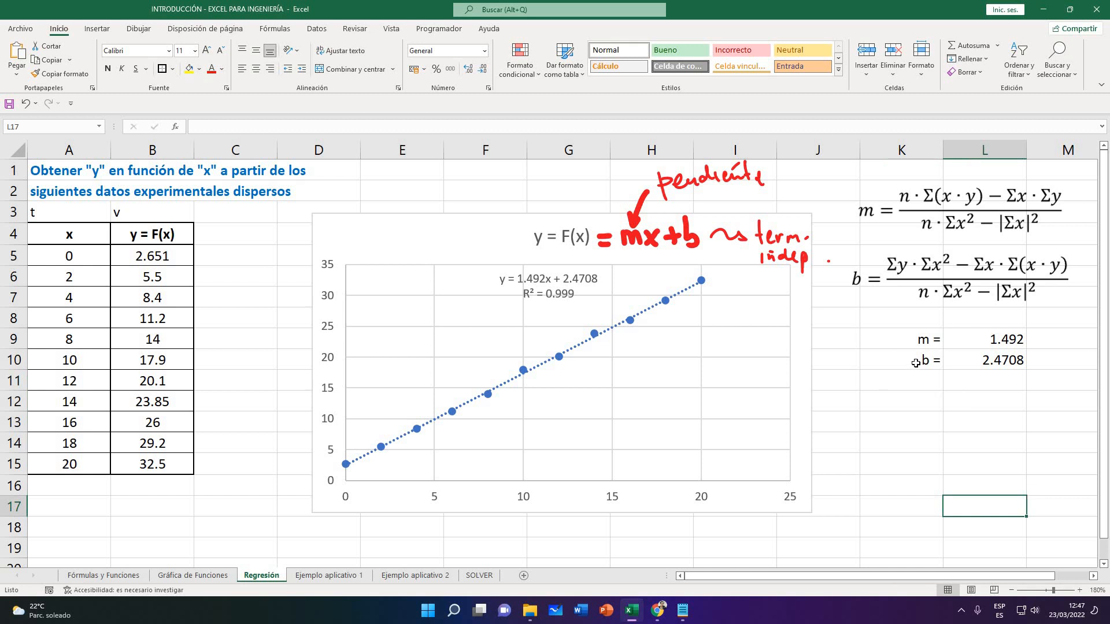
# Replace the typed slope in L9 with the formula =PENDIENTE(B5:B15;A5:A15)
pyautogui.click(976, 346)
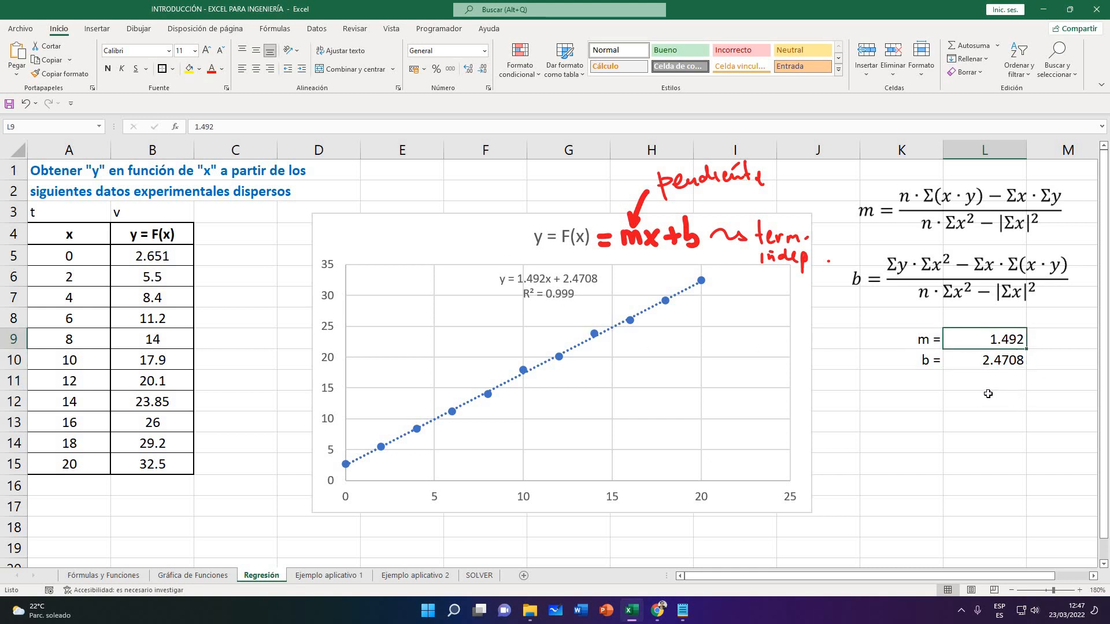
pyautogui.write('=')
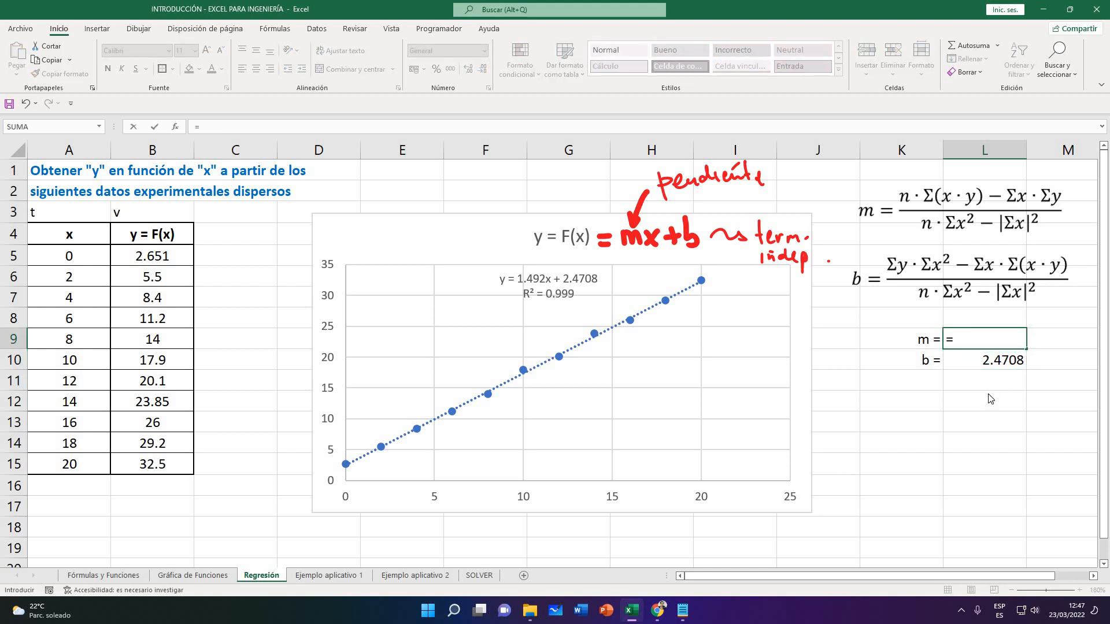
pyautogui.write('PENDIENTE')
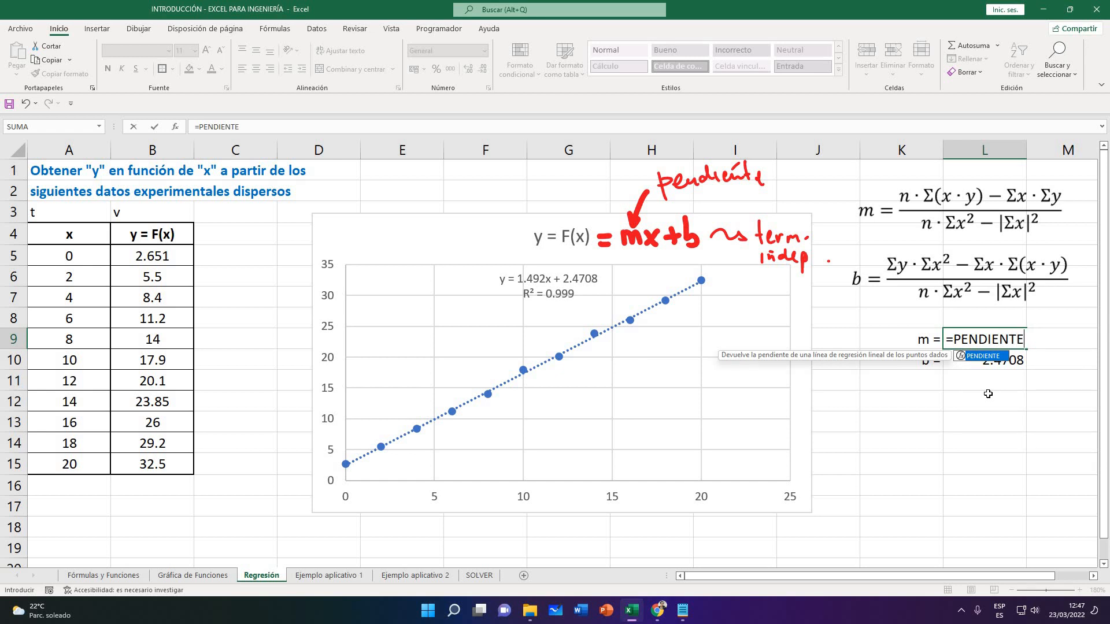
pyautogui.write('(')
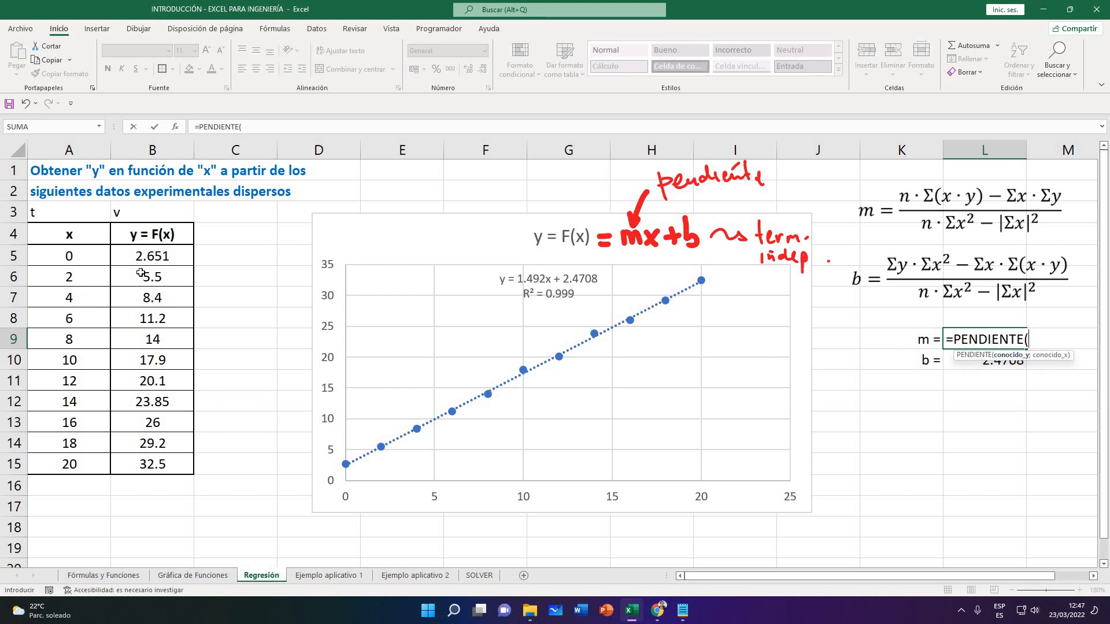
pyautogui.moveTo(148, 257); pyautogui.dragTo(151, 466)
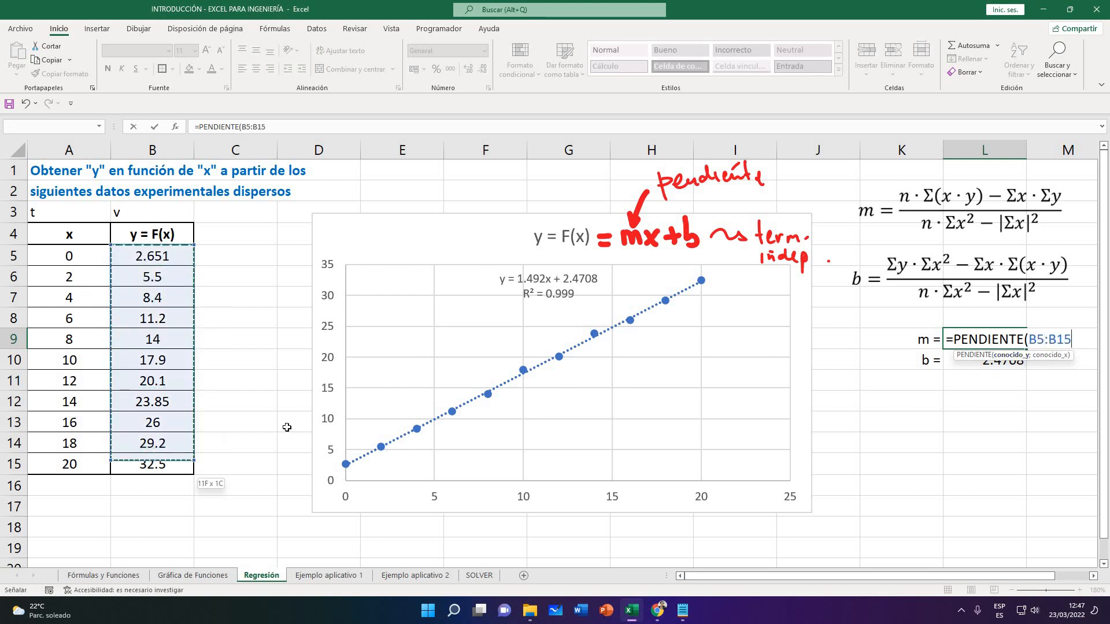
pyautogui.click(1082, 341)
pyautogui.write(';')
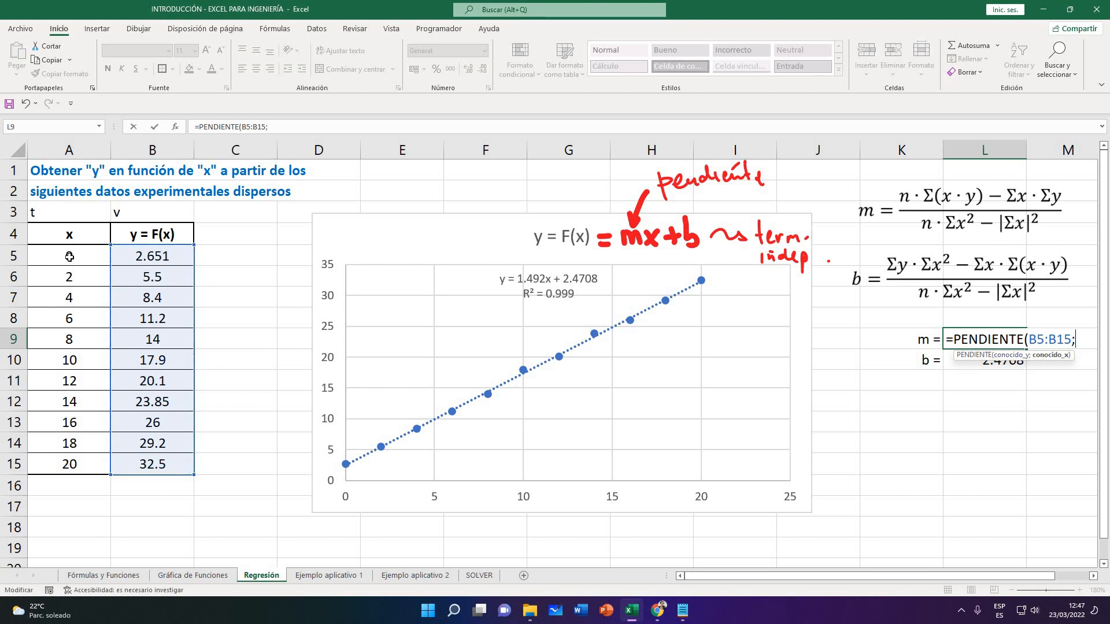
pyautogui.moveTo(69, 256); pyautogui.dragTo(69, 465)
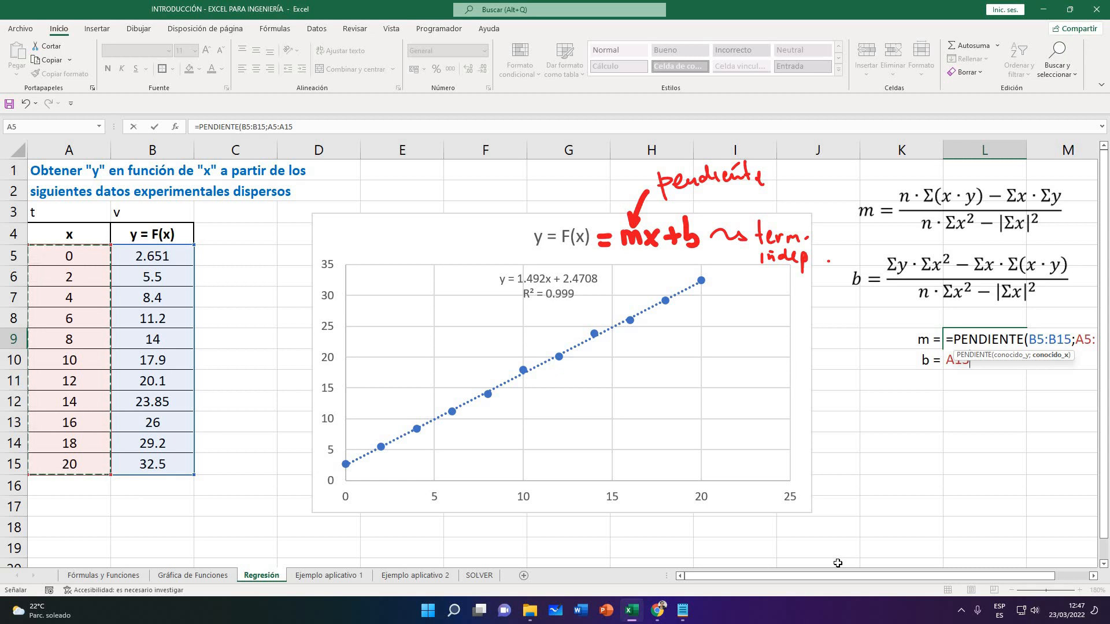
pyautogui.write(')')
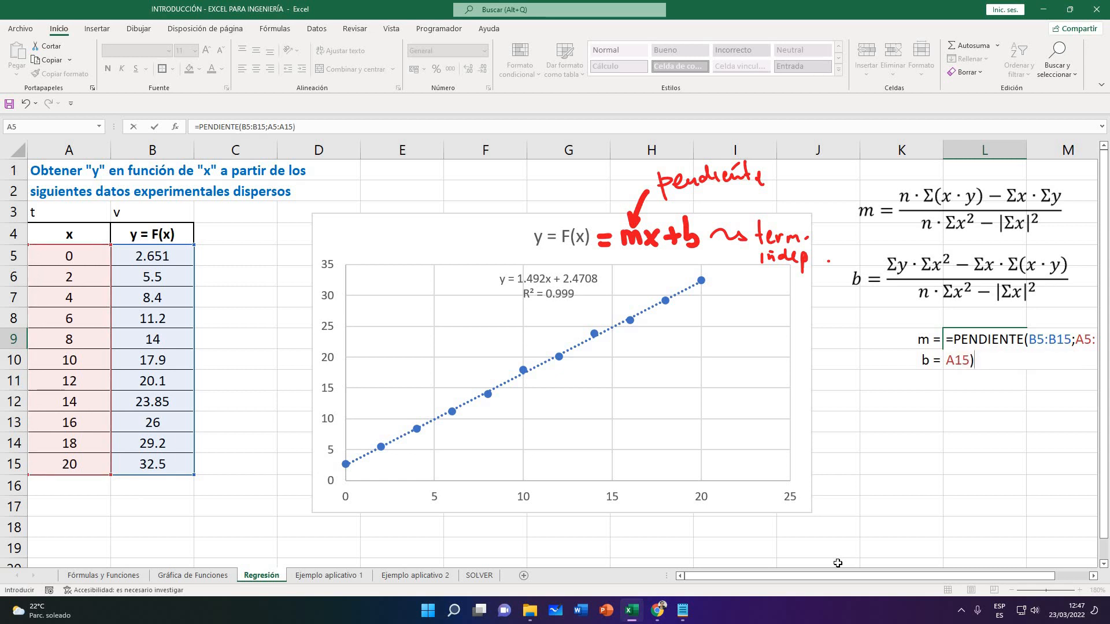
pyautogui.press('Return')
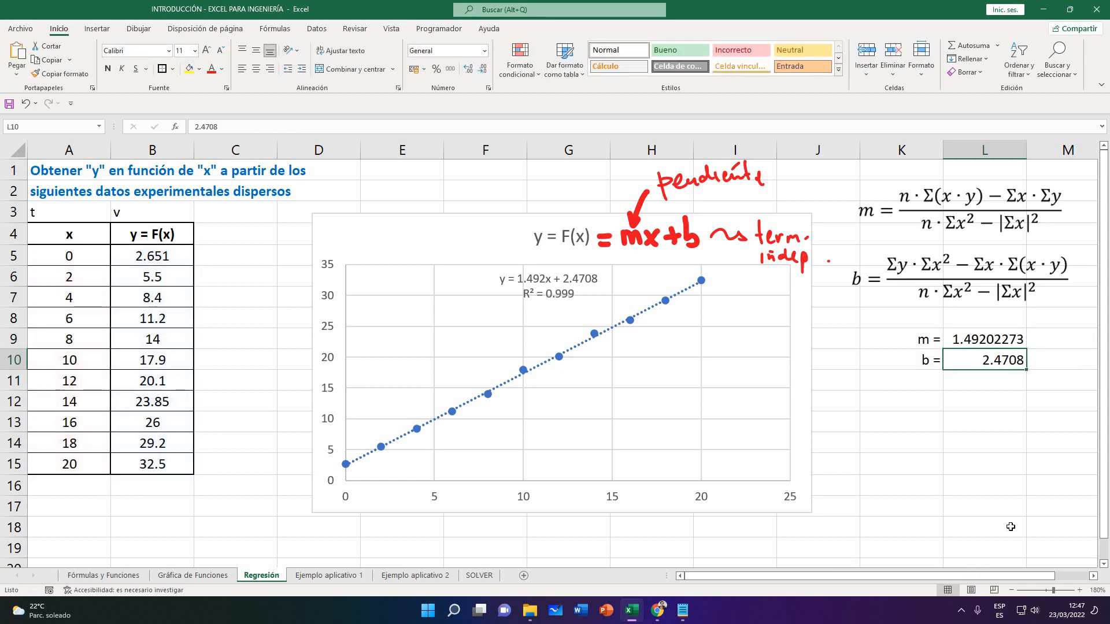
# Compare the calculated slope in L9 and the intercept in L10 with the trendline equation on the chart
pyautogui.click(980, 338)
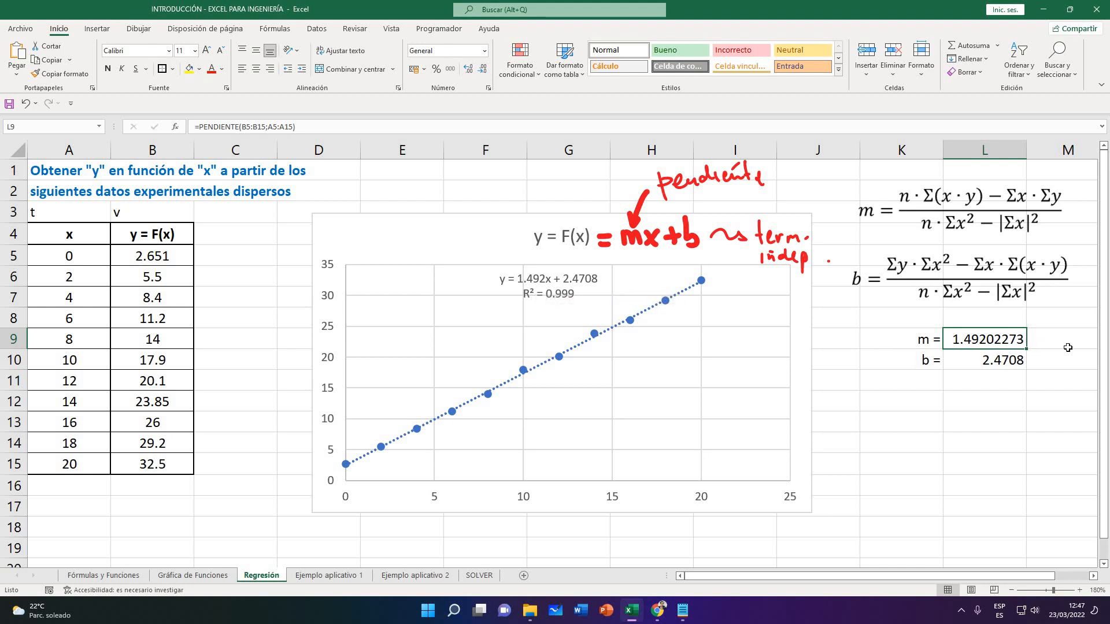
pyautogui.click(999, 363)
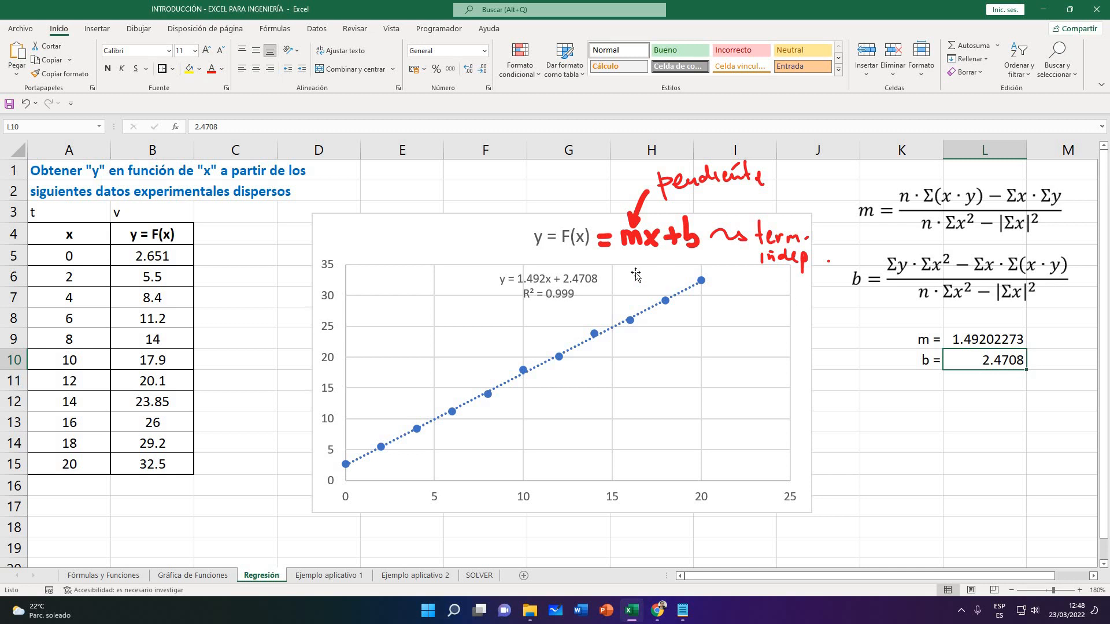
pyautogui.press('Up')
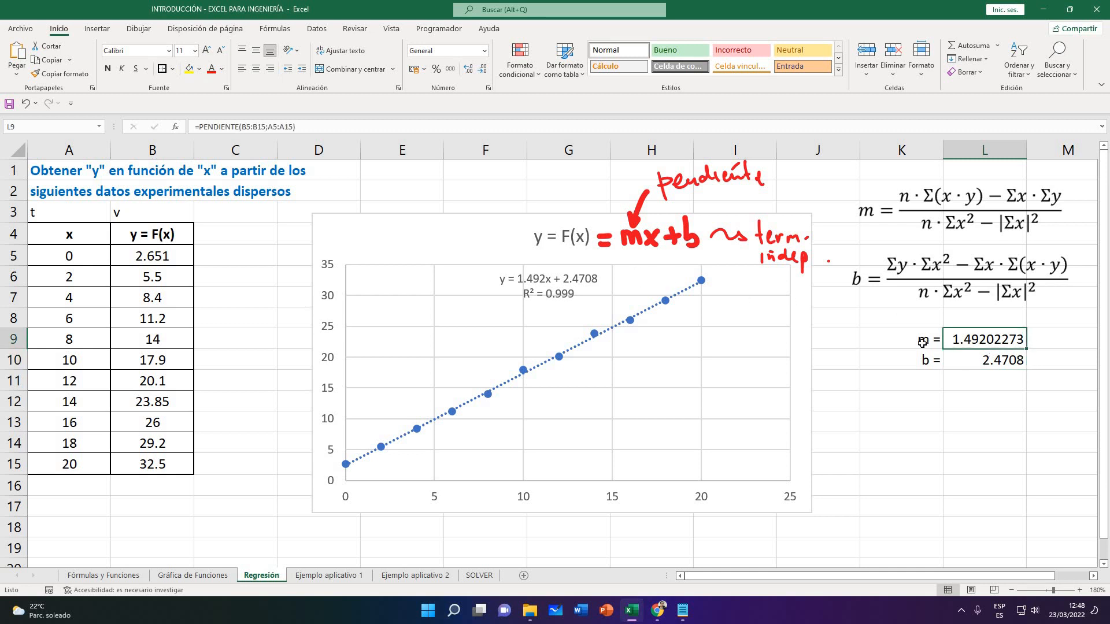
pyautogui.click(982, 367)
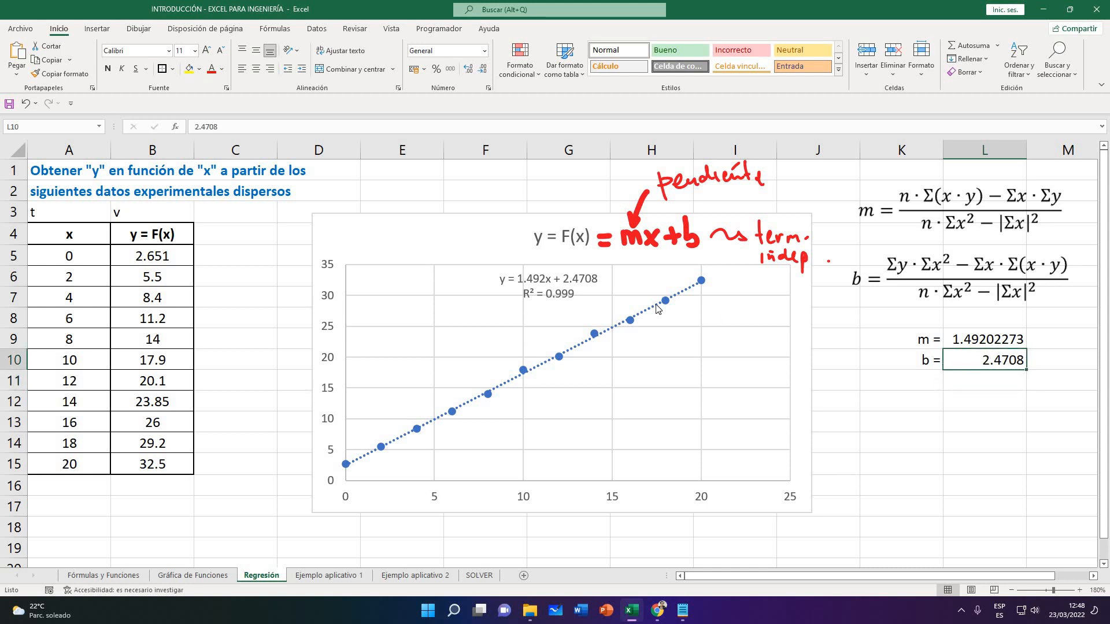
pyautogui.press('Up')
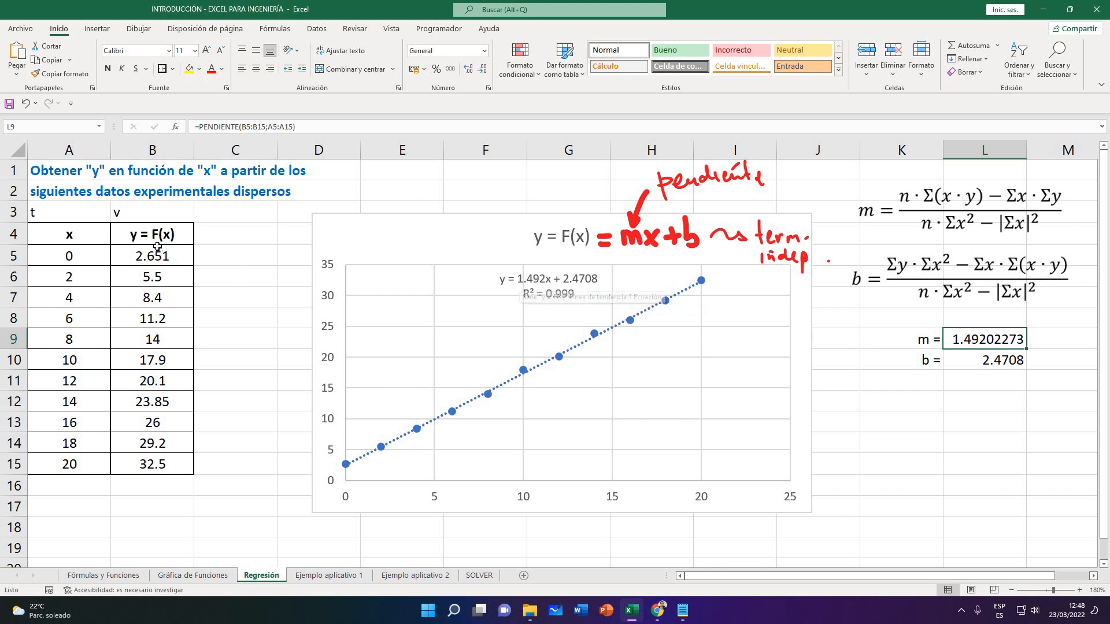
pyautogui.click(66, 258)
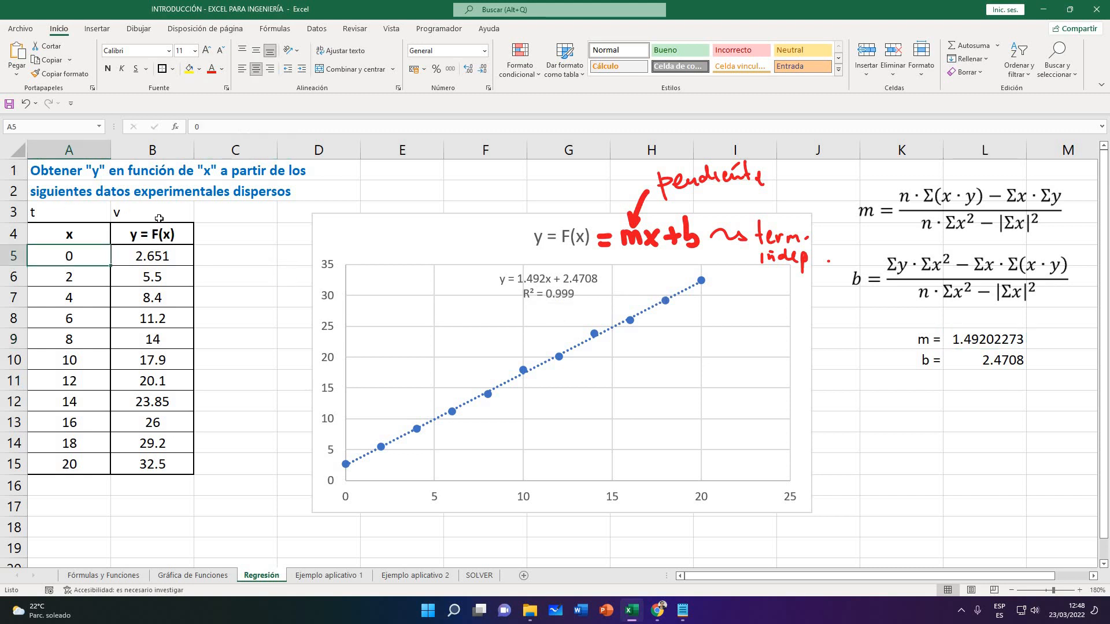
# Highlight the R² line in the trendline label and enlarge the sheet to 230% to examine it
pyautogui.click(577, 290)
pyautogui.tripleClick(533, 294)
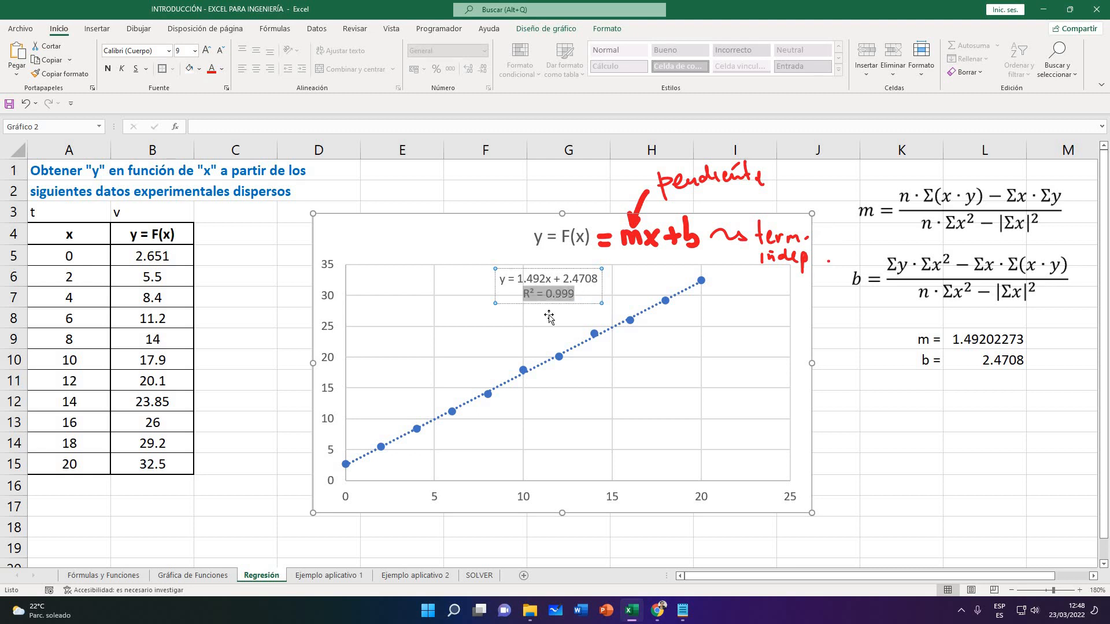
pyautogui.click(1080, 591)
pyautogui.click(1080, 590)
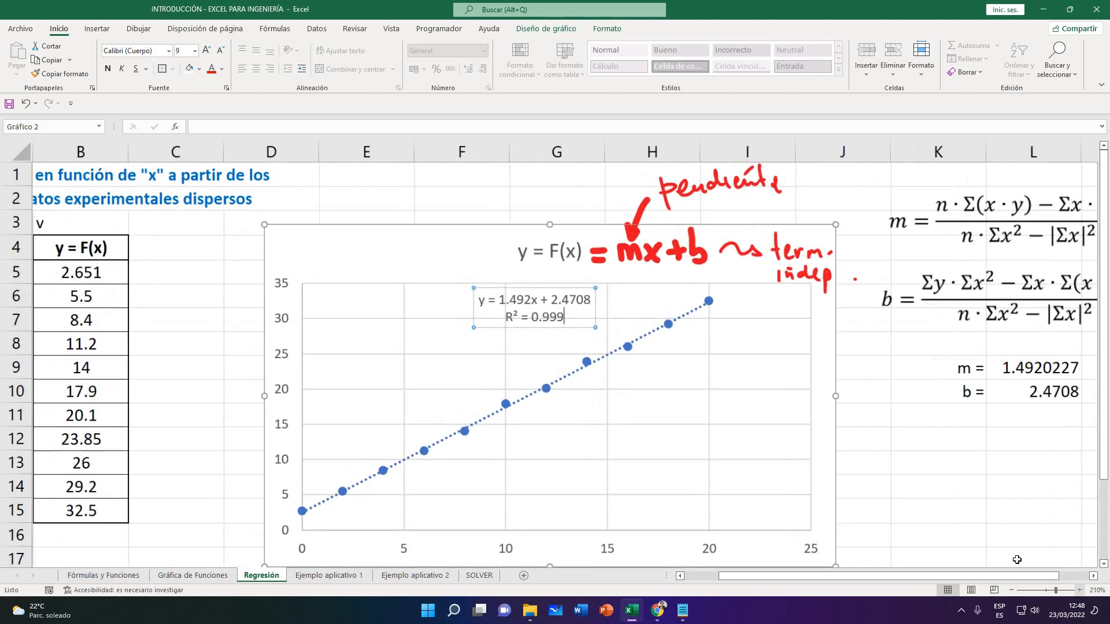
pyautogui.click(1079, 591)
pyautogui.click(1080, 591)
pyautogui.click(1079, 591)
pyautogui.click(901, 497)
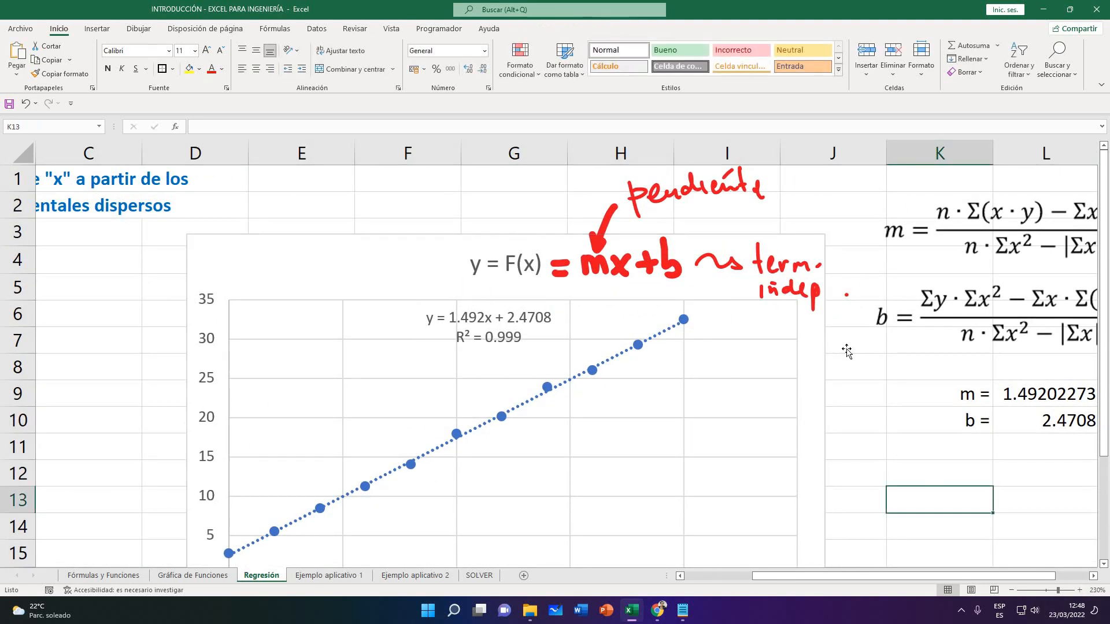
pyautogui.click(862, 366)
pyautogui.click(865, 402)
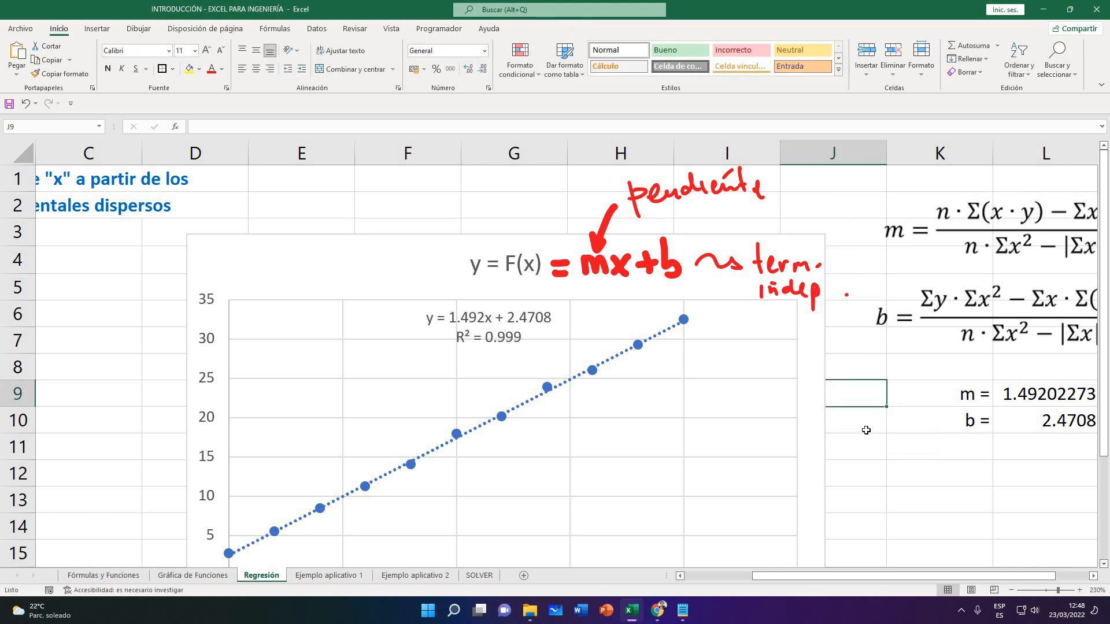
pyautogui.click(866, 430)
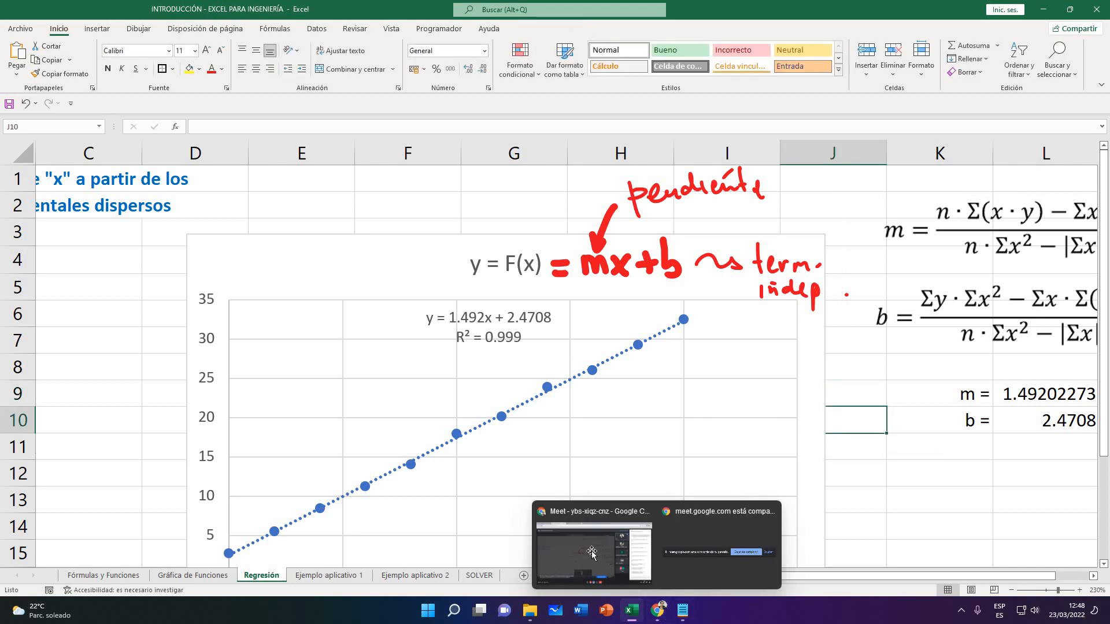
# Check the chat messages in the Google Meet call and return to the Excel regression sheet
pyautogui.click(591, 537)
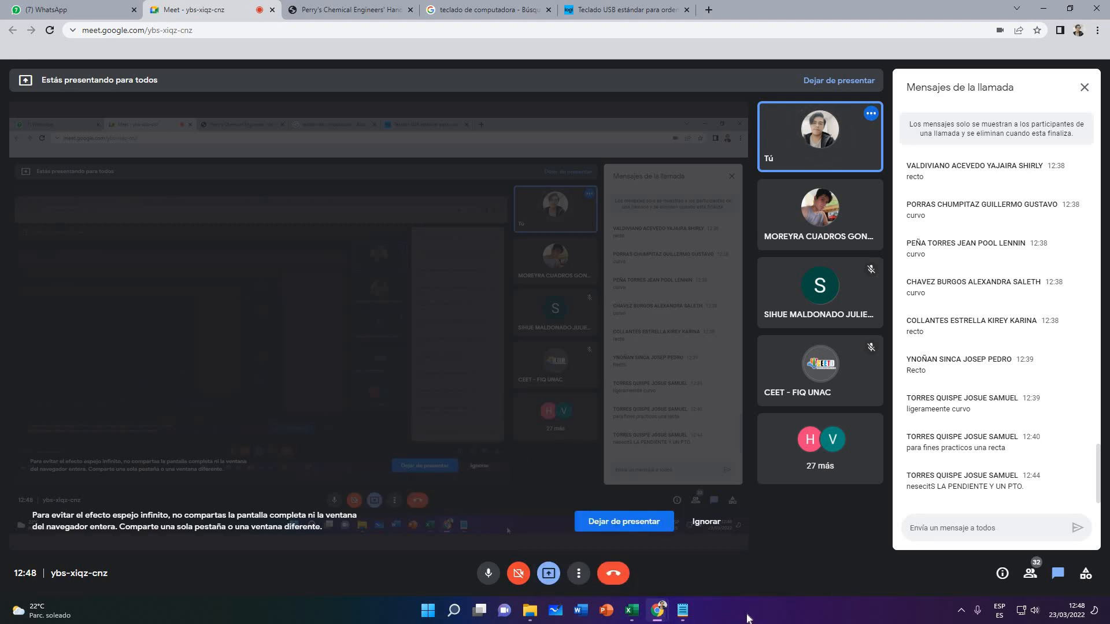
pyautogui.moveTo(661, 616)
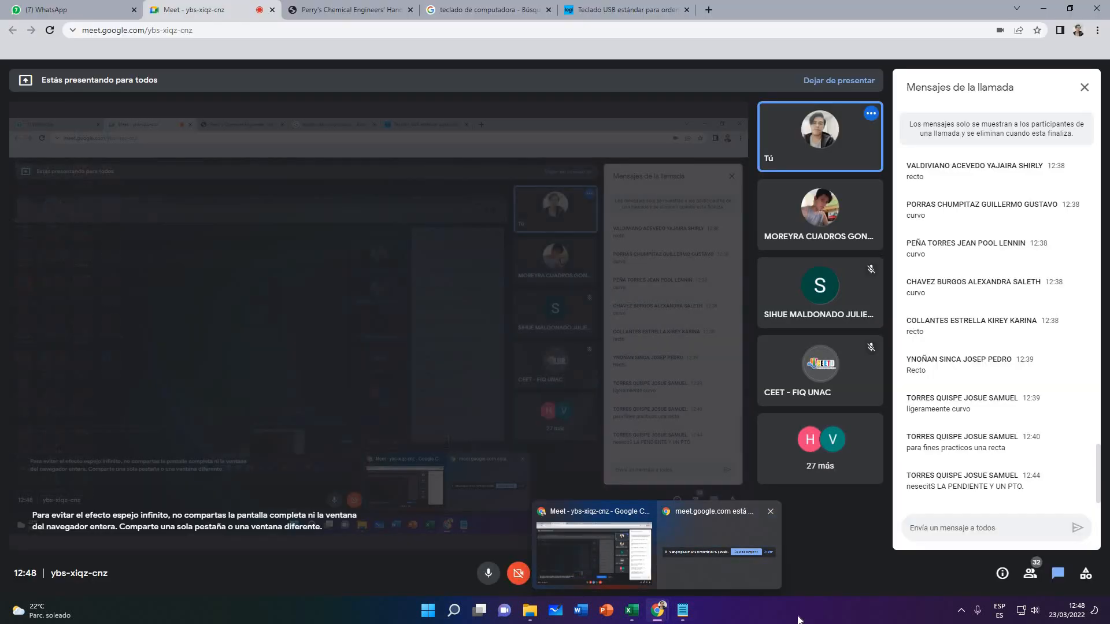
pyautogui.click(633, 614)
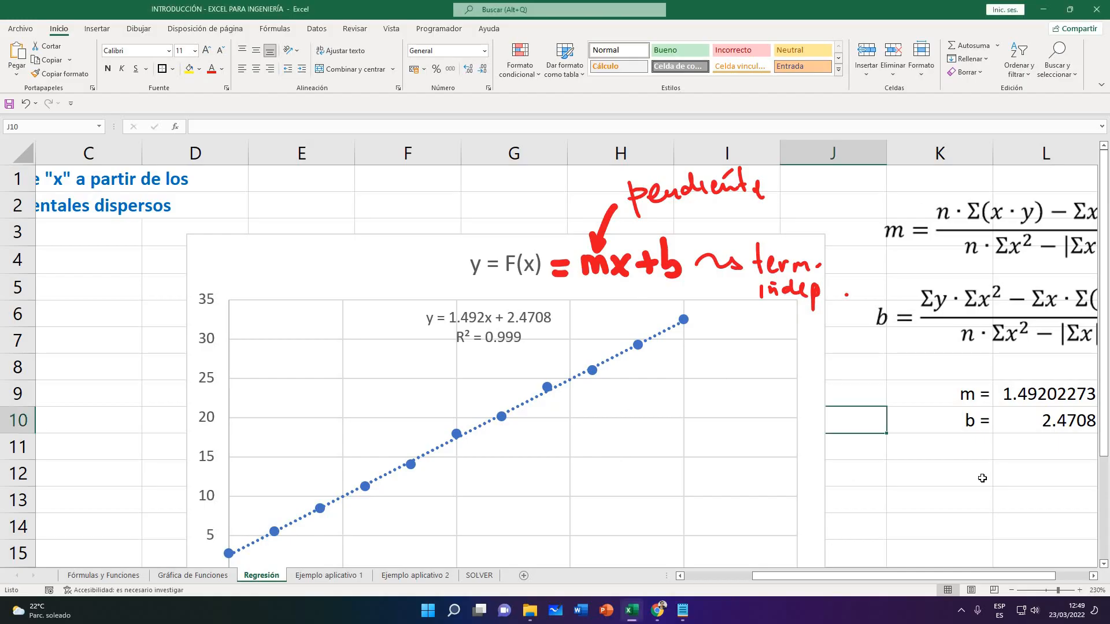
pyautogui.click(851, 471)
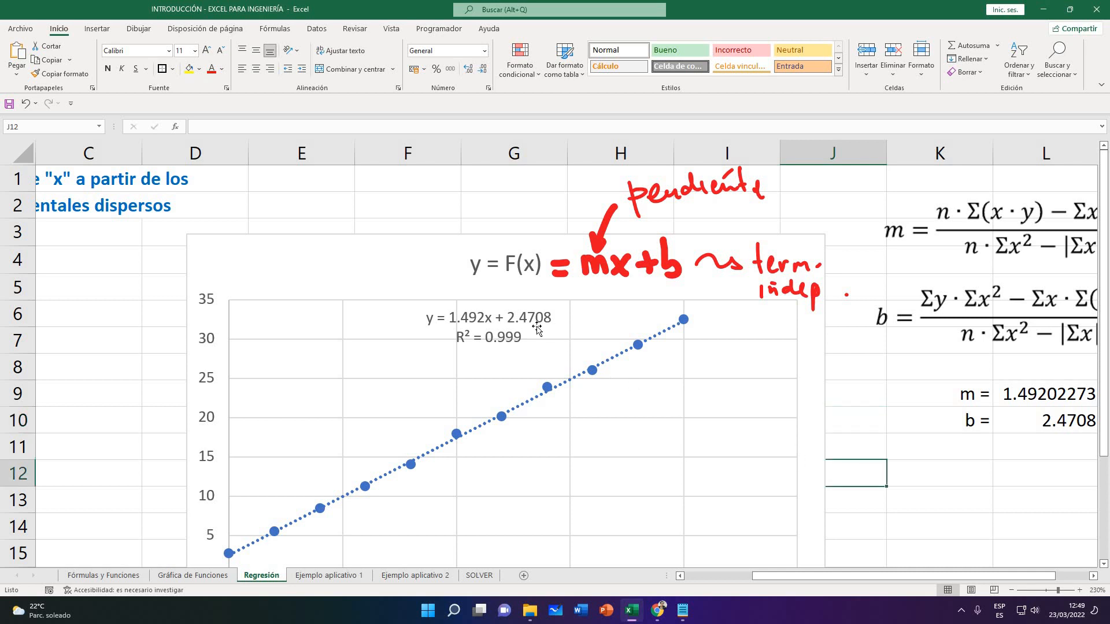
# Examine the coefficient of determination in the trendline label, highlighting its value and the R² symbol
pyautogui.click(560, 347)
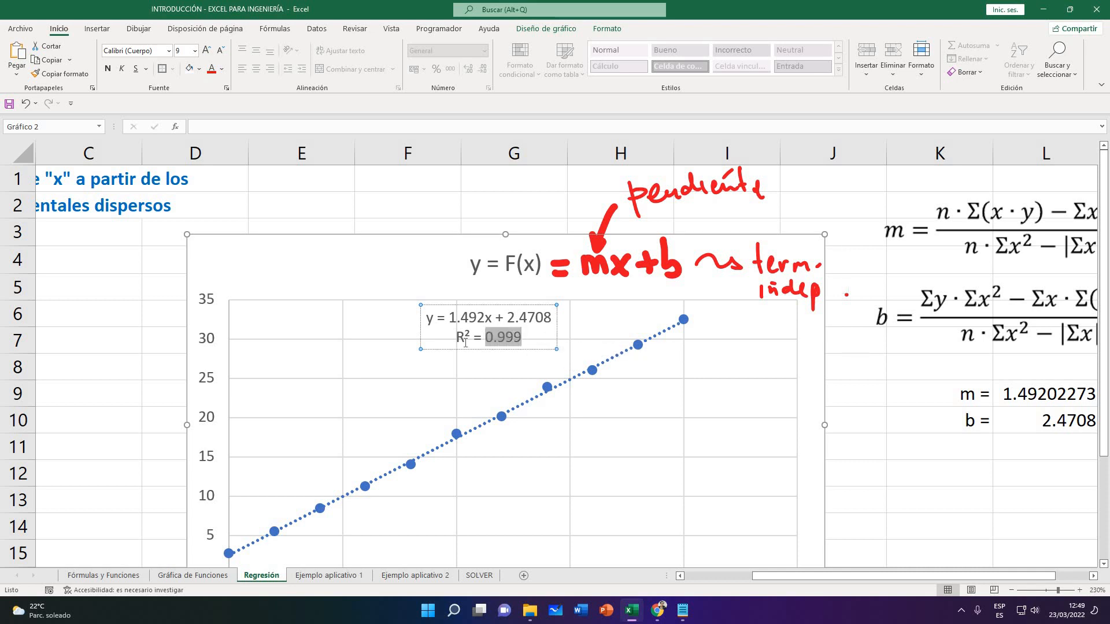
pyautogui.tripleClick(501, 341)
pyautogui.click(874, 421)
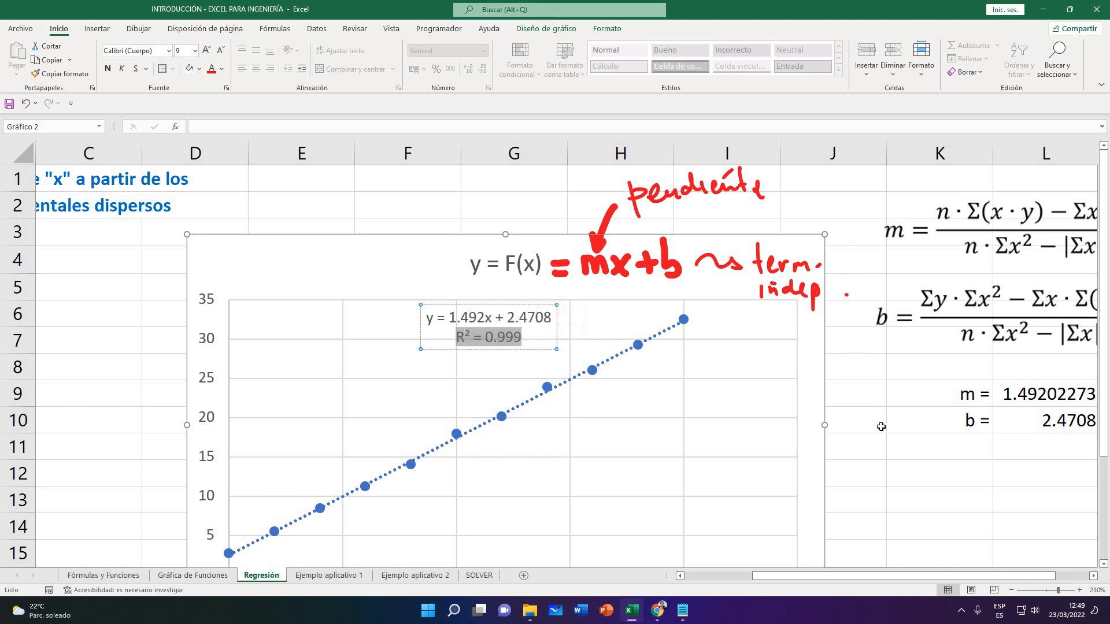
pyautogui.click(525, 337)
pyautogui.tripleClick(462, 338)
pyautogui.moveTo(469, 345); pyautogui.dragTo(456, 348)
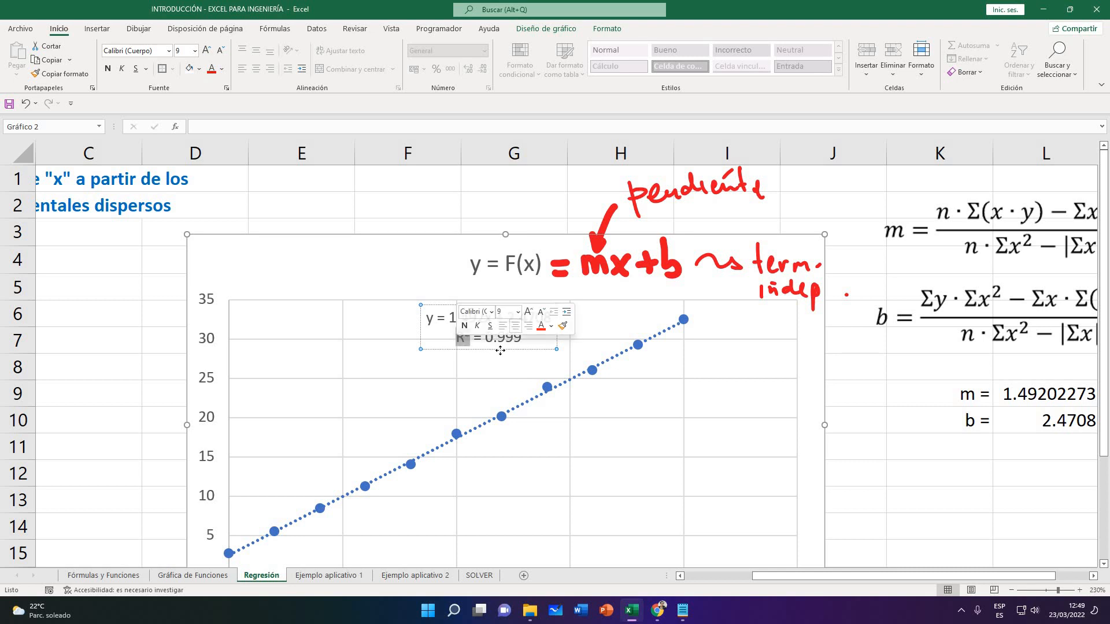
pyautogui.click(501, 351)
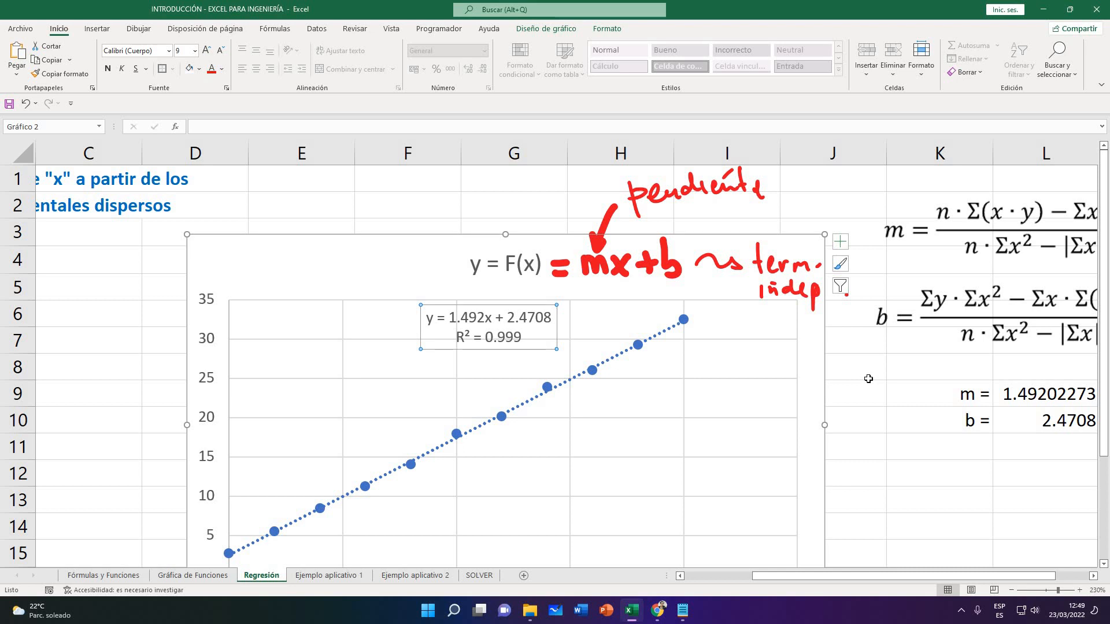
pyautogui.scroll(-1, 868, 378)
pyautogui.scroll(1, 798, 379)
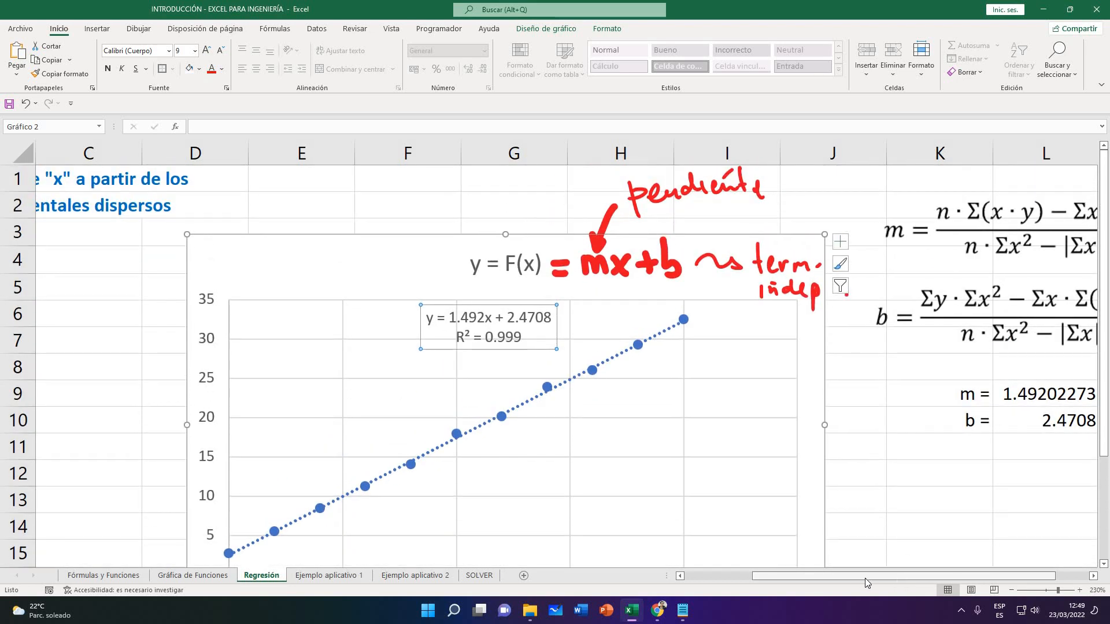
# Change the header of the y column in B4 to "y exp = F(x)"
pyautogui.moveTo(865, 579); pyautogui.dragTo(797, 578)
pyautogui.scroll(-1, 336, 359)
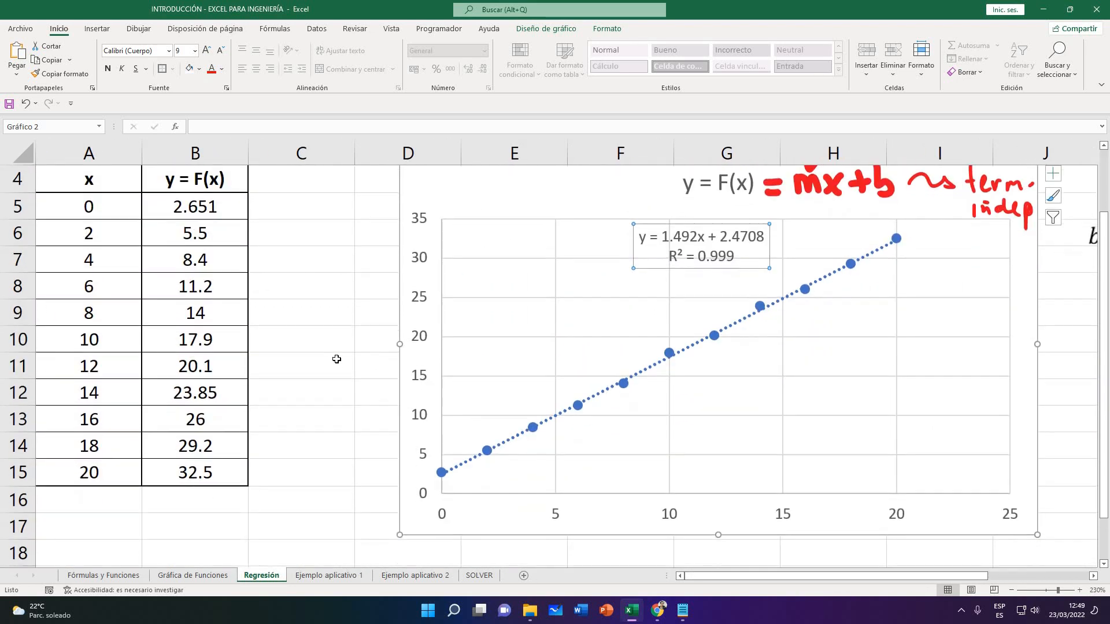
pyautogui.scroll(1, 337, 359)
pyautogui.click(287, 279)
pyautogui.press('Up')
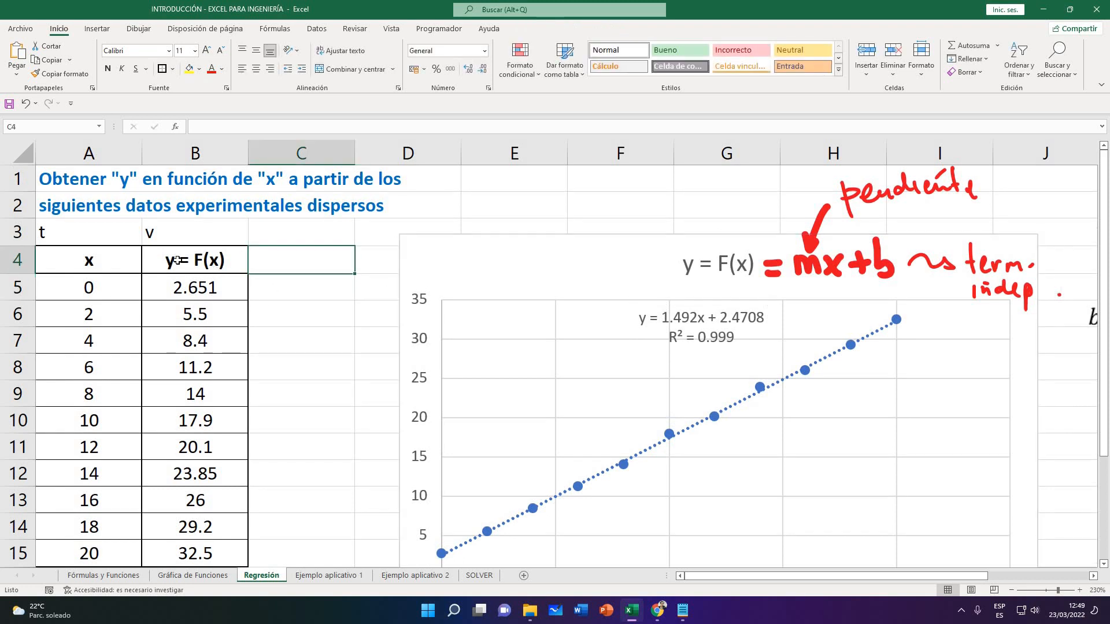
pyautogui.doubleClick(183, 263)
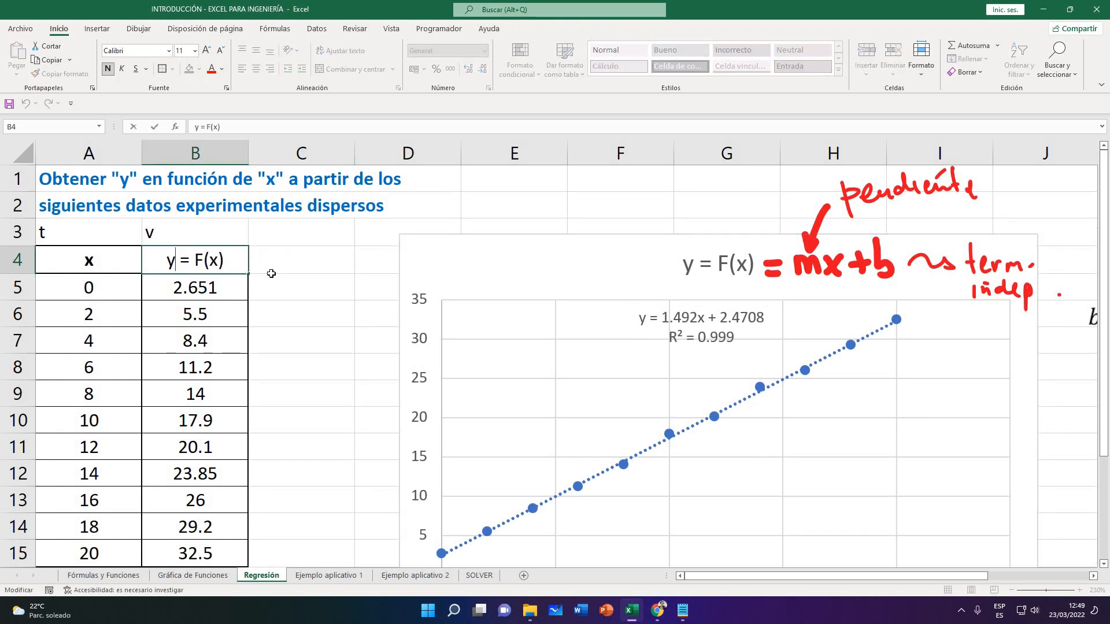
pyautogui.write('EXP')
pyautogui.press('BackSpace')
pyautogui.press('BackSpace')
pyautogui.press('BackSpace')
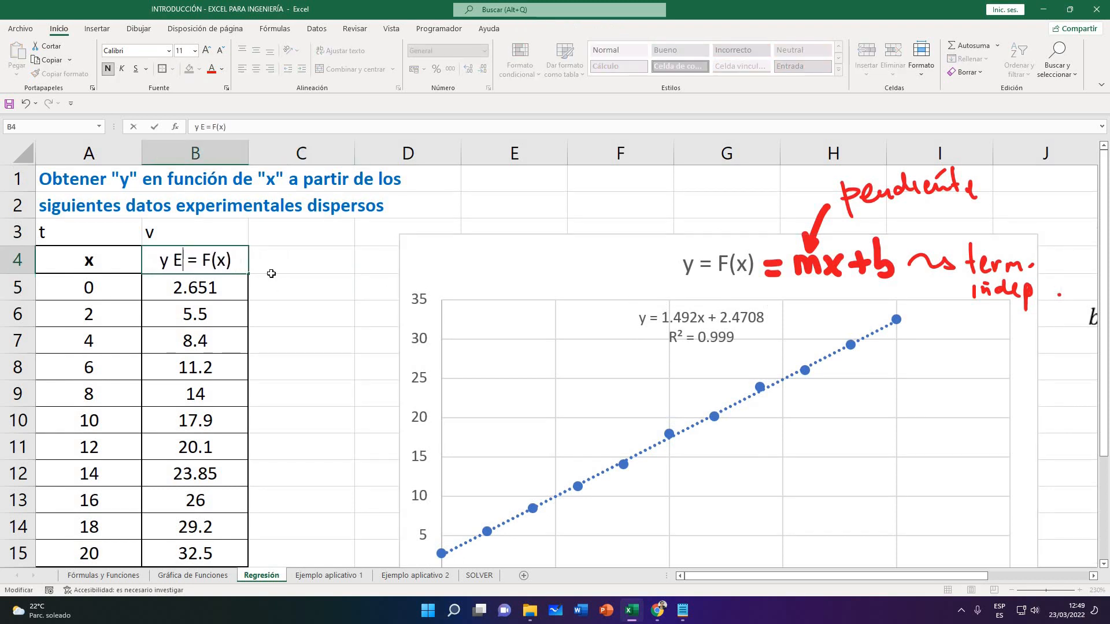
pyautogui.write('exp')
pyautogui.press('Tab')
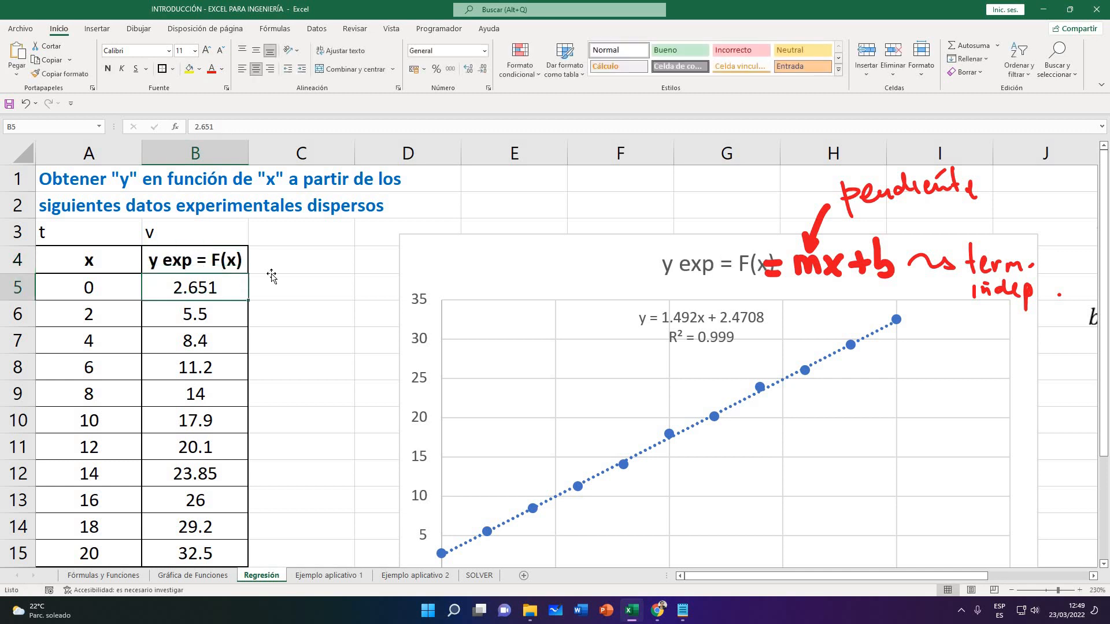
# Add the header "y regresión" in C4, next to the experimental values
pyautogui.write('y')
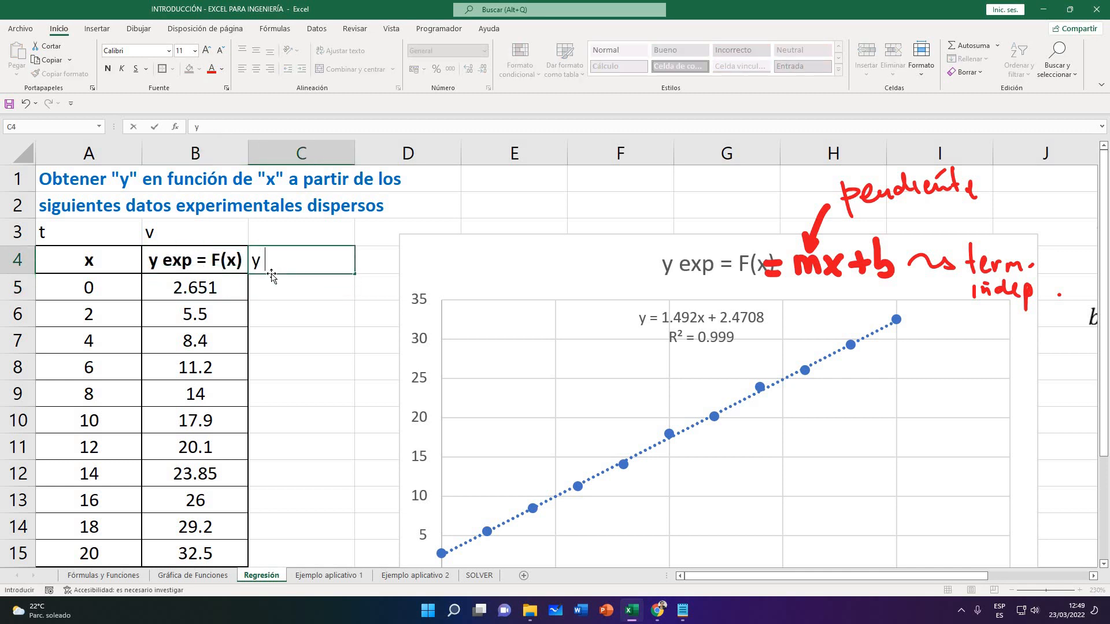
pyautogui.press('BackSpace')
pyautogui.press('BackSpace')
pyautogui.write('regrse')
pyautogui.press('BackSpace')
pyautogui.press('BackSpace')
pyautogui.press('BackSpace')
pyautogui.press('BackSpace')
pyautogui.write('resión')
pyautogui.press('Return')
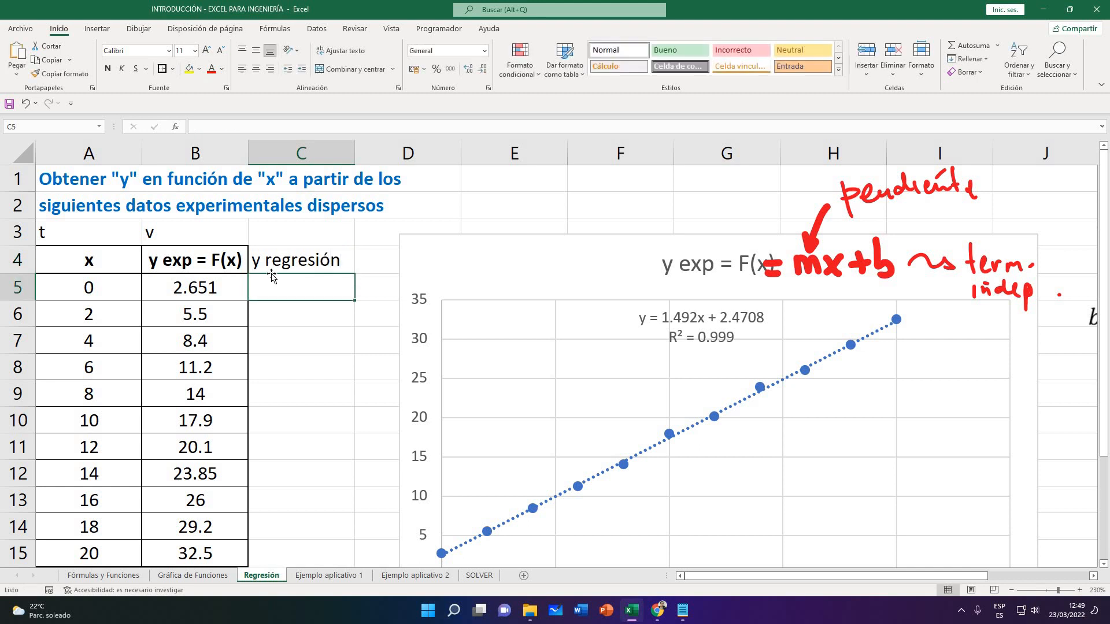
# Calculate the first regression value in C5 from the trendline equation with the formula =1.492*A5+2.4708
pyautogui.click(666, 317)
pyautogui.moveTo(663, 317); pyautogui.dragTo(765, 317)
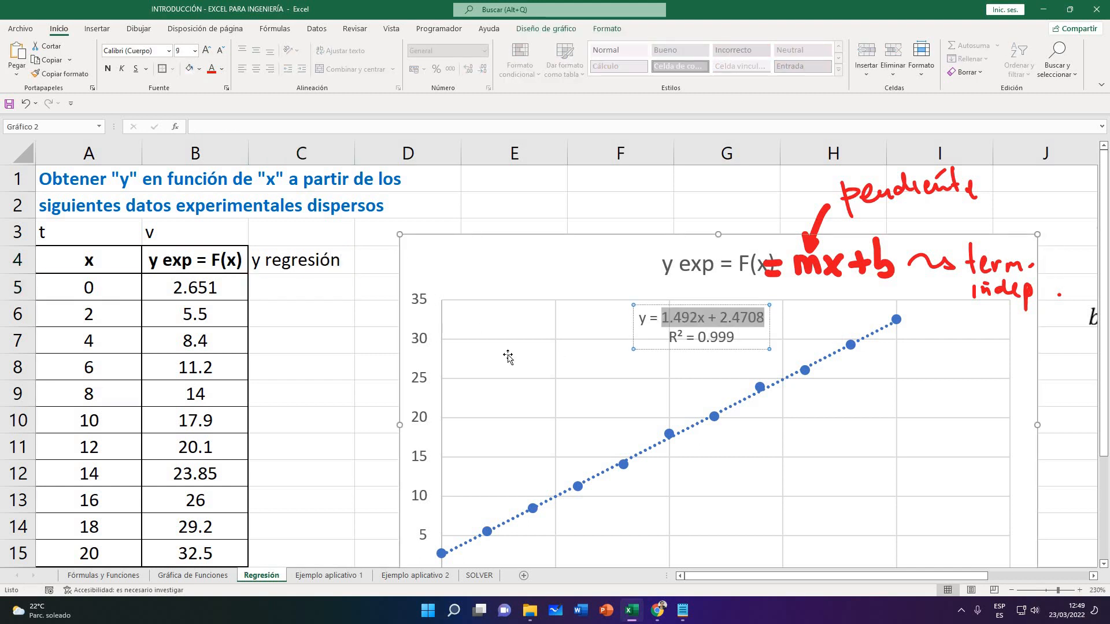
pyautogui.click(317, 330)
pyautogui.click(298, 277)
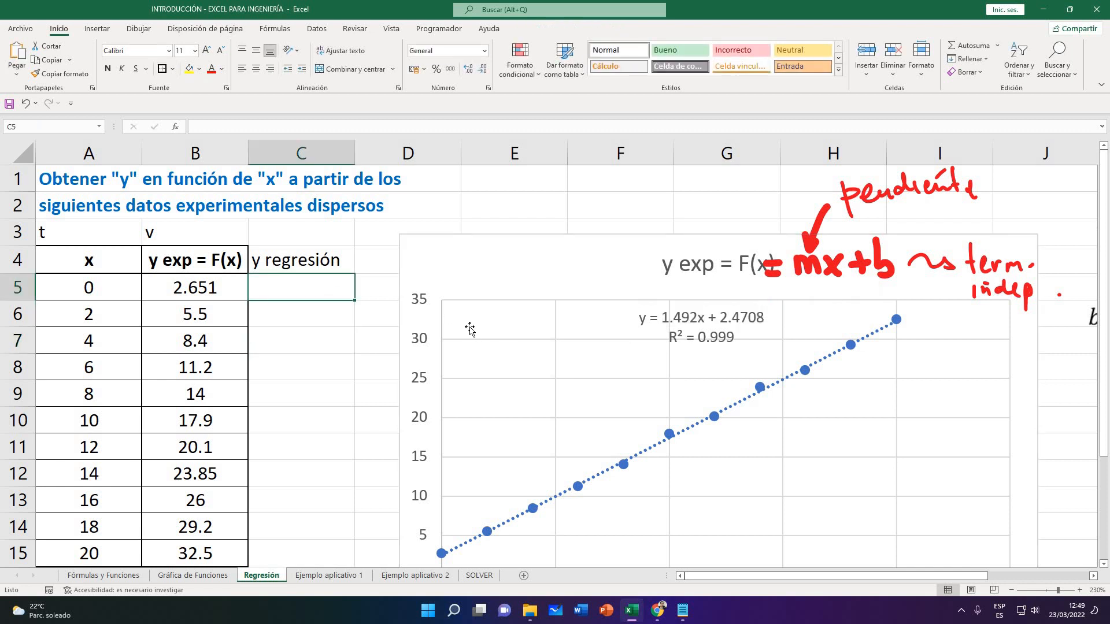
pyautogui.write('=1.492')
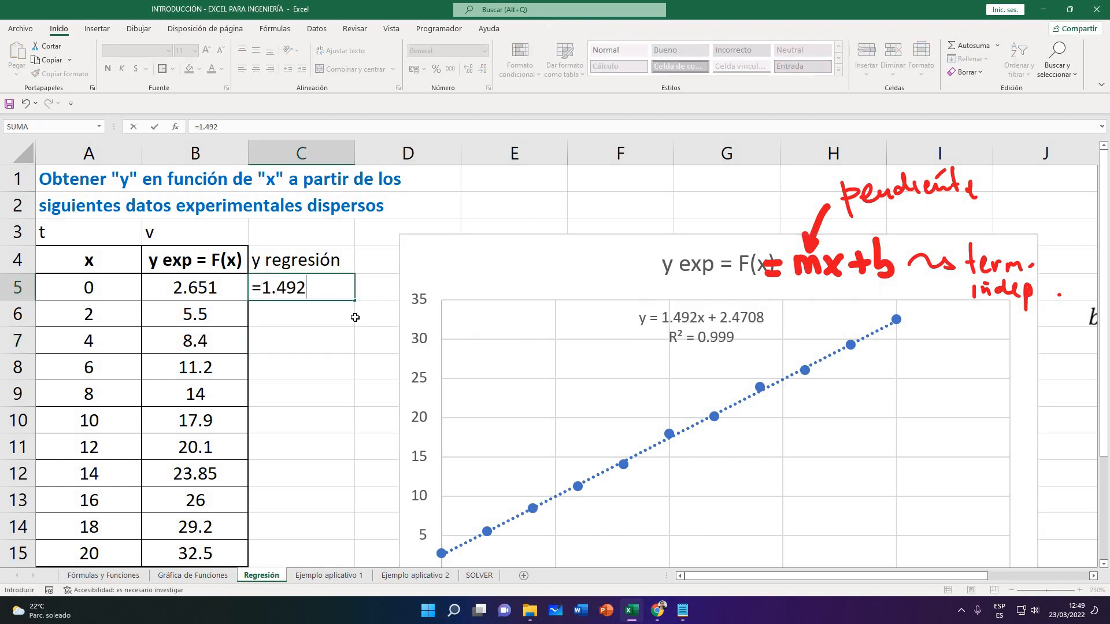
pyautogui.write('*')
pyautogui.press('Left')
pyautogui.press('Left')
pyautogui.write('+2')
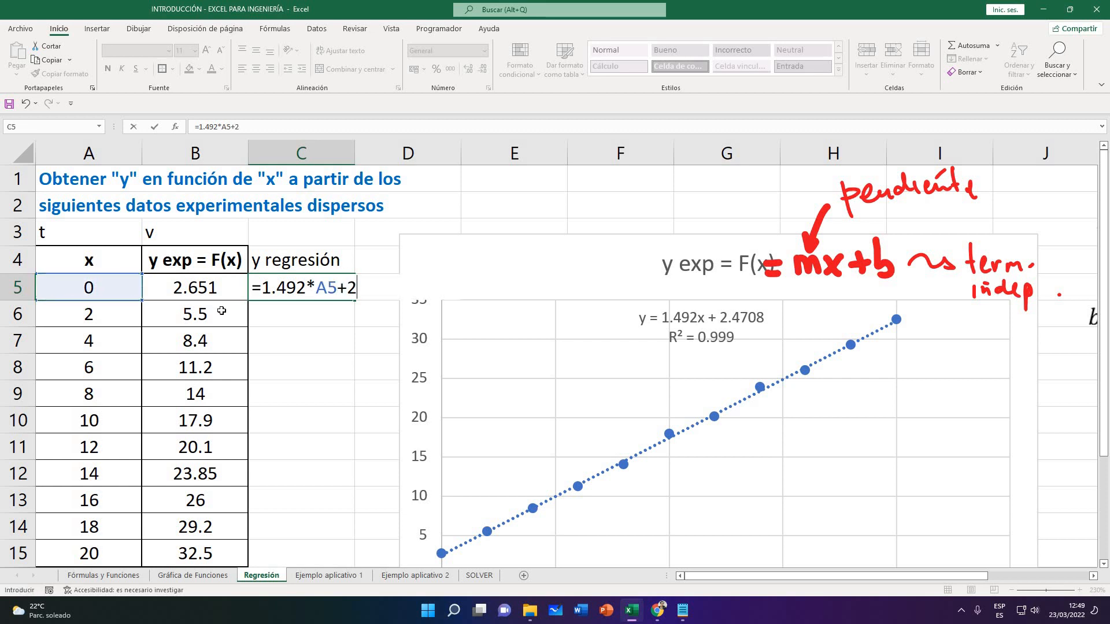
pyautogui.write('.4708')
pyautogui.press('Return')
# Fill the regression formula from C5 down to C15
pyautogui.click(352, 298)
pyautogui.doubleClick(353, 300)
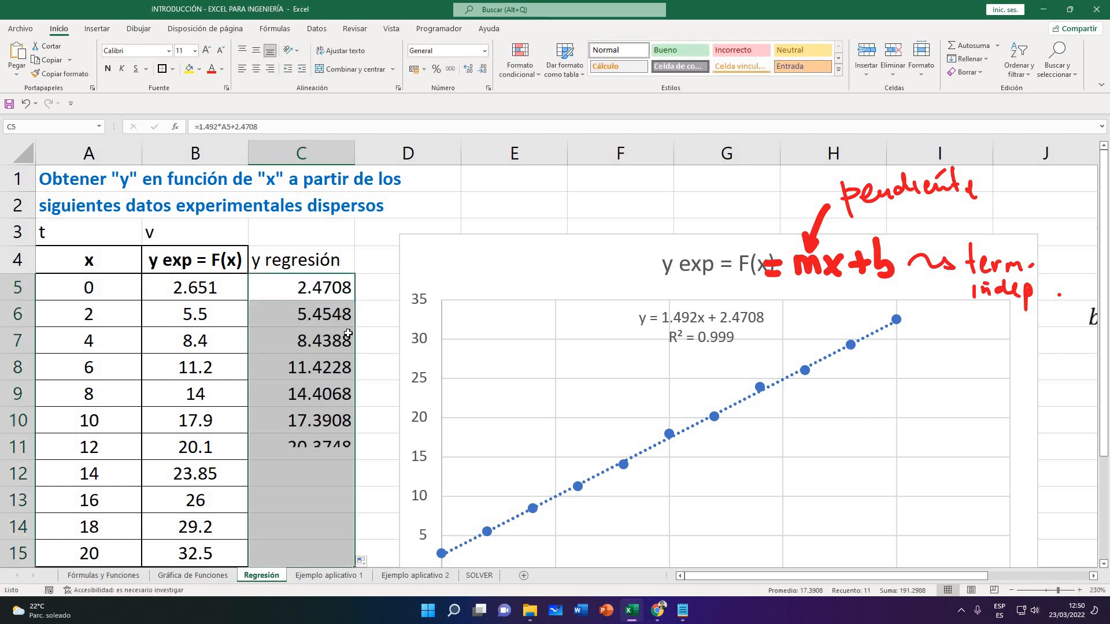
pyautogui.scroll(-1, 300, 323)
pyautogui.click(304, 339)
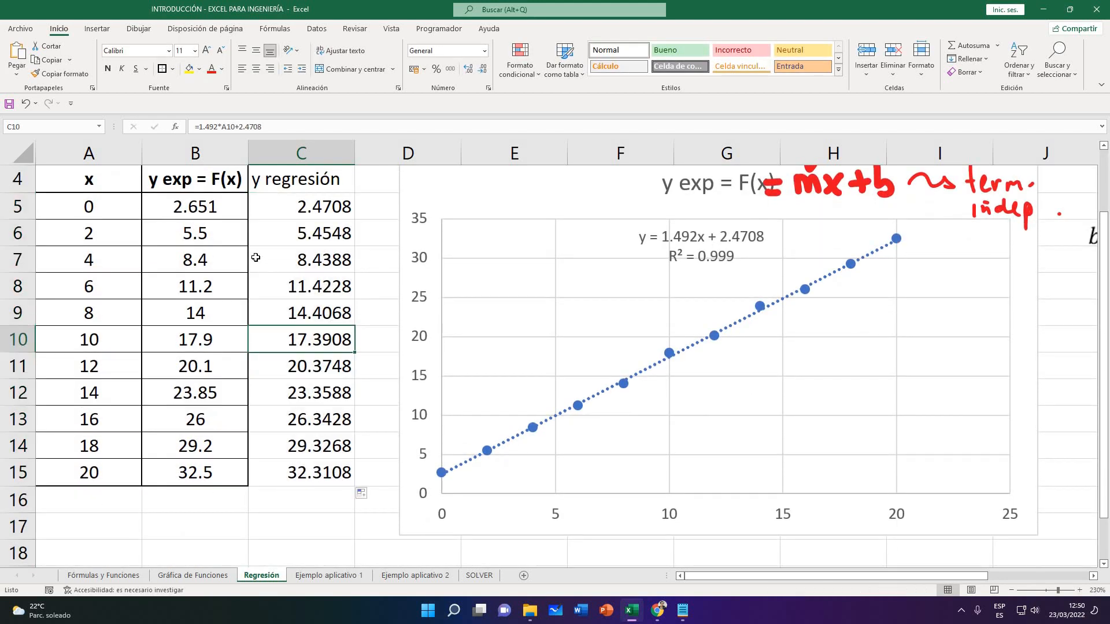
# Compare the experimental values in column B with the regression values in column C row by row, from row 5 to row 8
pyautogui.scroll(1, 255, 257)
pyautogui.click(201, 294)
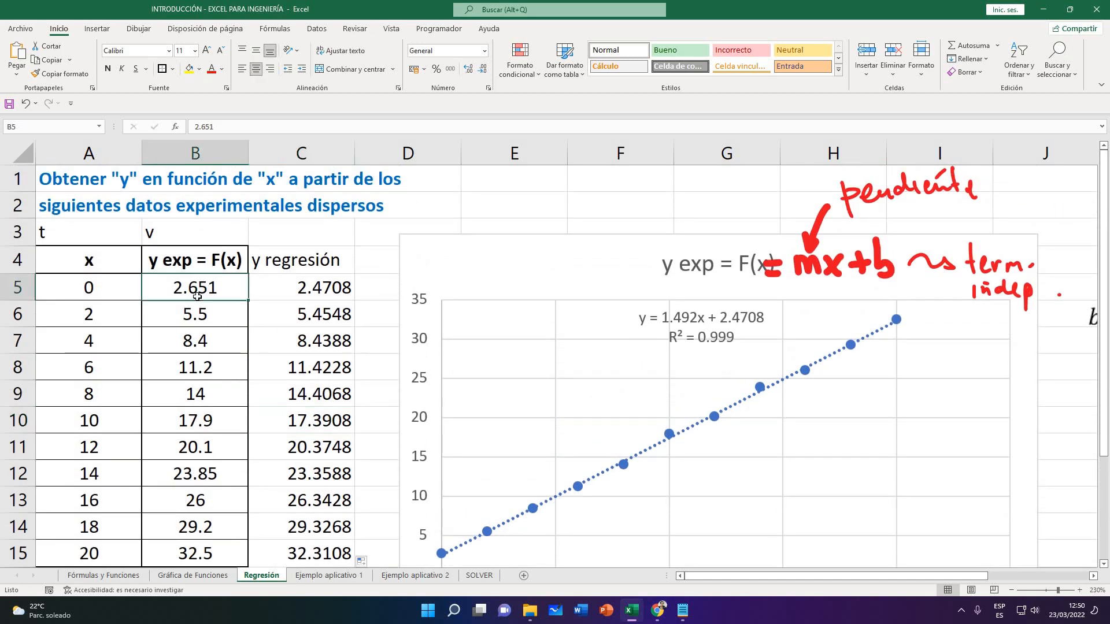
pyautogui.click(275, 288)
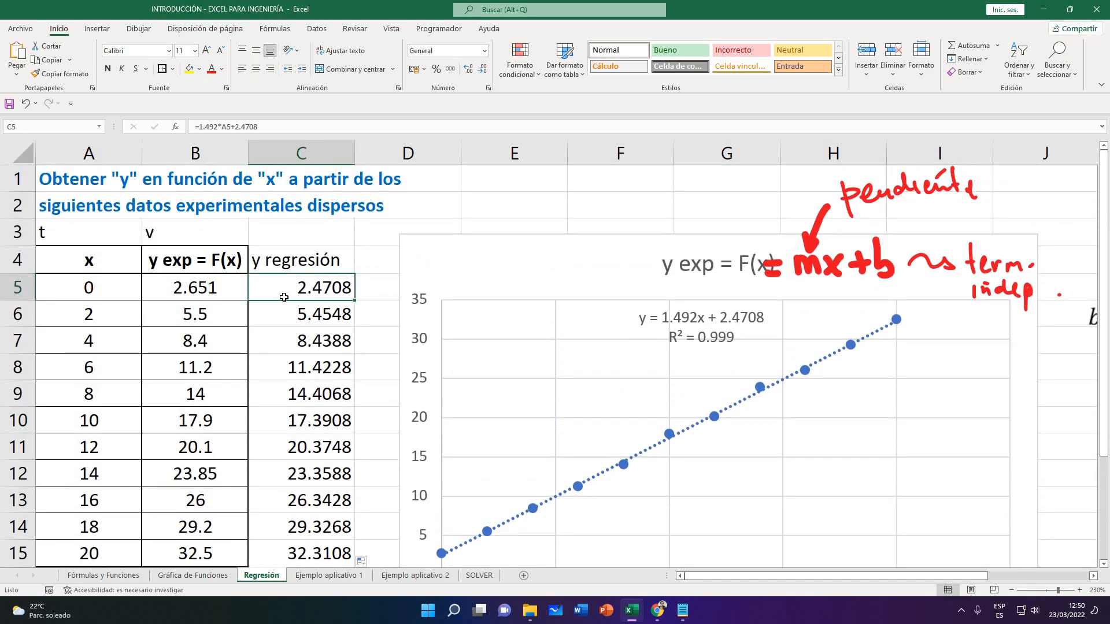
pyautogui.click(238, 319)
pyautogui.click(303, 317)
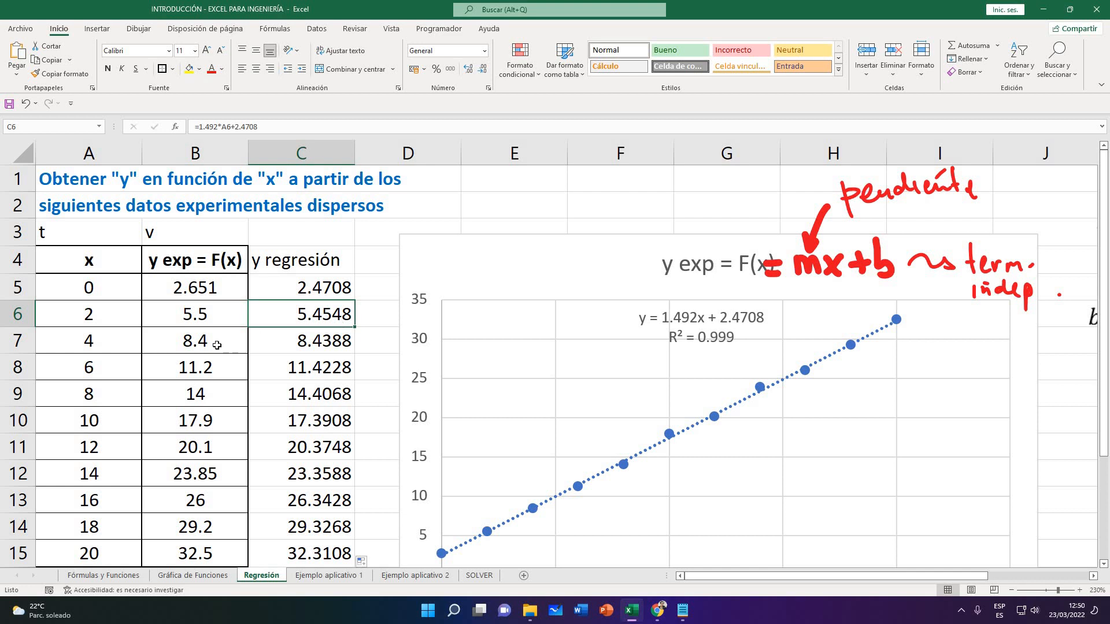
pyautogui.click(294, 347)
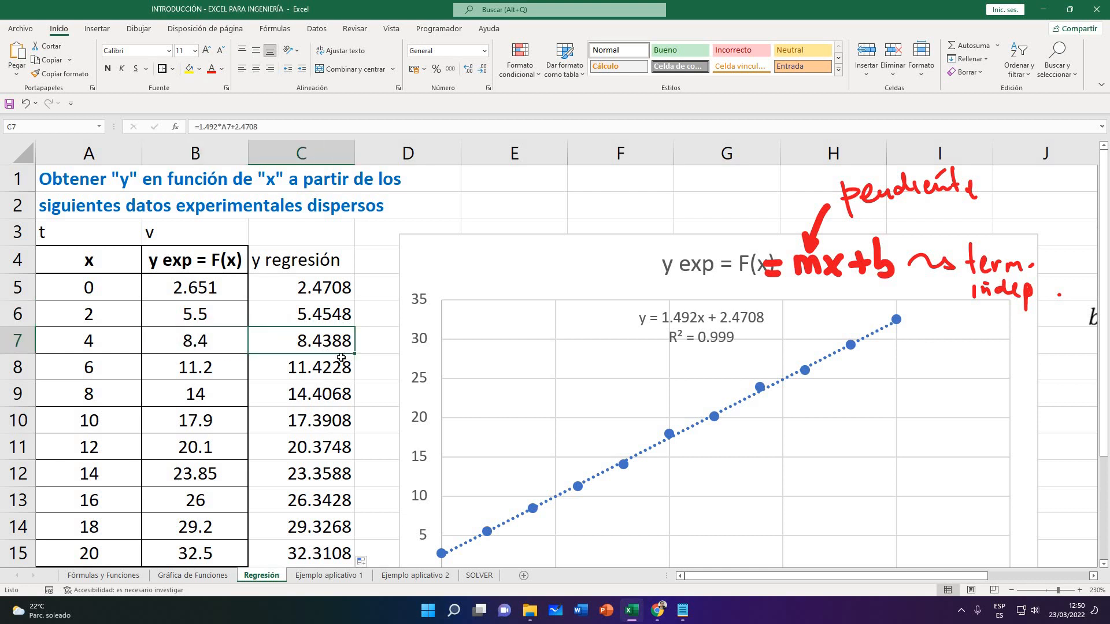
pyautogui.click(287, 369)
pyautogui.scroll(-1, 230, 307)
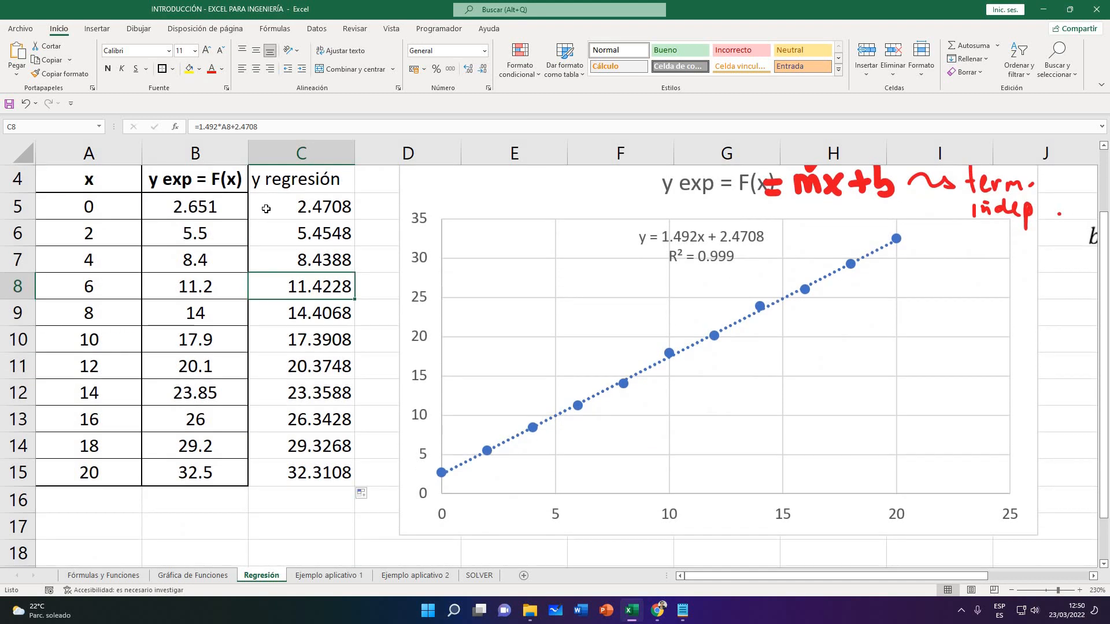
pyautogui.moveTo(228, 208); pyautogui.dragTo(266, 211)
pyautogui.scroll(1, 266, 254)
pyautogui.scroll(-1, 270, 274)
pyautogui.scroll(1, 266, 263)
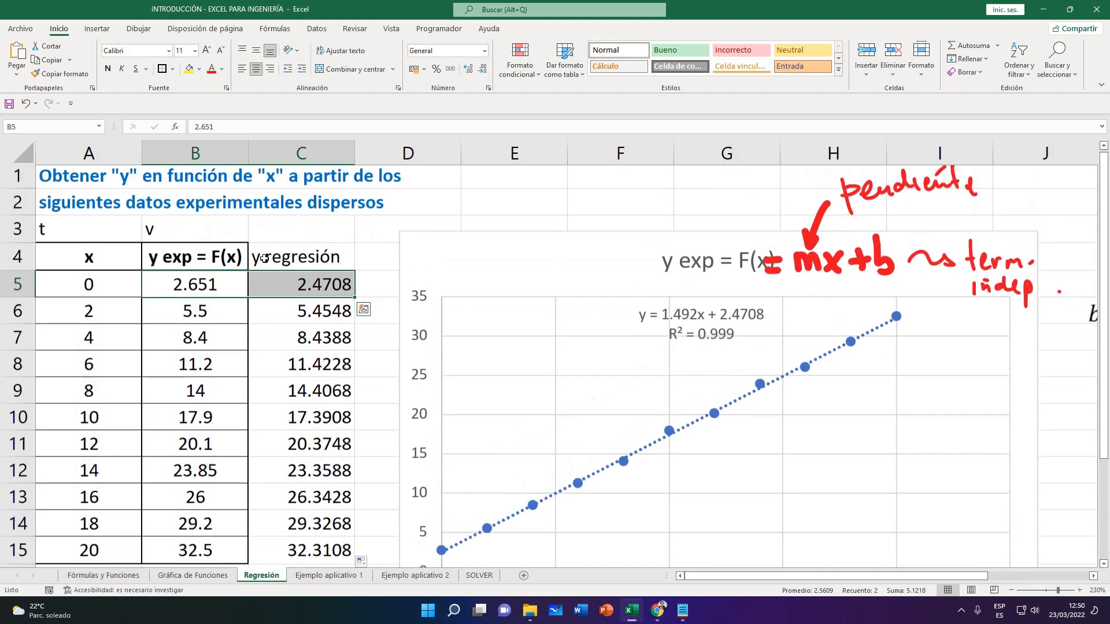
# Compare the headers in B4 and C4 and highlight the regression values C5:C15 and the experimental values B5:B15
pyautogui.click(264, 258)
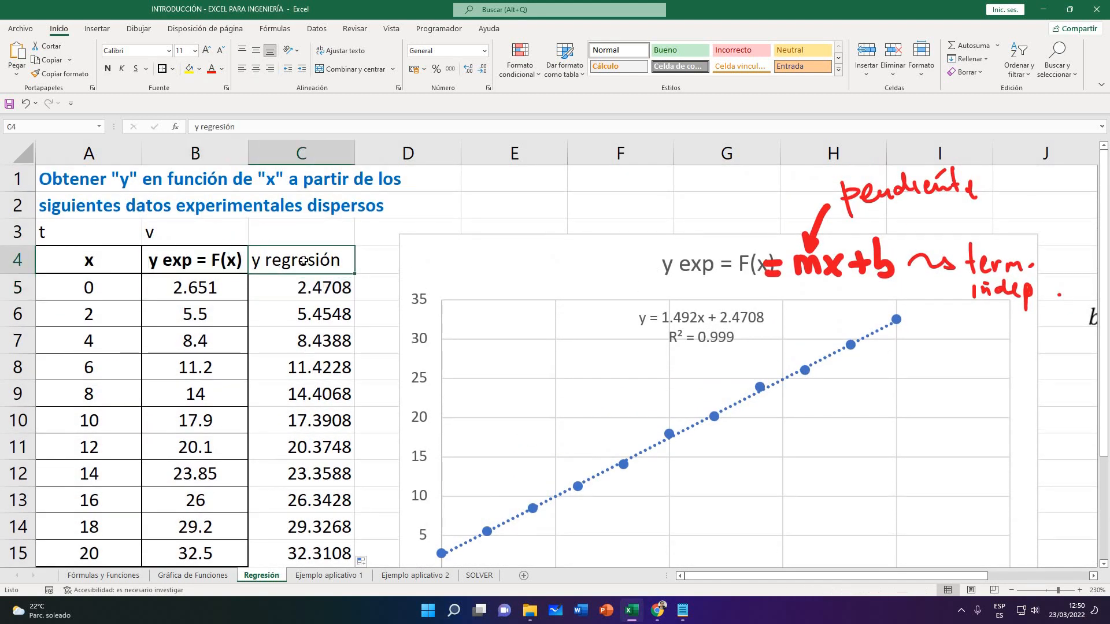
pyautogui.click(206, 264)
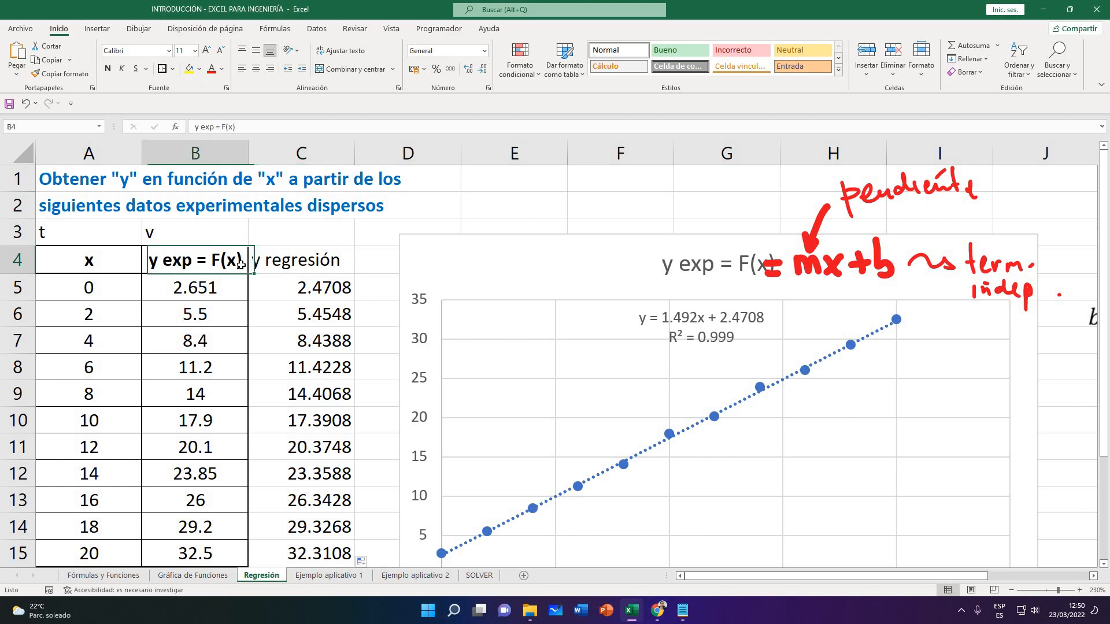
pyautogui.click(300, 263)
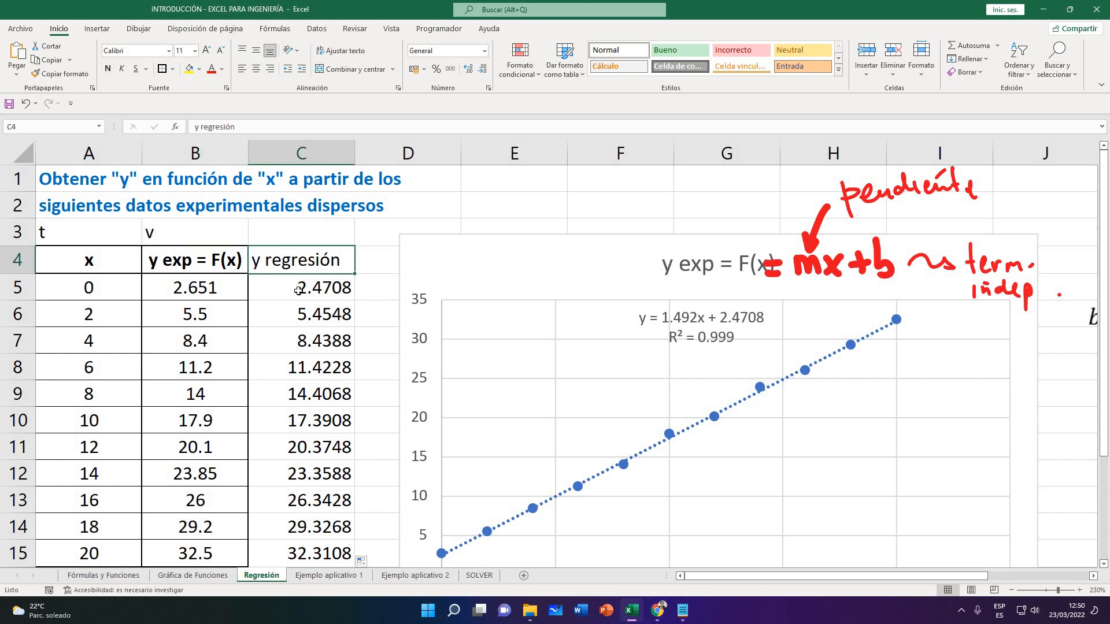
pyautogui.click(296, 289)
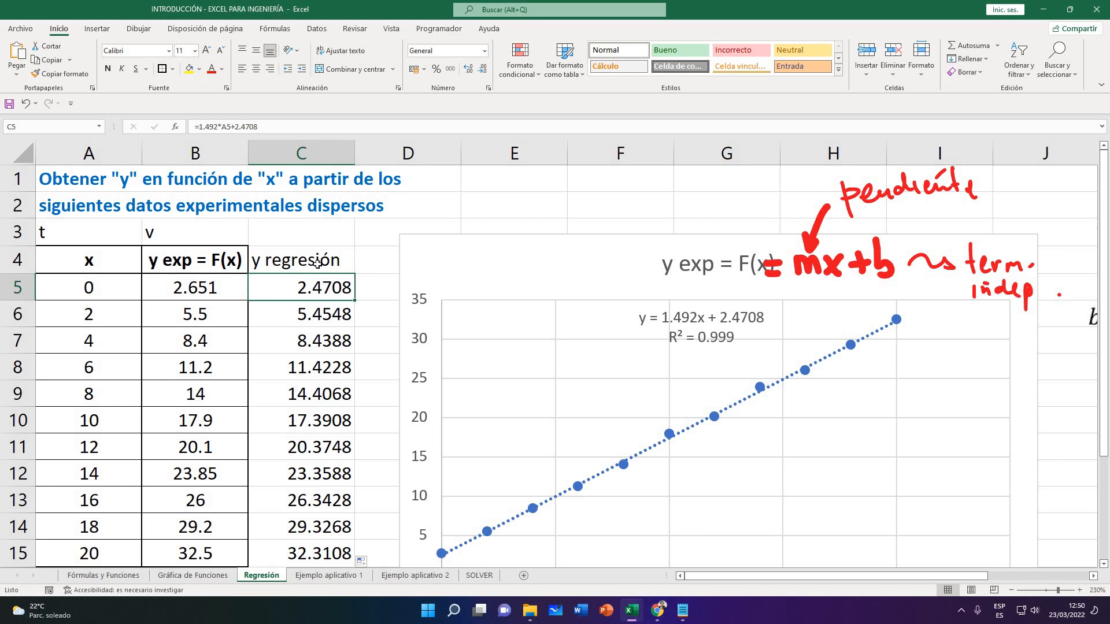
pyautogui.press('Up')
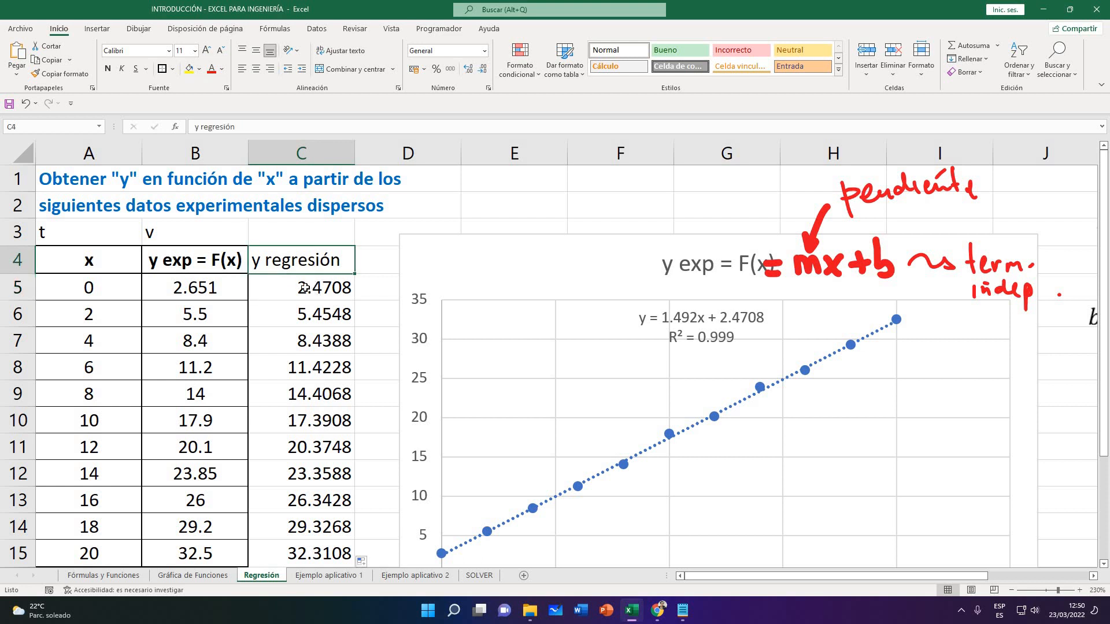
pyautogui.moveTo(301, 288); pyautogui.dragTo(331, 473)
pyautogui.scroll(1, 363, 312)
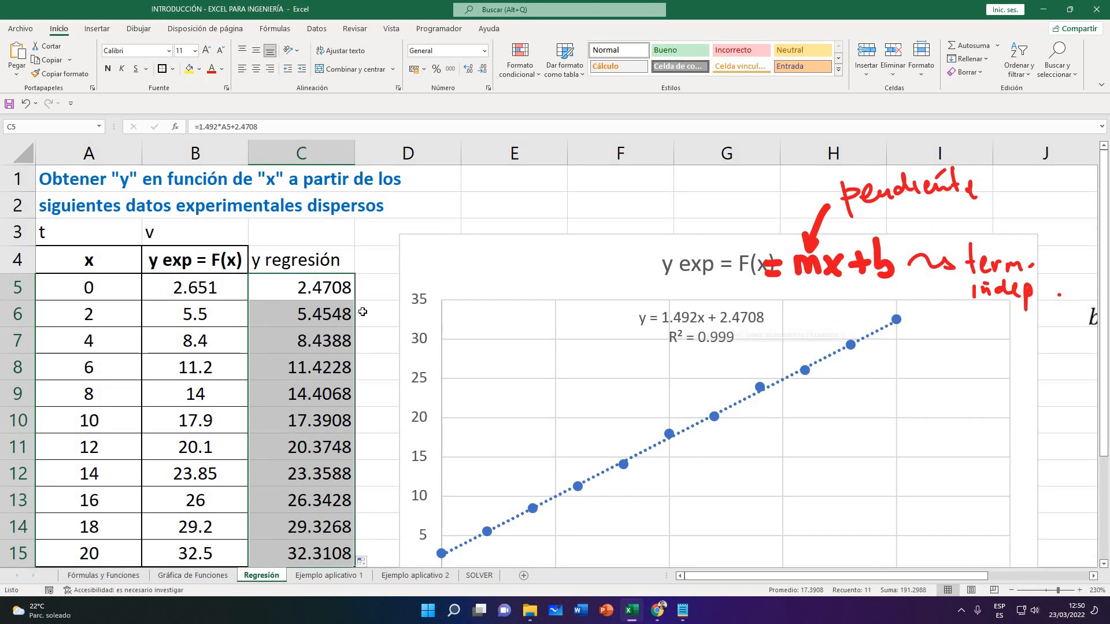
pyautogui.moveTo(195, 287); pyautogui.dragTo(223, 549)
pyautogui.scroll(-1, 295, 448)
pyautogui.scroll(1, 295, 448)
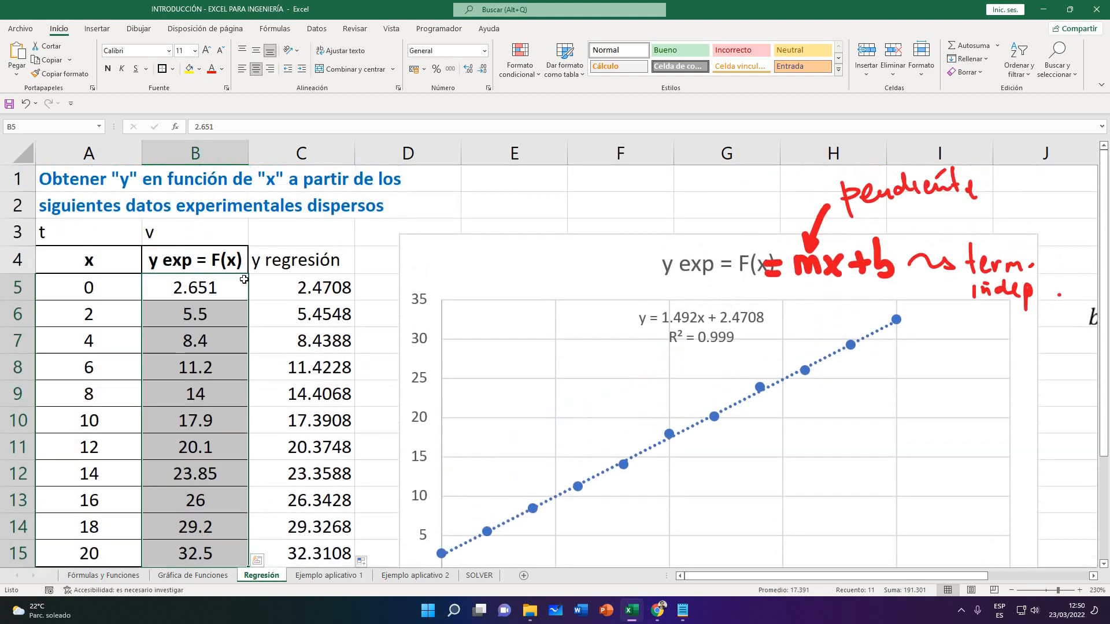
# Examine how closely the experimental and regression values match in rows 5 and 6 and down the rest of the table
pyautogui.click(226, 292)
pyautogui.press('Right')
pyautogui.press('Down')
pyautogui.press('Left')
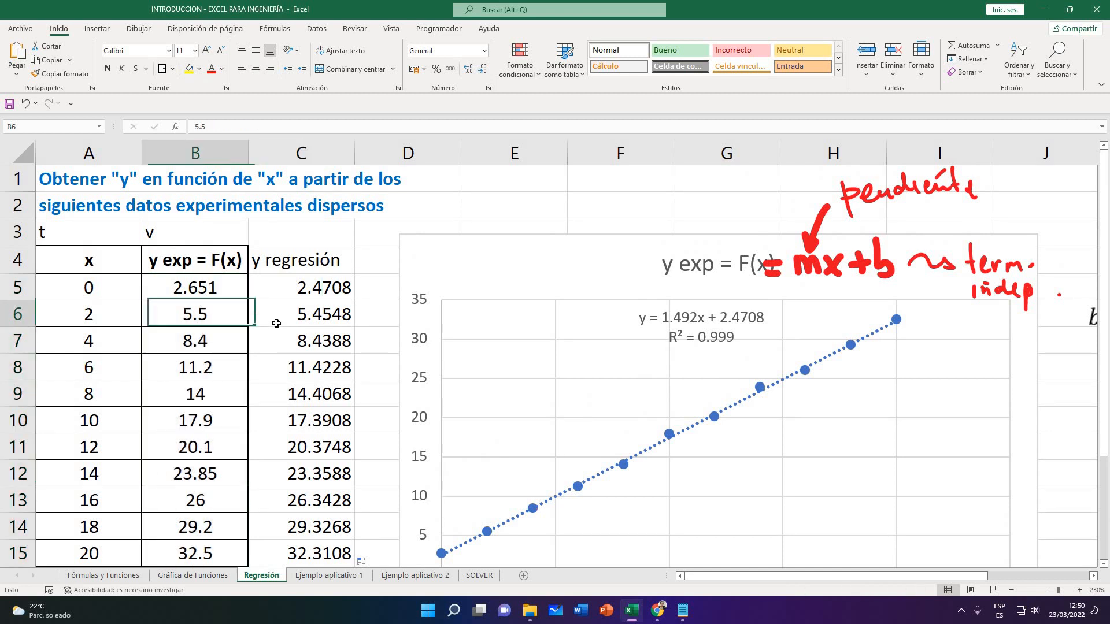
pyautogui.press('Right')
pyautogui.press('Left')
pyautogui.press('Right')
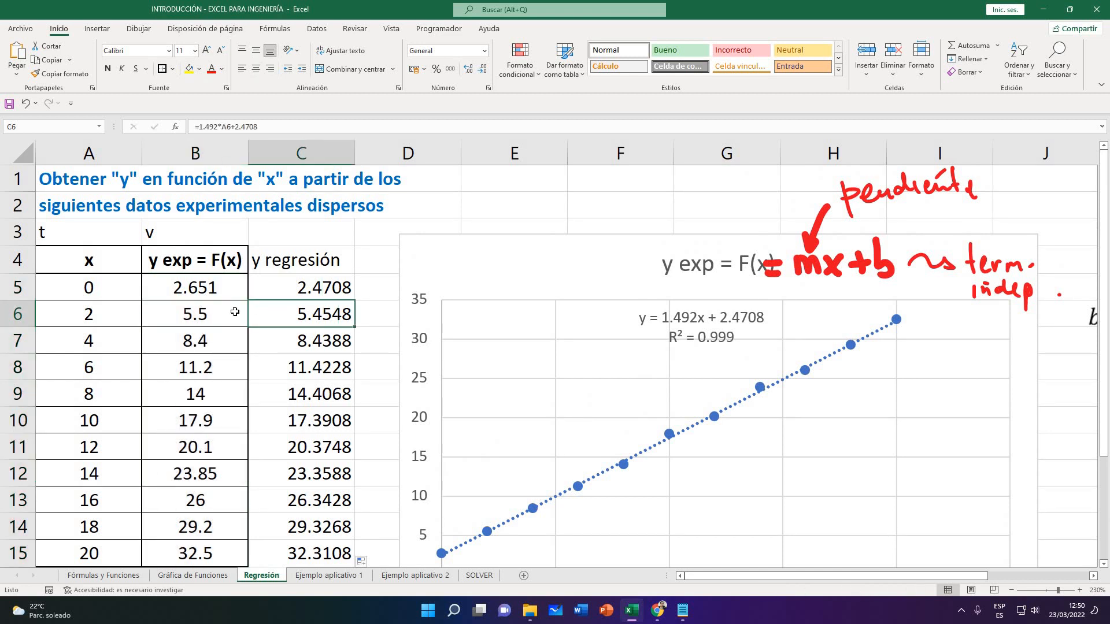
pyautogui.scroll(-3, 272, 381)
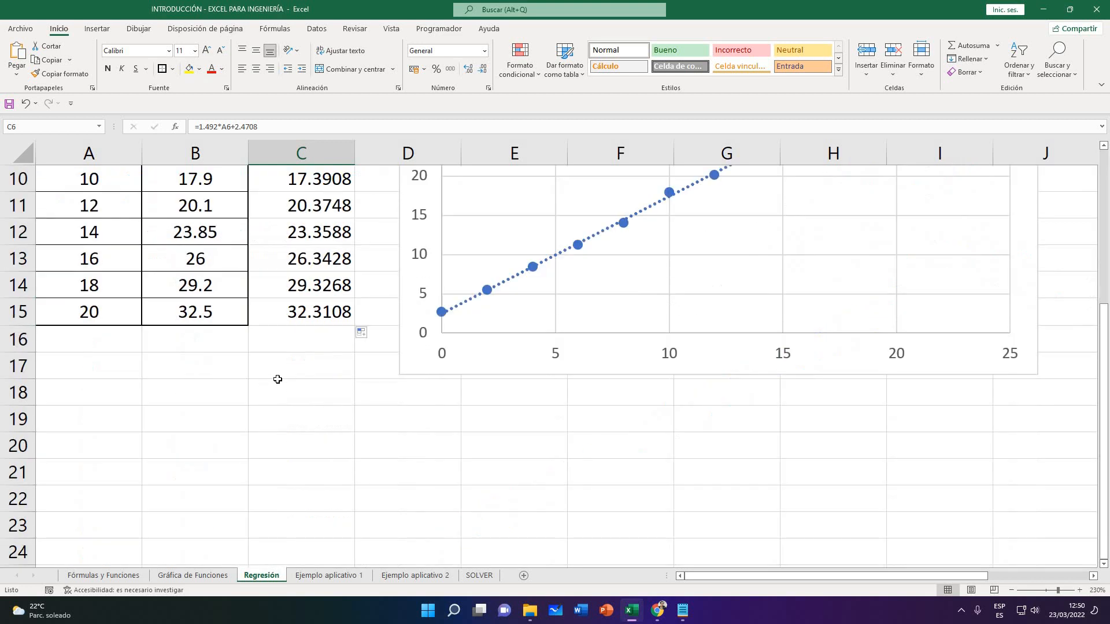
pyautogui.scroll(3, 313, 379)
# Make the "y regresión" header in C4 bold
pyautogui.click(308, 373)
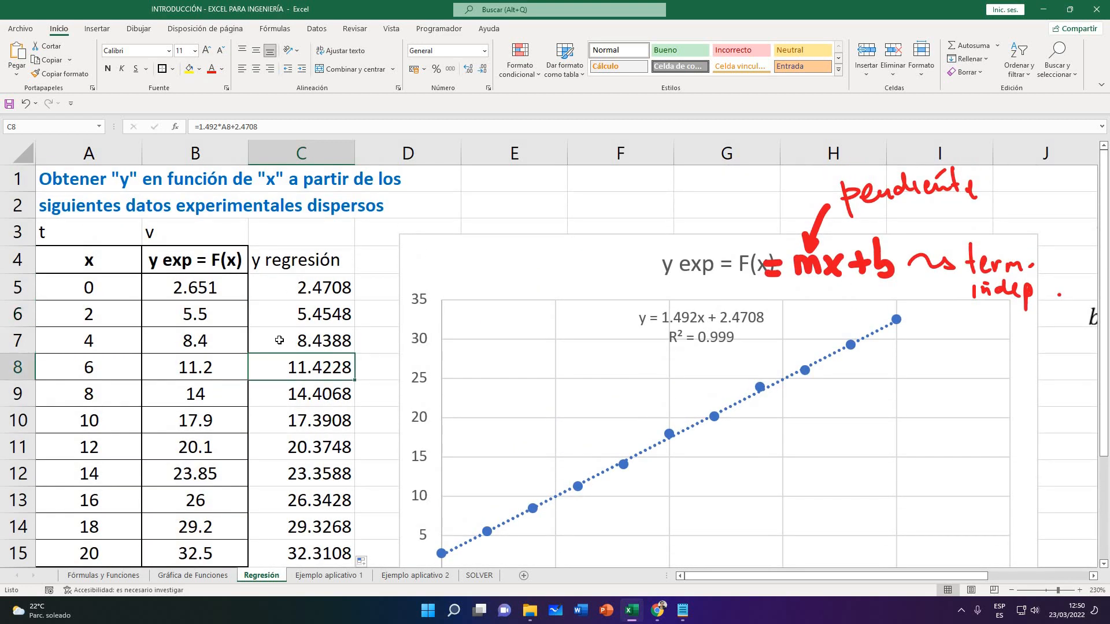
pyautogui.click(319, 266)
pyautogui.click(346, 314)
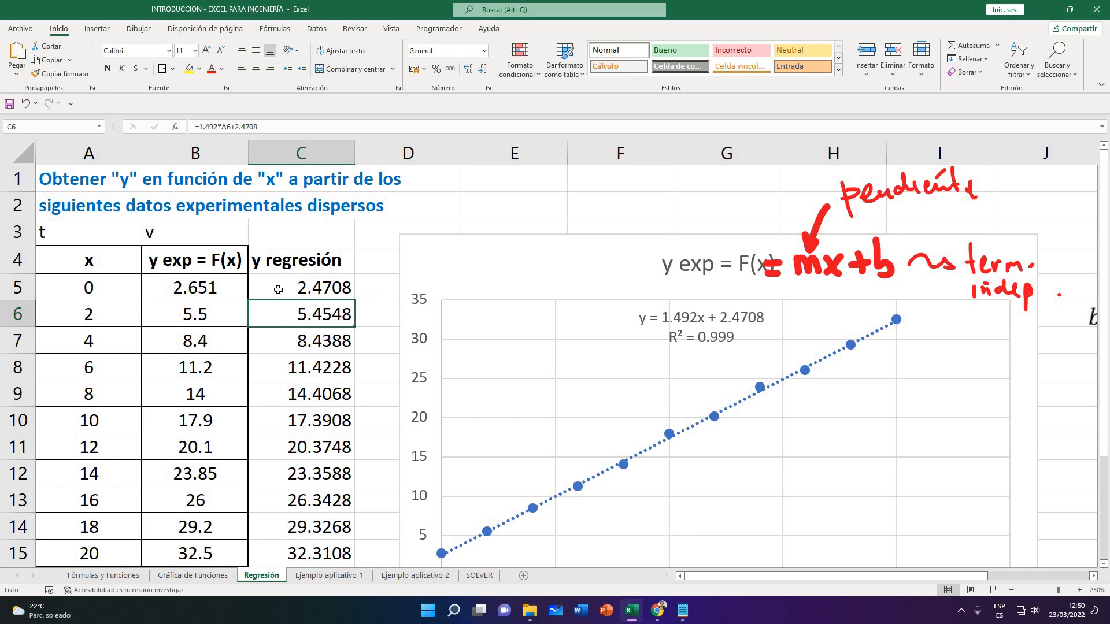
# Relate the regression values in column C to the coefficient of determination, highlighting part of the R² symbol in the trendline label
pyautogui.click(711, 347)
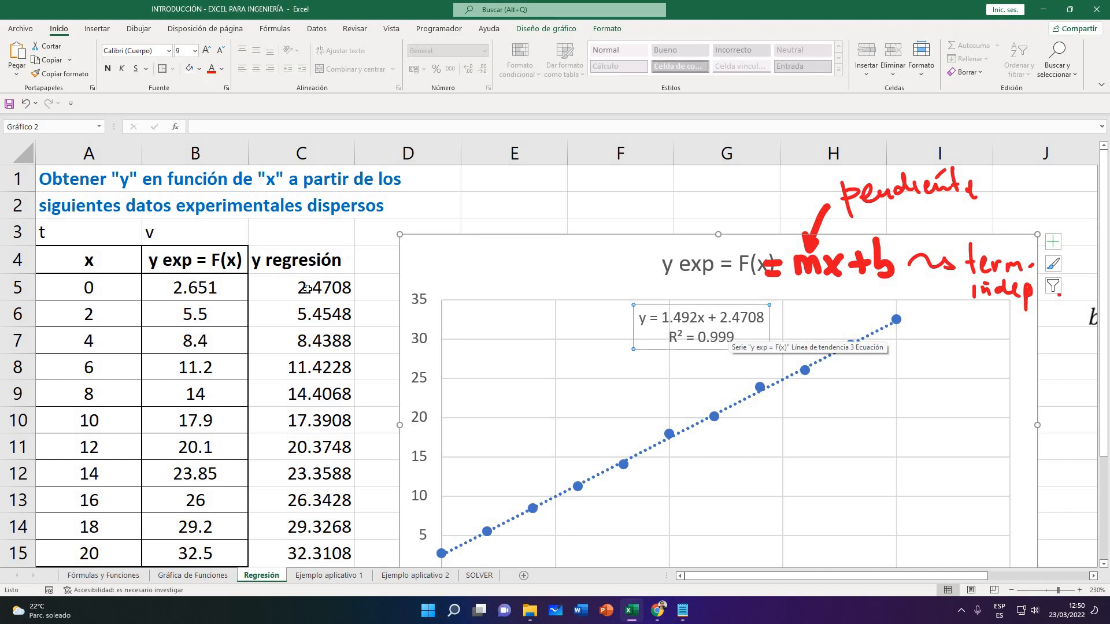
pyautogui.moveTo(309, 289); pyautogui.dragTo(326, 473)
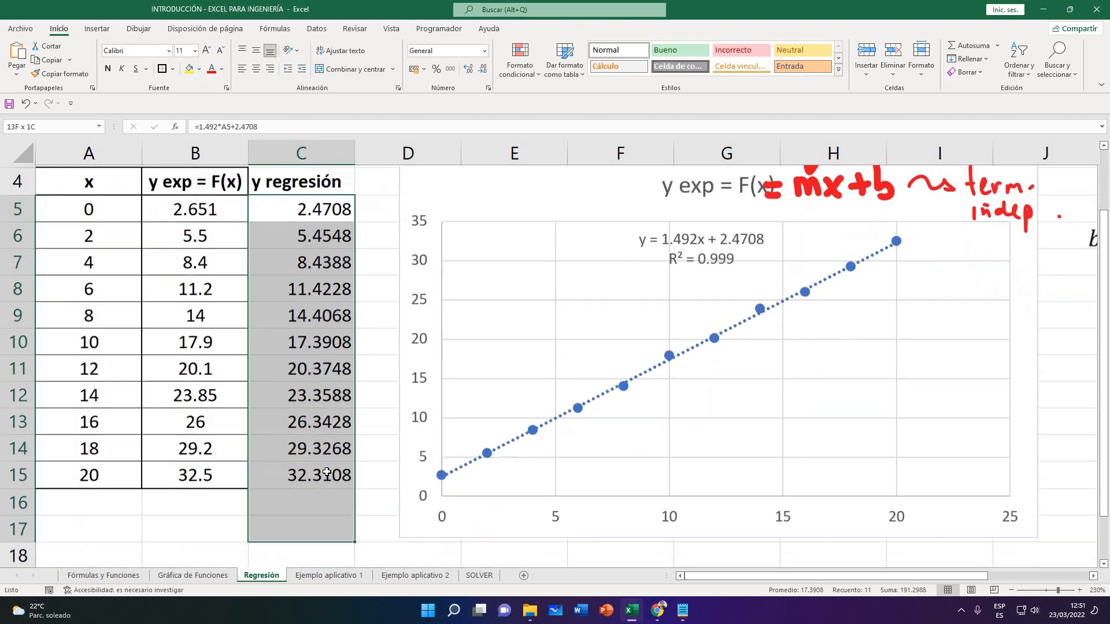
pyautogui.scroll(1, 636, 370)
pyautogui.click(670, 329)
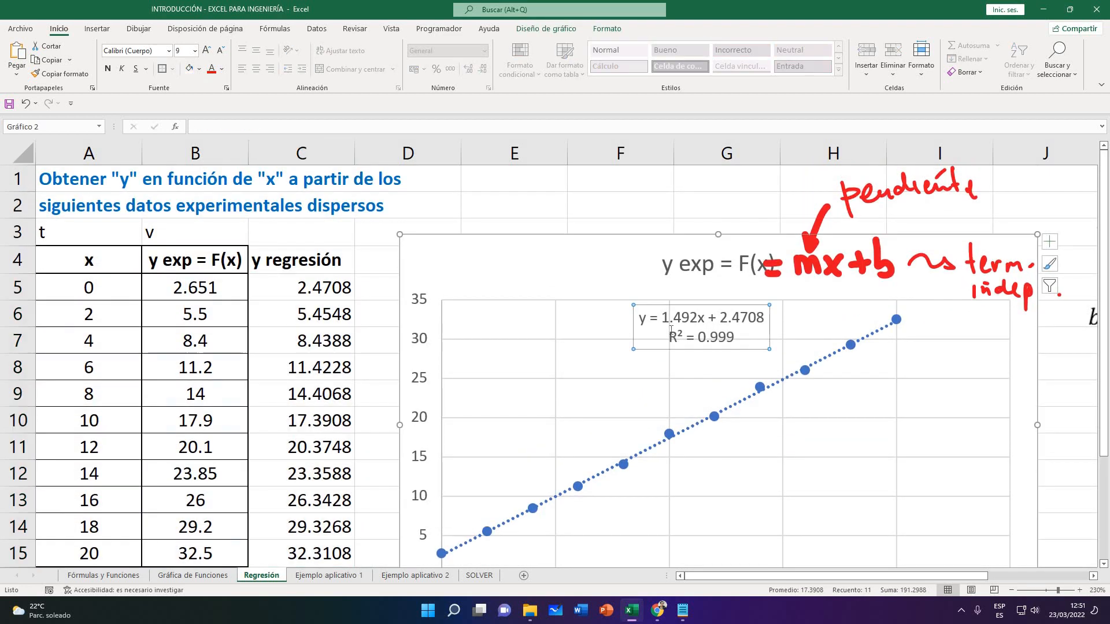
pyautogui.click(677, 337)
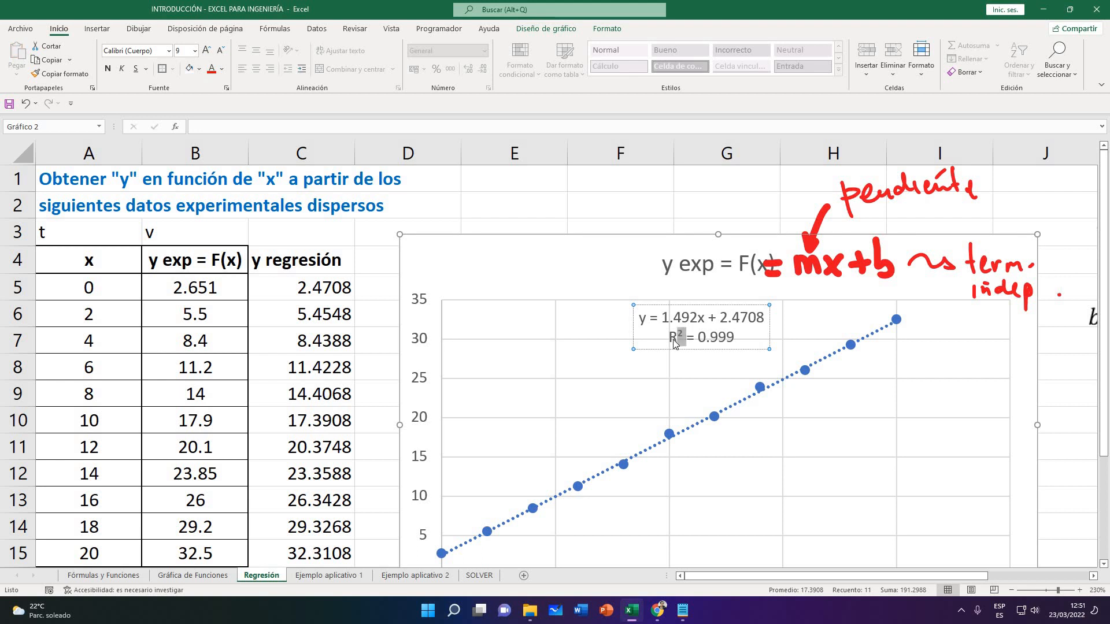
# Point out the coefficient of determination by highlighting the R² symbol in the chart's trendline label
pyautogui.moveTo(672, 339); pyautogui.dragTo(669, 339)
pyautogui.click(689, 353)
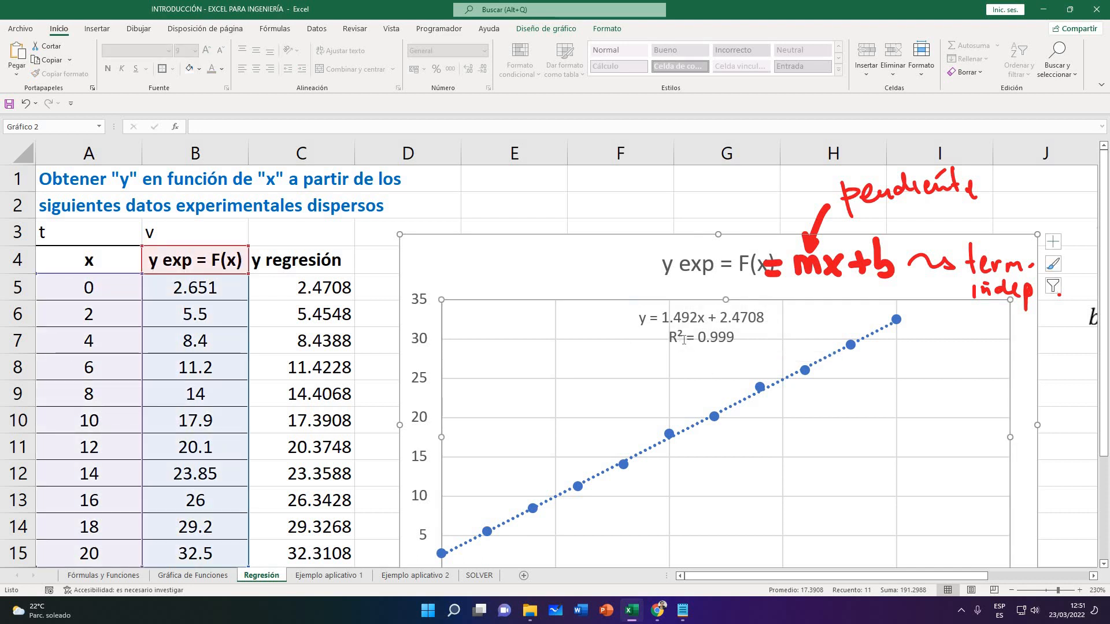
pyautogui.click(684, 340)
pyautogui.moveTo(670, 339); pyautogui.dragTo(684, 339)
pyautogui.click(1059, 345)
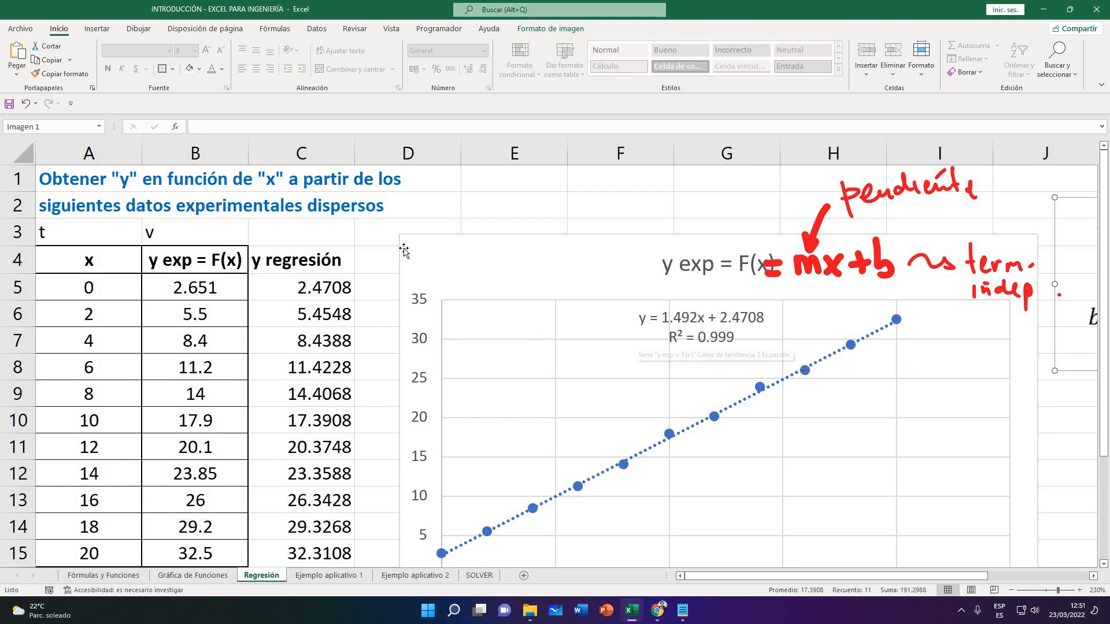
# Compare each experimental value in column B with its regression value in column C, row by row from row 5 to row 10
pyautogui.click(199, 289)
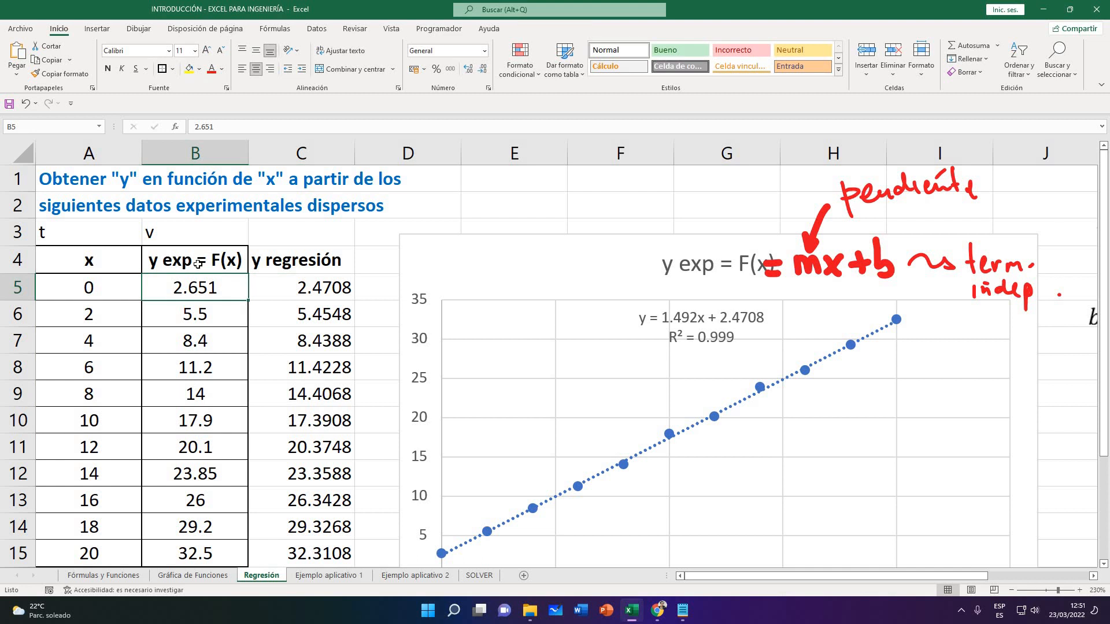
pyautogui.click(294, 293)
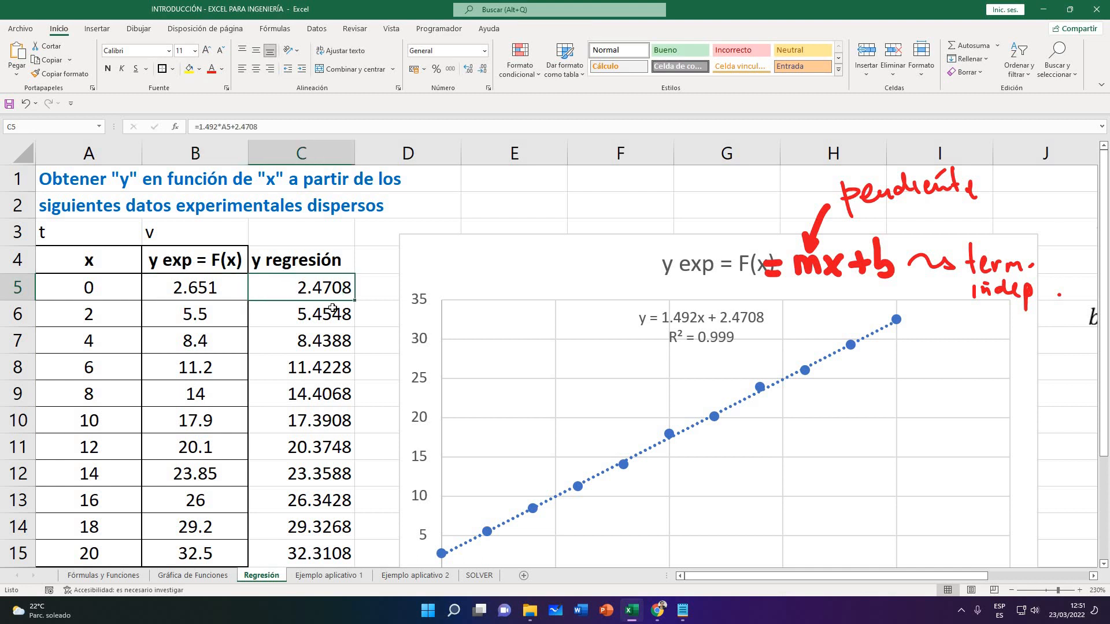
pyautogui.press('Down')
pyautogui.press('Left')
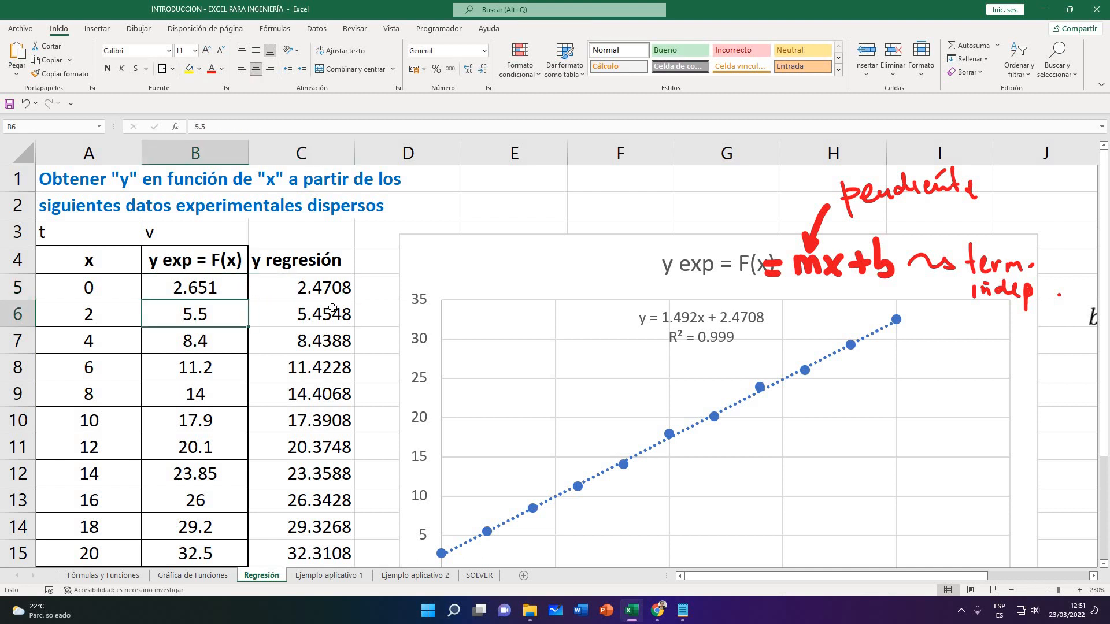
pyautogui.press('Right')
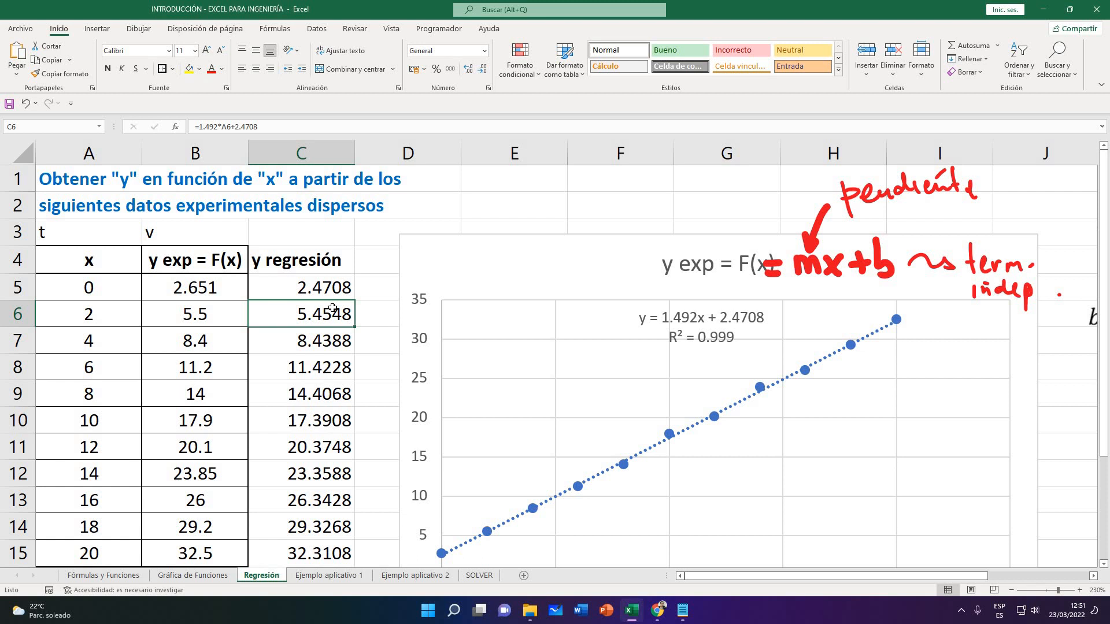
pyautogui.press('Down')
pyautogui.press('Left')
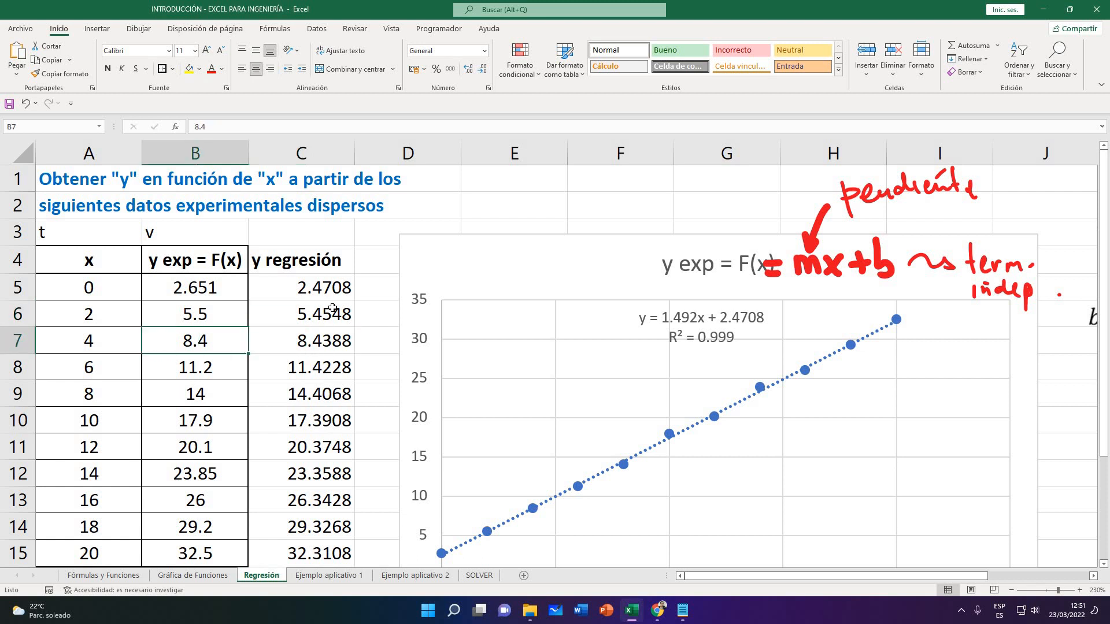
pyautogui.press('Right')
pyautogui.press('Down')
pyautogui.press('Left')
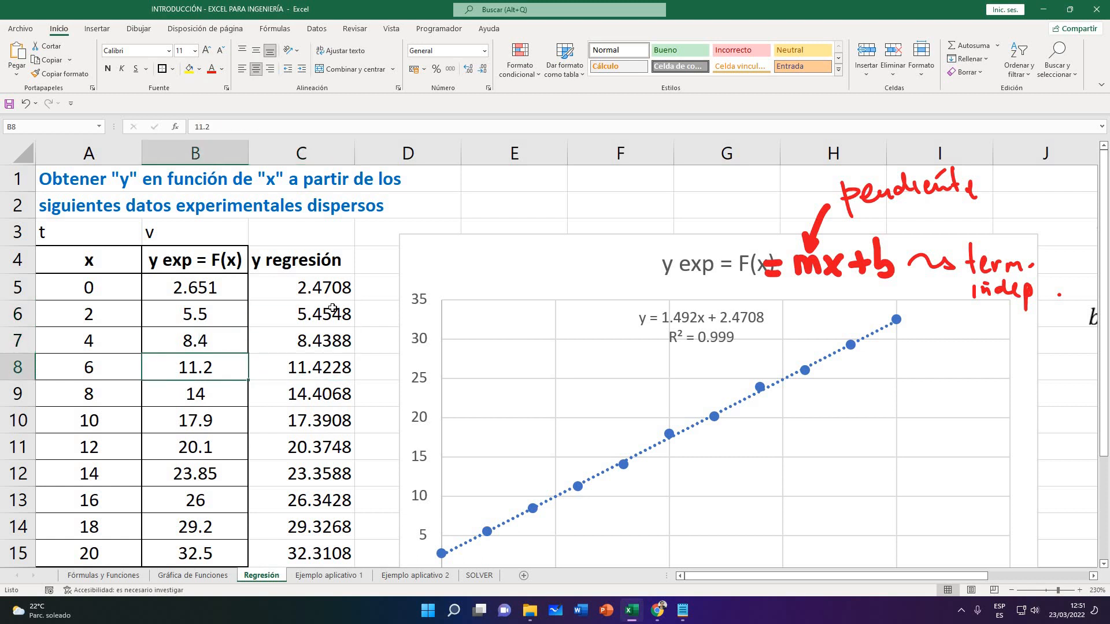
pyautogui.press('Right')
pyautogui.press('Down')
pyautogui.press('Left')
pyautogui.press('Right')
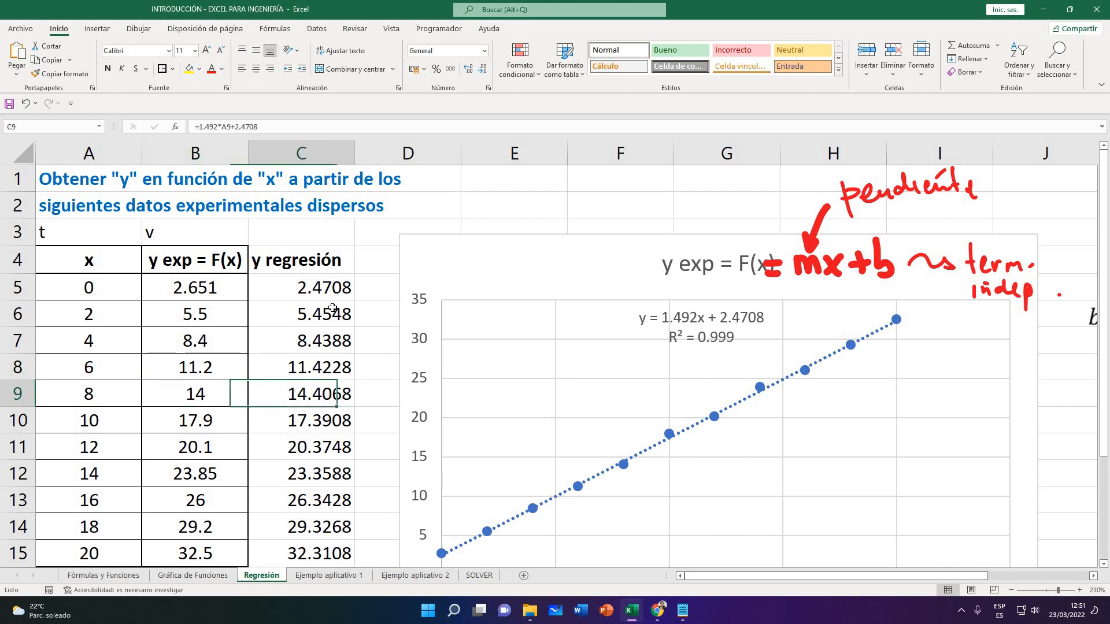
pyautogui.press('Down')
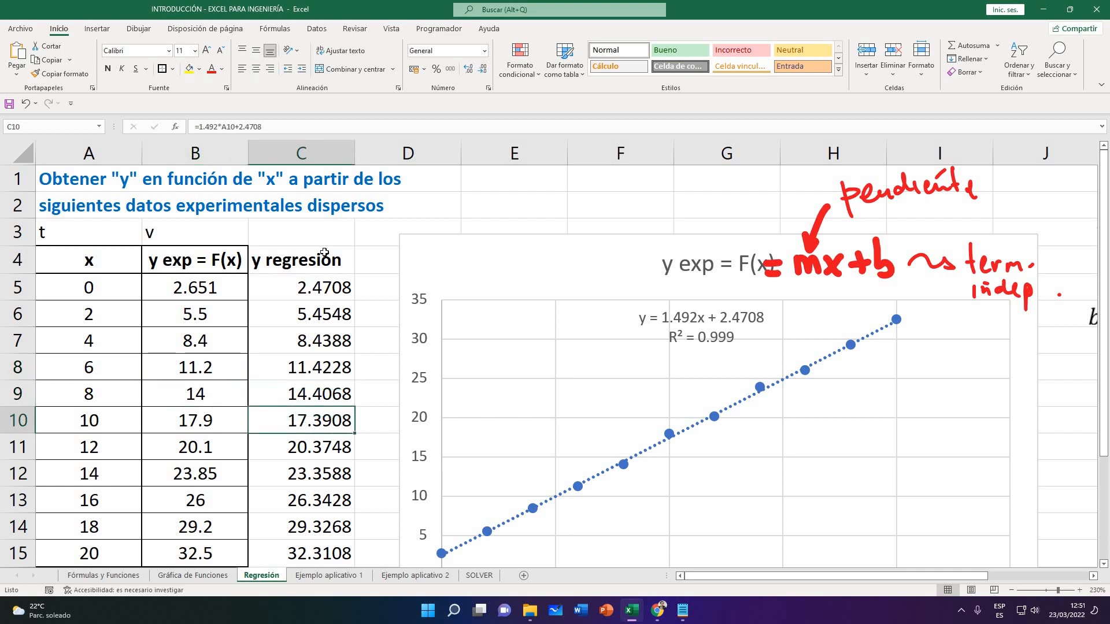
# Highlight the experimental and regression values in B5:C13 and compare them with the plotted line
pyautogui.click(375, 253)
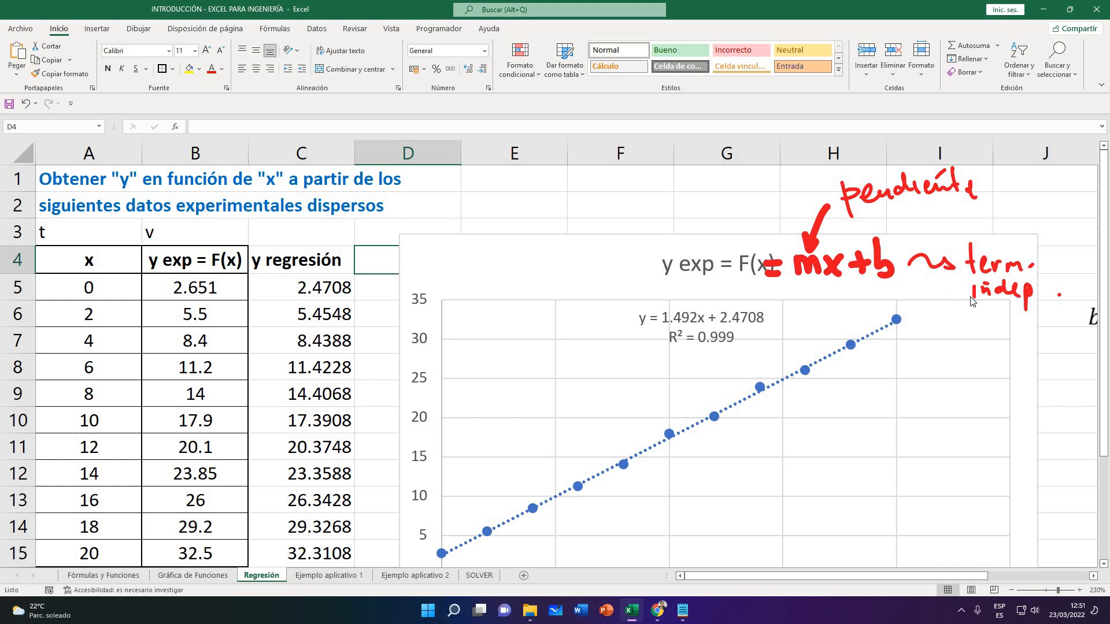
pyautogui.scroll(-1, 947, 301)
pyautogui.scroll(1, 292, 202)
pyautogui.moveTo(208, 287); pyautogui.dragTo(324, 498)
pyautogui.scroll(-1, 325, 359)
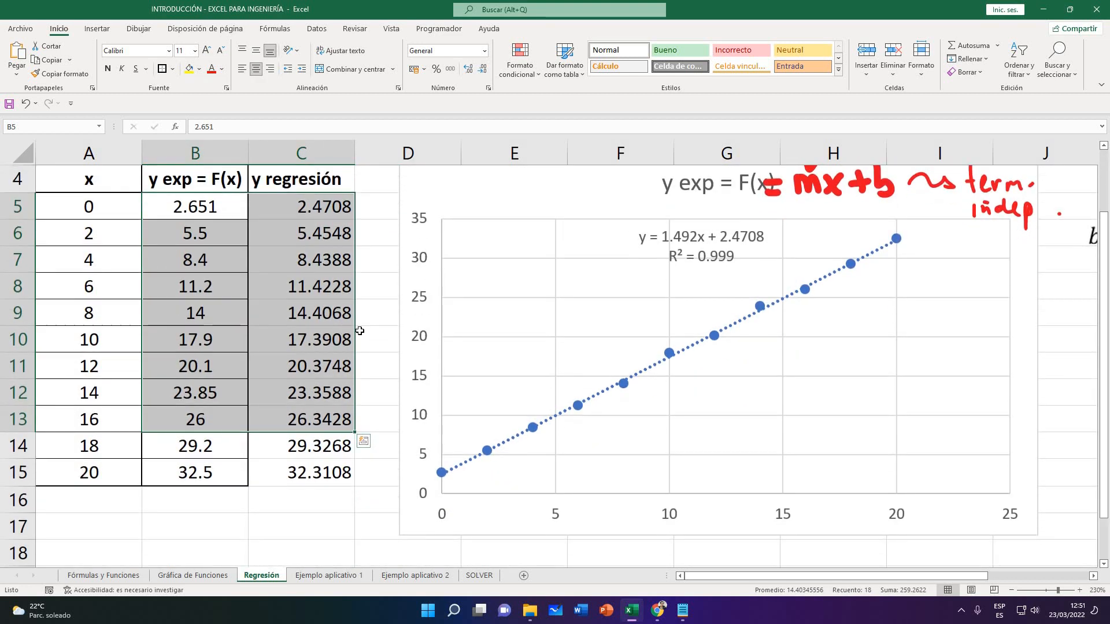
pyautogui.scroll(1, 370, 323)
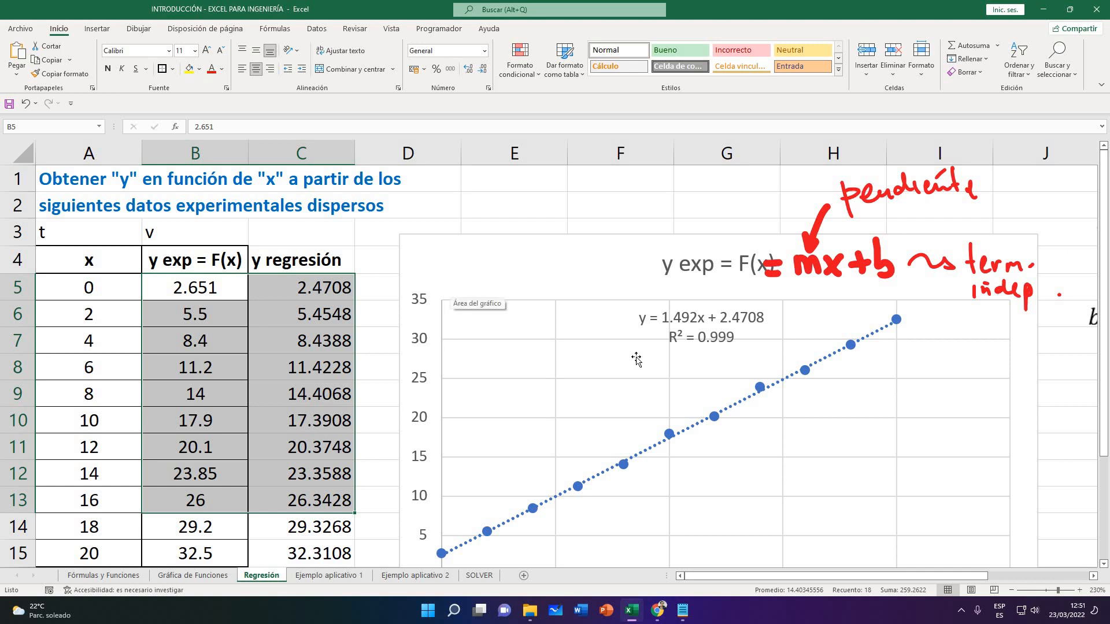
pyautogui.scroll(-1, 821, 307)
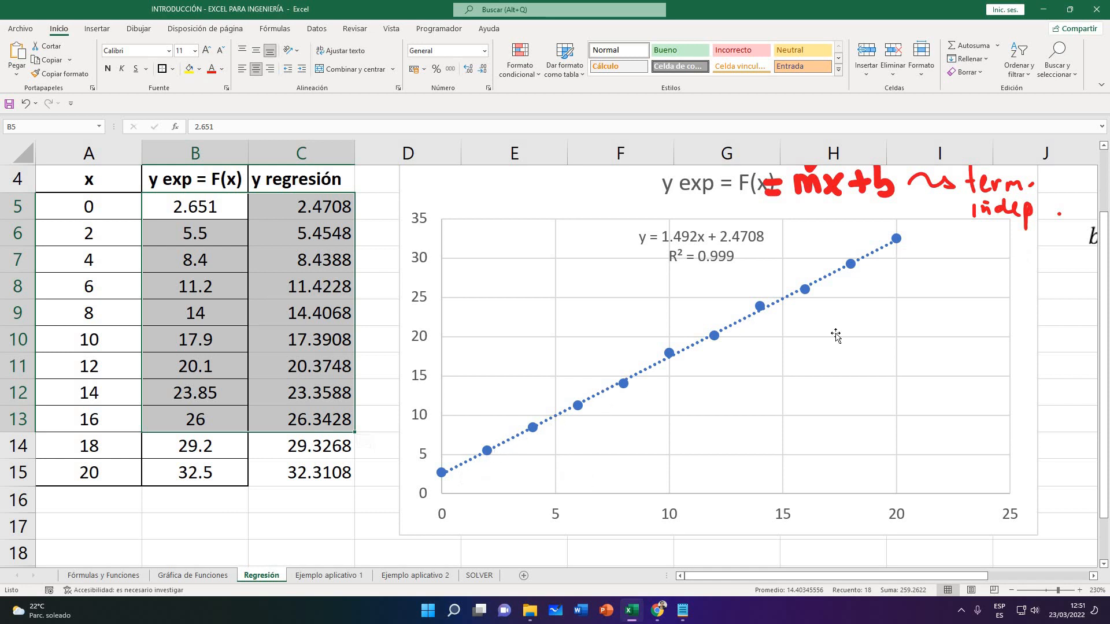
pyautogui.scroll(1, 913, 334)
pyautogui.scroll(-1, 910, 327)
# Examine how closely the trendline follows the plotted experimental points in the chart
pyautogui.click(725, 335)
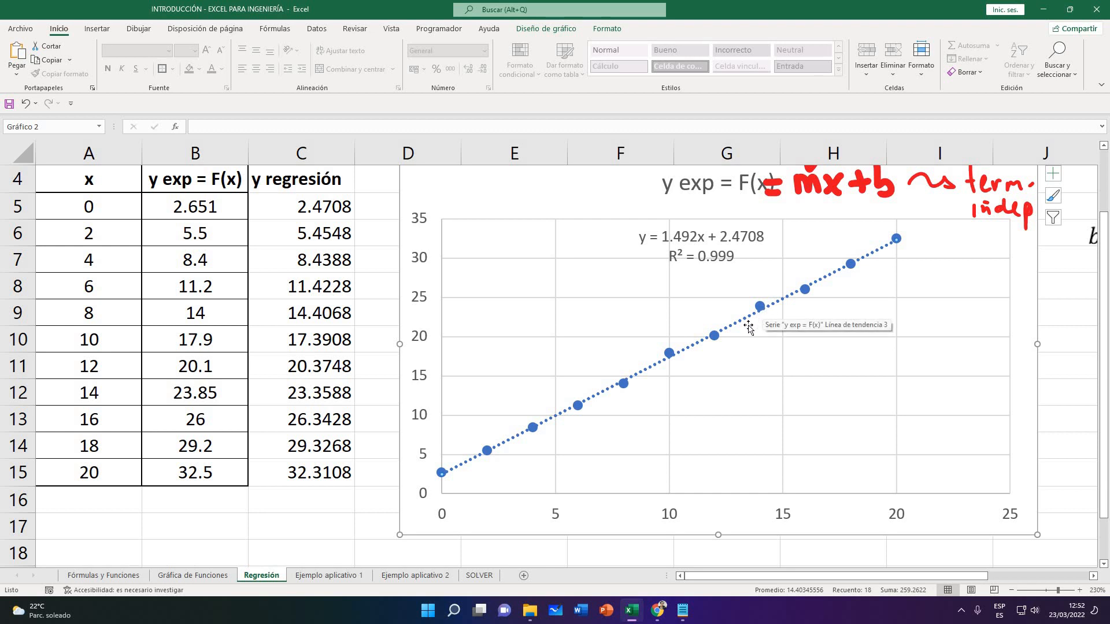
pyautogui.click(896, 309)
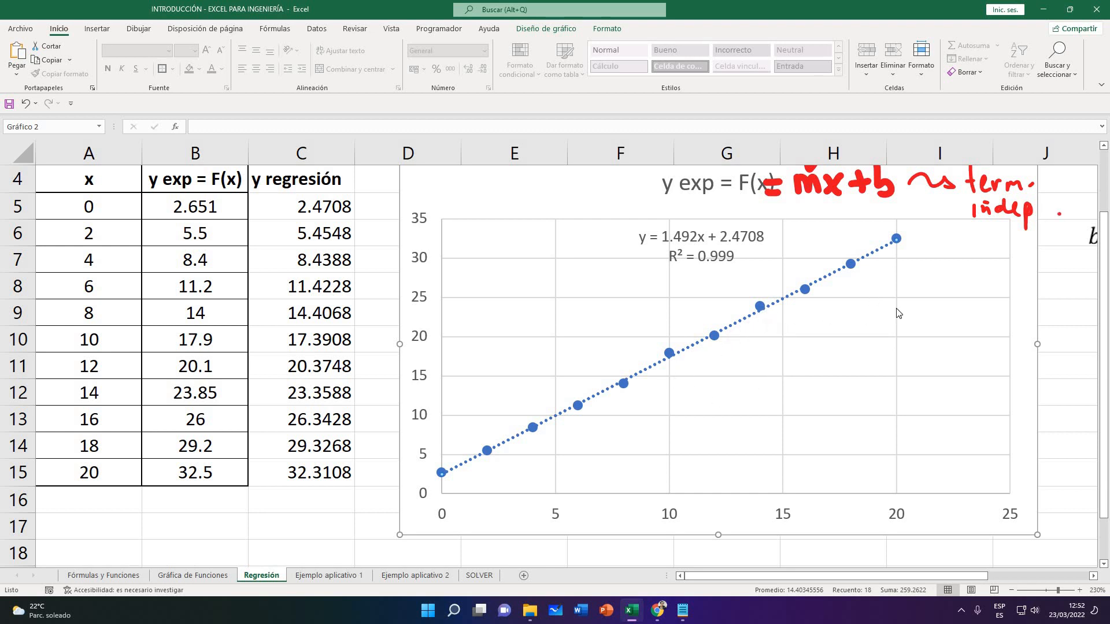
pyautogui.scroll(1, 897, 313)
pyautogui.scroll(-1, 838, 330)
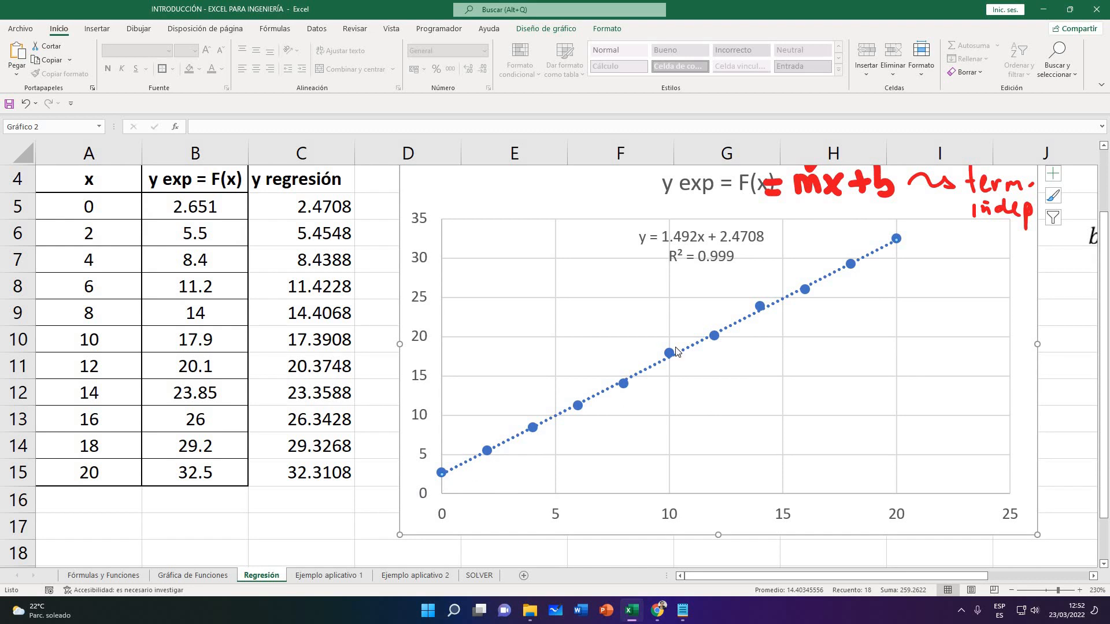
pyautogui.click(368, 430)
pyautogui.scroll(1, 665, 382)
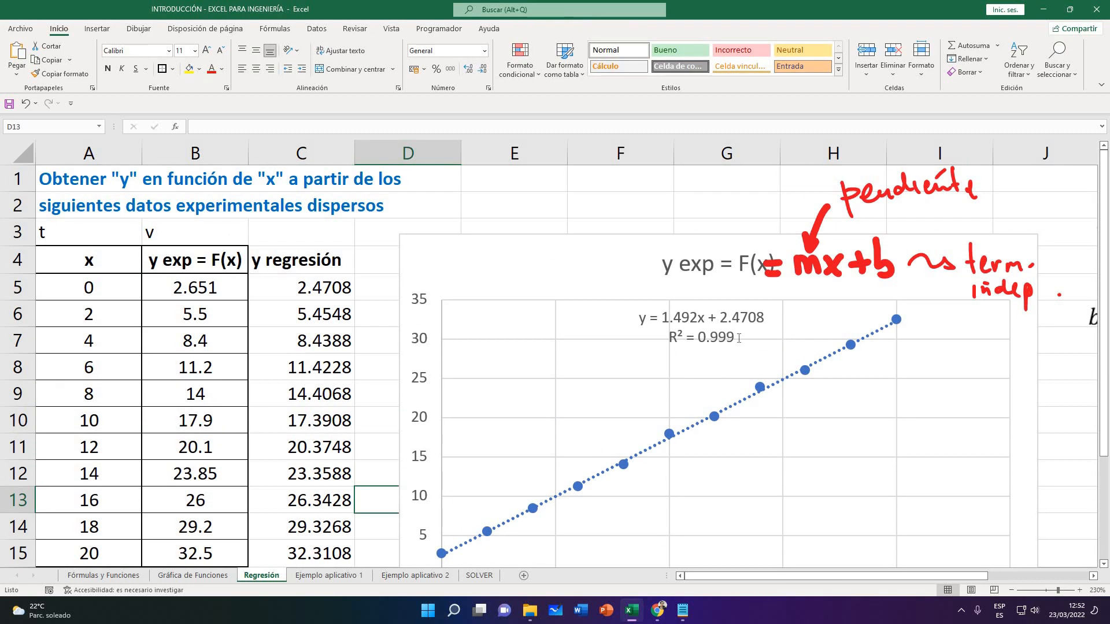
# Highlight the R² = 0.999 line and the equation y = 1.492x + 2.4708 in the trendline label, and relate them to B5
pyautogui.click(738, 338)
pyautogui.moveTo(739, 338); pyautogui.dragTo(669, 338)
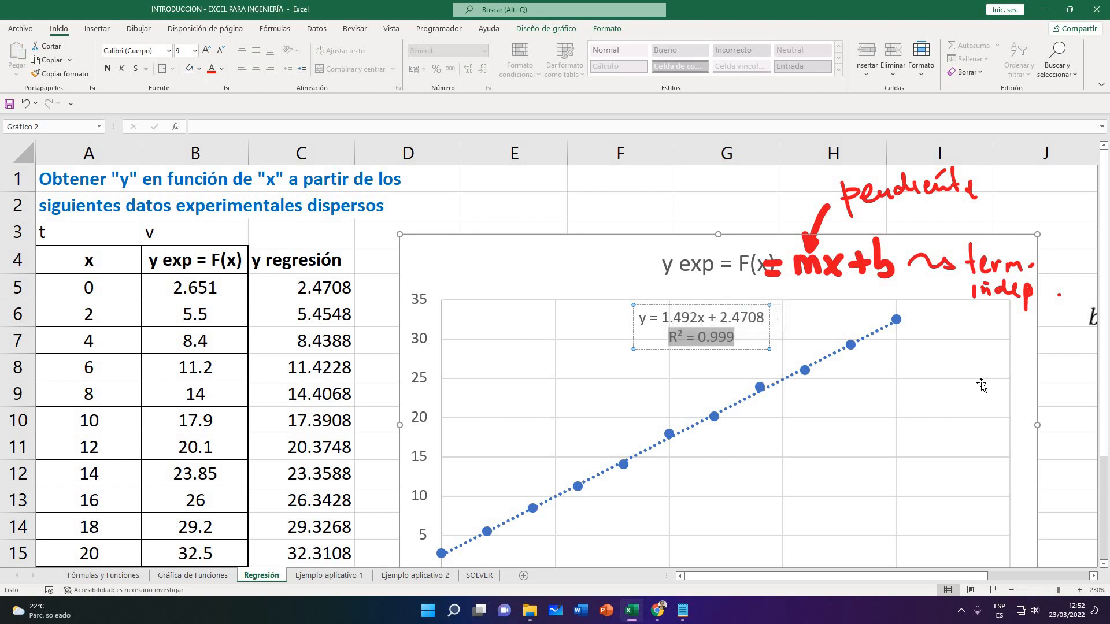
pyautogui.click(1061, 365)
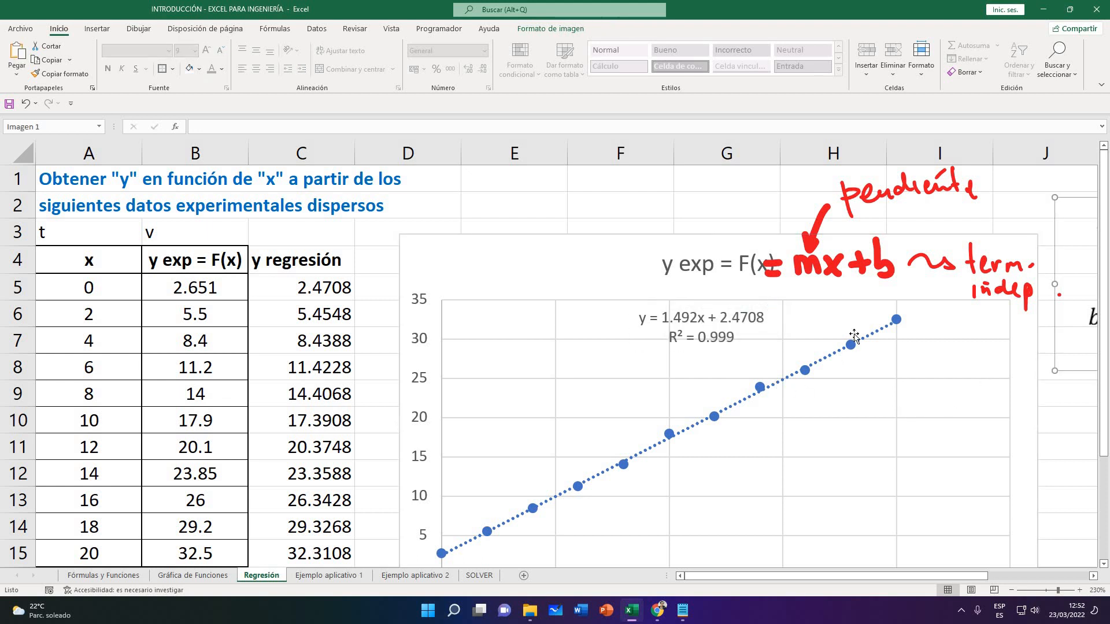
pyautogui.click(685, 326)
pyautogui.moveTo(764, 318); pyautogui.dragTo(234, 323)
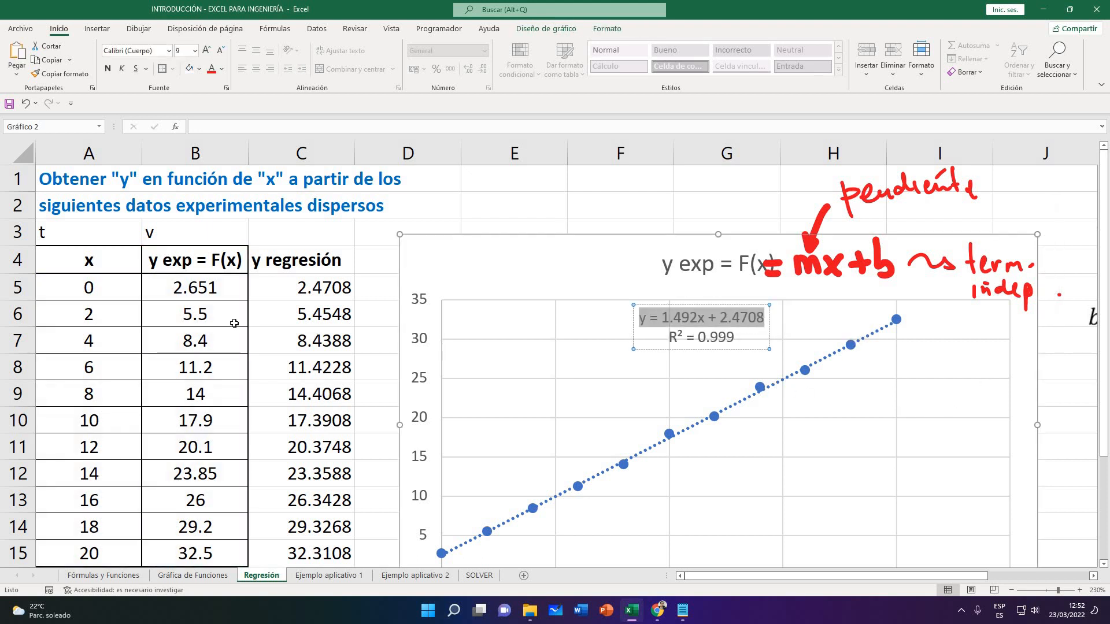
pyautogui.click(231, 287)
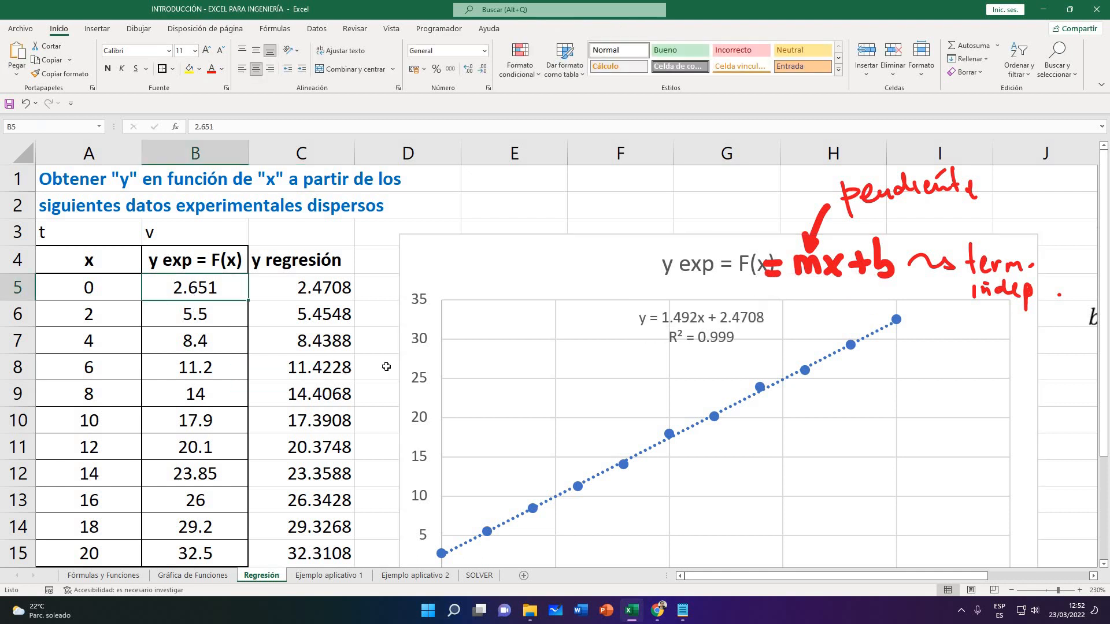
# Zoom the sheet out to 180% and review the slope and intercept formulas together with the data table and chart
pyautogui.scroll(-1, 386, 366)
pyautogui.scroll(1, 386, 367)
pyautogui.click(1008, 591)
pyautogui.click(1009, 591)
pyautogui.click(1008, 591)
pyautogui.click(1008, 591)
pyautogui.click(1008, 591)
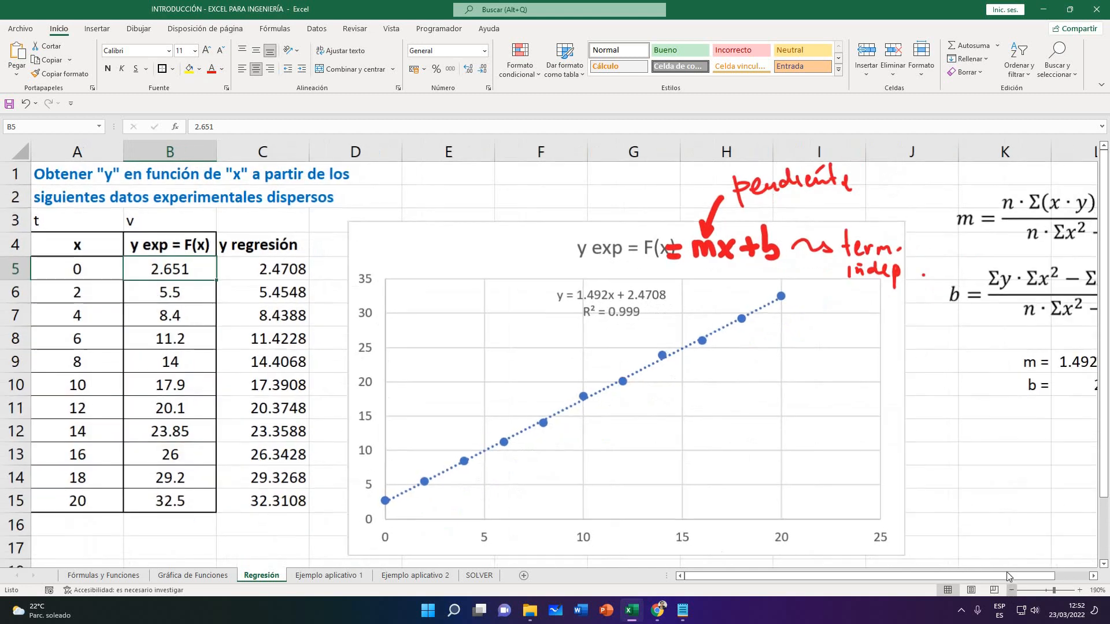
pyautogui.click(893, 462)
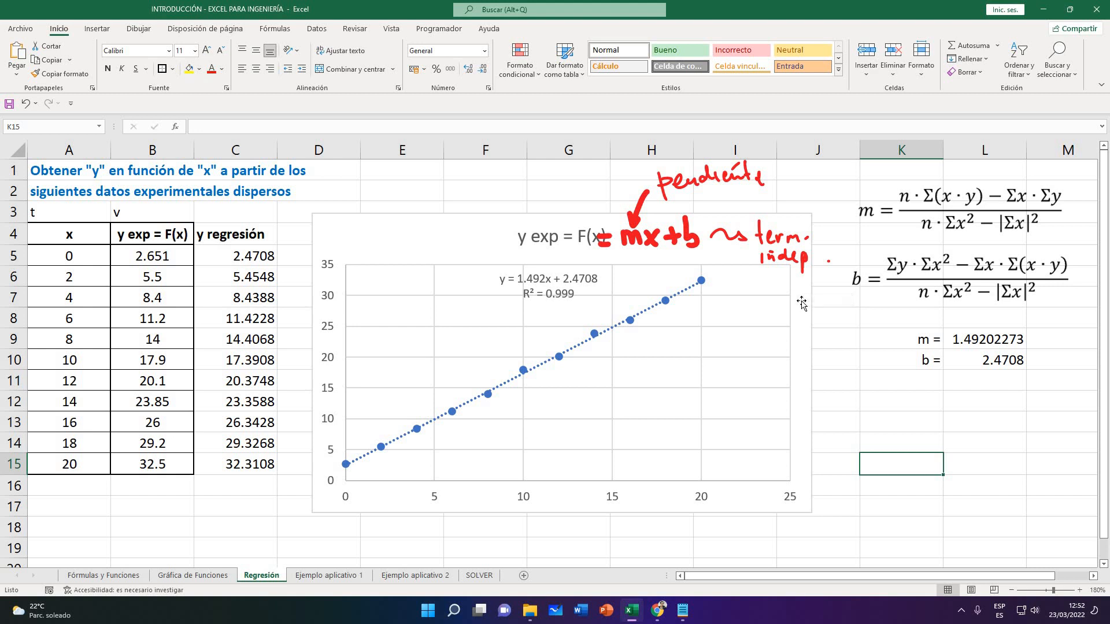
pyautogui.click(856, 311)
pyautogui.click(865, 378)
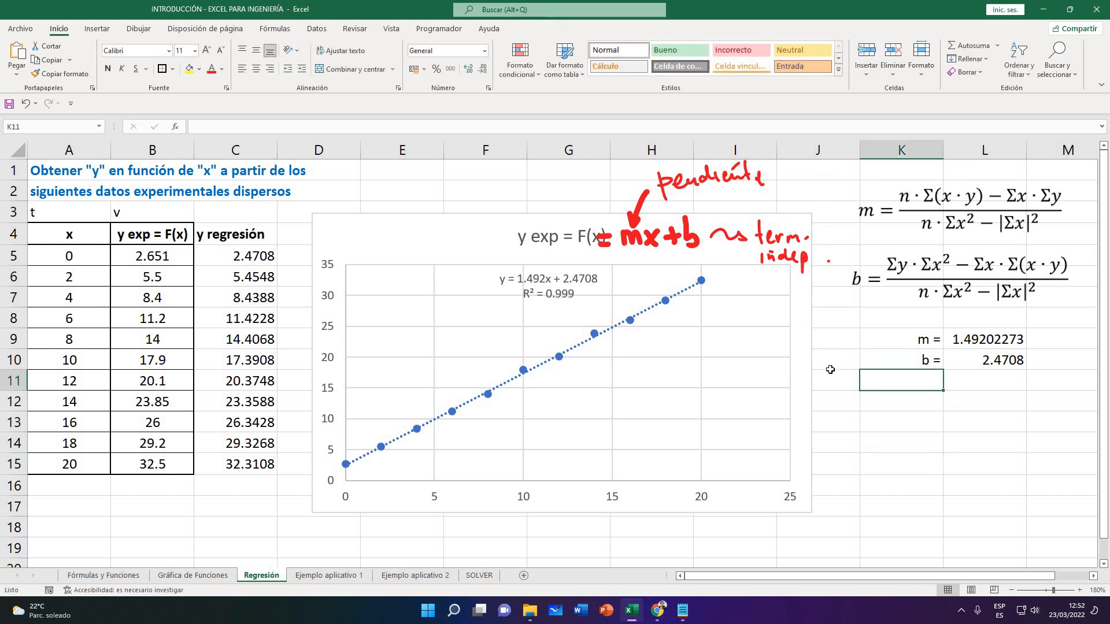
# Look through the Ejemplo aplicativo 2, SOLVER and Ejemplo aplicativo 1 sheets and return to the Regresión sheet
pyautogui.click(437, 577)
pyautogui.click(474, 578)
pyautogui.click(327, 578)
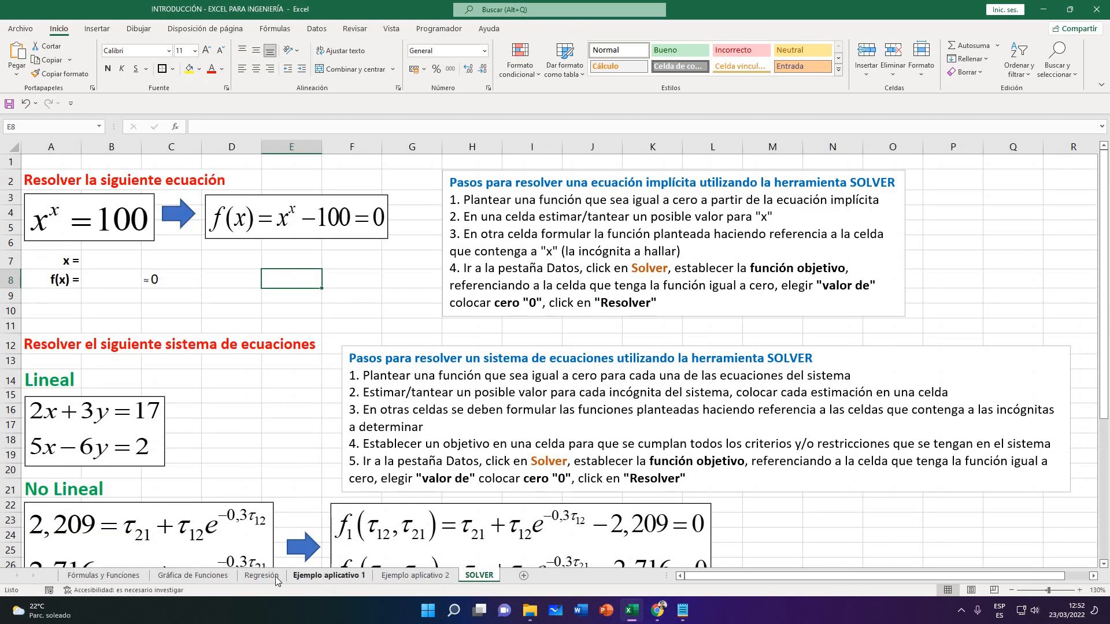
pyautogui.click(270, 578)
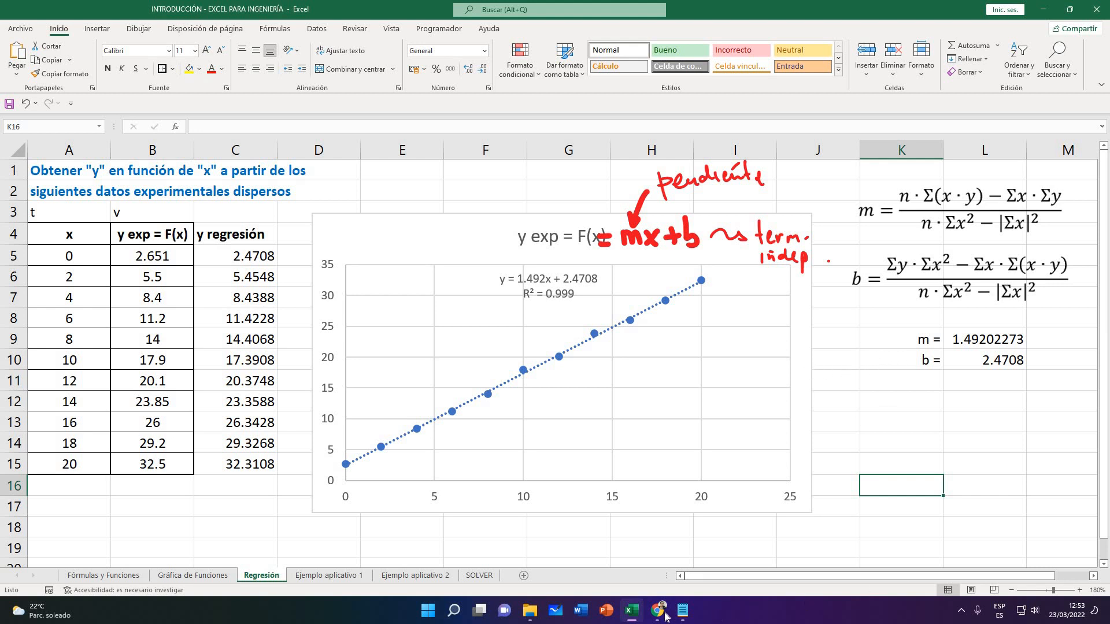
# Check the chat of the Google Meet call, muting and unmuting the microphone, and switch back to the Excel workbook
pyautogui.moveTo(659, 612)
pyautogui.click(613, 546)
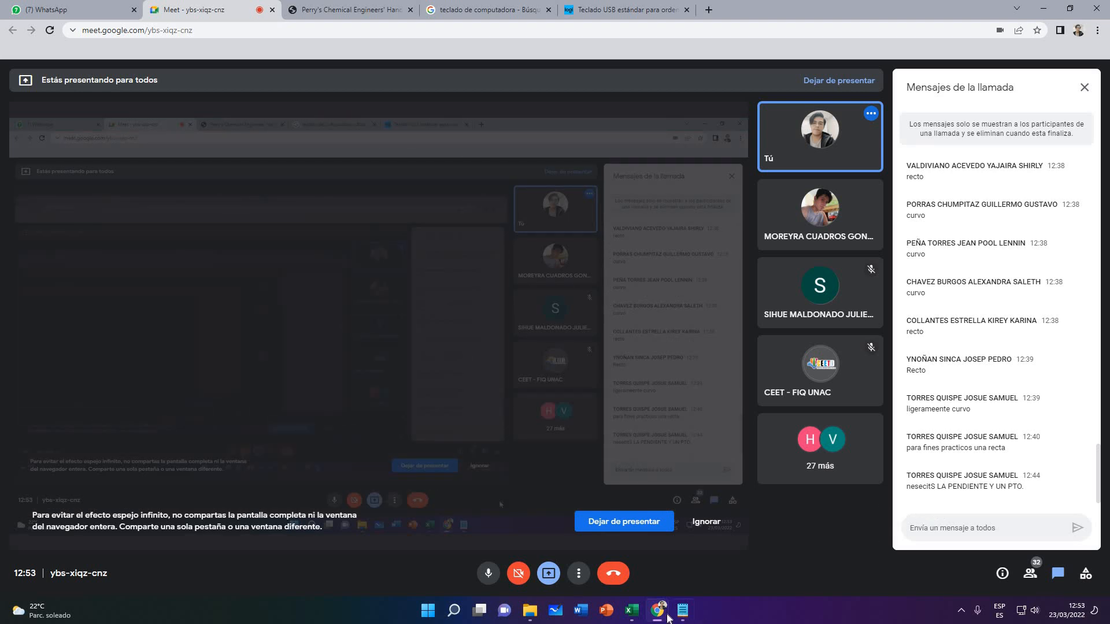
pyautogui.moveTo(658, 617)
pyautogui.click(487, 573)
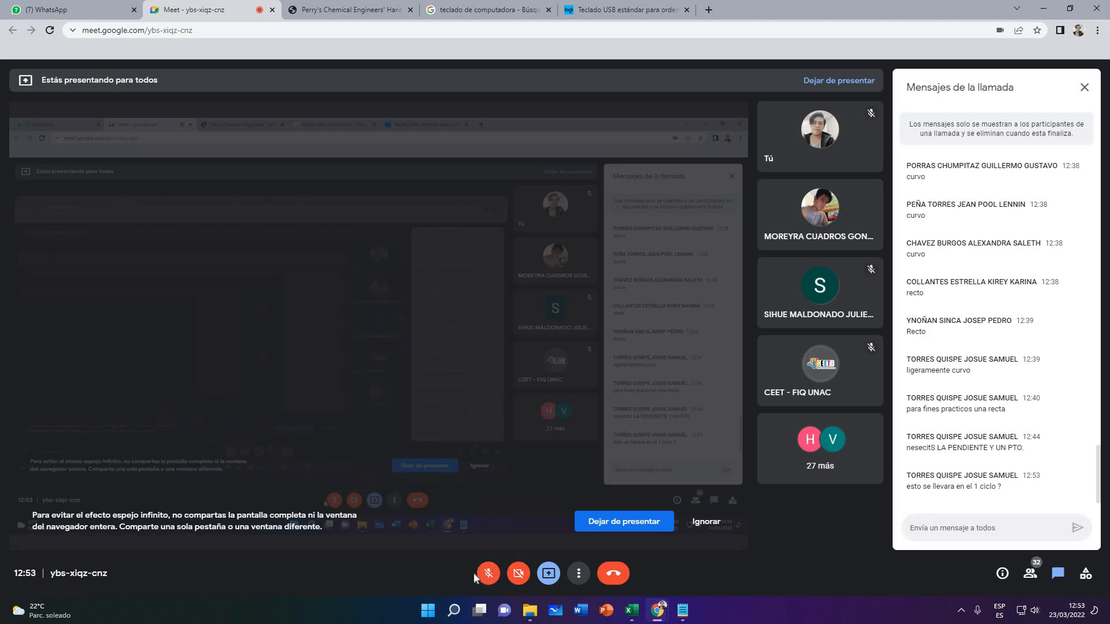
pyautogui.click(488, 573)
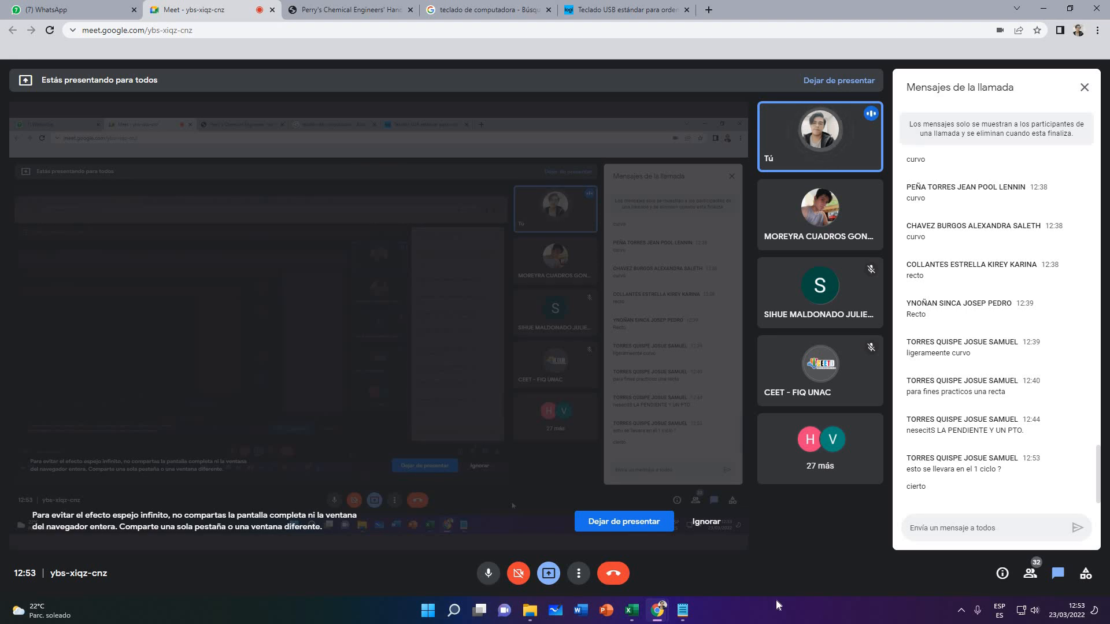
pyautogui.click(633, 611)
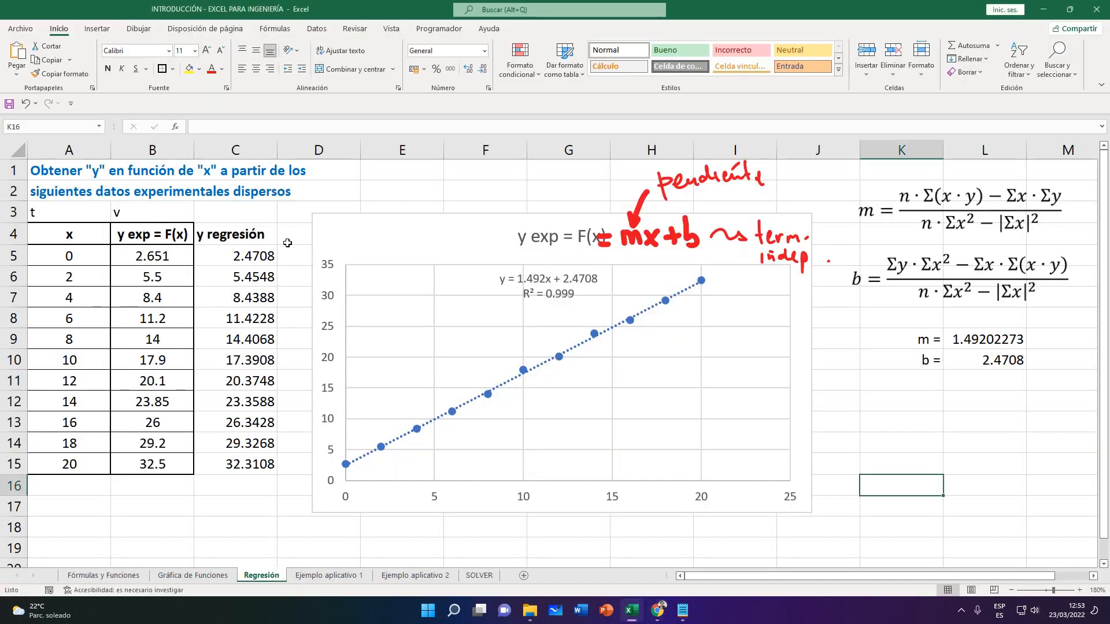
# Highlight the cells D4:D15 beside the regression column to point out the calculated y values
pyautogui.moveTo(296, 235); pyautogui.dragTo(288, 466)
pyautogui.click(289, 465)
pyautogui.moveTo(291, 235); pyautogui.dragTo(292, 464)
pyautogui.click(487, 252)
pyautogui.click(916, 422)
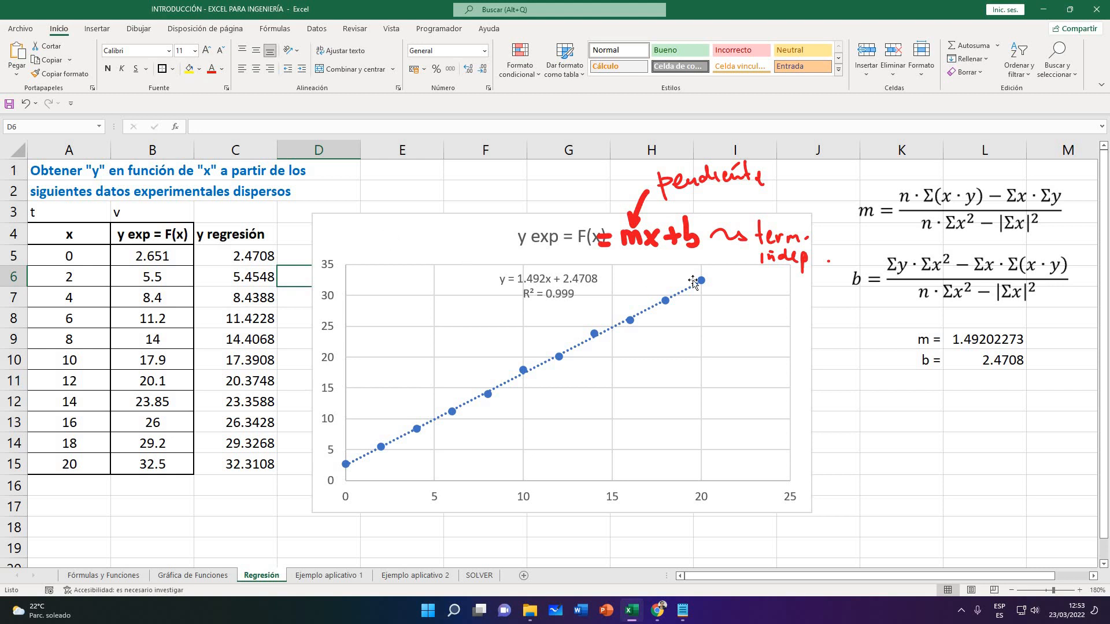
# Relate the m and b formulas in the image to their labels in K9:K10 and their results in L9:L10
pyautogui.click(657, 300)
pyautogui.click(980, 259)
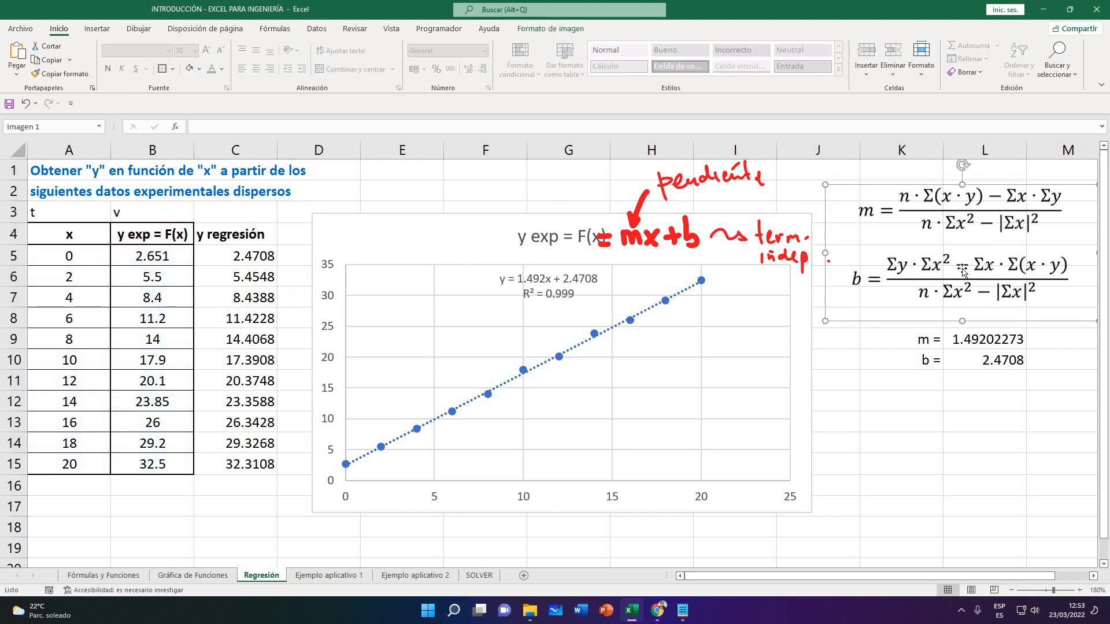
pyautogui.click(936, 344)
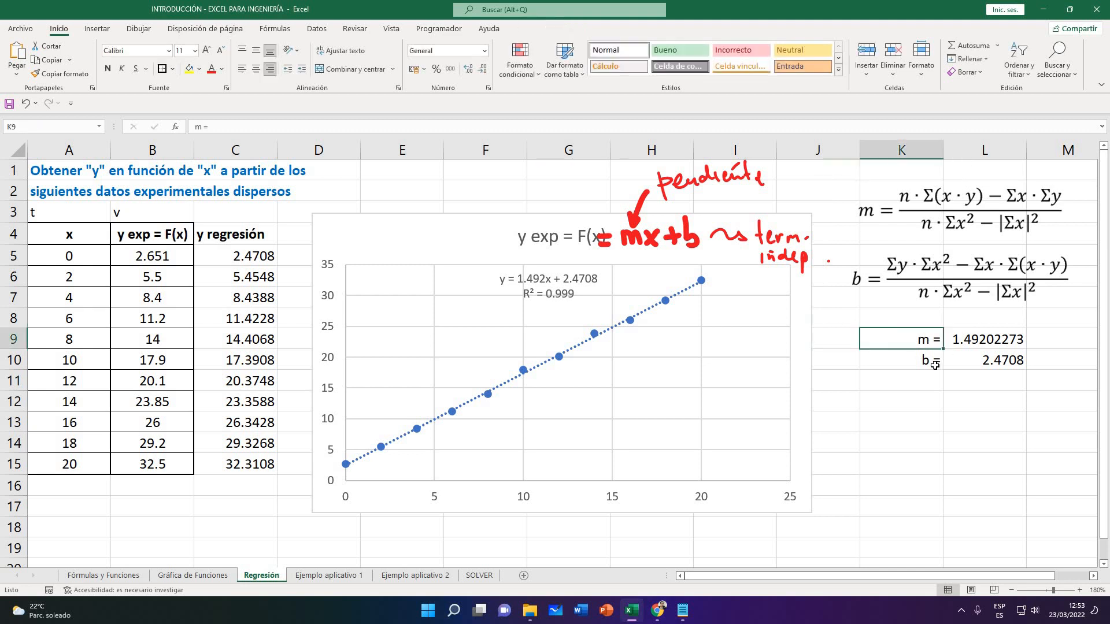
pyautogui.click(934, 365)
pyautogui.click(969, 344)
pyautogui.click(978, 360)
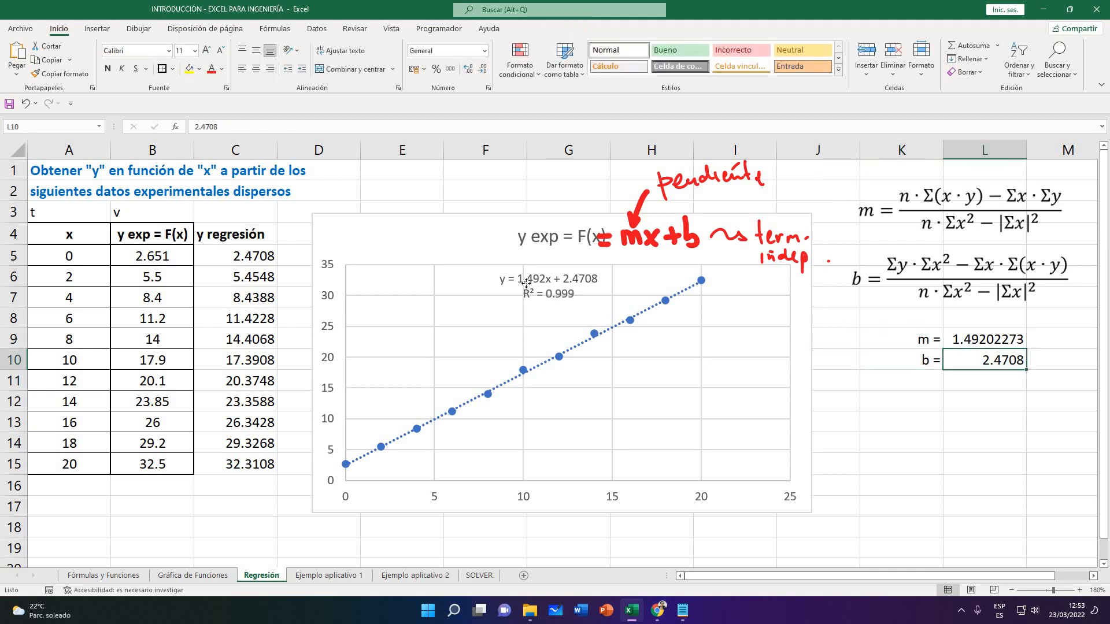
# Relate the trendline equation on the chart to the m and b labels and results in K9:L10
pyautogui.click(545, 280)
pyautogui.click(613, 298)
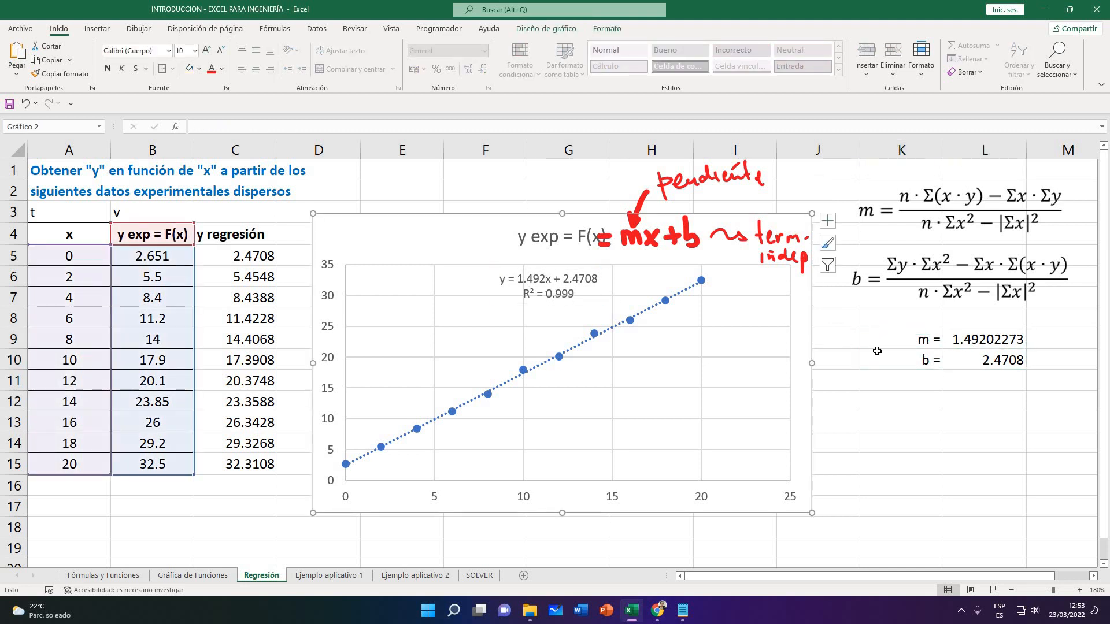
pyautogui.click(890, 392)
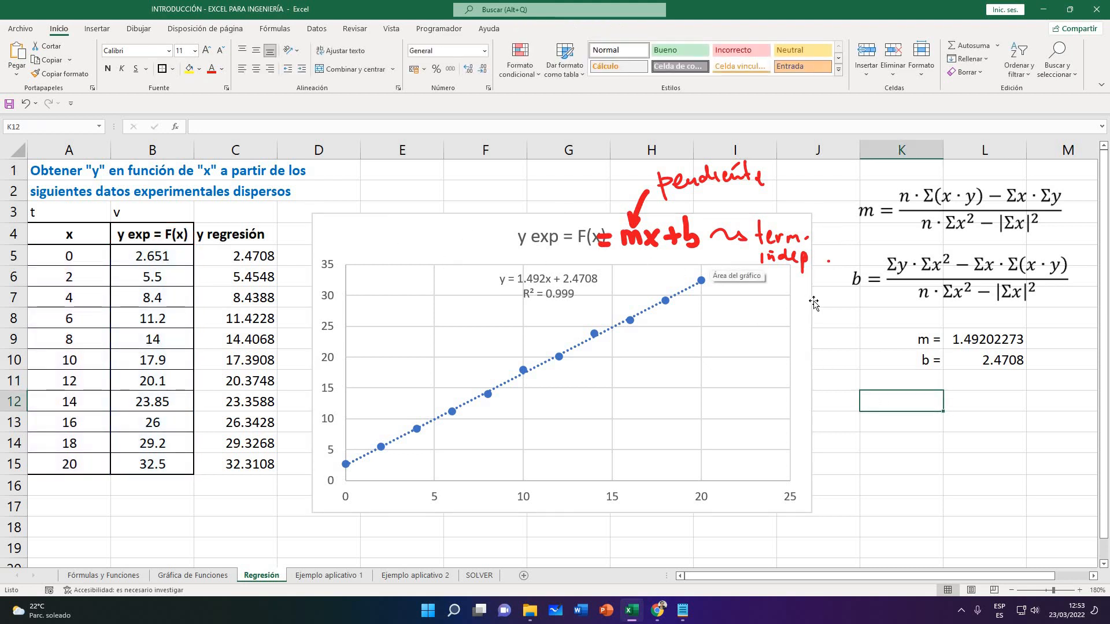
pyautogui.click(849, 353)
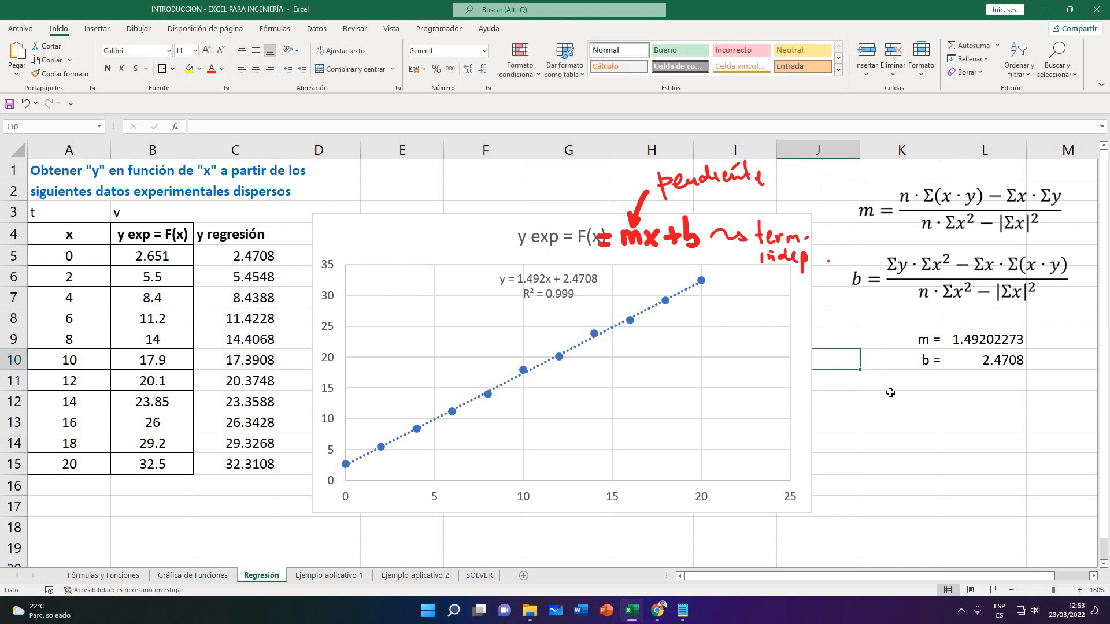
pyautogui.click(890, 397)
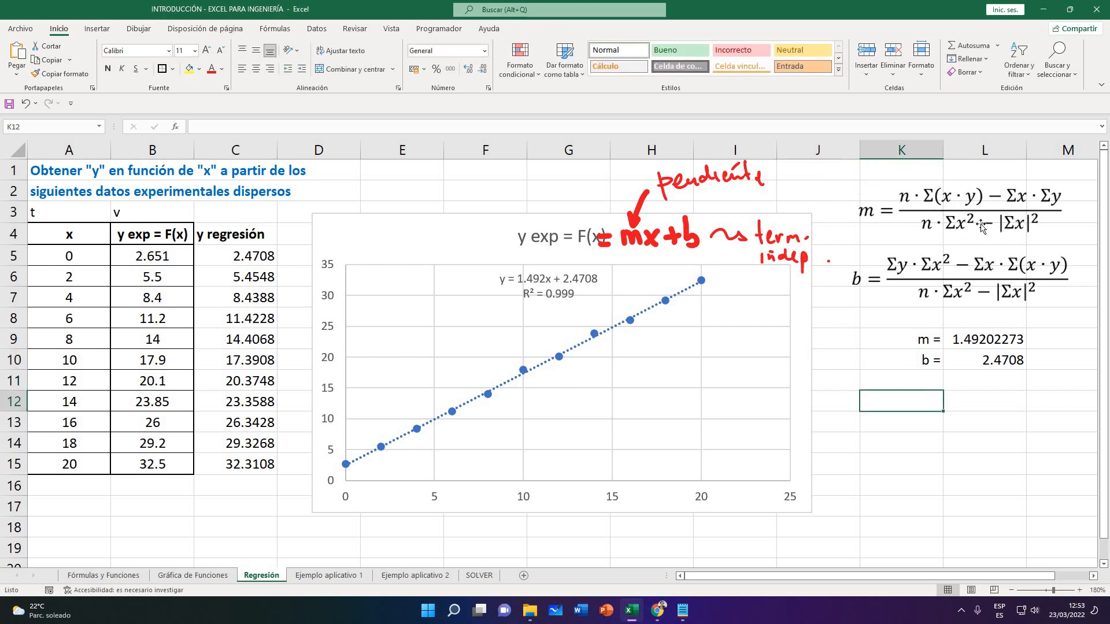
pyautogui.click(925, 344)
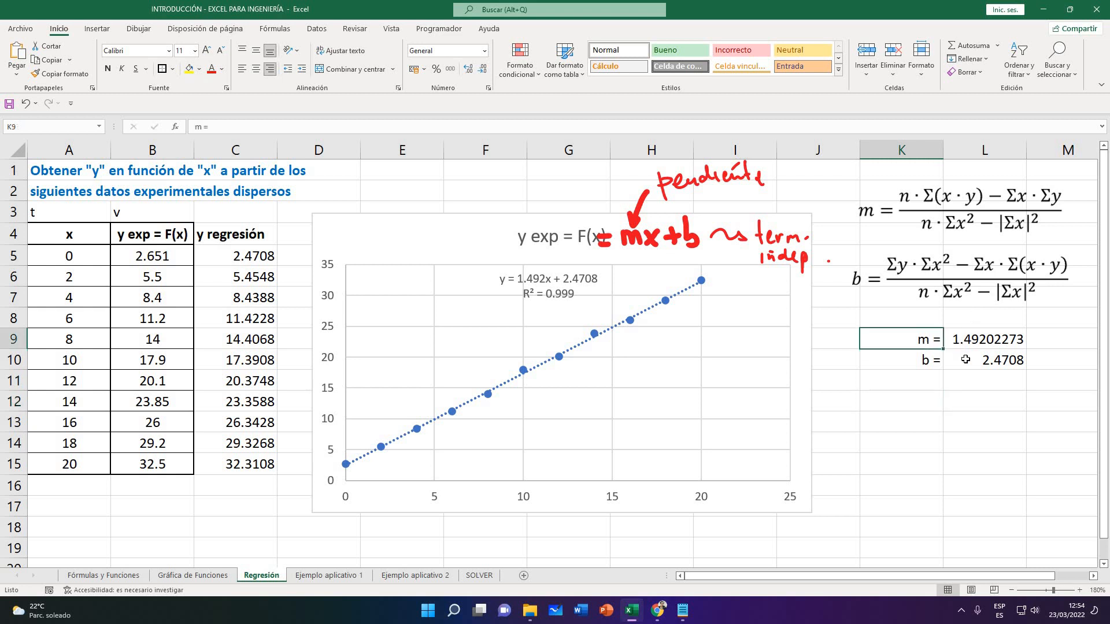
pyautogui.click(965, 359)
pyautogui.click(930, 361)
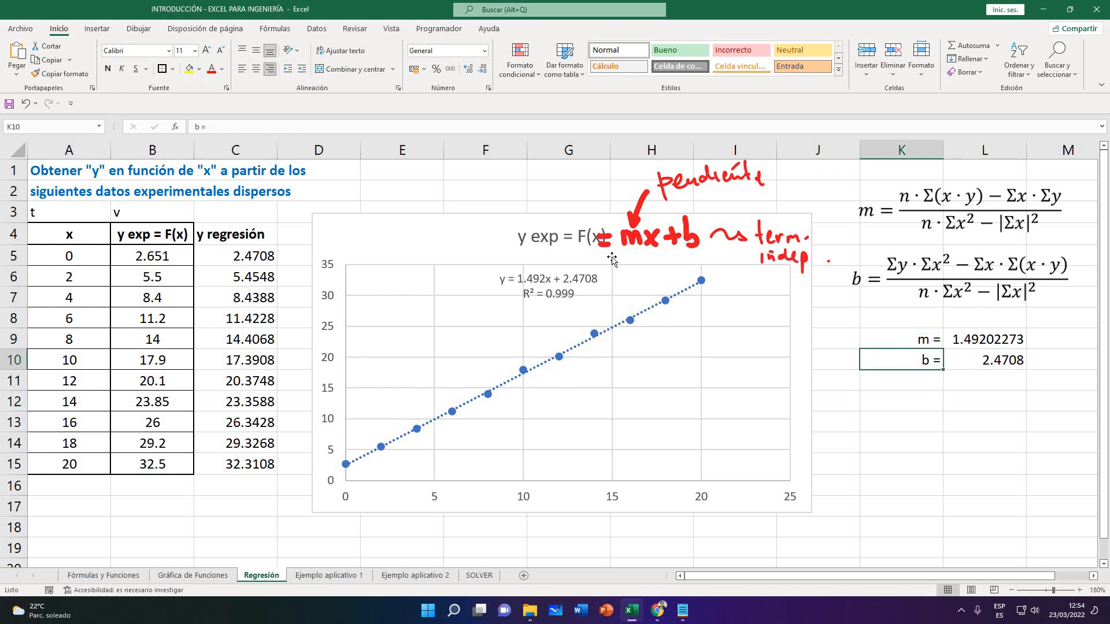
# Move the regression chart away from the data table, below the handwritten mx+b note, and deselect it
pyautogui.scroll(-1, 630, 259)
pyautogui.scroll(1, 652, 265)
pyautogui.moveTo(469, 245); pyautogui.dragTo(666, 371)
pyautogui.moveTo(601, 359); pyautogui.dragTo(645, 345)
pyautogui.click(335, 237)
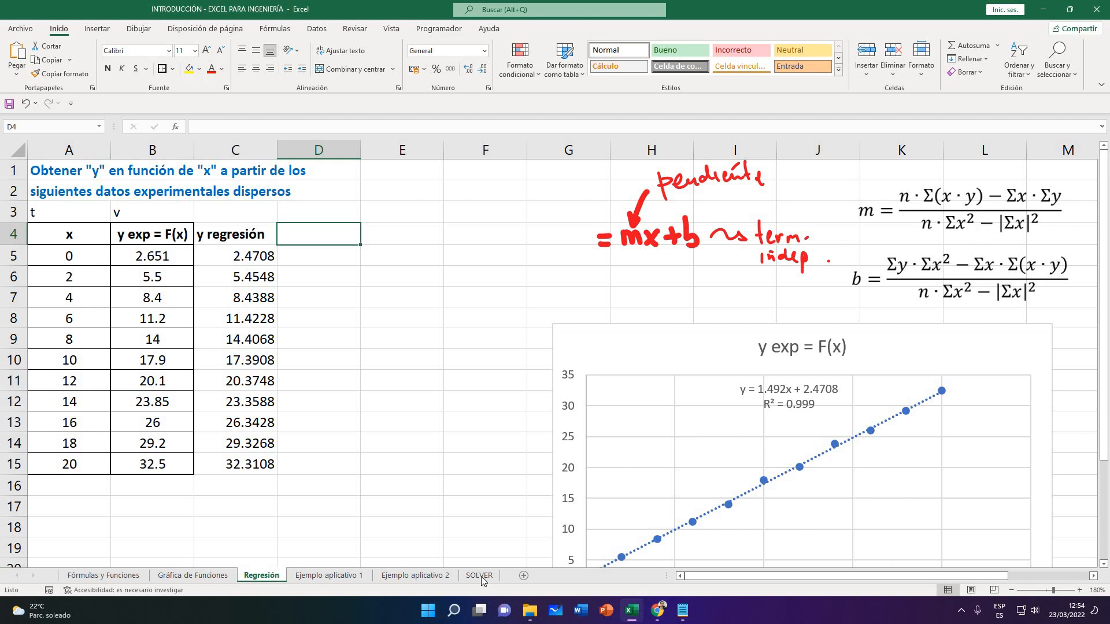
# Insert the Greek capital letter sigma (Σ) symbol in cell A17 of the Regresión sheet
pyautogui.click(479, 576)
pyautogui.scroll(-1, 171, 421)
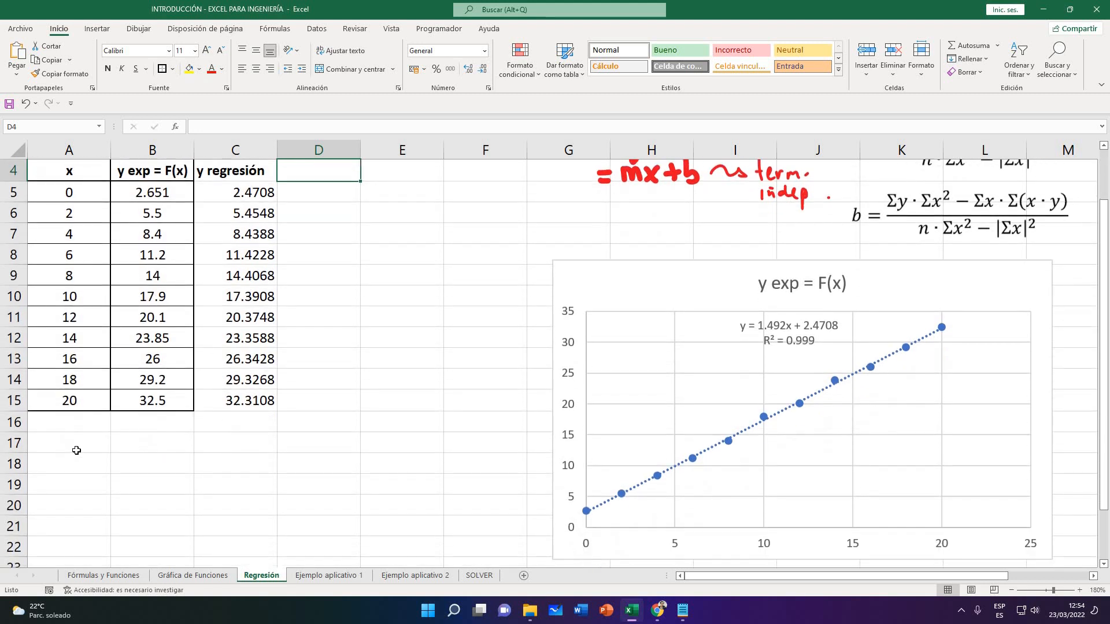
pyautogui.click(82, 449)
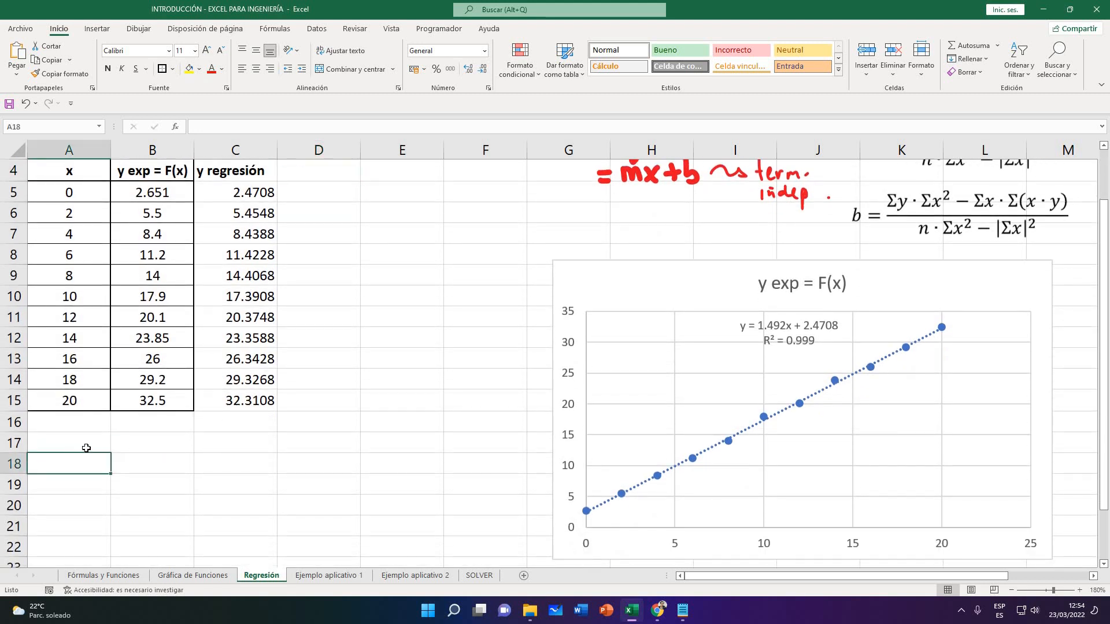
pyautogui.click(97, 28)
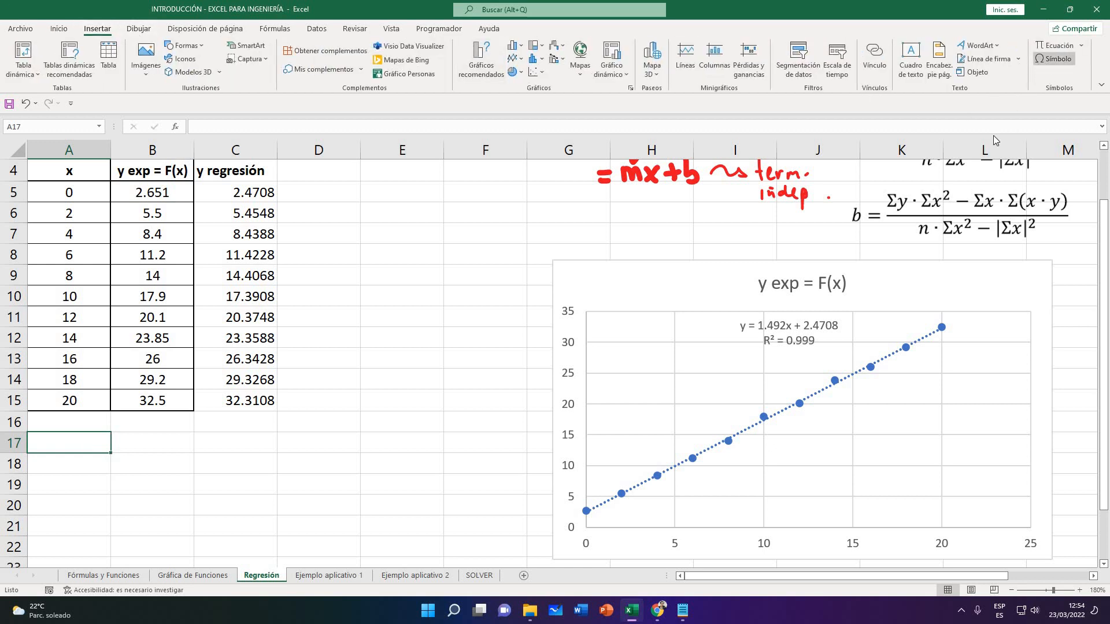
pyautogui.click(1049, 60)
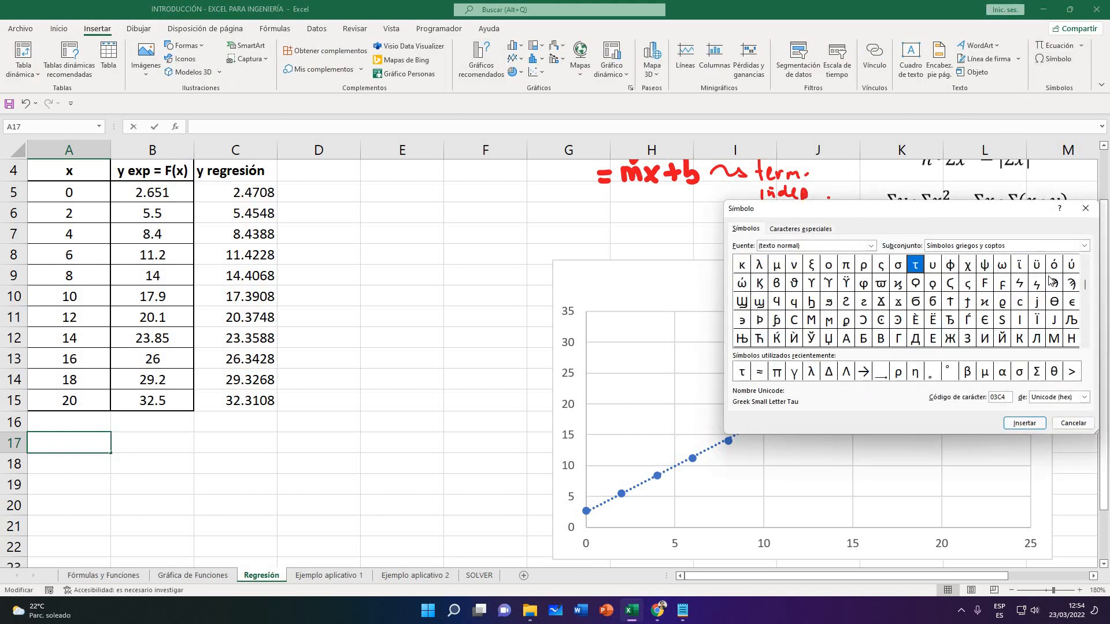
pyautogui.click(819, 283)
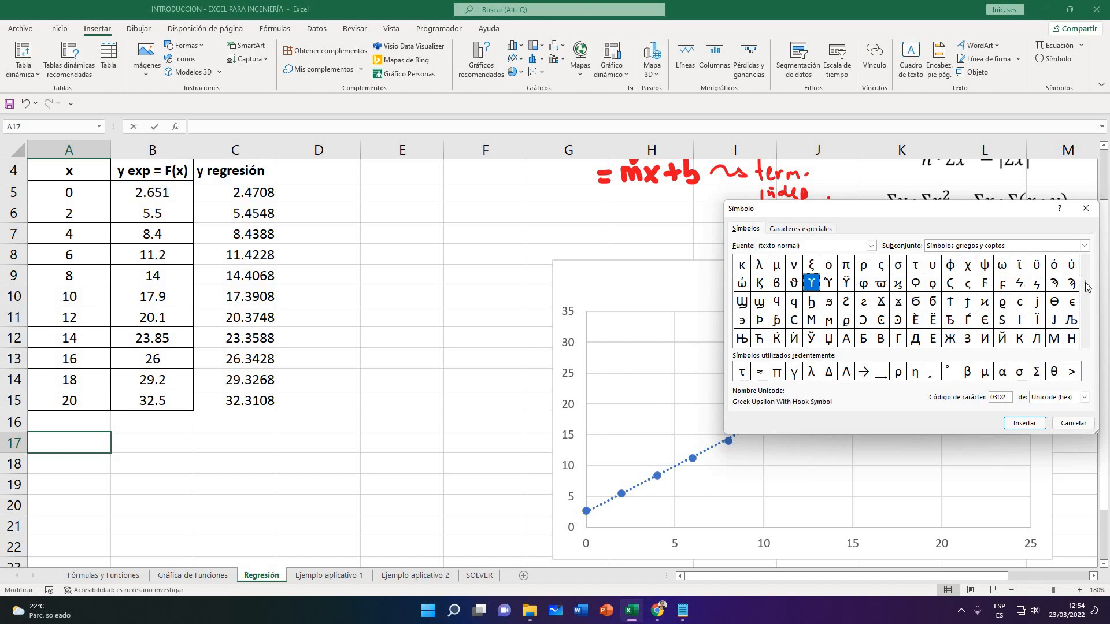
pyautogui.click(1086, 263)
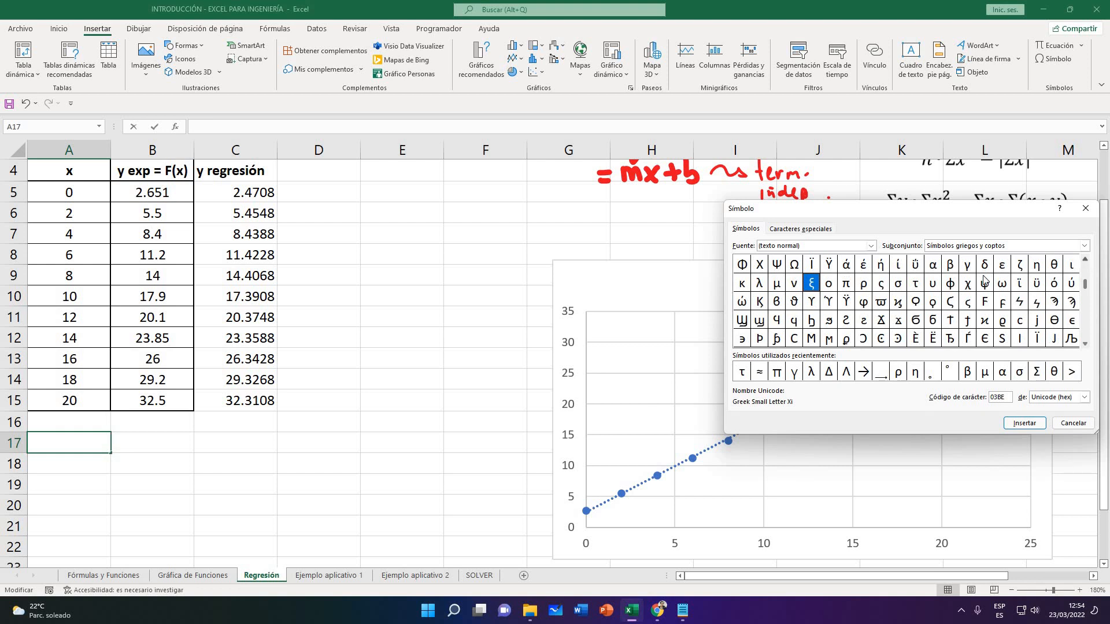
pyautogui.click(1087, 261)
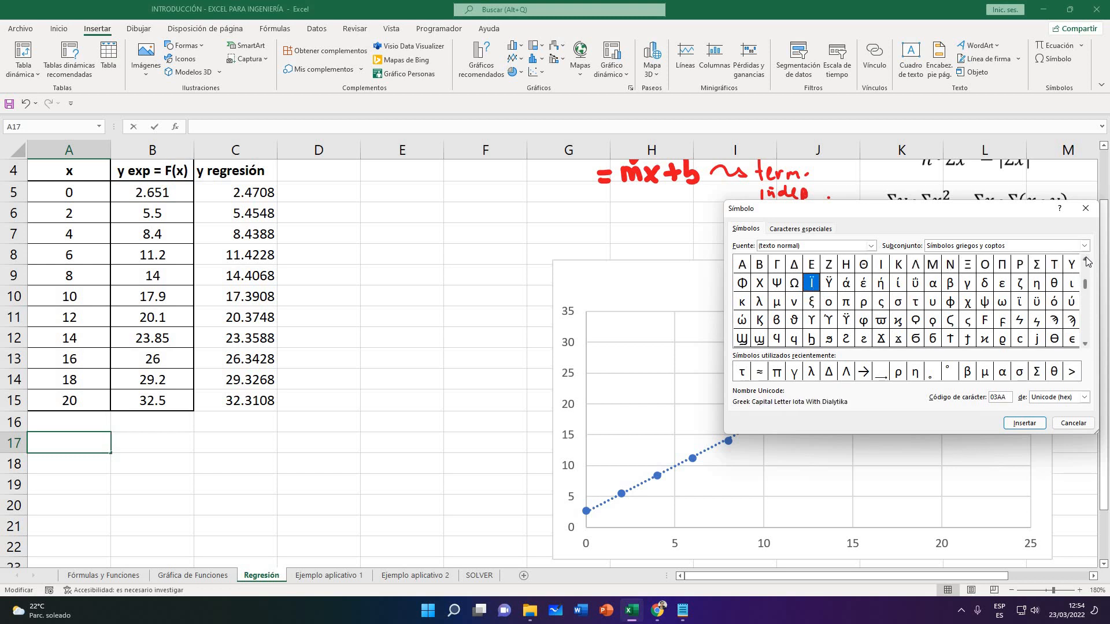
pyautogui.click(1036, 264)
pyautogui.click(1024, 423)
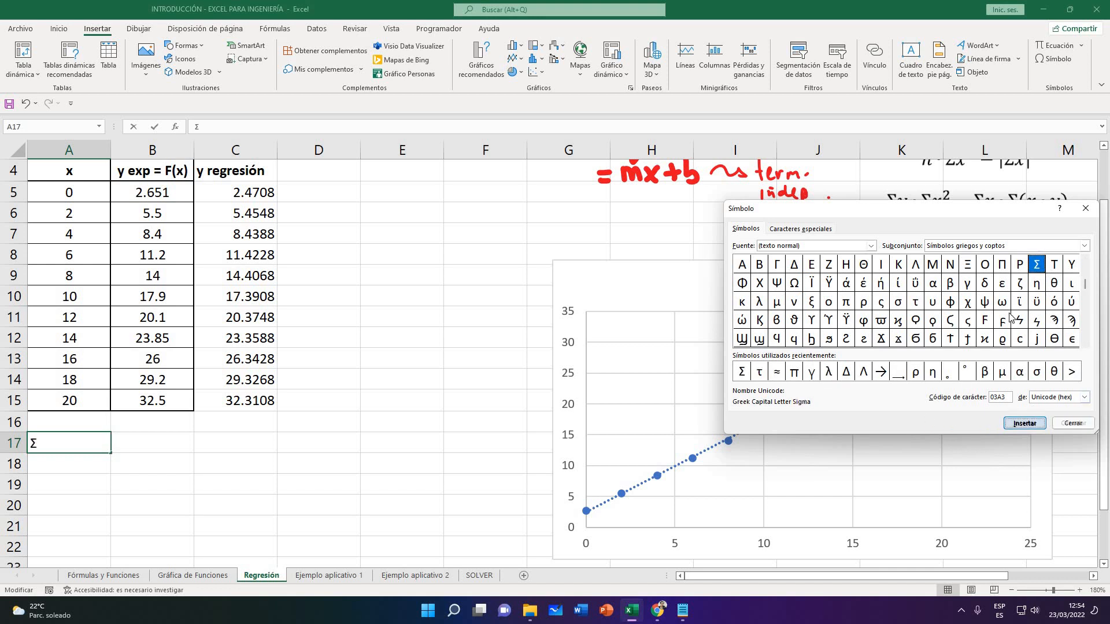
pyautogui.click(1083, 207)
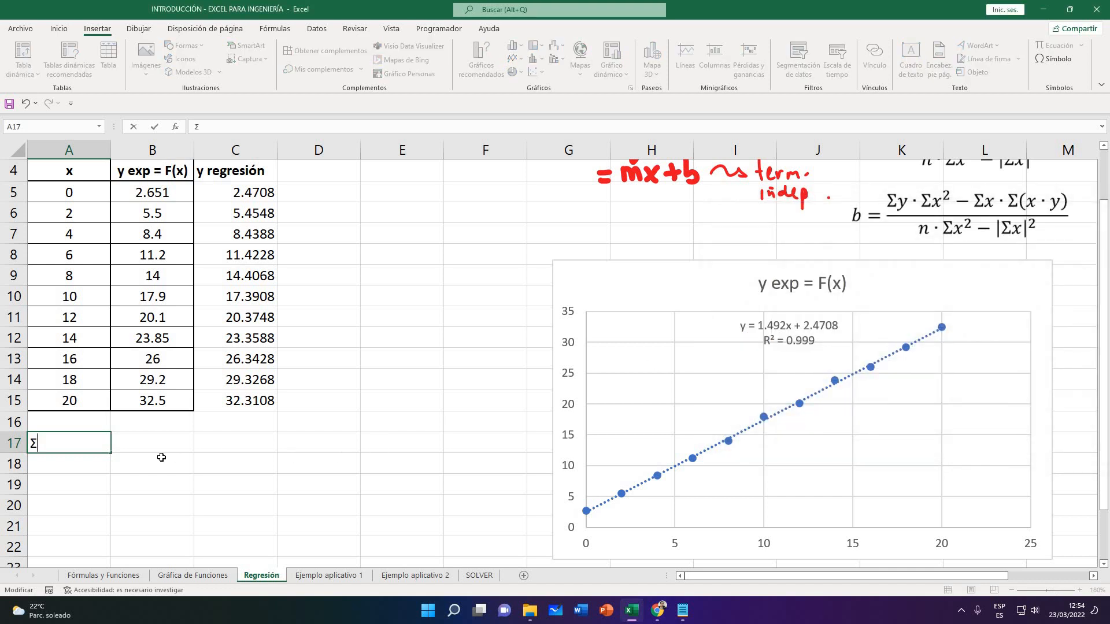
# Complete the label in A17 as "Σx =" and fill it down to A19
pyautogui.write('X')
pyautogui.press('Return')
pyautogui.click(111, 453)
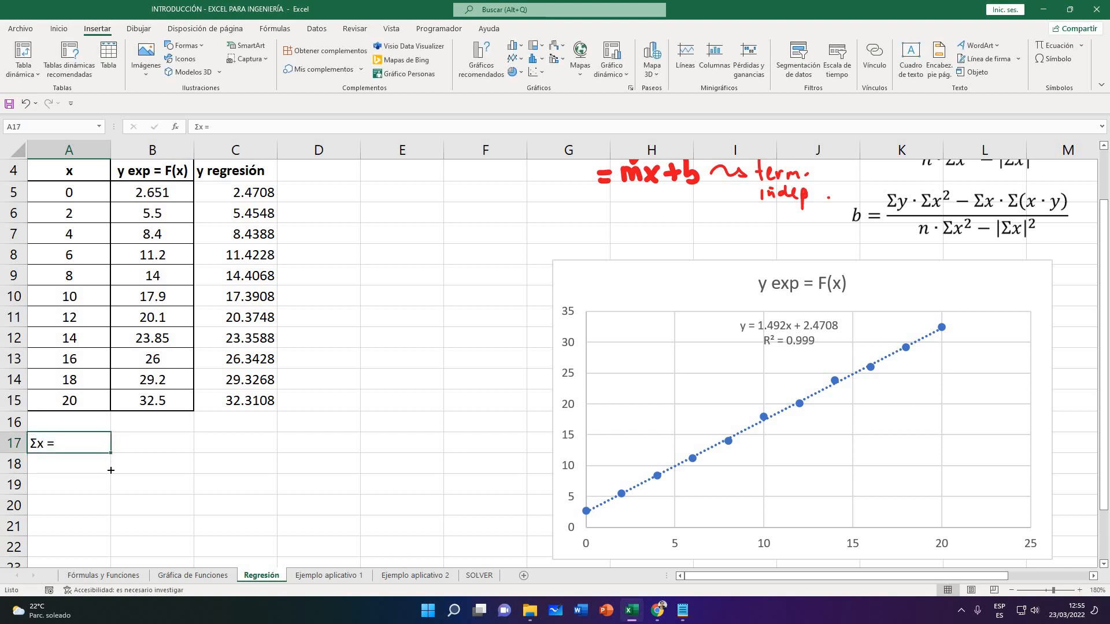
pyautogui.moveTo(111, 453); pyautogui.dragTo(106, 493)
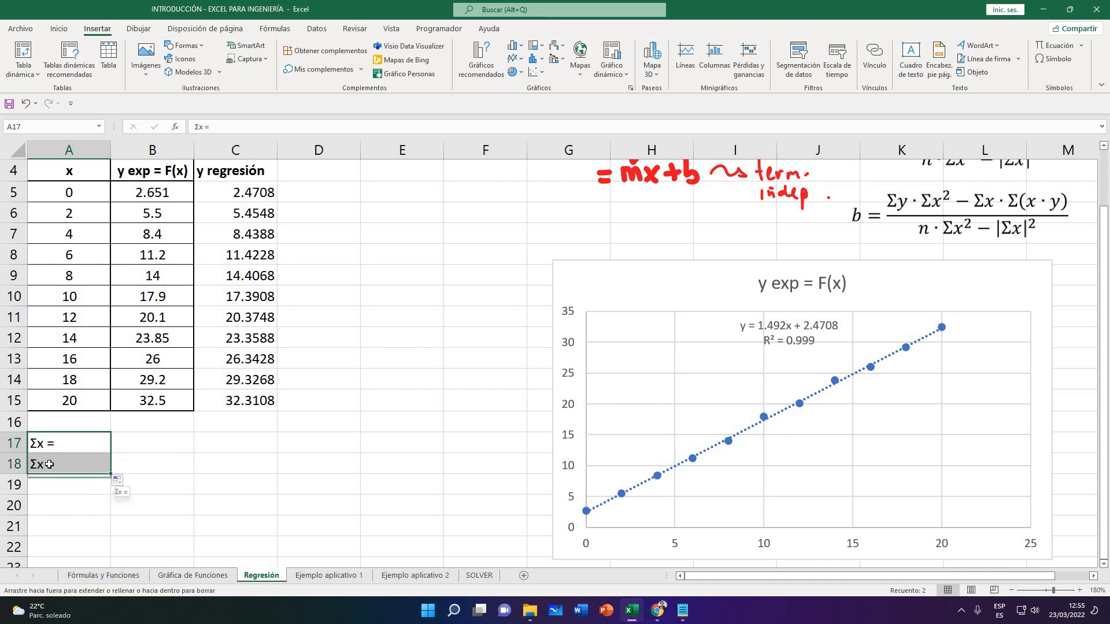
# Change the copied label in A18 to "Σy ="
pyautogui.doubleClick(45, 465)
pyautogui.press('BackSpace')
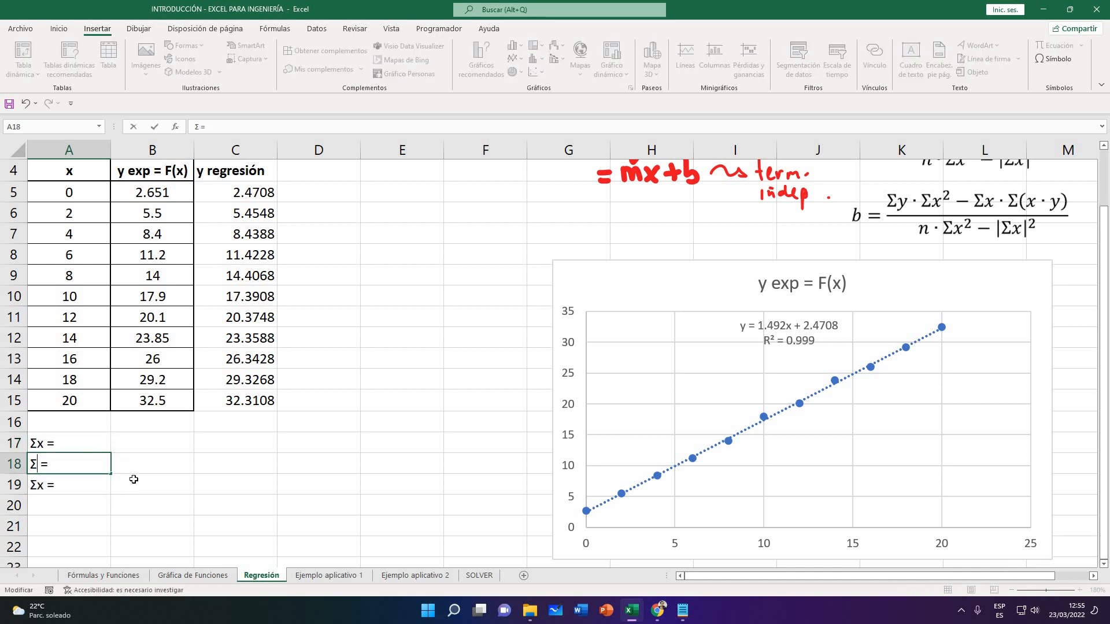
pyautogui.write('y')
pyautogui.press('Return')
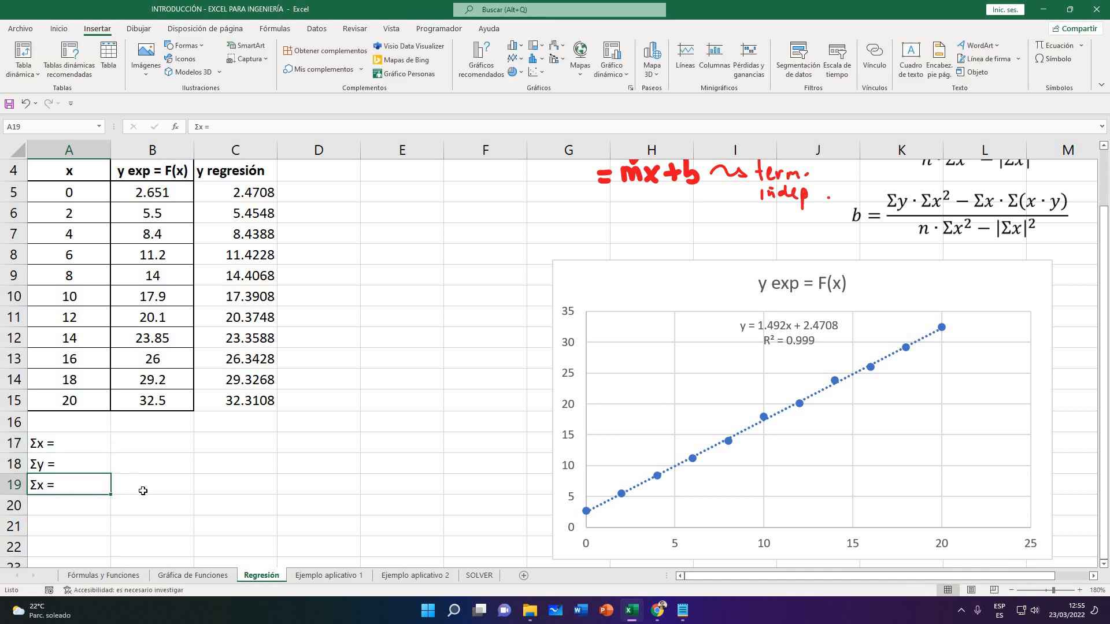
# Change the copied label in A19 to "Σxy ="
pyautogui.press('F2')
pyautogui.press('Left')
pyautogui.press('Left')
pyautogui.write('*y')
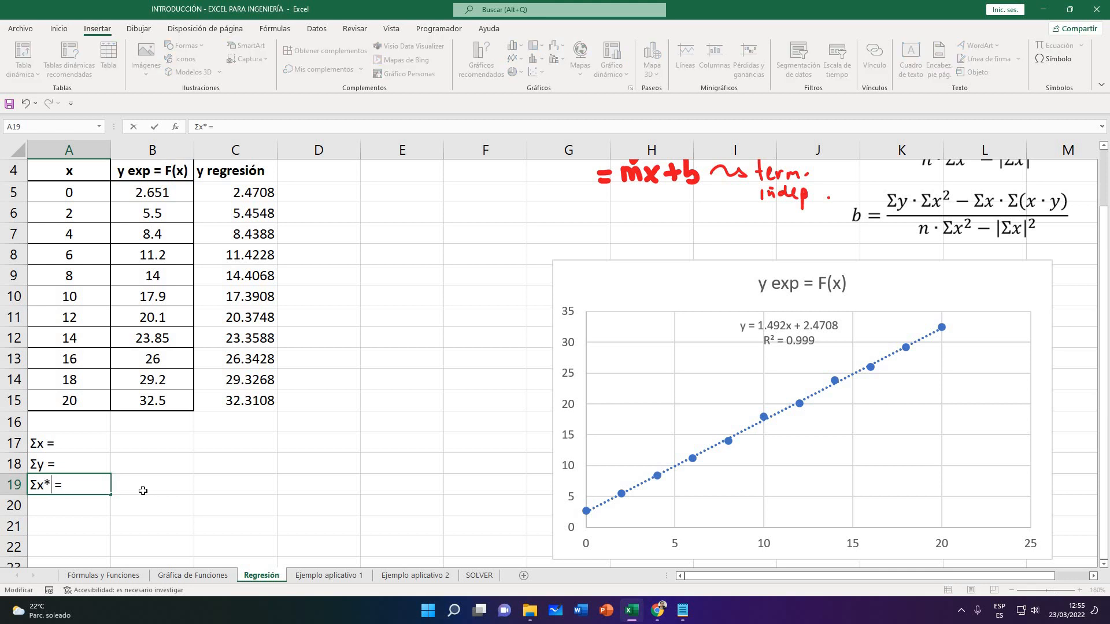
pyautogui.press('BackSpace')
pyautogui.press('BackSpace')
pyautogui.press('Return')
# Fill the A19 label down to A20 and change the copy to "Σx^2 ="
pyautogui.scroll(1, 925, 255)
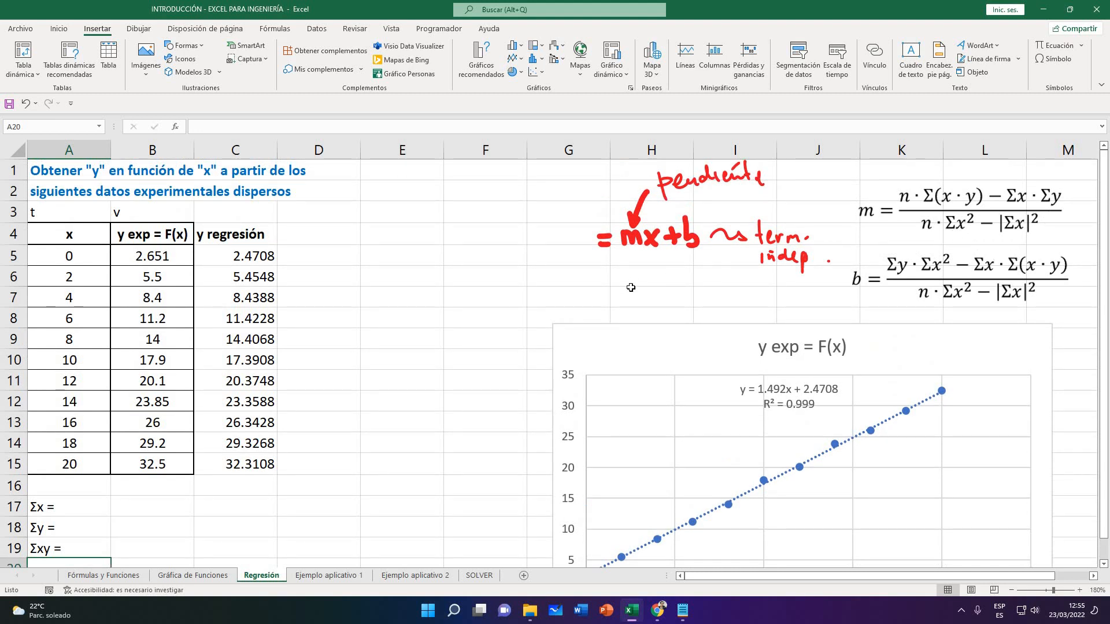
pyautogui.scroll(-1, 342, 353)
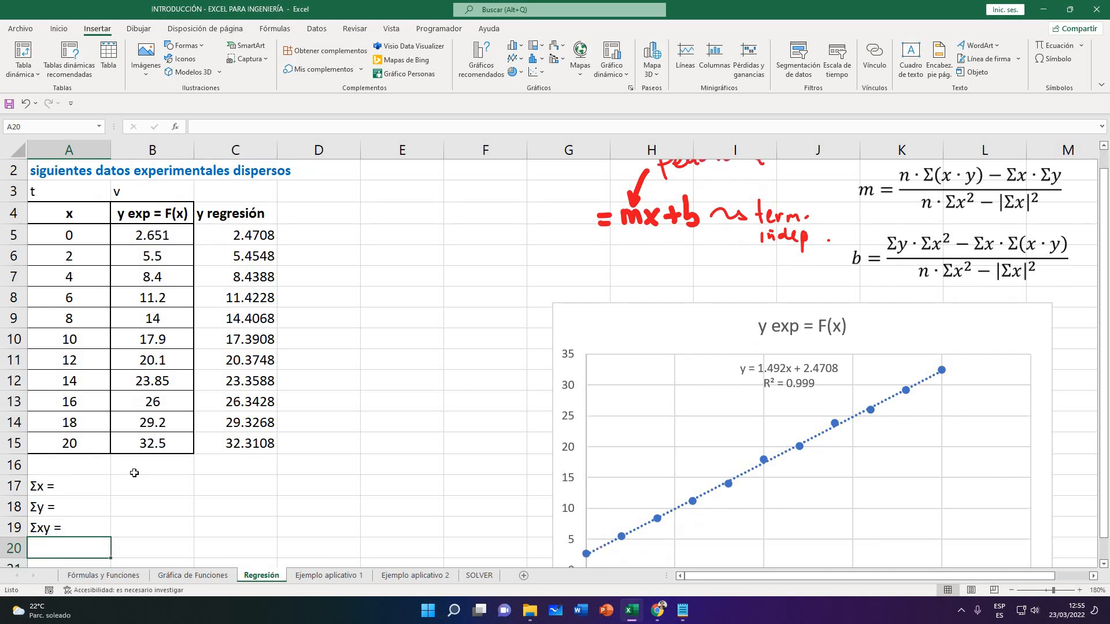
pyautogui.click(107, 490)
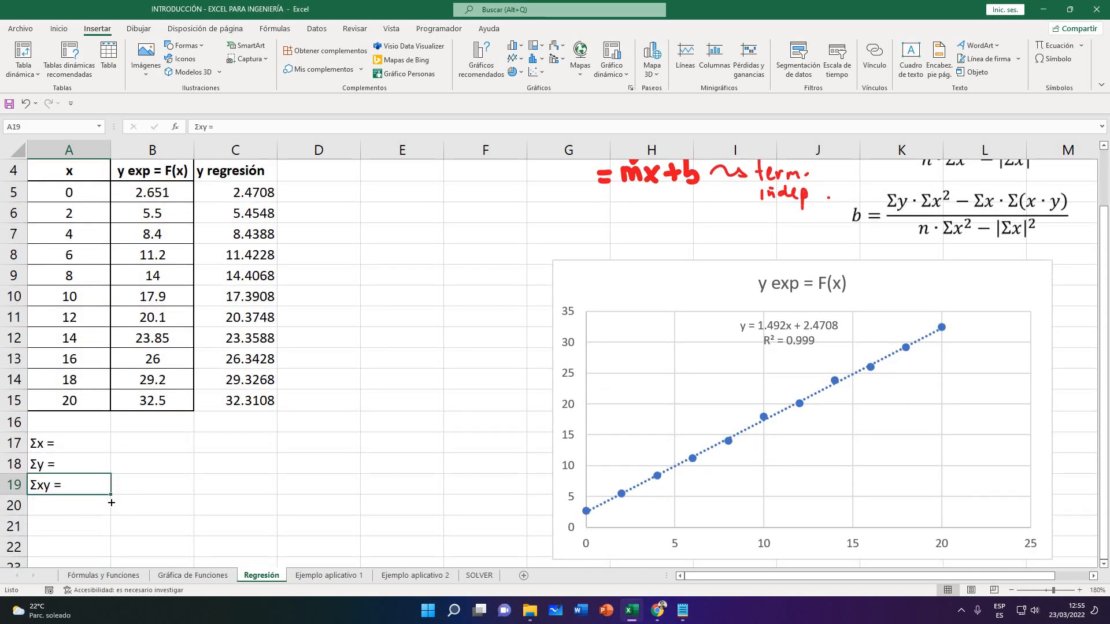
pyautogui.moveTo(112, 503); pyautogui.dragTo(100, 510)
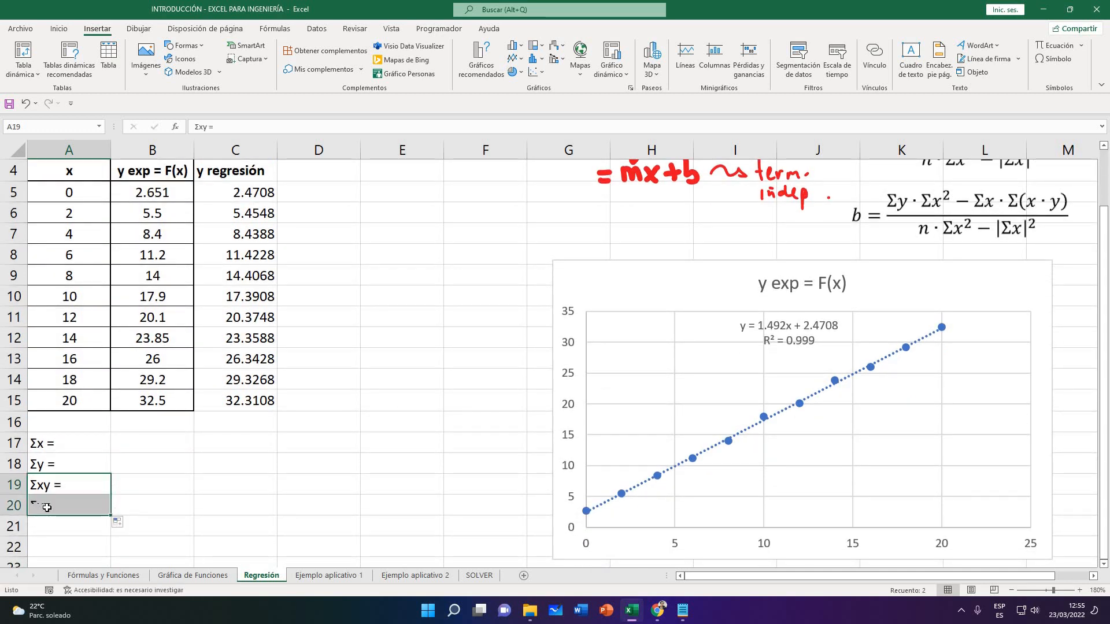
pyautogui.doubleClick(96, 510)
pyautogui.press('BackSpace')
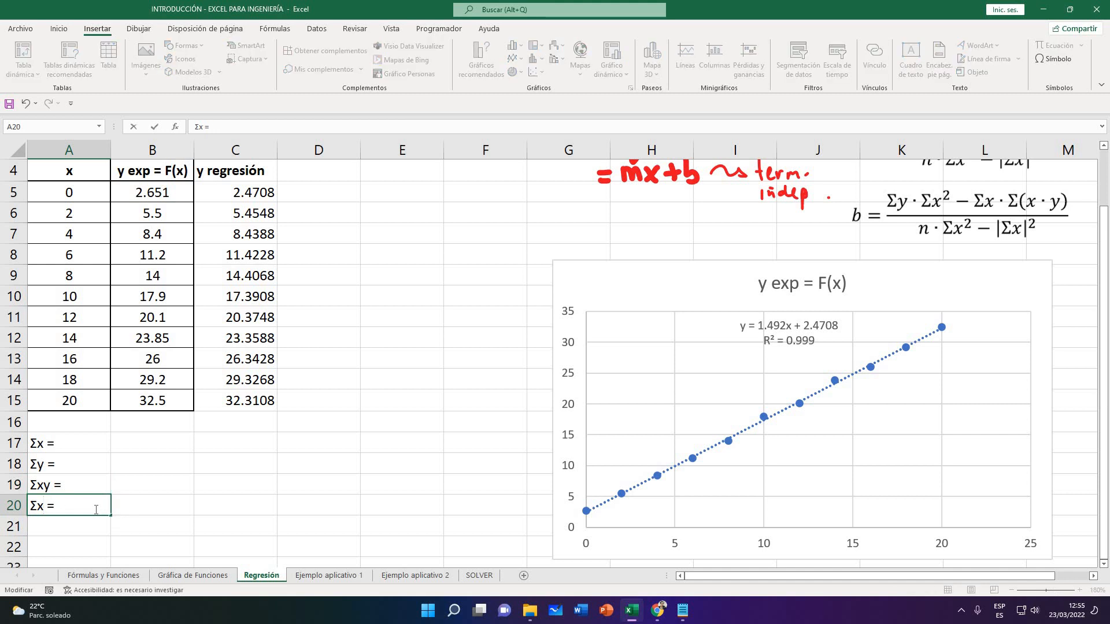
pyautogui.write('^2')
pyautogui.press('Return')
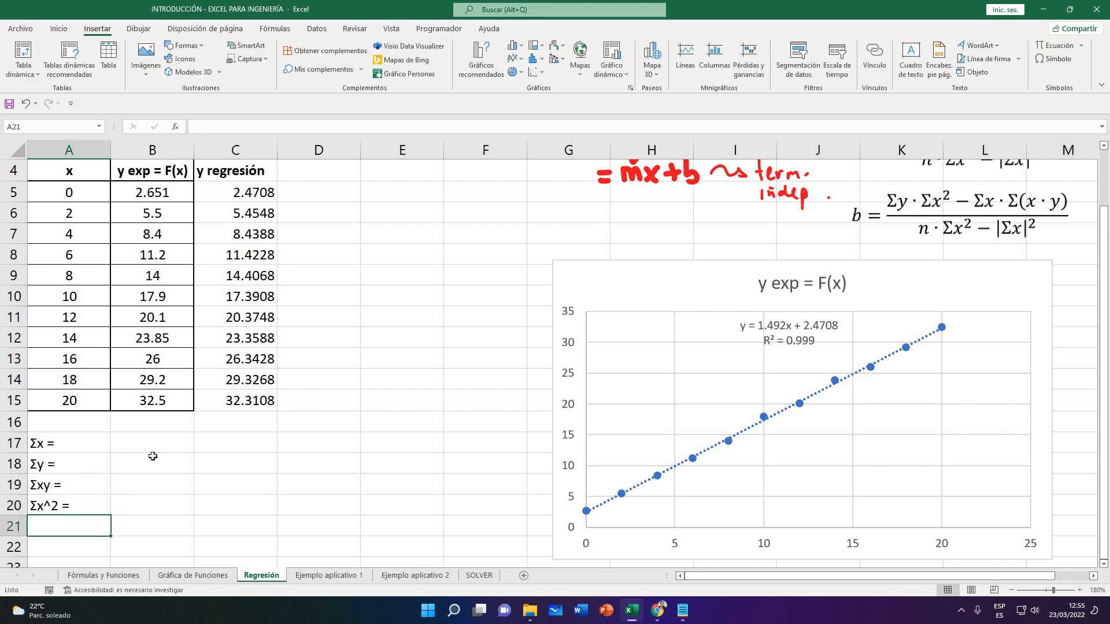
# Check the sum labels against the m and b formulas and right-align A17:A20
pyautogui.scroll(1, 1010, 347)
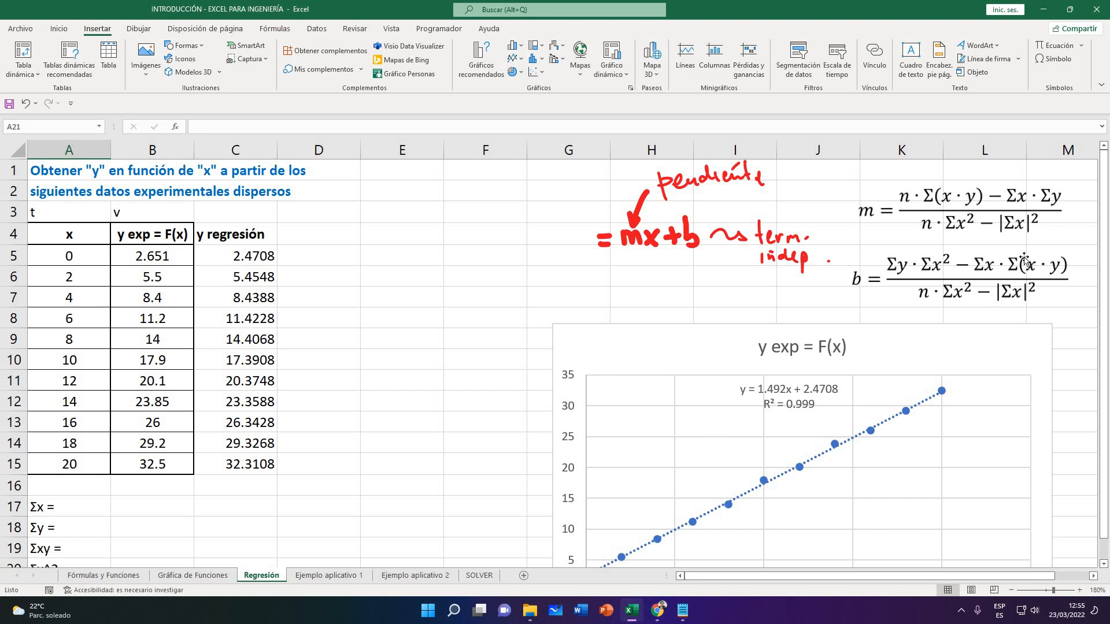
pyautogui.scroll(-1, 1024, 258)
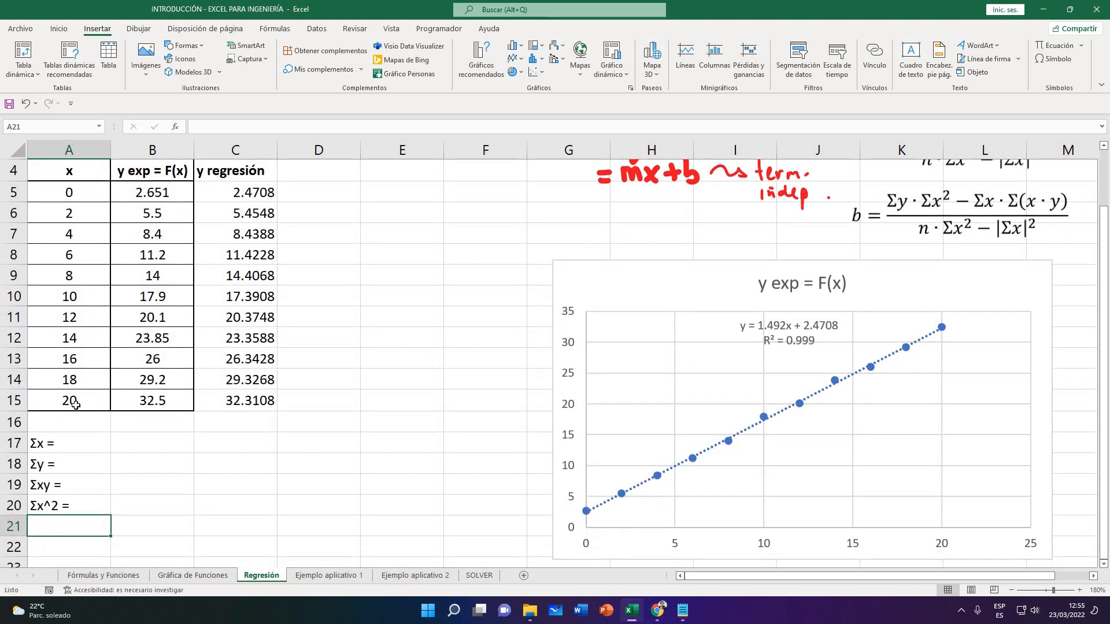
pyautogui.scroll(-1, 76, 405)
pyautogui.click(129, 384)
pyautogui.moveTo(82, 394); pyautogui.dragTo(81, 443)
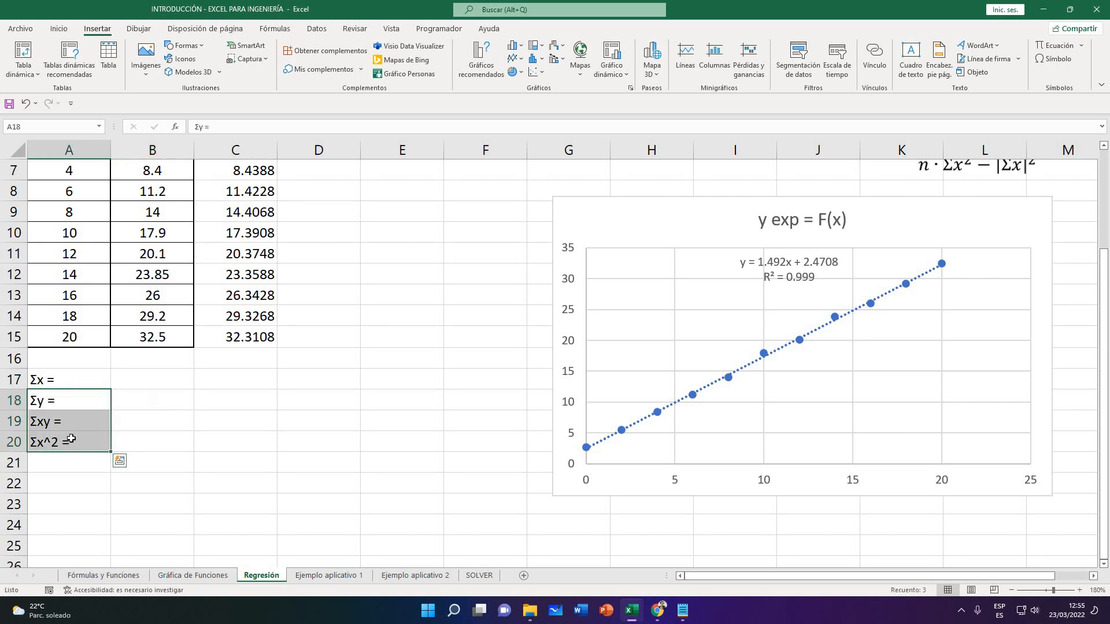
pyautogui.moveTo(69, 379); pyautogui.dragTo(70, 443)
pyautogui.click(58, 28)
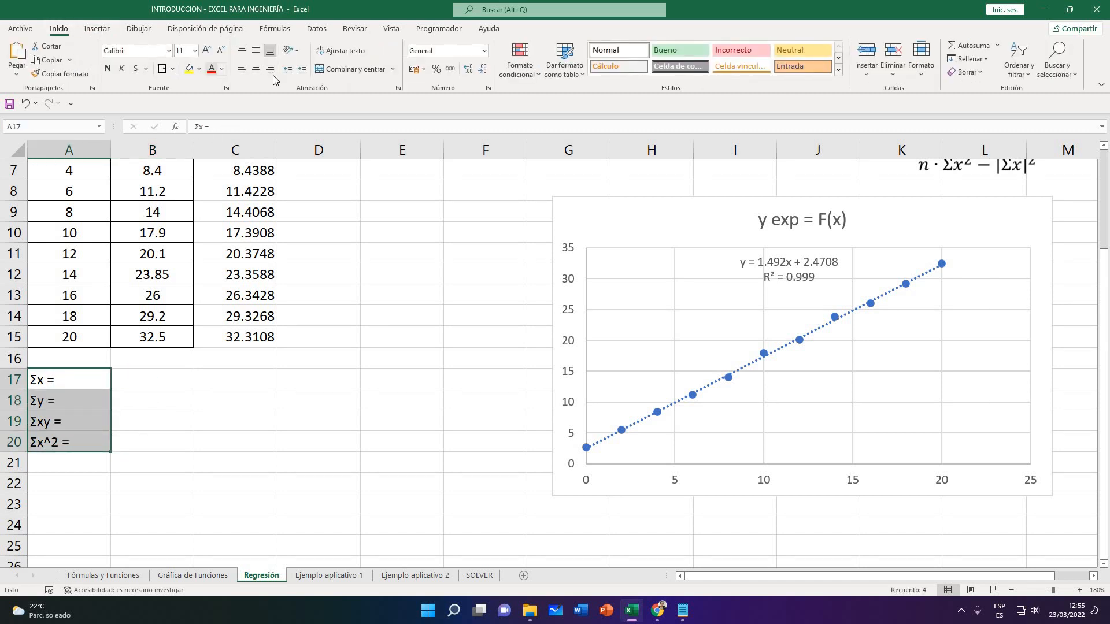
pyautogui.click(270, 69)
pyautogui.scroll(1, 218, 350)
pyautogui.scroll(1, 78, 384)
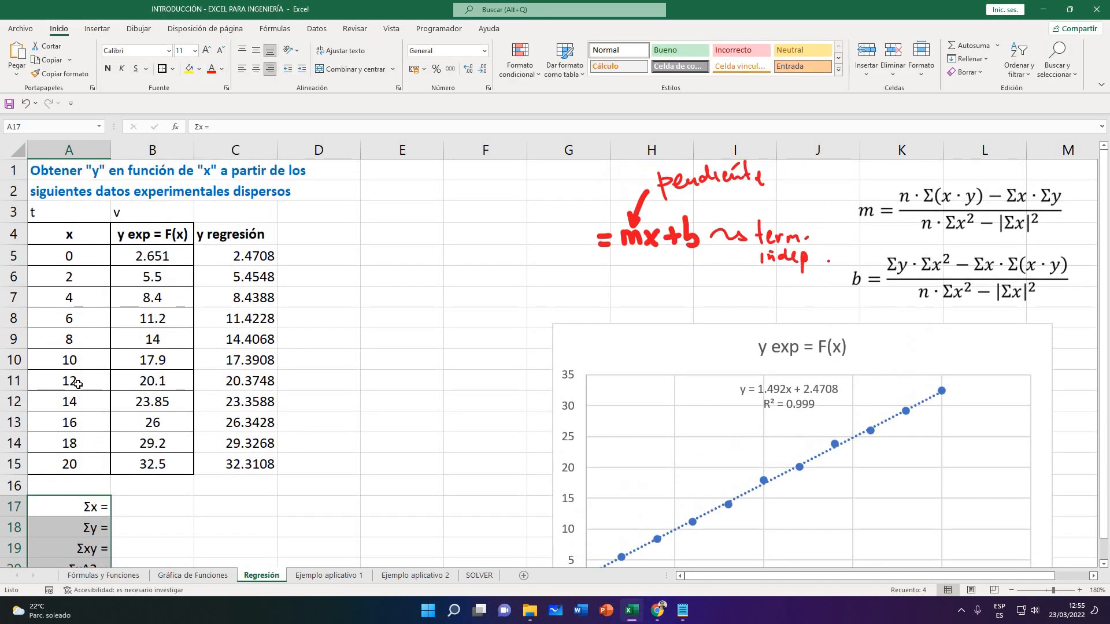
pyautogui.moveTo(71, 256); pyautogui.dragTo(78, 465)
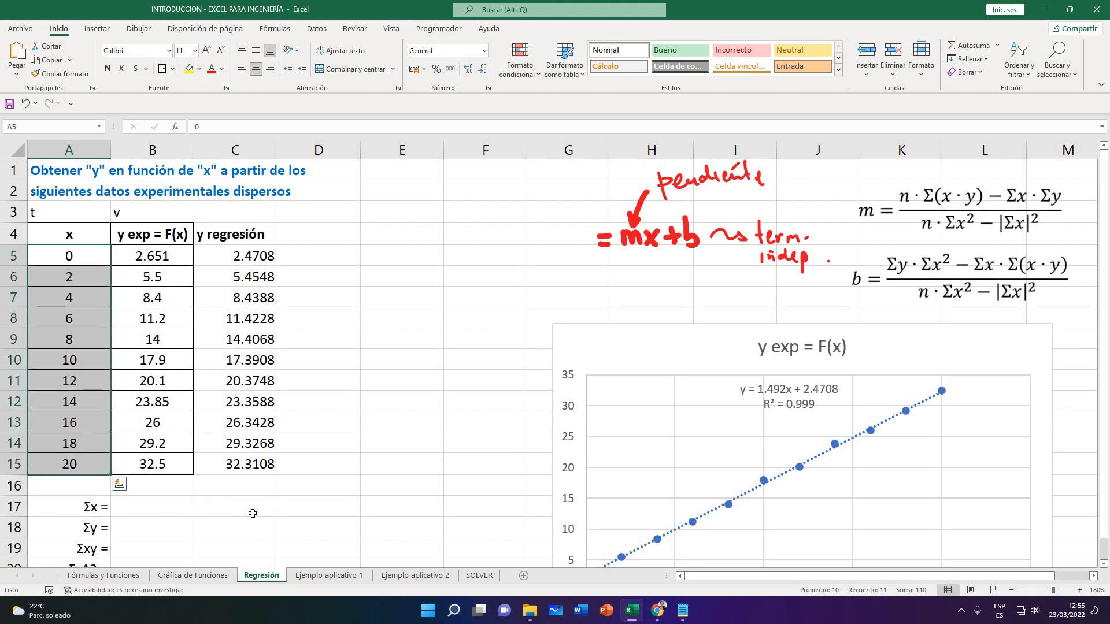
pyautogui.click(152, 507)
pyautogui.write('=')
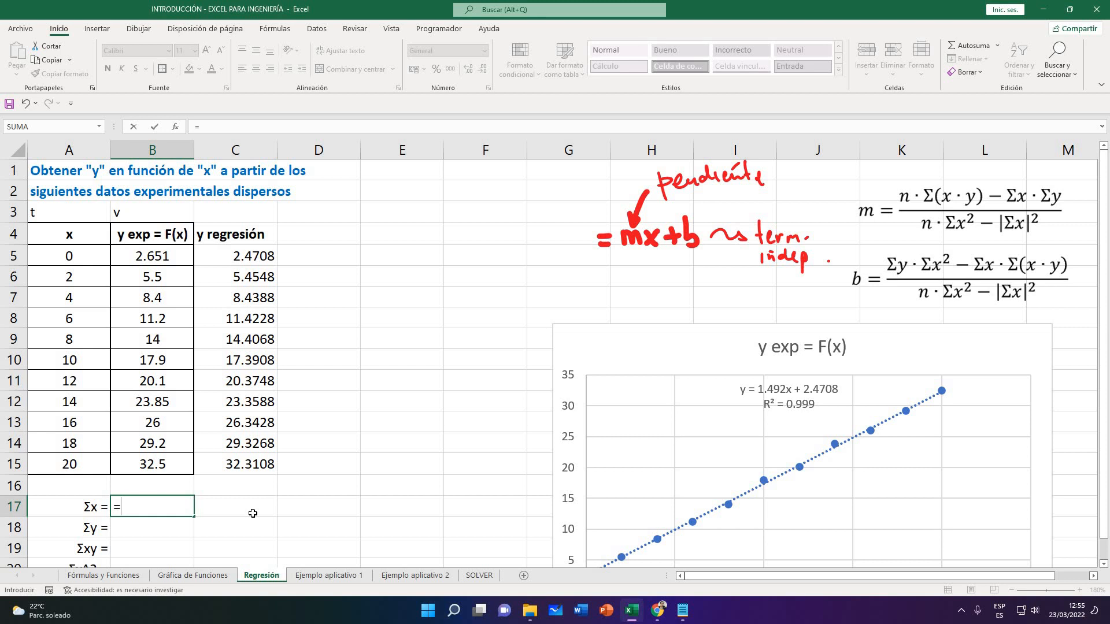
pyautogui.click(59, 253)
pyautogui.write('+')
pyautogui.click(82, 282)
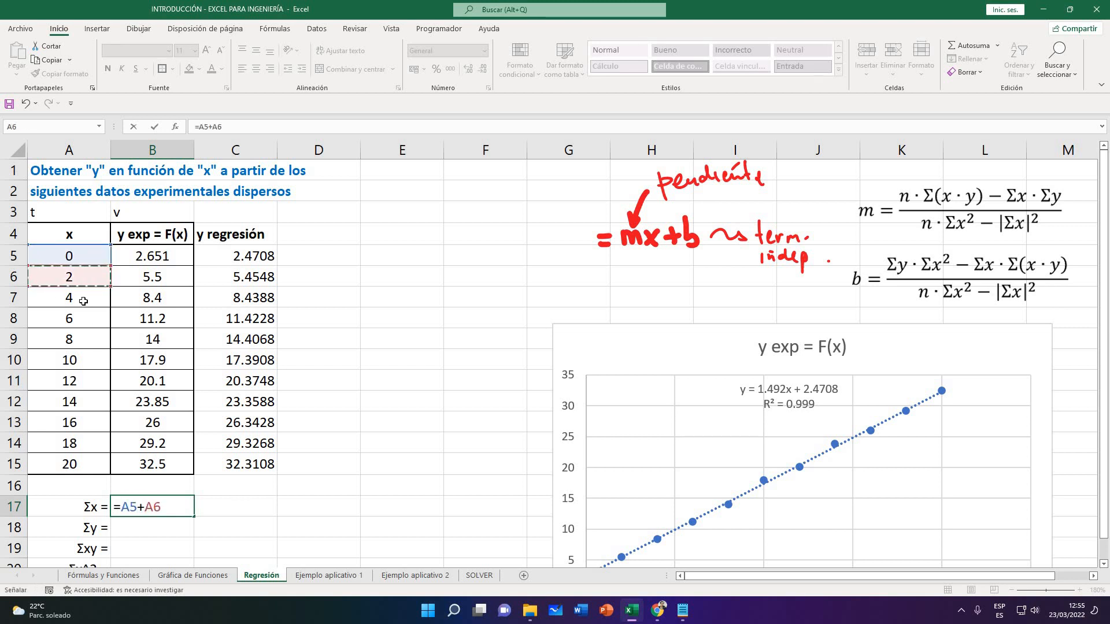
pyautogui.write('+')
pyautogui.click(83, 302)
pyautogui.press('BackSpace')
pyautogui.press('BackSpace')
pyautogui.press('BackSpace')
pyautogui.press('BackSpace')
pyautogui.press('BackSpace')
pyautogui.press('BackSpace')
pyautogui.press('BackSpace')
pyautogui.press('BackSpace')
pyautogui.press('BackSpace')
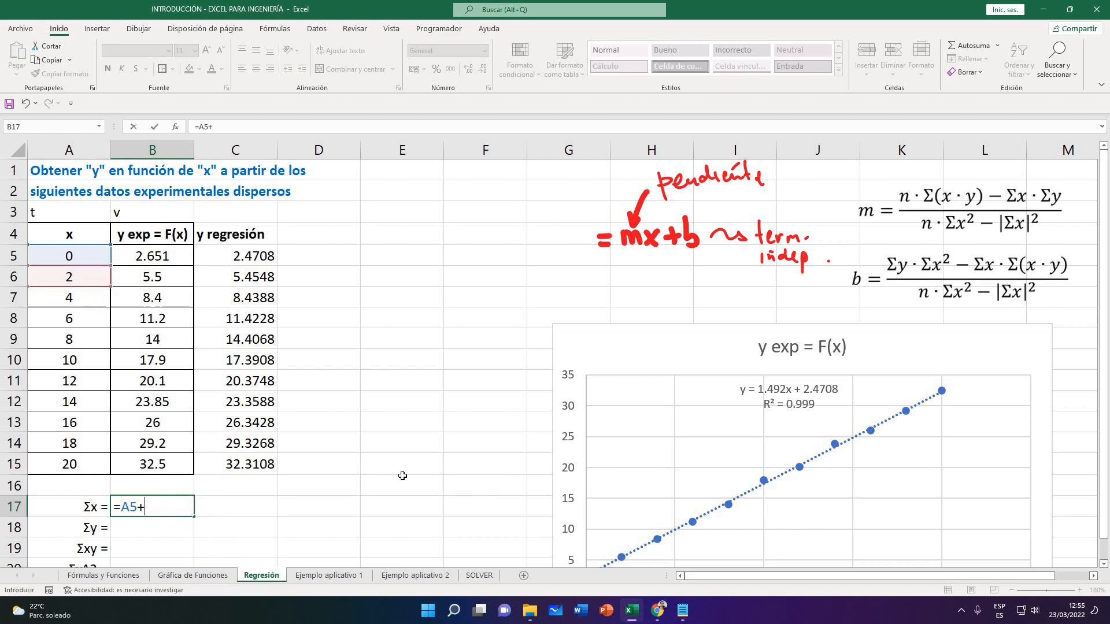
# Compute Σx in B17 with the formula =SUMA(A5:A15)
pyautogui.write('=S')
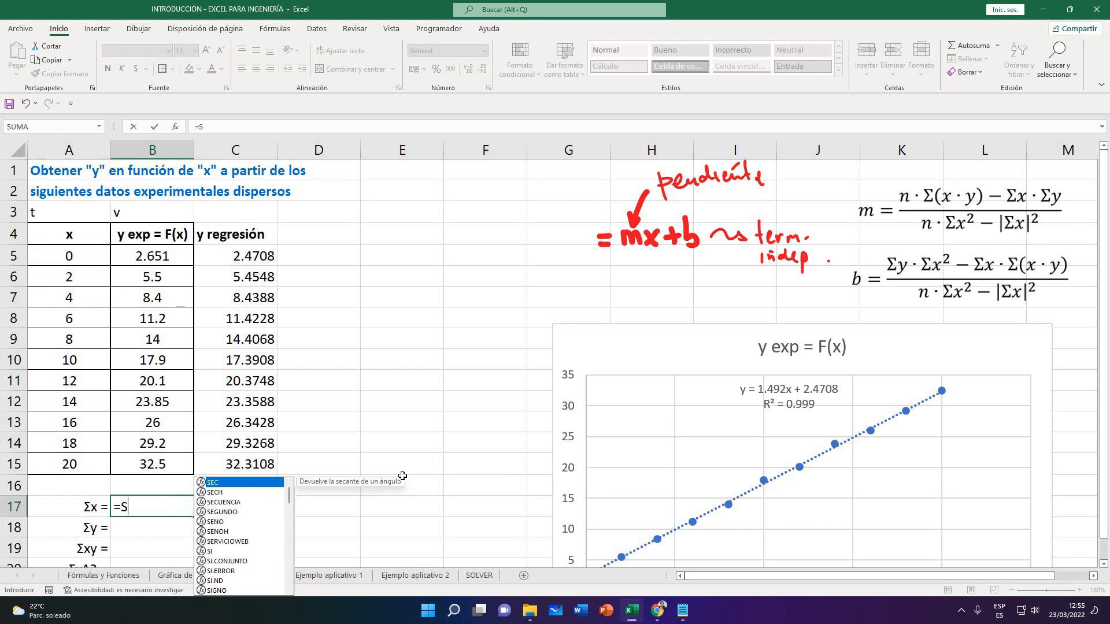
pyautogui.write('UMA(')
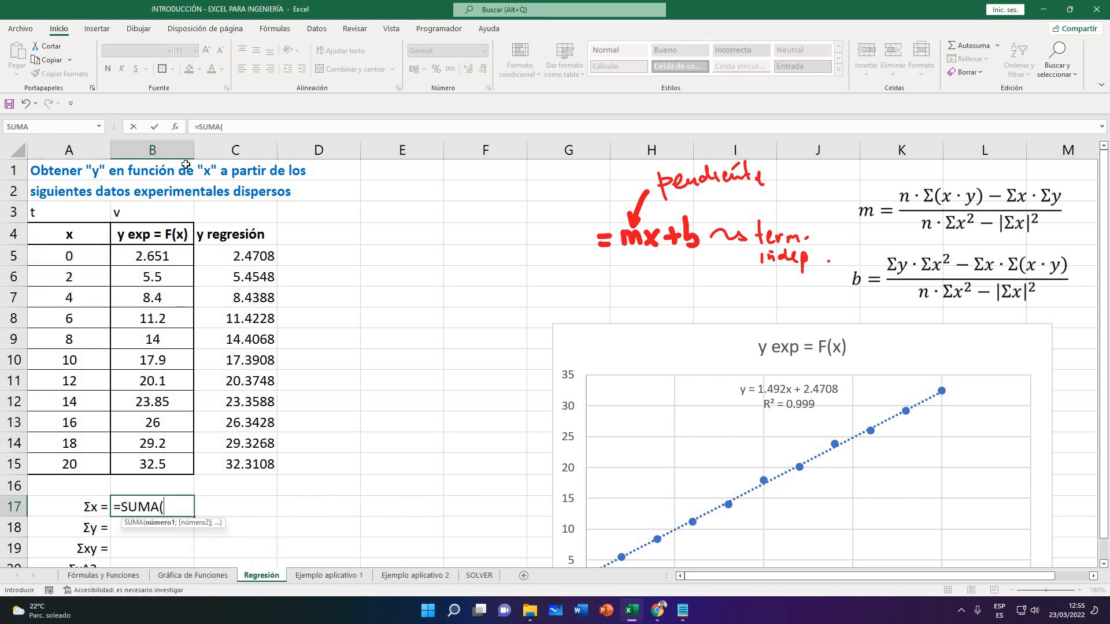
pyautogui.moveTo(61, 261); pyautogui.dragTo(70, 466)
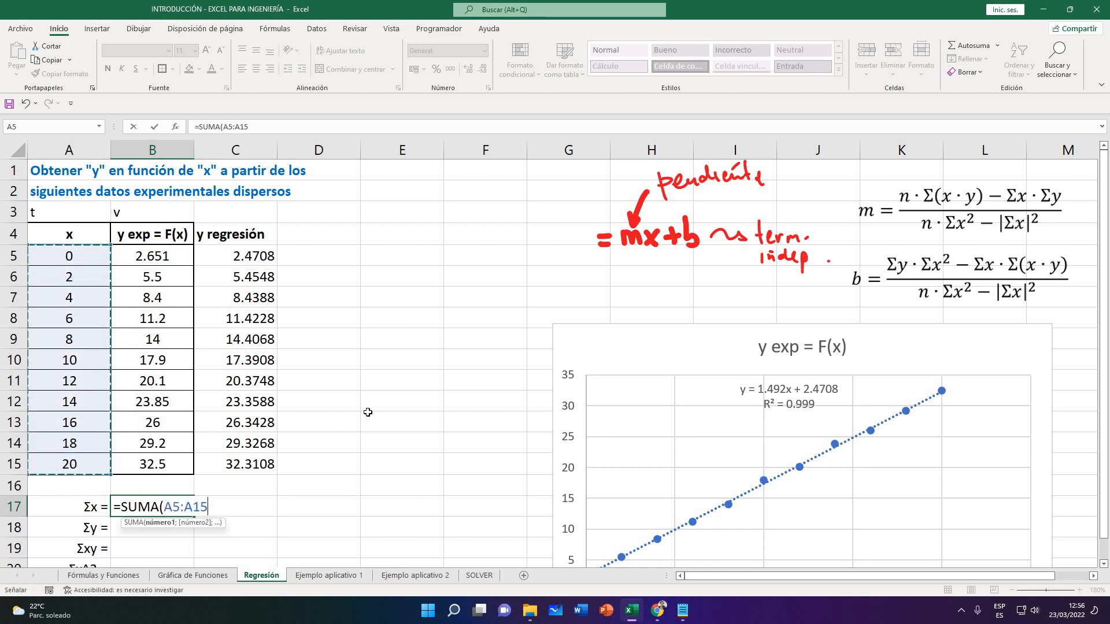
pyautogui.write(')')
pyautogui.press('Return')
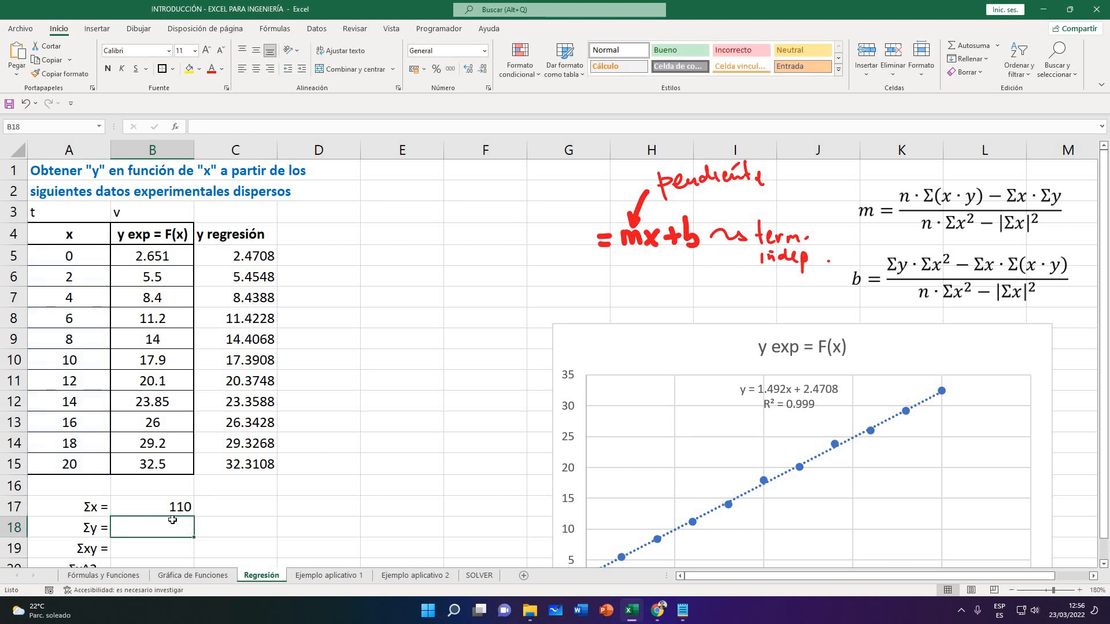
# Compute Σy in B18 with the formula =SUMA(B5:B15)
pyautogui.write('=')
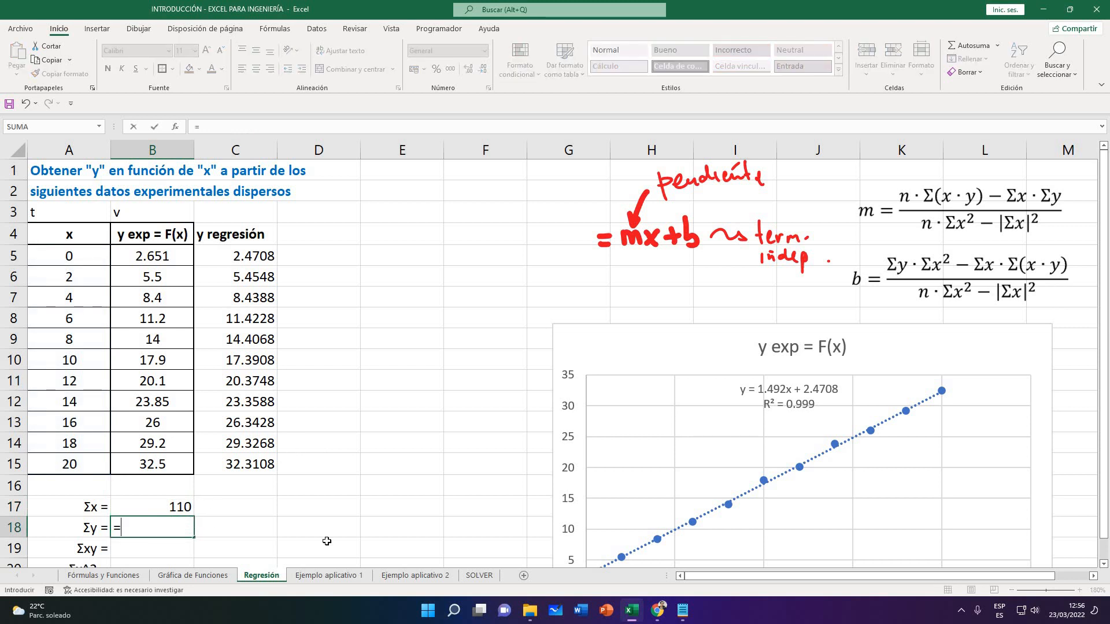
pyautogui.write('SUMA(')
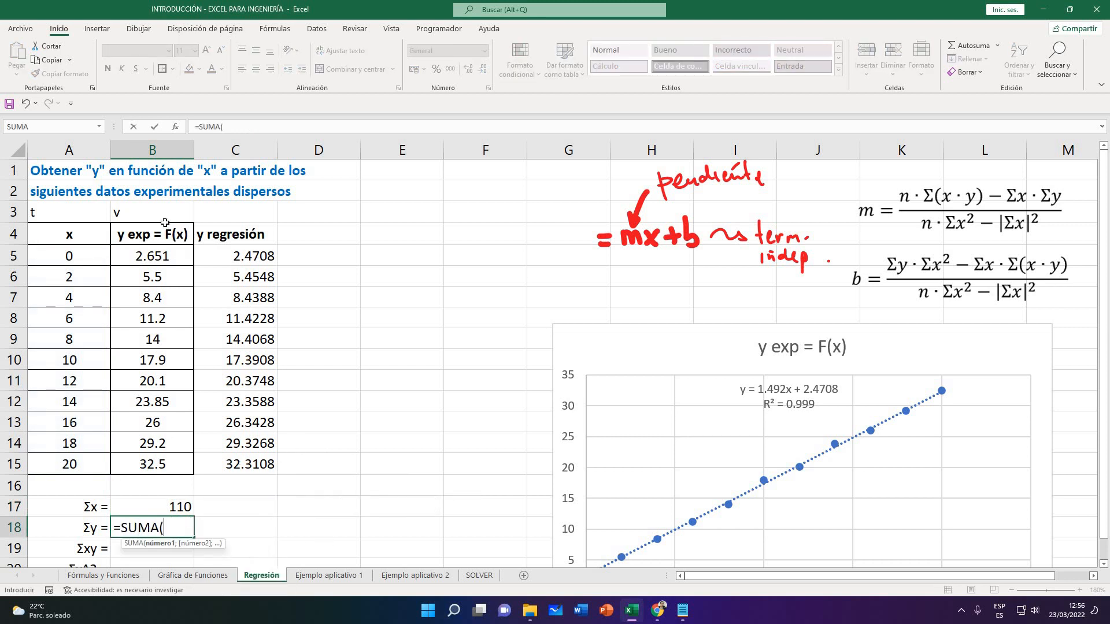
pyautogui.moveTo(180, 258); pyautogui.dragTo(170, 467)
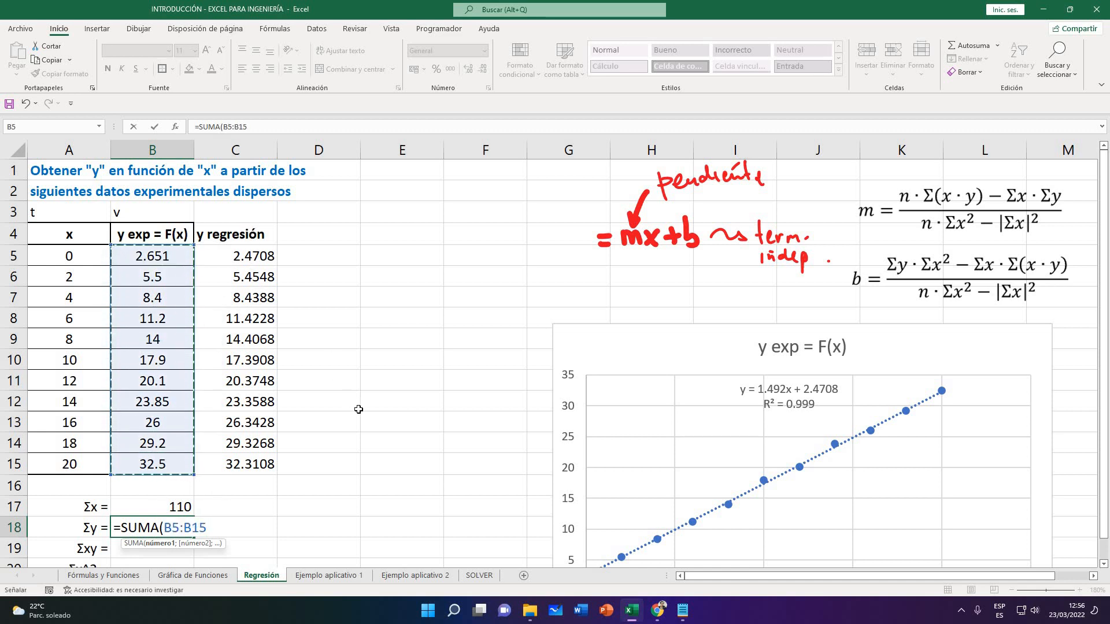
pyautogui.press('Return')
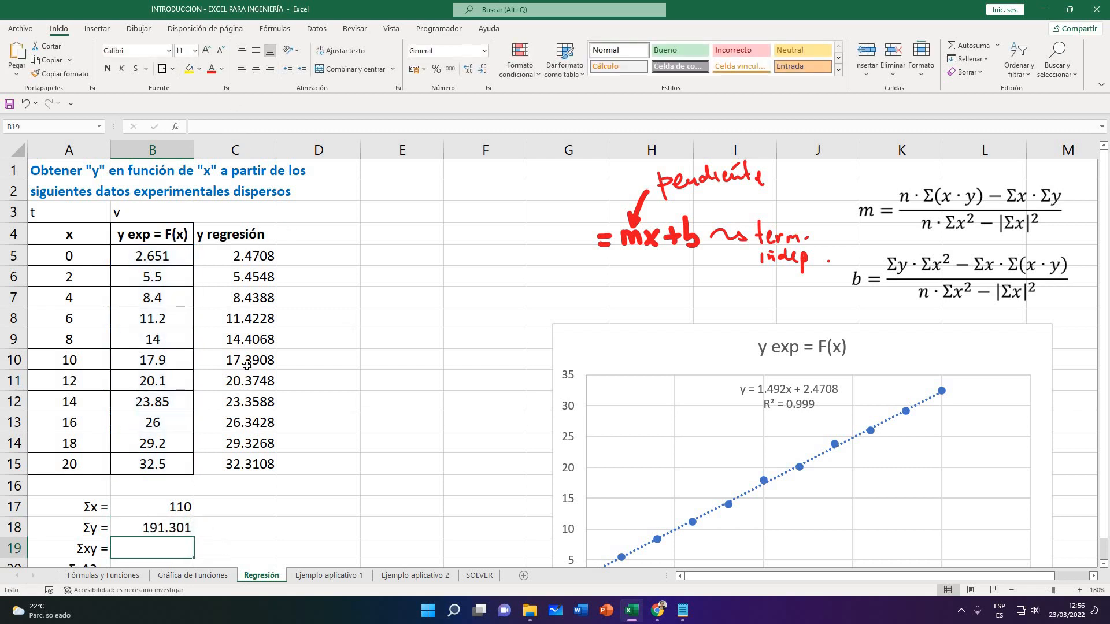
# Hide the "y regresión" column by setting the font colour of C4:C15 to white
pyautogui.moveTo(234, 234); pyautogui.dragTo(243, 464)
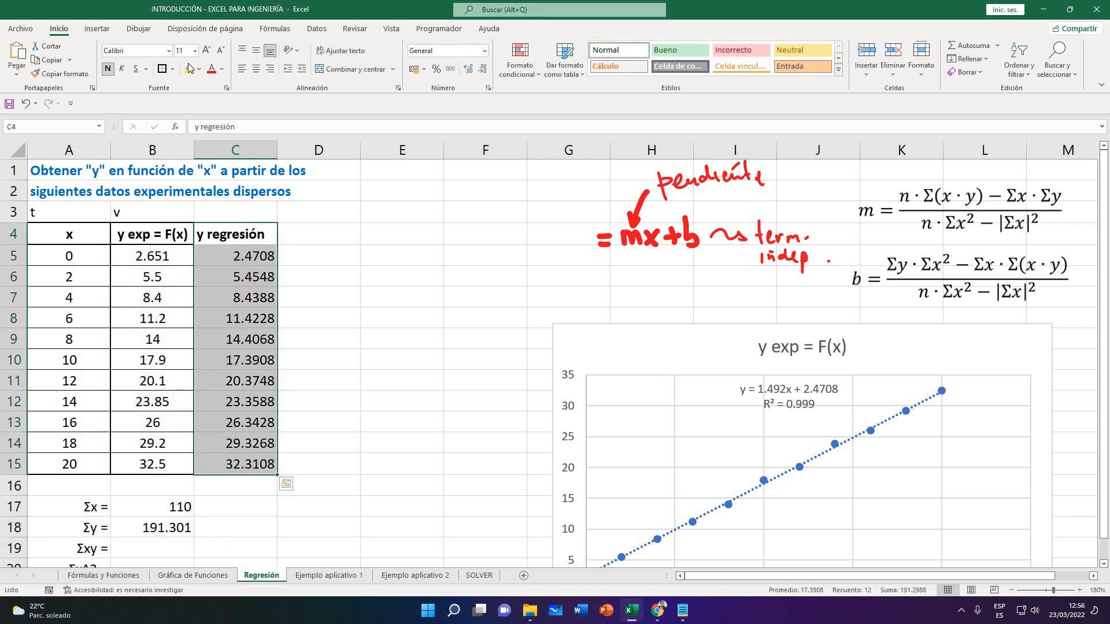
pyautogui.click(221, 69)
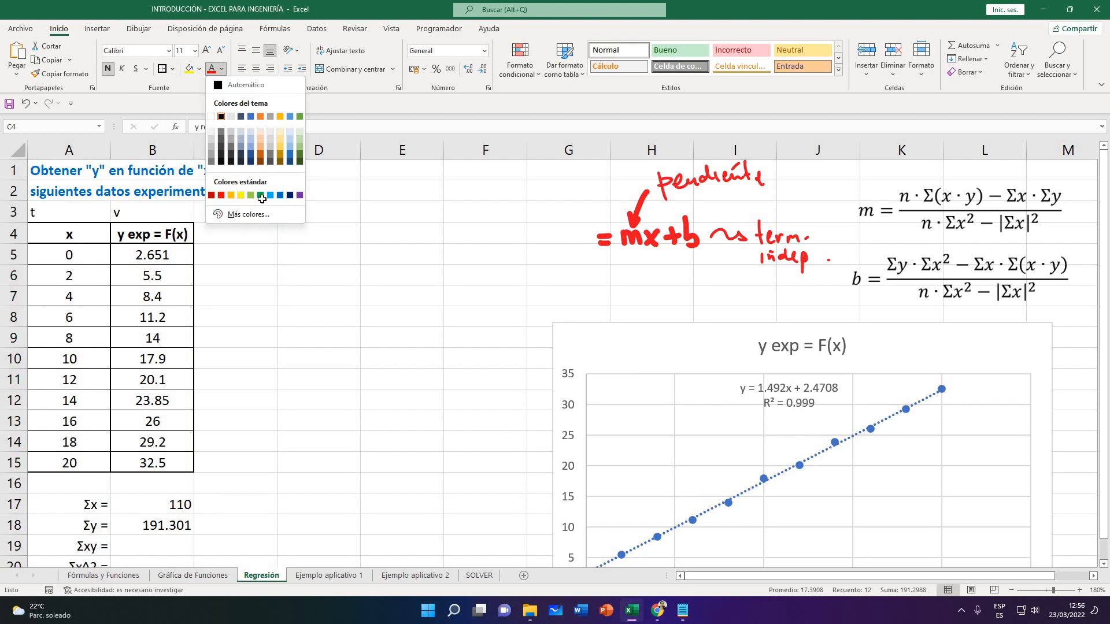
pyautogui.click(212, 116)
pyautogui.click(318, 298)
# Check the x and y data table, the Σy formula in B18 and the Σxy label in A19
pyautogui.moveTo(69, 234); pyautogui.dragTo(152, 465)
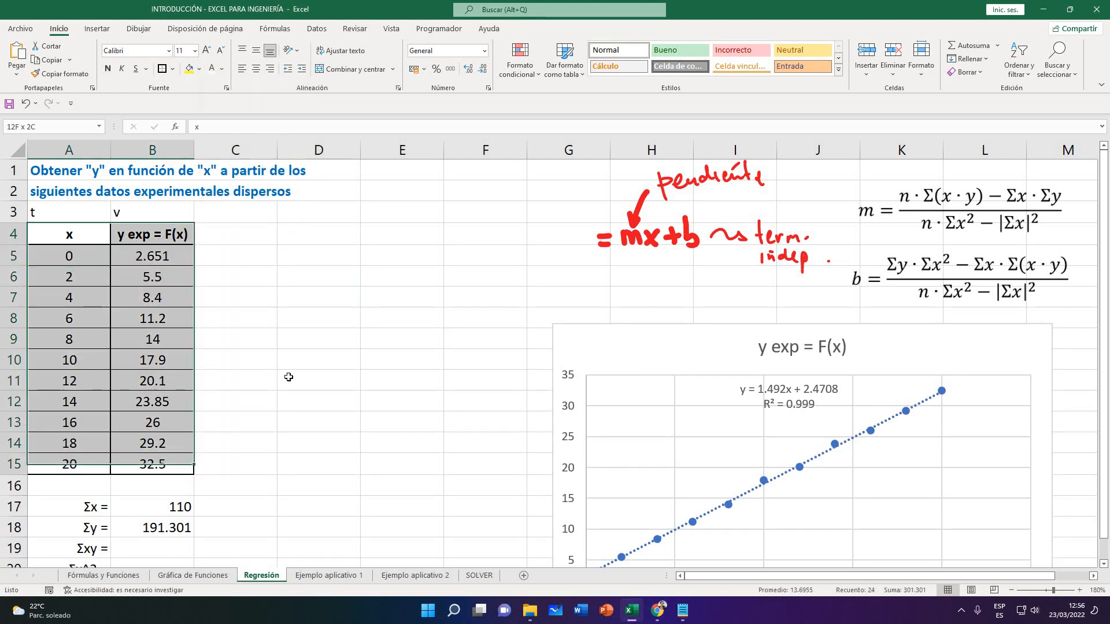
pyautogui.scroll(-1, 223, 466)
pyautogui.click(170, 470)
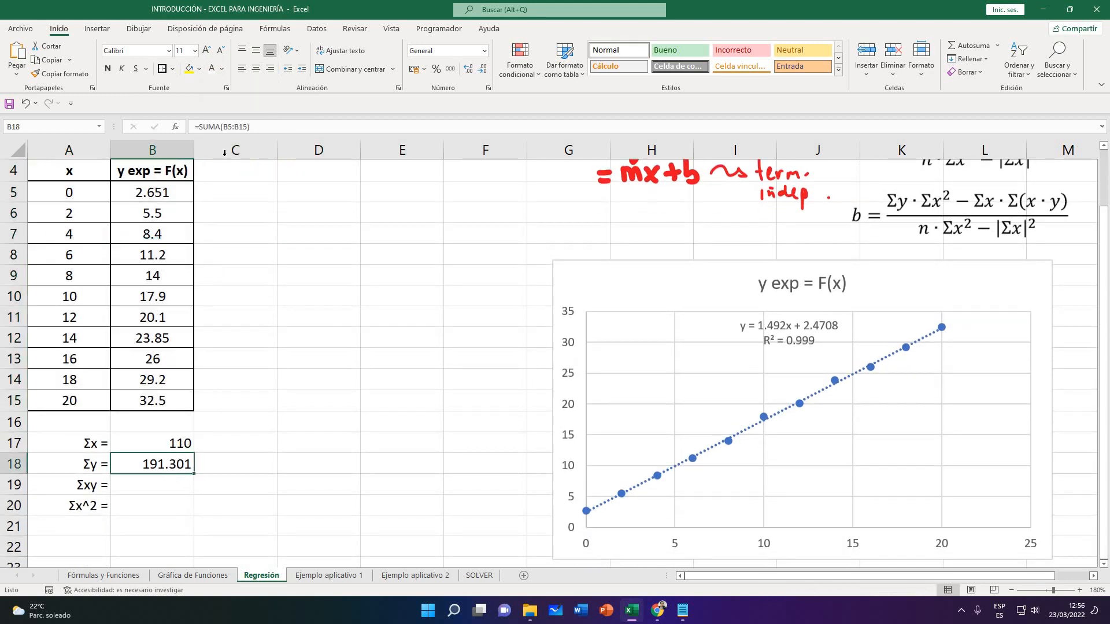
pyautogui.click(271, 129)
pyautogui.press('Return')
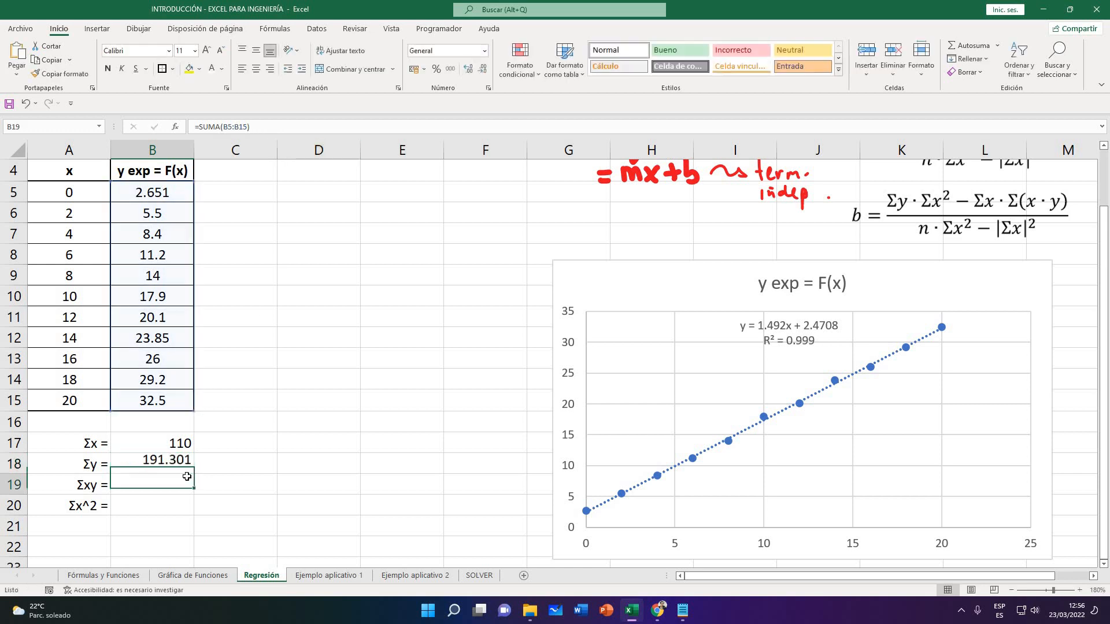
pyautogui.write('=')
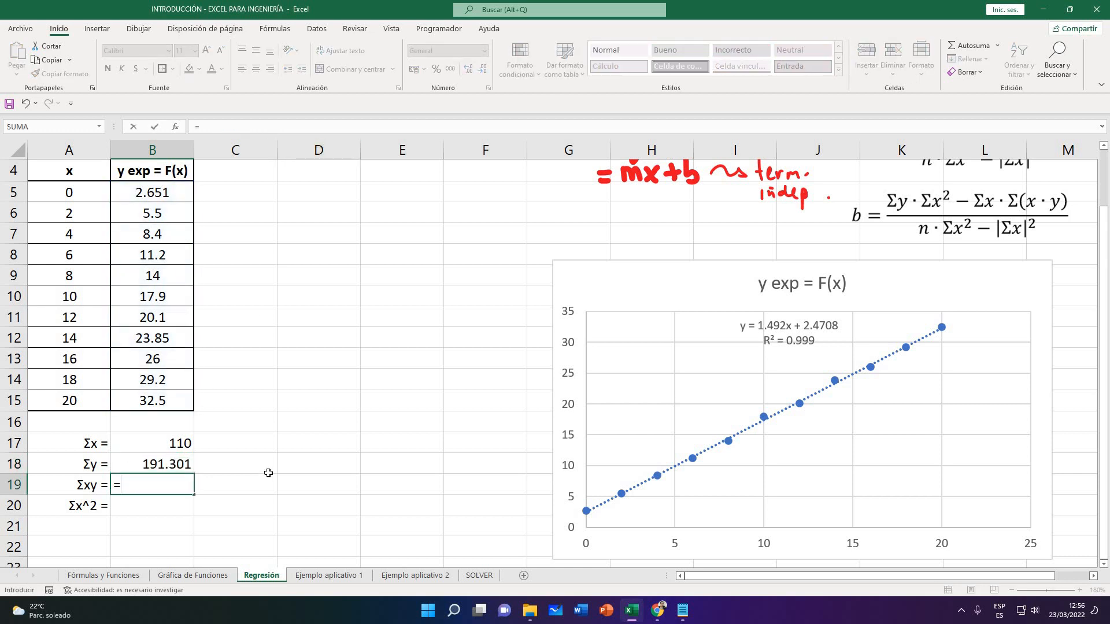
pyautogui.press('Escape')
pyautogui.click(279, 435)
pyautogui.click(94, 486)
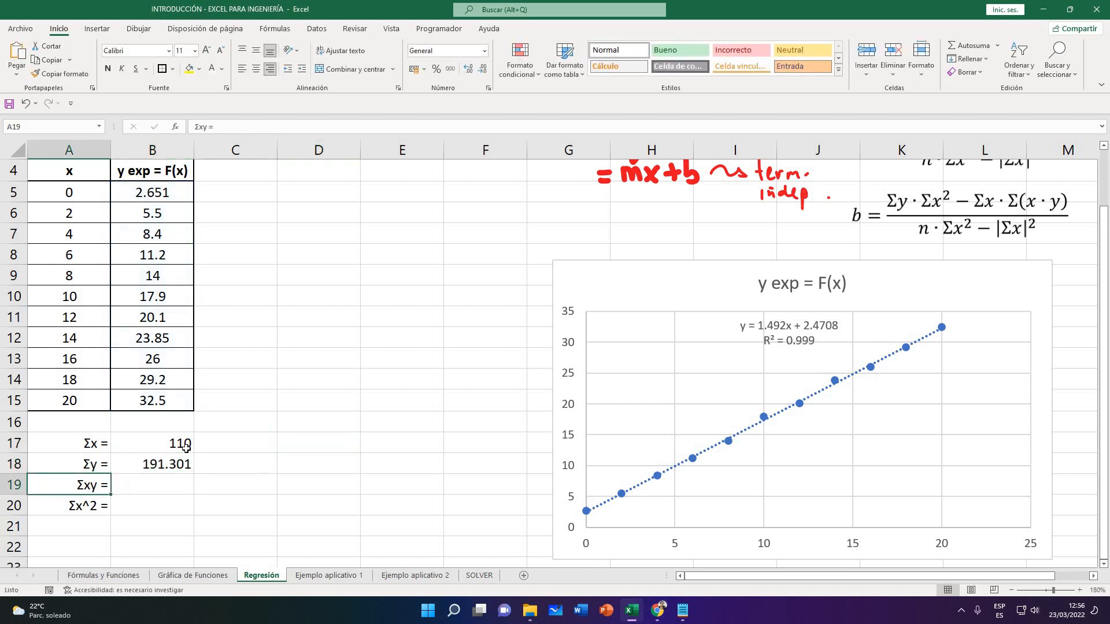
# Go through the paired x and y values from row 5 downward that have to be multiplied for Σxy
pyautogui.scroll(1, 93, 284)
pyautogui.click(74, 253)
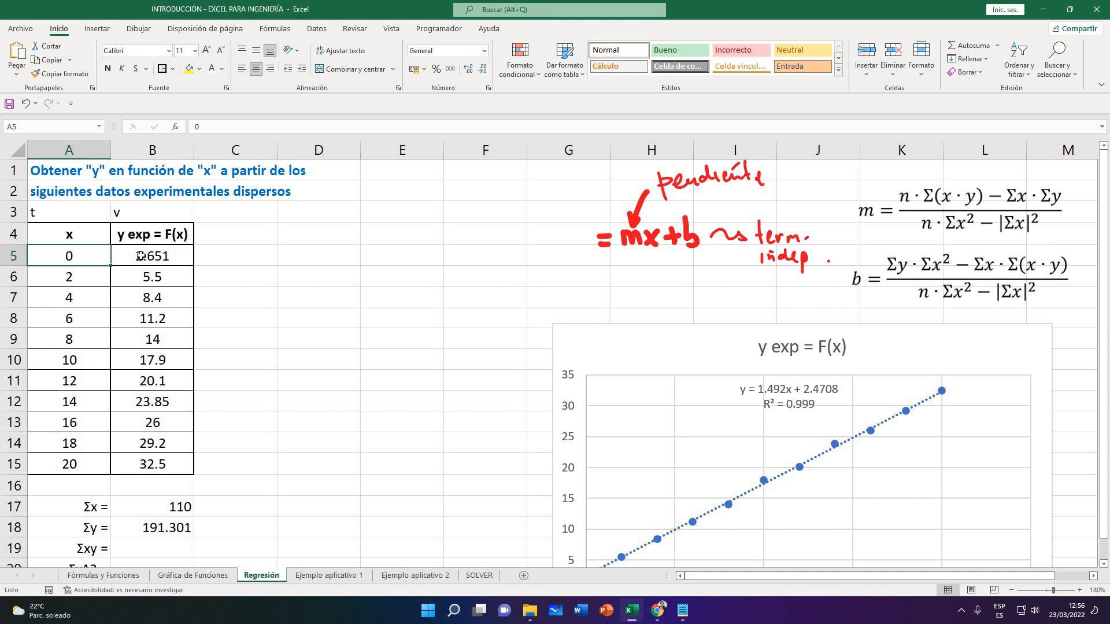
pyautogui.click(140, 256)
pyautogui.click(87, 278)
pyautogui.click(137, 279)
pyautogui.click(95, 296)
pyautogui.click(141, 299)
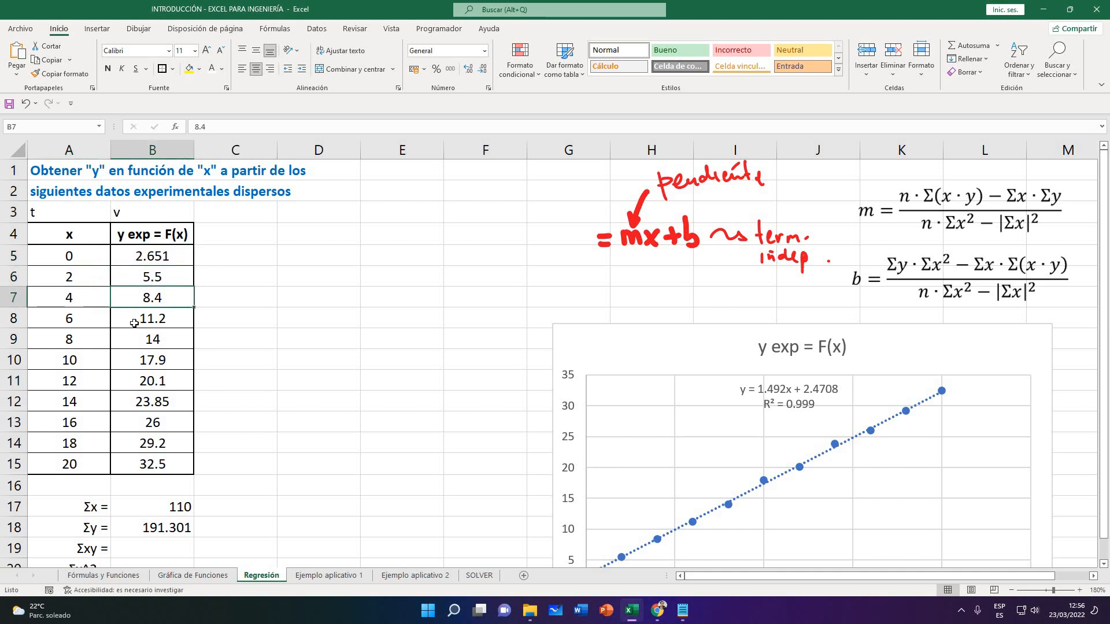
pyautogui.click(134, 323)
pyautogui.scroll(-1, 196, 485)
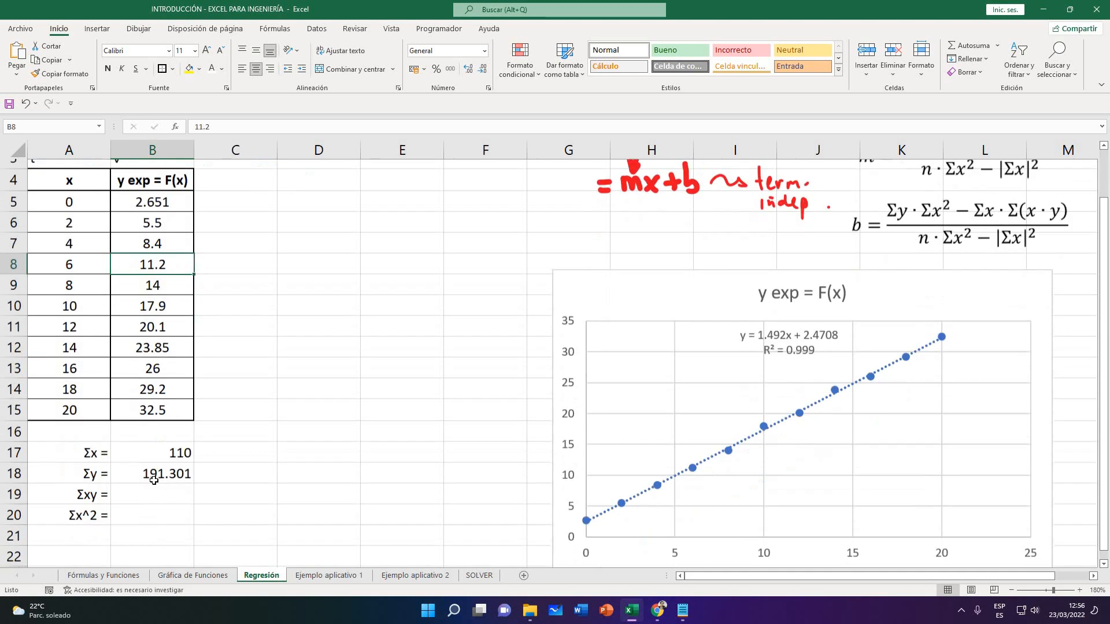
pyautogui.click(153, 482)
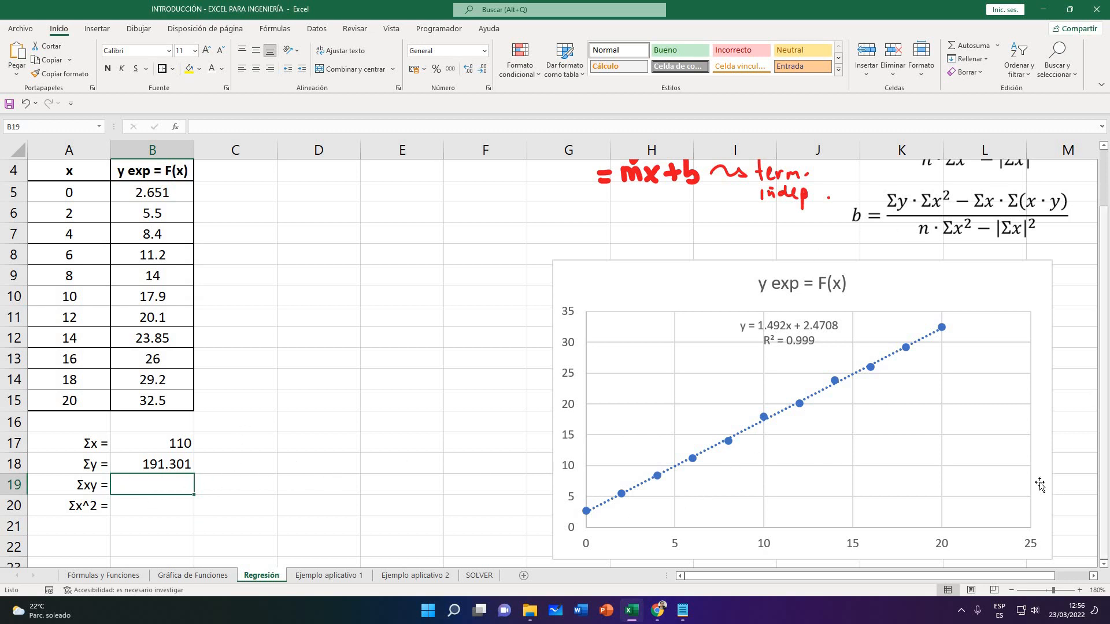
pyautogui.moveTo(478, 483); pyautogui.dragTo(183, 482)
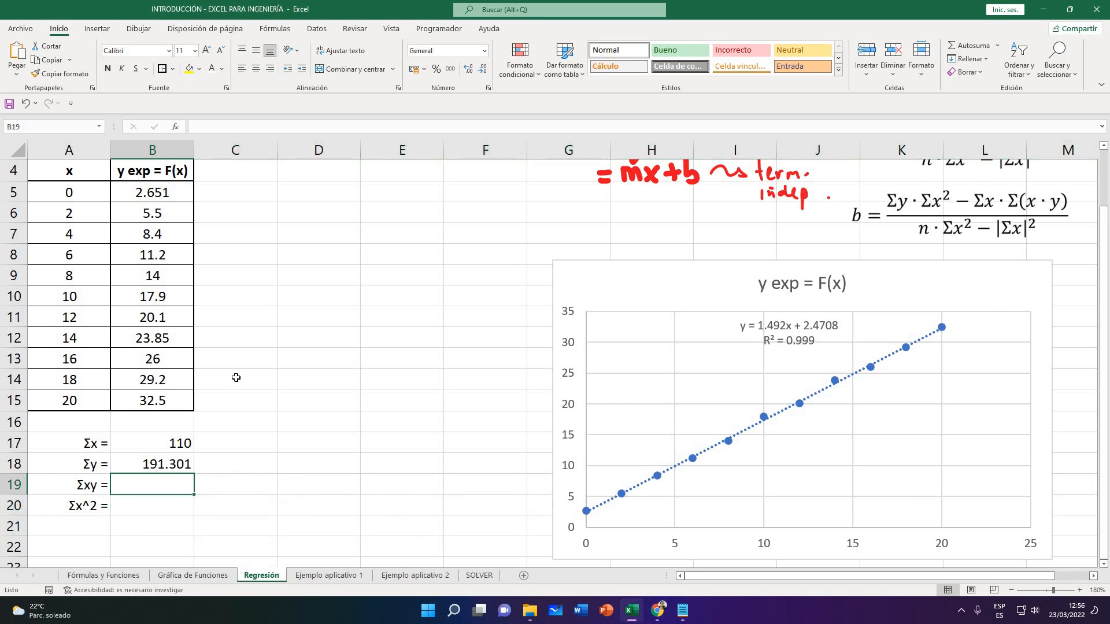
pyautogui.scroll(1, 236, 376)
pyautogui.hotkey('ctrl', 'z')
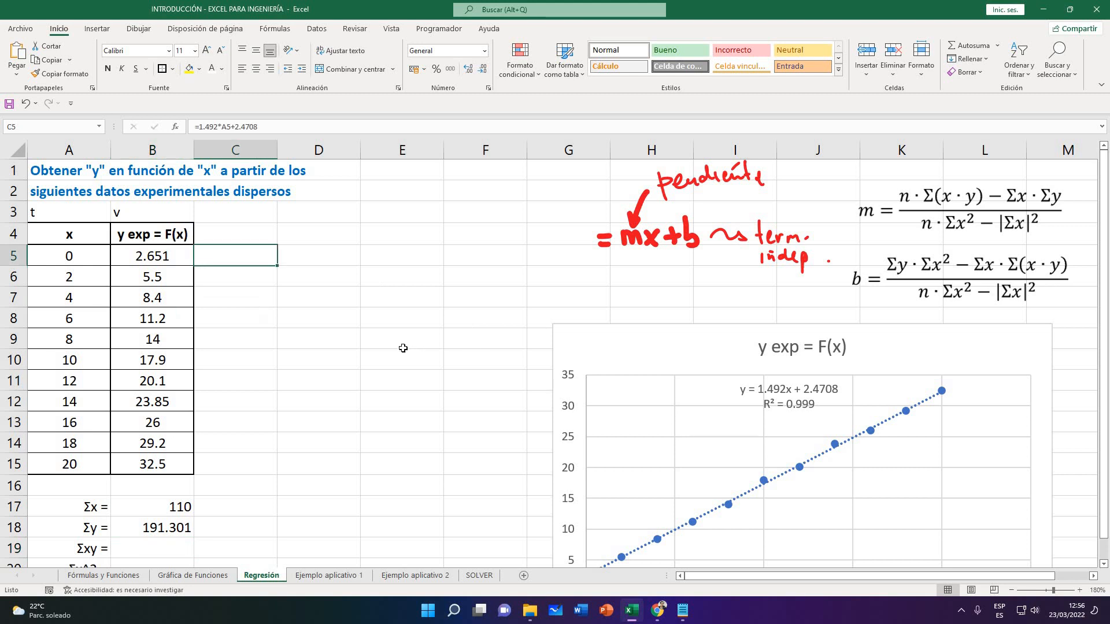
pyautogui.scroll(-1, 155, 489)
pyautogui.click(182, 489)
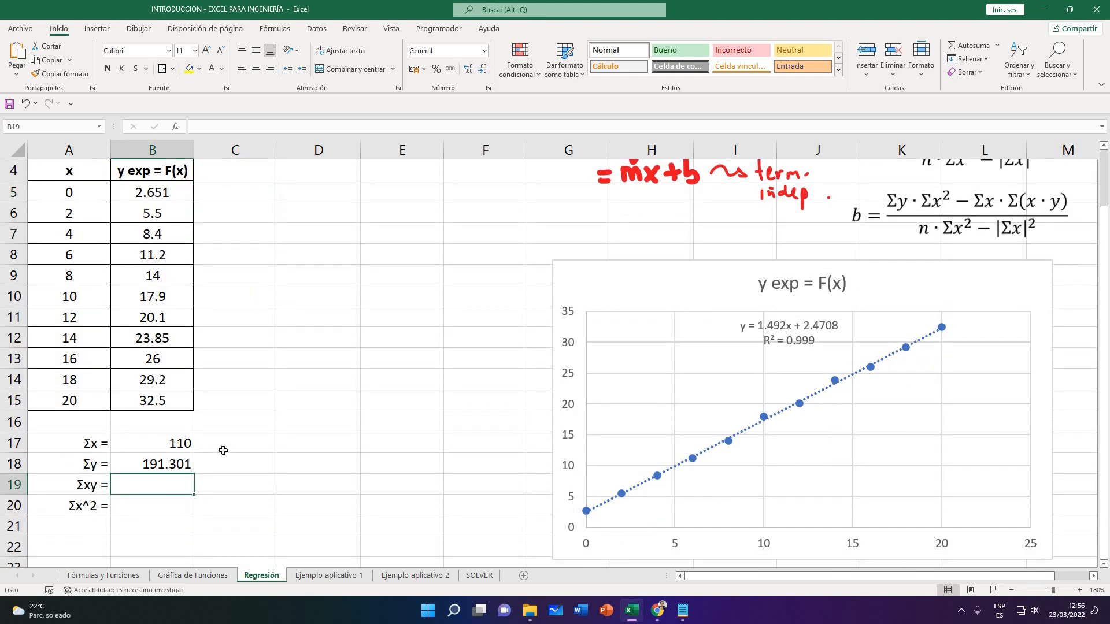
pyautogui.write('=')
pyautogui.scroll(1, 230, 408)
pyautogui.click(92, 263)
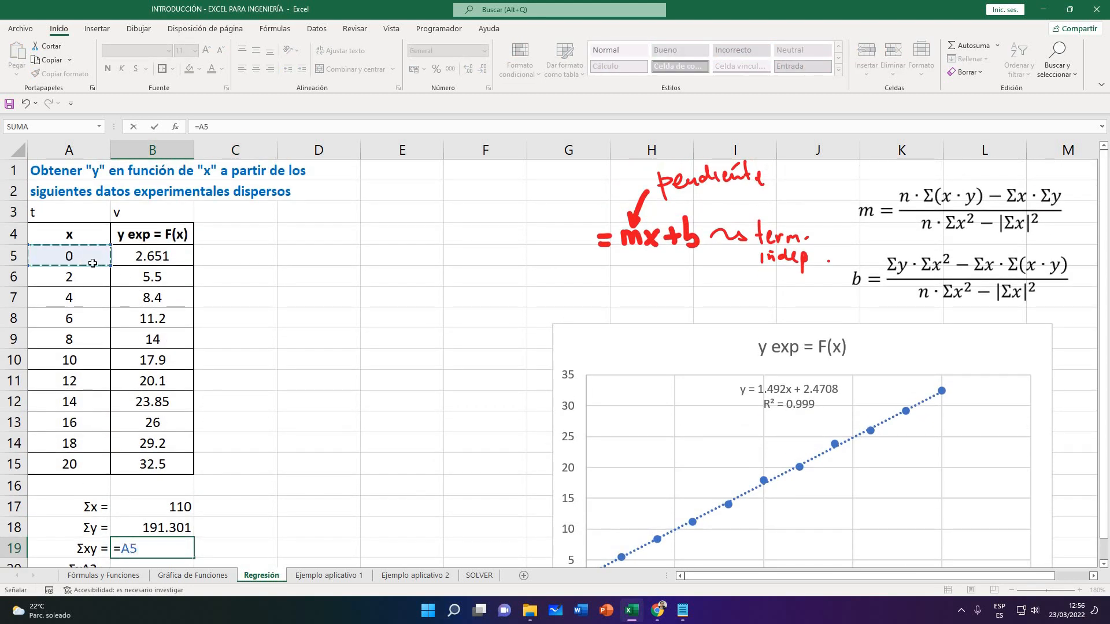
pyautogui.write('*')
pyautogui.click(152, 258)
pyautogui.write('+')
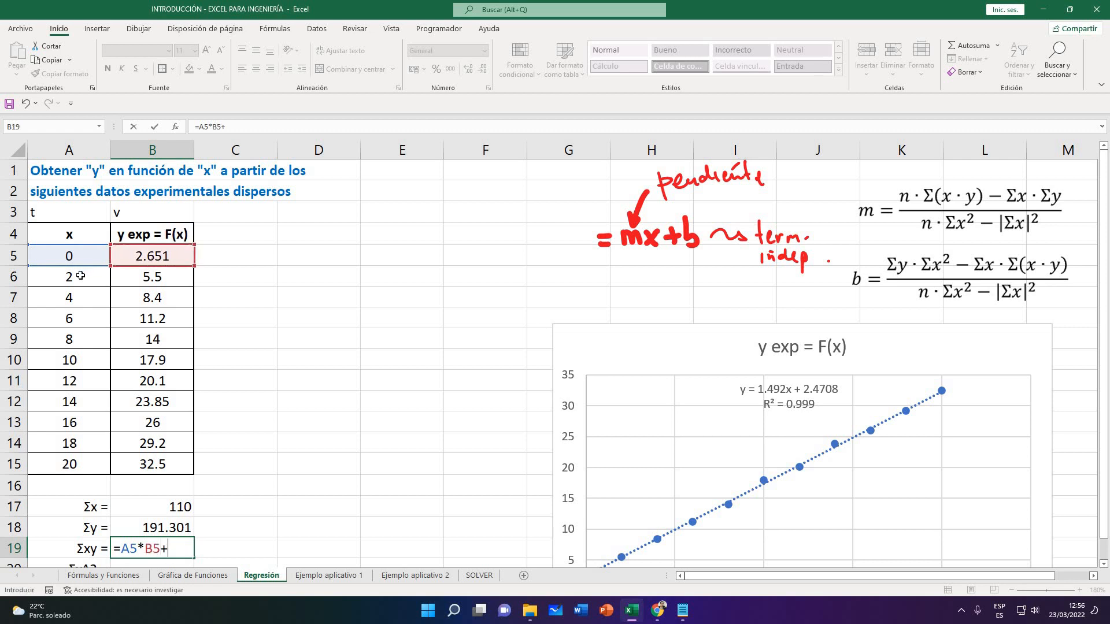
pyautogui.click(81, 276)
pyautogui.write('*')
pyautogui.click(141, 277)
pyautogui.write('+')
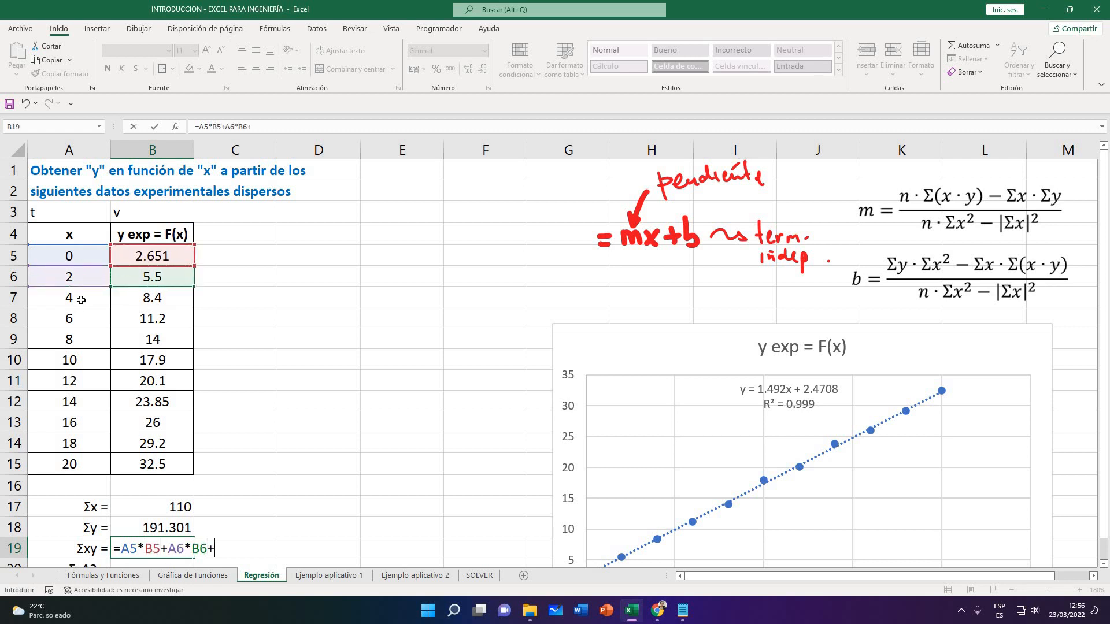
pyautogui.click(81, 300)
pyautogui.write('*')
pyautogui.click(165, 304)
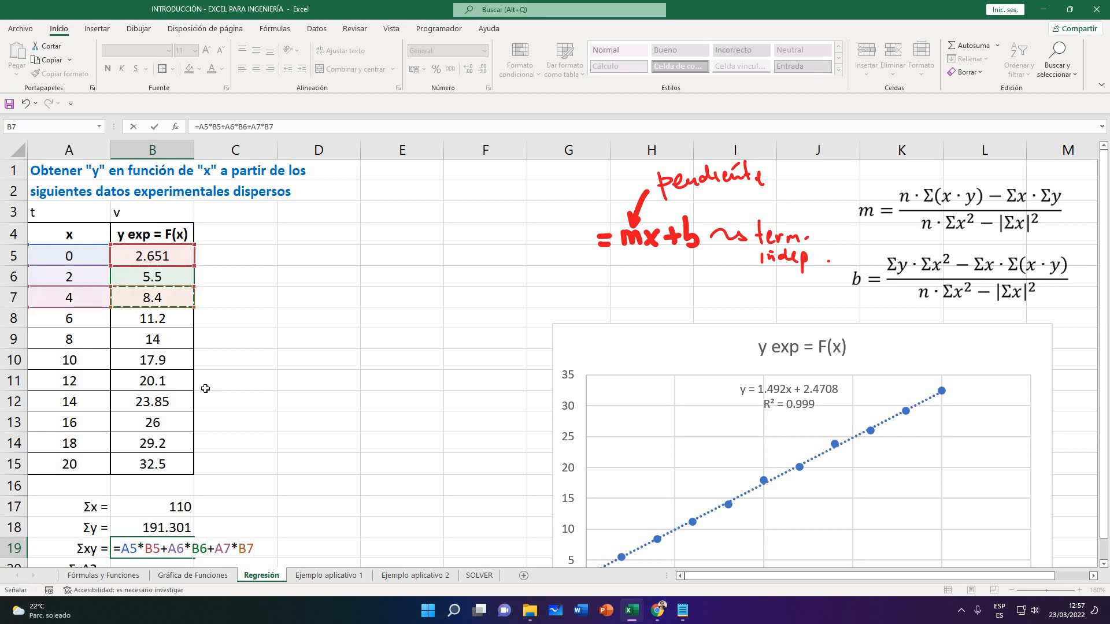
pyautogui.scroll(-1, 231, 457)
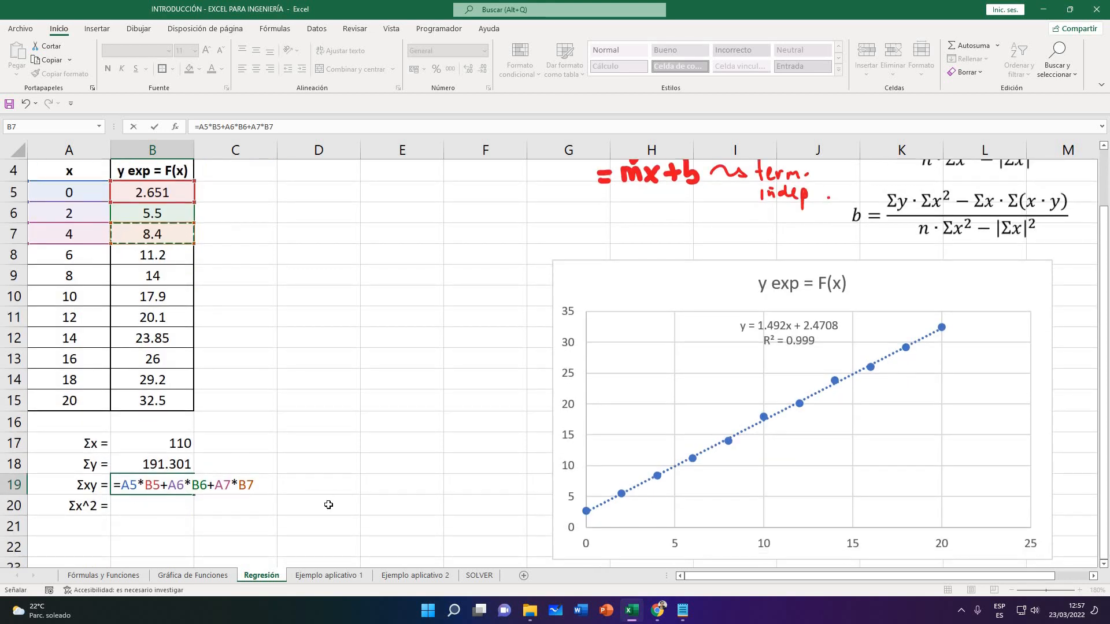
pyautogui.press('BackSpace')
pyautogui.press('BackSpace')
pyautogui.press('BackSpace')
pyautogui.press('BackSpace')
pyautogui.press('BackSpace')
pyautogui.press('BackSpace')
pyautogui.press('BackSpace')
pyautogui.press('BackSpace')
pyautogui.press('BackSpace')
pyautogui.press('BackSpace')
pyautogui.press('BackSpace')
pyautogui.press('BackSpace')
pyautogui.press('BackSpace')
pyautogui.press('BackSpace')
pyautogui.press('BackSpace')
pyautogui.press('BackSpace')
pyautogui.press('BackSpace')
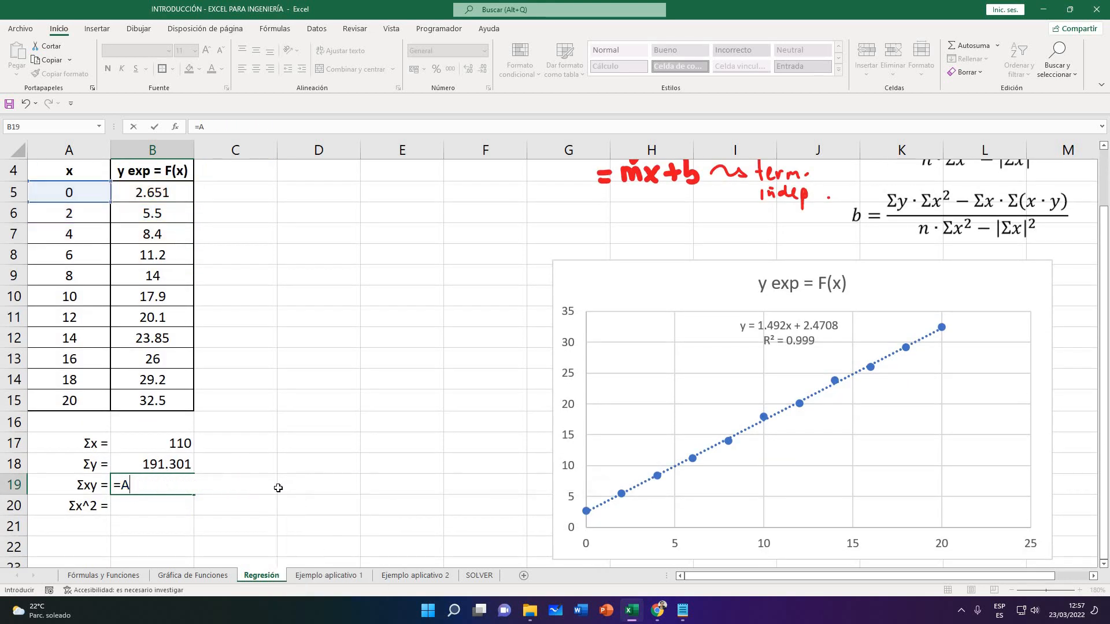
pyautogui.press('Escape')
pyautogui.scroll(1, 243, 376)
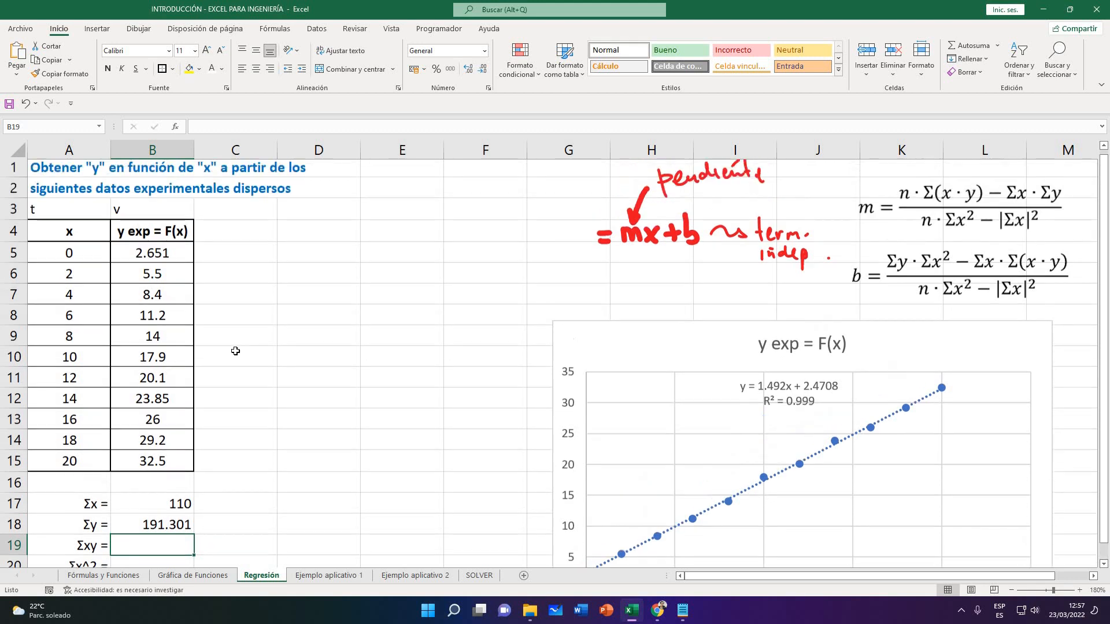
pyautogui.click(240, 261)
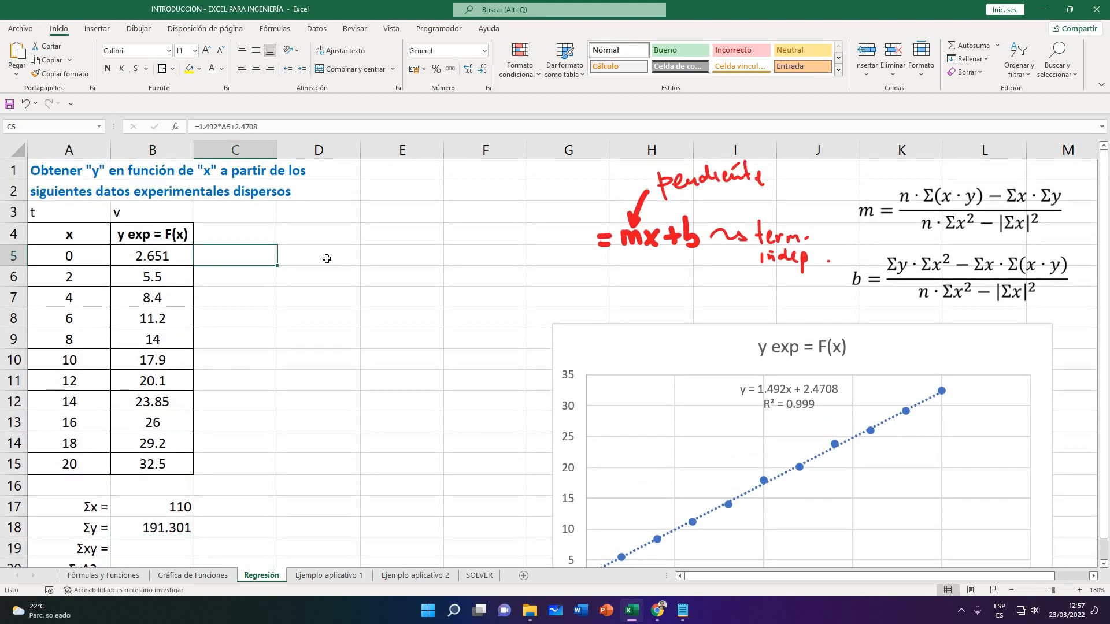
pyautogui.write('=')
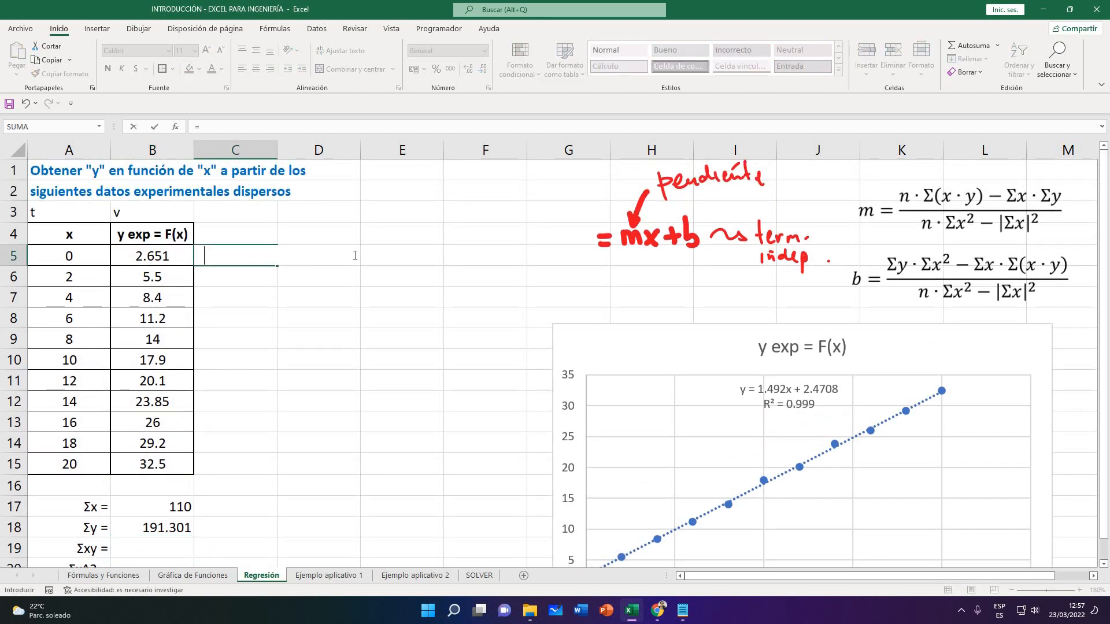
pyautogui.press('Escape')
pyautogui.press('Down')
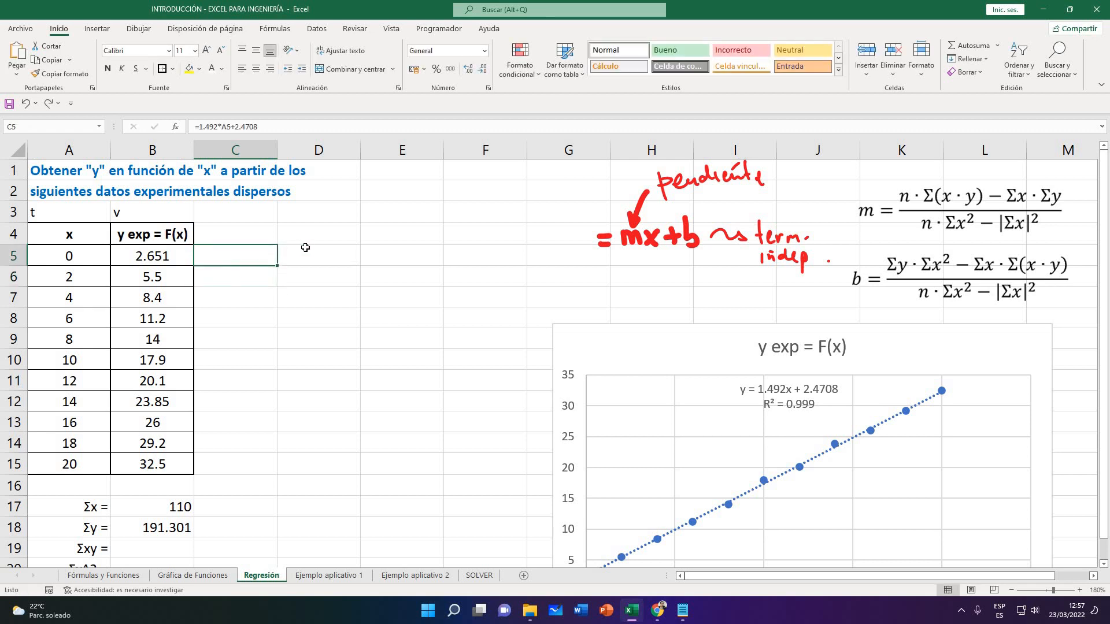
# Calculate the x·y products in column D with =A5*B5 in D5, filled down to D15
pyautogui.click(328, 253)
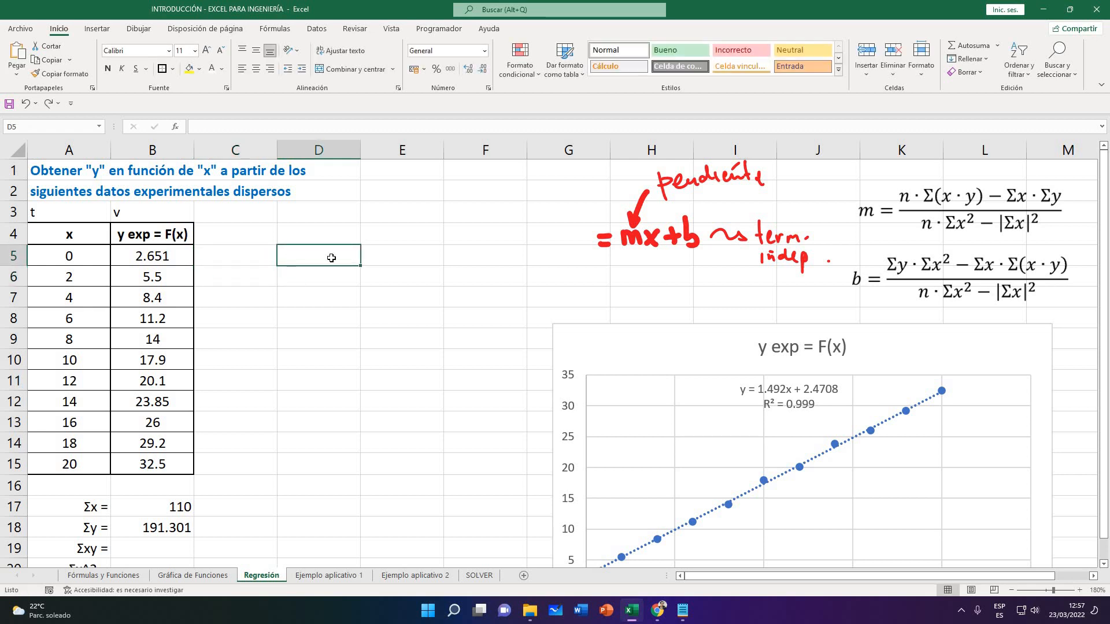
pyautogui.write('=')
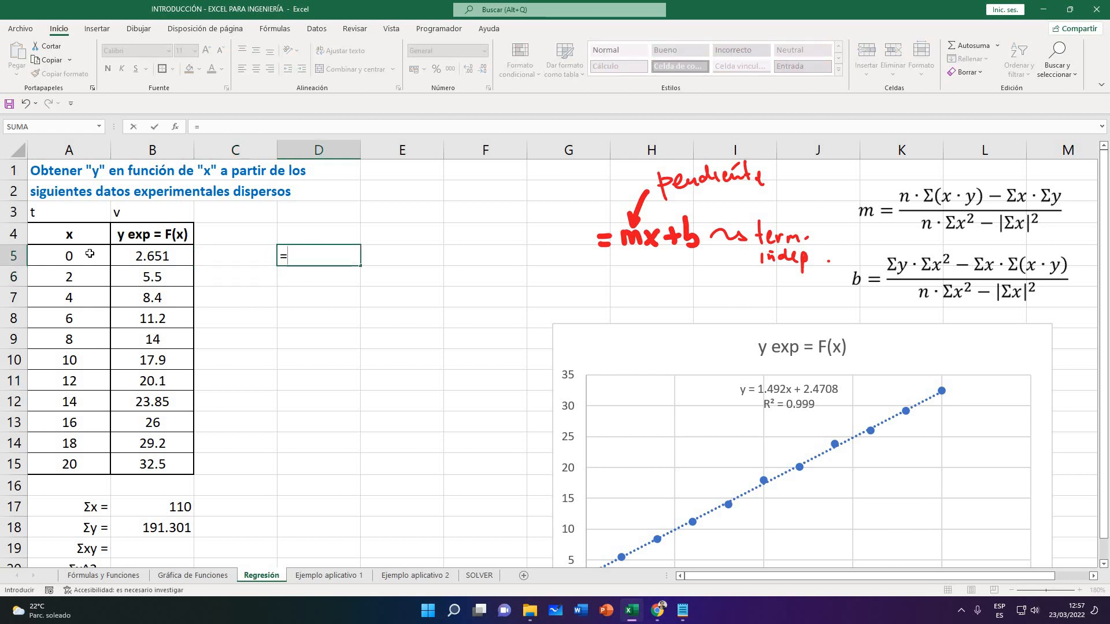
pyautogui.click(87, 254)
pyautogui.write('*')
pyautogui.click(164, 262)
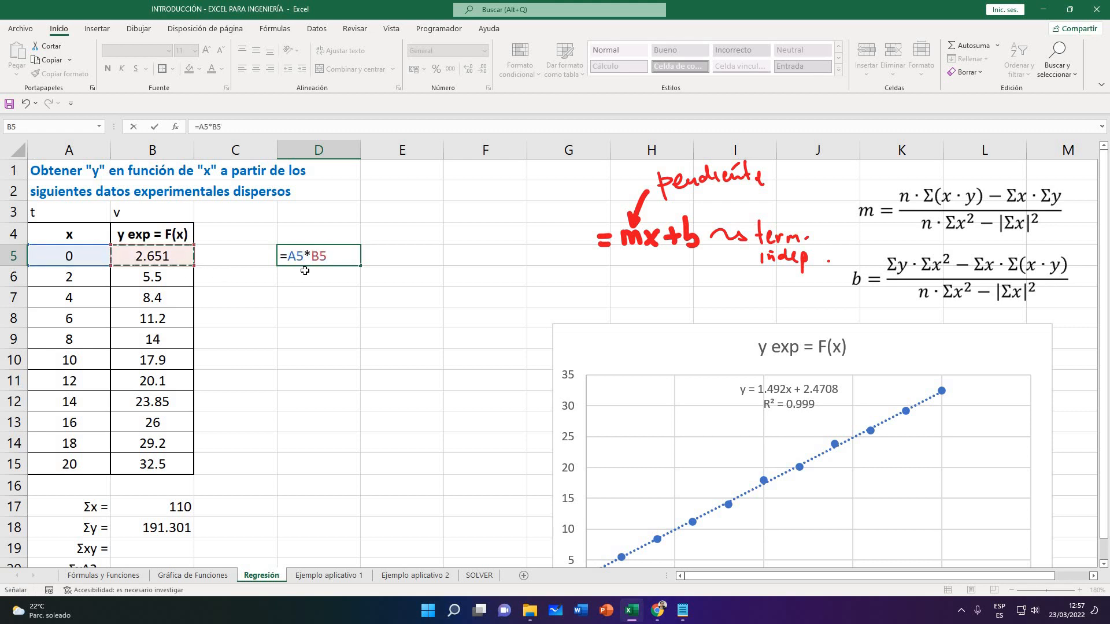
pyautogui.press('Return')
pyautogui.click(358, 261)
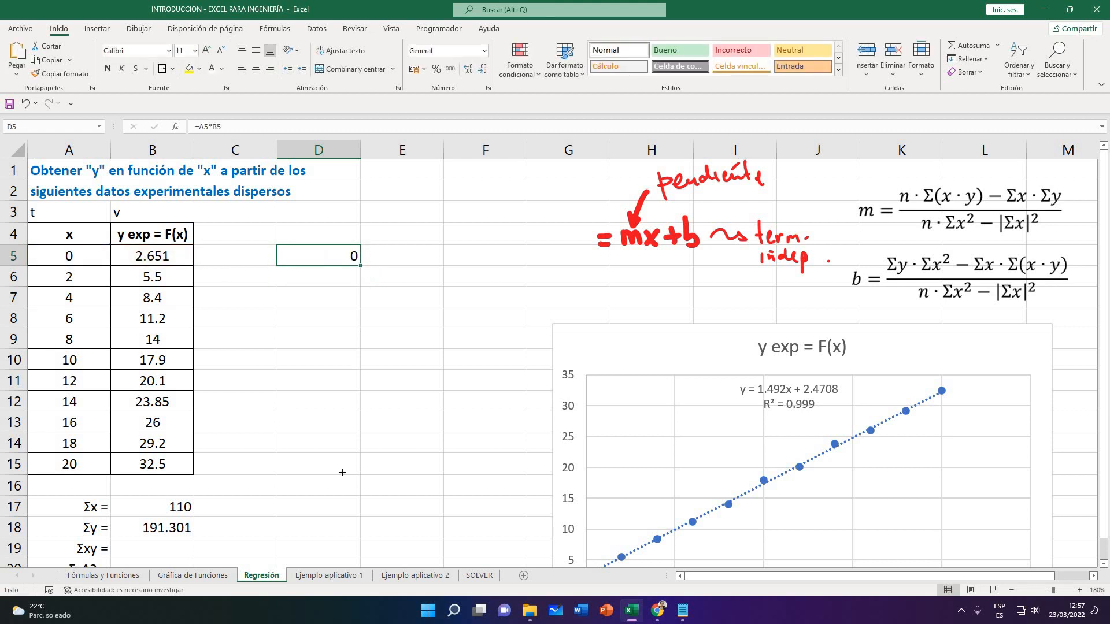
pyautogui.moveTo(342, 473)
pyautogui.mouseDown()
pyautogui.moveTo(340, 483)
pyautogui.moveTo(345, 472)
pyautogui.mouseUp()
pyautogui.click(382, 419)
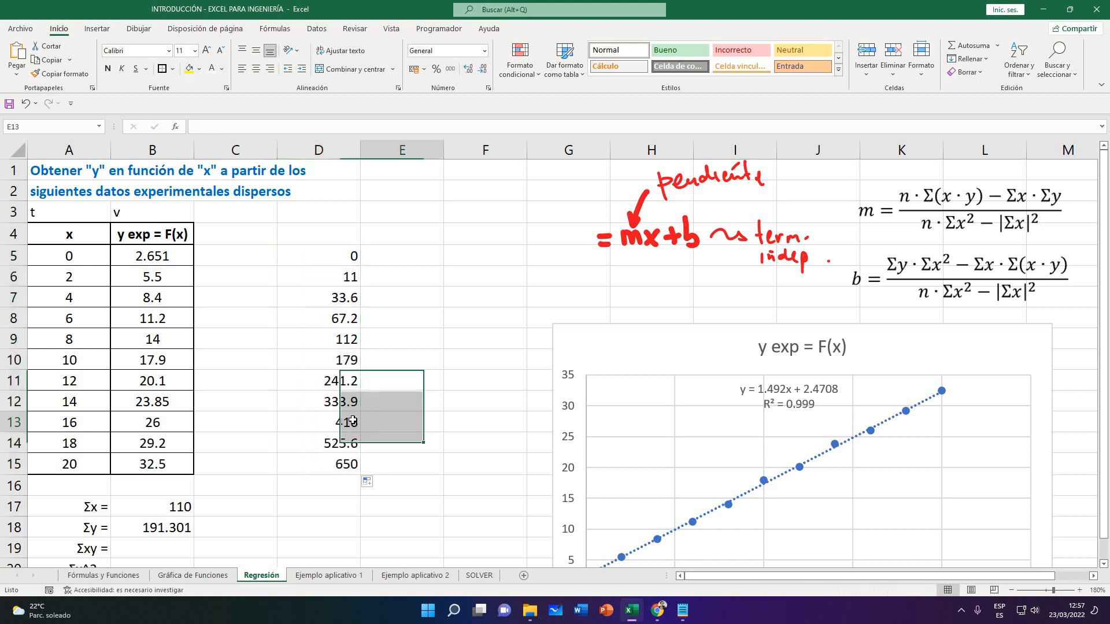
# Check the cell references of the product formulas in D10 to D13
pyautogui.scroll(-1, 353, 421)
pyautogui.click(324, 296)
pyautogui.press('F2')
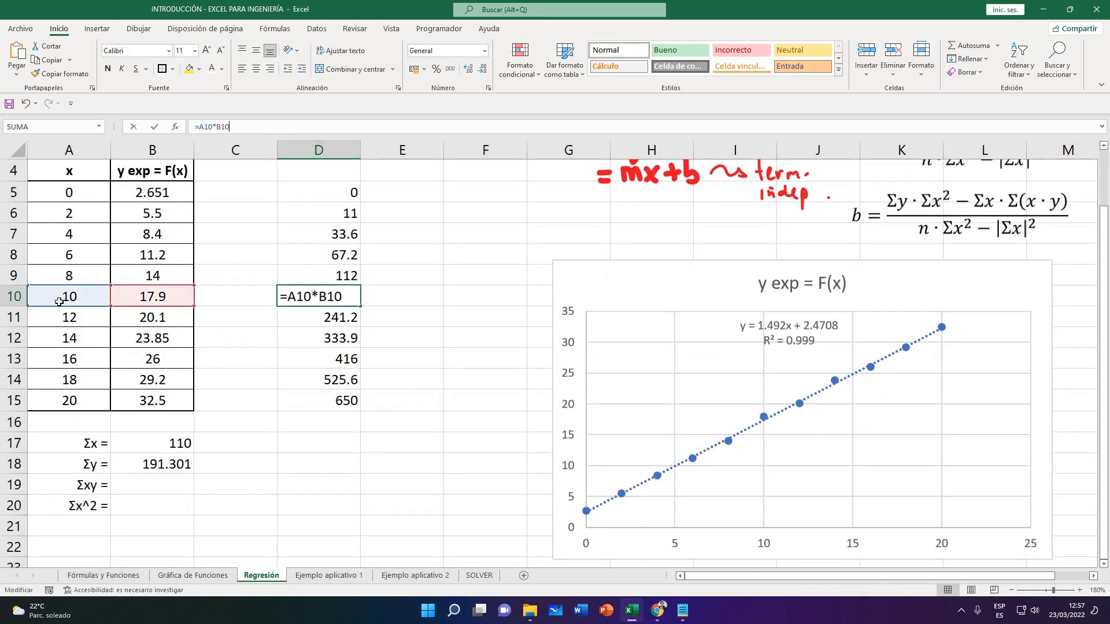
pyautogui.press('Return')
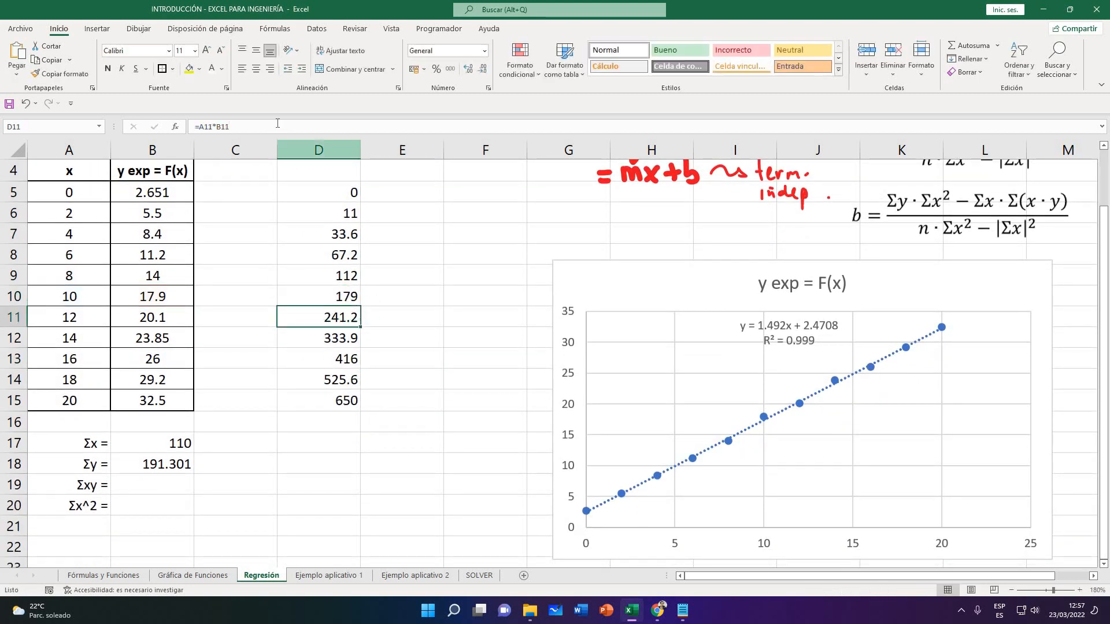
pyautogui.press('F2')
pyautogui.press('Return')
pyautogui.press('F2')
pyautogui.press('Return')
pyautogui.press('F2')
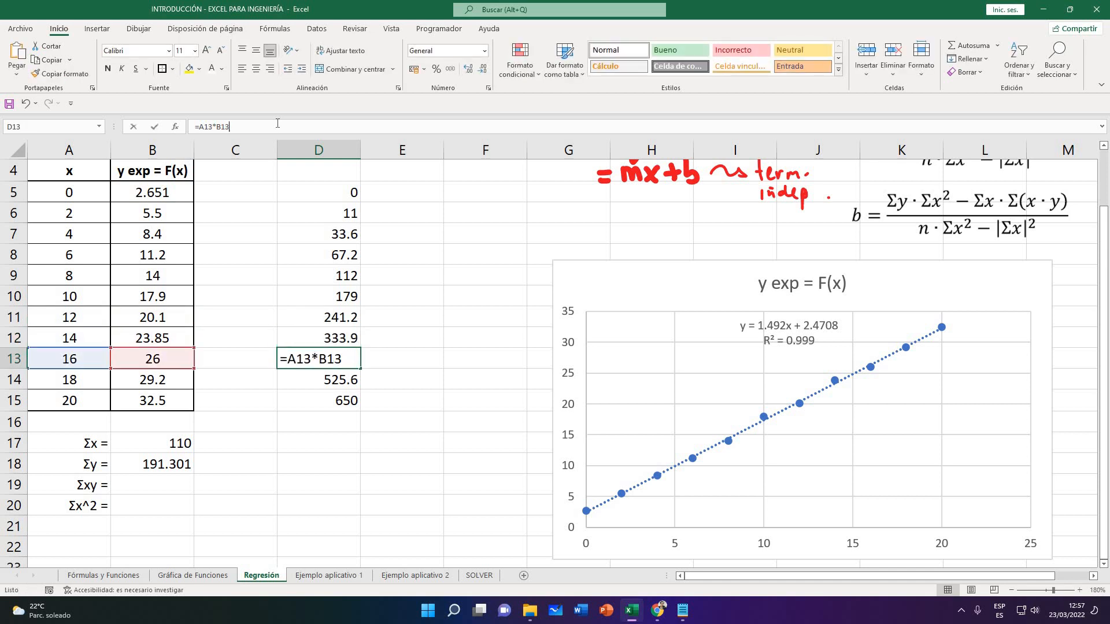
pyautogui.press('Return')
# Compute Σxy in B19 with the formula =SUMA(D5:D15)
pyautogui.scroll(1, 147, 562)
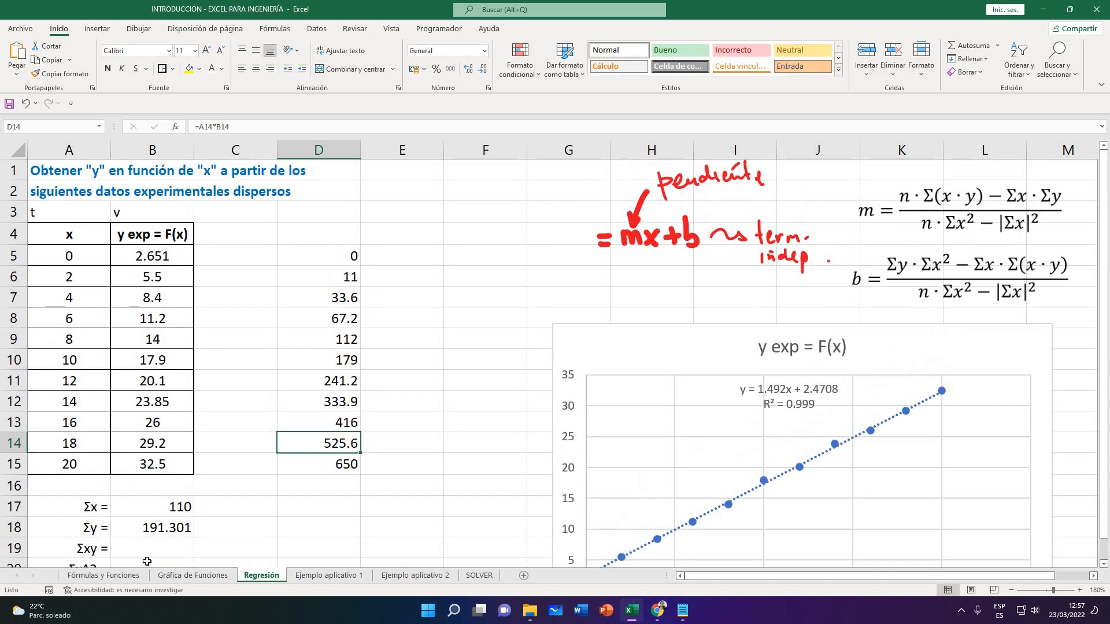
pyautogui.click(139, 544)
pyautogui.write('=')
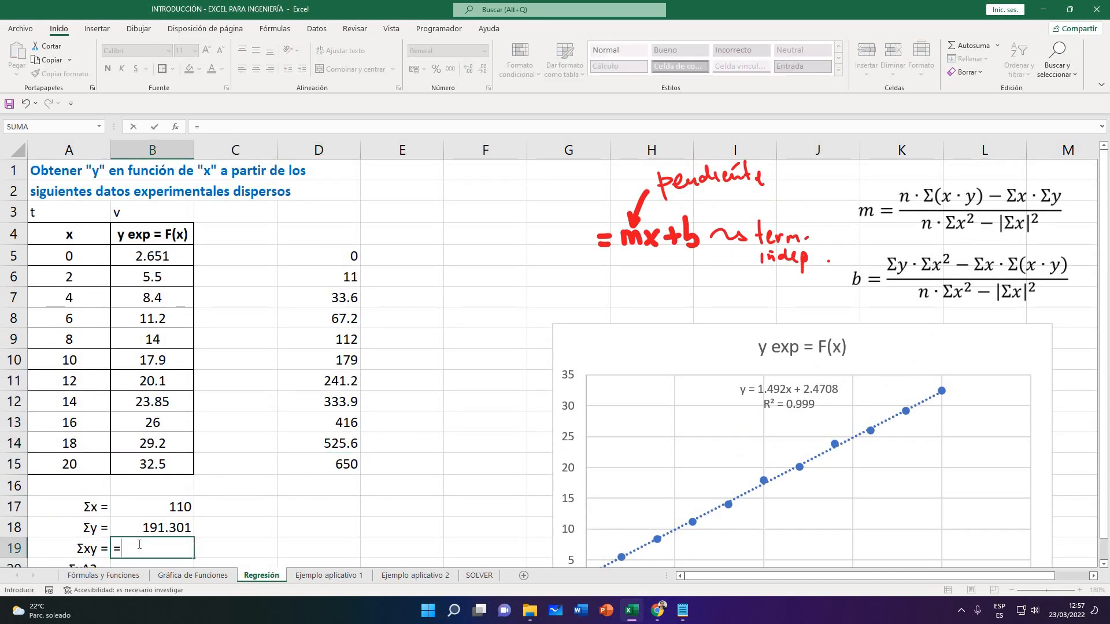
pyautogui.write('SUMA(')
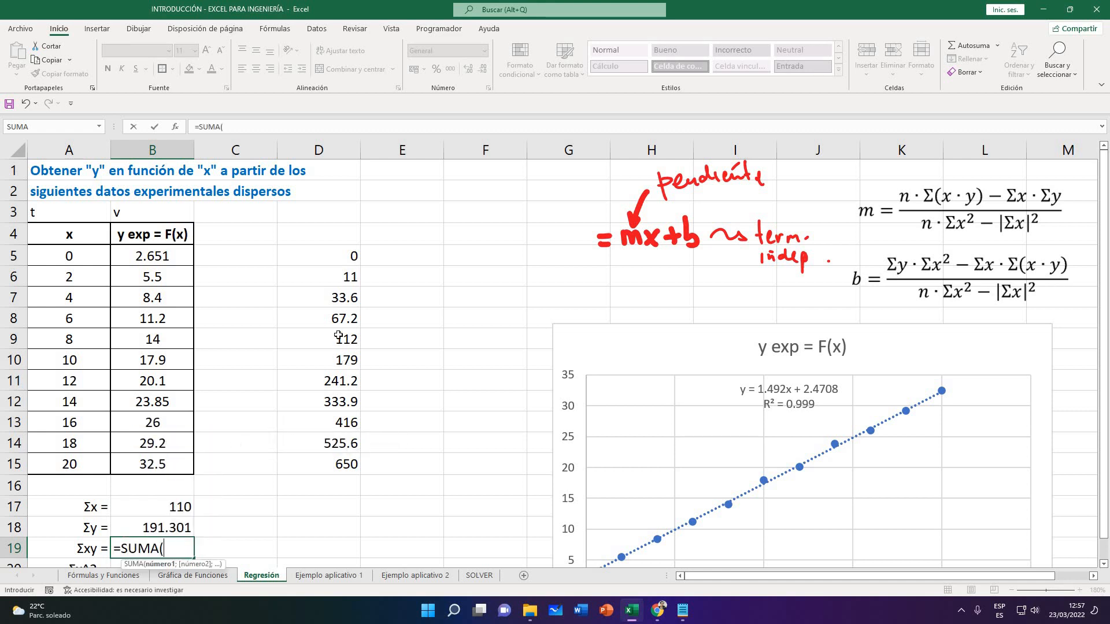
pyautogui.moveTo(325, 261); pyautogui.dragTo(326, 466)
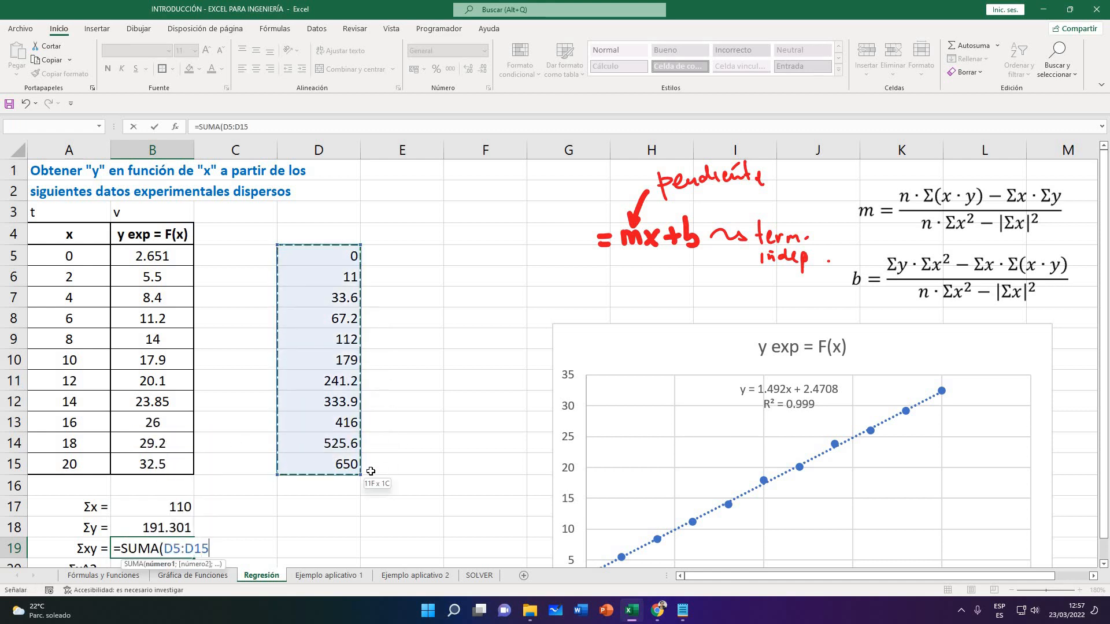
pyautogui.press('Return')
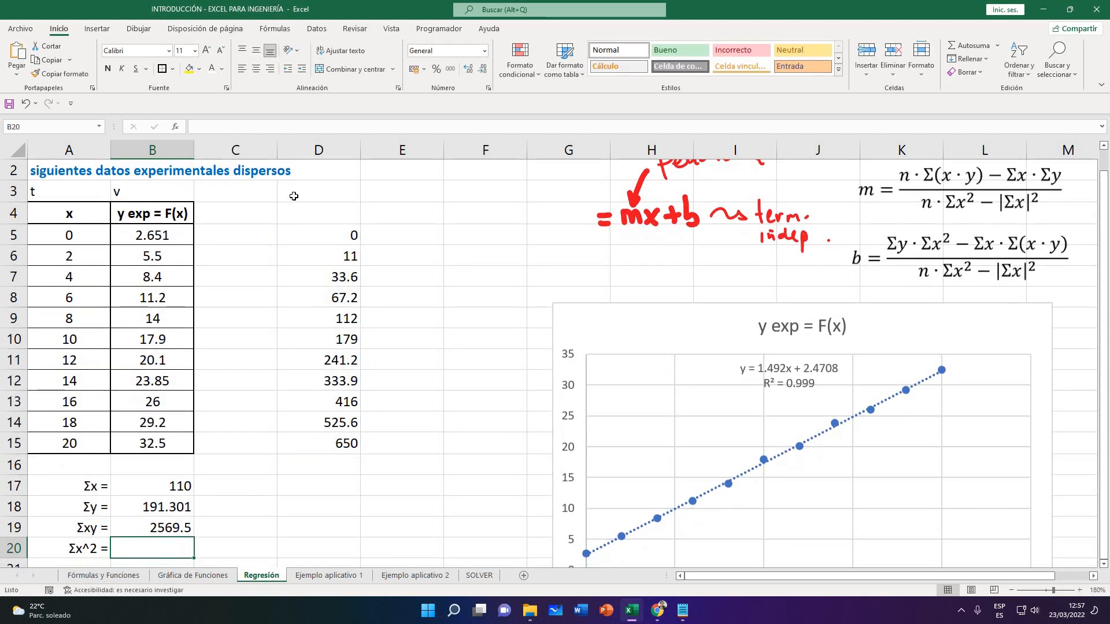
# Label the products column with the heading x*y in D4
pyautogui.click(302, 206)
pyautogui.write('X')
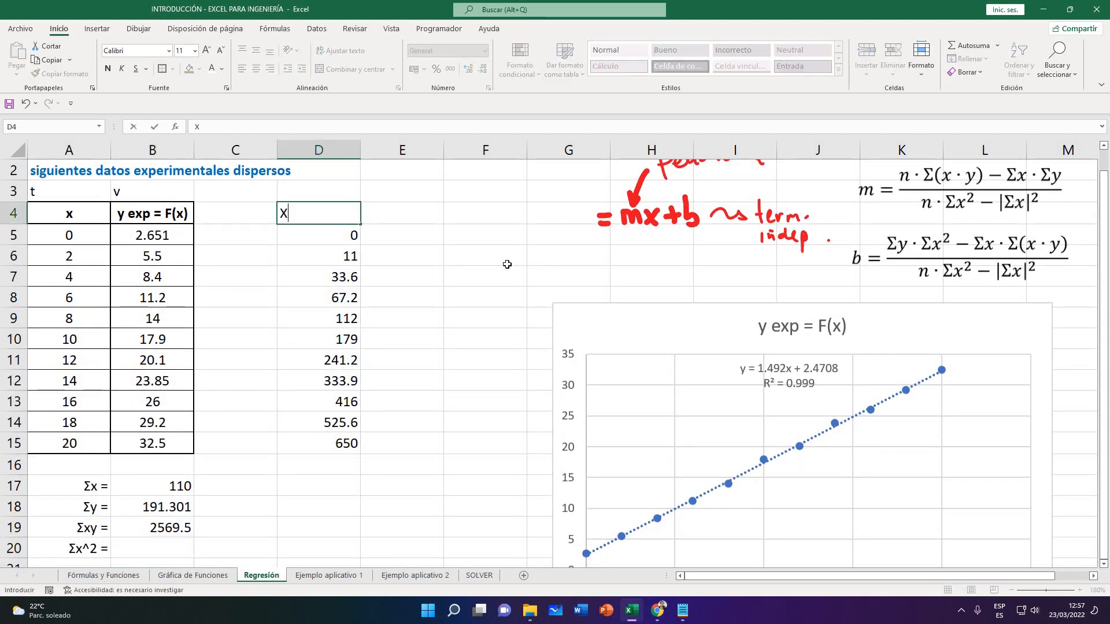
pyautogui.press('BackSpace')
pyautogui.press('BackSpace')
pyautogui.write('x*')
pyautogui.press('Return')
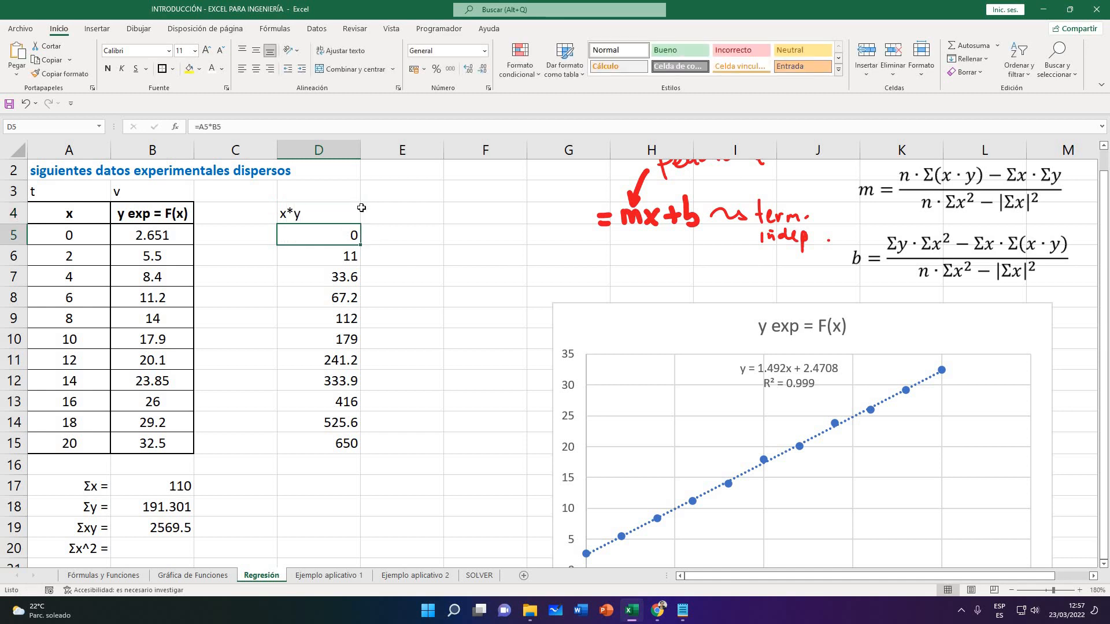
pyautogui.scroll(-1, 267, 457)
pyautogui.click(174, 489)
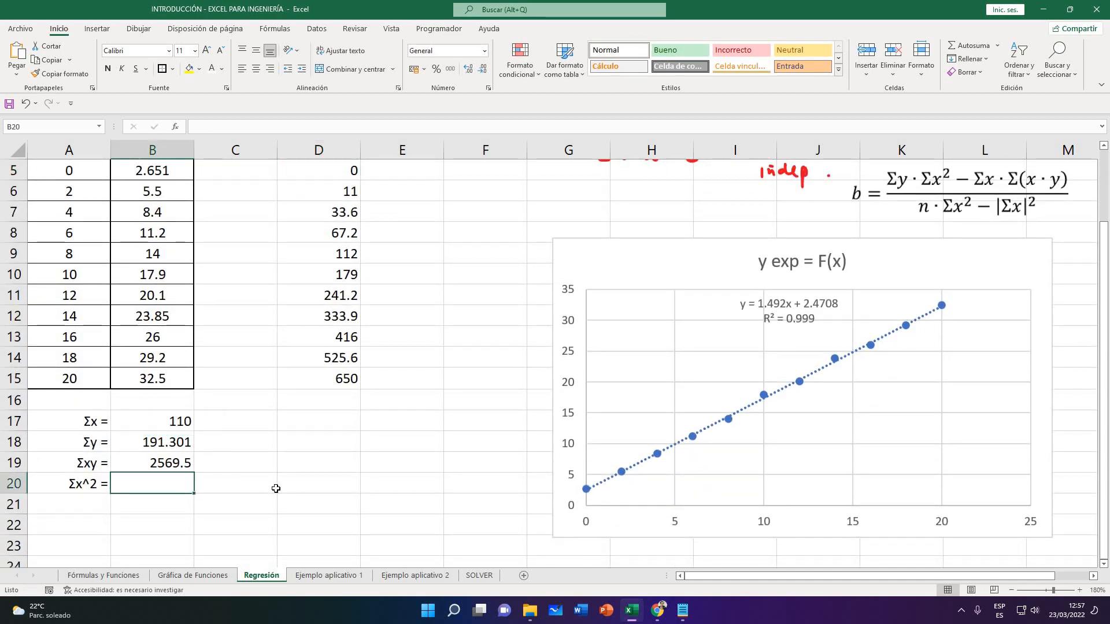
pyautogui.scroll(1, 287, 493)
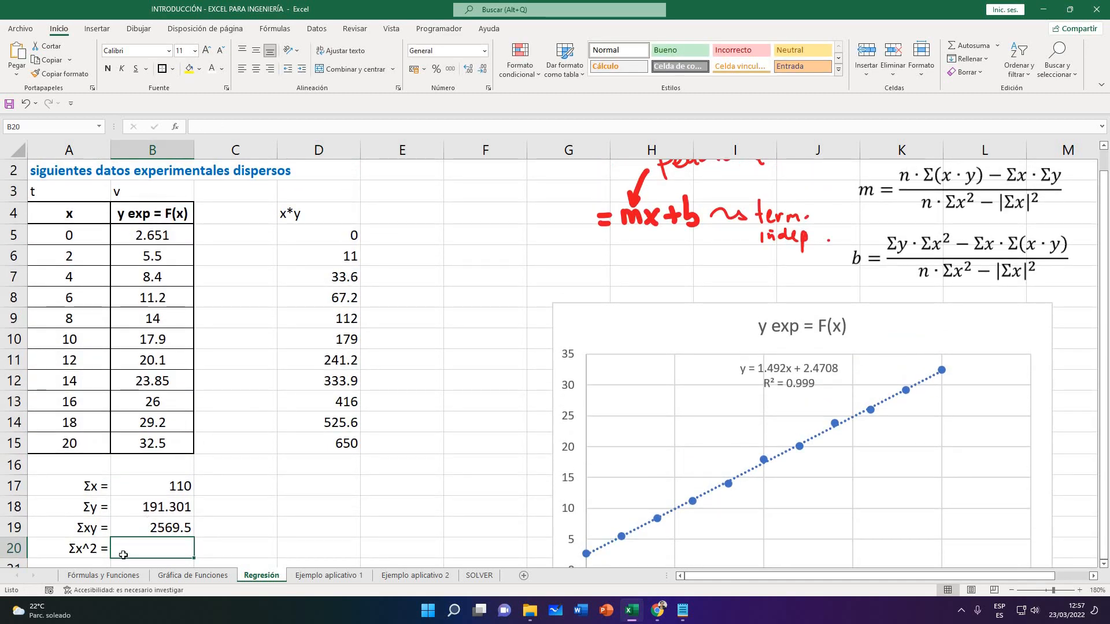
pyautogui.write('=')
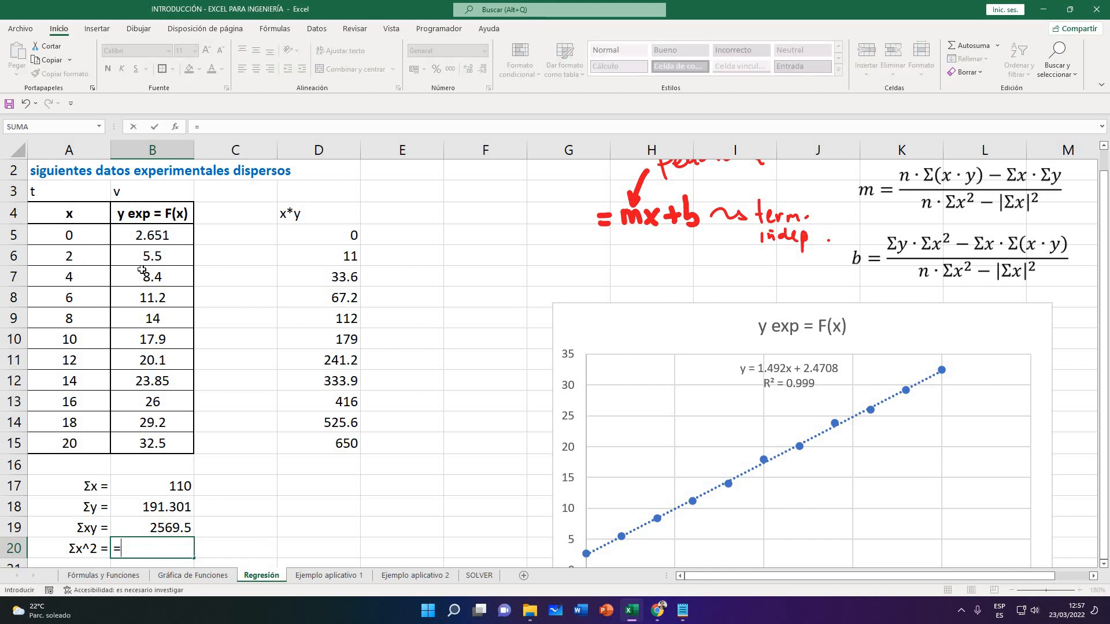
pyautogui.click(77, 237)
pyautogui.write('^2')
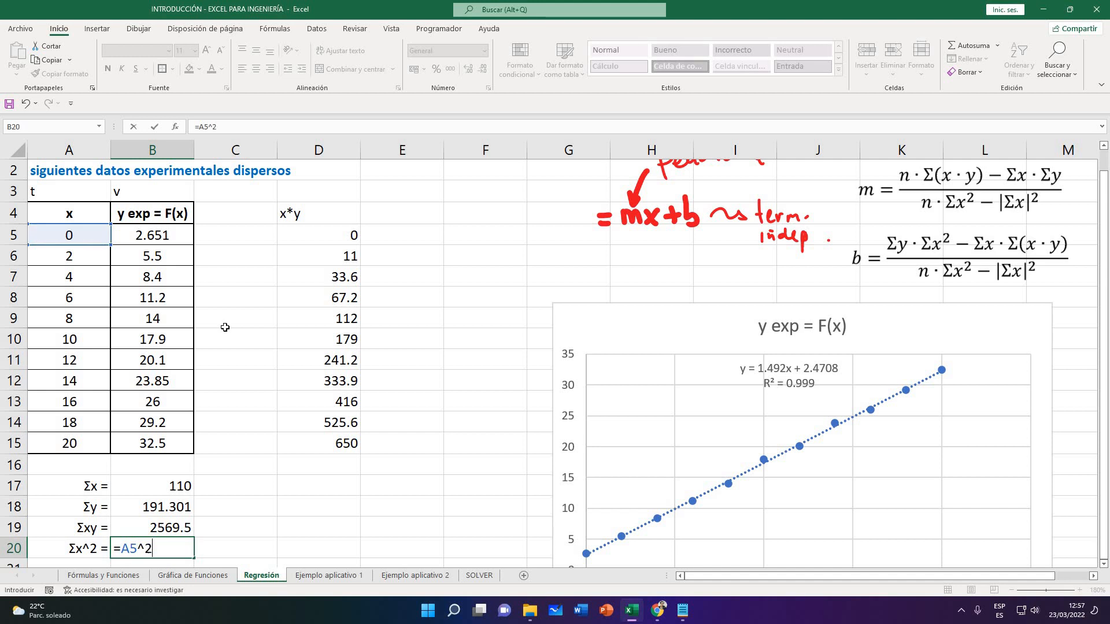
pyautogui.write('+')
pyautogui.click(88, 254)
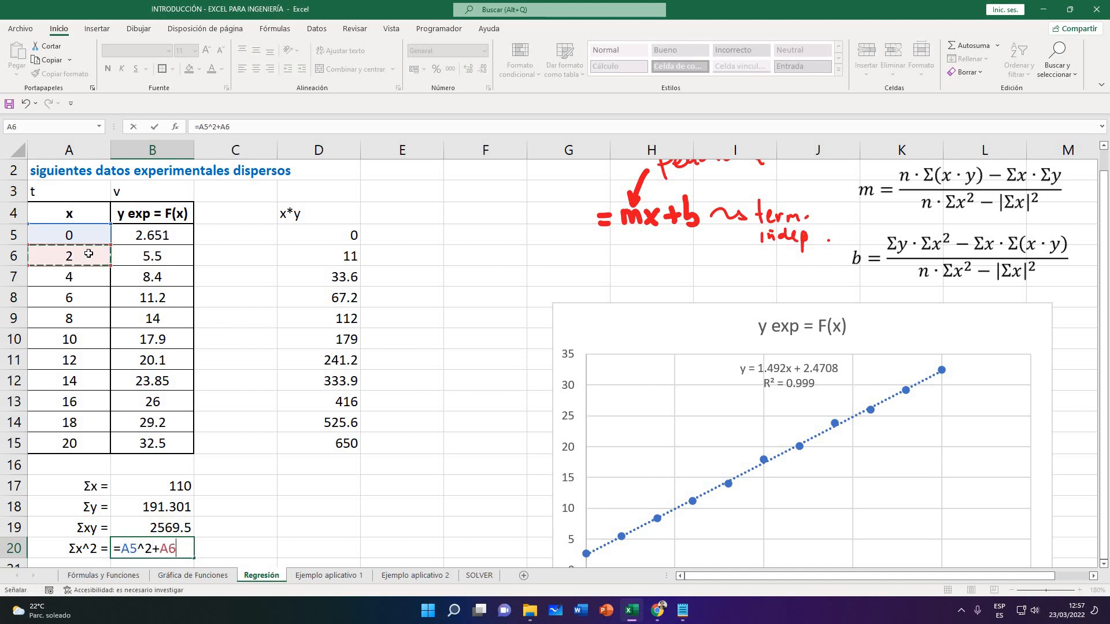
pyautogui.write('^2+')
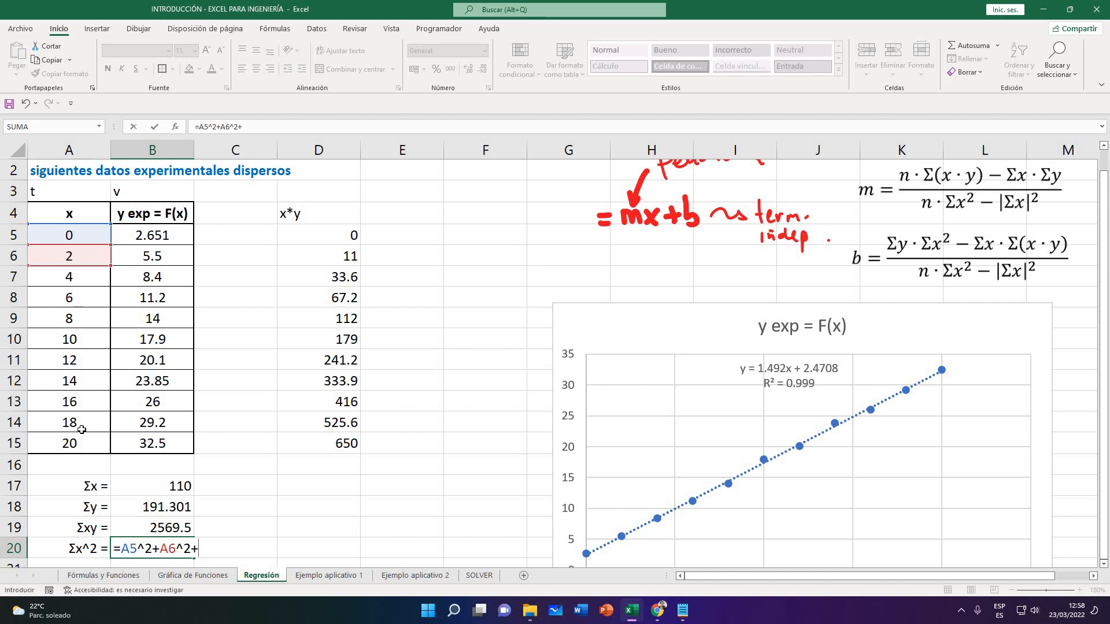
pyautogui.press('BackSpace')
pyautogui.press('BackSpace')
pyautogui.press('BackSpace')
pyautogui.press('BackSpace')
pyautogui.press('BackSpace')
pyautogui.press('BackSpace')
pyautogui.press('BackSpace')
pyautogui.press('BackSpace')
pyautogui.press('BackSpace')
pyautogui.press('BackSpace')
pyautogui.press('BackSpace')
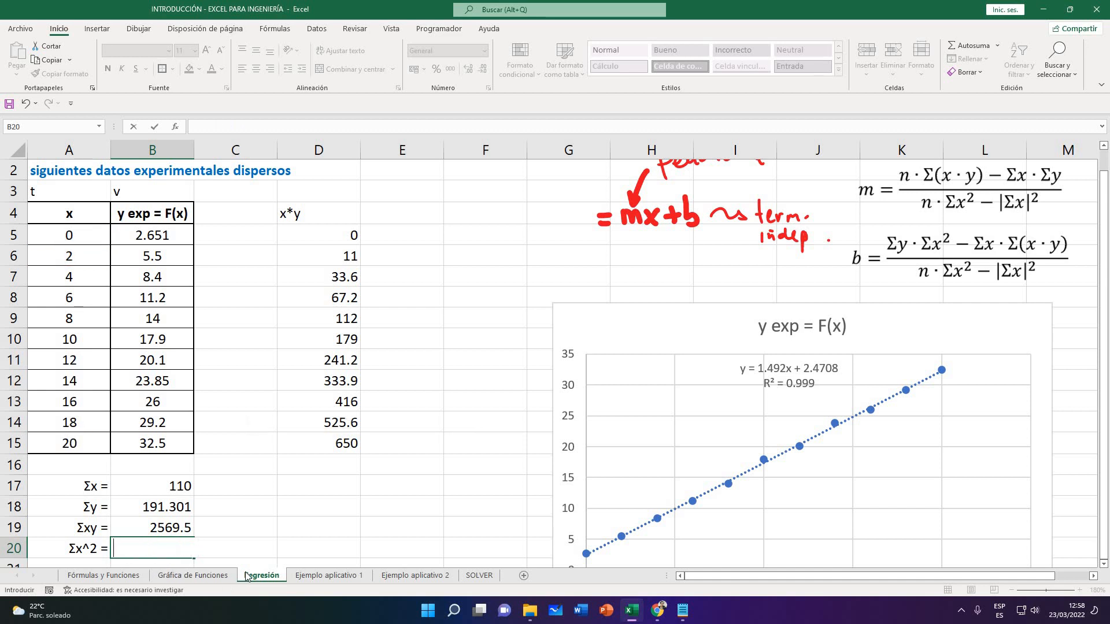
pyautogui.press('Return')
# Calculate the squares of the x values in column E with =A5^2 in E5, filled down to E15
pyautogui.click(400, 212)
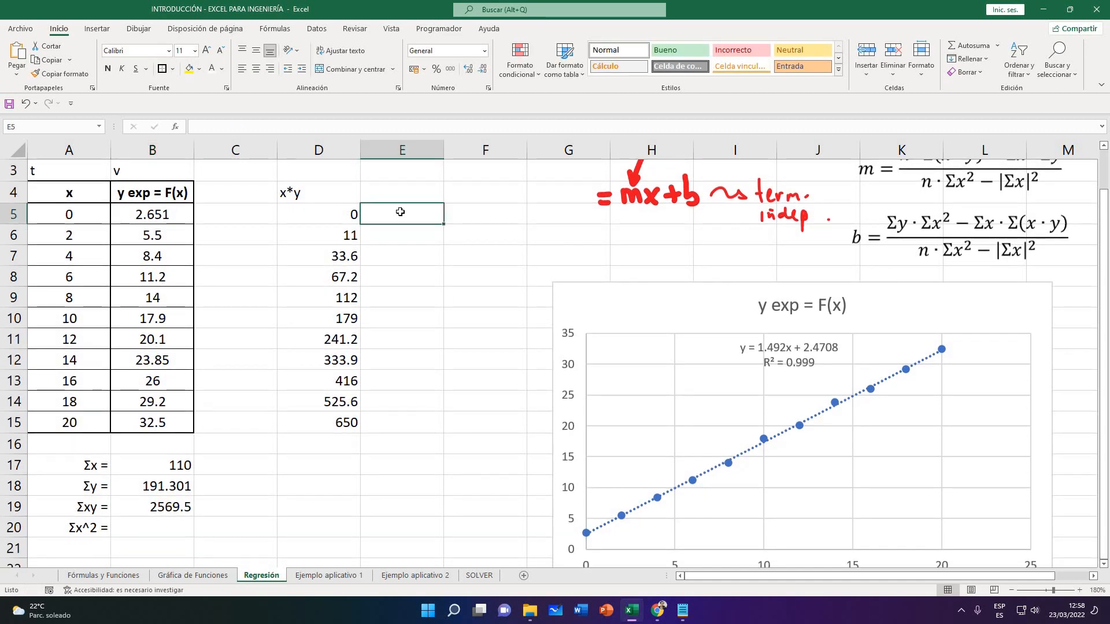
pyautogui.write('=')
pyautogui.click(52, 211)
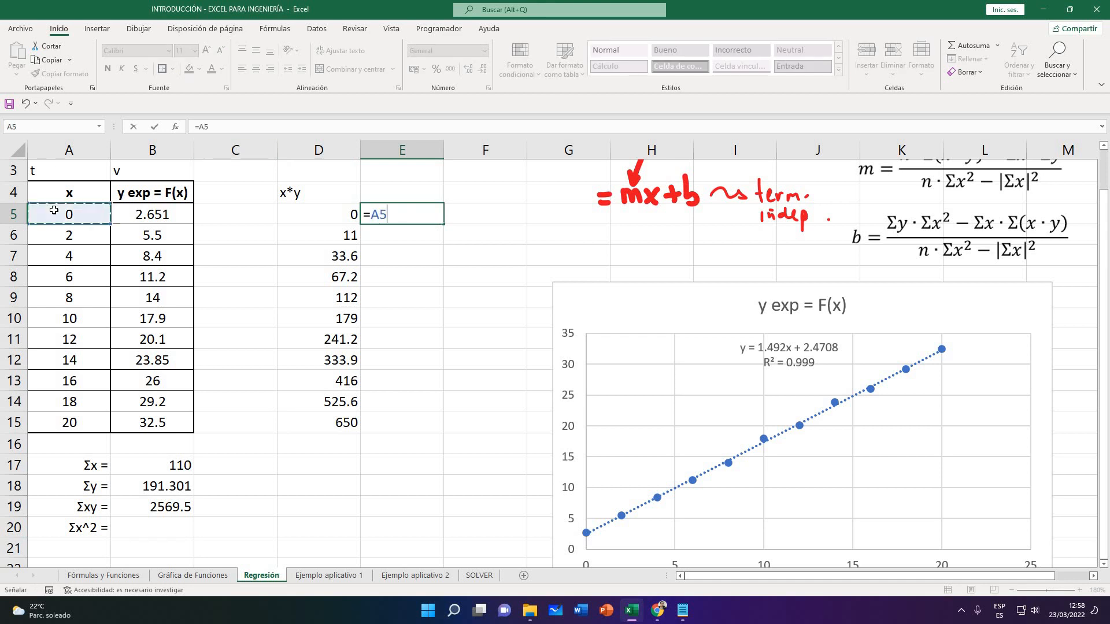
pyautogui.write('^2')
pyautogui.press('Return')
pyautogui.click(441, 219)
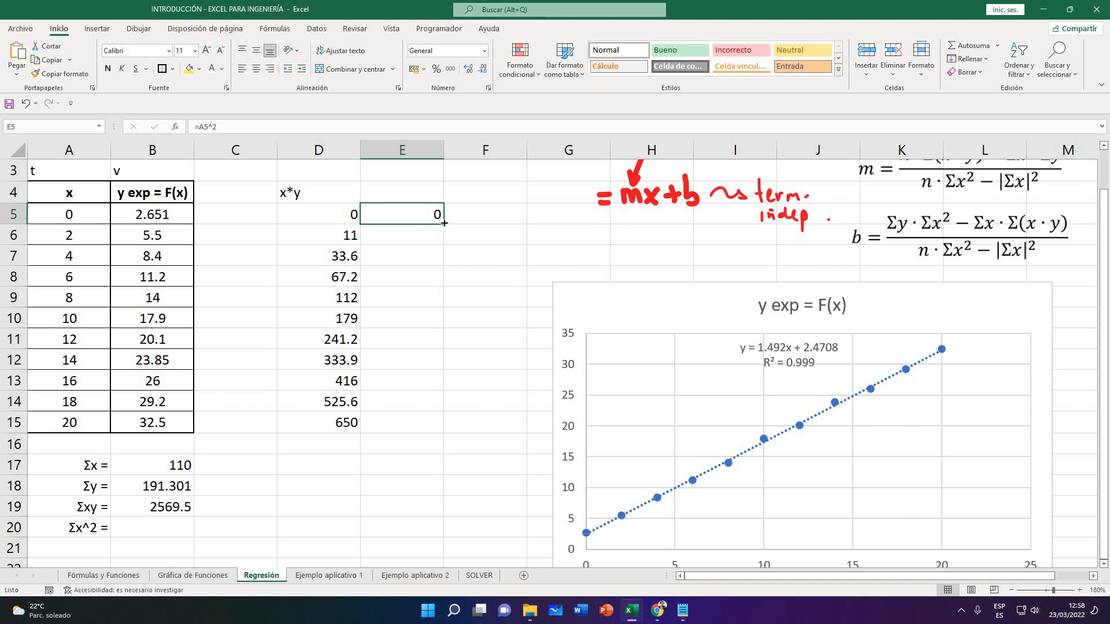
pyautogui.moveTo(444, 223); pyautogui.dragTo(444, 430)
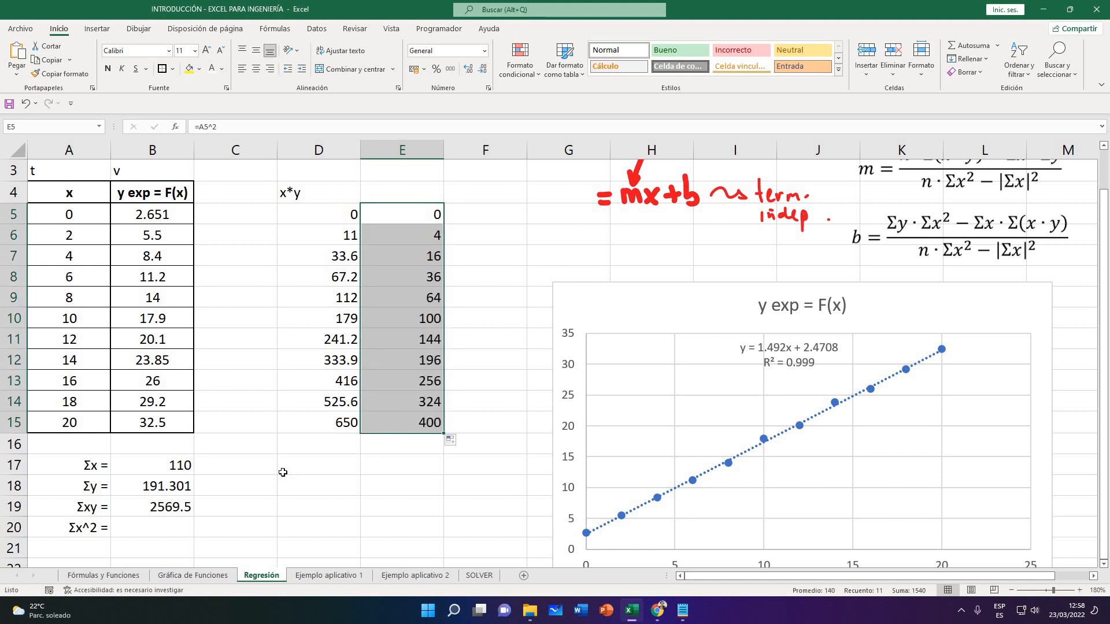
# Compute Σx^2 in B20 with the formula =SUMA(E5:E15)
pyautogui.press('Down')
pyautogui.press('Down')
pyautogui.press('Down')
pyautogui.press('Down')
pyautogui.press('Down')
pyautogui.press('Down')
pyautogui.press('Left')
pyautogui.press('Left')
pyautogui.press('Left')
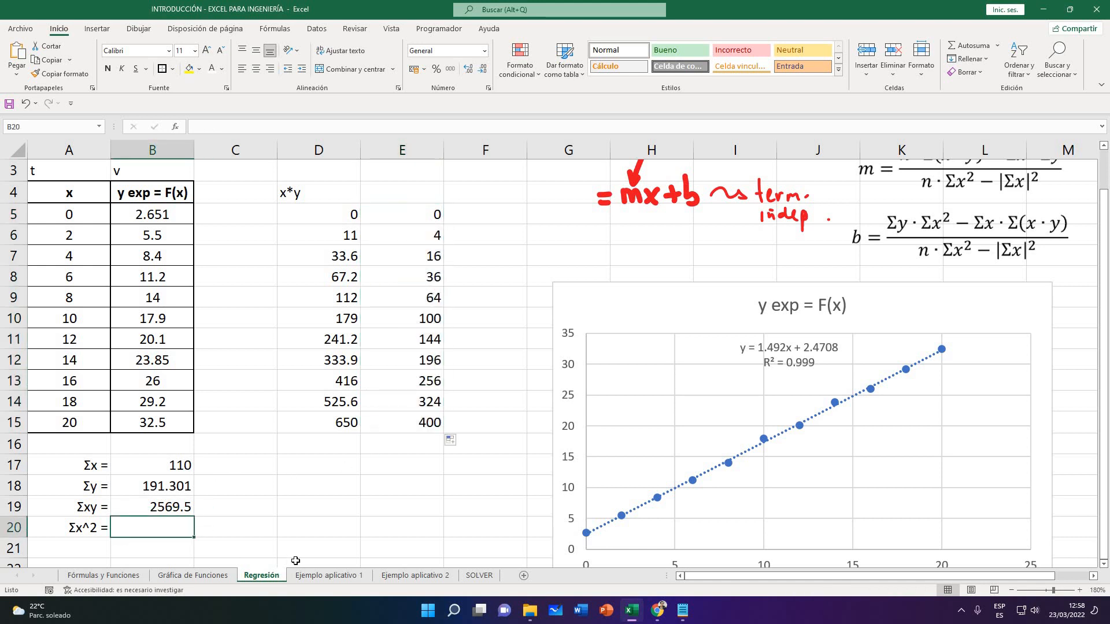
pyautogui.write('=suma')
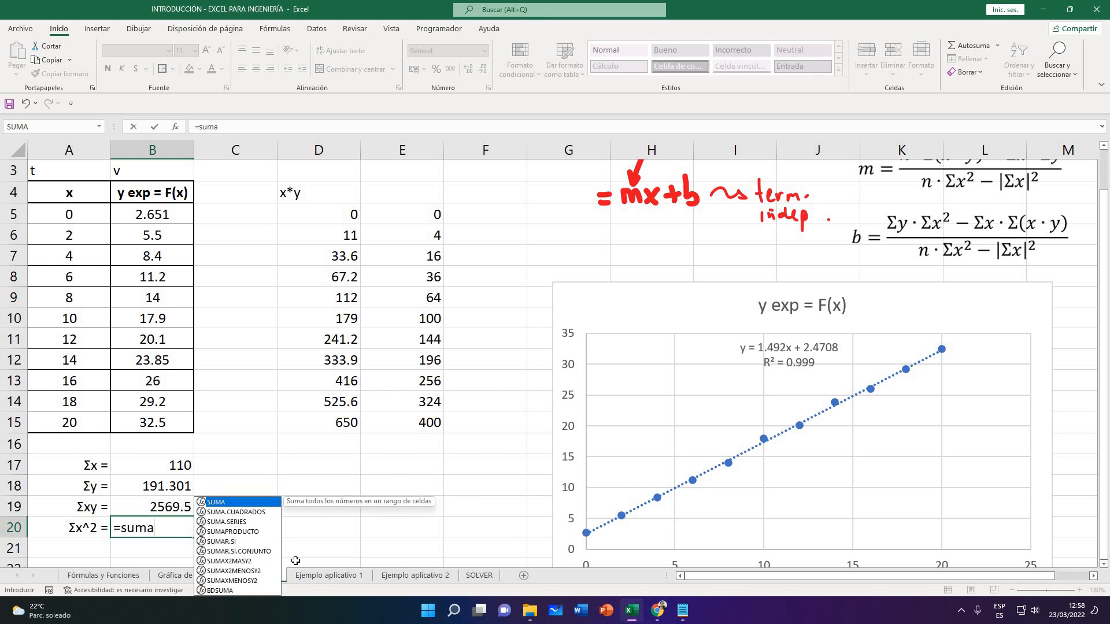
pyautogui.press('BackSpace')
pyautogui.press('BackSpace')
pyautogui.press('BackSpace')
pyautogui.press('BackSpace')
pyautogui.write('AUM')
pyautogui.press('BackSpace')
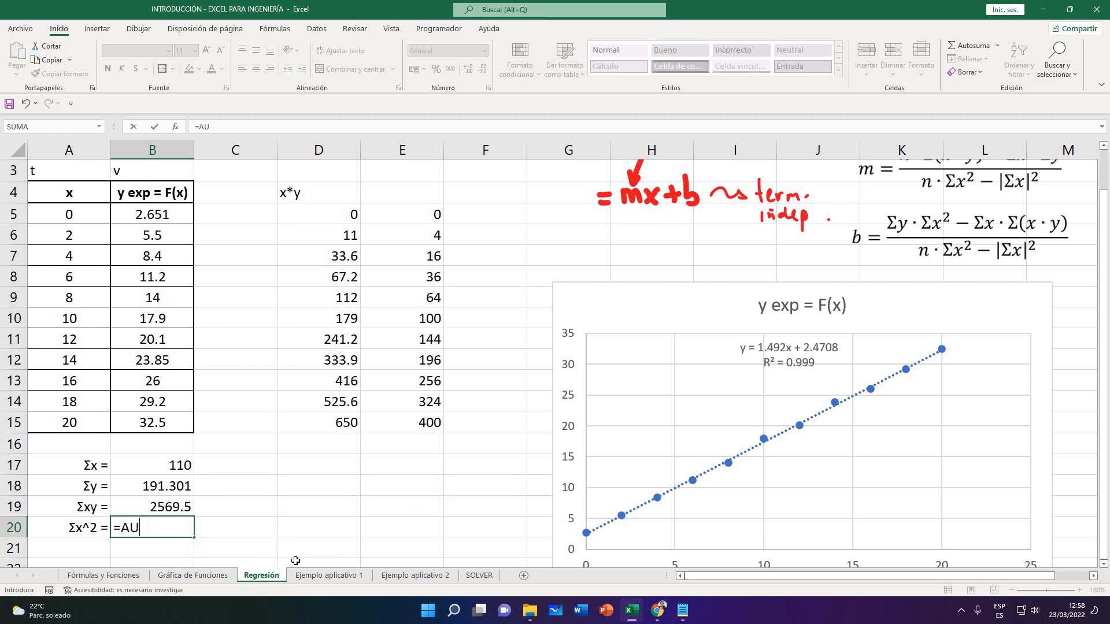
pyautogui.press('BackSpace')
pyautogui.press('BackSpace')
pyautogui.write('SUMA(')
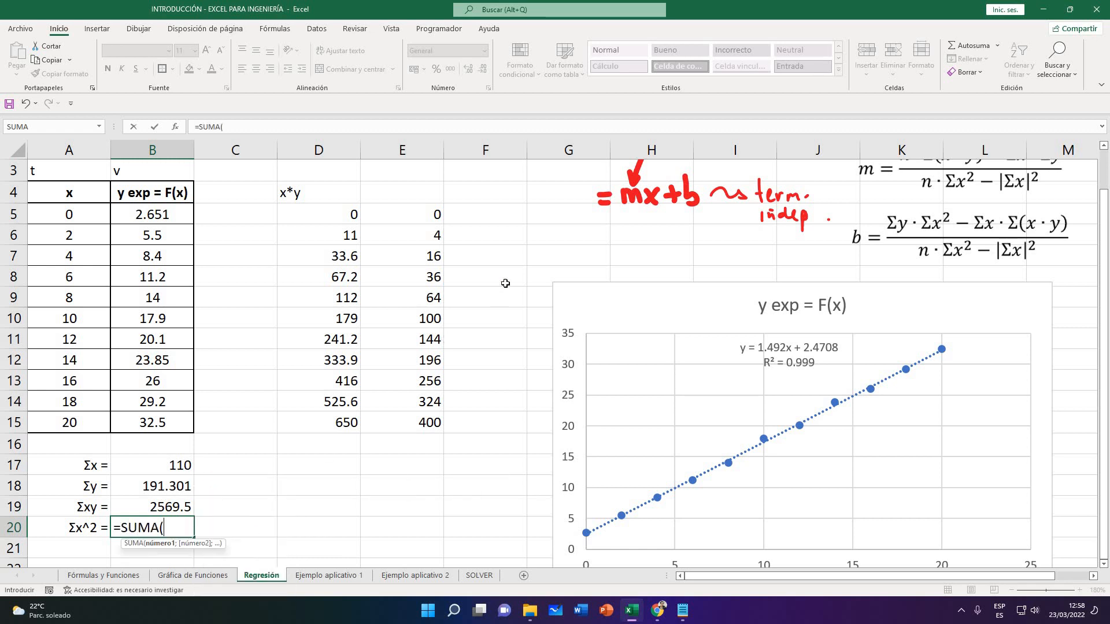
pyautogui.moveTo(424, 215); pyautogui.dragTo(424, 424)
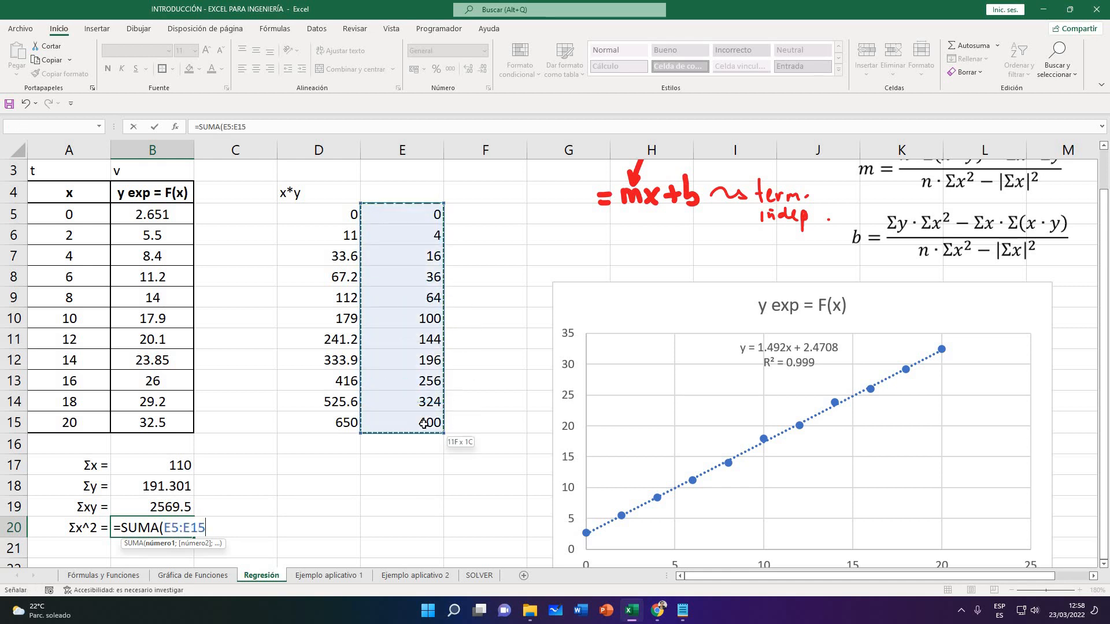
pyautogui.write(')')
pyautogui.press('Return')
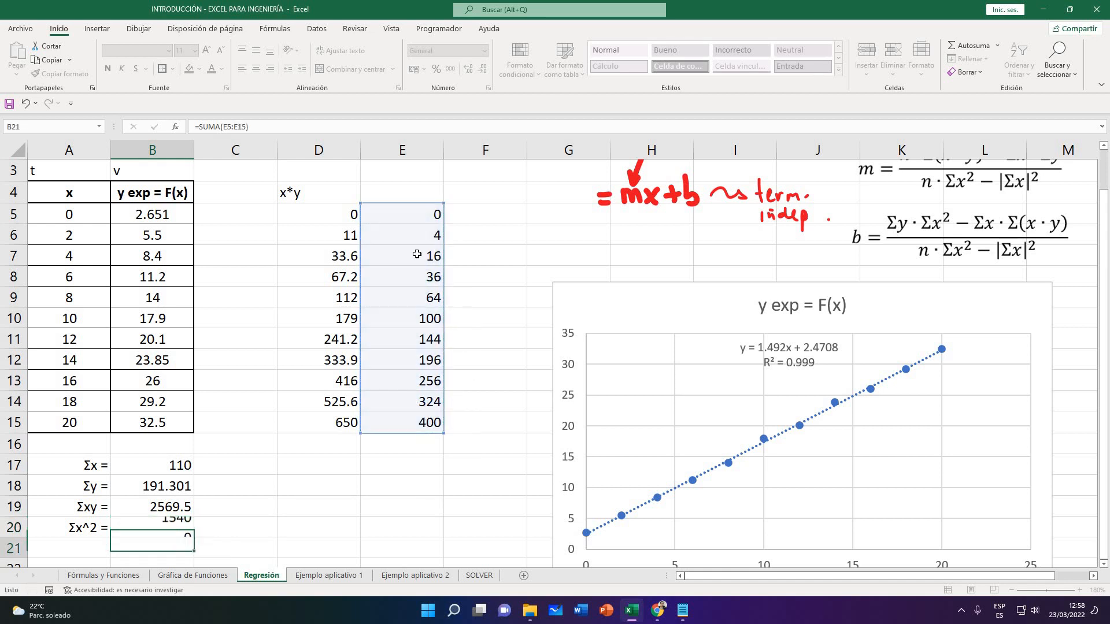
# Label the squares column with the heading x^2 in E4
pyautogui.click(397, 193)
pyautogui.write('X')
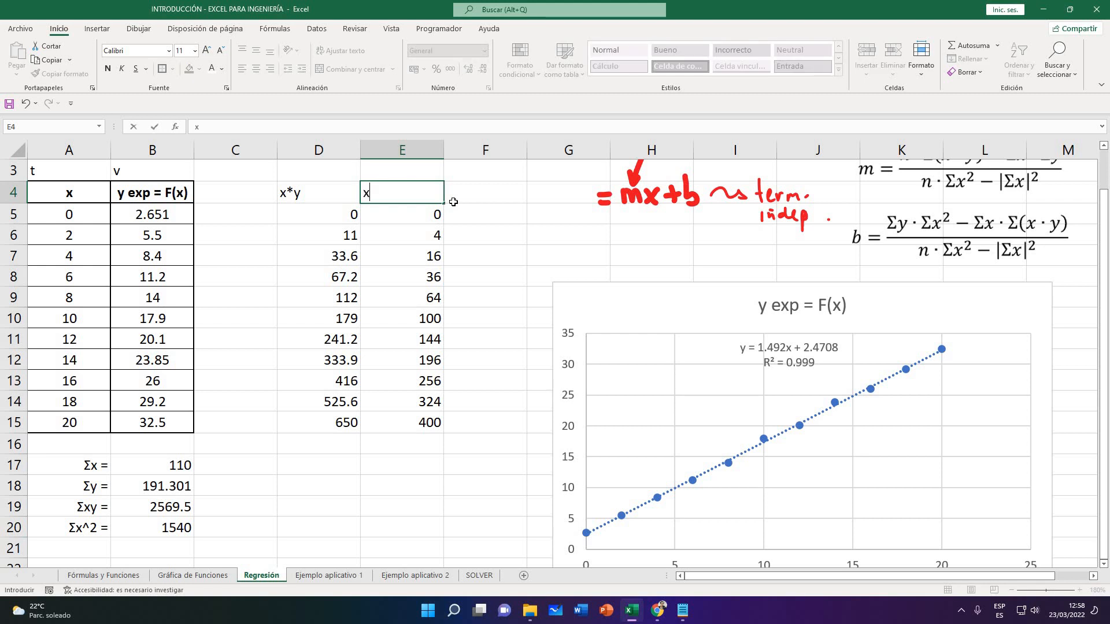
pyautogui.write('^2')
pyautogui.press('Return')
# Enter the labels "m =" in D17 and "b =" in D18
pyautogui.scroll(-1, 330, 409)
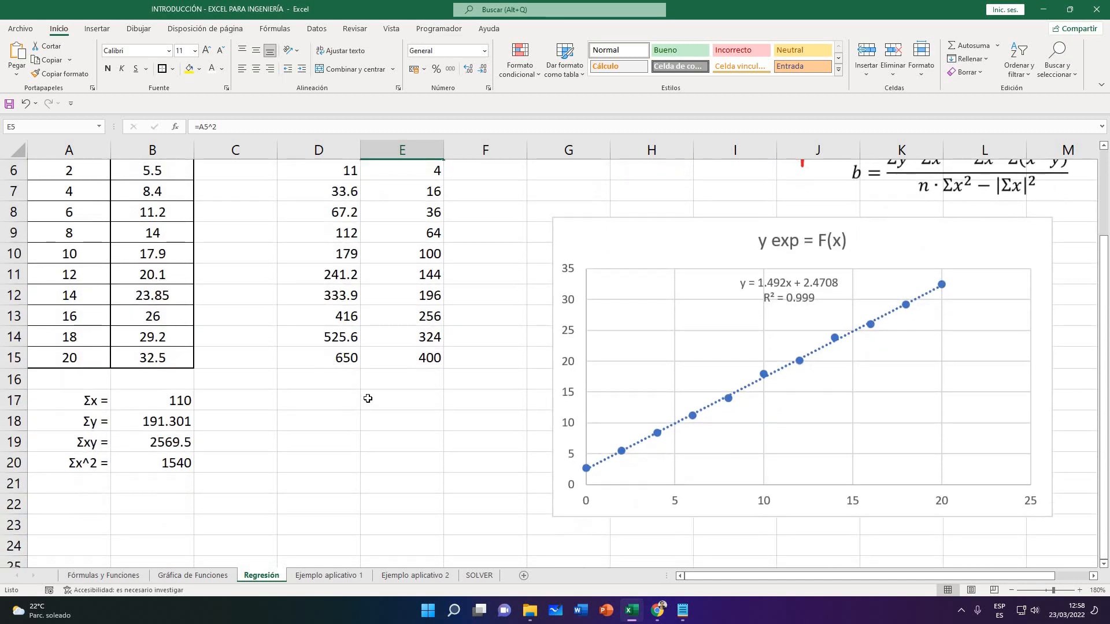
pyautogui.scroll(1, 367, 396)
pyautogui.moveTo(90, 485); pyautogui.dragTo(166, 528)
pyautogui.scroll(-1, 397, 420)
pyautogui.press('Right')
pyautogui.press('Right')
pyautogui.press('Right')
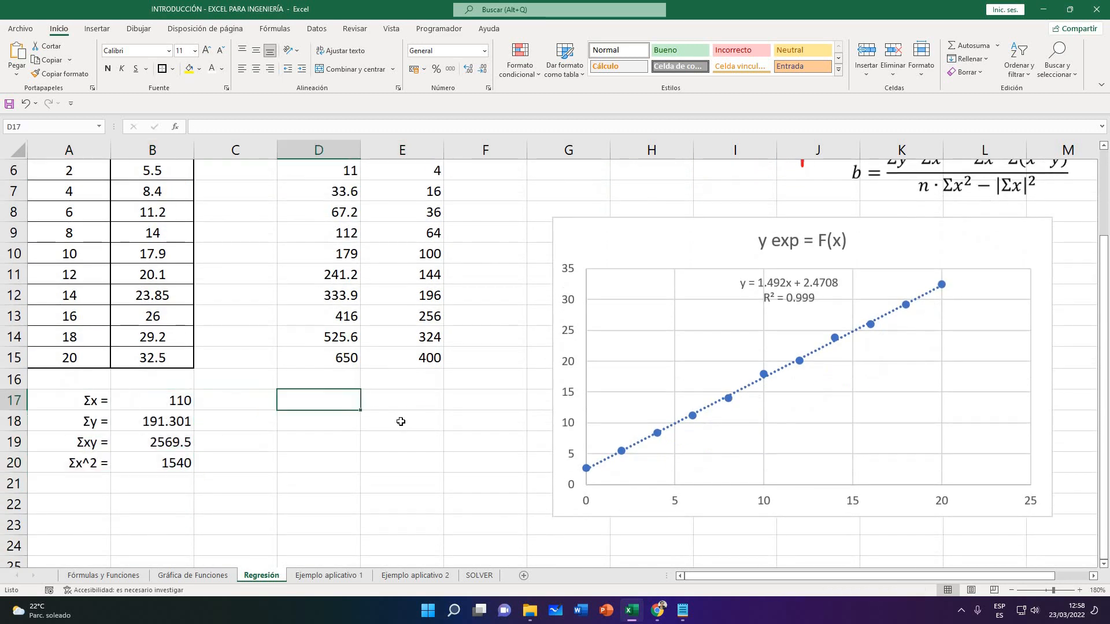
pyautogui.write('m =')
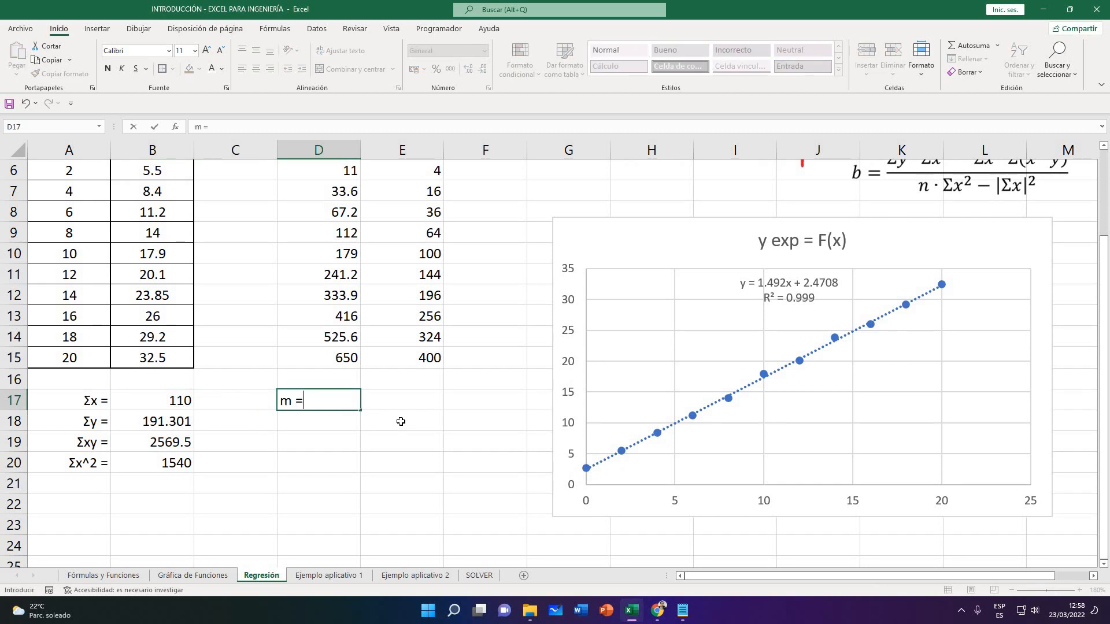
pyautogui.press('Return')
pyautogui.write('b =')
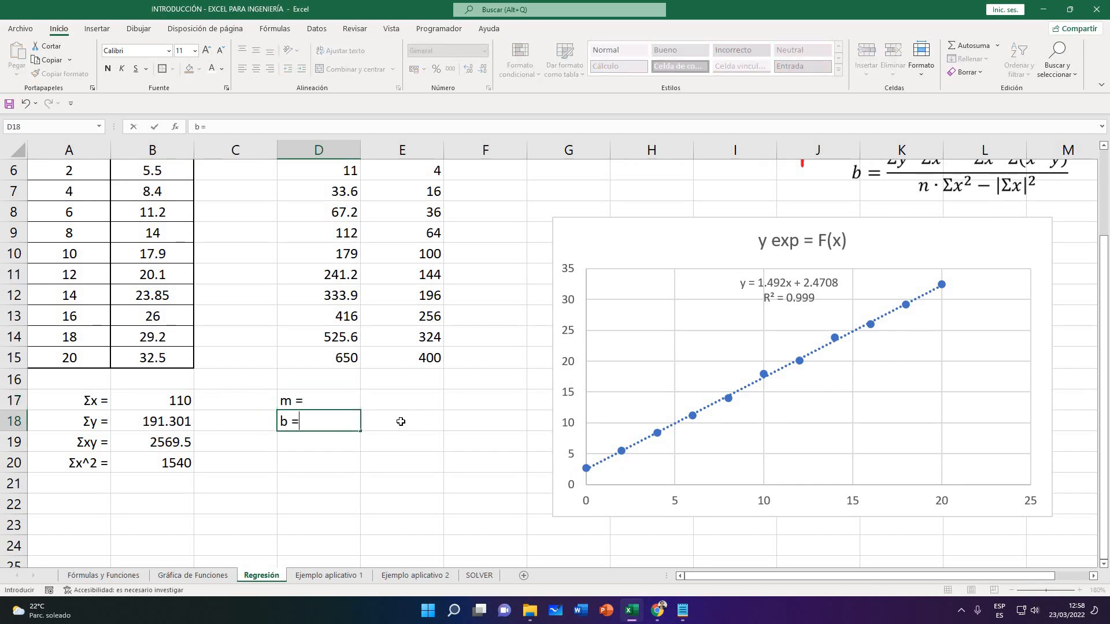
pyautogui.press('Return')
# Right-align the m and b labels in D17:D18
pyautogui.click(404, 421)
pyautogui.press('Up')
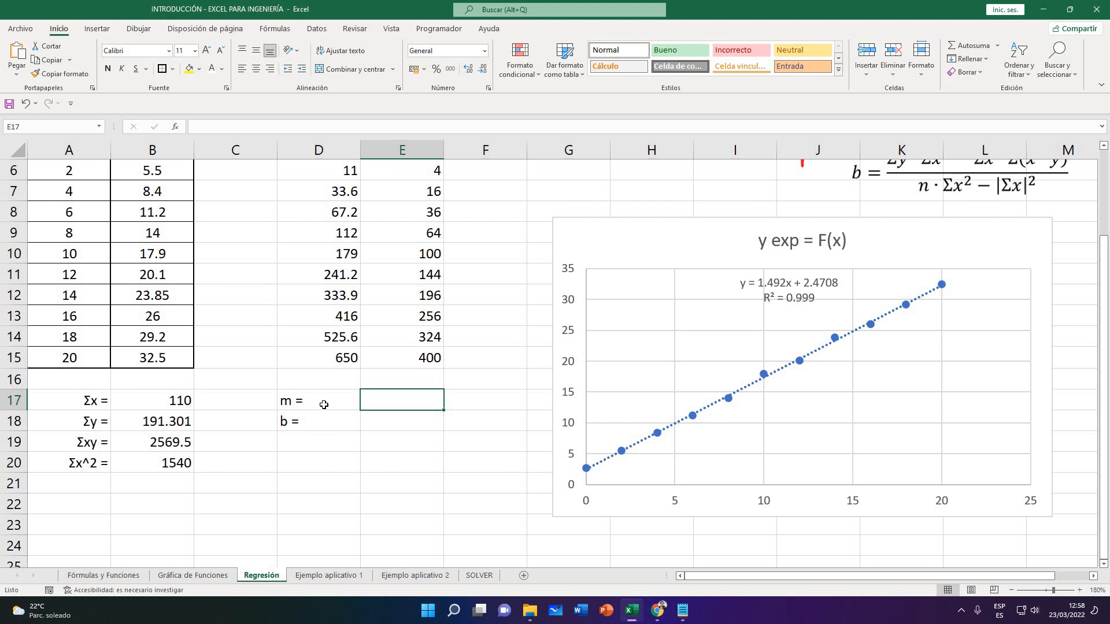
pyautogui.moveTo(324, 404); pyautogui.dragTo(324, 421)
pyautogui.click(270, 68)
# Move the m and b equation images below the labels in D17:D18 and place the chart beside column E
pyautogui.moveTo(716, 248); pyautogui.dragTo(584, 221)
pyautogui.moveTo(1003, 181); pyautogui.dragTo(661, 503)
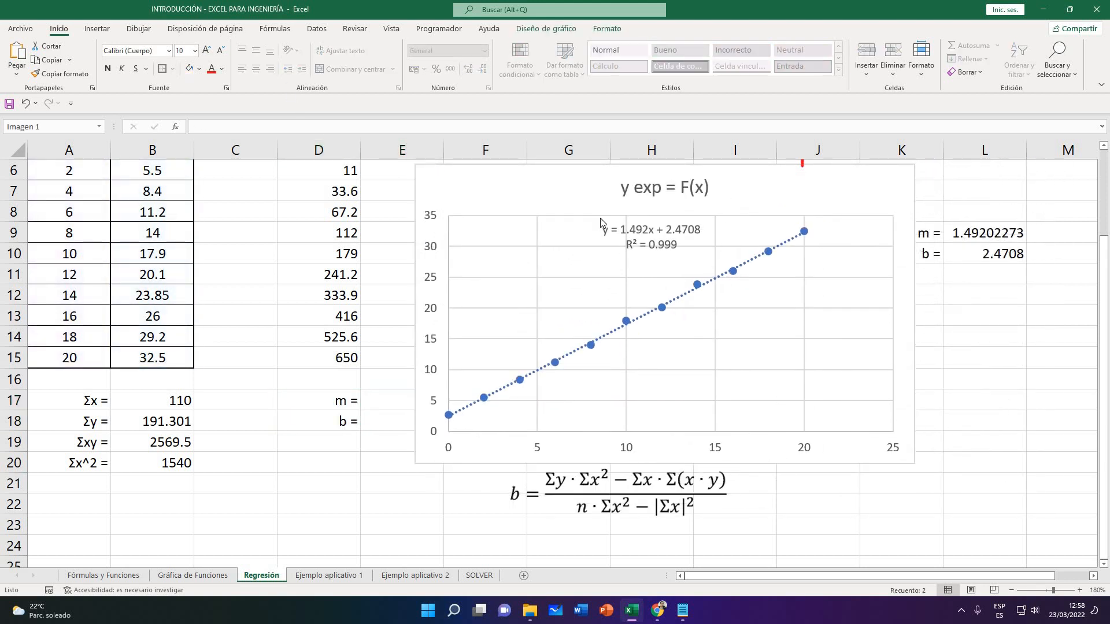
pyautogui.moveTo(594, 164); pyautogui.dragTo(632, 116)
pyautogui.scroll(2, 756, 295)
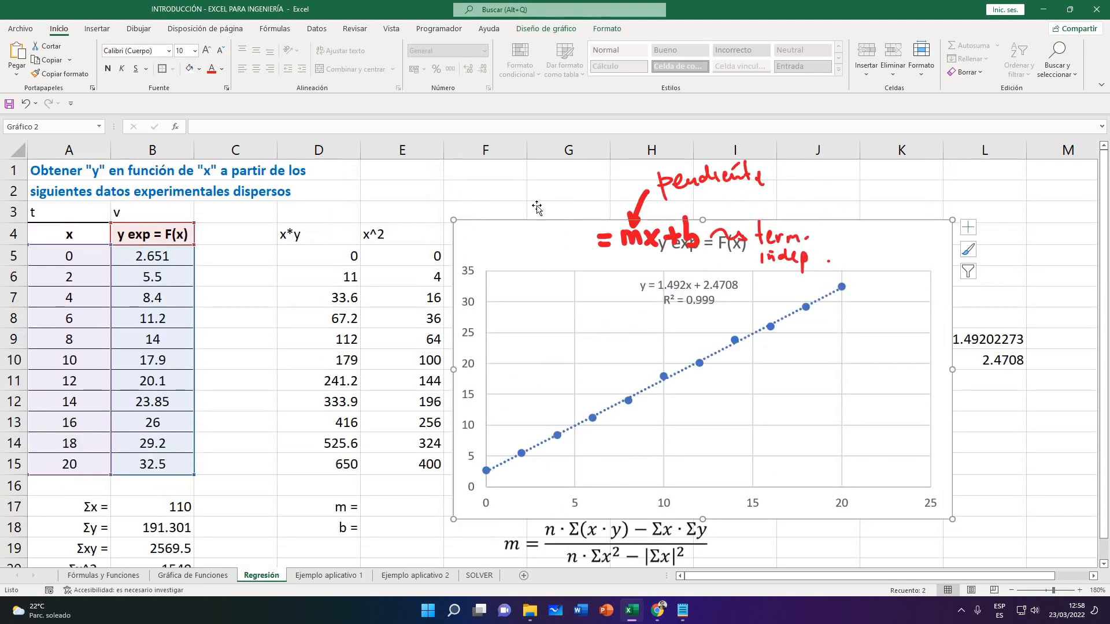
pyautogui.moveTo(537, 208); pyautogui.dragTo(531, 173)
pyautogui.scroll(-2, 676, 393)
pyautogui.moveTo(559, 519); pyautogui.dragTo(320, 557)
pyautogui.click(402, 382)
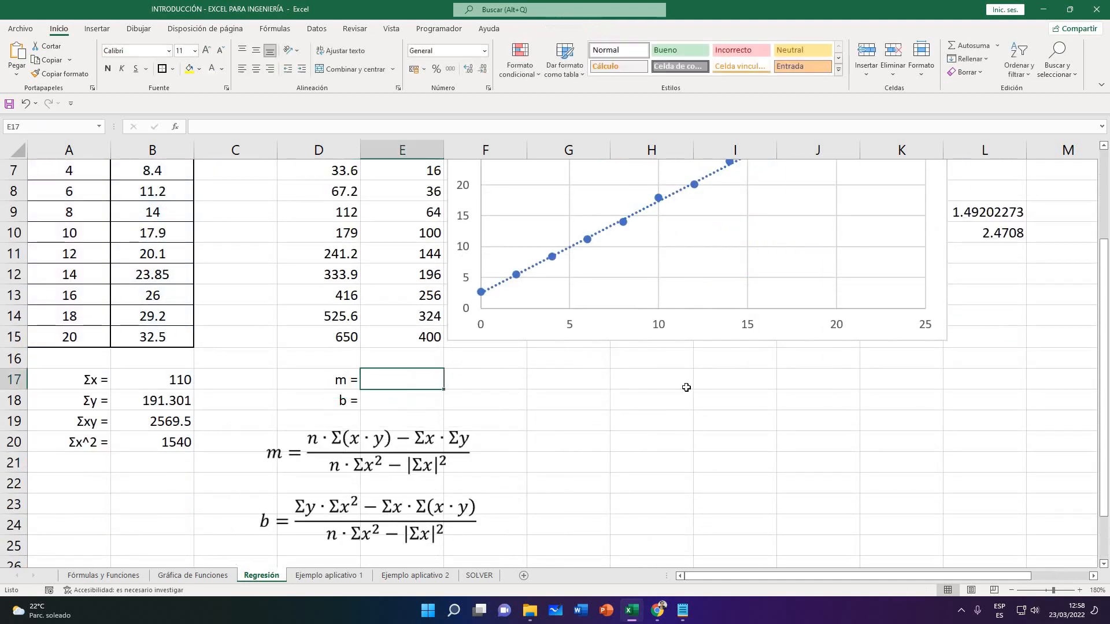
# Add the label "n =" in A21 below the sums
pyautogui.click(88, 458)
pyautogui.write('n')
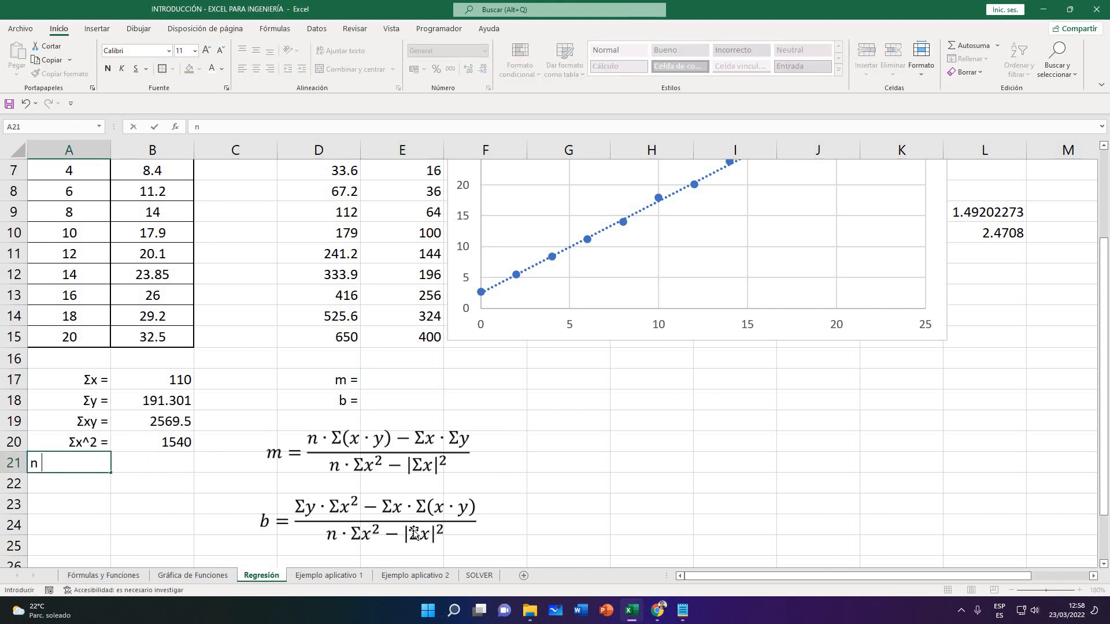
pyautogui.write(' =')
pyautogui.press('Return')
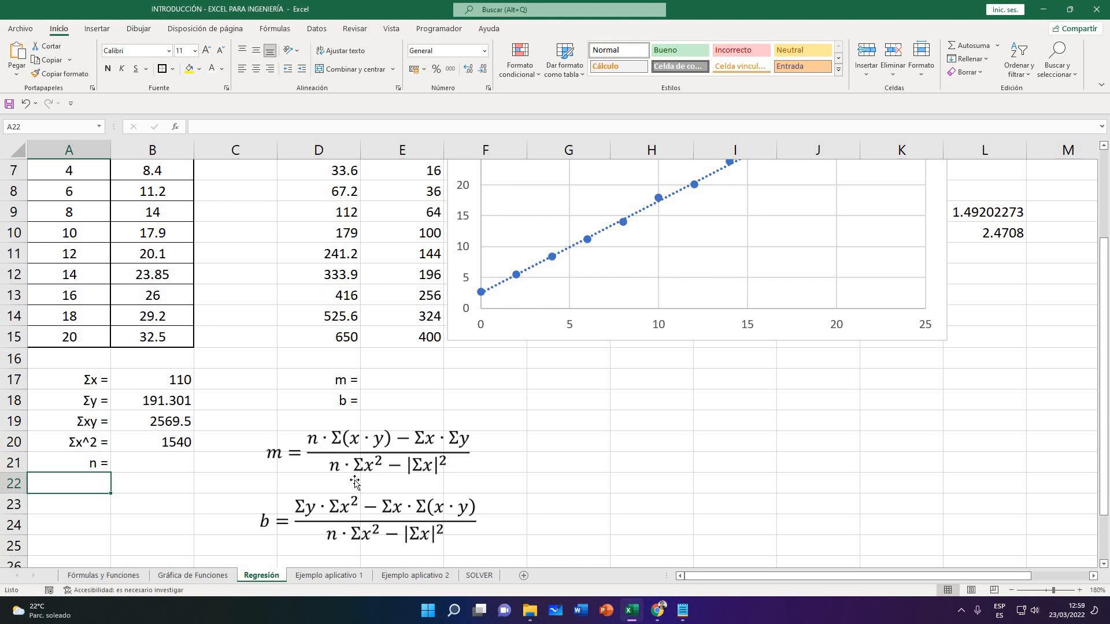
# Count the data points in A5:A15 and enter 11 as n in B21
pyautogui.scroll(2, 283, 328)
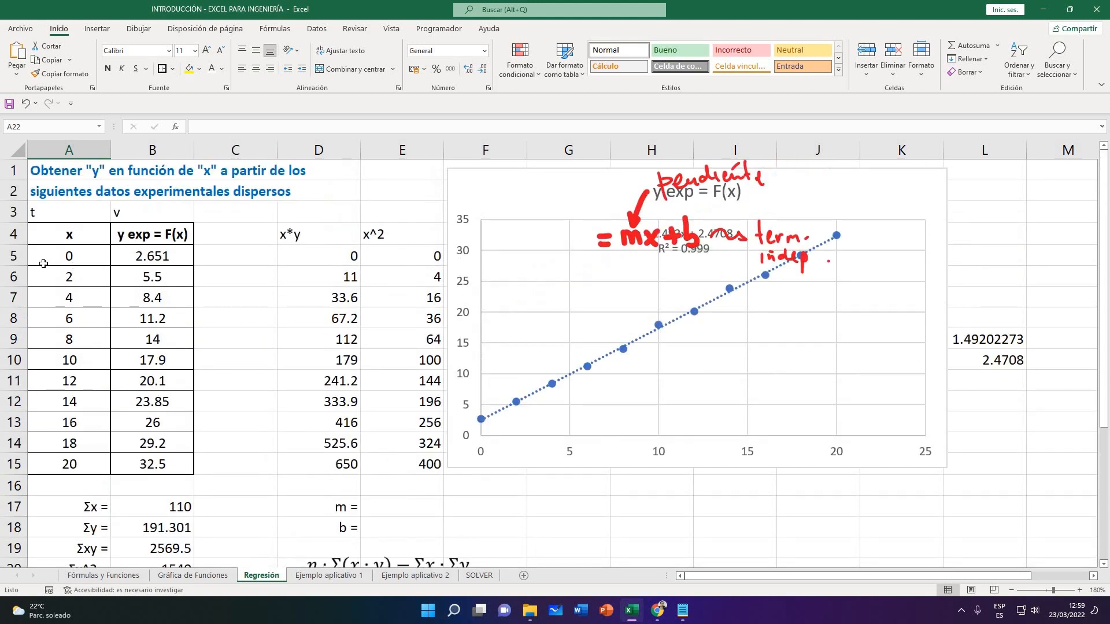
pyautogui.moveTo(14, 256); pyautogui.dragTo(4, 465)
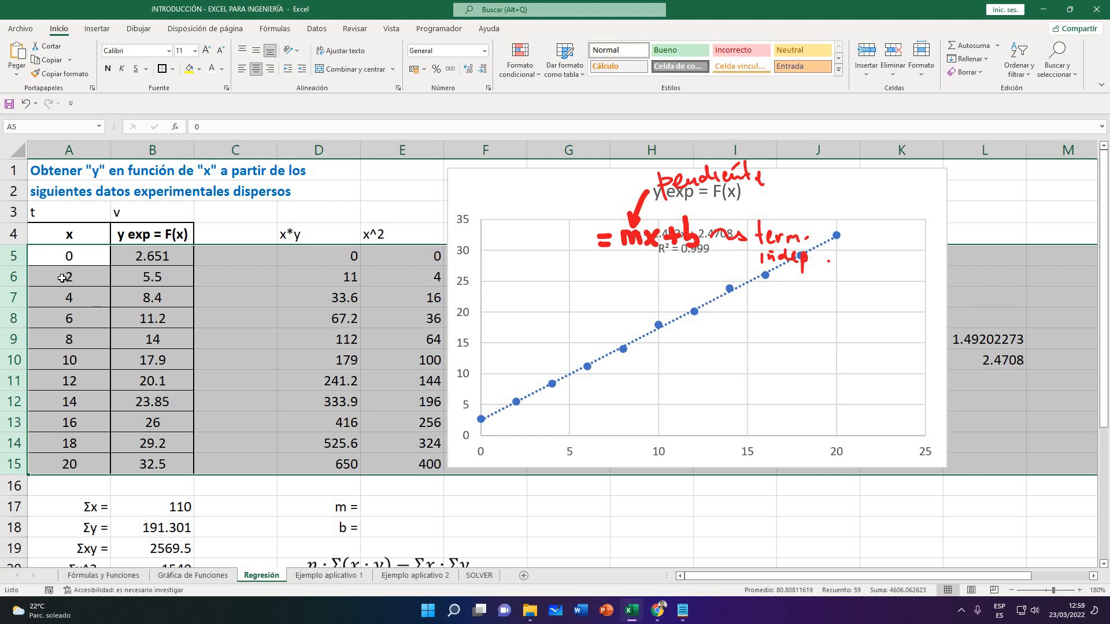
pyautogui.click(62, 258)
pyautogui.click(62, 278)
pyautogui.click(62, 302)
pyautogui.click(58, 323)
pyautogui.click(62, 336)
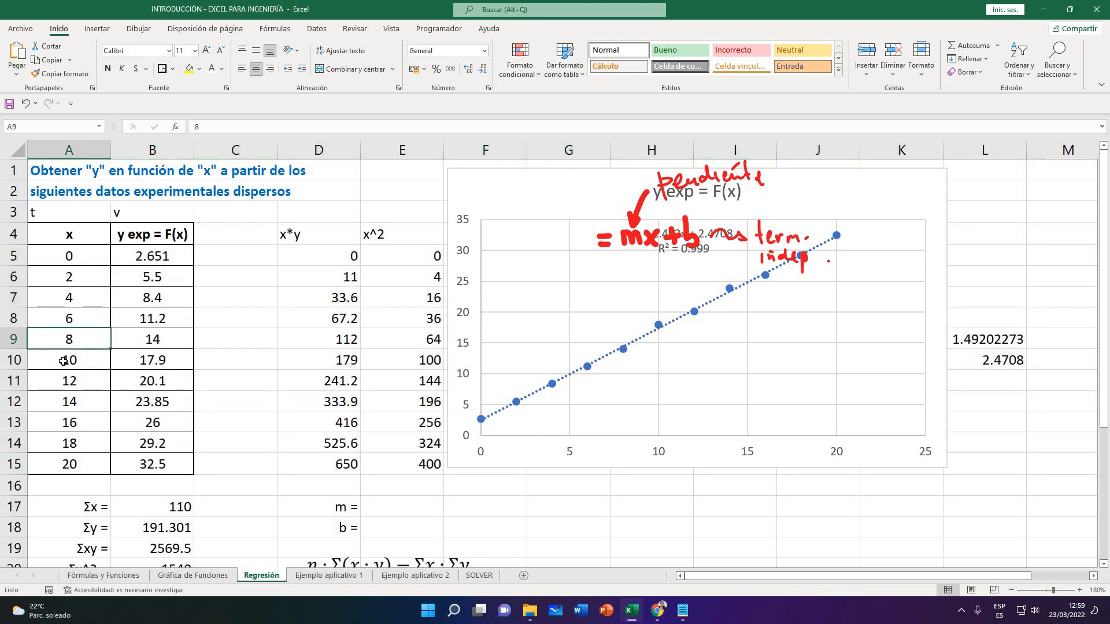
pyautogui.moveTo(65, 359); pyautogui.dragTo(76, 457)
pyautogui.click(81, 462)
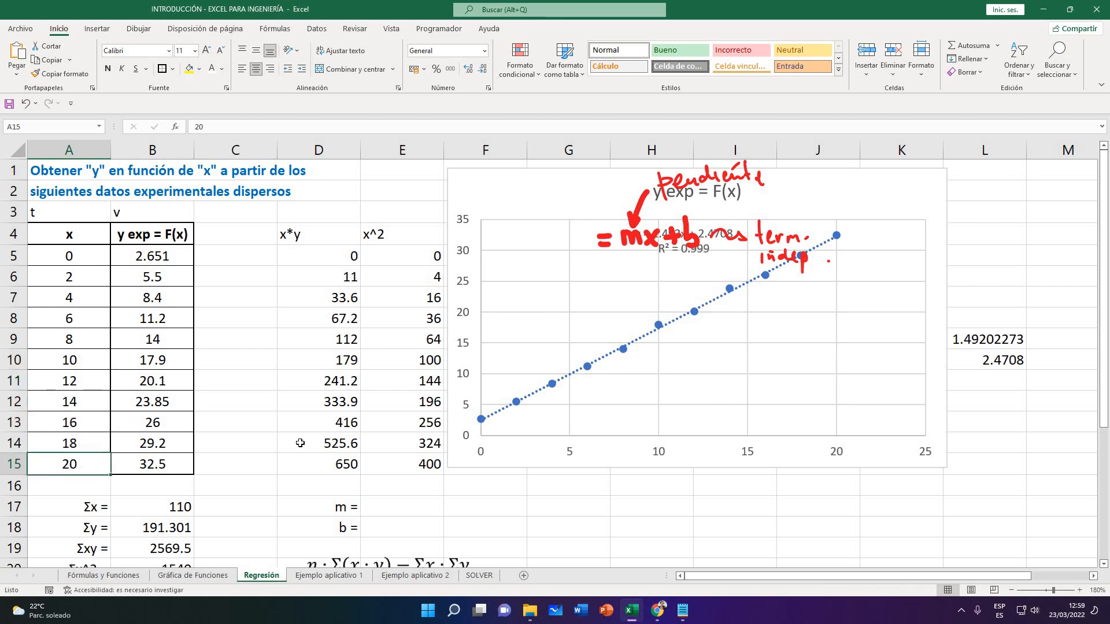
pyautogui.scroll(-1, 383, 449)
pyautogui.scroll(-1, 154, 462)
pyautogui.click(154, 462)
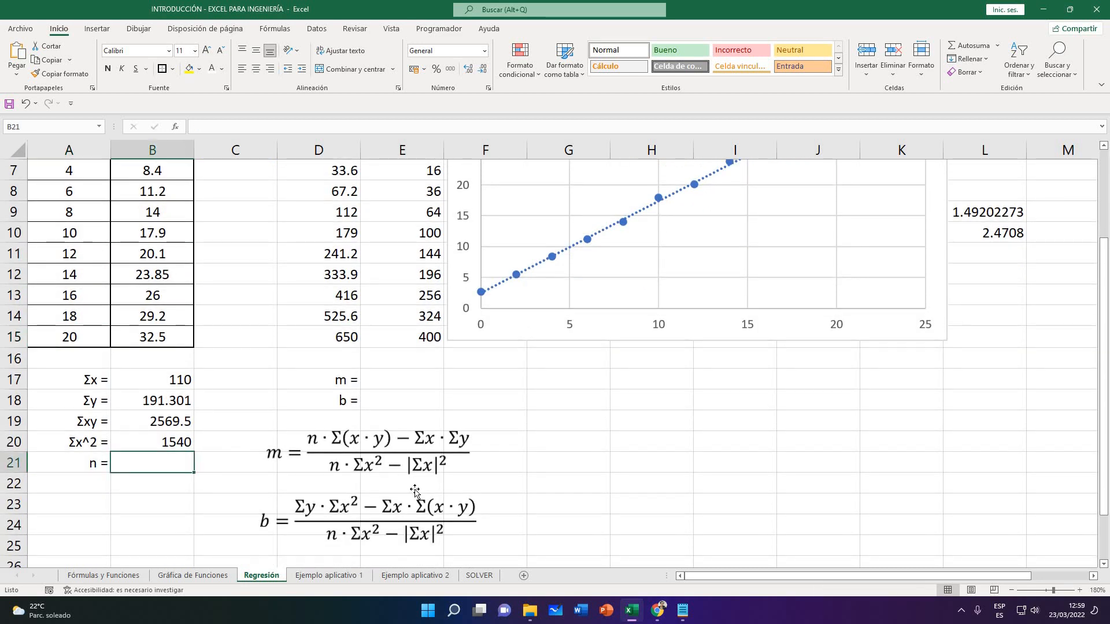
pyautogui.write('11')
pyautogui.press('Return')
# Start the slope formula in E17 as a quotient of two empty parentheses, =()/()
pyautogui.scroll(2, 401, 413)
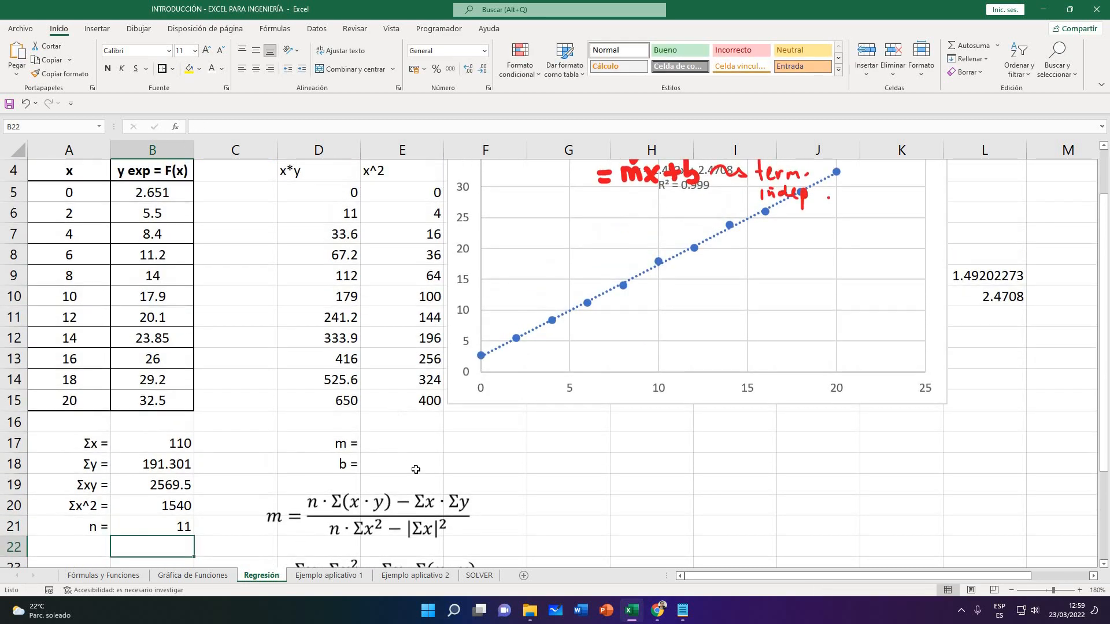
pyautogui.click(408, 507)
pyautogui.scroll(-1, 494, 496)
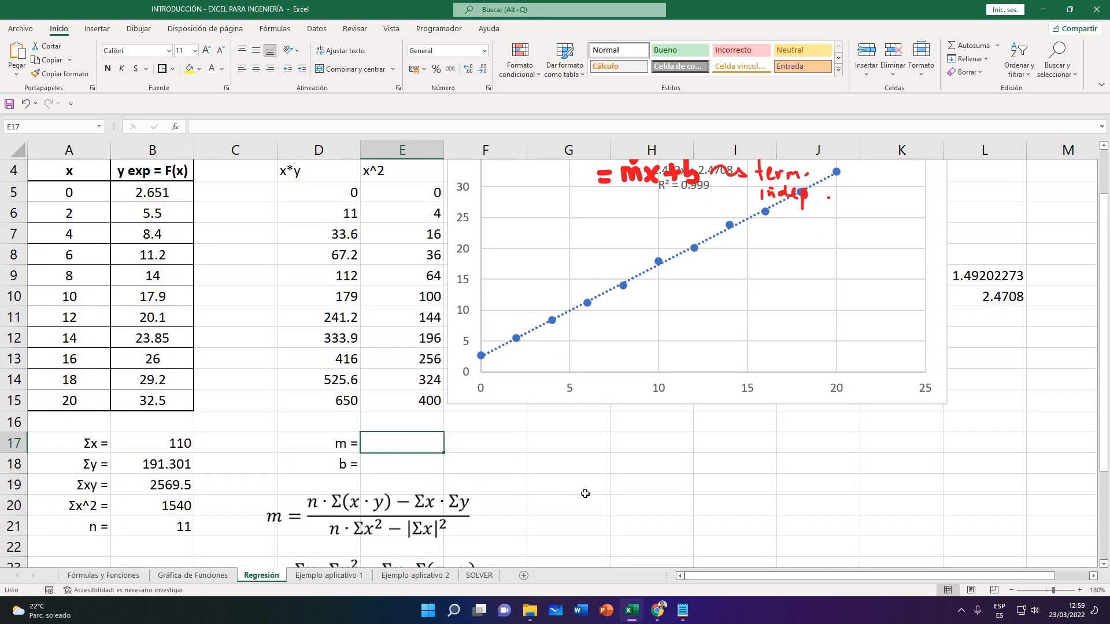
pyautogui.write('=')
pyautogui.scroll(-1, 439, 399)
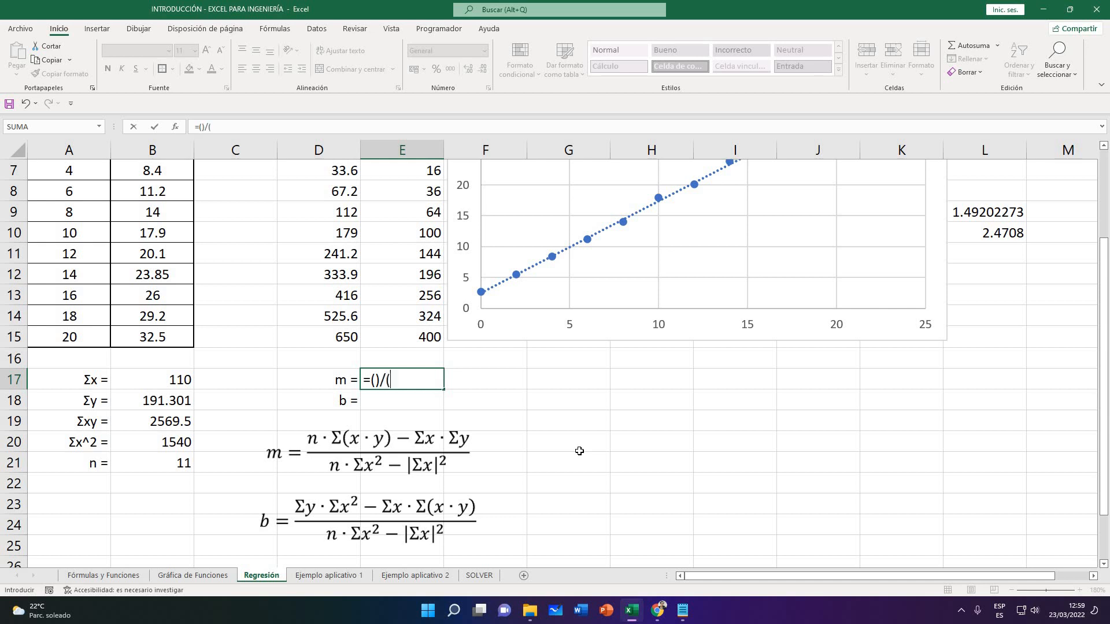
pyautogui.write(')')
pyautogui.click(375, 382)
# Fill the numerator of the slope formula in E17 with B21*B19-B17*B18
pyautogui.click(152, 463)
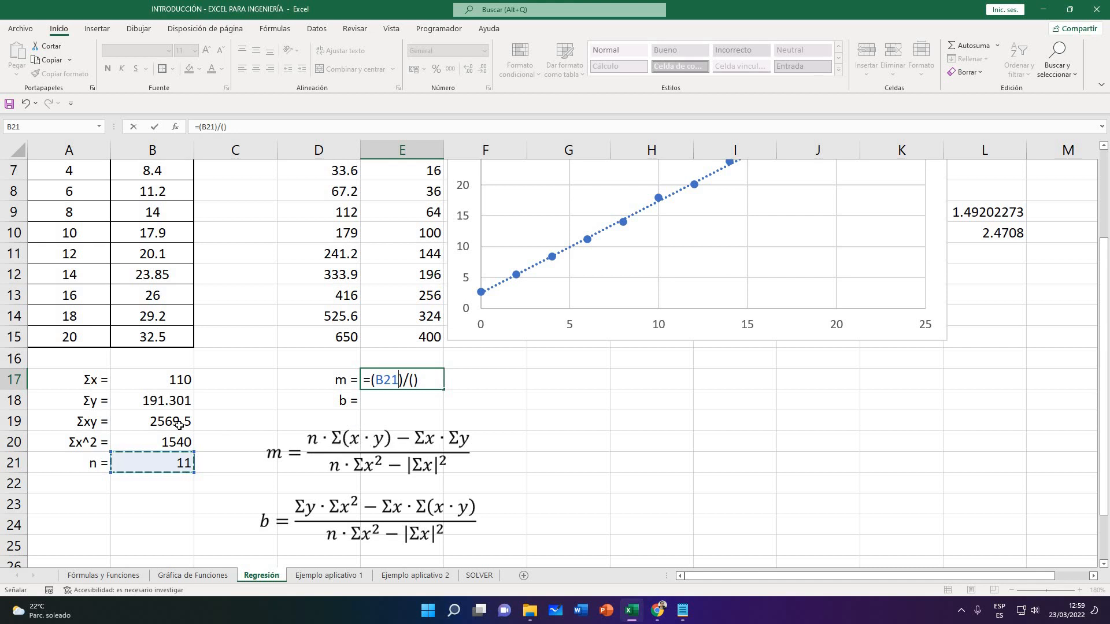
pyautogui.press('Up')
pyautogui.press('Up')
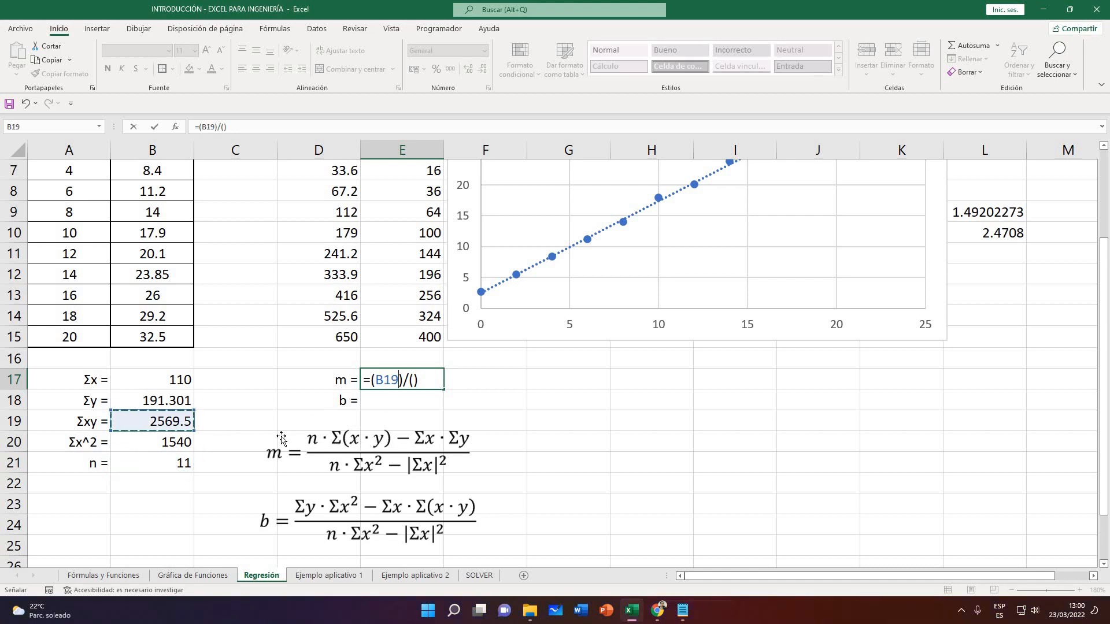
pyautogui.press('Down')
pyautogui.press('Down')
pyautogui.write('*')
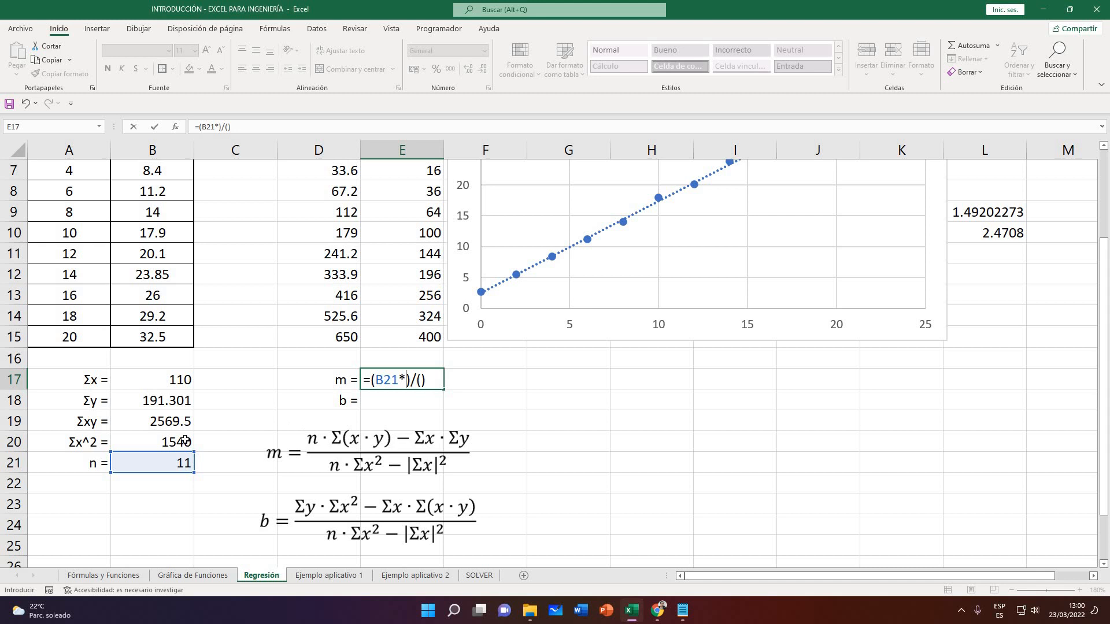
pyautogui.click(154, 424)
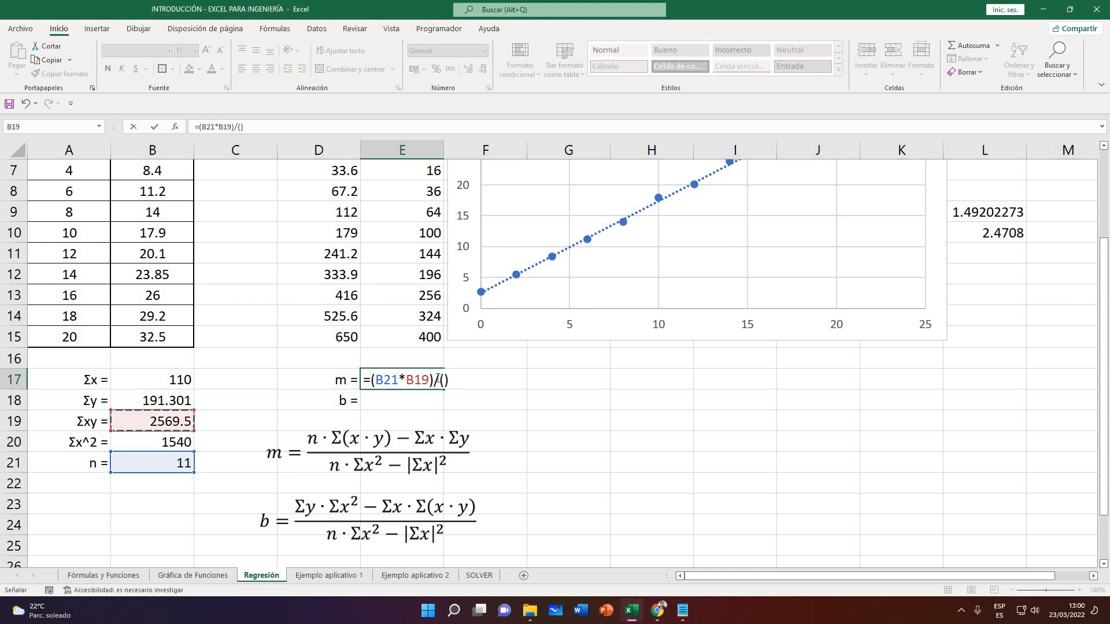
pyautogui.write('-')
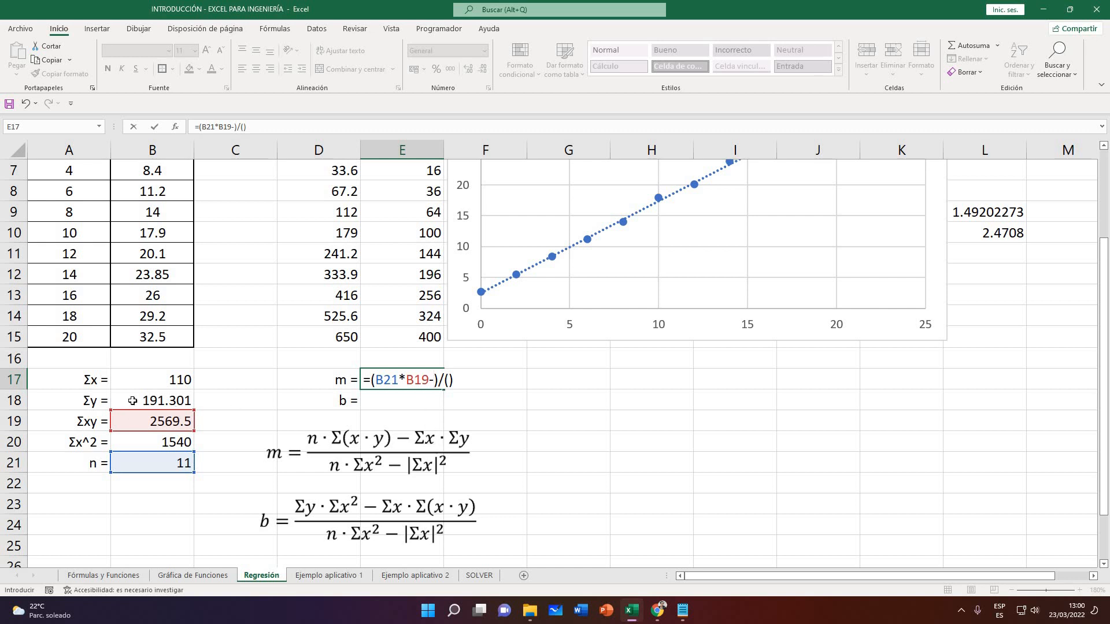
pyautogui.click(137, 378)
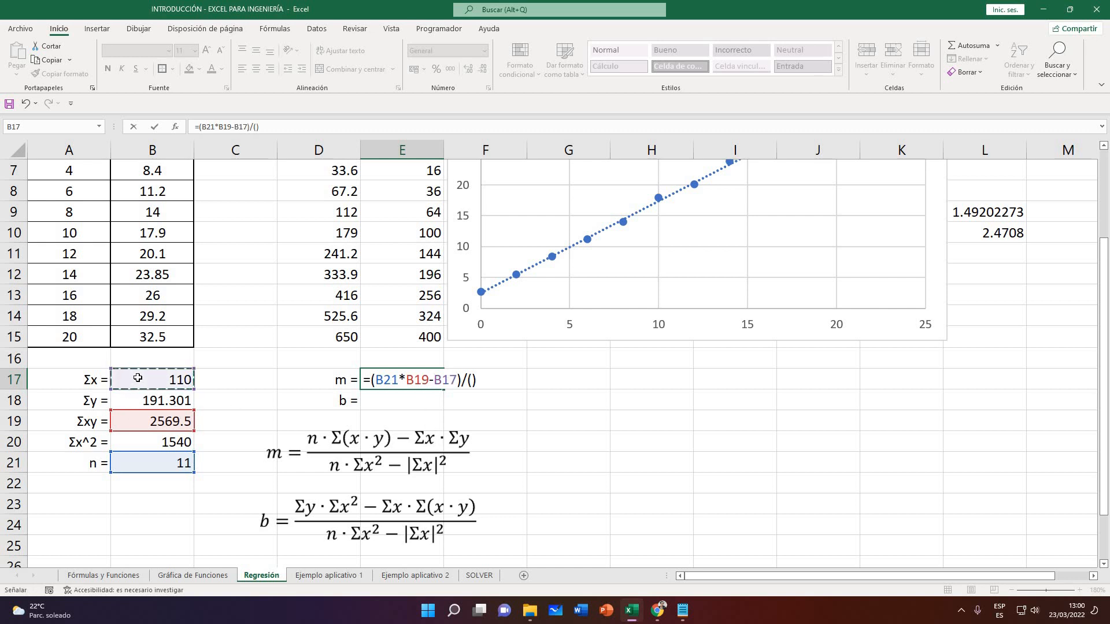
pyautogui.write('*')
pyautogui.click(151, 400)
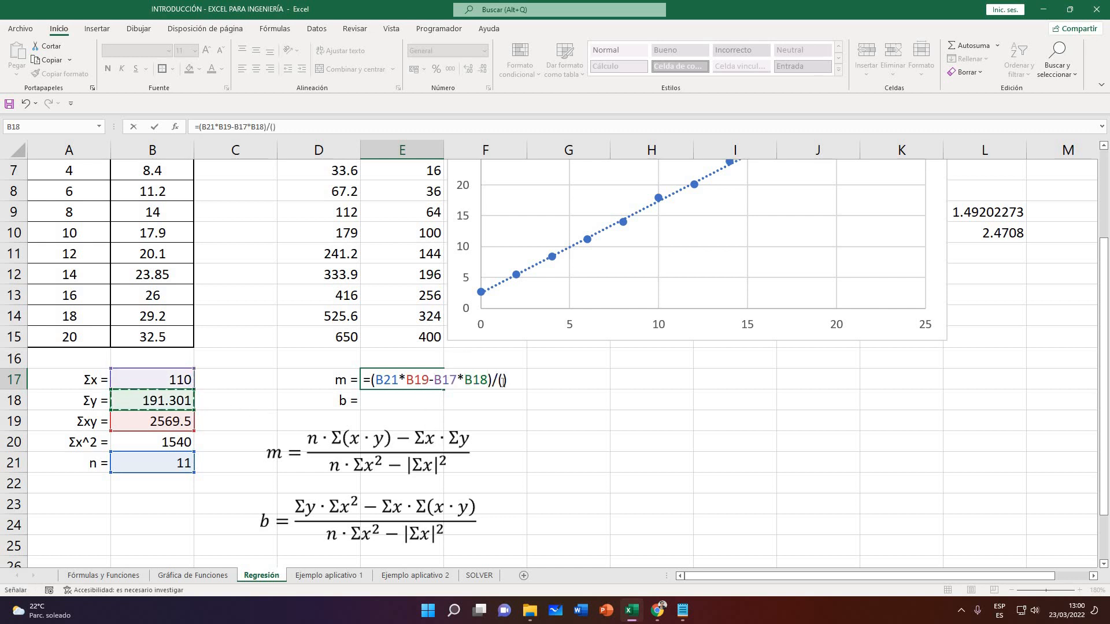
# Complete the slope formula in E17 with the denominator B21*B20-B17^2 and enter it
pyautogui.click(141, 462)
pyautogui.write('*')
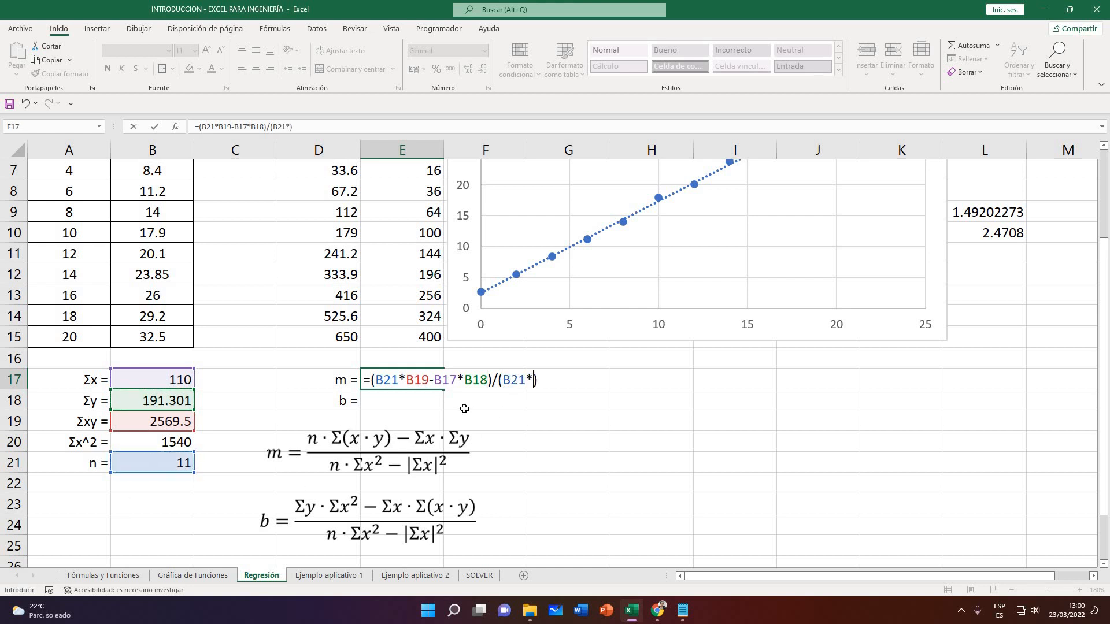
pyautogui.click(152, 441)
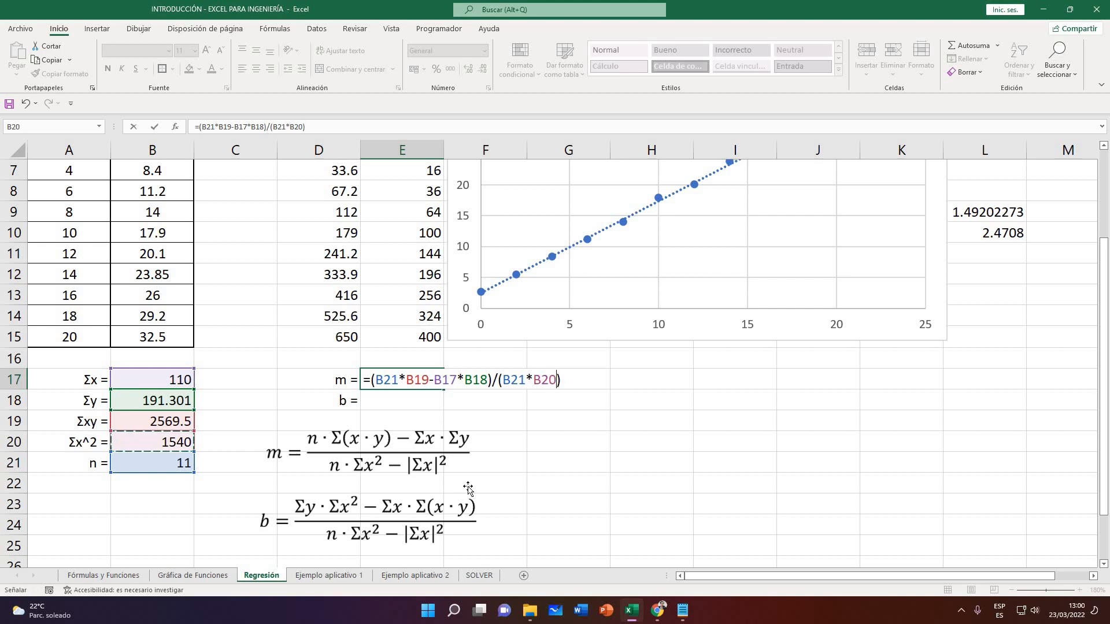
pyautogui.write('-')
pyautogui.click(158, 378)
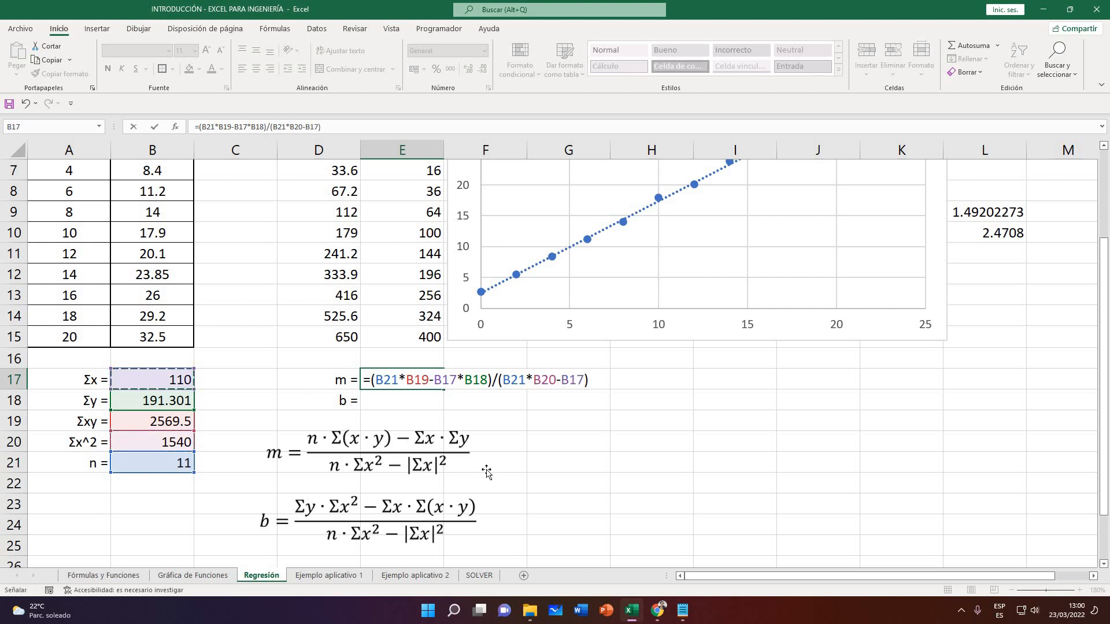
pyautogui.write('^2')
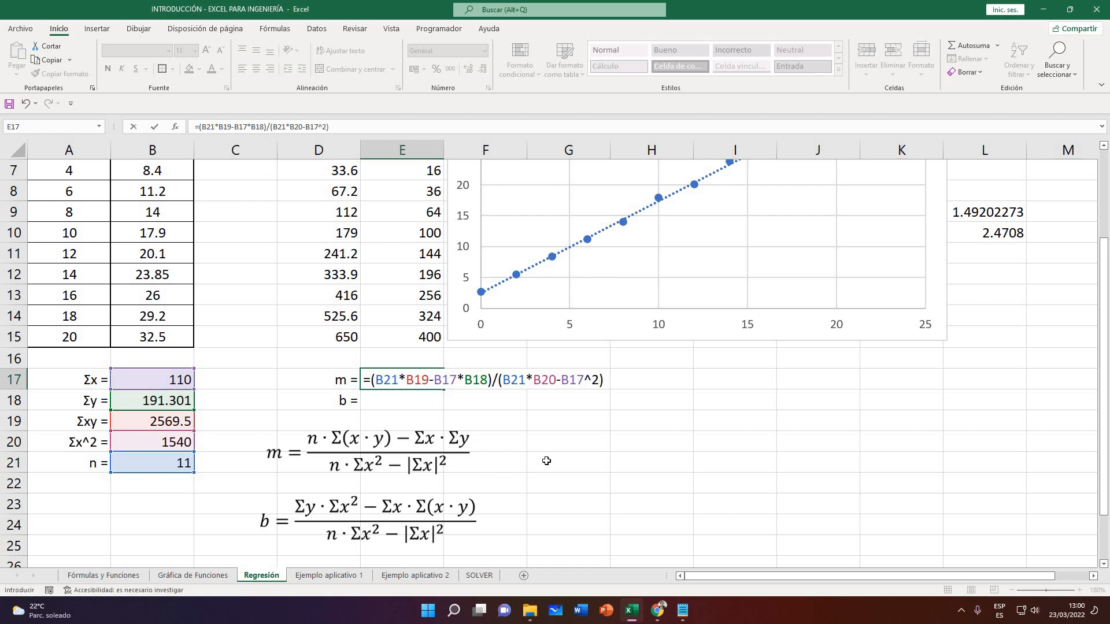
pyautogui.press('Return')
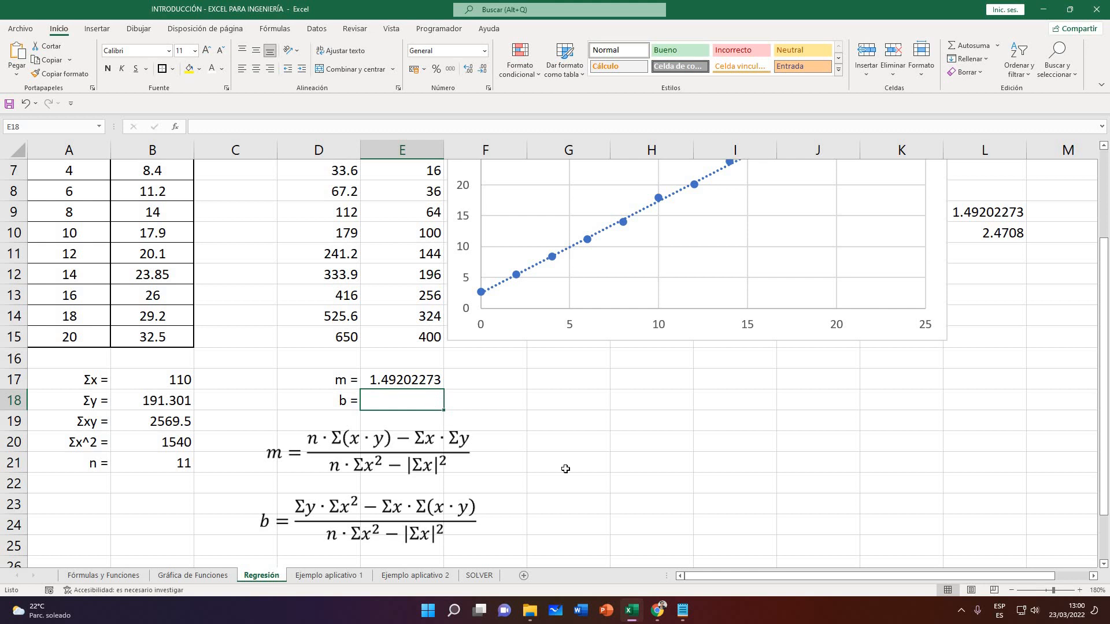
# Start the intercept formula in E18 as a quotient of two parentheses, with B18*B20-B17*B19 as the numerator
pyautogui.write('=')
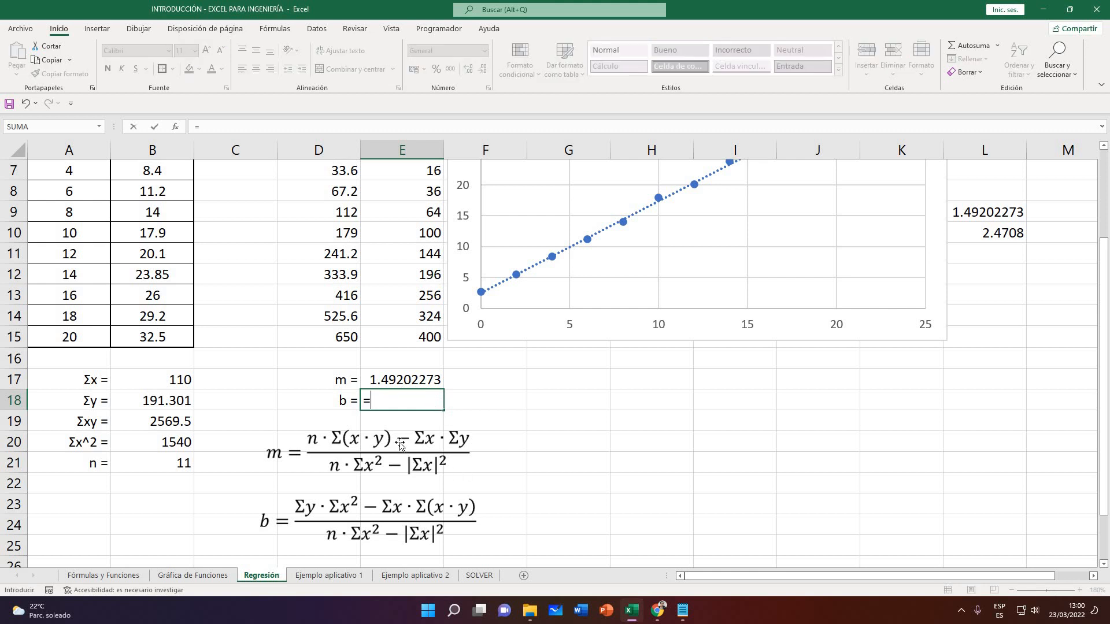
pyautogui.write('()/()')
pyautogui.click(175, 405)
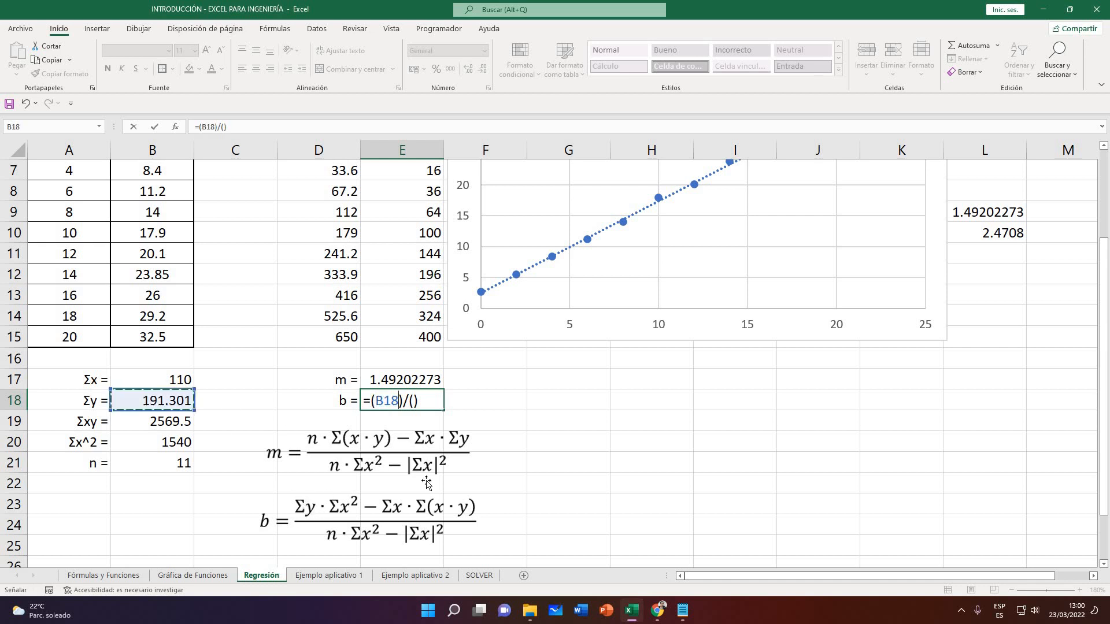
pyautogui.write('*')
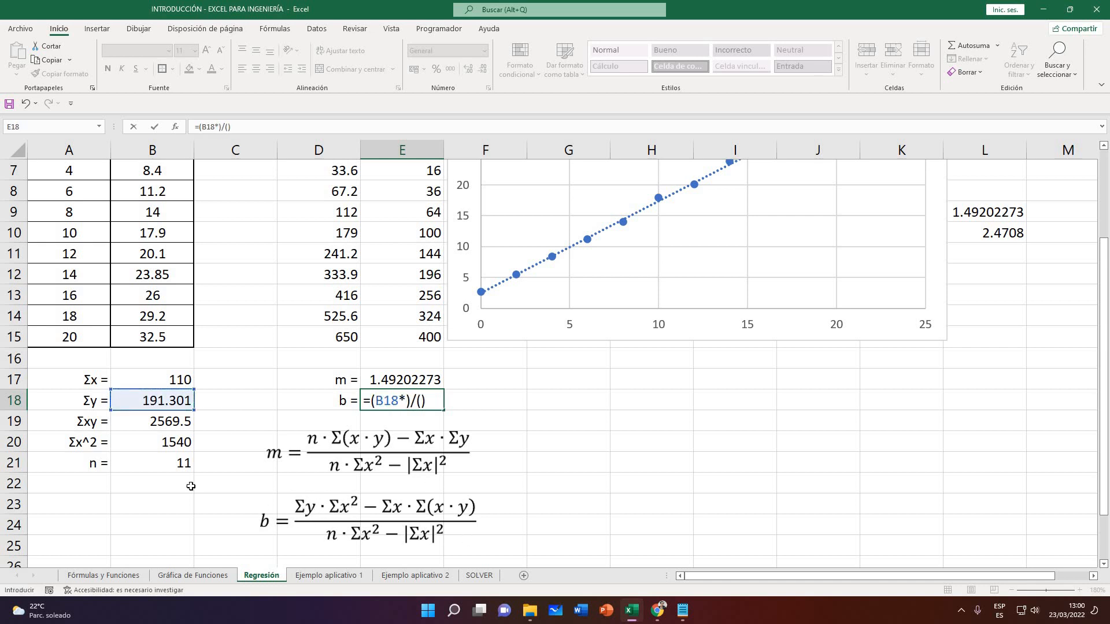
pyautogui.click(144, 442)
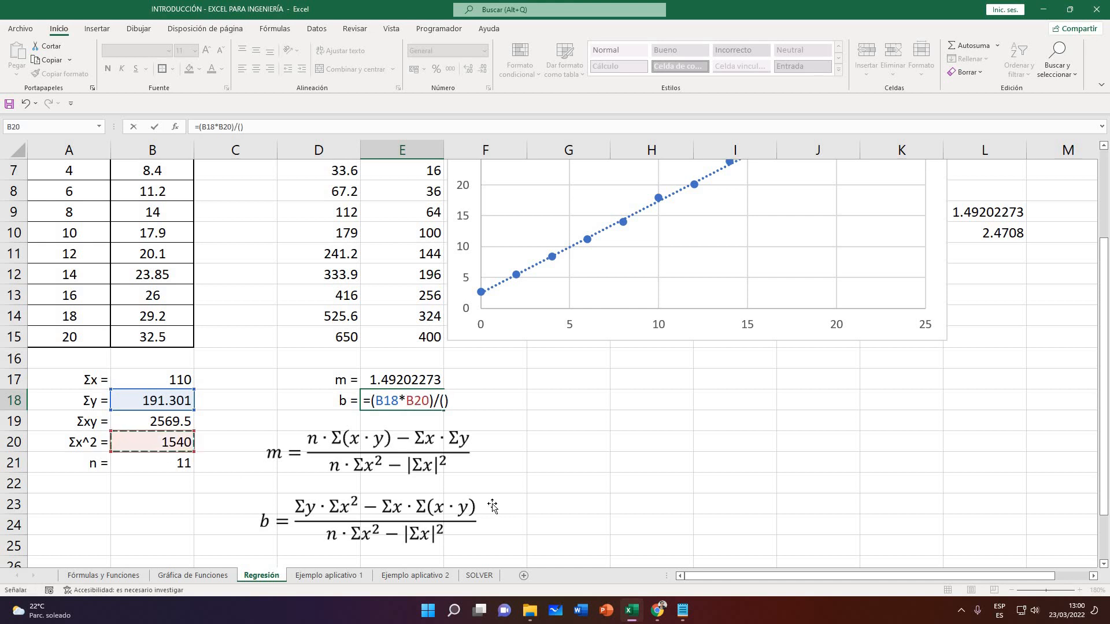
pyautogui.write('-')
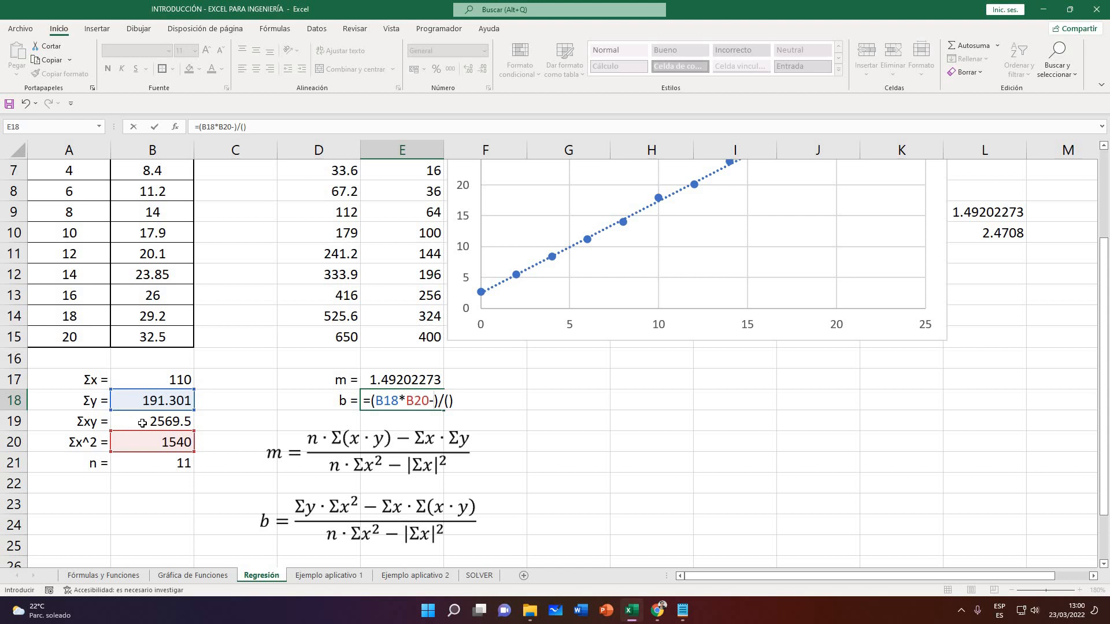
pyautogui.click(136, 384)
pyautogui.write('*')
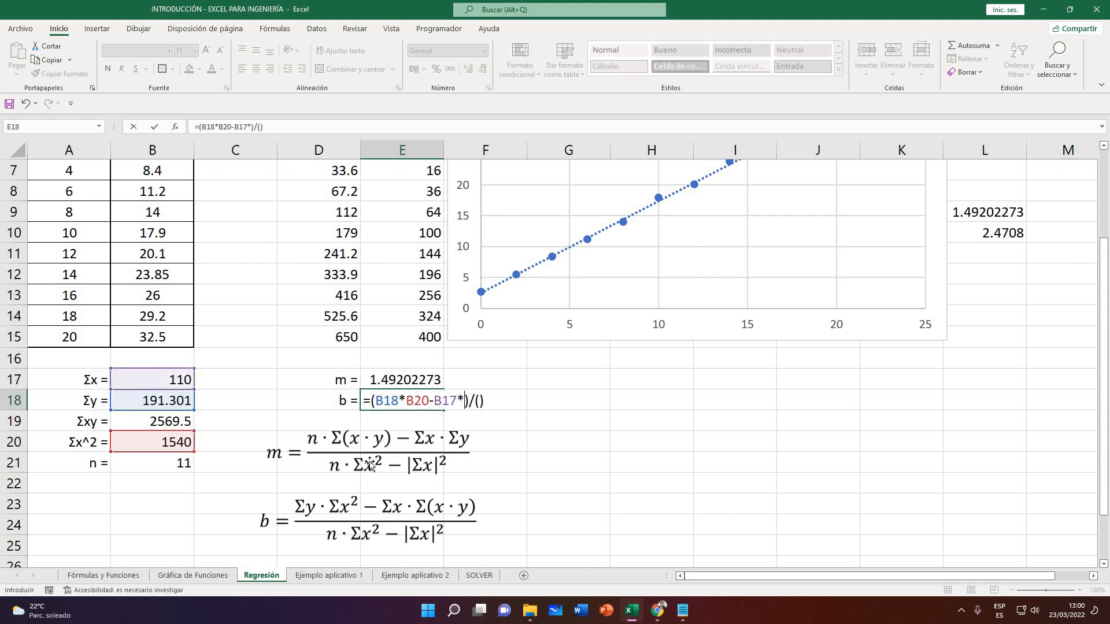
pyautogui.click(142, 422)
# Complete the intercept formula in E18 with the denominator B21*B20-B17^2 and enter it
pyautogui.click(503, 403)
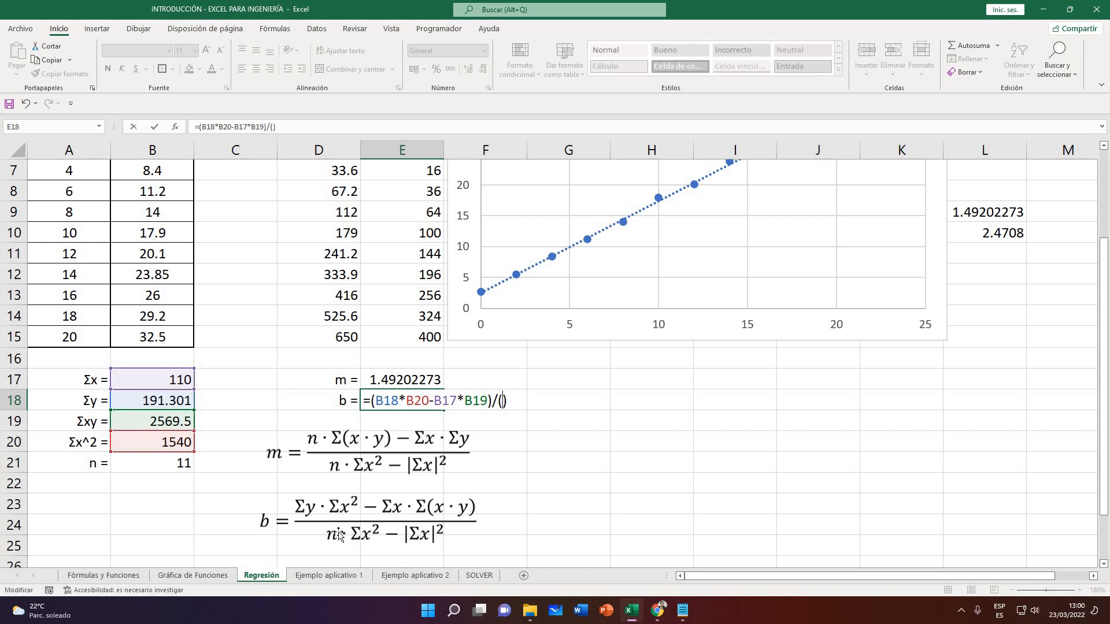
pyautogui.click(140, 466)
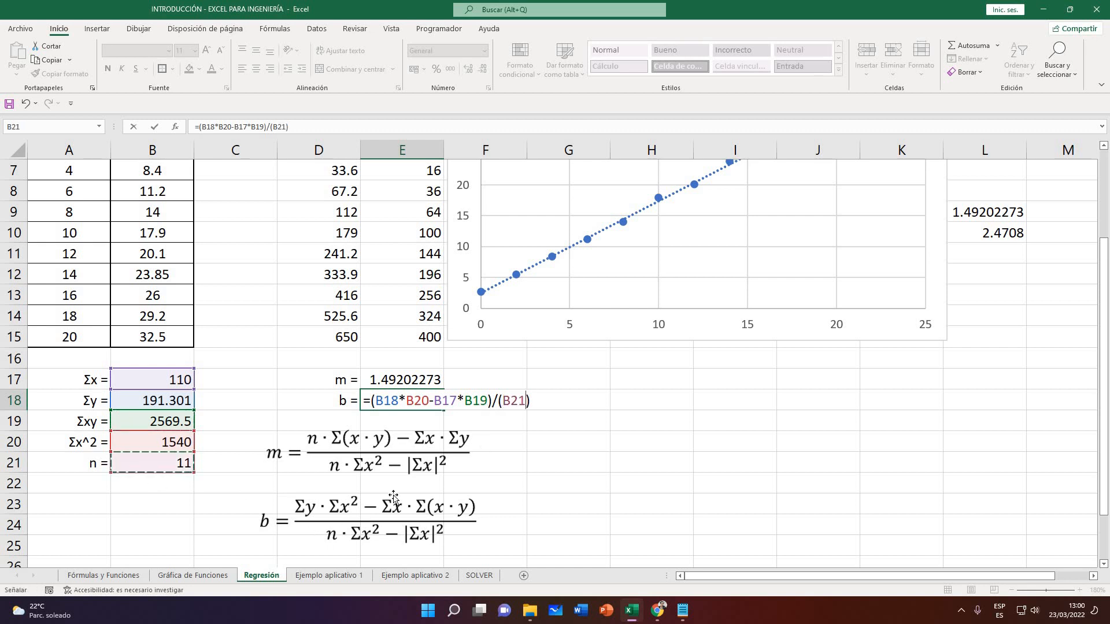
pyautogui.write('*')
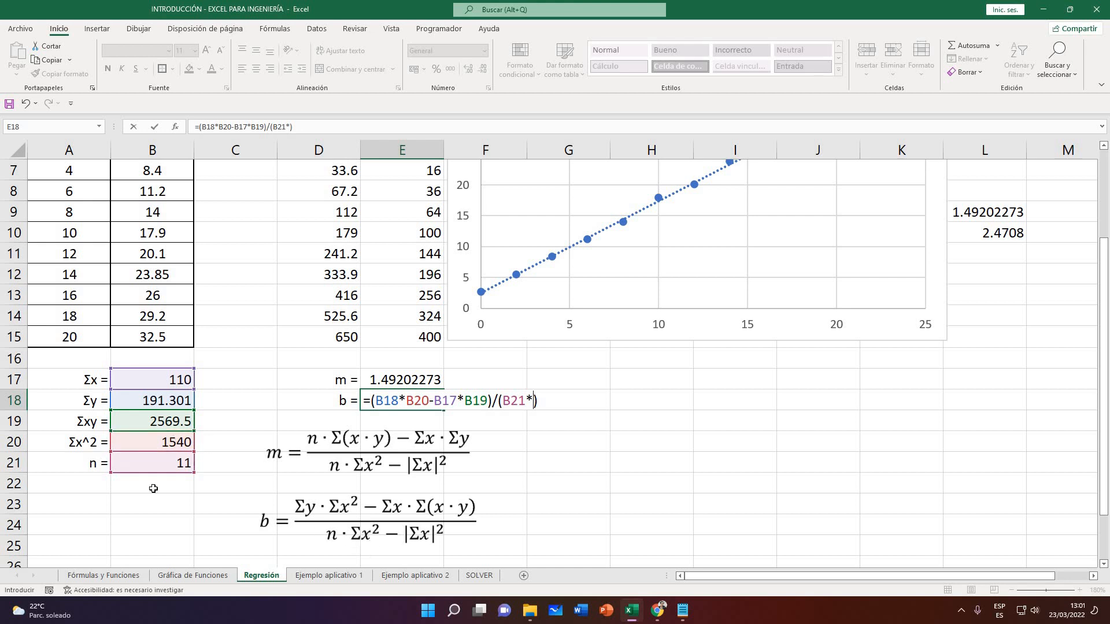
pyautogui.click(149, 443)
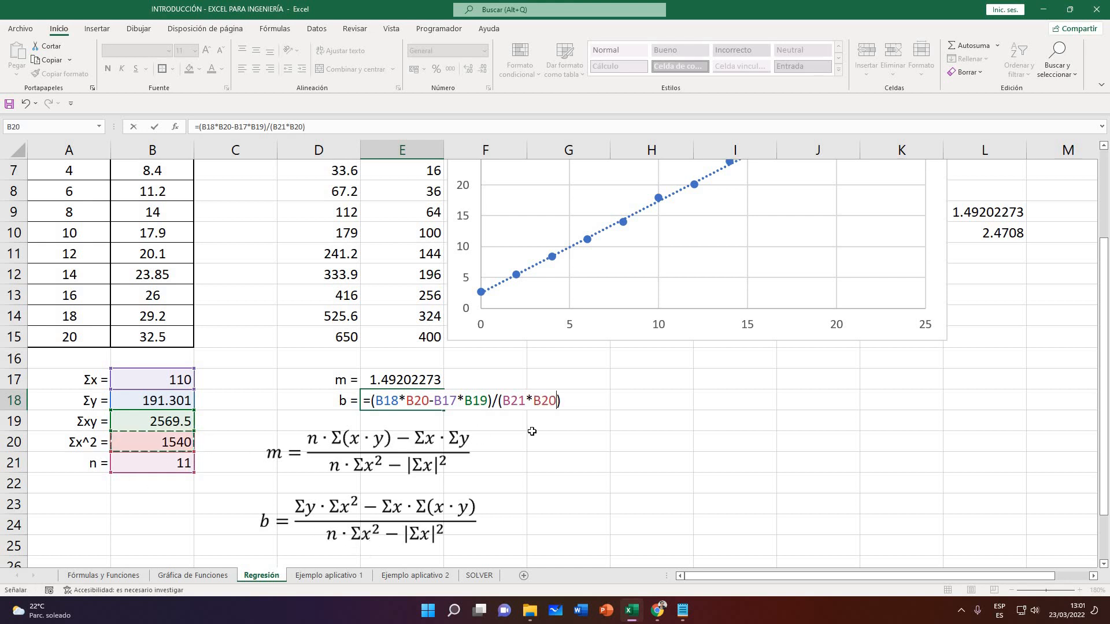
pyautogui.write('-')
pyautogui.click(128, 382)
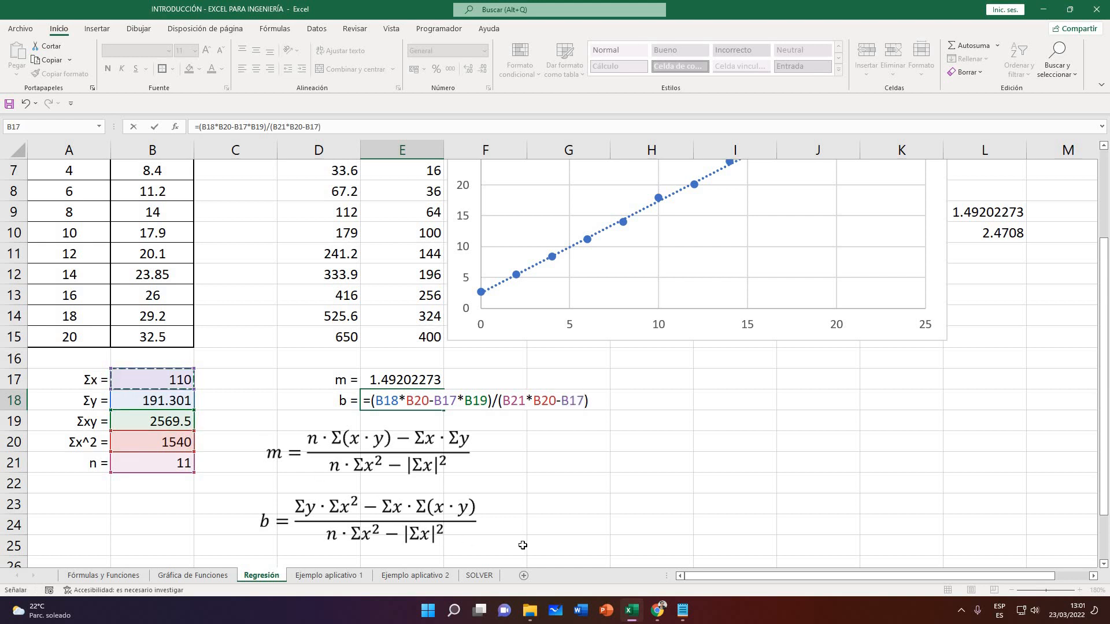
pyautogui.write('^2')
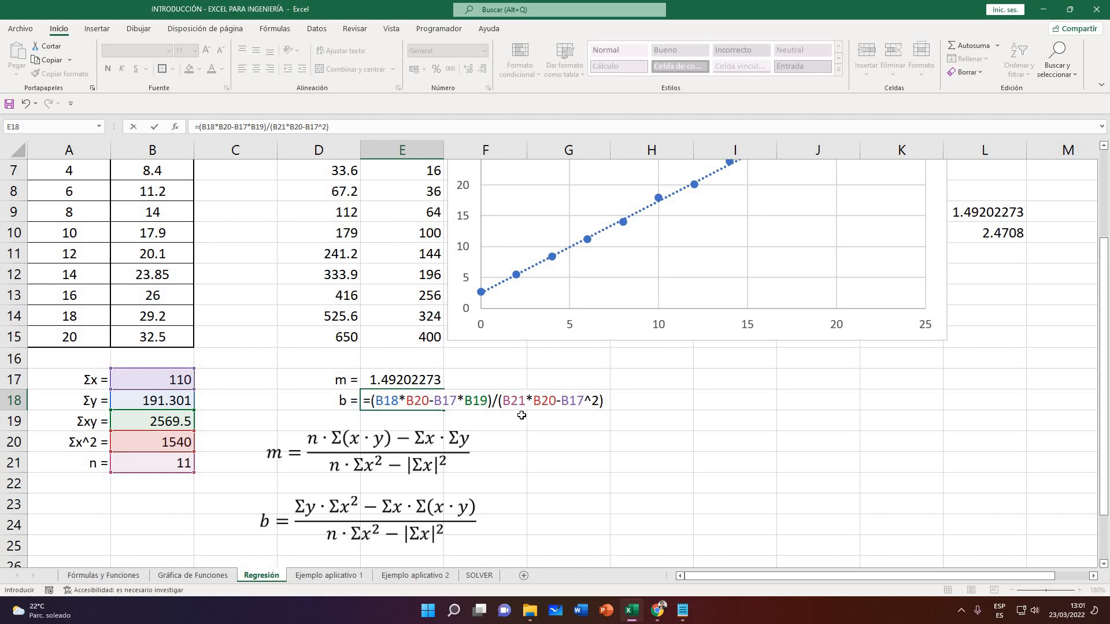
pyautogui.press('Return')
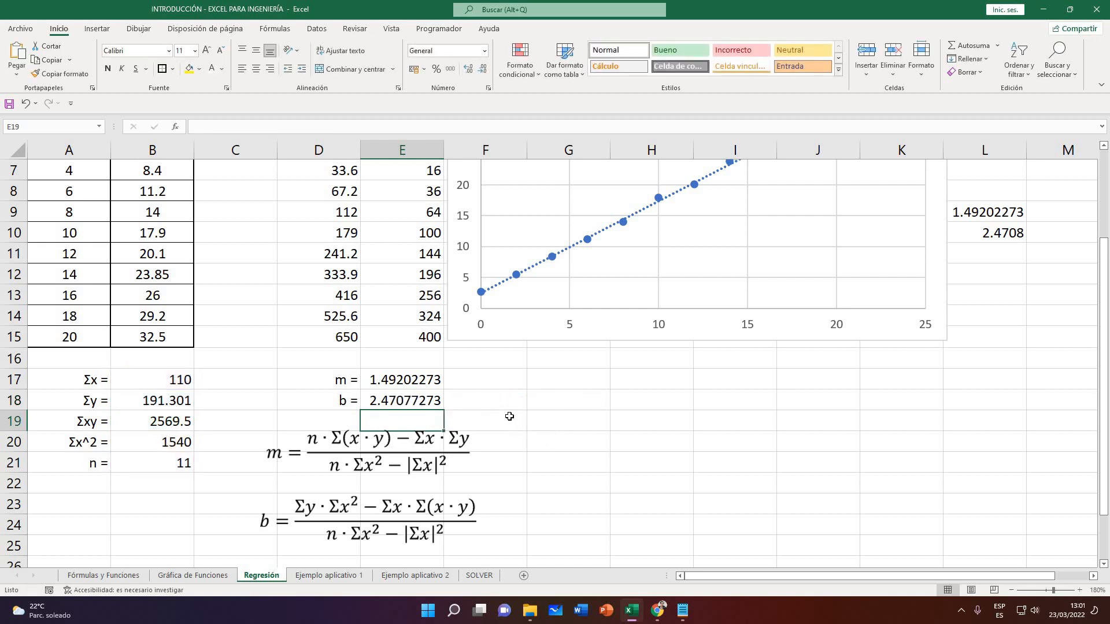
# Highlight the m and b results in D17:E18 with a yellow fill
pyautogui.moveTo(330, 382); pyautogui.dragTo(393, 400)
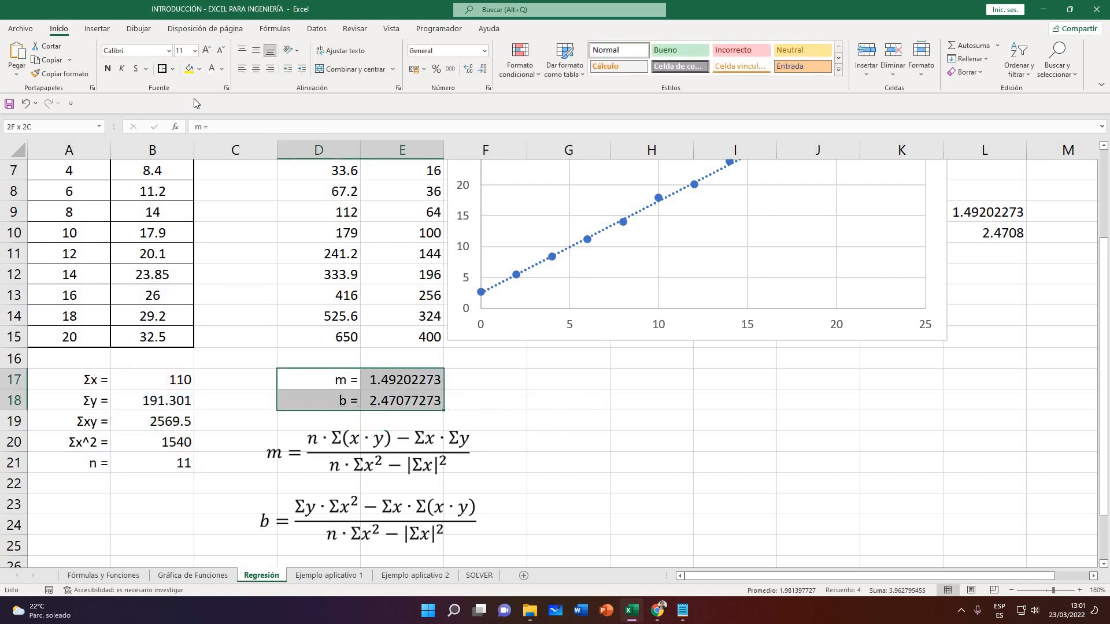
pyautogui.click(190, 69)
pyautogui.click(523, 441)
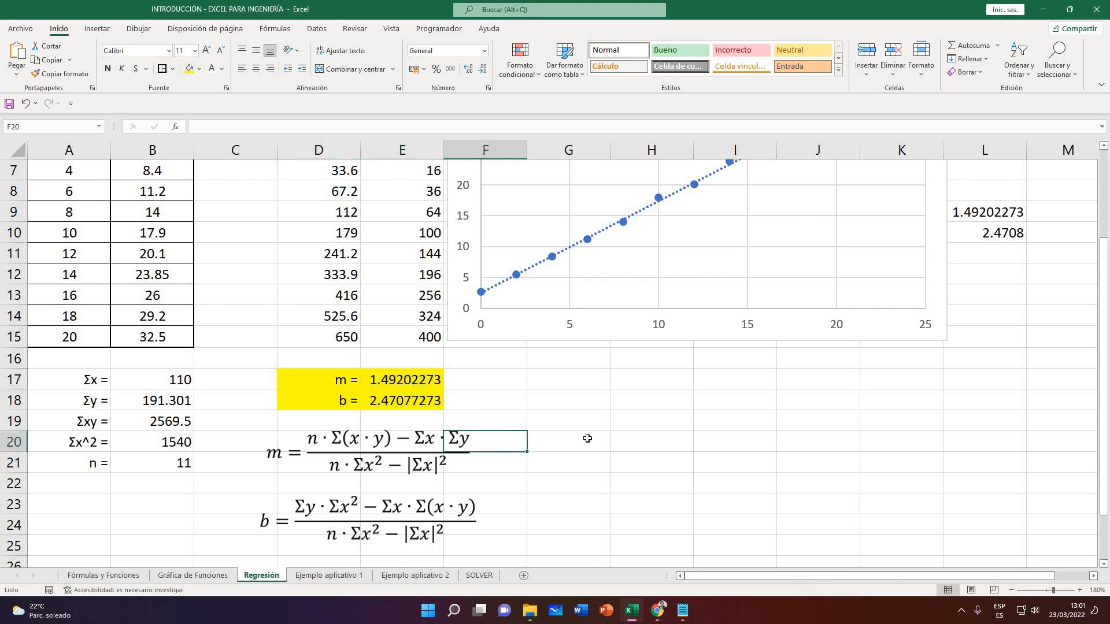
# Move the scatter chart slightly to the right so it clears the x^2 column
pyautogui.scroll(2, 577, 434)
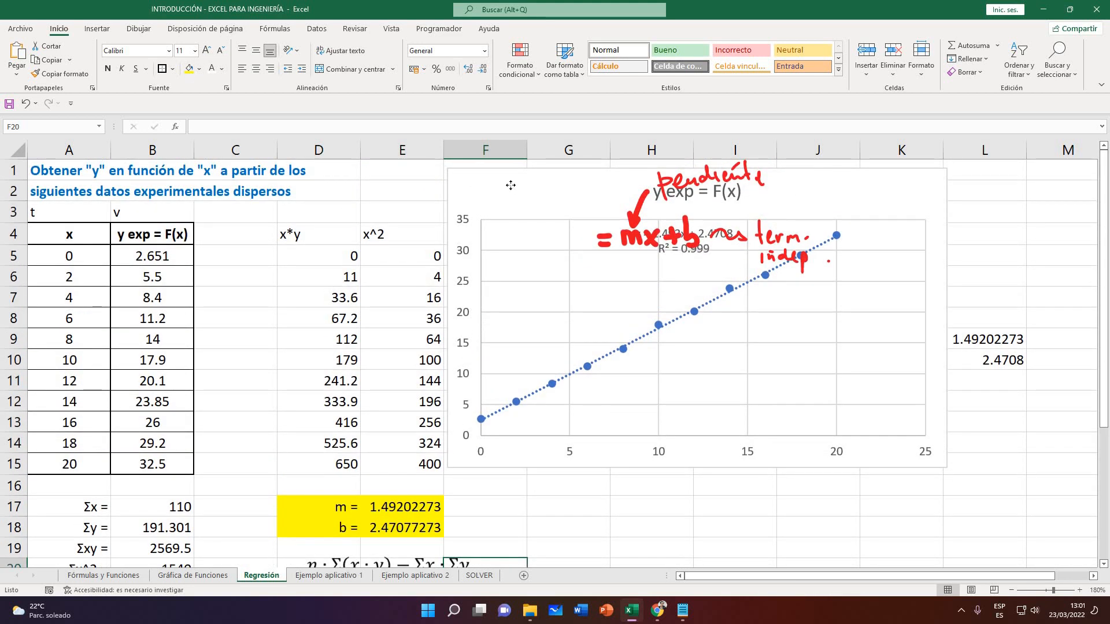
pyautogui.moveTo(480, 183); pyautogui.dragTo(511, 188)
pyautogui.click(470, 255)
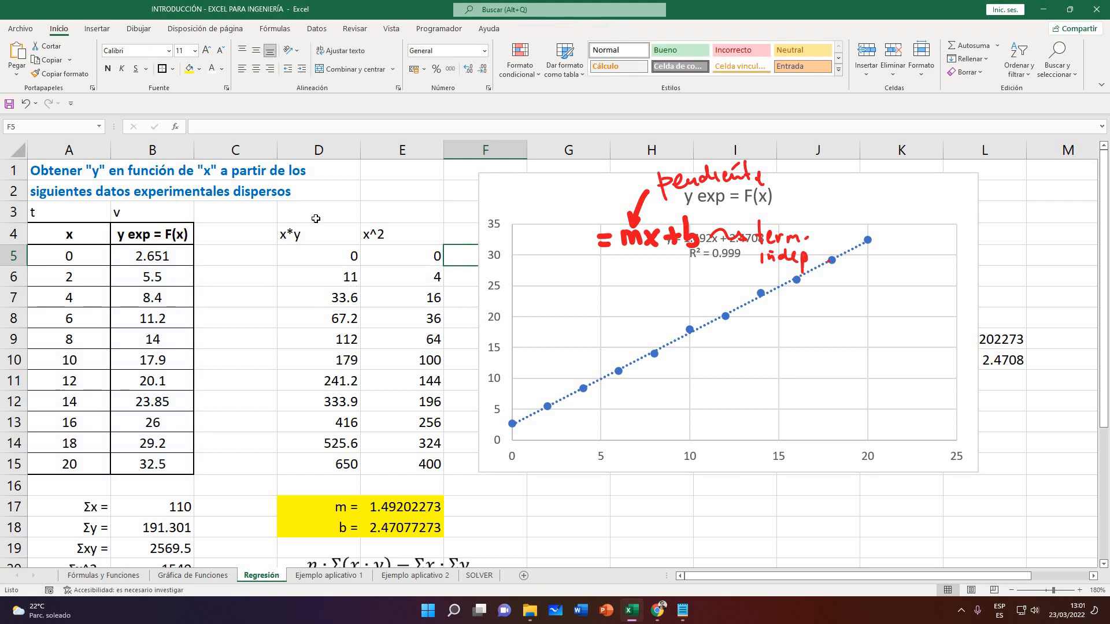
# Review the x*y and x^2 columns, the sums in A17:B21 and the m and b results in D17:E18
pyautogui.moveTo(319, 234); pyautogui.dragTo(405, 464)
pyautogui.scroll(-2, 160, 453)
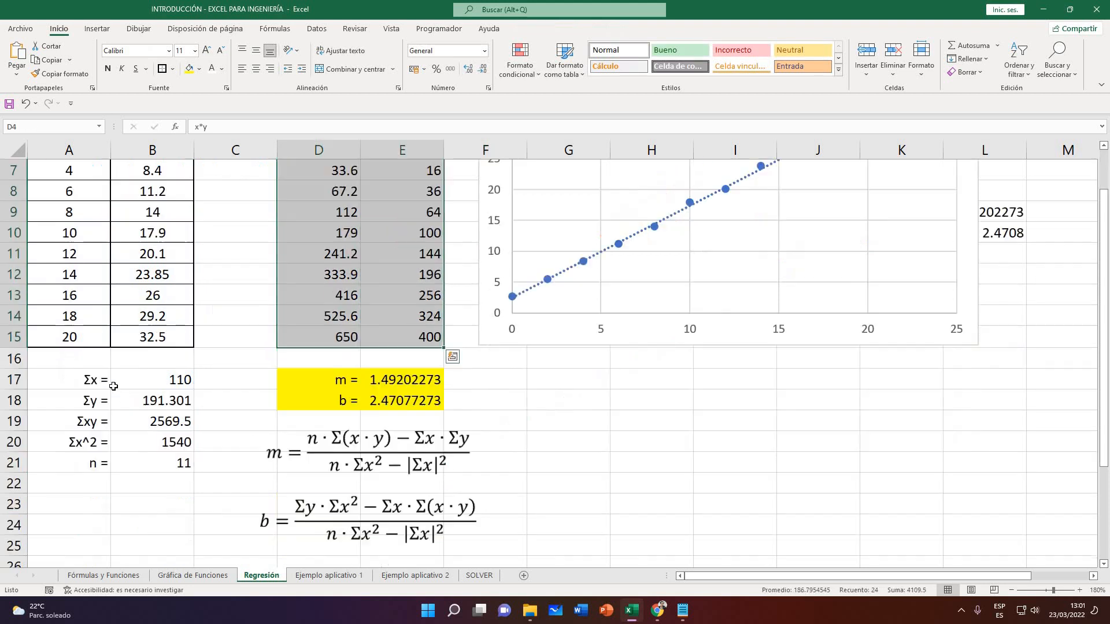
pyautogui.moveTo(81, 380); pyautogui.dragTo(168, 464)
pyautogui.moveTo(333, 380); pyautogui.dragTo(390, 406)
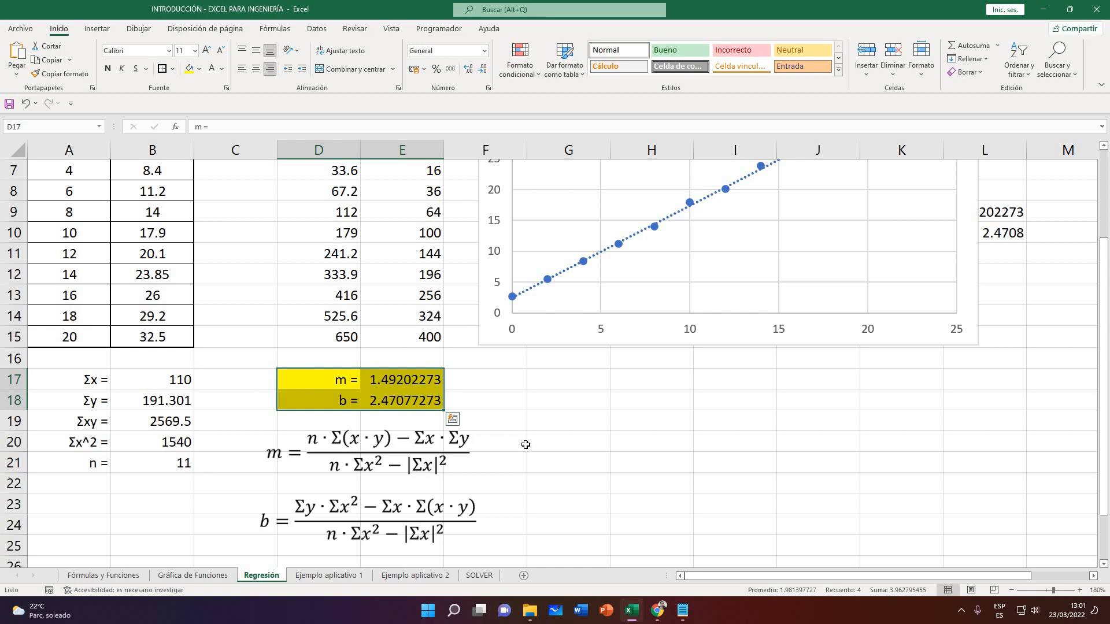
pyautogui.scroll(1, 525, 445)
pyautogui.scroll(1, 556, 492)
pyautogui.click(556, 491)
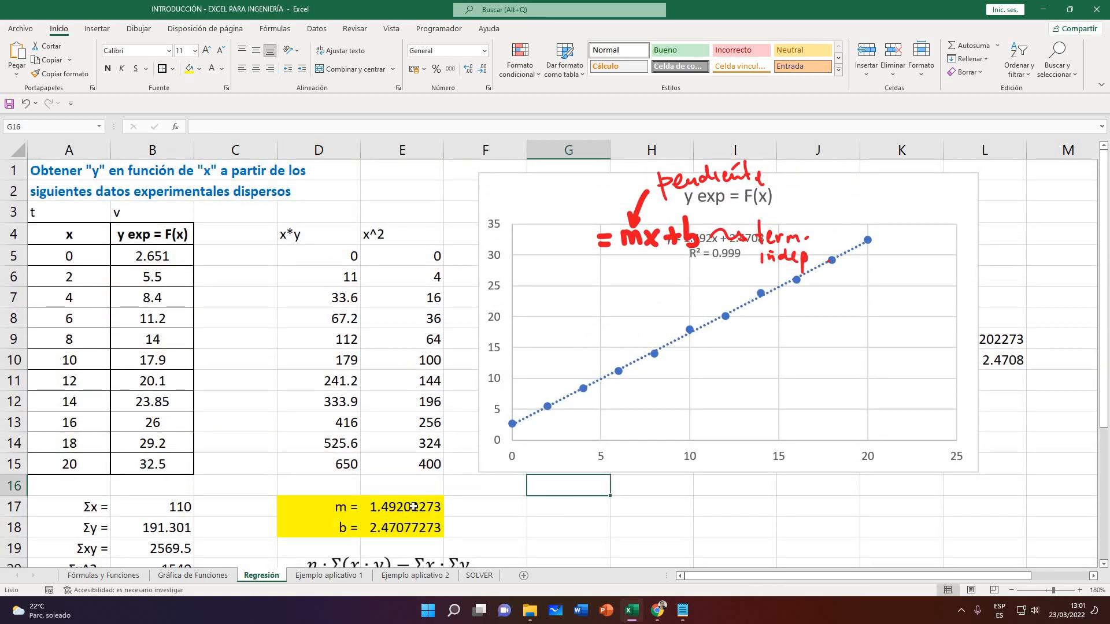
# Examine the x*y formulas down D5:D15 and the x^2 values in E5:E15
pyautogui.scroll(-1, 428, 443)
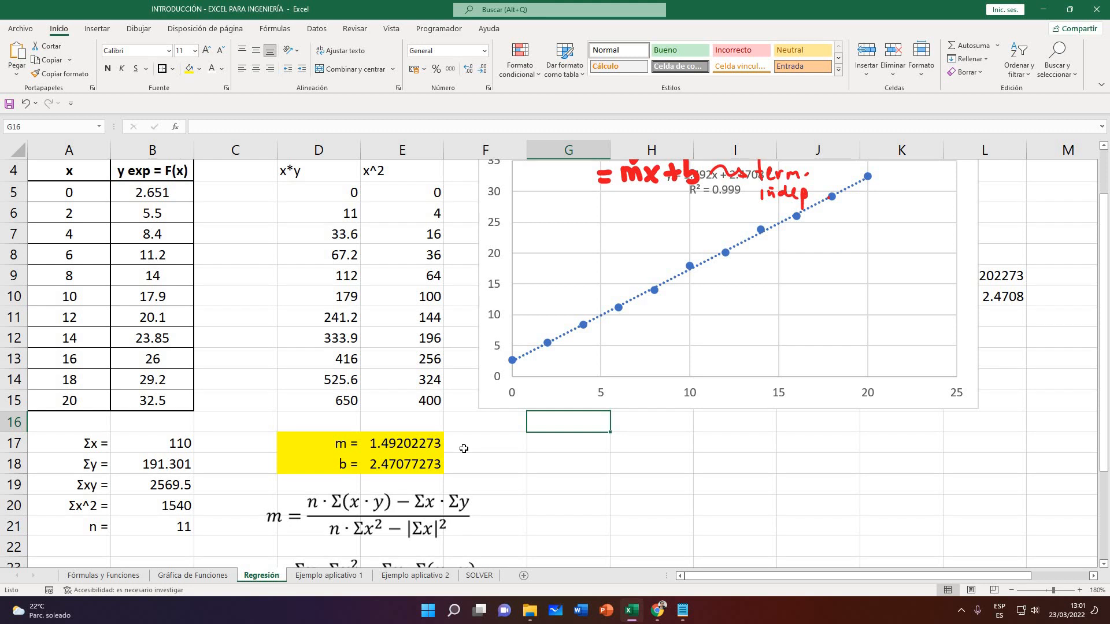
pyautogui.click(304, 191)
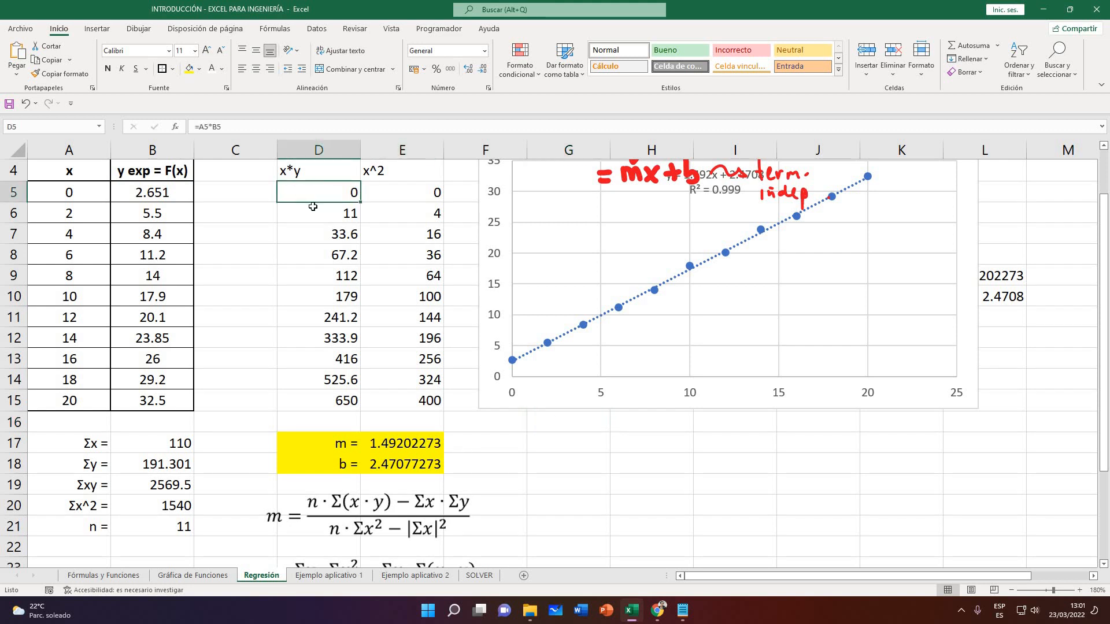
pyautogui.press('Down')
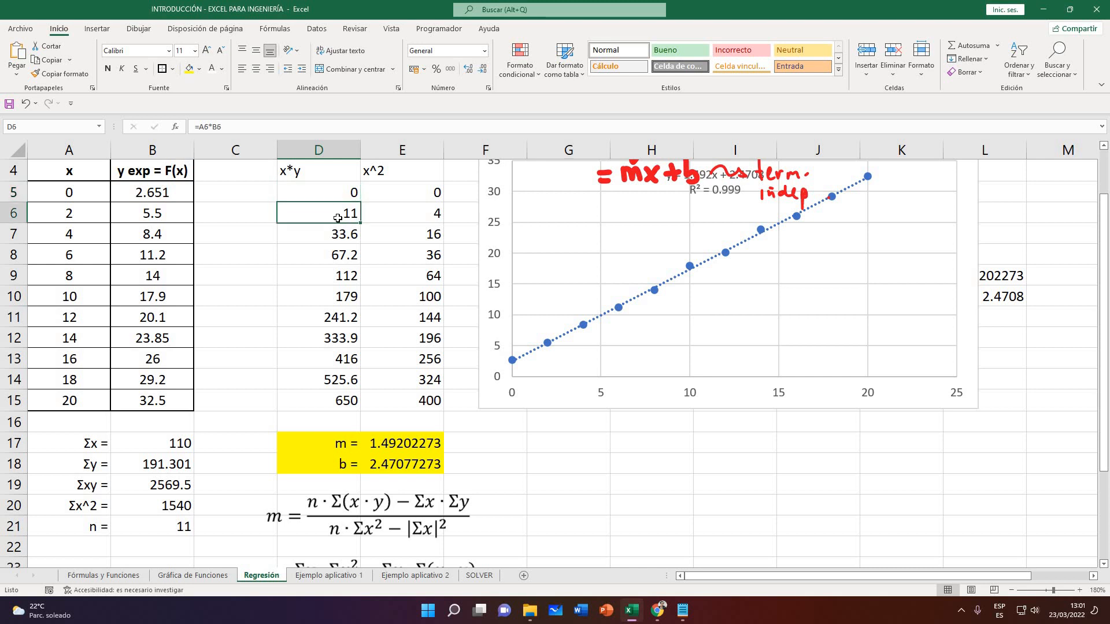
pyautogui.press('Down')
pyautogui.press('Down')
pyautogui.press('Down')
pyautogui.press('Down')
pyautogui.press('Down')
pyautogui.press('Down')
pyautogui.press('Down')
pyautogui.press('Down')
pyautogui.press('Down')
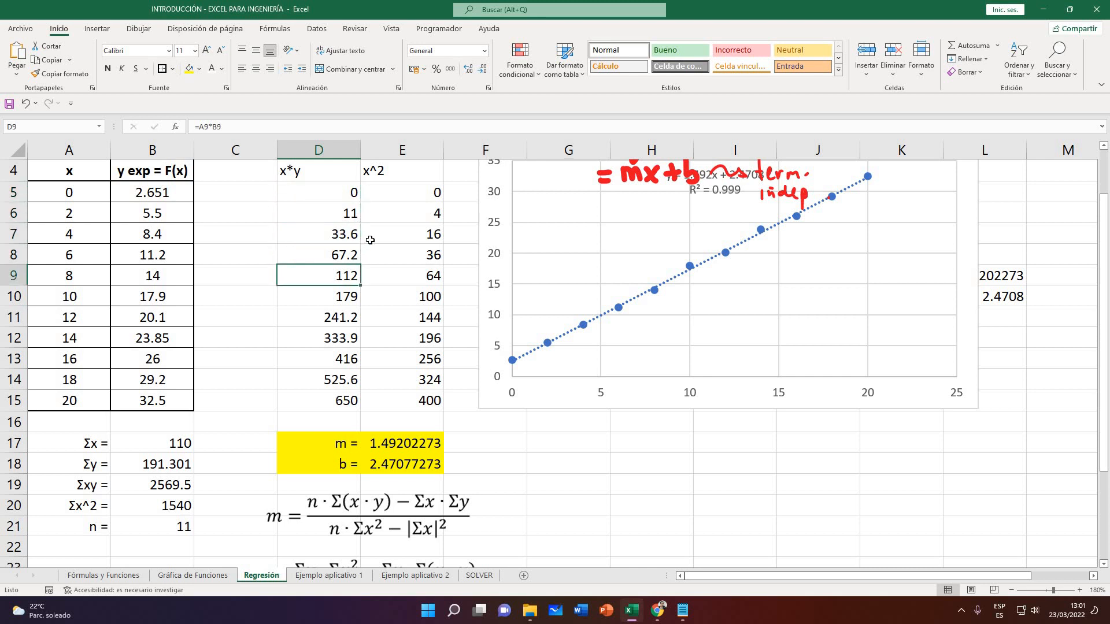
pyautogui.moveTo(318, 192); pyautogui.dragTo(323, 401)
pyautogui.moveTo(405, 192); pyautogui.dragTo(405, 401)
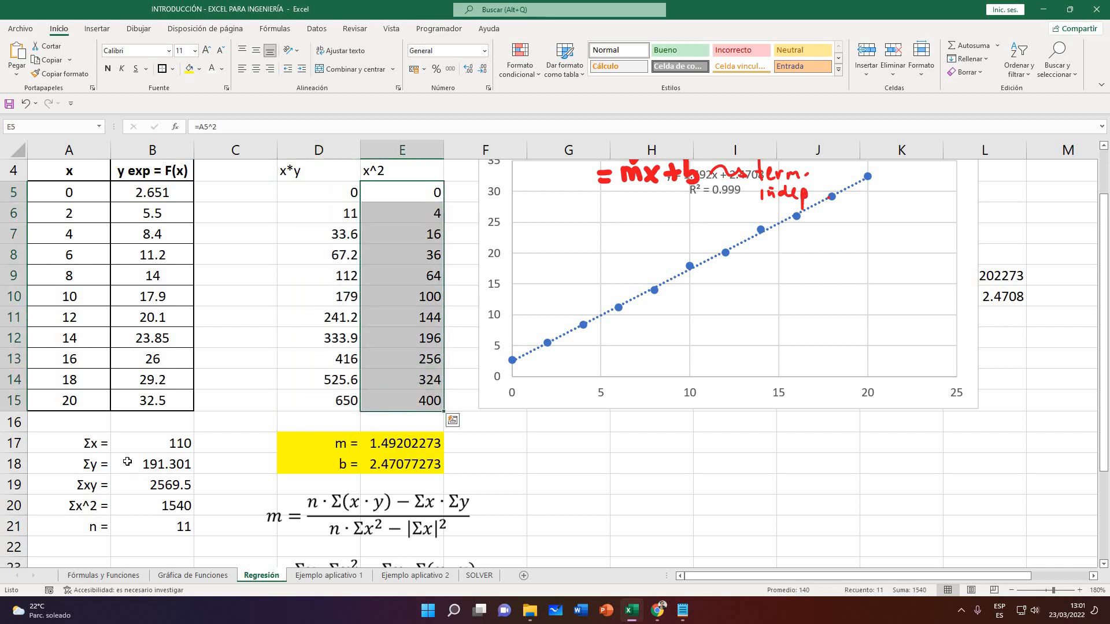
# Check the Σx, Σy and Σxy sums in B17:B19 against the y data and the x*y column
pyautogui.click(135, 444)
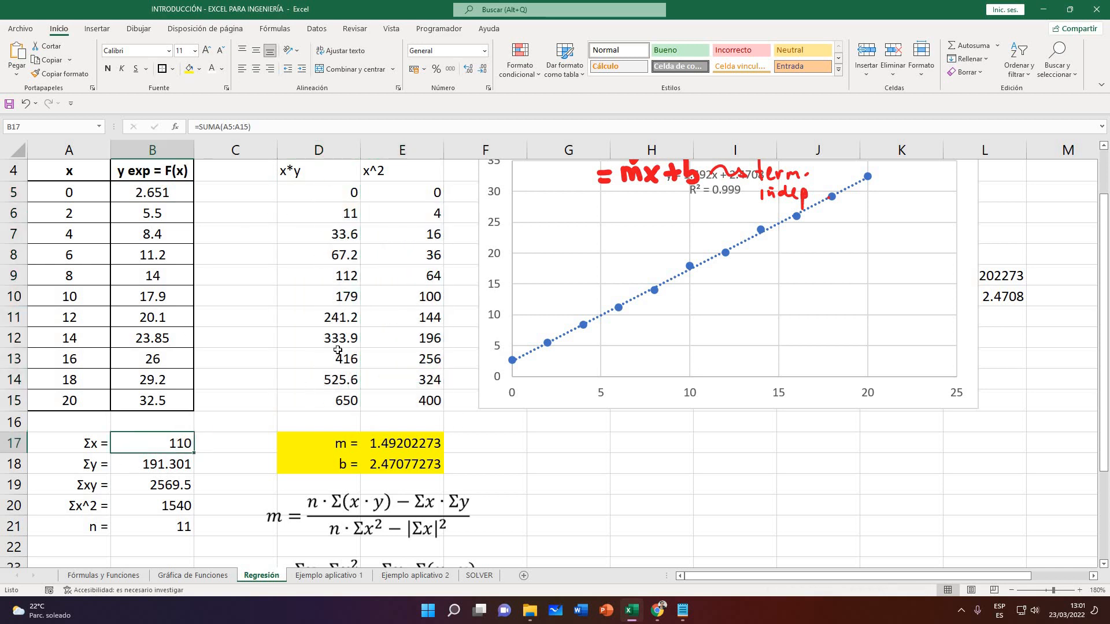
pyautogui.press('Down')
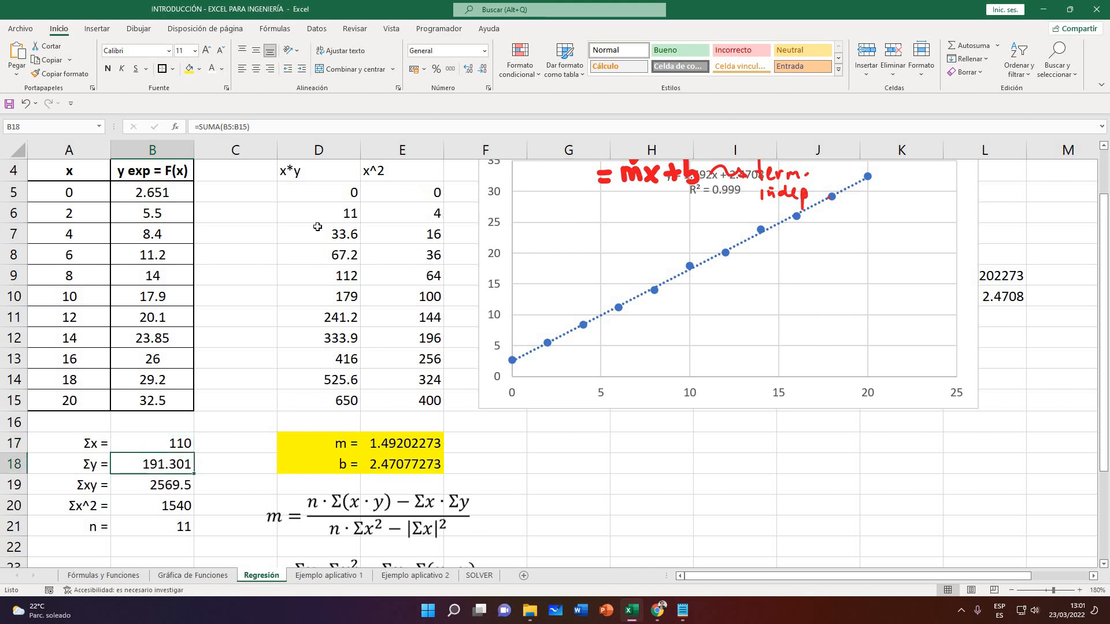
pyautogui.moveTo(151, 194); pyautogui.dragTo(165, 405)
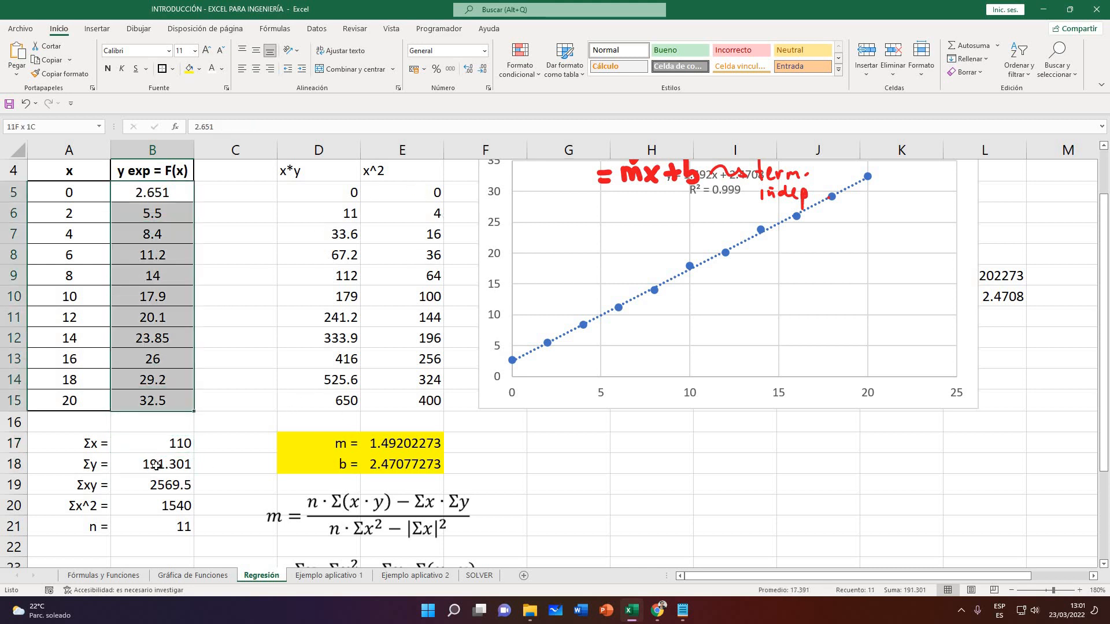
pyautogui.click(135, 485)
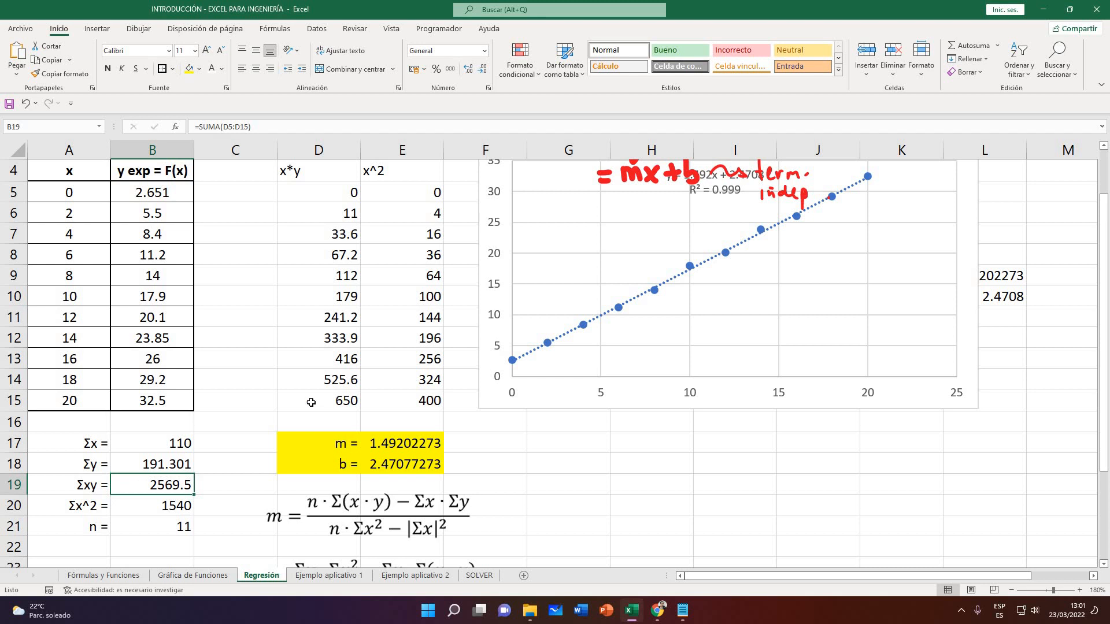
pyautogui.click(324, 193)
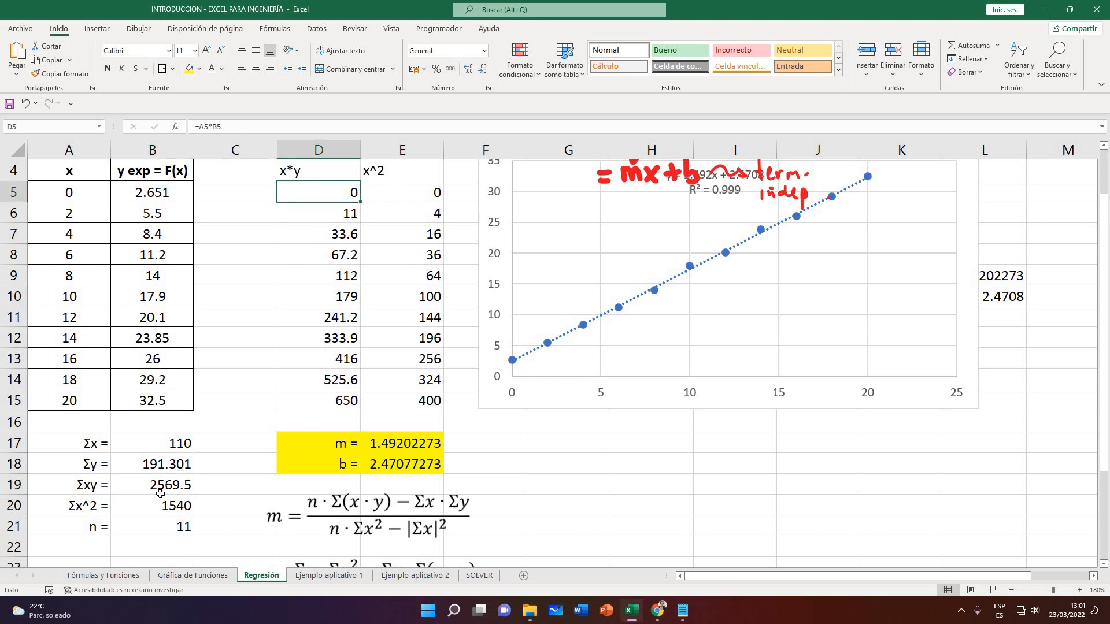
pyautogui.click(161, 491)
pyautogui.click(340, 211)
pyautogui.moveTo(317, 214); pyautogui.dragTo(316, 337)
pyautogui.moveTo(317, 194); pyautogui.dragTo(313, 398)
# Check Σx^2 and n in B20:B21 against the x^2 column and look over the picture of the m and b formulas
pyautogui.click(175, 507)
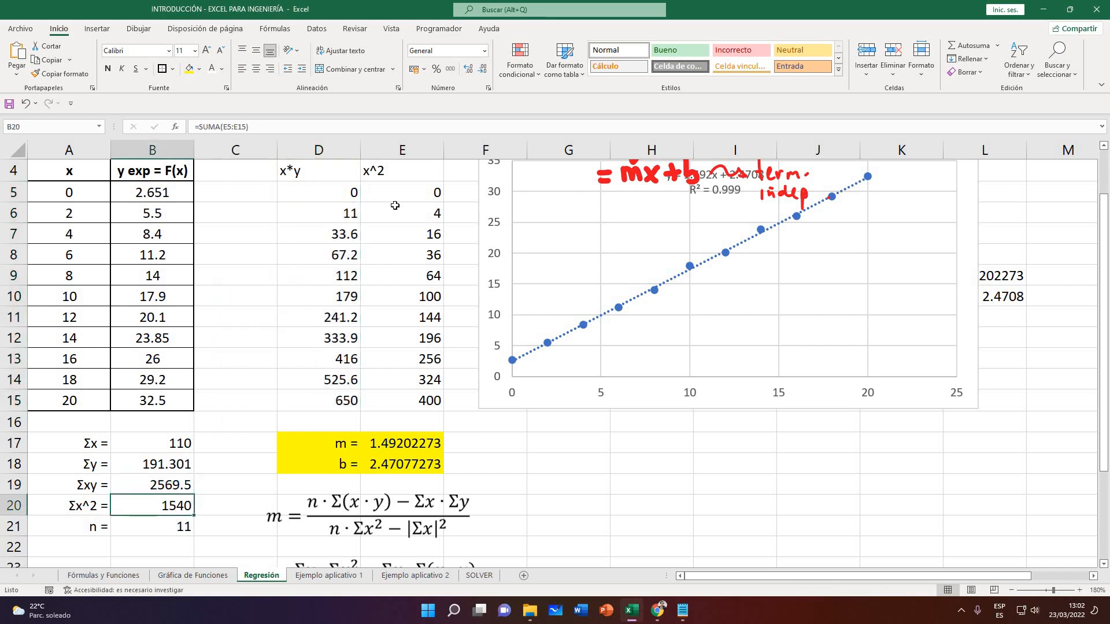
pyautogui.moveTo(405, 192); pyautogui.dragTo(405, 401)
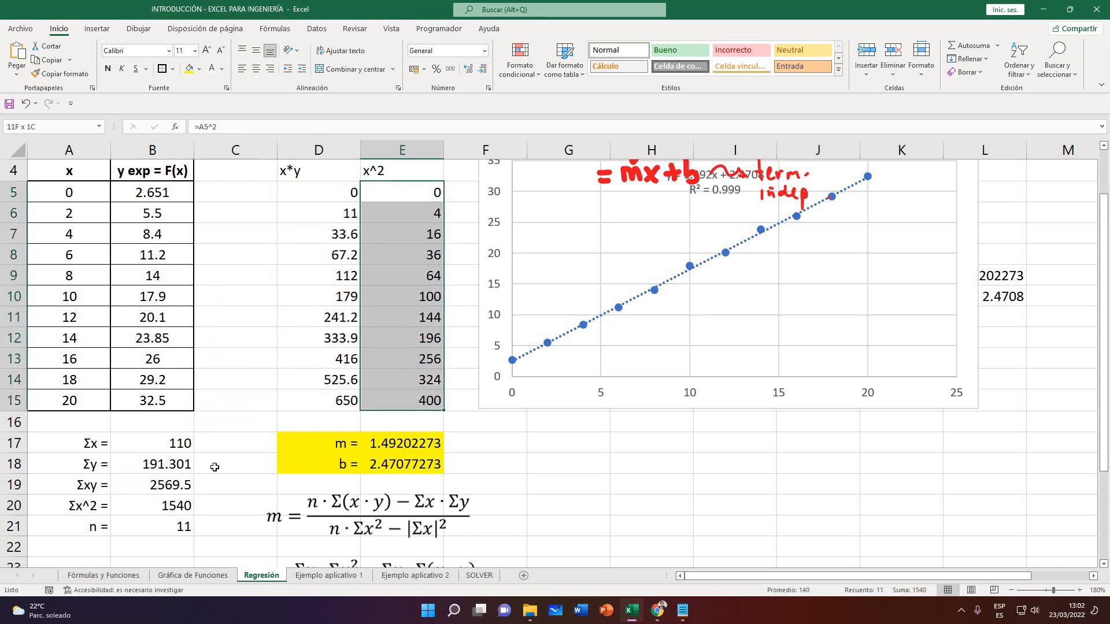
pyautogui.click(174, 525)
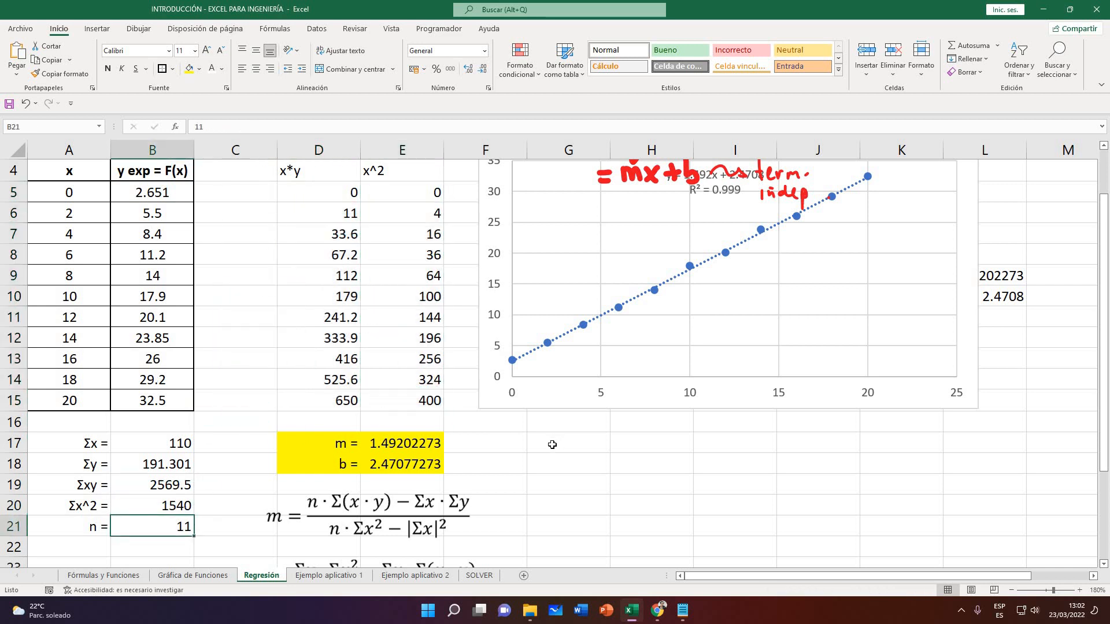
pyautogui.scroll(-1, 329, 465)
pyautogui.click(381, 521)
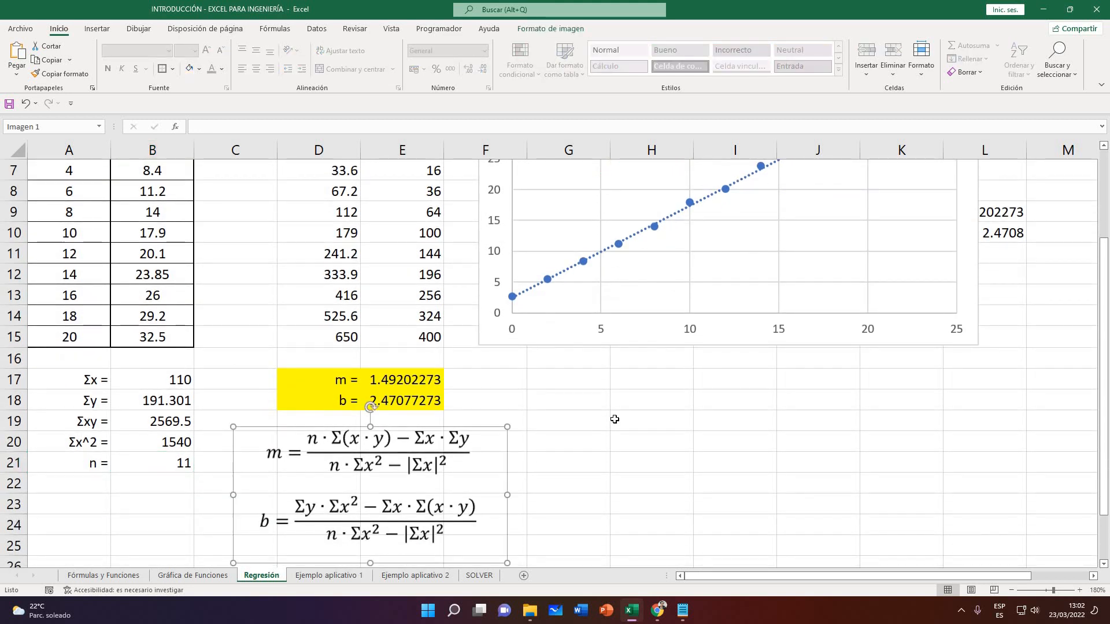
pyautogui.click(573, 441)
# Move the scatter chart below the handwritten mx+b note and compare its trendline equation with m and b in D17:E18
pyautogui.scroll(2, 542, 364)
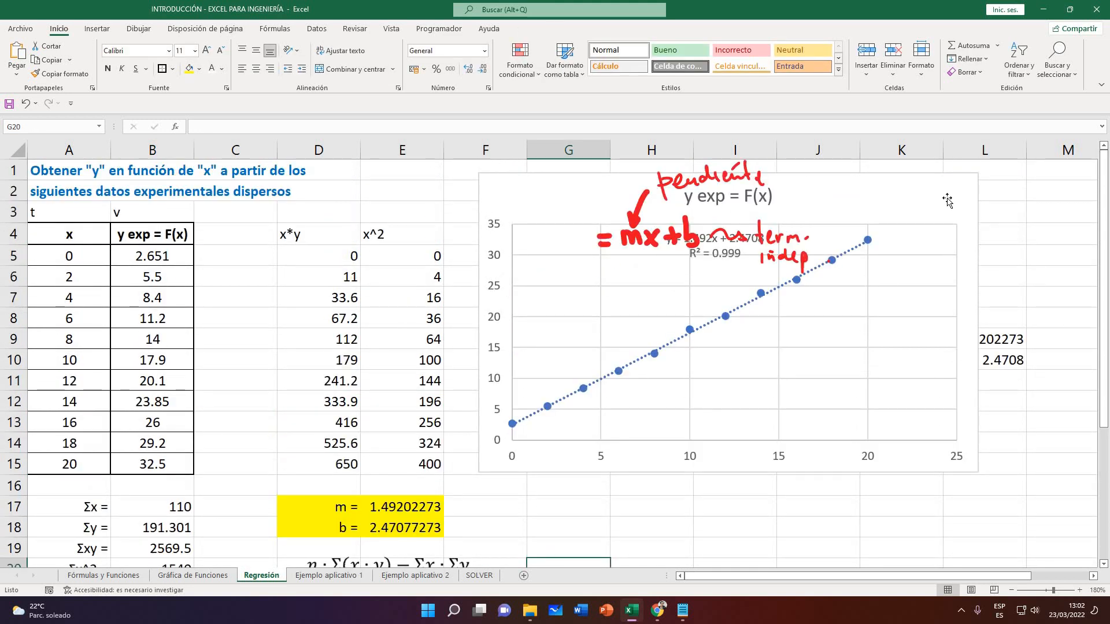
pyautogui.moveTo(850, 180); pyautogui.dragTo(875, 283)
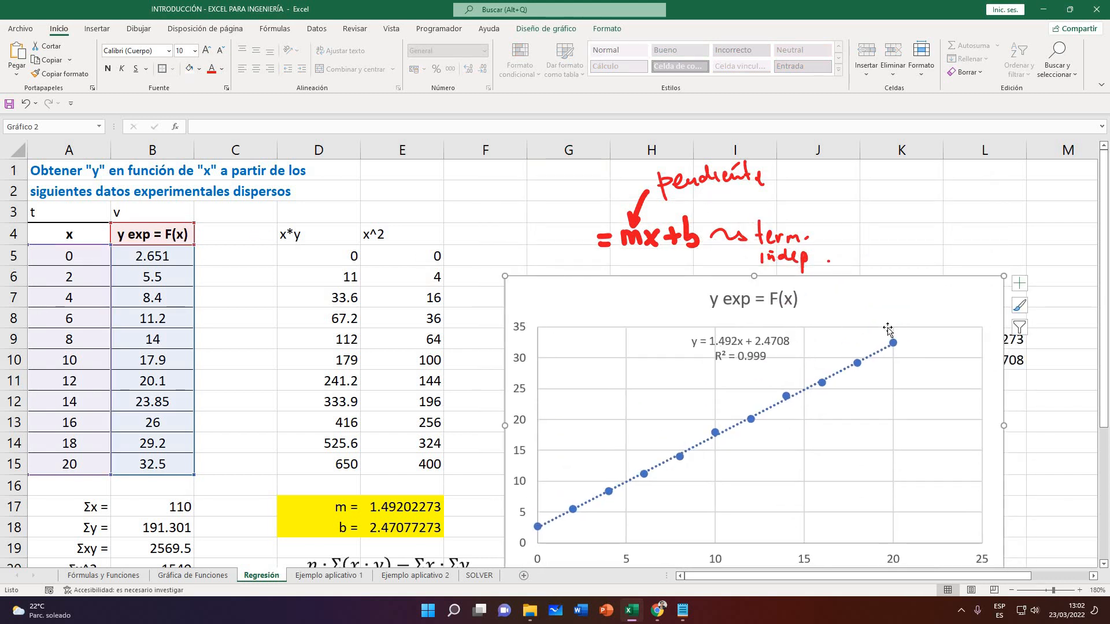
pyautogui.scroll(-1, 882, 251)
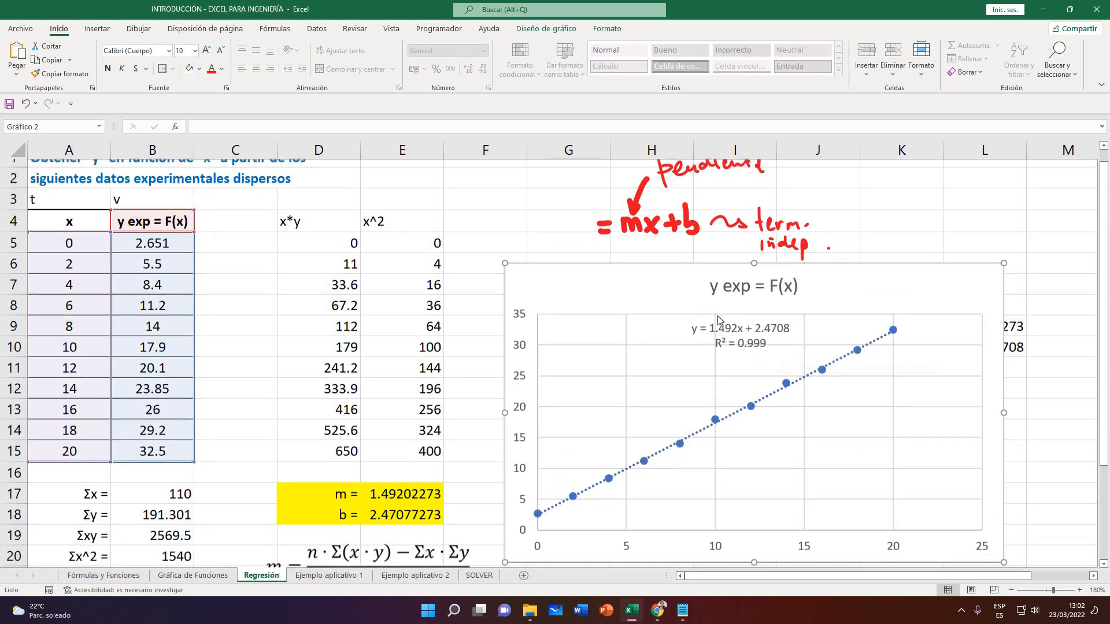
pyautogui.moveTo(354, 450); pyautogui.dragTo(405, 464)
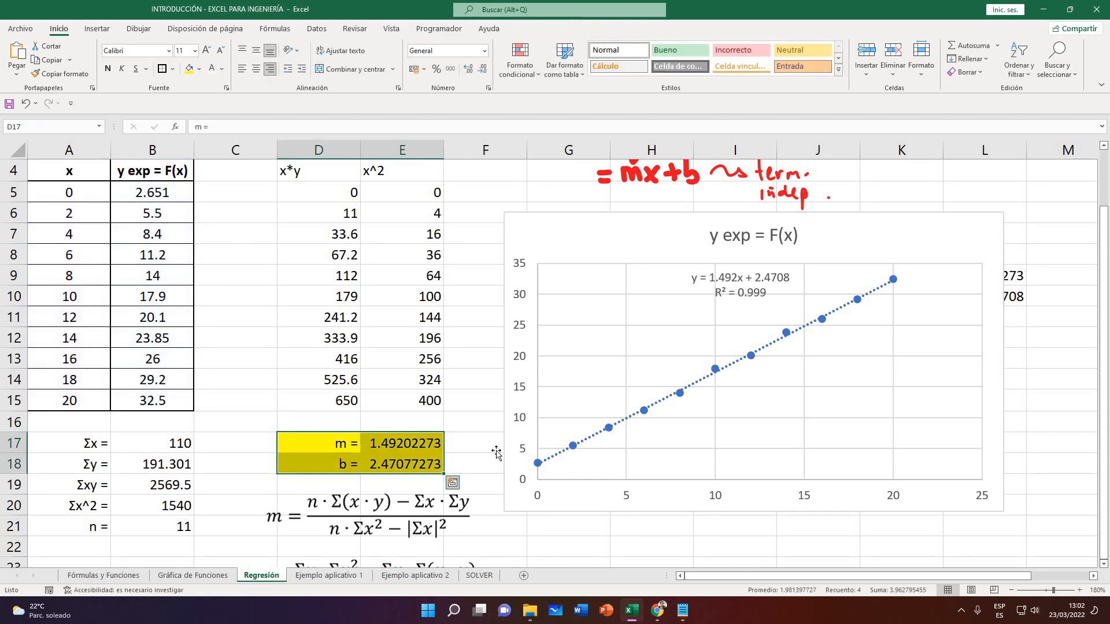
pyautogui.scroll(-1, 495, 454)
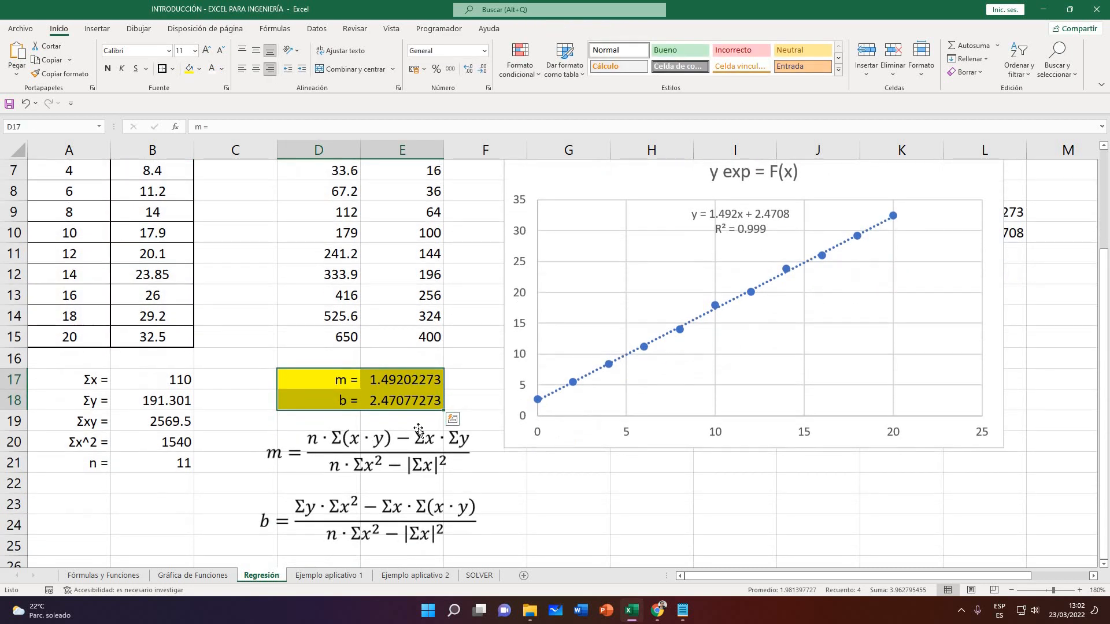
# Move the scatter chart back up to the first rows beside the x^2 column and deselect it
pyautogui.click(930, 182)
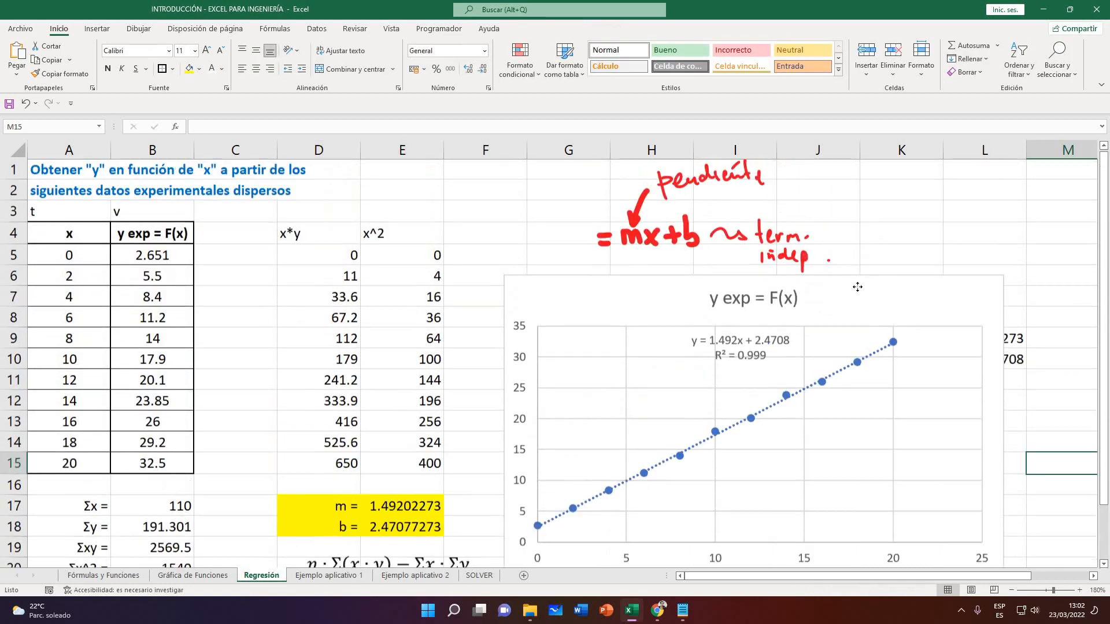
pyautogui.moveTo(856, 248)
pyautogui.mouseDown()
pyautogui.moveTo(825, 223)
pyautogui.moveTo(821, 163)
pyautogui.mouseUp()
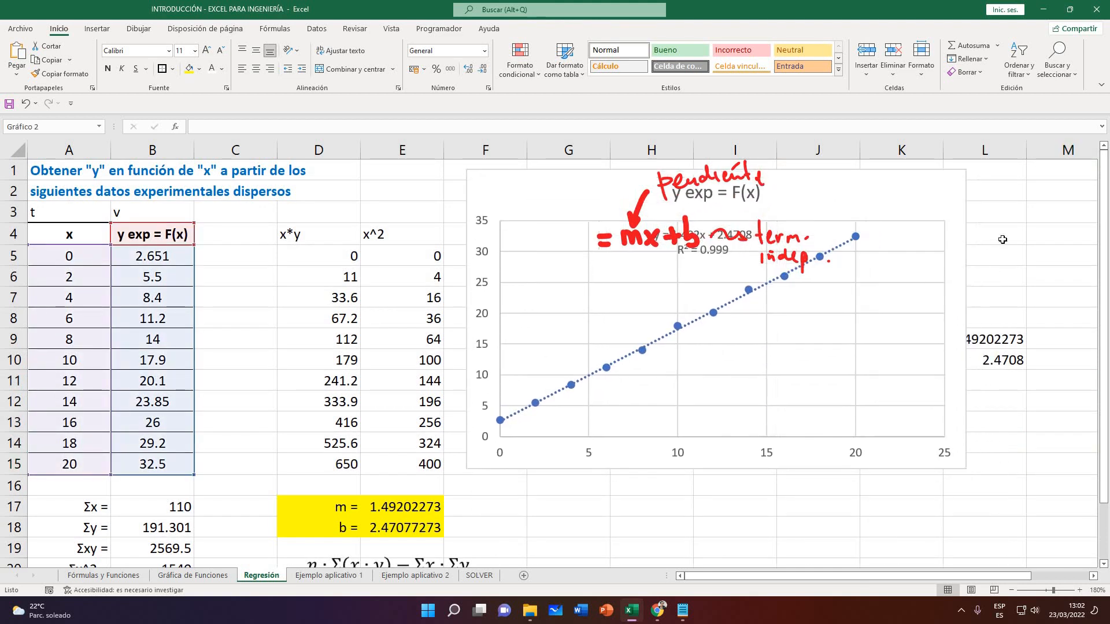
pyautogui.click(1003, 241)
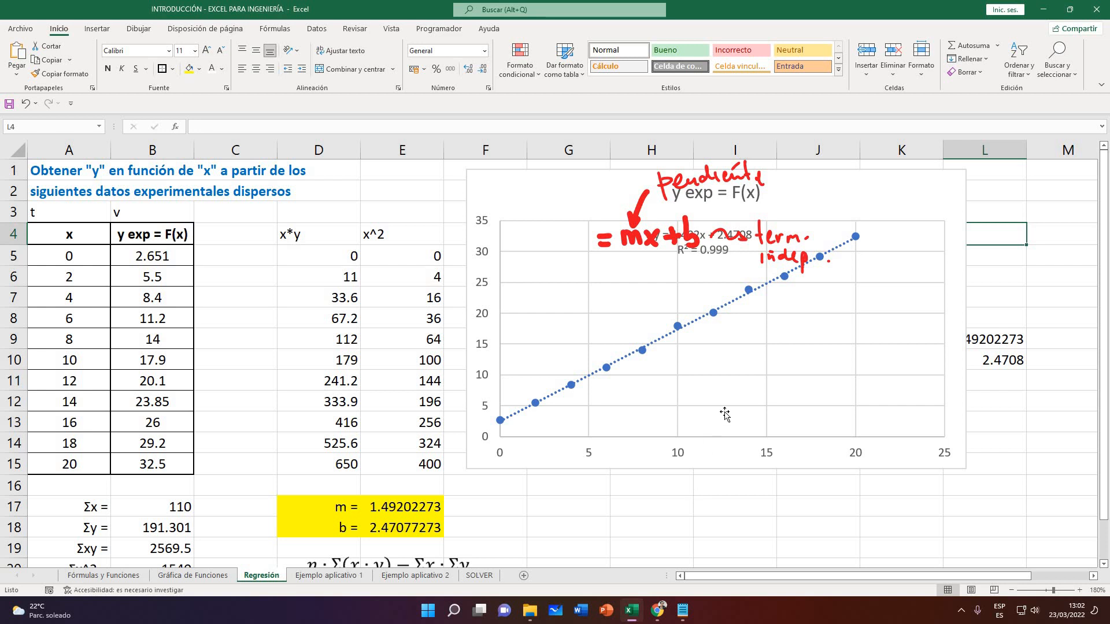
pyautogui.click(732, 500)
pyautogui.click(729, 484)
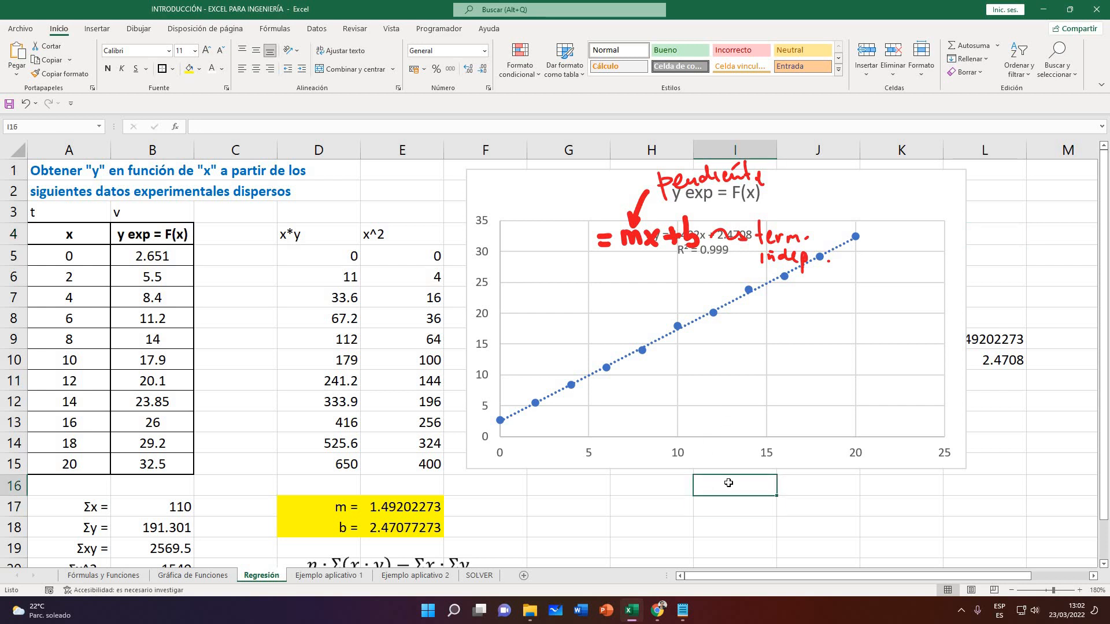
# View the Ejemplo aplicativo 1 sheet and check the call chat in Google Meet before returning to Excel
pyautogui.click(337, 575)
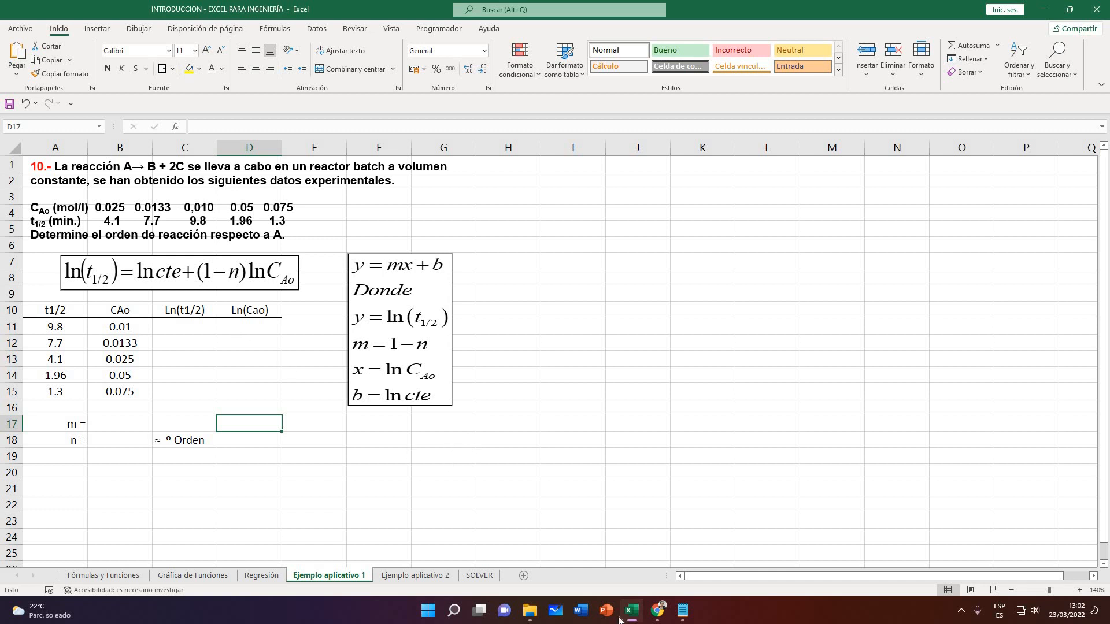
pyautogui.click(636, 617)
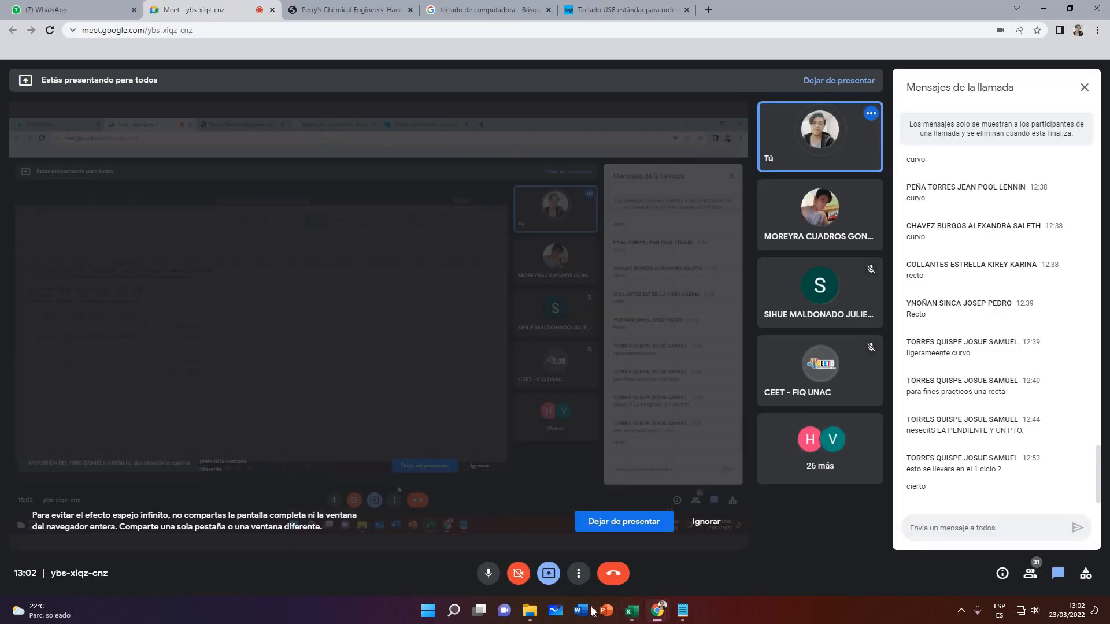
pyautogui.click(632, 611)
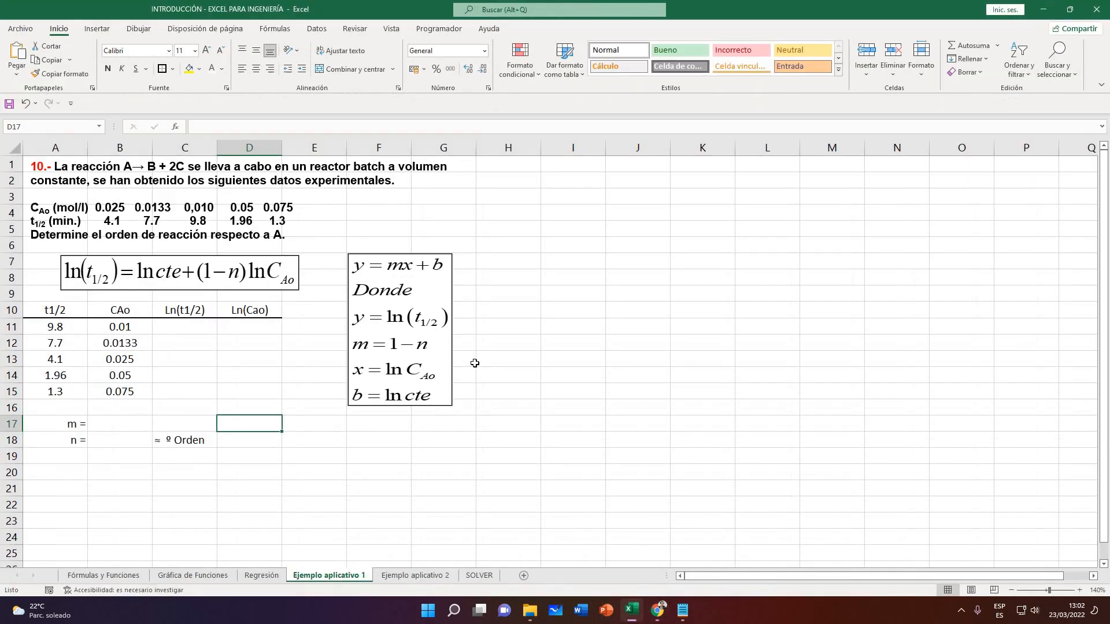
# Return to the Regresión sheet and review the m and b results in D17:E18 with their formulas
pyautogui.click(276, 574)
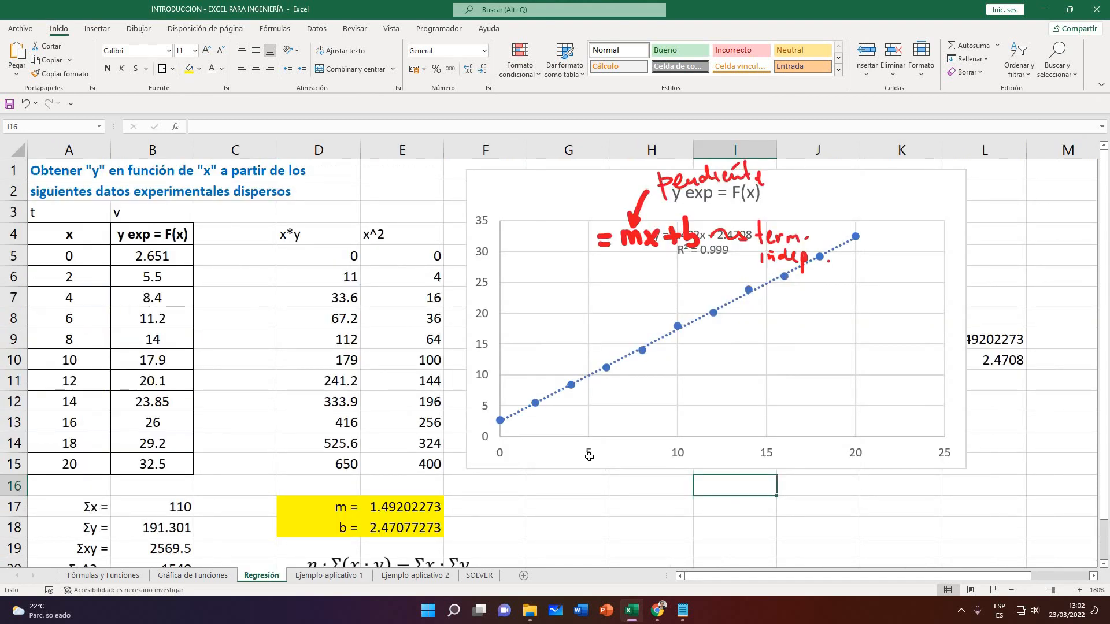
pyautogui.scroll(-2, 589, 457)
pyautogui.click(578, 442)
pyautogui.moveTo(341, 379); pyautogui.dragTo(394, 395)
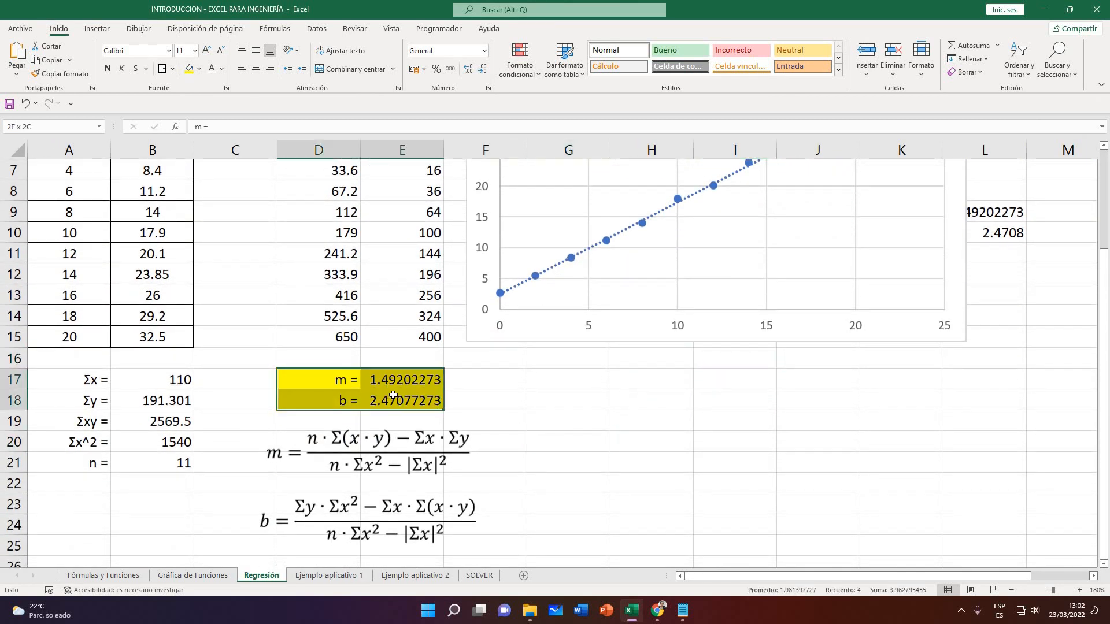
pyautogui.click(550, 399)
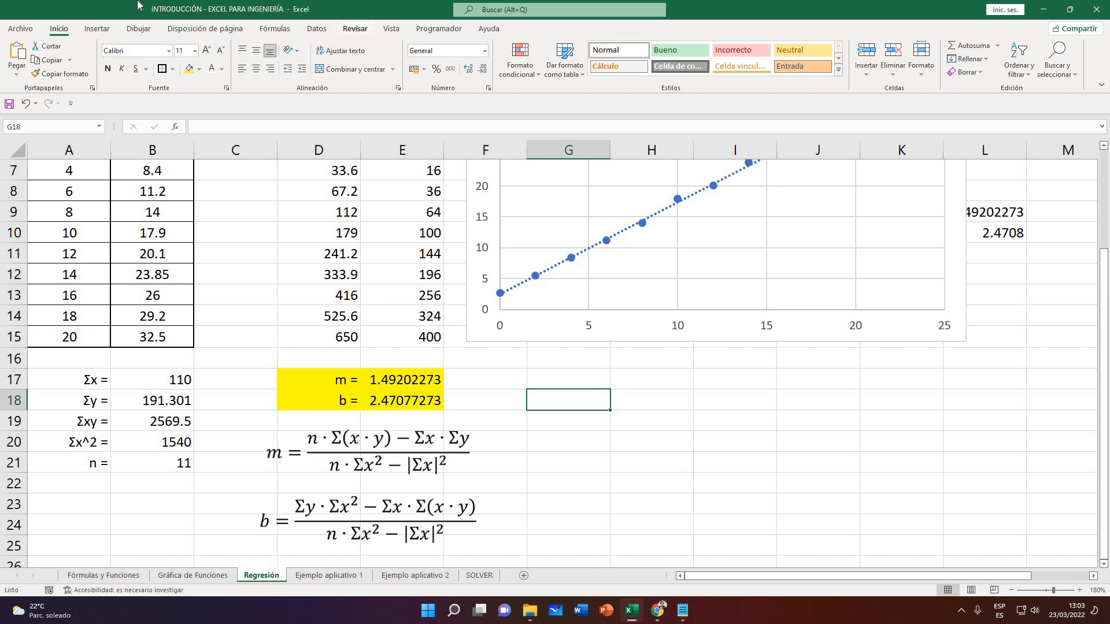
# Handwrite y = 1,4920227 x + 2,4707727 in red ink beside the m and b formulas and underline it with a loop
pyautogui.click(139, 29)
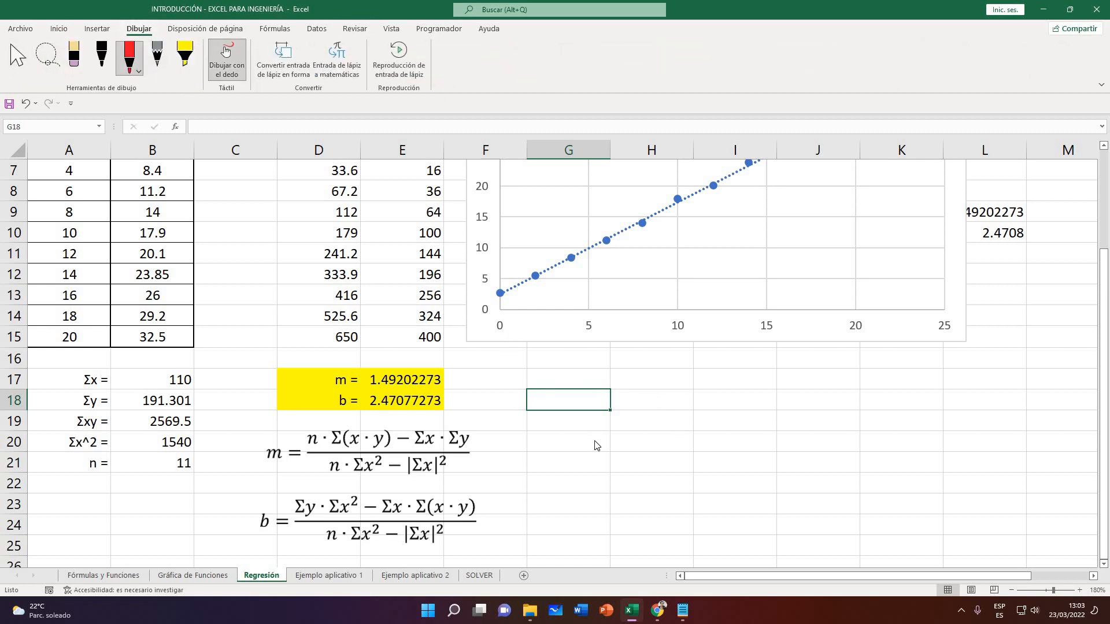
pyautogui.moveTo(594, 429); pyautogui.dragTo(594, 471)
pyautogui.moveTo(622, 446); pyautogui.dragTo(651, 467)
pyautogui.moveTo(665, 440); pyautogui.dragTo(670, 455)
pyautogui.moveTo(686, 442)
pyautogui.mouseDown()
pyautogui.moveTo(682, 455)
pyautogui.moveTo(709, 443)
pyautogui.moveTo(735, 455)
pyautogui.mouseUp()
pyautogui.moveTo(737, 443); pyautogui.dragTo(747, 462)
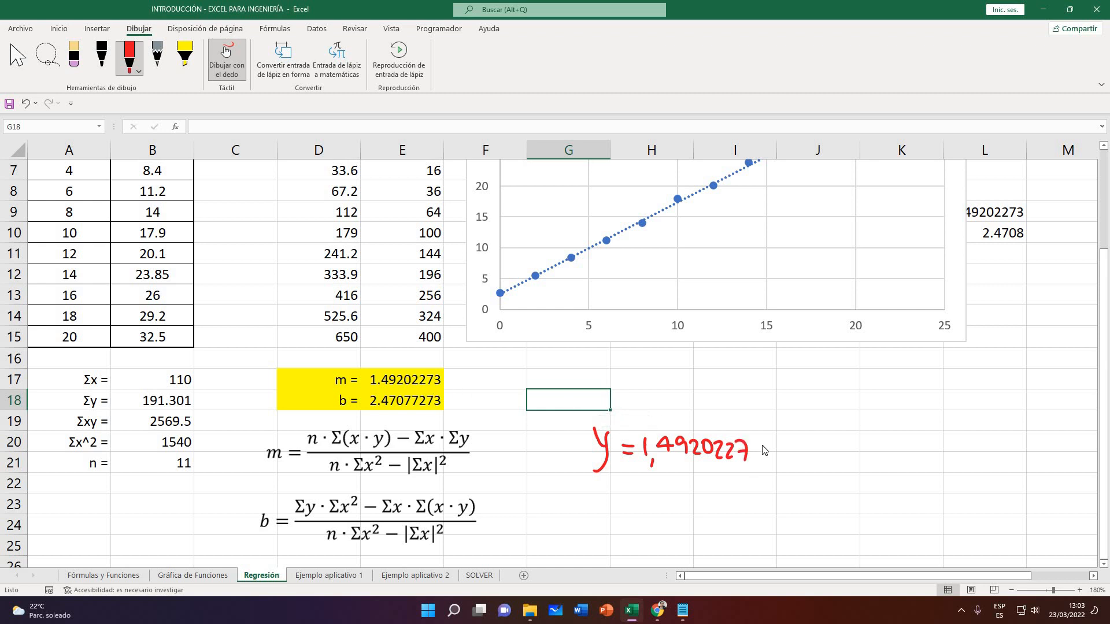
pyautogui.moveTo(760, 441)
pyautogui.mouseDown()
pyautogui.moveTo(774, 458)
pyautogui.moveTo(760, 459)
pyautogui.mouseUp()
pyautogui.moveTo(799, 437)
pyautogui.mouseDown()
pyautogui.moveTo(799, 456)
pyautogui.moveTo(806, 445)
pyautogui.moveTo(831, 462)
pyautogui.moveTo(850, 452)
pyautogui.mouseUp()
pyautogui.moveTo(854, 439); pyautogui.dragTo(928, 453)
pyautogui.moveTo(929, 437); pyautogui.dragTo(935, 454)
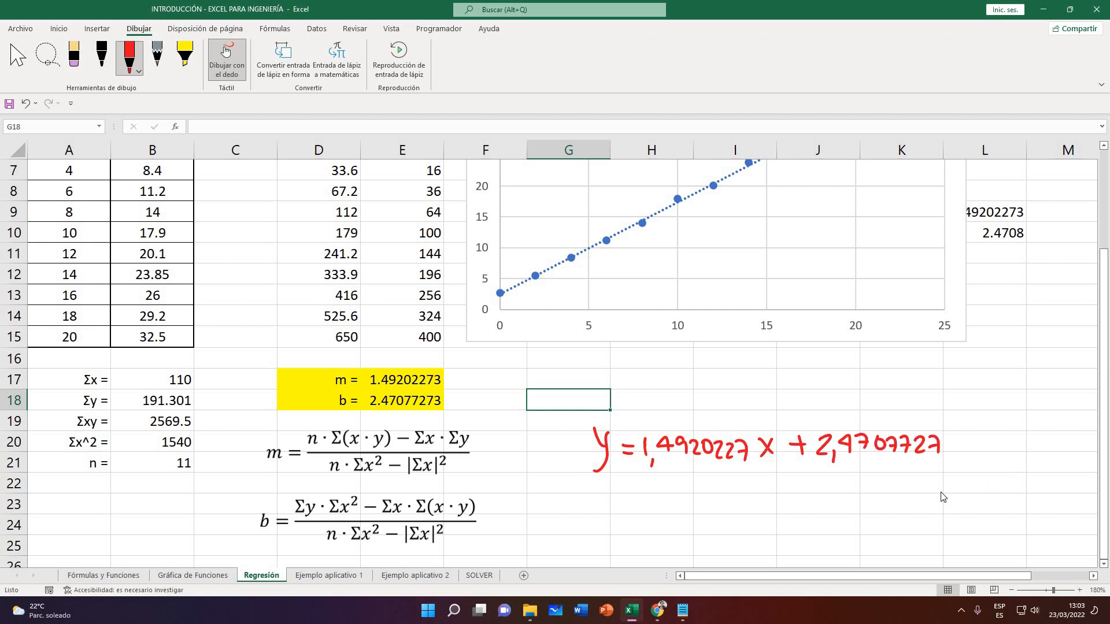
pyautogui.moveTo(601, 492); pyautogui.dragTo(981, 502)
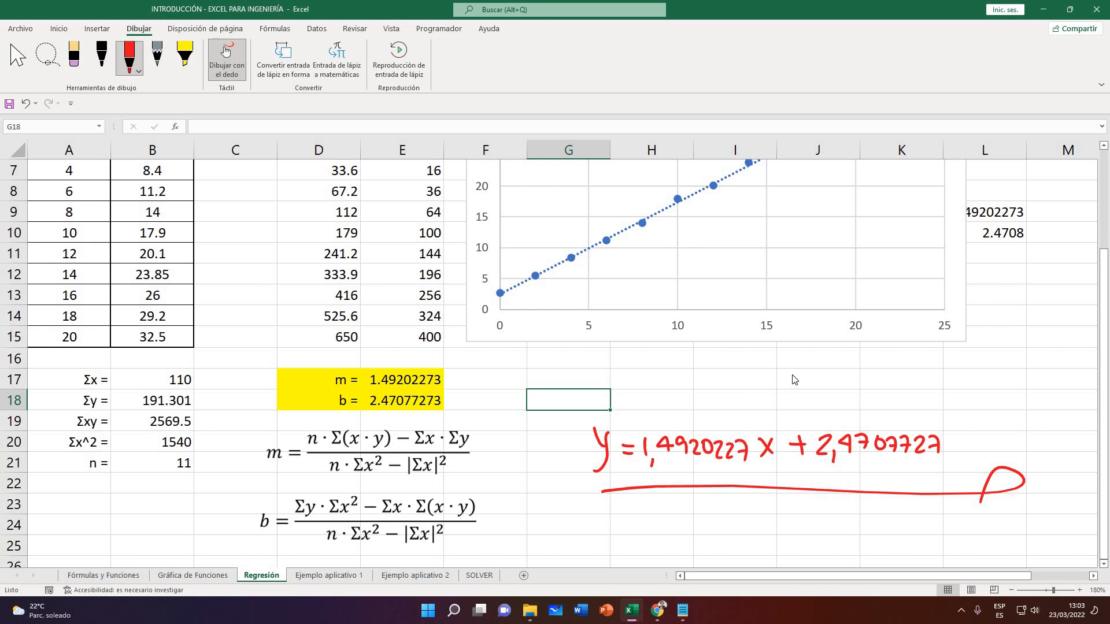
# Stop inking and move the scatter chart down so its trendline equation can be compared with the handwritten one
pyautogui.click(23, 56)
pyautogui.scroll(2, 1036, 379)
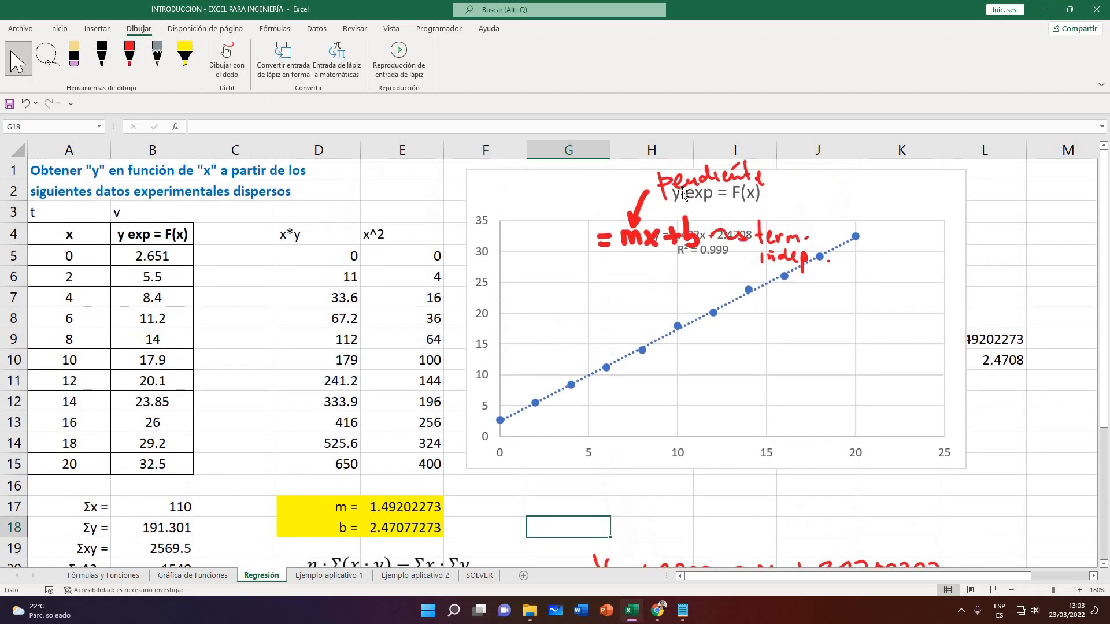
pyautogui.click(906, 277)
pyautogui.moveTo(906, 276); pyautogui.dragTo(913, 353)
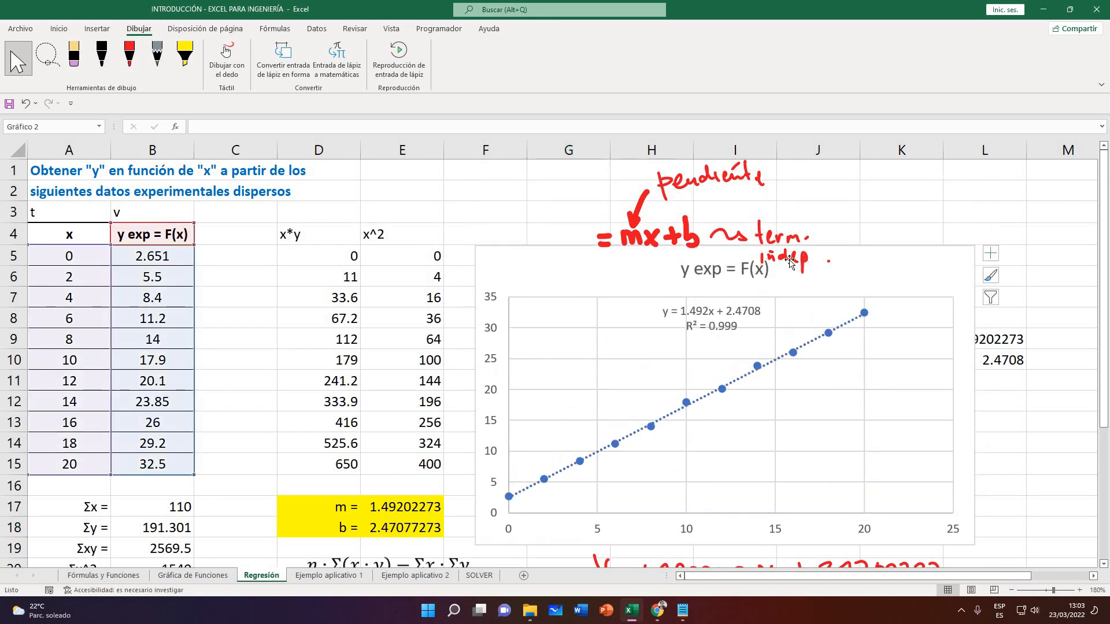
pyautogui.scroll(-1, 701, 248)
pyautogui.scroll(-1, 692, 439)
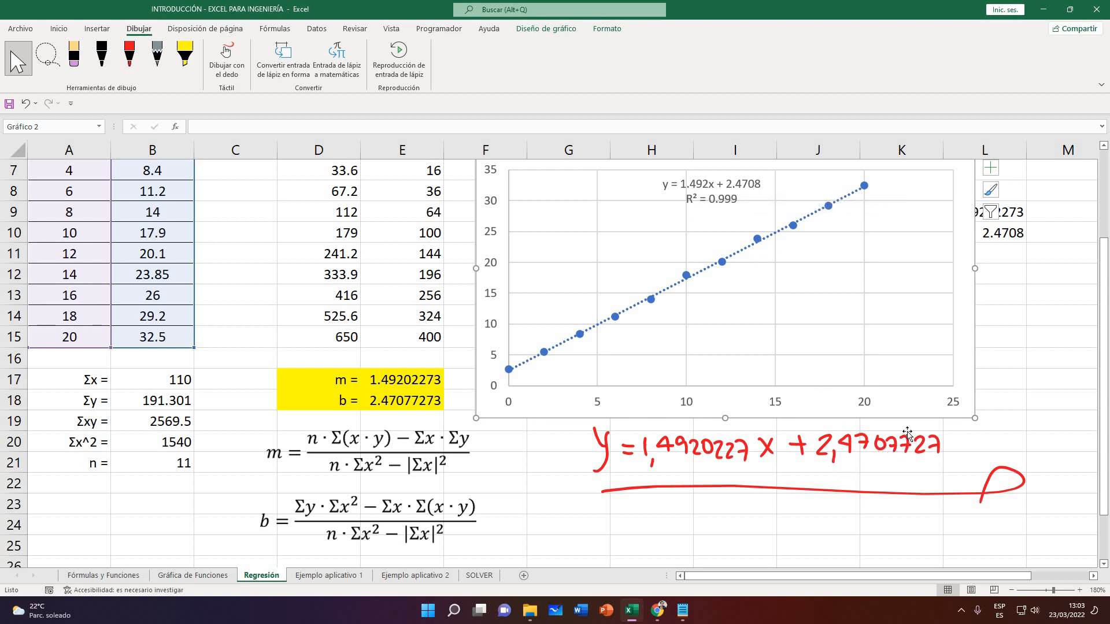
# Move the scatter chart to uncover the m and b values in K9:L10 and compare them with the m formula in E17
pyautogui.click(749, 206)
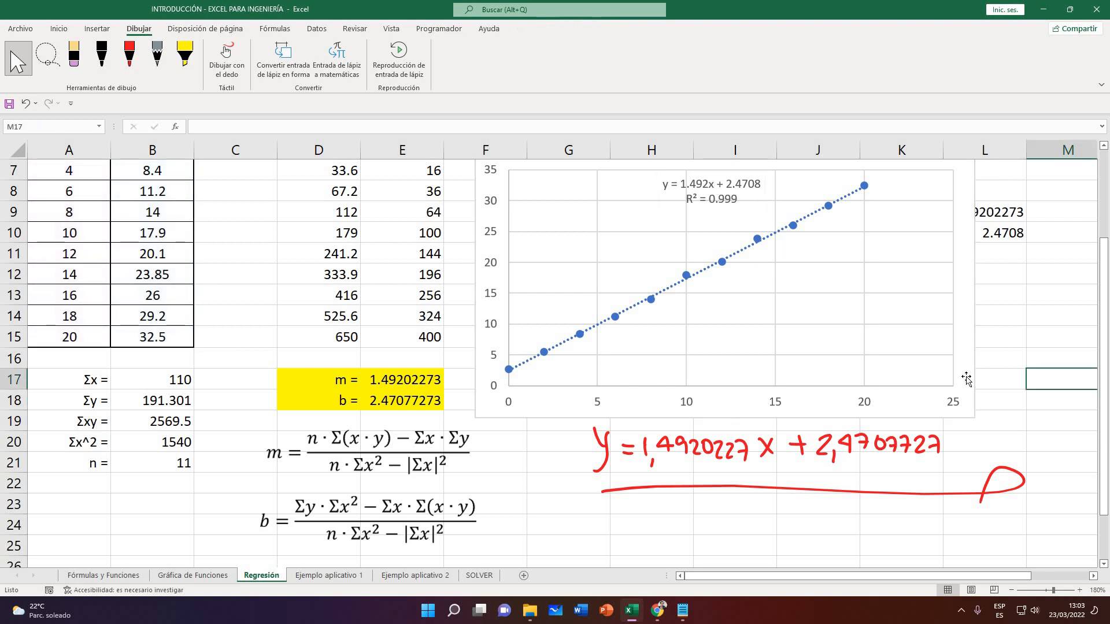
pyautogui.moveTo(953, 359)
pyautogui.mouseDown()
pyautogui.moveTo(897, 333)
pyautogui.moveTo(865, 298)
pyautogui.mouseUp()
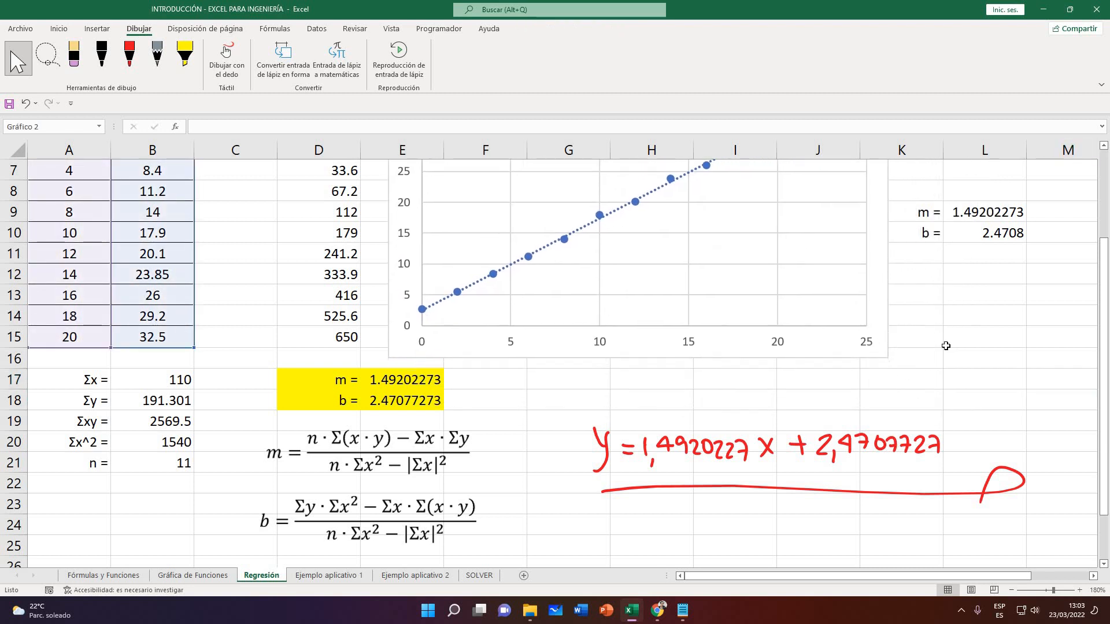
pyautogui.scroll(1, 411, 447)
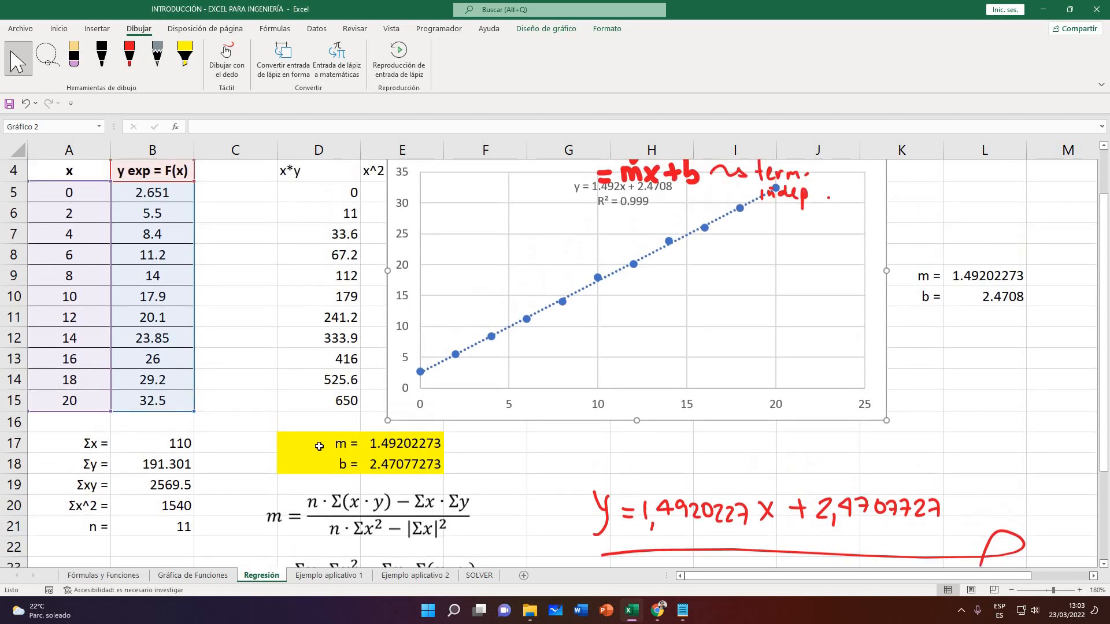
pyautogui.click(382, 445)
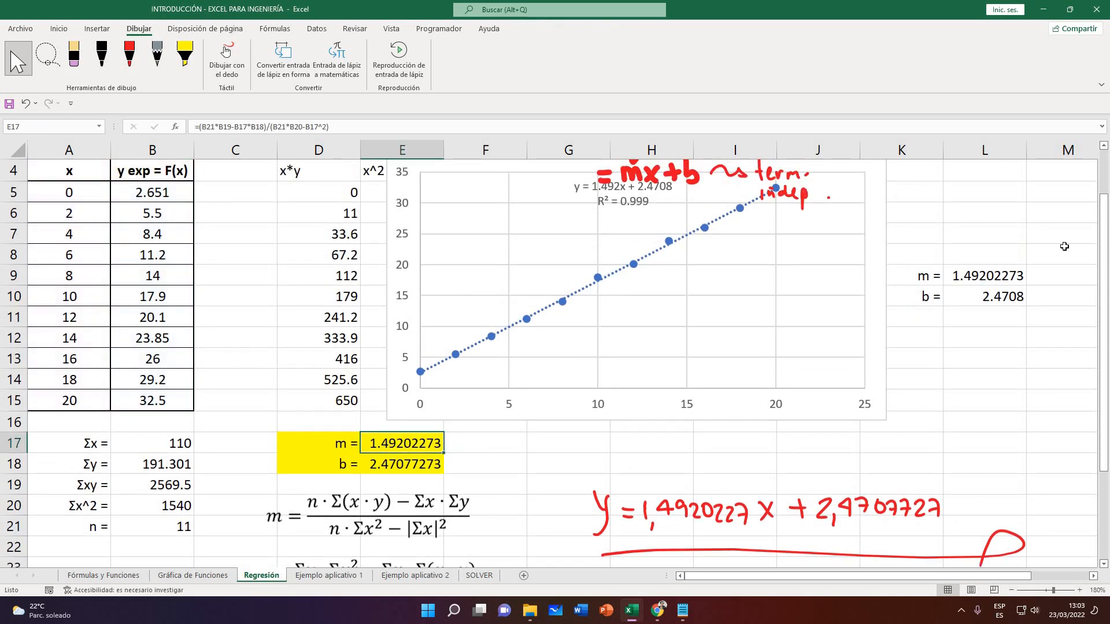
# Compare the PENDIENTE slope formula in L9 with the manual m formula in E17
pyautogui.click(986, 276)
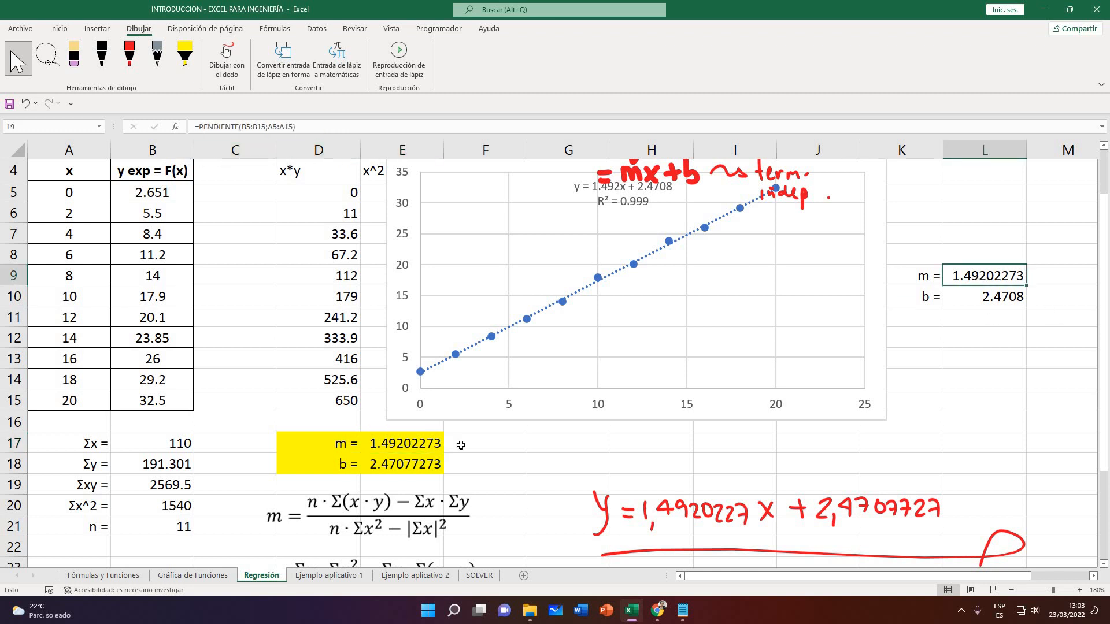
pyautogui.click(420, 441)
pyautogui.click(975, 282)
pyautogui.scroll(-1, 967, 373)
pyautogui.scroll(2, 968, 375)
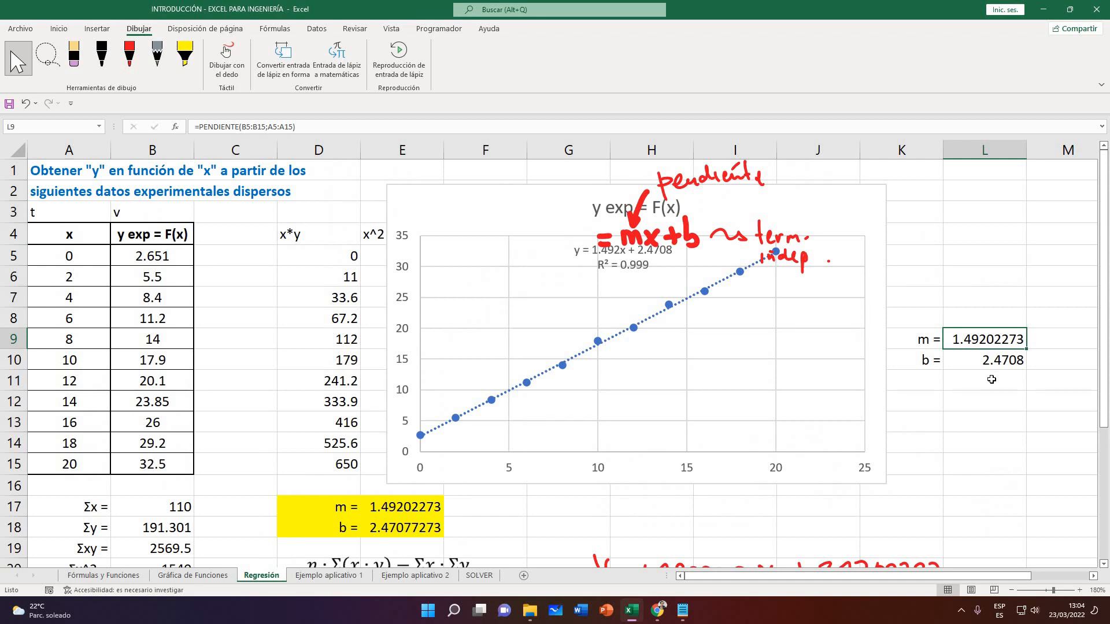
pyautogui.scroll(-1, 990, 377)
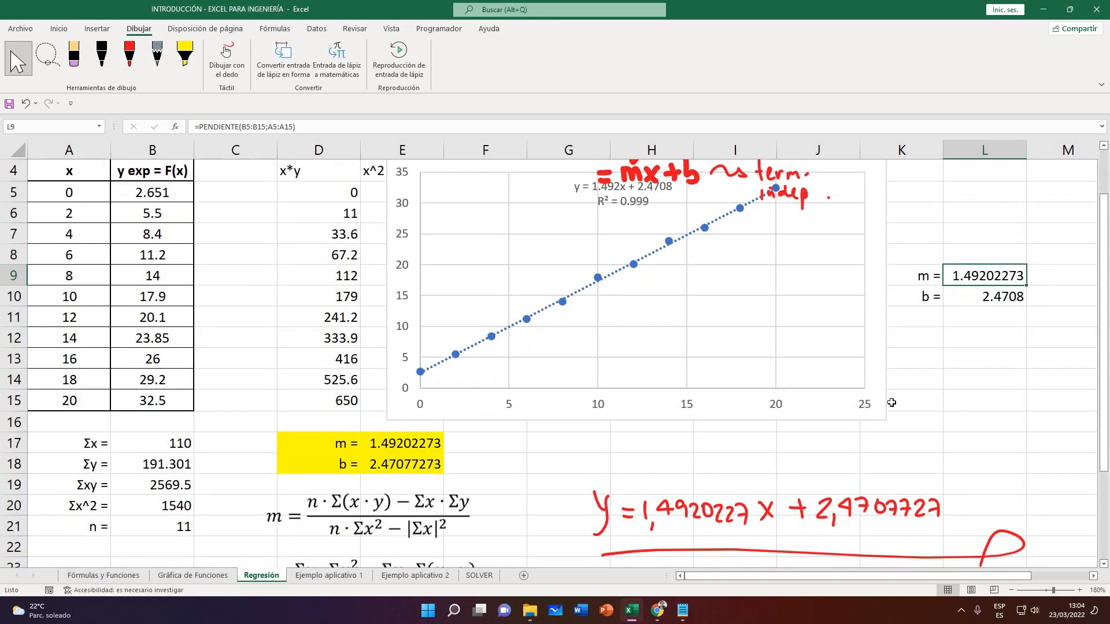
pyautogui.scroll(-1, 891, 403)
pyautogui.click(386, 380)
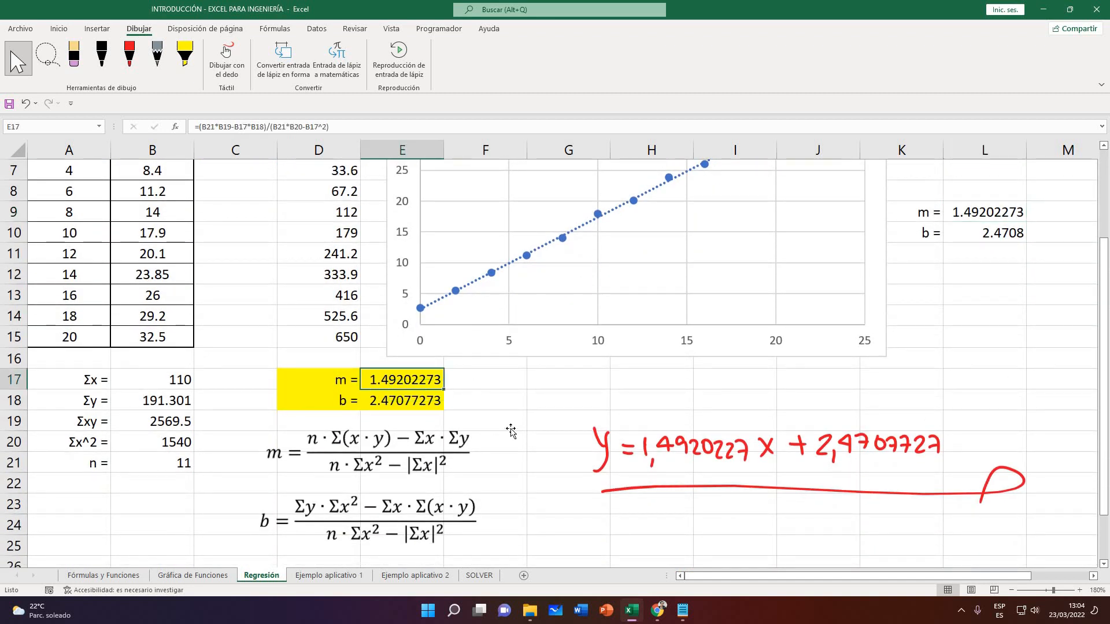
# Review the chart's trendline equation alongside the m and b values in K9:L10 and the manual sums in A17:B21
pyautogui.scroll(1, 522, 425)
pyautogui.scroll(1, 538, 404)
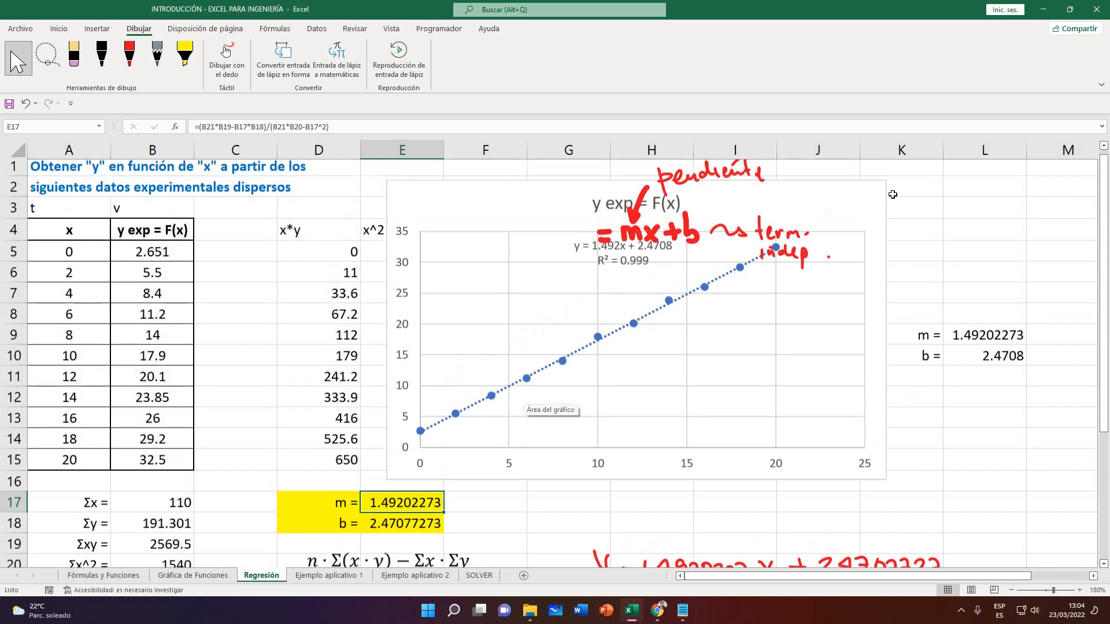
pyautogui.click(848, 225)
pyautogui.click(947, 382)
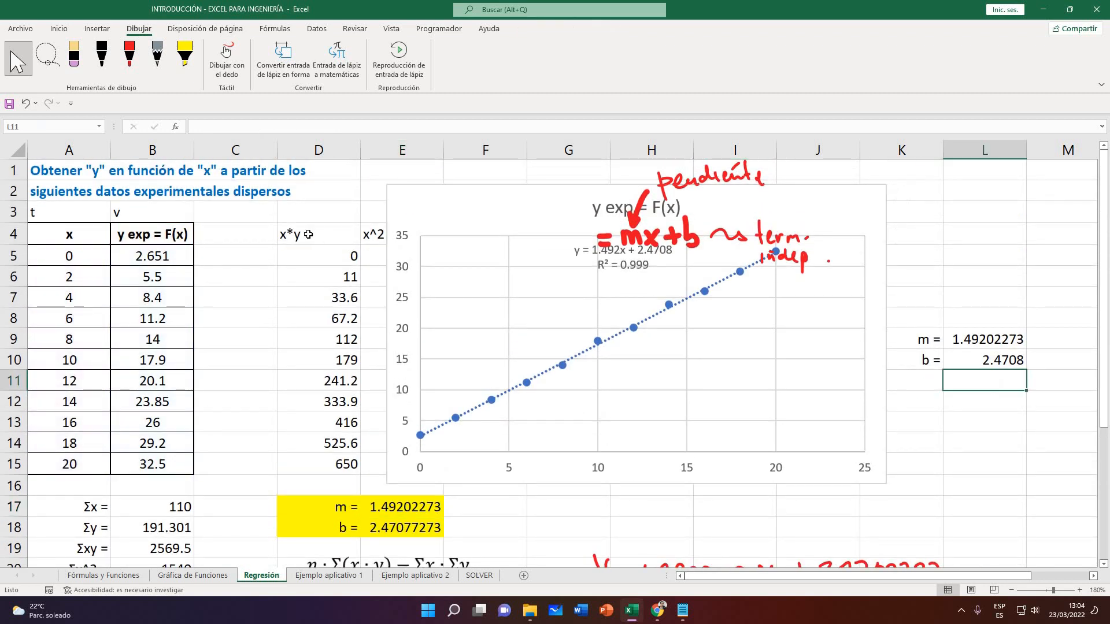
pyautogui.scroll(-2, 197, 450)
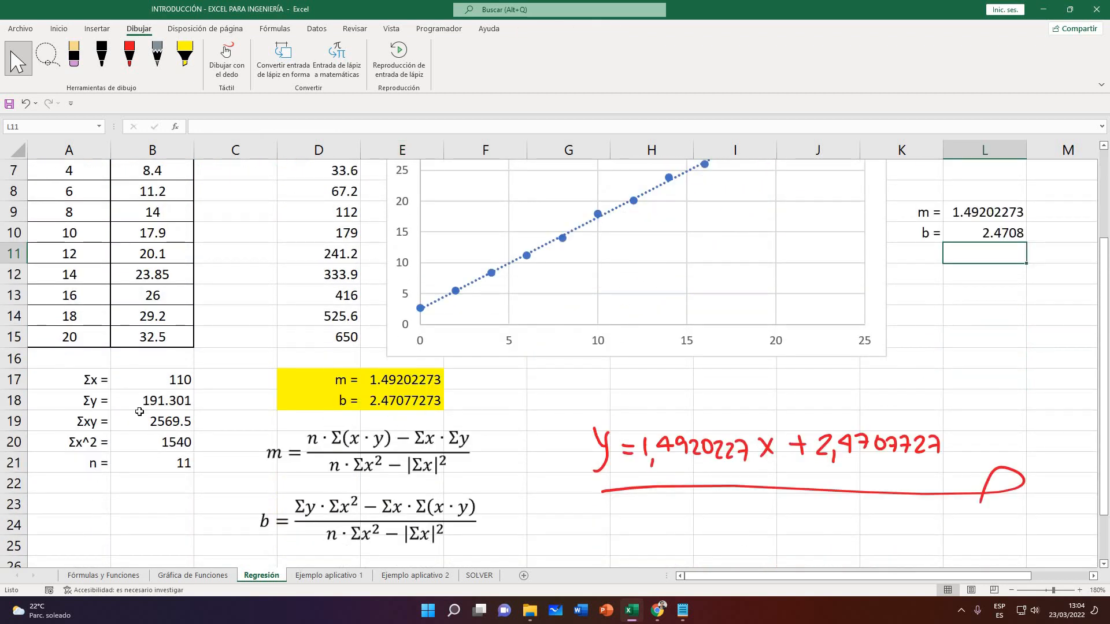
pyautogui.scroll(2, 1018, 404)
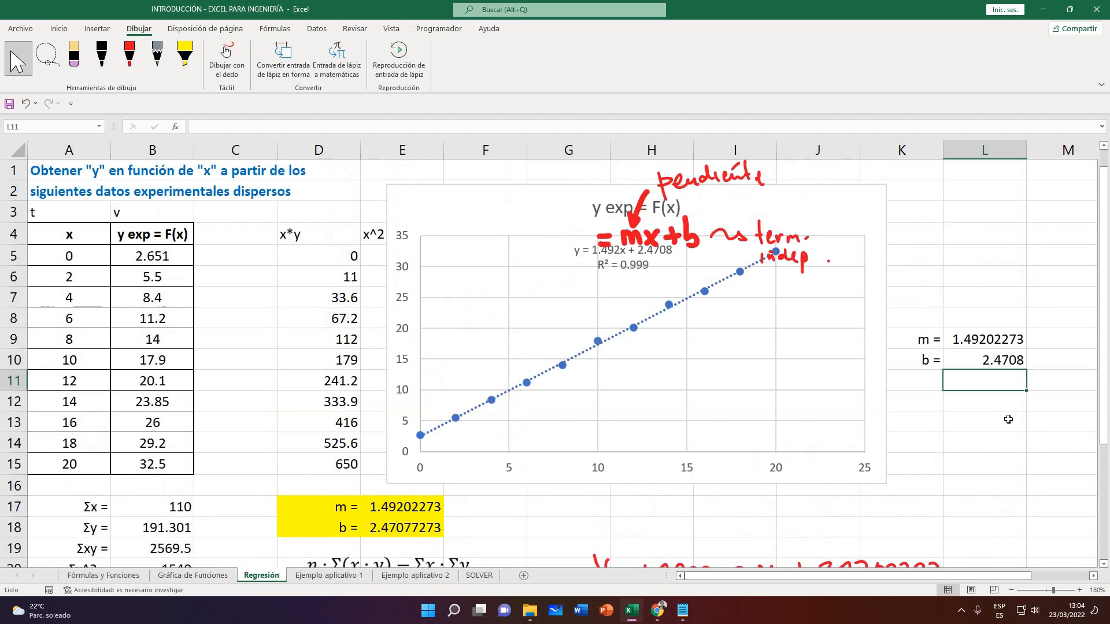
pyautogui.click(951, 427)
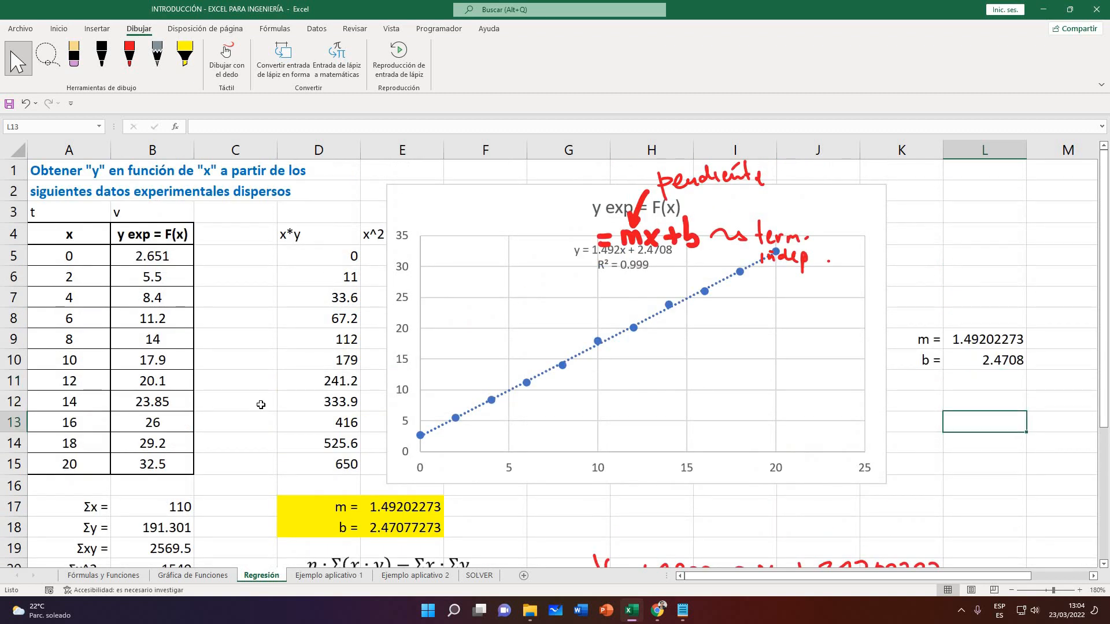
# Move the picture of the m and b formulas slightly up, closer to the results in D17:E18, and deselect it
pyautogui.scroll(-1, 320, 440)
pyautogui.scroll(-1, 342, 458)
pyautogui.click(483, 457)
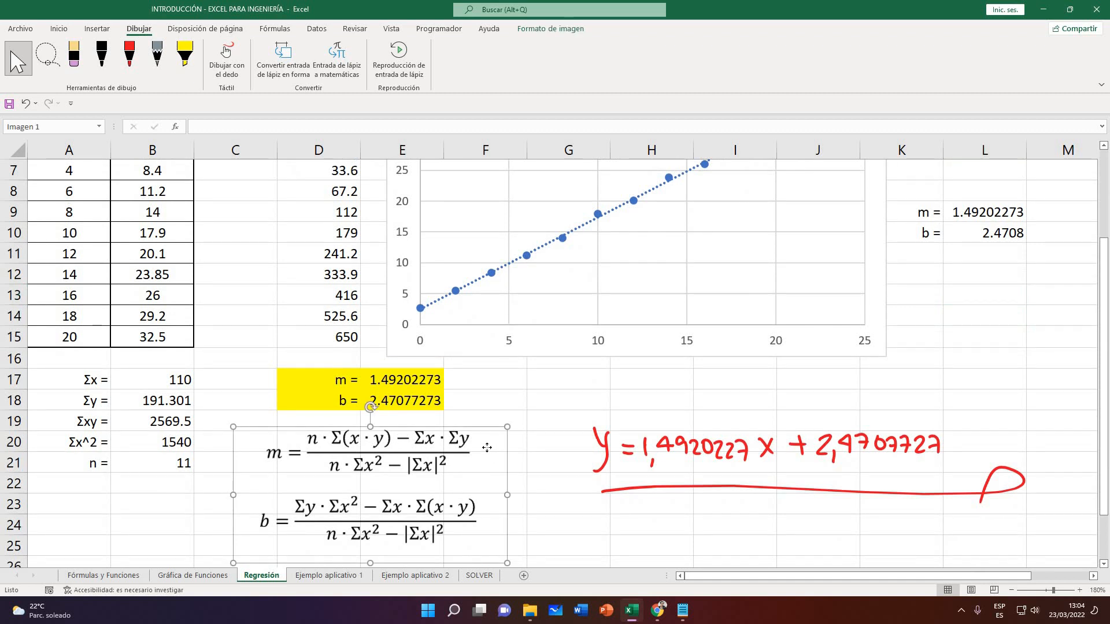
pyautogui.moveTo(487, 448); pyautogui.dragTo(482, 438)
pyautogui.click(530, 415)
pyautogui.click(522, 402)
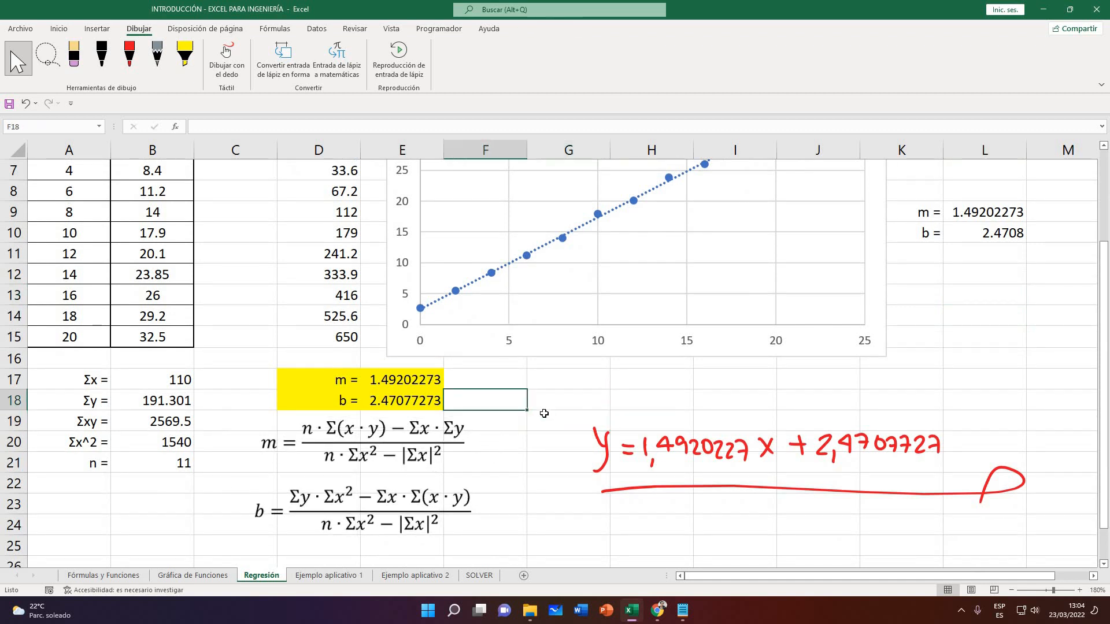
pyautogui.click(543, 408)
pyautogui.click(543, 421)
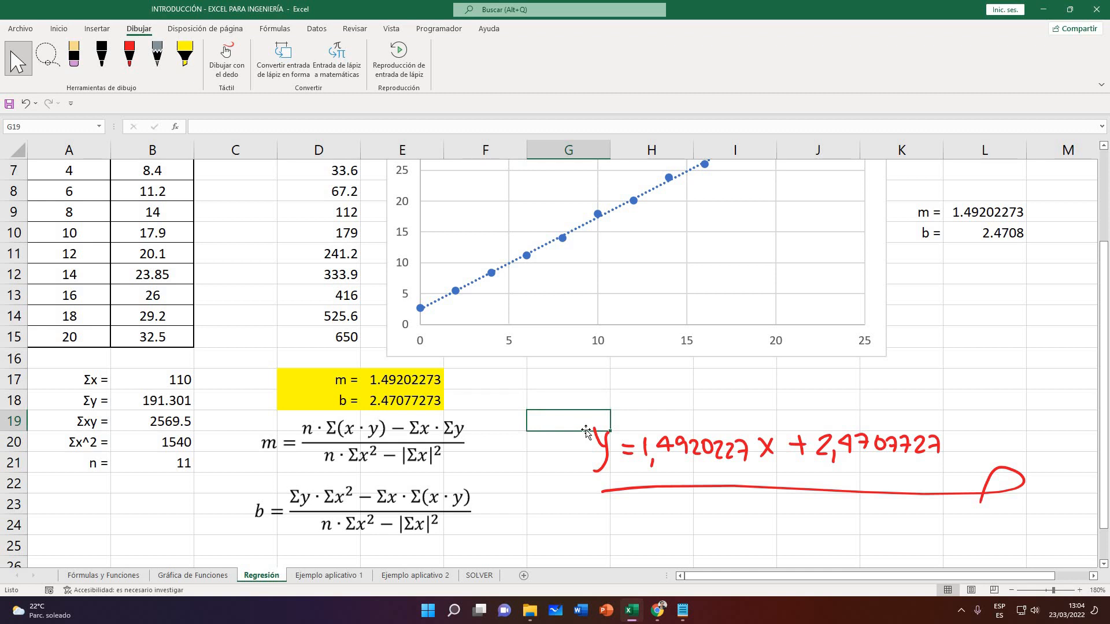
pyautogui.press('Down')
pyautogui.press('Left')
pyautogui.press('Up')
pyautogui.press('Up')
pyautogui.press('Up')
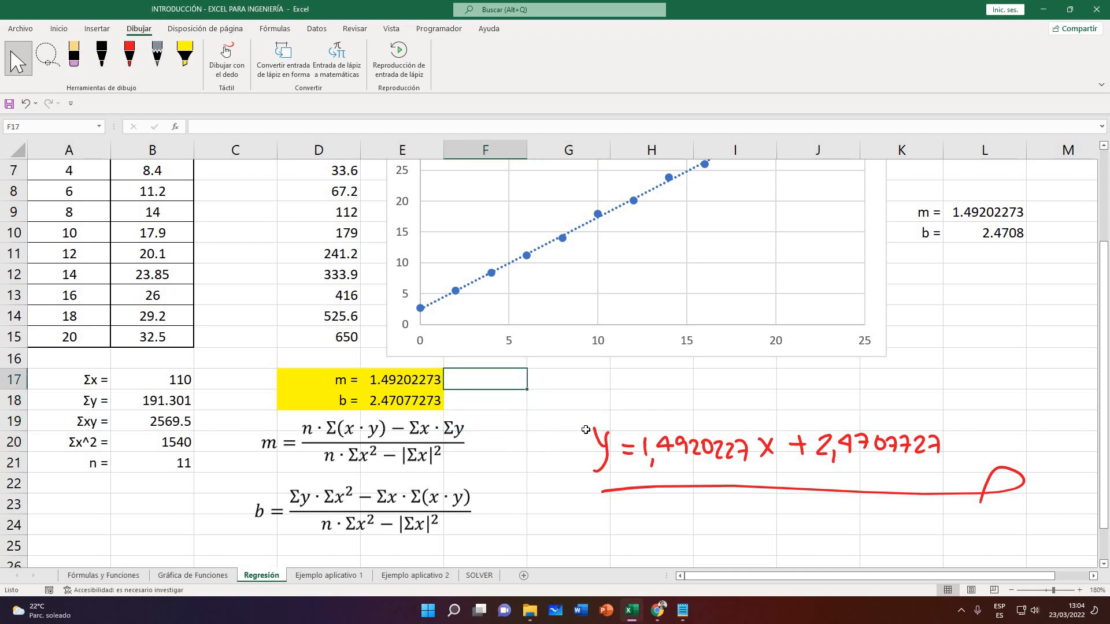
pyautogui.press('Right')
pyautogui.press('Down')
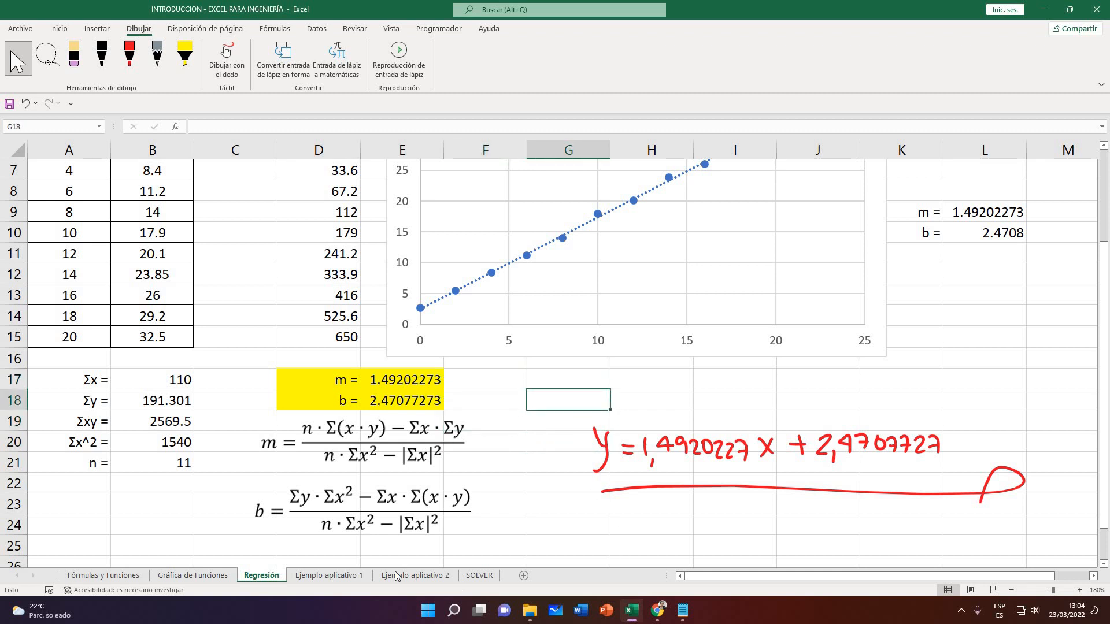
# Open the Ejemplo aplicativo 1 sheet and examine the reaction-order problem, its y = mx + b equivalences and the Ln(t1/2) and Ln(Cao) columns
pyautogui.click(329, 576)
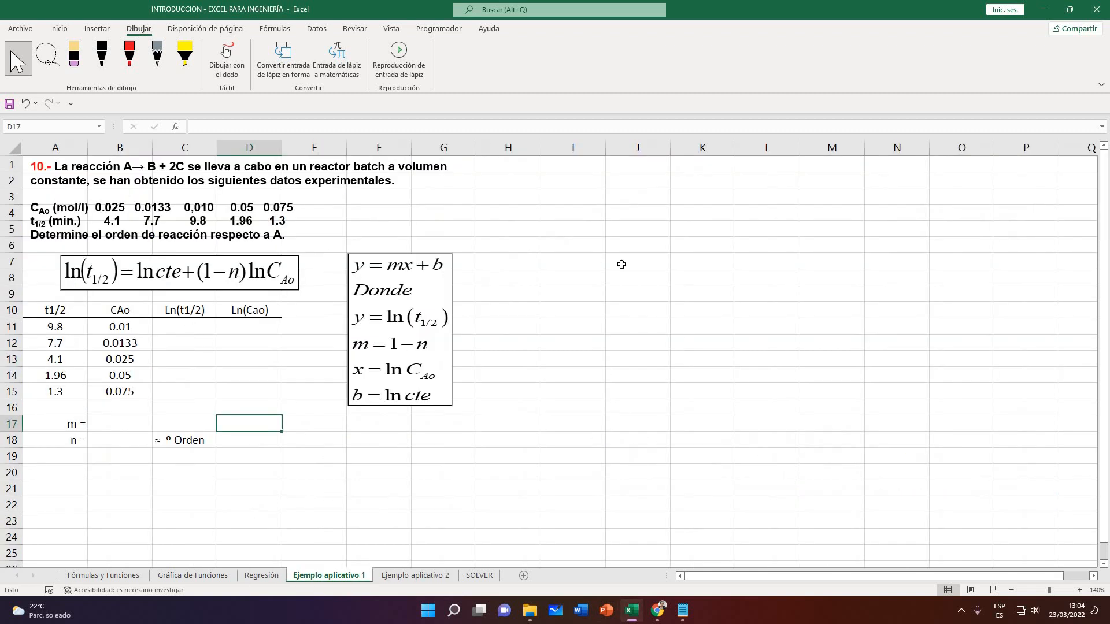
pyautogui.click(606, 268)
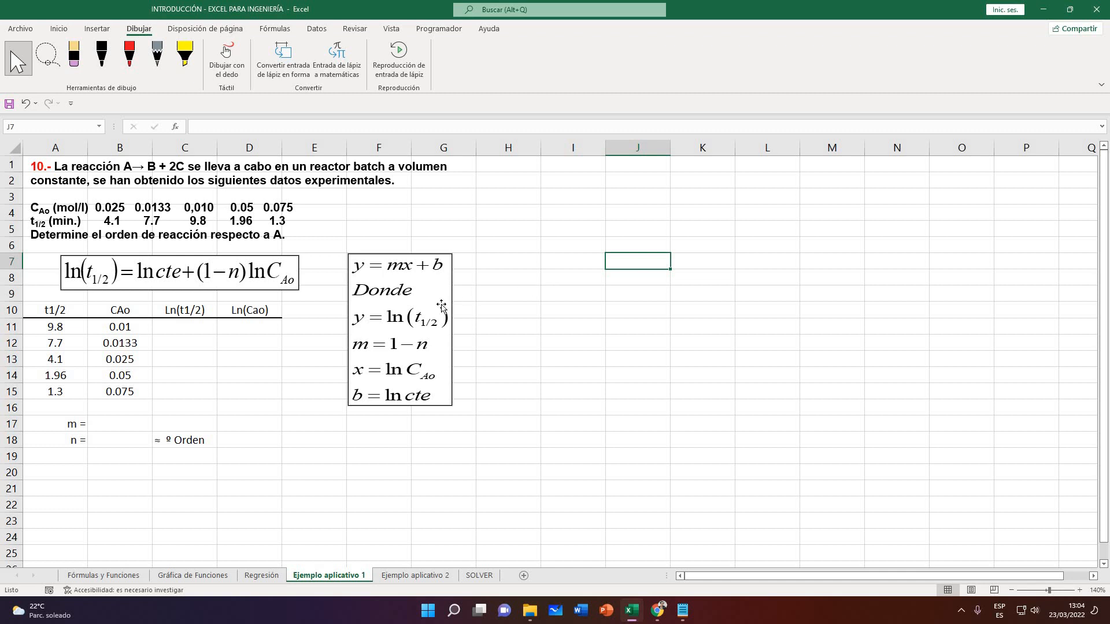
pyautogui.click(233, 346)
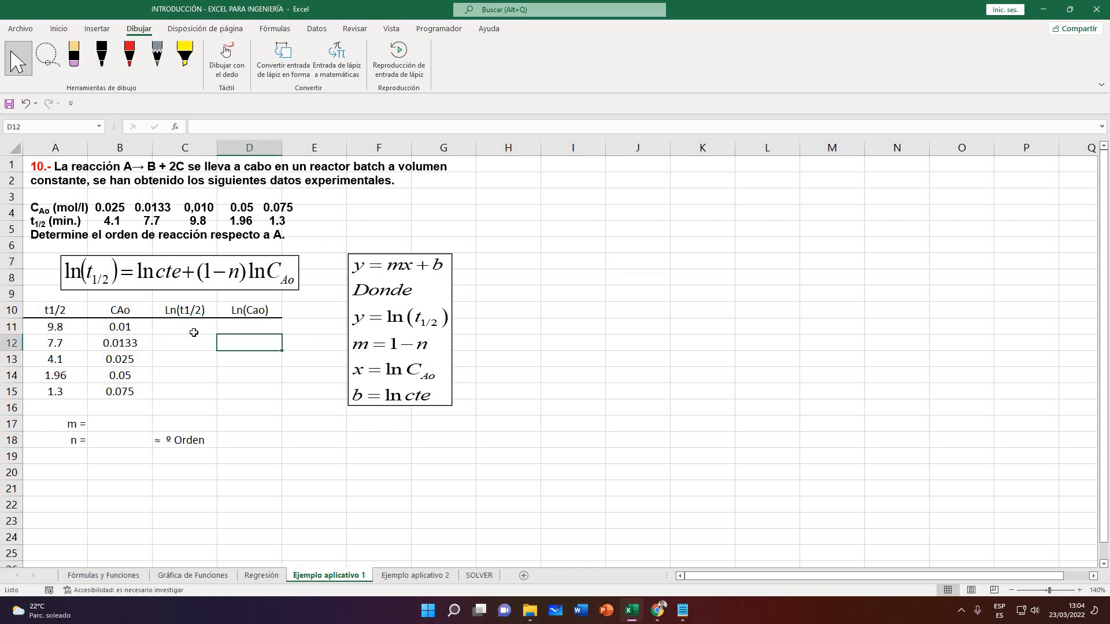
pyautogui.press('Up')
pyautogui.press('Left')
pyautogui.click(259, 331)
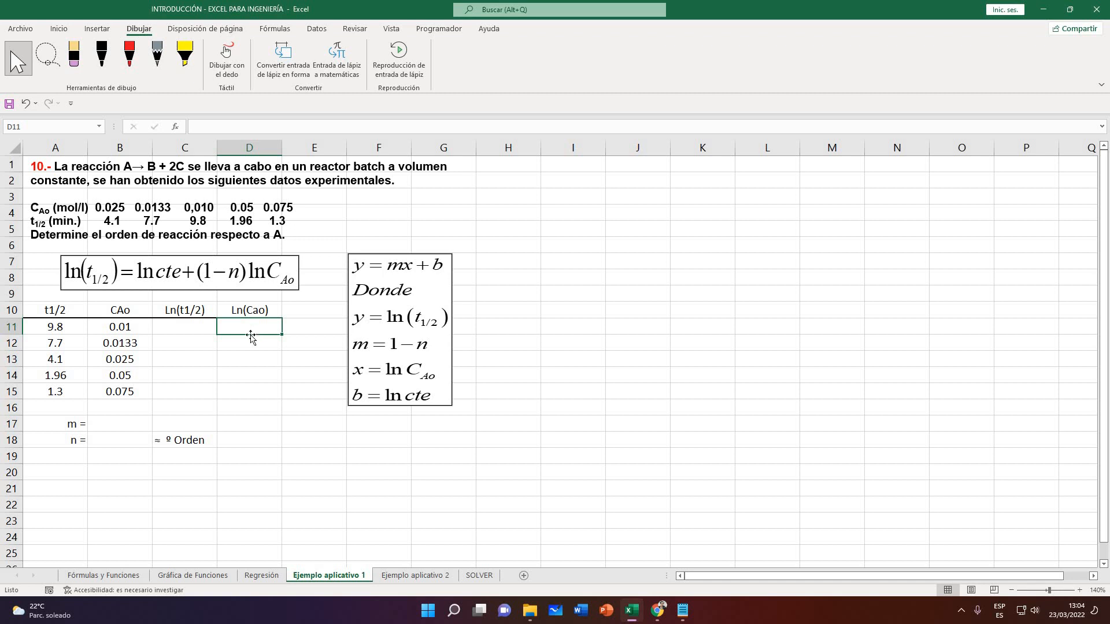
pyautogui.click(206, 327)
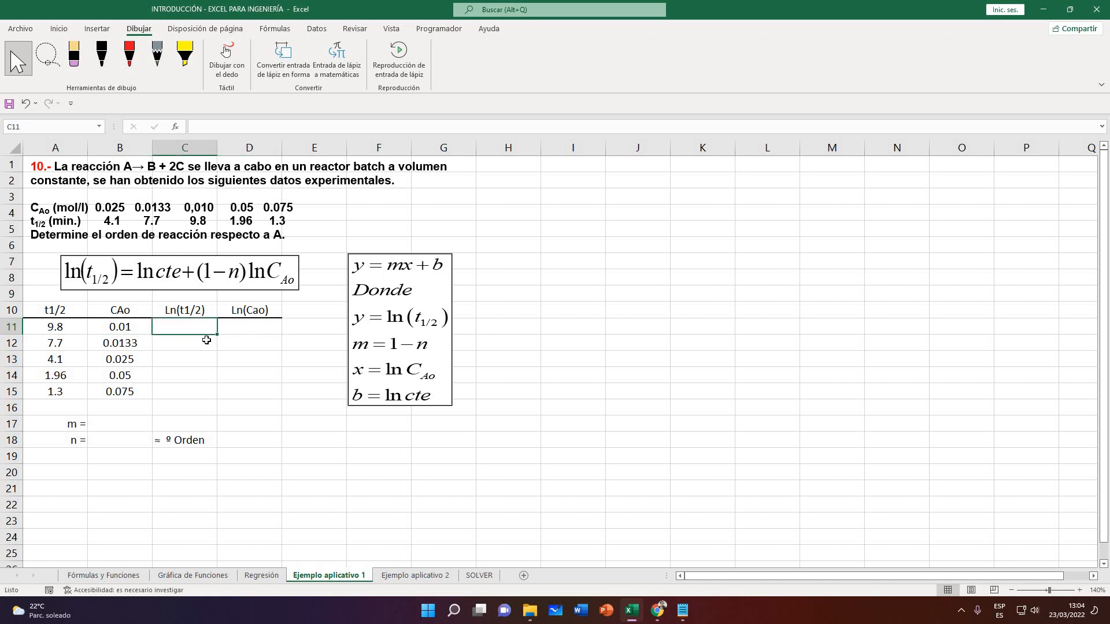
pyautogui.click(208, 345)
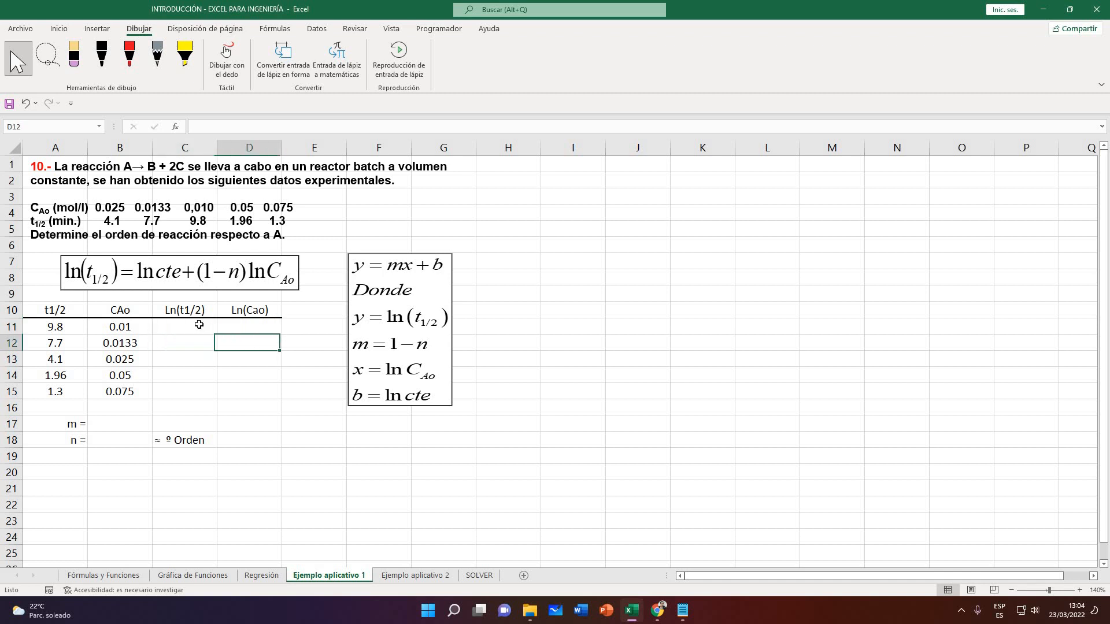
pyautogui.click(199, 325)
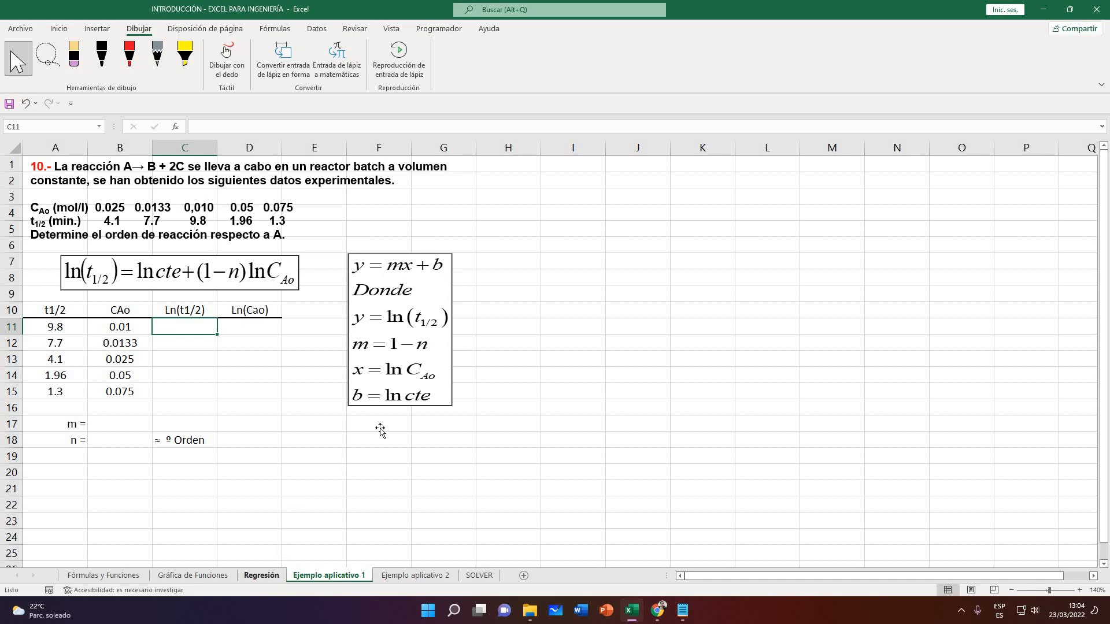
# Return to the Regresión sheet and review the sums in A17:B21, the m and b results and their formulas
pyautogui.click(272, 580)
pyautogui.scroll(1, 453, 396)
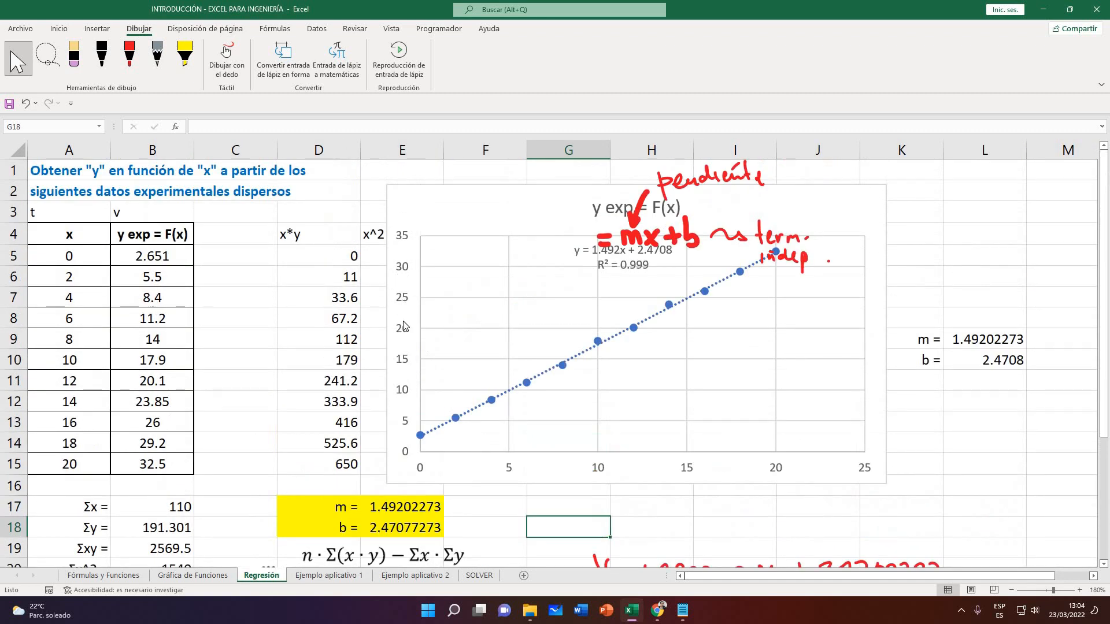
pyautogui.scroll(-1, 291, 467)
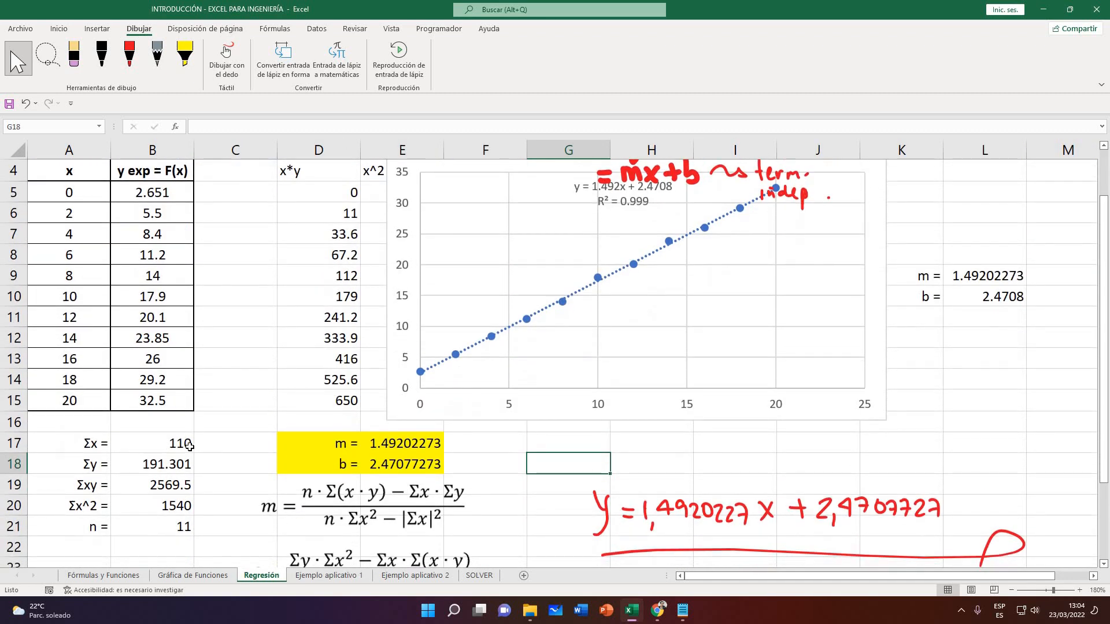
pyautogui.moveTo(70, 443); pyautogui.dragTo(416, 524)
pyautogui.scroll(-2, 454, 543)
pyautogui.click(422, 489)
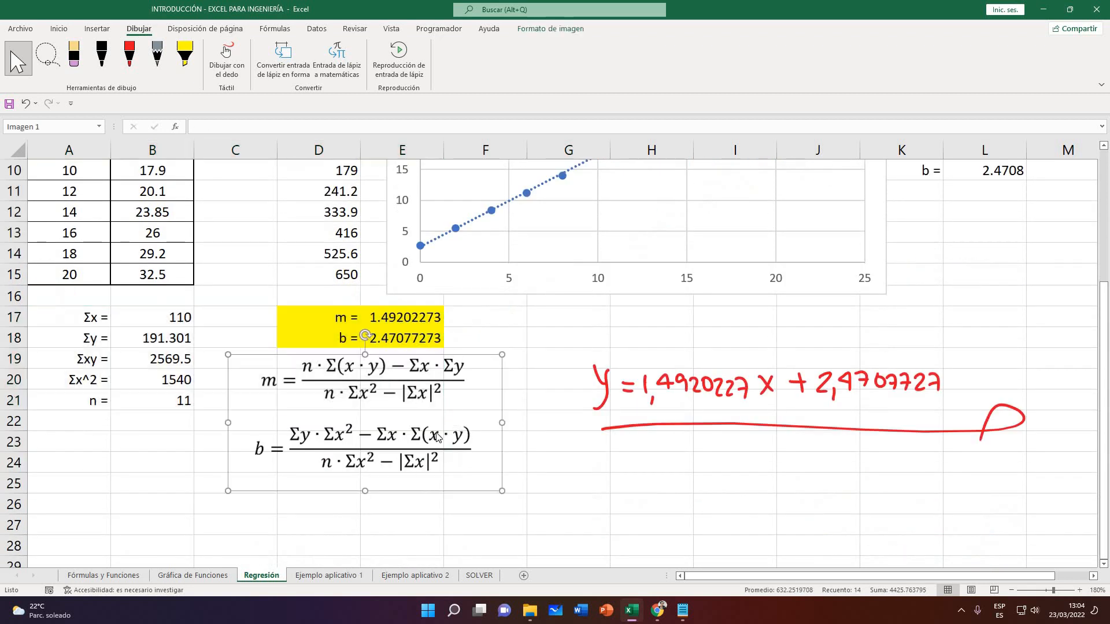
# Move the scatter chart right to uncover the x^2 column in E4:E15, and deselect it
pyautogui.scroll(3, 496, 224)
pyautogui.click(885, 293)
pyautogui.click(929, 278)
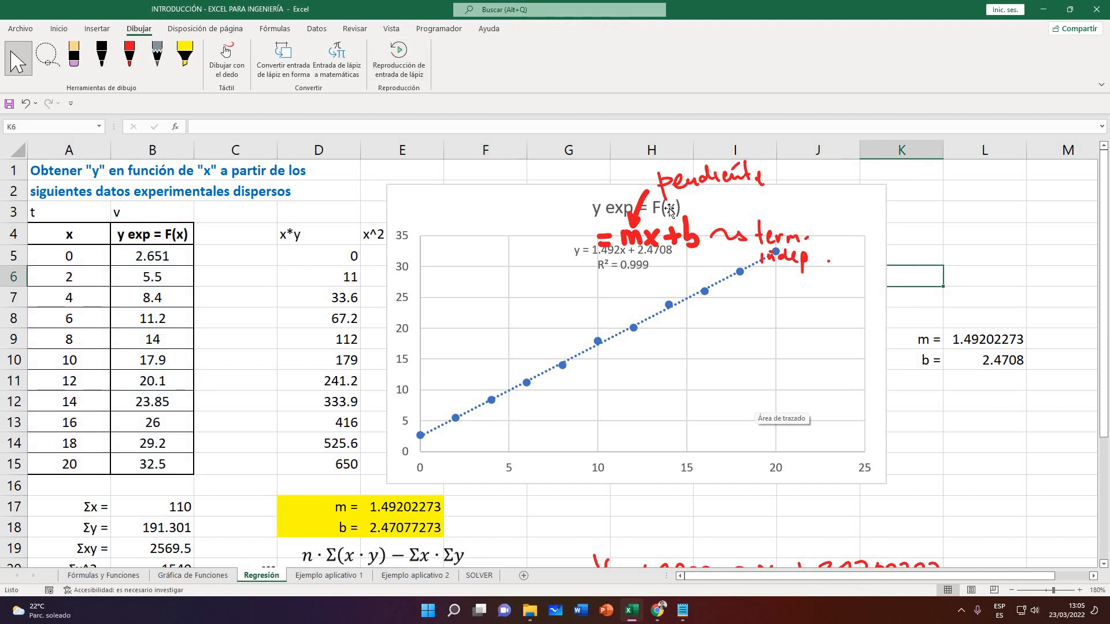
pyautogui.moveTo(444, 198); pyautogui.dragTo(509, 195)
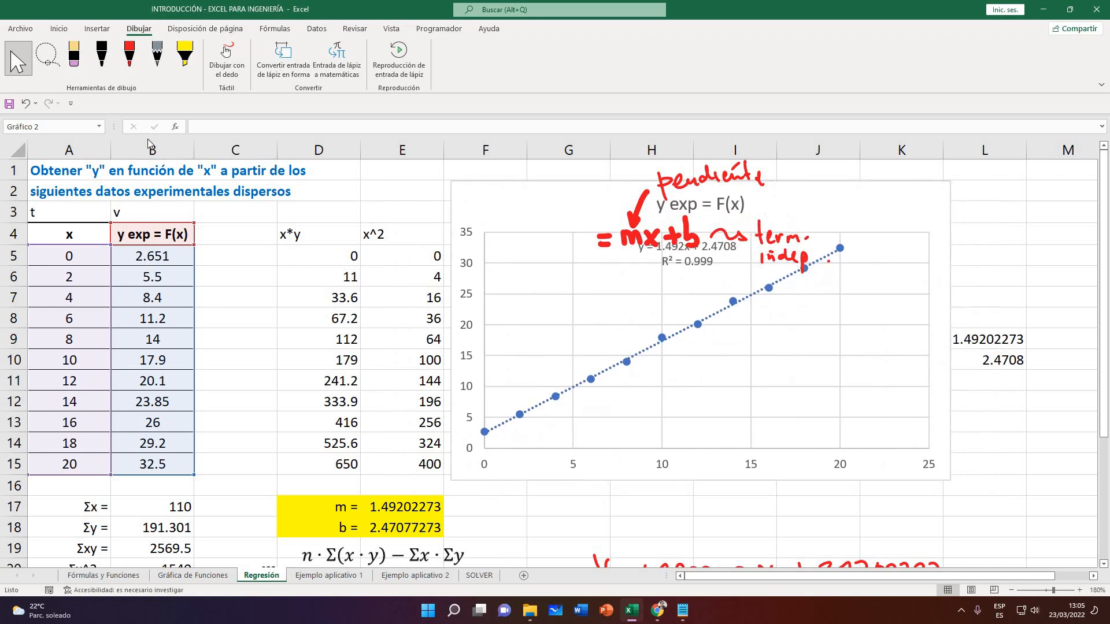
pyautogui.click(837, 510)
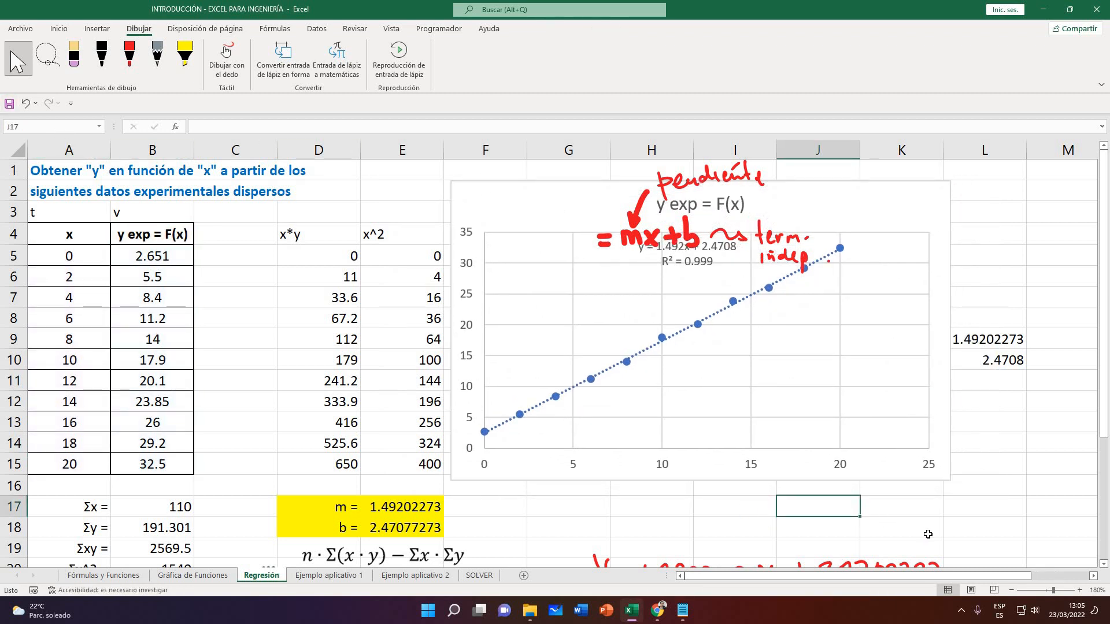